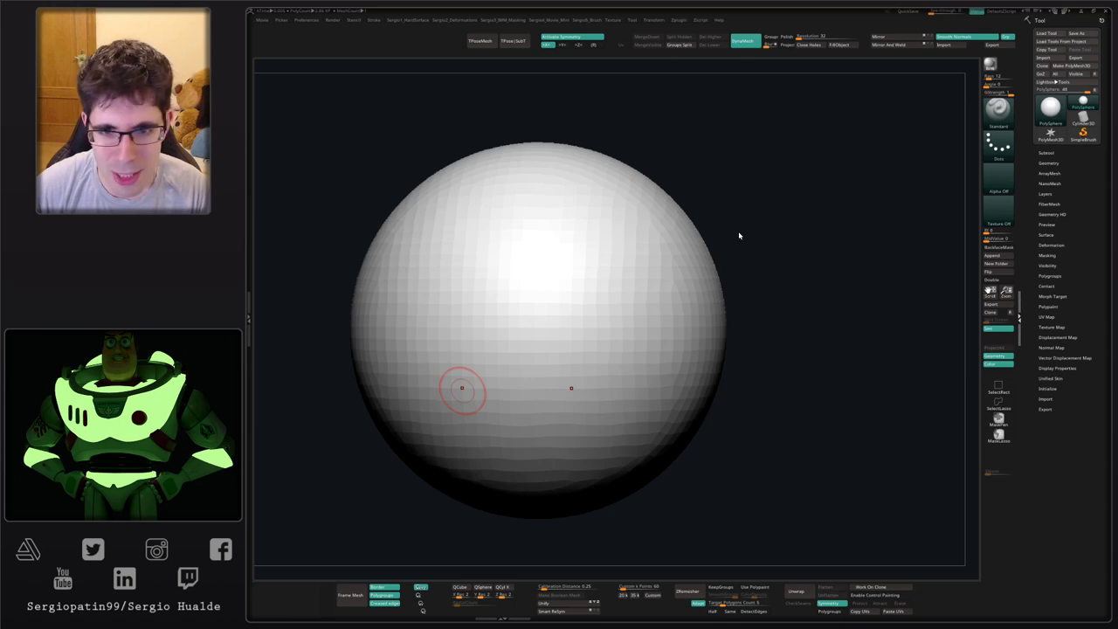
pyautogui.moveTo(616, 311)
pyautogui.keyDown('alt'); pyautogui.mouseDown(button='right')
pyautogui.moveTo(572, 300)
pyautogui.moveTo(611, 300)
pyautogui.moveTo(604, 305)
pyautogui.moveTo(616, 311)
pyautogui.mouseUp(button='right'); pyautogui.keyUp('alt')
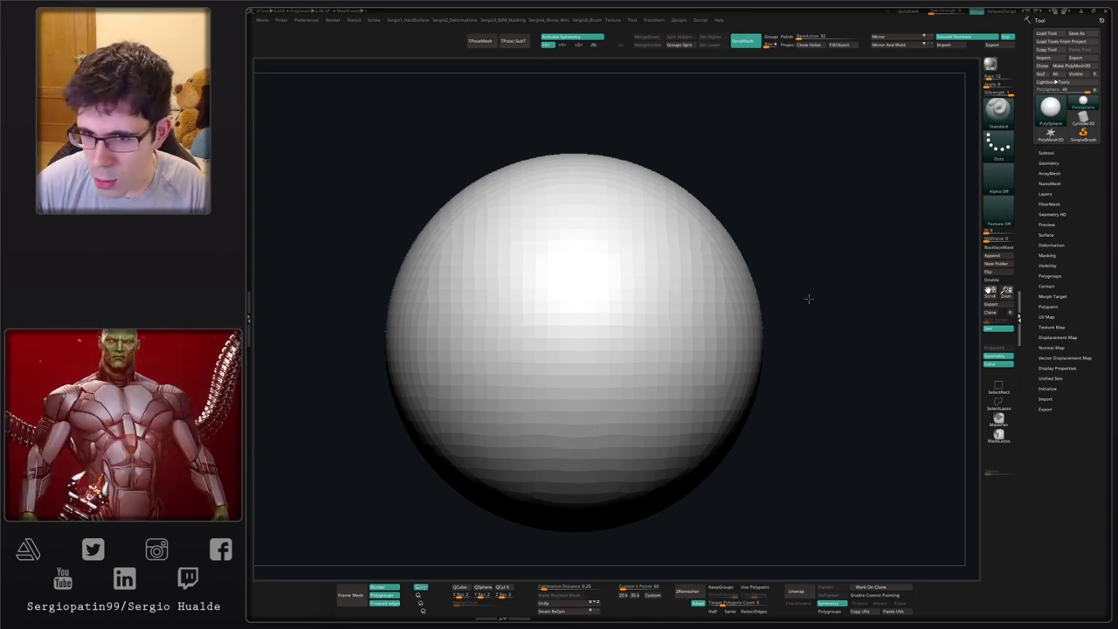
pyautogui.press('space')
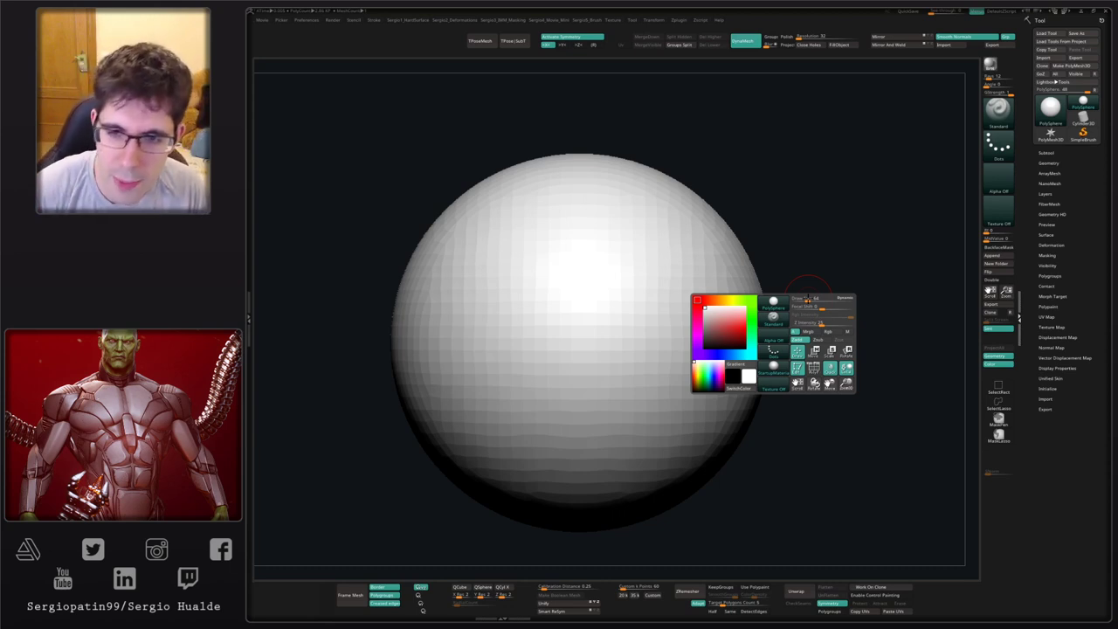
pyautogui.keyDown('alt'); pyautogui.moveTo(736, 289); pyautogui.dragTo(718, 311, button='right'); pyautogui.keyUp('alt')
pyautogui.keyDown('alt'); pyautogui.moveTo(718, 311); pyautogui.dragTo(681, 317, button='right'); pyautogui.keyUp('alt')
pyautogui.press('w')
pyautogui.moveTo(601, 310); pyautogui.dragTo(525, 366)
pyautogui.press('q')
pyautogui.moveTo(559, 332)
pyautogui.keyDown('alt'); pyautogui.mouseDown(button='right')
pyautogui.moveTo(631, 319)
pyautogui.moveTo(566, 321)
pyautogui.mouseUp(button='right'); pyautogui.keyUp('alt')
pyautogui.moveTo(565, 320); pyautogui.dragTo(525, 361, button='right')
pyautogui.moveTo(525, 361)
pyautogui.keyDown('alt'); pyautogui.mouseDown(button='right')
pyautogui.moveTo(623, 346)
pyautogui.moveTo(678, 309)
pyautogui.moveTo(579, 322)
pyautogui.moveTo(666, 310)
pyautogui.mouseUp(button='right'); pyautogui.keyUp('alt')
pyautogui.keyDown('ctrl'); pyautogui.moveTo(686, 264); pyautogui.dragTo(659, 311, button='right'); pyautogui.keyUp('ctrl')
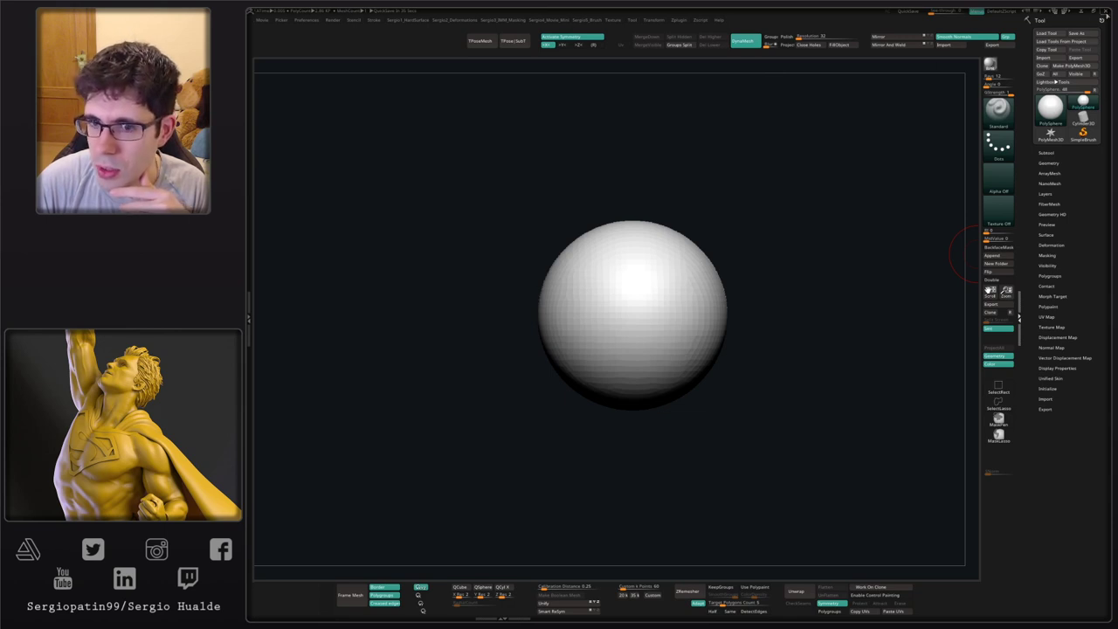
pyautogui.keyDown('alt'); pyautogui.moveTo(593, 327); pyautogui.dragTo(654, 305, button='right'); pyautogui.keyUp('alt')
pyautogui.keyDown('alt'); pyautogui.moveTo(712, 252); pyautogui.dragTo(679, 256, button='right'); pyautogui.keyUp('alt')
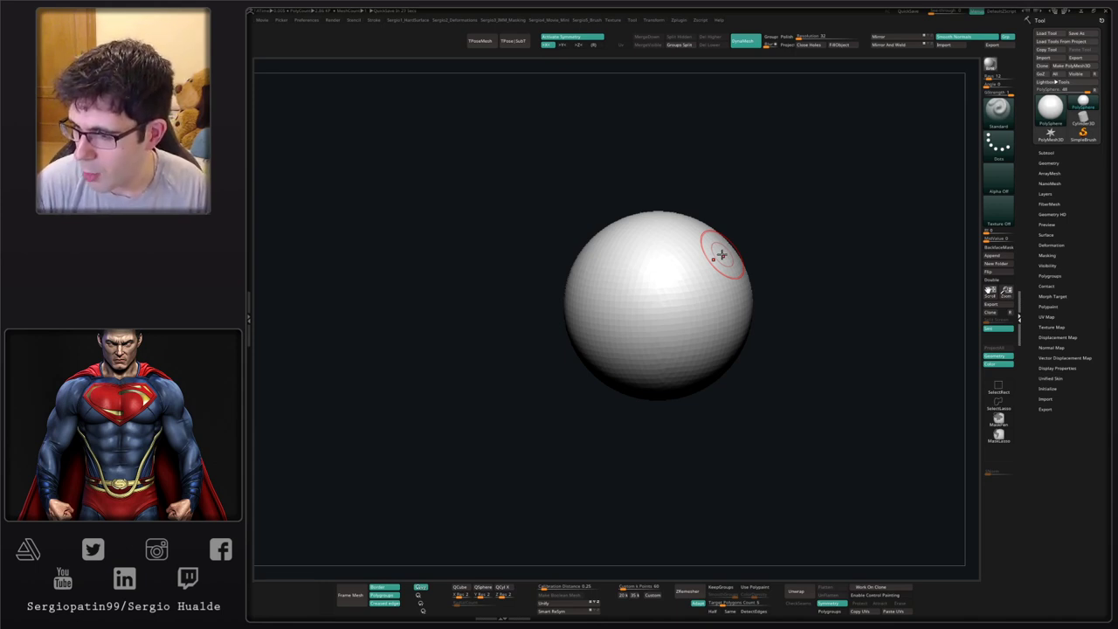
pyautogui.moveTo(876, 322); pyautogui.dragTo(808, 327)
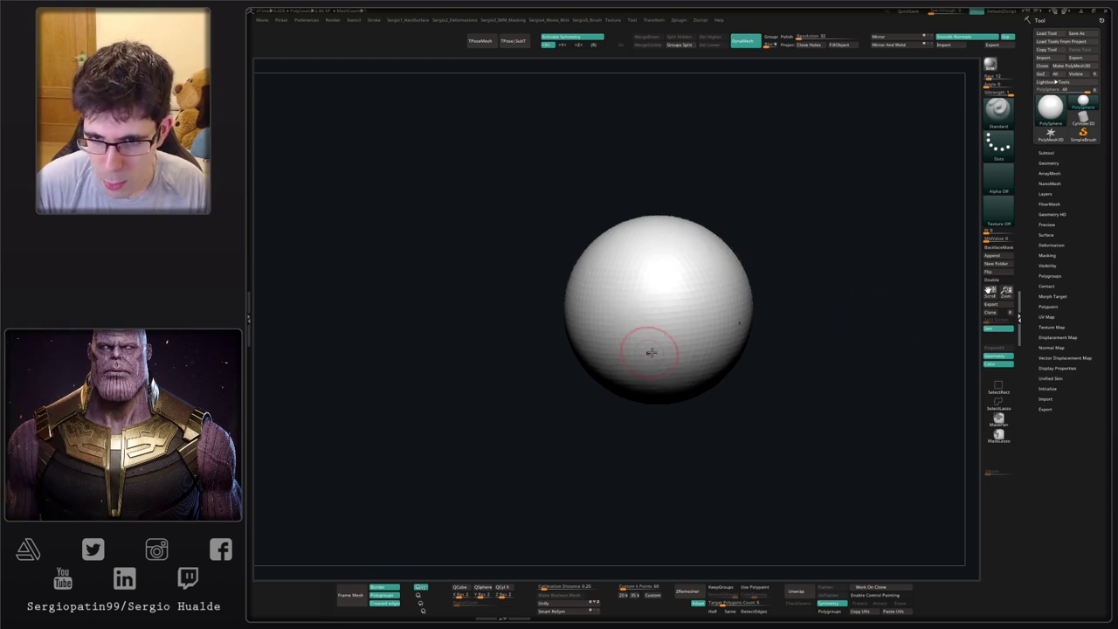
pyautogui.moveTo(671, 337)
pyautogui.keyDown('alt'); pyautogui.mouseDown(button='right')
pyautogui.moveTo(598, 367)
pyautogui.moveTo(655, 327)
pyautogui.mouseUp(button='right'); pyautogui.keyUp('alt')
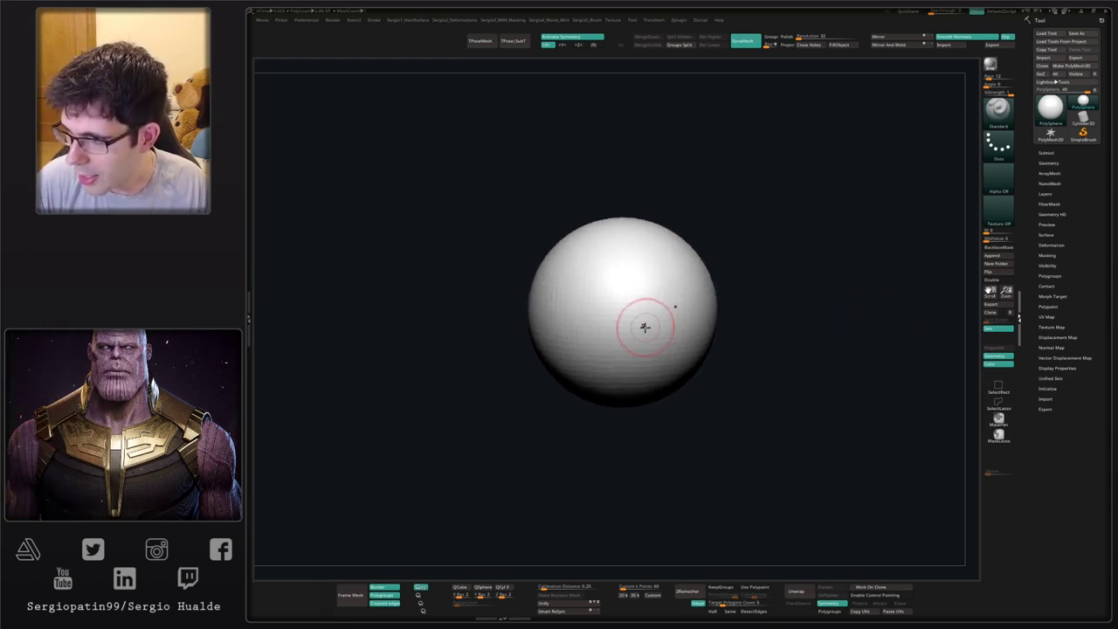
pyautogui.moveTo(644, 327); pyautogui.dragTo(639, 310)
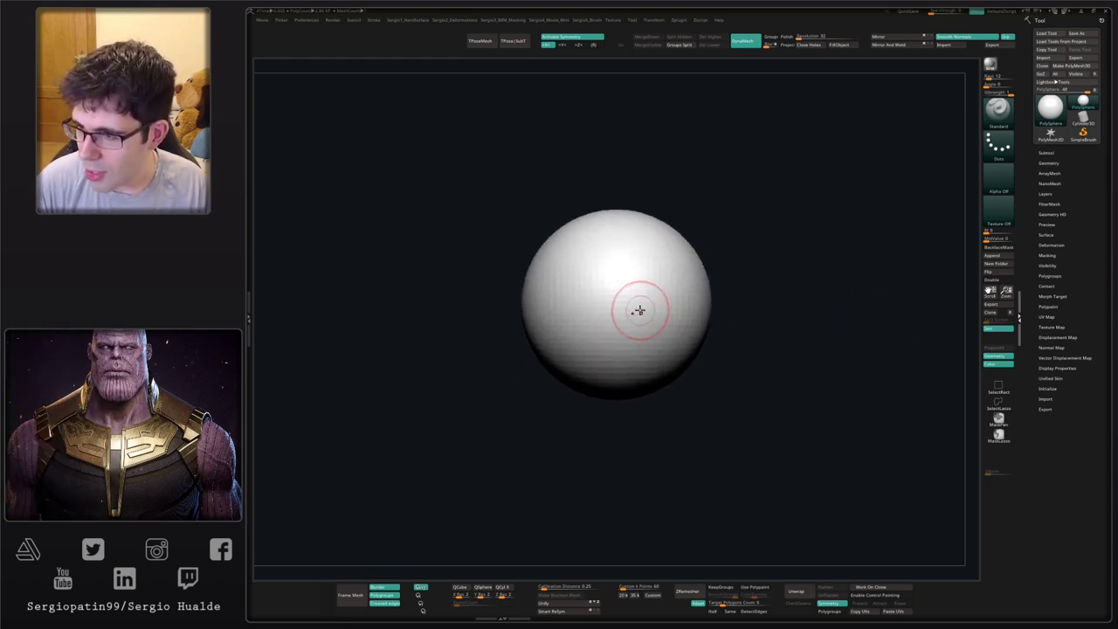
pyautogui.keyDown('ctrl'); pyautogui.moveTo(631, 316); pyautogui.dragTo(631, 333, button='right'); pyautogui.keyUp('ctrl')
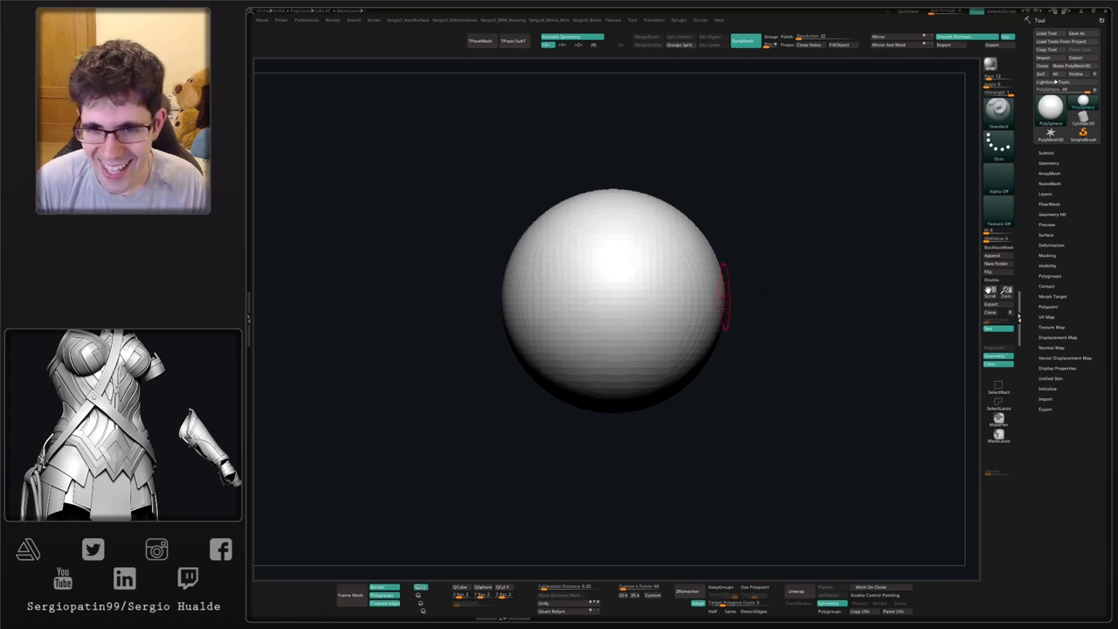
# - Prepare a resized DamStandard brush and assign it the ~BrushAlpha alpha
pyautogui.press('s')
pyautogui.moveTo(612, 309)
pyautogui.mouseDown()
pyautogui.moveTo(669, 308)
pyautogui.moveTo(619, 324)
pyautogui.moveTo(564, 282)
pyautogui.mouseUp()
pyautogui.press('s')
pyautogui.hotkey('ctrl', 'shift')
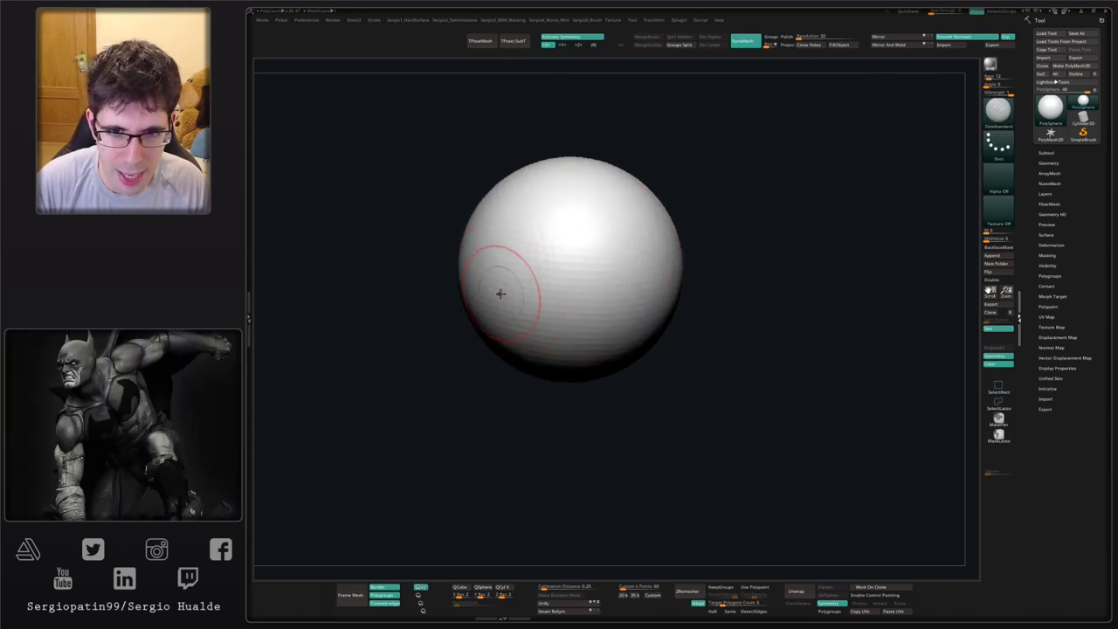
pyautogui.moveTo(499, 294); pyautogui.dragTo(521, 293)
pyautogui.hotkey('ctrl', 'z')
pyautogui.click(998, 178)
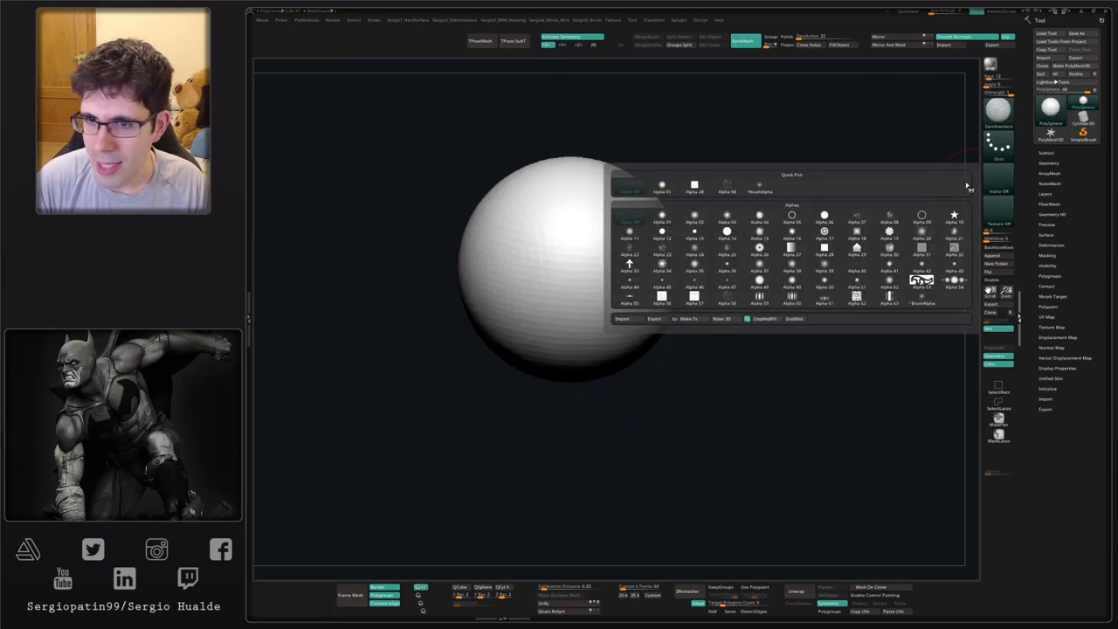
pyautogui.click(756, 189)
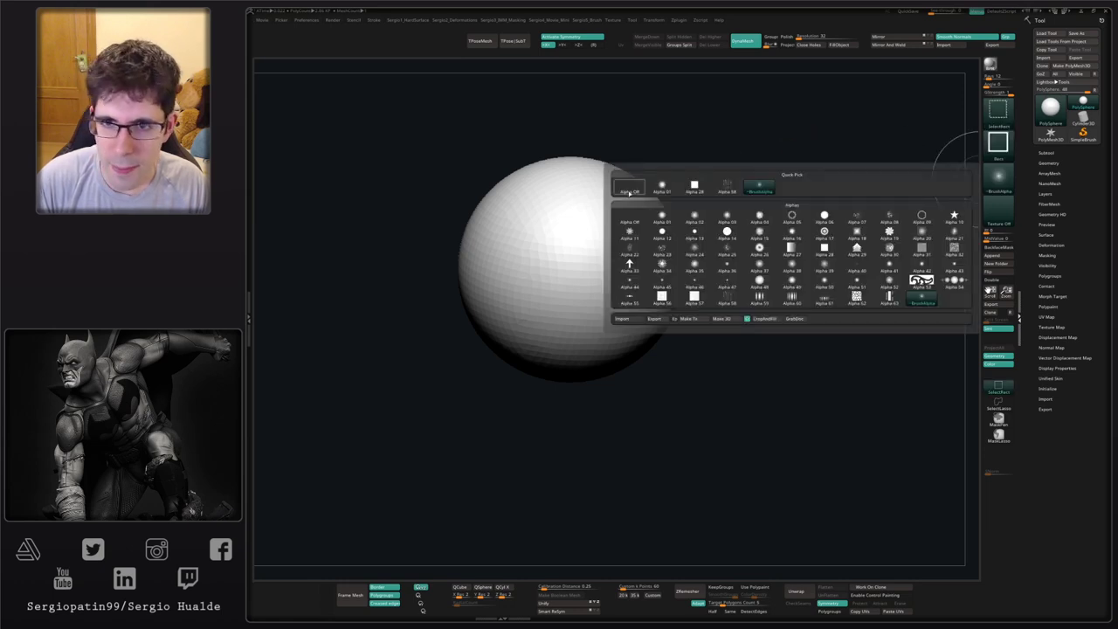
# - Carve symmetrical DamStandard grooves in an arc around the sphere's sides to outline the head's side planes
pyautogui.moveTo(524, 285); pyautogui.dragTo(498, 305)
pyautogui.moveTo(535, 304); pyautogui.dragTo(576, 293, button='right')
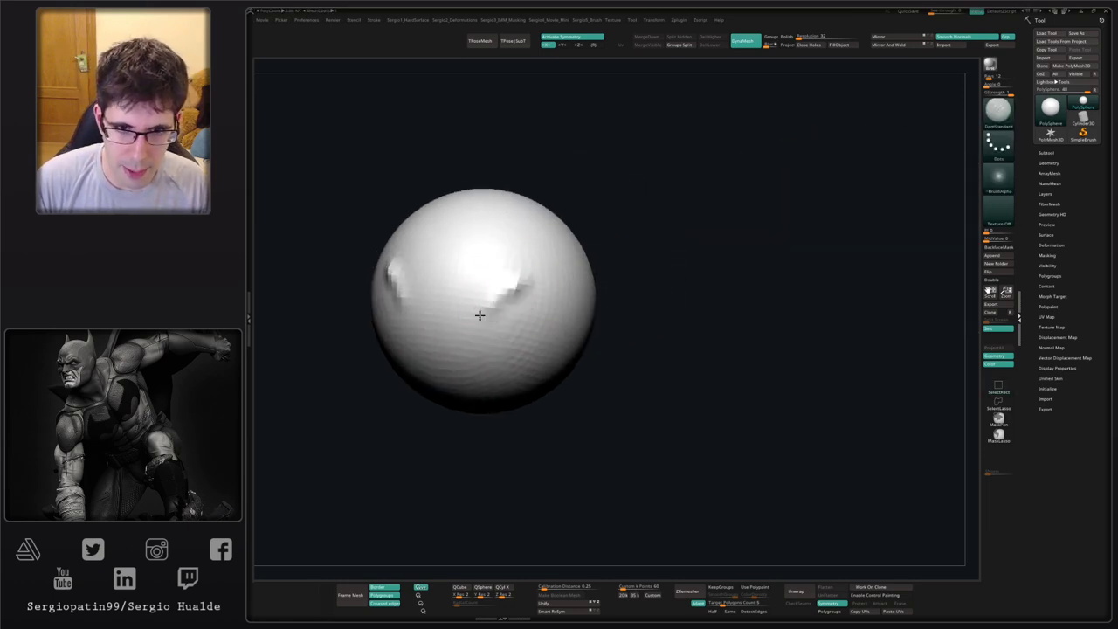
pyautogui.moveTo(480, 315); pyautogui.dragTo(531, 276)
pyautogui.moveTo(547, 302); pyautogui.dragTo(498, 336, button='right')
pyautogui.moveTo(486, 313); pyautogui.dragTo(580, 234)
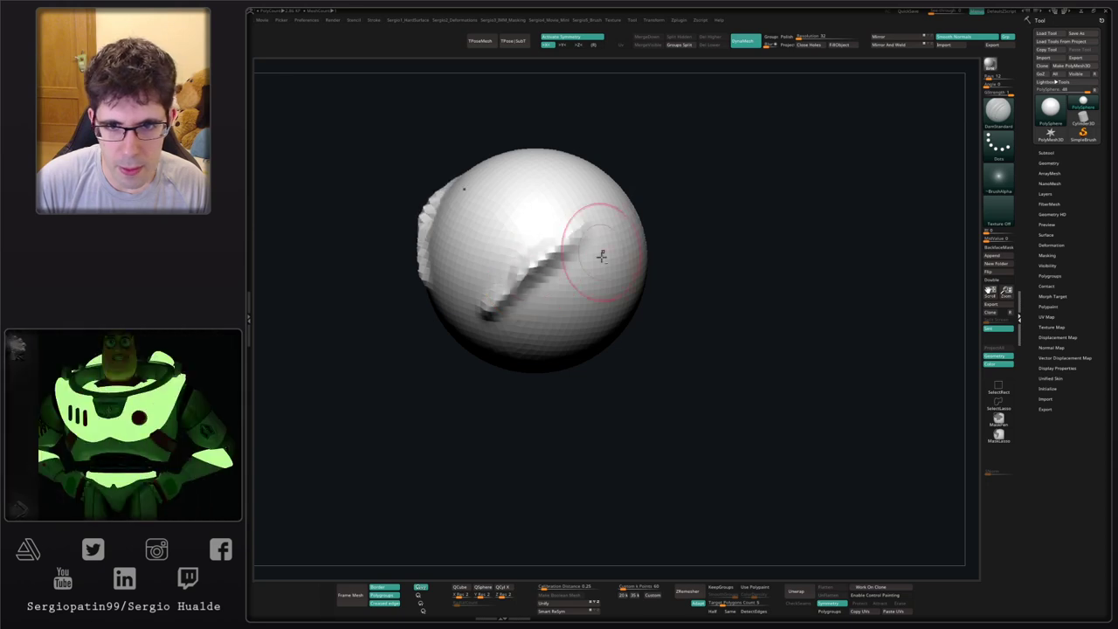
pyautogui.moveTo(601, 257); pyautogui.dragTo(559, 253, button='right')
pyautogui.moveTo(561, 232)
pyautogui.mouseDown()
pyautogui.moveTo(612, 219)
pyautogui.moveTo(728, 252)
pyautogui.moveTo(732, 265)
pyautogui.mouseUp()
pyautogui.moveTo(732, 265); pyautogui.dragTo(713, 259, button='right')
pyautogui.moveTo(714, 260)
pyautogui.mouseDown()
pyautogui.moveTo(723, 295)
pyautogui.moveTo(718, 281)
pyautogui.mouseUp()
pyautogui.moveTo(684, 236); pyautogui.dragTo(709, 290)
# - Resize the brush and carve a small symmetrical pit low on each side of the front for the eyes
pyautogui.moveTo(708, 299); pyautogui.dragTo(628, 286, button='right')
pyautogui.moveTo(606, 283); pyautogui.dragTo(614, 286)
pyautogui.moveTo(615, 286)
pyautogui.mouseDown(button='right')
pyautogui.moveTo(592, 275)
pyautogui.moveTo(602, 257)
pyautogui.mouseUp(button='right')
pyautogui.press('s')
pyautogui.moveTo(627, 256); pyautogui.dragTo(631, 257)
pyautogui.moveTo(684, 326); pyautogui.dragTo(685, 329)
pyautogui.moveTo(622, 326); pyautogui.dragTo(664, 329, button='right')
pyautogui.moveTo(664, 329); pyautogui.dragTo(667, 322)
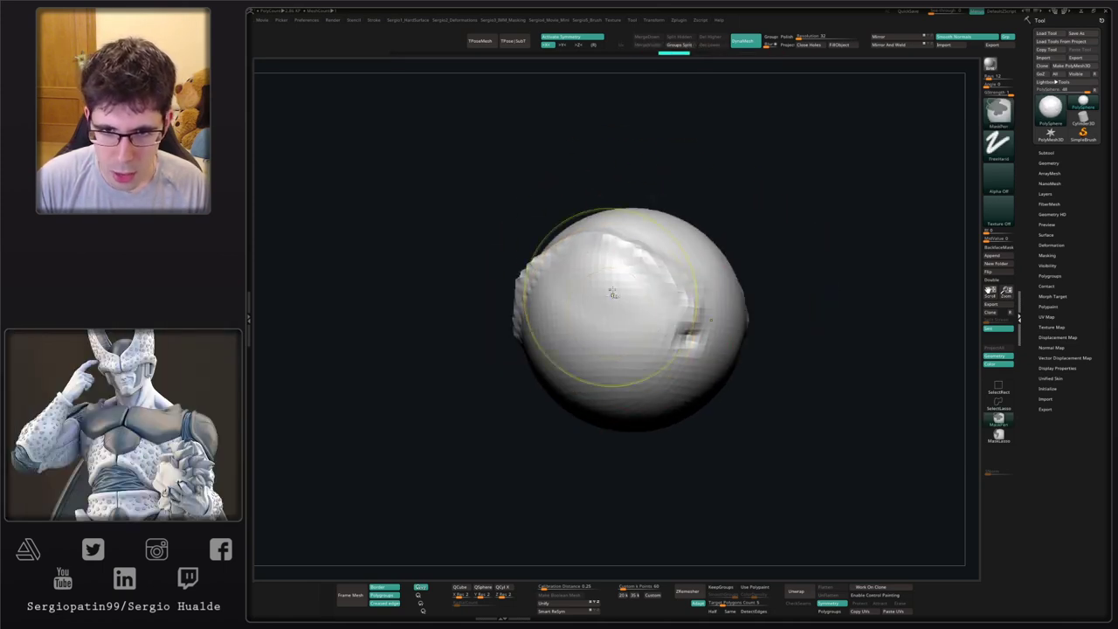
# - Hollow both side planes of the head with the Clay brush and smooth their rims
pyautogui.keyDown('ctrl'); pyautogui.moveTo(614, 294); pyautogui.dragTo(624, 278, button='right'); pyautogui.keyUp('ctrl')
pyautogui.moveTo(654, 297); pyautogui.dragTo(616, 303, button='right')
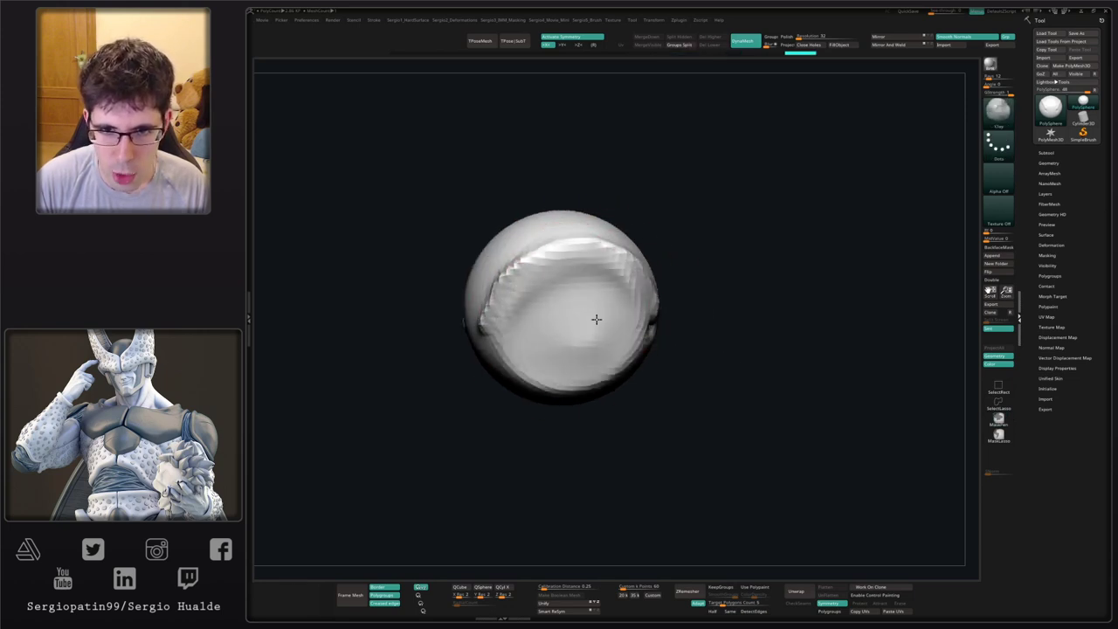
pyautogui.moveTo(561, 355)
pyautogui.mouseDown()
pyautogui.moveTo(568, 334)
pyautogui.moveTo(622, 341)
pyautogui.mouseUp()
pyautogui.moveTo(627, 353)
pyautogui.mouseDown(button='right')
pyautogui.moveTo(595, 349)
pyautogui.moveTo(640, 353)
pyautogui.moveTo(635, 345)
pyautogui.mouseUp(button='right')
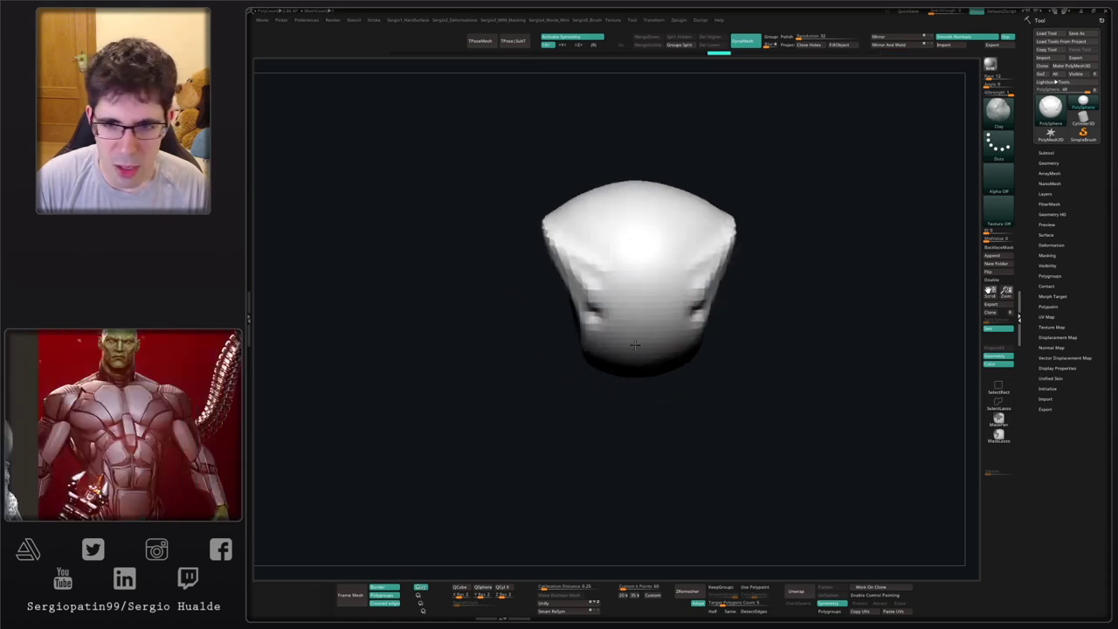
pyautogui.moveTo(635, 344); pyautogui.dragTo(603, 348)
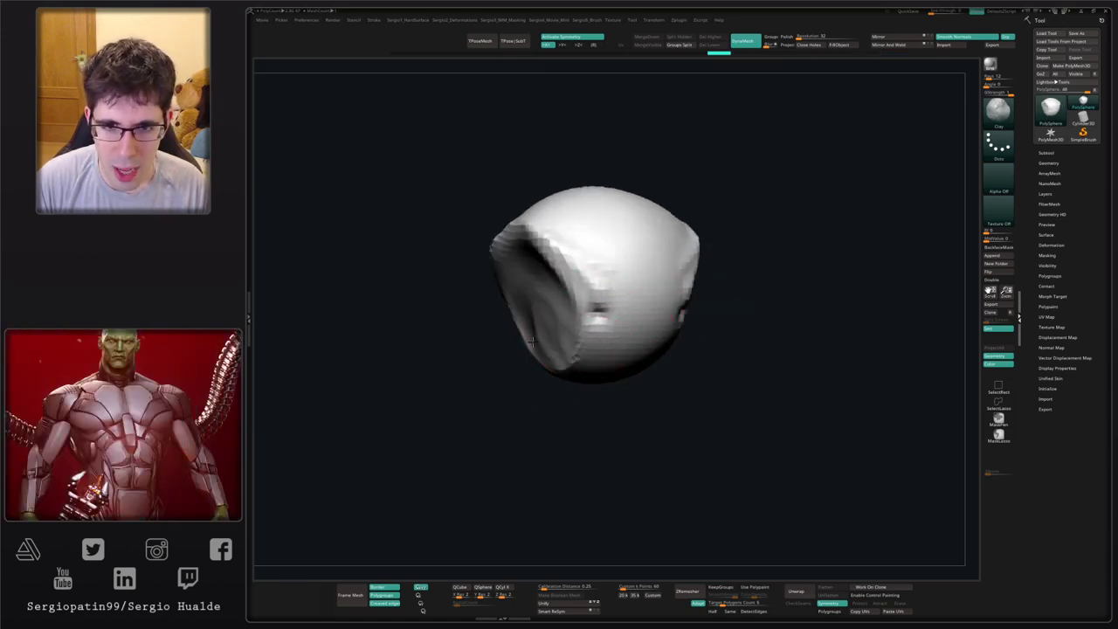
pyautogui.moveTo(531, 342)
pyautogui.mouseDown()
pyautogui.moveTo(550, 316)
pyautogui.moveTo(540, 316)
pyautogui.mouseUp()
pyautogui.moveTo(541, 309); pyautogui.dragTo(565, 295, button='right')
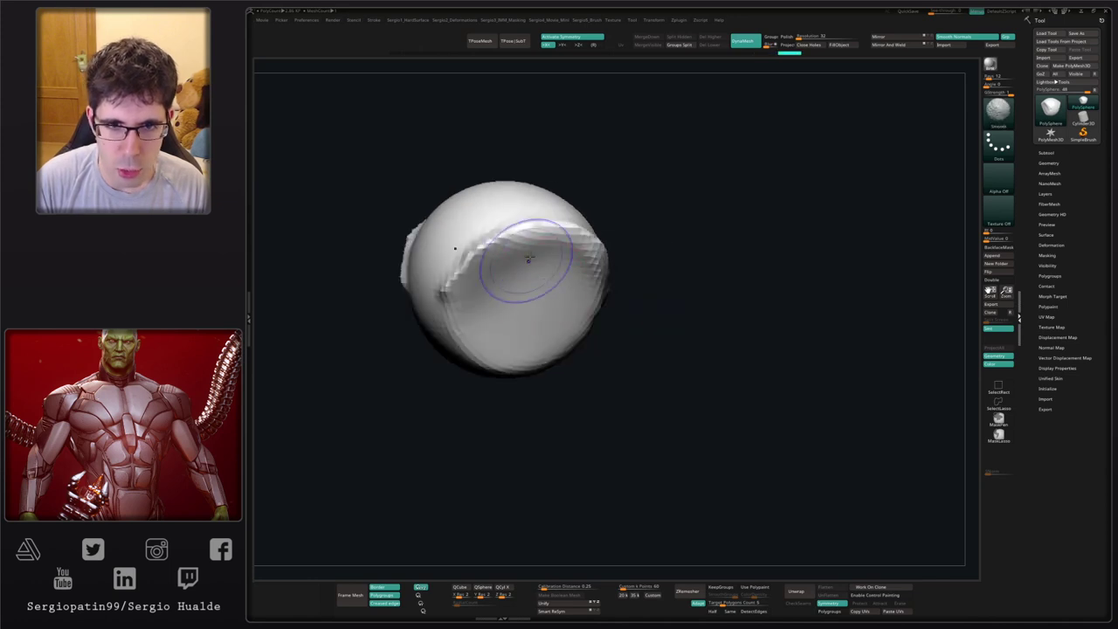
pyautogui.moveTo(498, 246)
pyautogui.keyDown('shift'); pyautogui.mouseDown()
pyautogui.moveTo(469, 269)
pyautogui.moveTo(451, 349)
pyautogui.mouseUp(); pyautogui.keyUp('shift')
pyautogui.moveTo(451, 364)
pyautogui.mouseDown(button='right')
pyautogui.moveTo(527, 344)
pyautogui.moveTo(529, 327)
pyautogui.moveTo(512, 317)
pyautogui.mouseUp(button='right')
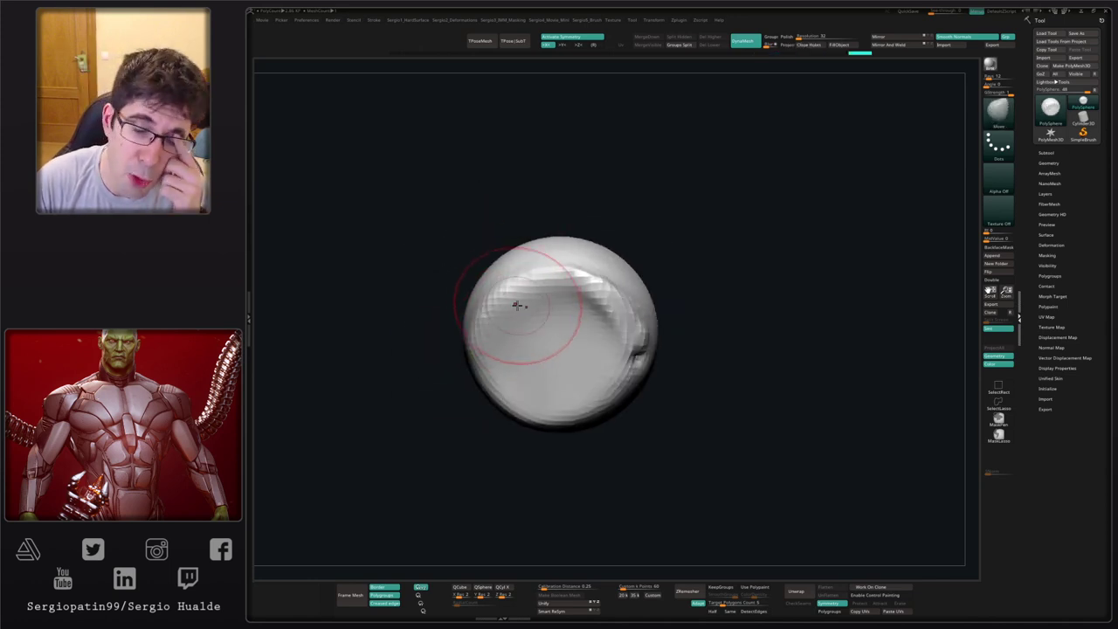
# - Reshape the rims of the side planes and the lower part of the head with the Move brush
pyautogui.moveTo(523, 307); pyautogui.dragTo(561, 299)
pyautogui.moveTo(584, 307); pyautogui.dragTo(599, 309, button='right')
pyautogui.moveTo(599, 309); pyautogui.dragTo(596, 314)
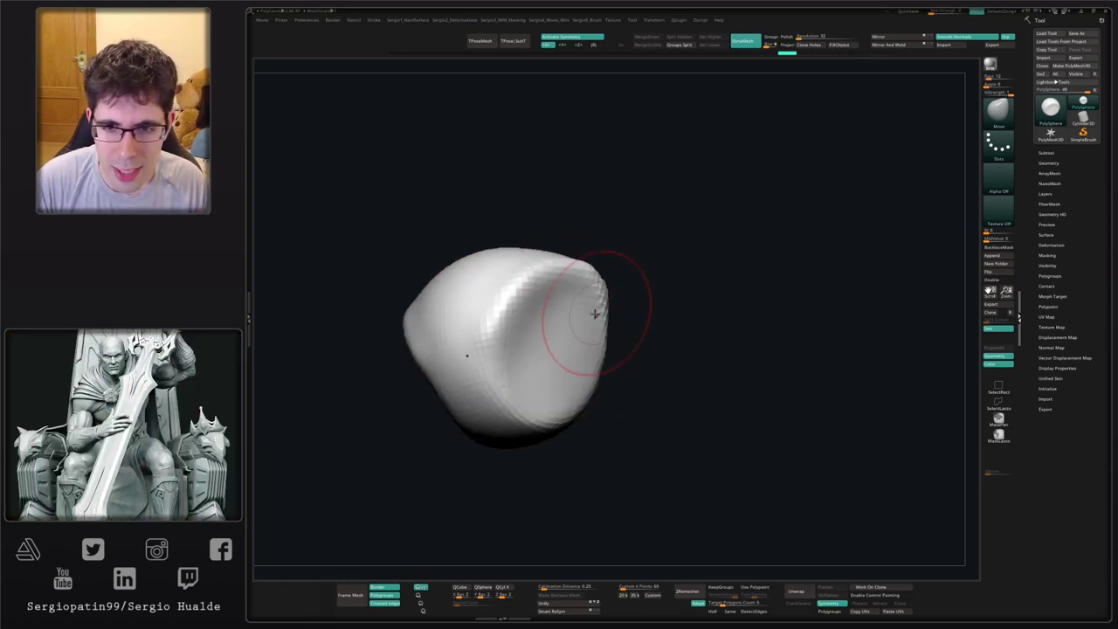
pyautogui.moveTo(597, 314); pyautogui.dragTo(572, 346, button='right')
pyautogui.moveTo(610, 335); pyautogui.dragTo(618, 329)
pyautogui.moveTo(618, 329); pyautogui.dragTo(634, 326, button='right')
pyautogui.press('s')
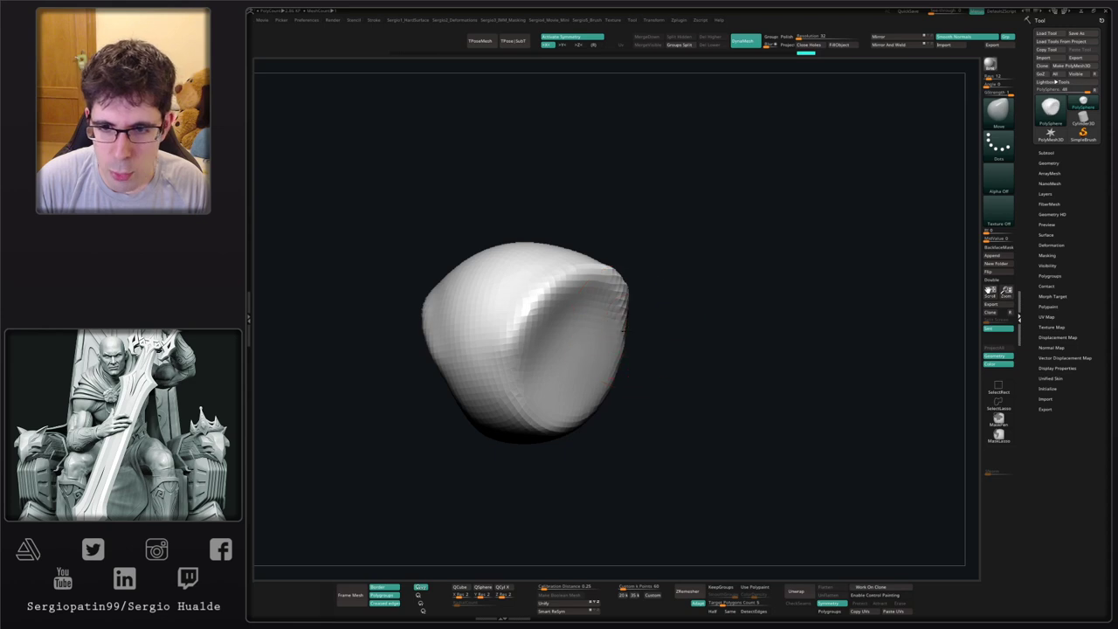
pyautogui.moveTo(624, 329); pyautogui.dragTo(603, 350)
pyautogui.moveTo(603, 349)
pyautogui.mouseDown(button='right')
pyautogui.moveTo(577, 357)
pyautogui.moveTo(574, 372)
pyautogui.mouseUp(button='right')
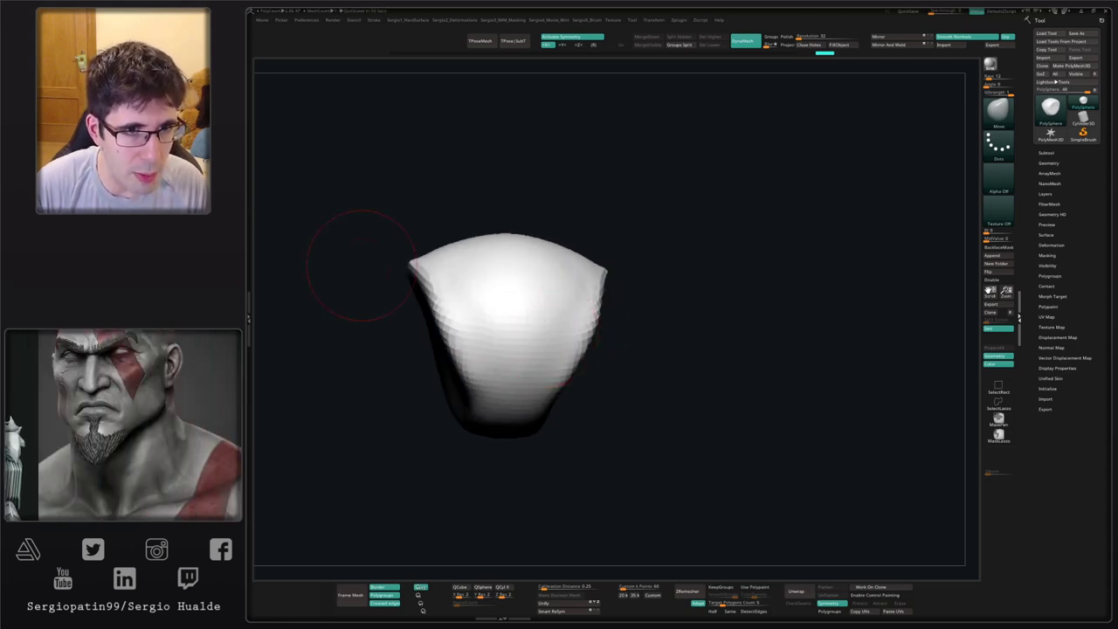
# - Adjust the head's side silhouette from the front with a resized brush
pyautogui.keyDown('shift'); pyautogui.moveTo(677, 319); pyautogui.dragTo(674, 321, button='right'); pyautogui.keyUp('shift')
pyautogui.keyDown('alt'); pyautogui.moveTo(674, 321); pyautogui.dragTo(591, 324, button='right'); pyautogui.keyUp('alt')
pyautogui.press('s')
pyautogui.click(628, 337)
pyautogui.moveTo(634, 331); pyautogui.dragTo(686, 325)
pyautogui.keyDown('ctrl'); pyautogui.moveTo(701, 266); pyautogui.dragTo(737, 240); pyautogui.keyUp('ctrl')
# - Carve the temples and deepen the eye sockets symmetrically with the DamStandard brush
pyautogui.moveTo(733, 249)
pyautogui.mouseDown(button='right')
pyautogui.moveTo(691, 301)
pyautogui.moveTo(704, 285)
pyautogui.moveTo(696, 277)
pyautogui.mouseUp(button='right')
pyautogui.moveTo(696, 259); pyautogui.dragTo(690, 245)
pyautogui.moveTo(712, 243); pyautogui.dragTo(711, 261, button='right')
pyautogui.moveTo(710, 261); pyautogui.dragTo(699, 220)
pyautogui.moveTo(675, 297)
pyautogui.mouseDown()
pyautogui.moveTo(656, 295)
pyautogui.moveTo(649, 256)
pyautogui.moveTo(606, 332)
pyautogui.moveTo(635, 364)
pyautogui.mouseUp()
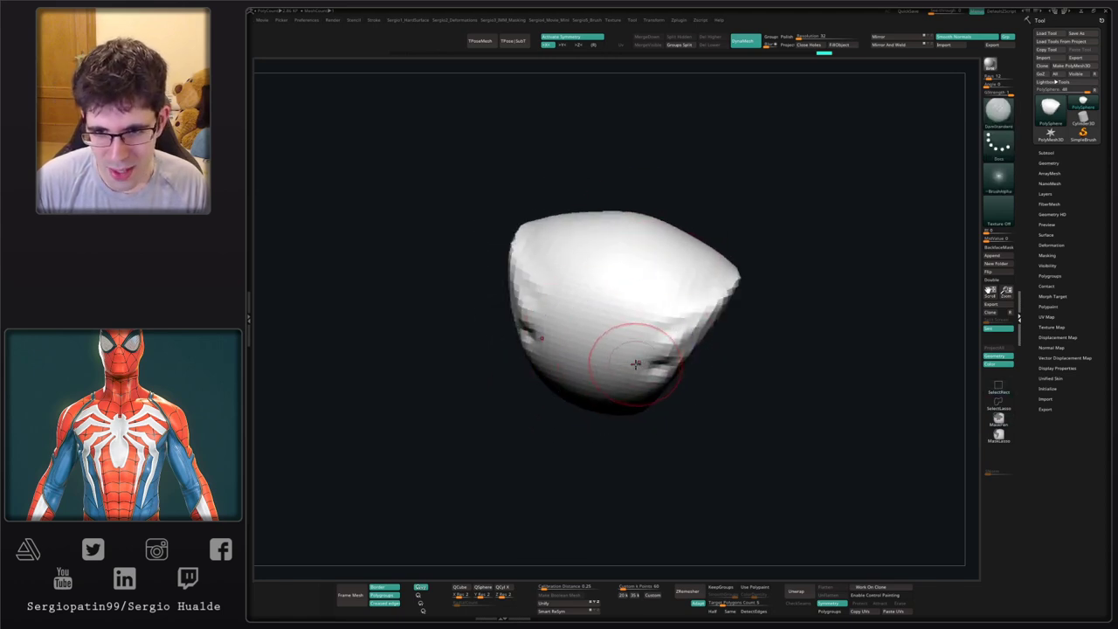
pyautogui.moveTo(636, 370)
pyautogui.mouseDown(button='right')
pyautogui.moveTo(633, 344)
pyautogui.moveTo(617, 360)
pyautogui.mouseUp(button='right')
pyautogui.moveTo(638, 359)
pyautogui.mouseDown()
pyautogui.moveTo(674, 344)
pyautogui.moveTo(634, 382)
pyautogui.moveTo(634, 405)
pyautogui.mouseUp()
pyautogui.moveTo(670, 397)
pyautogui.keyDown('alt'); pyautogui.mouseDown(button='right')
pyautogui.moveTo(654, 355)
pyautogui.moveTo(586, 377)
pyautogui.moveTo(598, 353)
pyautogui.mouseUp(button='right'); pyautogui.keyUp('alt')
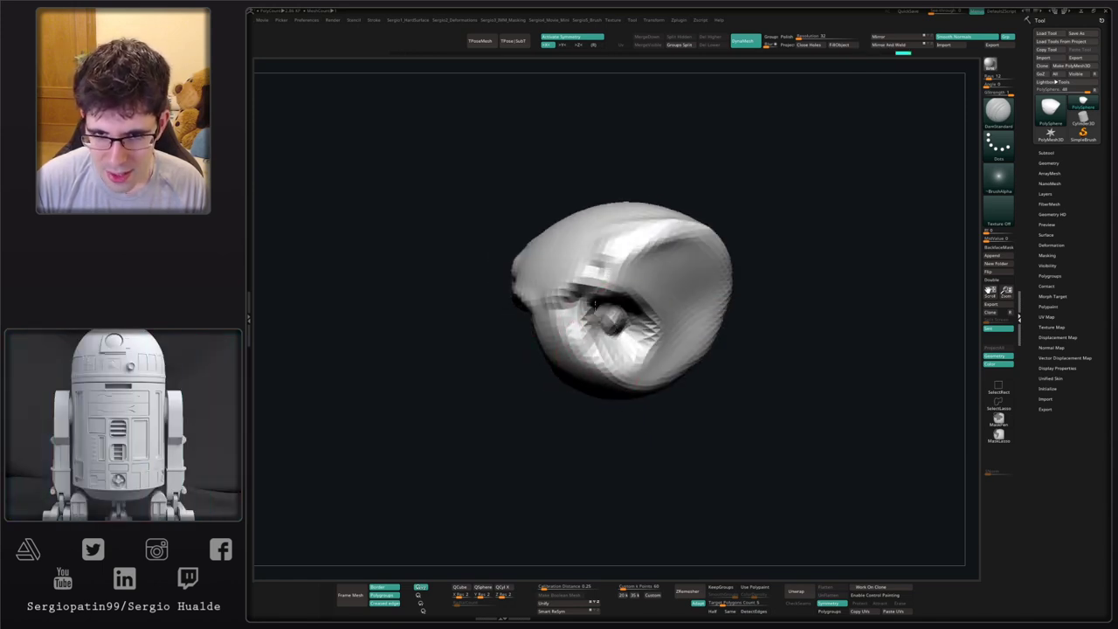
# - Try the Standard brush on the eye area and undo the strokes that built the eyeball bulge in the socket
pyautogui.keyDown('alt'); pyautogui.moveTo(632, 336); pyautogui.dragTo(610, 312, button='right'); pyautogui.keyUp('alt')
pyautogui.press('b')
pyautogui.press('s')
pyautogui.press('t')
pyautogui.press('s')
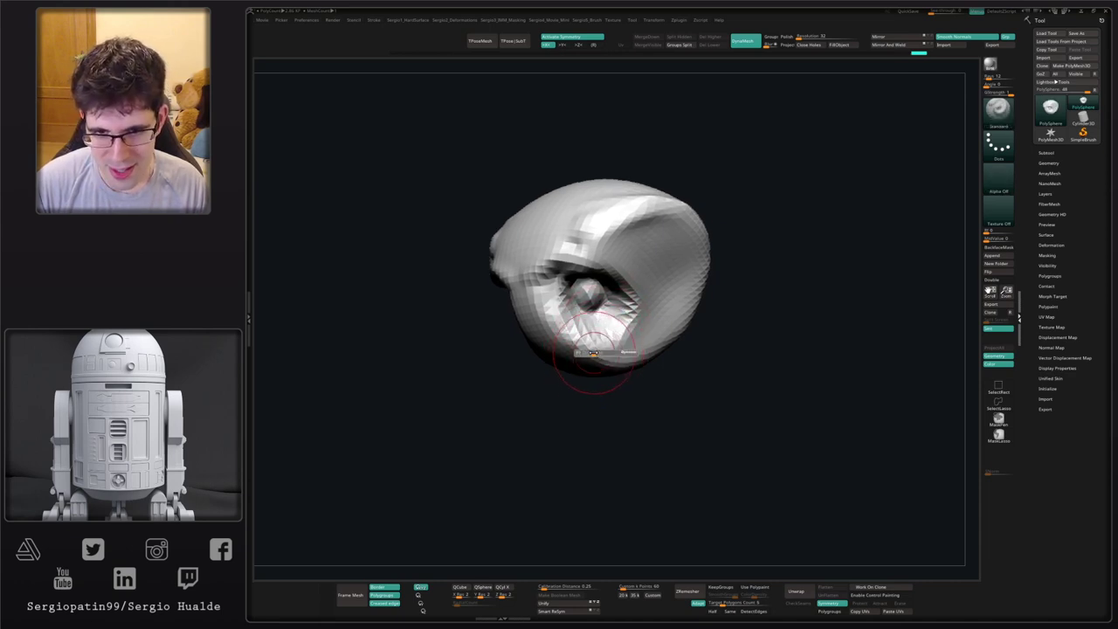
pyautogui.hotkey('ctrl', 'z')
pyautogui.hotkey('ctrl', 'z')
pyautogui.hotkey('ctrl', 'z')
pyautogui.hotkey('ctrl', 'z')
pyautogui.hotkey('ctrl', 'z')
pyautogui.hotkey('ctrl', 'z')
pyautogui.hotkey('ctrl', 'z')
pyautogui.hotkey('ctrl', 'z')
pyautogui.hotkey('ctrl', 'z')
pyautogui.hotkey('ctrl', 'z')
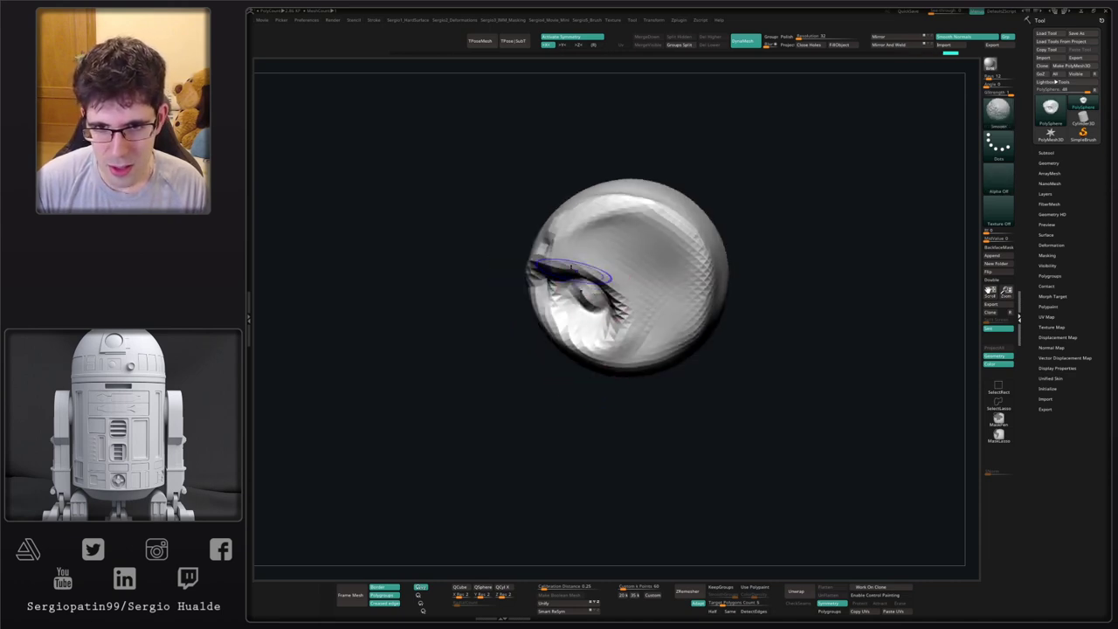
# - Pull the lower rims of the eye sockets down and adjust the sides of the head with the Move brush
pyautogui.press('b')
pyautogui.press('m')
pyautogui.press('v')
pyautogui.moveTo(614, 323); pyautogui.dragTo(629, 337, button='right')
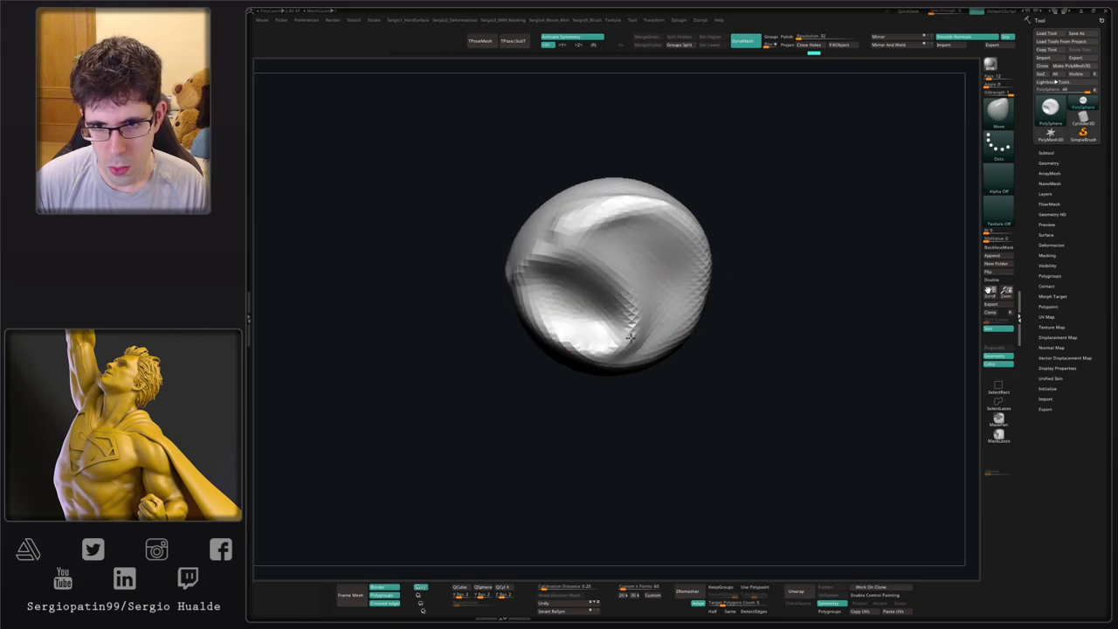
pyautogui.moveTo(546, 336)
pyautogui.mouseDown()
pyautogui.moveTo(556, 326)
pyautogui.moveTo(528, 314)
pyautogui.mouseUp()
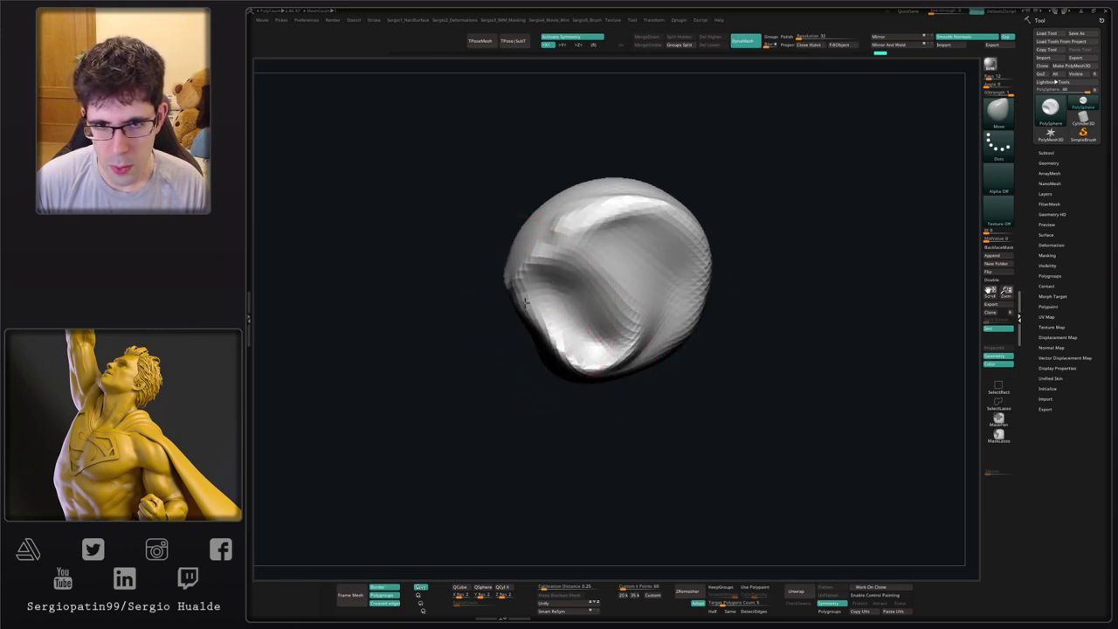
pyautogui.moveTo(528, 262)
pyautogui.mouseDown(button='right')
pyautogui.moveTo(535, 324)
pyautogui.moveTo(534, 314)
pyautogui.moveTo(556, 314)
pyautogui.moveTo(583, 330)
pyautogui.mouseUp(button='right')
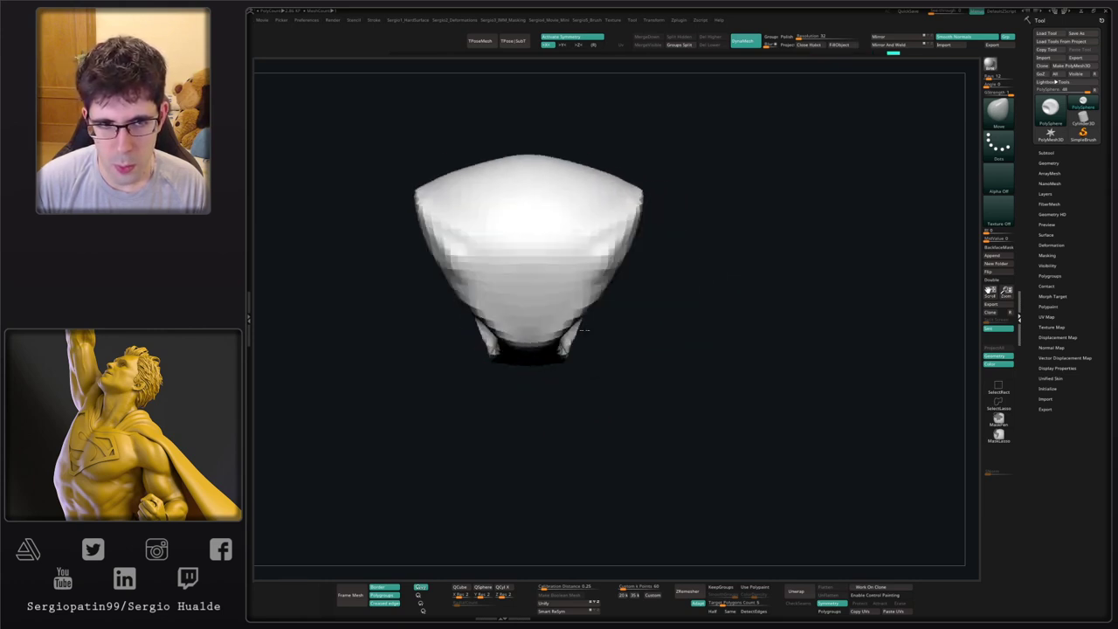
pyautogui.moveTo(550, 337); pyautogui.dragTo(619, 265)
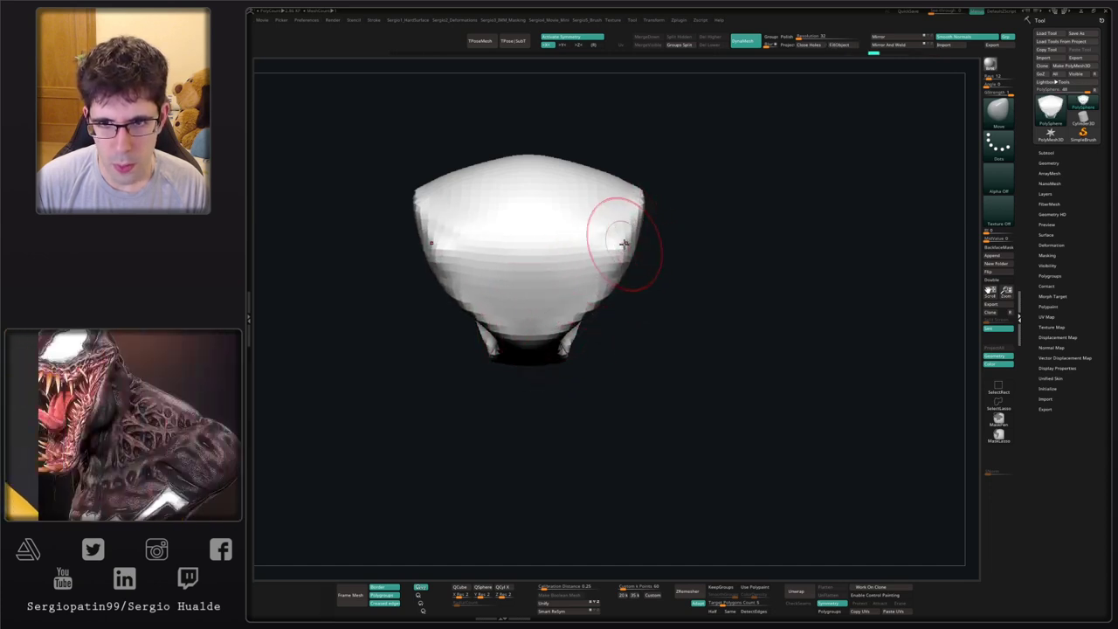
# - Undo the last Move stroke and reshape the brow and temple area from the side
pyautogui.moveTo(624, 242); pyautogui.dragTo(602, 261, button='right')
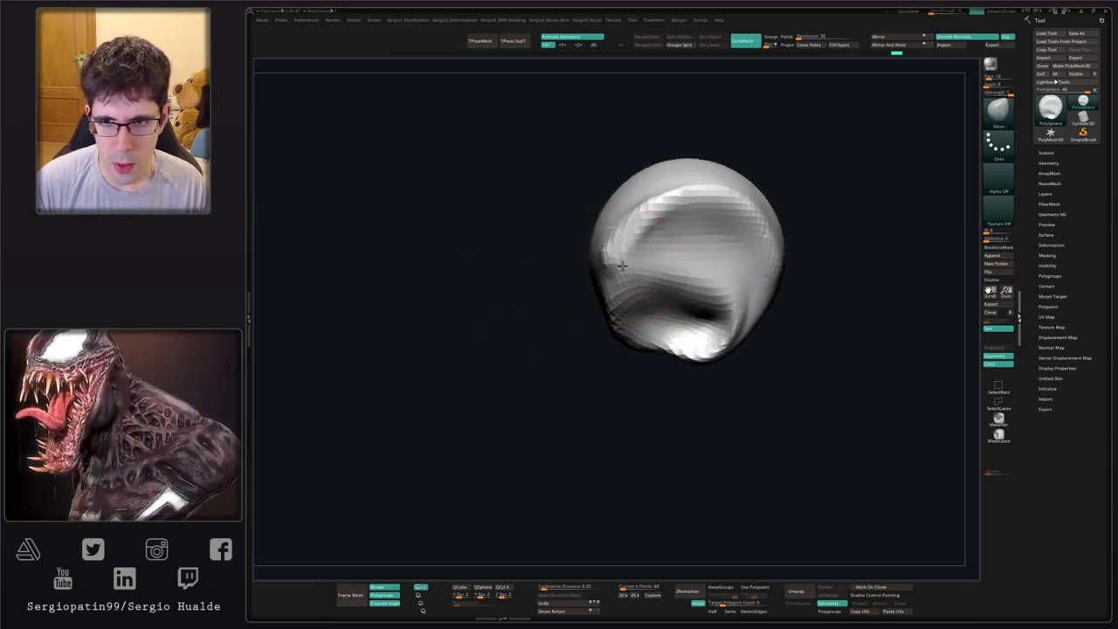
pyautogui.hotkey('ctrl', 'z')
pyautogui.moveTo(608, 260); pyautogui.dragTo(619, 242)
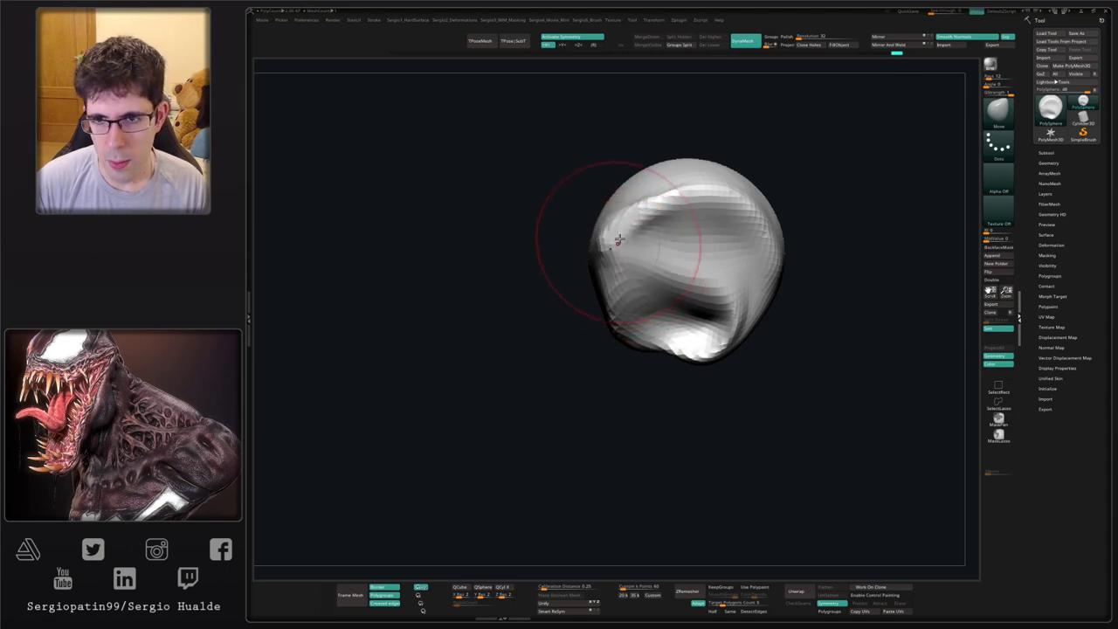
pyautogui.moveTo(671, 211)
pyautogui.mouseDown()
pyautogui.moveTo(677, 198)
pyautogui.moveTo(663, 216)
pyautogui.mouseUp()
# - Switch to the DamStandard brush and carve along the temple edge beside the brow
pyautogui.moveTo(759, 263)
pyautogui.mouseDown(button='right')
pyautogui.moveTo(775, 266)
pyautogui.moveTo(756, 284)
pyautogui.mouseUp(button='right')
pyautogui.press('b')
pyautogui.press('d')
pyautogui.press('s')
pyautogui.moveTo(711, 257)
pyautogui.mouseDown()
pyautogui.moveTo(768, 282)
pyautogui.moveTo(758, 292)
pyautogui.mouseUp()
pyautogui.hotkey('ctrl', 'z')
pyautogui.moveTo(766, 266); pyautogui.dragTo(856, 282, button='right')
pyautogui.moveTo(607, 284); pyautogui.dragTo(699, 284, button='right')
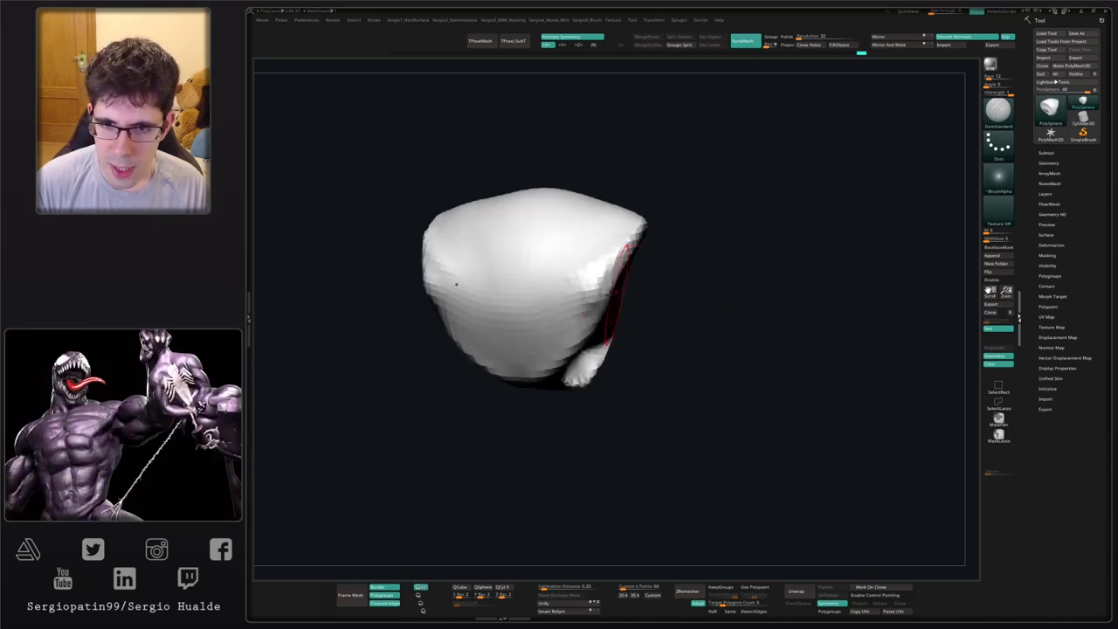
pyautogui.moveTo(573, 293); pyautogui.dragTo(575, 307)
# - Carve curved DamStandard strokes across the lower front of the head to define the brow and eye sockets
pyautogui.moveTo(593, 283); pyautogui.dragTo(559, 334, button='right')
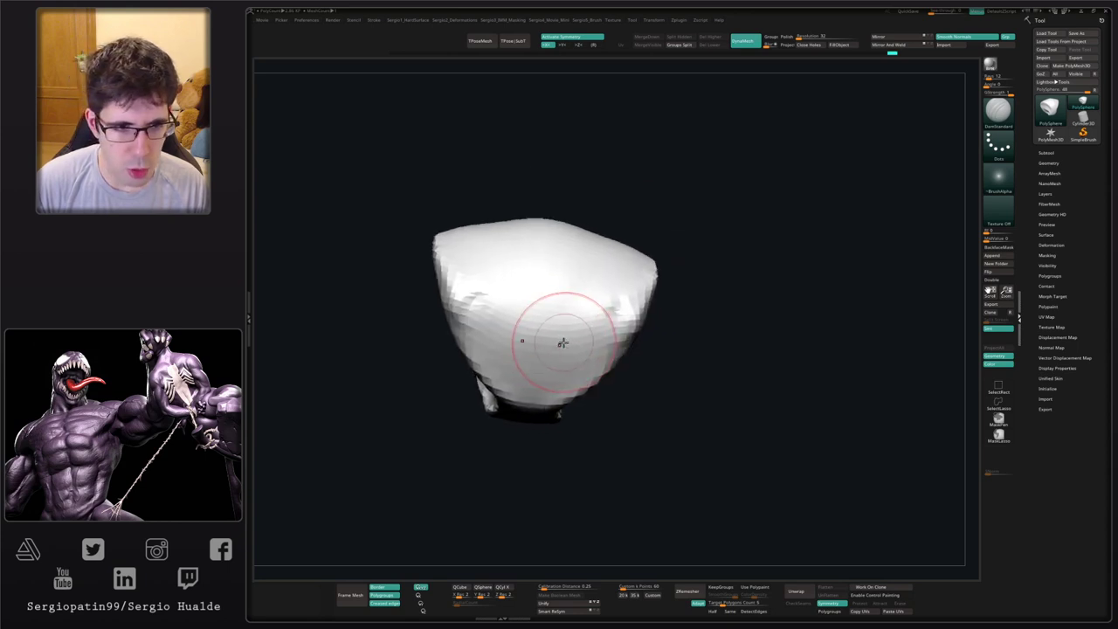
pyautogui.moveTo(547, 383); pyautogui.dragTo(599, 316)
pyautogui.moveTo(599, 316)
pyautogui.keyDown('ctrl'); pyautogui.mouseDown(button='right')
pyautogui.moveTo(591, 311)
pyautogui.moveTo(585, 335)
pyautogui.mouseUp(button='right'); pyautogui.keyUp('ctrl')
pyautogui.moveTo(585, 336)
pyautogui.mouseDown()
pyautogui.moveTo(616, 289)
pyautogui.moveTo(603, 298)
pyautogui.mouseUp()
pyautogui.keyDown('alt'); pyautogui.moveTo(602, 295); pyautogui.dragTo(571, 354, button='right'); pyautogui.keyUp('alt')
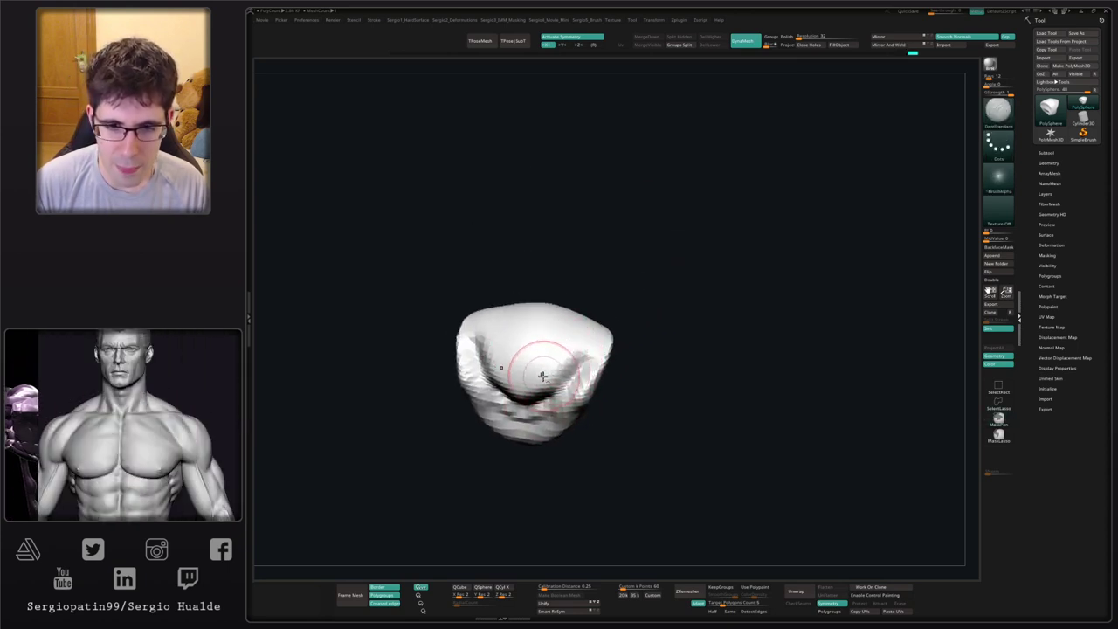
# - Add volume across the lower front of the pelvis form with the ClayBuildup brush
pyautogui.press('b')
pyautogui.press('c')
pyautogui.press('b')
pyautogui.moveTo(552, 368)
pyautogui.mouseDown()
pyautogui.moveTo(524, 388)
pyautogui.moveTo(575, 367)
pyautogui.moveTo(558, 370)
pyautogui.mouseUp()
pyautogui.moveTo(559, 369)
pyautogui.mouseDown(button='right')
pyautogui.moveTo(565, 393)
pyautogui.moveTo(564, 382)
pyautogui.mouseUp(button='right')
pyautogui.moveTo(564, 383); pyautogui.dragTo(545, 391)
pyautogui.moveTo(542, 371)
pyautogui.mouseDown(button='right')
pyautogui.moveTo(534, 382)
pyautogui.moveTo(559, 384)
pyautogui.moveTo(550, 405)
pyautogui.moveTo(568, 408)
pyautogui.moveTo(569, 368)
pyautogui.moveTo(549, 385)
pyautogui.moveTo(679, 202)
pyautogui.moveTo(596, 362)
pyautogui.moveTo(585, 349)
pyautogui.moveTo(585, 424)
pyautogui.mouseUp(button='right')
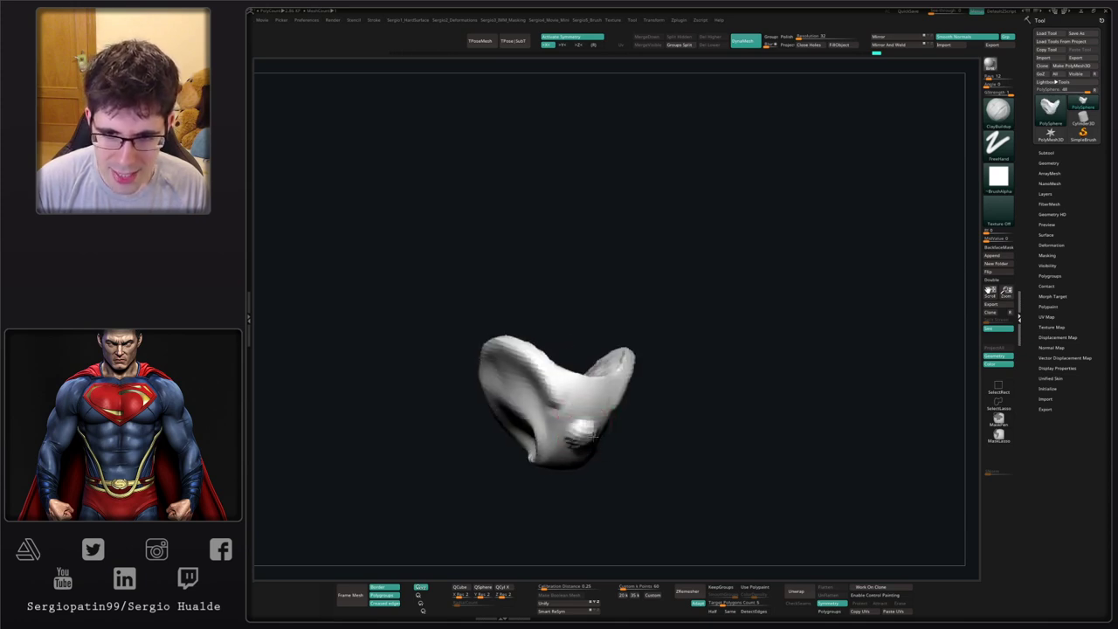
# - Reshape the side of the pelvis form with the Move brush and fill its surface with the Clay brush
pyautogui.moveTo(610, 393)
pyautogui.mouseDown(button='right')
pyautogui.moveTo(601, 381)
pyautogui.moveTo(617, 375)
pyautogui.moveTo(605, 399)
pyautogui.moveTo(564, 404)
pyautogui.moveTo(570, 378)
pyautogui.moveTo(564, 393)
pyautogui.moveTo(633, 357)
pyautogui.moveTo(646, 309)
pyautogui.moveTo(638, 344)
pyautogui.moveTo(557, 412)
pyautogui.moveTo(569, 433)
pyautogui.moveTo(586, 393)
pyautogui.moveTo(597, 412)
pyautogui.moveTo(558, 441)
pyautogui.moveTo(537, 432)
pyautogui.moveTo(542, 415)
pyautogui.moveTo(567, 419)
pyautogui.moveTo(644, 393)
pyautogui.mouseUp(button='right')
pyautogui.press('b')
pyautogui.press('m')
pyautogui.press('v')
pyautogui.press('b')
pyautogui.press('c')
pyautogui.press('l')
pyautogui.press('b')
pyautogui.press('m')
pyautogui.press('v')
# - Define the lower side hollow with DamStandard and push its lower rim into shape with the Move brush
pyautogui.press('b')
pyautogui.press('d')
pyautogui.press('s')
pyautogui.press('b')
pyautogui.press('m')
pyautogui.press('v')
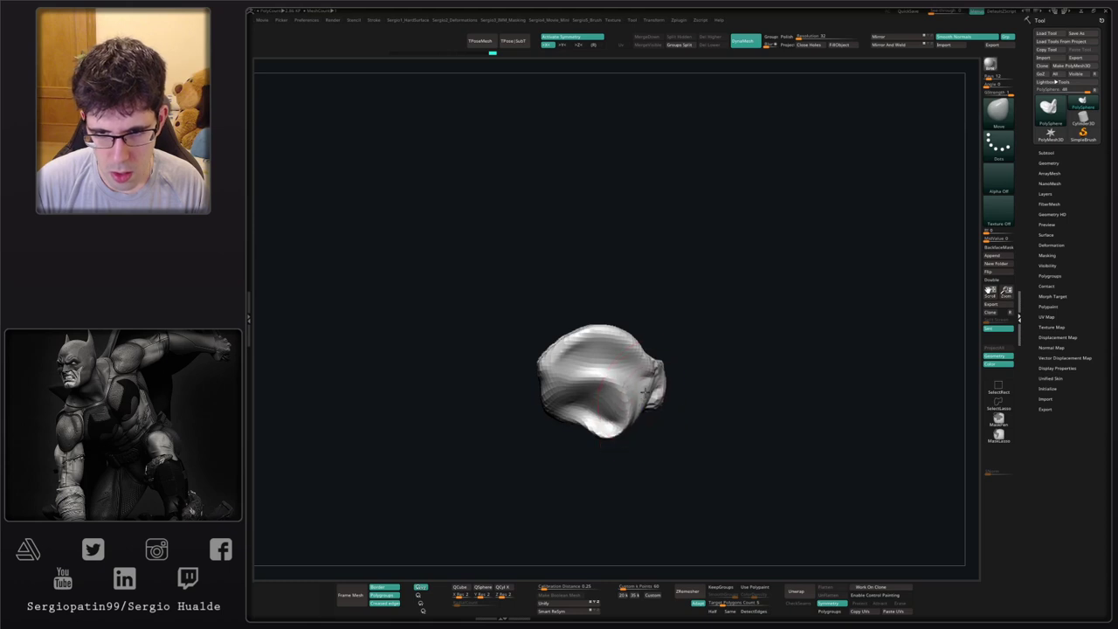
pyautogui.moveTo(627, 417); pyautogui.dragTo(648, 403)
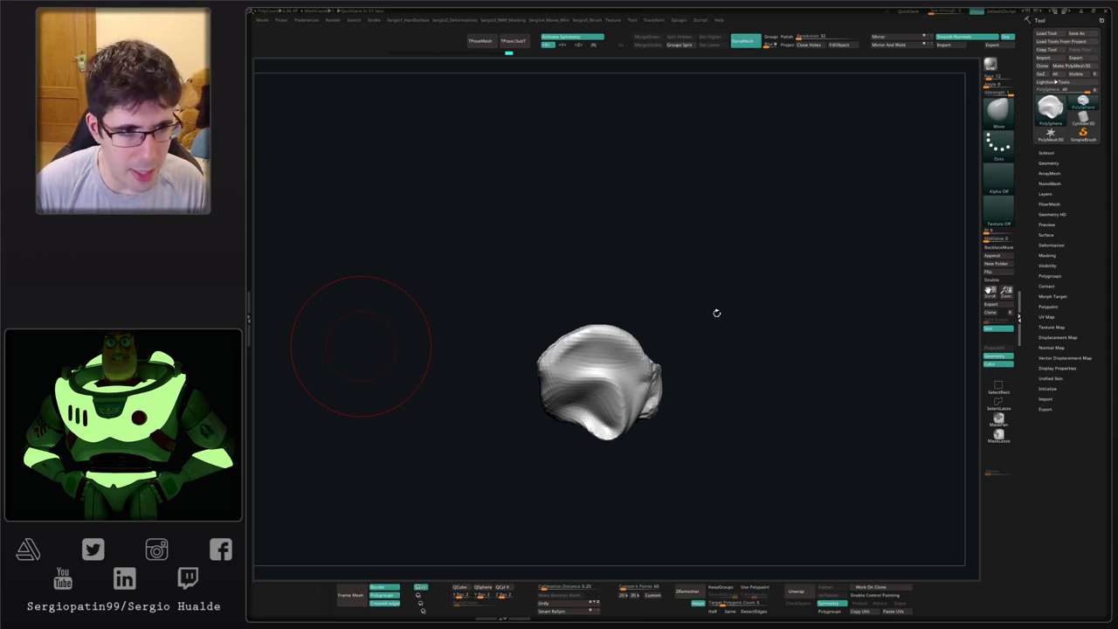
# - Undo the last Move stroke, resize the brush and pull the lower tip of the pelvis outward and down
pyautogui.moveTo(716, 312); pyautogui.dragTo(697, 314)
pyautogui.keyDown('alt'); pyautogui.moveTo(697, 314); pyautogui.dragTo(719, 266); pyautogui.keyUp('alt')
pyautogui.moveTo(682, 351); pyautogui.dragTo(662, 351)
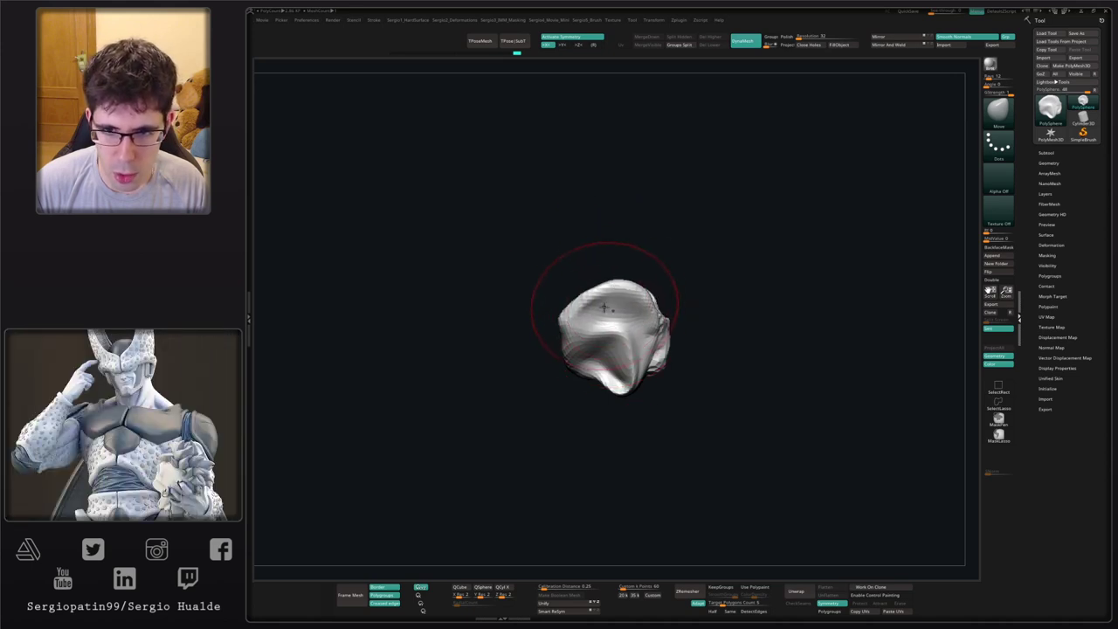
pyautogui.keyDown('alt'); pyautogui.moveTo(603, 308); pyautogui.dragTo(621, 307, button='right'); pyautogui.keyUp('alt')
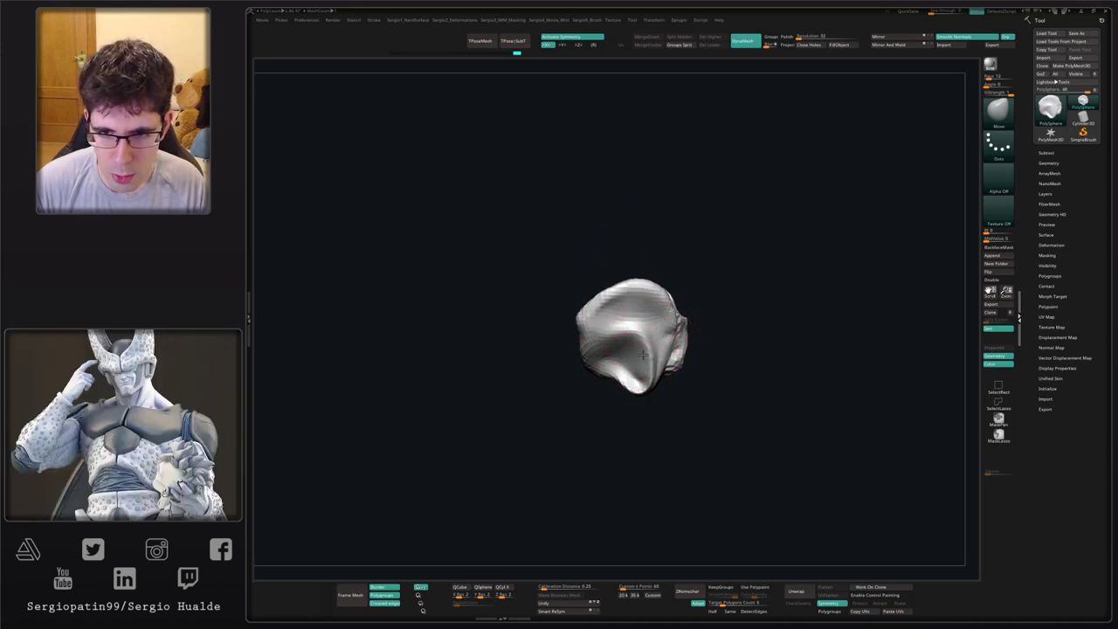
pyautogui.moveTo(633, 337); pyautogui.dragTo(646, 340)
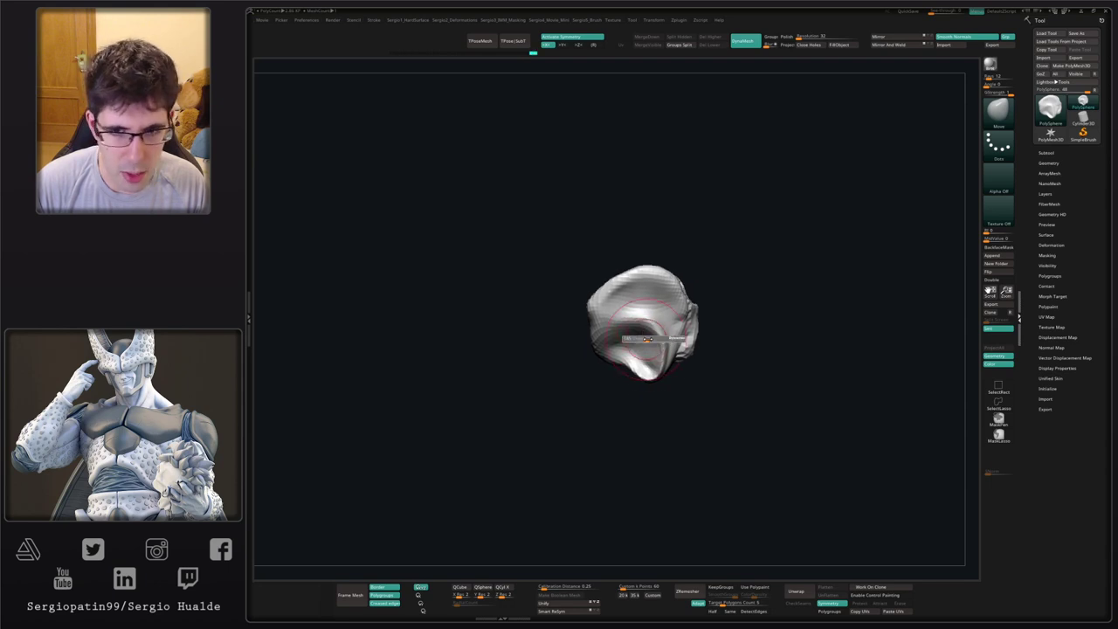
pyautogui.hotkey('ctrl', 'z')
pyautogui.press('s')
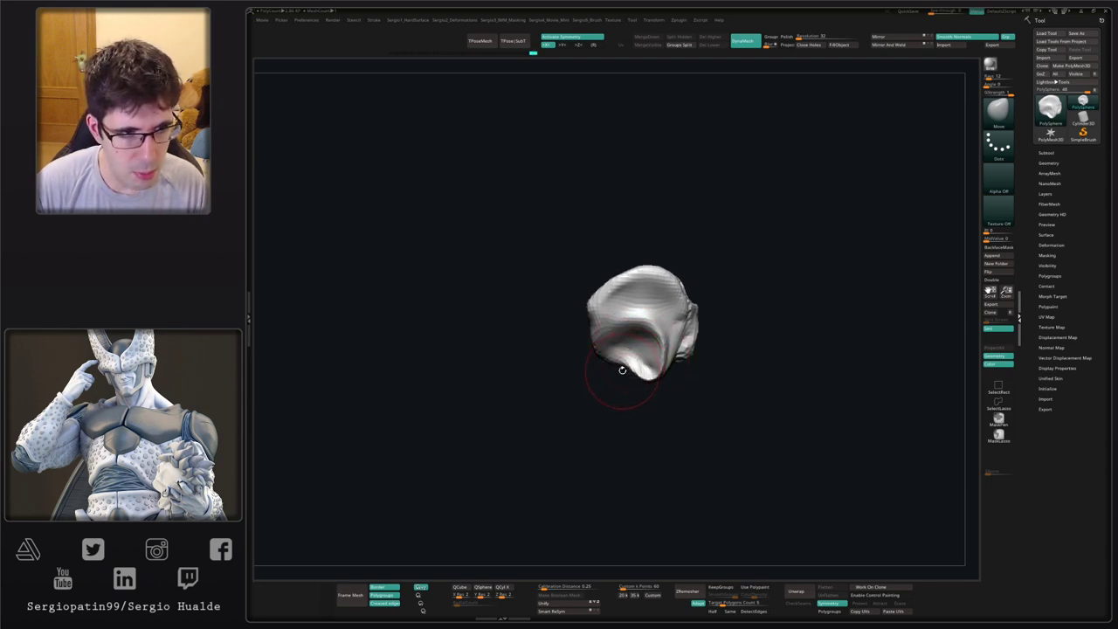
pyautogui.moveTo(644, 369); pyautogui.dragTo(660, 381)
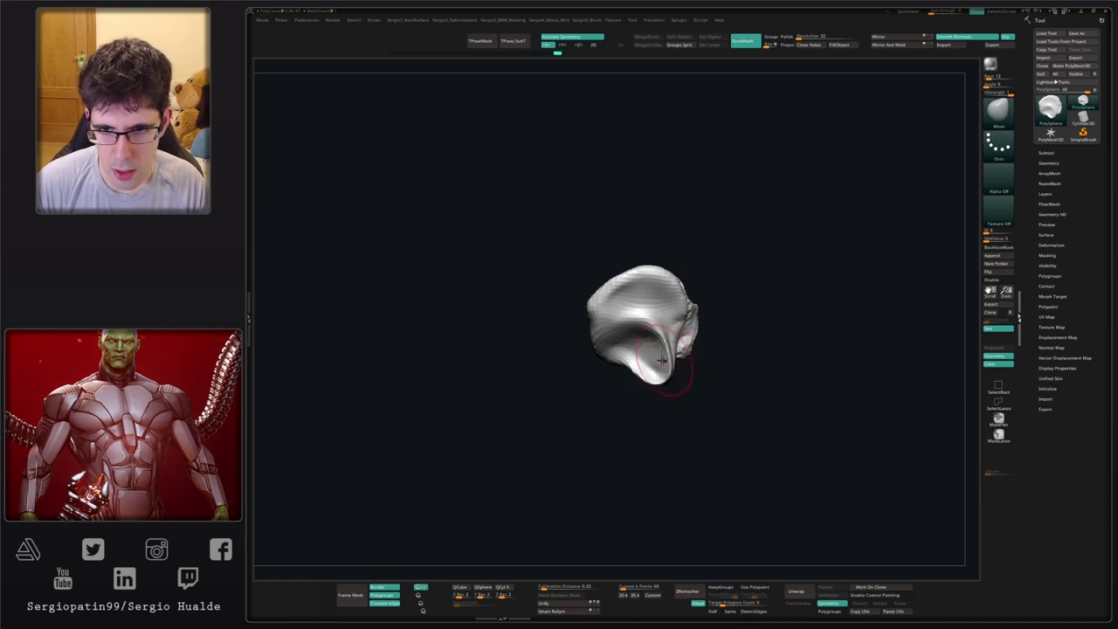
# - Carve a groove along the underside of the pelvis beside the lower tip with the DamStandard brush
pyautogui.keyDown('alt'); pyautogui.moveTo(664, 327); pyautogui.dragTo(664, 379, button='right'); pyautogui.keyUp('alt')
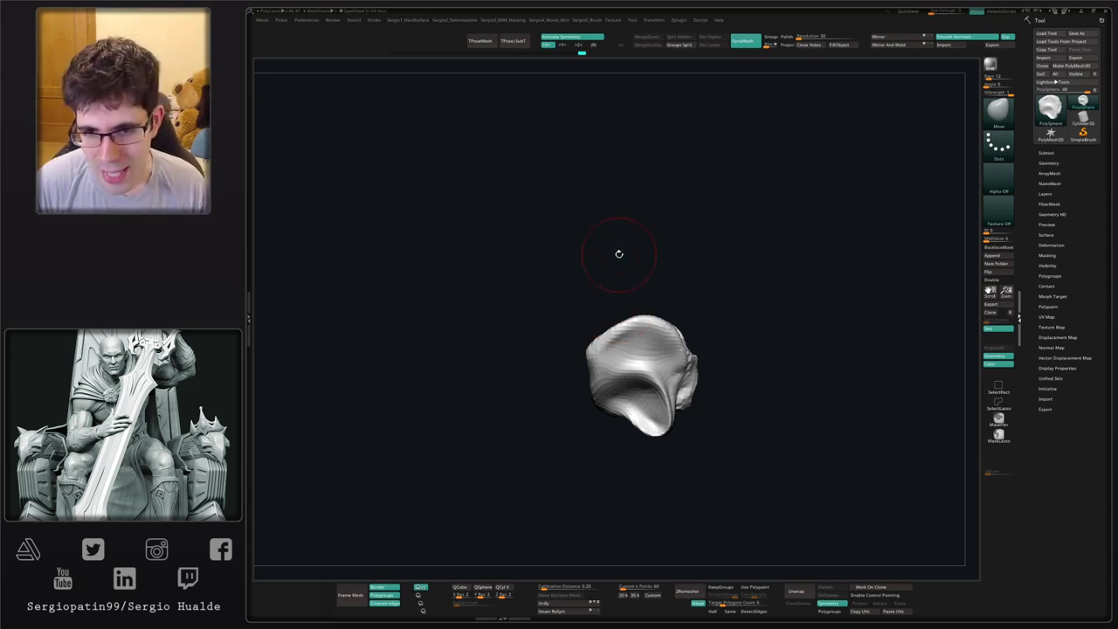
pyautogui.moveTo(665, 366); pyautogui.dragTo(615, 392, button='right')
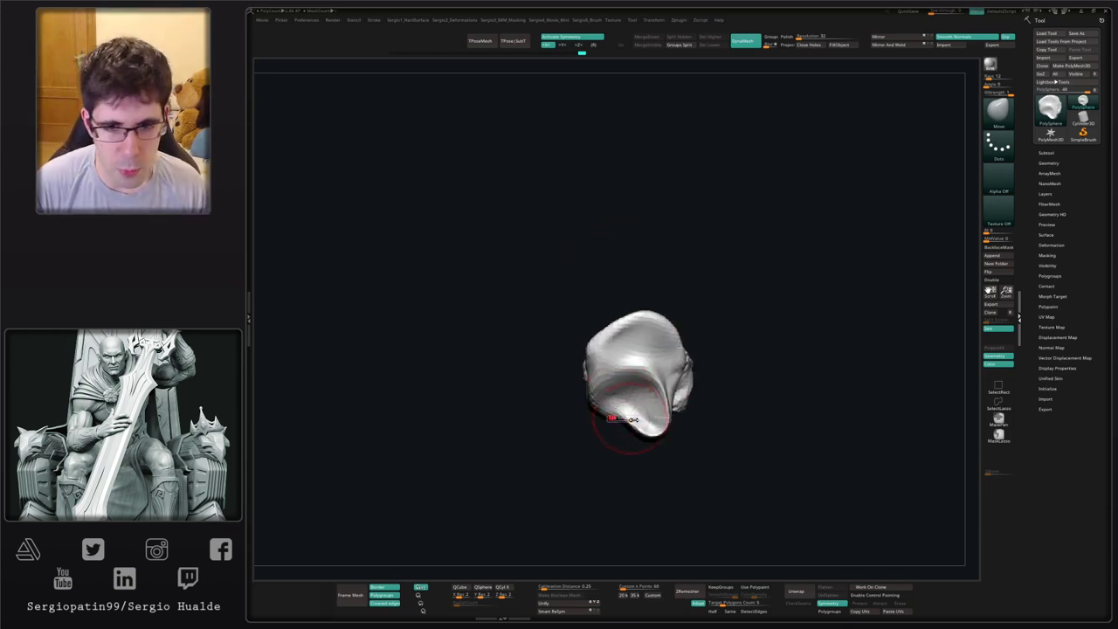
pyautogui.moveTo(628, 432); pyautogui.dragTo(654, 440, button='right')
pyautogui.hotkey('ctrl', 'shift')
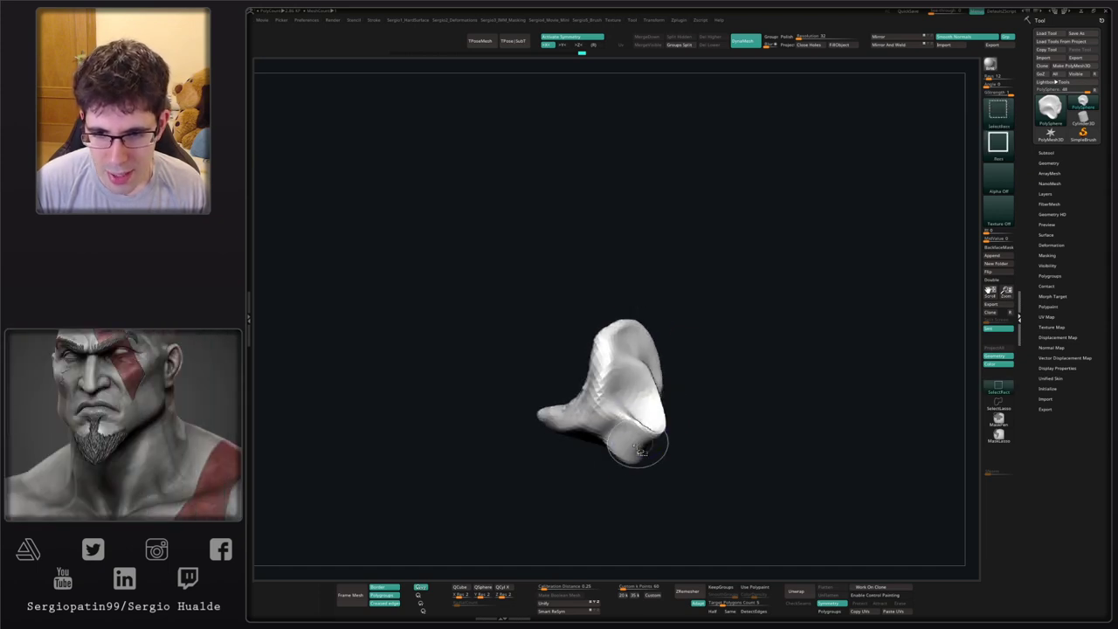
pyautogui.moveTo(619, 431); pyautogui.dragTo(598, 424, button='right')
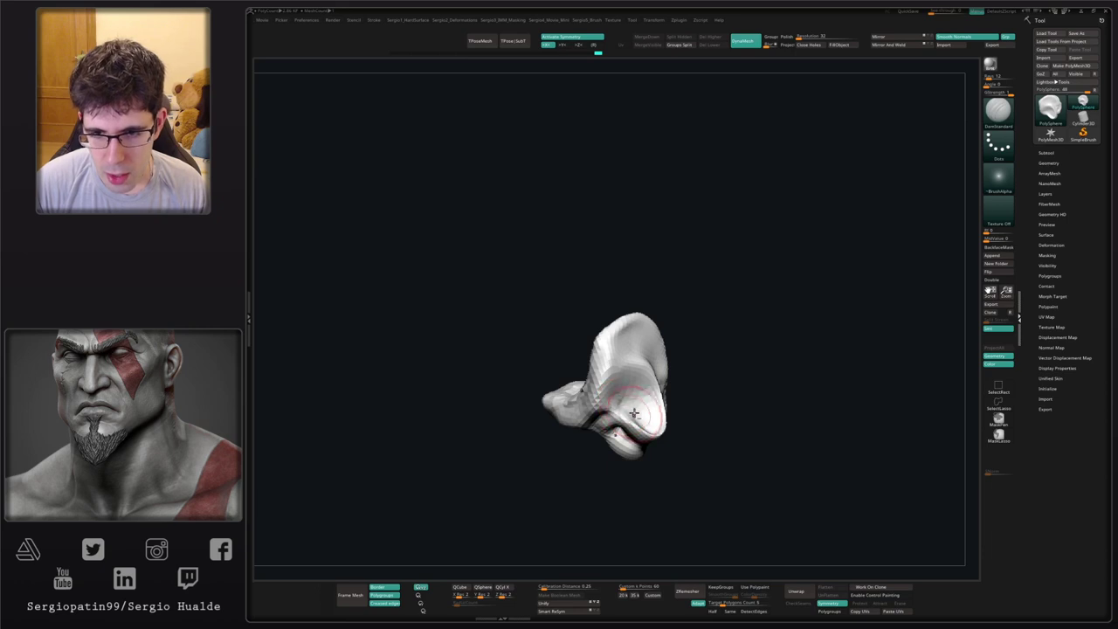
pyautogui.moveTo(638, 438); pyautogui.dragTo(649, 434, button='right')
# - Switch to the Move brush, adjust its size and reshape the lower tip and side hollow of the pelvis
pyautogui.press('b')
pyautogui.press('m')
pyautogui.press('v')
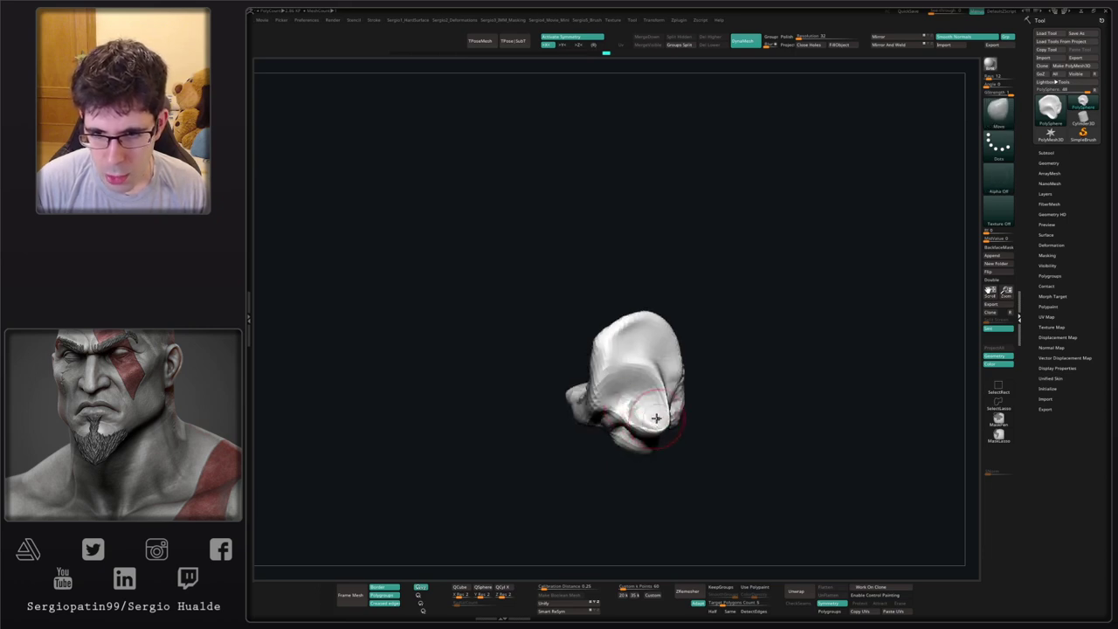
pyautogui.moveTo(655, 418); pyautogui.dragTo(655, 422)
pyautogui.moveTo(655, 422); pyautogui.dragTo(617, 405, button='right')
pyautogui.press('s')
pyautogui.moveTo(628, 395); pyautogui.dragTo(661, 408)
pyautogui.moveTo(659, 418); pyautogui.dragTo(662, 419, button='right')
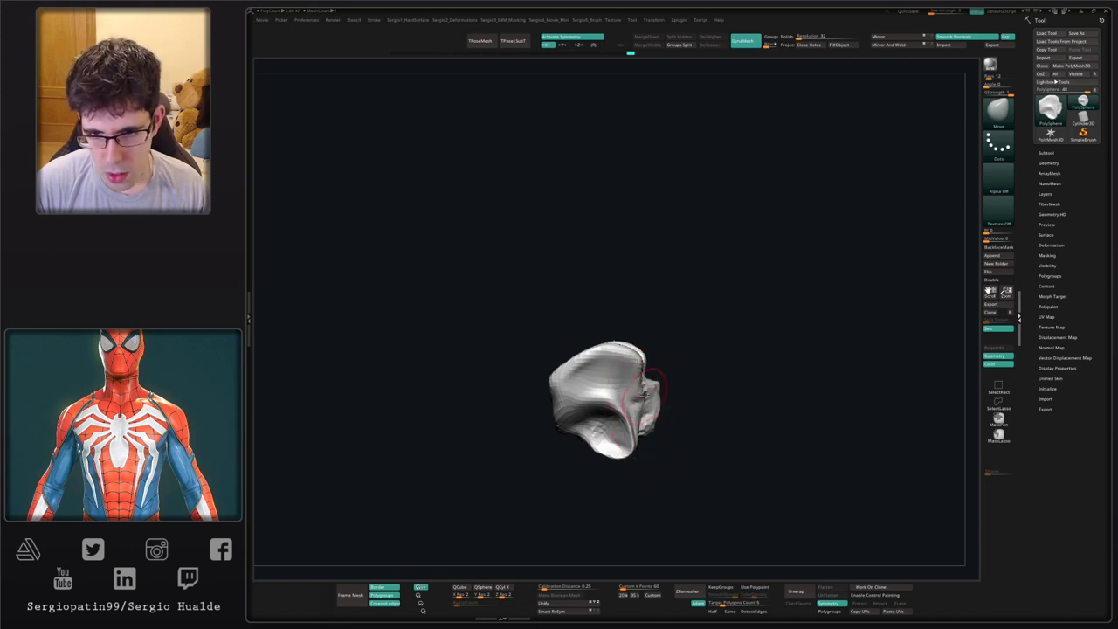
# - Refine the rear edge and upper crest of the pelvis from both sides with the Move brush
pyautogui.moveTo(635, 387); pyautogui.dragTo(663, 406, button='right')
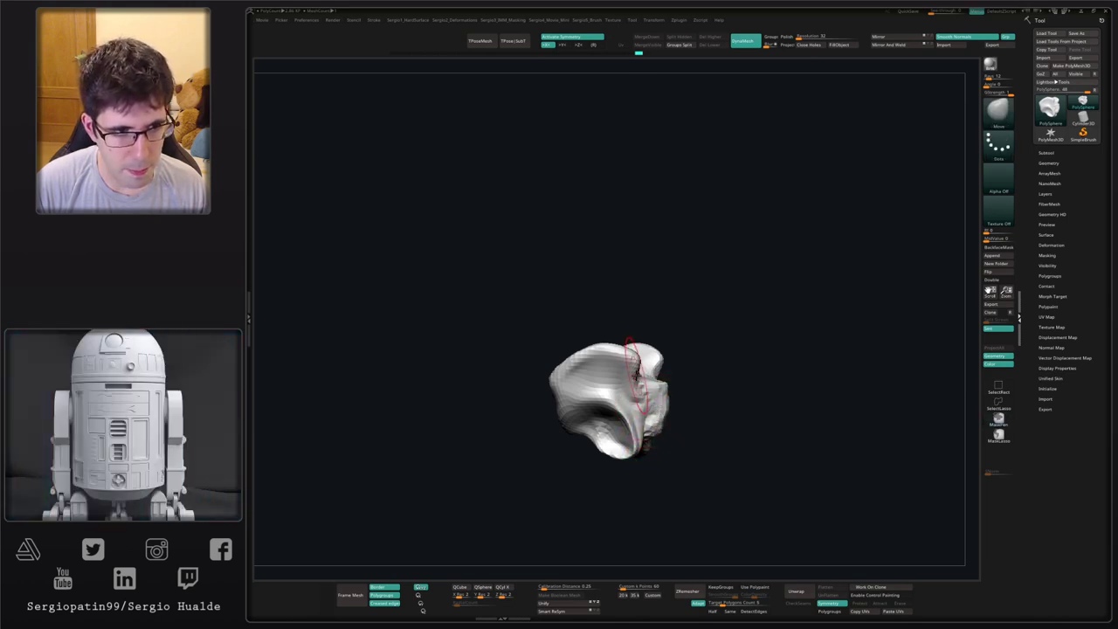
pyautogui.moveTo(638, 386)
pyautogui.mouseDown(button='right')
pyautogui.moveTo(679, 386)
pyautogui.moveTo(616, 359)
pyautogui.moveTo(629, 392)
pyautogui.moveTo(637, 381)
pyautogui.mouseUp(button='right')
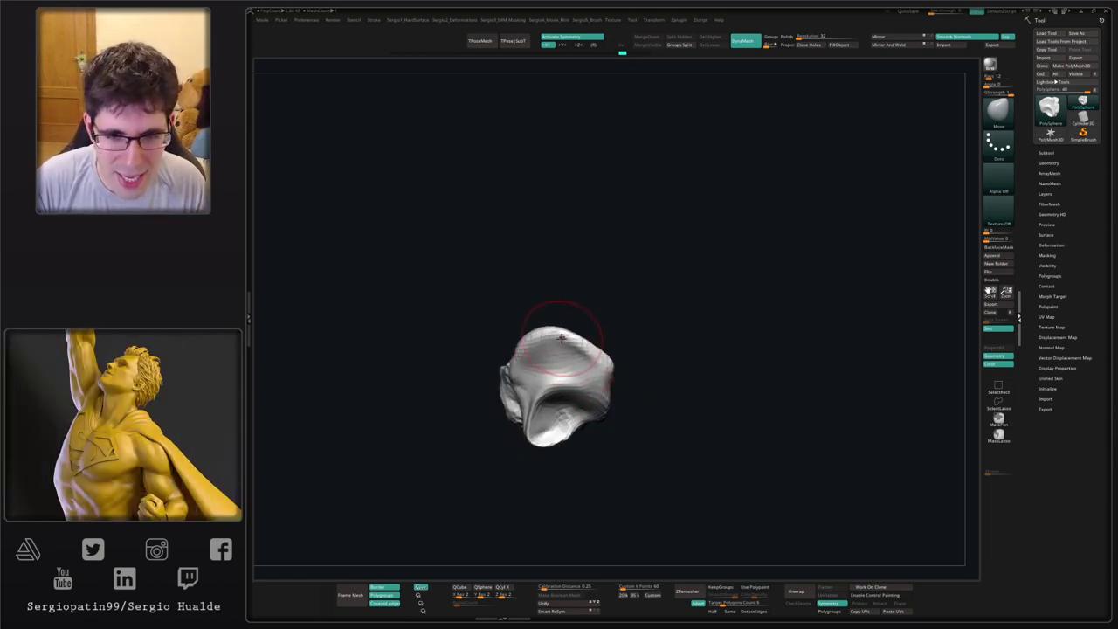
pyautogui.keyDown('alt'); pyautogui.moveTo(580, 397); pyautogui.dragTo(602, 356, button='right'); pyautogui.keyUp('alt')
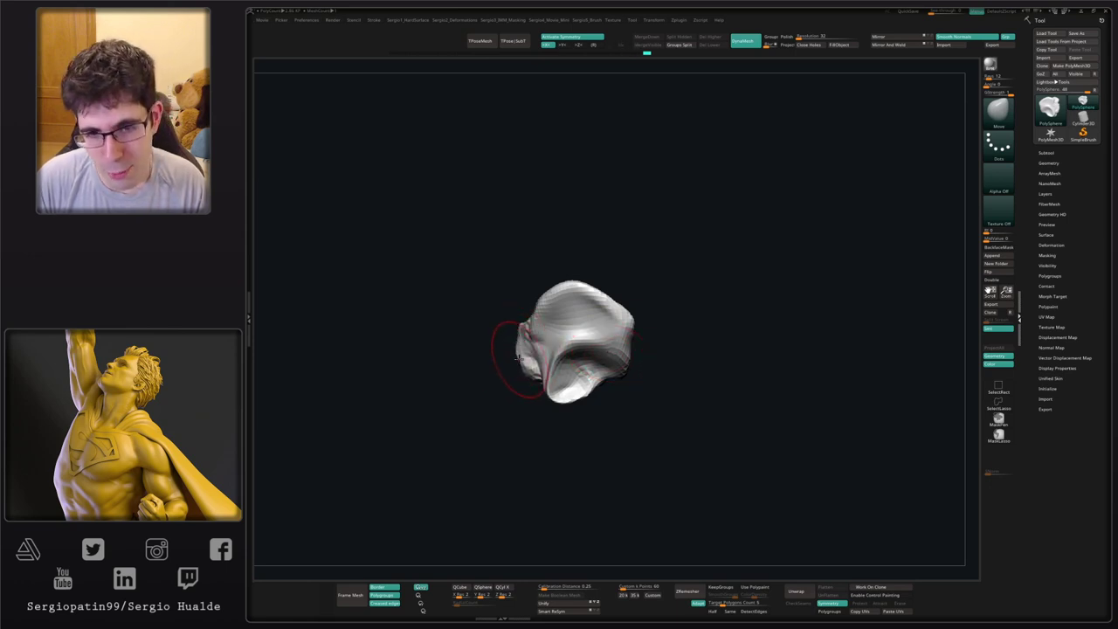
pyautogui.moveTo(531, 375)
pyautogui.mouseDown(button='right')
pyautogui.moveTo(541, 394)
pyautogui.moveTo(569, 367)
pyautogui.moveTo(531, 370)
pyautogui.moveTo(577, 338)
pyautogui.moveTo(637, 324)
pyautogui.moveTo(583, 346)
pyautogui.moveTo(603, 351)
pyautogui.moveTo(559, 322)
pyautogui.moveTo(597, 342)
pyautogui.mouseUp(button='right')
pyautogui.moveTo(577, 329); pyautogui.dragTo(568, 345)
pyautogui.moveTo(569, 342); pyautogui.dragTo(571, 324, button='right')
pyautogui.moveTo(571, 324); pyautogui.dragTo(567, 303)
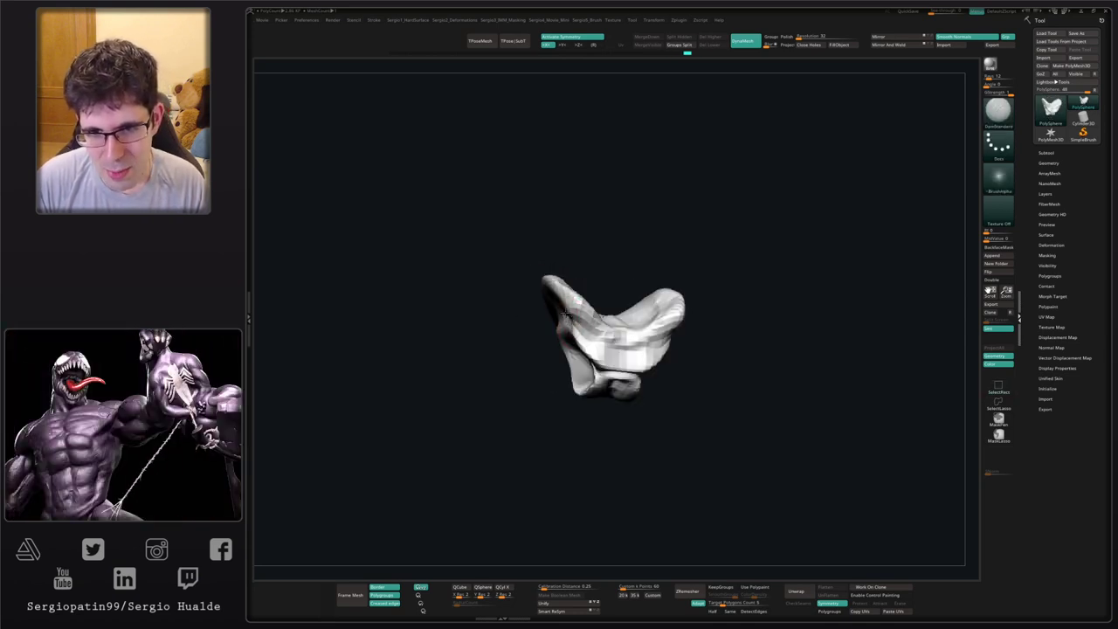
# - Fill the lower pelvis around the side hollow with Clay strokes and adjust its silhouette with the Move brush
pyautogui.moveTo(576, 313)
pyautogui.mouseDown(button='right')
pyautogui.moveTo(630, 320)
pyautogui.moveTo(577, 363)
pyautogui.mouseUp(button='right')
pyautogui.press('b')
pyautogui.press('c')
pyautogui.press('l')
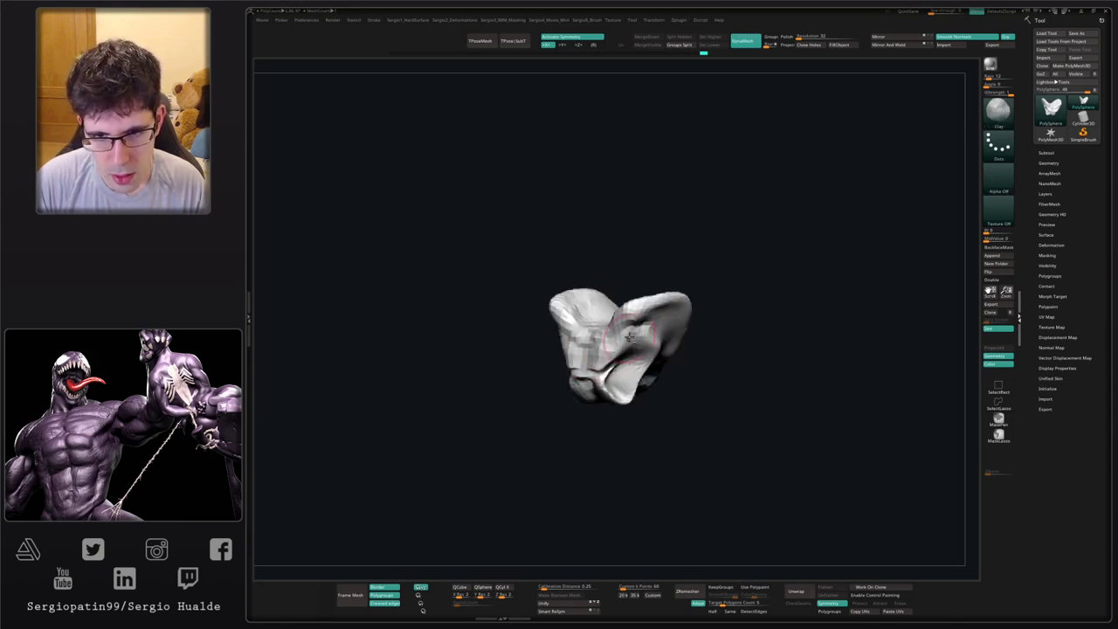
pyautogui.moveTo(604, 372); pyautogui.dragTo(597, 380)
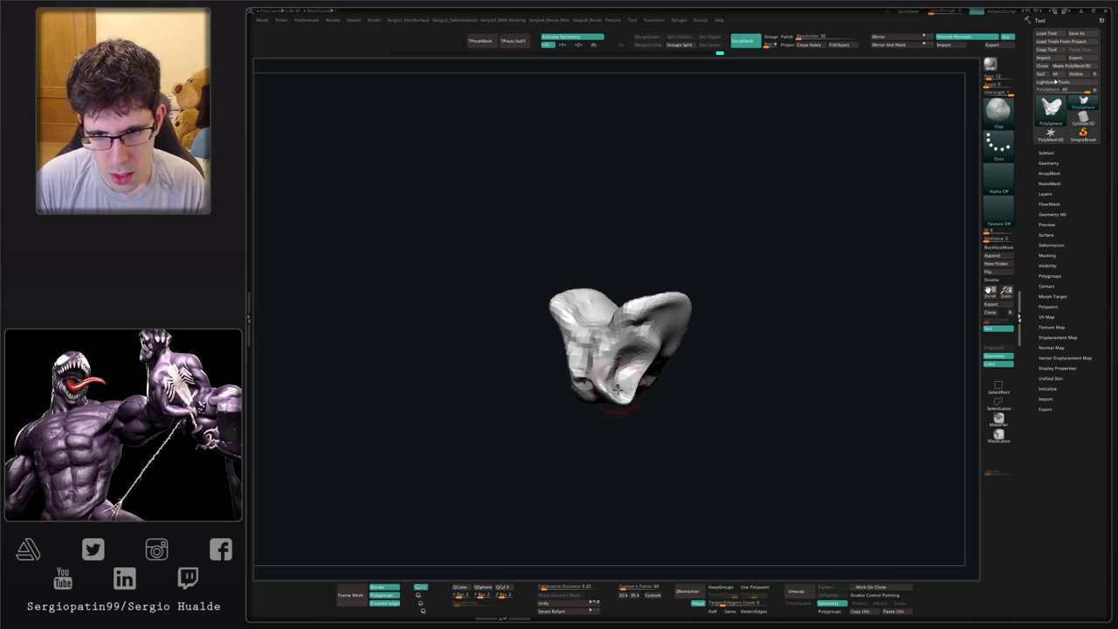
pyautogui.moveTo(597, 380)
pyautogui.mouseDown(button='right')
pyautogui.moveTo(612, 368)
pyautogui.moveTo(632, 424)
pyautogui.moveTo(643, 388)
pyautogui.mouseUp(button='right')
pyautogui.press('b')
pyautogui.press('m')
pyautogui.press('v')
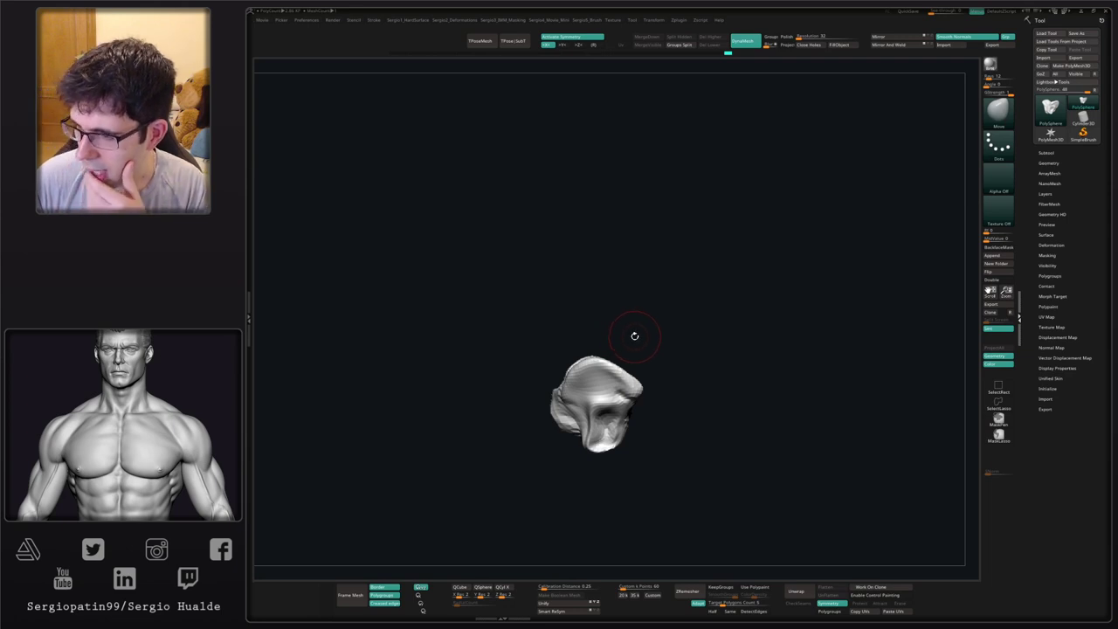
# - Append a Cylinder3D subtool and scale it down uniformly to about the size of the pelvis
pyautogui.click(1045, 153)
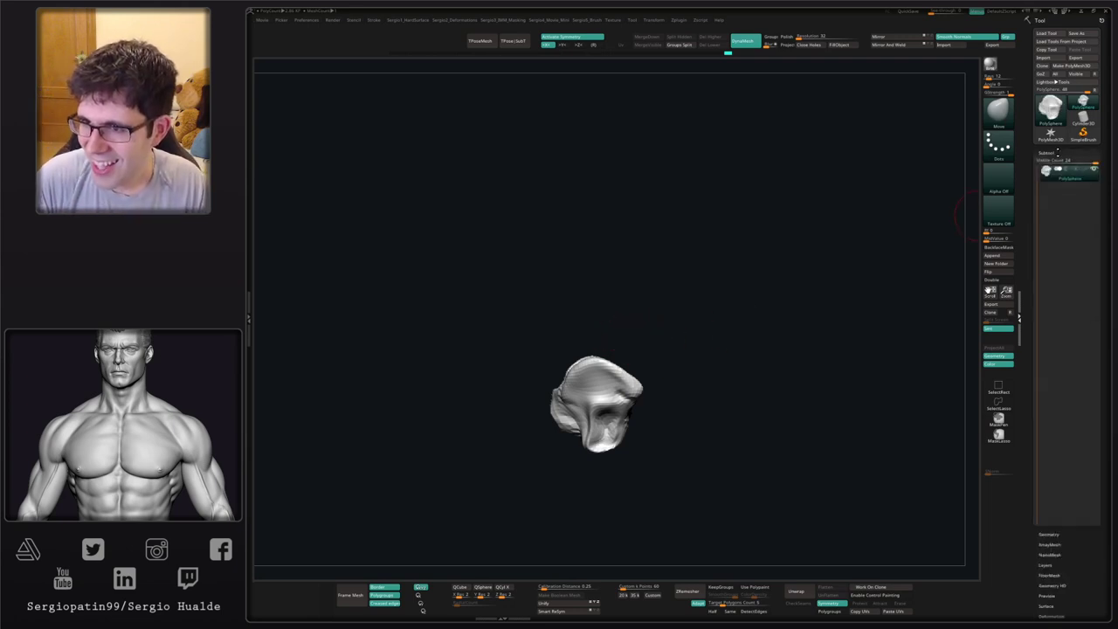
pyautogui.click(986, 256)
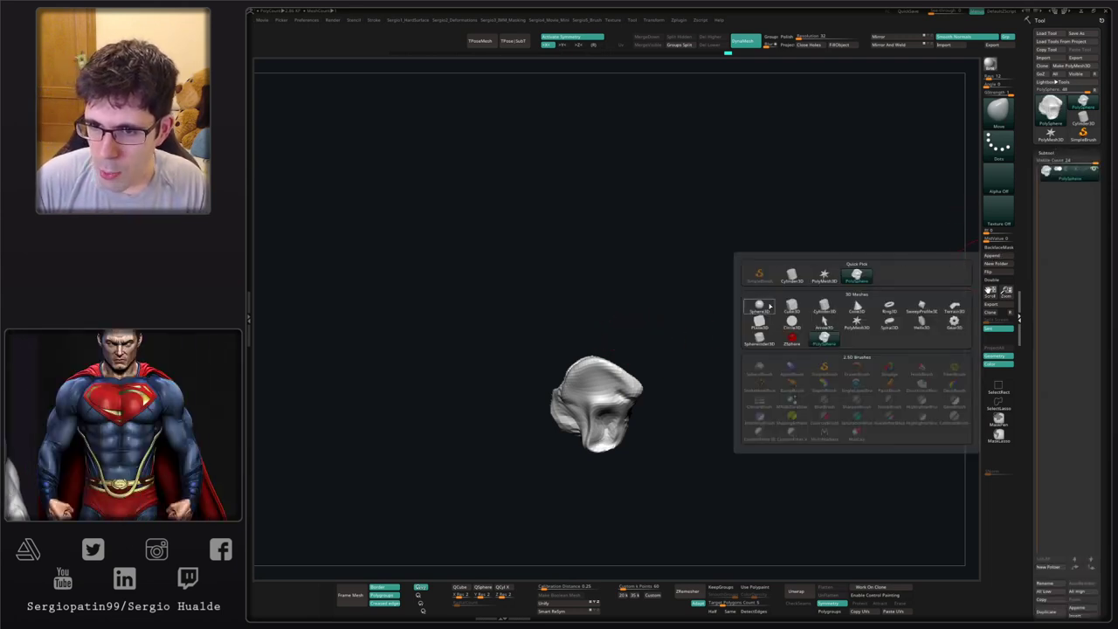
pyautogui.click(823, 308)
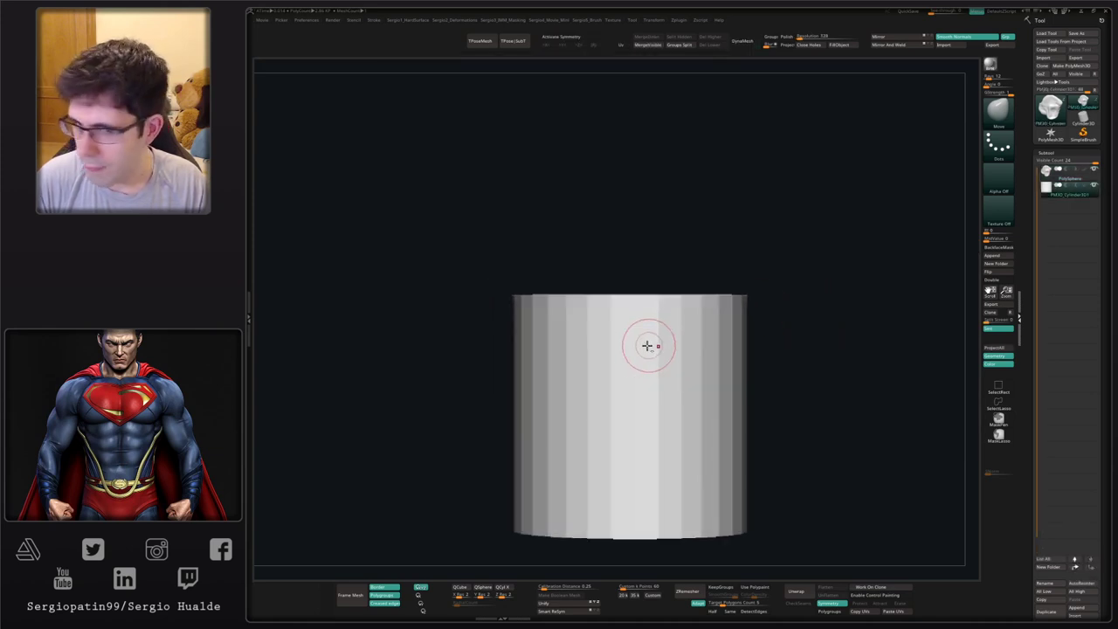
pyautogui.press('w')
pyautogui.moveTo(629, 412); pyautogui.dragTo(554, 469)
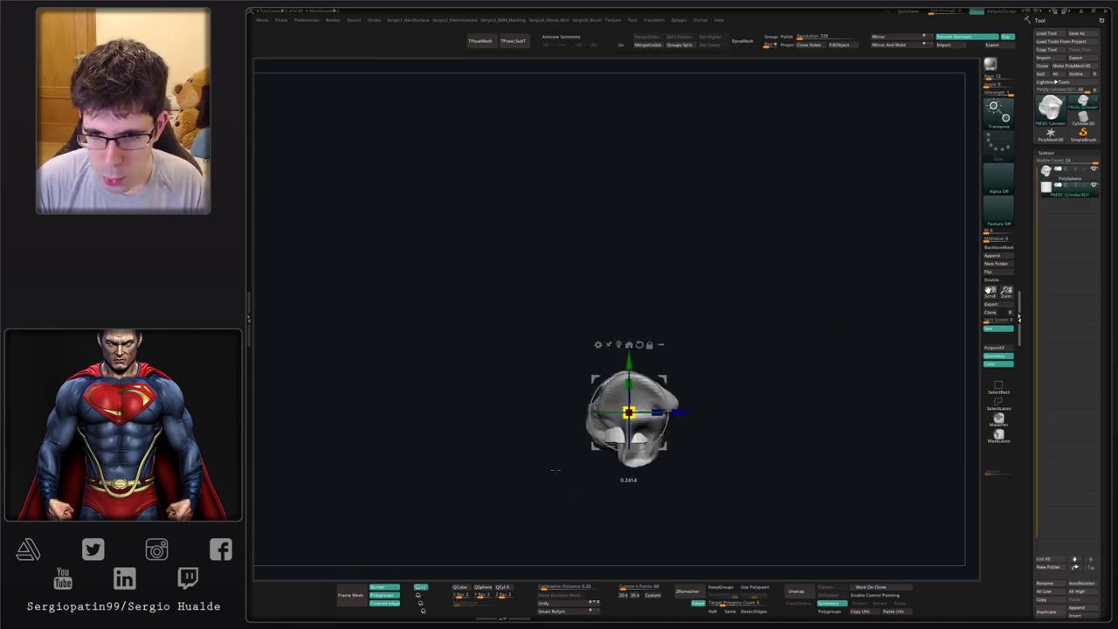
# - Stretch the cylinder into a long thin column and position it above the rear of the pelvis as a spine
pyautogui.moveTo(628, 362); pyautogui.dragTo(635, 253)
pyautogui.keyDown('alt'); pyautogui.moveTo(636, 253); pyautogui.dragTo(630, 328, button='right'); pyautogui.keyUp('alt')
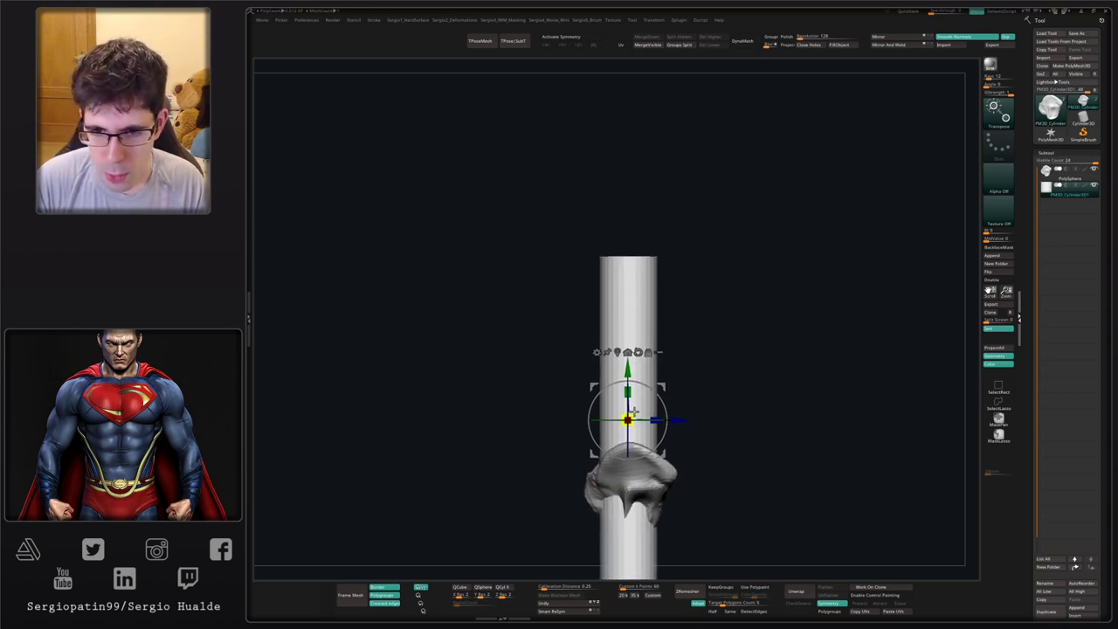
pyautogui.moveTo(631, 414); pyautogui.dragTo(615, 424)
pyautogui.moveTo(627, 362); pyautogui.dragTo(627, 313)
pyautogui.keyDown('alt'); pyautogui.moveTo(586, 333); pyautogui.dragTo(601, 344, button='right'); pyautogui.keyUp('alt')
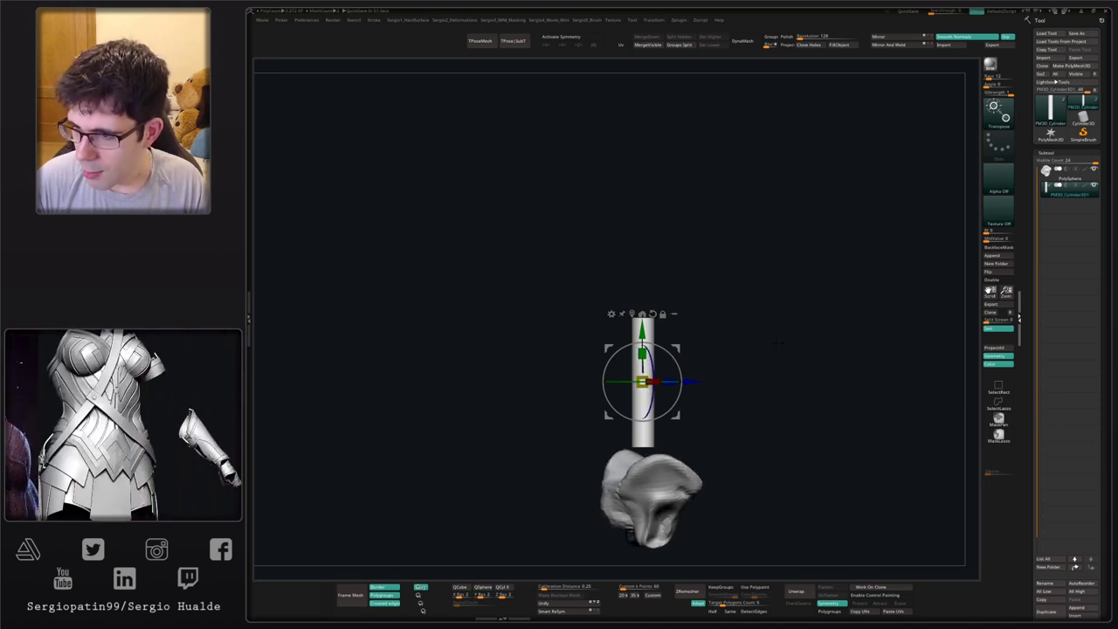
pyautogui.moveTo(699, 375)
pyautogui.keyDown('alt'); pyautogui.mouseDown()
pyautogui.moveTo(727, 366)
pyautogui.moveTo(706, 339)
pyautogui.moveTo(665, 365)
pyautogui.moveTo(650, 345)
pyautogui.moveTo(667, 312)
pyautogui.mouseUp(); pyautogui.keyUp('alt')
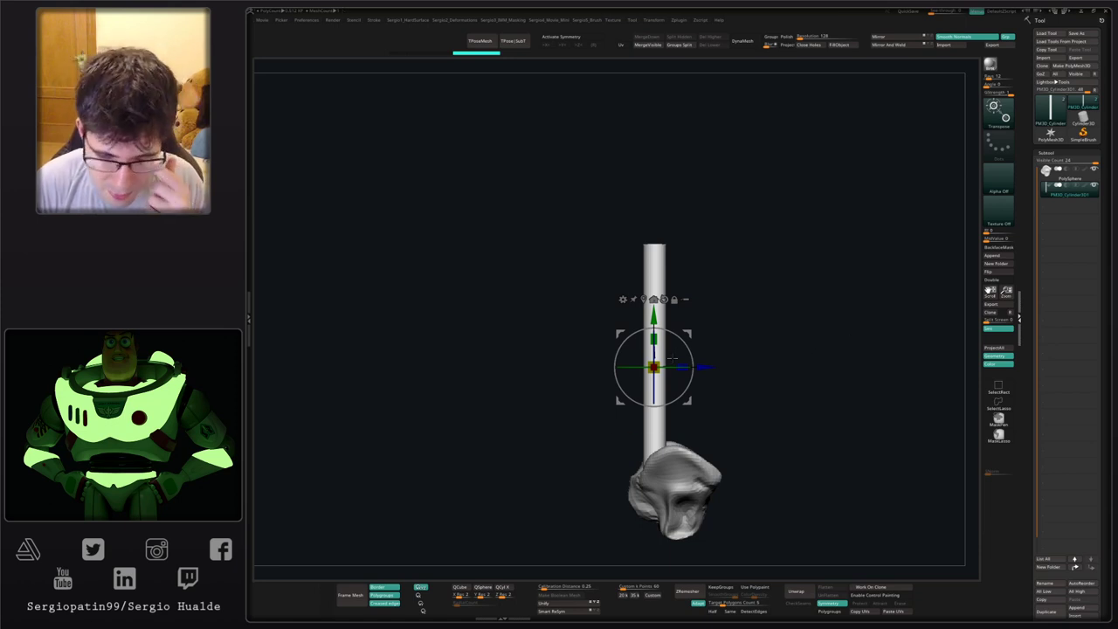
# - Bend the lower part of the spine column forward with the Move brush, keeping its base on the pelvis
pyautogui.press('q')
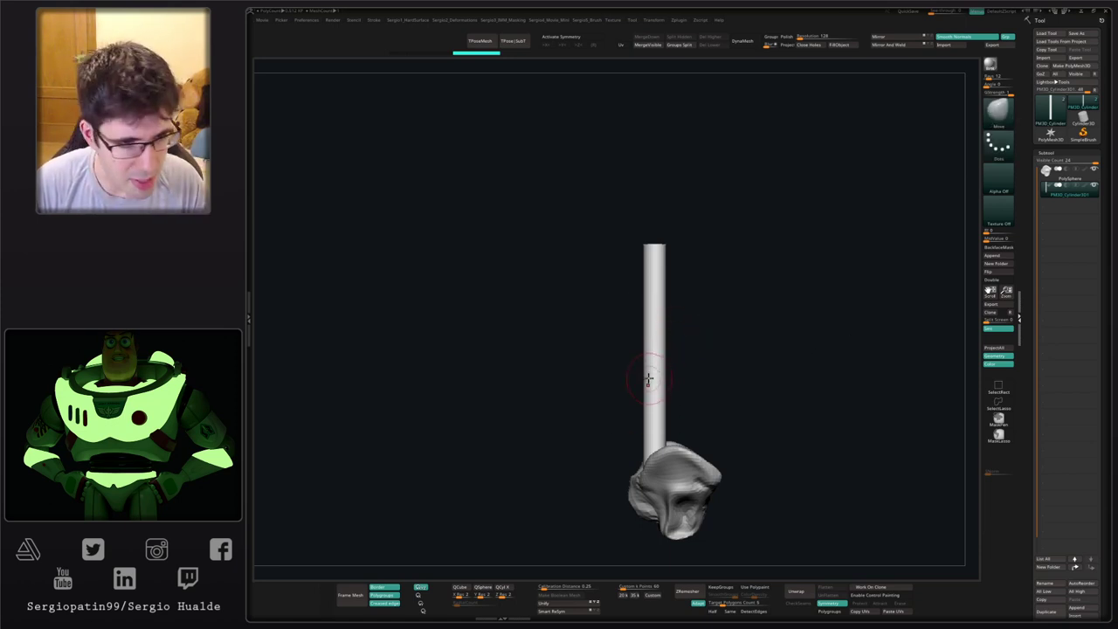
pyautogui.moveTo(664, 403); pyautogui.dragTo(678, 403)
pyautogui.moveTo(670, 449); pyautogui.dragTo(662, 451)
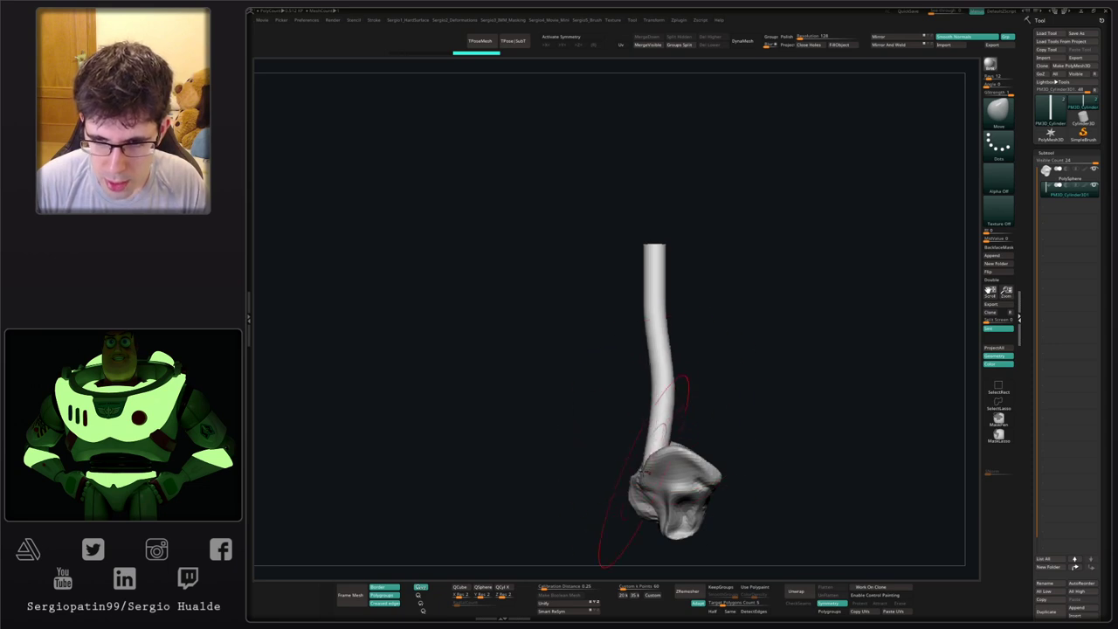
pyautogui.moveTo(682, 399)
pyautogui.keyDown('alt'); pyautogui.mouseDown()
pyautogui.moveTo(649, 443)
pyautogui.moveTo(662, 453)
pyautogui.mouseUp(); pyautogui.keyUp('alt')
pyautogui.moveTo(645, 317); pyautogui.dragTo(658, 298)
pyautogui.moveTo(647, 358)
pyautogui.mouseDown()
pyautogui.moveTo(637, 354)
pyautogui.moveTo(637, 333)
pyautogui.moveTo(648, 489)
pyautogui.moveTo(641, 479)
pyautogui.mouseUp()
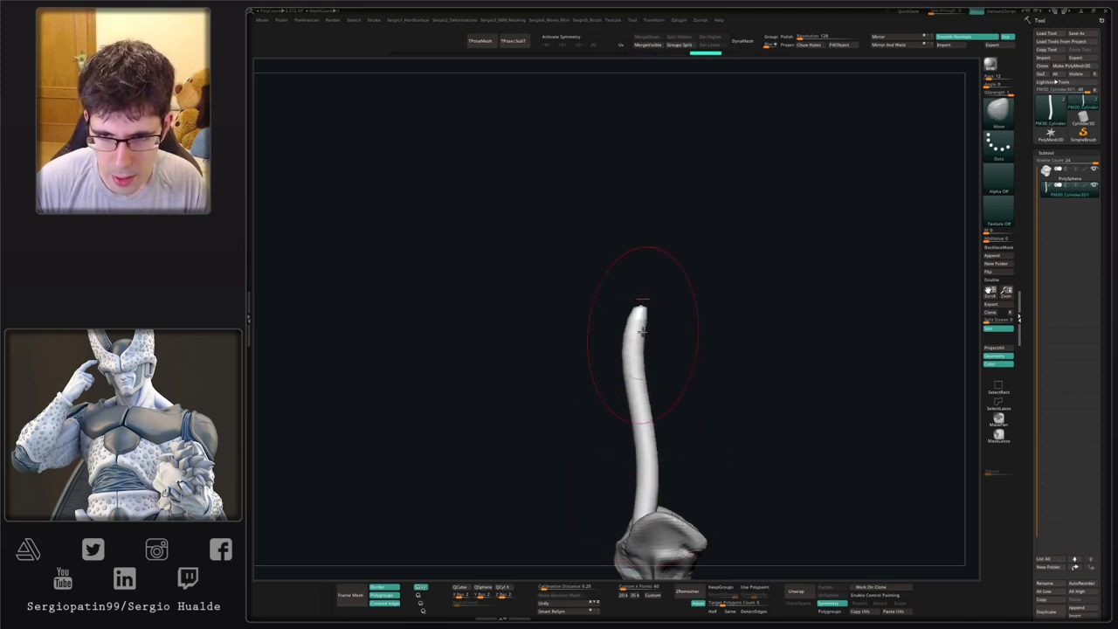
# - Pull the upper end of the spine upward and forward to form the neck curve, reducing the brush size
pyautogui.moveTo(641, 322); pyautogui.dragTo(658, 241)
pyautogui.keyDown('ctrl'); pyautogui.moveTo(651, 359); pyautogui.dragTo(652, 346, button='right'); pyautogui.keyUp('ctrl')
pyautogui.moveTo(644, 343)
pyautogui.mouseDown()
pyautogui.moveTo(630, 332)
pyautogui.moveTo(642, 295)
pyautogui.mouseUp()
pyautogui.keyDown('alt'); pyautogui.moveTo(661, 302); pyautogui.dragTo(657, 366, button='right'); pyautogui.keyUp('alt')
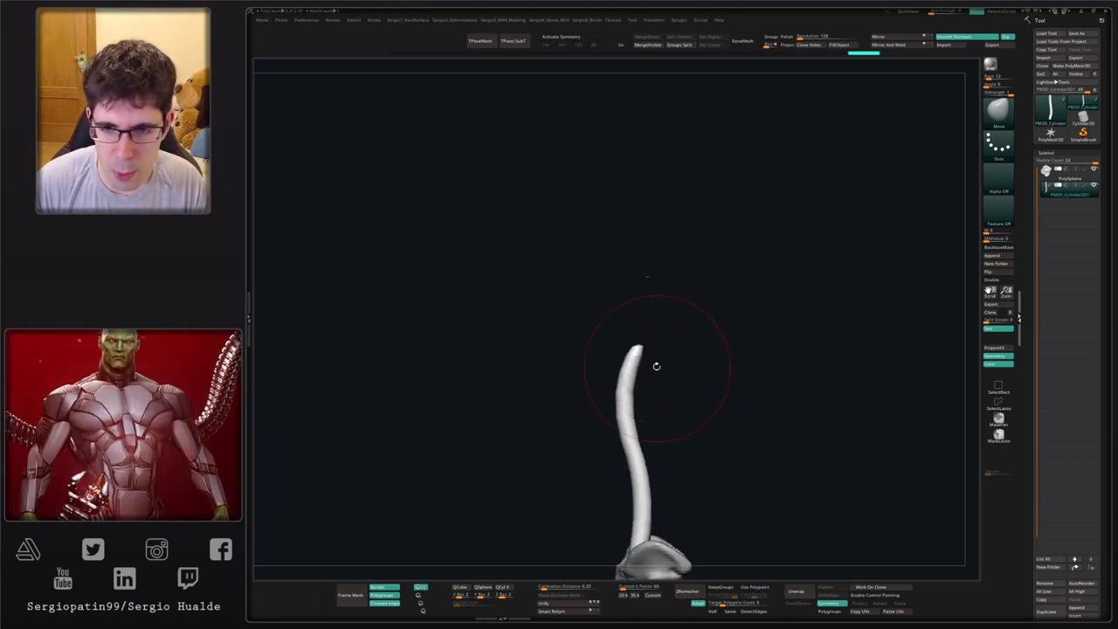
pyautogui.press('[')
pyautogui.press('[')
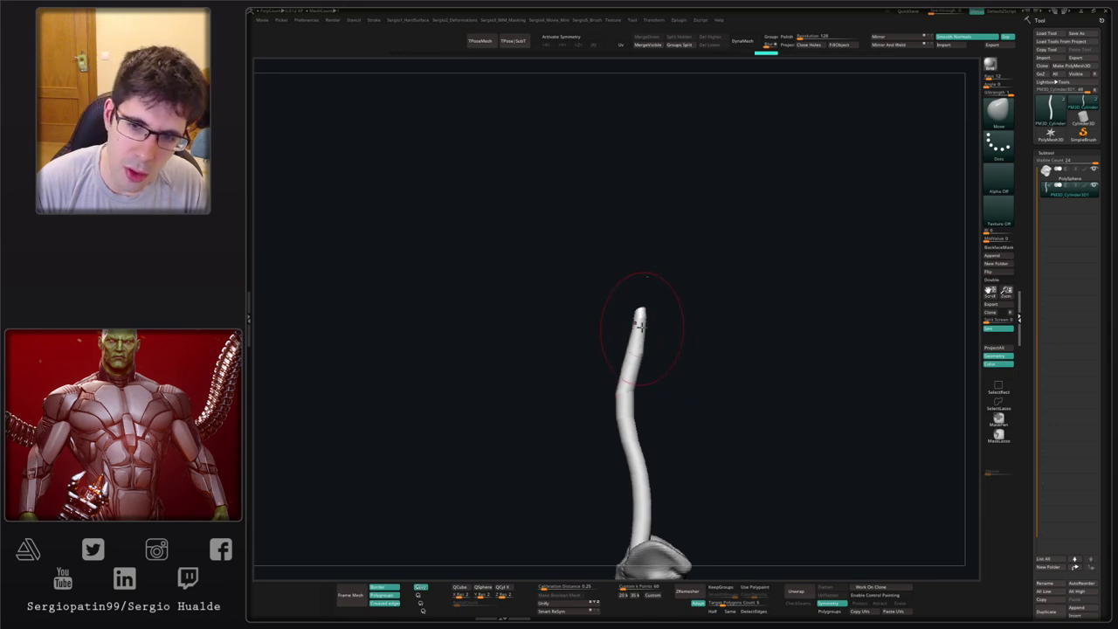
# - Check the spine from the front and make the pelvis the active subtool
pyautogui.keyDown('alt'); pyautogui.moveTo(651, 371); pyautogui.dragTo(653, 290, button='right'); pyautogui.keyUp('alt')
pyautogui.moveTo(653, 341); pyautogui.dragTo(673, 306, button='right')
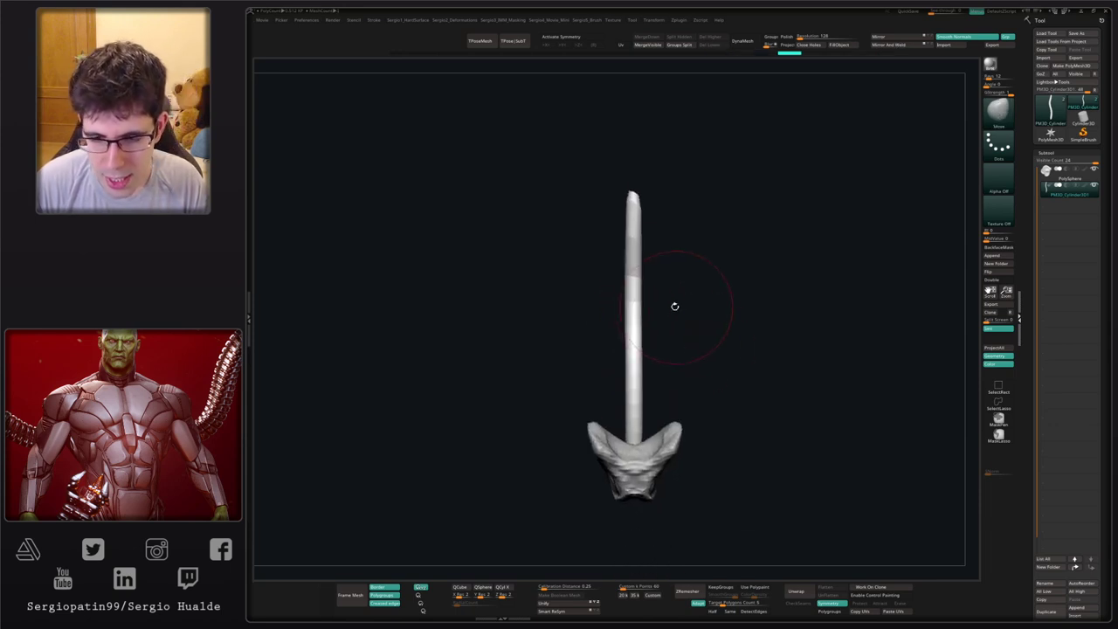
pyautogui.keyDown('alt'); pyautogui.click(672, 433); pyautogui.keyUp('alt')
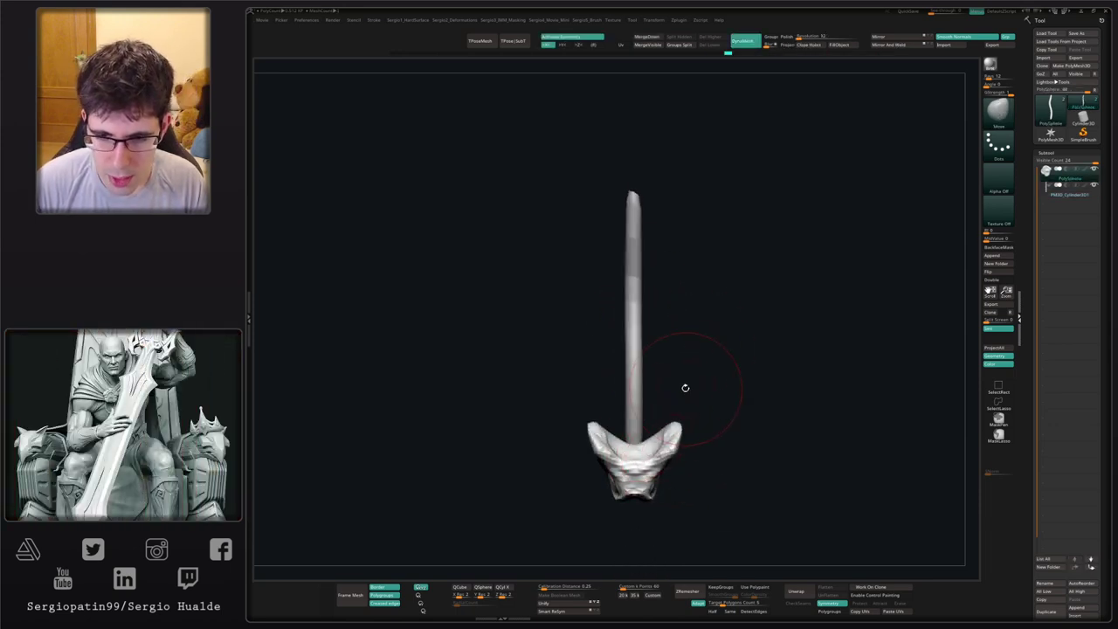
# - Duplicate the pelvis subtool, put the copy first in the subtool order, and raise it along the spine to chest height
pyautogui.moveTo(684, 387); pyautogui.dragTo(741, 377, button='right')
pyautogui.hotkey('ctrl', 'shift', 'd')
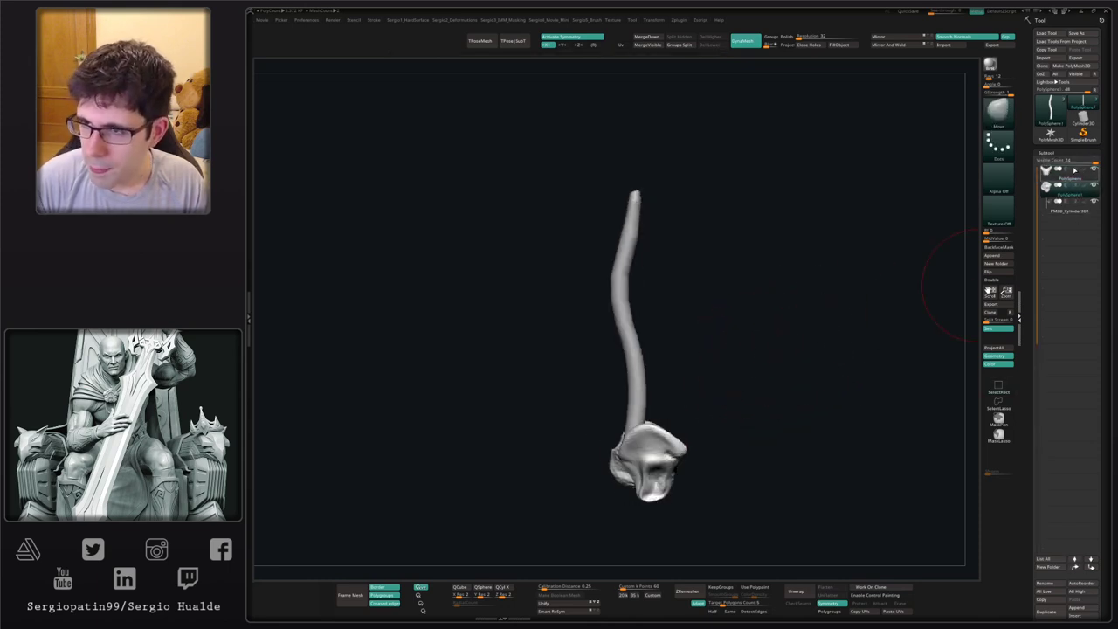
pyautogui.click(1059, 202)
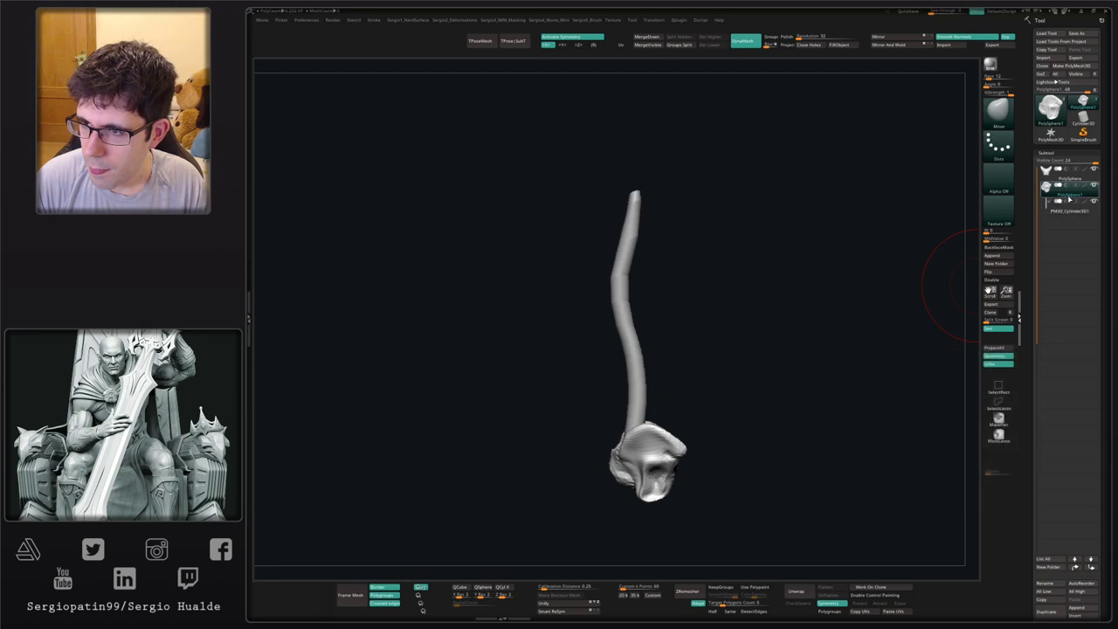
pyautogui.moveTo(1072, 192); pyautogui.dragTo(1070, 170)
pyautogui.press('w')
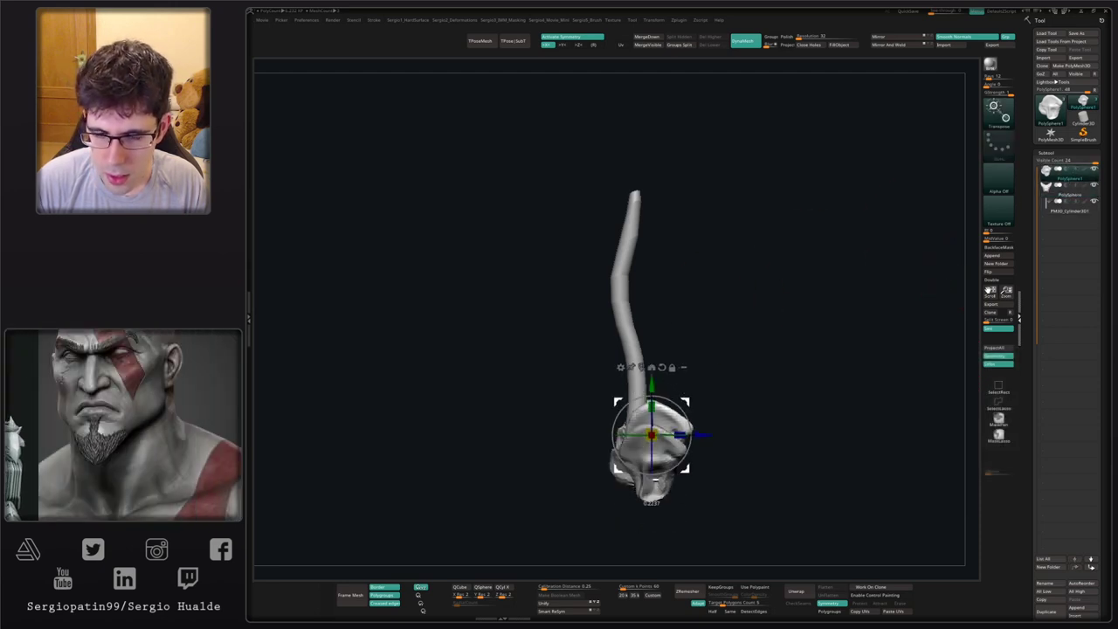
pyautogui.moveTo(648, 410); pyautogui.dragTo(637, 266)
# - Smooth away the pelvis detail on the copy and push its protruding corners inward into a simple rounded mass with the Move brush
pyautogui.press('q')
pyautogui.press('s')
pyautogui.moveTo(658, 346); pyautogui.dragTo(669, 347)
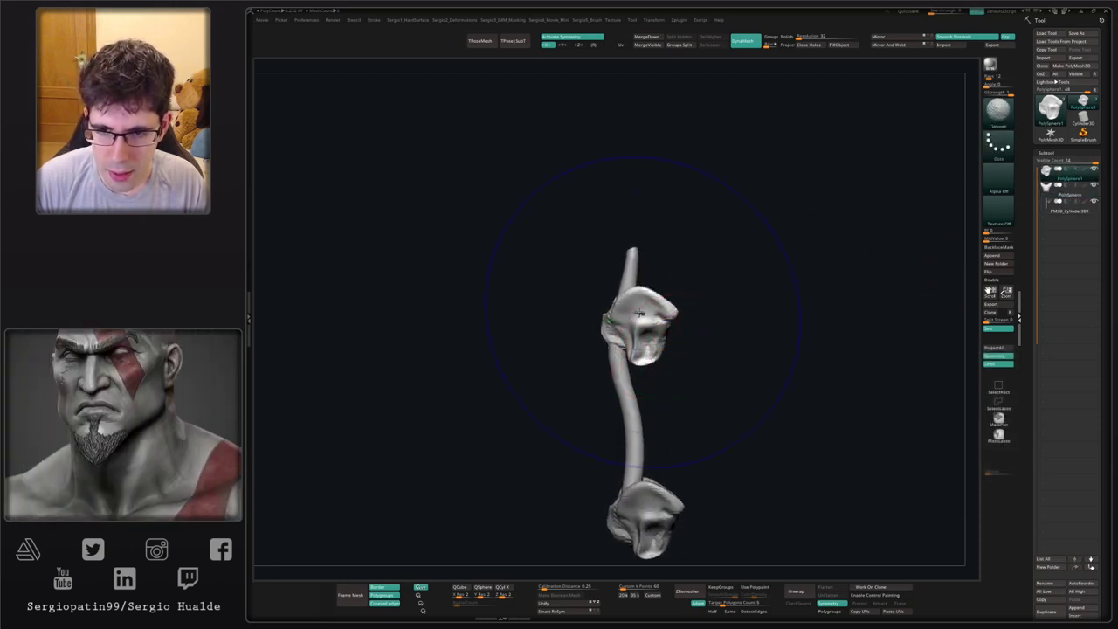
pyautogui.moveTo(653, 336); pyautogui.dragTo(693, 362, button='right')
pyautogui.press('s')
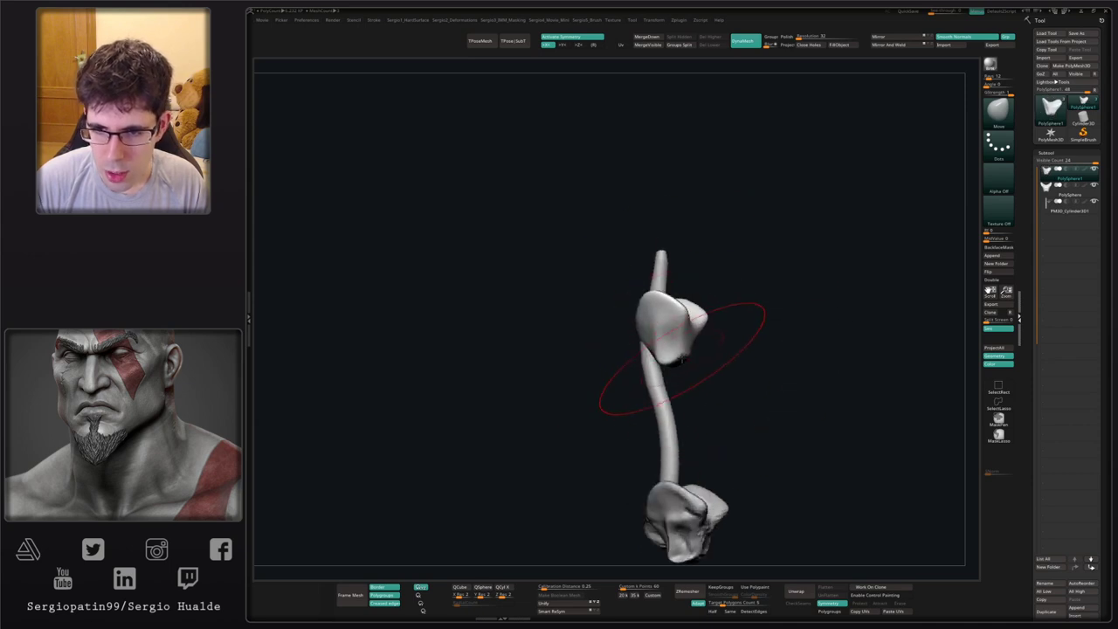
pyautogui.moveTo(684, 359)
pyautogui.mouseDown()
pyautogui.moveTo(720, 349)
pyautogui.moveTo(717, 303)
pyautogui.moveTo(673, 274)
pyautogui.mouseUp()
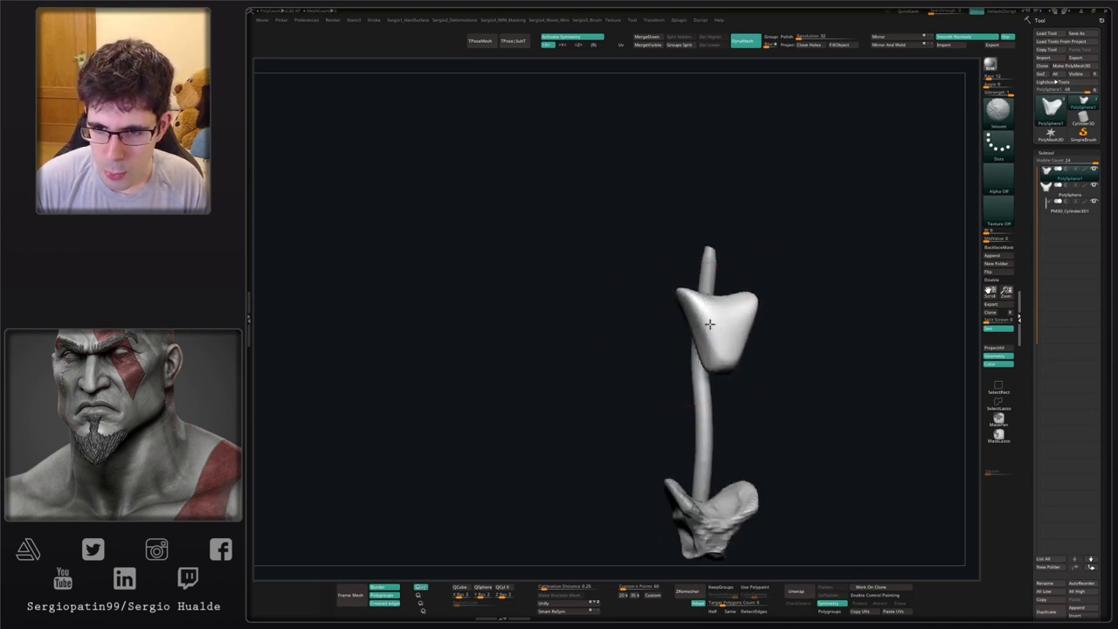
pyautogui.moveTo(716, 395)
pyautogui.mouseDown()
pyautogui.moveTo(673, 320)
pyautogui.moveTo(702, 318)
pyautogui.moveTo(693, 324)
pyautogui.moveTo(724, 336)
pyautogui.mouseUp()
pyautogui.moveTo(709, 327)
pyautogui.keyDown('shift'); pyautogui.mouseDown()
pyautogui.moveTo(706, 309)
pyautogui.moveTo(713, 328)
pyautogui.moveTo(748, 323)
pyautogui.mouseUp(); pyautogui.keyUp('shift')
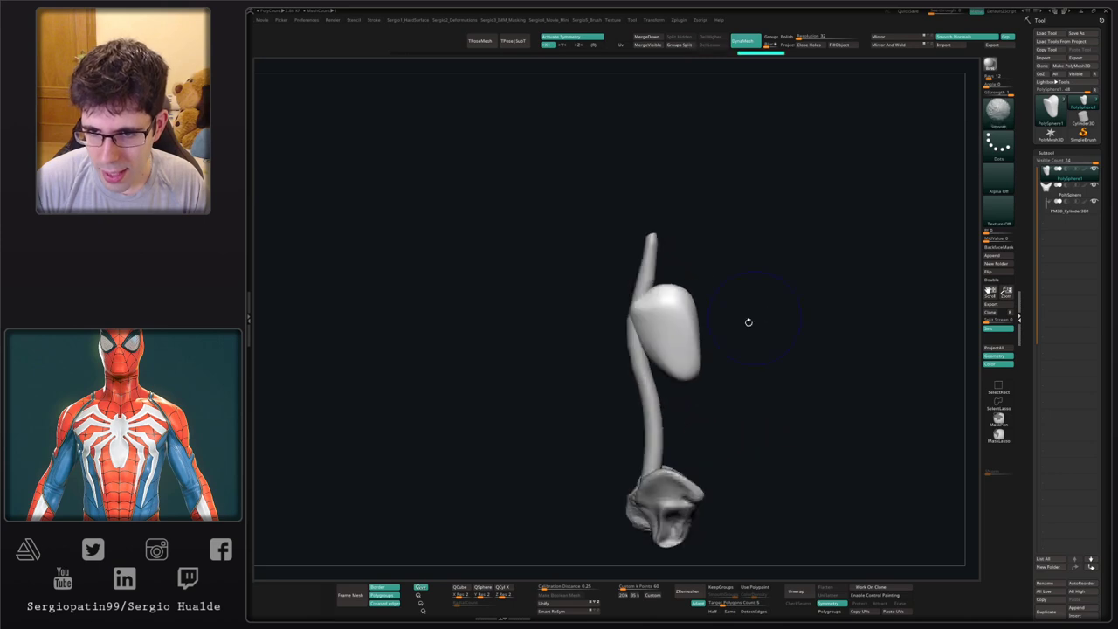
# - Lengthen the rounded mass downward and shape its side profile with a narrow top and a forward-bulging lower chest
pyautogui.moveTo(674, 423); pyautogui.dragTo(668, 430)
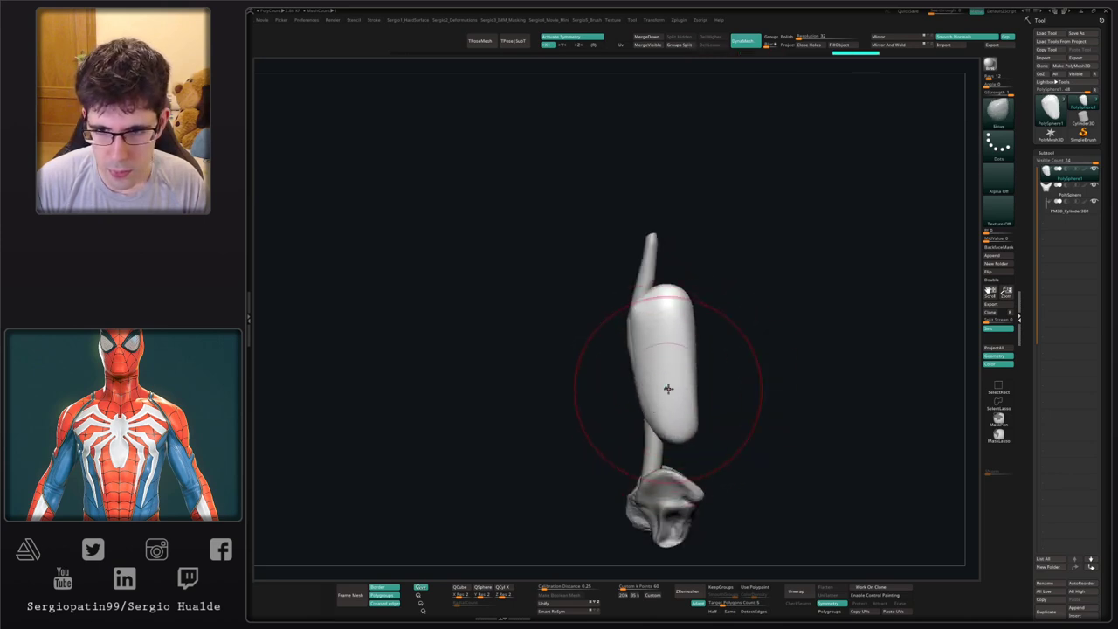
pyautogui.moveTo(686, 377); pyautogui.dragTo(697, 373)
pyautogui.moveTo(692, 318); pyautogui.dragTo(673, 312)
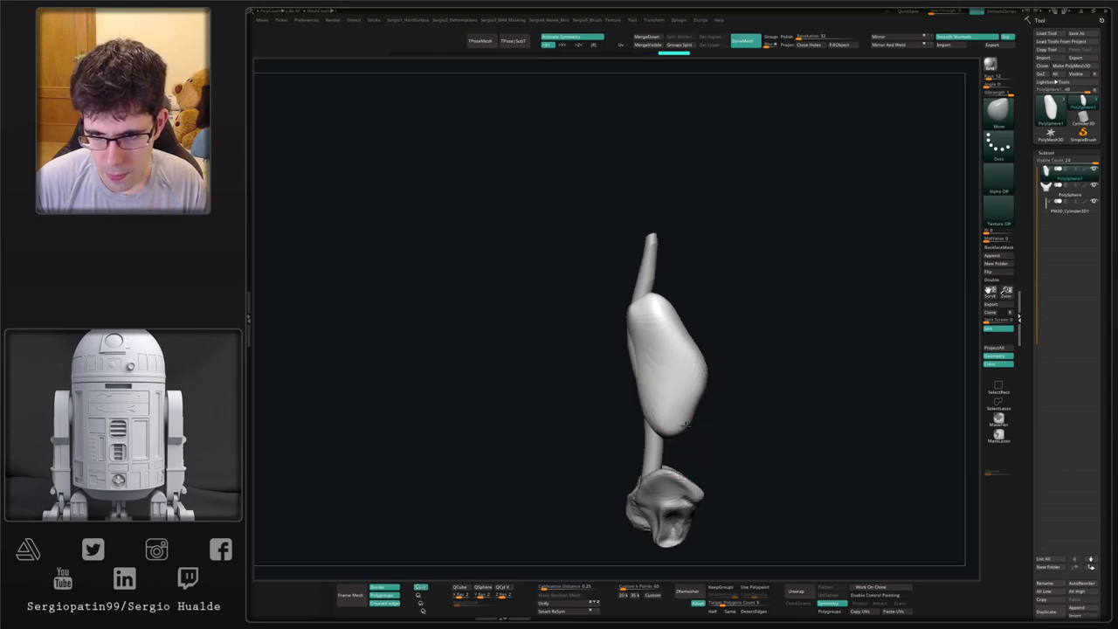
pyautogui.moveTo(685, 425); pyautogui.dragTo(689, 420)
# - Widen the sides of the rib cage mass into an egg shape around the spine, smooth it, and remesh it with DynaMesh
pyautogui.moveTo(693, 415)
pyautogui.mouseDown(button='right')
pyautogui.moveTo(677, 405)
pyautogui.moveTo(736, 379)
pyautogui.moveTo(720, 370)
pyautogui.mouseUp(button='right')
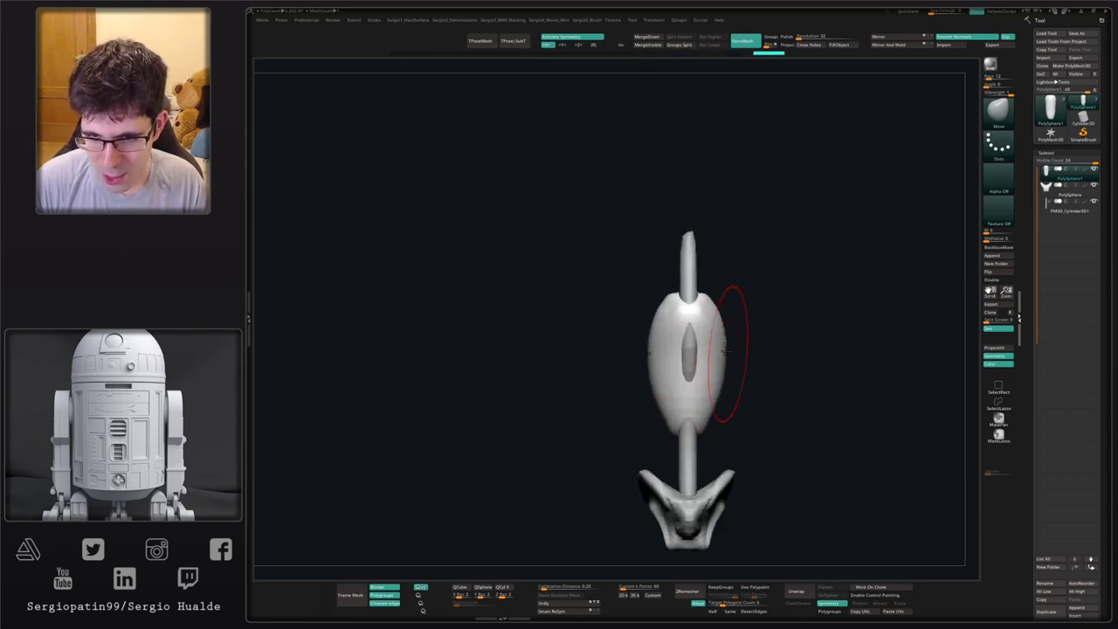
pyautogui.moveTo(728, 351); pyautogui.dragTo(731, 353)
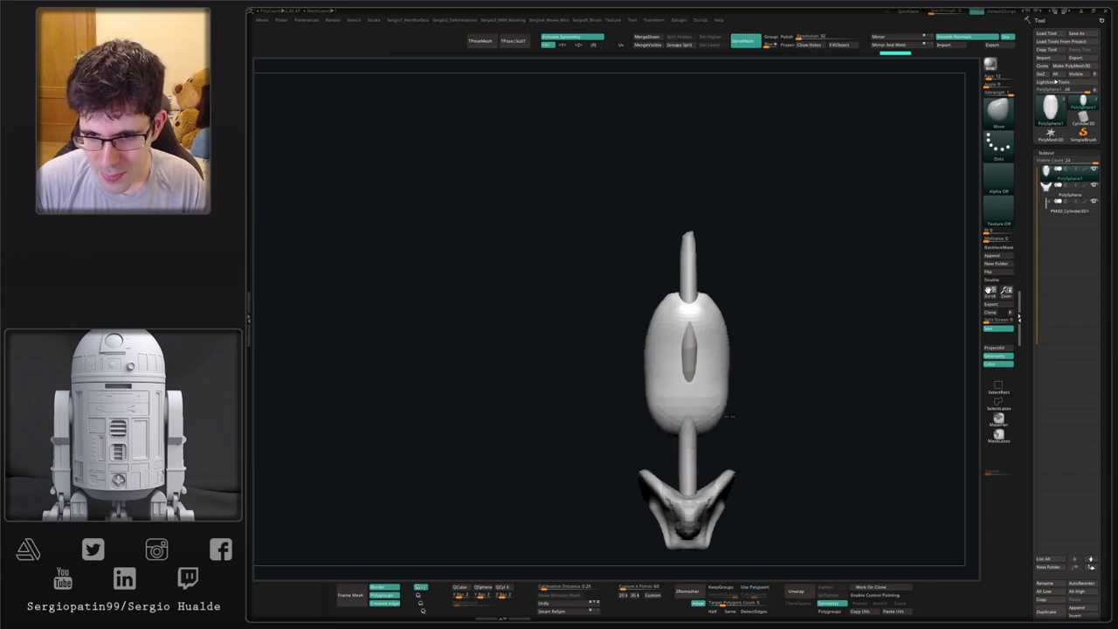
pyautogui.moveTo(730, 416); pyautogui.dragTo(724, 402)
pyautogui.moveTo(723, 402); pyautogui.dragTo(725, 411, button='right')
pyautogui.moveTo(726, 411); pyautogui.dragTo(754, 404)
pyautogui.moveTo(753, 405); pyautogui.dragTo(734, 384, button='right')
pyautogui.keyDown('shift'); pyautogui.moveTo(727, 364); pyautogui.dragTo(724, 354); pyautogui.keyUp('shift')
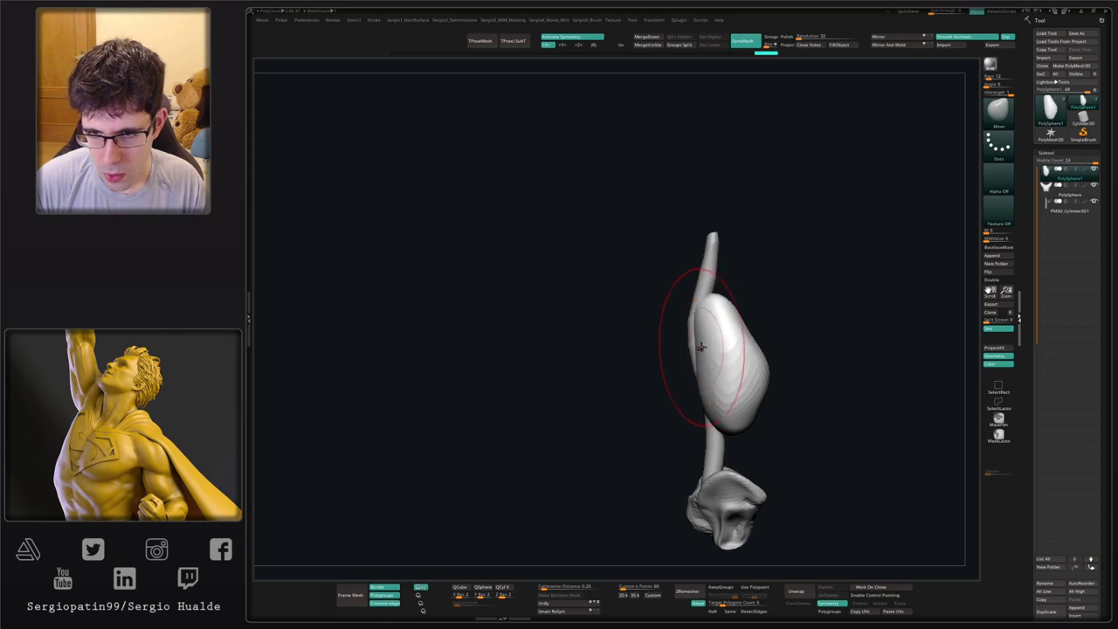
pyautogui.moveTo(719, 356)
pyautogui.mouseDown(button='right')
pyautogui.moveTo(701, 374)
pyautogui.moveTo(696, 367)
pyautogui.mouseUp(button='right')
pyautogui.keyDown('ctrl'); pyautogui.moveTo(811, 323); pyautogui.dragTo(823, 354); pyautogui.keyUp('ctrl')
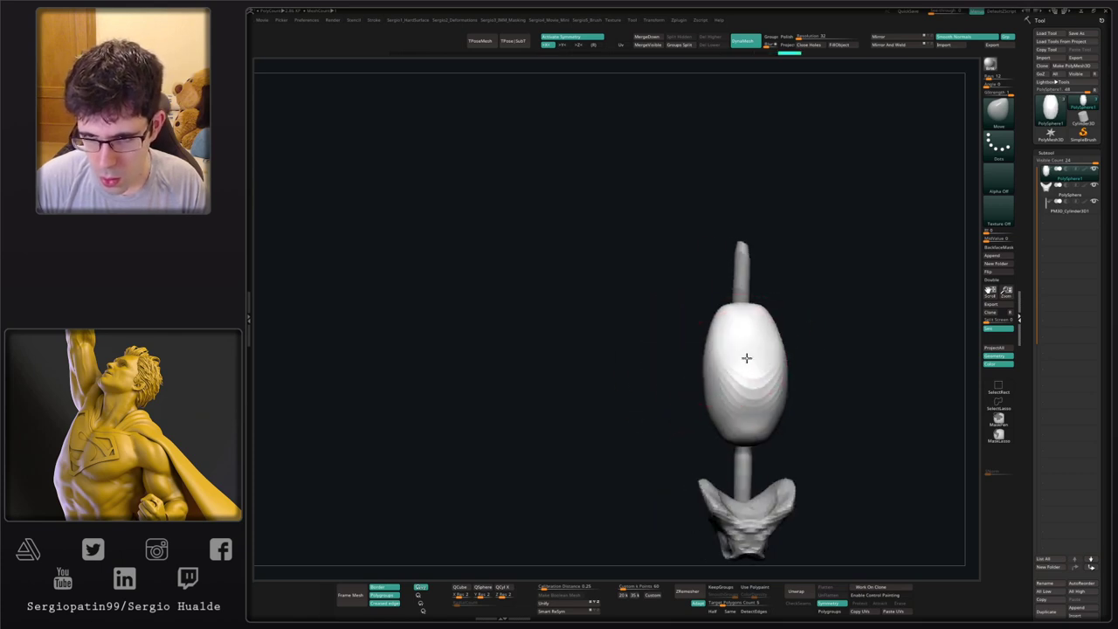
# - Try to carve the rib arch into the lower front of the rib cage with the DamStandard brush
pyautogui.moveTo(746, 357); pyautogui.dragTo(756, 347, button='right')
pyautogui.press('s')
pyautogui.moveTo(757, 347); pyautogui.dragTo(750, 347)
pyautogui.moveTo(750, 346)
pyautogui.mouseDown(button='right')
pyautogui.moveTo(705, 304)
pyautogui.moveTo(723, 327)
pyautogui.moveTo(701, 317)
pyautogui.moveTo(719, 338)
pyautogui.moveTo(726, 402)
pyautogui.moveTo(671, 392)
pyautogui.moveTo(661, 368)
pyautogui.mouseUp(button='right')
pyautogui.press('b')
pyautogui.press('c')
pyautogui.press('l')
pyautogui.press('b')
pyautogui.press('m')
pyautogui.press('v')
pyautogui.press('b')
pyautogui.press('d')
pyautogui.press('s')
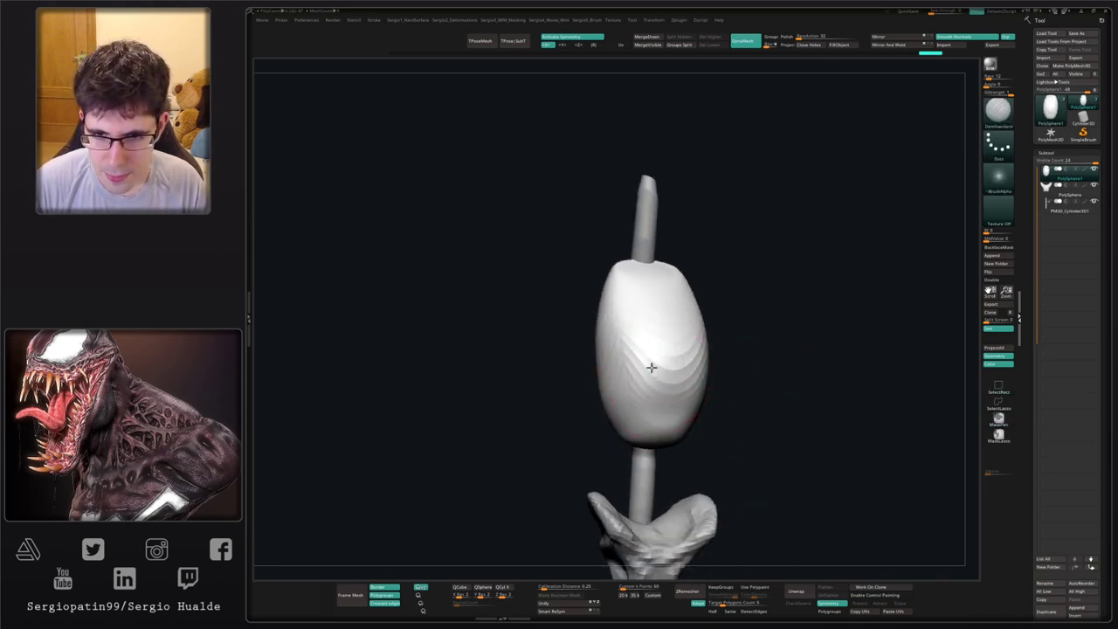
pyautogui.moveTo(652, 369)
pyautogui.mouseDown()
pyautogui.moveTo(667, 370)
pyautogui.moveTo(638, 386)
pyautogui.mouseUp()
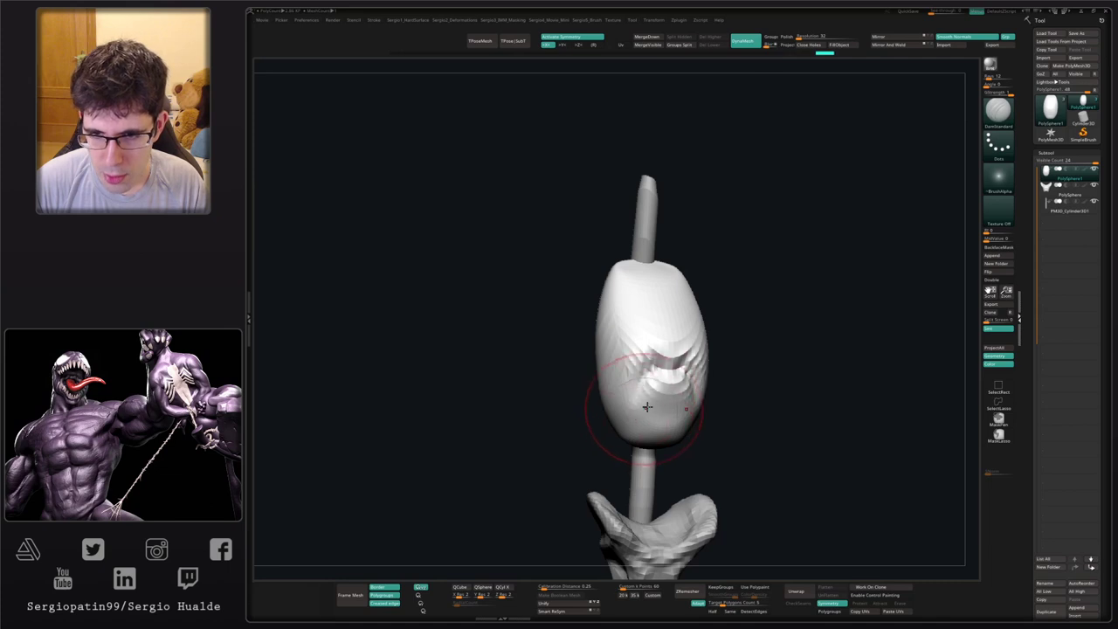
# - Undo the coarse remesh, set the DynaMesh resolution to 128, and smooth out the carved groove on the rib cage
pyautogui.moveTo(647, 406); pyautogui.dragTo(660, 375, button='right')
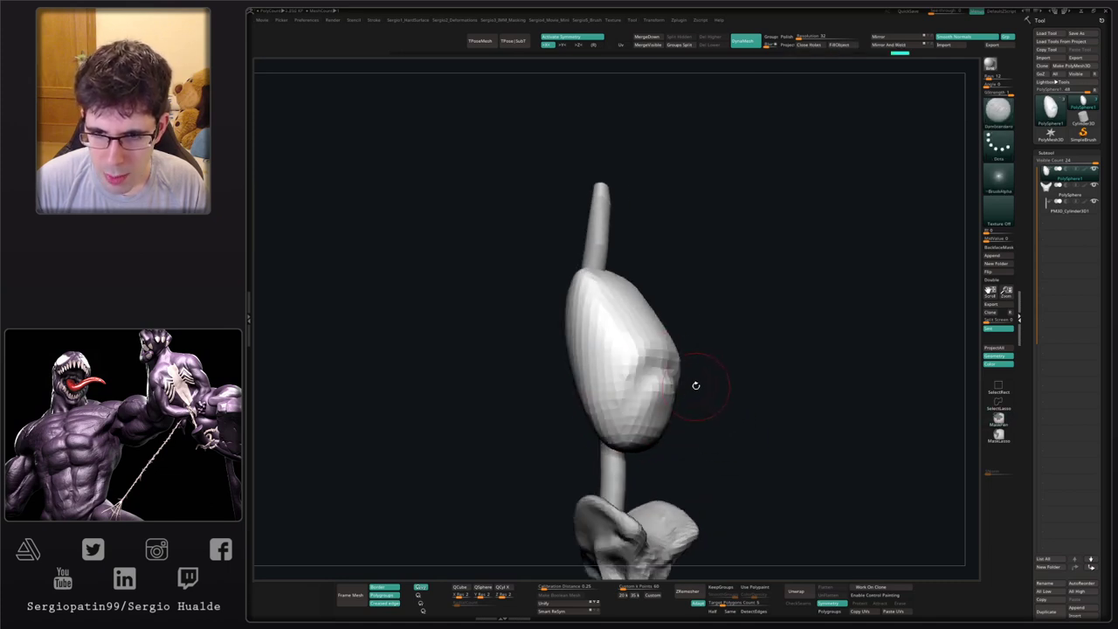
pyautogui.hotkey('ctrl', 'z')
pyautogui.click(800, 37)
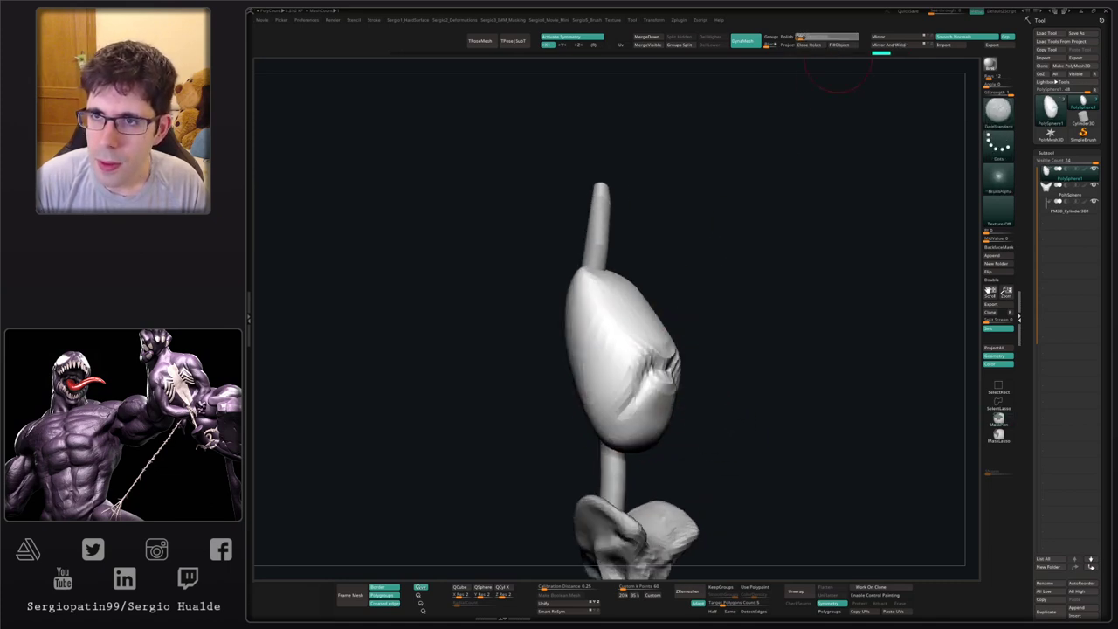
pyautogui.keyDown('shift'); pyautogui.moveTo(661, 425); pyautogui.dragTo(650, 401, button='right'); pyautogui.keyUp('shift')
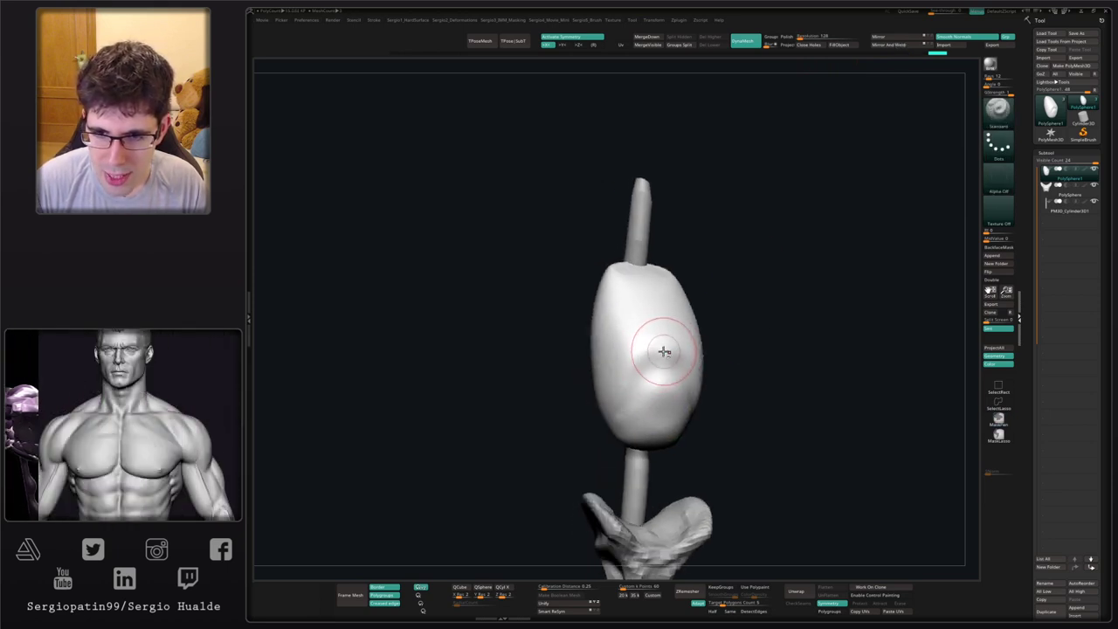
# - Sculpt a raised rib arch across the lower front with the Standard brush and shape the rib cage's upper opening
pyautogui.moveTo(664, 349)
pyautogui.mouseDown()
pyautogui.moveTo(689, 360)
pyautogui.moveTo(678, 353)
pyautogui.mouseUp()
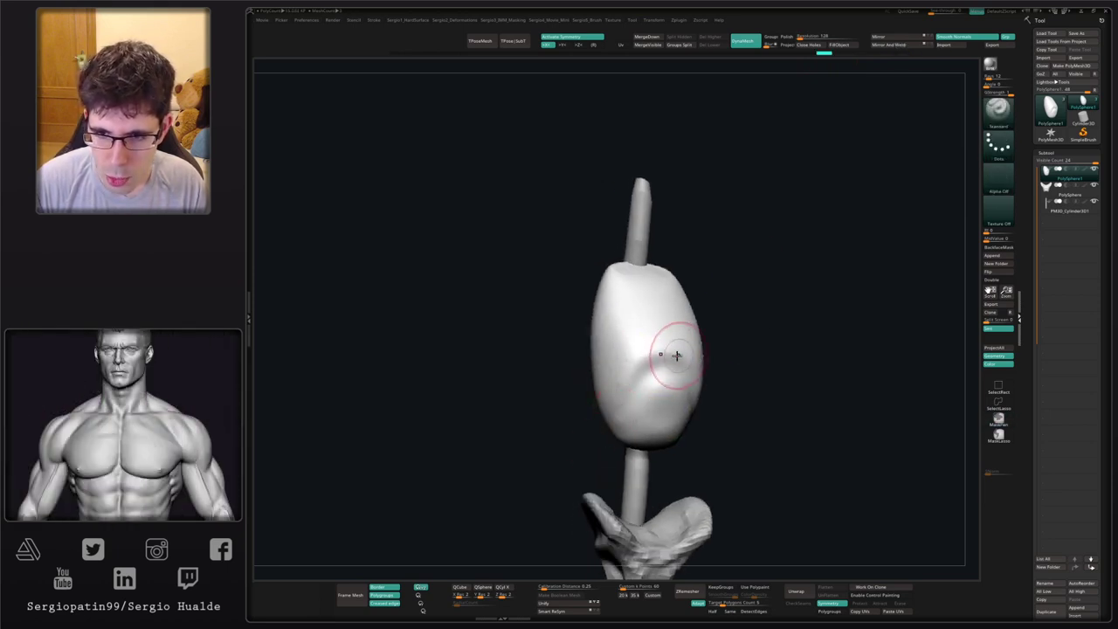
pyautogui.moveTo(623, 401); pyautogui.dragTo(580, 406, button='right')
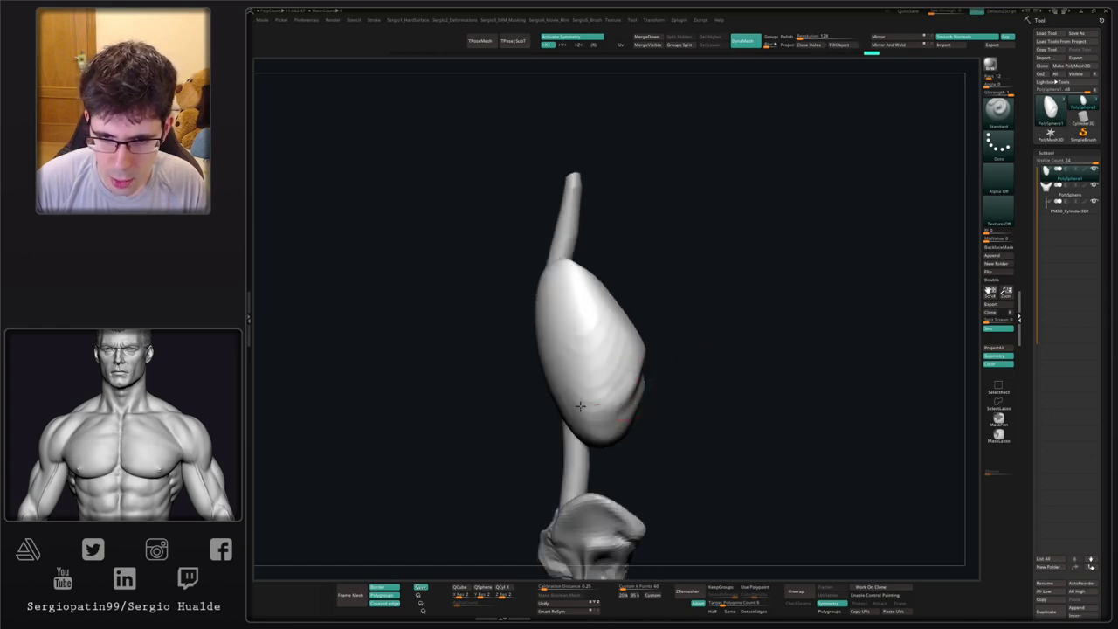
pyautogui.moveTo(535, 363)
pyautogui.mouseDown(button='right')
pyautogui.moveTo(587, 399)
pyautogui.moveTo(599, 373)
pyautogui.moveTo(603, 425)
pyautogui.mouseUp(button='right')
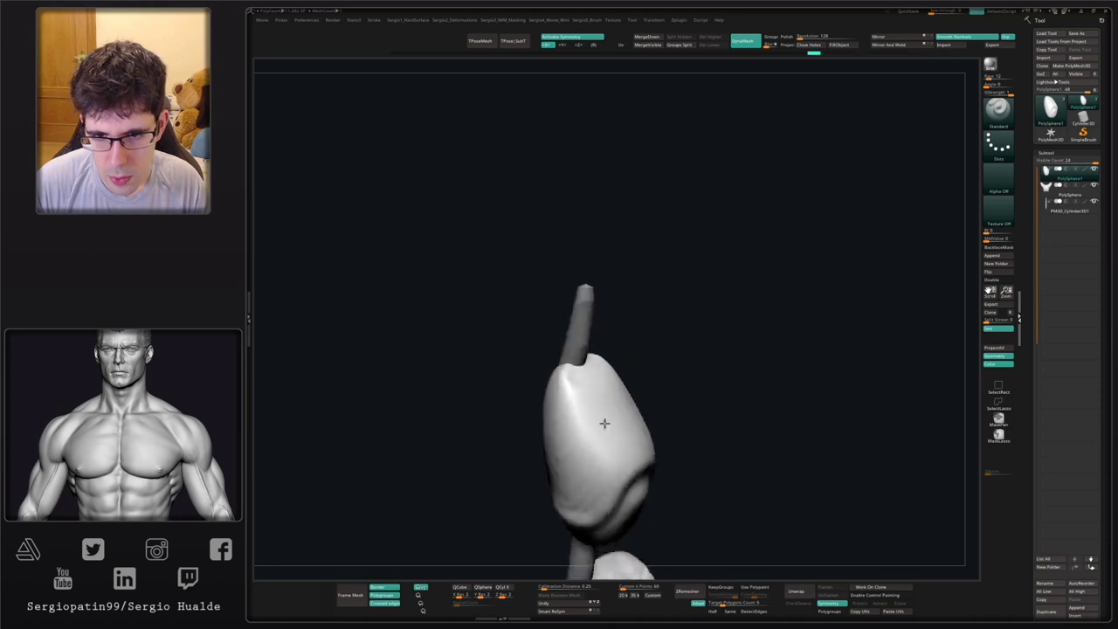
pyautogui.moveTo(594, 384)
pyautogui.mouseDown(button='right')
pyautogui.moveTo(576, 392)
pyautogui.moveTo(599, 355)
pyautogui.mouseUp(button='right')
pyautogui.moveTo(618, 404)
pyautogui.mouseDown(button='right')
pyautogui.moveTo(617, 354)
pyautogui.moveTo(644, 401)
pyautogui.moveTo(636, 431)
pyautogui.moveTo(660, 446)
pyautogui.mouseUp(button='right')
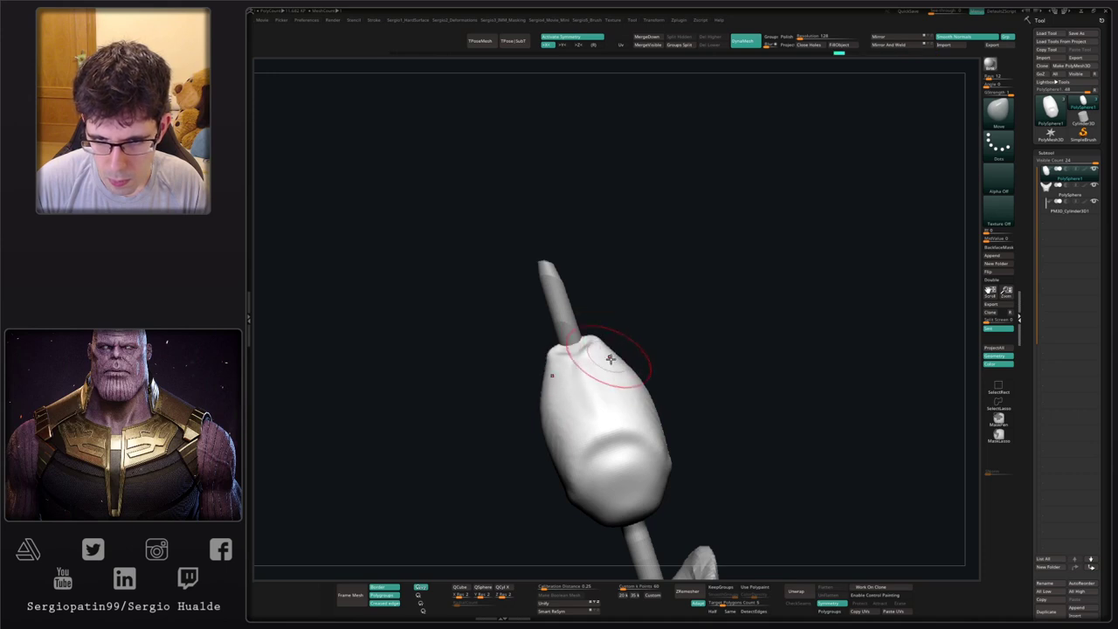
# - Hollow and flatten the area beneath the rib arch with the Clay brush
pyautogui.moveTo(630, 387)
pyautogui.mouseDown(button='right')
pyautogui.moveTo(606, 419)
pyautogui.moveTo(603, 394)
pyautogui.moveTo(613, 410)
pyautogui.mouseUp(button='right')
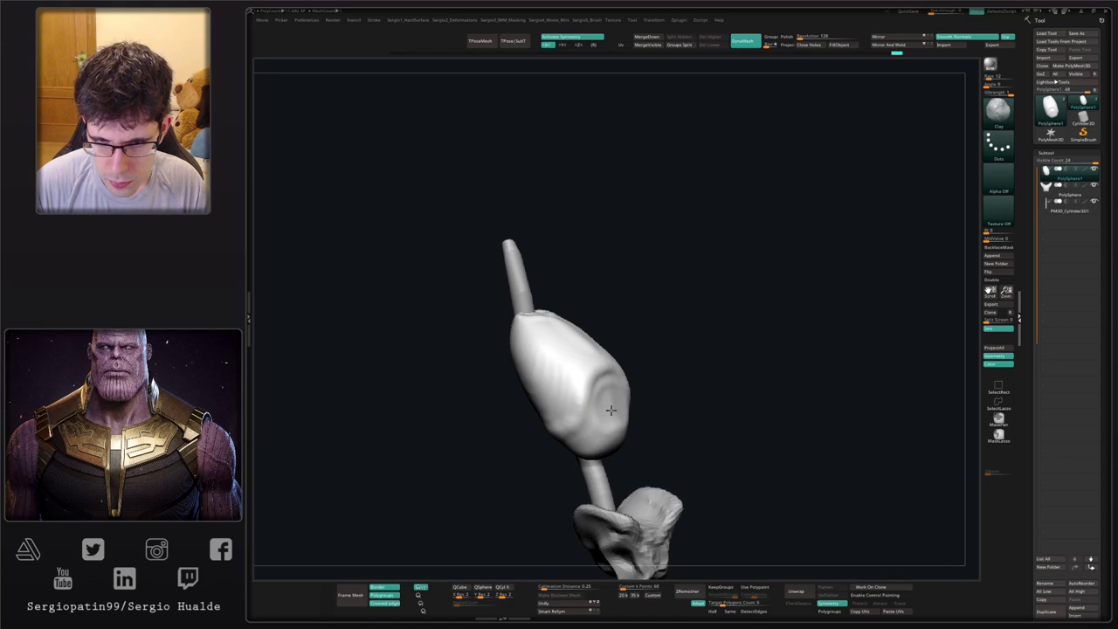
pyautogui.moveTo(605, 402)
pyautogui.mouseDown()
pyautogui.moveTo(603, 437)
pyautogui.moveTo(619, 421)
pyautogui.mouseUp()
pyautogui.moveTo(619, 421); pyautogui.dragTo(577, 378, button='right')
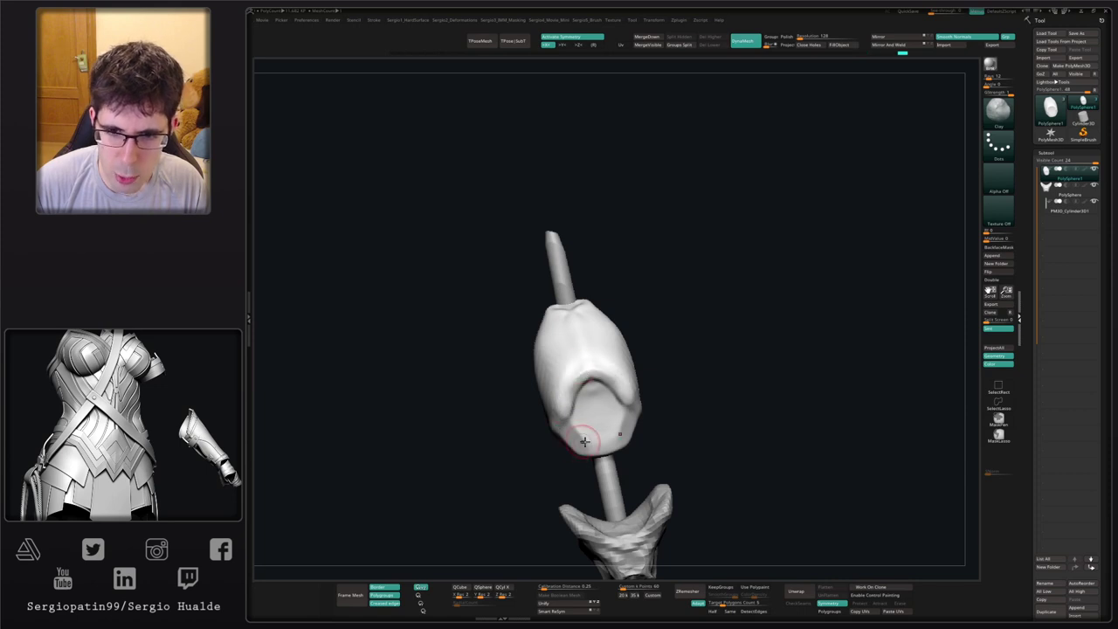
pyautogui.moveTo(586, 429)
pyautogui.mouseDown(button='right')
pyautogui.moveTo(642, 412)
pyautogui.moveTo(618, 401)
pyautogui.mouseUp(button='right')
# - Adjust the peak and edges of the rib arch with the Move brush
pyautogui.press('b')
pyautogui.press('m')
pyautogui.press('v')
pyautogui.moveTo(591, 389); pyautogui.dragTo(603, 389)
pyautogui.moveTo(603, 389); pyautogui.dragTo(551, 418, button='right')
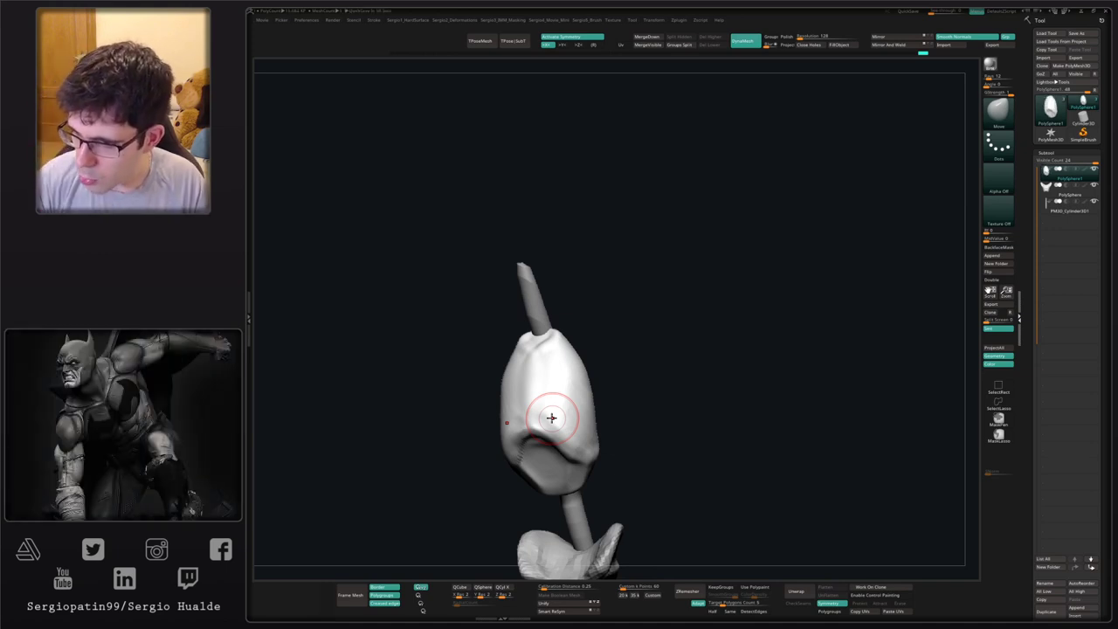
pyautogui.moveTo(667, 357); pyautogui.dragTo(663, 360, button='right')
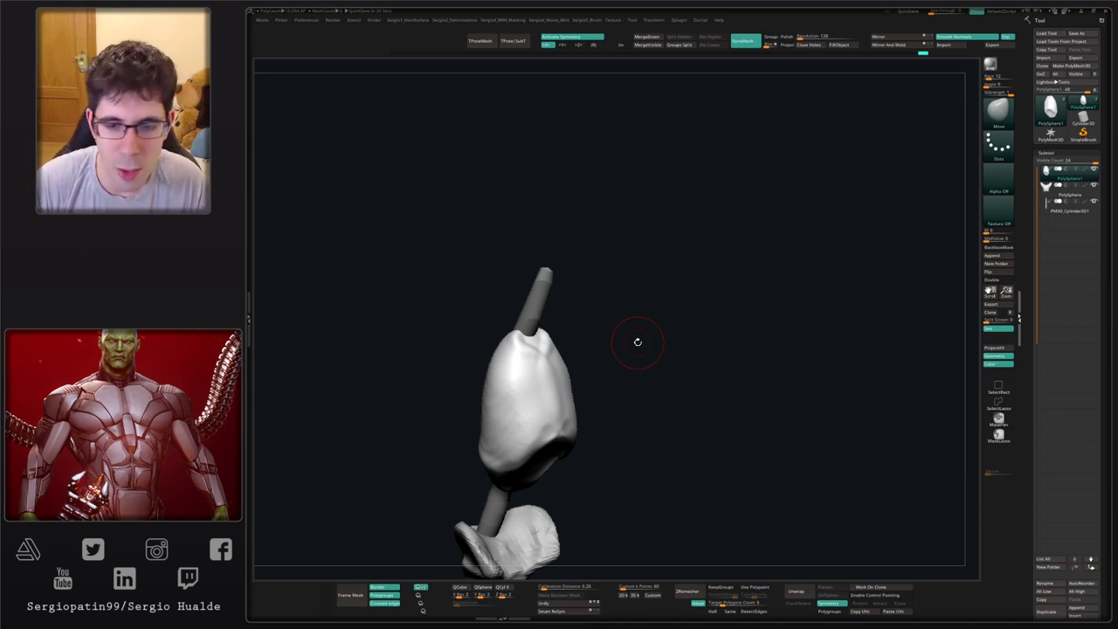
# - Smooth the upper and side surfaces of the rib cage and refine its lower end
pyautogui.moveTo(638, 341)
pyautogui.mouseDown()
pyautogui.moveTo(652, 323)
pyautogui.moveTo(699, 307)
pyautogui.moveTo(572, 321)
pyautogui.moveTo(588, 333)
pyautogui.mouseUp()
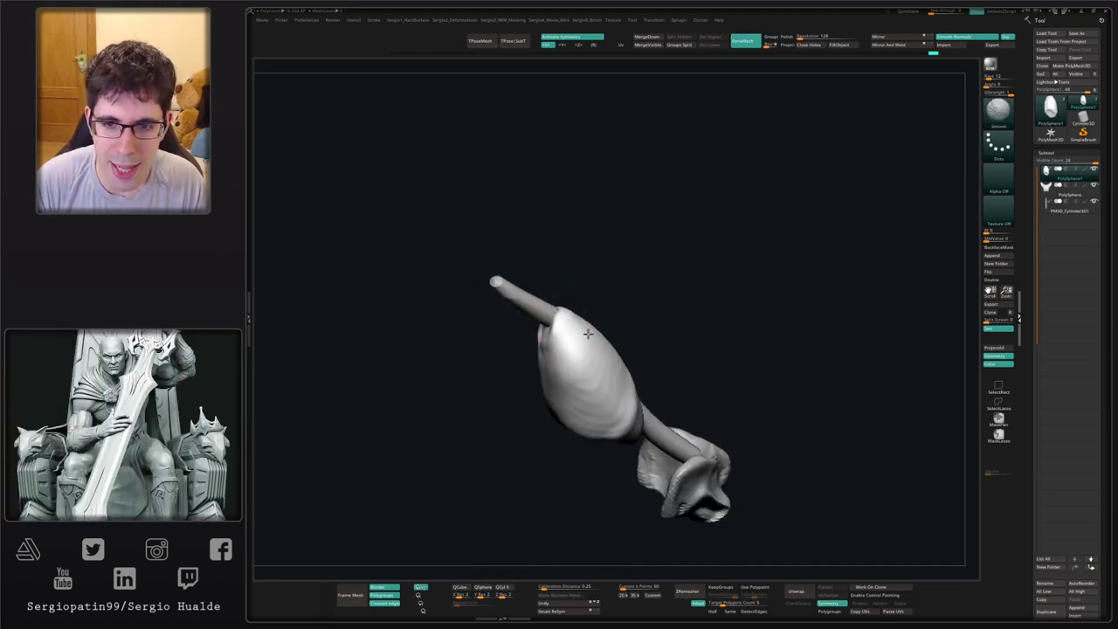
pyautogui.moveTo(627, 372); pyautogui.dragTo(622, 369, button='right')
pyautogui.moveTo(636, 390)
pyautogui.keyDown('shift'); pyautogui.mouseDown()
pyautogui.moveTo(638, 416)
pyautogui.moveTo(654, 429)
pyautogui.mouseUp(); pyautogui.keyUp('shift')
pyautogui.moveTo(673, 435)
pyautogui.mouseDown(button='right')
pyautogui.moveTo(655, 419)
pyautogui.moveTo(648, 428)
pyautogui.mouseUp(button='right')
pyautogui.moveTo(643, 457); pyautogui.dragTo(607, 424)
pyautogui.moveTo(606, 425); pyautogui.dragTo(613, 399, button='right')
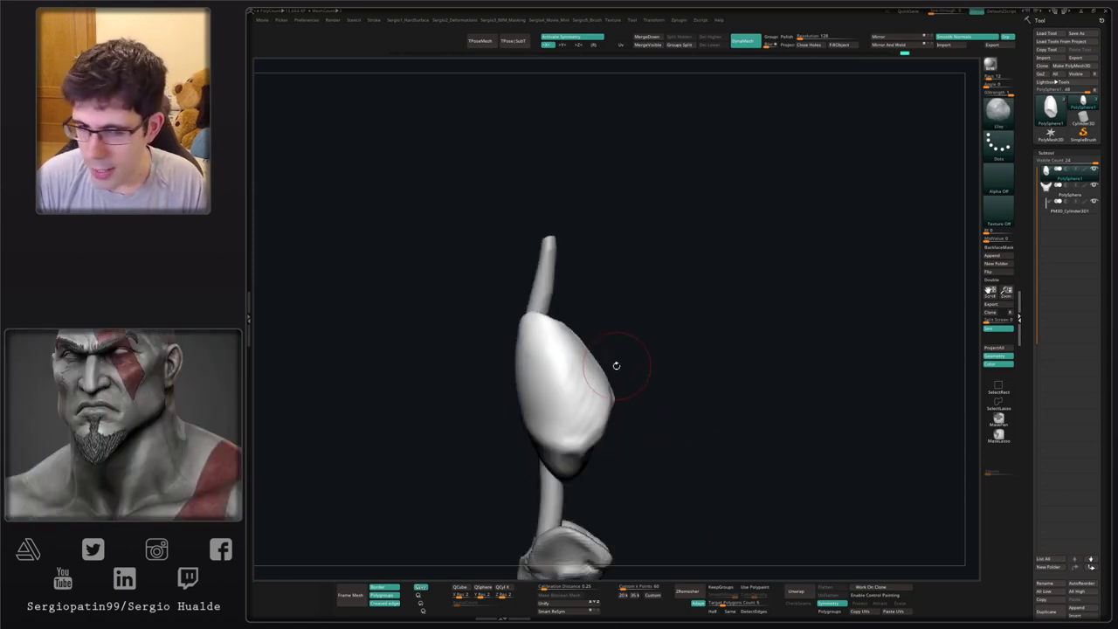
# - Shape the lower rib border with the Clay brush and adjust the rib cage's side profile with the Move brush
pyautogui.moveTo(616, 365)
pyautogui.mouseDown()
pyautogui.moveTo(608, 382)
pyautogui.moveTo(629, 344)
pyautogui.moveTo(612, 320)
pyautogui.moveTo(619, 360)
pyautogui.moveTo(638, 324)
pyautogui.moveTo(657, 339)
pyautogui.moveTo(599, 349)
pyautogui.moveTo(571, 324)
pyautogui.moveTo(592, 264)
pyautogui.moveTo(623, 378)
pyautogui.mouseUp()
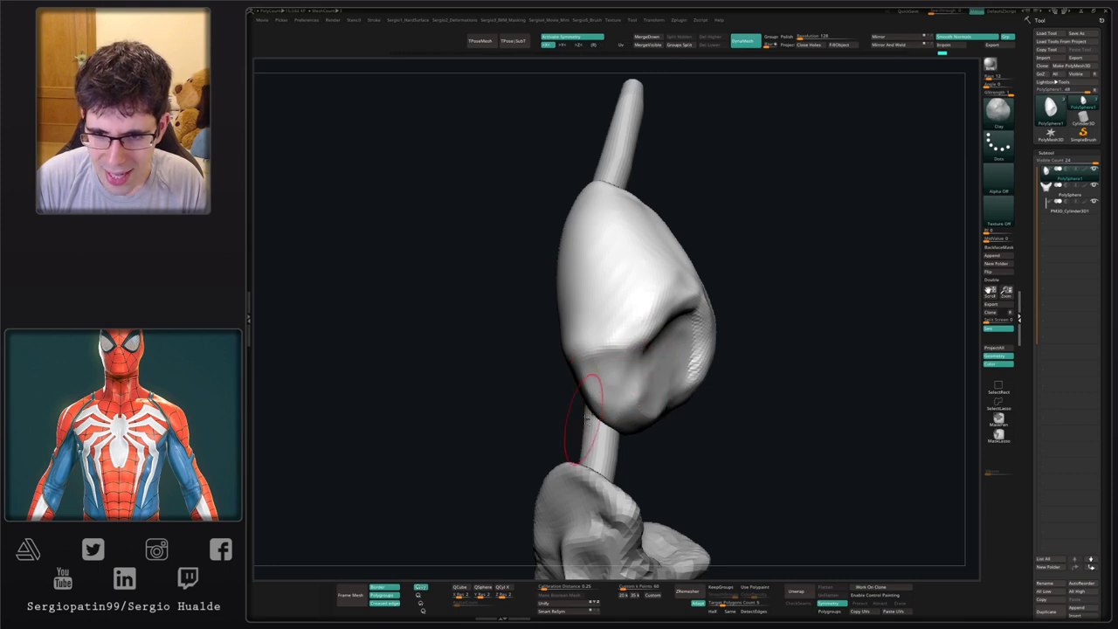
pyautogui.moveTo(587, 419); pyautogui.dragTo(591, 386)
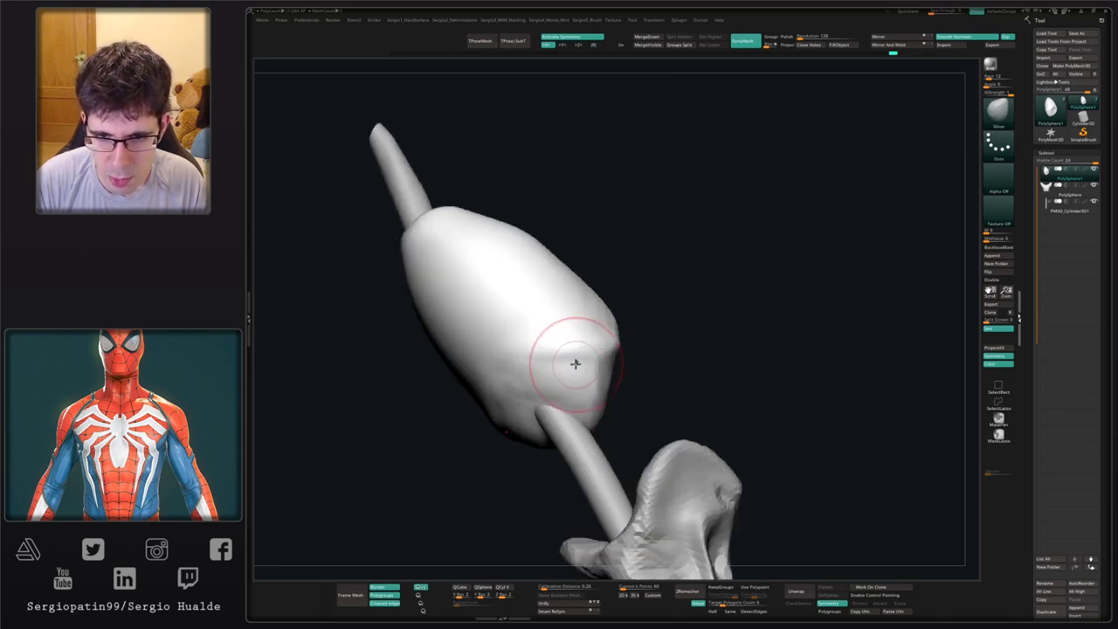
pyautogui.moveTo(576, 364)
pyautogui.mouseDown(button='right')
pyautogui.moveTo(602, 344)
pyautogui.moveTo(604, 364)
pyautogui.mouseUp(button='right')
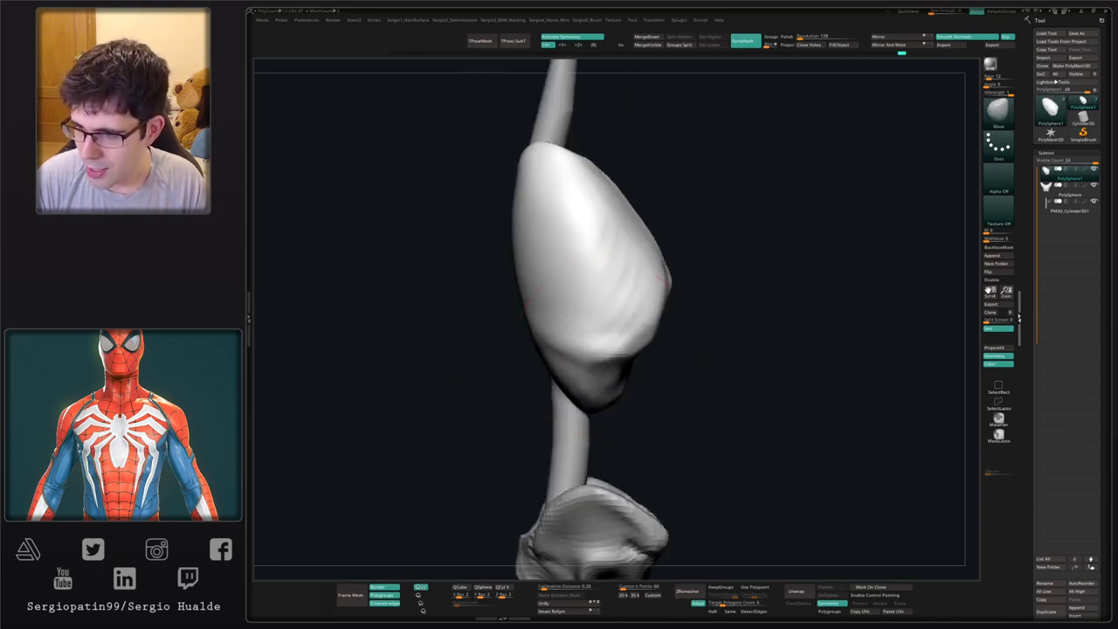
pyautogui.moveTo(602, 363); pyautogui.dragTo(603, 369)
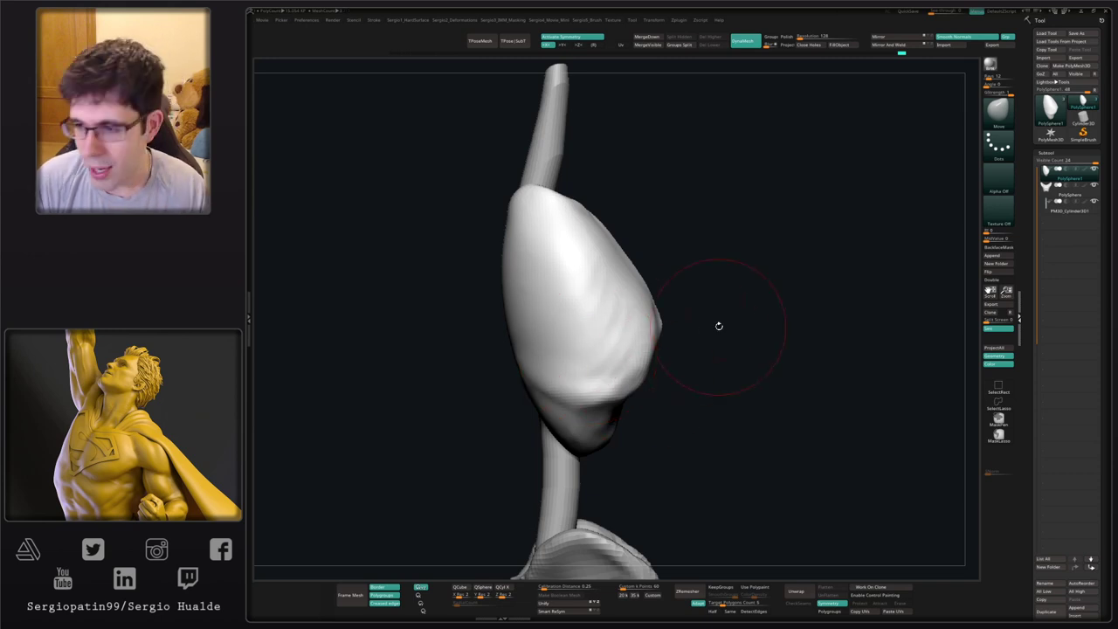
pyautogui.moveTo(729, 343); pyautogui.dragTo(655, 367)
pyautogui.moveTo(631, 391)
pyautogui.mouseDown(button='right')
pyautogui.moveTo(629, 364)
pyautogui.moveTo(665, 348)
pyautogui.mouseUp(button='right')
# - Define the lower rib border from the front arch toward the side with the Standard brush and smooth the stroke
pyautogui.press('b')
pyautogui.press('s')
pyautogui.press('t')
pyautogui.moveTo(665, 348); pyautogui.dragTo(590, 390)
pyautogui.press('b')
pyautogui.press('d')
pyautogui.press('s')
pyautogui.moveTo(665, 372)
pyautogui.mouseDown(button='right')
pyautogui.moveTo(653, 362)
pyautogui.moveTo(671, 354)
pyautogui.mouseUp(button='right')
pyautogui.moveTo(652, 354)
pyautogui.keyDown('shift'); pyautogui.mouseDown()
pyautogui.moveTo(655, 331)
pyautogui.moveTo(636, 364)
pyautogui.mouseUp(); pyautogui.keyUp('shift')
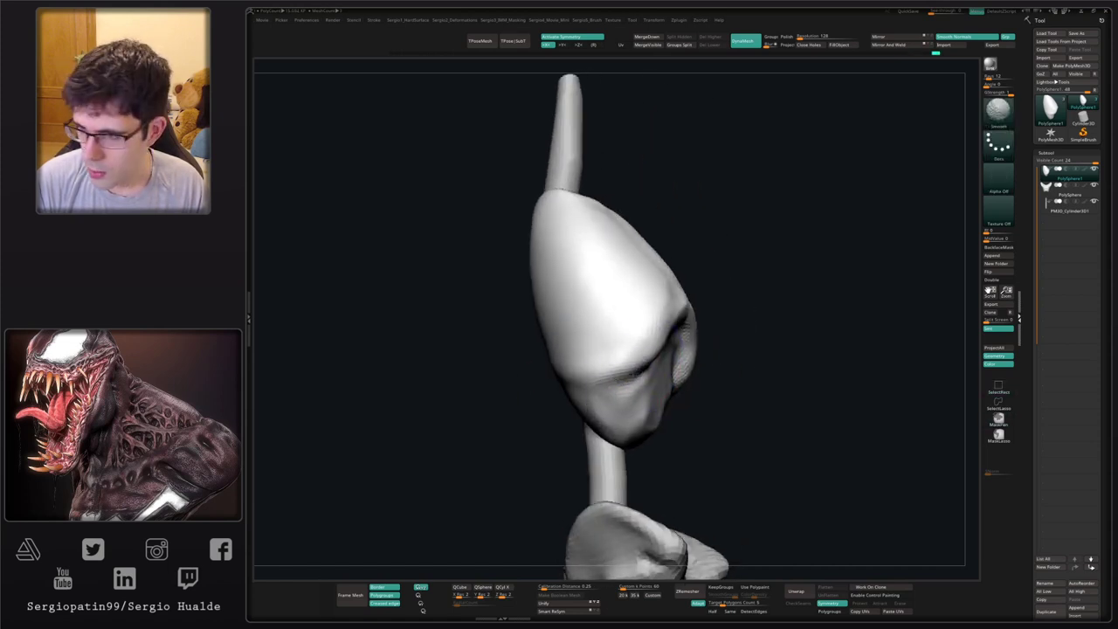
# - Carve the crease beneath the lower rib border around the side with the DamStandard brush, undoing the last stroke
pyautogui.moveTo(642, 360)
pyautogui.mouseDown(button='right')
pyautogui.moveTo(617, 397)
pyautogui.moveTo(604, 390)
pyautogui.mouseUp(button='right')
pyautogui.moveTo(604, 389); pyautogui.dragTo(592, 390)
pyautogui.moveTo(591, 390); pyautogui.dragTo(629, 384, button='right')
pyautogui.moveTo(629, 384); pyautogui.dragTo(606, 401)
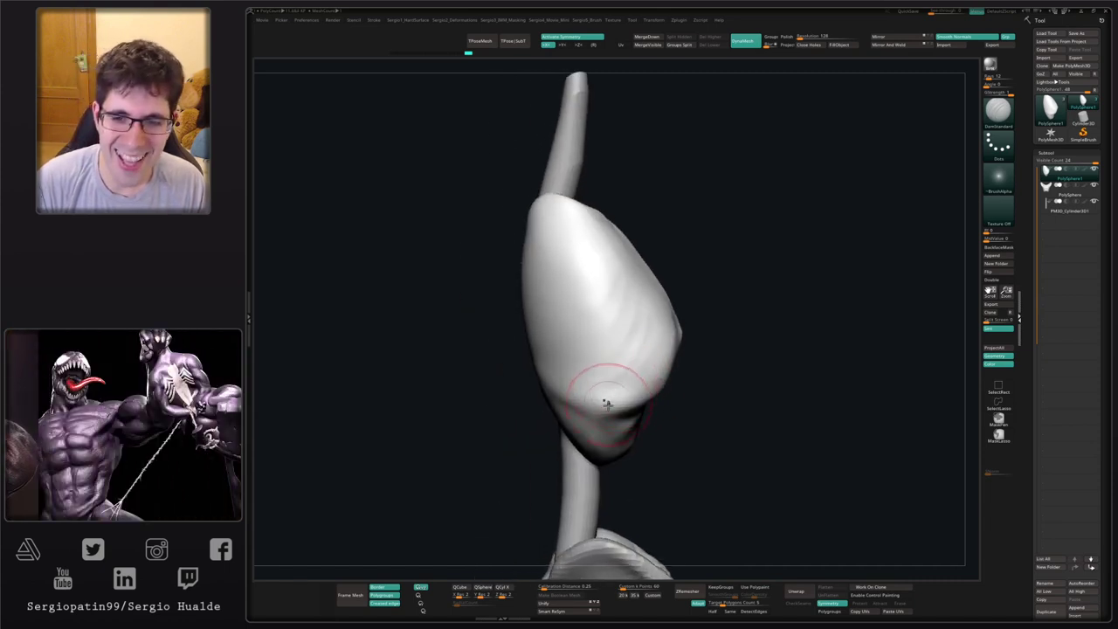
pyautogui.moveTo(606, 401); pyautogui.dragTo(600, 397, button='right')
pyautogui.moveTo(601, 398)
pyautogui.mouseDown()
pyautogui.moveTo(559, 399)
pyautogui.moveTo(536, 371)
pyautogui.mouseUp()
pyautogui.moveTo(644, 393); pyautogui.dragTo(542, 382)
pyautogui.hotkey('ctrl', 'z')
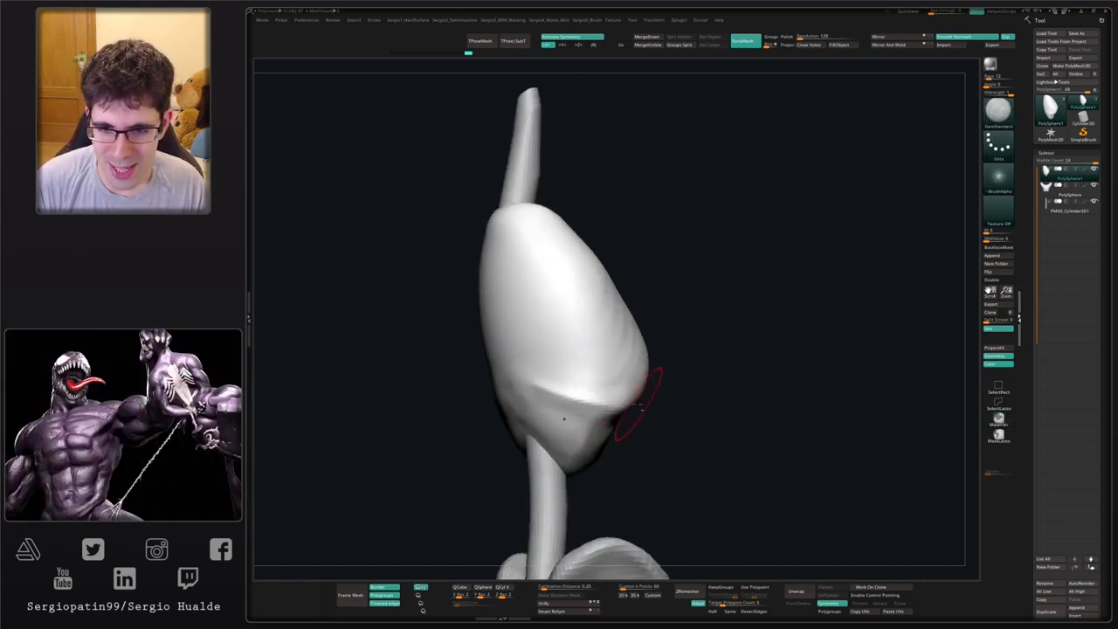
# - Soften the crease around the side of the lower rib border and smooth the rib cage's lower end
pyautogui.moveTo(638, 399)
pyautogui.mouseDown()
pyautogui.moveTo(543, 384)
pyautogui.moveTo(613, 389)
pyautogui.mouseUp()
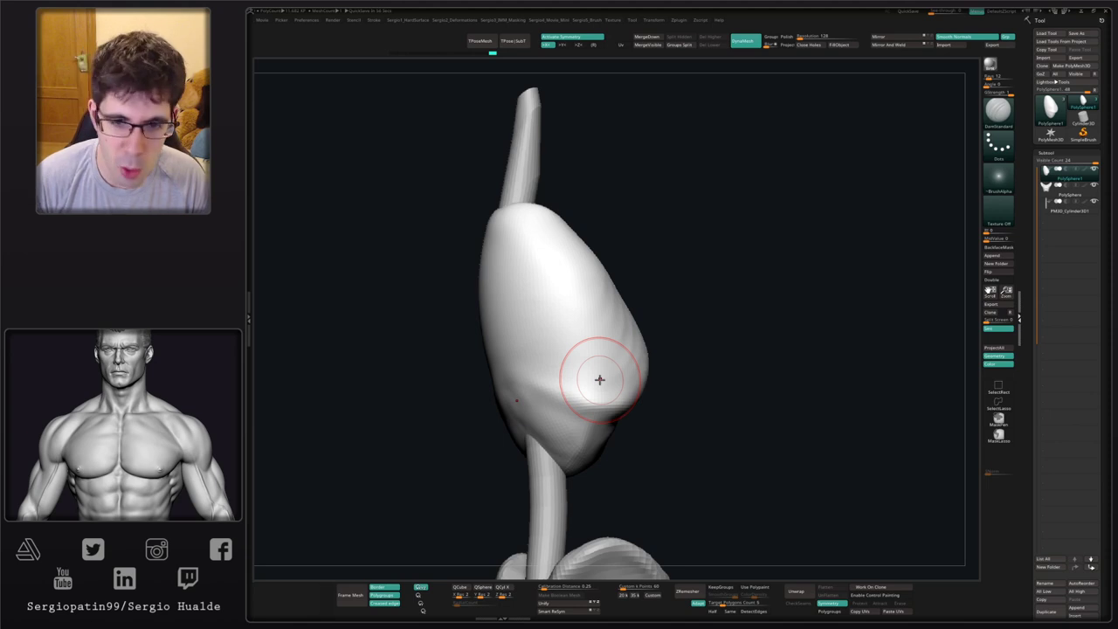
pyautogui.moveTo(529, 326)
pyautogui.mouseDown(button='right')
pyautogui.moveTo(531, 365)
pyautogui.moveTo(475, 379)
pyautogui.mouseUp(button='right')
pyautogui.moveTo(425, 408); pyautogui.dragTo(459, 381, button='right')
pyautogui.keyDown('shift'); pyautogui.moveTo(460, 382); pyautogui.dragTo(474, 449); pyautogui.keyUp('shift')
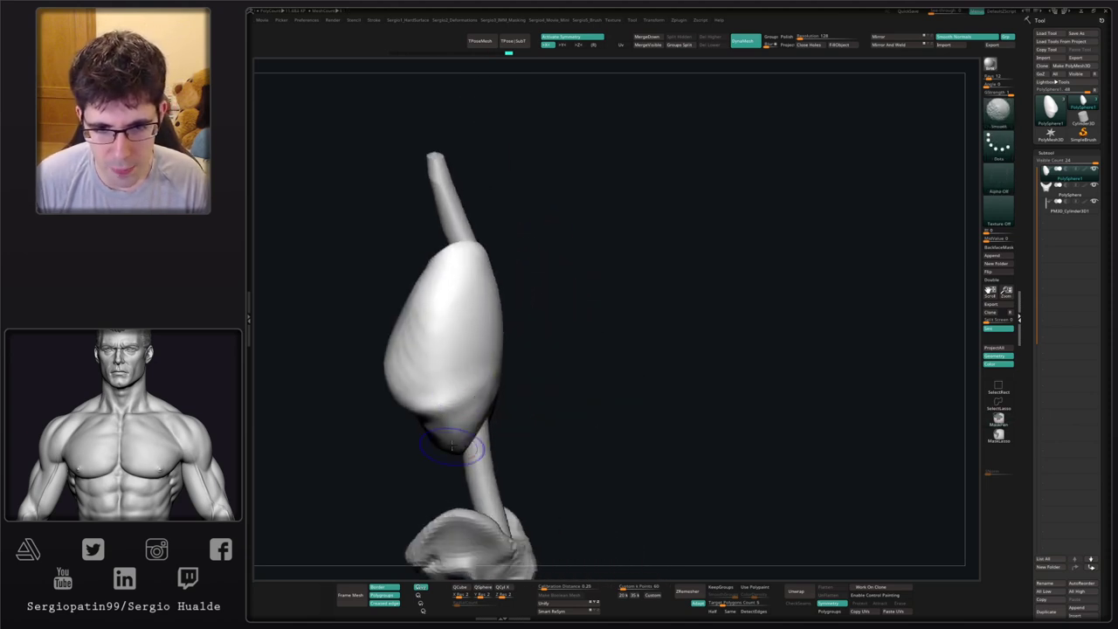
pyautogui.moveTo(474, 448)
pyautogui.mouseDown(button='right')
pyautogui.moveTo(467, 424)
pyautogui.moveTo(492, 395)
pyautogui.moveTo(487, 408)
pyautogui.moveTo(524, 394)
pyautogui.moveTo(545, 411)
pyautogui.moveTo(512, 420)
pyautogui.moveTo(552, 439)
pyautogui.moveTo(543, 370)
pyautogui.mouseUp(button='right')
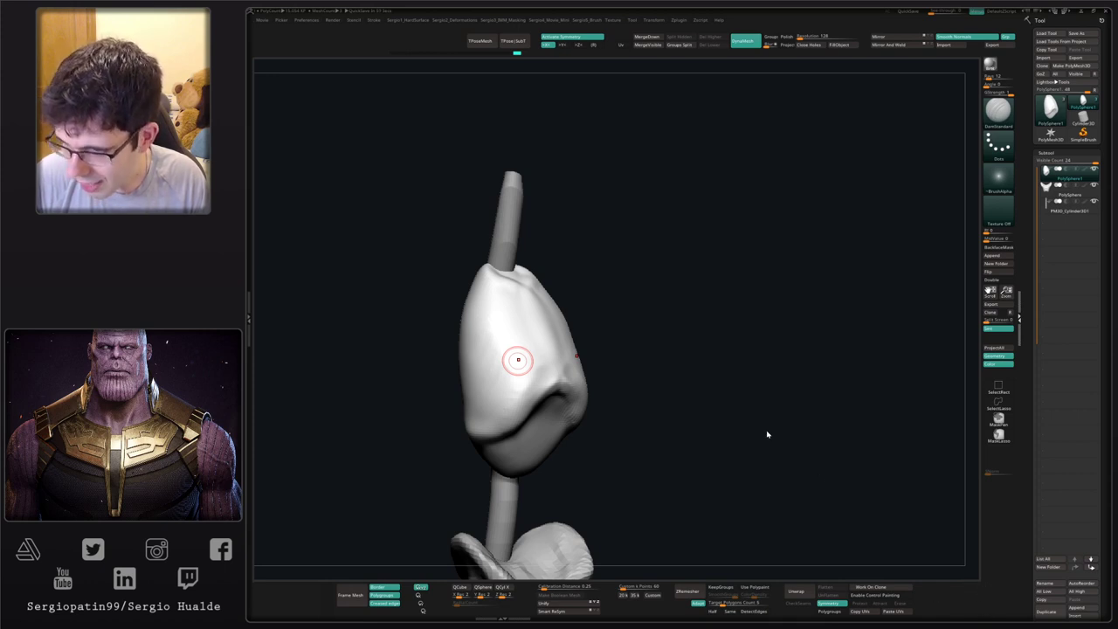
# - Duplicate the rib cage subtool, select the copy and place it first in the subtool list
pyautogui.moveTo(766, 434); pyautogui.dragTo(767, 423, button='right')
pyautogui.moveTo(596, 329)
pyautogui.mouseDown(button='right')
pyautogui.moveTo(564, 297)
pyautogui.moveTo(611, 291)
pyautogui.moveTo(617, 392)
pyautogui.moveTo(619, 343)
pyautogui.mouseUp(button='right')
pyautogui.press('ctrl')
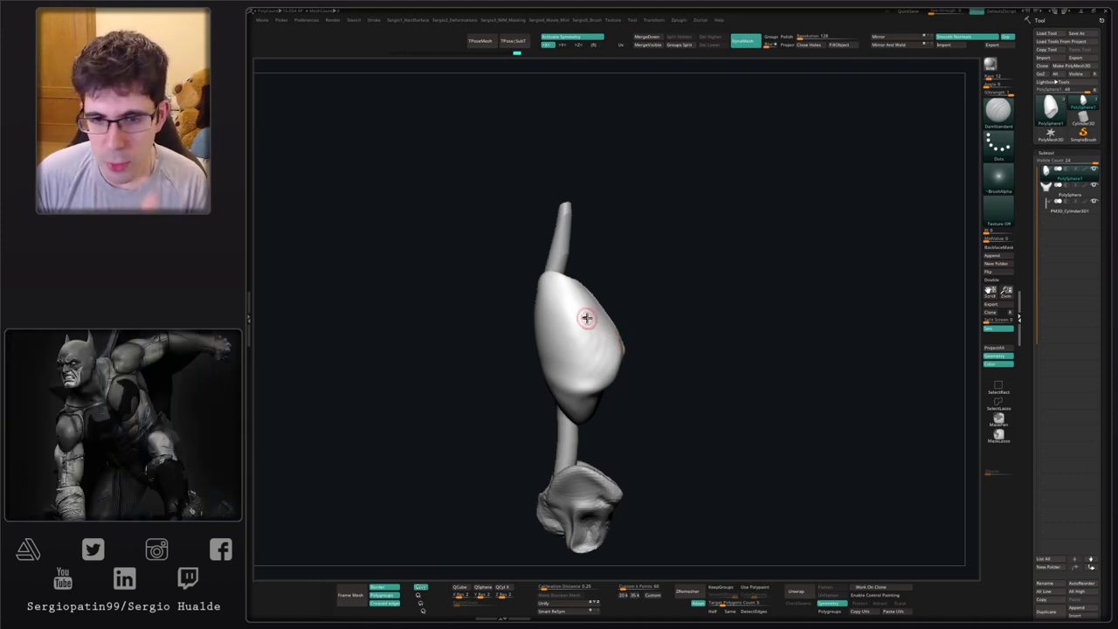
pyautogui.moveTo(630, 303)
pyautogui.mouseDown(button='right')
pyautogui.moveTo(656, 315)
pyautogui.moveTo(614, 294)
pyautogui.mouseUp(button='right')
pyautogui.keyDown('alt'); pyautogui.moveTo(614, 293); pyautogui.dragTo(611, 392, button='right'); pyautogui.keyUp('alt')
pyautogui.keyDown('ctrl'); pyautogui.moveTo(612, 315); pyautogui.dragTo(613, 337, button='right'); pyautogui.keyUp('ctrl')
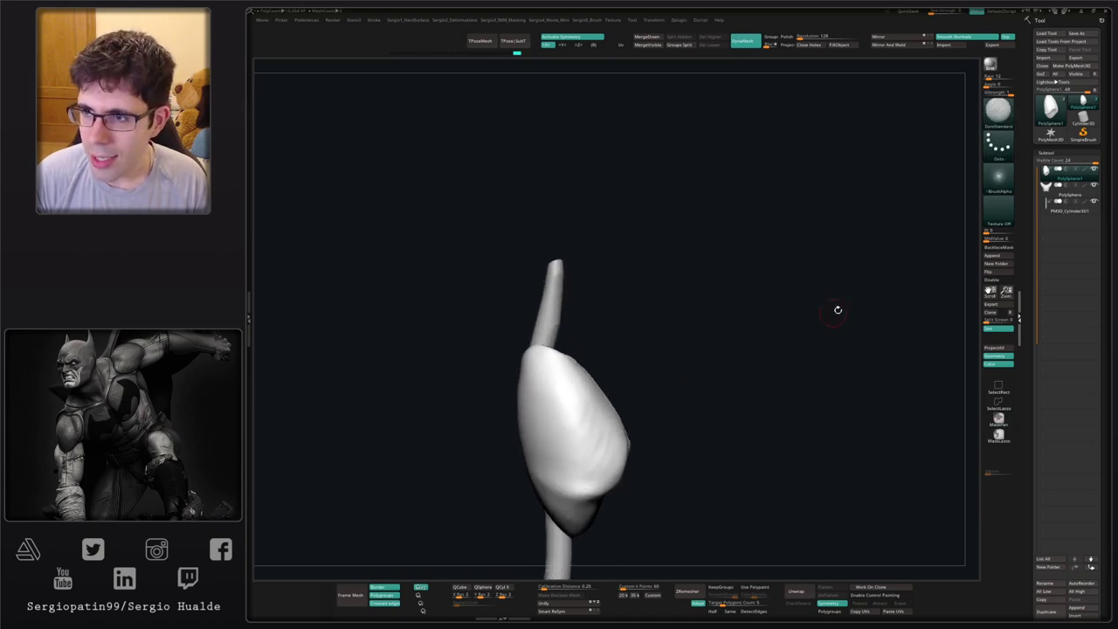
pyautogui.hotkey('ctrl', 'shift', 'd')
pyautogui.click(1055, 190)
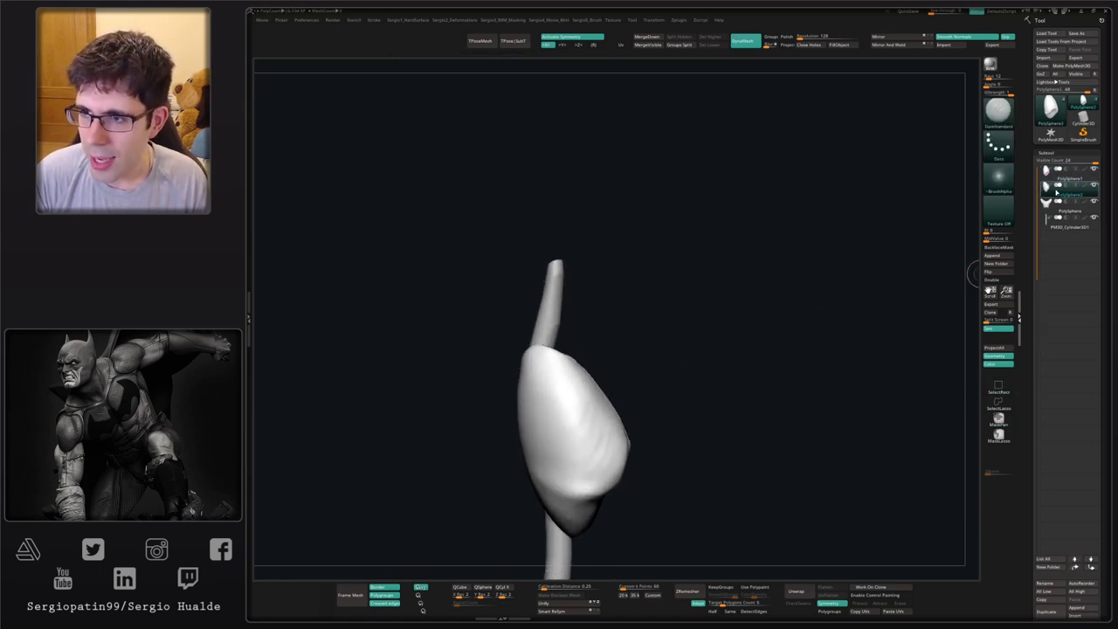
pyautogui.press('w')
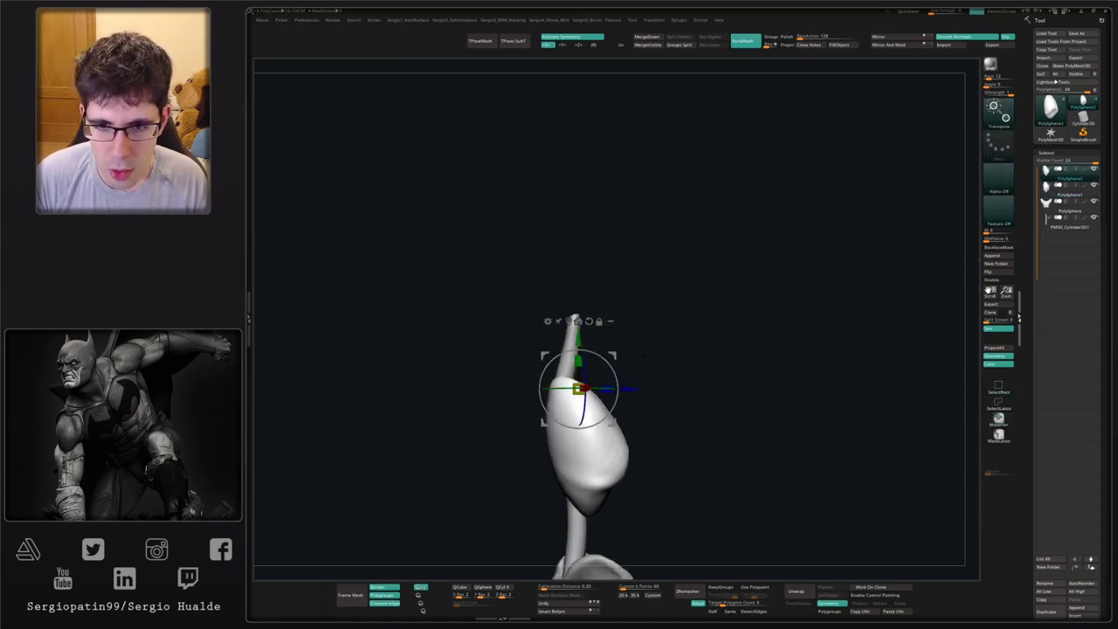
pyautogui.keyDown('alt'); pyautogui.moveTo(642, 360); pyautogui.dragTo(632, 262, button='right'); pyautogui.keyUp('alt')
pyautogui.press('q')
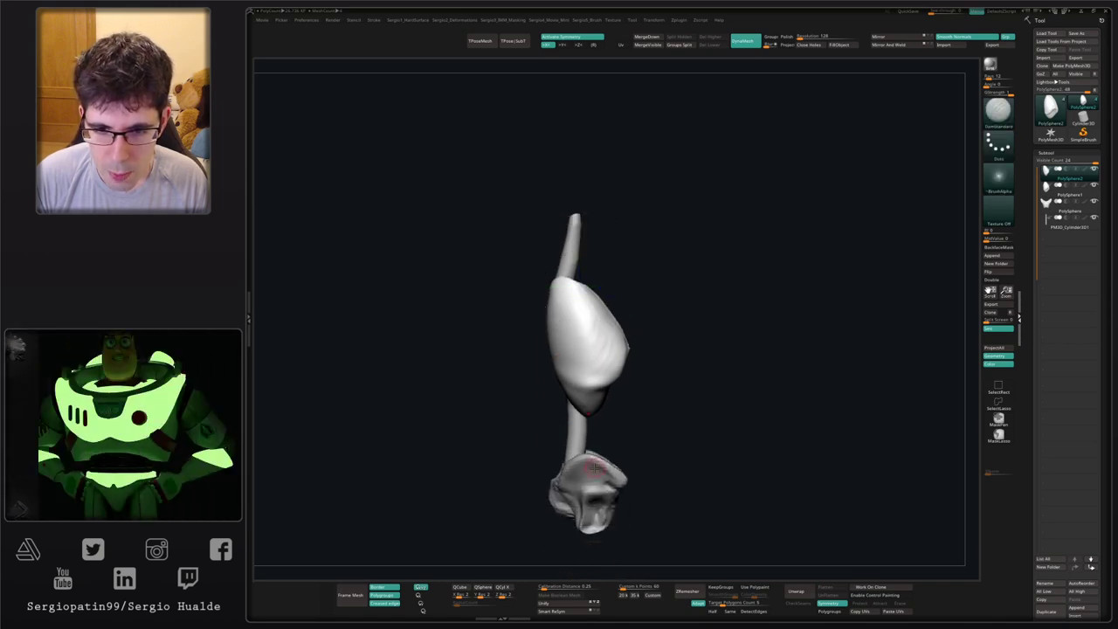
# - Isolate the pelvis, rewind its undo history to the starting sphere and record the history as a movie
pyautogui.moveTo(593, 468); pyautogui.dragTo(651, 328)
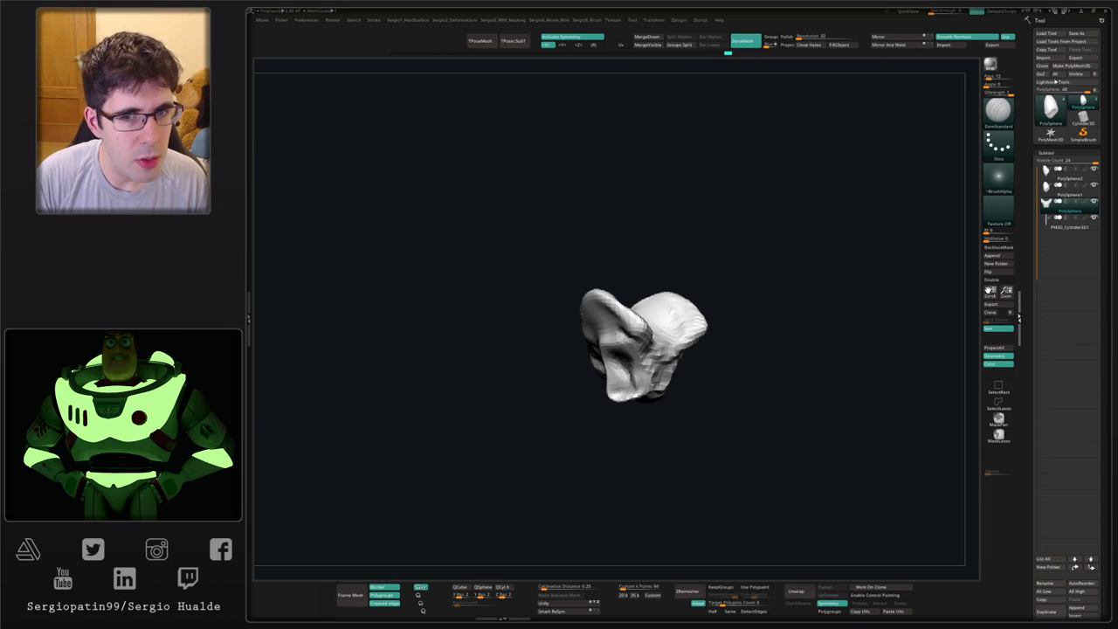
pyautogui.press('ctrl')
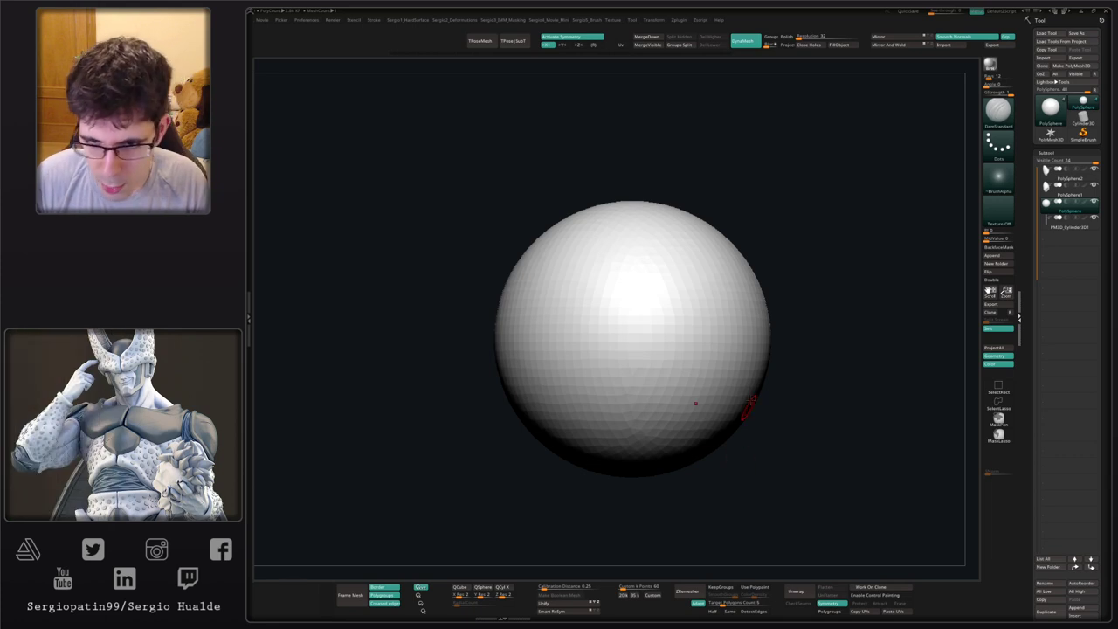
pyautogui.press('m')
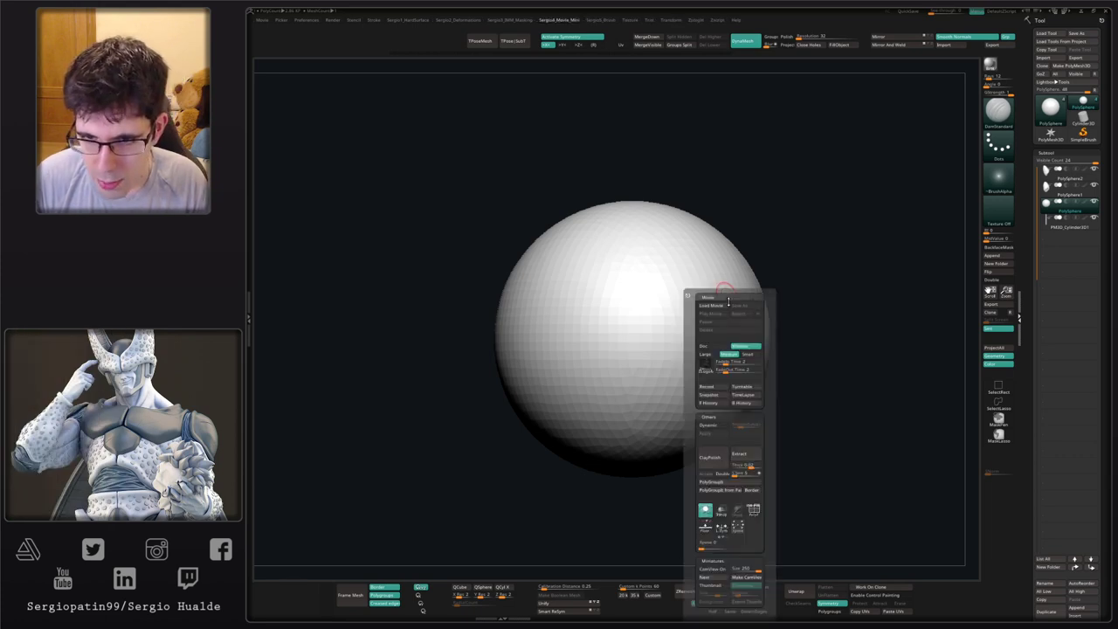
pyautogui.click(713, 347)
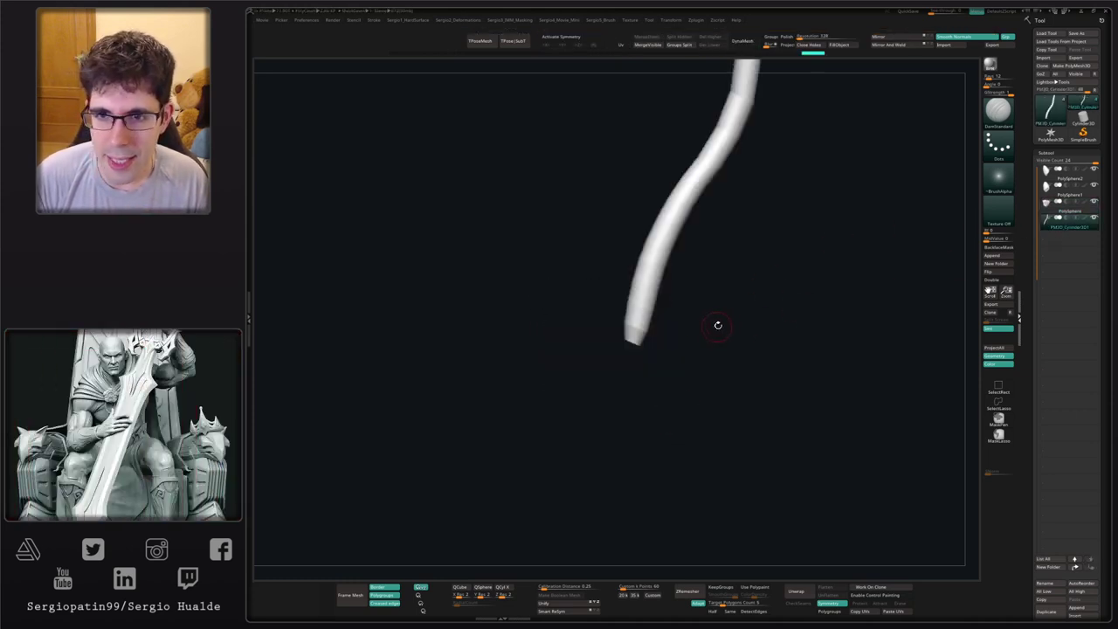
# - Rewind the isolated spine's undo history to the original cylinder and record its history into the movie
pyautogui.moveTo(717, 325)
pyautogui.mouseDown()
pyautogui.moveTo(666, 382)
pyautogui.moveTo(661, 292)
pyautogui.moveTo(725, 326)
pyautogui.mouseUp()
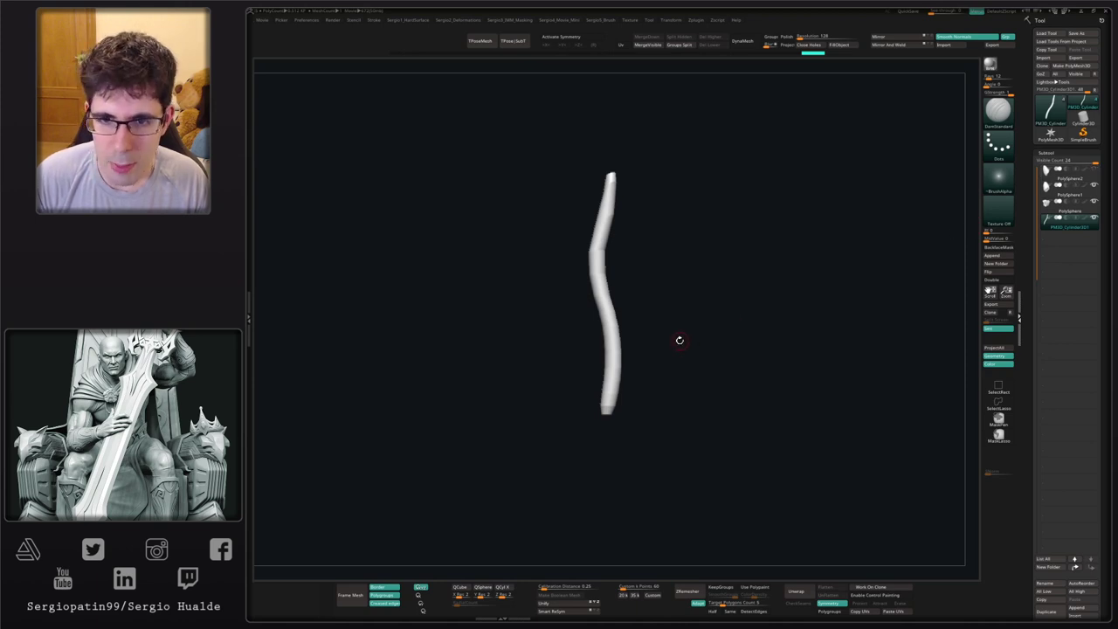
pyautogui.hotkey('ctrl', 'z')
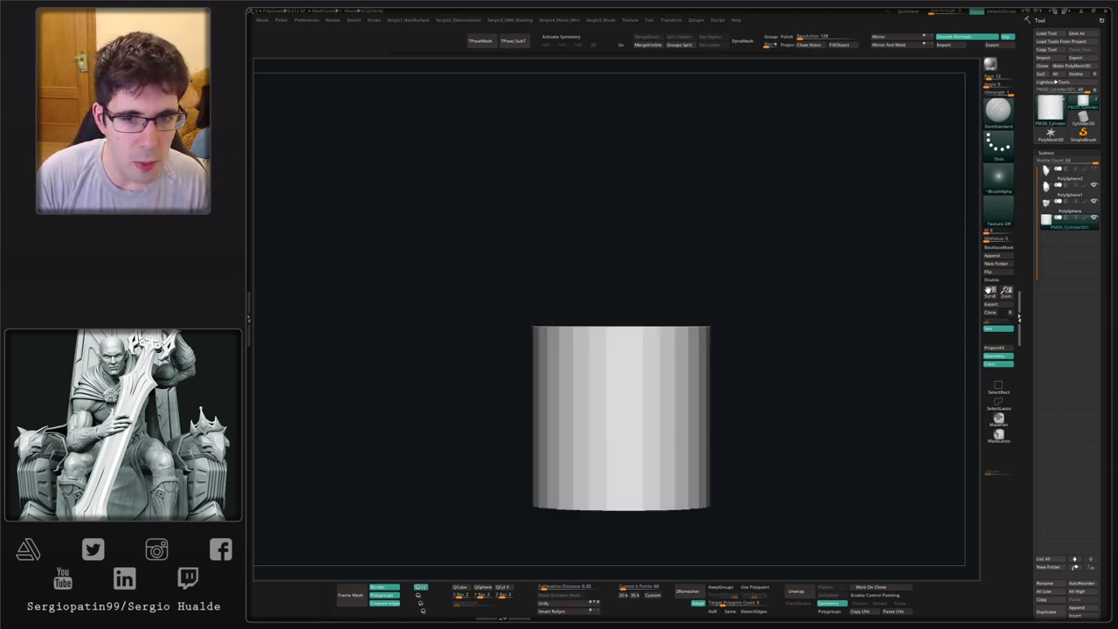
pyautogui.press('3')
pyautogui.press('4')
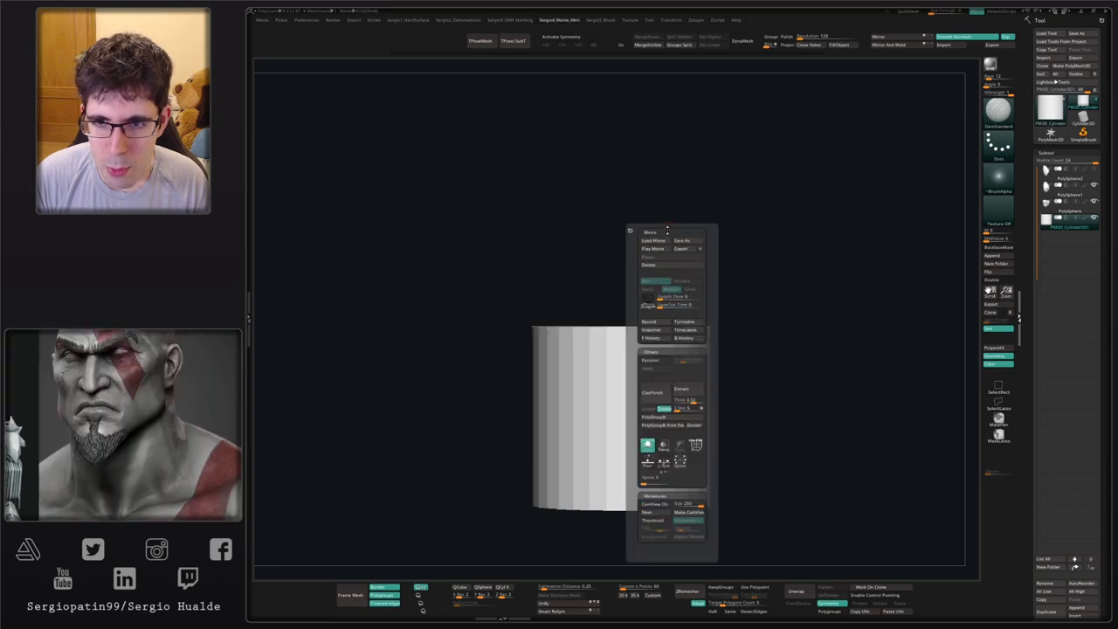
pyautogui.click(653, 330)
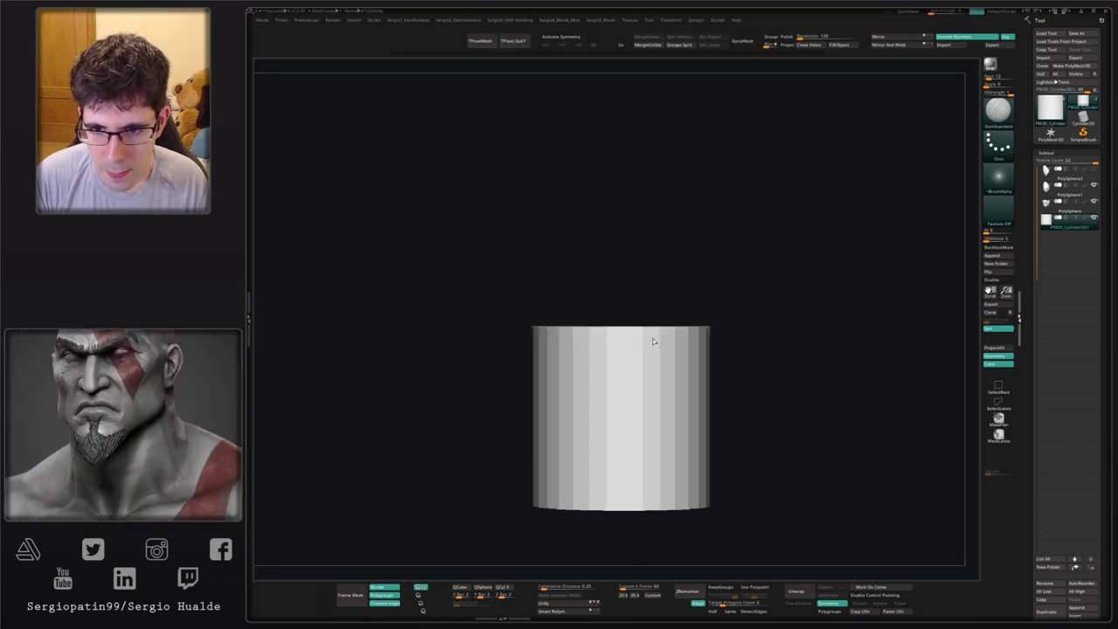
# - Select the original rib cage, rewind its undo history to the pelvis duplicate and record its history
pyautogui.click(1057, 199)
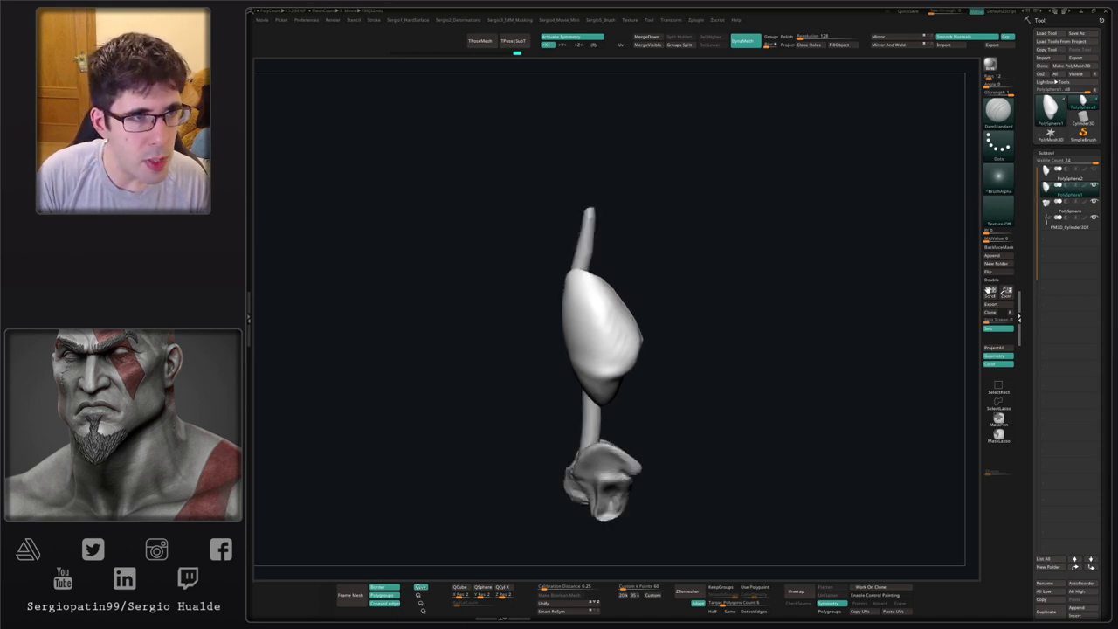
pyautogui.hotkey('ctrl', 'z')
pyautogui.press('4')
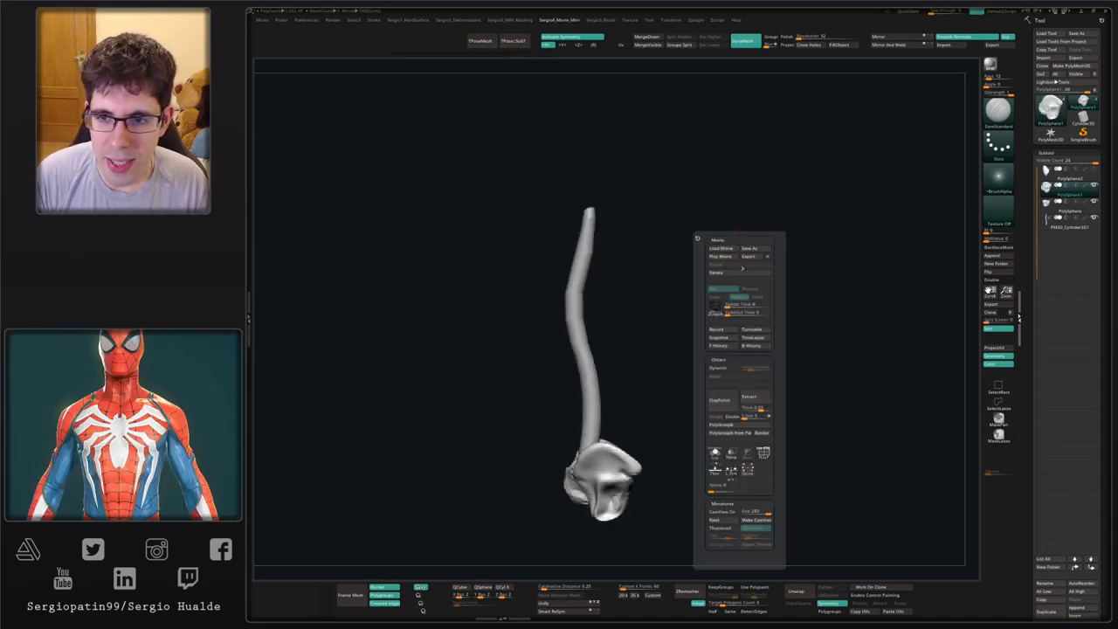
pyautogui.click(725, 348)
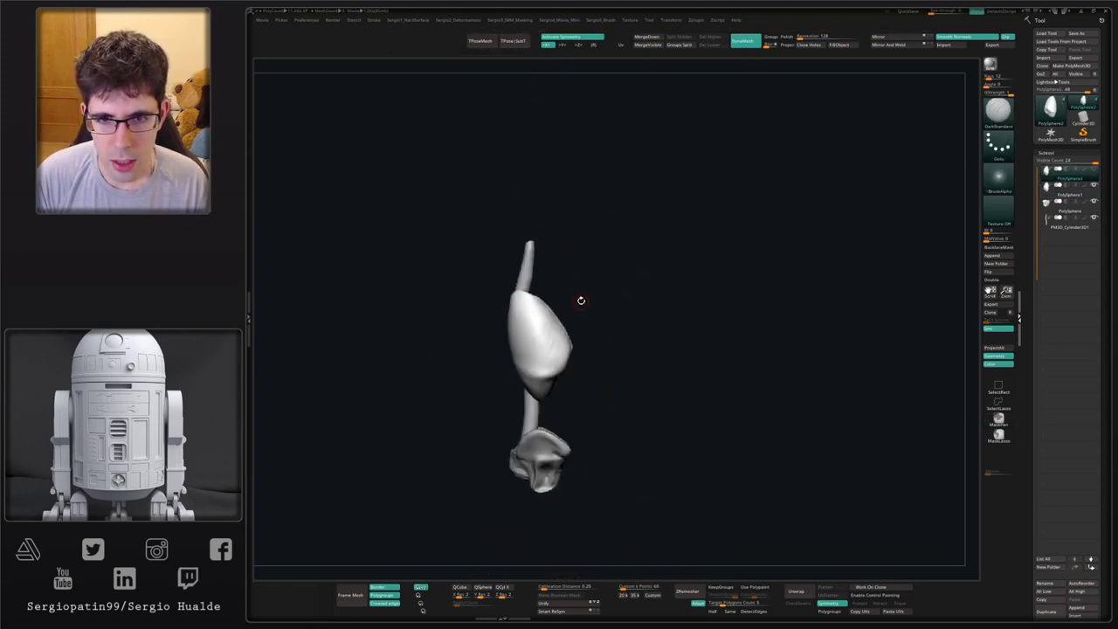
# - Start a time-lapse movie recording with the rib cage copy as the active subtool
pyautogui.press('3')
pyautogui.press('4')
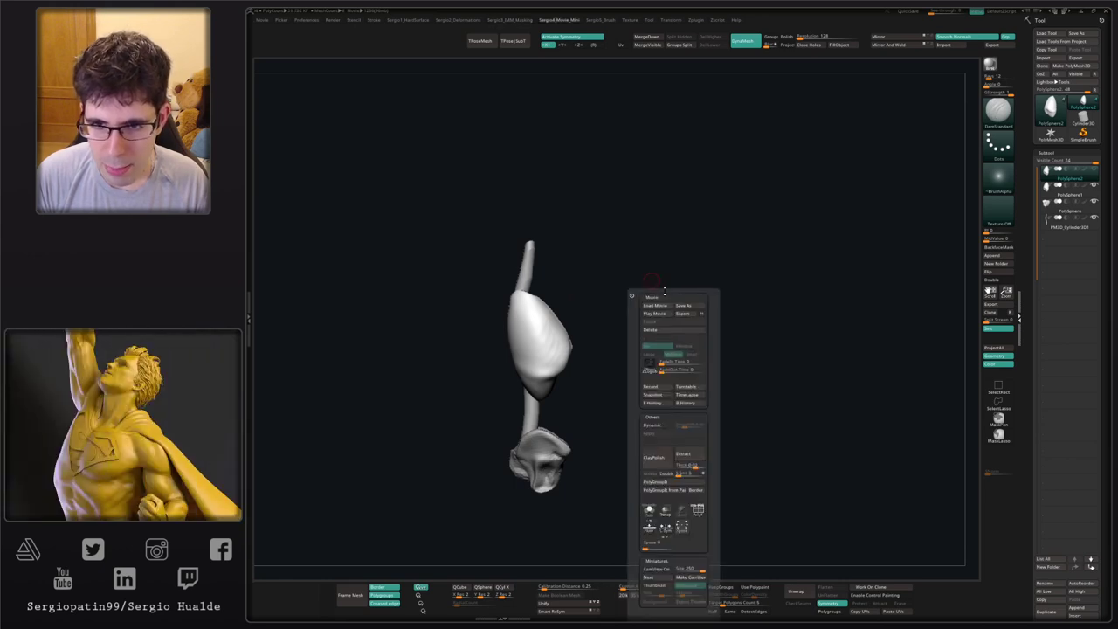
pyautogui.click(770, 360)
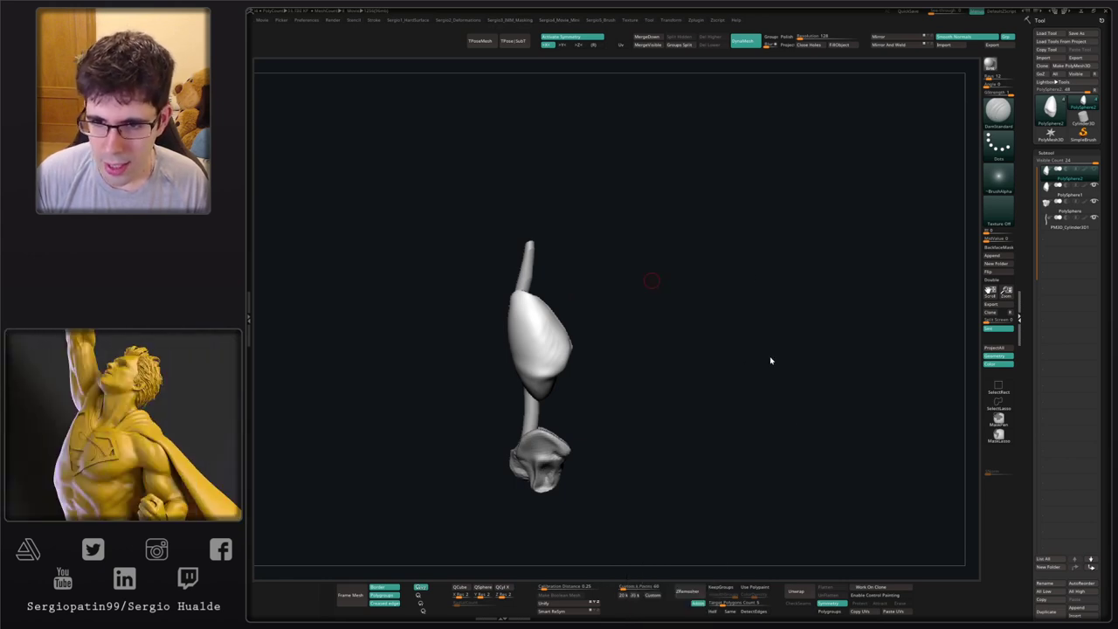
pyautogui.press('4')
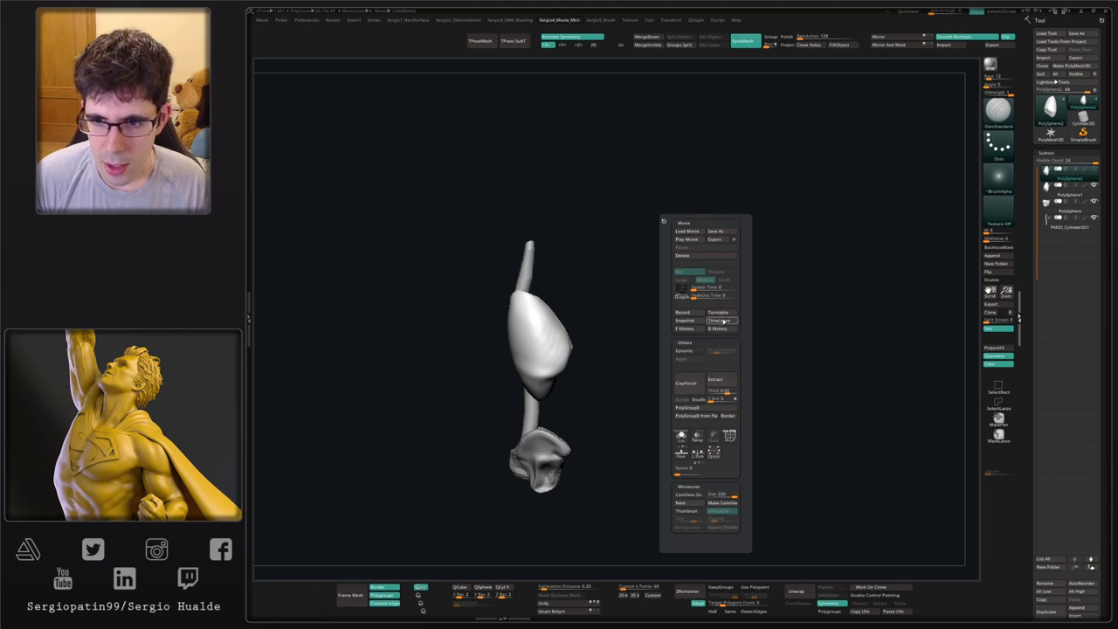
pyautogui.keyDown('alt'); pyautogui.moveTo(585, 297); pyautogui.dragTo(599, 343); pyautogui.keyUp('alt')
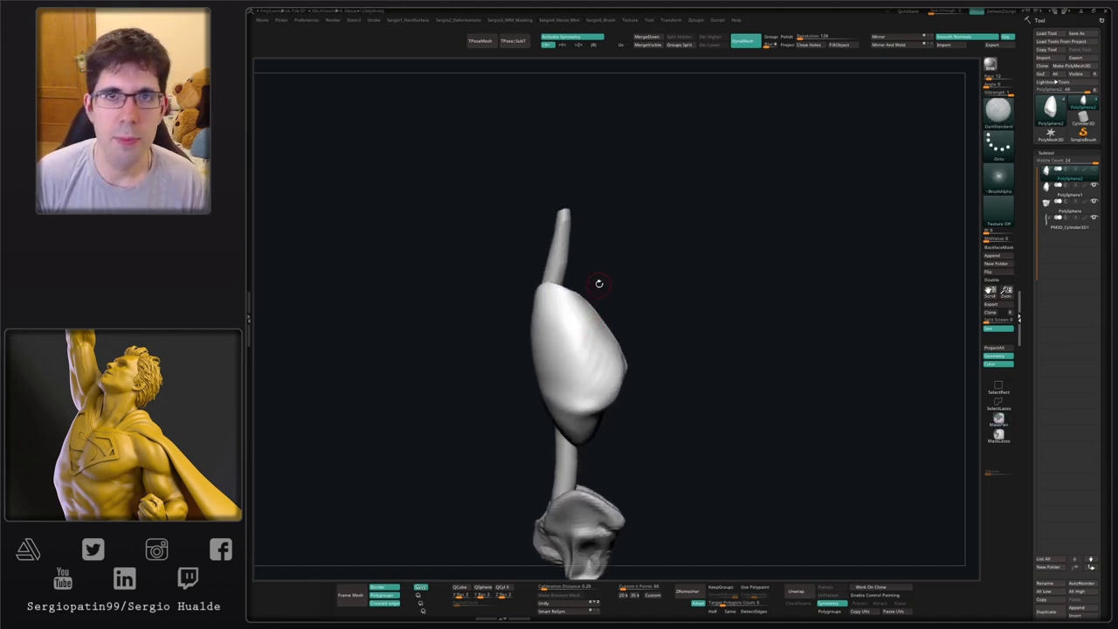
pyautogui.moveTo(592, 304)
pyautogui.mouseDown(button='right')
pyautogui.moveTo(597, 339)
pyautogui.moveTo(611, 316)
pyautogui.moveTo(576, 319)
pyautogui.mouseUp(button='right')
pyautogui.hotkey('ctrl', 'shift')
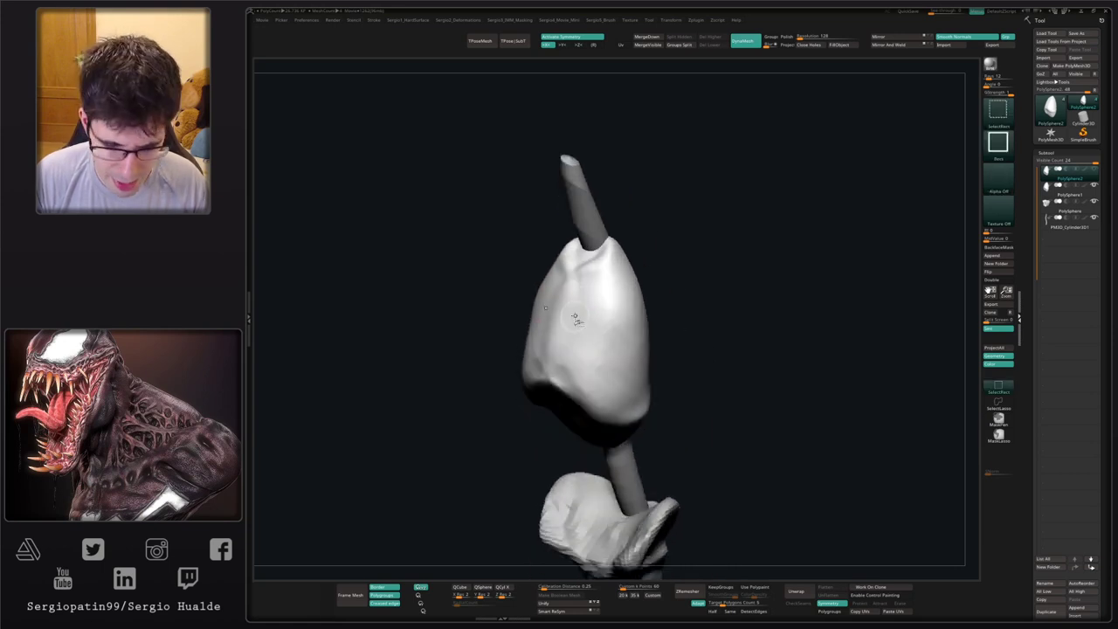
pyautogui.press('s')
pyautogui.moveTo(584, 332); pyautogui.dragTo(602, 333)
pyautogui.moveTo(604, 262); pyautogui.dragTo(596, 376)
pyautogui.hotkey('ctrl', 'z')
# - Move the rib cage copy to the top end of the spine, scale it down to head size and tilt it
pyautogui.moveTo(723, 304); pyautogui.dragTo(801, 287, button='right')
pyautogui.keyDown('ctrl'); pyautogui.moveTo(723, 336); pyautogui.dragTo(712, 284, button='right'); pyautogui.keyUp('ctrl')
pyautogui.press('w')
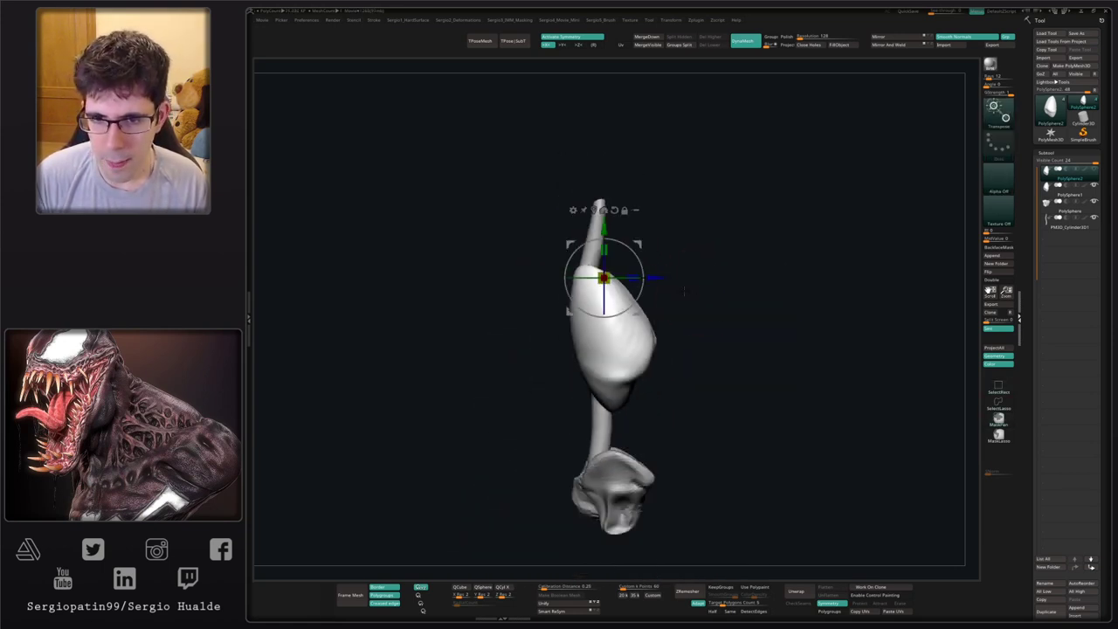
pyautogui.moveTo(604, 278)
pyautogui.mouseDown()
pyautogui.moveTo(613, 161)
pyautogui.moveTo(638, 192)
pyautogui.mouseUp()
pyautogui.press('q')
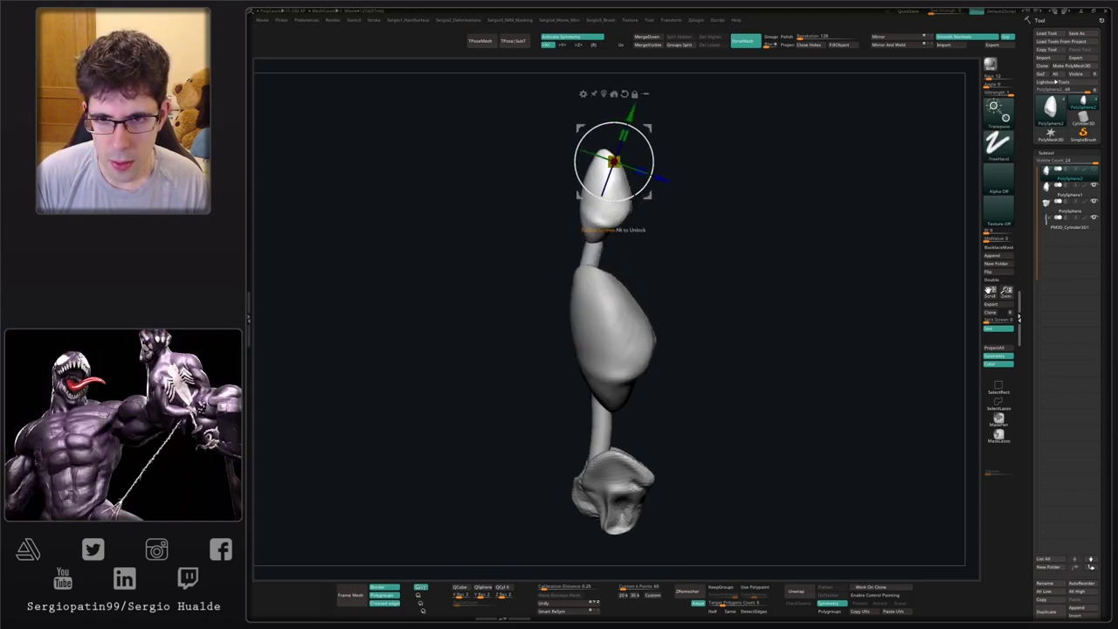
# - Reshape and smooth the copy into an egg-shaped head using the Move, DamStandard and Clay brushes
pyautogui.keyDown('ctrl'); pyautogui.moveTo(627, 228); pyautogui.dragTo(569, 272, button='right'); pyautogui.keyUp('ctrl')
pyautogui.moveTo(569, 272)
pyautogui.keyDown('ctrl'); pyautogui.mouseDown(button='right')
pyautogui.moveTo(576, 293)
pyautogui.moveTo(645, 291)
pyautogui.moveTo(662, 234)
pyautogui.moveTo(746, 239)
pyautogui.moveTo(706, 252)
pyautogui.moveTo(691, 300)
pyautogui.moveTo(704, 280)
pyautogui.moveTo(664, 278)
pyautogui.moveTo(608, 207)
pyautogui.mouseUp(button='right'); pyautogui.keyUp('ctrl')
pyautogui.press('b')
pyautogui.press('m')
pyautogui.press('v')
pyautogui.press('b')
pyautogui.press('d')
pyautogui.press('s')
pyautogui.press('b')
pyautogui.press('c')
pyautogui.press('l')
pyautogui.moveTo(620, 259)
pyautogui.mouseDown(button='right')
pyautogui.moveTo(611, 306)
pyautogui.moveTo(640, 300)
pyautogui.mouseUp(button='right')
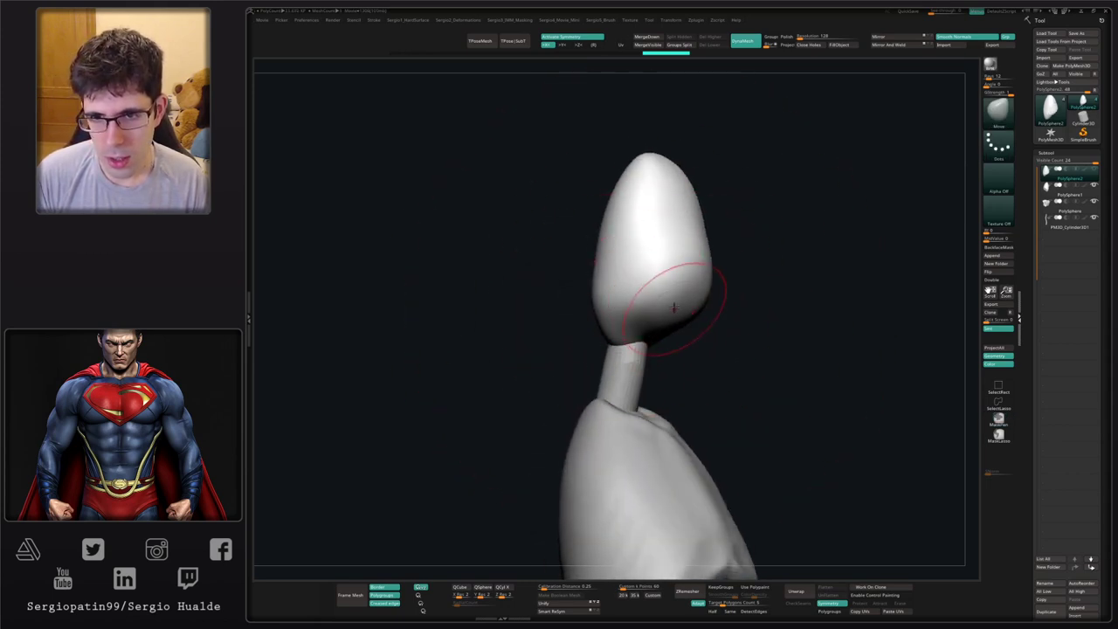
# - Carve a crease across the head's lower side with DamStandard and pull the lower face forward with the Move brush
pyautogui.moveTo(708, 283)
pyautogui.mouseDown(button='right')
pyautogui.moveTo(679, 274)
pyautogui.moveTo(628, 297)
pyautogui.moveTo(685, 300)
pyautogui.moveTo(691, 332)
pyautogui.moveTo(649, 300)
pyautogui.mouseUp(button='right')
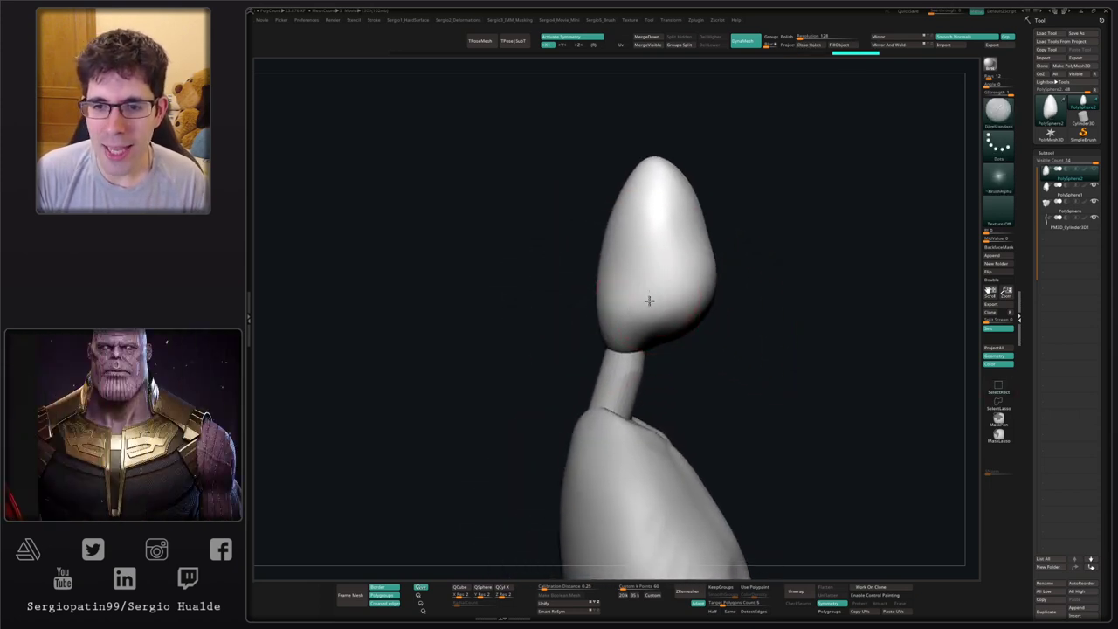
pyautogui.moveTo(649, 300); pyautogui.dragTo(647, 323)
pyautogui.moveTo(693, 332)
pyautogui.mouseDown(button='right')
pyautogui.moveTo(748, 252)
pyautogui.moveTo(679, 321)
pyautogui.moveTo(676, 292)
pyautogui.moveTo(690, 310)
pyautogui.moveTo(704, 303)
pyautogui.moveTo(687, 246)
pyautogui.moveTo(648, 282)
pyautogui.moveTo(690, 286)
pyautogui.mouseUp(button='right')
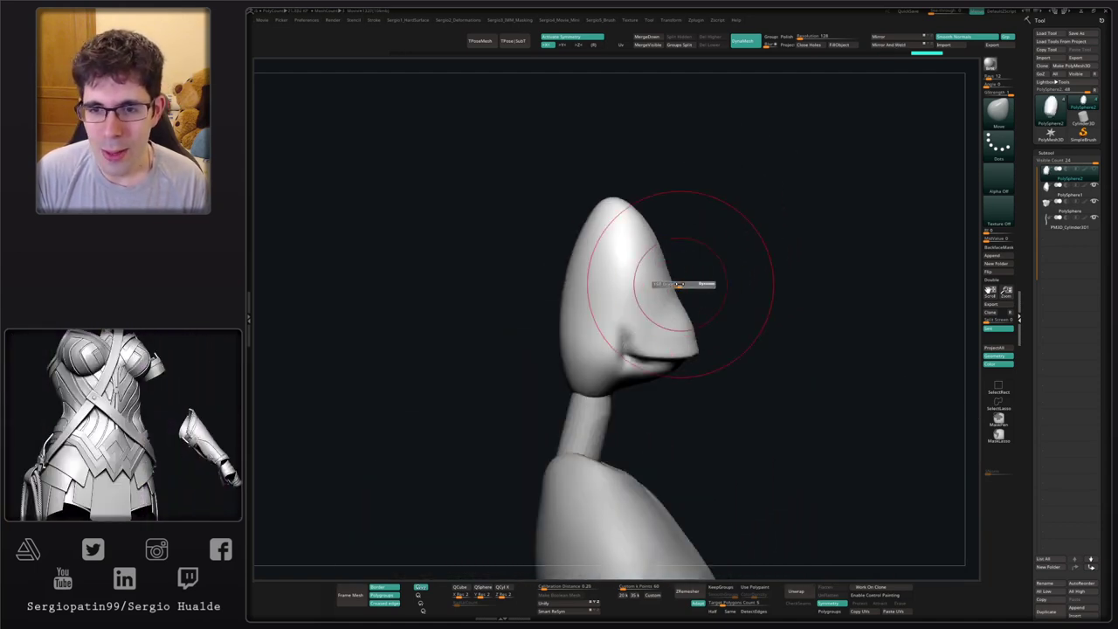
pyautogui.press('s')
pyautogui.moveTo(586, 291); pyautogui.dragTo(571, 266)
# - Try sculpting an eye socket on the side of the head with the DamStandard and ClayBuildup brushes
pyautogui.press('b')
pyautogui.press('d')
pyautogui.press('s')
pyautogui.press('s')
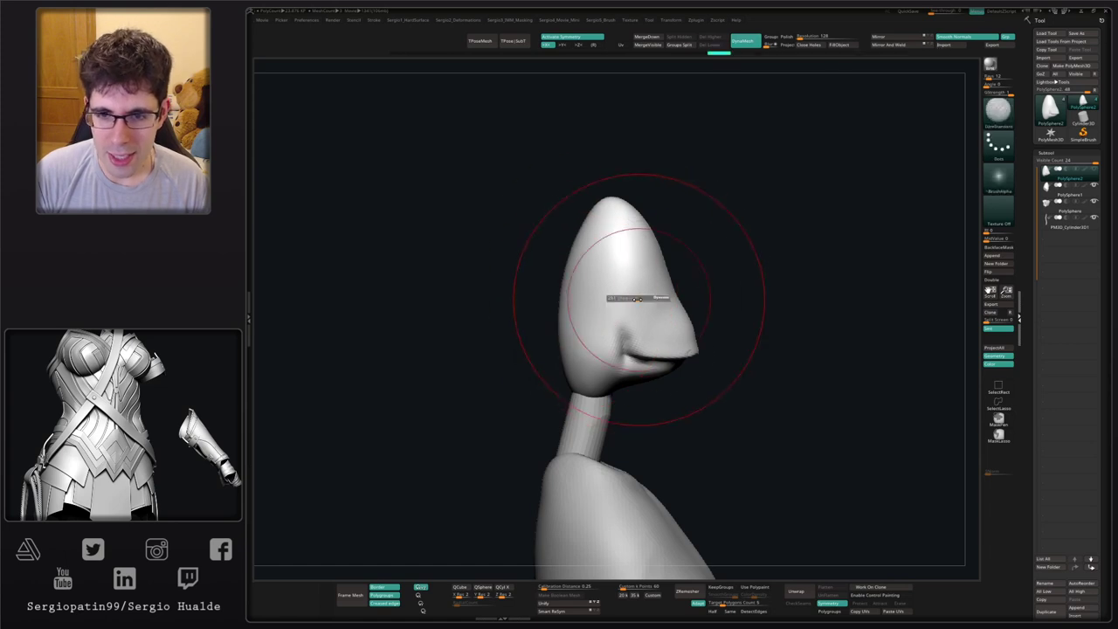
pyautogui.press('b')
pyautogui.press('c')
pyautogui.press('b')
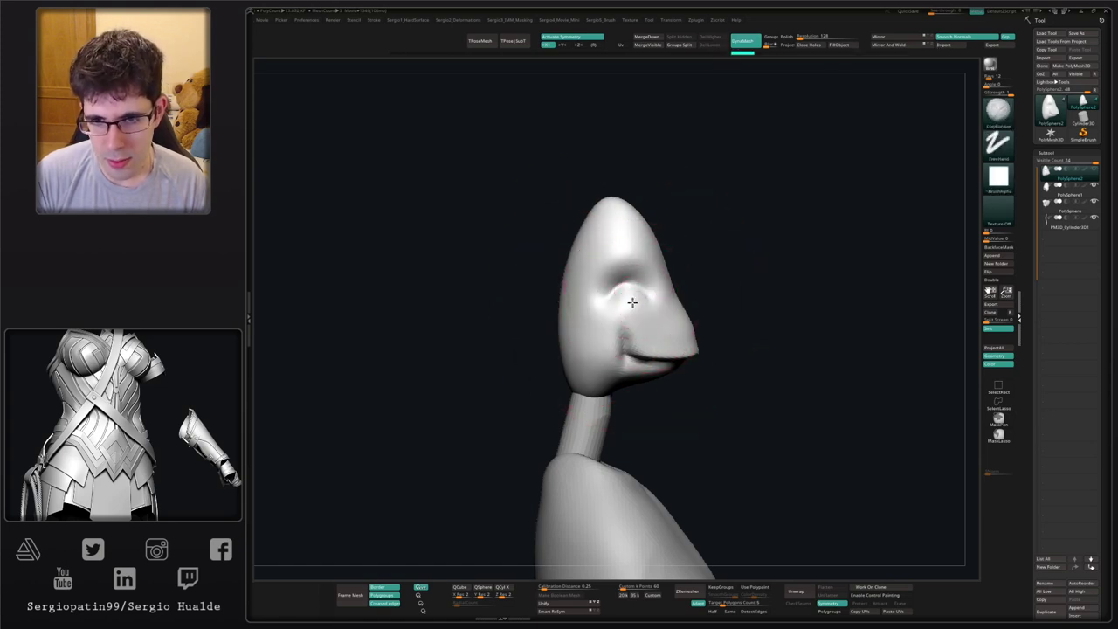
pyautogui.moveTo(635, 302)
pyautogui.mouseDown(button='right')
pyautogui.moveTo(585, 310)
pyautogui.moveTo(666, 347)
pyautogui.mouseUp(button='right')
pyautogui.keyDown('shift'); pyautogui.moveTo(646, 302); pyautogui.dragTo(671, 336); pyautogui.keyUp('shift')
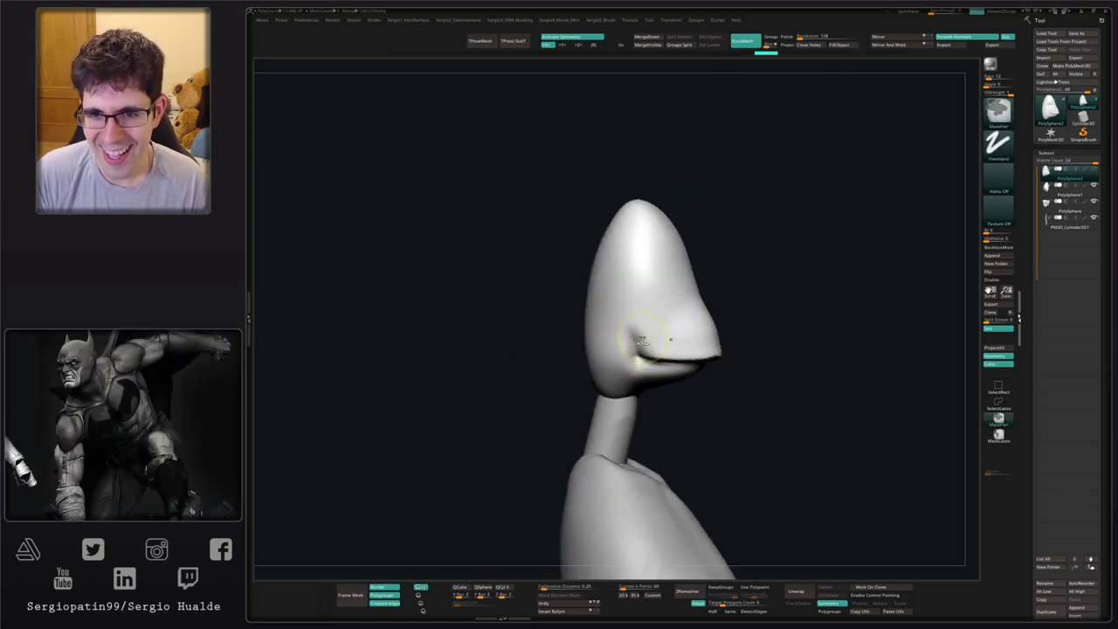
# - Push the pointed crown of the head down into a lower, rounder skull with the Move brush
pyautogui.moveTo(670, 336); pyautogui.dragTo(662, 329, button='right')
pyautogui.press('b')
pyautogui.press('m')
pyautogui.press('v')
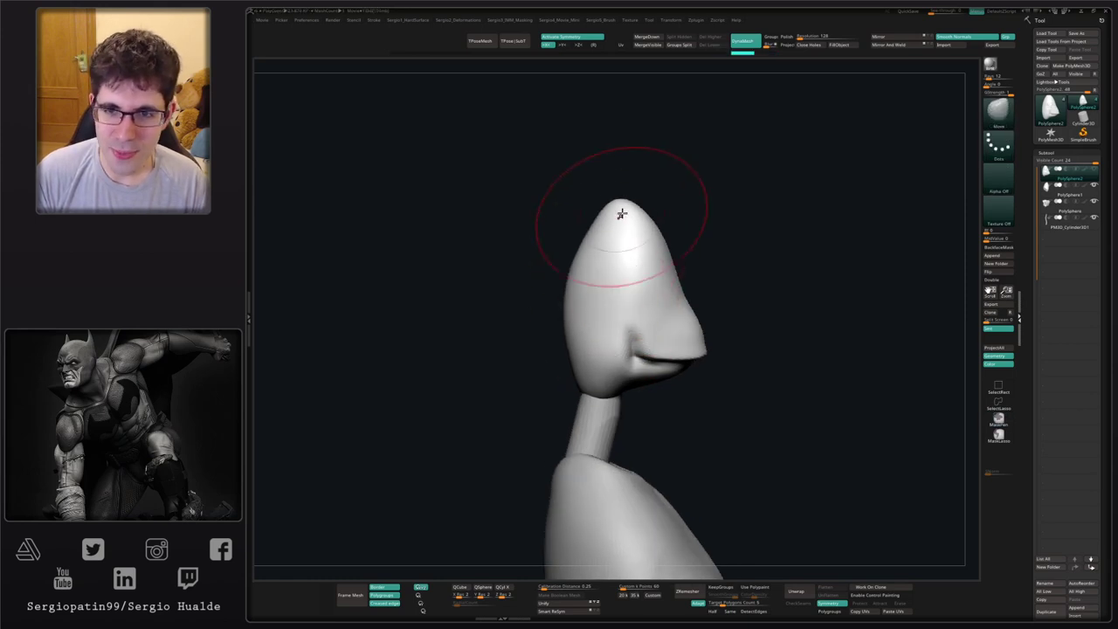
pyautogui.moveTo(626, 217); pyautogui.dragTo(603, 272)
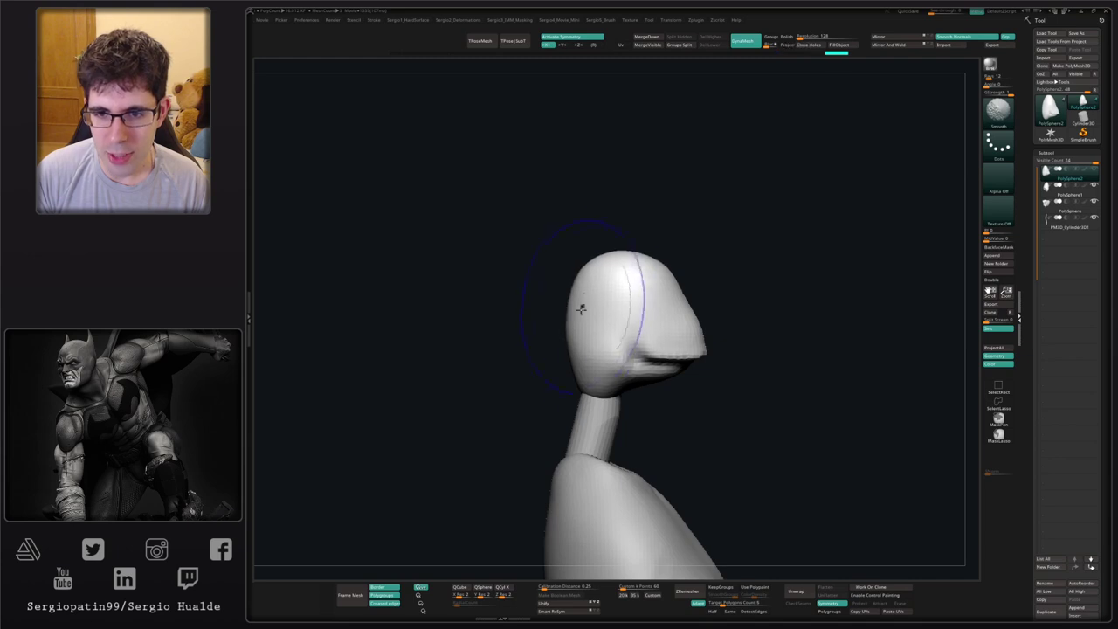
# - Adjust the underside of the face with the Move brush and hollow the area below its crease with Clay
pyautogui.moveTo(653, 340); pyautogui.dragTo(681, 344, button='right')
pyautogui.moveTo(678, 347); pyautogui.dragTo(687, 342)
pyautogui.moveTo(679, 325)
pyautogui.mouseDown(button='right')
pyautogui.moveTo(658, 291)
pyautogui.moveTo(669, 302)
pyautogui.mouseUp(button='right')
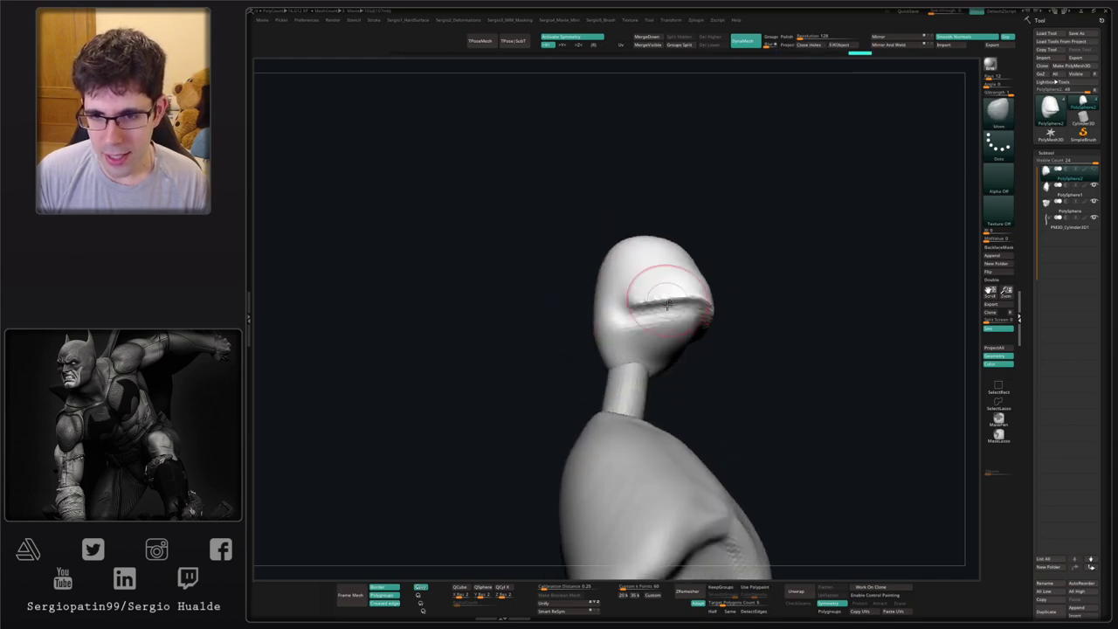
pyautogui.press('b')
pyautogui.press('c')
pyautogui.press('l')
pyautogui.moveTo(669, 306)
pyautogui.mouseDown()
pyautogui.moveTo(673, 331)
pyautogui.moveTo(643, 334)
pyautogui.moveTo(669, 340)
pyautogui.mouseUp()
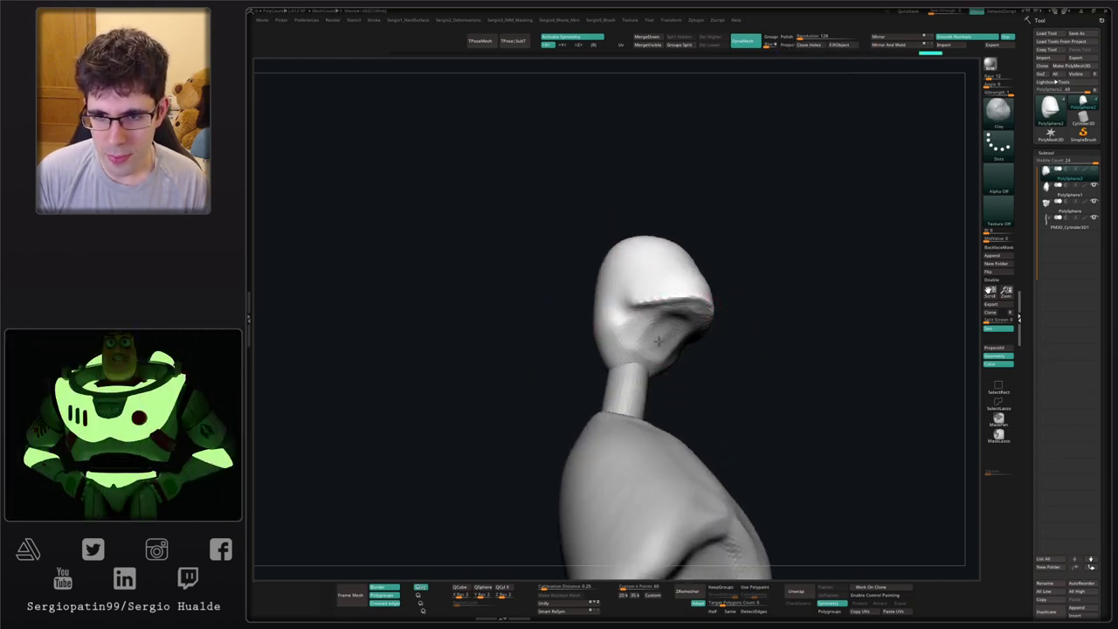
# - Carve a groove around the lower back of the head with DamStandard to separate the skull from the neck area
pyautogui.moveTo(657, 340)
pyautogui.mouseDown(button='right')
pyautogui.moveTo(699, 363)
pyautogui.moveTo(688, 357)
pyautogui.moveTo(721, 357)
pyautogui.mouseUp(button='right')
pyautogui.press('b')
pyautogui.press('d')
pyautogui.press('s')
pyautogui.press('b')
pyautogui.press('m')
pyautogui.press('v')
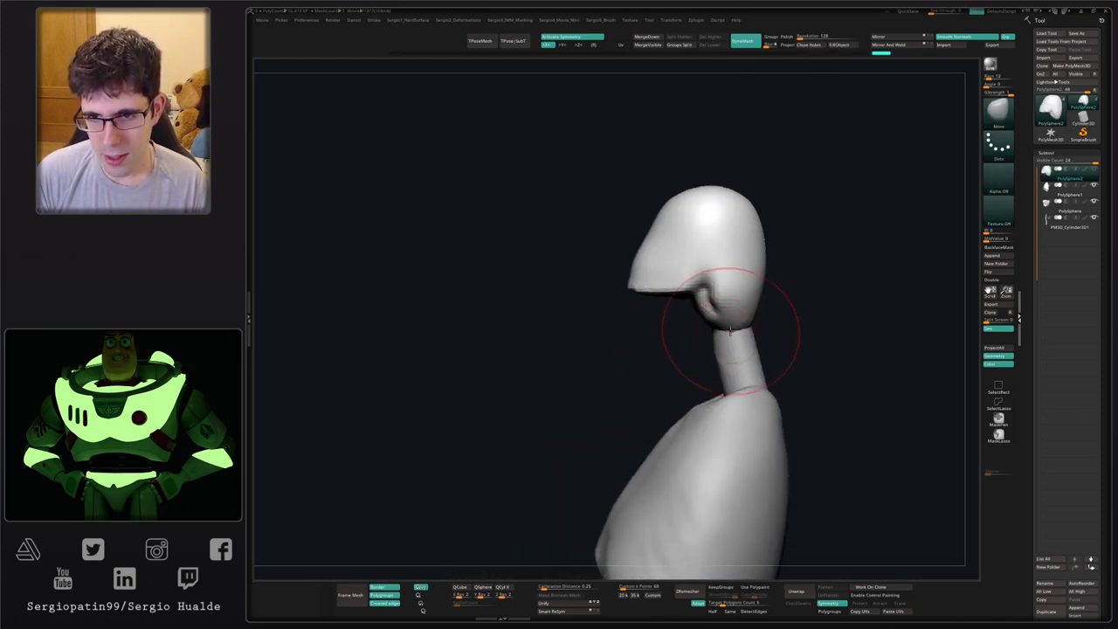
pyautogui.press('b')
pyautogui.press('d')
pyautogui.press('s')
pyautogui.moveTo(708, 275); pyautogui.dragTo(772, 297)
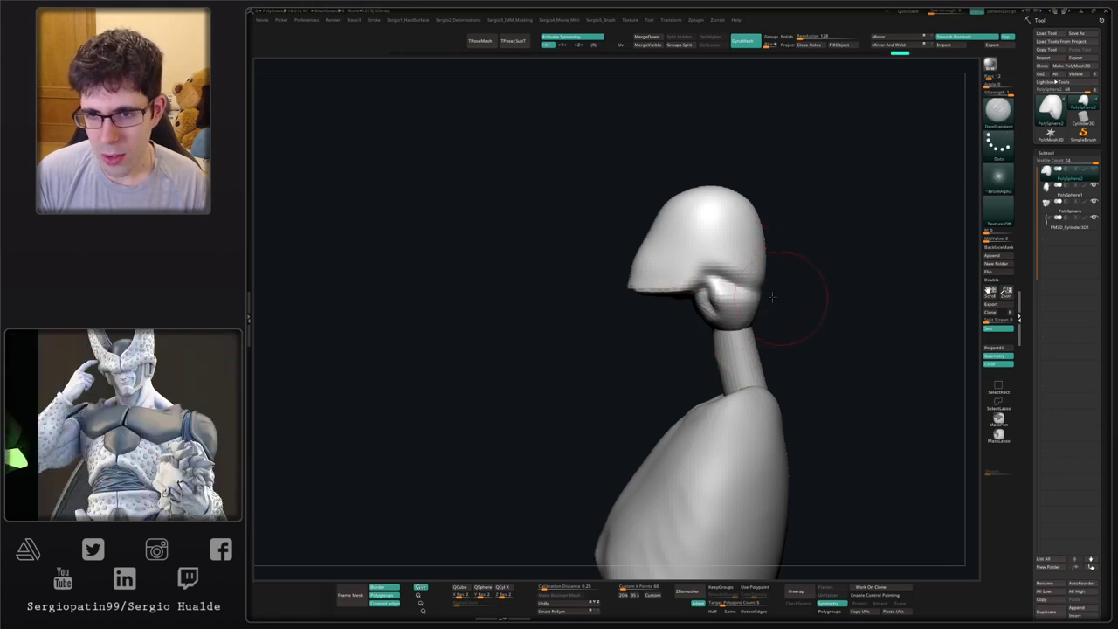
pyautogui.moveTo(772, 297); pyautogui.dragTo(707, 295, button='right')
pyautogui.moveTo(733, 284); pyautogui.dragTo(789, 288)
pyautogui.moveTo(786, 297); pyautogui.dragTo(839, 301, button='right')
# - Carve away the lump beneath the skull with the Clay brush, leaving an arched hollow where the neck enters
pyautogui.press('b')
pyautogui.press('c')
pyautogui.press('l')
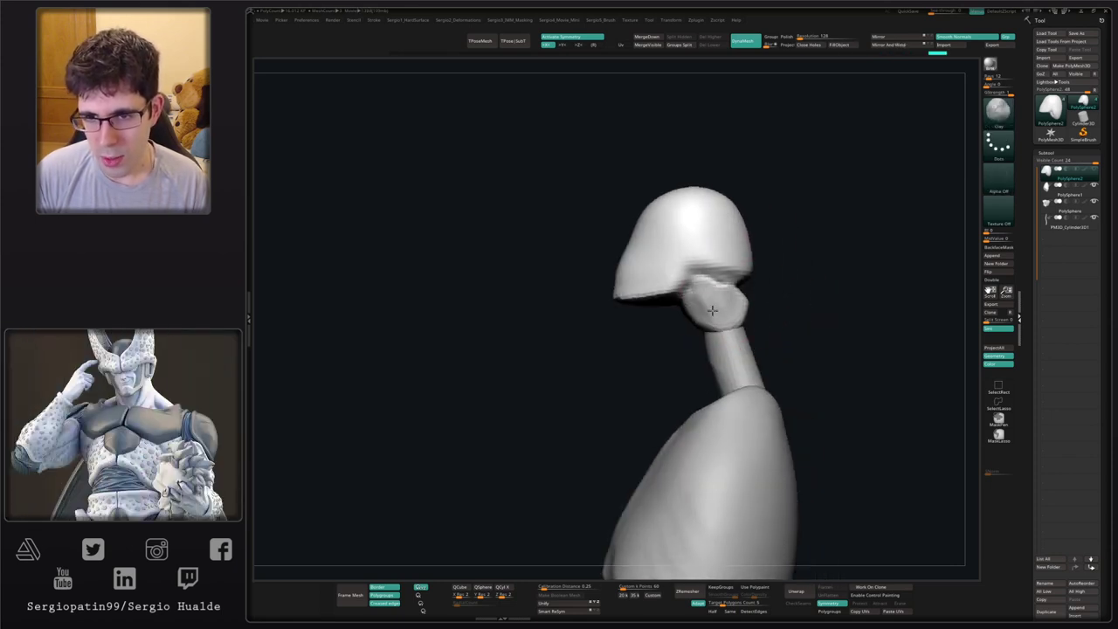
pyautogui.moveTo(738, 322)
pyautogui.mouseDown(button='right')
pyautogui.moveTo(761, 310)
pyautogui.moveTo(736, 318)
pyautogui.moveTo(733, 331)
pyautogui.mouseUp(button='right')
pyautogui.hotkey('shift', 's')
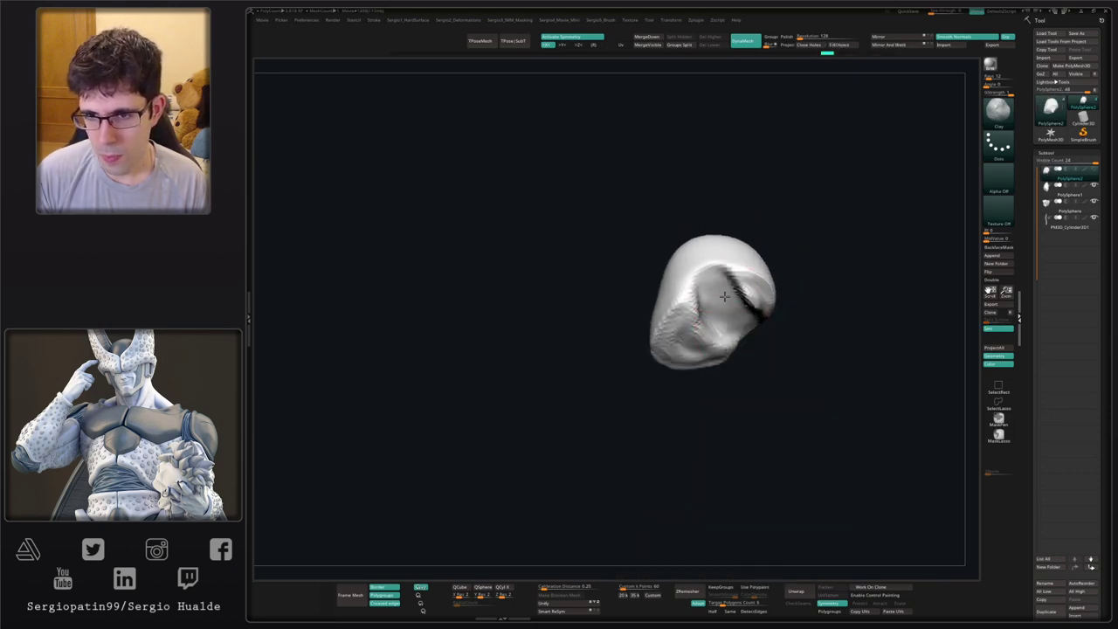
pyautogui.moveTo(724, 296)
pyautogui.keyDown('alt'); pyautogui.mouseDown()
pyautogui.moveTo(747, 299)
pyautogui.moveTo(727, 302)
pyautogui.mouseUp(); pyautogui.keyUp('alt')
pyautogui.moveTo(727, 303)
pyautogui.mouseDown(button='right')
pyautogui.moveTo(710, 340)
pyautogui.moveTo(688, 330)
pyautogui.mouseUp(button='right')
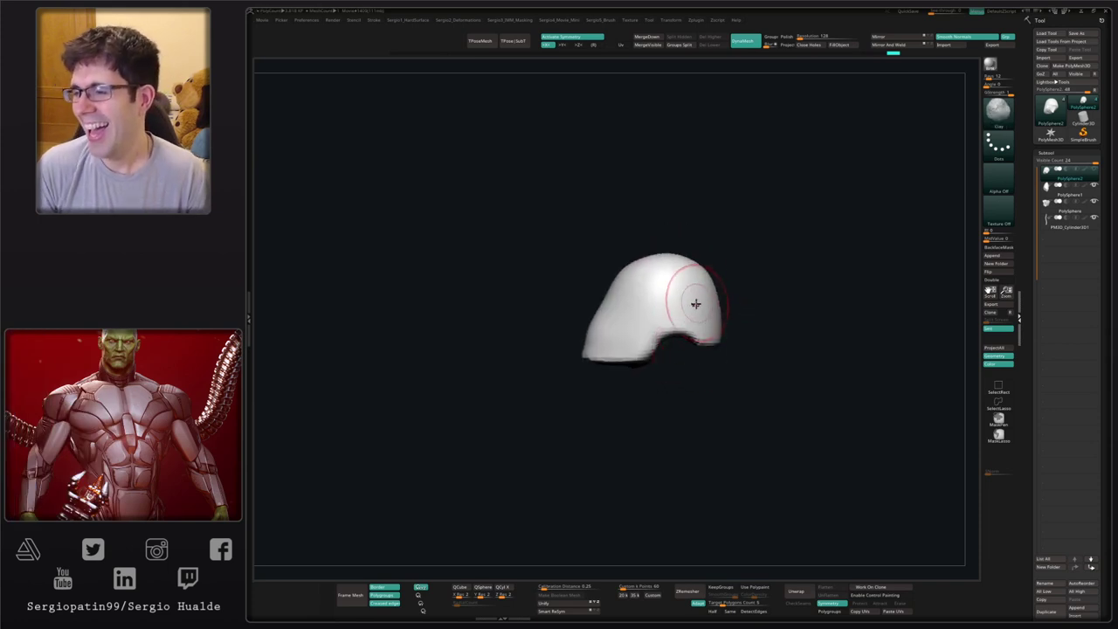
# - Place the transform gizmo at the head's centre, reset its orientation and adjust the head's placement over the neck
pyautogui.press('w')
pyautogui.hotkey('shift', 'alt', 's')
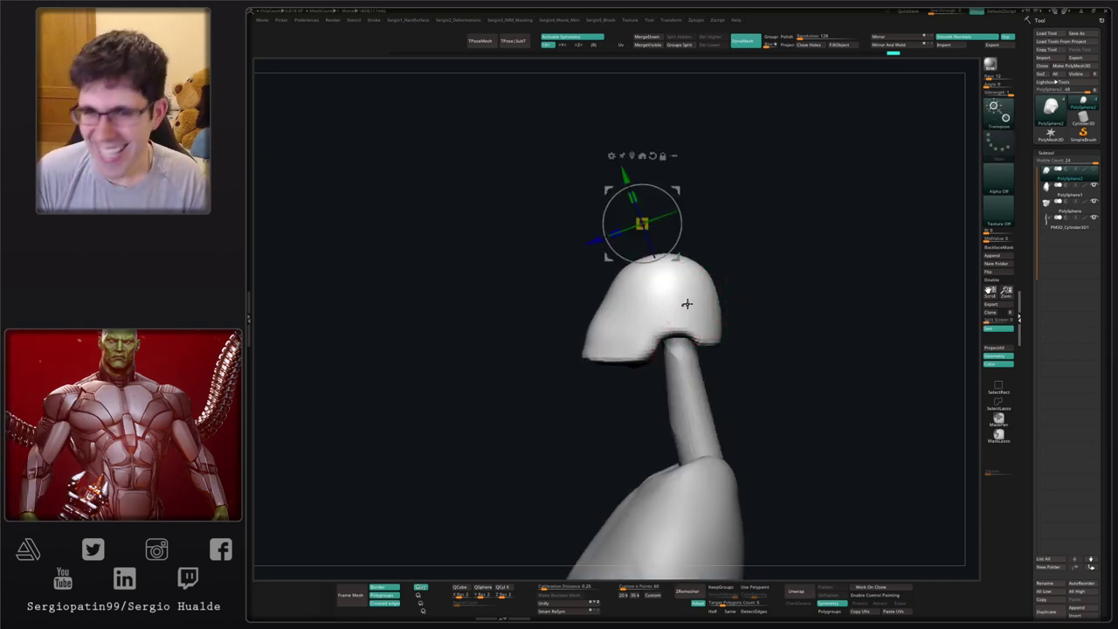
pyautogui.keyDown('alt'); pyautogui.click(672, 302); pyautogui.keyUp('alt')
pyautogui.keyDown('alt'); pyautogui.click(683, 232); pyautogui.keyUp('alt')
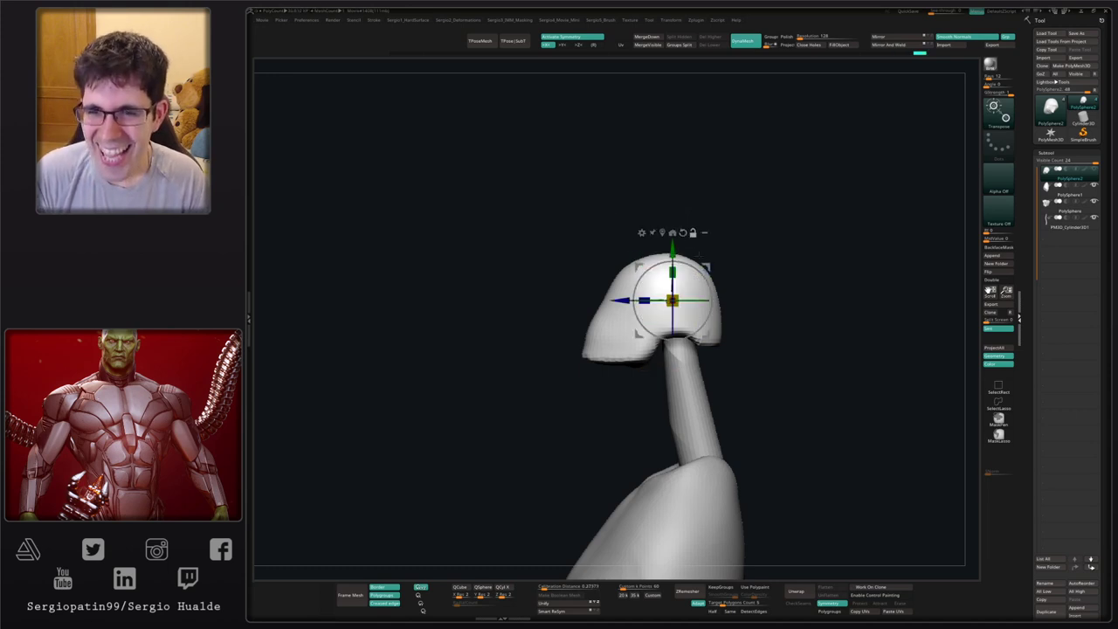
pyautogui.moveTo(711, 293); pyautogui.dragTo(709, 283)
pyautogui.keyDown('alt'); pyautogui.moveTo(709, 283); pyautogui.dragTo(675, 231, button='right'); pyautogui.keyUp('alt')
pyautogui.moveTo(675, 232); pyautogui.dragTo(637, 235)
pyautogui.moveTo(644, 260)
pyautogui.keyDown('alt'); pyautogui.mouseDown(button='right')
pyautogui.moveTo(656, 246)
pyautogui.moveTo(626, 253)
pyautogui.moveTo(661, 288)
pyautogui.moveTo(661, 260)
pyautogui.moveTo(662, 272)
pyautogui.mouseUp(button='right'); pyautogui.keyUp('alt')
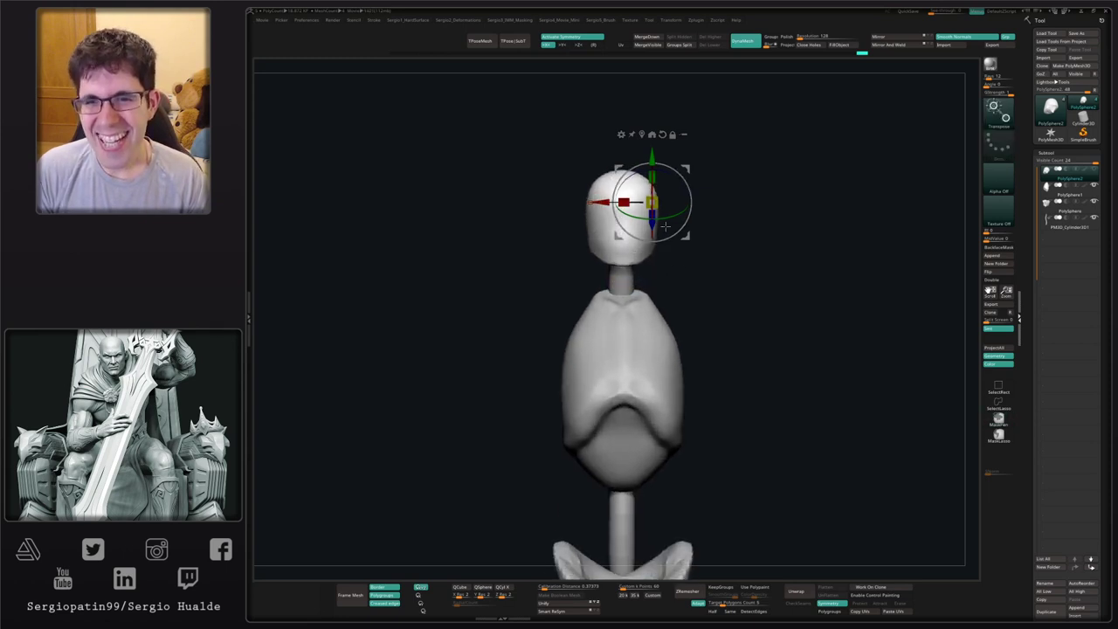
# - Reshape the sides of the head near the jaw from the front with the Move brush
pyautogui.press('q')
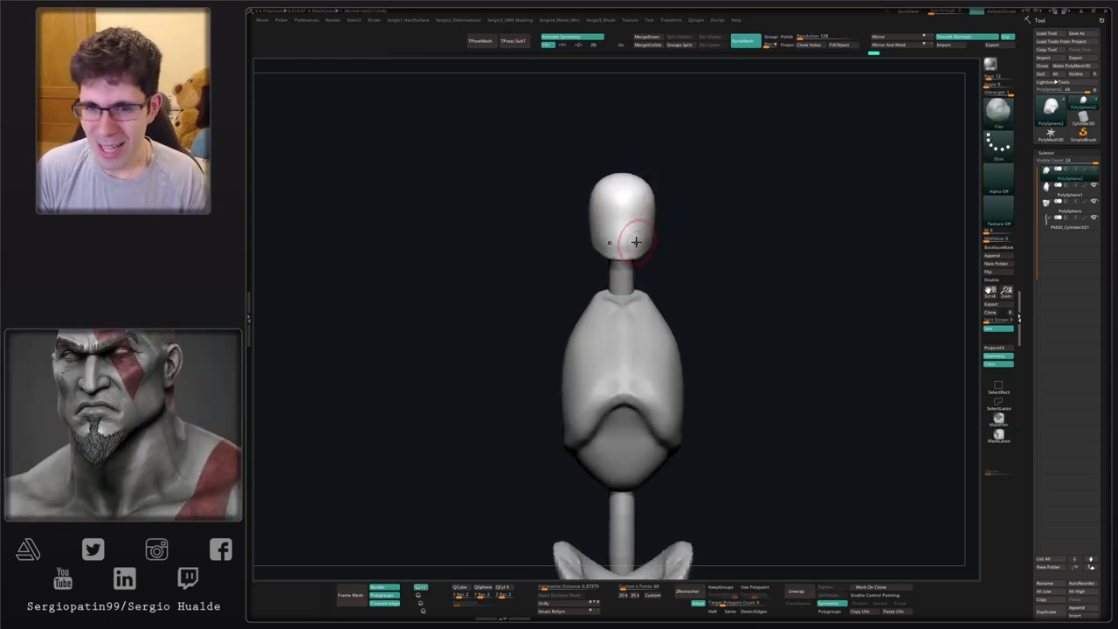
pyautogui.moveTo(633, 238)
pyautogui.keyDown('ctrl'); pyautogui.mouseDown(button='right')
pyautogui.moveTo(653, 262)
pyautogui.moveTo(671, 250)
pyautogui.mouseUp(button='right'); pyautogui.keyUp('ctrl')
pyautogui.press('b')
pyautogui.press('m')
pyautogui.press('v')
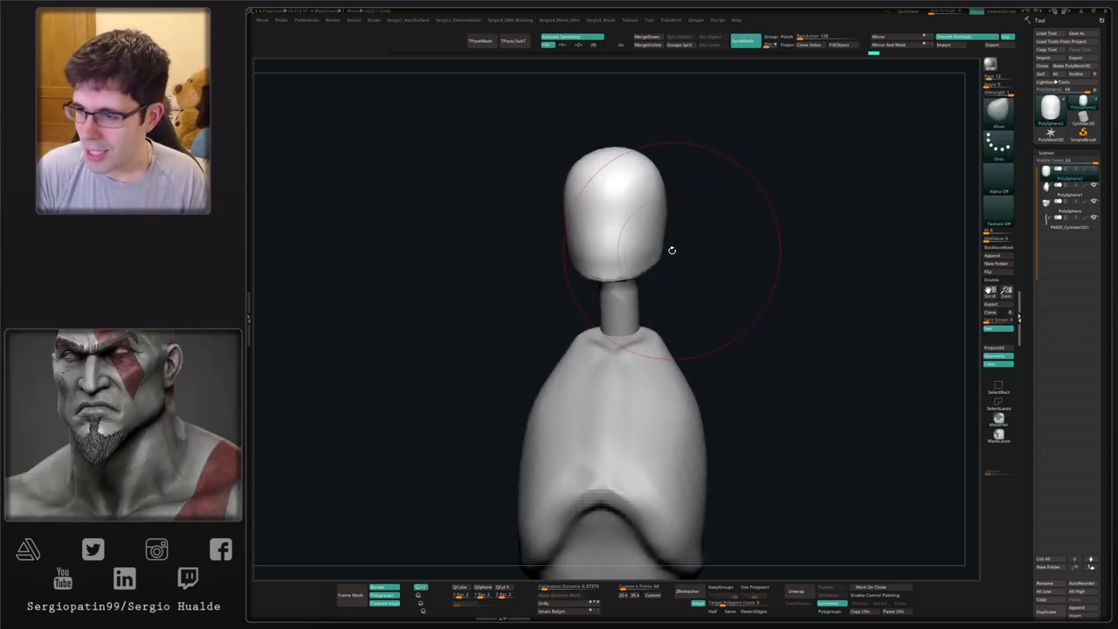
pyautogui.moveTo(658, 220)
pyautogui.mouseDown()
pyautogui.moveTo(666, 250)
pyautogui.moveTo(644, 260)
pyautogui.moveTo(674, 247)
pyautogui.moveTo(661, 250)
pyautogui.mouseUp()
pyautogui.press('s')
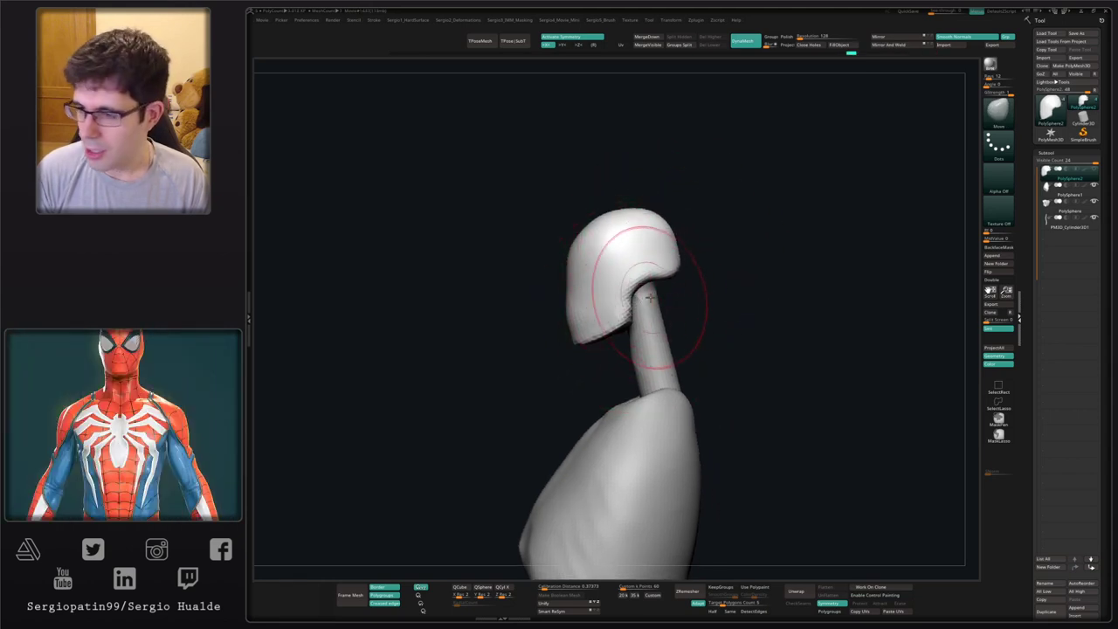
# - Round the underside of the back of the skull with Clay and Move brushes, undoing the last Move stroke on the jaw
pyautogui.keyDown('alt'); pyautogui.moveTo(680, 288); pyautogui.dragTo(668, 249); pyautogui.keyUp('alt')
pyautogui.press('2')
pyautogui.hotkey('alt', 's')
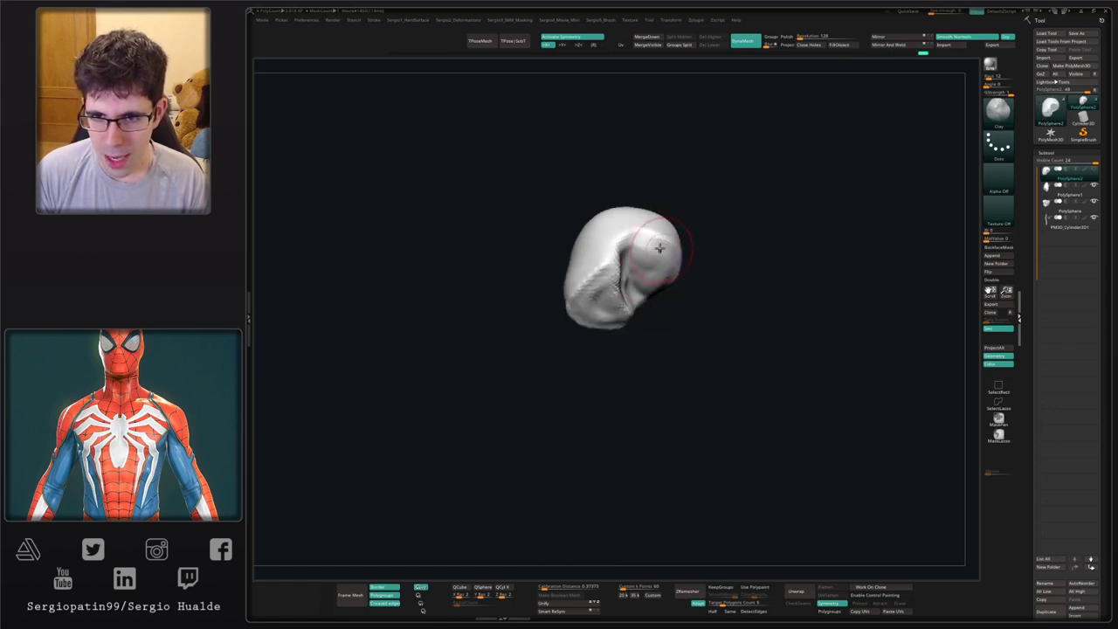
pyautogui.press('1')
pyautogui.moveTo(659, 248); pyautogui.dragTo(672, 264, button='right')
pyautogui.press('s')
pyautogui.moveTo(673, 263); pyautogui.dragTo(669, 266)
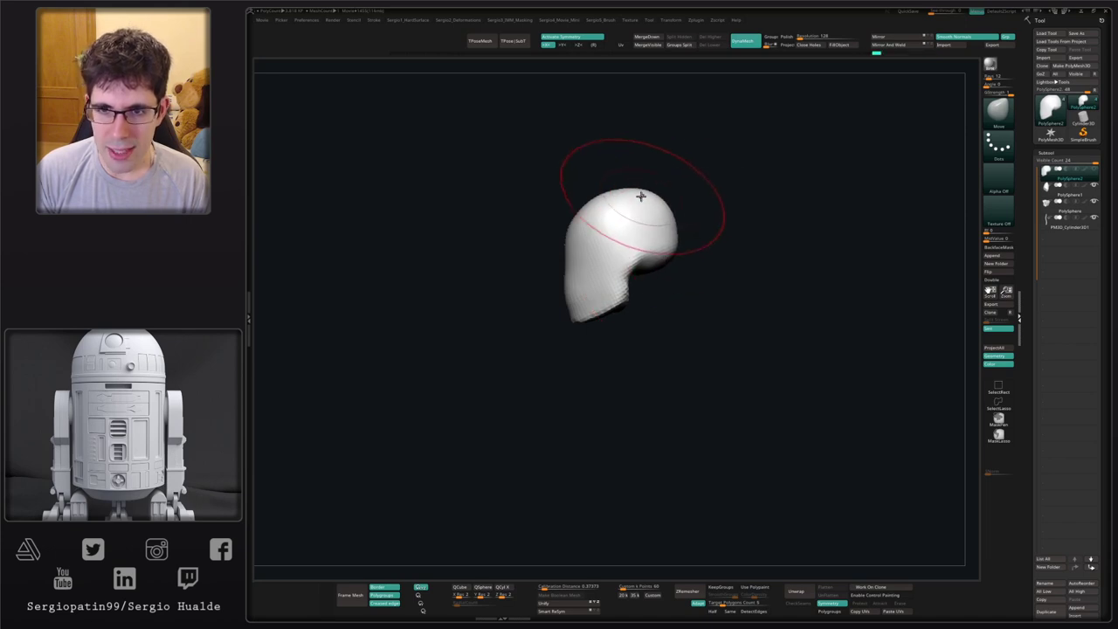
pyautogui.moveTo(580, 242); pyautogui.dragTo(603, 294, button='right')
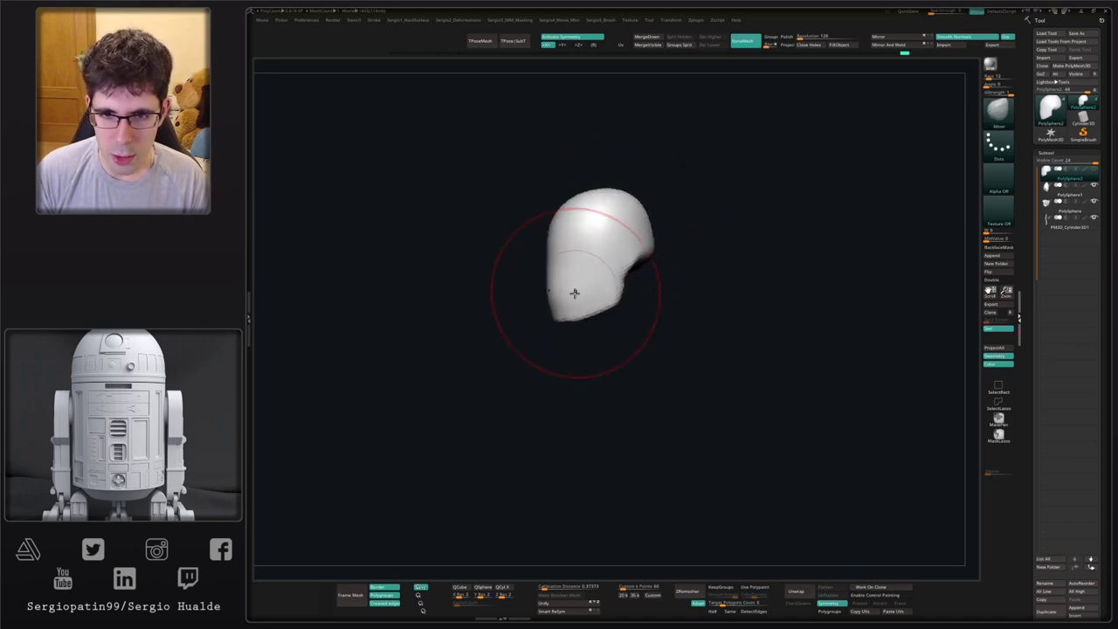
pyautogui.hotkey('ctrl', 'z')
pyautogui.press('[')
pyautogui.press('[')
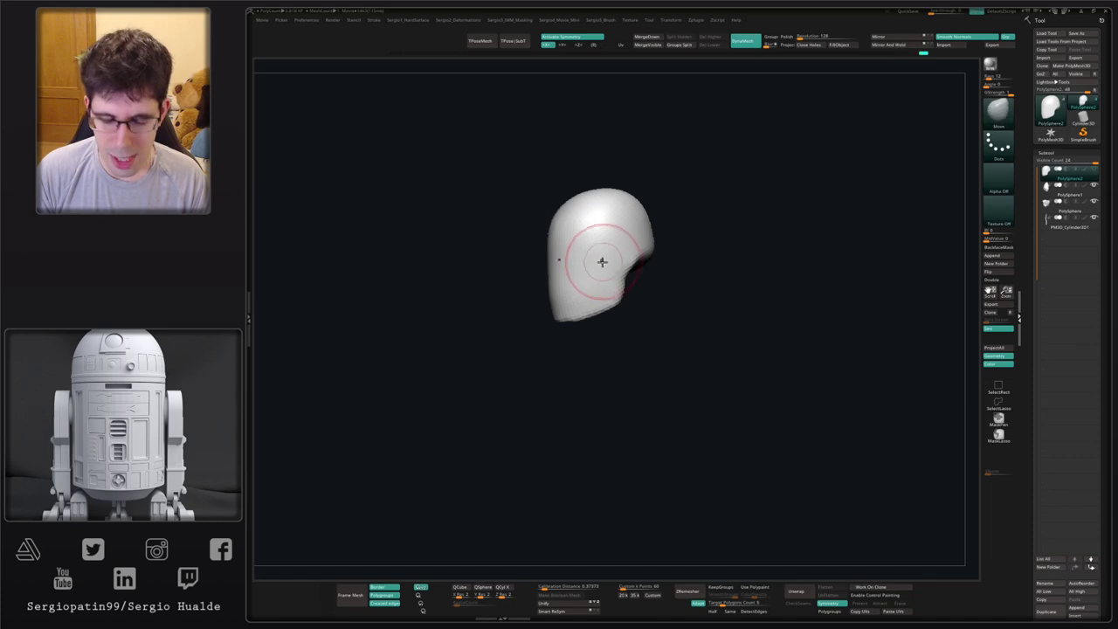
# - Flatten the sides of the face with TrimDynamic and taper the head toward the chin with the Move brush
pyautogui.press('b')
pyautogui.press('t')
pyautogui.press('d')
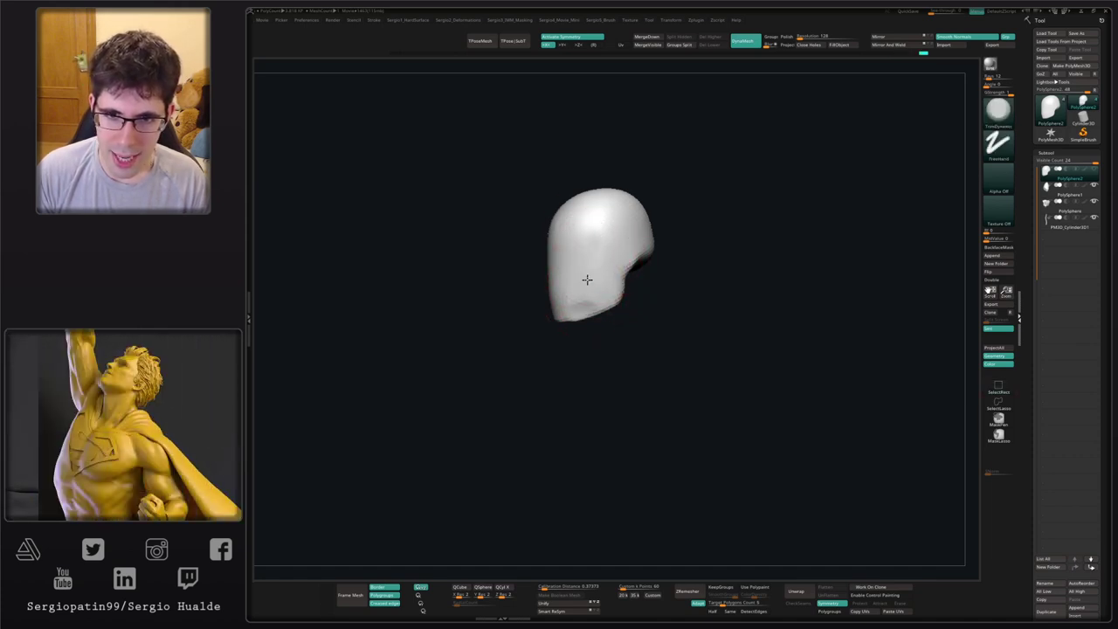
pyautogui.moveTo(587, 279); pyautogui.dragTo(594, 287)
pyautogui.moveTo(594, 287)
pyautogui.mouseDown(button='right')
pyautogui.moveTo(593, 257)
pyautogui.moveTo(629, 250)
pyautogui.moveTo(591, 292)
pyautogui.moveTo(611, 297)
pyautogui.moveTo(605, 285)
pyautogui.mouseUp(button='right')
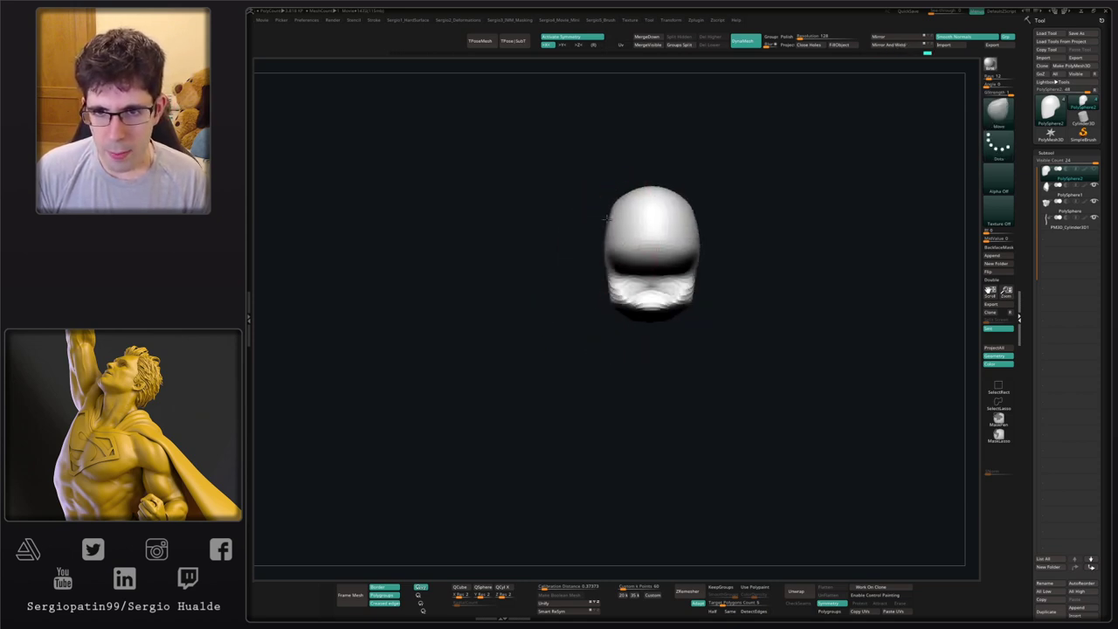
pyautogui.moveTo(579, 212); pyautogui.dragTo(657, 237, button='right')
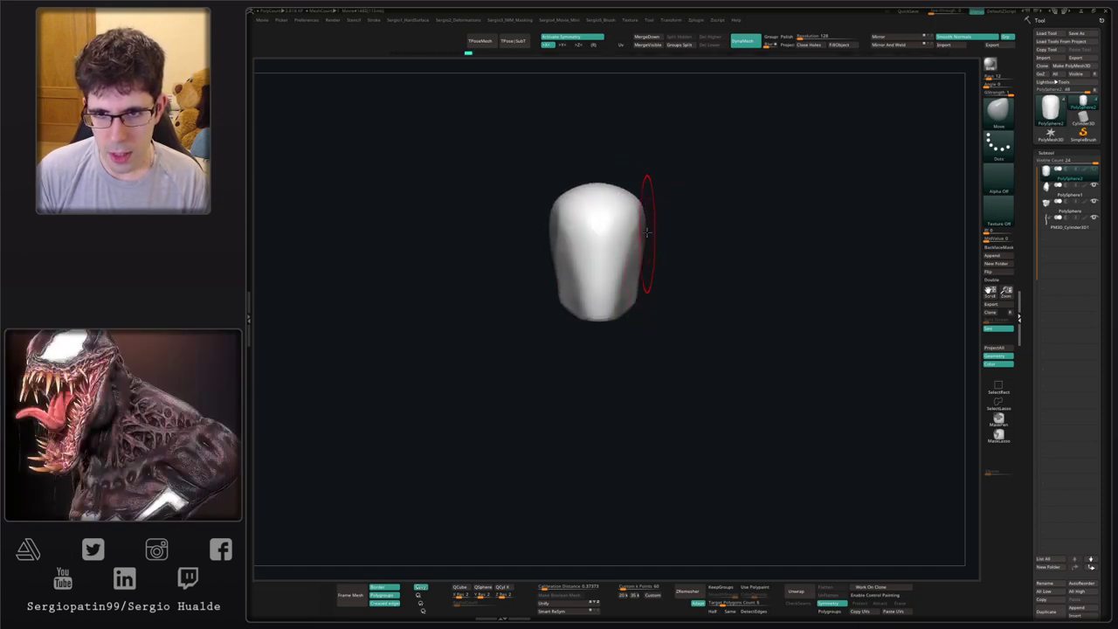
pyautogui.moveTo(646, 232); pyautogui.dragTo(666, 242, button='right')
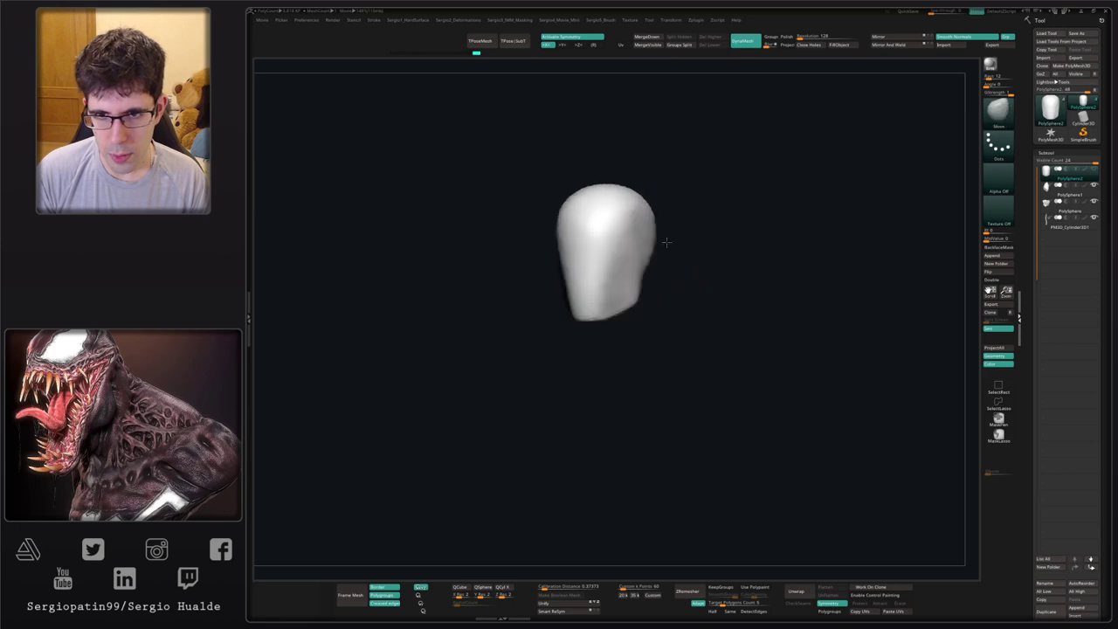
# - Show the whole skeleton and scale the head down slightly in proportion to the body with the gizmo
pyautogui.hotkey('alt', 's')
pyautogui.keyDown('ctrl'); pyautogui.moveTo(634, 292); pyautogui.dragTo(649, 138, button='right'); pyautogui.keyUp('ctrl')
pyautogui.keyDown('ctrl'); pyautogui.moveTo(650, 192); pyautogui.dragTo(655, 288, button='right'); pyautogui.keyUp('ctrl')
pyautogui.press('w')
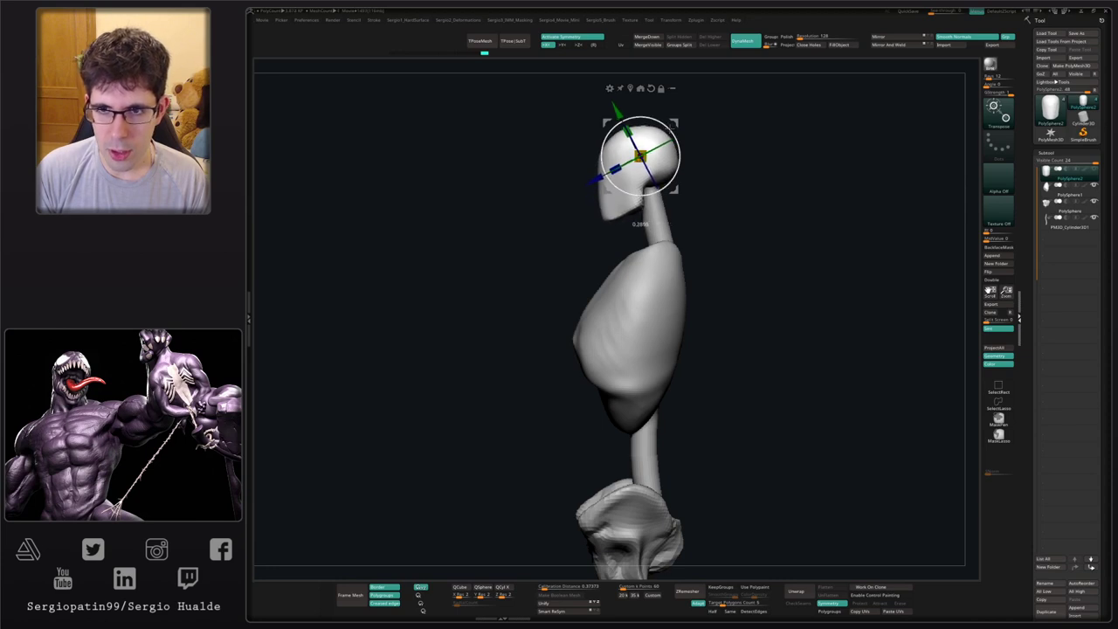
pyautogui.moveTo(675, 123); pyautogui.dragTo(671, 125)
pyautogui.moveTo(672, 127); pyautogui.dragTo(670, 127)
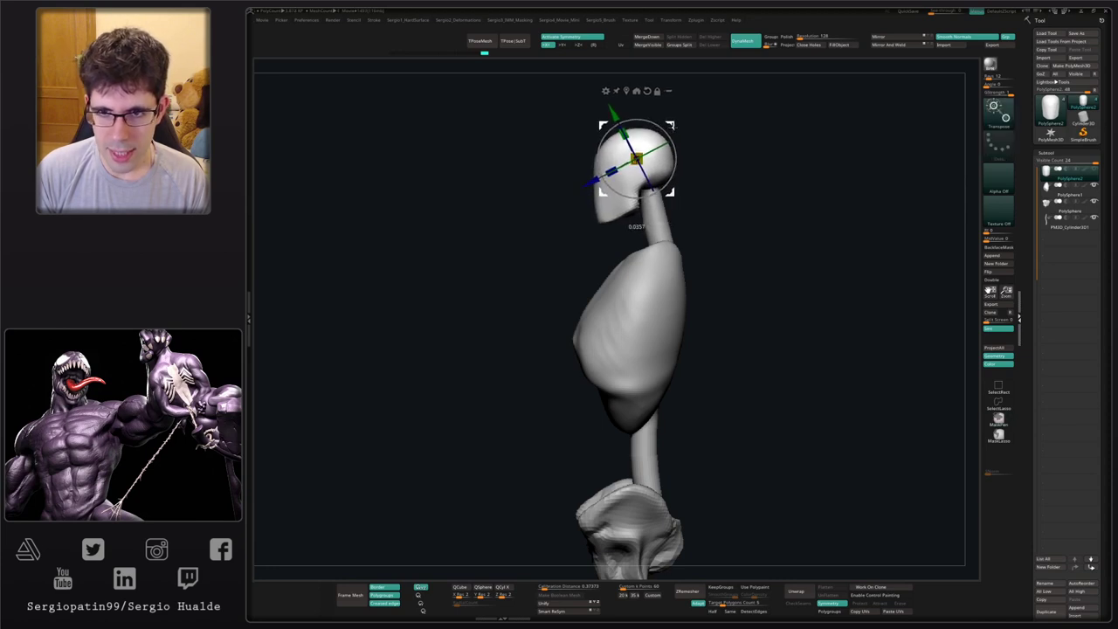
pyautogui.press('q')
pyautogui.moveTo(576, 234)
pyautogui.mouseDown()
pyautogui.moveTo(671, 249)
pyautogui.moveTo(682, 267)
pyautogui.moveTo(659, 262)
pyautogui.moveTo(663, 209)
pyautogui.moveTo(652, 221)
pyautogui.moveTo(670, 219)
pyautogui.moveTo(699, 245)
pyautogui.moveTo(701, 220)
pyautogui.moveTo(585, 234)
pyautogui.mouseUp()
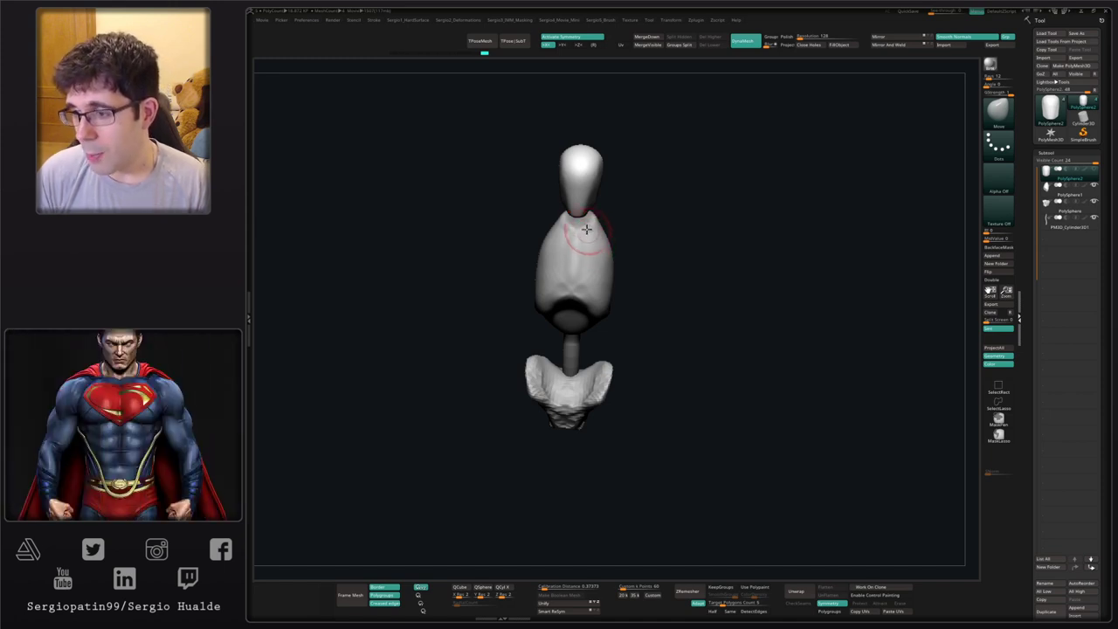
# - Select the rib cage and smooth and carve its upper front around the neck with the Smooth and Clay brushes
pyautogui.moveTo(654, 234); pyautogui.dragTo(609, 246, button='right')
pyautogui.keyDown('ctrl'); pyautogui.moveTo(609, 246); pyautogui.dragTo(549, 343, button='right'); pyautogui.keyUp('ctrl')
pyautogui.keyDown('alt'); pyautogui.click(568, 310); pyautogui.keyUp('alt')
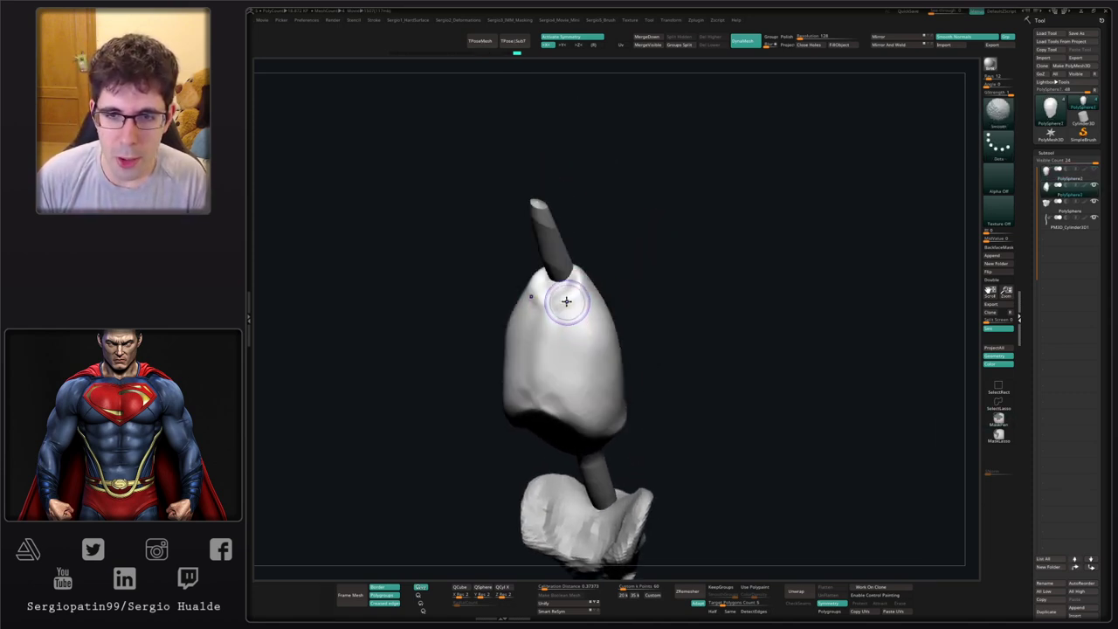
pyautogui.moveTo(567, 302)
pyautogui.keyDown('shift'); pyautogui.mouseDown()
pyautogui.moveTo(554, 289)
pyautogui.moveTo(573, 287)
pyautogui.mouseUp(); pyautogui.keyUp('shift')
pyautogui.moveTo(577, 287); pyautogui.dragTo(562, 286, button='right')
pyautogui.press('b')
pyautogui.press('c')
pyautogui.press('l')
pyautogui.moveTo(563, 287)
pyautogui.keyDown('alt'); pyautogui.mouseDown()
pyautogui.moveTo(551, 280)
pyautogui.moveTo(554, 290)
pyautogui.mouseUp(); pyautogui.keyUp('alt')
pyautogui.hotkey('alt', 's')
pyautogui.moveTo(558, 290)
pyautogui.keyDown('ctrl'); pyautogui.mouseDown(button='right')
pyautogui.moveTo(574, 311)
pyautogui.moveTo(571, 292)
pyautogui.moveTo(598, 281)
pyautogui.moveTo(609, 329)
pyautogui.moveTo(586, 307)
pyautogui.mouseUp(button='right'); pyautogui.keyUp('ctrl')
pyautogui.hotkey('alt', 's')
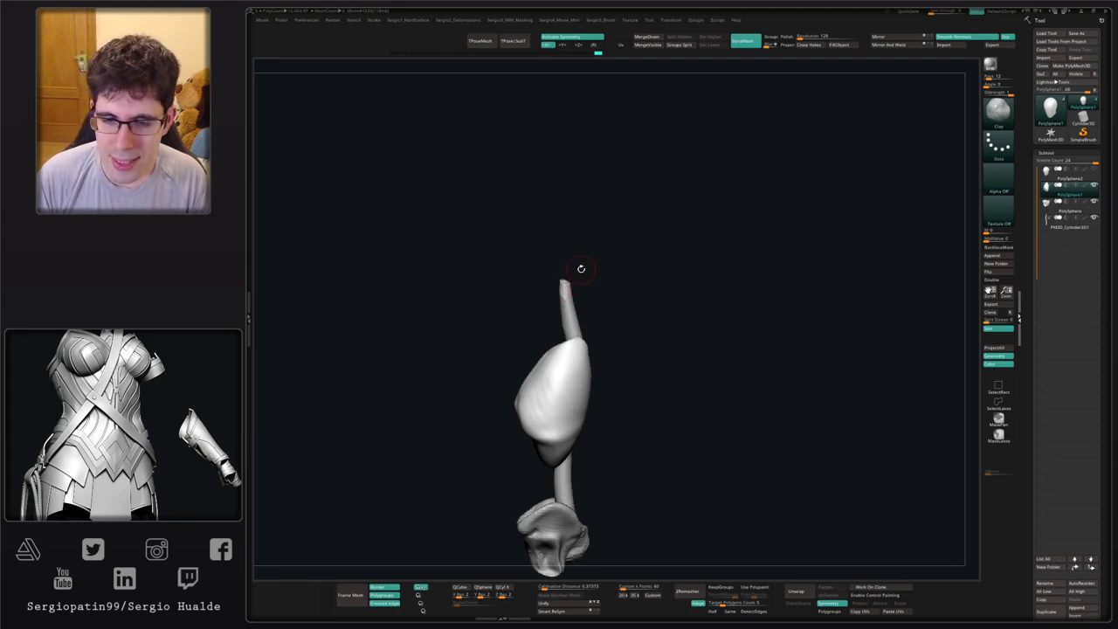
# - Shape the lower back of the rib cage around the spine with the Clay brush
pyautogui.moveTo(598, 276)
pyautogui.mouseDown(button='right')
pyautogui.moveTo(658, 286)
pyautogui.moveTo(668, 201)
pyautogui.mouseUp(button='right')
pyautogui.moveTo(668, 202); pyautogui.dragTo(703, 206, button='right')
pyautogui.keyDown('ctrl'); pyautogui.moveTo(611, 288); pyautogui.dragTo(603, 340, button='right'); pyautogui.keyUp('ctrl')
pyautogui.moveTo(526, 387); pyautogui.dragTo(494, 369, button='right')
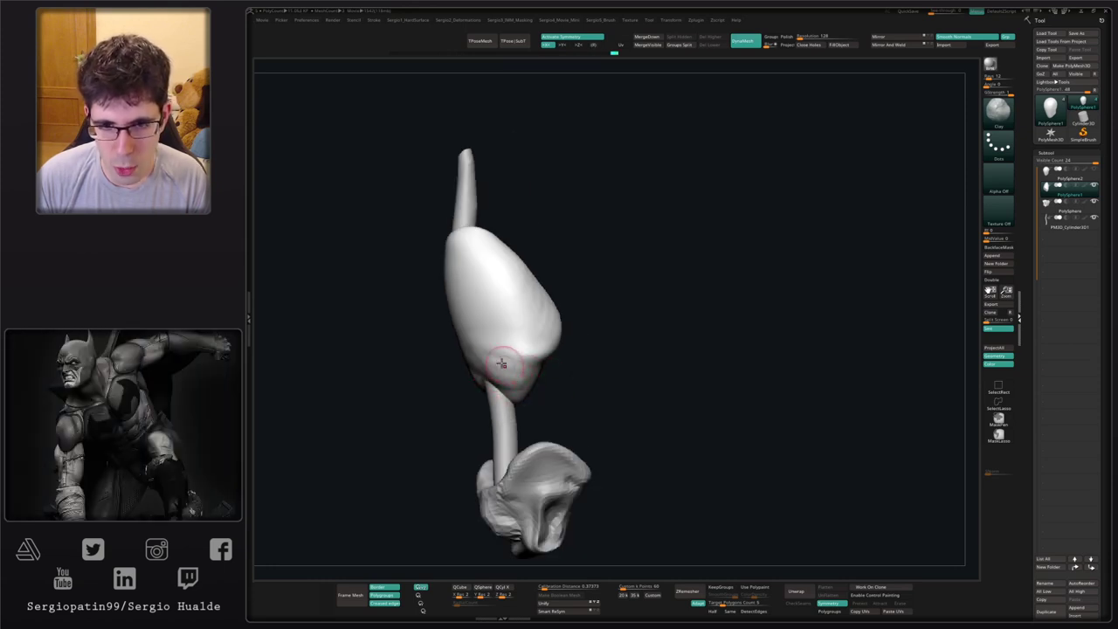
pyautogui.moveTo(542, 375)
pyautogui.mouseDown(button='right')
pyautogui.moveTo(485, 358)
pyautogui.moveTo(515, 351)
pyautogui.mouseUp(button='right')
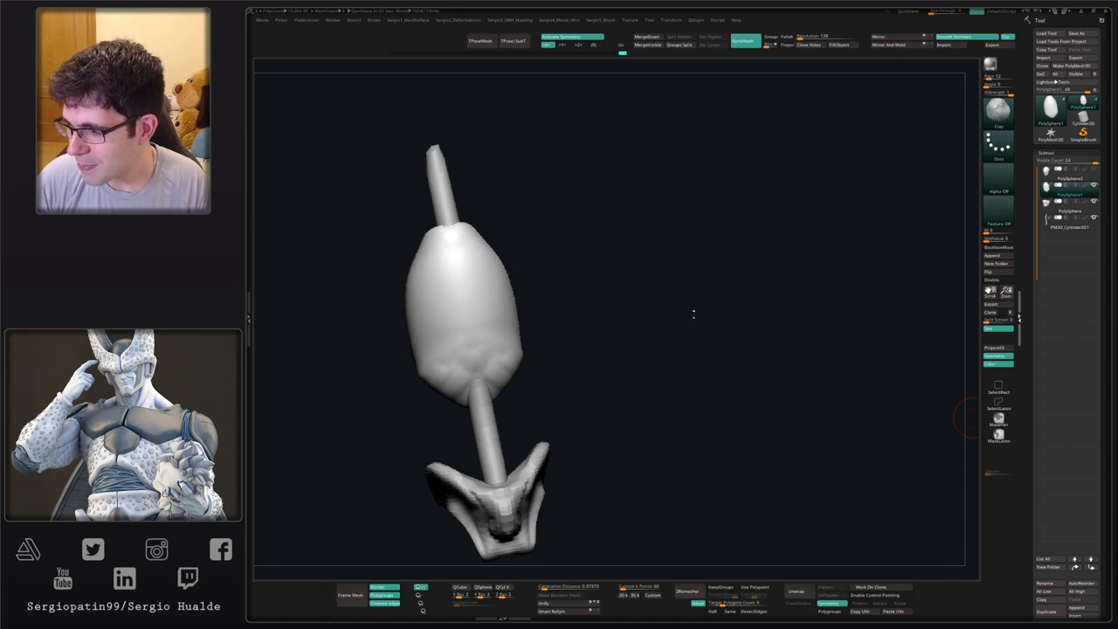
# - Examine the proportions of the rib cage, spine and pelvis from the side and back
pyautogui.moveTo(733, 331); pyautogui.dragTo(608, 306)
pyautogui.moveTo(673, 265); pyautogui.dragTo(564, 323)
pyautogui.moveTo(672, 349); pyautogui.dragTo(598, 336, button='right')
pyautogui.moveTo(597, 336); pyautogui.dragTo(542, 290)
pyautogui.keyDown('ctrl'); pyautogui.moveTo(543, 290); pyautogui.dragTo(551, 309, button='right'); pyautogui.keyUp('ctrl')
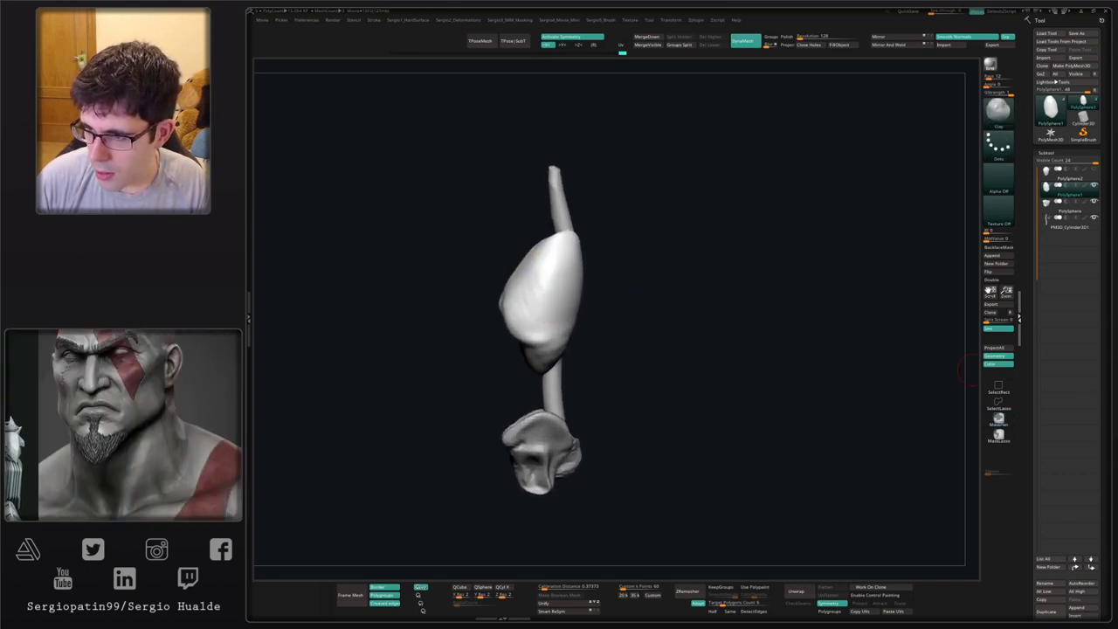
pyautogui.moveTo(759, 365); pyautogui.dragTo(712, 354, button='right')
pyautogui.keyDown('ctrl'); pyautogui.moveTo(711, 353); pyautogui.dragTo(702, 328, button='right'); pyautogui.keyUp('ctrl')
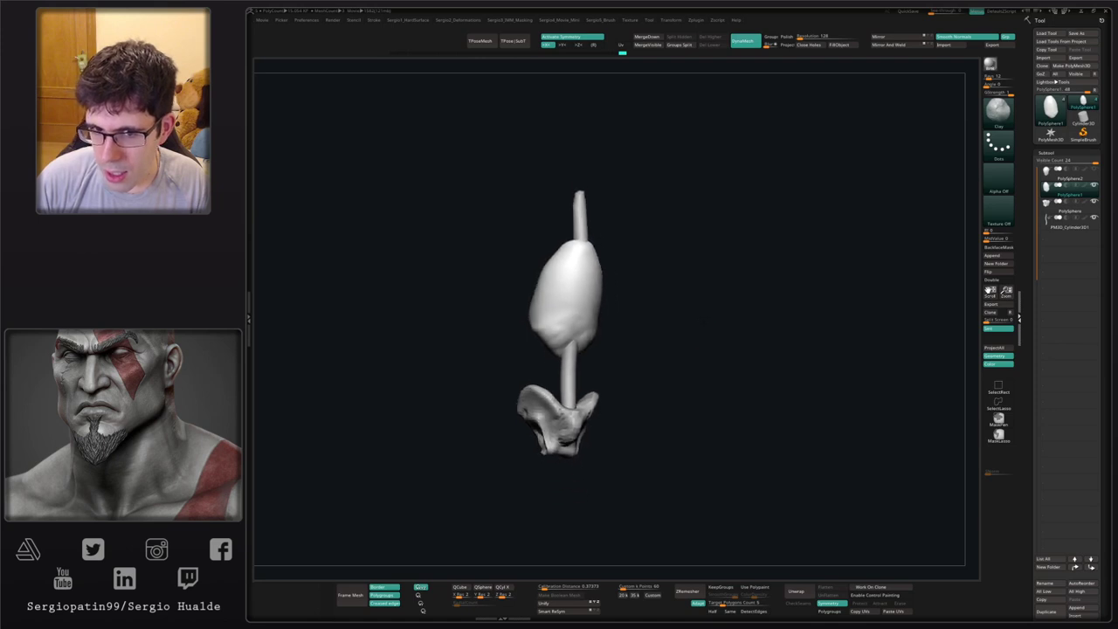
pyautogui.moveTo(611, 321)
pyautogui.keyDown('ctrl'); pyautogui.mouseDown(button='right')
pyautogui.moveTo(600, 302)
pyautogui.moveTo(575, 307)
pyautogui.moveTo(567, 339)
pyautogui.moveTo(538, 270)
pyautogui.moveTo(568, 316)
pyautogui.mouseUp(button='right'); pyautogui.keyUp('ctrl')
pyautogui.keyDown('ctrl'); pyautogui.moveTo(567, 316); pyautogui.dragTo(552, 267, button='right'); pyautogui.keyUp('ctrl')
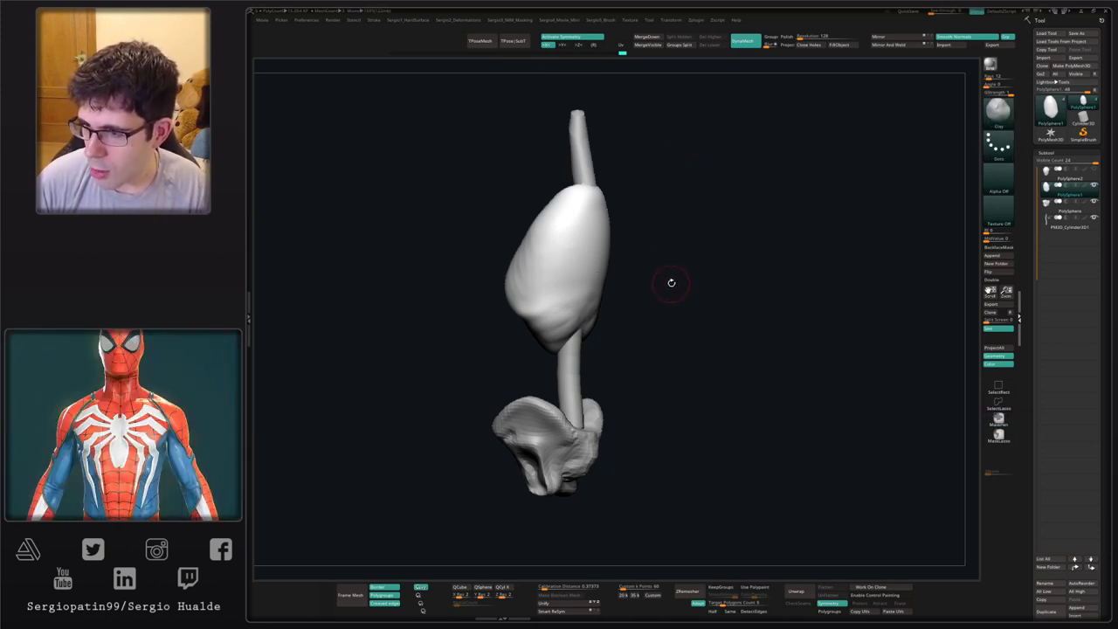
# - Adjust the rib cage's front profile with the Move brush and carve its lower border with DamStandard
pyautogui.moveTo(695, 305); pyautogui.dragTo(673, 367, button='right')
pyautogui.moveTo(533, 339); pyautogui.dragTo(572, 344, button='right')
pyautogui.keyDown('ctrl'); pyautogui.moveTo(572, 344); pyautogui.dragTo(528, 360, button='right'); pyautogui.keyUp('ctrl')
pyautogui.moveTo(529, 360); pyautogui.dragTo(494, 375)
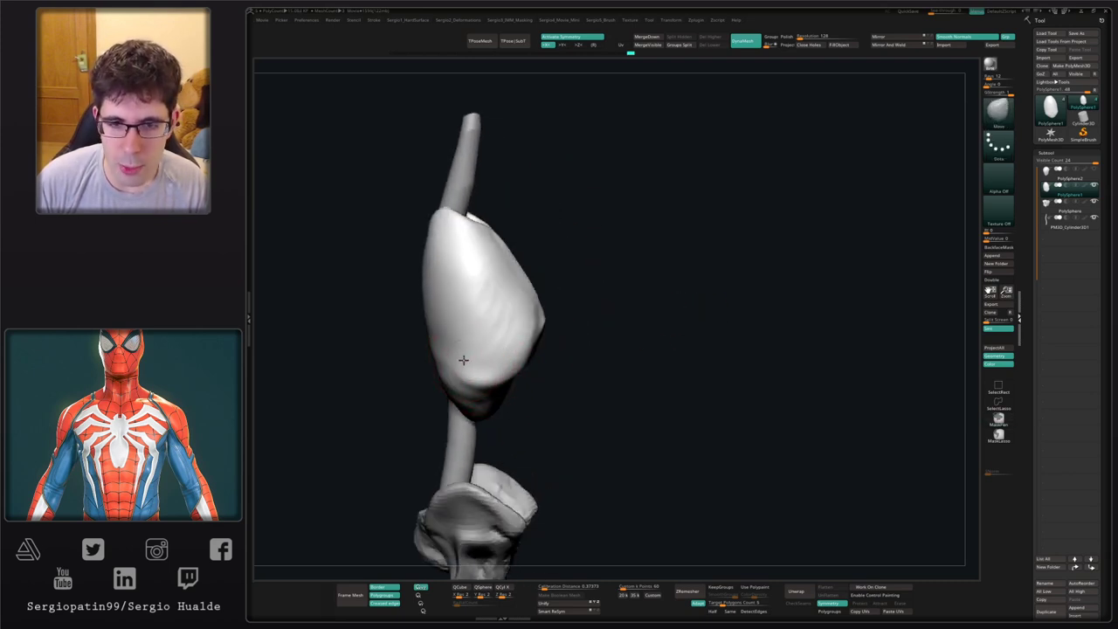
pyautogui.moveTo(530, 360)
pyautogui.mouseDown(button='right')
pyautogui.moveTo(498, 374)
pyautogui.moveTo(543, 379)
pyautogui.mouseUp(button='right')
pyautogui.hotkey('ctrl', 'shift', 'd')
pyautogui.moveTo(541, 377); pyautogui.dragTo(514, 393)
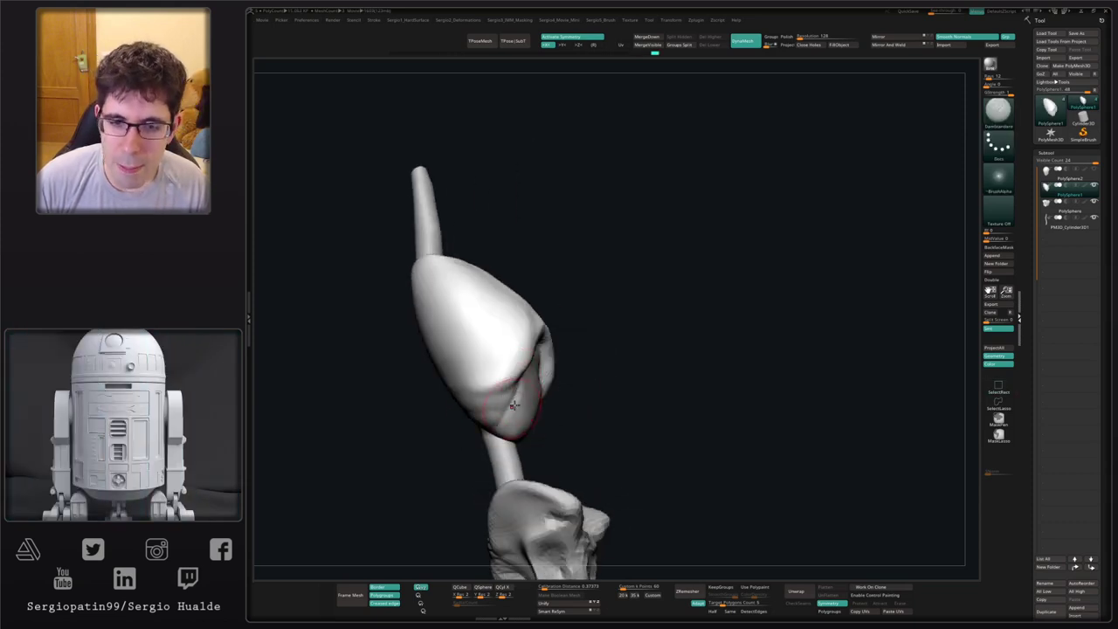
pyautogui.moveTo(497, 424)
pyautogui.mouseDown()
pyautogui.moveTo(489, 415)
pyautogui.moveTo(506, 393)
pyautogui.moveTo(436, 424)
pyautogui.moveTo(508, 401)
pyautogui.moveTo(503, 375)
pyautogui.moveTo(489, 370)
pyautogui.moveTo(536, 405)
pyautogui.mouseUp()
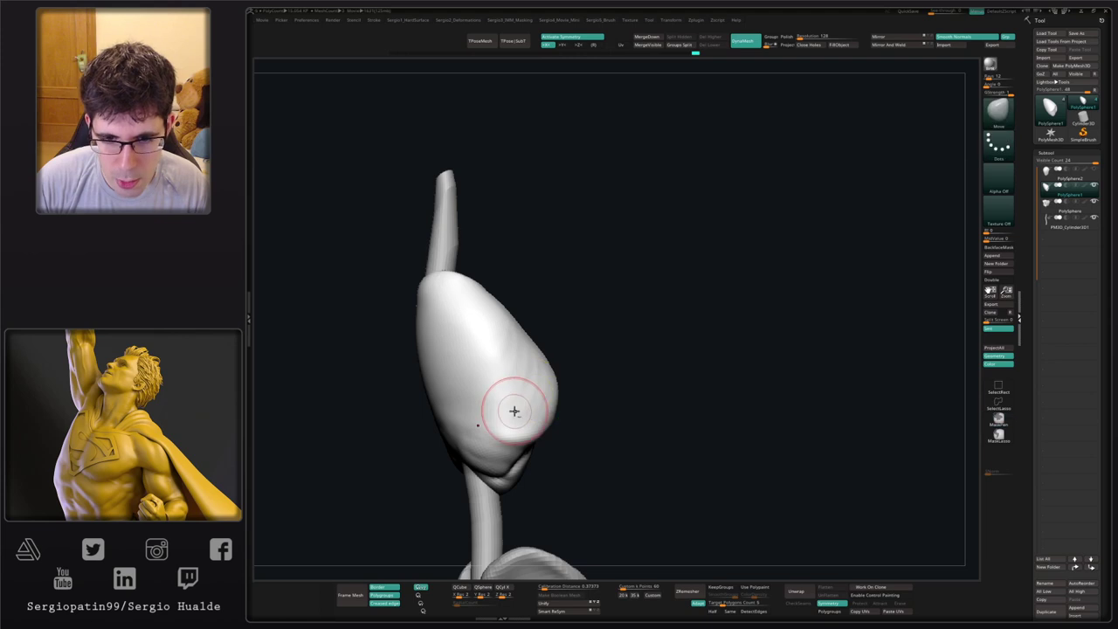
# - Try to hollow the lower side of the rib cage with the Move and Clay brushes, and undo the strokes
pyautogui.press('space')
pyautogui.keyDown('alt'); pyautogui.moveTo(521, 385); pyautogui.dragTo(511, 387, button='right'); pyautogui.keyUp('alt')
pyautogui.moveTo(514, 369); pyautogui.dragTo(504, 375)
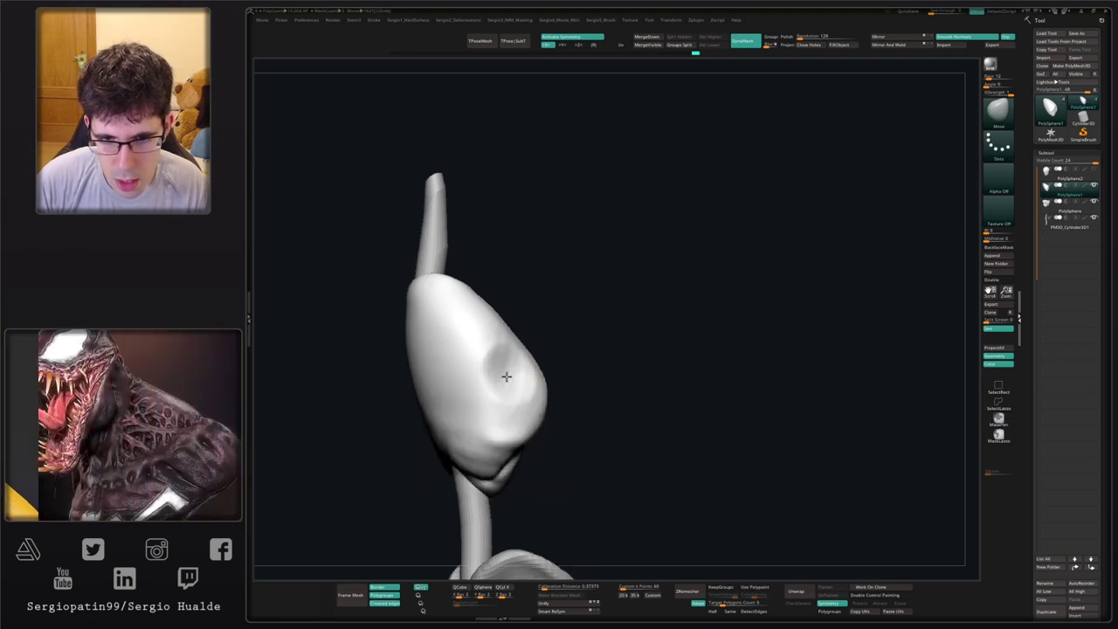
pyautogui.hotkey('ctrl', 'z')
pyautogui.moveTo(572, 360)
pyautogui.keyDown('alt'); pyautogui.mouseDown(button='right')
pyautogui.moveTo(609, 302)
pyautogui.moveTo(536, 364)
pyautogui.mouseUp(button='right'); pyautogui.keyUp('alt')
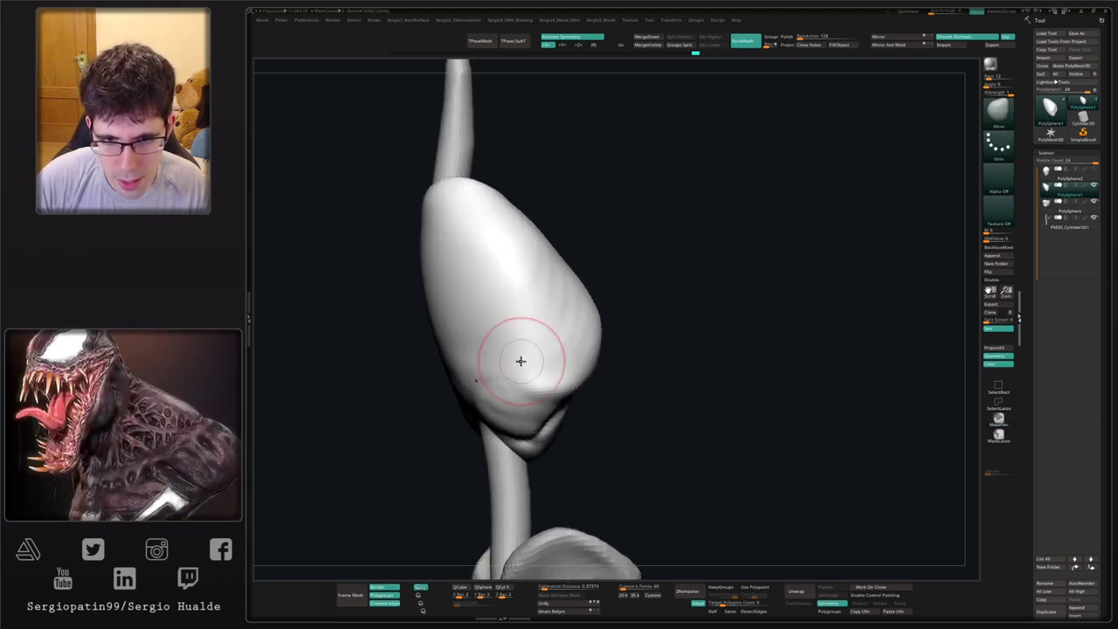
pyautogui.press('b')
pyautogui.press('c')
pyautogui.press('l')
pyautogui.moveTo(520, 359)
pyautogui.mouseDown()
pyautogui.moveTo(549, 349)
pyautogui.moveTo(499, 352)
pyautogui.moveTo(547, 357)
pyautogui.moveTo(514, 350)
pyautogui.mouseUp()
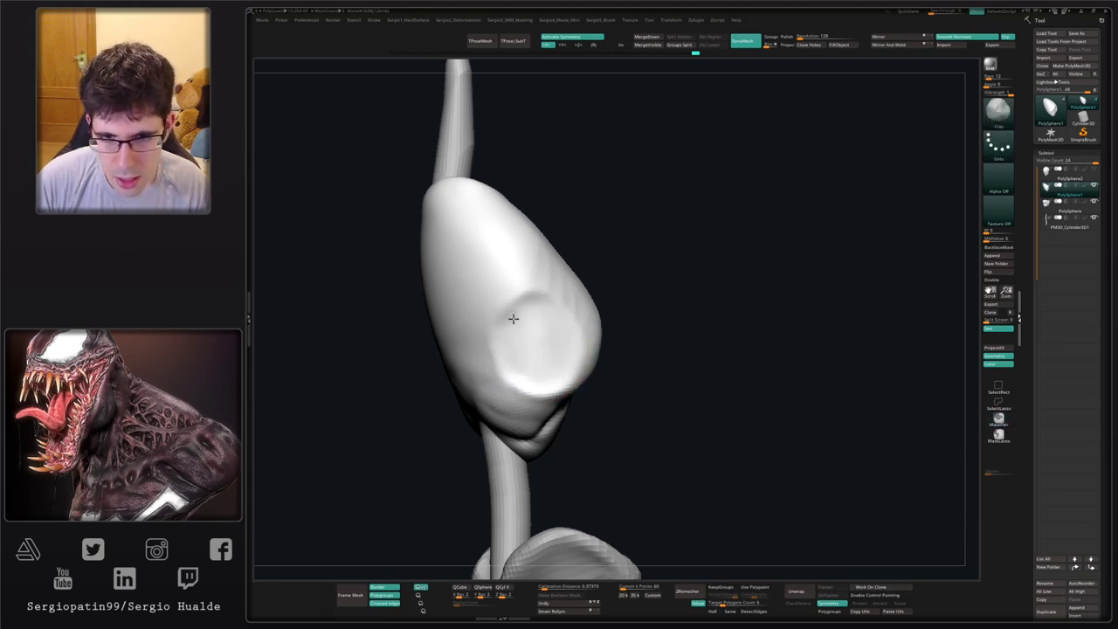
pyautogui.hotkey('ctrl', 'z')
pyautogui.hotkey('ctrl', 'z')
pyautogui.hotkey('ctrl', 'z')
pyautogui.hotkey('ctrl', 'z')
# - Carve the lower back of the rib cage beside the spine with the Clay brush
pyautogui.moveTo(536, 312)
pyautogui.mouseDown(button='right')
pyautogui.moveTo(577, 340)
pyautogui.moveTo(550, 326)
pyautogui.mouseUp(button='right')
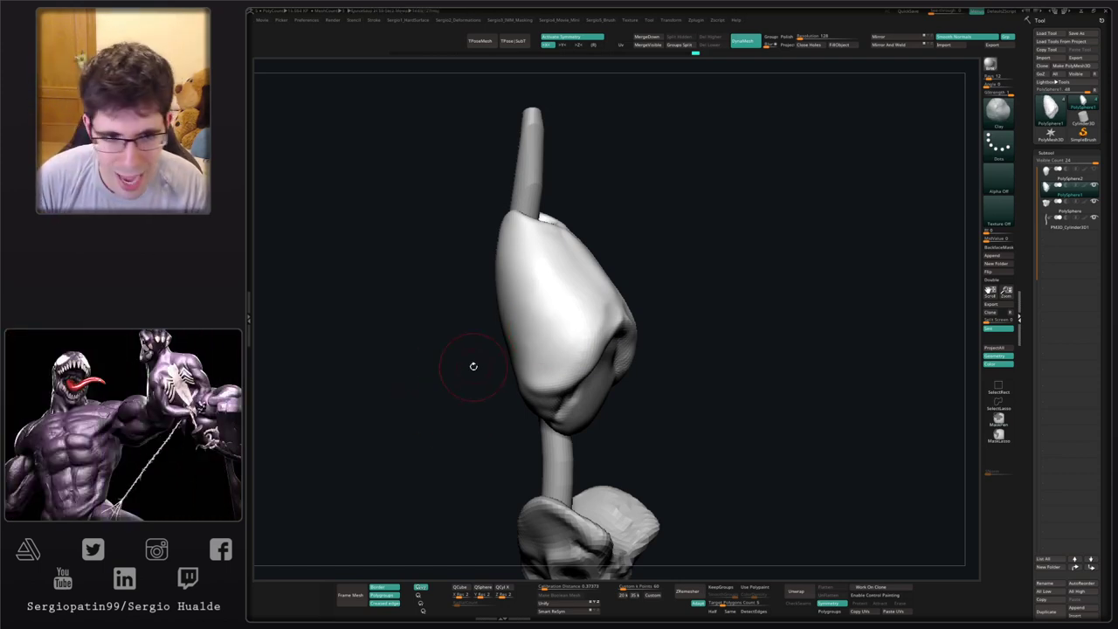
pyautogui.moveTo(550, 361)
pyautogui.mouseDown(button='right')
pyautogui.moveTo(613, 295)
pyautogui.moveTo(571, 318)
pyautogui.moveTo(584, 349)
pyautogui.moveTo(594, 312)
pyautogui.moveTo(547, 392)
pyautogui.moveTo(544, 344)
pyautogui.moveTo(524, 373)
pyautogui.moveTo(630, 317)
pyautogui.moveTo(580, 323)
pyautogui.mouseUp(button='right')
pyautogui.moveTo(580, 323)
pyautogui.keyDown('ctrl'); pyautogui.mouseDown(button='right')
pyautogui.moveTo(599, 370)
pyautogui.moveTo(571, 329)
pyautogui.moveTo(551, 324)
pyautogui.moveTo(593, 317)
pyautogui.mouseUp(button='right'); pyautogui.keyUp('ctrl')
pyautogui.keyDown('ctrl'); pyautogui.moveTo(593, 317); pyautogui.dragTo(584, 356, button='right'); pyautogui.keyUp('ctrl')
pyautogui.keyDown('alt'); pyautogui.moveTo(588, 357); pyautogui.dragTo(591, 374); pyautogui.keyUp('alt')
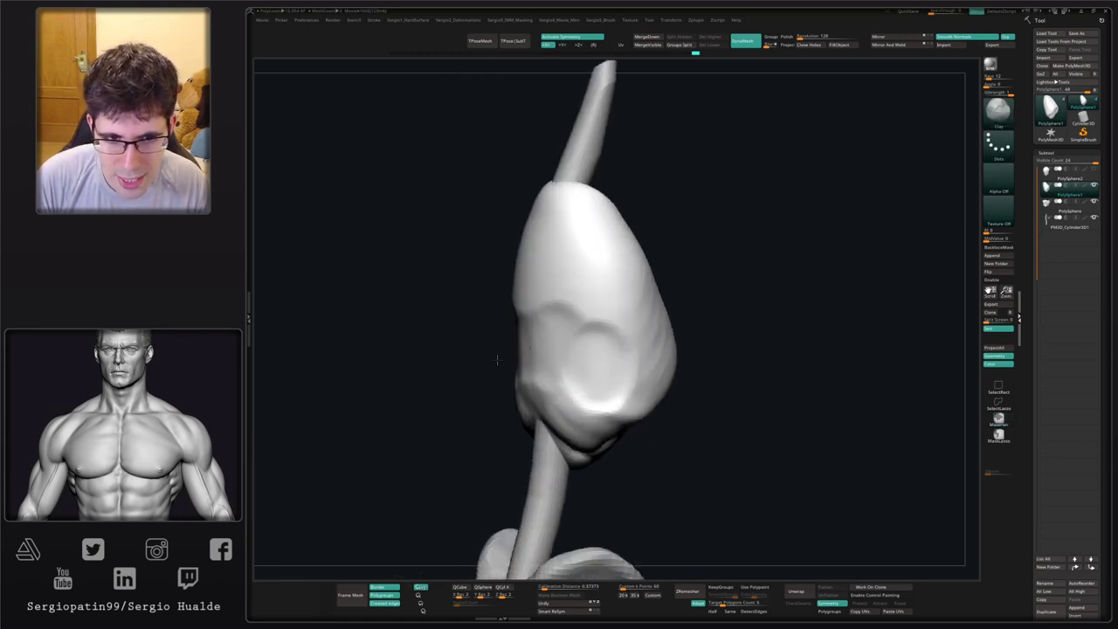
# - Examine the rib cage, spine and pelvis from the front and at an angle
pyautogui.moveTo(492, 387)
pyautogui.mouseDown(button='right')
pyautogui.moveTo(357, 431)
pyautogui.moveTo(480, 375)
pyautogui.moveTo(542, 332)
pyautogui.moveTo(518, 349)
pyautogui.moveTo(536, 324)
pyautogui.moveTo(546, 364)
pyautogui.moveTo(581, 342)
pyautogui.moveTo(561, 301)
pyautogui.mouseUp(button='right')
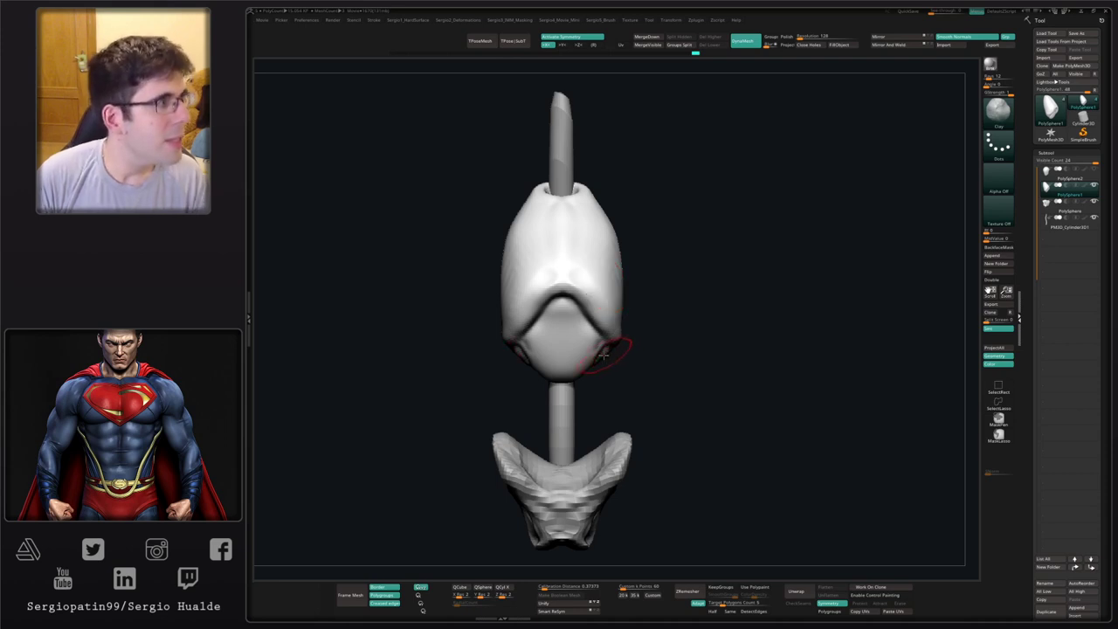
pyautogui.moveTo(555, 353)
pyautogui.keyDown('alt'); pyautogui.mouseDown(button='right')
pyautogui.moveTo(531, 320)
pyautogui.moveTo(534, 346)
pyautogui.moveTo(536, 313)
pyautogui.moveTo(559, 293)
pyautogui.moveTo(556, 342)
pyautogui.mouseUp(button='right'); pyautogui.keyUp('alt')
pyautogui.moveTo(628, 280)
pyautogui.keyDown('alt'); pyautogui.mouseDown(button='right')
pyautogui.moveTo(664, 303)
pyautogui.moveTo(630, 237)
pyautogui.moveTo(628, 293)
pyautogui.mouseUp(button='right'); pyautogui.keyUp('alt')
pyautogui.moveTo(607, 336); pyautogui.dragTo(623, 332, button='right')
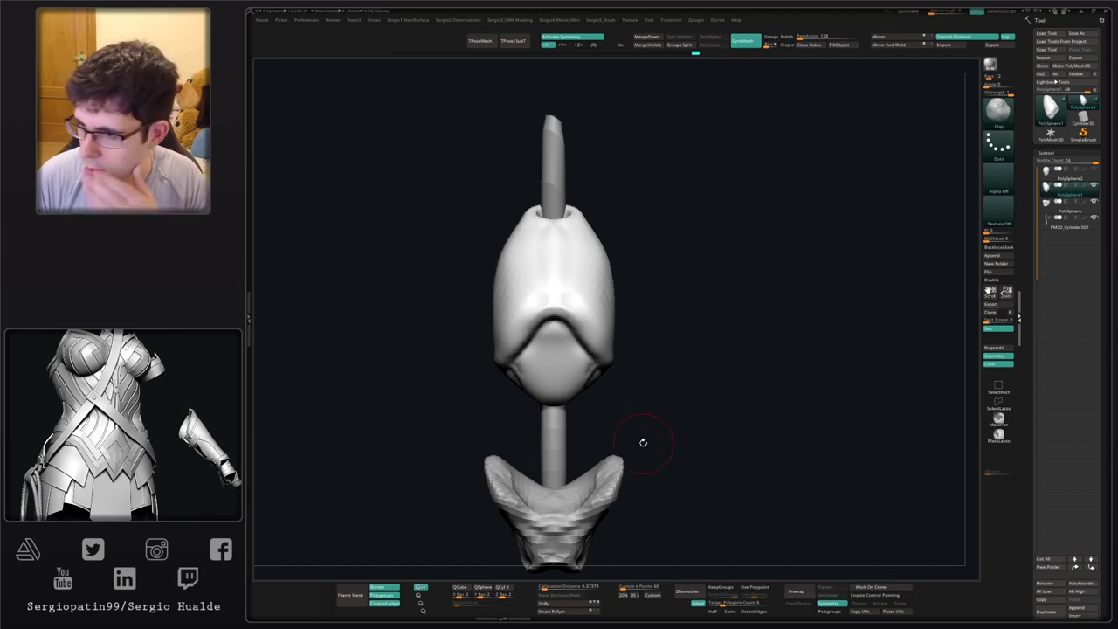
pyautogui.moveTo(636, 442); pyautogui.dragTo(798, 560)
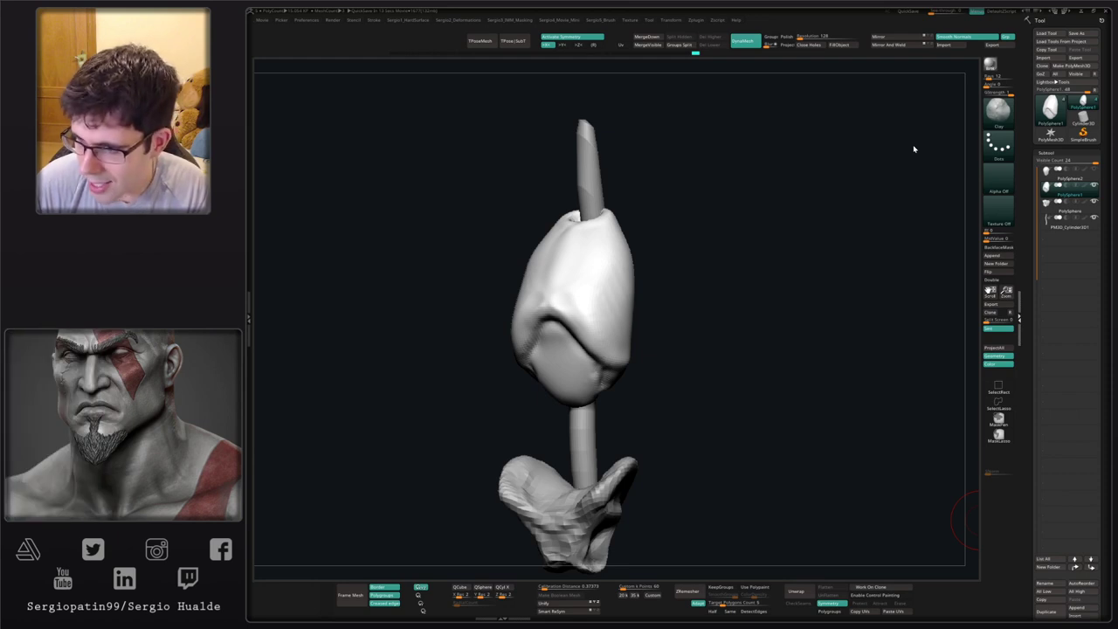
pyautogui.moveTo(639, 303); pyautogui.dragTo(675, 315, button='right')
pyautogui.press('ctrl')
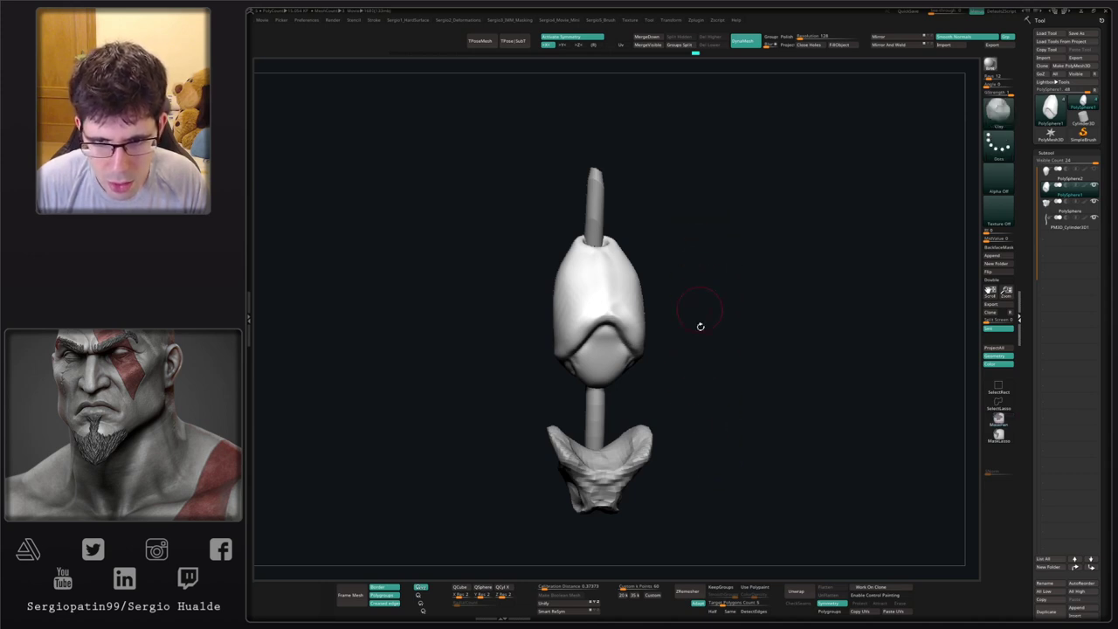
pyautogui.moveTo(693, 381); pyautogui.dragTo(549, 253)
pyautogui.press('ctrl')
pyautogui.hotkey('ctrl', 'z')
pyautogui.keyDown('alt'); pyautogui.moveTo(729, 293); pyautogui.dragTo(709, 312); pyautogui.keyUp('alt')
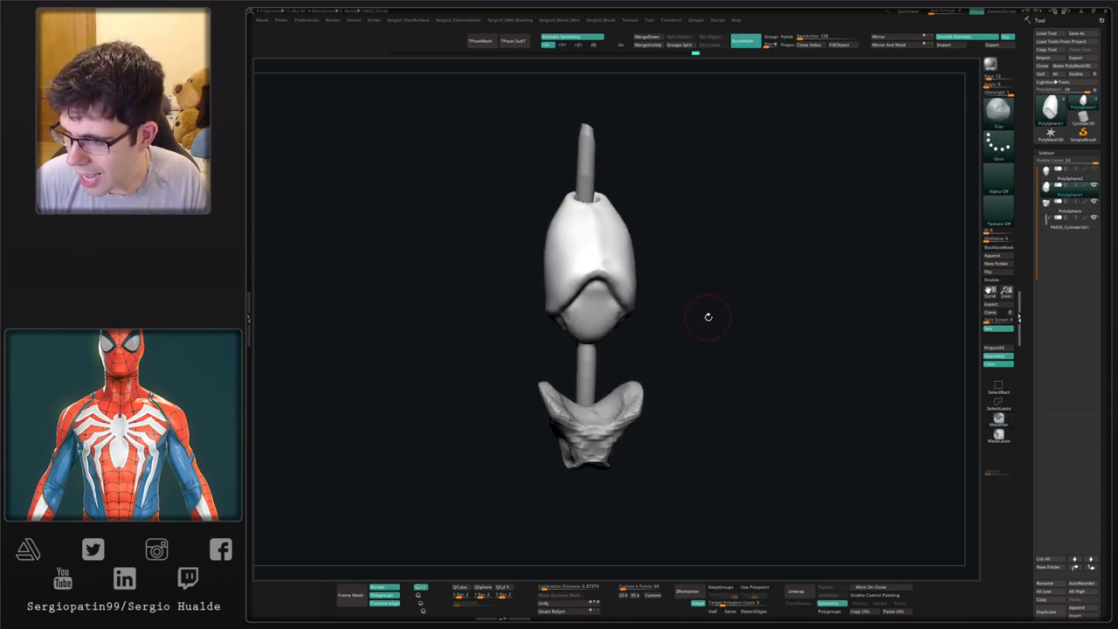
pyautogui.hotkey('ctrl', 'shift')
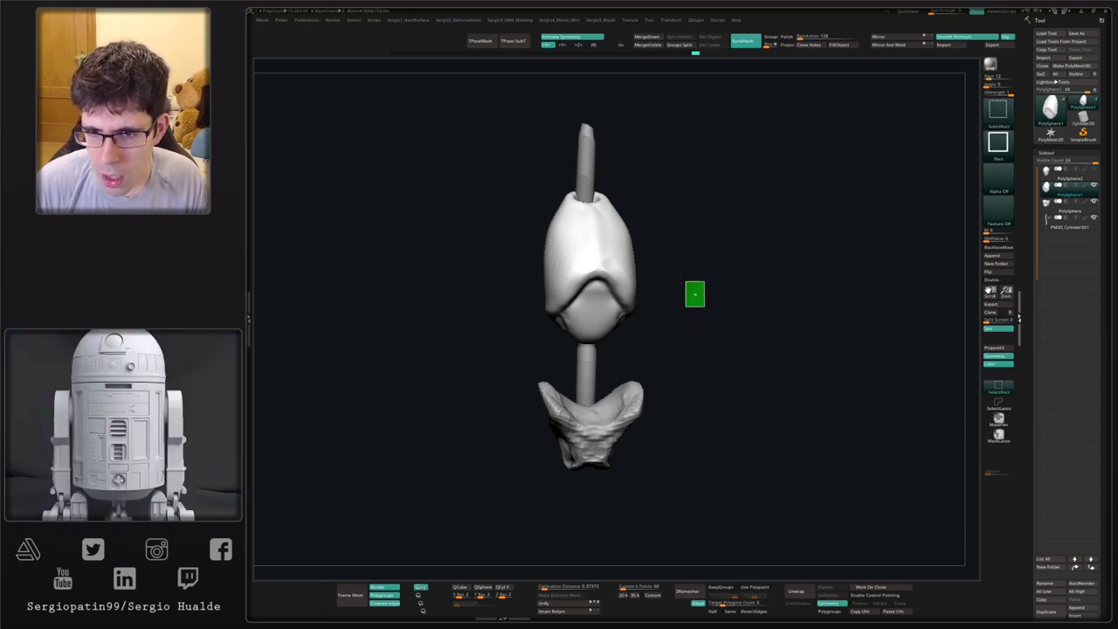
pyautogui.keyDown('ctrl'); pyautogui.keyDown('shift'); pyautogui.moveTo(686, 282); pyautogui.dragTo(538, 201); pyautogui.keyUp('shift'); pyautogui.keyUp('ctrl')
pyautogui.keyDown('ctrl'); pyautogui.keyDown('shift'); pyautogui.click(536, 222); pyautogui.keyUp('shift'); pyautogui.keyUp('ctrl')
pyautogui.keyDown('ctrl'); pyautogui.moveTo(688, 328); pyautogui.dragTo(538, 175); pyautogui.keyUp('ctrl')
pyautogui.keyDown('ctrl'); pyautogui.click(537, 176); pyautogui.keyUp('ctrl')
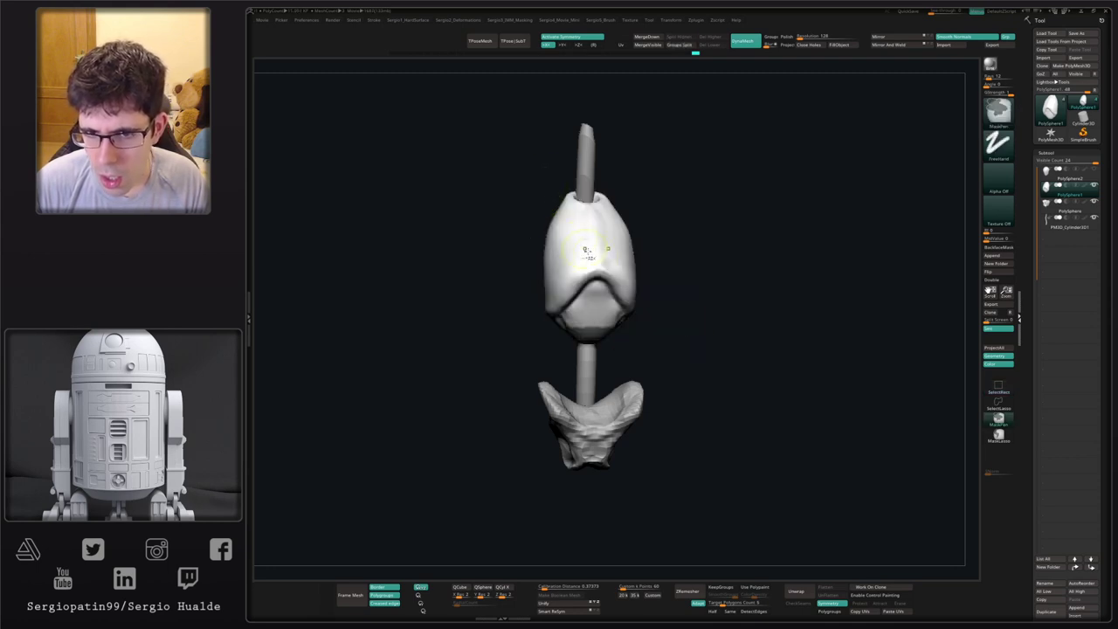
# - Widen and round the sides of the rib cage in front view with the Move brush
pyautogui.moveTo(708, 254)
pyautogui.mouseDown()
pyautogui.moveTo(696, 309)
pyautogui.moveTo(678, 291)
pyautogui.moveTo(732, 306)
pyautogui.mouseUp()
pyautogui.moveTo(729, 347)
pyautogui.mouseDown()
pyautogui.moveTo(669, 332)
pyautogui.moveTo(675, 285)
pyautogui.moveTo(829, 294)
pyautogui.moveTo(751, 352)
pyautogui.moveTo(696, 238)
pyautogui.mouseUp()
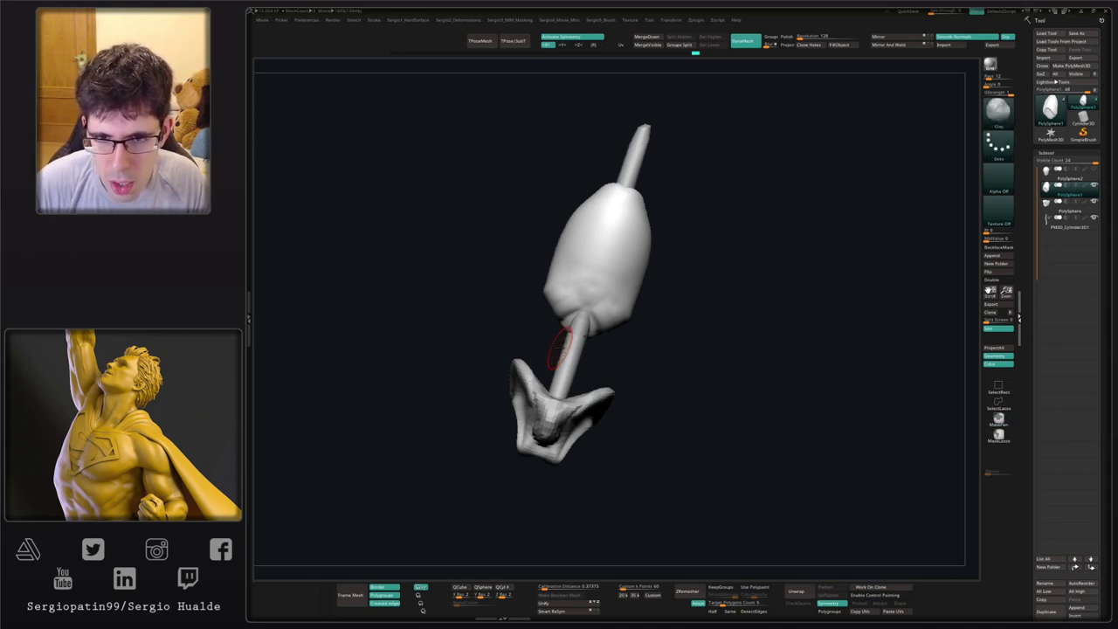
pyautogui.hotkey('ctrl', 'shift')
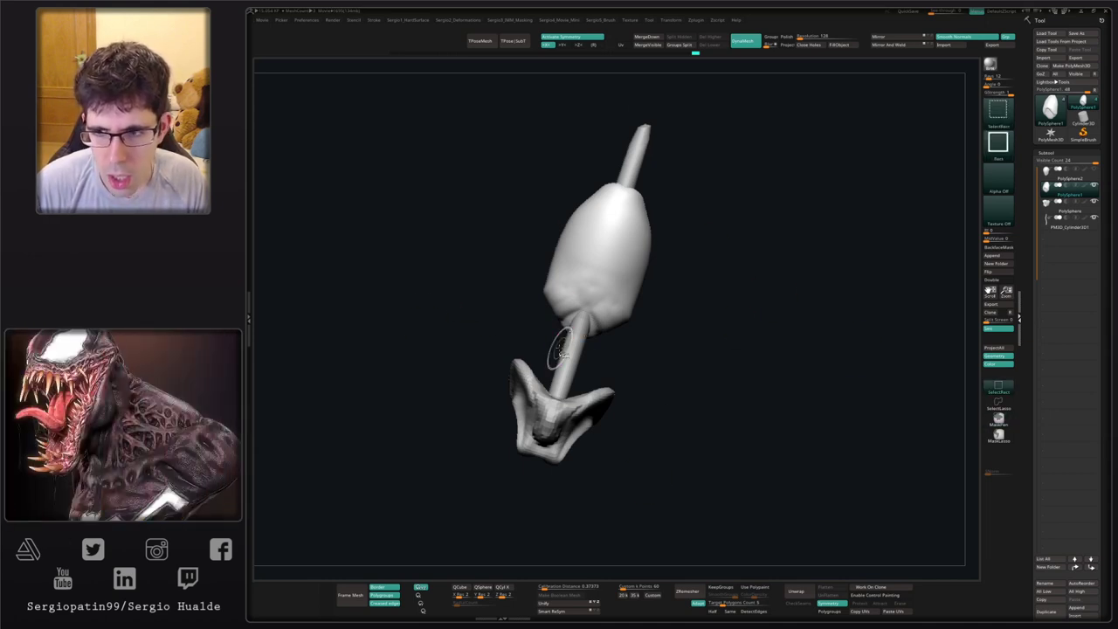
pyautogui.press('shift')
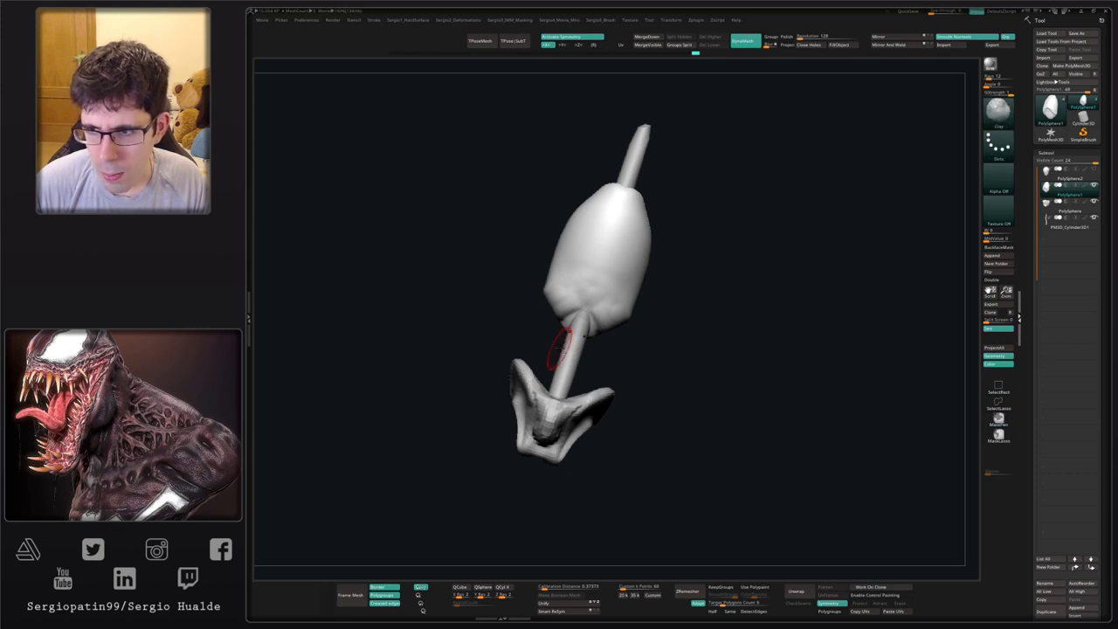
pyautogui.press('shift')
pyautogui.moveTo(610, 316)
pyautogui.keyDown('alt'); pyautogui.mouseDown(button='right')
pyautogui.moveTo(636, 362)
pyautogui.moveTo(676, 359)
pyautogui.mouseUp(button='right'); pyautogui.keyUp('alt')
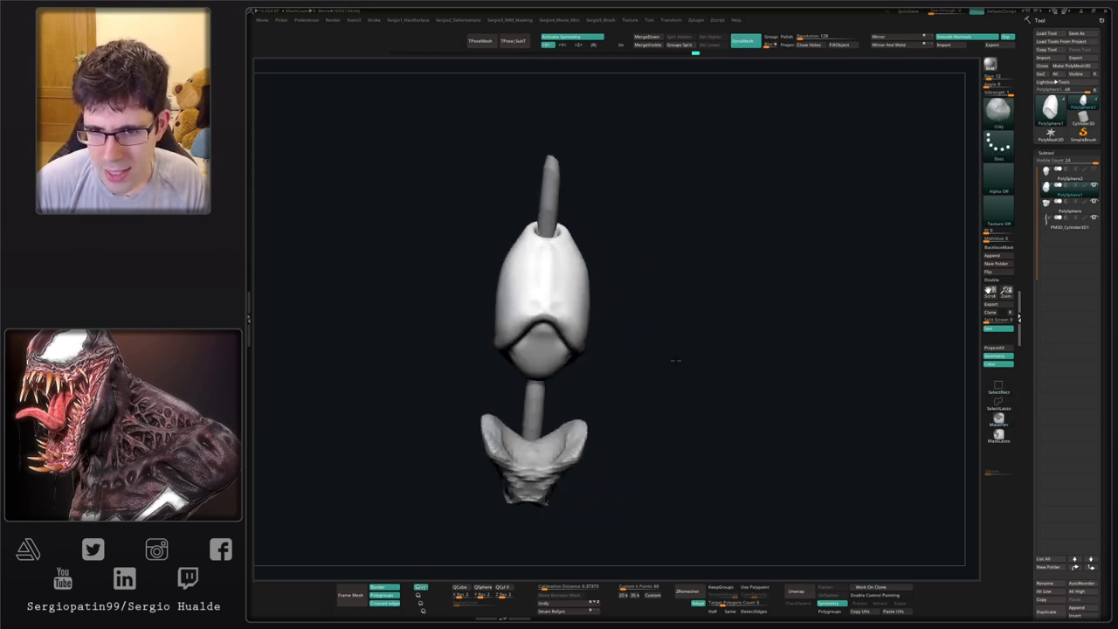
pyautogui.keyDown('shift'); pyautogui.moveTo(675, 360); pyautogui.dragTo(673, 359); pyautogui.keyUp('shift')
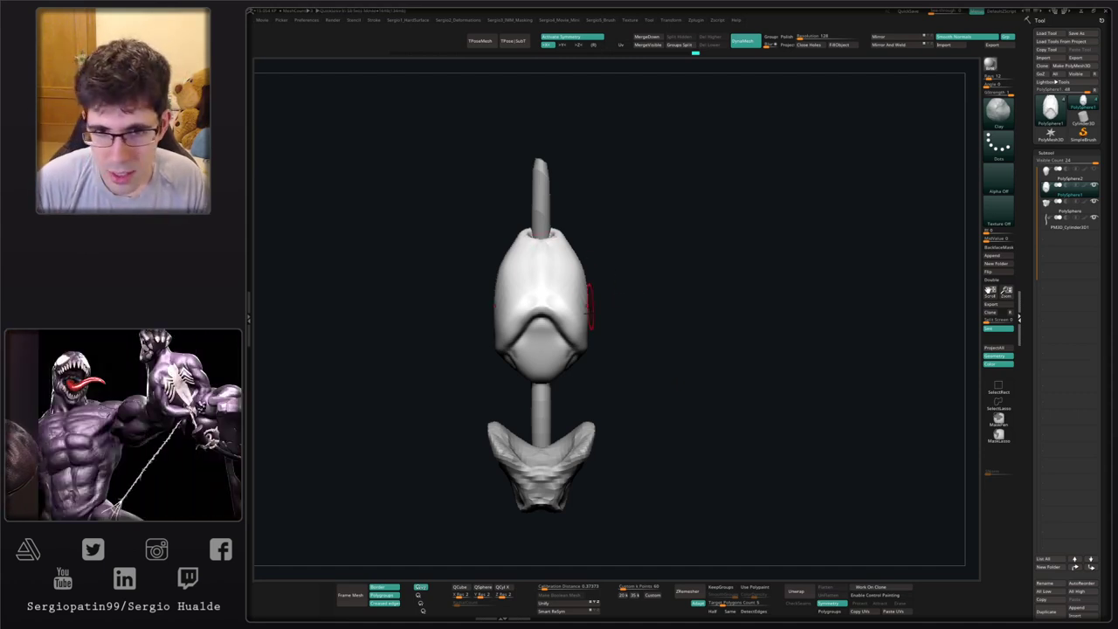
pyautogui.moveTo(602, 289)
pyautogui.mouseDown()
pyautogui.moveTo(581, 333)
pyautogui.moveTo(579, 305)
pyautogui.mouseUp()
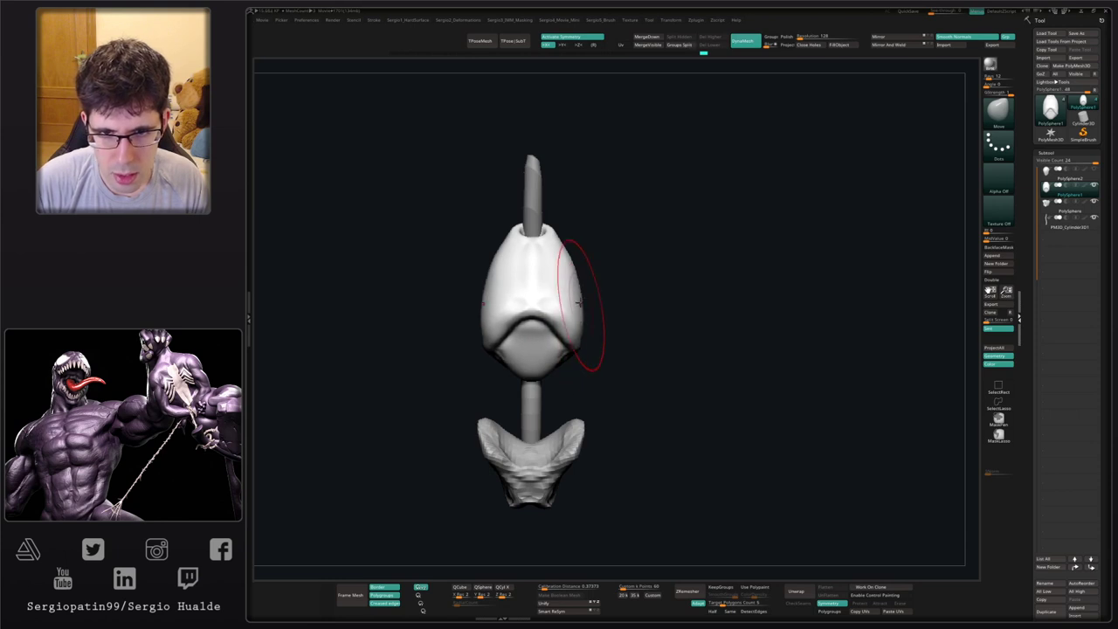
pyautogui.keyDown('alt'); pyautogui.moveTo(552, 235); pyautogui.dragTo(578, 320, button='right'); pyautogui.keyUp('alt')
pyautogui.press('s')
pyautogui.moveTo(578, 300)
pyautogui.mouseDown()
pyautogui.moveTo(558, 310)
pyautogui.moveTo(558, 280)
pyautogui.moveTo(615, 335)
pyautogui.moveTo(571, 329)
pyautogui.moveTo(579, 369)
pyautogui.moveTo(542, 349)
pyautogui.moveTo(510, 357)
pyautogui.moveTo(579, 357)
pyautogui.moveTo(587, 423)
pyautogui.mouseUp()
# - Isolate the rib cage and carve away the bulge under its lower front with the Clay brush, leaving an arched opening
pyautogui.press('b')
pyautogui.press('c')
pyautogui.press('l')
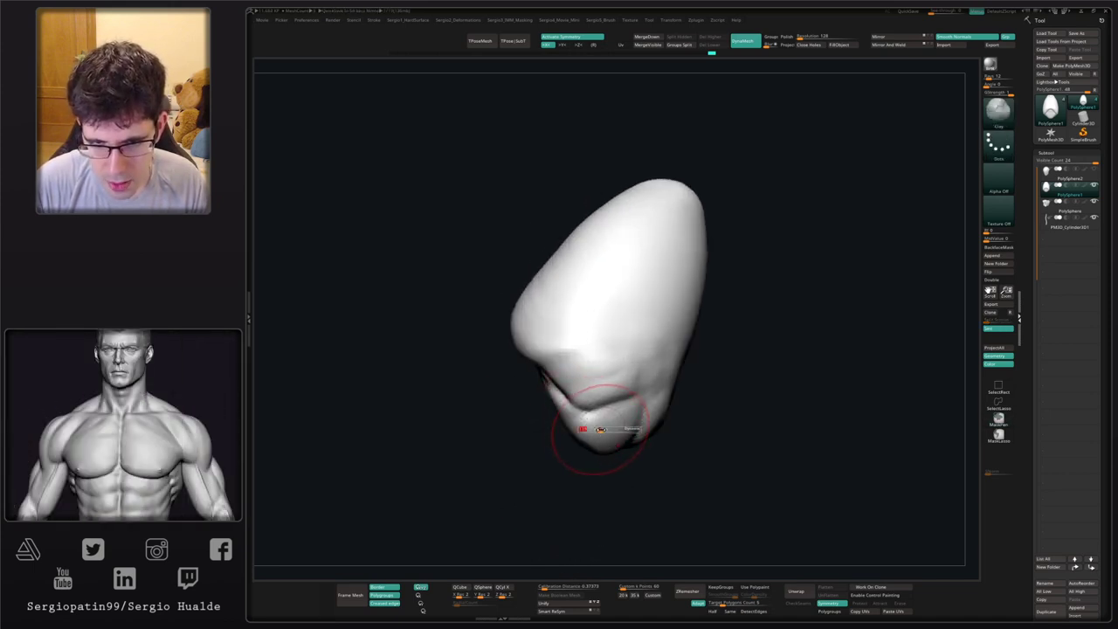
pyautogui.moveTo(594, 428); pyautogui.dragTo(602, 424, button='right')
pyautogui.moveTo(602, 425)
pyautogui.mouseDown()
pyautogui.moveTo(584, 437)
pyautogui.moveTo(643, 428)
pyautogui.moveTo(575, 419)
pyautogui.moveTo(602, 439)
pyautogui.moveTo(602, 421)
pyautogui.mouseUp()
pyautogui.keyDown('ctrl'); pyautogui.moveTo(602, 421); pyautogui.dragTo(594, 393, button='right'); pyautogui.keyUp('ctrl')
pyautogui.moveTo(594, 480); pyautogui.dragTo(576, 441, button='right')
pyautogui.press('s')
pyautogui.moveTo(595, 440)
pyautogui.mouseDown()
pyautogui.moveTo(567, 452)
pyautogui.moveTo(592, 429)
pyautogui.moveTo(559, 460)
pyautogui.moveTo(563, 416)
pyautogui.moveTo(603, 441)
pyautogui.moveTo(598, 417)
pyautogui.moveTo(576, 436)
pyautogui.moveTo(536, 422)
pyautogui.moveTo(584, 438)
pyautogui.moveTo(550, 429)
pyautogui.mouseUp()
pyautogui.moveTo(550, 430)
pyautogui.mouseDown(button='right')
pyautogui.moveTo(554, 483)
pyautogui.moveTo(579, 439)
pyautogui.moveTo(564, 352)
pyautogui.moveTo(560, 373)
pyautogui.mouseUp(button='right')
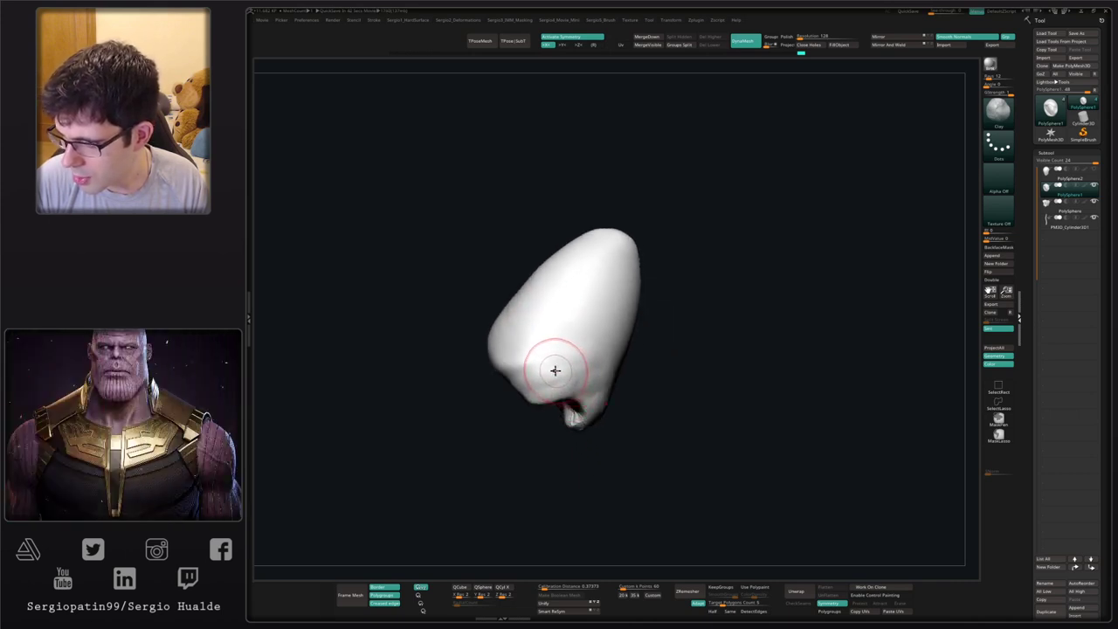
pyautogui.moveTo(553, 368); pyautogui.dragTo(638, 368, button='right')
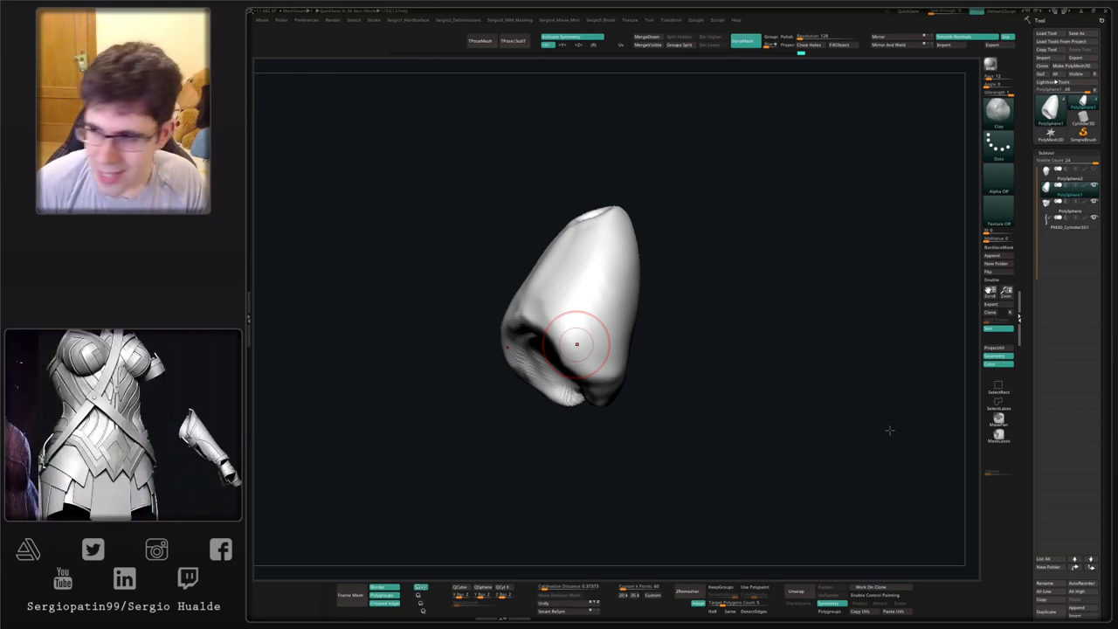
pyautogui.moveTo(576, 343)
pyautogui.mouseDown(button='right')
pyautogui.moveTo(757, 417)
pyautogui.moveTo(714, 376)
pyautogui.moveTo(729, 363)
pyautogui.moveTo(739, 381)
pyautogui.mouseUp(button='right')
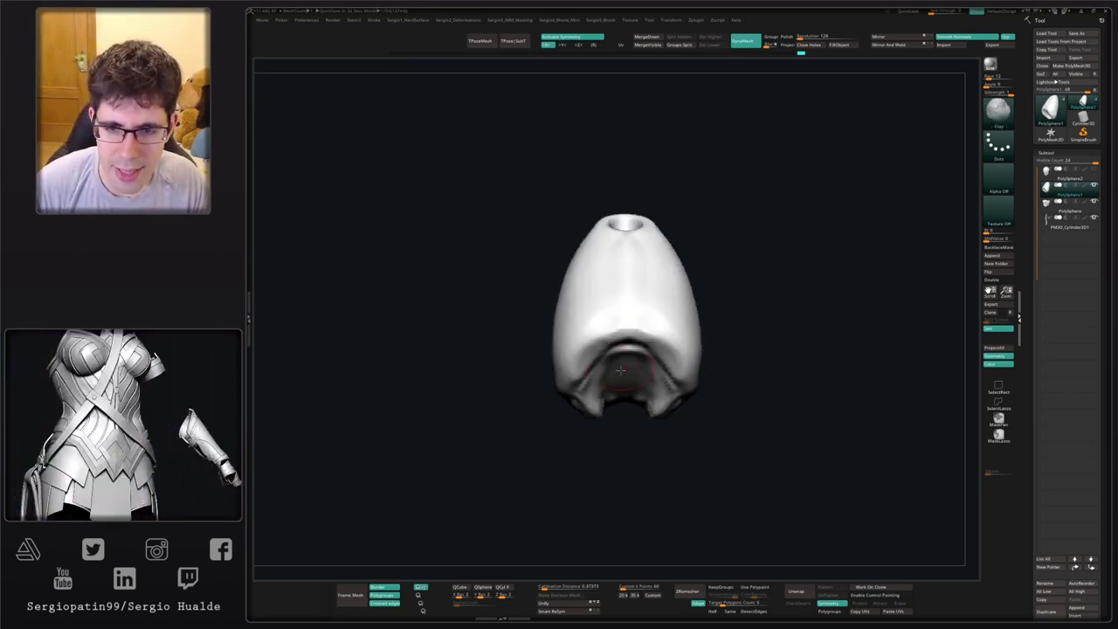
# - Reshape the lower ends of the rib cage from below with the Move brush
pyautogui.moveTo(623, 415)
pyautogui.mouseDown(button='right')
pyautogui.moveTo(677, 384)
pyautogui.moveTo(626, 345)
pyautogui.mouseUp(button='right')
pyautogui.press('b')
pyautogui.press('m')
pyautogui.press('v')
pyautogui.press('s')
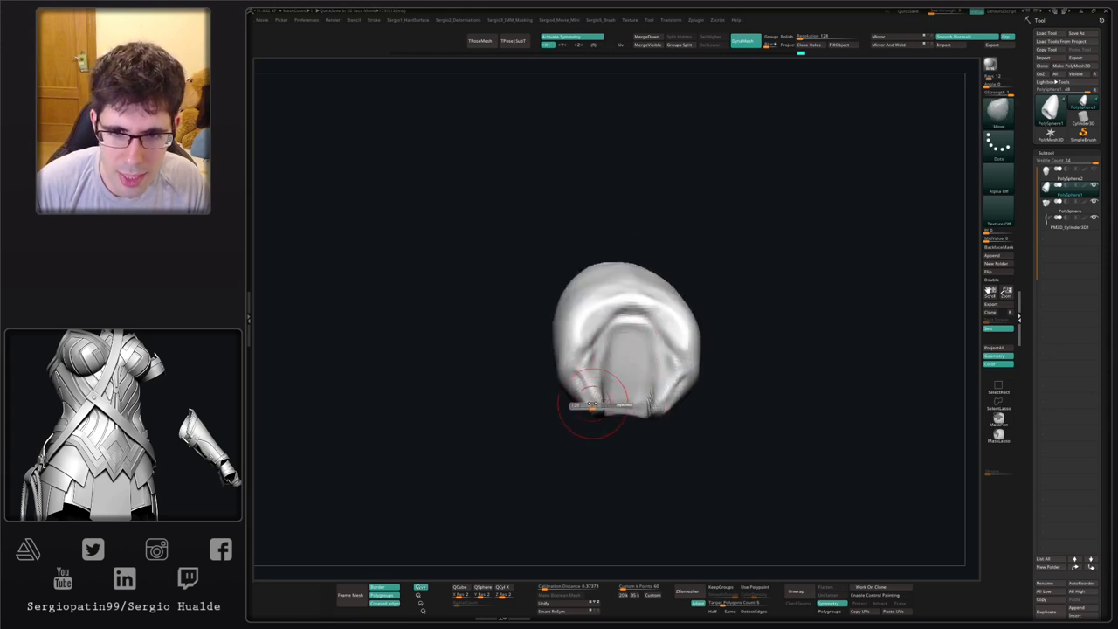
pyautogui.moveTo(592, 404); pyautogui.dragTo(598, 404)
pyautogui.moveTo(595, 402); pyautogui.dragTo(581, 395)
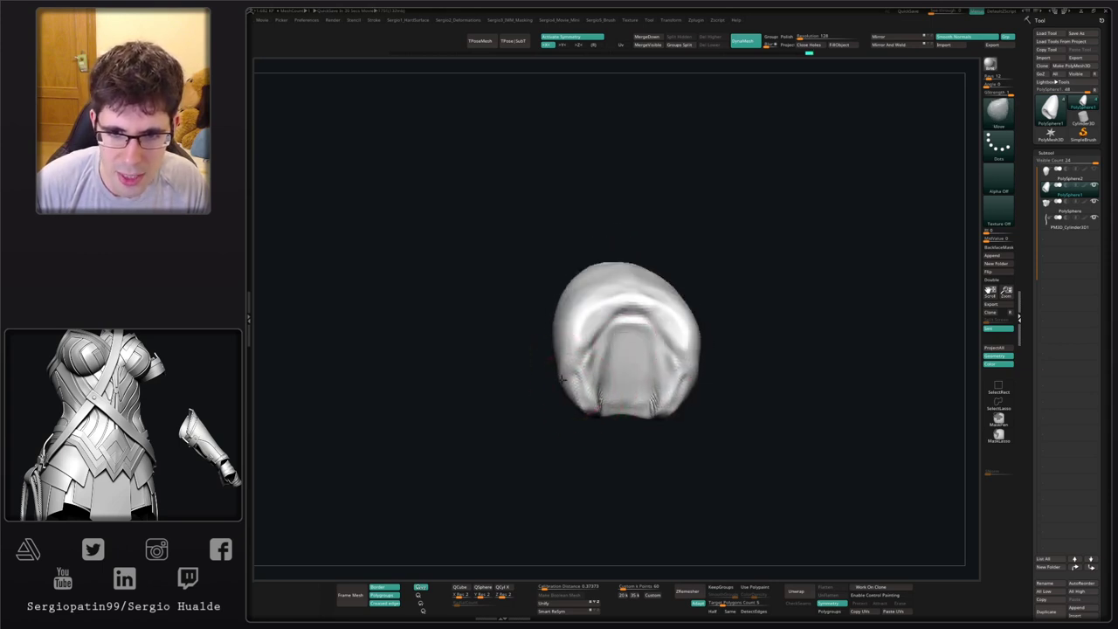
# - Flatten the front and side planes of the rib cage with the TrimDynamic brush
pyautogui.moveTo(536, 350)
pyautogui.mouseDown(button='right')
pyautogui.moveTo(548, 397)
pyautogui.moveTo(619, 394)
pyautogui.moveTo(622, 385)
pyautogui.mouseUp(button='right')
pyautogui.press('b')
pyautogui.press('t')
pyautogui.press('d')
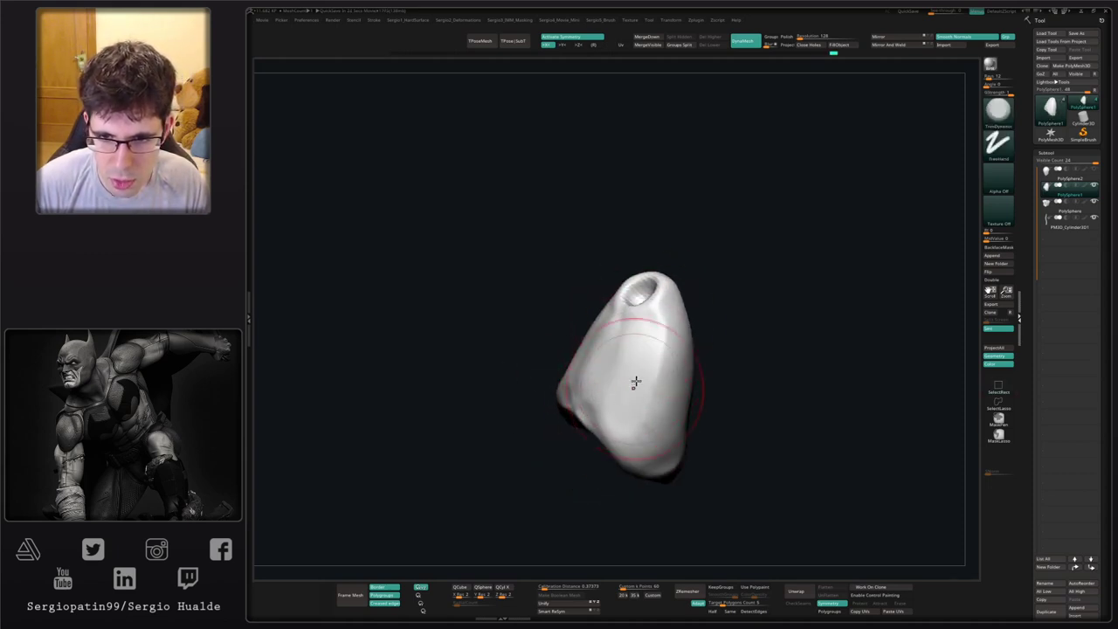
pyautogui.moveTo(661, 427); pyautogui.dragTo(689, 322, button='right')
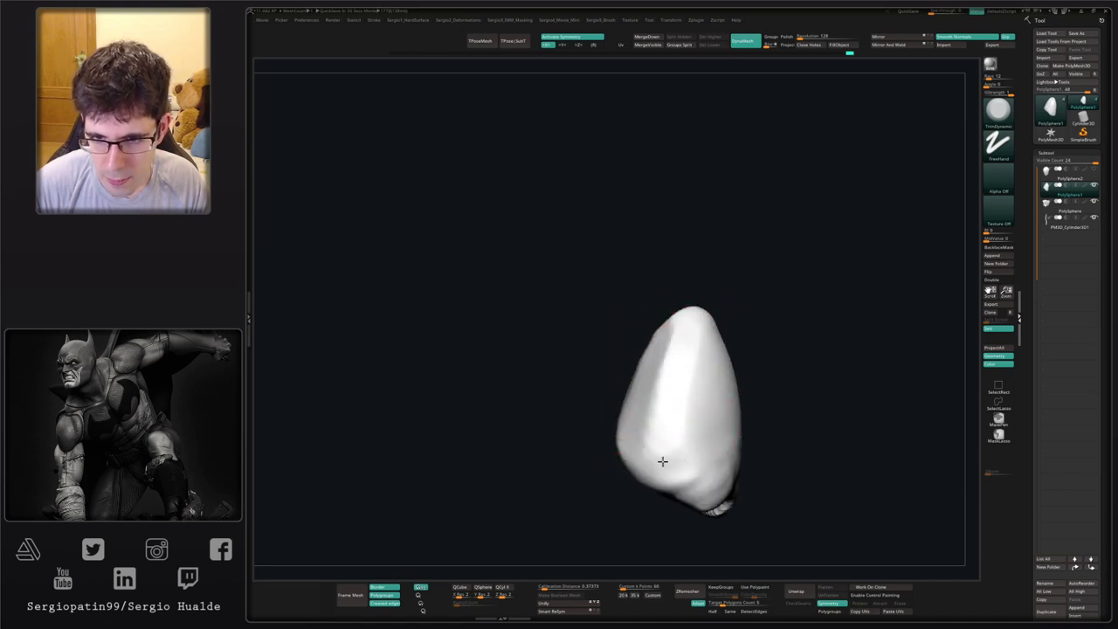
# - Pull in the upper sides of the rib cage with the Move brush and display the whole skeleton again
pyautogui.moveTo(662, 461)
pyautogui.mouseDown(button='right')
pyautogui.moveTo(728, 417)
pyautogui.moveTo(710, 396)
pyautogui.mouseUp(button='right')
pyautogui.press('b')
pyautogui.press('m')
pyautogui.press('v')
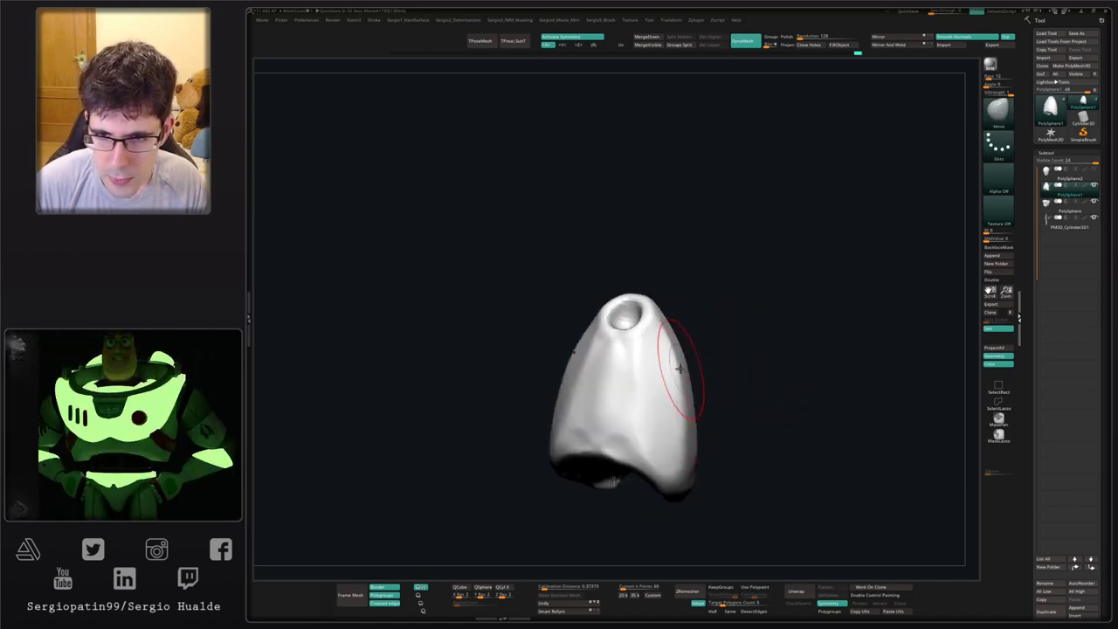
pyautogui.moveTo(682, 368); pyautogui.dragTo(678, 364)
pyautogui.hotkey('alt', 's')
pyautogui.keyDown('ctrl'); pyautogui.moveTo(678, 382); pyautogui.dragTo(676, 428, button='right'); pyautogui.keyUp('ctrl')
pyautogui.moveTo(677, 428)
pyautogui.keyDown('shift'); pyautogui.mouseDown(button='right')
pyautogui.moveTo(675, 389)
pyautogui.moveTo(640, 360)
pyautogui.mouseUp(button='right'); pyautogui.keyUp('shift')
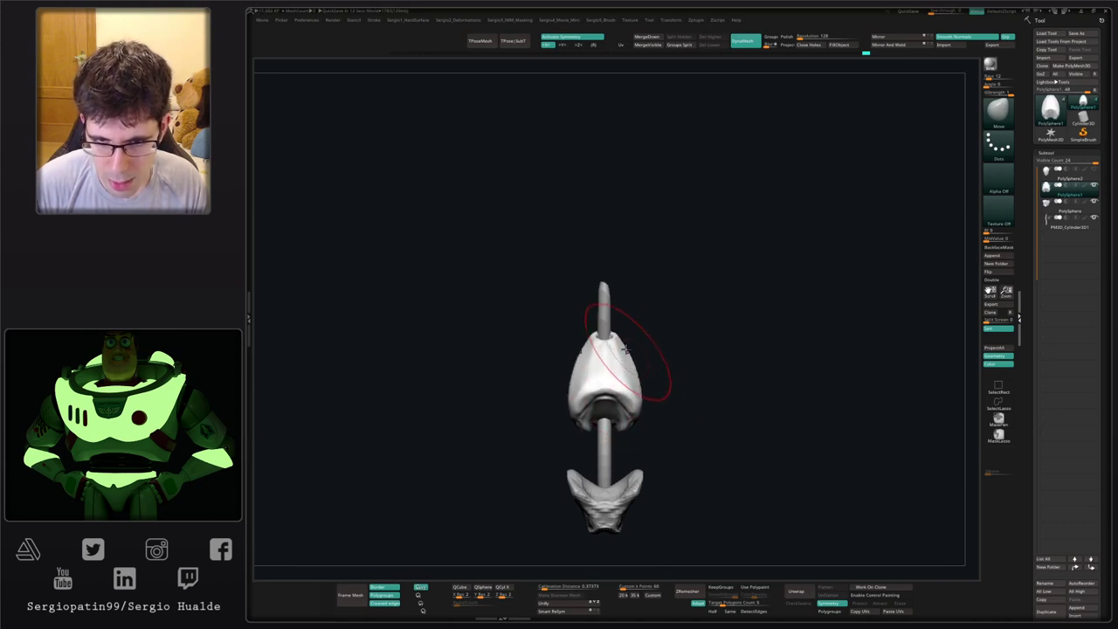
pyautogui.moveTo(673, 374)
pyautogui.mouseDown(button='right')
pyautogui.moveTo(611, 399)
pyautogui.moveTo(623, 403)
pyautogui.moveTo(614, 389)
pyautogui.mouseUp(button='right')
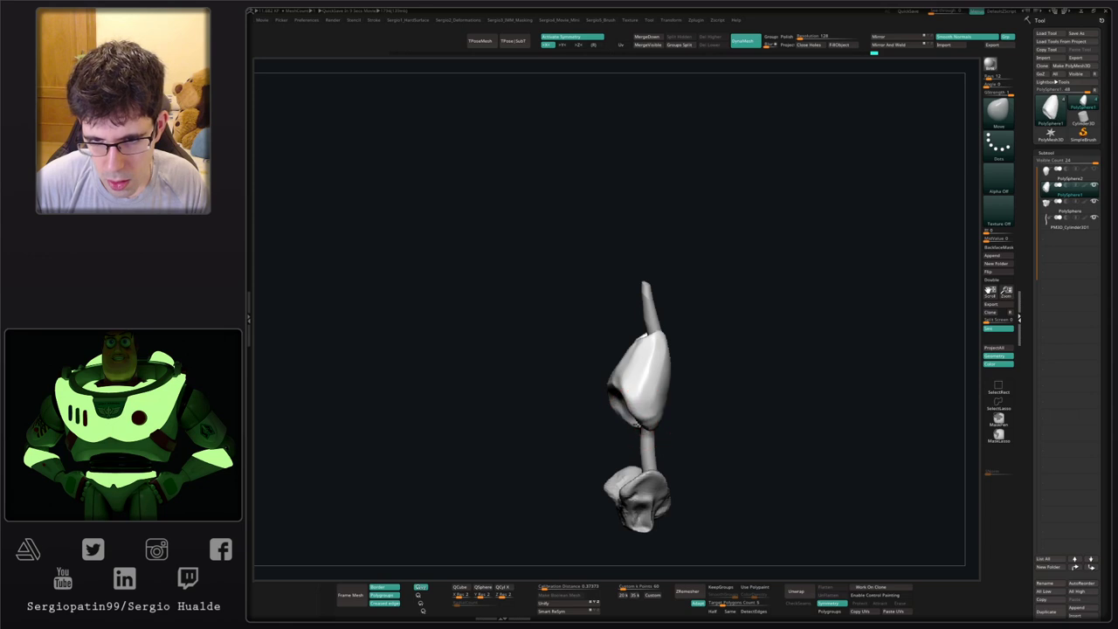
pyautogui.moveTo(636, 425)
pyautogui.mouseDown(button='right')
pyautogui.moveTo(644, 411)
pyautogui.moveTo(652, 425)
pyautogui.moveTo(710, 411)
pyautogui.moveTo(685, 436)
pyautogui.mouseUp(button='right')
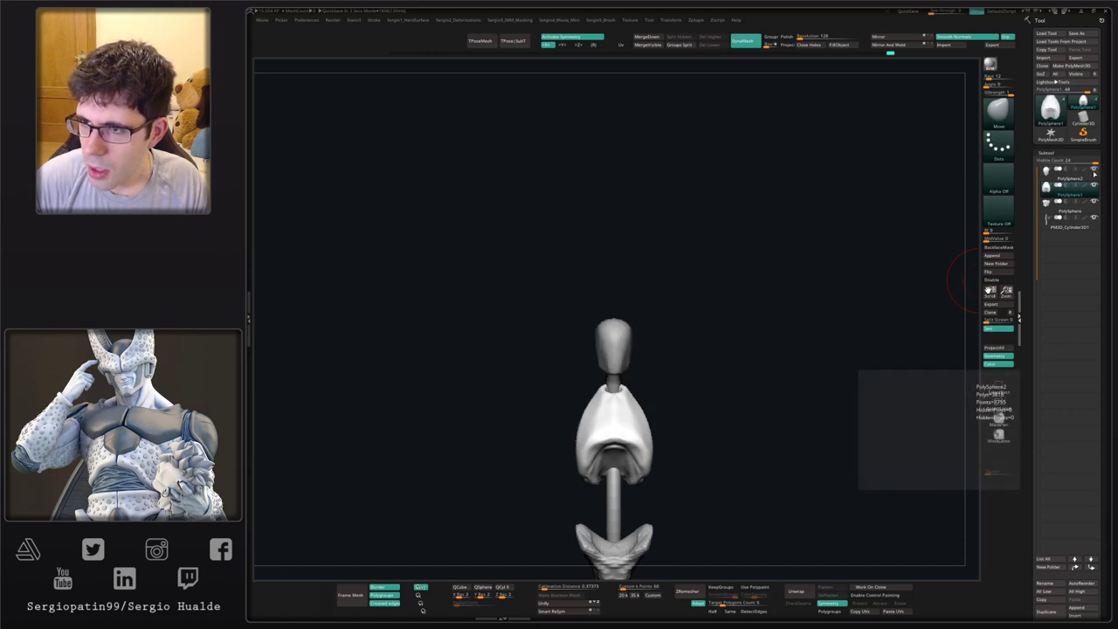
# - Select the head and duplicate it as a new subtool
pyautogui.press('f')
pyautogui.moveTo(708, 305); pyautogui.dragTo(693, 328, button='right')
pyautogui.keyDown('alt'); pyautogui.moveTo(692, 327); pyautogui.dragTo(659, 376, button='right'); pyautogui.keyUp('alt')
pyautogui.keyDown('ctrl'); pyautogui.moveTo(659, 376); pyautogui.dragTo(620, 392, button='right'); pyautogui.keyUp('ctrl')
pyautogui.moveTo(708, 296); pyautogui.dragTo(708, 337, button='right')
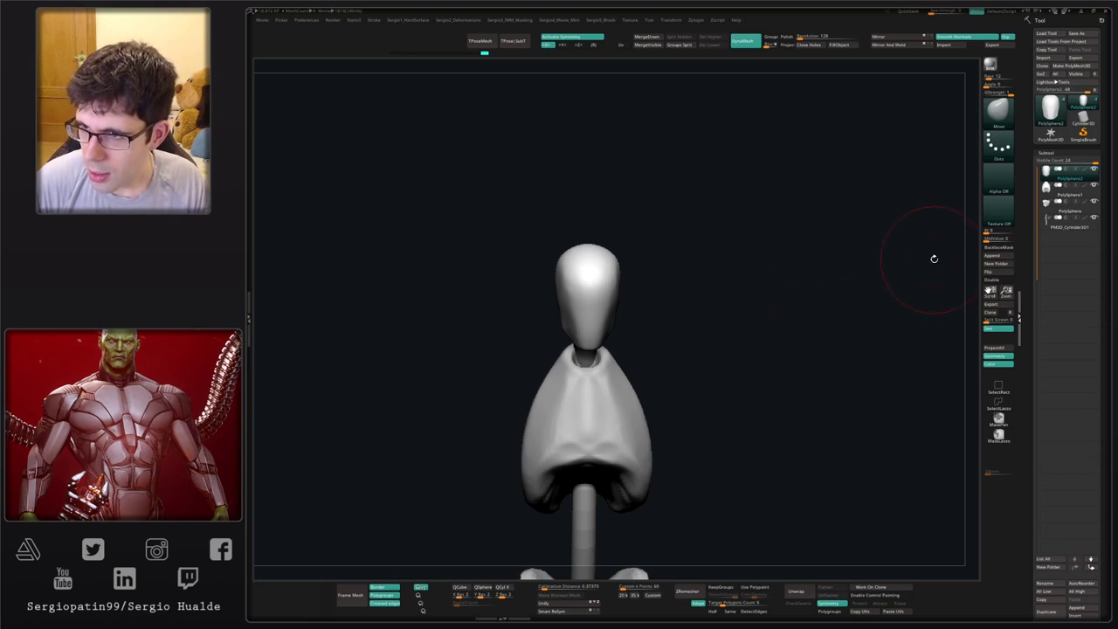
pyautogui.hotkey('ctrl', 'shift', 'd')
pyautogui.moveTo(651, 329)
pyautogui.mouseDown()
pyautogui.moveTo(664, 270)
pyautogui.moveTo(645, 278)
pyautogui.mouseUp()
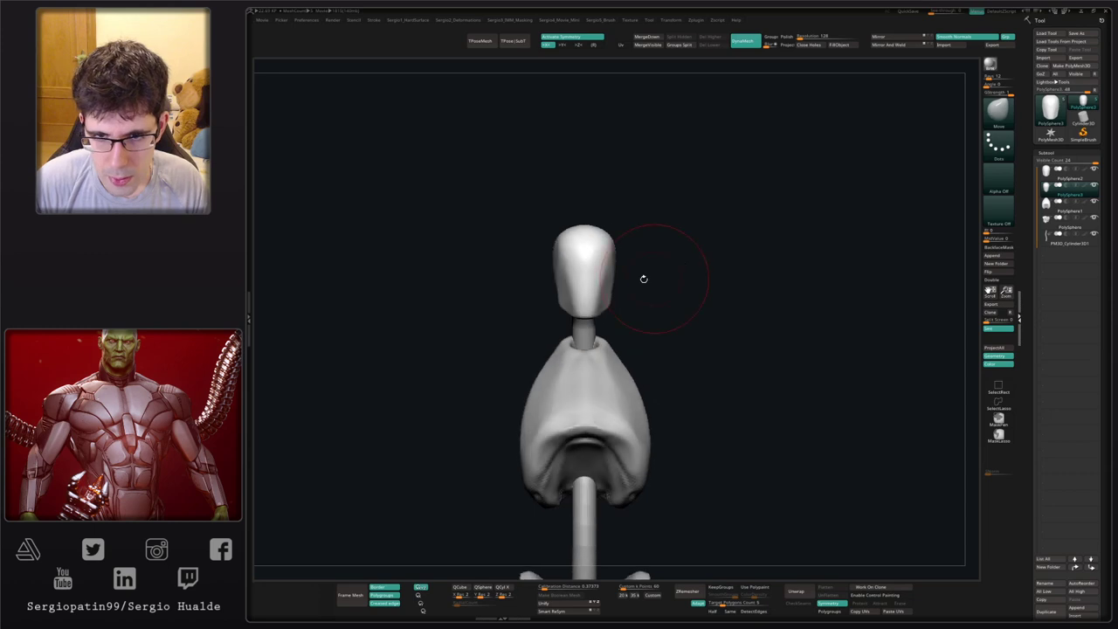
# - Stretch the duplicated head into a flat horizontal bar and lower it to the top front of the rib cage
pyautogui.press('w')
pyautogui.moveTo(647, 221); pyautogui.dragTo(646, 380)
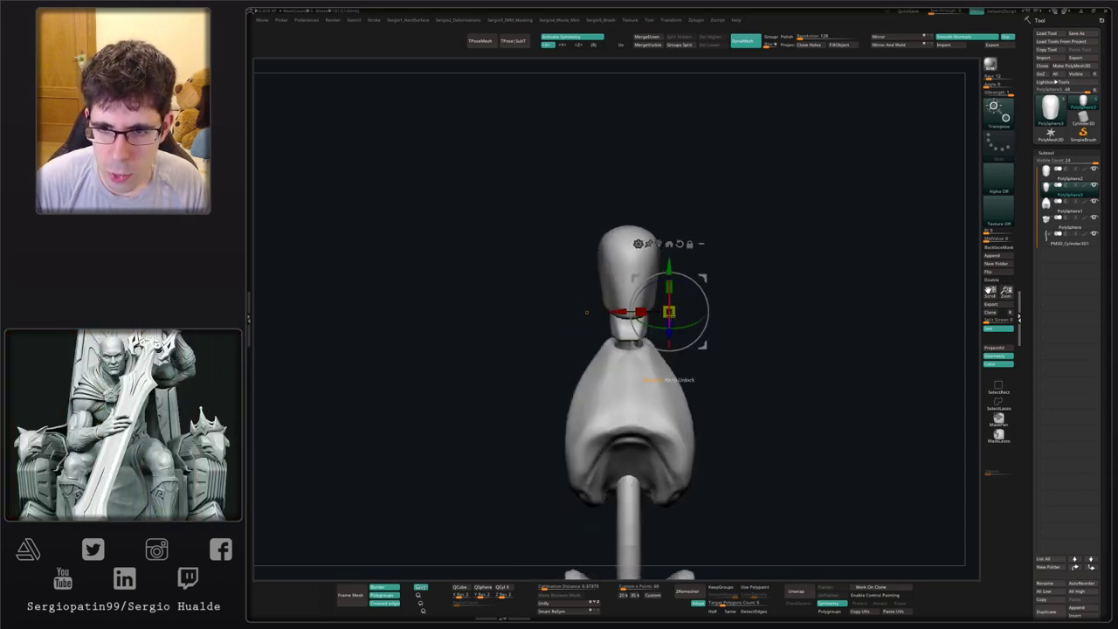
pyautogui.moveTo(639, 310); pyautogui.dragTo(594, 311)
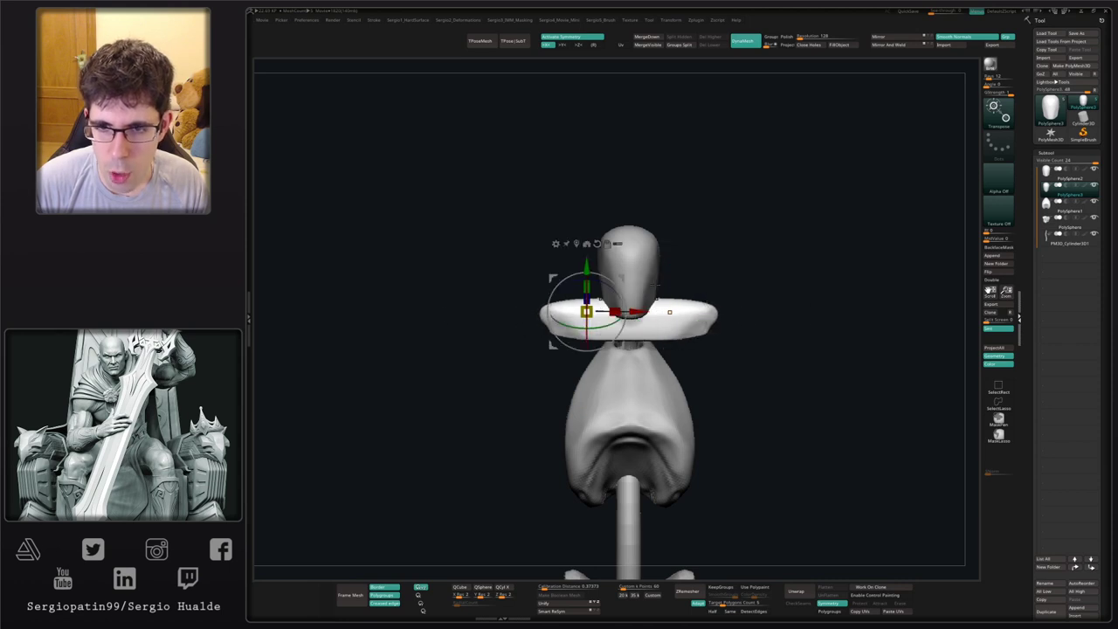
pyautogui.moveTo(586, 268); pyautogui.dragTo(586, 297)
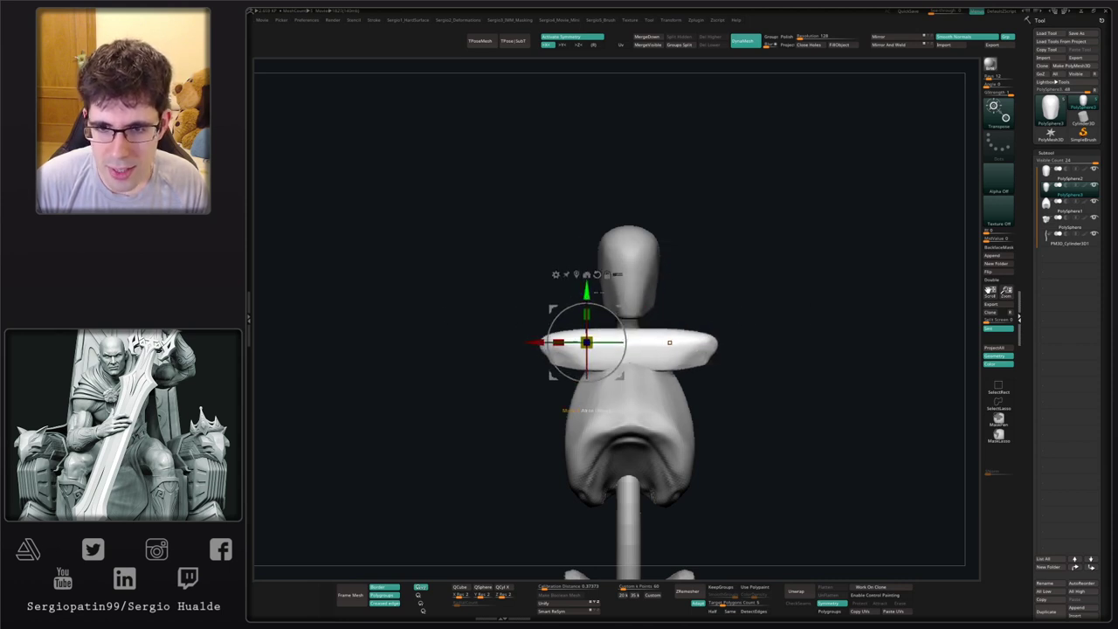
# - Remesh and smooth the bar into a thin collarbone piece, adjusting its shape with the Move brush
pyautogui.keyDown('shift'); pyautogui.moveTo(712, 297); pyautogui.dragTo(654, 307); pyautogui.keyUp('shift')
pyautogui.press('q')
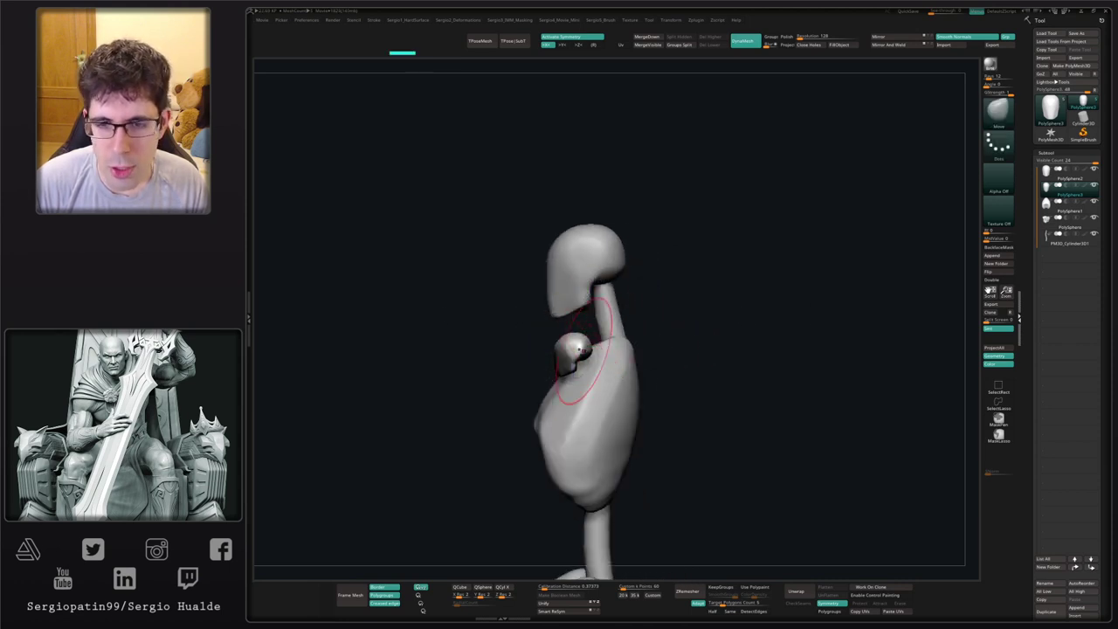
pyautogui.moveTo(569, 384); pyautogui.dragTo(590, 370, button='right')
pyautogui.keyDown('shift'); pyautogui.moveTo(575, 351); pyautogui.dragTo(564, 357); pyautogui.keyUp('shift')
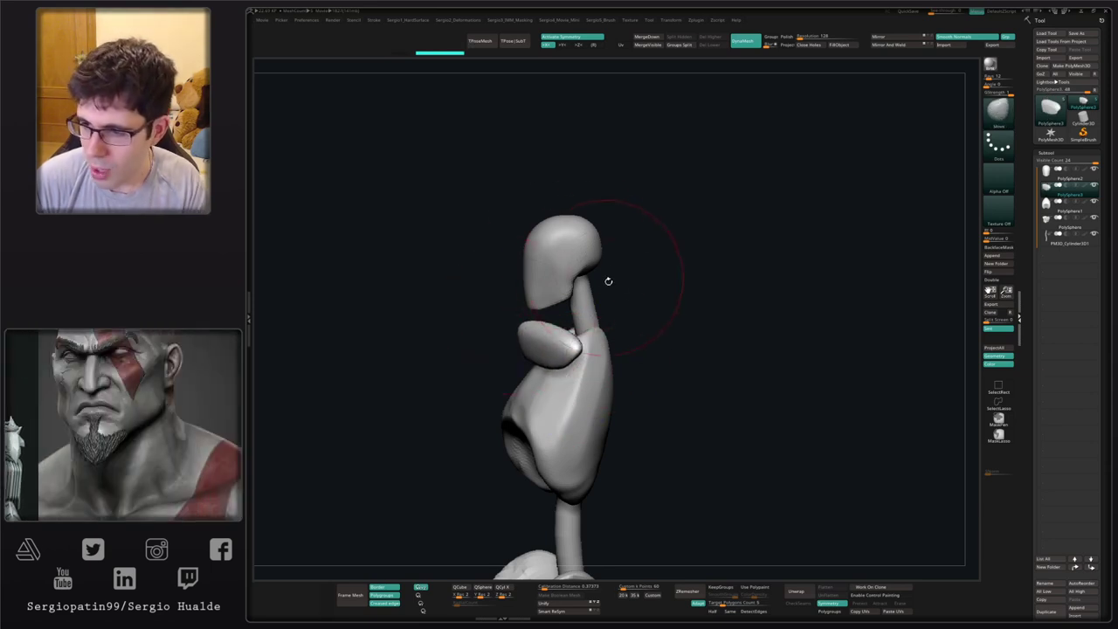
pyautogui.moveTo(619, 317); pyautogui.dragTo(708, 242)
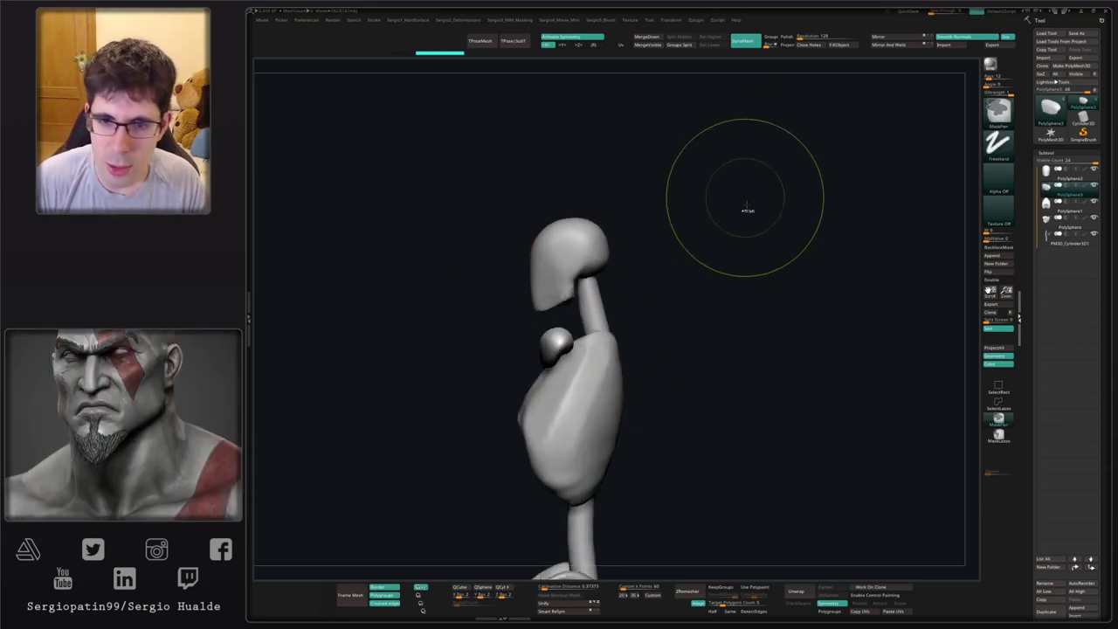
pyautogui.keyDown('ctrl'); pyautogui.moveTo(745, 208); pyautogui.dragTo(689, 304); pyautogui.keyUp('ctrl')
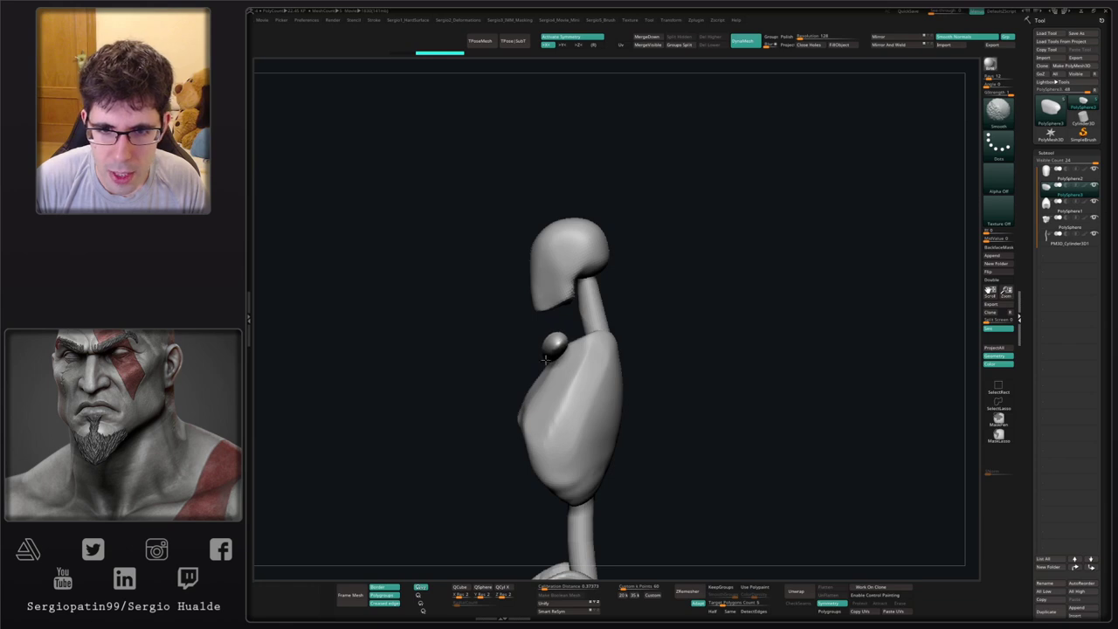
pyautogui.keyDown('shift'); pyautogui.moveTo(545, 360); pyautogui.dragTo(553, 347); pyautogui.keyUp('shift')
pyautogui.keyDown('ctrl'); pyautogui.moveTo(658, 300); pyautogui.dragTo(646, 346); pyautogui.keyUp('ctrl')
pyautogui.keyDown('shift'); pyautogui.moveTo(553, 346); pyautogui.dragTo(561, 353); pyautogui.keyUp('shift')
pyautogui.moveTo(571, 362); pyautogui.dragTo(594, 366, button='right')
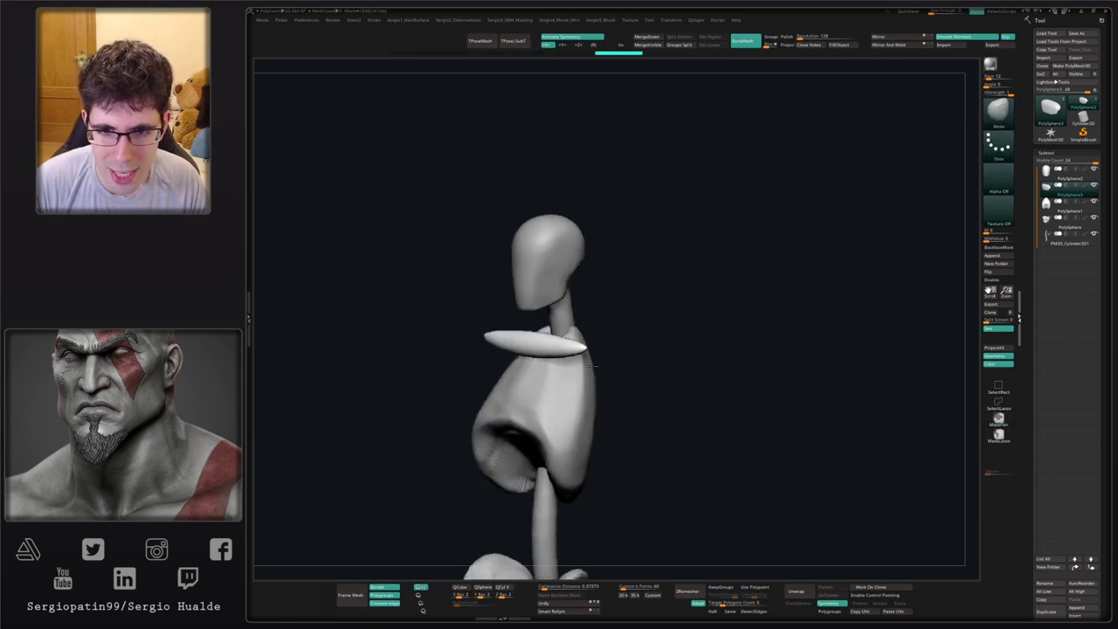
pyautogui.moveTo(594, 365)
pyautogui.mouseDown()
pyautogui.moveTo(572, 363)
pyautogui.moveTo(611, 358)
pyautogui.moveTo(559, 321)
pyautogui.moveTo(572, 348)
pyautogui.moveTo(621, 366)
pyautogui.moveTo(630, 357)
pyautogui.moveTo(598, 371)
pyautogui.moveTo(643, 363)
pyautogui.moveTo(597, 360)
pyautogui.mouseUp()
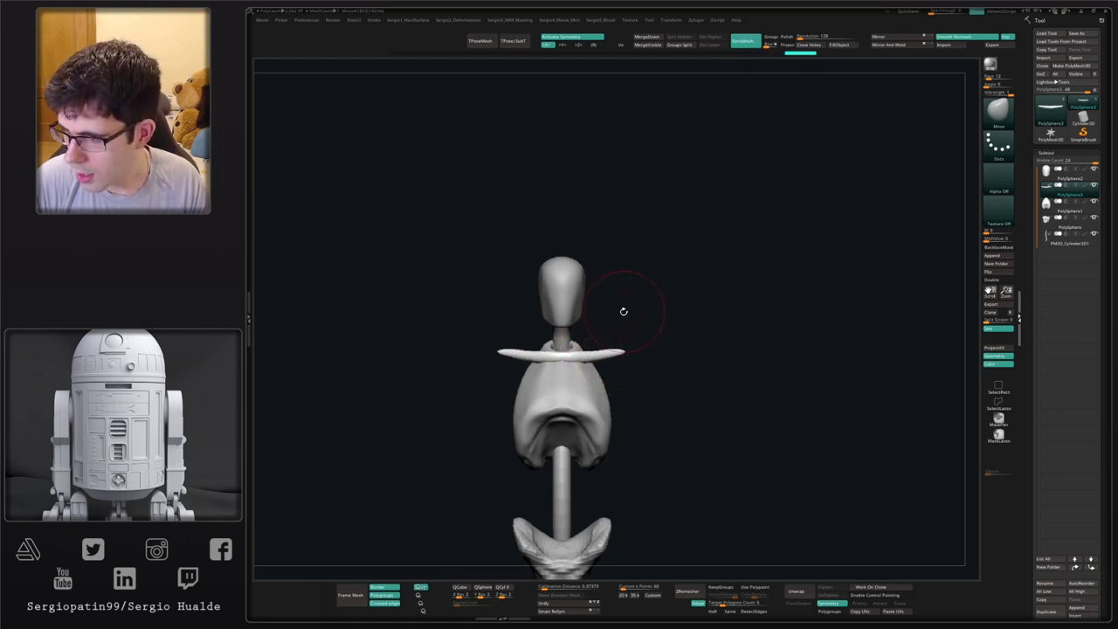
# - Examine the collarbone piece's width and placement against the head, rib cage and pelvis from the back and side
pyautogui.moveTo(678, 324); pyautogui.dragTo(602, 340)
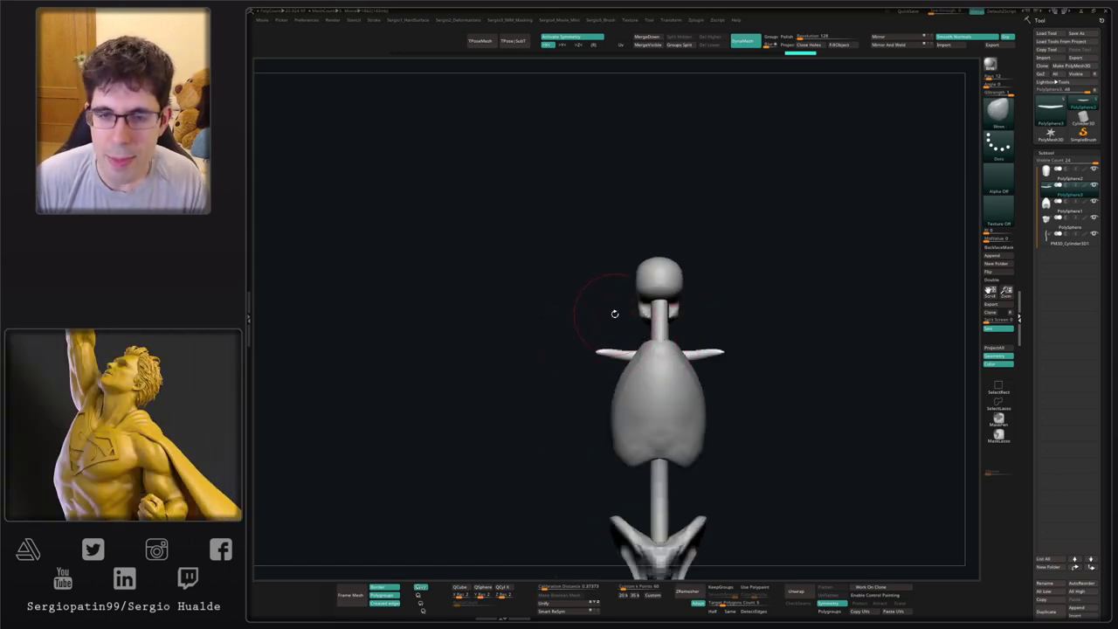
pyautogui.keyDown('alt'); pyautogui.moveTo(598, 336); pyautogui.dragTo(678, 314); pyautogui.keyUp('alt')
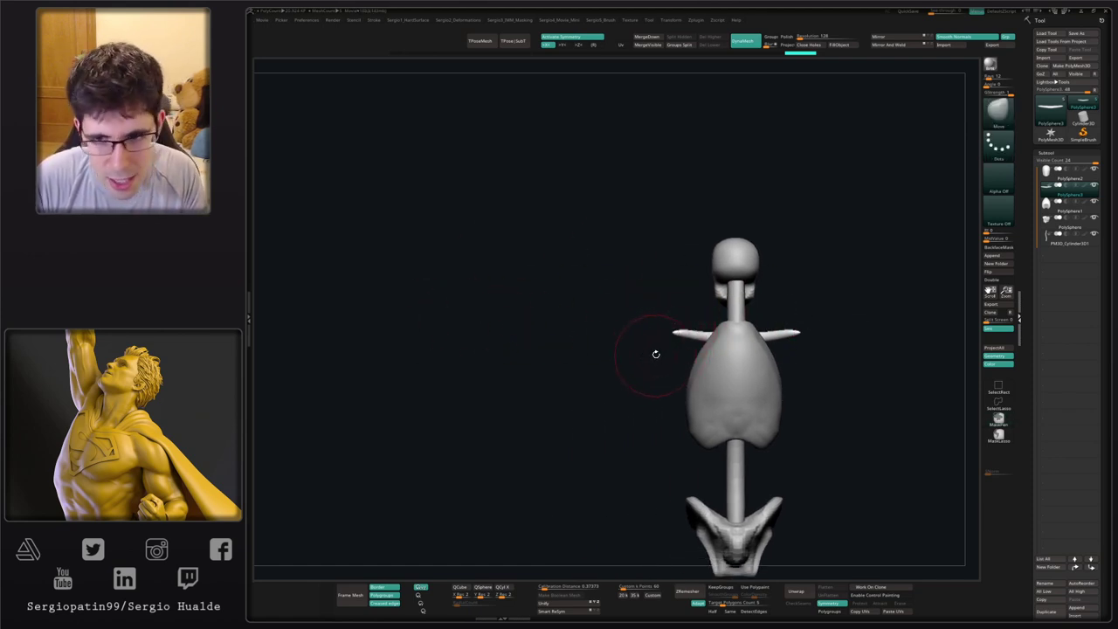
pyautogui.keyDown('alt'); pyautogui.moveTo(688, 345); pyautogui.dragTo(565, 346); pyautogui.keyUp('alt')
pyautogui.moveTo(494, 361)
pyautogui.keyDown('alt'); pyautogui.mouseDown()
pyautogui.moveTo(526, 367)
pyautogui.moveTo(623, 338)
pyautogui.moveTo(658, 299)
pyautogui.moveTo(666, 316)
pyautogui.moveTo(520, 318)
pyautogui.moveTo(661, 317)
pyautogui.moveTo(612, 366)
pyautogui.moveTo(576, 241)
pyautogui.moveTo(596, 290)
pyautogui.mouseUp(); pyautogui.keyUp('alt')
pyautogui.hotkey('ctrl', 'z')
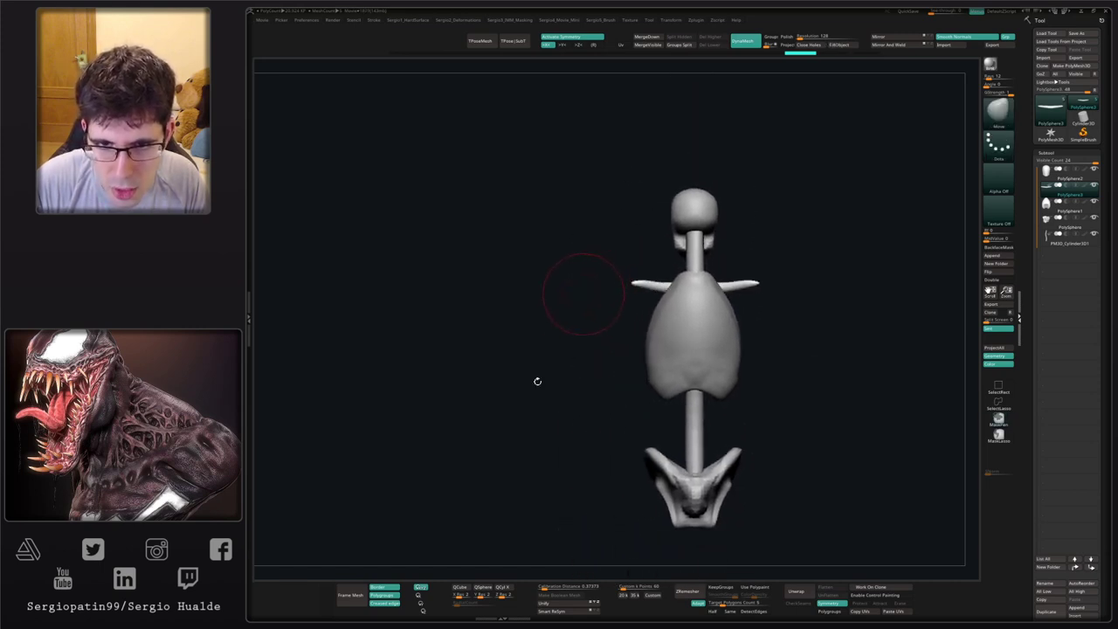
pyautogui.keyDown('alt'); pyautogui.moveTo(537, 380); pyautogui.dragTo(427, 367); pyautogui.keyUp('alt')
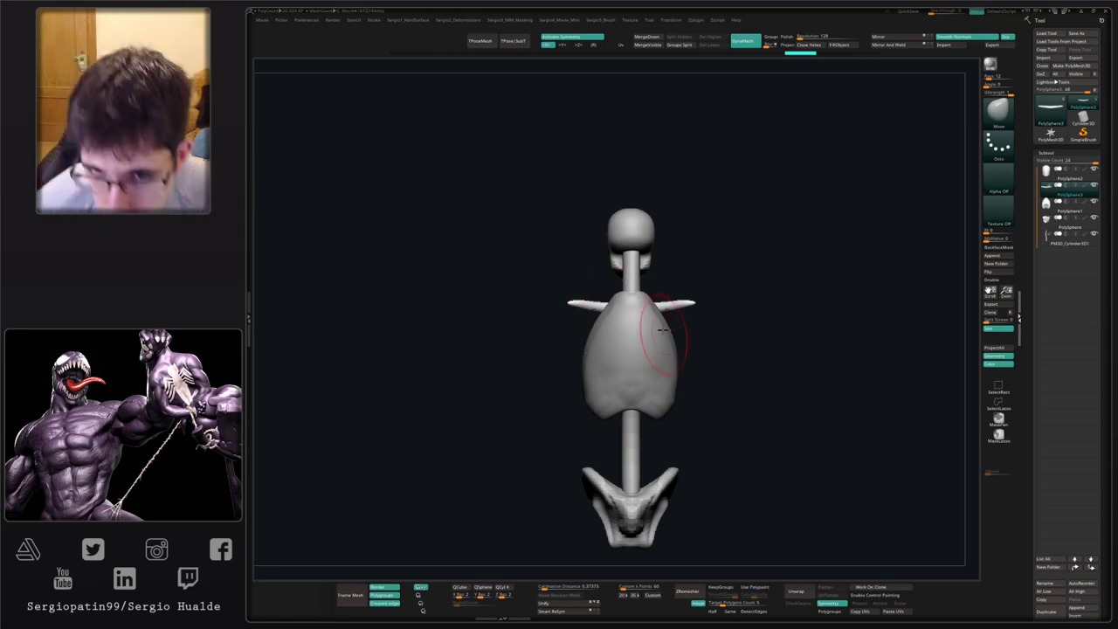
pyautogui.moveTo(701, 334)
pyautogui.mouseDown(button='right')
pyautogui.moveTo(771, 340)
pyautogui.moveTo(673, 324)
pyautogui.moveTo(662, 413)
pyautogui.moveTo(568, 371)
pyautogui.moveTo(642, 372)
pyautogui.moveTo(659, 341)
pyautogui.mouseUp(button='right')
pyautogui.keyDown('alt'); pyautogui.moveTo(658, 341); pyautogui.dragTo(616, 347, button='right'); pyautogui.keyUp('alt')
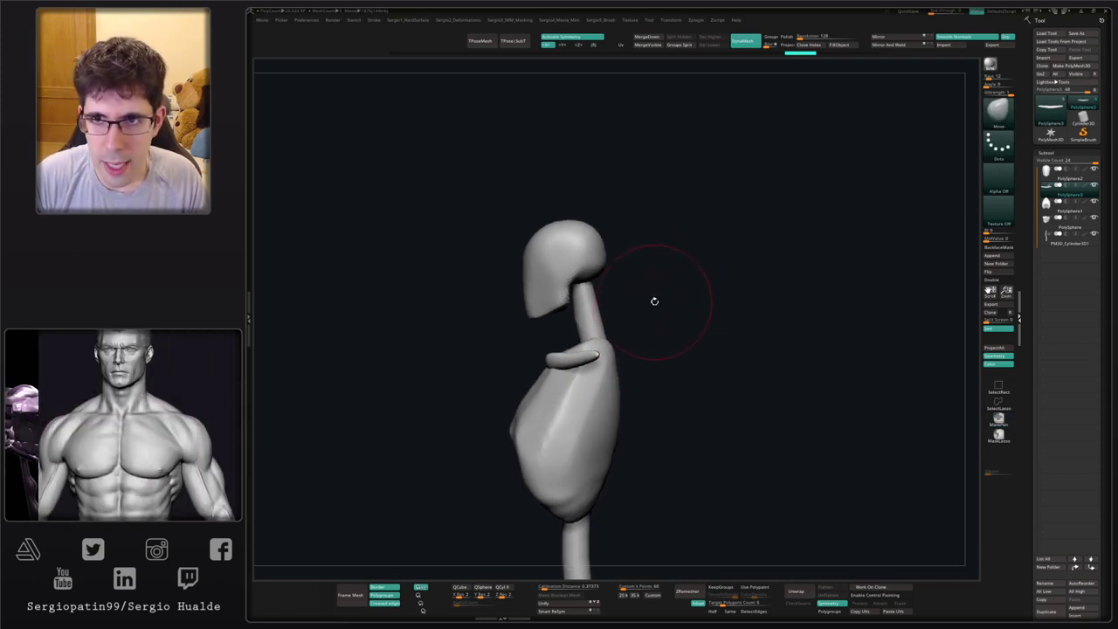
# - Duplicate the collarbone piece, flip it front to back and place the copy at the back of the rib cage
pyautogui.hotkey('ctrl', 'shift', 'd')
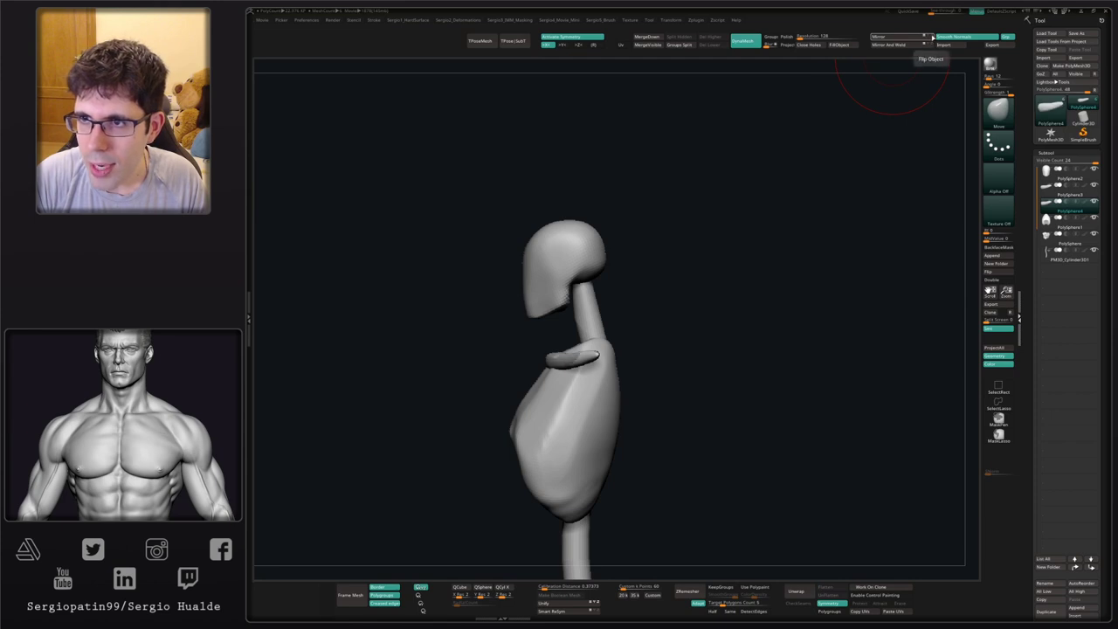
pyautogui.press('w')
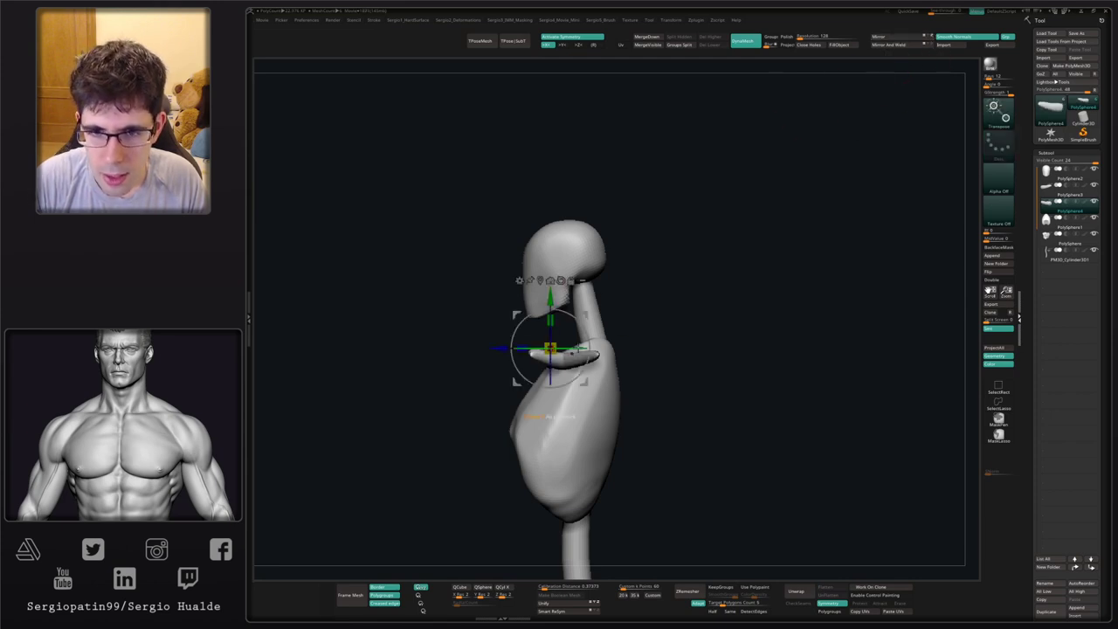
pyautogui.moveTo(589, 311); pyautogui.dragTo(600, 347)
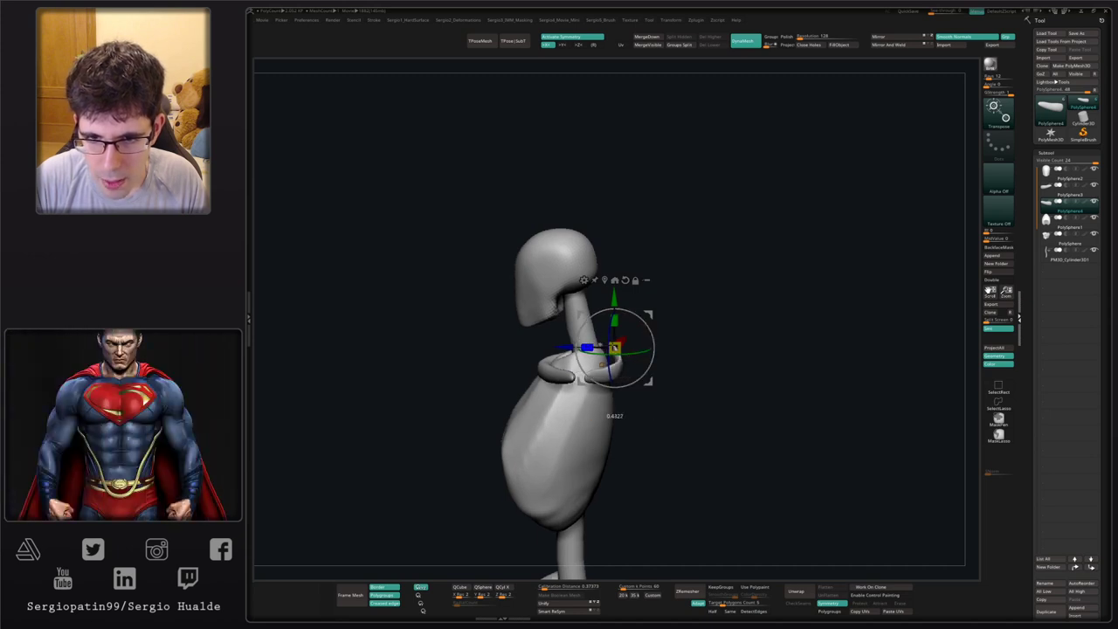
# - Isolate the rear piece, cut out its middle section and remesh the two remaining halves with DynaMesh
pyautogui.press('q')
pyautogui.press('2')
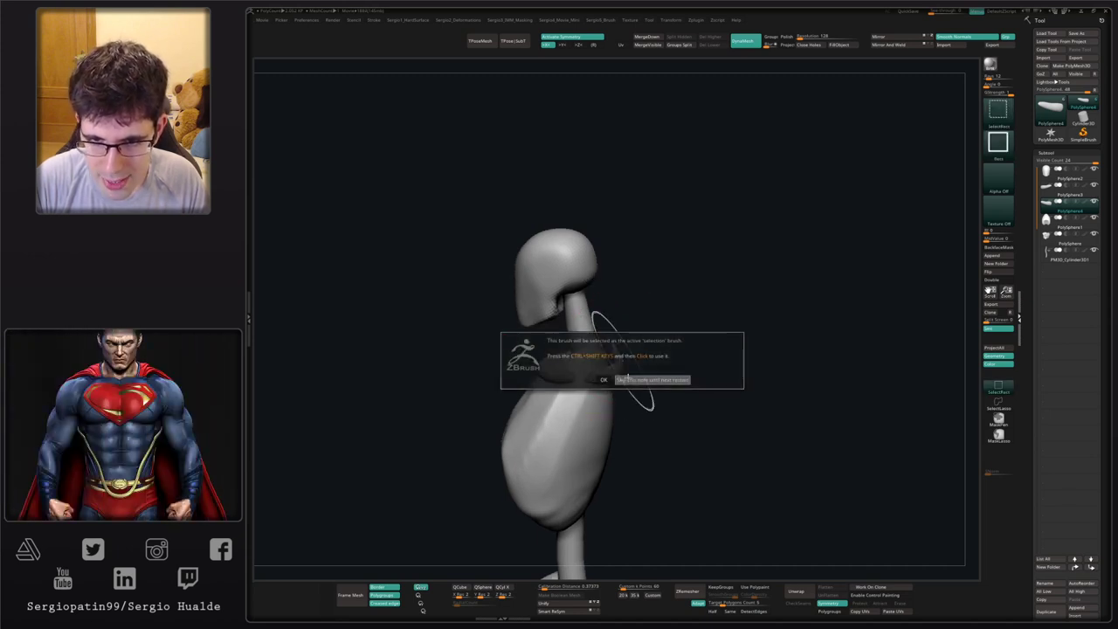
pyautogui.click(649, 381)
pyautogui.moveTo(651, 382); pyautogui.dragTo(602, 388)
pyautogui.hotkey('alt', 's')
pyautogui.keyDown('ctrl'); pyautogui.keyDown('alt'); pyautogui.keyDown('shift'); pyautogui.moveTo(551, 329); pyautogui.dragTo(593, 383); pyautogui.keyUp('shift'); pyautogui.keyUp('alt'); pyautogui.keyUp('ctrl')
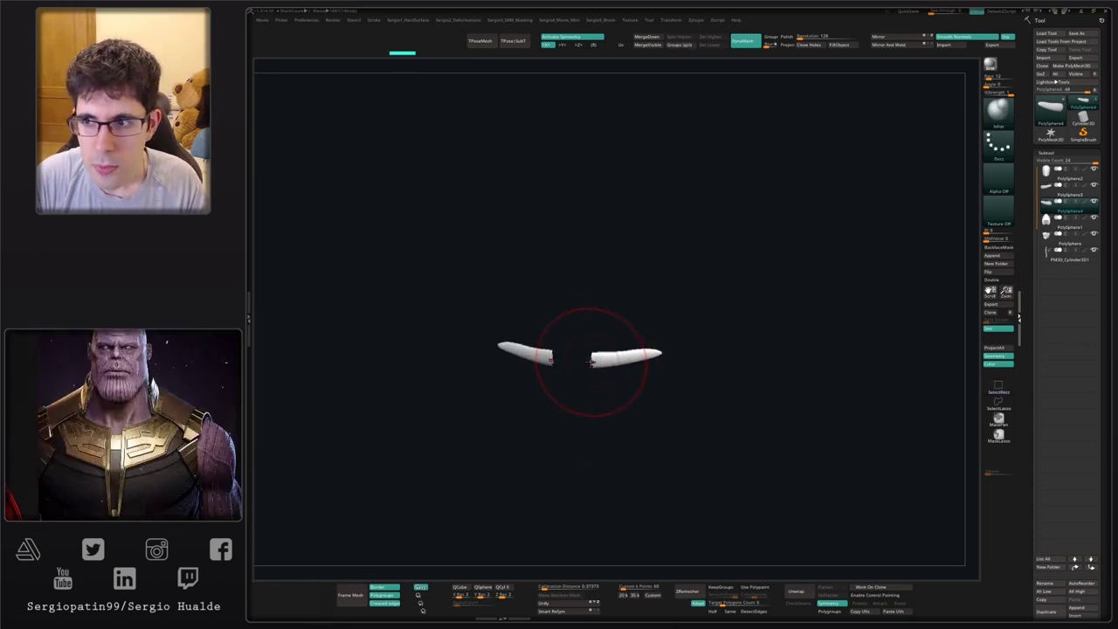
pyautogui.press('space')
pyautogui.press('space')
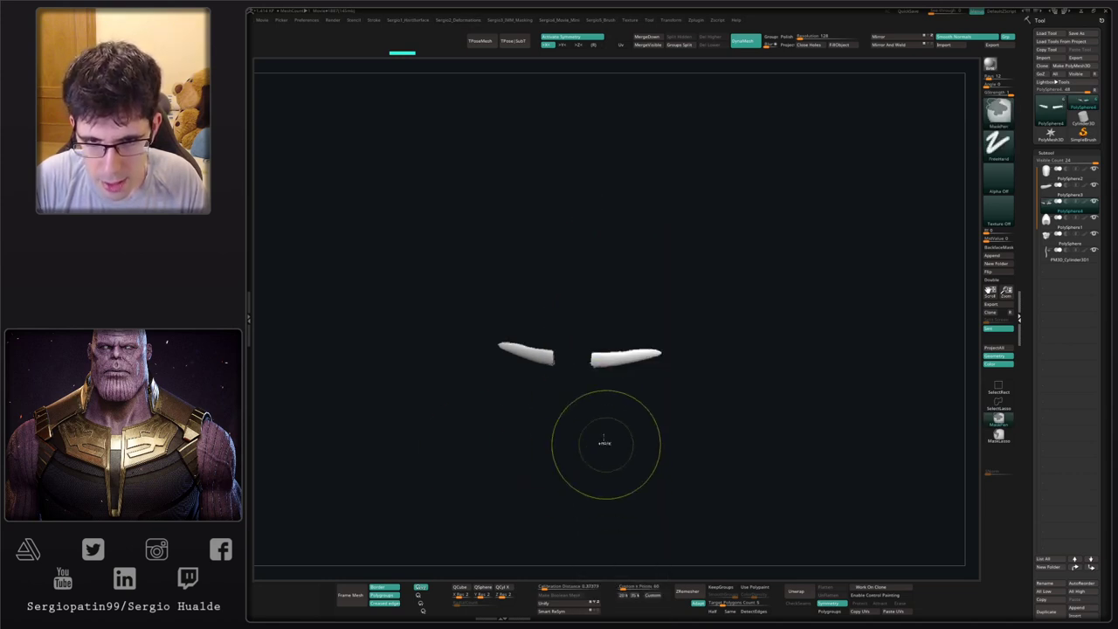
pyautogui.keyDown('ctrl'); pyautogui.moveTo(604, 444); pyautogui.dragTo(625, 462); pyautogui.keyUp('ctrl')
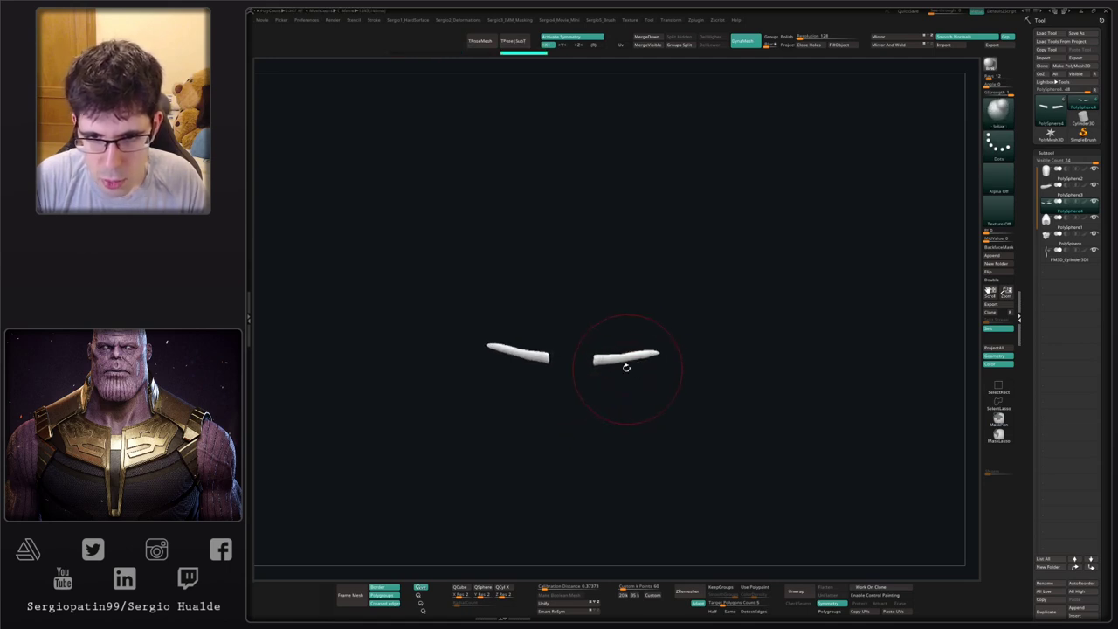
# - Try thickening the two rear halves with the Inflate brush and display the whole skeleton again
pyautogui.press('s')
pyautogui.moveTo(619, 367)
pyautogui.mouseDown()
pyautogui.moveTo(629, 355)
pyautogui.moveTo(622, 362)
pyautogui.mouseUp()
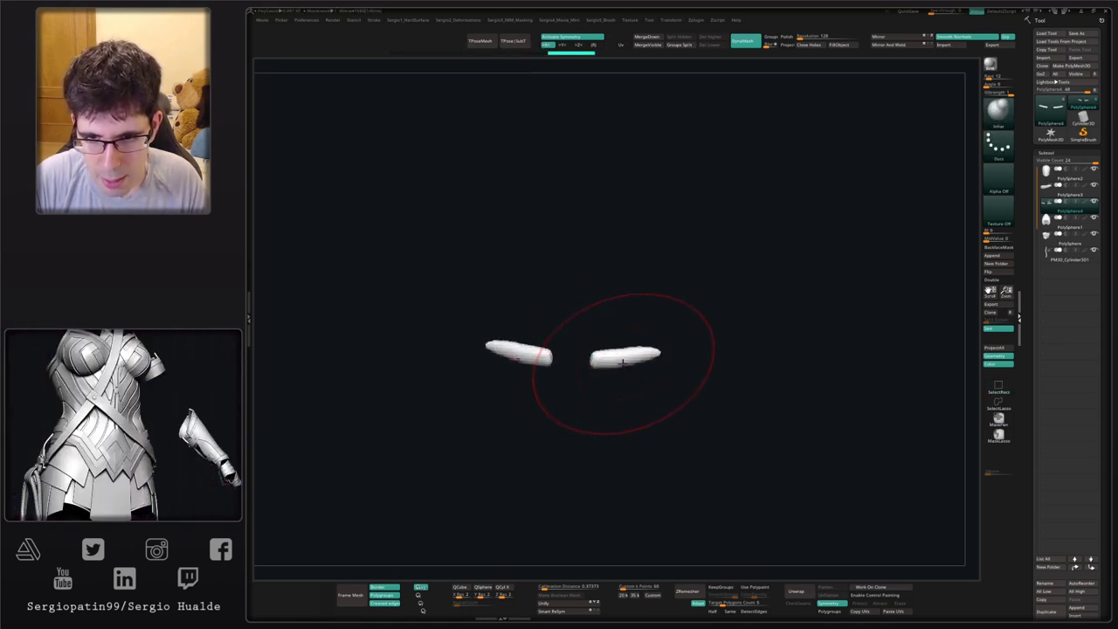
pyautogui.hotkey('ctrl', 'z')
pyautogui.hotkey('shift', 'alt', 's')
# - Angle the inner ends of the two rear pieces down against the back of the rib cage with the Move brush
pyautogui.moveTo(624, 359); pyautogui.dragTo(610, 374, button='right')
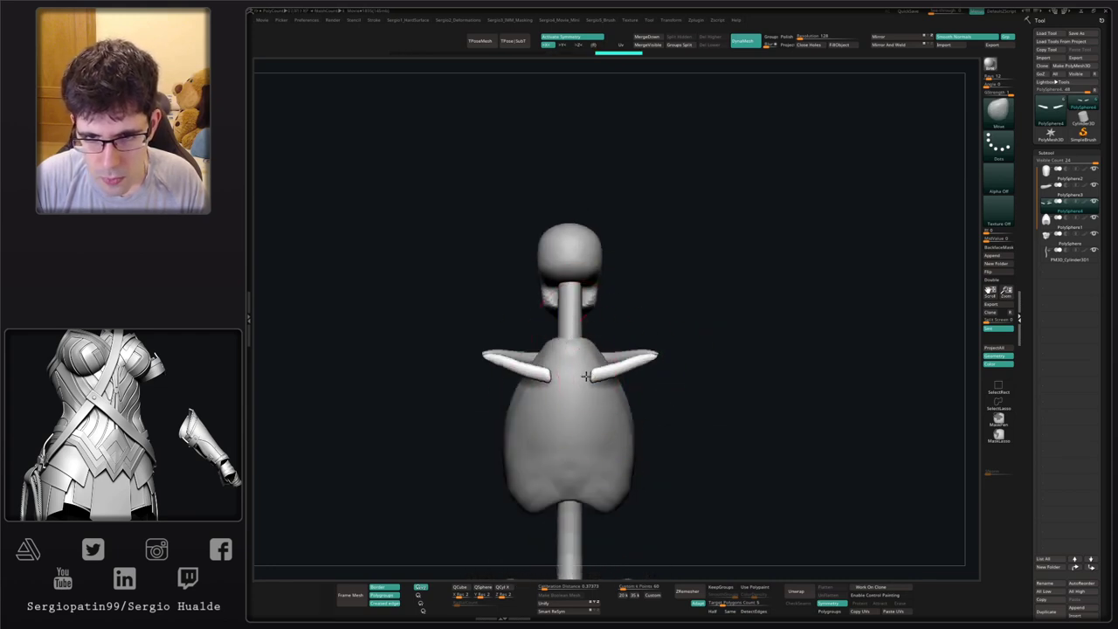
pyautogui.keyDown('alt'); pyautogui.moveTo(601, 374); pyautogui.dragTo(614, 294, button='right'); pyautogui.keyUp('alt')
pyautogui.moveTo(711, 285); pyautogui.dragTo(688, 289, button='right')
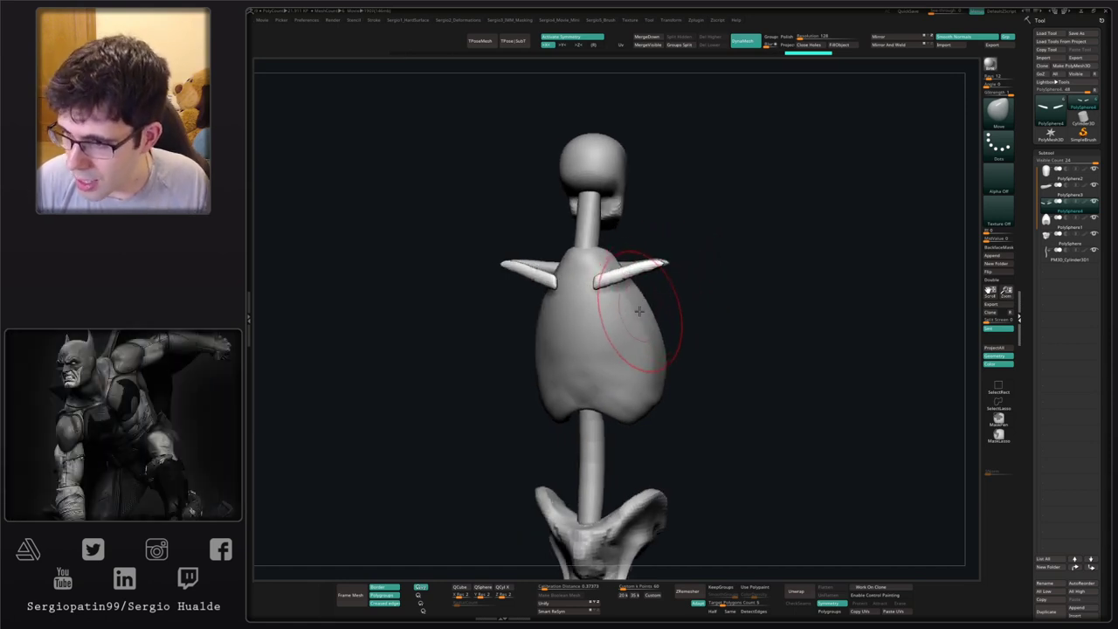
pyautogui.moveTo(630, 316); pyautogui.dragTo(513, 362, button='right')
pyautogui.moveTo(513, 363); pyautogui.dragTo(607, 360, button='right')
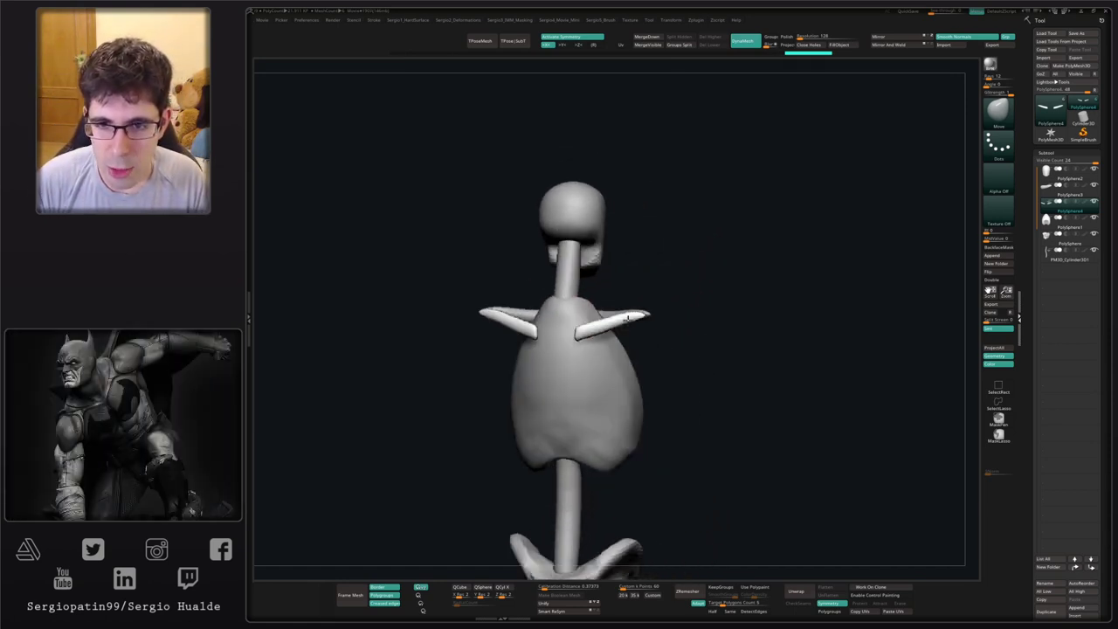
pyautogui.keyDown('ctrl'); pyautogui.moveTo(598, 295); pyautogui.dragTo(554, 510, button='right'); pyautogui.keyUp('ctrl')
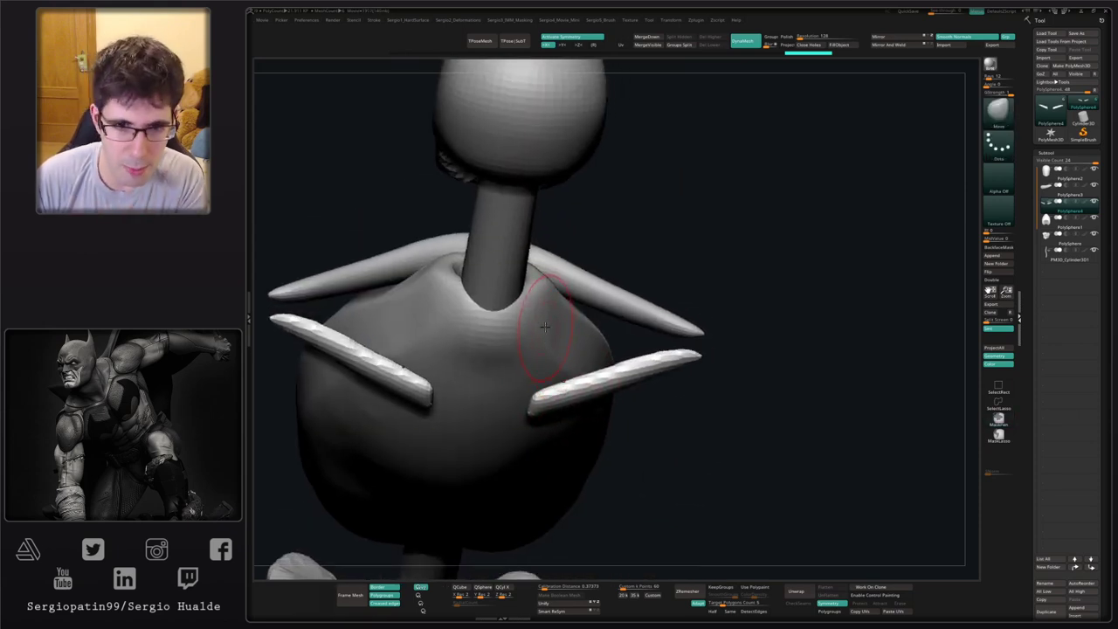
pyautogui.moveTo(546, 333); pyautogui.dragTo(567, 386, button='right')
# - Isolate the two rear pieces, build up volume along them with the Standard brush, and widen and remesh them
pyautogui.hotkey('alt', 's')
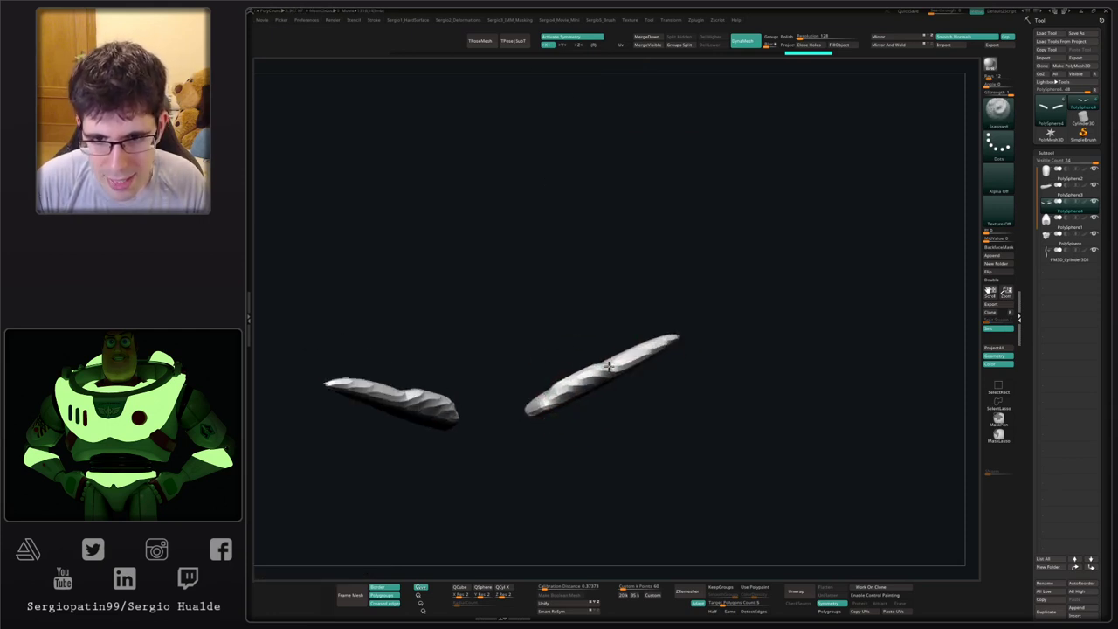
pyautogui.moveTo(566, 385); pyautogui.dragTo(572, 346, button='right')
pyautogui.moveTo(566, 375); pyautogui.dragTo(559, 350)
pyautogui.moveTo(583, 361); pyautogui.dragTo(574, 319, button='right')
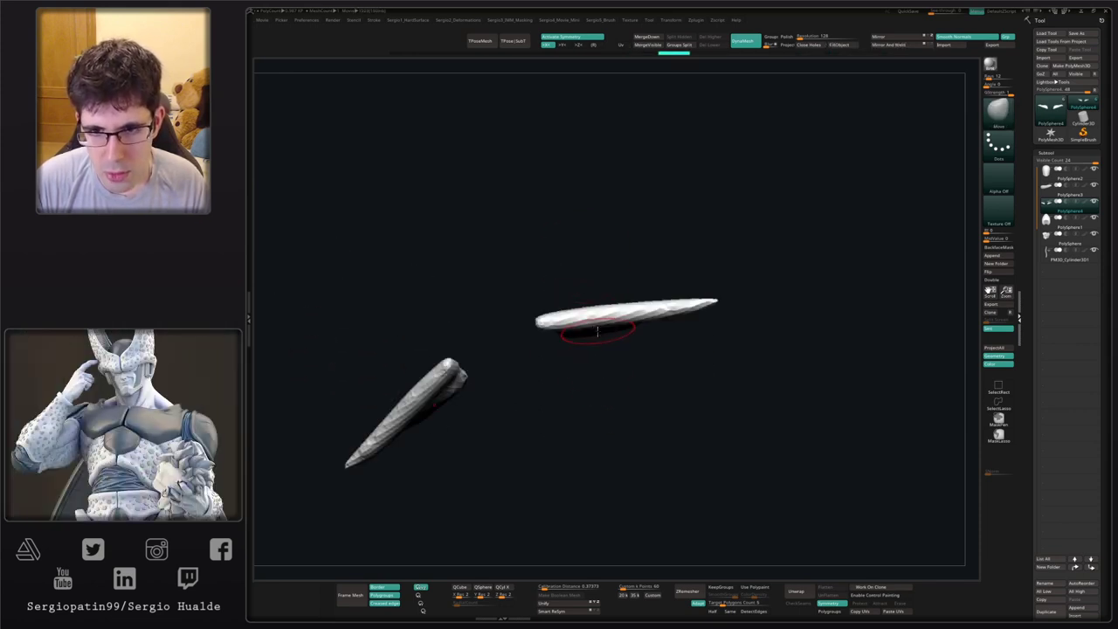
pyautogui.moveTo(569, 324); pyautogui.dragTo(646, 312)
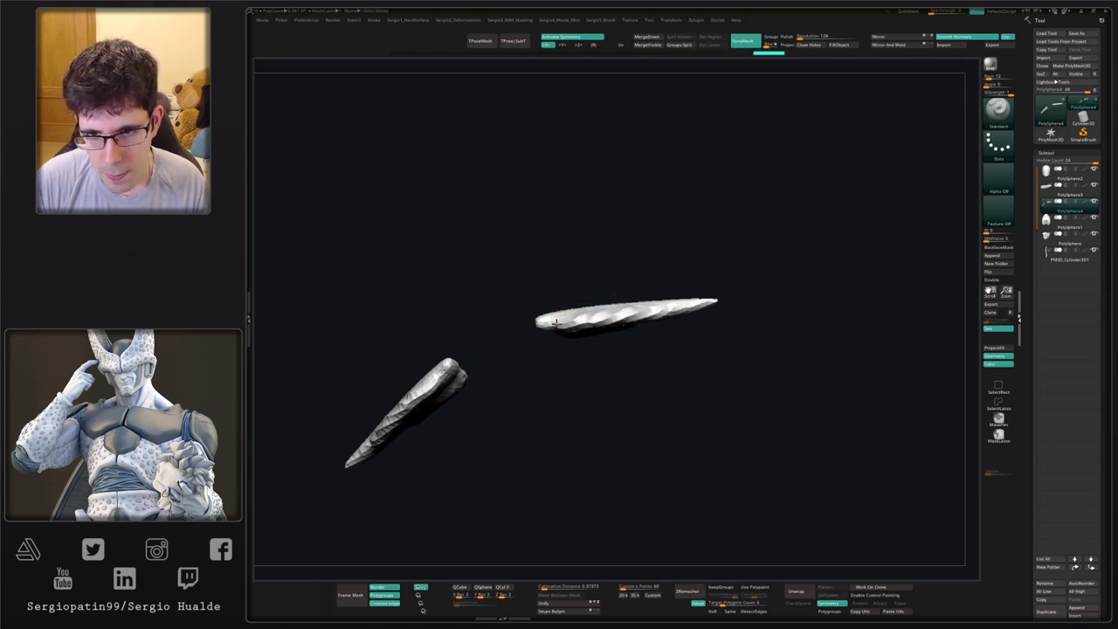
pyautogui.moveTo(609, 340); pyautogui.dragTo(616, 412, button='right')
pyautogui.moveTo(598, 373); pyautogui.dragTo(629, 396, button='right')
pyautogui.moveTo(672, 341); pyautogui.dragTo(611, 337, button='right')
pyautogui.keyDown('ctrl'); pyautogui.moveTo(685, 321); pyautogui.dragTo(581, 353); pyautogui.keyUp('ctrl')
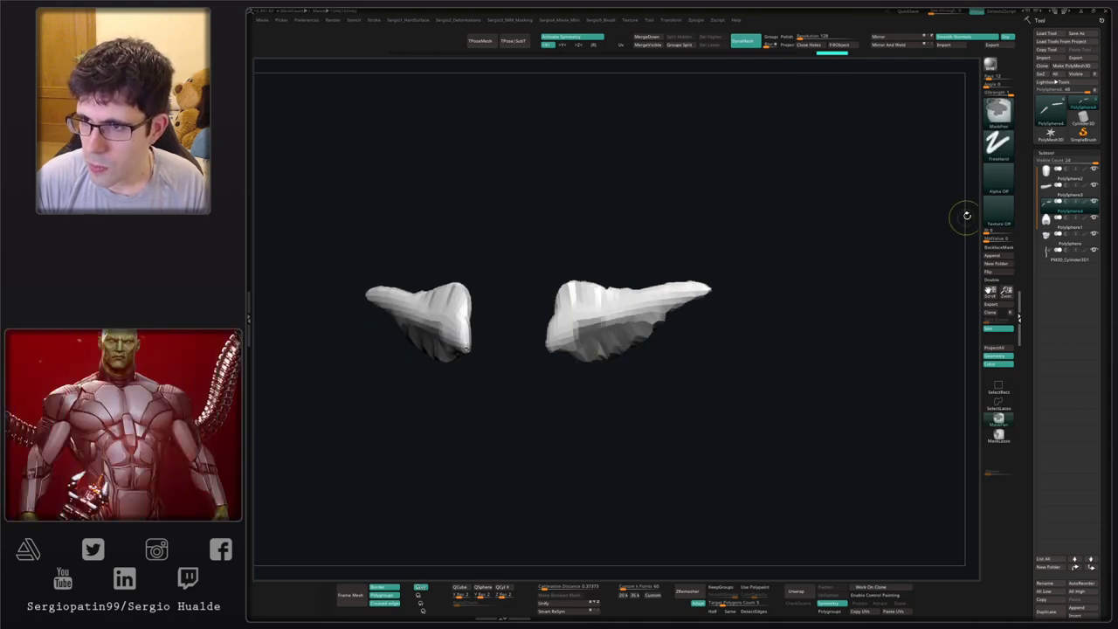
# - Mask the upper ridges with MaskLasso and pull the unmasked lower parts down into triangular shoulder blades
pyautogui.keyDown('ctrl'); pyautogui.click(1001, 434); pyautogui.keyUp('ctrl')
pyautogui.hotkey('ctrl', 'z')
pyautogui.moveTo(710, 300)
pyautogui.keyDown('ctrl'); pyautogui.mouseDown()
pyautogui.moveTo(552, 383)
pyautogui.moveTo(661, 368)
pyautogui.mouseUp(); pyautogui.keyUp('ctrl')
pyautogui.keyDown('ctrl'); pyautogui.click(659, 367); pyautogui.keyUp('ctrl')
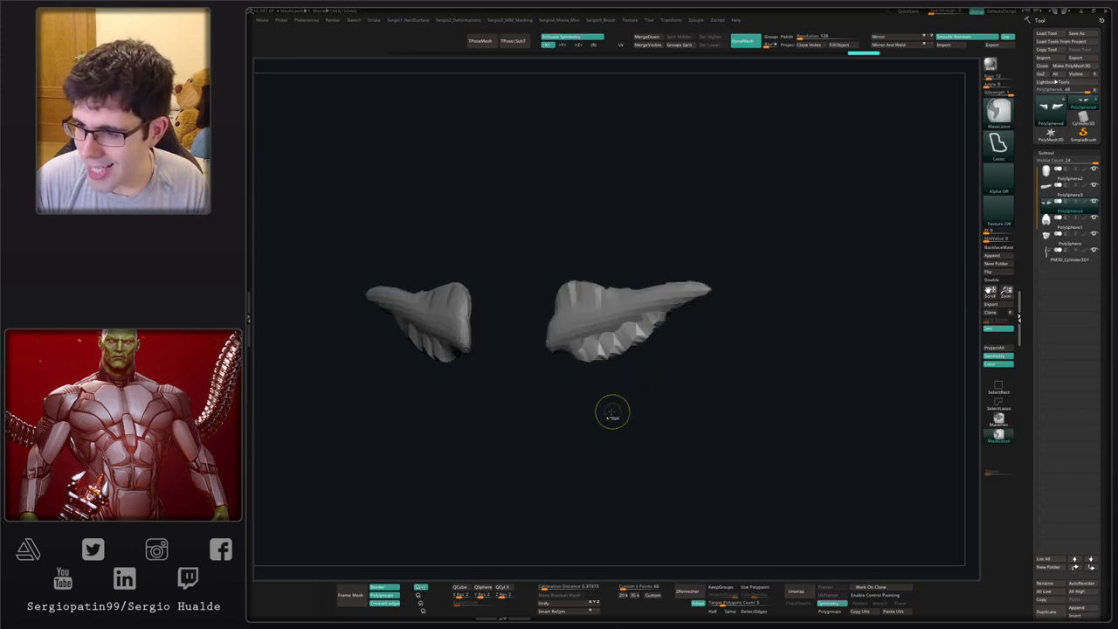
pyautogui.moveTo(611, 411)
pyautogui.keyDown('ctrl'); pyautogui.mouseDown(button='right')
pyautogui.moveTo(601, 380)
pyautogui.moveTo(617, 403)
pyautogui.mouseUp(button='right'); pyautogui.keyUp('ctrl')
pyautogui.moveTo(651, 374)
pyautogui.mouseDown()
pyautogui.moveTo(649, 362)
pyautogui.moveTo(681, 384)
pyautogui.moveTo(681, 400)
pyautogui.mouseUp()
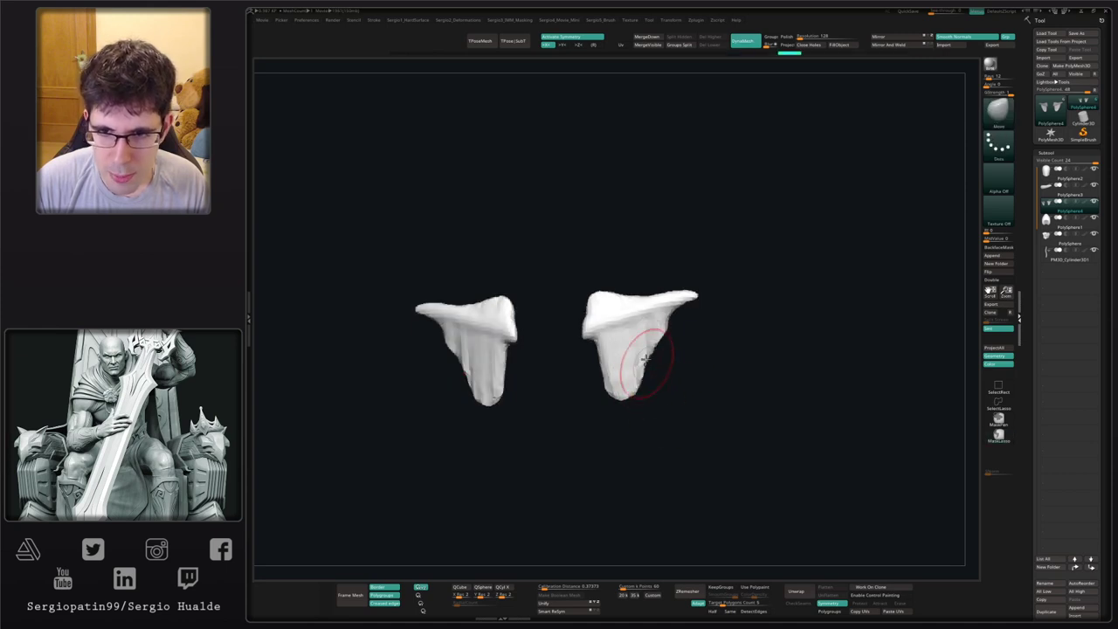
pyautogui.hotkey('ctrl', 'z')
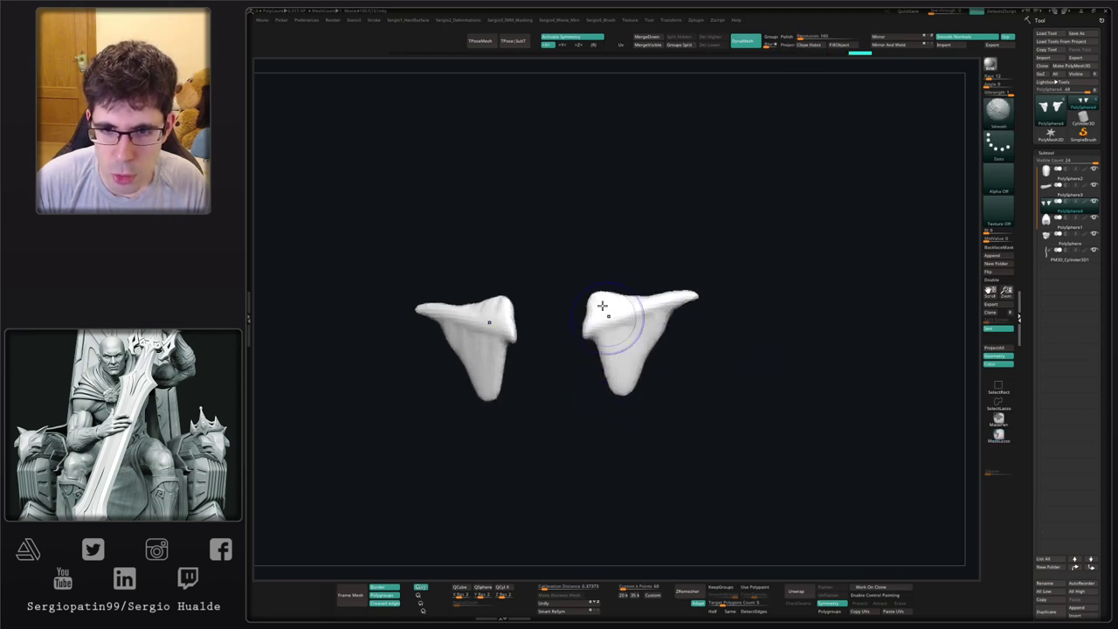
# - Smooth the upper ridges and flat surfaces of the shoulder blades
pyautogui.keyDown('shift'); pyautogui.moveTo(602, 306); pyautogui.dragTo(669, 299); pyautogui.keyUp('shift')
pyautogui.keyDown('alt'); pyautogui.moveTo(663, 299); pyautogui.dragTo(627, 340, button='right'); pyautogui.keyUp('alt')
pyautogui.keyDown('shift'); pyautogui.moveTo(624, 342); pyautogui.dragTo(653, 356); pyautogui.keyUp('shift')
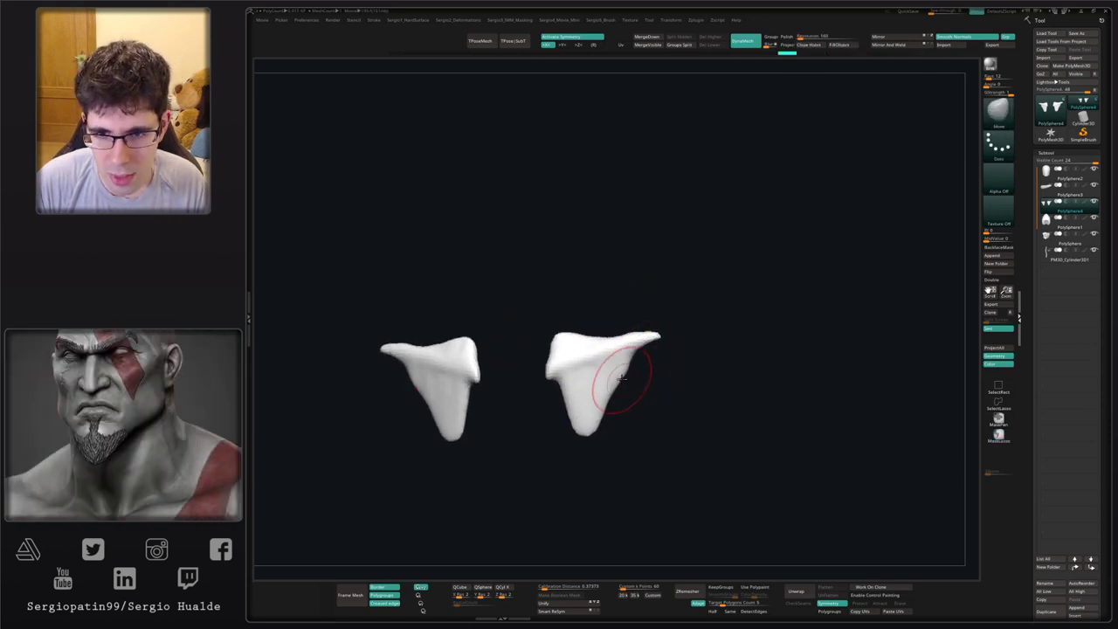
# - Inflate the outer ends of the shoulder blades into rounded knobs with the Inflat brush and remesh them with DynaMesh
pyautogui.moveTo(647, 345)
pyautogui.mouseDown(button='right')
pyautogui.moveTo(619, 398)
pyautogui.moveTo(631, 347)
pyautogui.moveTo(641, 479)
pyautogui.moveTo(629, 361)
pyautogui.mouseUp(button='right')
pyautogui.hotkey('alt', 's')
pyautogui.press('s')
pyautogui.moveTo(630, 362); pyautogui.dragTo(619, 367)
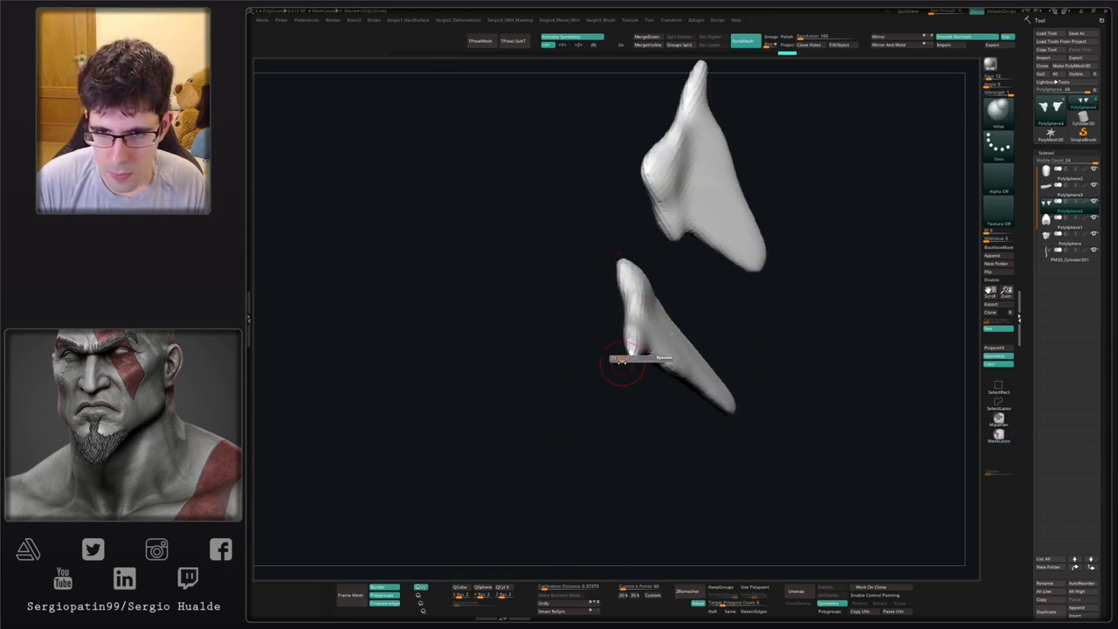
pyautogui.moveTo(619, 367); pyautogui.dragTo(635, 356, button='right')
pyautogui.moveTo(626, 358); pyautogui.dragTo(635, 363)
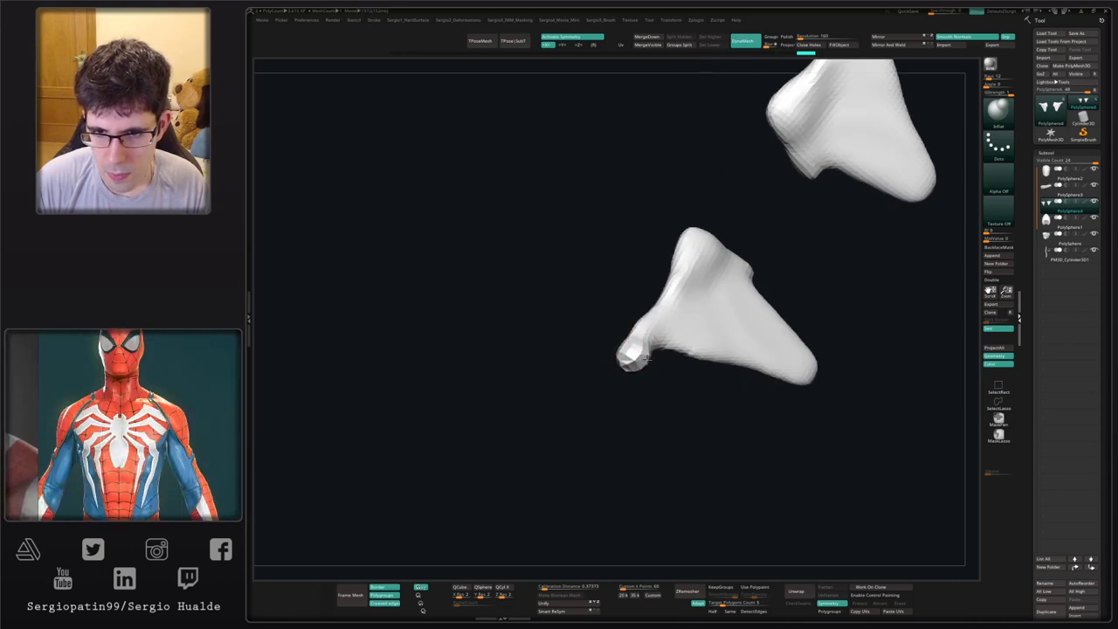
pyautogui.keyDown('ctrl'); pyautogui.moveTo(643, 371); pyautogui.dragTo(653, 314, button='right'); pyautogui.keyUp('ctrl')
pyautogui.keyDown('ctrl'); pyautogui.moveTo(602, 306); pyautogui.dragTo(615, 323); pyautogui.keyUp('ctrl')
# - Reshape the thickened outer ends of the shoulder blades with the Move brush
pyautogui.press('b')
pyautogui.press('m')
pyautogui.press('v')
pyautogui.moveTo(616, 323)
pyautogui.mouseDown(button='right')
pyautogui.moveTo(662, 352)
pyautogui.moveTo(653, 363)
pyautogui.moveTo(664, 356)
pyautogui.mouseUp(button='right')
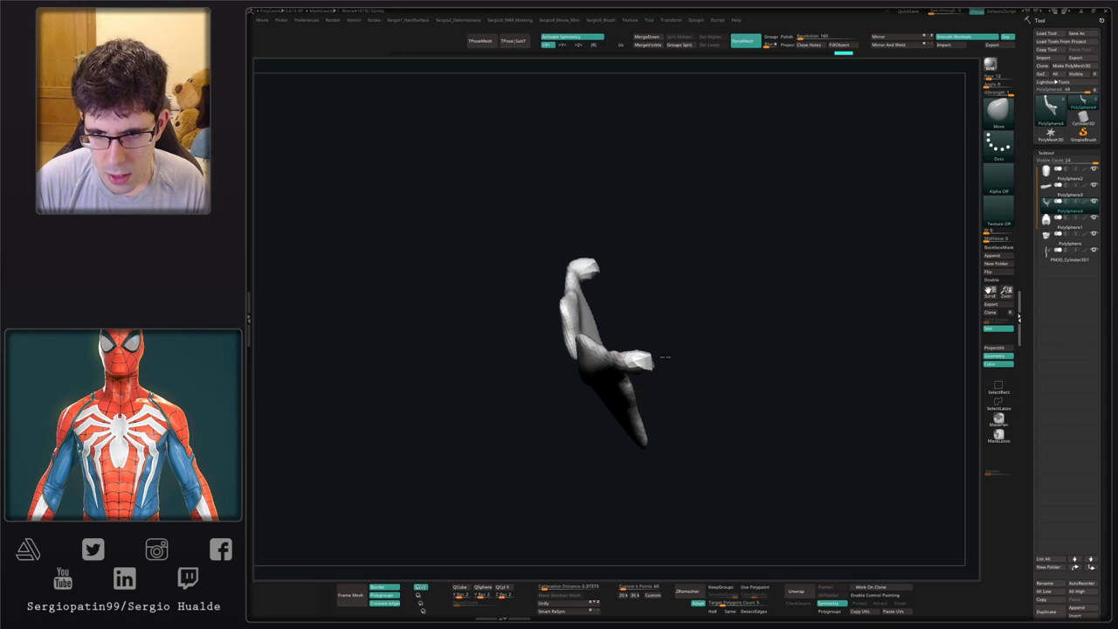
pyautogui.moveTo(665, 356); pyautogui.dragTo(667, 354)
pyautogui.moveTo(667, 354)
pyautogui.mouseDown(button='right')
pyautogui.moveTo(661, 337)
pyautogui.moveTo(672, 375)
pyautogui.moveTo(706, 357)
pyautogui.moveTo(690, 367)
pyautogui.moveTo(699, 384)
pyautogui.moveTo(694, 371)
pyautogui.moveTo(688, 393)
pyautogui.mouseUp(button='right')
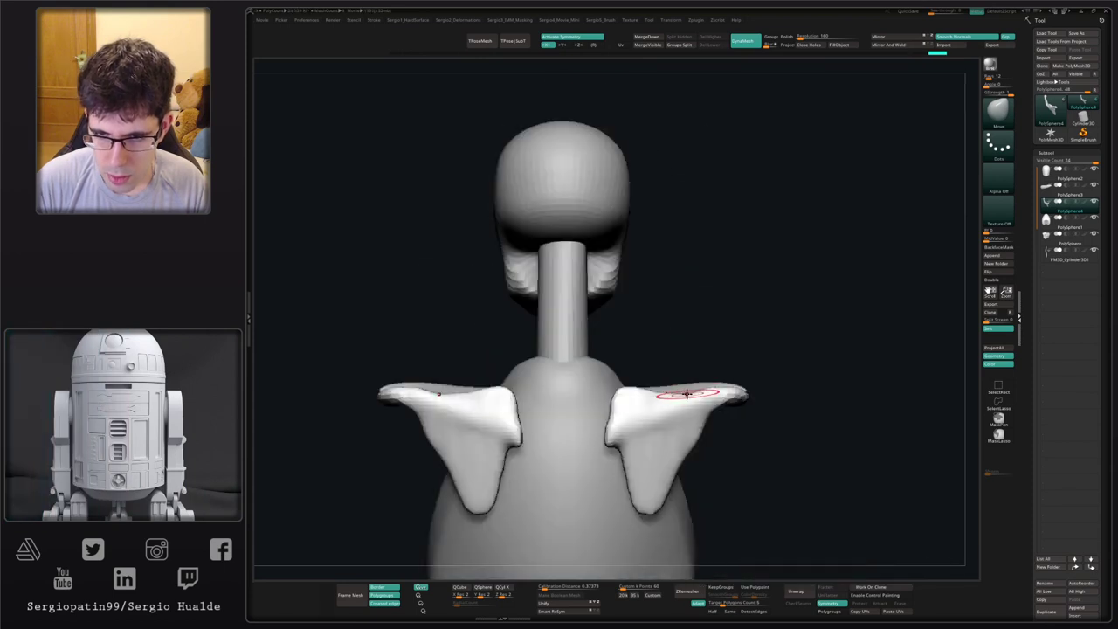
# - Refine the shoulder blades' edges and lower tips with the Move brush so they follow the upper back of the rib cage
pyautogui.press('s')
pyautogui.moveTo(723, 399); pyautogui.dragTo(705, 411)
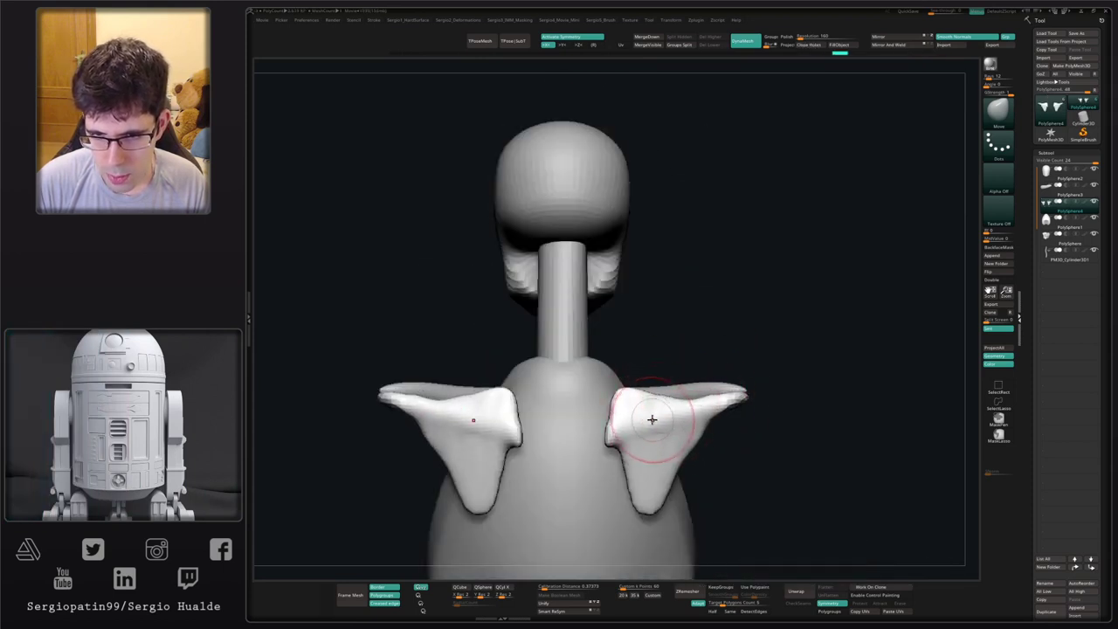
pyautogui.press('s')
pyautogui.moveTo(629, 436); pyautogui.dragTo(636, 436)
pyautogui.moveTo(613, 419)
pyautogui.mouseDown()
pyautogui.moveTo(630, 420)
pyautogui.moveTo(653, 460)
pyautogui.moveTo(632, 457)
pyautogui.moveTo(642, 454)
pyautogui.mouseUp()
pyautogui.moveTo(646, 451)
pyautogui.keyDown('ctrl'); pyautogui.mouseDown(button='right')
pyautogui.moveTo(636, 399)
pyautogui.moveTo(653, 428)
pyautogui.mouseUp(button='right'); pyautogui.keyUp('ctrl')
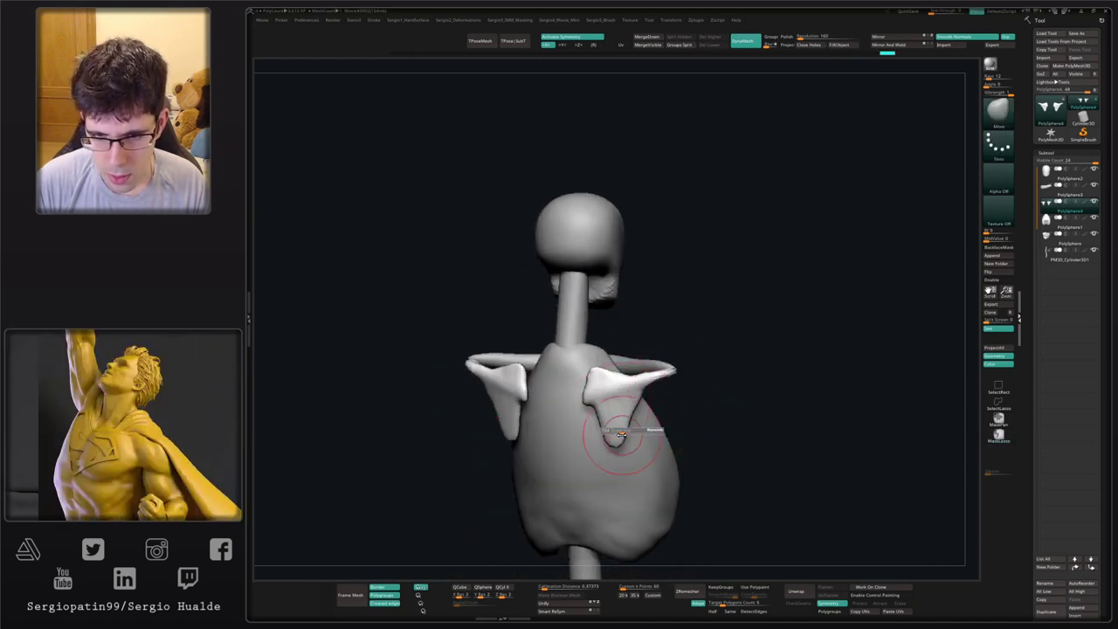
pyautogui.moveTo(624, 435)
pyautogui.mouseDown()
pyautogui.moveTo(622, 445)
pyautogui.moveTo(602, 403)
pyautogui.mouseUp()
pyautogui.moveTo(601, 422)
pyautogui.keyDown('ctrl'); pyautogui.mouseDown(button='right')
pyautogui.moveTo(604, 392)
pyautogui.moveTo(573, 389)
pyautogui.moveTo(556, 333)
pyautogui.mouseUp(button='right'); pyautogui.keyUp('ctrl')
pyautogui.moveTo(562, 374); pyautogui.dragTo(568, 373)
pyautogui.press('s')
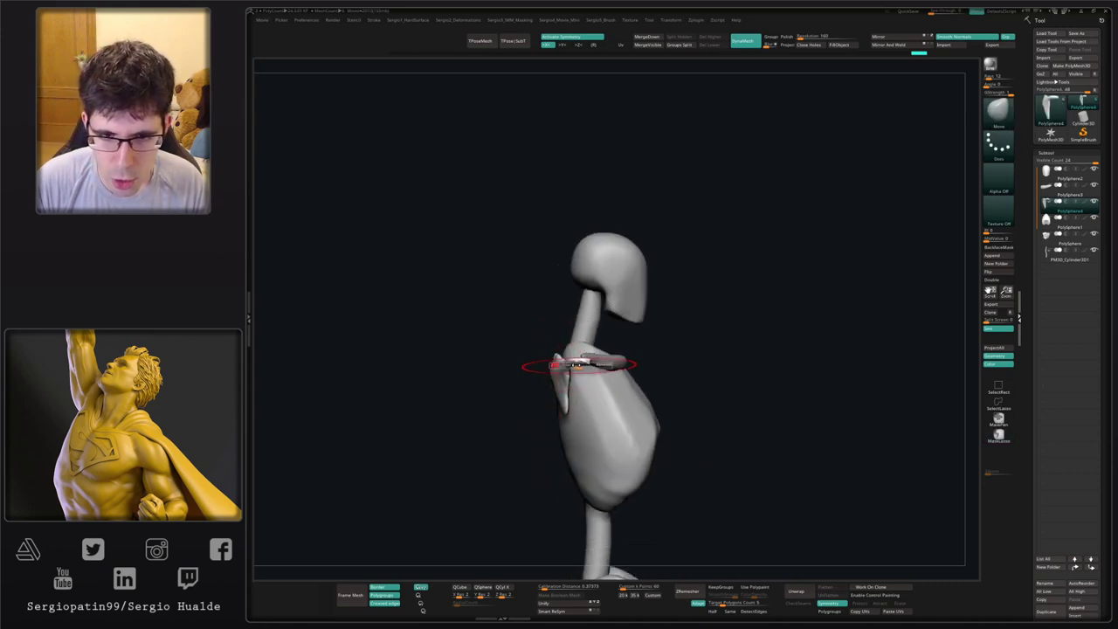
pyautogui.moveTo(541, 355)
pyautogui.keyDown('ctrl'); pyautogui.mouseDown(button='right')
pyautogui.moveTo(545, 384)
pyautogui.moveTo(586, 381)
pyautogui.moveTo(577, 358)
pyautogui.mouseUp(button='right'); pyautogui.keyUp('ctrl')
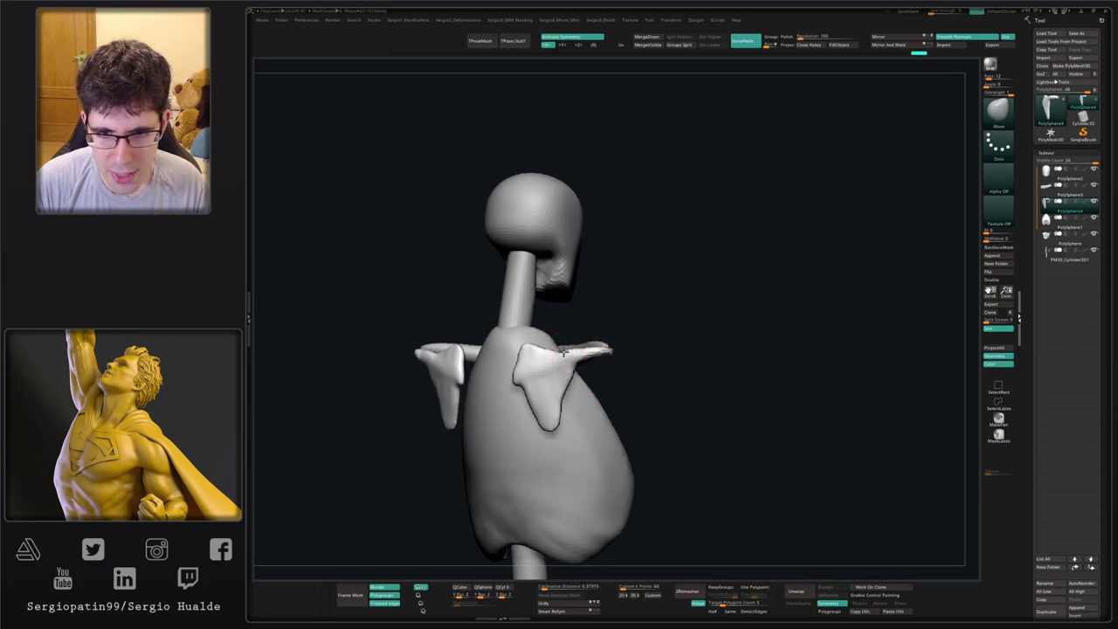
# - Carve a recess above the ridge of each shoulder blade with the DamStandard brush
pyautogui.keyDown('shift'); pyautogui.moveTo(555, 363); pyautogui.dragTo(555, 377, button='right'); pyautogui.keyUp('shift')
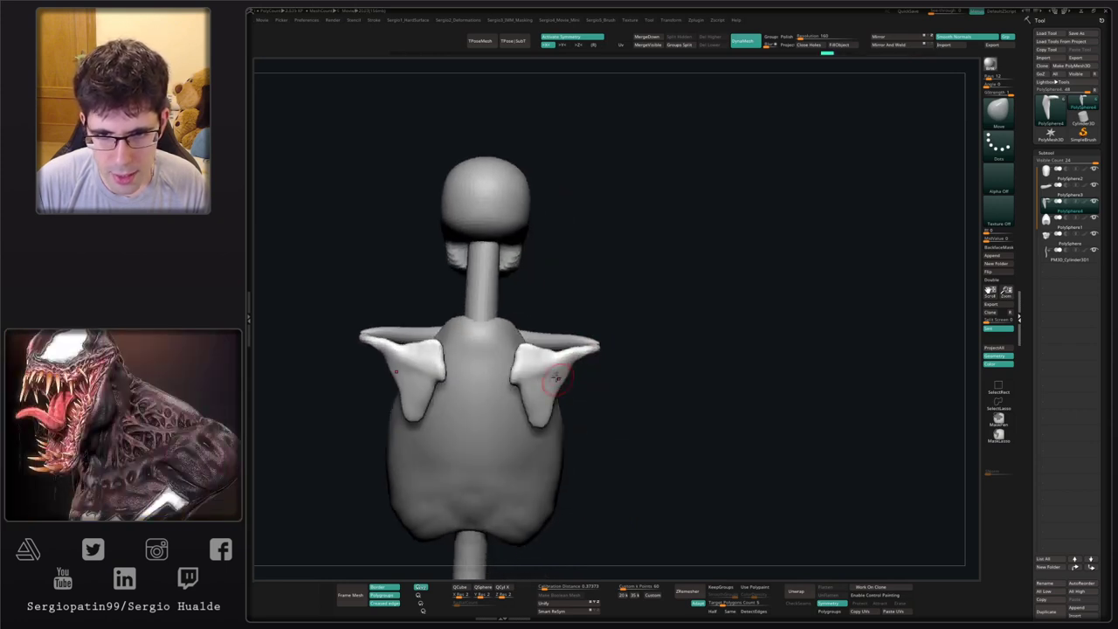
pyautogui.press('b')
pyautogui.press('d')
pyautogui.press('s')
pyautogui.moveTo(564, 351); pyautogui.dragTo(520, 374)
pyautogui.keyDown('ctrl'); pyautogui.moveTo(527, 369); pyautogui.dragTo(526, 352, button='right'); pyautogui.keyUp('ctrl')
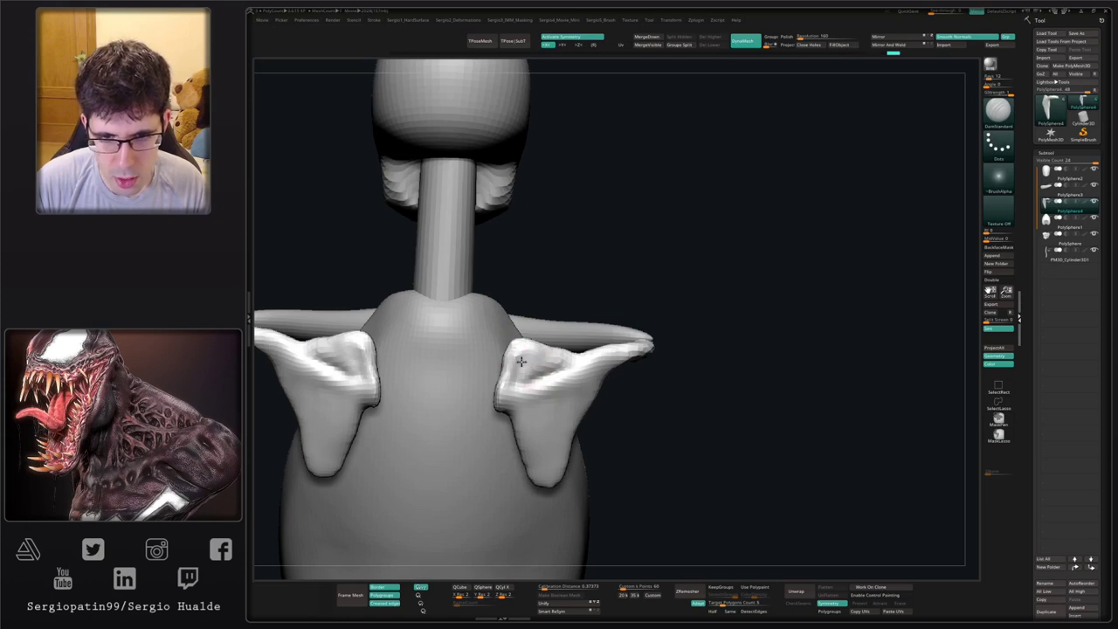
pyautogui.moveTo(528, 365); pyautogui.dragTo(527, 407, button='right')
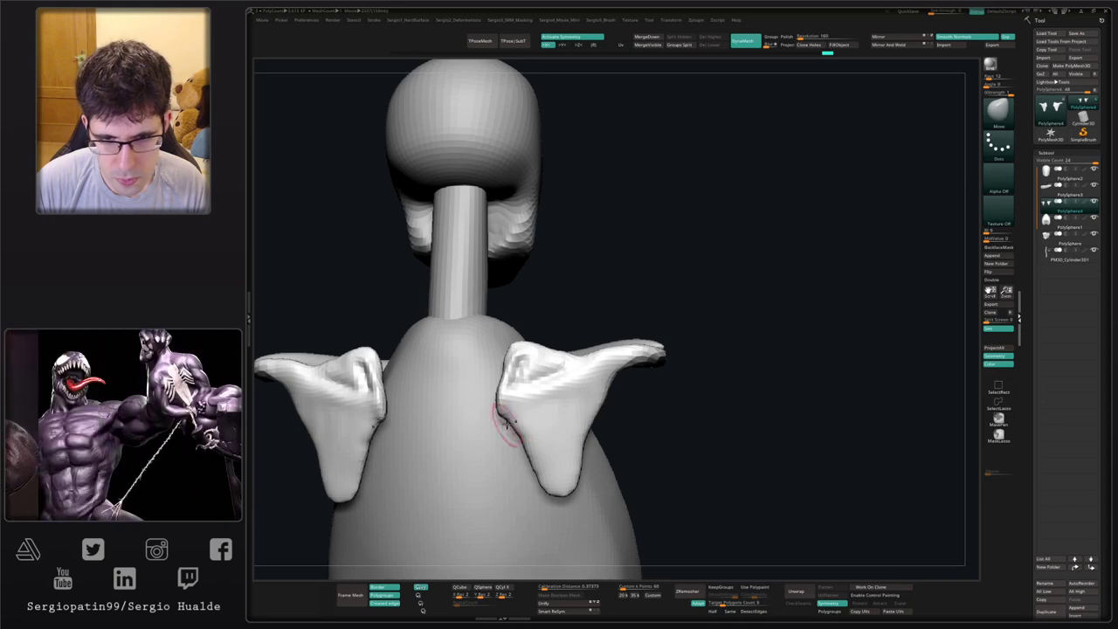
# - Carve the area below each ridge and along the lower edges of the shoulder blades with the DamStandard brush
pyautogui.press('b')
pyautogui.press('d')
pyautogui.press('s')
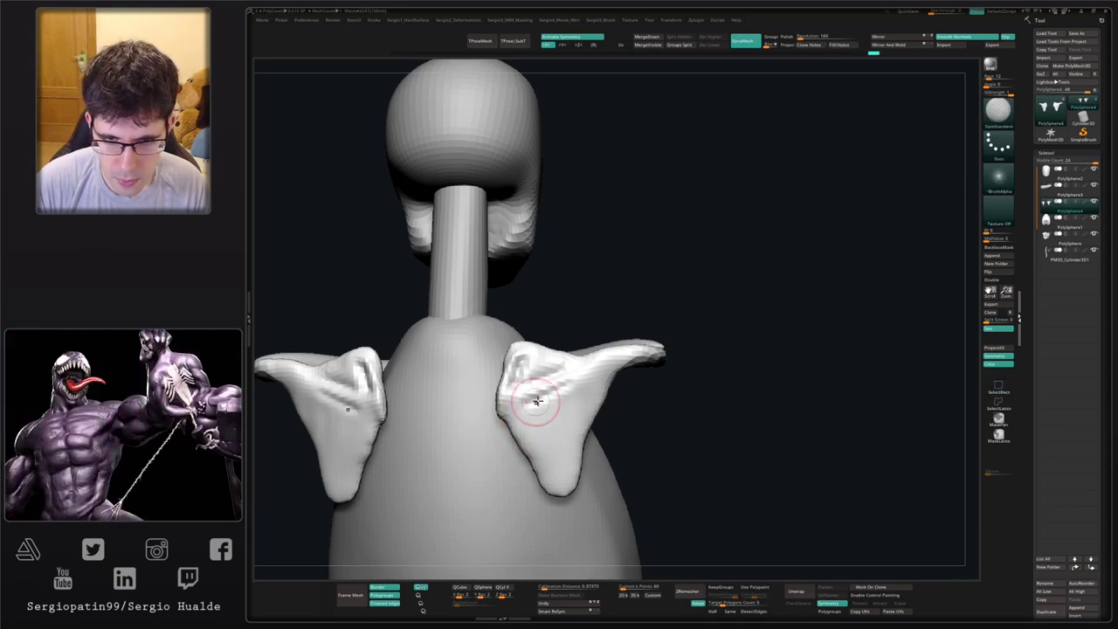
pyautogui.moveTo(536, 401); pyautogui.dragTo(533, 400, button='right')
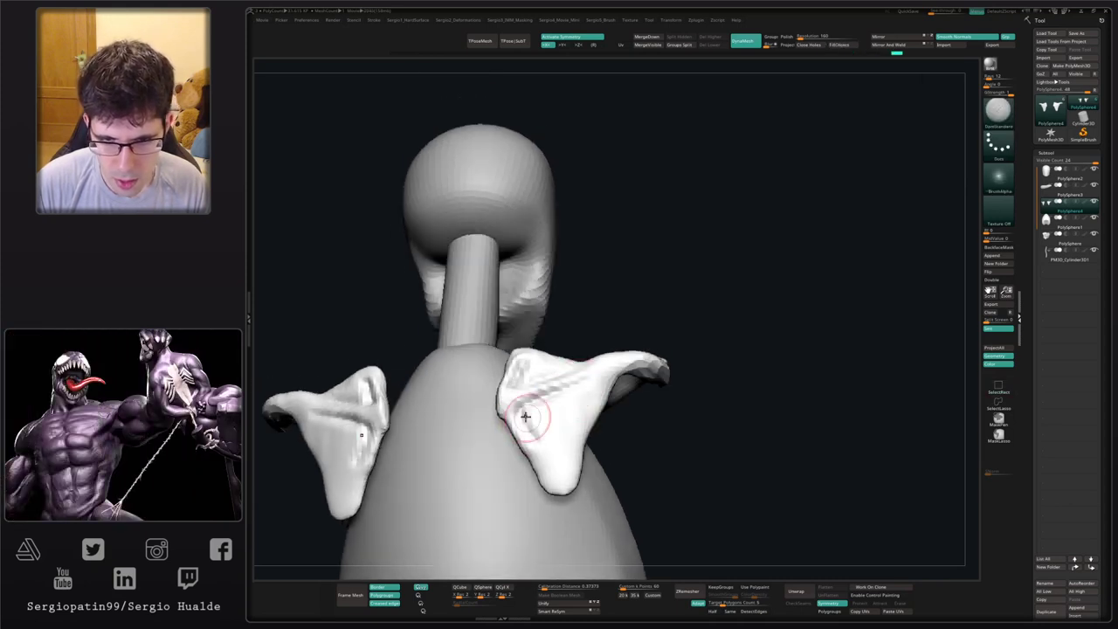
pyautogui.moveTo(526, 416); pyautogui.dragTo(556, 479)
pyautogui.moveTo(556, 479); pyautogui.dragTo(580, 454, button='right')
pyautogui.moveTo(583, 368)
pyautogui.mouseDown()
pyautogui.moveTo(516, 406)
pyautogui.moveTo(534, 463)
pyautogui.mouseUp()
pyautogui.moveTo(534, 463)
pyautogui.keyDown('ctrl'); pyautogui.mouseDown(button='right')
pyautogui.moveTo(550, 417)
pyautogui.moveTo(561, 429)
pyautogui.moveTo(532, 444)
pyautogui.mouseUp(button='right'); pyautogui.keyUp('ctrl')
# - Build up volume on the lower surfaces of the shoulder blades with the ClayBuildup brush
pyautogui.press('b')
pyautogui.press('c')
pyautogui.press('b')
pyautogui.moveTo(532, 443); pyautogui.dragTo(533, 466)
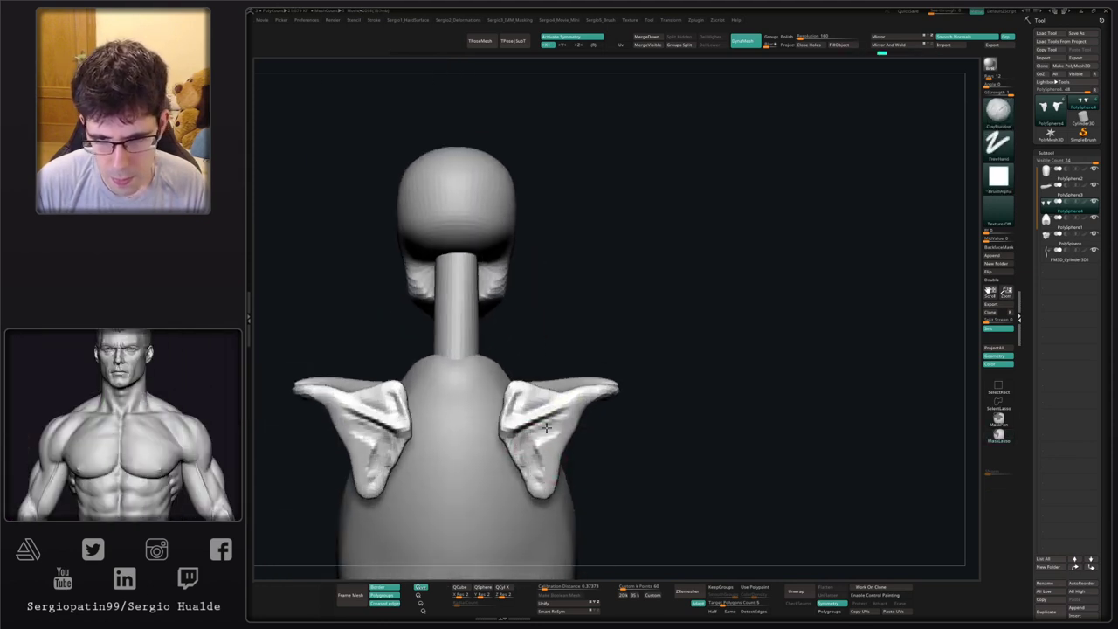
pyautogui.moveTo(546, 427); pyautogui.dragTo(528, 440)
pyautogui.moveTo(527, 440)
pyautogui.mouseDown(button='right')
pyautogui.moveTo(486, 457)
pyautogui.moveTo(534, 461)
pyautogui.mouseUp(button='right')
pyautogui.moveTo(535, 461)
pyautogui.keyDown('ctrl'); pyautogui.mouseDown(button='right')
pyautogui.moveTo(543, 444)
pyautogui.moveTo(624, 428)
pyautogui.moveTo(667, 339)
pyautogui.moveTo(599, 439)
pyautogui.moveTo(527, 446)
pyautogui.moveTo(536, 402)
pyautogui.moveTo(632, 427)
pyautogui.moveTo(698, 387)
pyautogui.moveTo(731, 393)
pyautogui.moveTo(591, 399)
pyautogui.moveTo(580, 395)
pyautogui.moveTo(591, 374)
pyautogui.moveTo(574, 378)
pyautogui.moveTo(592, 358)
pyautogui.moveTo(581, 327)
pyautogui.moveTo(564, 352)
pyautogui.mouseUp(button='right'); pyautogui.keyUp('ctrl')
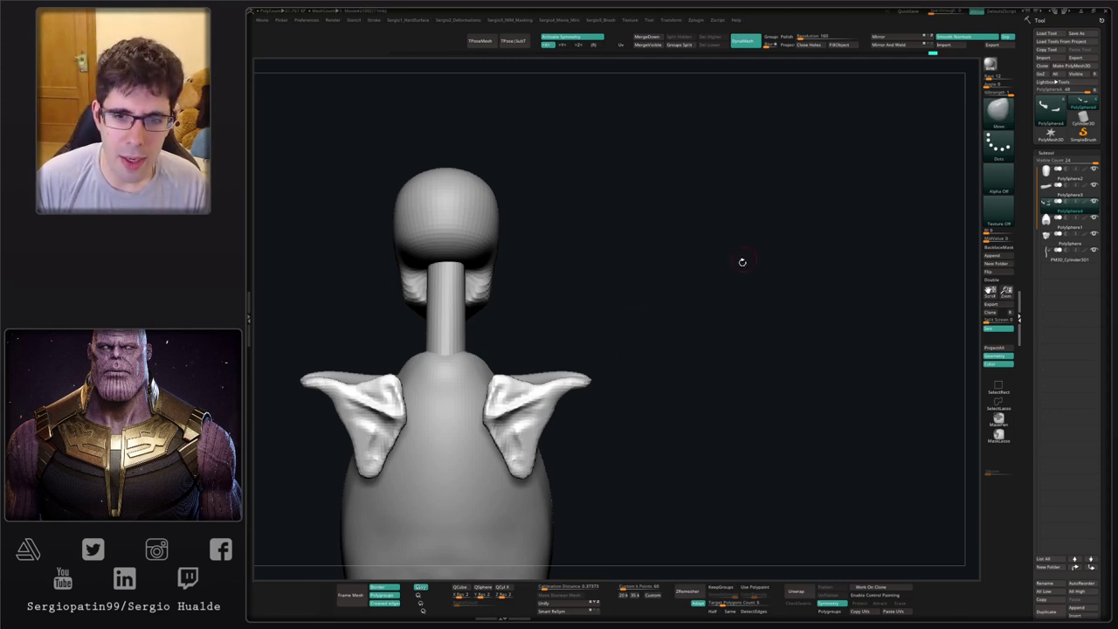
# - Examine the shoulder blades' shape and position against the rib cage and collarbones from behind and from oblique angles
pyautogui.keyDown('alt'); pyautogui.moveTo(566, 367); pyautogui.dragTo(619, 368, button='right'); pyautogui.keyUp('alt')
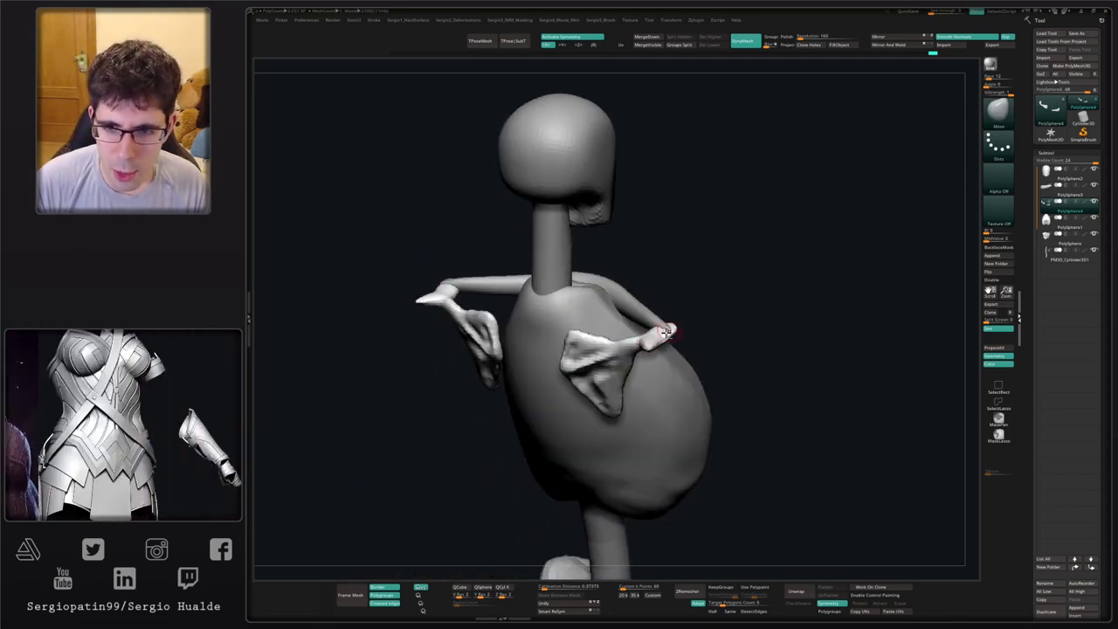
pyautogui.moveTo(661, 332); pyautogui.dragTo(729, 279, button='right')
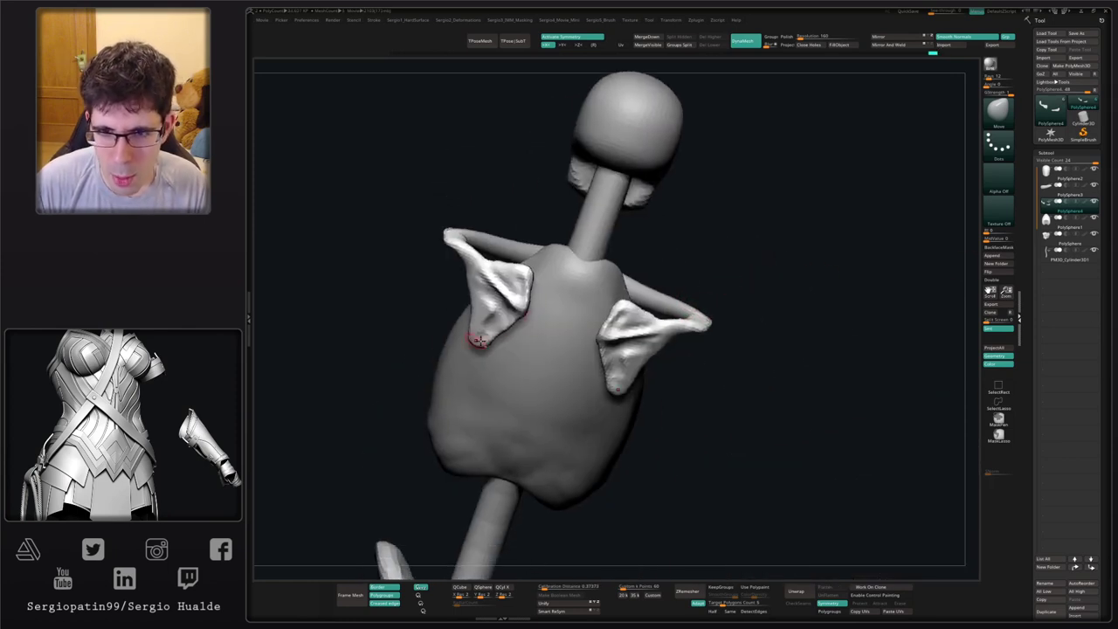
pyautogui.moveTo(575, 391); pyautogui.dragTo(760, 150, button='right')
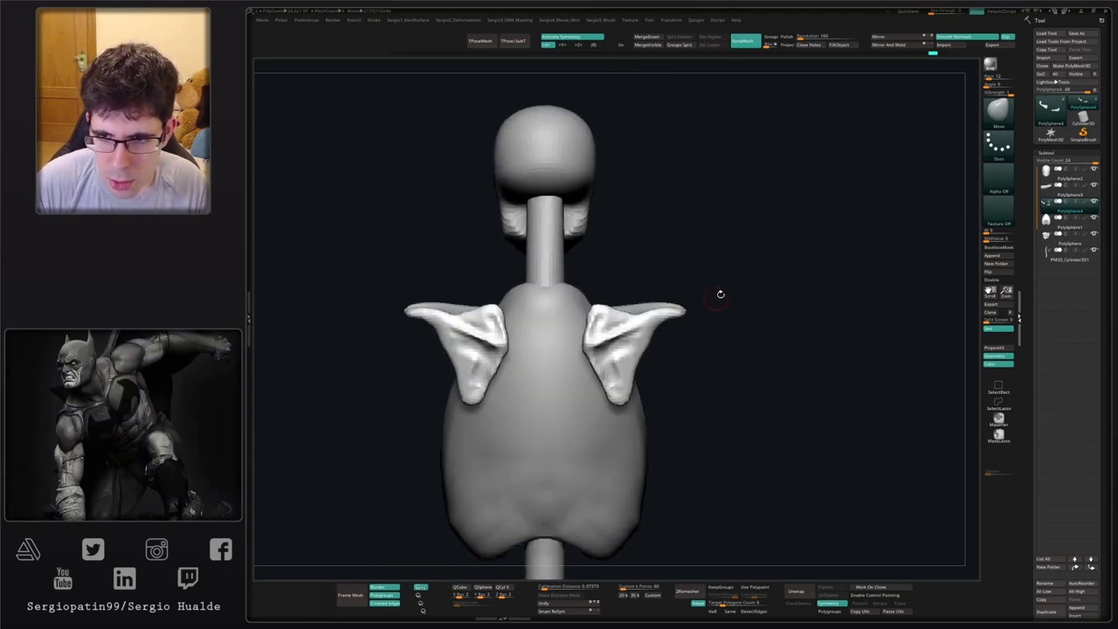
pyautogui.moveTo(720, 295); pyautogui.dragTo(758, 282, button='right')
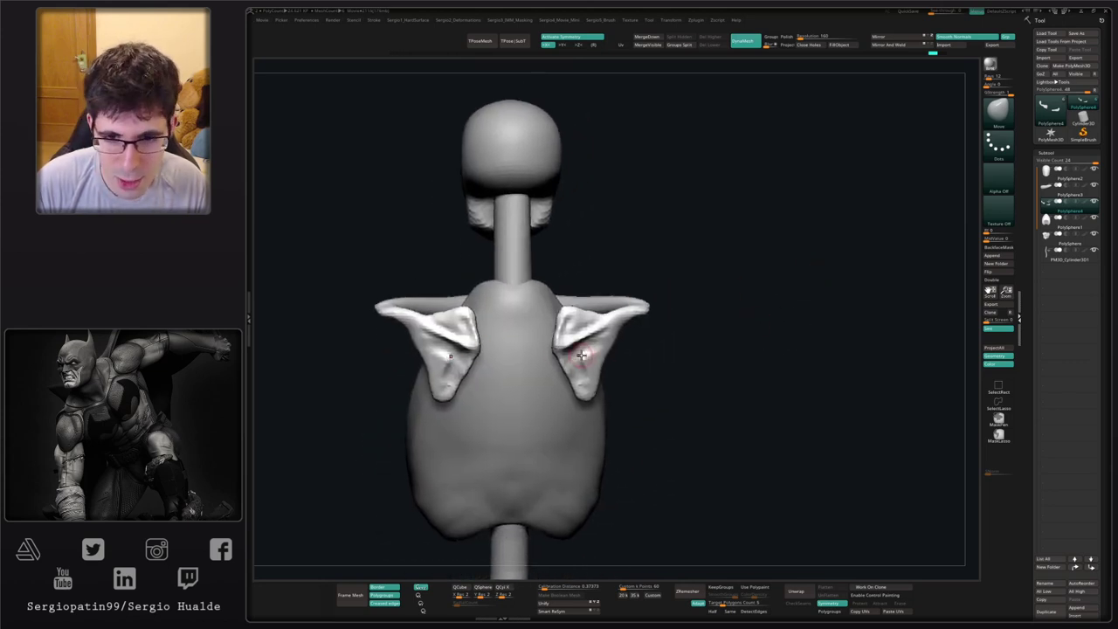
pyautogui.moveTo(582, 355); pyautogui.dragTo(582, 381)
pyautogui.hotkey('ctrl', 'z')
pyautogui.press('b')
pyautogui.press('c')
pyautogui.press('l')
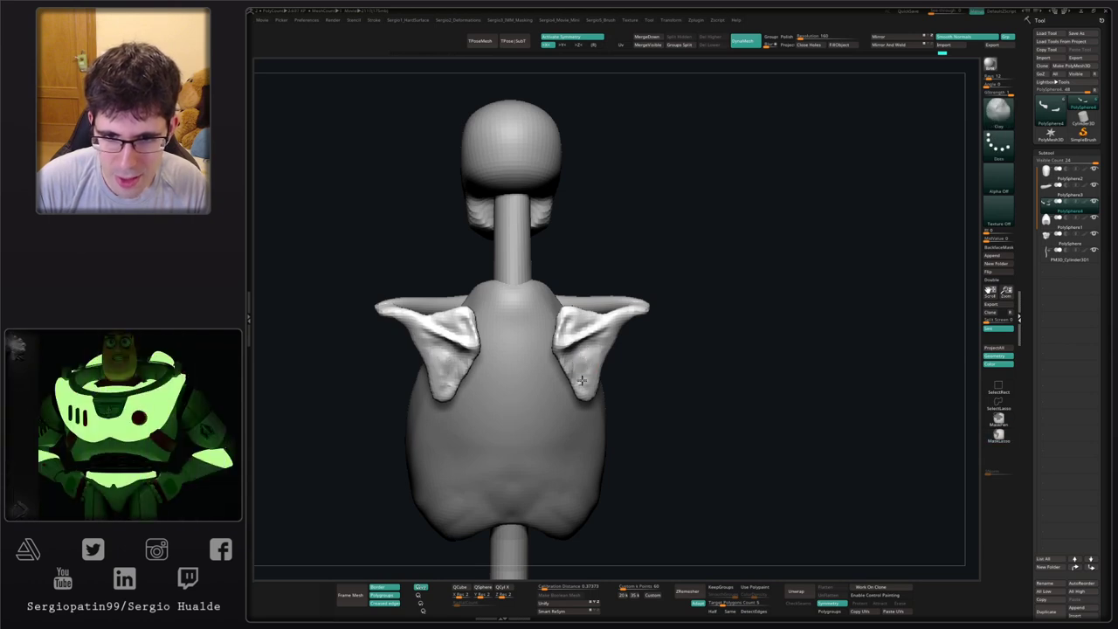
pyautogui.moveTo(654, 355); pyautogui.dragTo(670, 324, button='right')
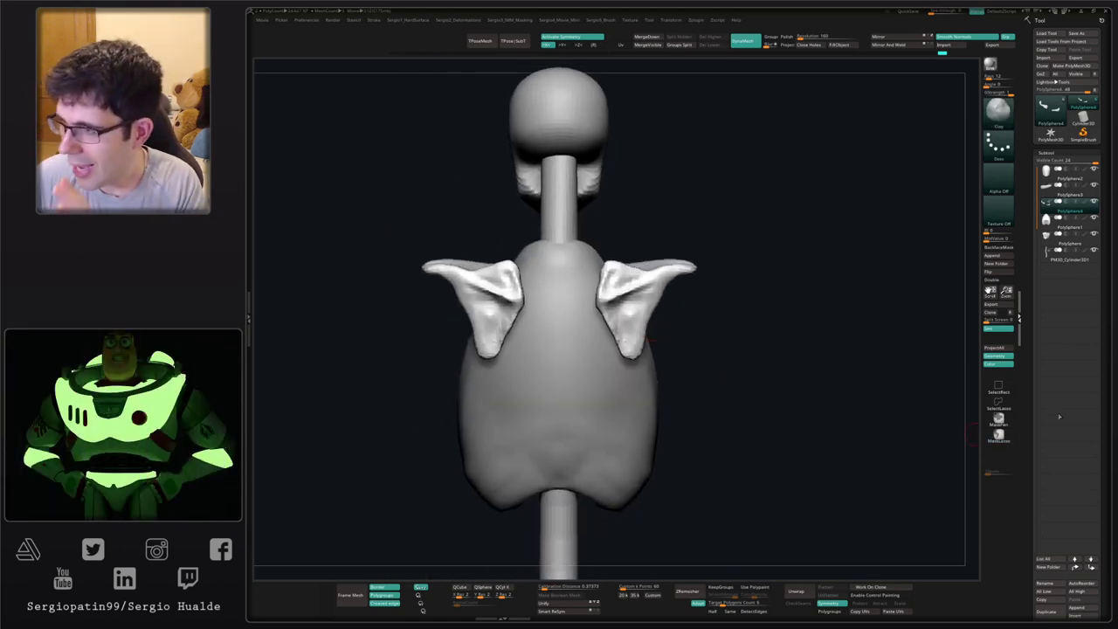
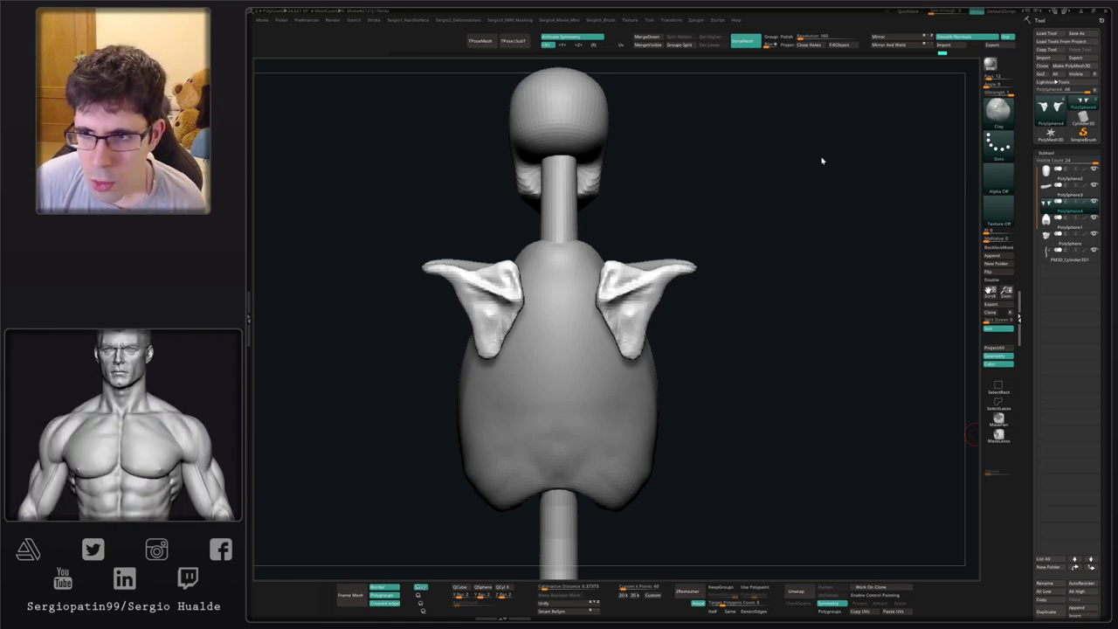
pyautogui.moveTo(815, 341); pyautogui.dragTo(750, 339)
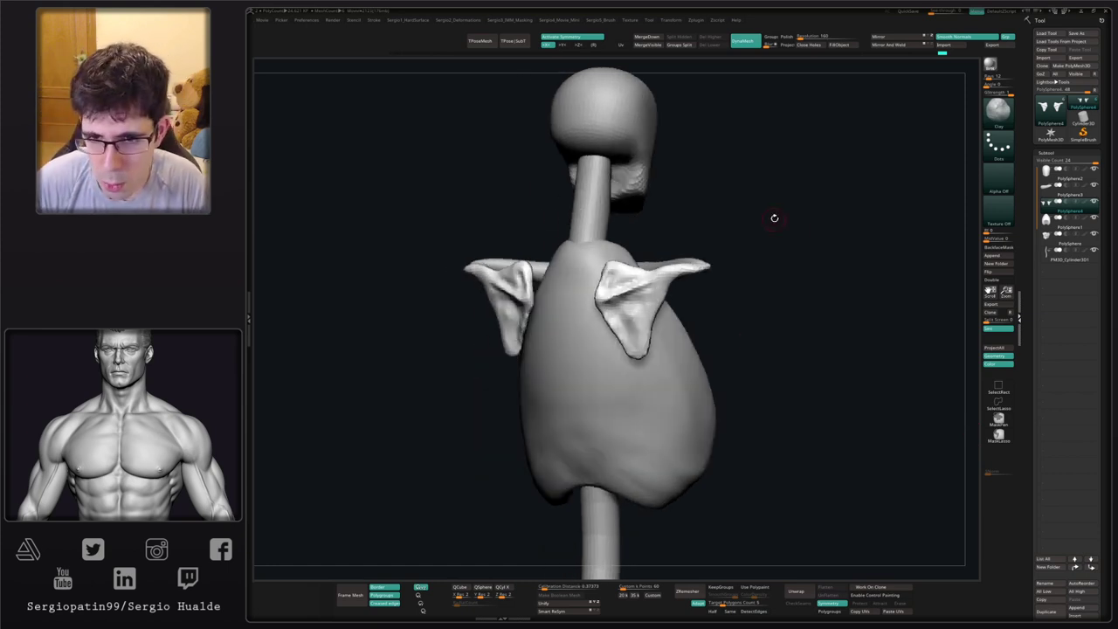
pyautogui.keyDown('shift'); pyautogui.moveTo(774, 217); pyautogui.dragTo(823, 296); pyautogui.keyUp('shift')
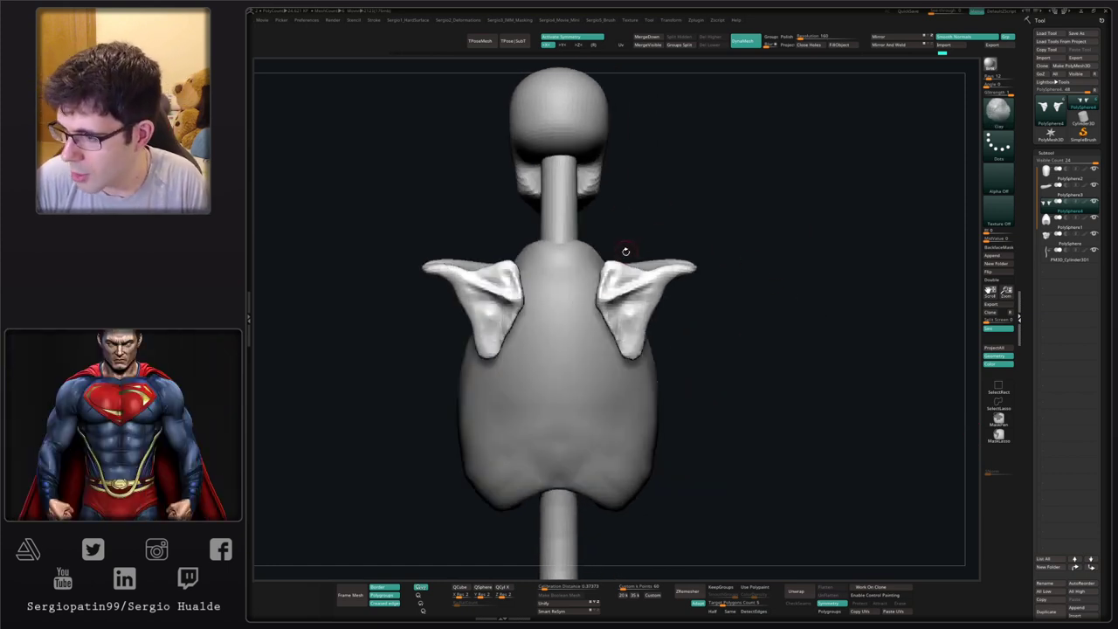
# - Pull the lower tips and inner edges of the shoulder blades toward the spine with the Move brush
pyautogui.moveTo(617, 278)
pyautogui.keyDown('alt'); pyautogui.mouseDown(button='right')
pyautogui.moveTo(656, 293)
pyautogui.moveTo(616, 338)
pyautogui.moveTo(623, 269)
pyautogui.moveTo(588, 214)
pyautogui.moveTo(592, 284)
pyautogui.mouseUp(button='right'); pyautogui.keyUp('alt')
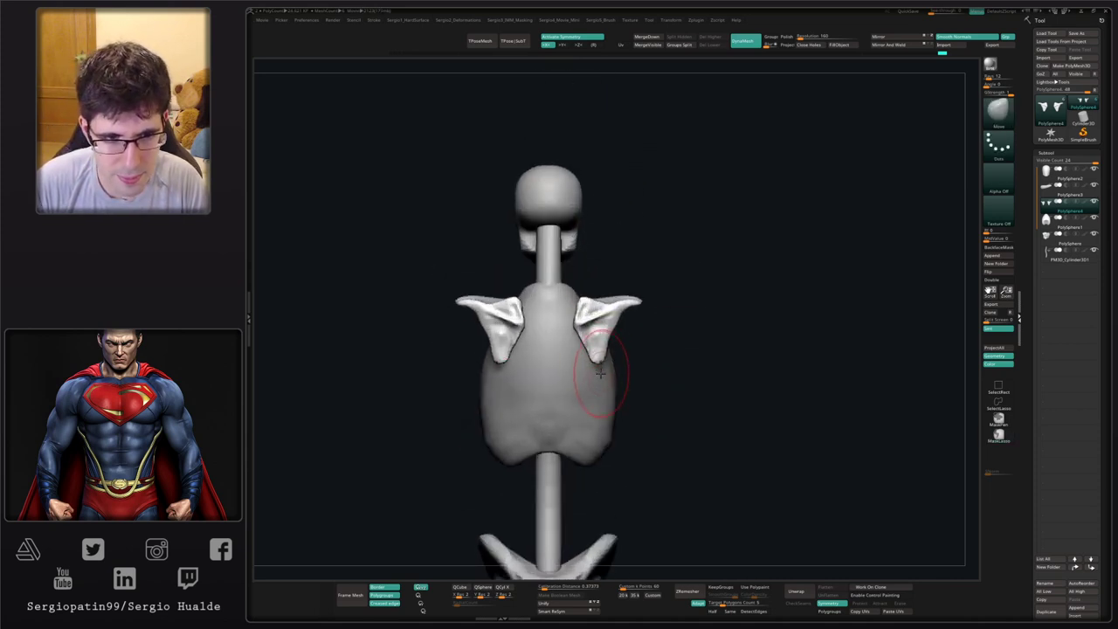
pyautogui.moveTo(598, 363); pyautogui.dragTo(585, 369)
pyautogui.moveTo(599, 371); pyautogui.dragTo(581, 370, button='right')
pyautogui.moveTo(586, 369); pyautogui.dragTo(577, 339)
pyautogui.moveTo(582, 339); pyautogui.dragTo(597, 327, button='right')
pyautogui.moveTo(586, 312); pyautogui.dragTo(579, 307)
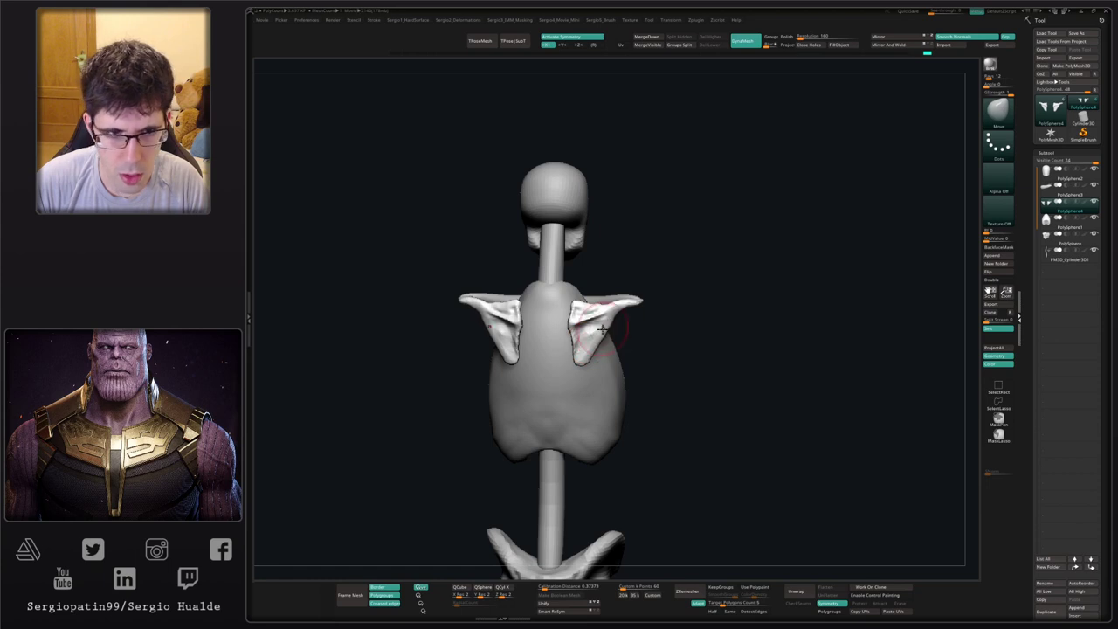
# - Broaden the shoulder blades below the ridge and adjust their outer edges with the Move brush
pyautogui.keyDown('ctrl'); pyautogui.moveTo(606, 325); pyautogui.dragTo(609, 346, button='right'); pyautogui.keyUp('ctrl')
pyautogui.moveTo(671, 330); pyautogui.dragTo(617, 325, button='right')
pyautogui.moveTo(619, 324); pyautogui.dragTo(610, 318)
pyautogui.moveTo(572, 321); pyautogui.dragTo(617, 330, button='right')
pyautogui.moveTo(609, 329); pyautogui.dragTo(634, 297)
pyautogui.press('s')
pyautogui.press('s')
pyautogui.moveTo(637, 297); pyautogui.dragTo(616, 292, button='right')
pyautogui.moveTo(616, 293)
pyautogui.mouseDown(button='right')
pyautogui.moveTo(651, 297)
pyautogui.moveTo(622, 338)
pyautogui.moveTo(565, 368)
pyautogui.moveTo(567, 384)
pyautogui.moveTo(561, 353)
pyautogui.mouseUp(button='right')
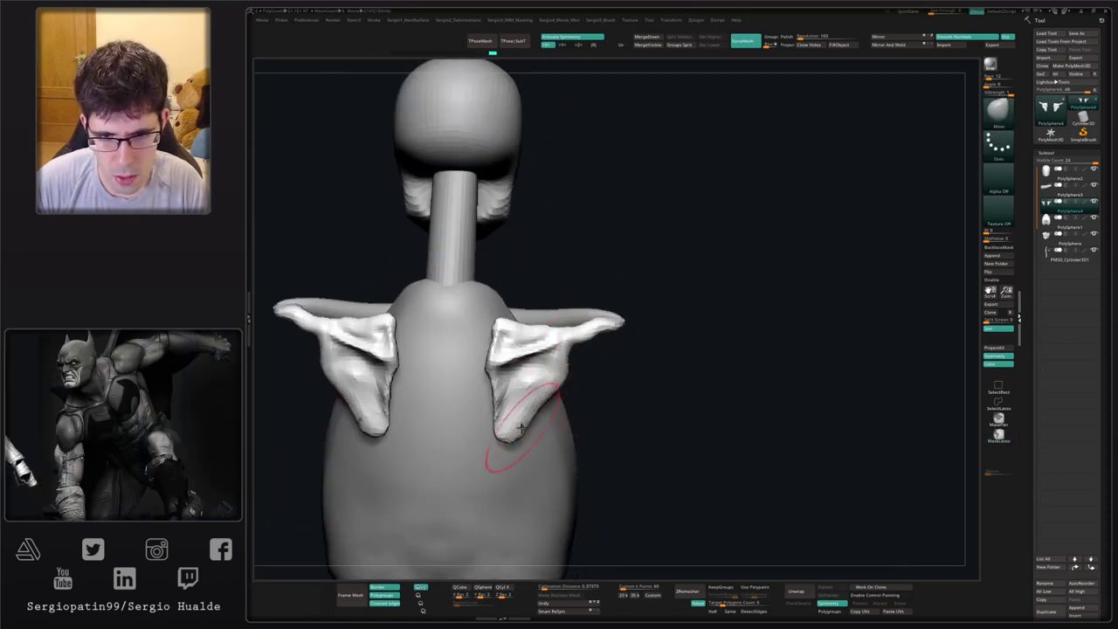
# - Adjust the lower tips and curve the shoulder blades around the back of the rib cage with the Move brush
pyautogui.keyDown('ctrl'); pyautogui.moveTo(511, 449); pyautogui.dragTo(537, 431, button='right'); pyautogui.keyUp('ctrl')
pyautogui.moveTo(535, 443); pyautogui.dragTo(548, 446)
pyautogui.press('s')
pyautogui.keyDown('shift'); pyautogui.moveTo(550, 440); pyautogui.dragTo(518, 410); pyautogui.keyUp('shift')
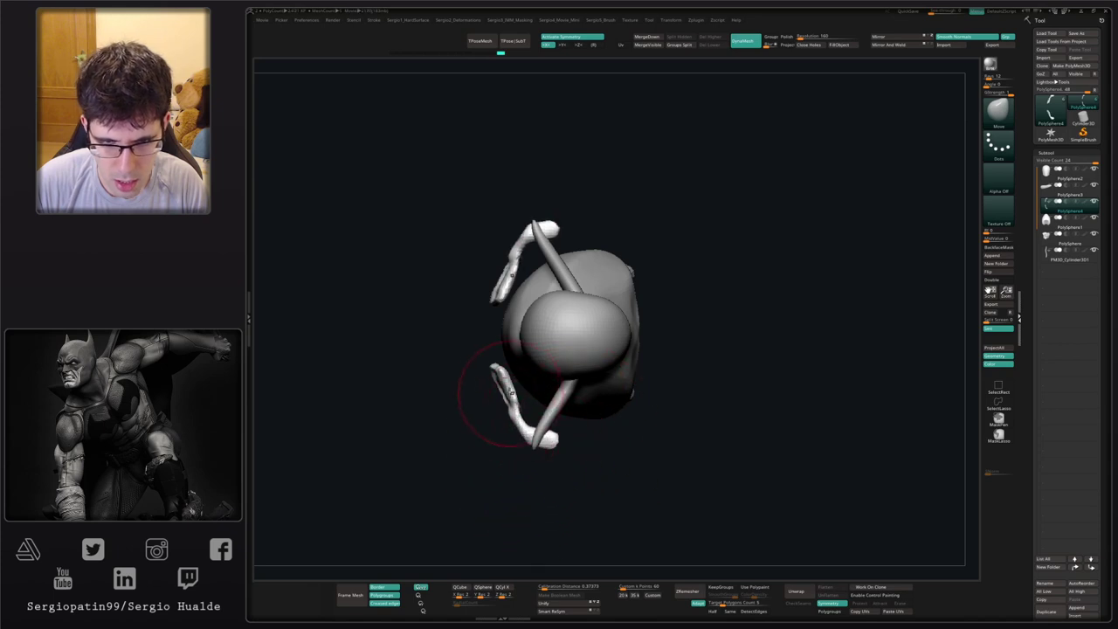
pyautogui.moveTo(494, 367); pyautogui.dragTo(504, 408)
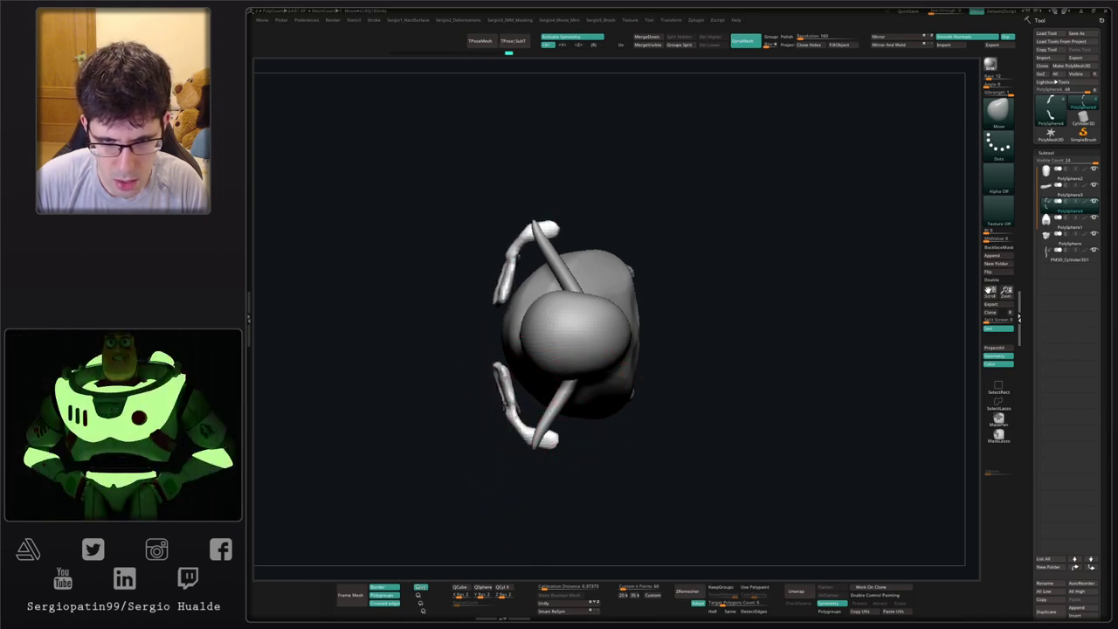
pyautogui.moveTo(510, 439); pyautogui.dragTo(505, 378, button='right')
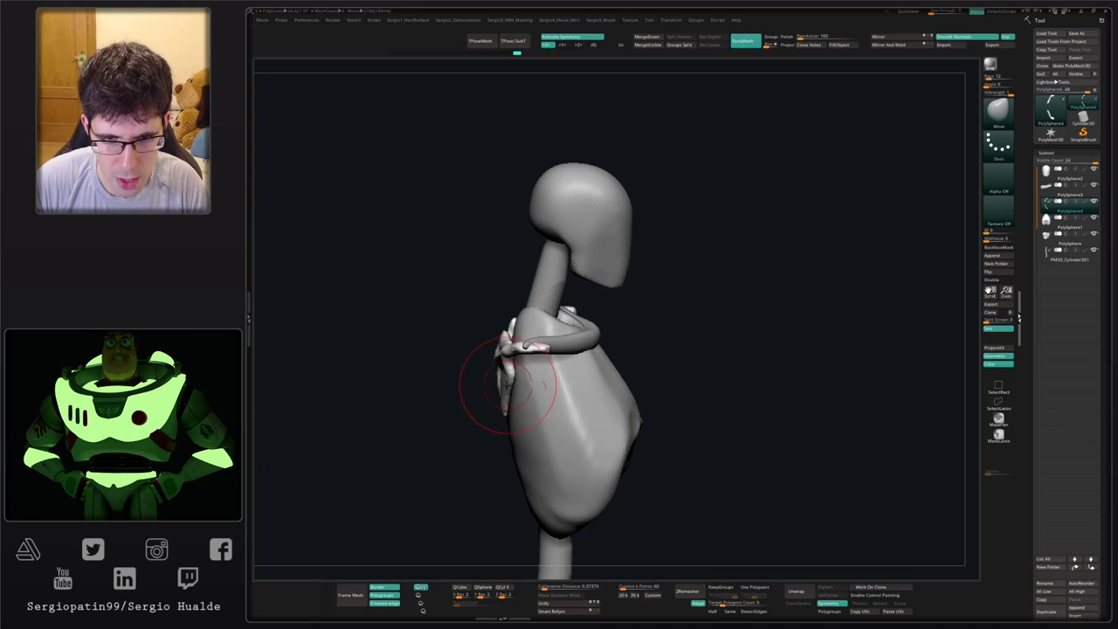
pyautogui.moveTo(508, 385); pyautogui.dragTo(501, 385)
pyautogui.moveTo(502, 406); pyautogui.dragTo(513, 364, button='right')
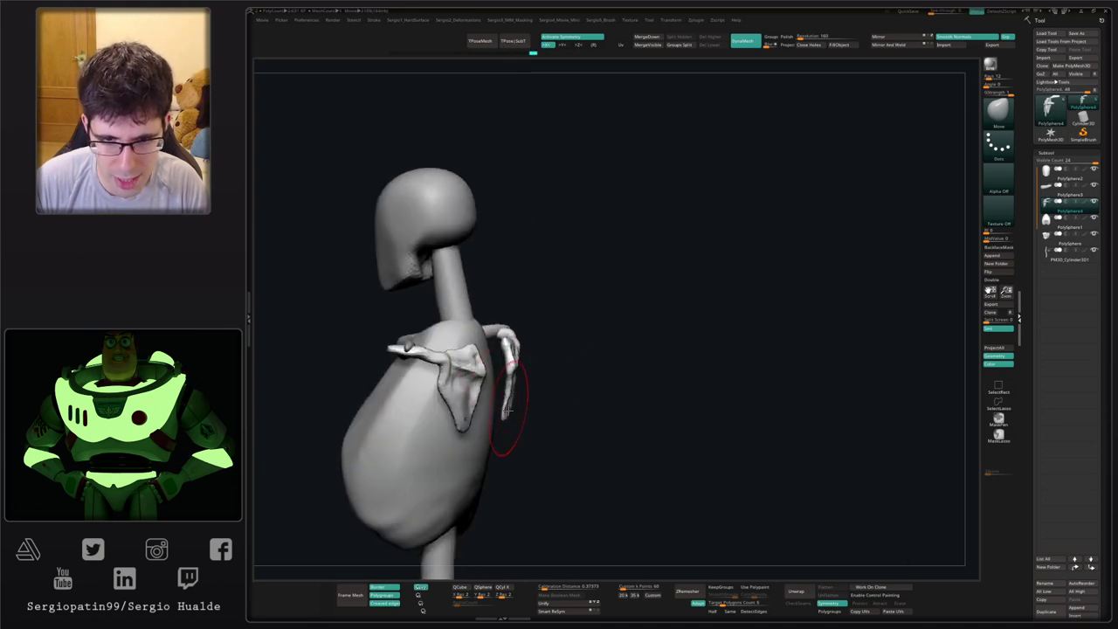
pyautogui.moveTo(506, 415)
pyautogui.mouseDown(button='right')
pyautogui.moveTo(544, 390)
pyautogui.moveTo(532, 381)
pyautogui.moveTo(544, 376)
pyautogui.moveTo(502, 395)
pyautogui.mouseUp(button='right')
pyautogui.moveTo(502, 396); pyautogui.dragTo(492, 401)
pyautogui.moveTo(503, 393); pyautogui.dragTo(630, 342, button='right')
# - Select the collarbone piece and move its outer ends to line up with the outer ends of the shoulder blades
pyautogui.keyDown('alt'); pyautogui.click(555, 399); pyautogui.keyUp('alt')
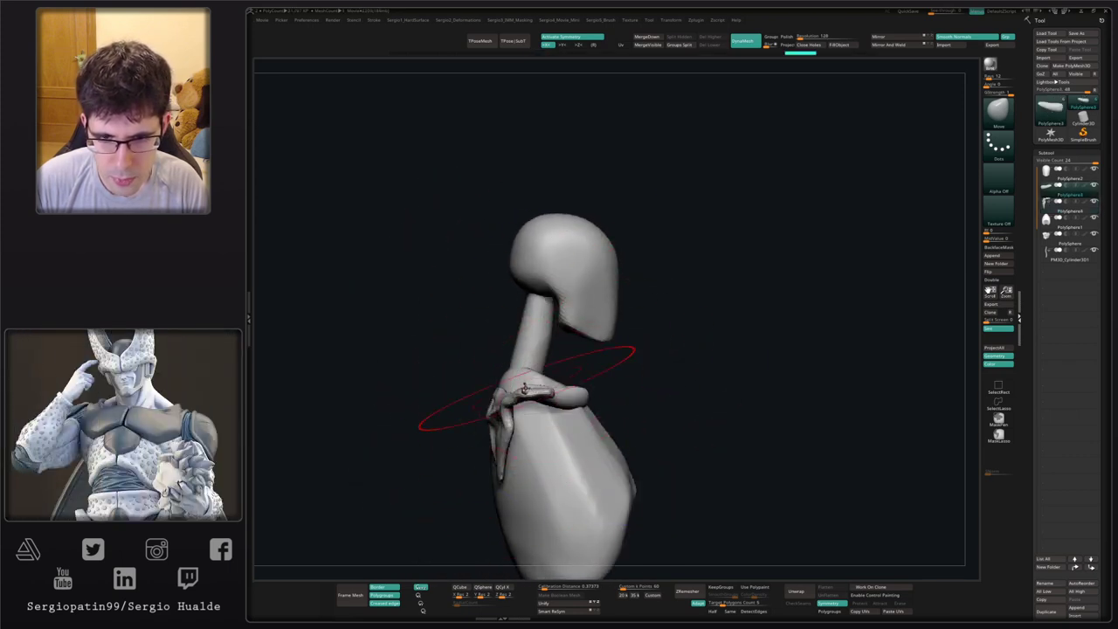
pyautogui.moveTo(534, 392); pyautogui.dragTo(556, 384)
pyautogui.moveTo(564, 452); pyautogui.dragTo(513, 403, button='right')
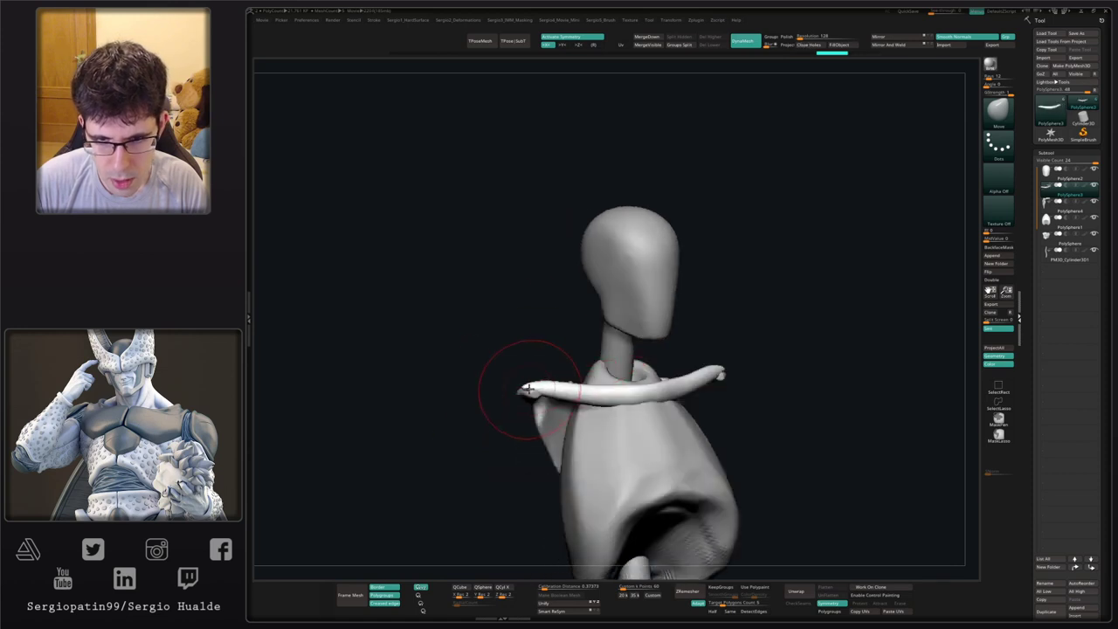
pyautogui.moveTo(529, 390); pyautogui.dragTo(548, 384)
# - Cut away the middle of the collarbone piece to form two separate collarbones and smooth their inner ends
pyautogui.moveTo(548, 384); pyautogui.dragTo(658, 388, button='right')
pyautogui.press('s')
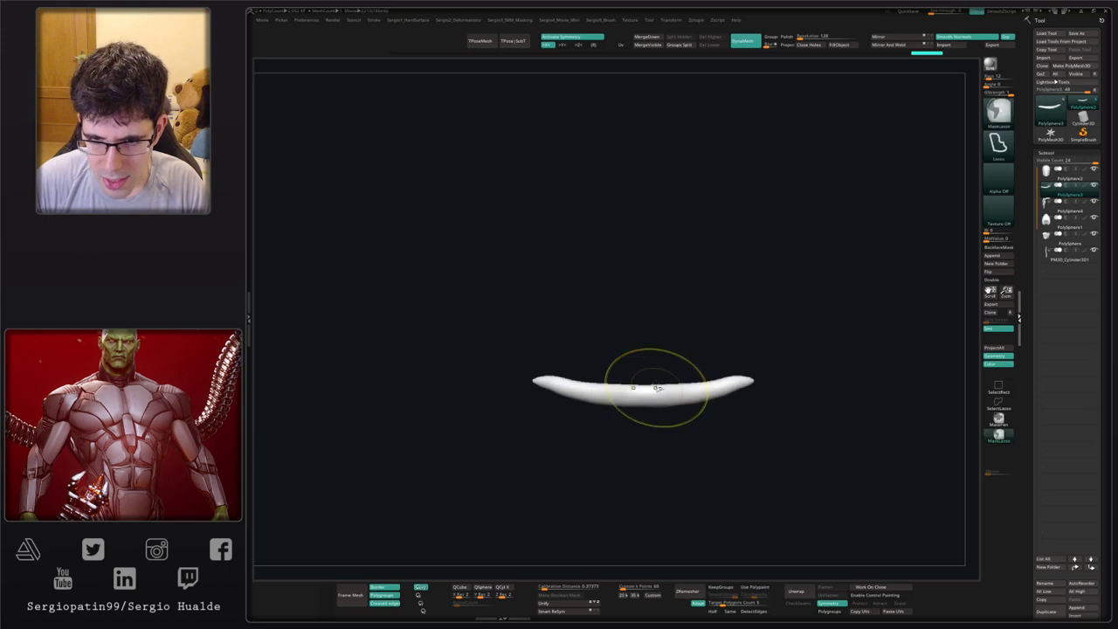
pyautogui.keyDown('ctrl'); pyautogui.keyDown('alt'); pyautogui.keyDown('shift'); pyautogui.moveTo(651, 365); pyautogui.dragTo(630, 434); pyautogui.keyUp('shift'); pyautogui.keyUp('alt'); pyautogui.keyUp('ctrl')
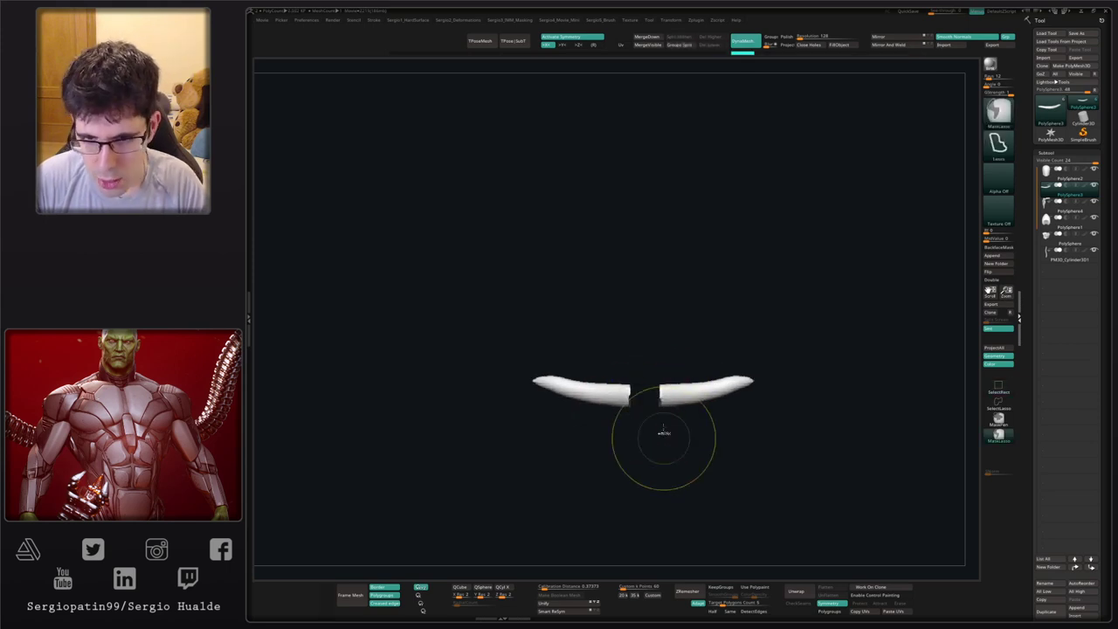
pyautogui.hotkey('alt', 's')
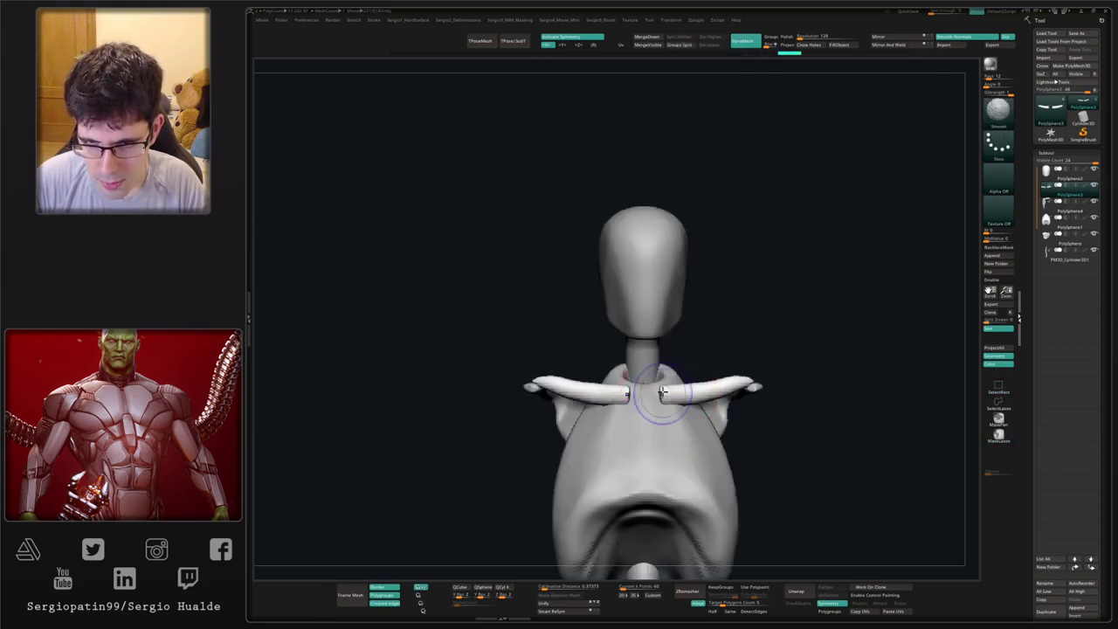
pyautogui.keyDown('shift'); pyautogui.moveTo(684, 398); pyautogui.dragTo(721, 387); pyautogui.keyUp('shift')
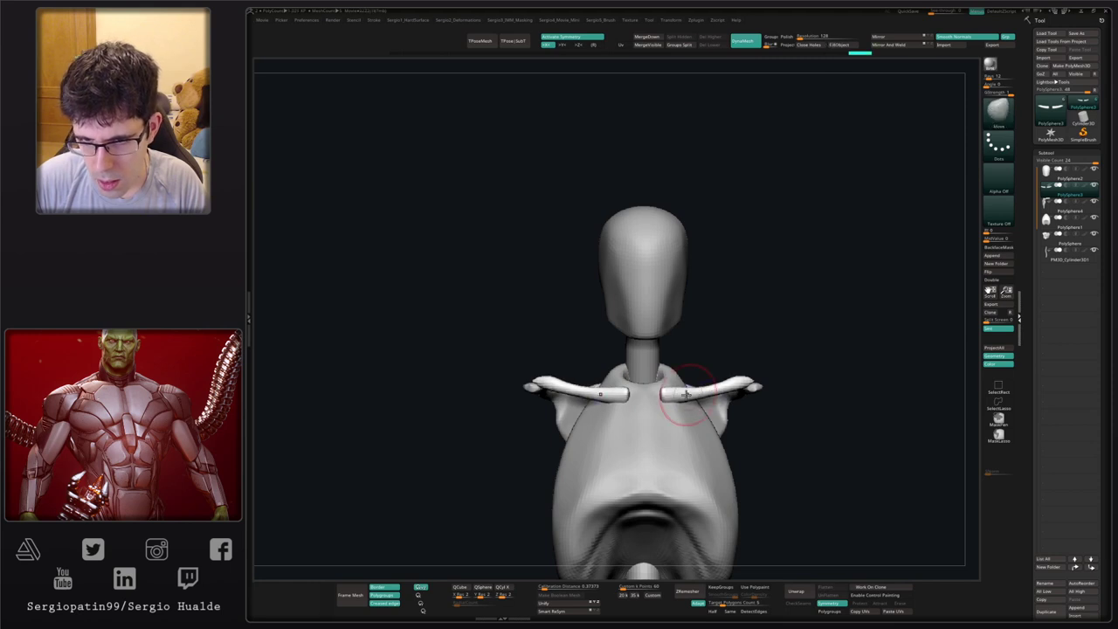
# - Thicken and round the inner ends of the two collarbones with the Inflate brush
pyautogui.moveTo(655, 394); pyautogui.dragTo(666, 330, button='right')
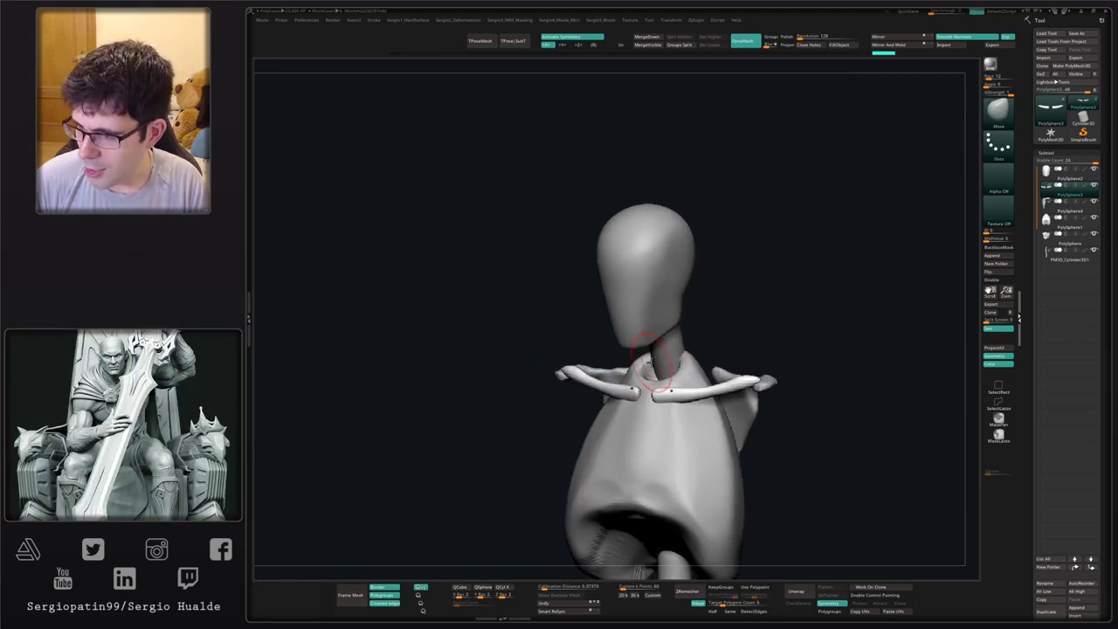
pyautogui.moveTo(660, 360)
pyautogui.mouseDown(button='right')
pyautogui.moveTo(668, 374)
pyautogui.moveTo(657, 409)
pyautogui.moveTo(643, 398)
pyautogui.mouseUp(button='right')
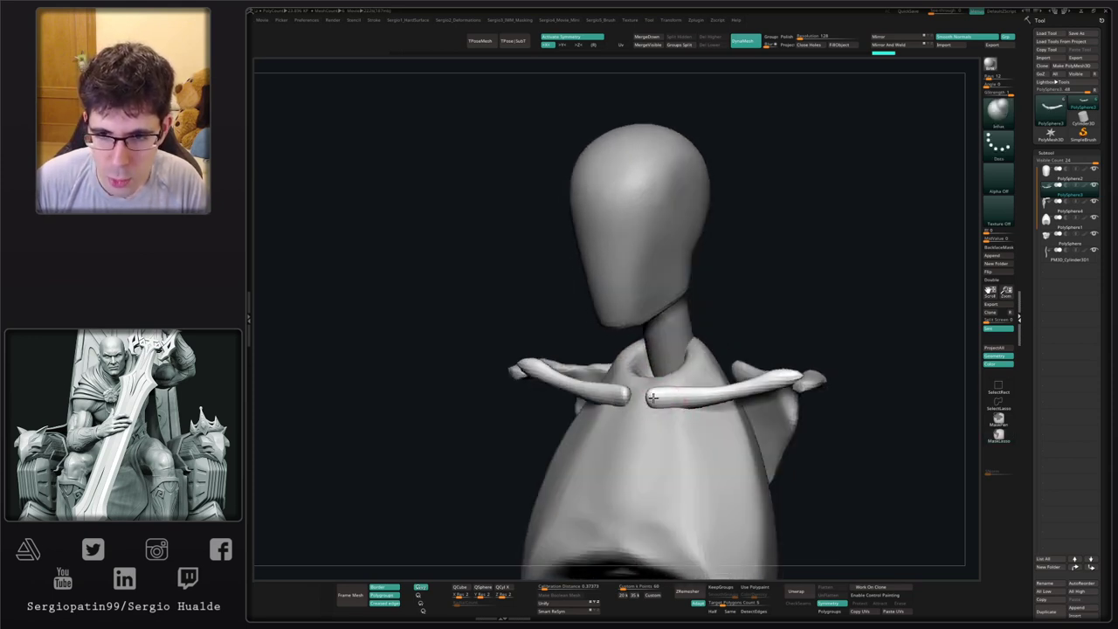
pyautogui.moveTo(655, 394); pyautogui.dragTo(707, 398)
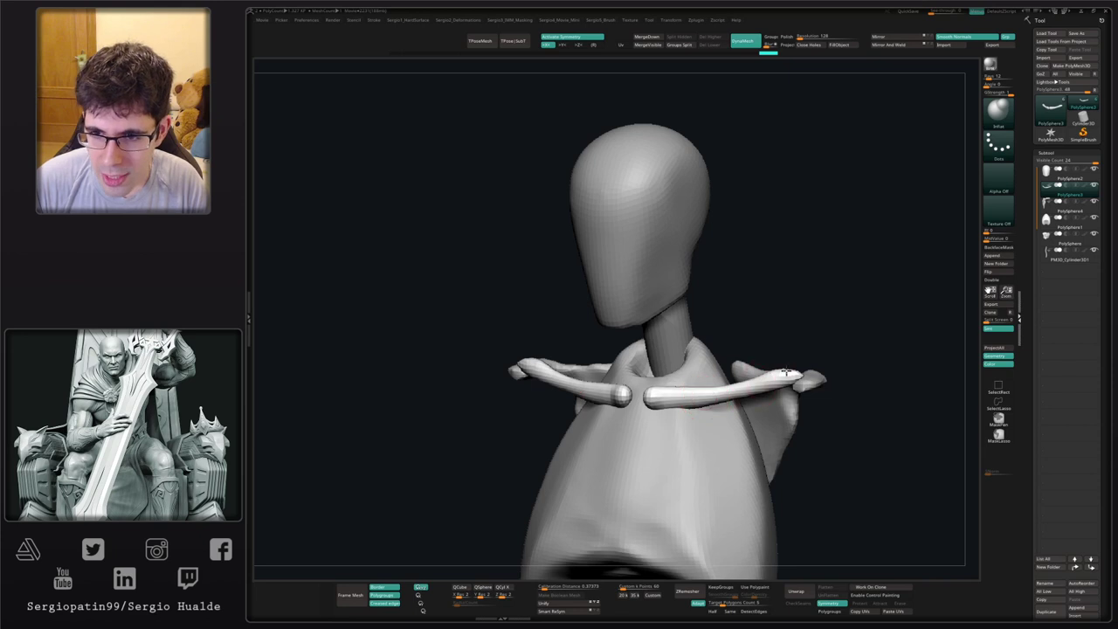
pyautogui.moveTo(760, 320); pyautogui.dragTo(736, 326, button='right')
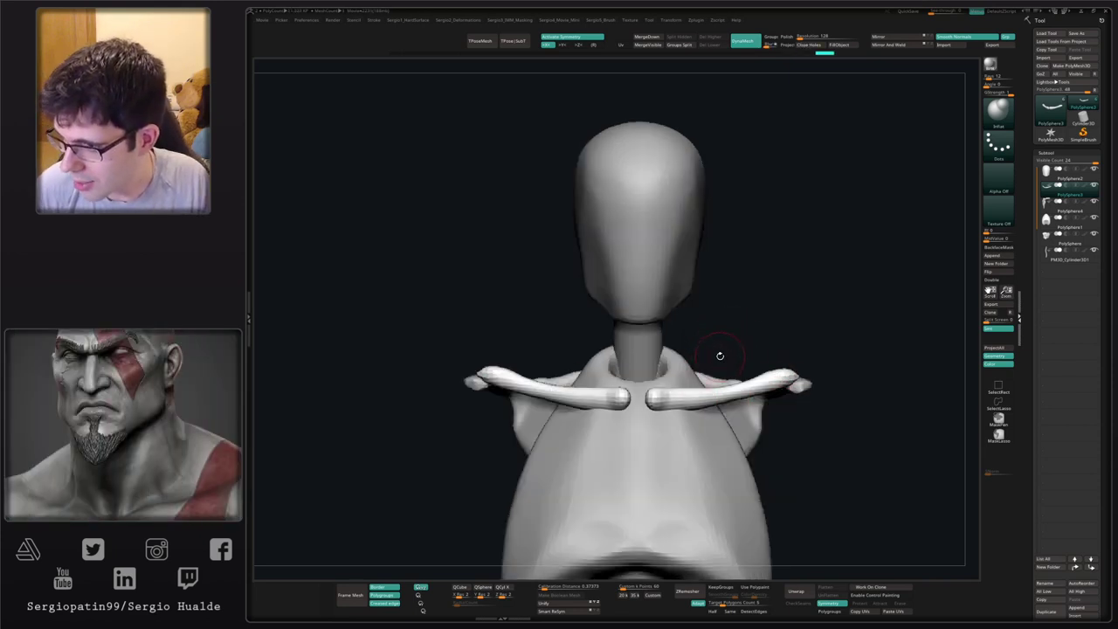
# - Select the rib cage and adjust its upper front beneath the collarbones with the Move brush
pyautogui.moveTo(706, 371); pyautogui.dragTo(676, 392, button='right')
pyautogui.keyDown('alt'); pyautogui.click(676, 392); pyautogui.keyUp('alt')
pyautogui.press('b')
pyautogui.press('m')
pyautogui.press('v')
pyautogui.press('s')
pyautogui.moveTo(679, 393); pyautogui.dragTo(716, 403)
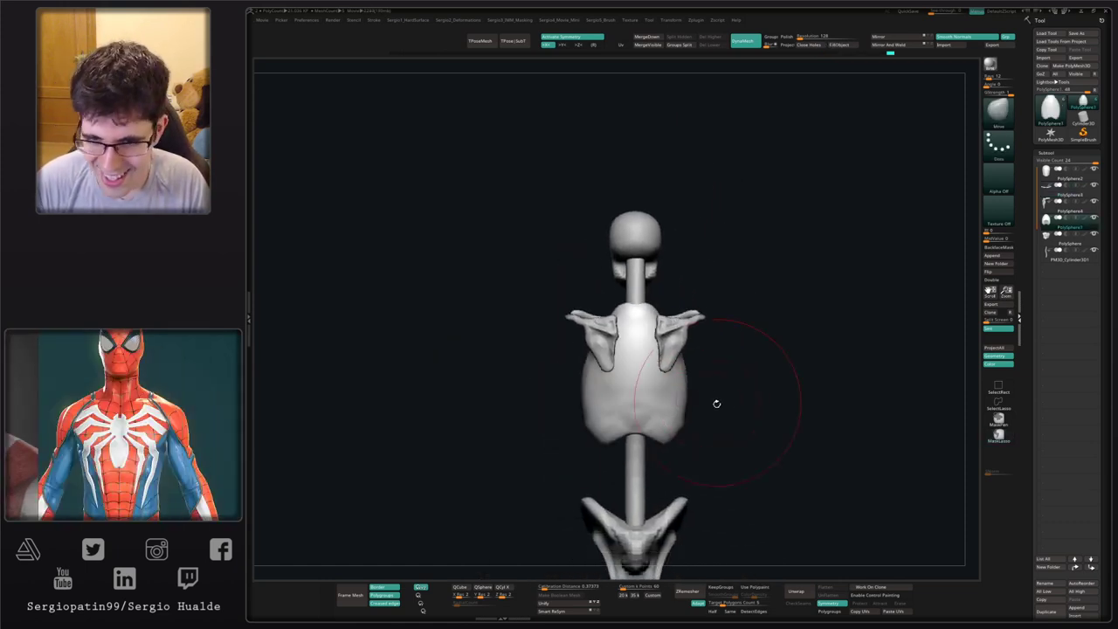
pyautogui.moveTo(708, 411)
pyautogui.mouseDown(button='right')
pyautogui.moveTo(749, 323)
pyautogui.moveTo(669, 314)
pyautogui.moveTo(683, 401)
pyautogui.moveTo(733, 342)
pyautogui.mouseUp(button='right')
pyautogui.moveTo(734, 342)
pyautogui.keyDown('ctrl'); pyautogui.mouseDown(button='right')
pyautogui.moveTo(727, 332)
pyautogui.moveTo(716, 341)
pyautogui.moveTo(657, 328)
pyautogui.mouseUp(button='right'); pyautogui.keyUp('ctrl')
# - Duplicate the collarbones and place the copy above the original in the subtool order
pyautogui.keyDown('alt'); pyautogui.click(721, 336); pyautogui.keyUp('alt')
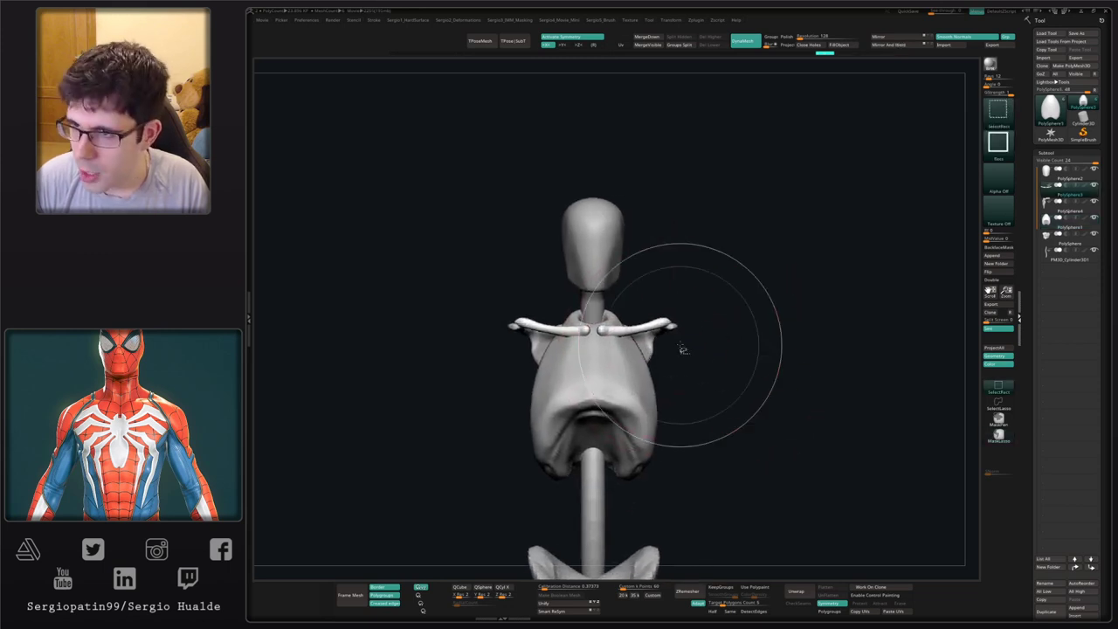
pyautogui.hotkey('ctrl', 'shift', 'd')
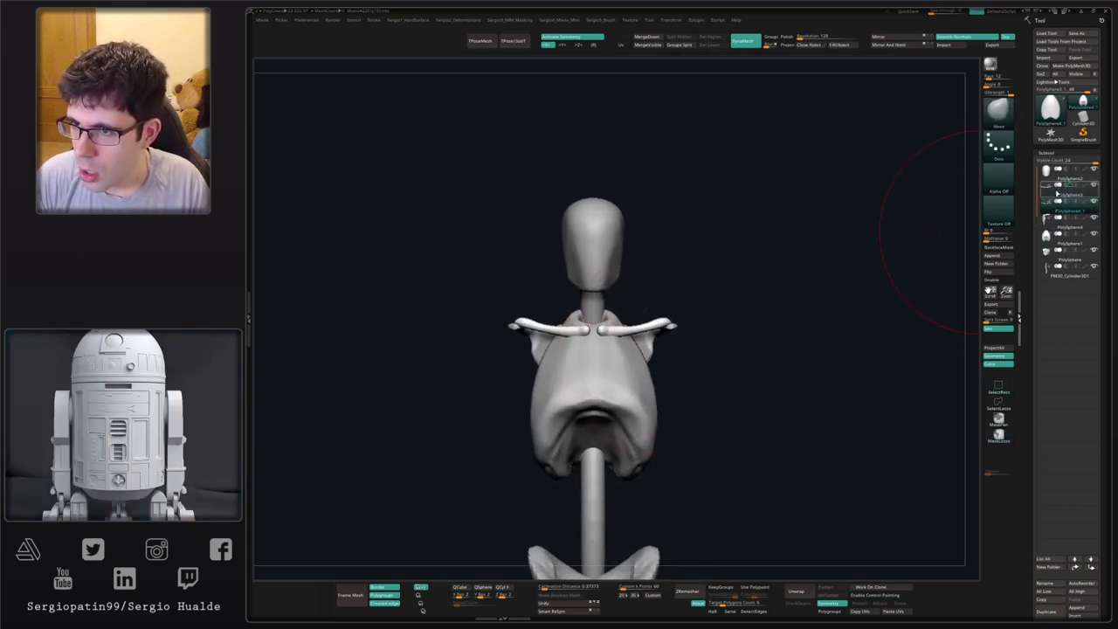
pyautogui.click(1067, 189)
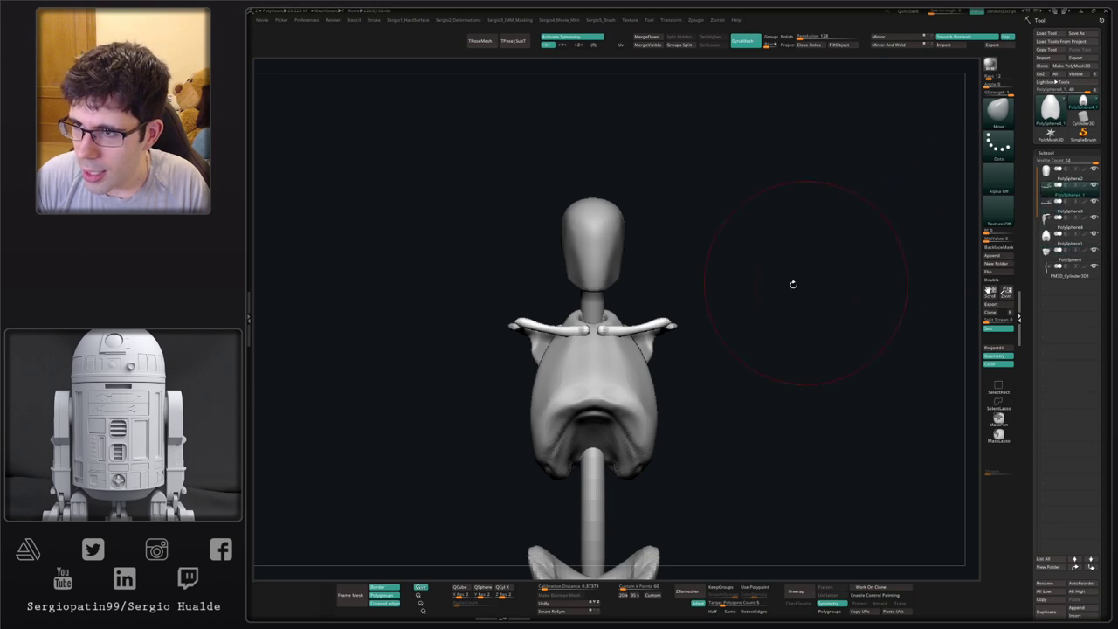
# - Rotate and move the duplicated bones so they hang below the outer ends of the shoulders as upper-arm bones
pyautogui.press('w')
pyautogui.moveTo(587, 286); pyautogui.dragTo(466, 260)
pyautogui.moveTo(531, 297); pyautogui.dragTo(529, 337)
pyautogui.moveTo(529, 336); pyautogui.dragTo(564, 341, button='right')
pyautogui.moveTo(553, 335)
pyautogui.mouseDown()
pyautogui.moveTo(513, 326)
pyautogui.moveTo(540, 331)
pyautogui.mouseUp()
pyautogui.press('q')
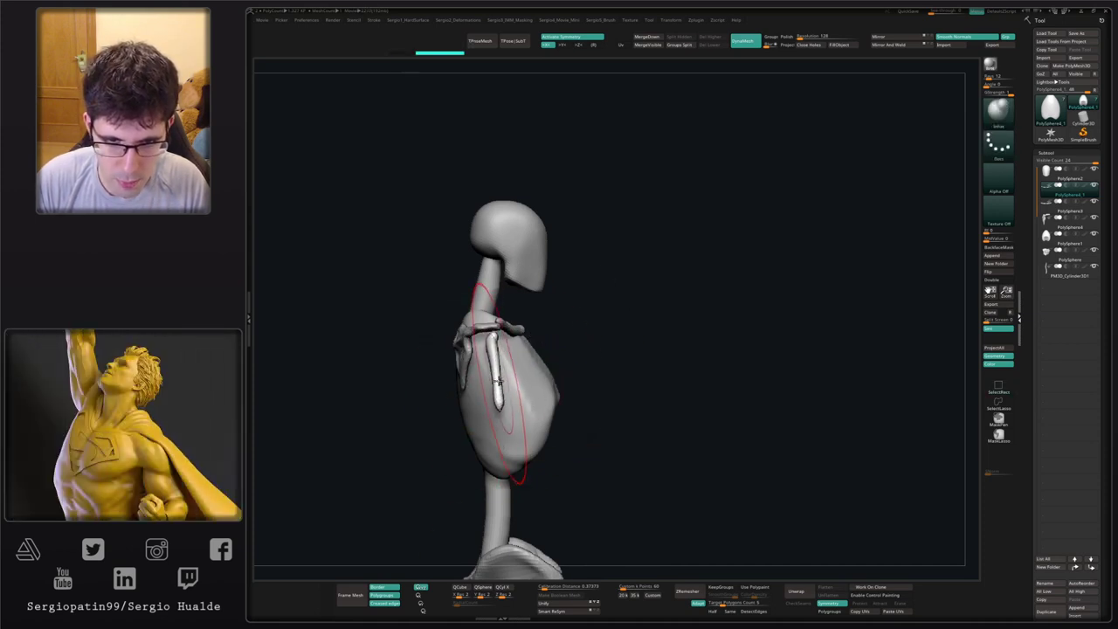
# - Lengthen the upper-arm bones downward and align their upper ends with the shoulders from the front and side
pyautogui.keyDown('ctrl'); pyautogui.moveTo(504, 441); pyautogui.dragTo(521, 399, button='right'); pyautogui.keyUp('ctrl')
pyautogui.moveTo(517, 367)
pyautogui.mouseDown()
pyautogui.moveTo(521, 434)
pyautogui.moveTo(527, 411)
pyautogui.mouseUp()
pyautogui.keyDown('shift'); pyautogui.moveTo(527, 411); pyautogui.dragTo(501, 402, button='right'); pyautogui.keyUp('shift')
pyautogui.moveTo(524, 382); pyautogui.dragTo(517, 362)
pyautogui.keyDown('ctrl'); pyautogui.moveTo(521, 385); pyautogui.dragTo(522, 360, button='right'); pyautogui.keyUp('ctrl')
# - Swell the shoulder and elbow ends of the upper-arm bones with the Inflate brush
pyautogui.press('b')
pyautogui.press('i')
pyautogui.press('n')
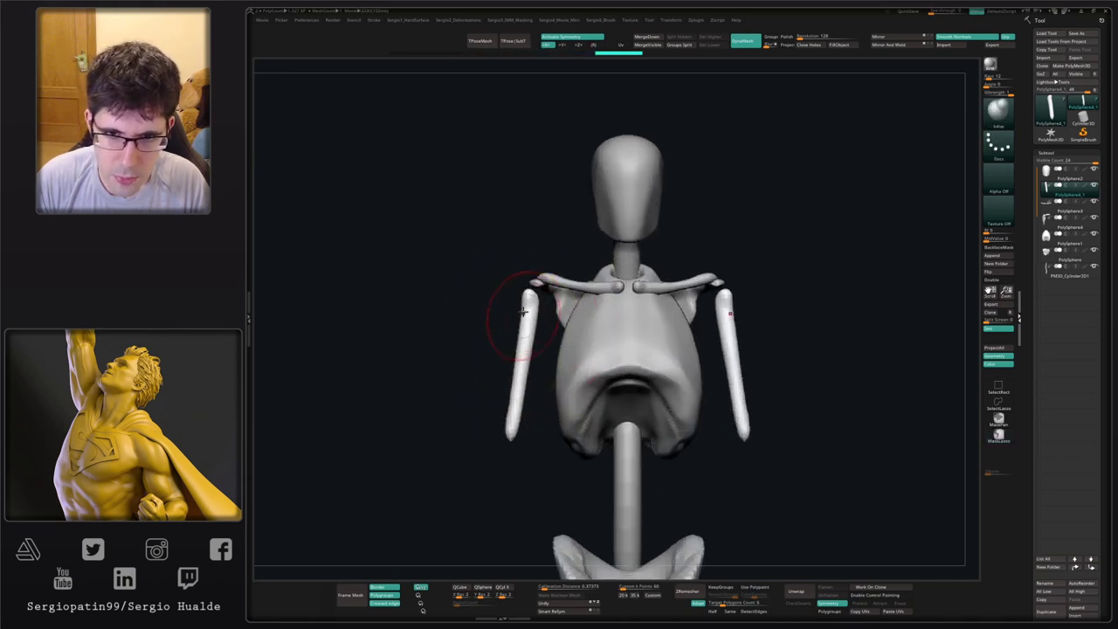
pyautogui.moveTo(527, 300); pyautogui.dragTo(538, 295)
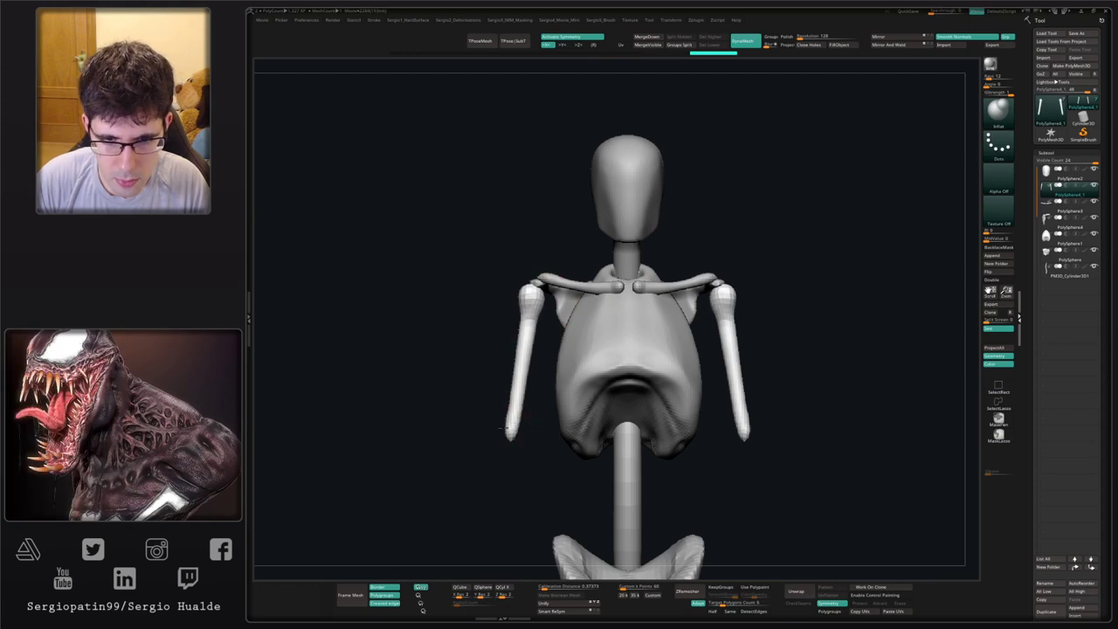
pyautogui.moveTo(503, 428); pyautogui.dragTo(515, 433)
# - Widen the elbow ends of the upper-arm bones and refine their shafts with the Move brush
pyautogui.press('b')
pyautogui.press('m')
pyautogui.press('v')
pyautogui.moveTo(532, 435)
pyautogui.mouseDown()
pyautogui.moveTo(515, 447)
pyautogui.moveTo(529, 431)
pyautogui.moveTo(519, 434)
pyautogui.moveTo(532, 440)
pyautogui.moveTo(515, 444)
pyautogui.moveTo(516, 429)
pyautogui.mouseUp()
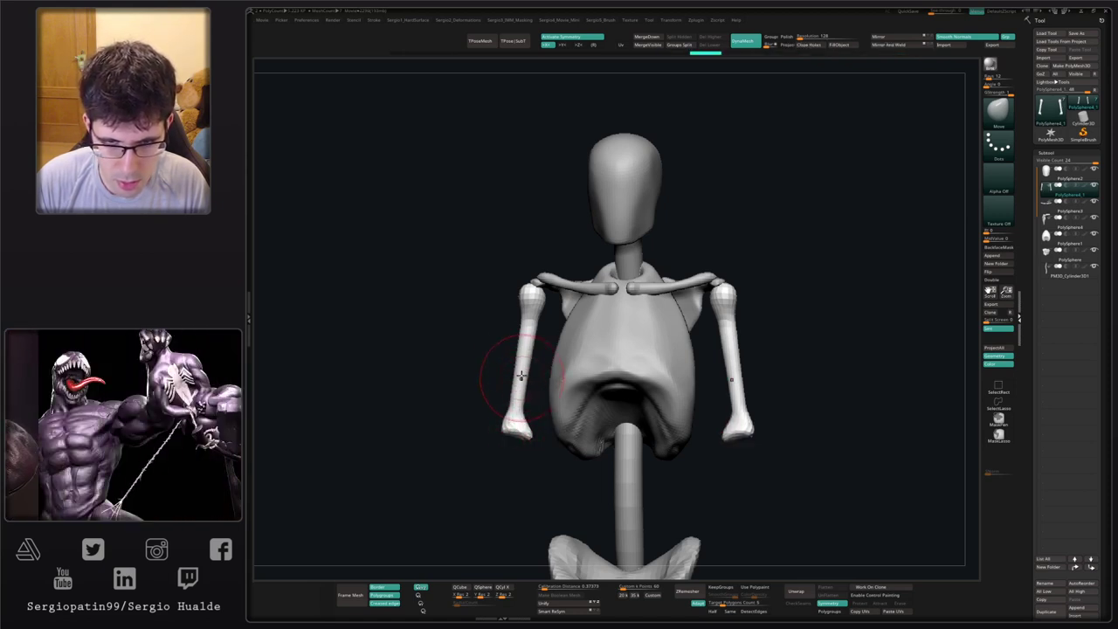
pyautogui.moveTo(523, 376); pyautogui.dragTo(517, 384)
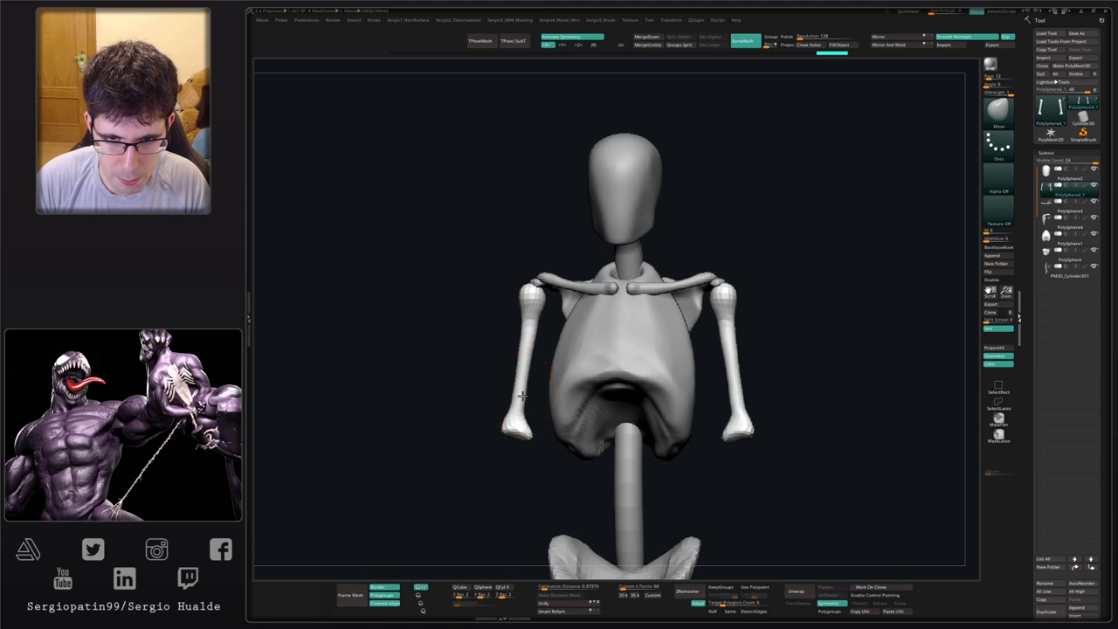
# - Adjust the rounded heads of the upper-arm bones to fit the shoulder joints with the Move brush
pyautogui.moveTo(519, 379); pyautogui.dragTo(578, 379, button='right')
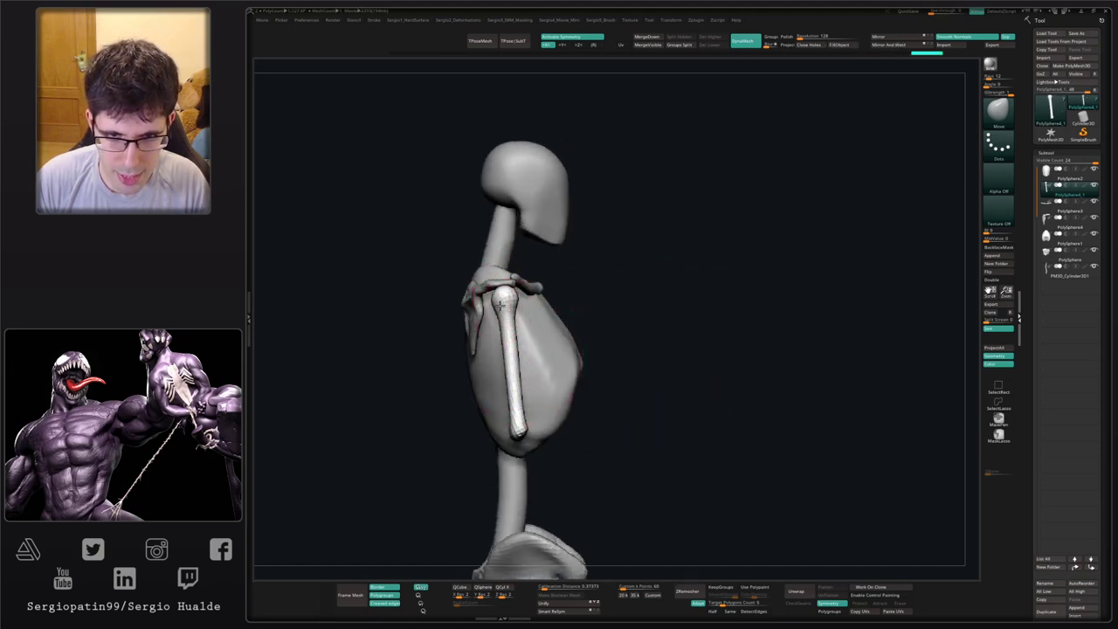
pyautogui.moveTo(514, 310); pyautogui.dragTo(511, 305)
pyautogui.moveTo(527, 324); pyautogui.dragTo(499, 301, button='right')
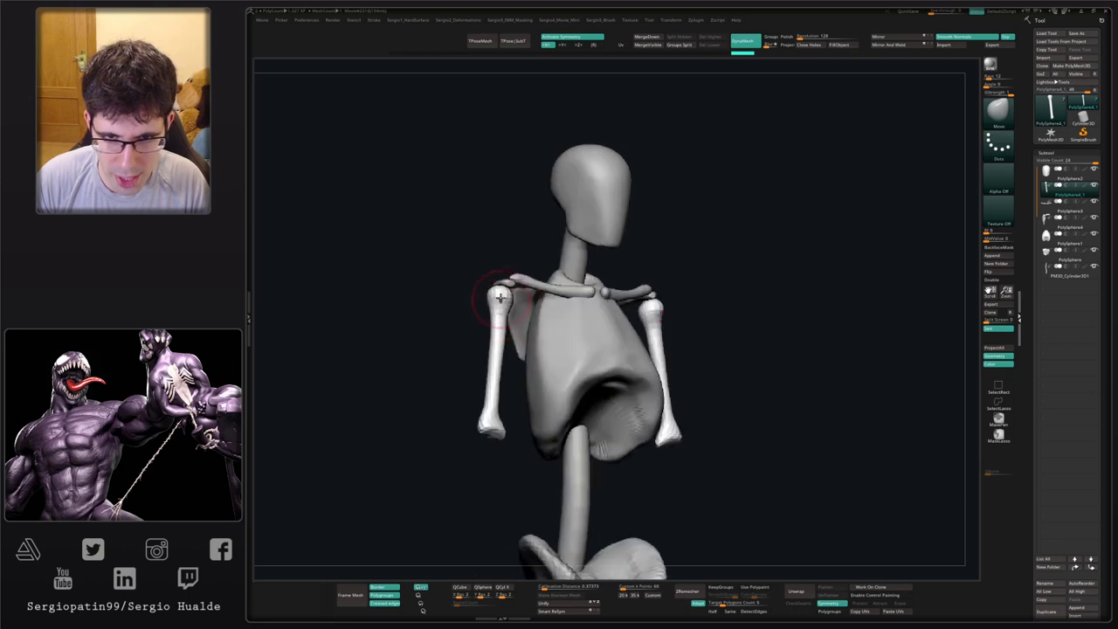
pyautogui.moveTo(499, 300); pyautogui.dragTo(493, 302)
pyautogui.moveTo(516, 305); pyautogui.dragTo(500, 306, button='right')
pyautogui.press('s')
pyautogui.moveTo(495, 304)
pyautogui.mouseDown()
pyautogui.moveTo(480, 402)
pyautogui.moveTo(486, 435)
pyautogui.moveTo(464, 428)
pyautogui.moveTo(524, 402)
pyautogui.moveTo(546, 375)
pyautogui.moveTo(524, 384)
pyautogui.moveTo(501, 366)
pyautogui.moveTo(500, 417)
pyautogui.moveTo(541, 375)
pyautogui.mouseUp()
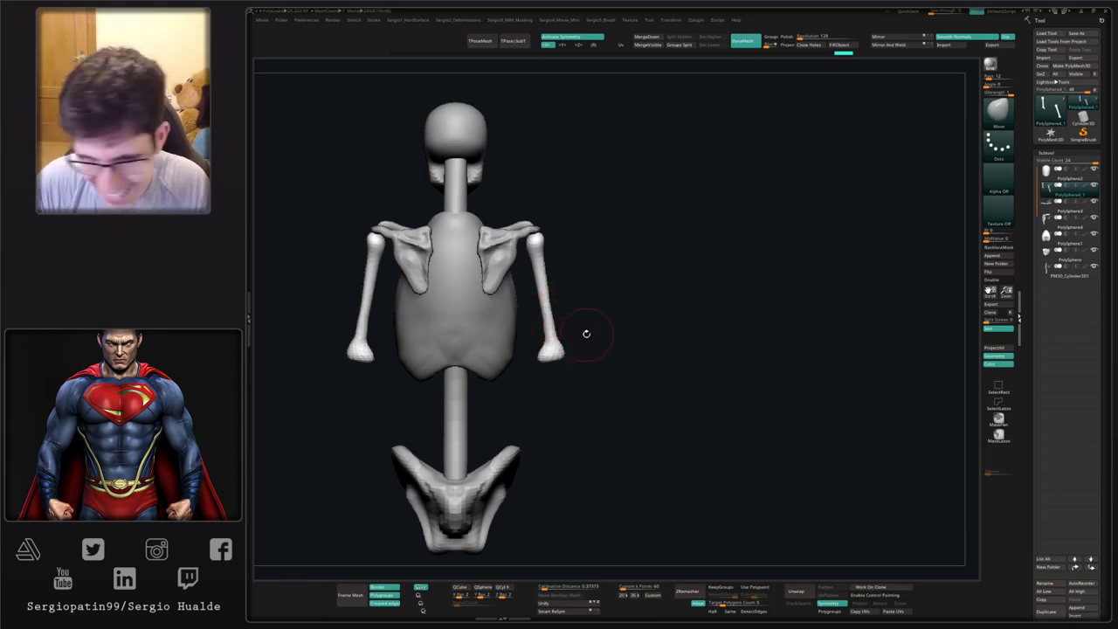
# - Select the rib cage and carve a vertical groove along its back at the spine with the Clay brush
pyautogui.moveTo(585, 329)
pyautogui.mouseDown()
pyautogui.moveTo(576, 349)
pyautogui.moveTo(591, 332)
pyautogui.mouseUp()
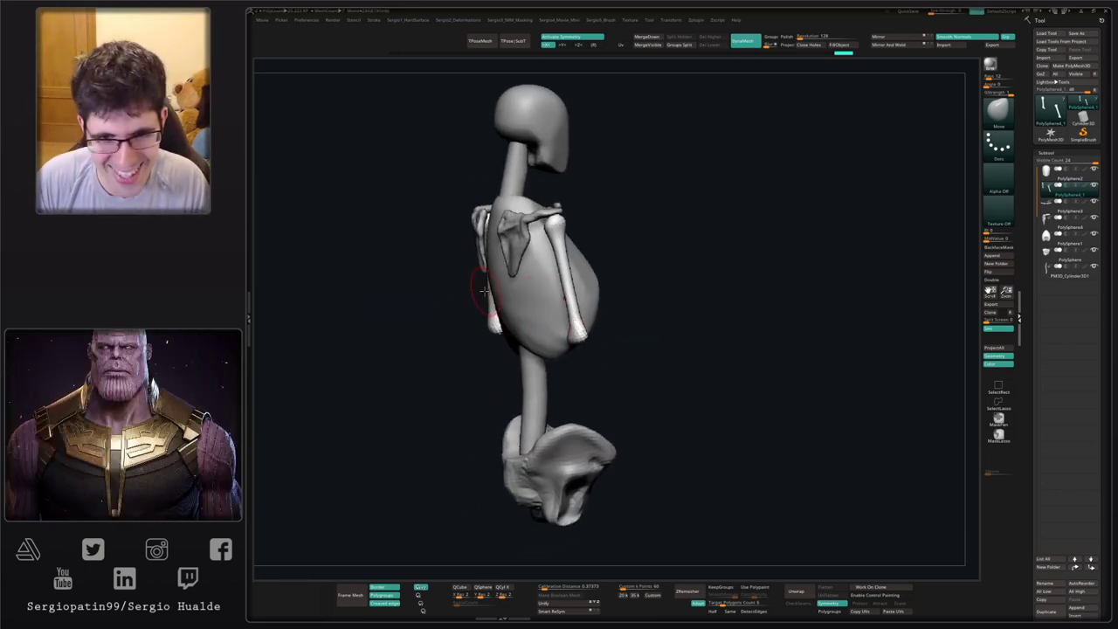
pyautogui.keyDown('alt'); pyautogui.click(515, 300); pyautogui.keyUp('alt')
pyautogui.moveTo(516, 299); pyautogui.dragTo(538, 301, button='right')
pyautogui.moveTo(494, 214); pyautogui.dragTo(491, 356)
pyautogui.moveTo(496, 253); pyautogui.dragTo(503, 243, button='right')
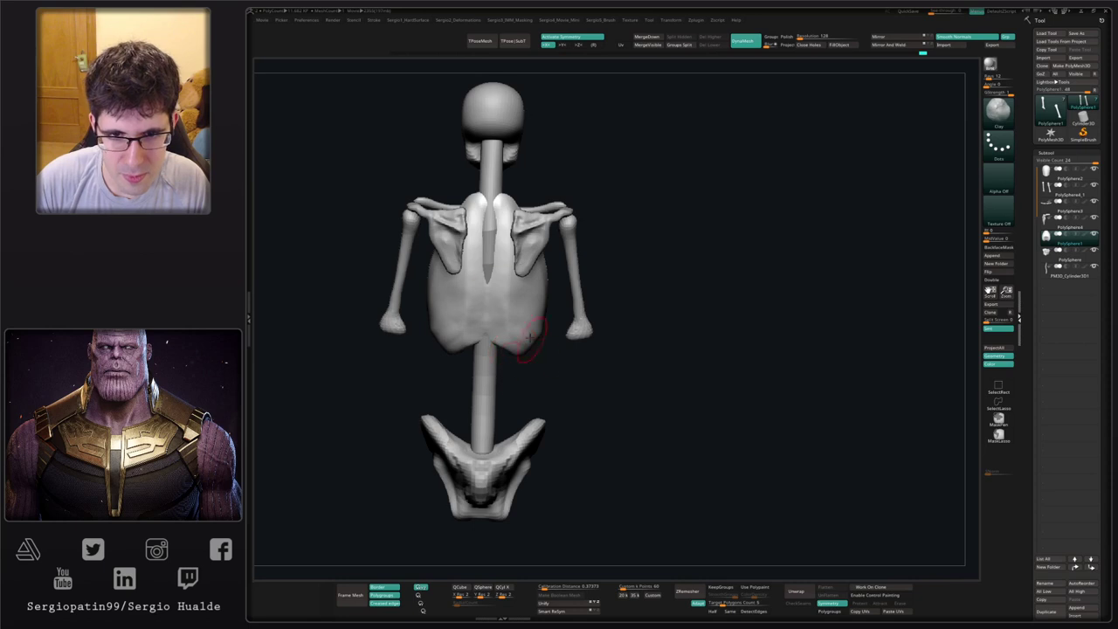
# - Isolate the rib cage and flatten the surfaces beside its back groove with the TrimDynamic brush
pyautogui.moveTo(529, 338); pyautogui.dragTo(509, 306, button='right')
pyautogui.hotkey('alt', 's')
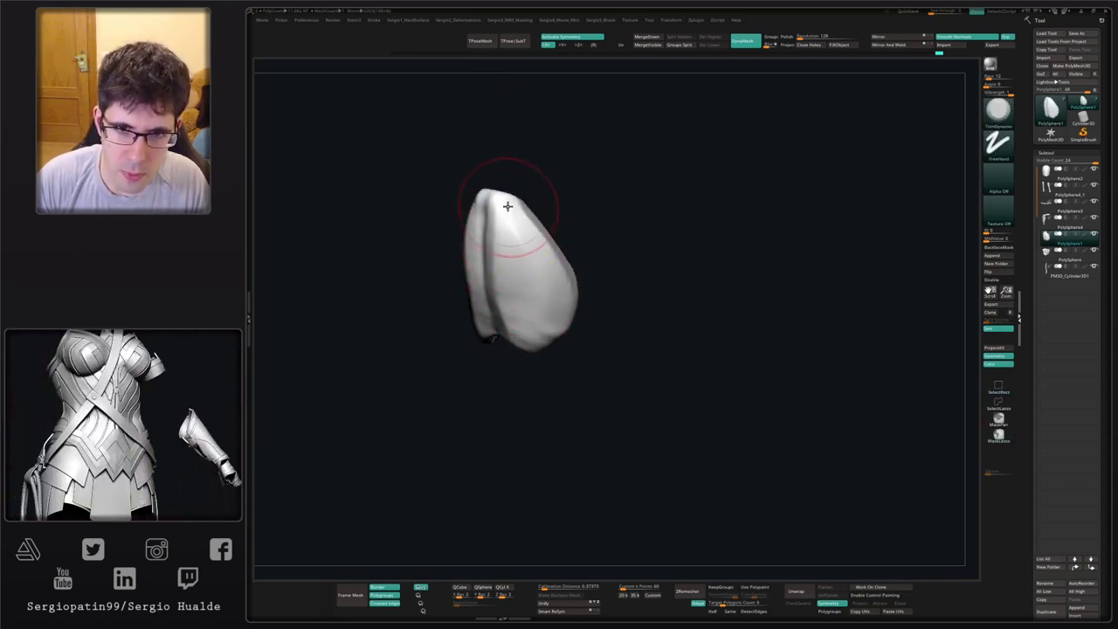
pyautogui.moveTo(525, 327); pyautogui.dragTo(497, 316, button='right')
pyautogui.moveTo(495, 265)
pyautogui.mouseDown()
pyautogui.moveTo(500, 279)
pyautogui.moveTo(494, 266)
pyautogui.mouseUp()
pyautogui.moveTo(498, 196); pyautogui.dragTo(502, 306)
pyautogui.moveTo(503, 317); pyautogui.dragTo(491, 301, button='right')
pyautogui.moveTo(507, 271)
pyautogui.mouseDown()
pyautogui.moveTo(513, 263)
pyautogui.moveTo(523, 337)
pyautogui.mouseUp()
pyautogui.moveTo(540, 344); pyautogui.dragTo(524, 337, button='right')
# - Adjust the lower back edge of the rib cage with the Move brush
pyautogui.press('b')
pyautogui.press('m')
pyautogui.press('v')
pyautogui.moveTo(522, 344); pyautogui.dragTo(515, 347)
# - Sharpen the groove down the center of the rib cage's back with the DamStandard brush
pyautogui.moveTo(512, 329); pyautogui.dragTo(491, 302, button='right')
pyautogui.press('b')
pyautogui.press('d')
pyautogui.press('s')
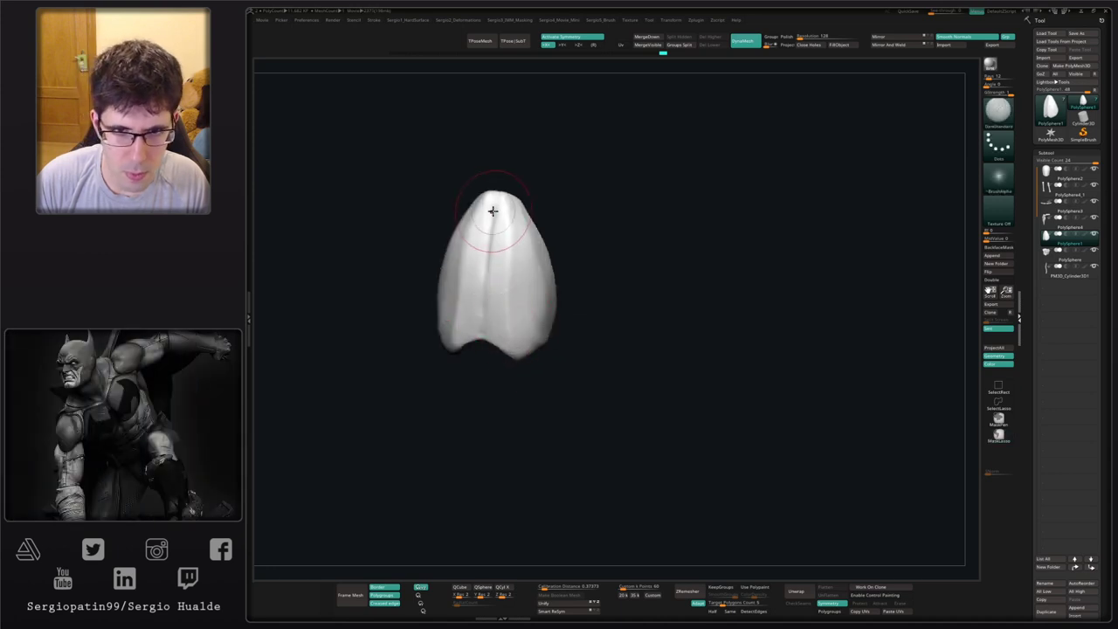
pyautogui.moveTo(494, 210); pyautogui.dragTo(483, 343)
# - Refine the rib cage's back profile, front contour and side width with the Move brush
pyautogui.keyDown('alt'); pyautogui.moveTo(488, 369); pyautogui.dragTo(561, 381, button='right'); pyautogui.keyUp('alt')
pyautogui.moveTo(561, 381)
pyautogui.keyDown('ctrl'); pyautogui.mouseDown(button='right')
pyautogui.moveTo(635, 403)
pyautogui.moveTo(613, 354)
pyautogui.moveTo(657, 252)
pyautogui.moveTo(653, 305)
pyautogui.mouseUp(button='right'); pyautogui.keyUp('ctrl')
pyautogui.press('b')
pyautogui.press('m')
pyautogui.press('v')
pyautogui.moveTo(639, 307)
pyautogui.mouseDown()
pyautogui.moveTo(645, 315)
pyautogui.moveTo(639, 305)
pyautogui.mouseUp()
pyautogui.moveTo(663, 358); pyautogui.dragTo(661, 355)
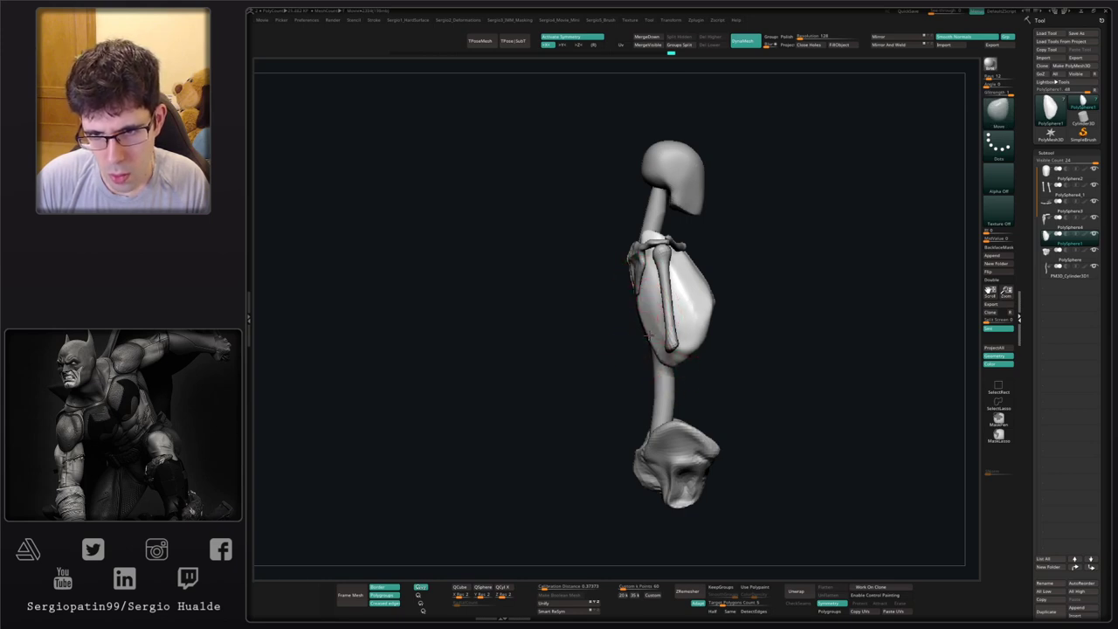
pyautogui.moveTo(647, 324); pyautogui.dragTo(704, 298, button='right')
pyautogui.moveTo(712, 297); pyautogui.dragTo(705, 294)
pyautogui.moveTo(693, 302); pyautogui.dragTo(642, 293, button='right')
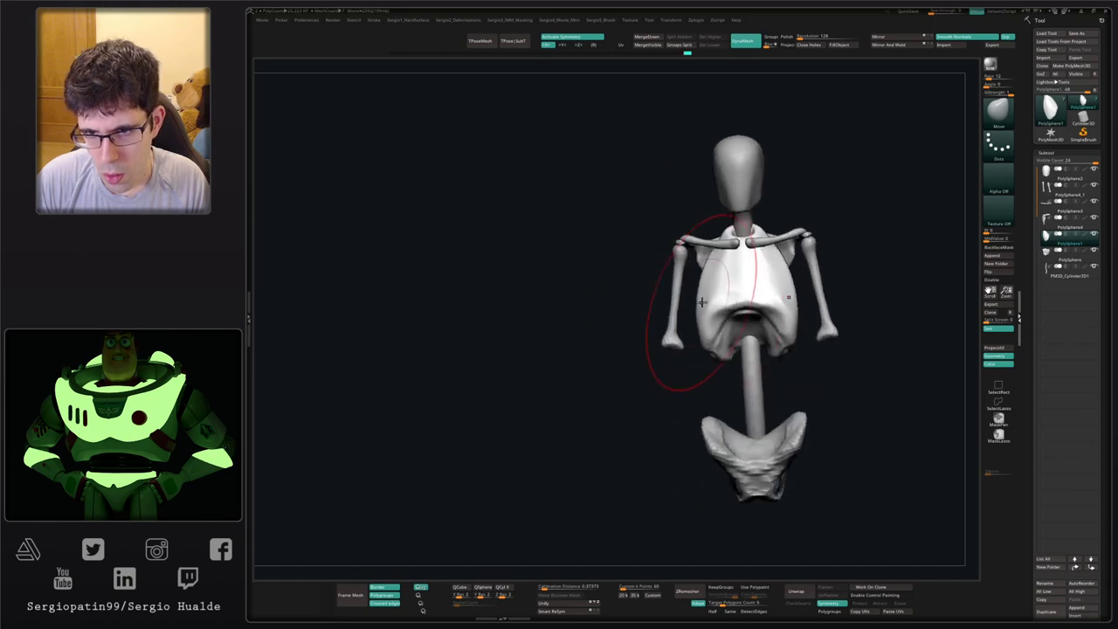
pyautogui.moveTo(697, 305); pyautogui.dragTo(704, 307)
pyautogui.moveTo(688, 312); pyautogui.dragTo(720, 332, button='right')
# - Select the spine and reshape its lower curve above the pelvis with the Move brush
pyautogui.moveTo(680, 280)
pyautogui.keyDown('alt'); pyautogui.mouseDown(button='right')
pyautogui.moveTo(678, 322)
pyautogui.moveTo(657, 313)
pyautogui.moveTo(708, 301)
pyautogui.mouseUp(button='right'); pyautogui.keyUp('alt')
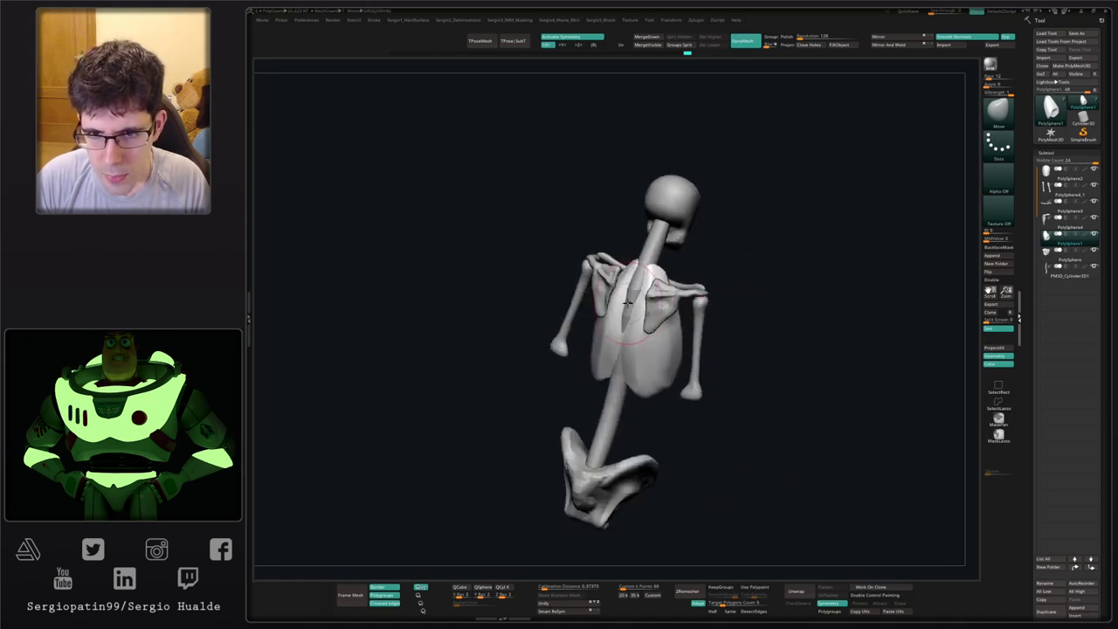
pyautogui.keyDown('alt'); pyautogui.click(618, 398); pyautogui.keyUp('alt')
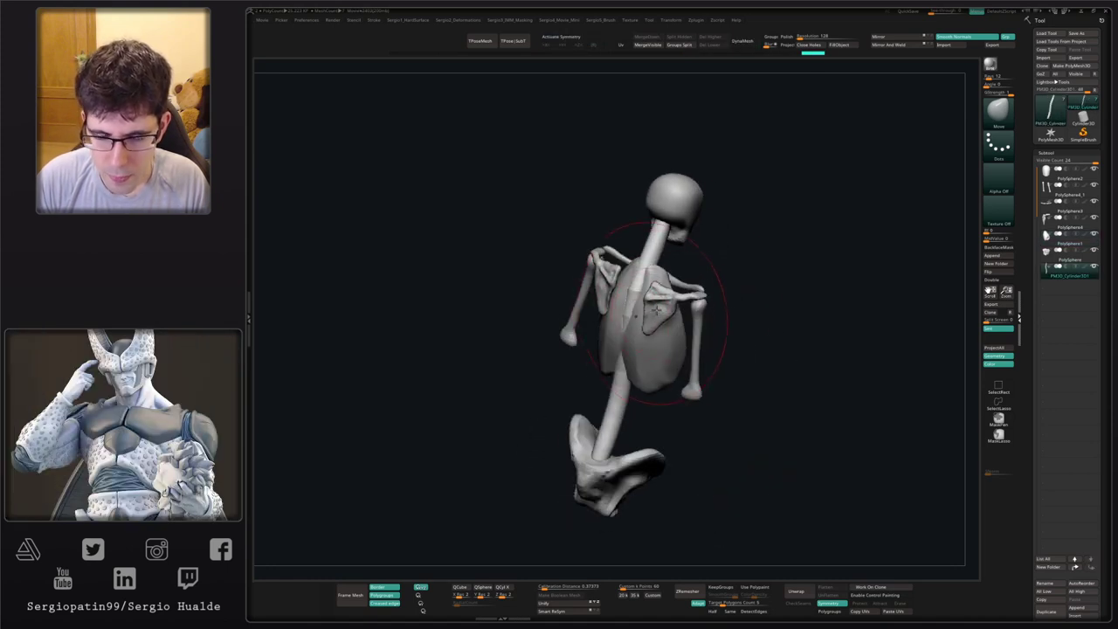
pyautogui.hotkey('shift', '2')
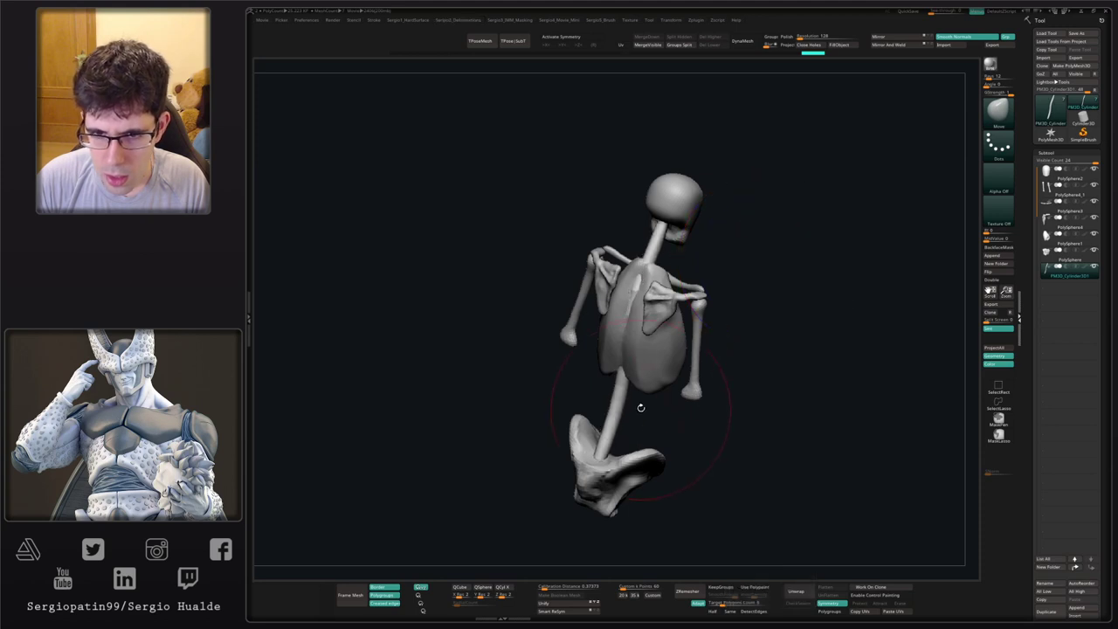
pyautogui.keyDown('shift'); pyautogui.moveTo(640, 407); pyautogui.dragTo(644, 440, button='right'); pyautogui.keyUp('shift')
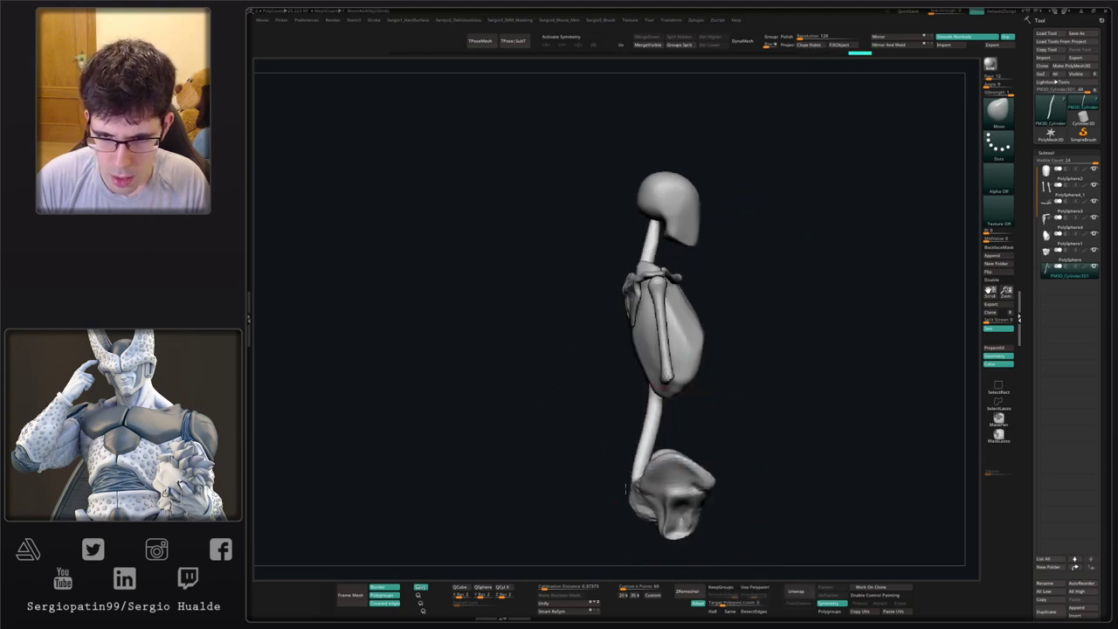
pyautogui.moveTo(625, 489); pyautogui.dragTo(632, 478)
pyautogui.press('s')
pyautogui.moveTo(636, 466); pyautogui.dragTo(657, 435)
# - Push the spine forward at the bottom of the rib cage and backward behind the shoulder blades
pyautogui.press('s')
pyautogui.moveTo(647, 371); pyautogui.dragTo(660, 369)
pyautogui.moveTo(639, 304)
pyautogui.mouseDown()
pyautogui.moveTo(615, 299)
pyautogui.moveTo(625, 298)
pyautogui.mouseUp()
pyautogui.moveTo(668, 251)
pyautogui.mouseDown(button='right')
pyautogui.moveTo(647, 243)
pyautogui.moveTo(621, 254)
pyautogui.moveTo(673, 253)
pyautogui.moveTo(738, 292)
pyautogui.moveTo(711, 290)
pyautogui.moveTo(750, 290)
pyautogui.moveTo(672, 290)
pyautogui.mouseUp(button='right')
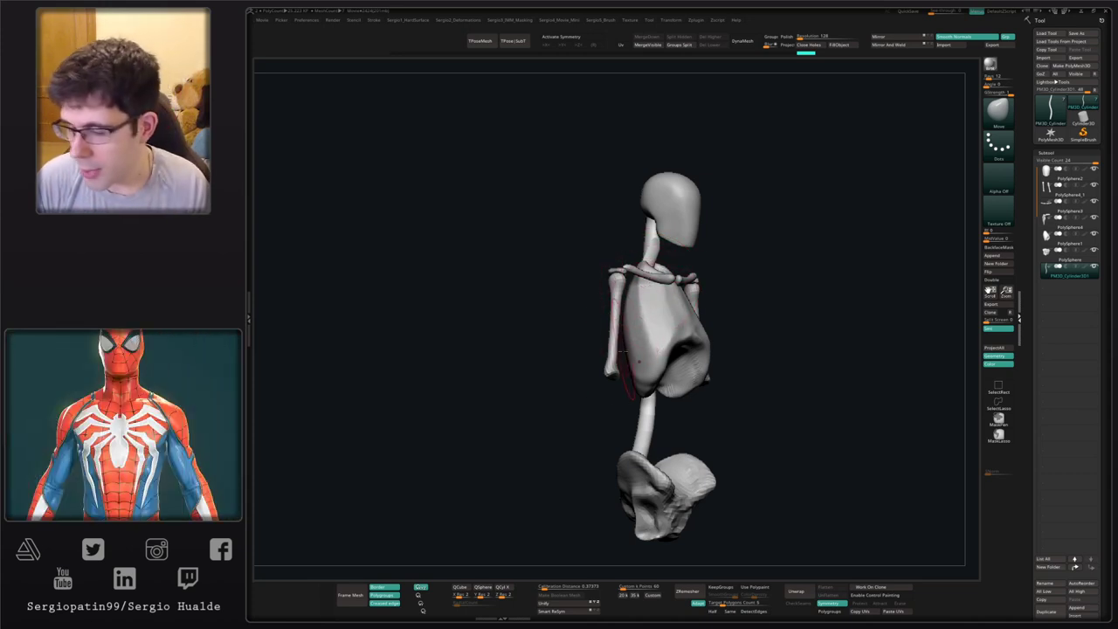
pyautogui.keyDown('shift'); pyautogui.moveTo(623, 352); pyautogui.dragTo(662, 351, button='right'); pyautogui.keyUp('shift')
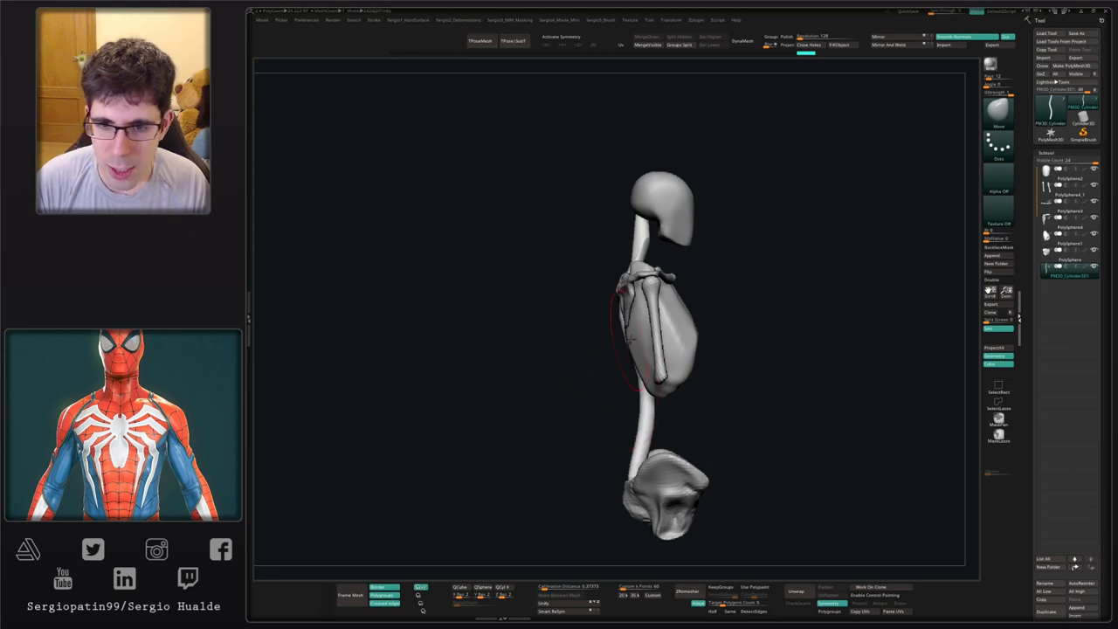
# - Select the pelvis and move it upward along the spine, closer to the rib cage
pyautogui.moveTo(708, 307); pyautogui.dragTo(674, 304, button='right')
pyautogui.keyDown('alt'); pyautogui.moveTo(569, 341); pyautogui.dragTo(537, 349, button='right'); pyautogui.keyUp('alt')
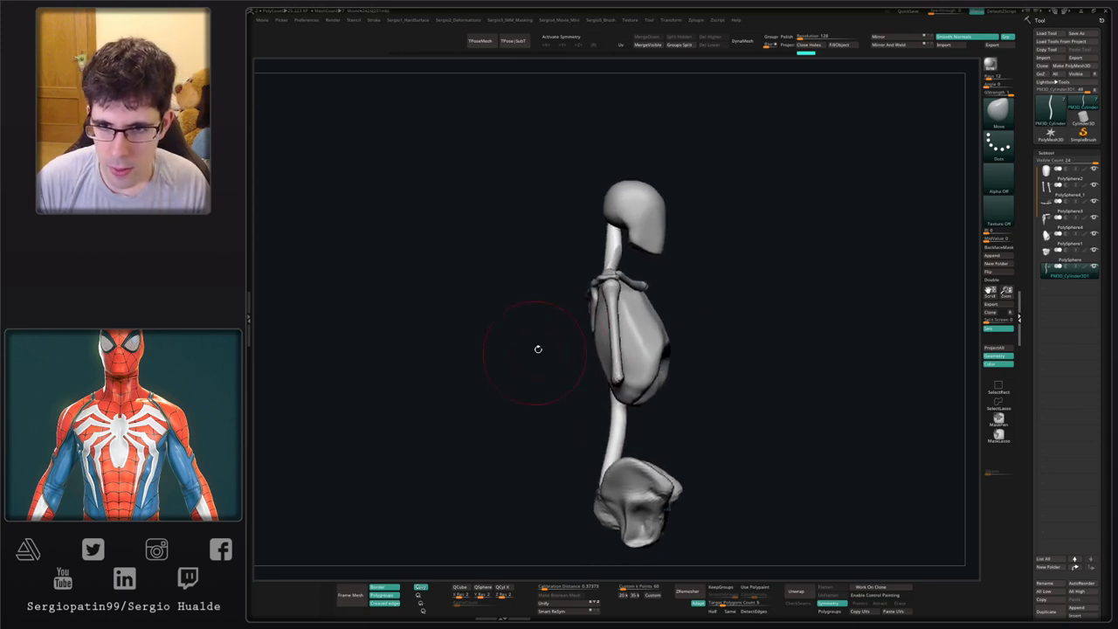
pyautogui.moveTo(673, 301); pyautogui.dragTo(772, 253, button='right')
pyautogui.keyDown('alt'); pyautogui.moveTo(772, 253); pyautogui.dragTo(732, 295, button='right'); pyautogui.keyUp('alt')
pyautogui.moveTo(772, 257)
pyautogui.mouseDown()
pyautogui.moveTo(687, 274)
pyautogui.moveTo(624, 315)
pyautogui.mouseUp()
pyautogui.press('w')
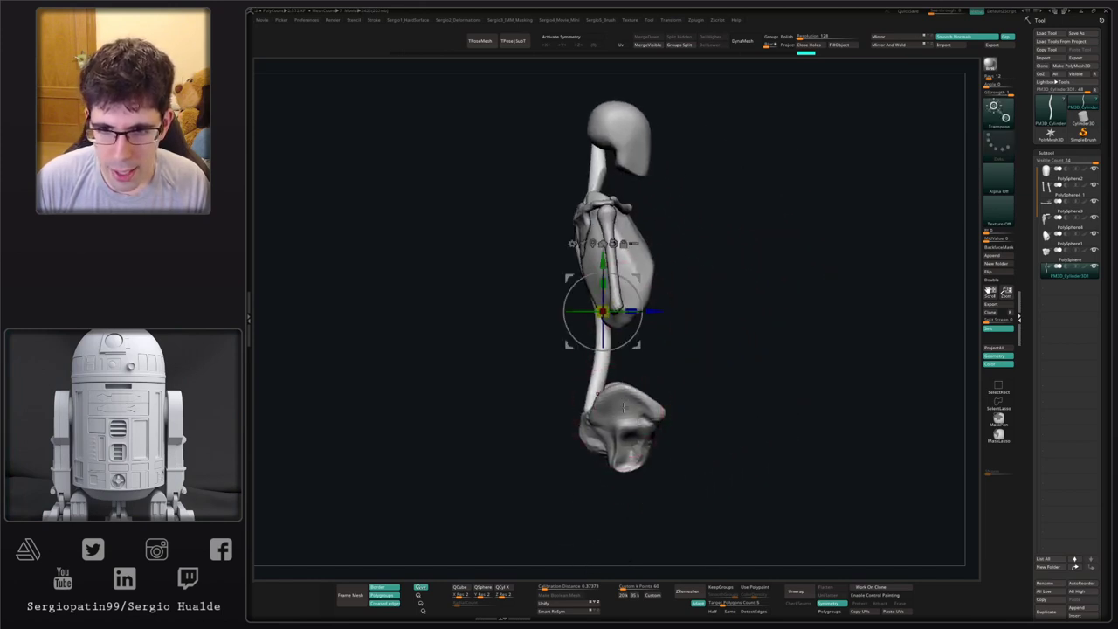
pyautogui.click(619, 409)
pyautogui.moveTo(652, 385); pyautogui.dragTo(652, 357)
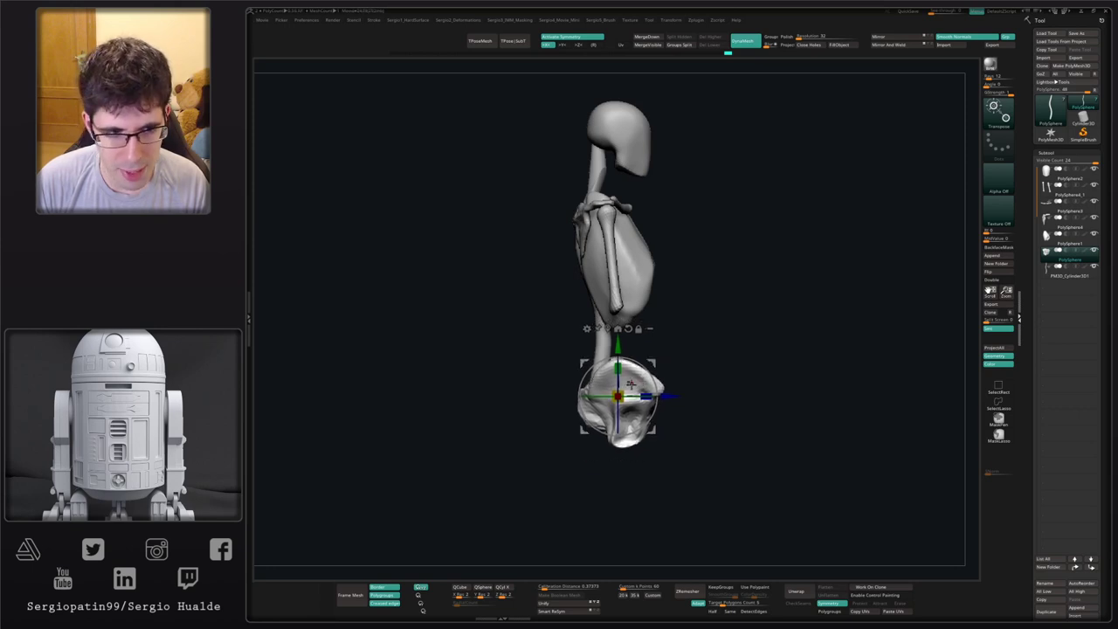
# - Tilt the pelvis slightly in the side view and adjust its rear part below the spine with the Move brush
pyautogui.moveTo(618, 397); pyautogui.dragTo(616, 399)
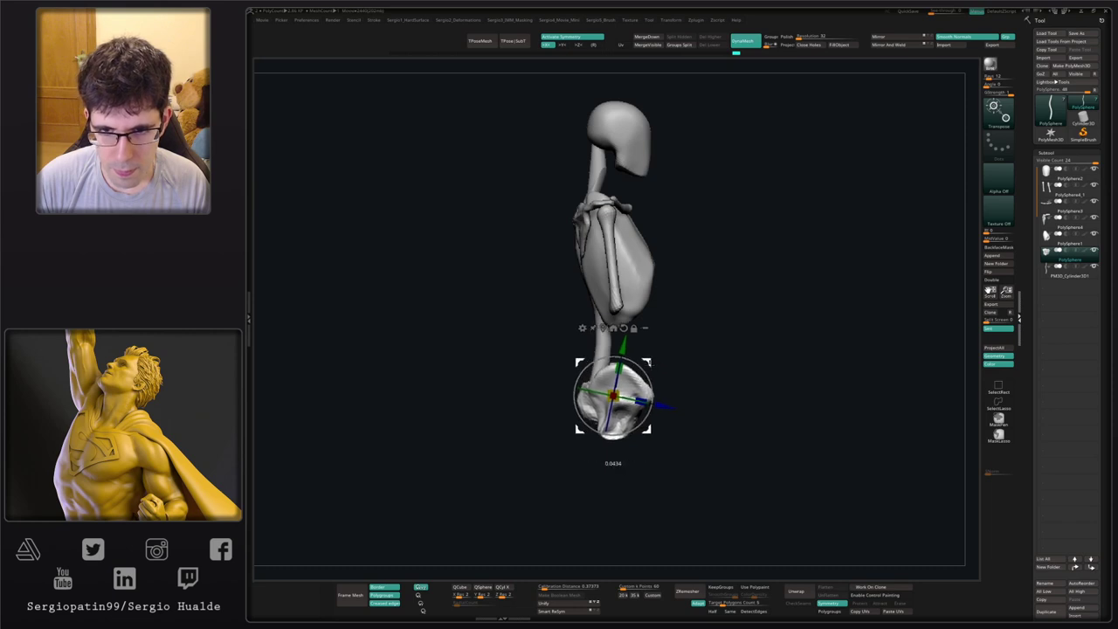
pyautogui.press('q')
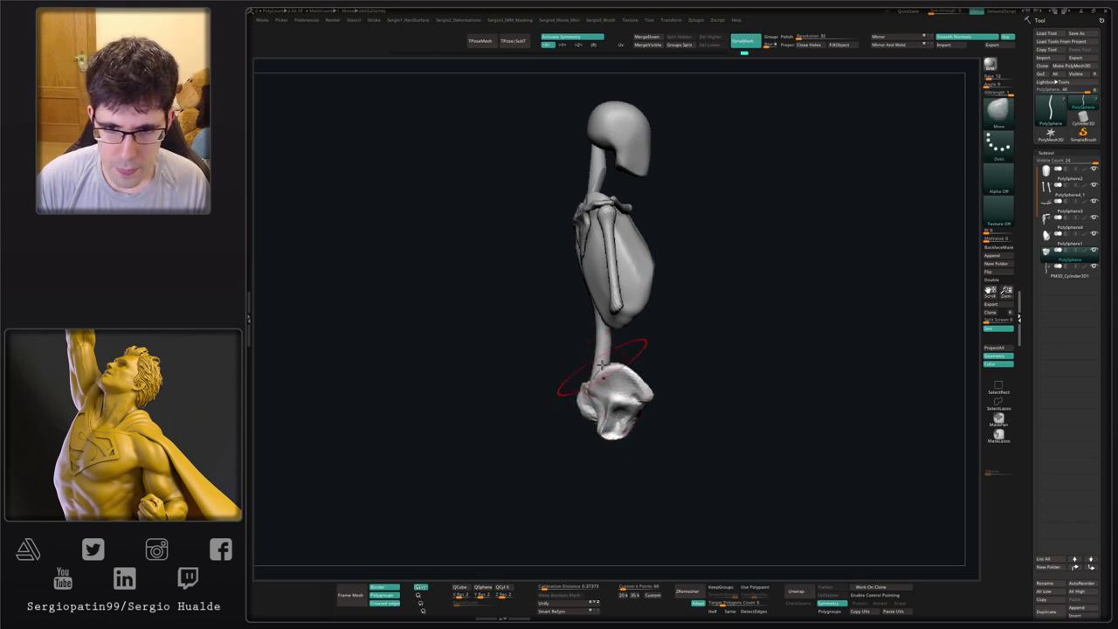
pyautogui.keyDown('alt'); pyautogui.click(598, 370); pyautogui.keyUp('alt')
pyautogui.keyDown('alt'); pyautogui.click(585, 403); pyautogui.keyUp('alt')
pyautogui.moveTo(586, 404); pyautogui.dragTo(614, 421, button='right')
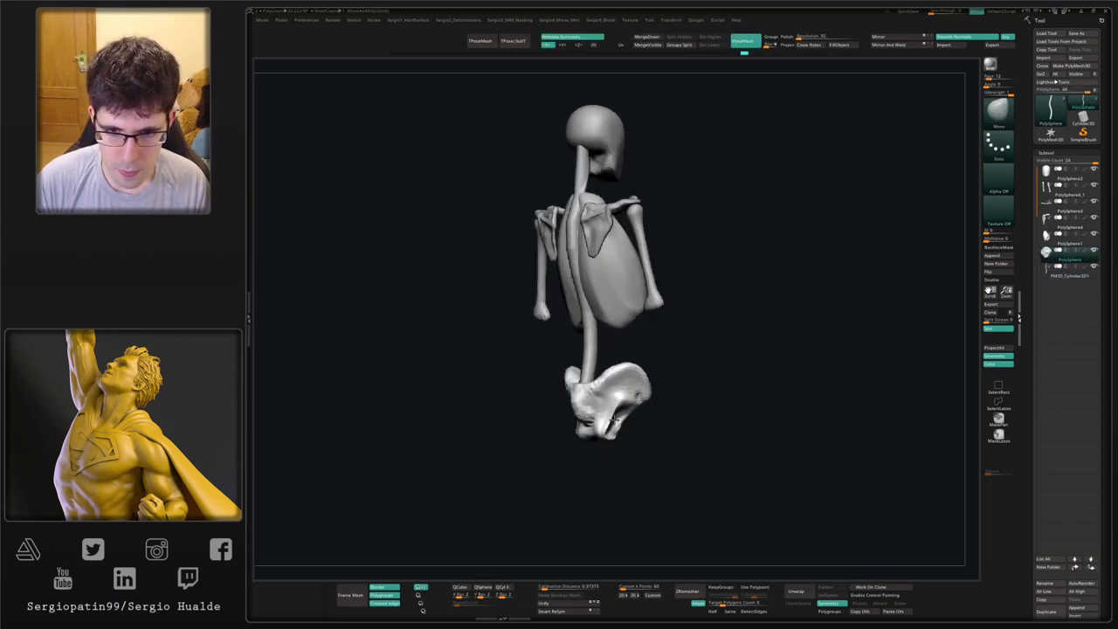
pyautogui.moveTo(577, 417); pyautogui.dragTo(581, 416)
pyautogui.moveTo(581, 413); pyautogui.dragTo(612, 398, button='right')
pyautogui.press('s')
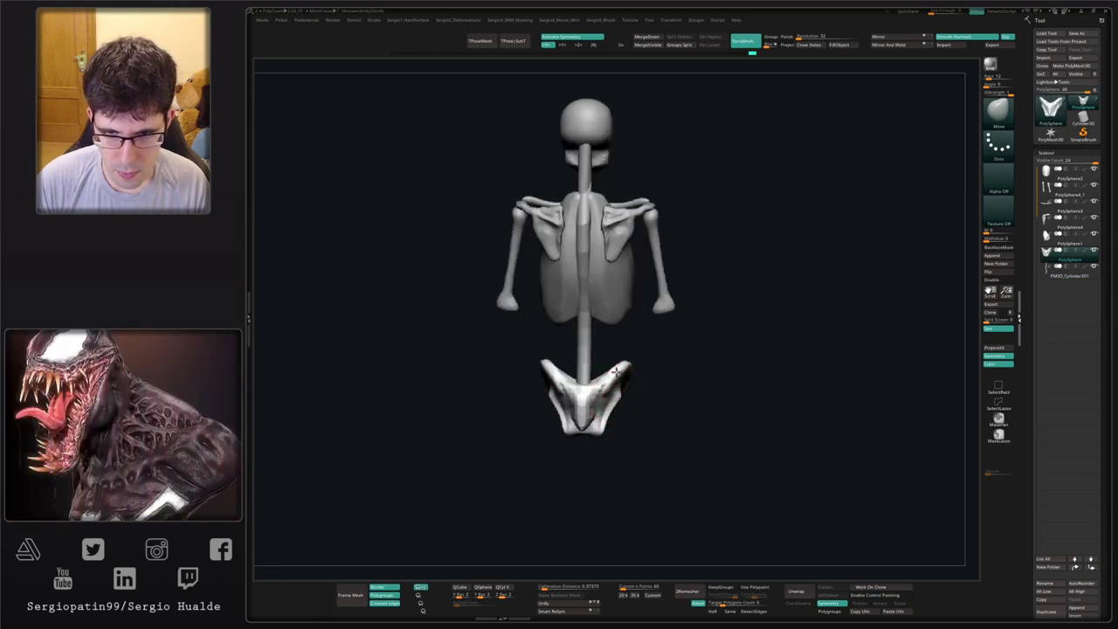
# - Duplicate the upper-arm bones and move the copies down so they start at the elbows as forearm bones
pyautogui.moveTo(614, 373); pyautogui.dragTo(614, 405, button='right')
pyautogui.moveTo(614, 404)
pyautogui.mouseDown()
pyautogui.moveTo(591, 479)
pyautogui.moveTo(608, 496)
pyautogui.moveTo(611, 468)
pyautogui.moveTo(653, 454)
pyautogui.moveTo(647, 399)
pyautogui.moveTo(669, 373)
pyautogui.moveTo(669, 386)
pyautogui.mouseUp()
pyautogui.keyDown('alt'); pyautogui.click(637, 393); pyautogui.keyUp('alt')
pyautogui.press('w')
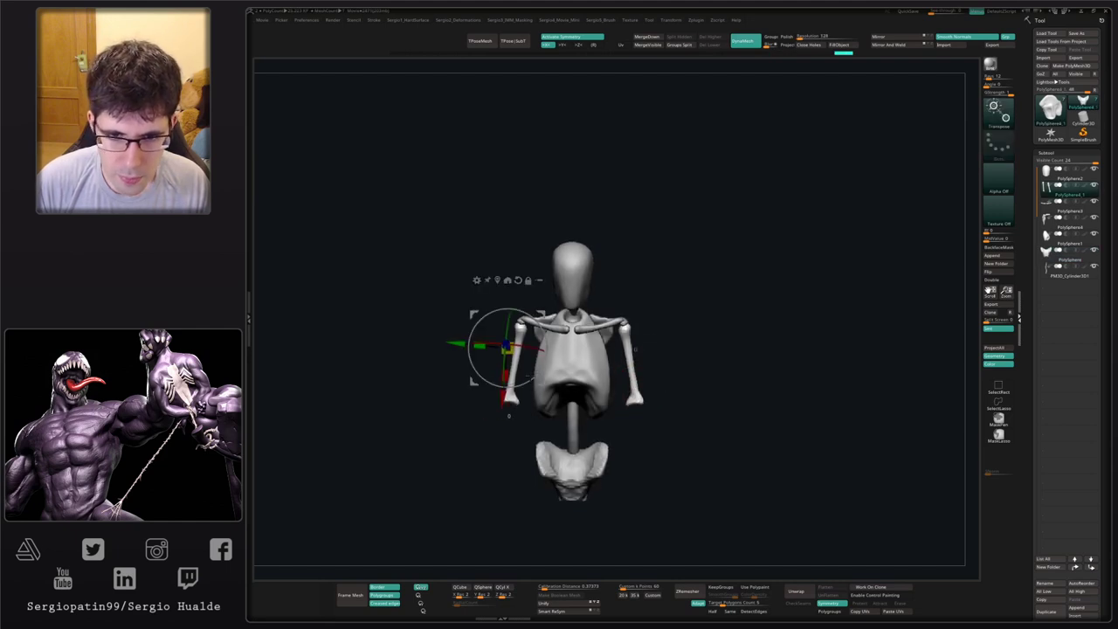
pyautogui.keyDown('shift'); pyautogui.moveTo(530, 376); pyautogui.dragTo(563, 345, button='right'); pyautogui.keyUp('shift')
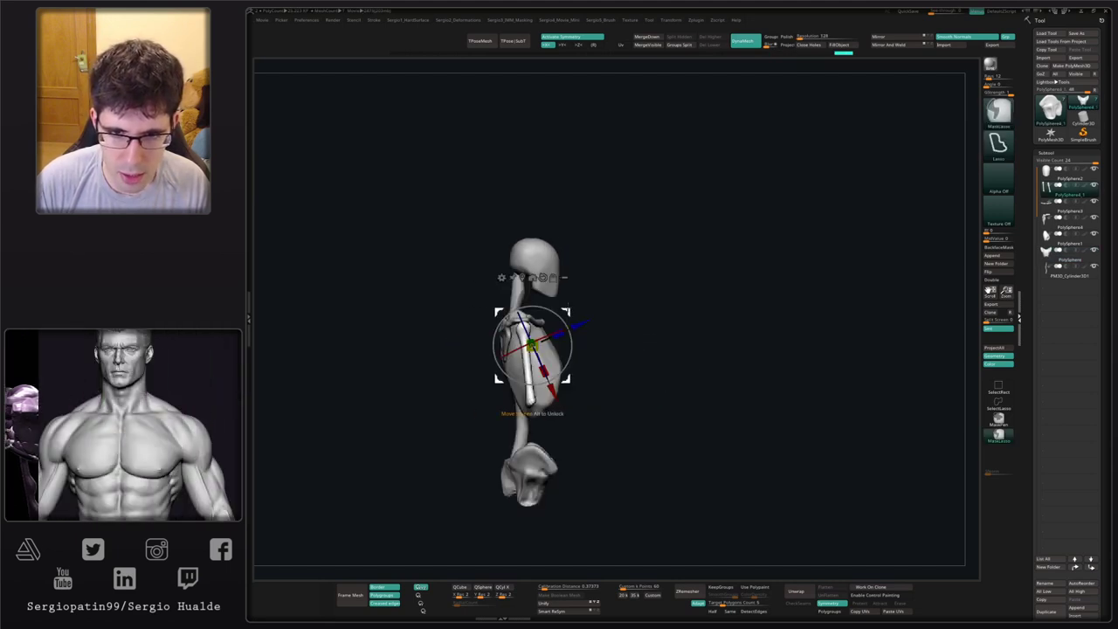
pyautogui.keyDown('ctrl'); pyautogui.moveTo(531, 345); pyautogui.dragTo(541, 393); pyautogui.keyUp('ctrl')
pyautogui.hotkey('ctrl', 'z')
pyautogui.hotkey('ctrl', 'shift', 'd')
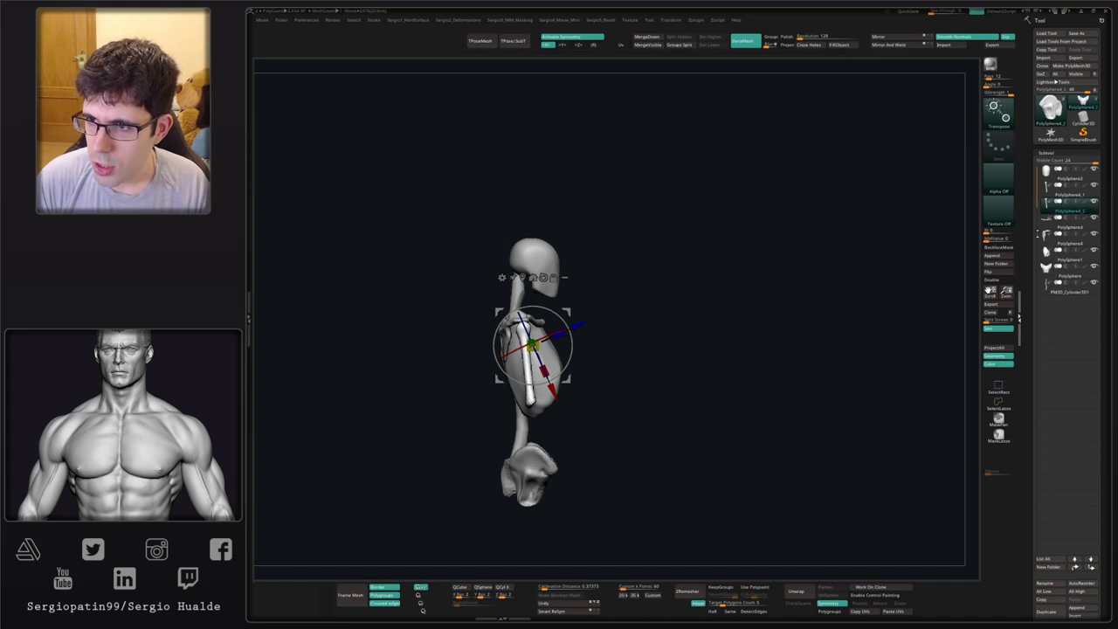
pyautogui.moveTo(532, 347); pyautogui.dragTo(540, 421)
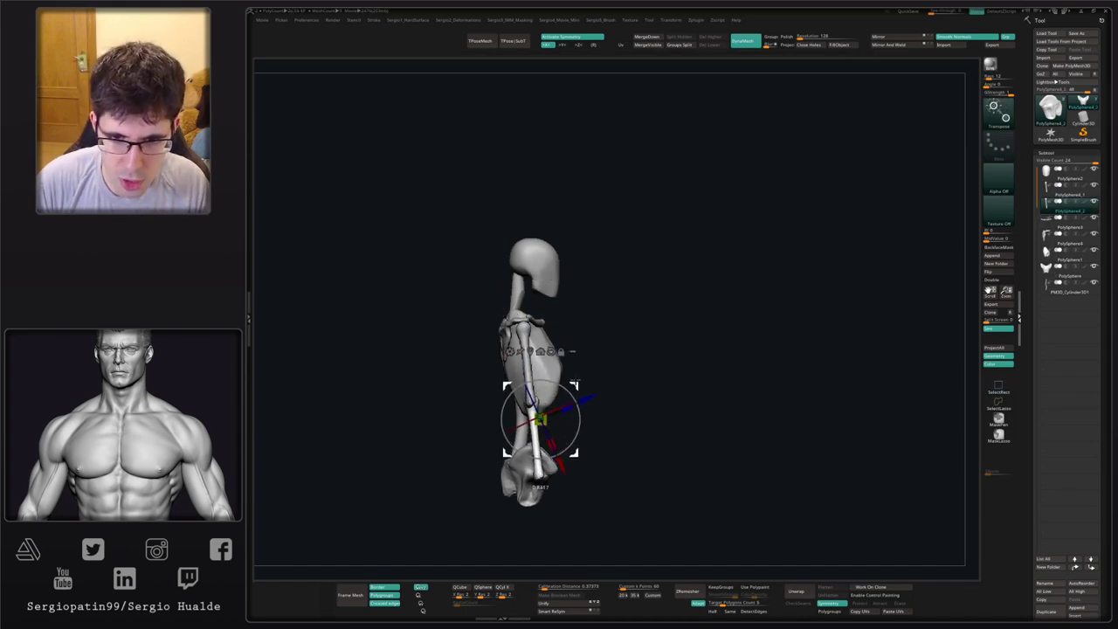
pyautogui.hotkey('ctrl', 'z')
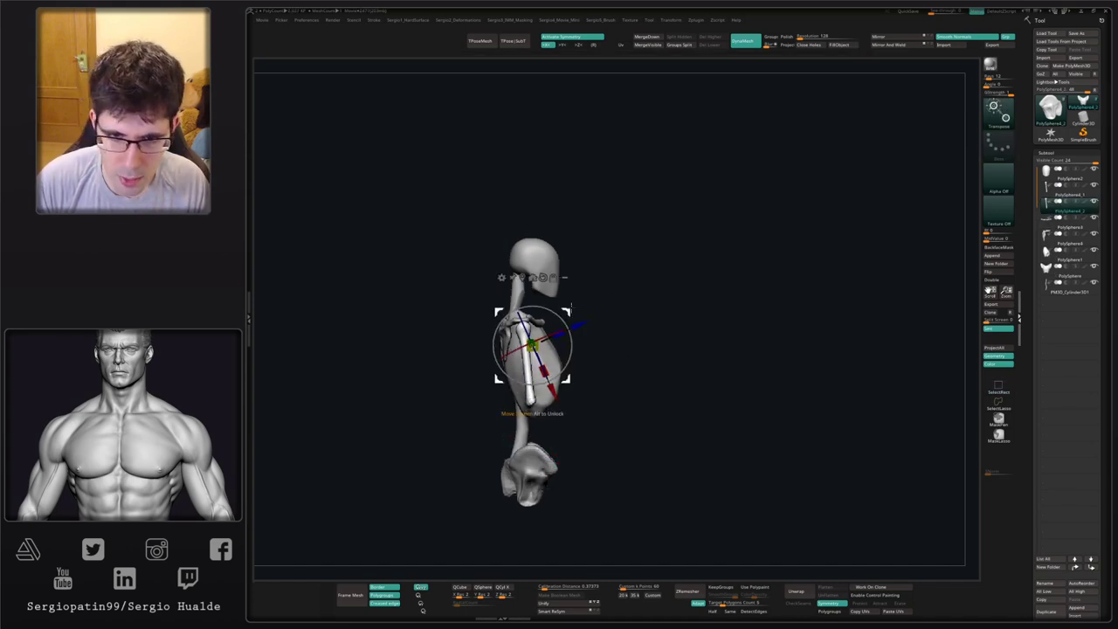
pyautogui.hotkey('ctrl', 'shift', 'z')
# - Rework the upper end of the copied forearm bones at the elbow with the DamStandard brush
pyautogui.keyDown('shift'); pyautogui.moveTo(604, 382); pyautogui.dragTo(567, 391); pyautogui.keyUp('shift')
pyautogui.keyDown('ctrl'); pyautogui.moveTo(567, 391); pyautogui.dragTo(568, 428, button='right'); pyautogui.keyUp('ctrl')
pyautogui.moveTo(489, 428)
pyautogui.mouseDown(button='right')
pyautogui.moveTo(565, 421)
pyautogui.moveTo(533, 439)
pyautogui.moveTo(521, 389)
pyautogui.moveTo(534, 421)
pyautogui.mouseUp(button='right')
pyautogui.press('q')
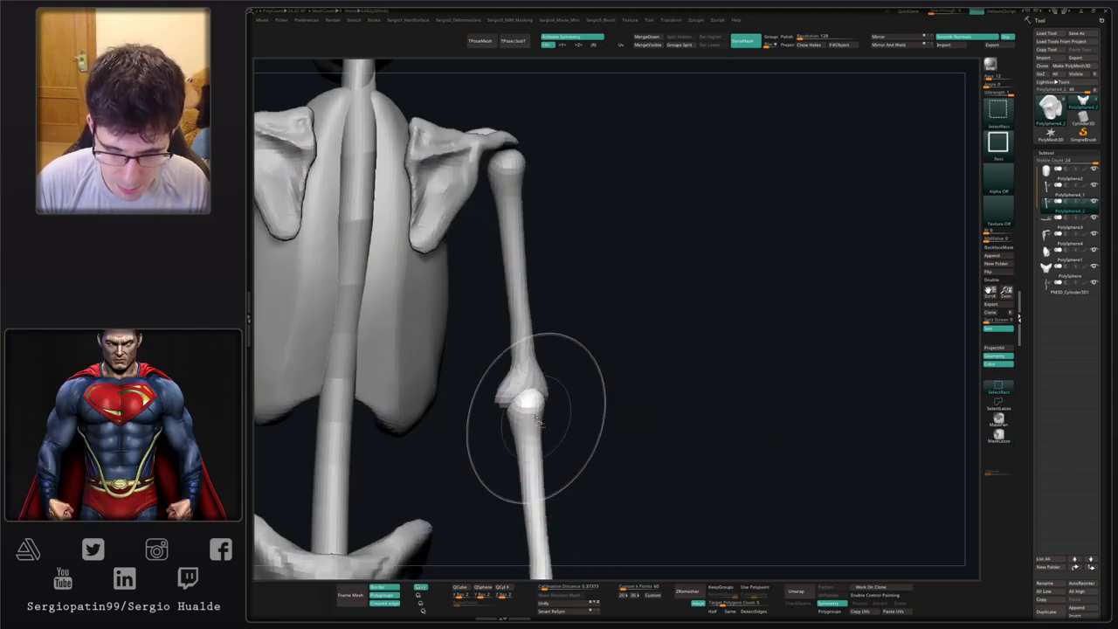
pyautogui.press('b')
pyautogui.press('d')
pyautogui.press('s')
pyautogui.press('s')
pyautogui.moveTo(534, 420); pyautogui.dragTo(524, 419)
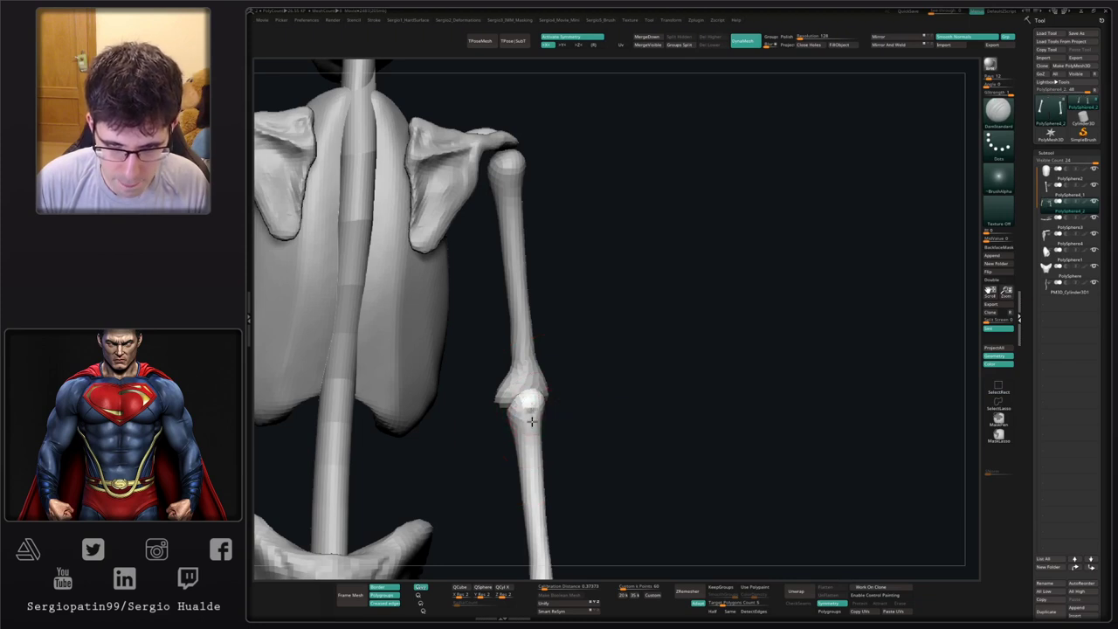
# - Smooth the shaft and lower end of the forearm bones into a thin taper and adjust the tip
pyautogui.press('b')
pyautogui.press('s')
pyautogui.press('t')
pyautogui.keyDown('alt'); pyautogui.moveTo(534, 411); pyautogui.dragTo(536, 297, button='right'); pyautogui.keyUp('alt')
pyautogui.moveTo(546, 429); pyautogui.dragTo(518, 433, button='right')
pyautogui.moveTo(536, 449)
pyautogui.keyDown('shift'); pyautogui.mouseDown()
pyautogui.moveTo(529, 459)
pyautogui.moveTo(529, 393)
pyautogui.mouseUp(); pyautogui.keyUp('shift')
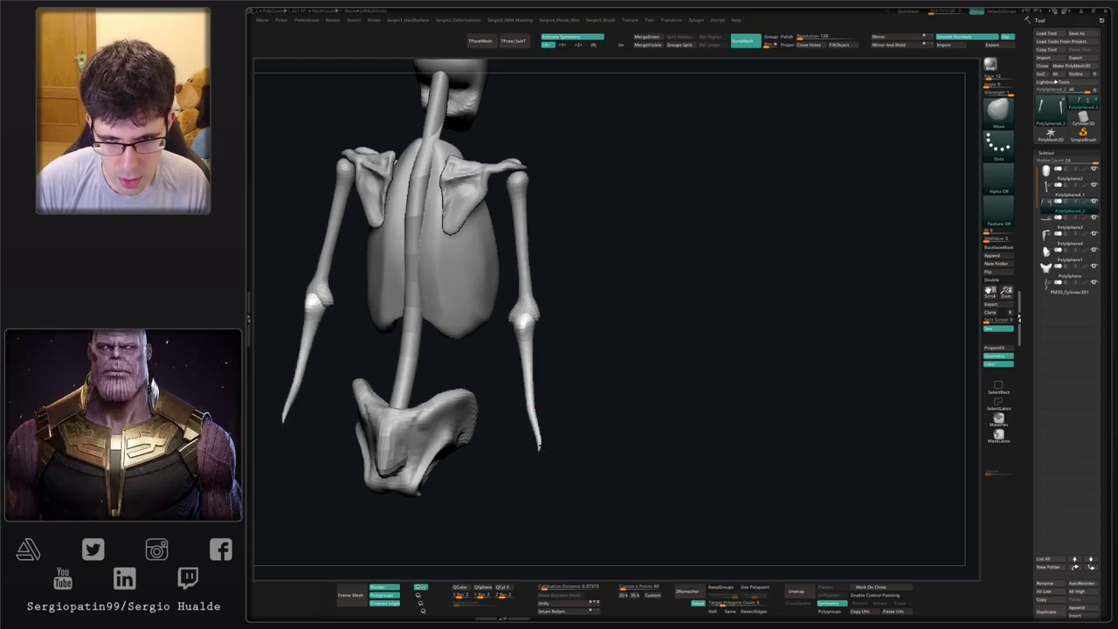
pyautogui.moveTo(539, 447); pyautogui.dragTo(539, 449)
# - Round the lower tips of the forearm bones and bend their shafts outward with the Move brush
pyautogui.moveTo(578, 423); pyautogui.dragTo(536, 407, button='right')
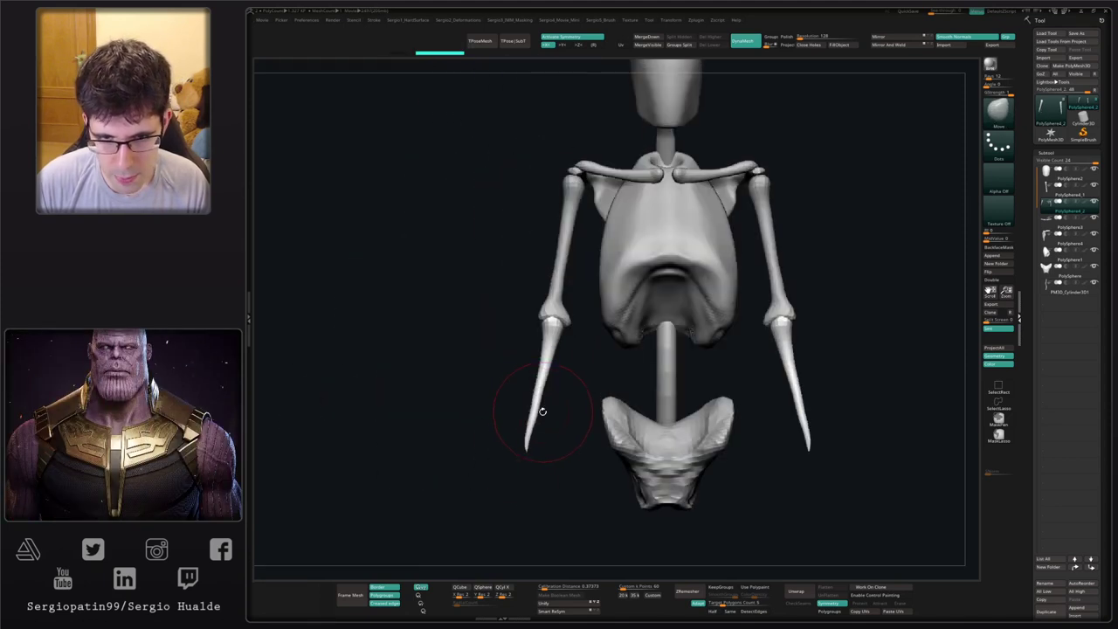
pyautogui.press('s')
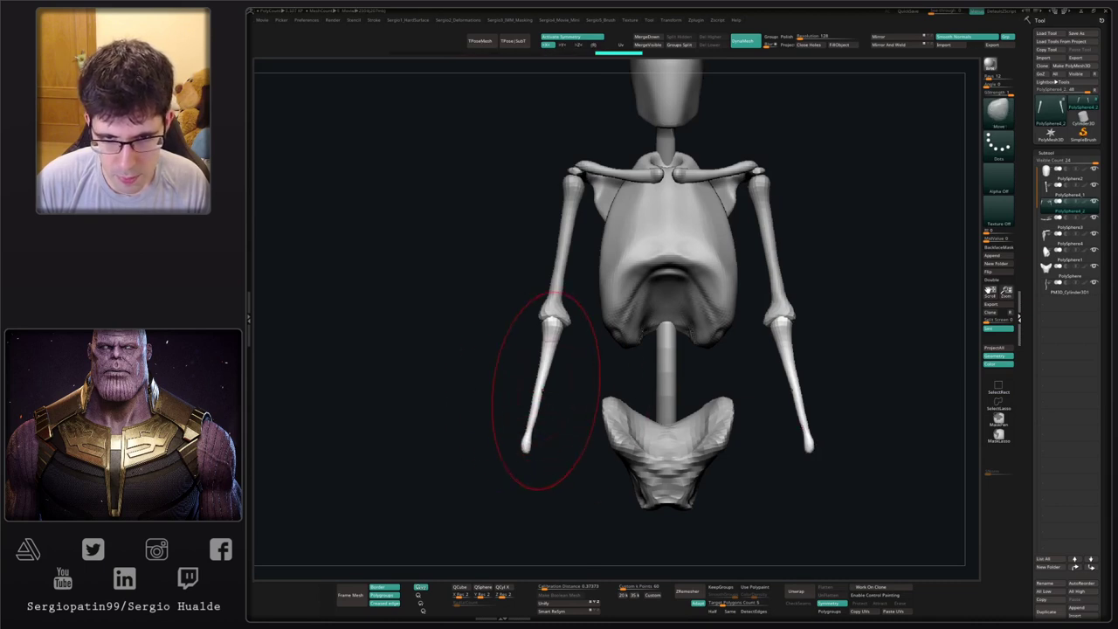
pyautogui.moveTo(546, 391); pyautogui.dragTo(566, 375, button='right')
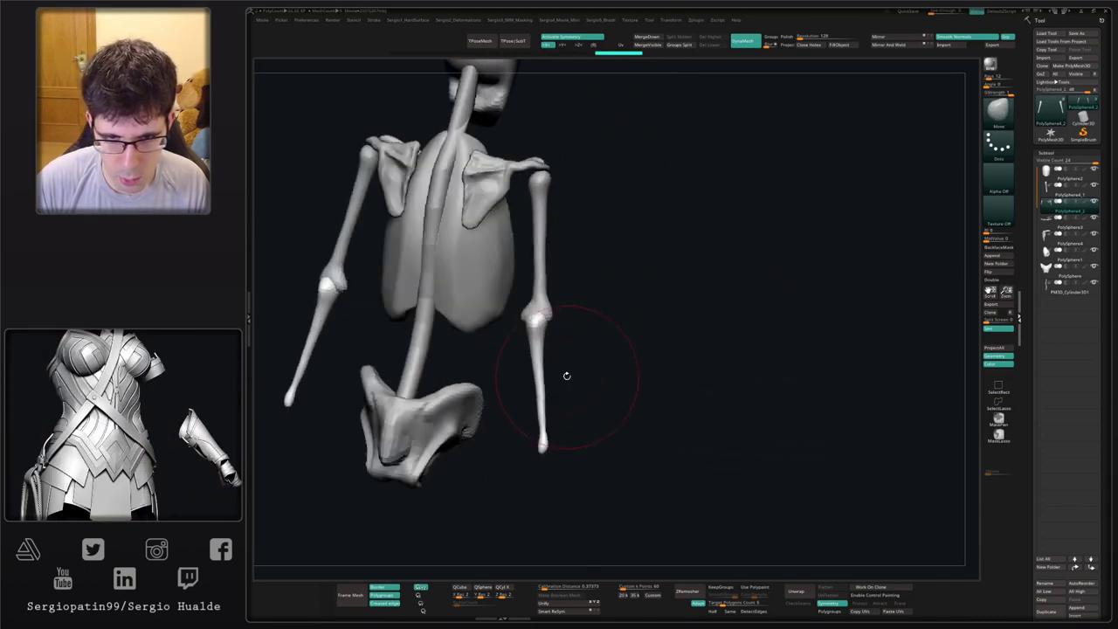
pyautogui.moveTo(536, 376); pyautogui.dragTo(549, 445)
pyautogui.press('s')
pyautogui.moveTo(543, 451)
pyautogui.mouseDown()
pyautogui.moveTo(551, 412)
pyautogui.moveTo(550, 425)
pyautogui.mouseUp()
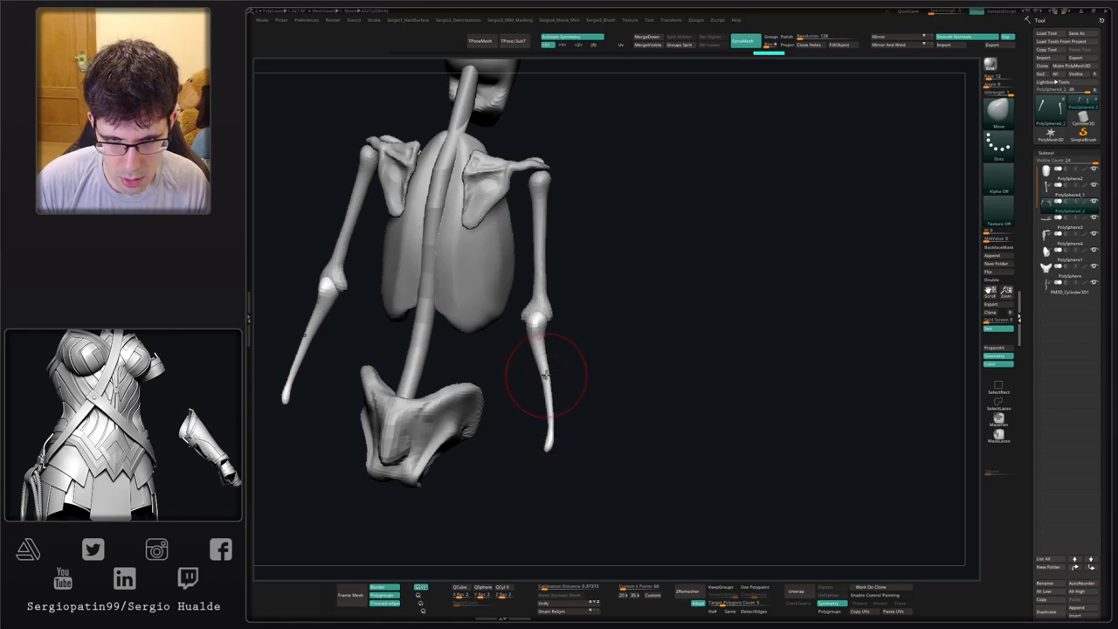
pyautogui.moveTo(546, 374)
pyautogui.mouseDown()
pyautogui.moveTo(549, 445)
pyautogui.moveTo(519, 402)
pyautogui.moveTo(543, 404)
pyautogui.moveTo(568, 382)
pyautogui.moveTo(545, 340)
pyautogui.moveTo(535, 379)
pyautogui.mouseUp()
pyautogui.hotkey('ctrl', 'shift', 'i')
pyautogui.press('b')
pyautogui.press('m')
pyautogui.press('v')
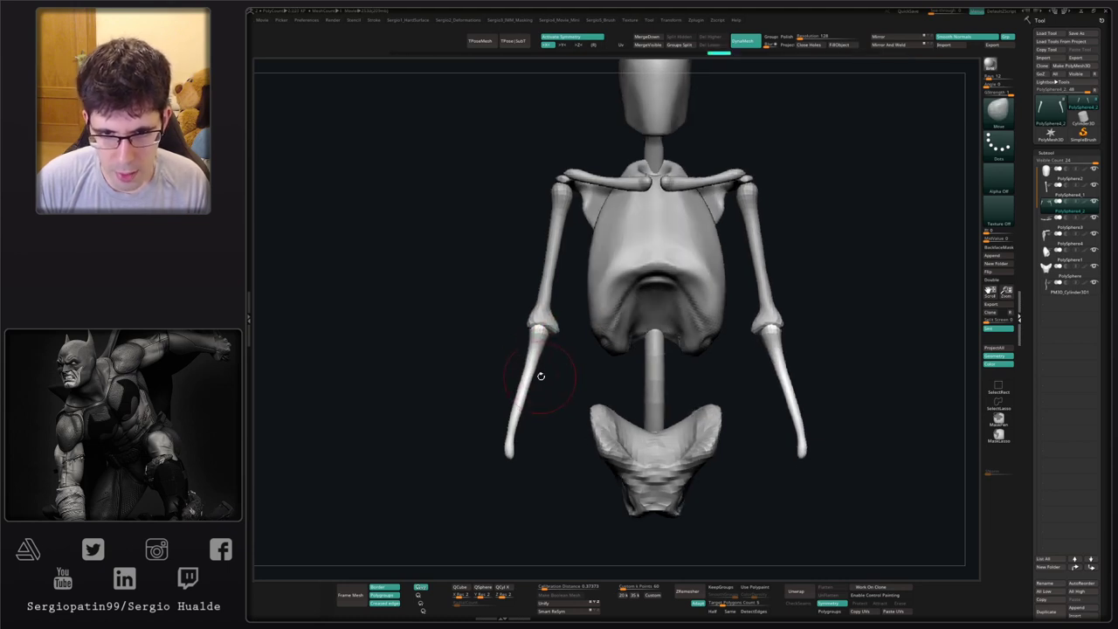
# - Duplicate the forearm bones and move the copies inward to sit beside the originals
pyautogui.hotkey('ctrl', 'shift', 'd')
pyautogui.press('w')
pyautogui.moveTo(572, 410); pyautogui.dragTo(566, 398)
pyautogui.press('q')
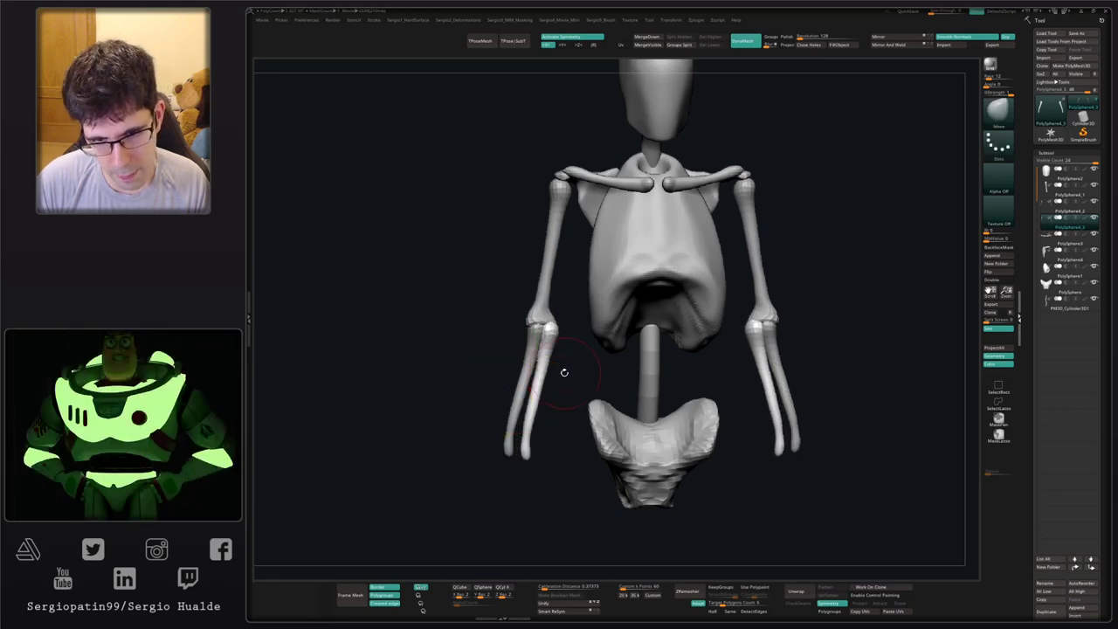
# - Inflate the lower end of the second forearm bones and slim their upper shafts by smoothing
pyautogui.hotkey('ctrl', 'shift', 'i')
pyautogui.press('s')
pyautogui.moveTo(525, 447); pyautogui.dragTo(535, 447)
pyautogui.moveTo(528, 436); pyautogui.dragTo(521, 452)
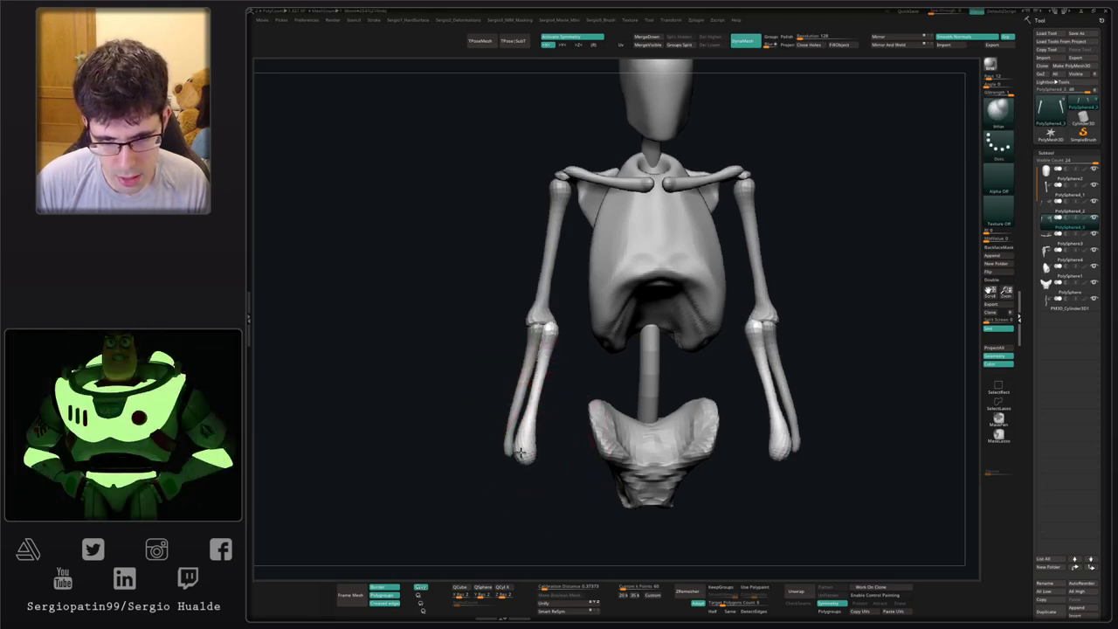
pyautogui.keyDown('shift'); pyautogui.moveTo(553, 375); pyautogui.dragTo(549, 336); pyautogui.keyUp('shift')
pyautogui.keyDown('shift'); pyautogui.moveTo(547, 353); pyautogui.dragTo(559, 370); pyautogui.keyUp('shift')
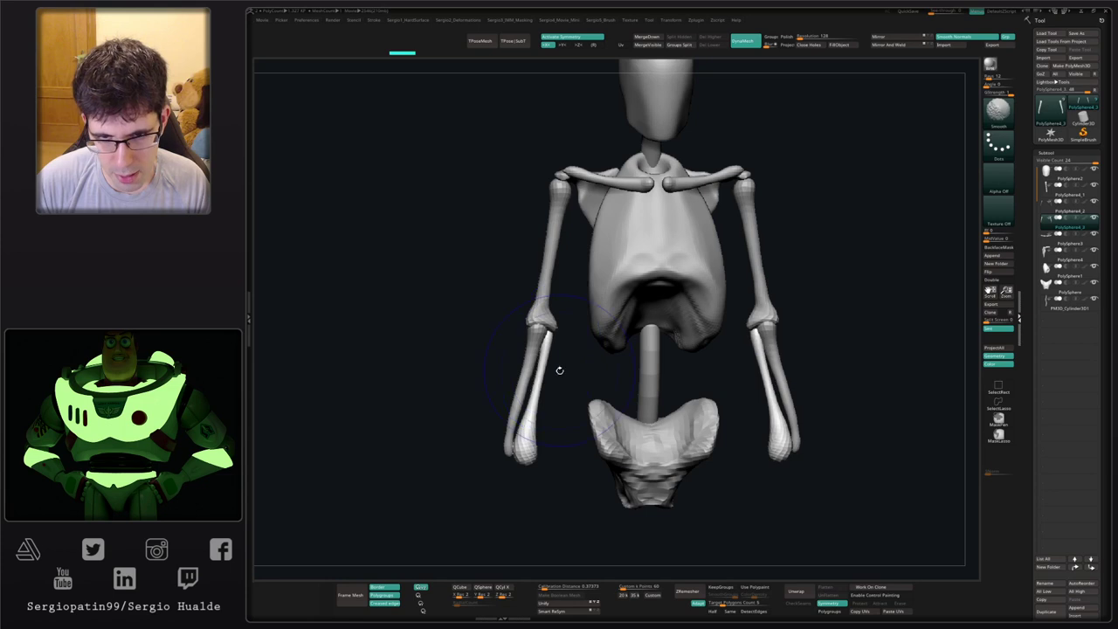
pyautogui.keyDown('shift'); pyautogui.moveTo(534, 419); pyautogui.dragTo(535, 446); pyautogui.keyUp('shift')
# - Refine the lower end and shaft of the second forearm bones from the back with the Move brush
pyautogui.moveTo(536, 446)
pyautogui.mouseDown(button='right')
pyautogui.moveTo(504, 455)
pyautogui.moveTo(487, 424)
pyautogui.moveTo(569, 451)
pyautogui.moveTo(532, 460)
pyautogui.mouseUp(button='right')
pyautogui.moveTo(514, 457); pyautogui.dragTo(515, 451)
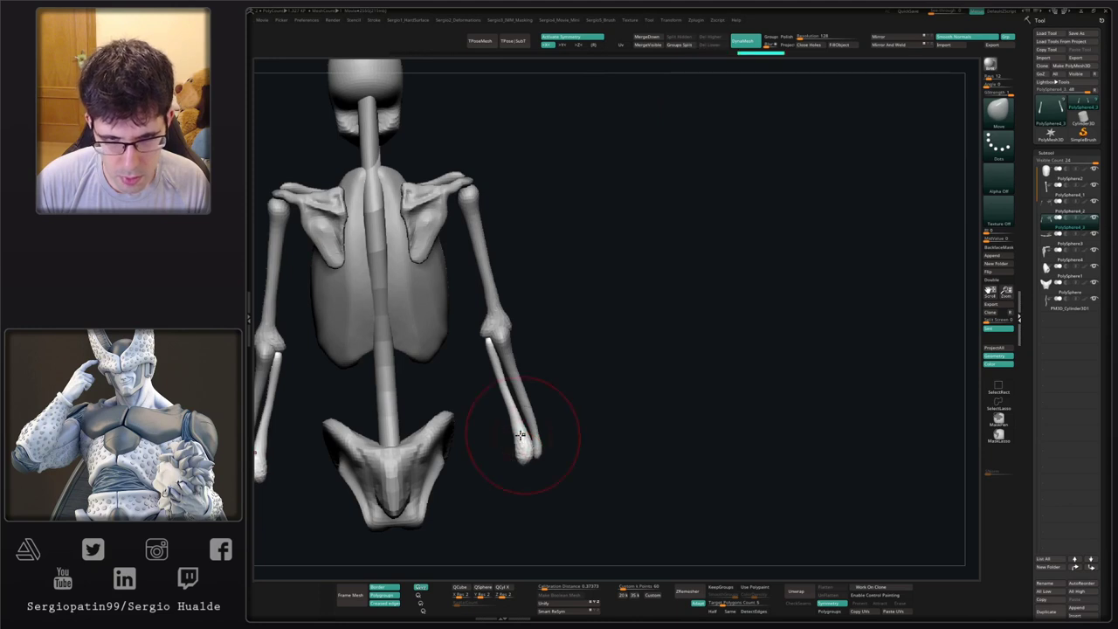
pyautogui.moveTo(498, 381)
pyautogui.mouseDown()
pyautogui.moveTo(486, 425)
pyautogui.moveTo(488, 400)
pyautogui.mouseUp()
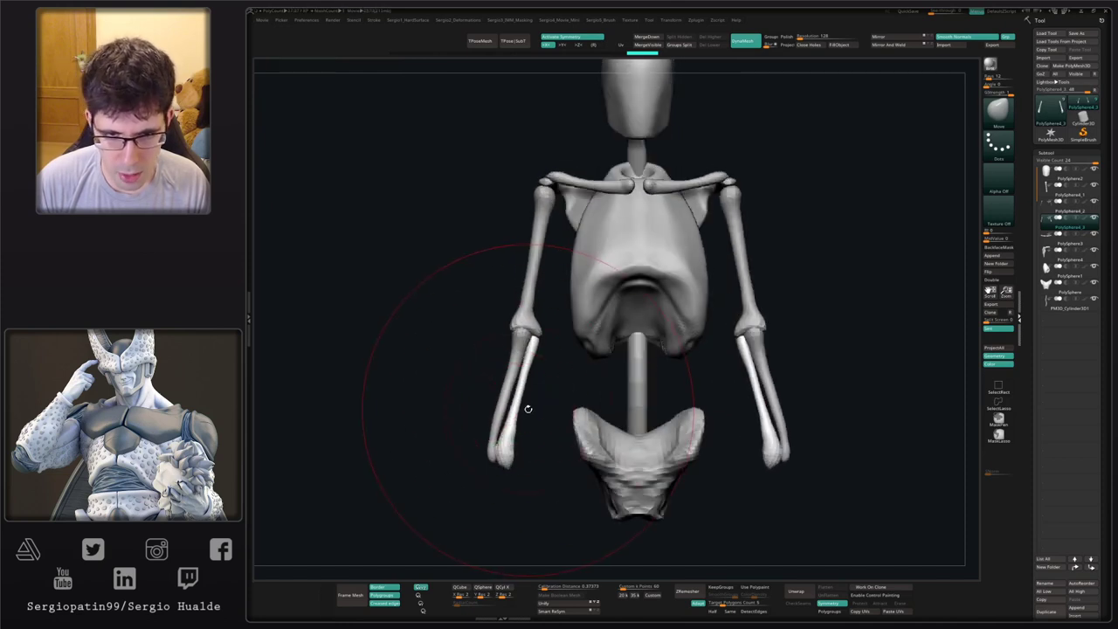
# - Rotate both pairs of forearm bones so the thick-ended bone lies on the outside and the thin one inside
pyautogui.press('w')
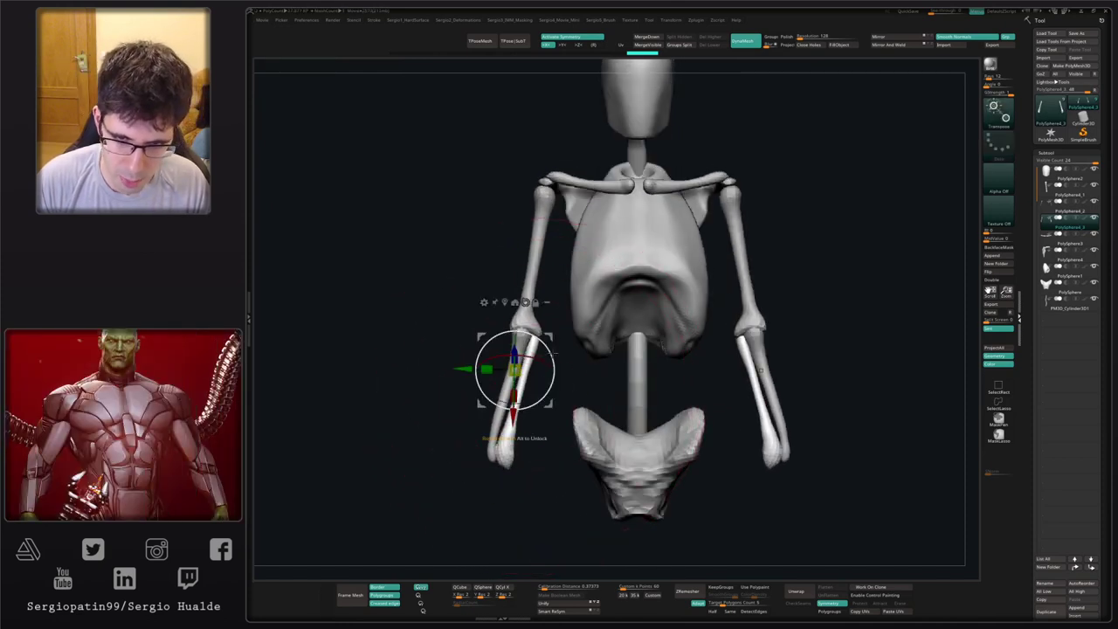
pyautogui.moveTo(550, 337)
pyautogui.mouseDown()
pyautogui.moveTo(532, 332)
pyautogui.moveTo(543, 347)
pyautogui.mouseUp()
pyautogui.press('q')
pyautogui.press('w')
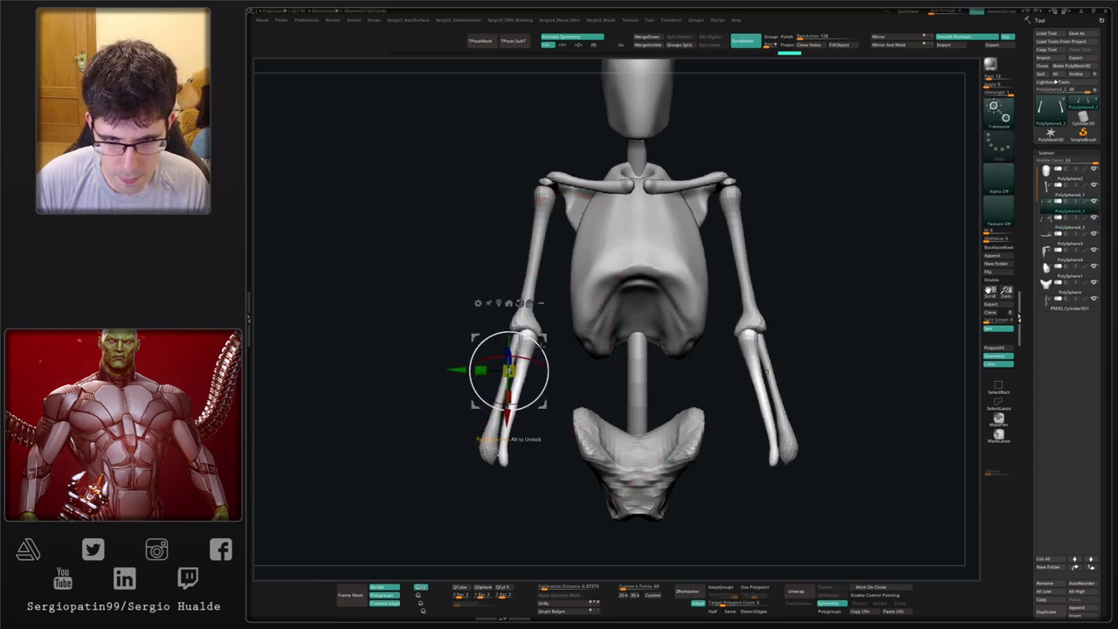
pyautogui.press('q')
# - Select the thick-ended forearm bones and shape their lower ends at the wrist
pyautogui.moveTo(482, 412)
pyautogui.mouseDown(button='right')
pyautogui.moveTo(505, 420)
pyautogui.moveTo(499, 469)
pyautogui.mouseUp(button='right')
pyautogui.keyDown('alt'); pyautogui.click(485, 444); pyautogui.keyUp('alt')
pyautogui.moveTo(484, 452); pyautogui.dragTo(496, 445)
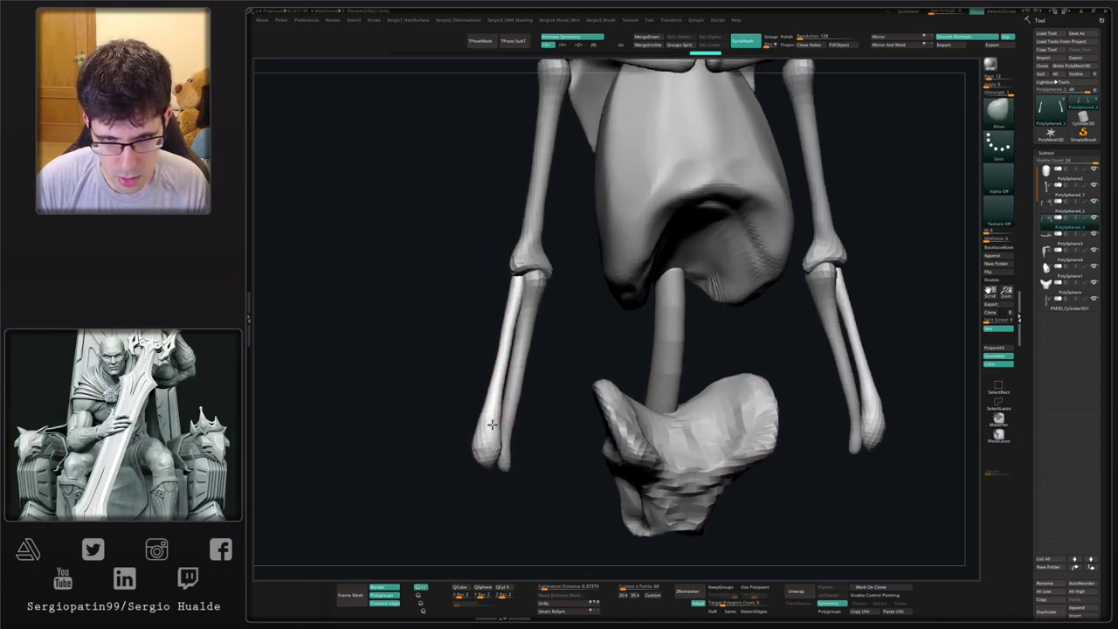
# - Select the thin forearm bones and adjust their upper end at the elbow and shaft curve from the back
pyautogui.keyDown('ctrl'); pyautogui.moveTo(492, 425); pyautogui.dragTo(590, 388, button='right'); pyautogui.keyUp('ctrl')
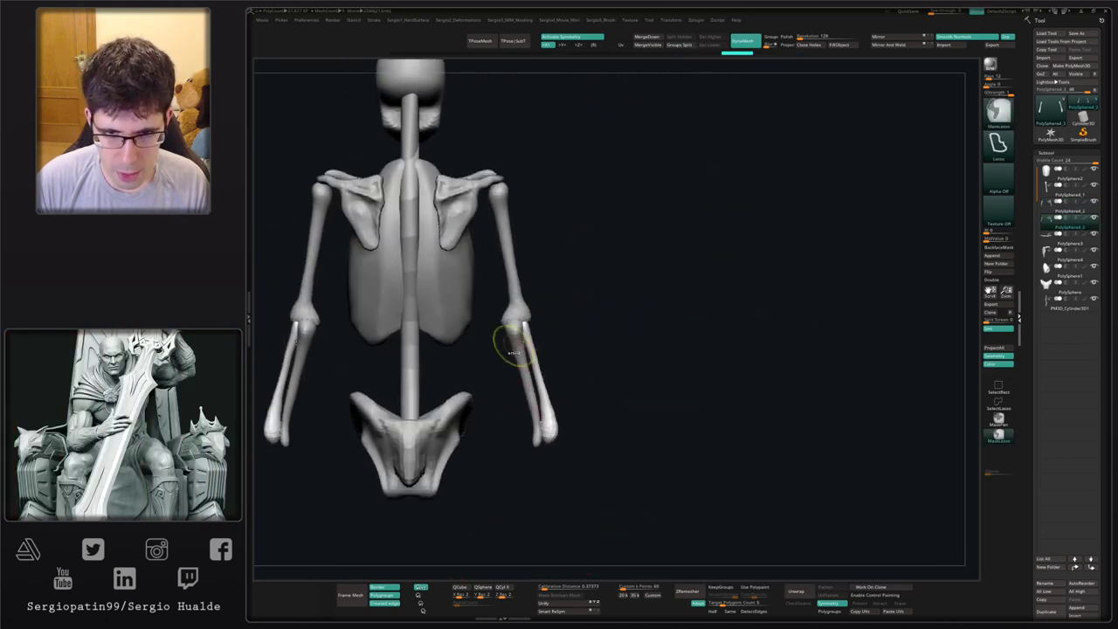
pyautogui.keyDown('alt'); pyautogui.click(514, 339); pyautogui.keyUp('alt')
pyautogui.moveTo(521, 353); pyautogui.dragTo(532, 345, button='right')
pyautogui.moveTo(527, 342); pyautogui.dragTo(526, 321)
pyautogui.moveTo(539, 372); pyautogui.dragTo(527, 373, button='right')
pyautogui.press('s')
pyautogui.moveTo(528, 373); pyautogui.dragTo(523, 371)
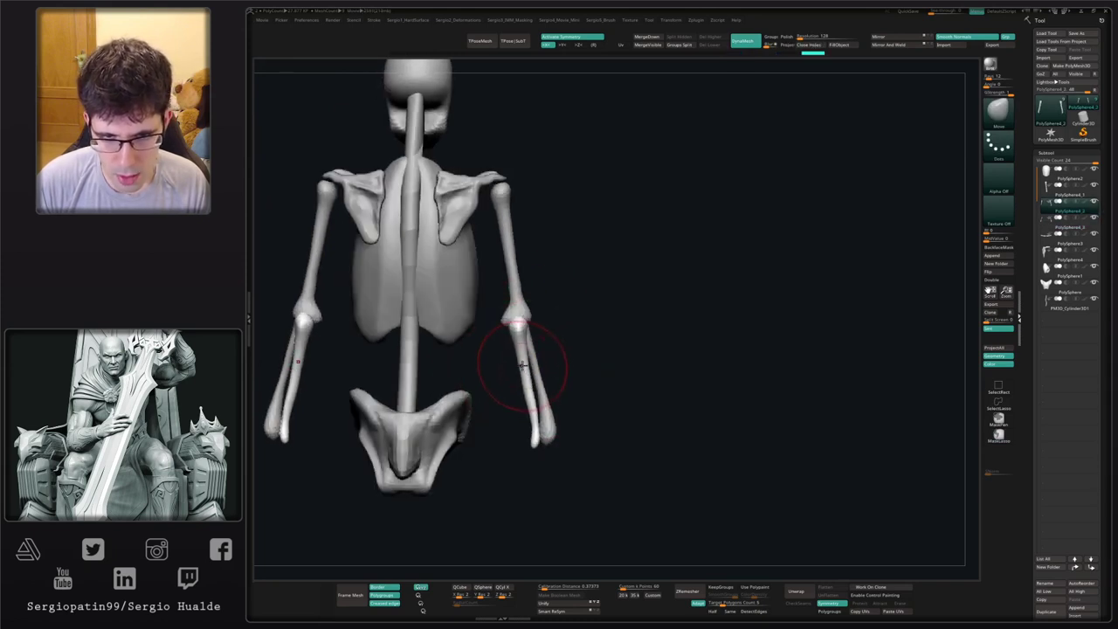
pyautogui.moveTo(526, 367); pyautogui.dragTo(529, 360, button='right')
pyautogui.moveTo(528, 360); pyautogui.dragTo(536, 373)
# - Select the thick-ended forearm bones again and adjust their lower ends from the side
pyautogui.moveTo(540, 372); pyautogui.dragTo(530, 421, button='right')
pyautogui.keyDown('alt'); pyautogui.click(531, 428); pyautogui.keyUp('alt')
pyautogui.moveTo(531, 430); pyautogui.dragTo(535, 428)
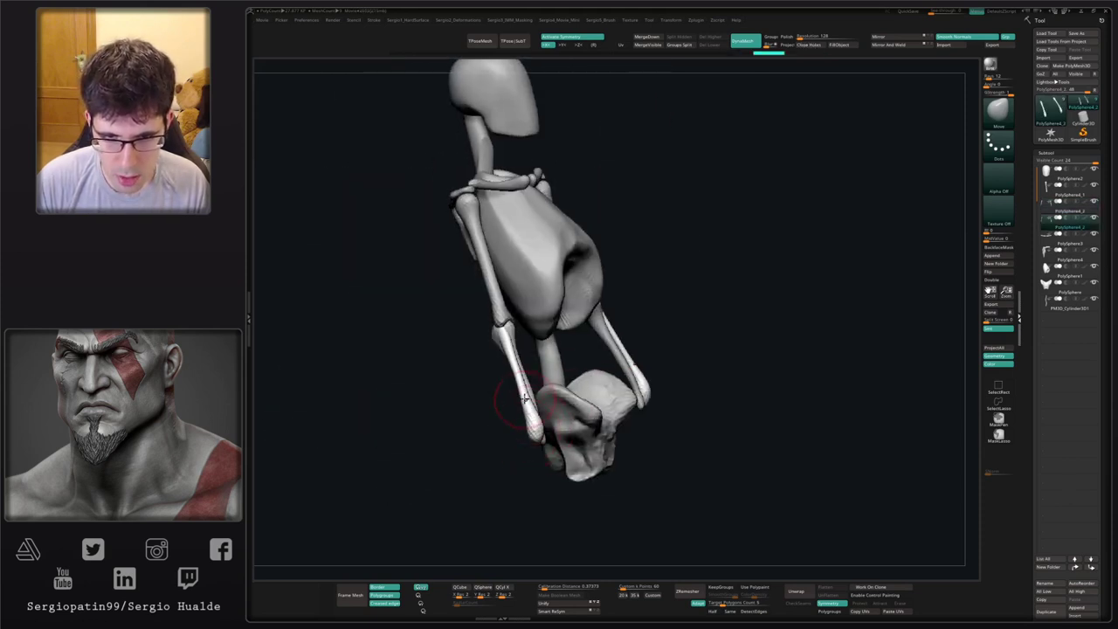
# - Duplicate the thick-ended forearm bones and move the copies down toward the hands
pyautogui.moveTo(529, 456); pyautogui.dragTo(494, 372, button='right')
pyautogui.hotkey('ctrl', 'shift', 'd')
pyautogui.click(1055, 242)
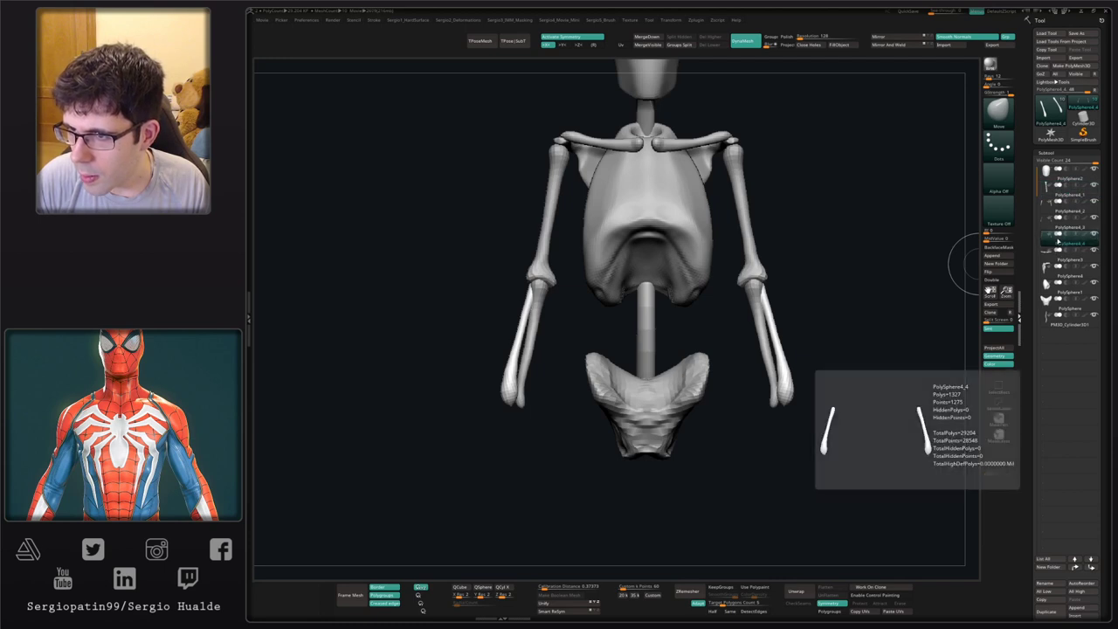
pyautogui.press('w')
pyautogui.moveTo(533, 395); pyautogui.dragTo(526, 429)
pyautogui.moveTo(550, 349); pyautogui.dragTo(549, 384)
pyautogui.press('q')
# - Shape the copies into egg-shaped hand masses below the wrists with the Move brush
pyautogui.moveTo(539, 452)
pyautogui.keyDown('ctrl'); pyautogui.keyDown('shift'); pyautogui.mouseDown()
pyautogui.moveTo(495, 405)
pyautogui.moveTo(512, 428)
pyautogui.moveTo(514, 412)
pyautogui.mouseUp(); pyautogui.keyUp('shift'); pyautogui.keyUp('ctrl')
pyautogui.moveTo(513, 412); pyautogui.dragTo(550, 417, button='right')
pyautogui.press('b')
pyautogui.press('m')
pyautogui.press('v')
pyautogui.moveTo(517, 416); pyautogui.dragTo(498, 417)
pyautogui.moveTo(497, 418)
pyautogui.mouseDown(button='right')
pyautogui.moveTo(501, 485)
pyautogui.moveTo(512, 417)
pyautogui.mouseUp(button='right')
pyautogui.moveTo(531, 441)
pyautogui.mouseDown()
pyautogui.moveTo(523, 419)
pyautogui.moveTo(504, 413)
pyautogui.mouseUp()
pyautogui.moveTo(523, 426); pyautogui.dragTo(558, 370, button='right')
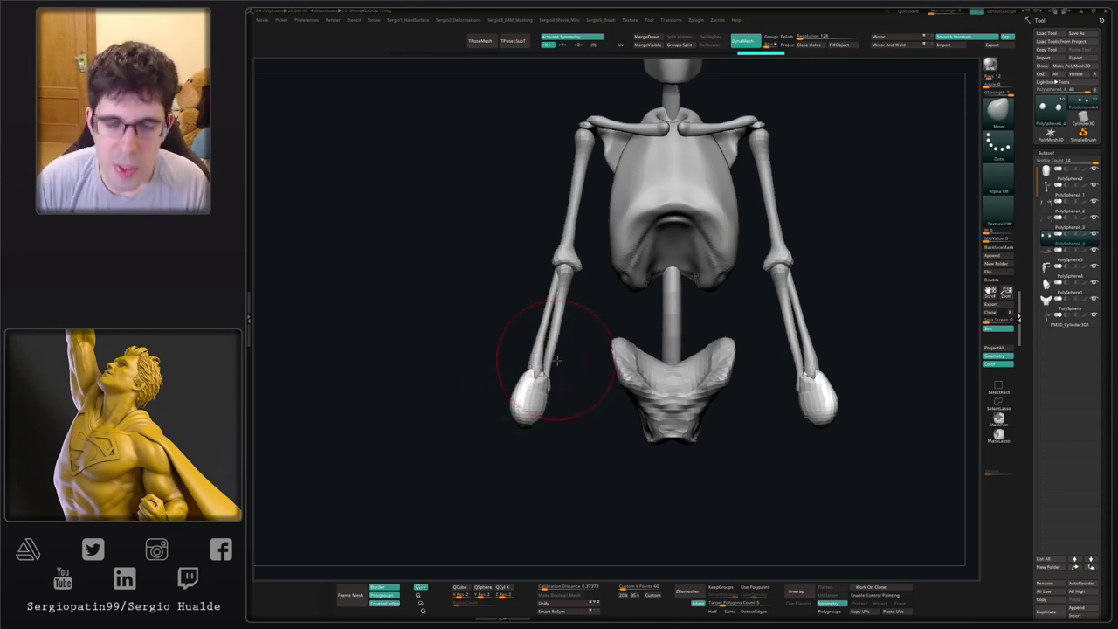
# - Realign the gizmo on the hand masses, then narrow them and place them just below the wrists
pyautogui.moveTo(530, 400)
pyautogui.mouseDown(button='right')
pyautogui.moveTo(539, 411)
pyautogui.moveTo(499, 407)
pyautogui.moveTo(541, 411)
pyautogui.mouseUp(button='right')
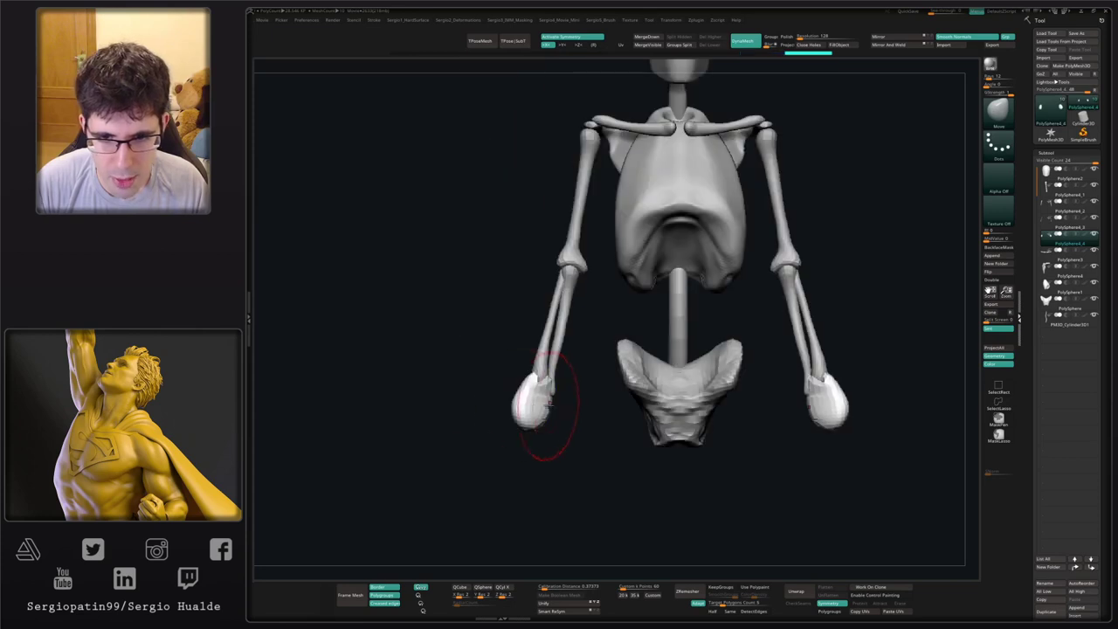
pyautogui.press('w')
pyautogui.keyDown('alt'); pyautogui.click(532, 395); pyautogui.keyUp('alt')
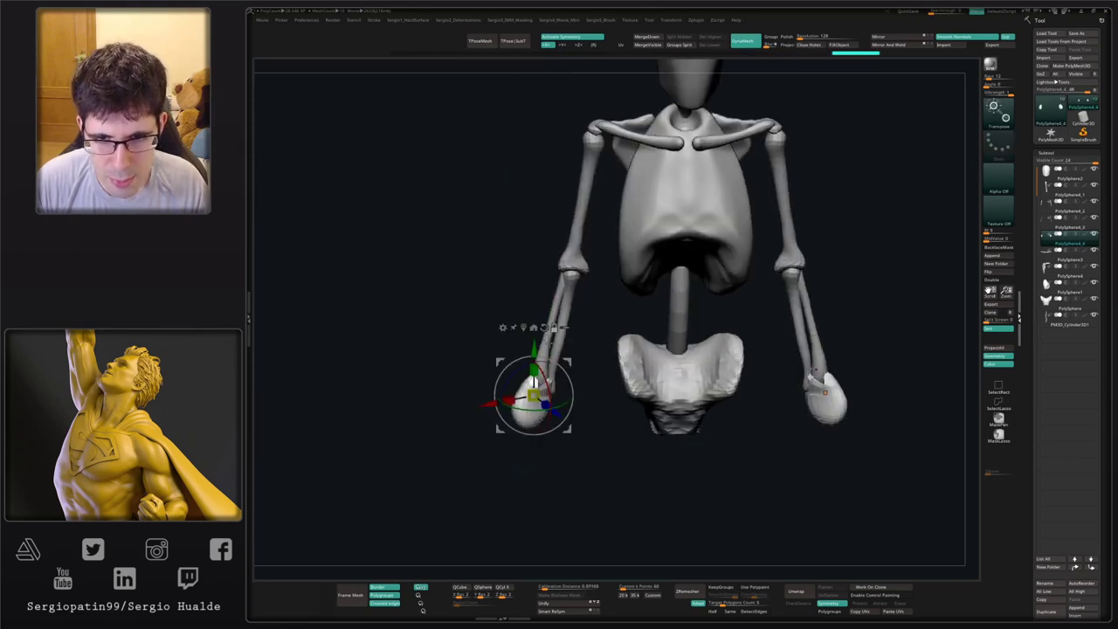
pyautogui.keyDown('alt'); pyautogui.click(538, 381); pyautogui.keyUp('alt')
pyautogui.moveTo(546, 306)
pyautogui.keyDown('alt'); pyautogui.mouseDown()
pyautogui.moveTo(533, 409)
pyautogui.moveTo(589, 414)
pyautogui.moveTo(597, 408)
pyautogui.moveTo(571, 394)
pyautogui.moveTo(581, 387)
pyautogui.mouseUp(); pyautogui.keyUp('alt')
pyautogui.keyDown('alt'); pyautogui.click(544, 342); pyautogui.keyUp('alt')
pyautogui.moveTo(590, 425); pyautogui.dragTo(587, 394)
pyautogui.press('q')
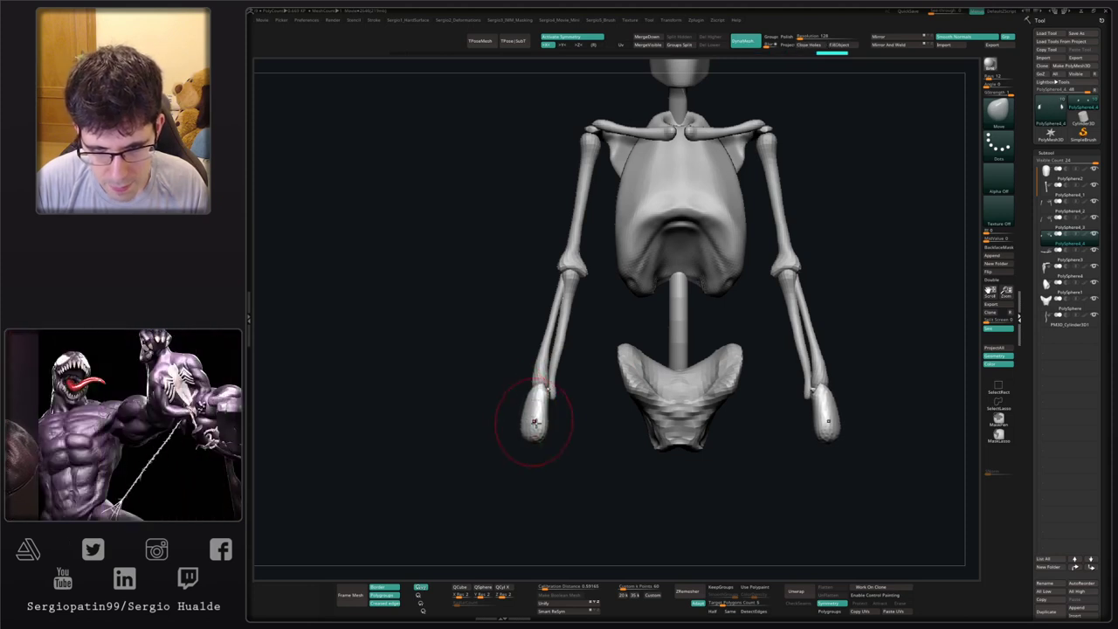
# - Flatten the egg-shaped hand masses below the wrists with the TrimDynamic brush and smooth their surfaces
pyautogui.moveTo(529, 420); pyautogui.dragTo(611, 449)
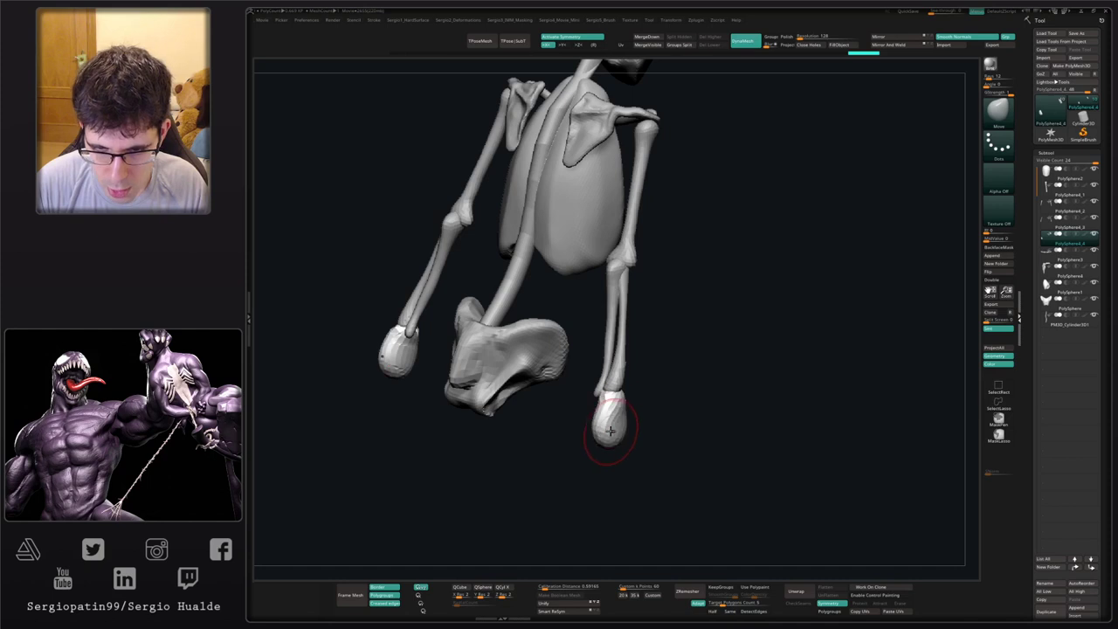
pyautogui.moveTo(610, 431); pyautogui.dragTo(623, 434, button='right')
pyautogui.hotkey('ctrl', 'shift', 't')
pyautogui.moveTo(626, 431); pyautogui.dragTo(629, 436)
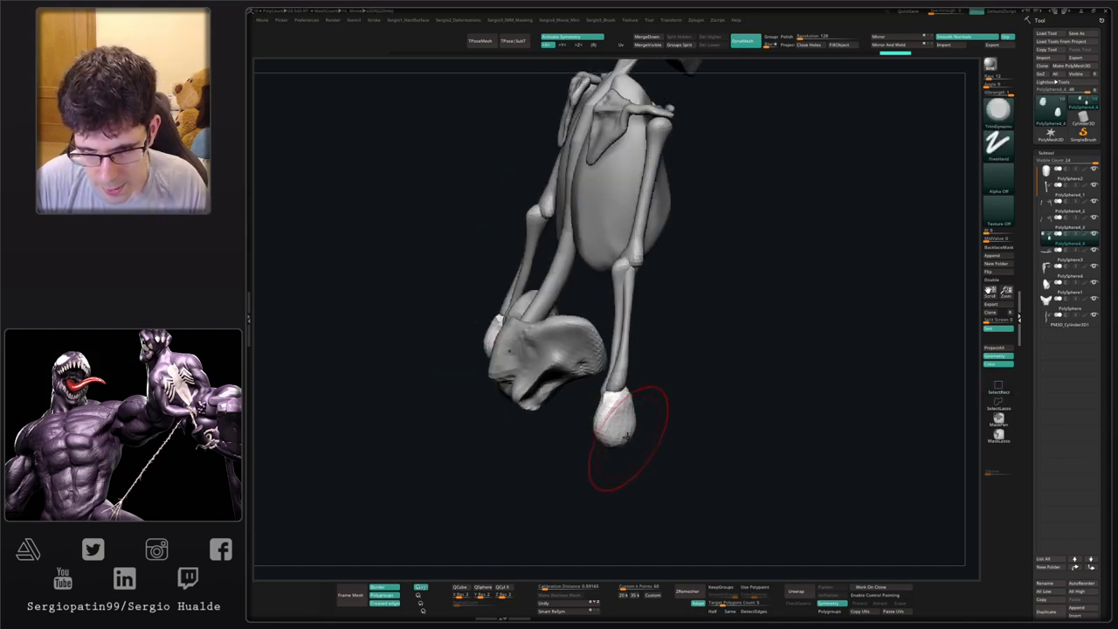
pyautogui.moveTo(629, 436)
pyautogui.mouseDown(button='right')
pyautogui.moveTo(627, 405)
pyautogui.moveTo(701, 439)
pyautogui.moveTo(649, 427)
pyautogui.moveTo(641, 437)
pyautogui.mouseUp(button='right')
pyautogui.keyDown('shift'); pyautogui.moveTo(637, 431); pyautogui.dragTo(632, 415); pyautogui.keyUp('shift')
pyautogui.moveTo(654, 437); pyautogui.dragTo(640, 422, button='right')
pyautogui.keyDown('shift'); pyautogui.moveTo(642, 428); pyautogui.dragTo(639, 420); pyautogui.keyUp('shift')
# - Select the thick-ended forearm bones, isolate them temporarily and place the gizmo pivot at their elbow ends
pyautogui.moveTo(639, 420)
pyautogui.mouseDown(button='right')
pyautogui.moveTo(661, 424)
pyautogui.moveTo(648, 337)
pyautogui.mouseUp(button='right')
pyautogui.keyDown('alt'); pyautogui.click(644, 388); pyautogui.keyUp('alt')
pyautogui.press('w')
pyautogui.moveTo(650, 381); pyautogui.dragTo(690, 383, button='right')
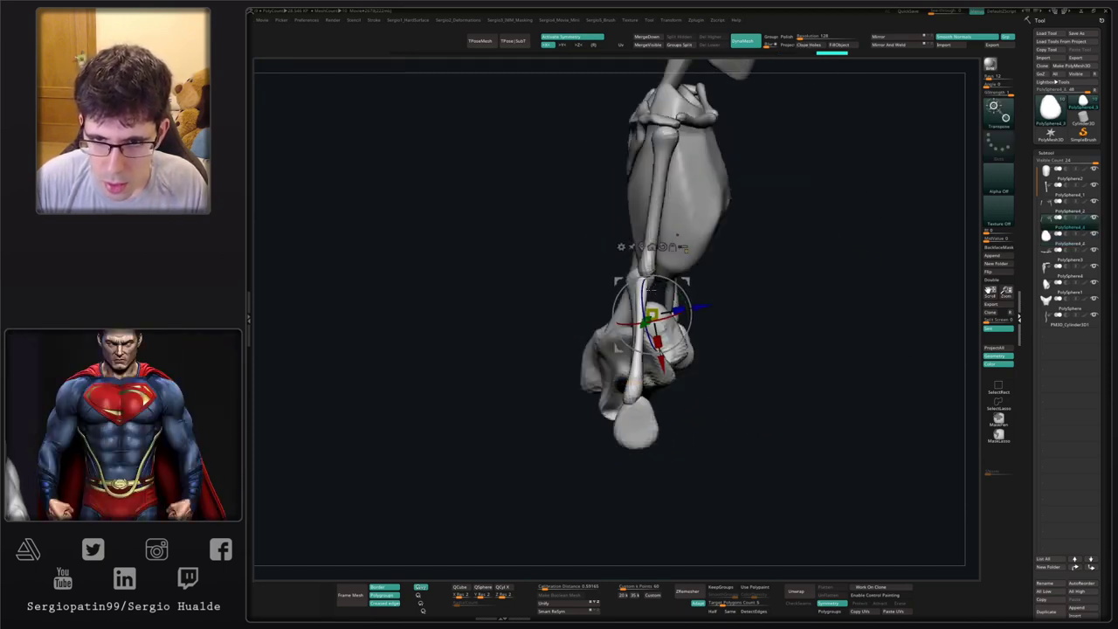
pyautogui.hotkey('alt', 's')
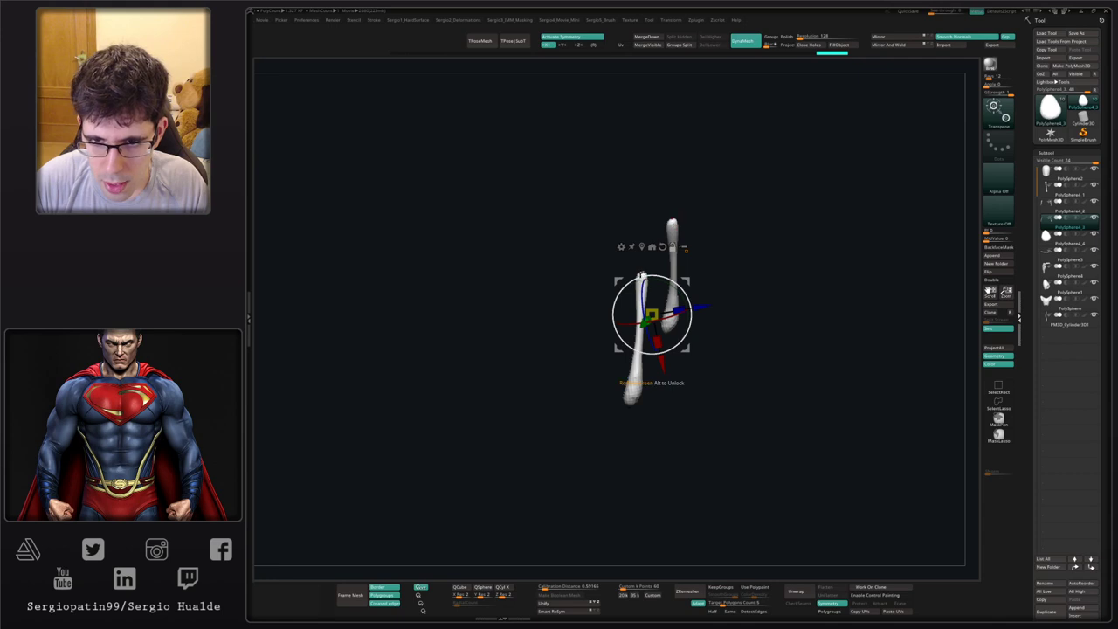
pyautogui.keyDown('ctrl'); pyautogui.moveTo(644, 281); pyautogui.dragTo(623, 331, button='right'); pyautogui.keyUp('ctrl')
pyautogui.keyDown('alt'); pyautogui.click(653, 258); pyautogui.keyUp('alt')
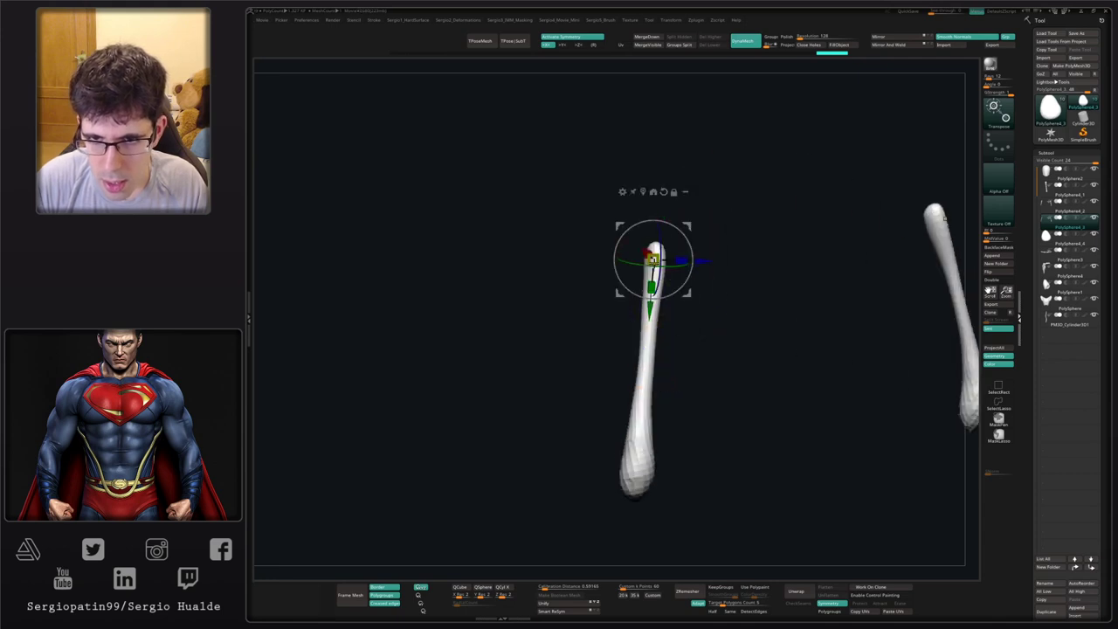
pyautogui.hotkey('alt', 's')
# - Rotate the thick-ended forearm bones about their elbow ends to line up their wrist ends with the hand masses
pyautogui.keyDown('ctrl'); pyautogui.moveTo(651, 377); pyautogui.dragTo(648, 336, button='right'); pyautogui.keyUp('ctrl')
pyautogui.moveTo(648, 337); pyautogui.dragTo(666, 309, button='right')
pyautogui.moveTo(670, 287)
pyautogui.mouseDown()
pyautogui.moveTo(697, 282)
pyautogui.moveTo(679, 306)
pyautogui.mouseUp()
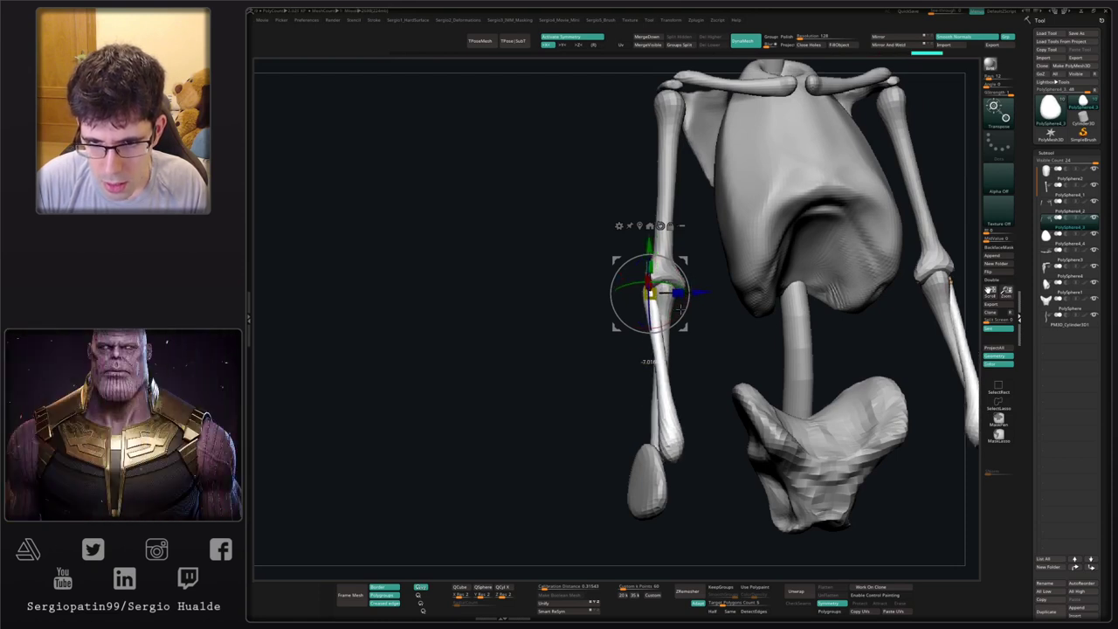
pyautogui.moveTo(661, 387); pyautogui.dragTo(654, 330, button='right')
pyautogui.moveTo(654, 315); pyautogui.dragTo(622, 291)
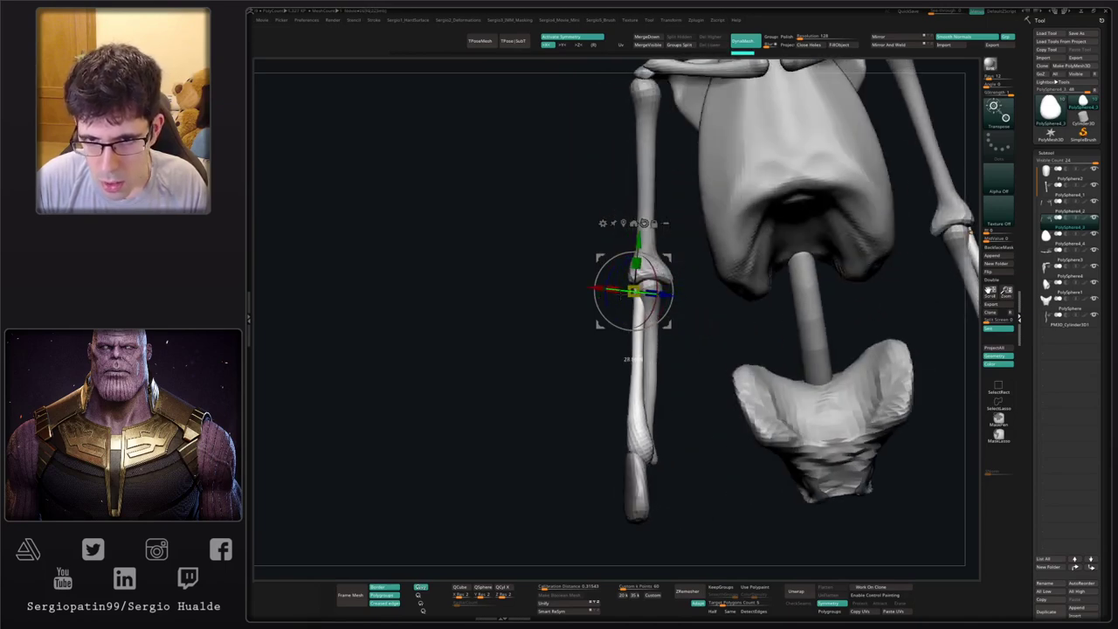
pyautogui.moveTo(633, 293); pyautogui.dragTo(694, 271, button='right')
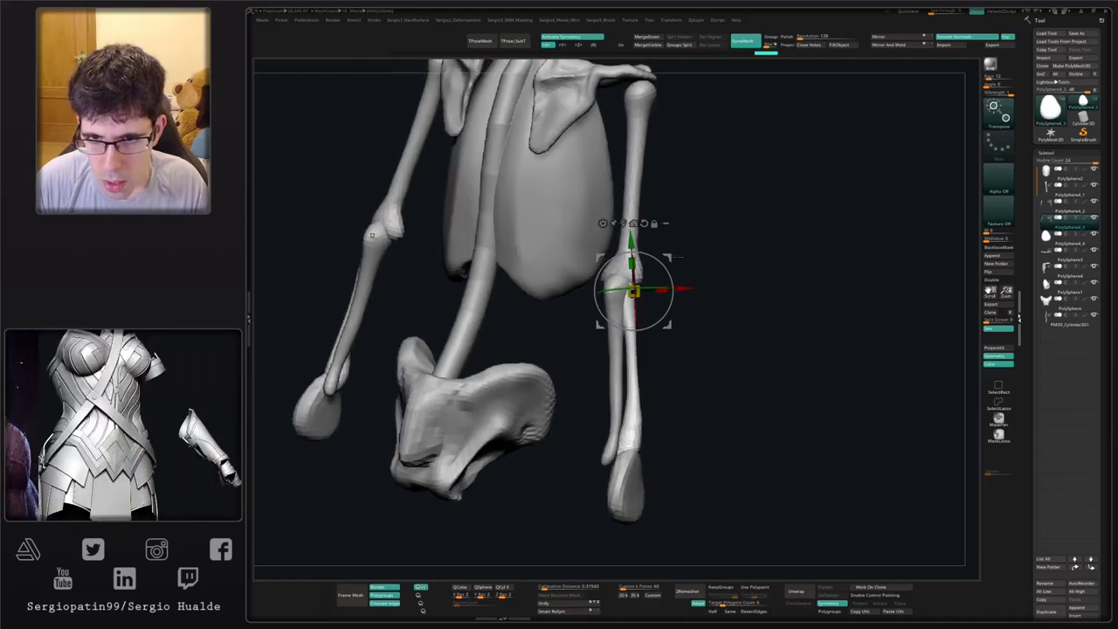
pyautogui.moveTo(671, 257); pyautogui.dragTo(680, 256)
pyautogui.moveTo(704, 273); pyautogui.dragTo(678, 302, button='right')
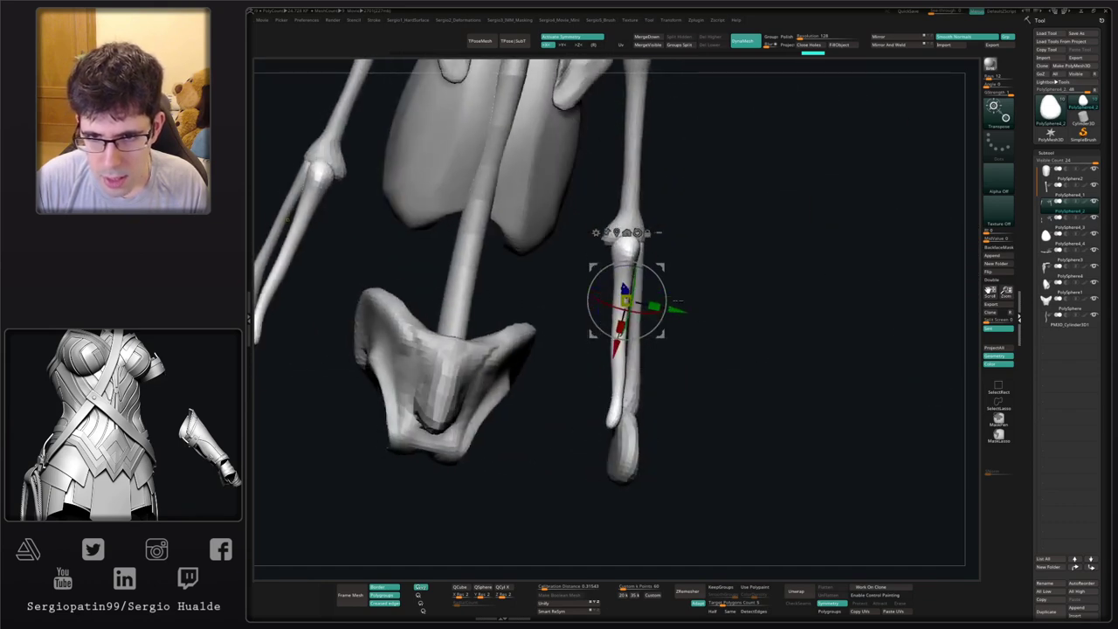
# - Move the gizmo pivot of the other forearm bones to their elbow ends and adjust the bones' angle
pyautogui.keyDown('alt'); pyautogui.click(629, 255); pyautogui.keyUp('alt')
pyautogui.moveTo(731, 278); pyautogui.dragTo(677, 273, button='right')
pyautogui.moveTo(668, 251); pyautogui.dragTo(671, 258)
pyautogui.moveTo(719, 283); pyautogui.dragTo(572, 260, button='right')
pyautogui.moveTo(658, 273); pyautogui.dragTo(660, 276)
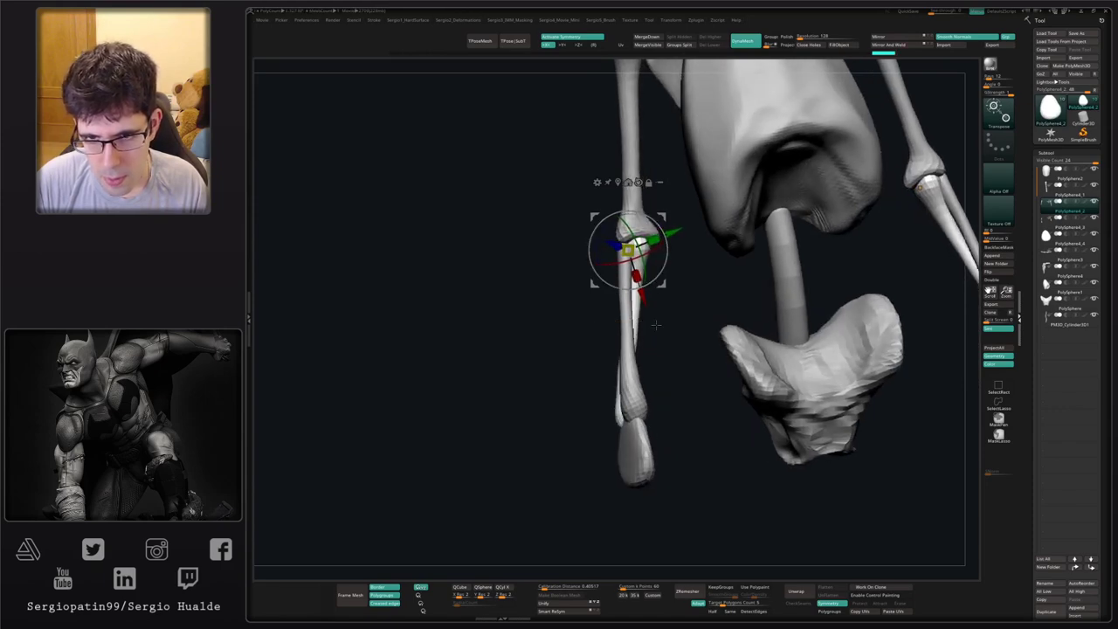
# - Bend the shafts of these forearm bones slightly below the elbows with the Move brush from the back
pyautogui.moveTo(655, 325); pyautogui.dragTo(790, 328)
pyautogui.press('q')
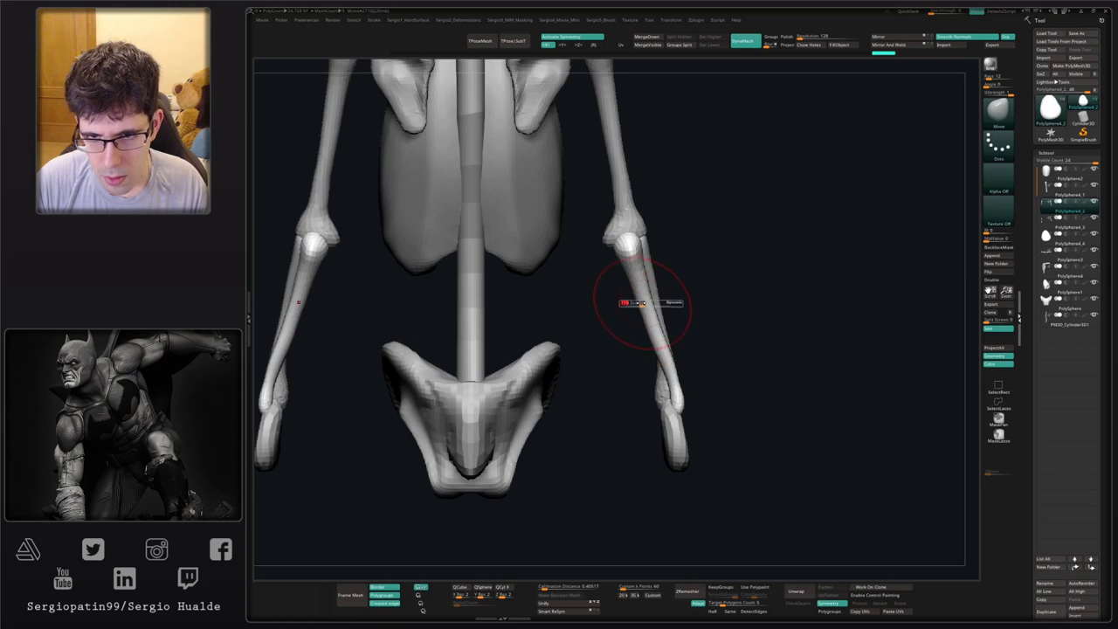
pyautogui.moveTo(641, 304); pyautogui.dragTo(638, 296, button='right')
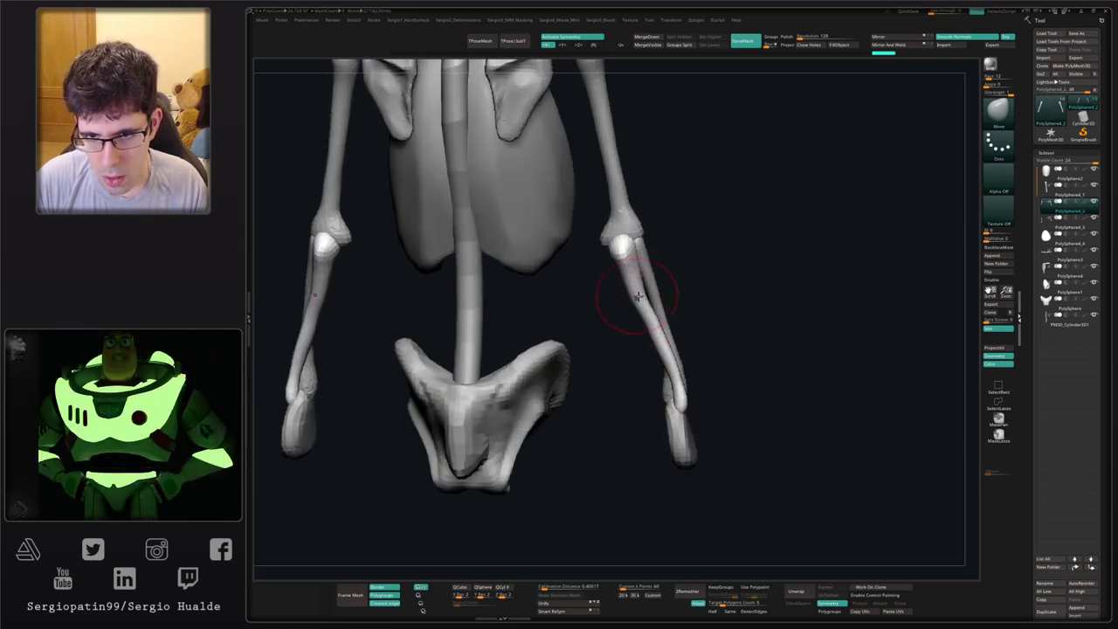
pyautogui.moveTo(634, 289); pyautogui.dragTo(632, 294)
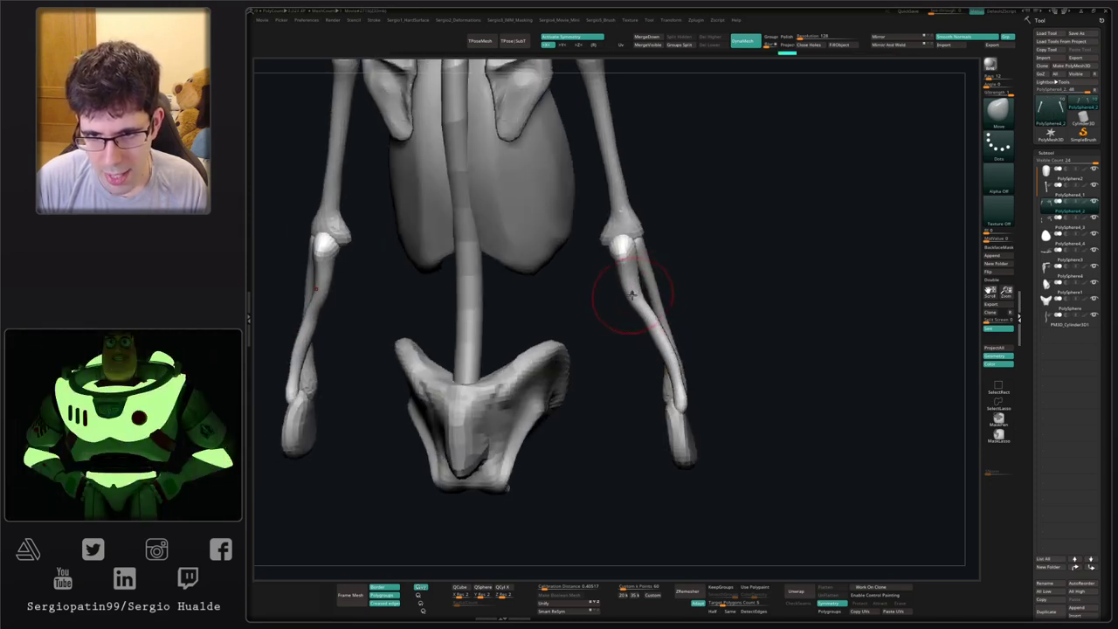
pyautogui.moveTo(686, 355); pyautogui.dragTo(617, 254, button='right')
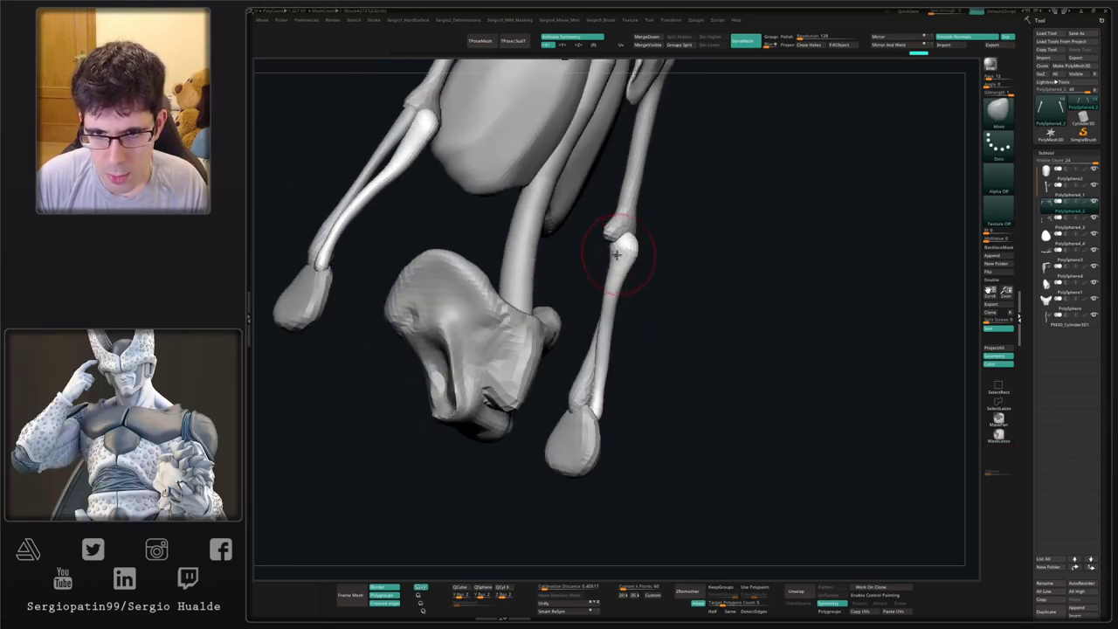
pyautogui.press('b')
pyautogui.press('s')
pyautogui.press('t')
pyautogui.press('s')
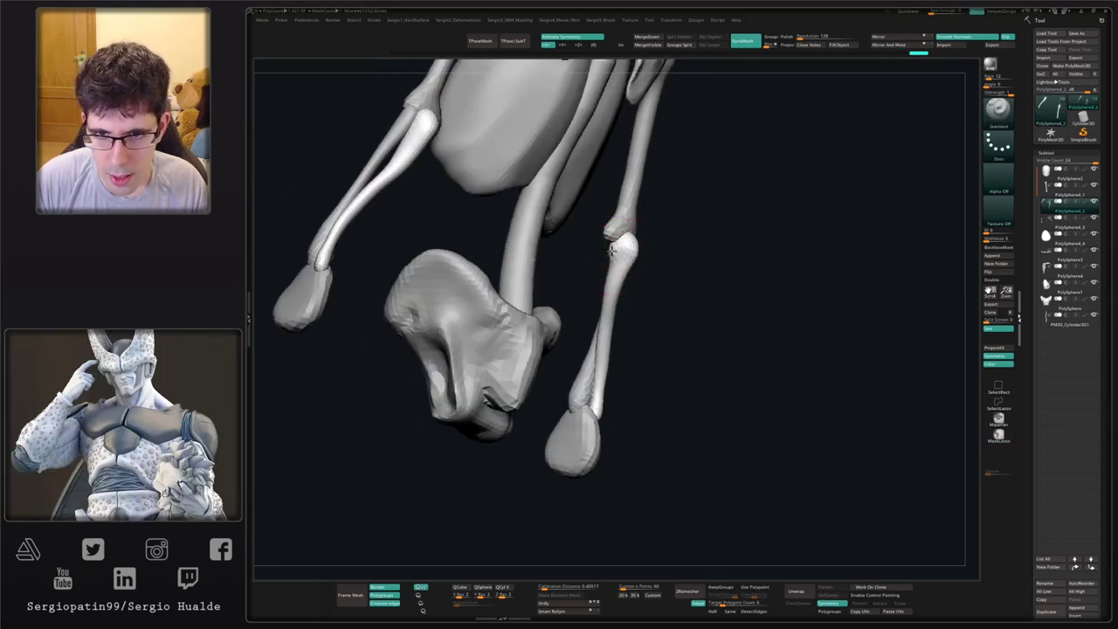
pyautogui.moveTo(610, 275); pyautogui.dragTo(606, 294, button='right')
pyautogui.press('b')
pyautogui.press('d')
pyautogui.press('s')
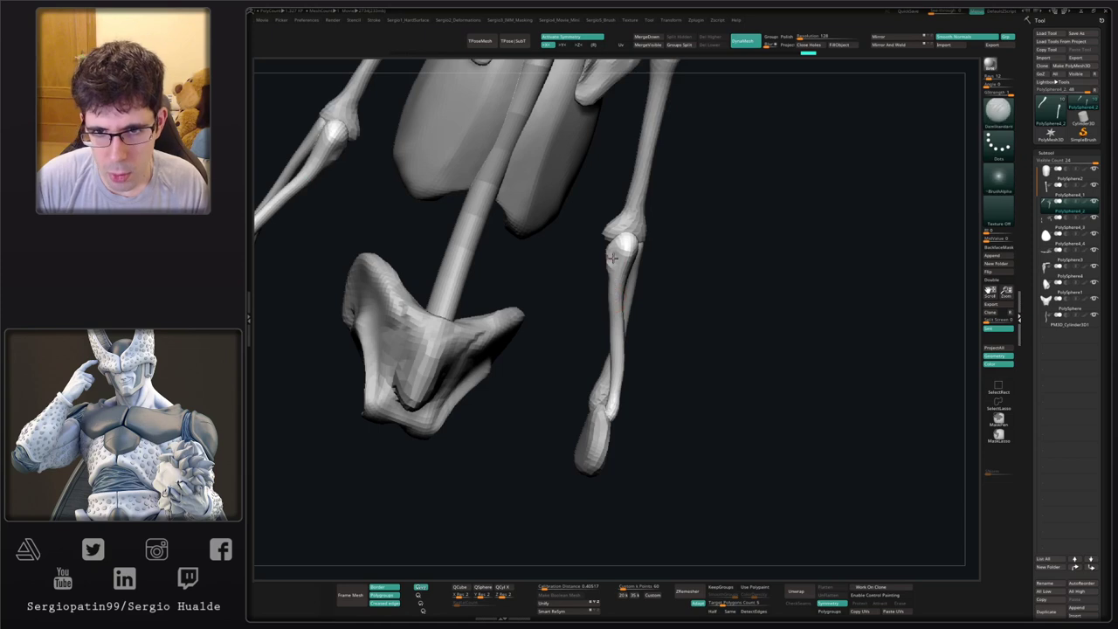
pyautogui.press('shift')
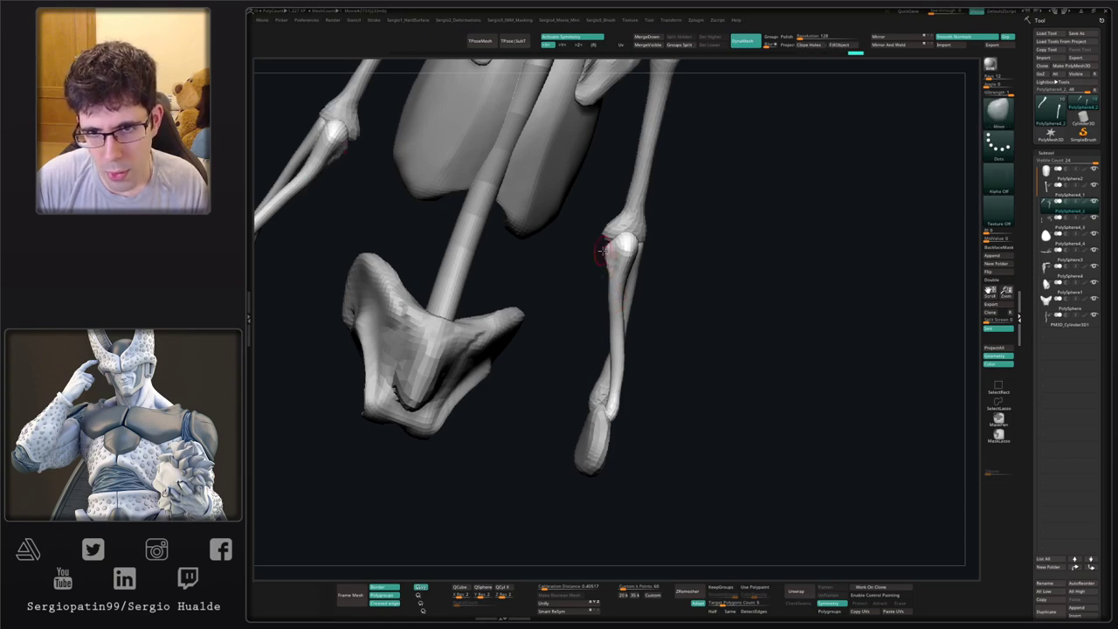
# - Curve the upper shafts of the elbow-side forearm bones from the side with the Move brush
pyautogui.moveTo(609, 262); pyautogui.dragTo(579, 294, button='right')
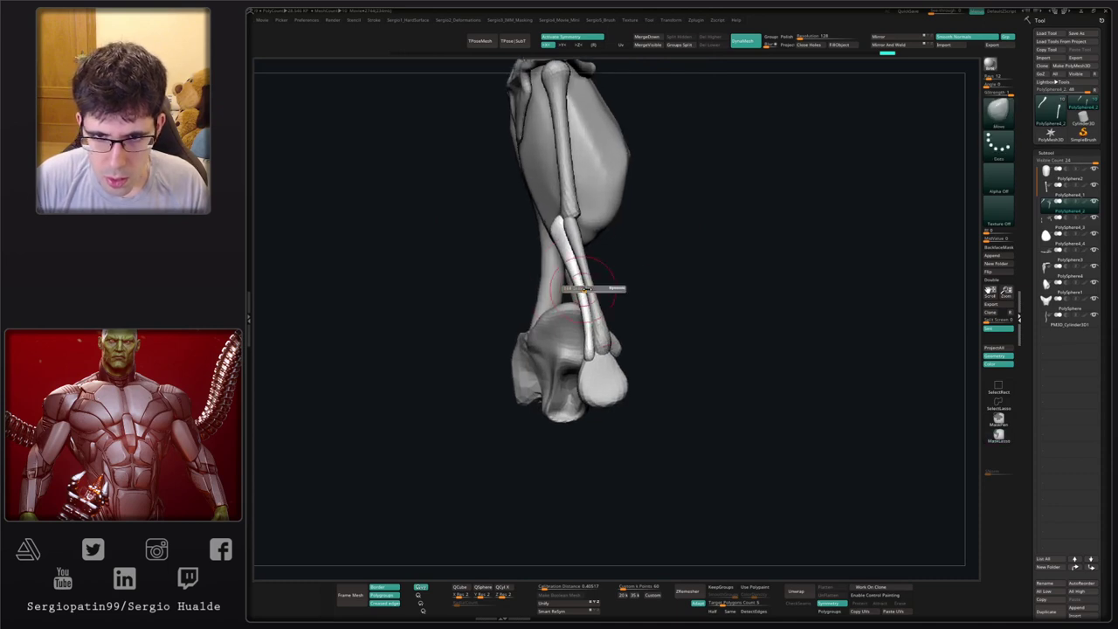
pyautogui.moveTo(574, 293); pyautogui.dragTo(563, 269)
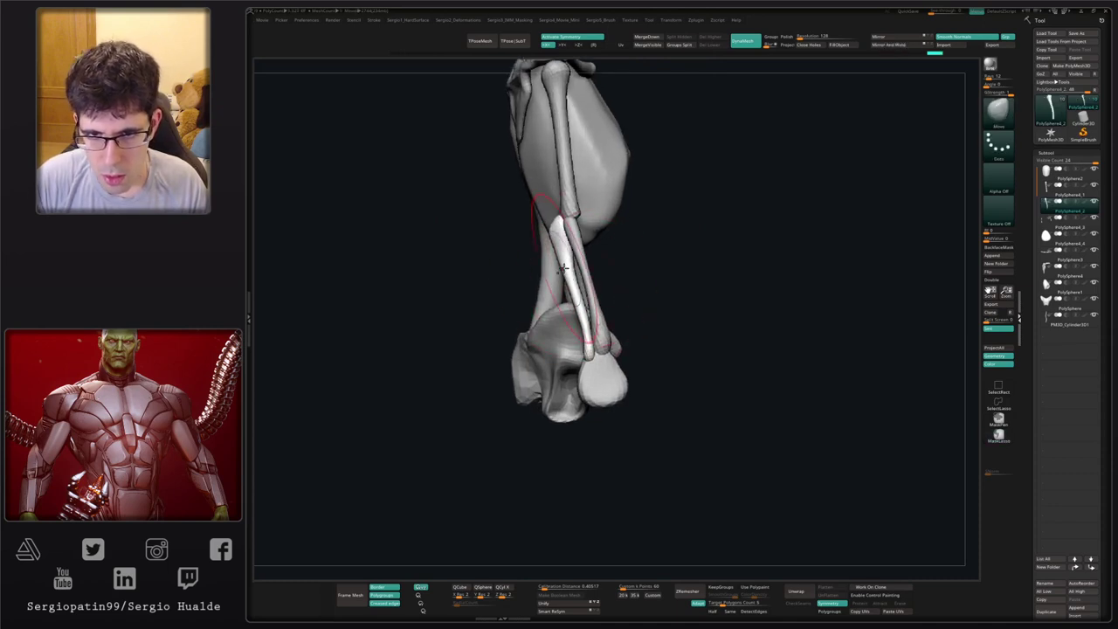
pyautogui.moveTo(608, 371)
pyautogui.mouseDown(button='right')
pyautogui.moveTo(604, 387)
pyautogui.moveTo(574, 386)
pyautogui.moveTo(601, 376)
pyautogui.mouseUp(button='right')
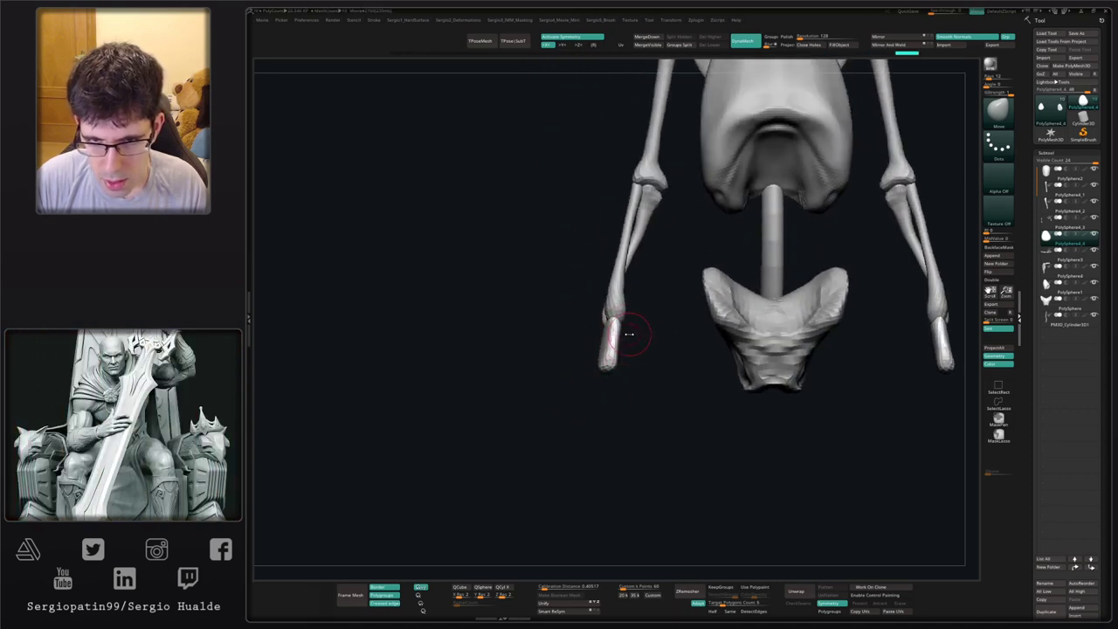
pyautogui.moveTo(629, 334)
pyautogui.mouseDown(button='right')
pyautogui.moveTo(621, 343)
pyautogui.moveTo(641, 342)
pyautogui.moveTo(650, 356)
pyautogui.mouseUp(button='right')
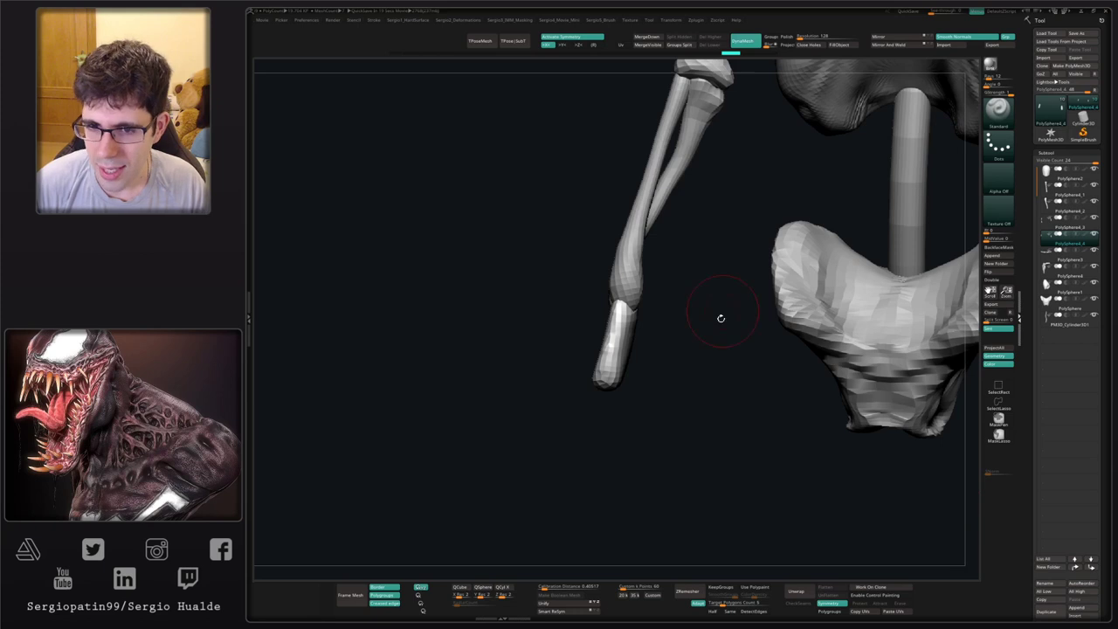
# - Pause the running movie recording and restart it as a TimeLapse
pyautogui.moveTo(710, 386); pyautogui.dragTo(556, 413)
pyautogui.moveTo(556, 413); pyautogui.dragTo(571, 456, button='right')
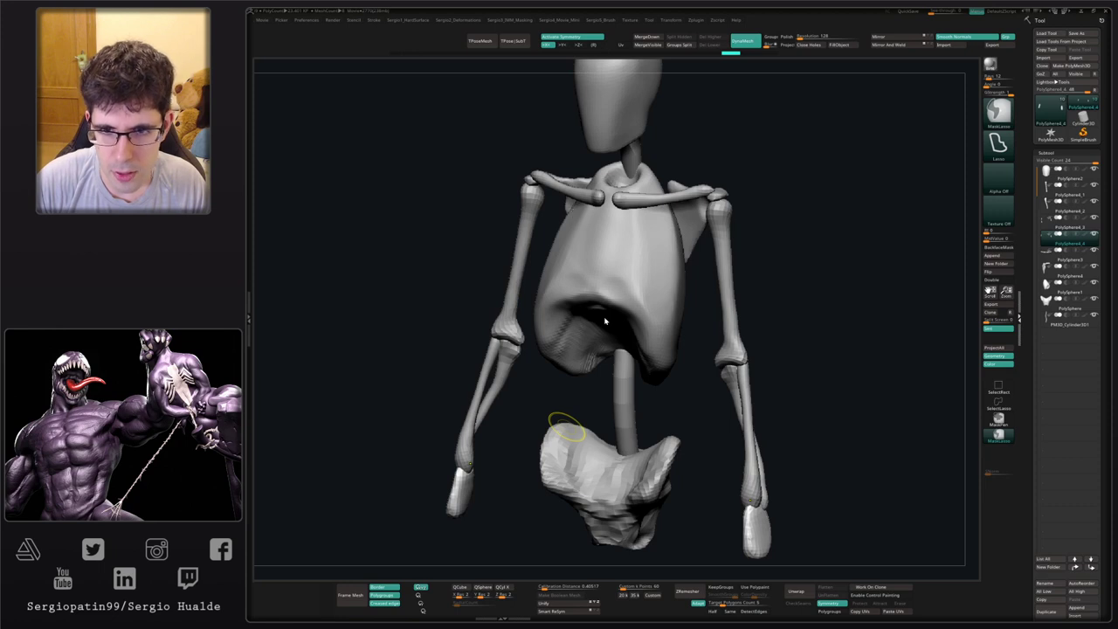
pyautogui.press('4')
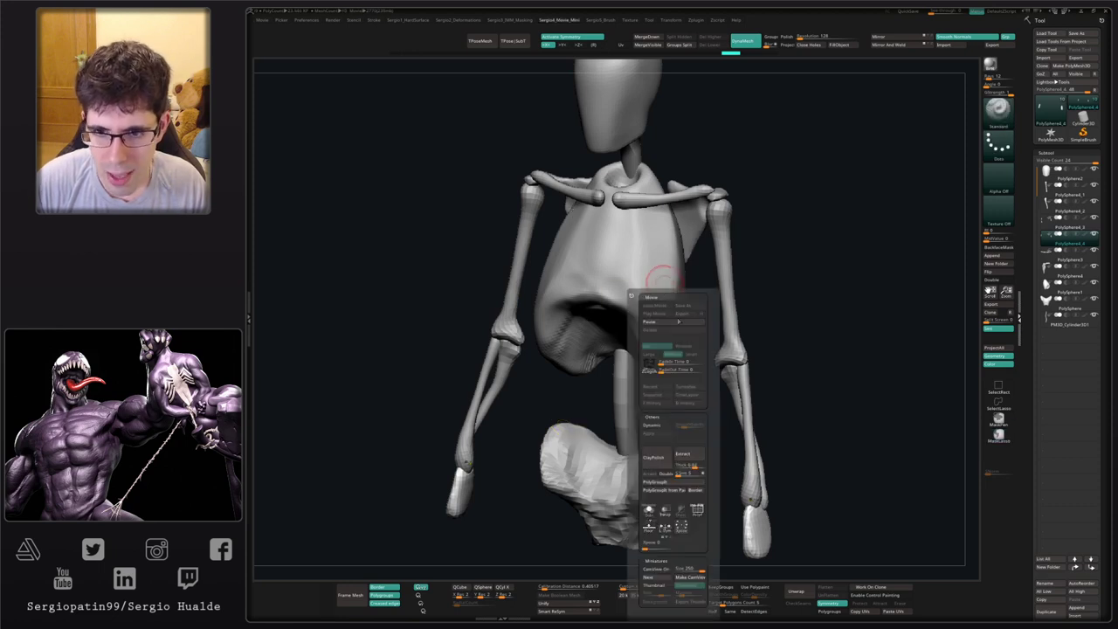
pyautogui.click(675, 323)
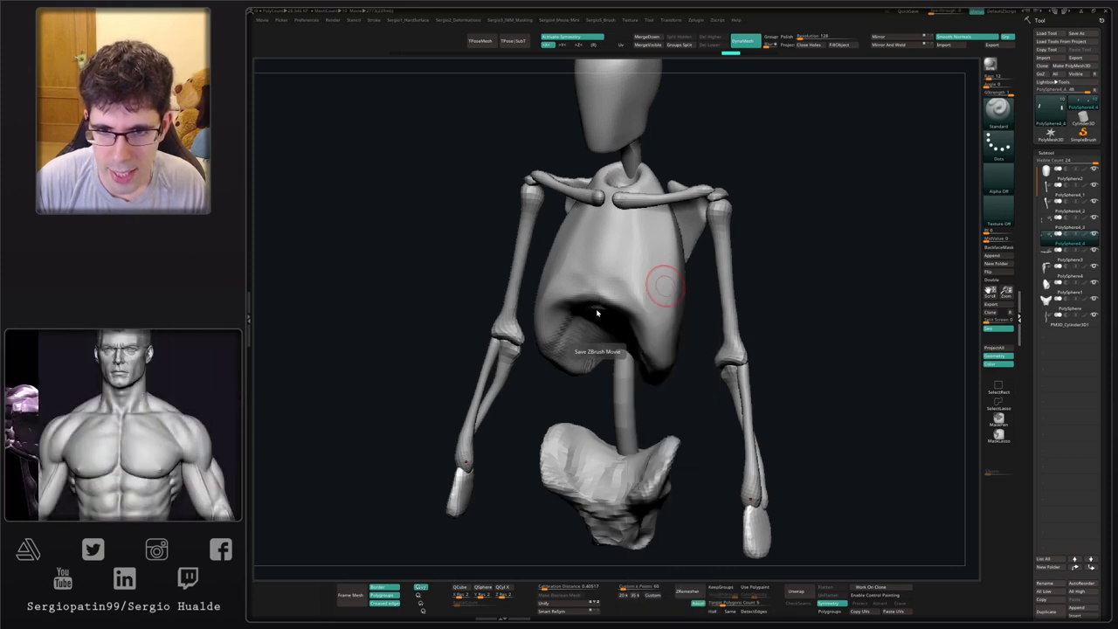
pyautogui.press('4')
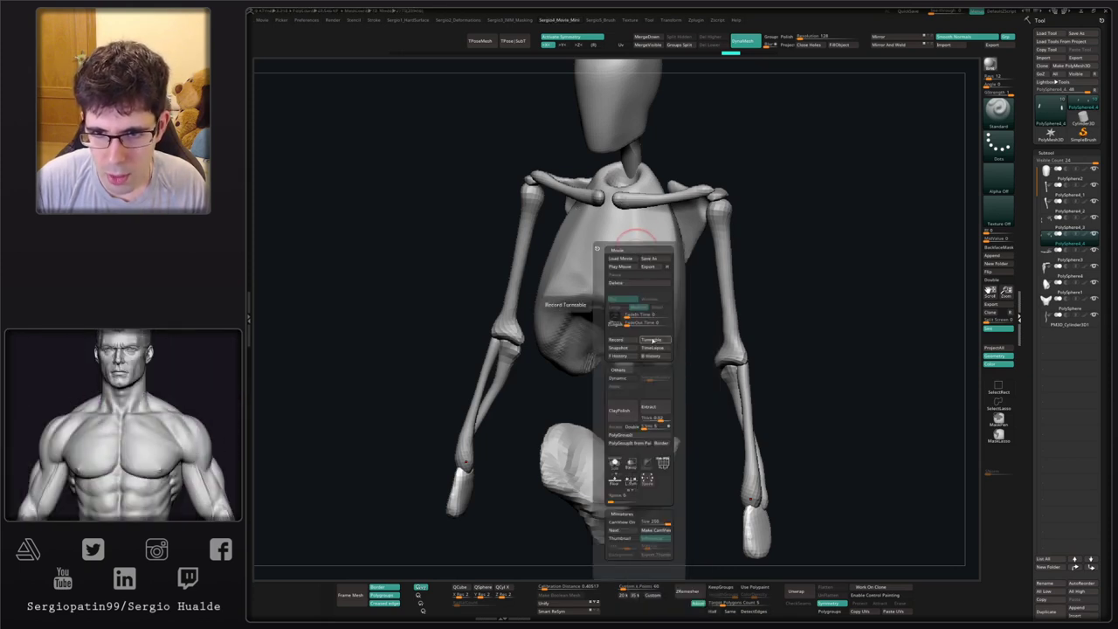
pyautogui.click(655, 348)
# - Select and isolate the upper arm bones, and display their wireframe with polygroup colours
pyautogui.keyDown('ctrl'); pyautogui.moveTo(767, 341); pyautogui.dragTo(770, 259, button='right'); pyautogui.keyUp('ctrl')
pyautogui.moveTo(770, 259)
pyautogui.keyDown('shift'); pyautogui.mouseDown()
pyautogui.moveTo(788, 285)
pyautogui.moveTo(780, 309)
pyautogui.mouseUp(); pyautogui.keyUp('shift')
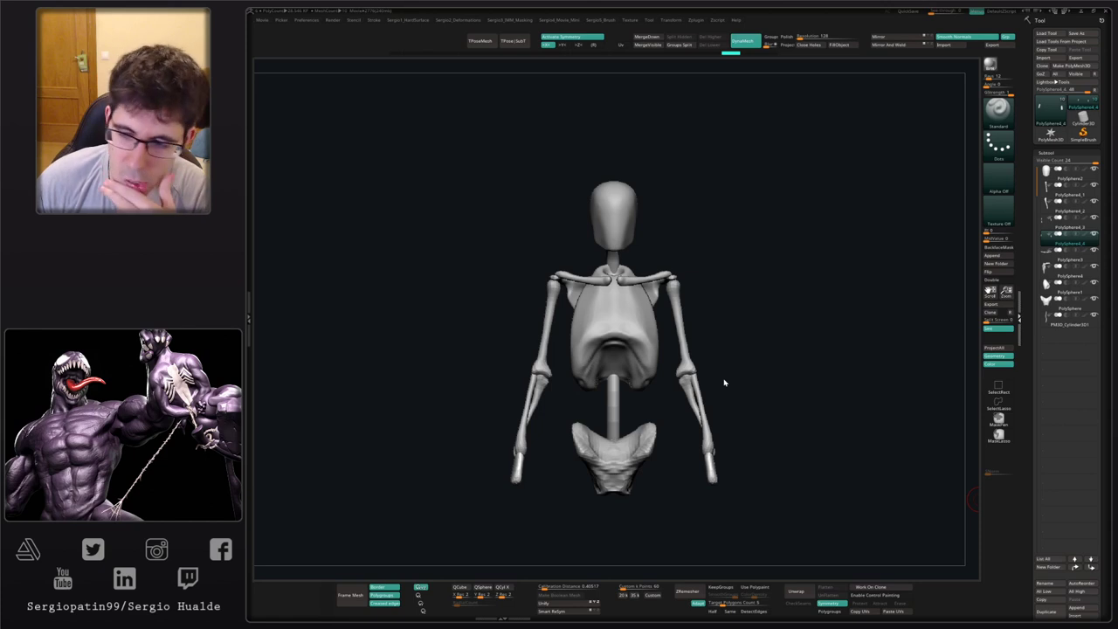
pyautogui.moveTo(542, 334); pyautogui.dragTo(569, 315)
pyautogui.keyDown('alt'); pyautogui.click(569, 314); pyautogui.keyUp('alt')
pyautogui.hotkey('ctrl', 'z')
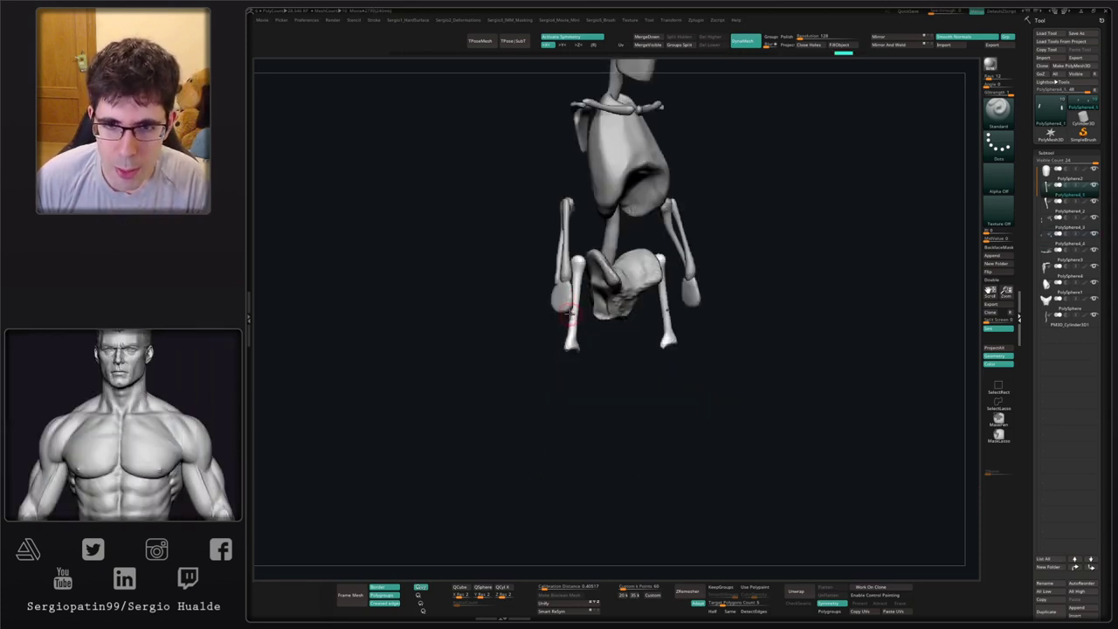
pyautogui.hotkey('ctrl', 'shift', 'z')
pyautogui.hotkey('alt', 's')
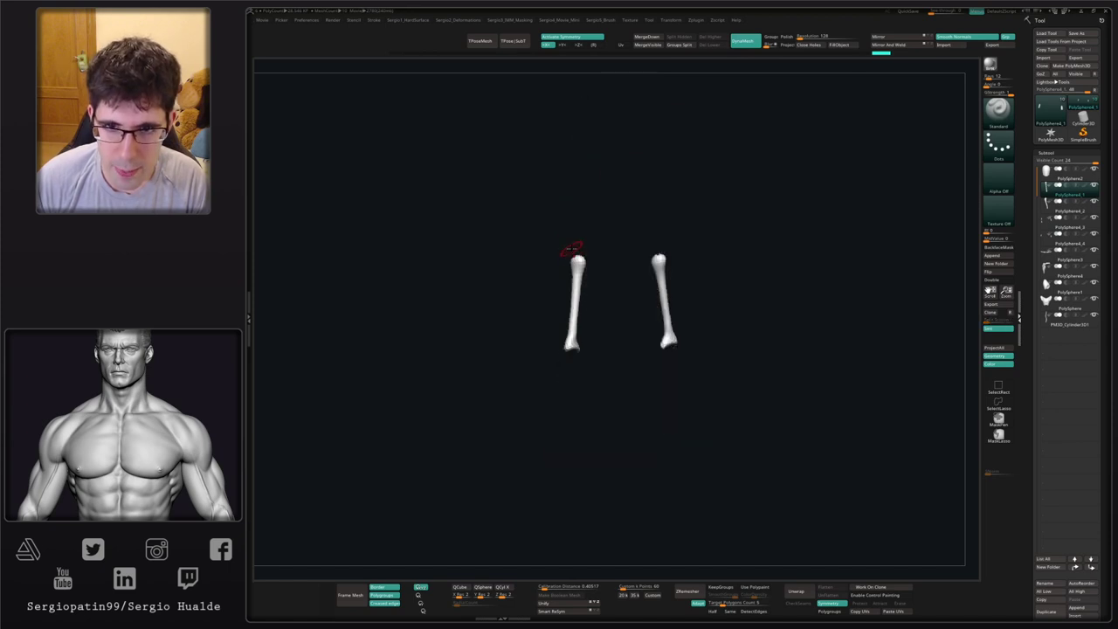
pyautogui.moveTo(588, 289); pyautogui.dragTo(609, 341)
pyautogui.hotkey('shift', 'f')
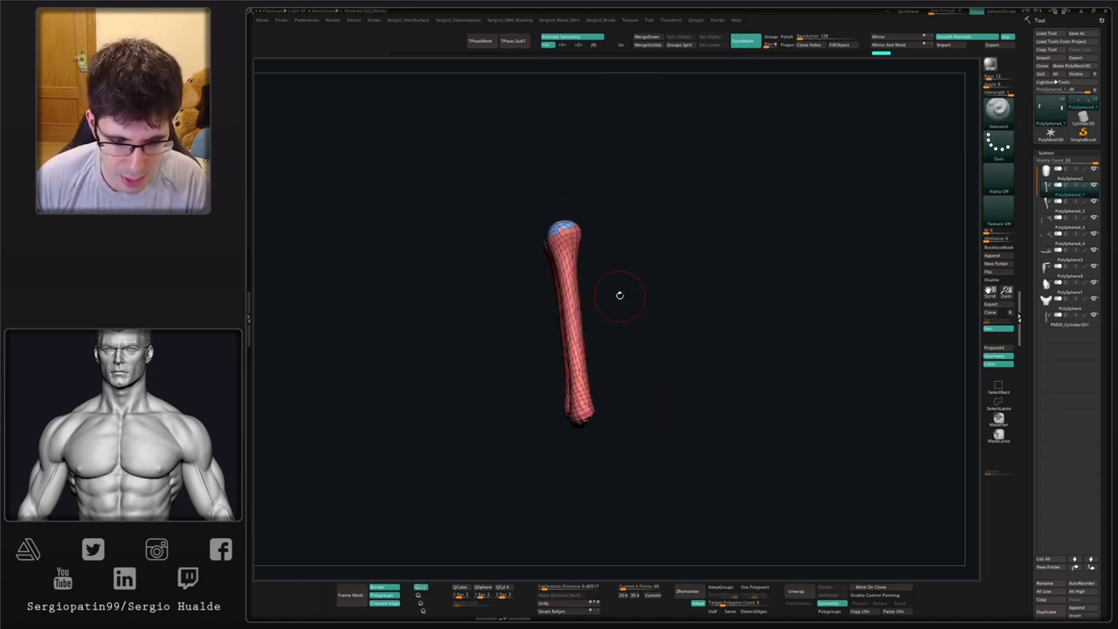
# - Try duplicating the upper arm bones inside their own subtool with the gizmo, inverting the mask between two copies
pyautogui.press('w')
pyautogui.keyDown('ctrl'); pyautogui.moveTo(587, 277); pyautogui.dragTo(652, 276); pyautogui.keyUp('ctrl')
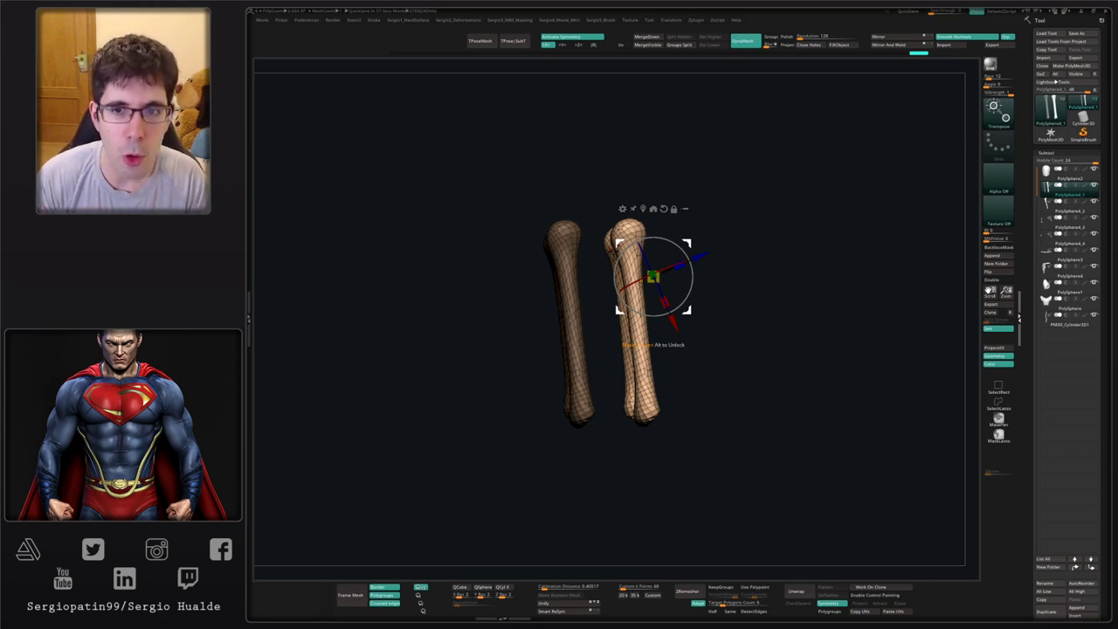
pyautogui.hotkey('ctrl', 'i')
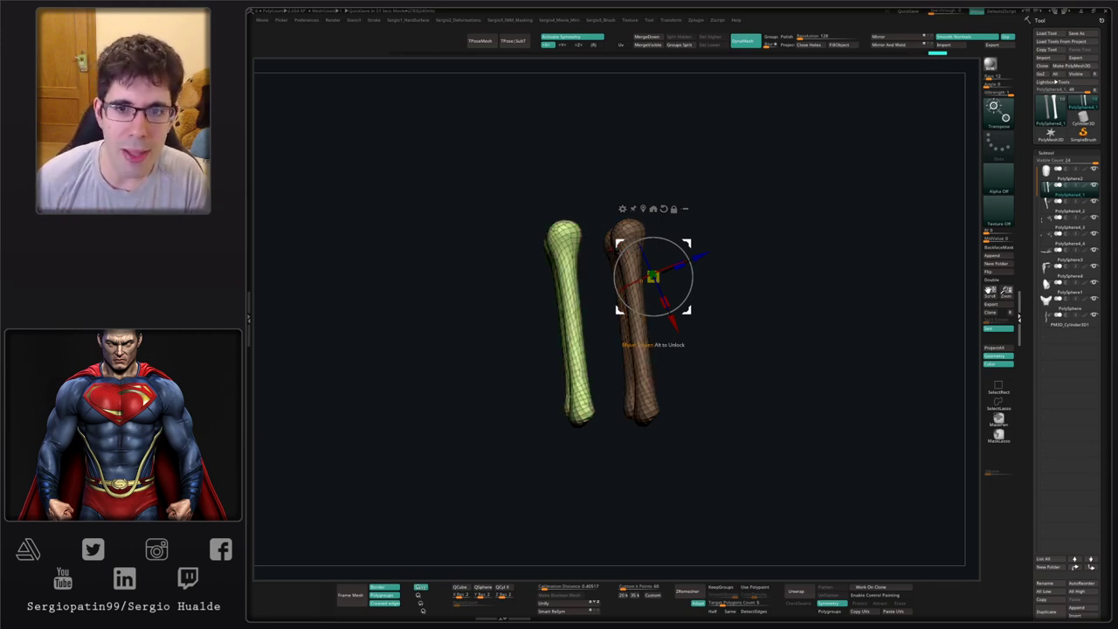
pyautogui.keyDown('ctrl'); pyautogui.moveTo(619, 242); pyautogui.dragTo(515, 235); pyautogui.keyUp('ctrl')
pyautogui.keyDown('ctrl'); pyautogui.moveTo(584, 234); pyautogui.dragTo(552, 236); pyautogui.keyUp('ctrl')
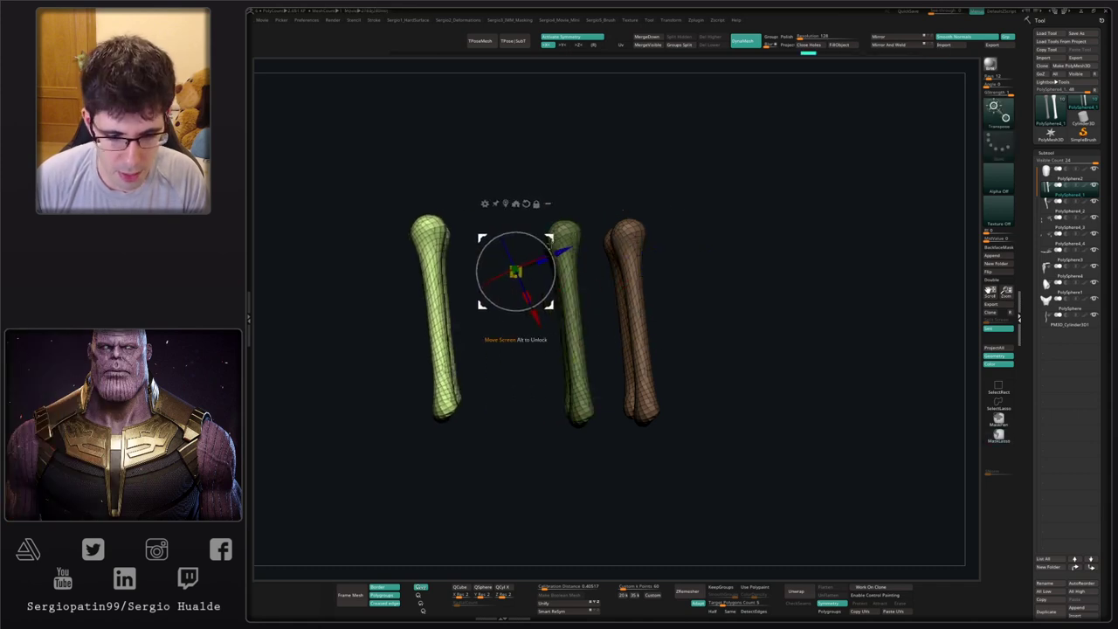
pyautogui.hotkey('ctrl', 'i')
pyautogui.hotkey('ctrl', 'i')
pyautogui.keyDown('ctrl'); pyautogui.click(735, 273); pyautogui.keyUp('ctrl')
pyautogui.hotkey('ctrl', 'w')
pyautogui.keyDown('ctrl'); pyautogui.click(735, 273); pyautogui.keyUp('ctrl')
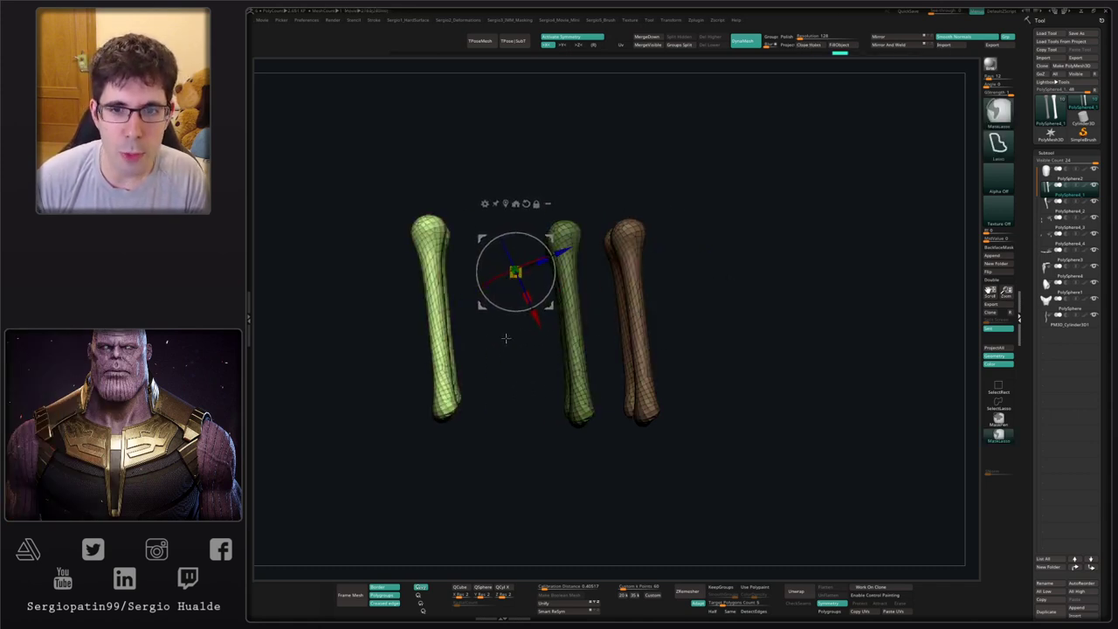
# - Undo the mask changes and both test copies of the upper arm bones
pyautogui.hotkey('ctrl', 'z')
pyautogui.hotkey('ctrl', 'z')
pyautogui.hotkey('ctrl', 'z')
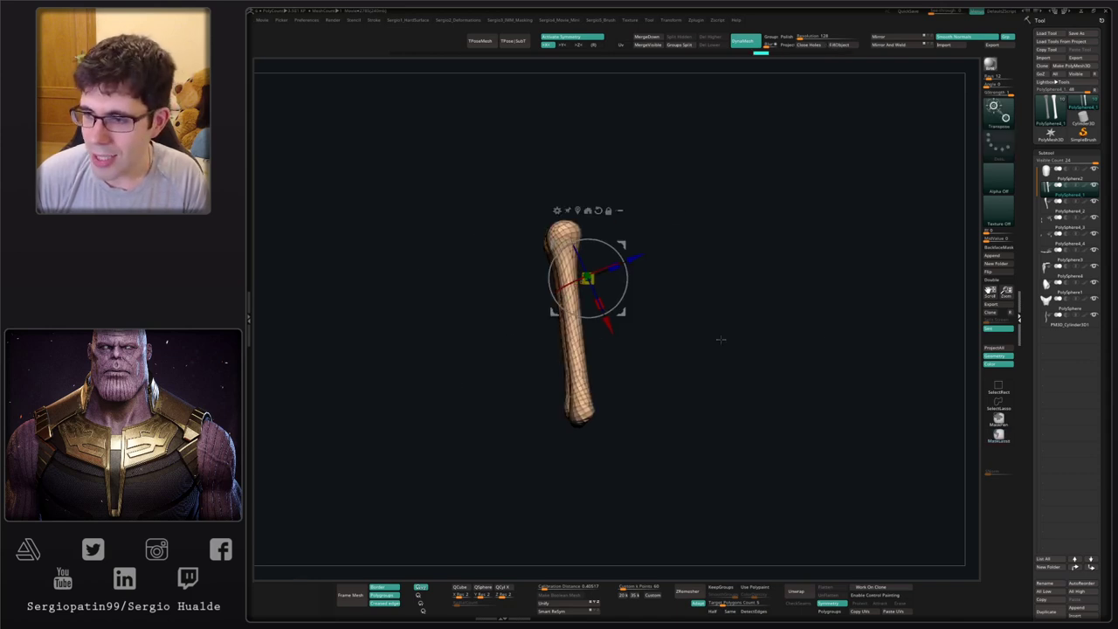
pyautogui.click(1046, 153)
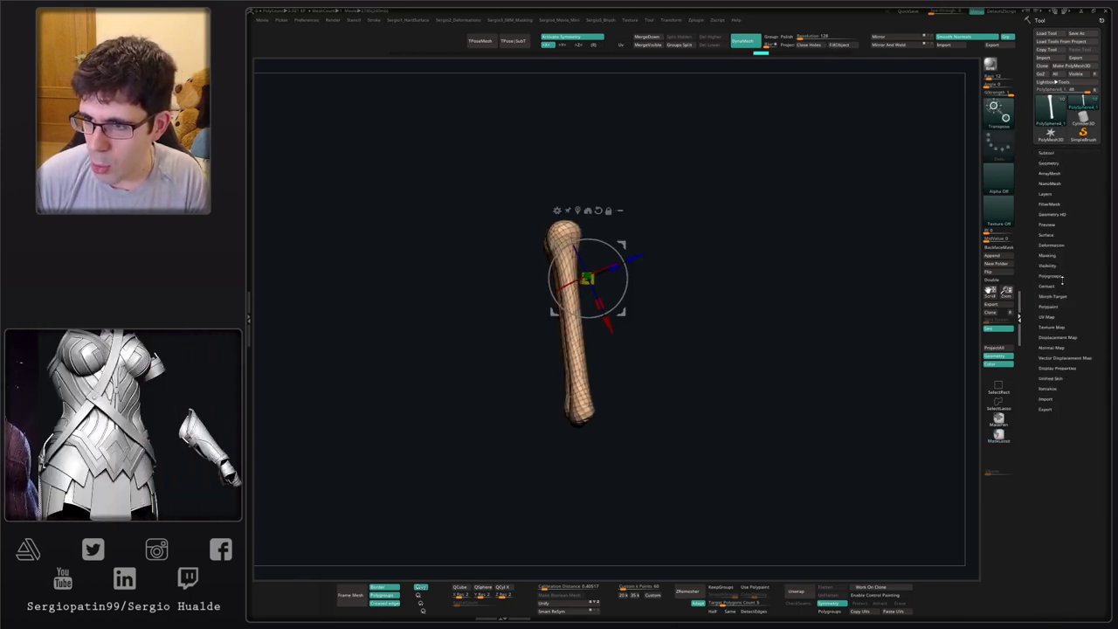
pyautogui.click(1050, 276)
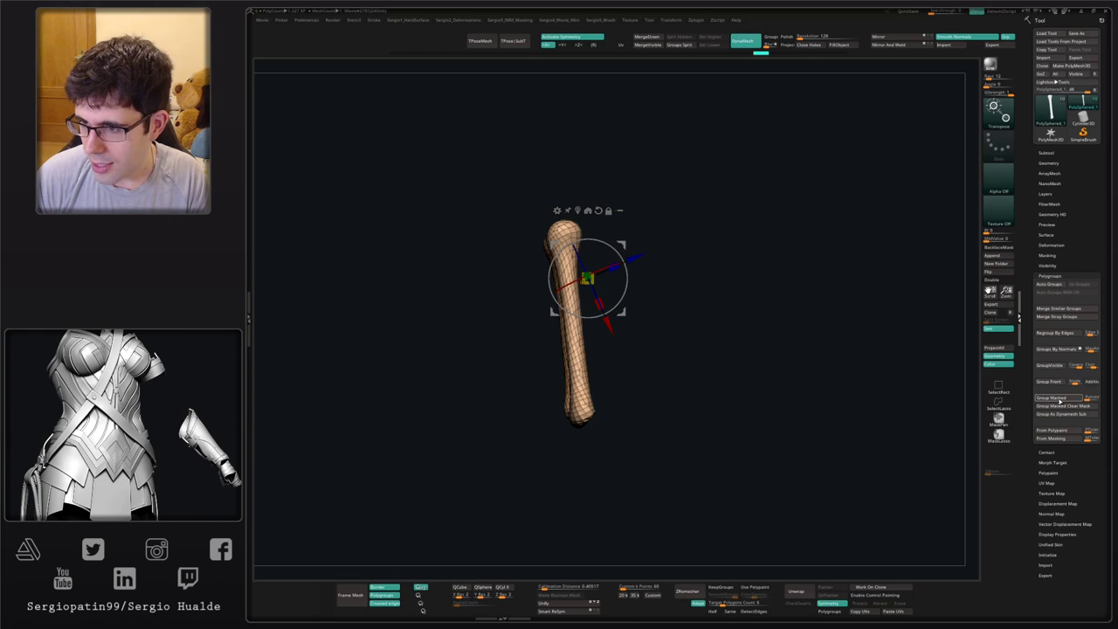
pyautogui.click(1046, 153)
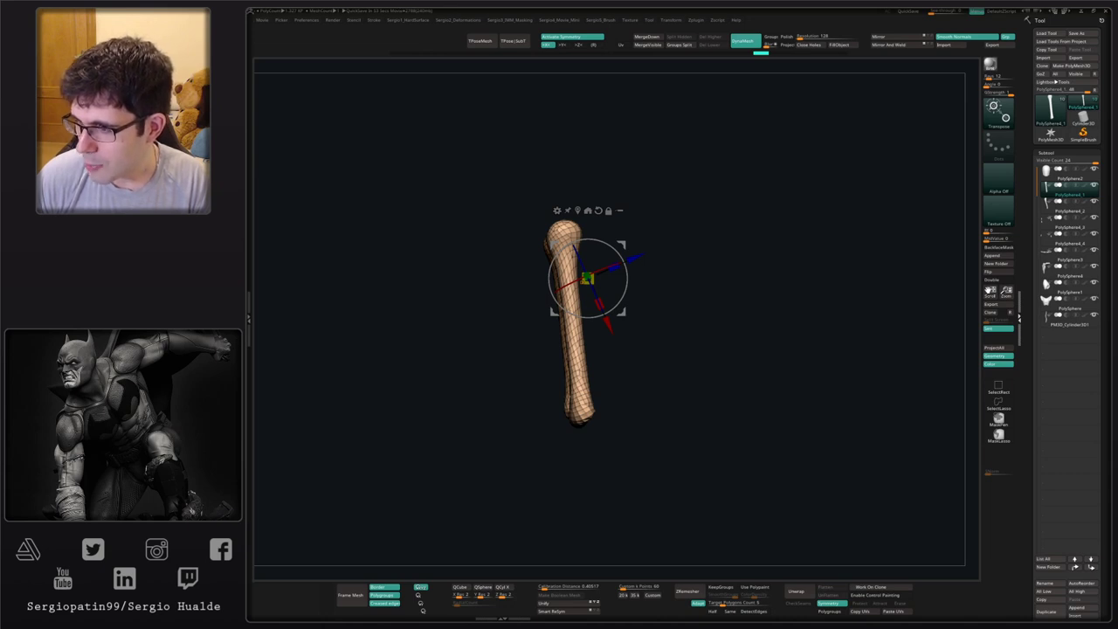
# - Leave isolation to show the whole skeleton, turn off the wireframe display, and return to Draw mode with the Standard brush
pyautogui.keyDown('shift'); pyautogui.moveTo(912, 384); pyautogui.dragTo(759, 388, button='right'); pyautogui.keyUp('shift')
pyautogui.hotkey('alt', 's')
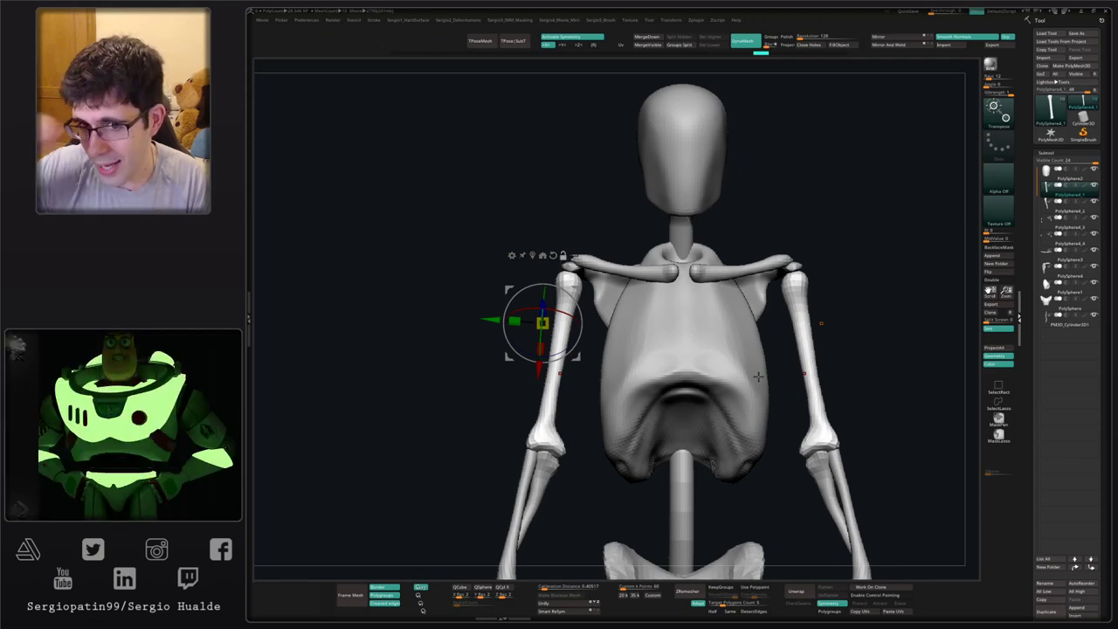
pyautogui.hotkey('alt', '4')
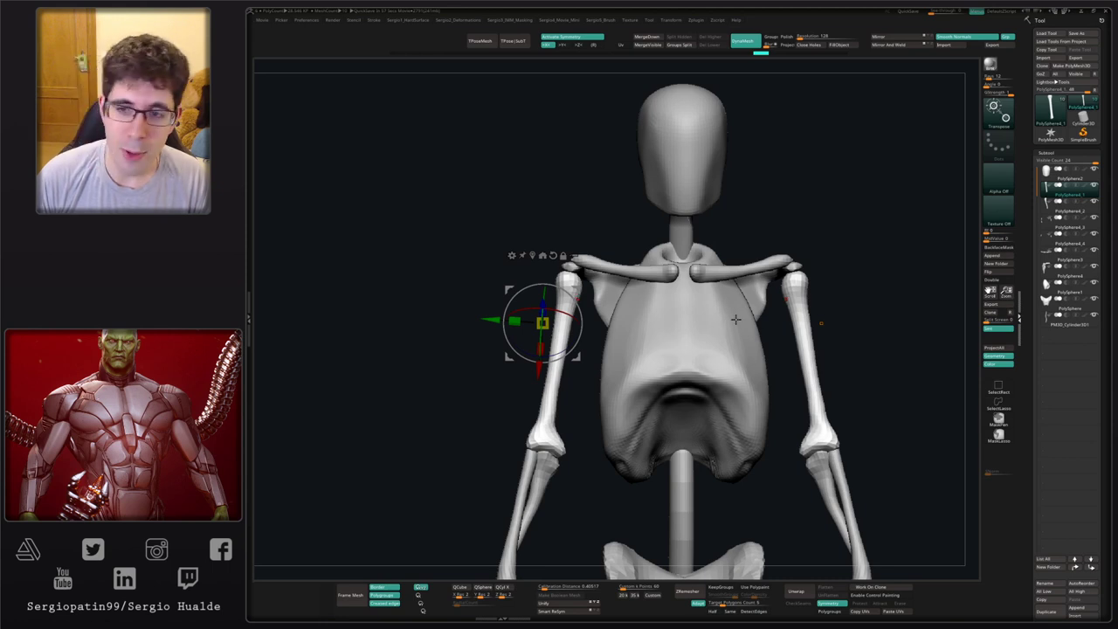
pyautogui.press('q')
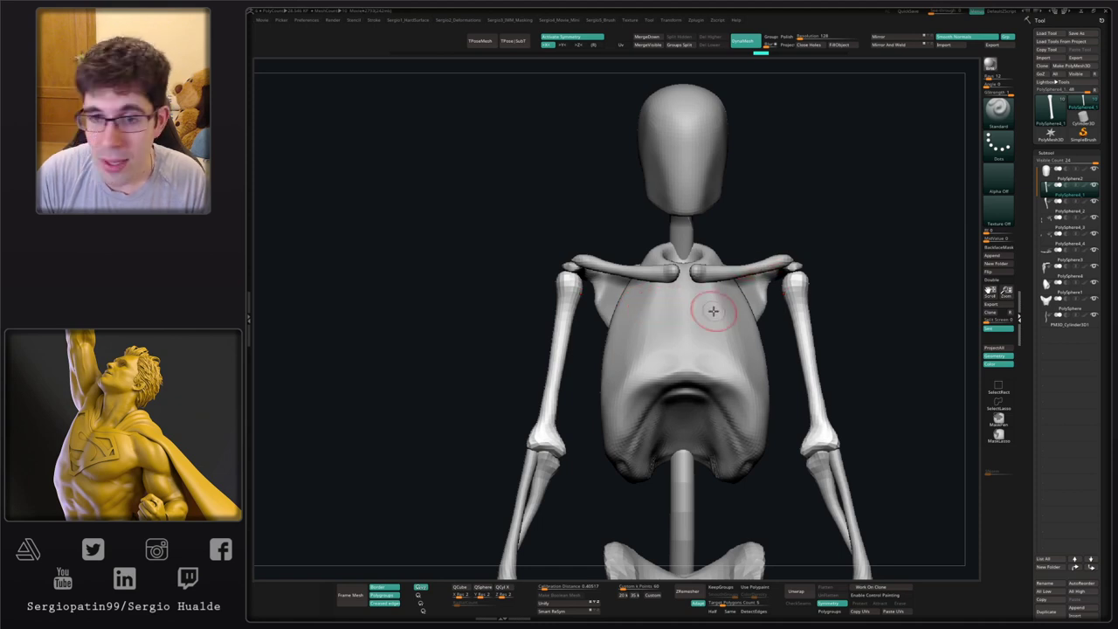
# - Select the forearm bone that sits toward the back of the elbow as the active subtool, seen from the skeleton's side
pyautogui.moveTo(723, 309); pyautogui.dragTo(626, 298, button='right')
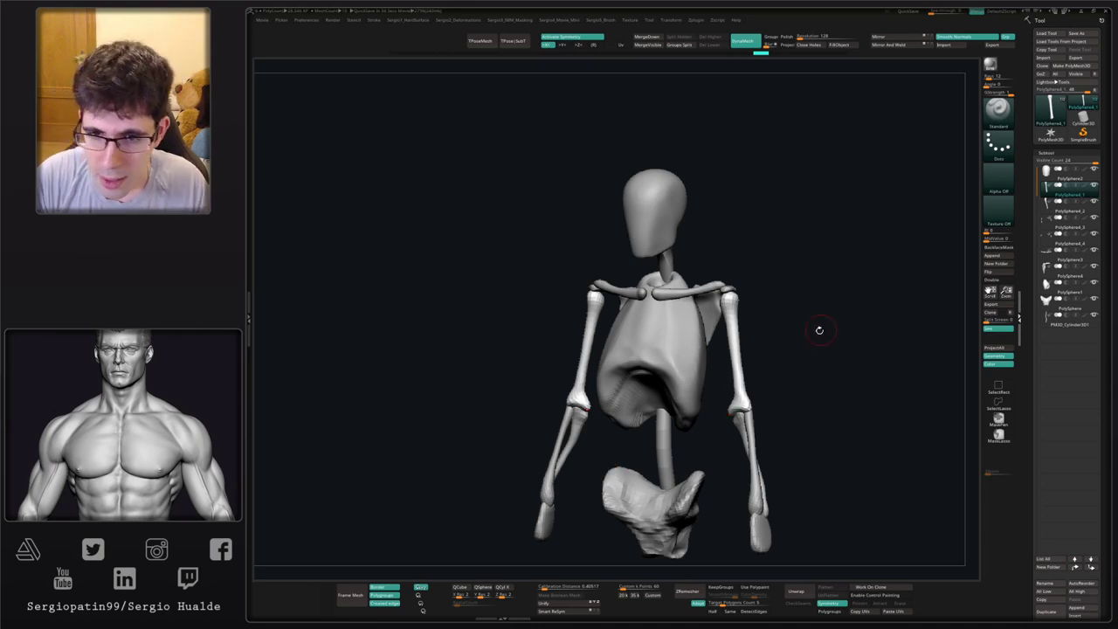
pyautogui.moveTo(819, 330); pyautogui.dragTo(619, 368)
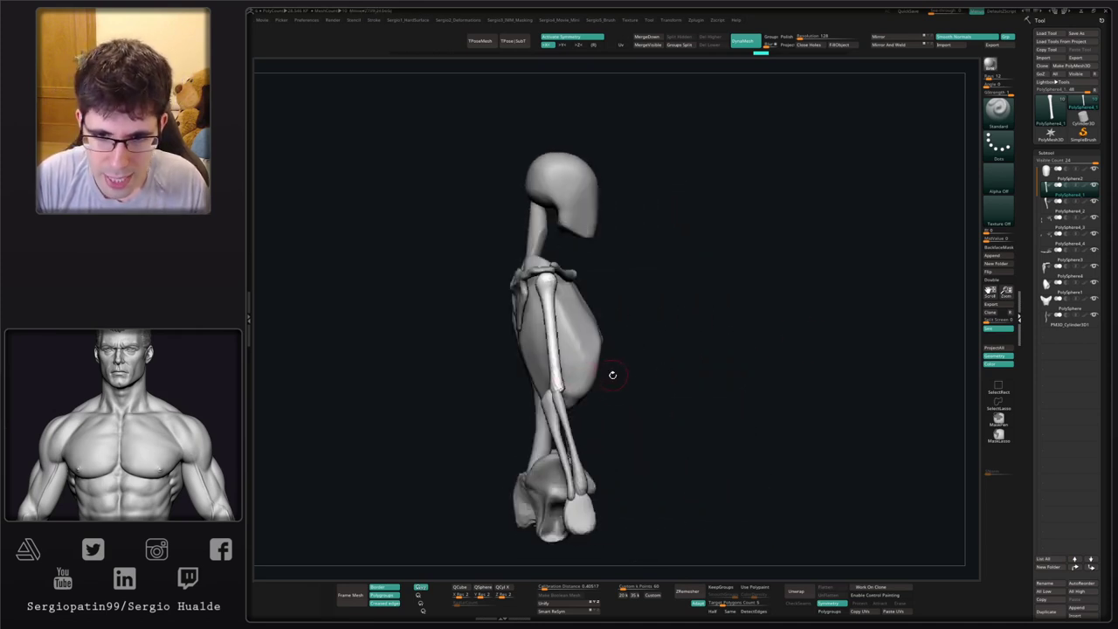
pyautogui.press('f')
pyautogui.keyDown('alt'); pyautogui.click(547, 410); pyautogui.keyUp('alt')
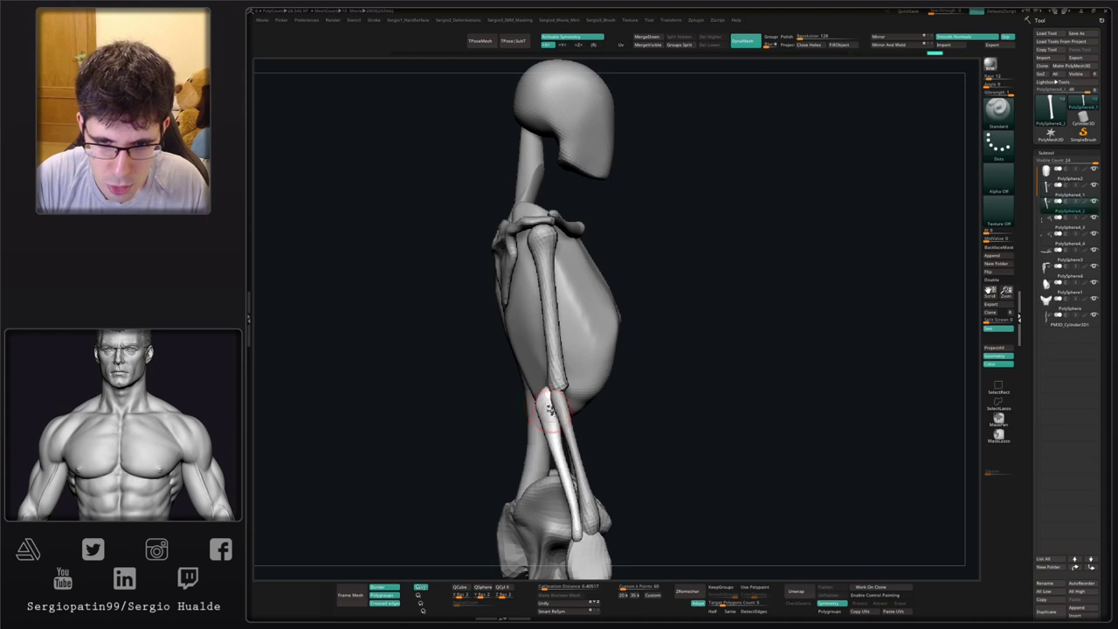
# - Reshape the thumb-side forearm bone at its elbow and wrist ends with the Move brush, matching it in side and front views
pyautogui.press('b')
pyautogui.press('m')
pyautogui.press('v')
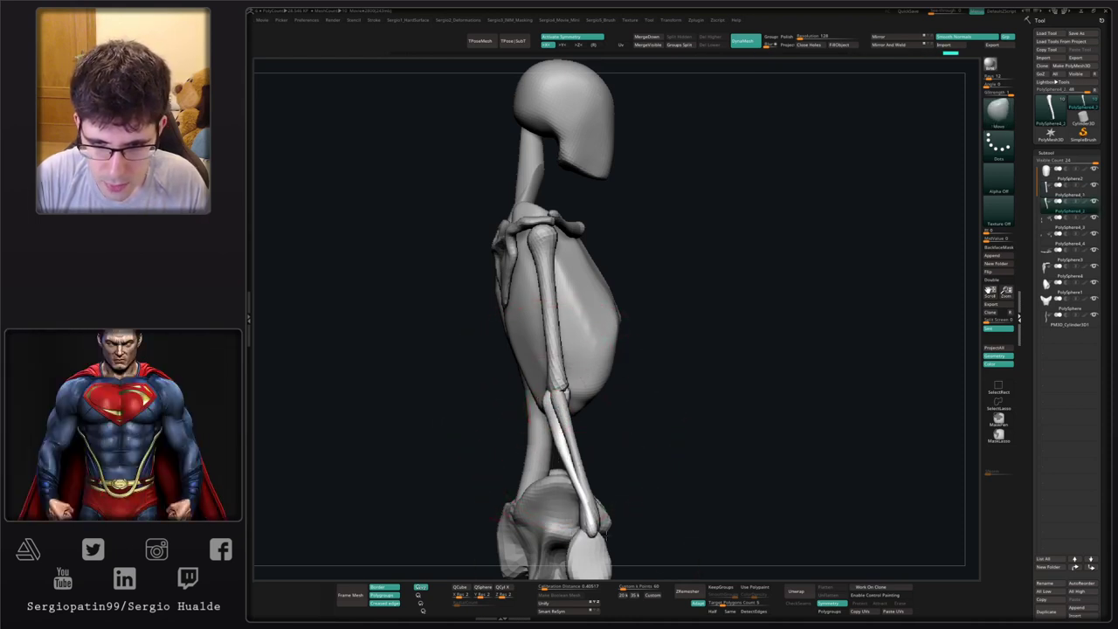
pyautogui.keyDown('alt'); pyautogui.click(592, 524); pyautogui.keyUp('alt')
pyautogui.moveTo(595, 519); pyautogui.dragTo(615, 513)
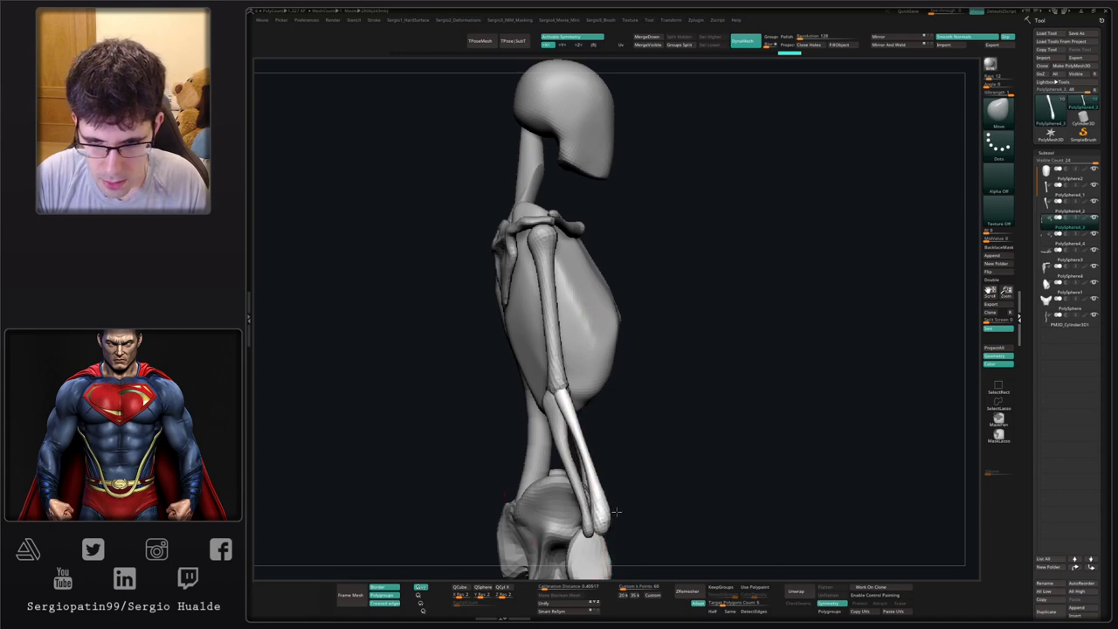
pyautogui.moveTo(561, 404); pyautogui.dragTo(569, 415)
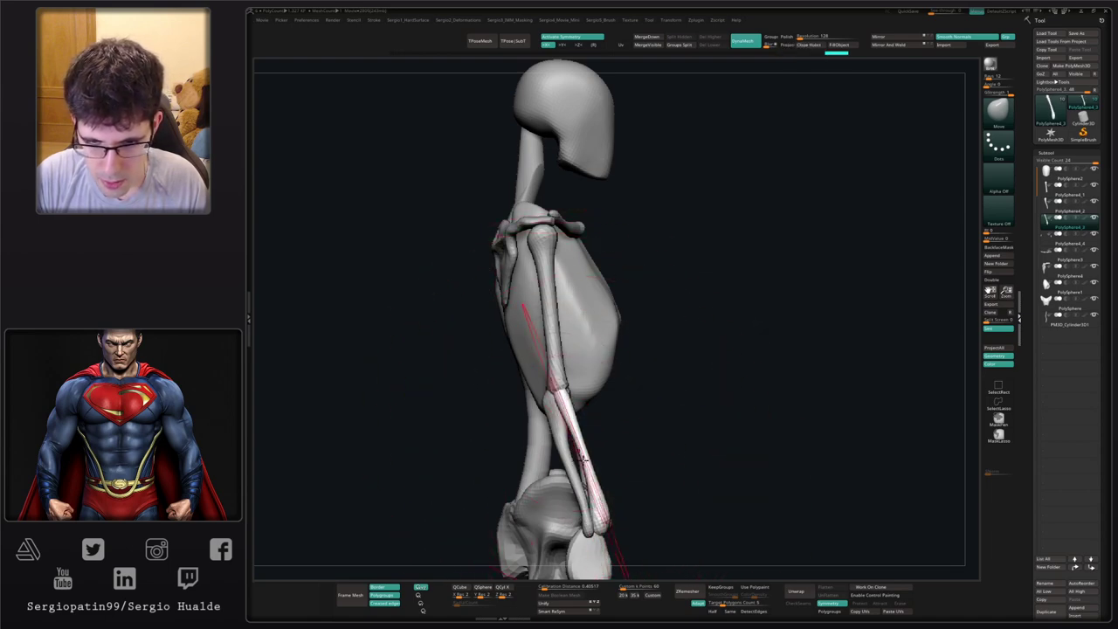
pyautogui.moveTo(636, 516)
pyautogui.mouseDown(button='right')
pyautogui.moveTo(563, 509)
pyautogui.moveTo(524, 525)
pyautogui.mouseUp(button='right')
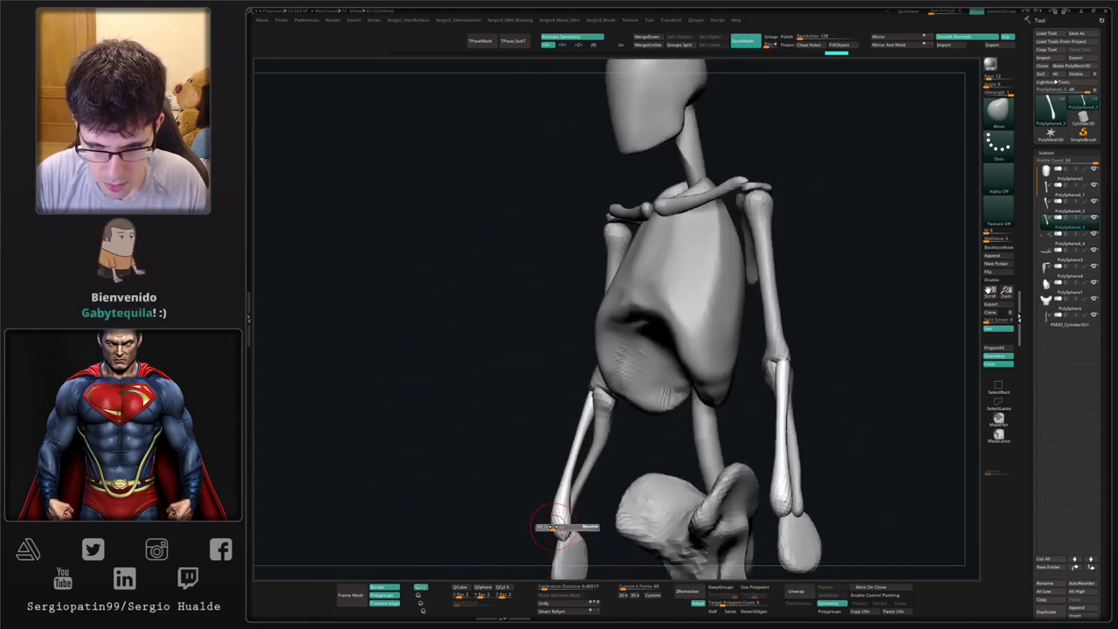
pyautogui.moveTo(564, 524)
pyautogui.mouseDown()
pyautogui.moveTo(559, 499)
pyautogui.moveTo(582, 479)
pyautogui.moveTo(557, 476)
pyautogui.moveTo(541, 498)
pyautogui.moveTo(531, 462)
pyautogui.mouseUp()
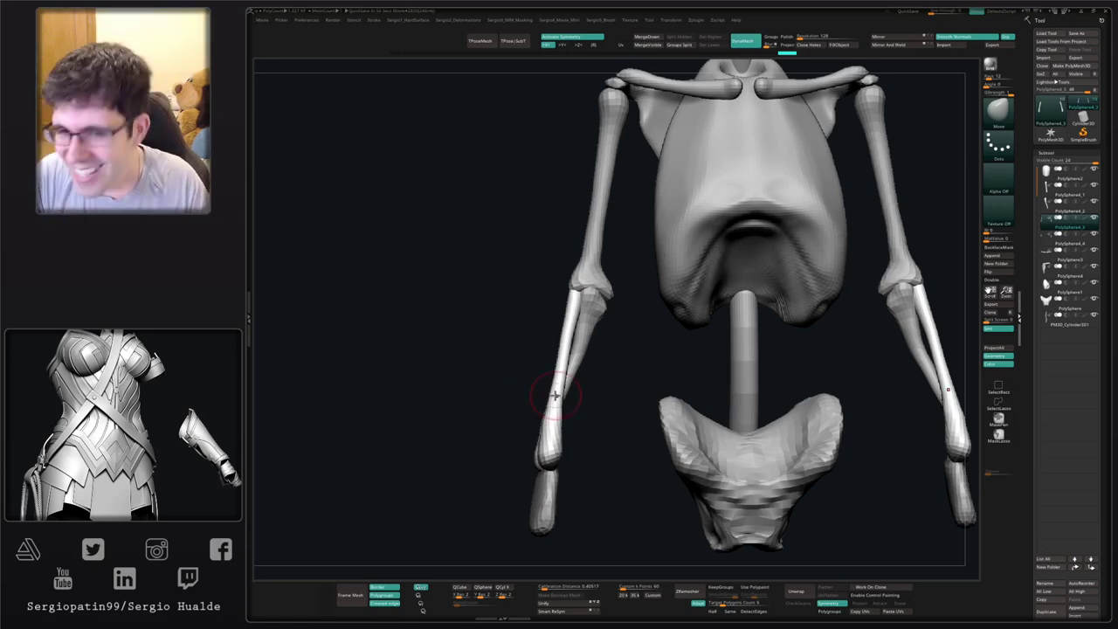
pyautogui.moveTo(555, 395); pyautogui.dragTo(529, 399, button='right')
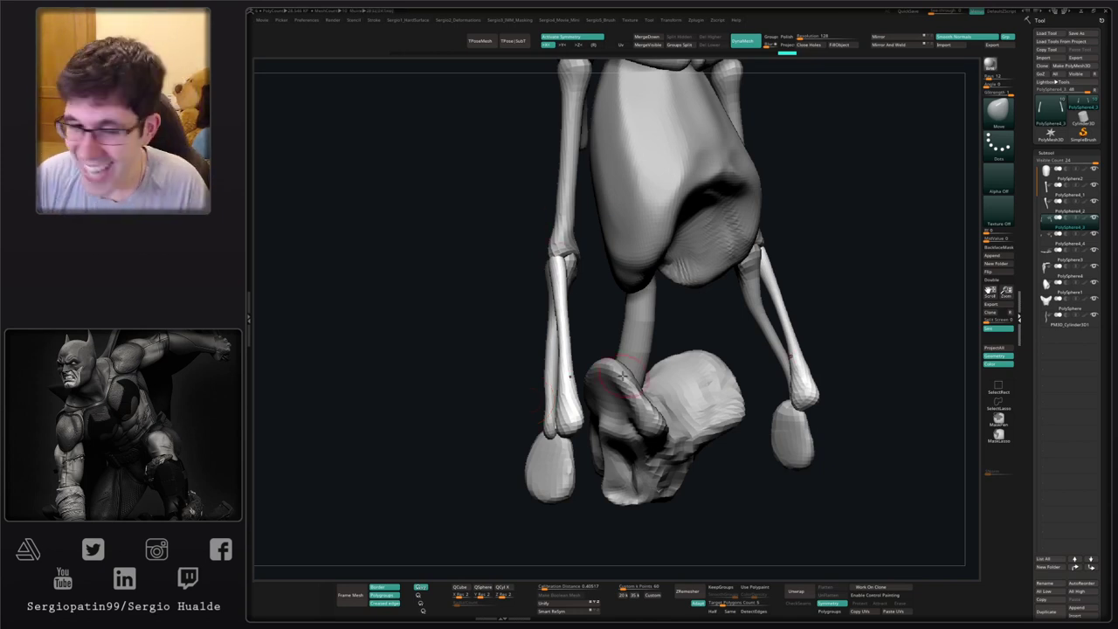
pyautogui.moveTo(597, 436)
pyautogui.mouseDown(button='right')
pyautogui.moveTo(631, 433)
pyautogui.moveTo(630, 396)
pyautogui.moveTo(609, 382)
pyautogui.mouseUp(button='right')
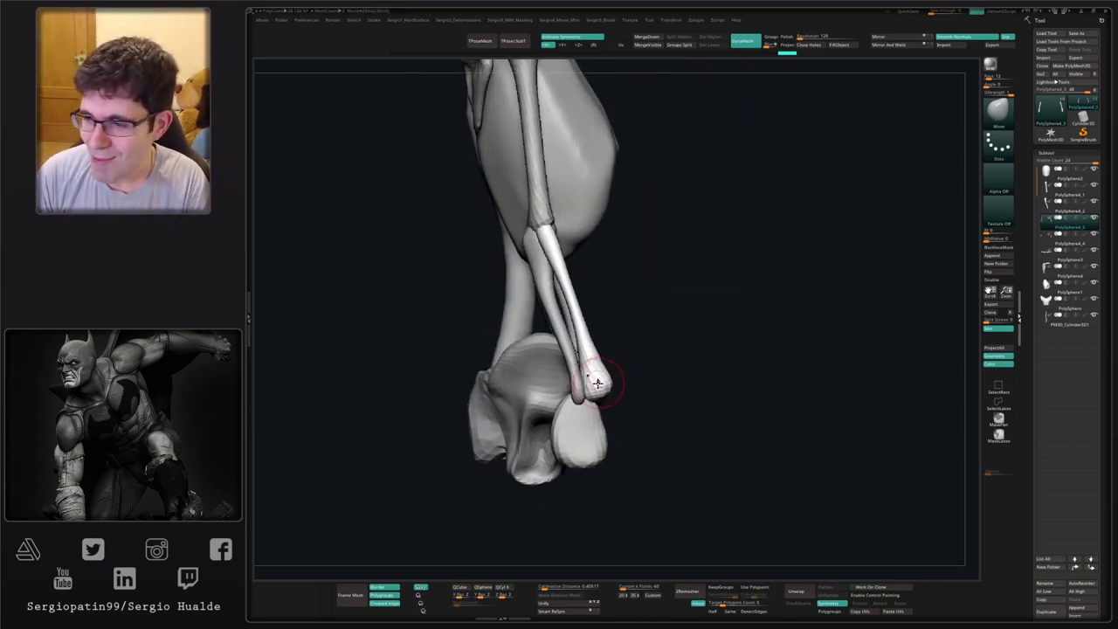
# - Duplicate the palm block and move the copy down below the palm as the finger mass
pyautogui.keyDown('alt'); pyautogui.click(584, 440); pyautogui.keyUp('alt')
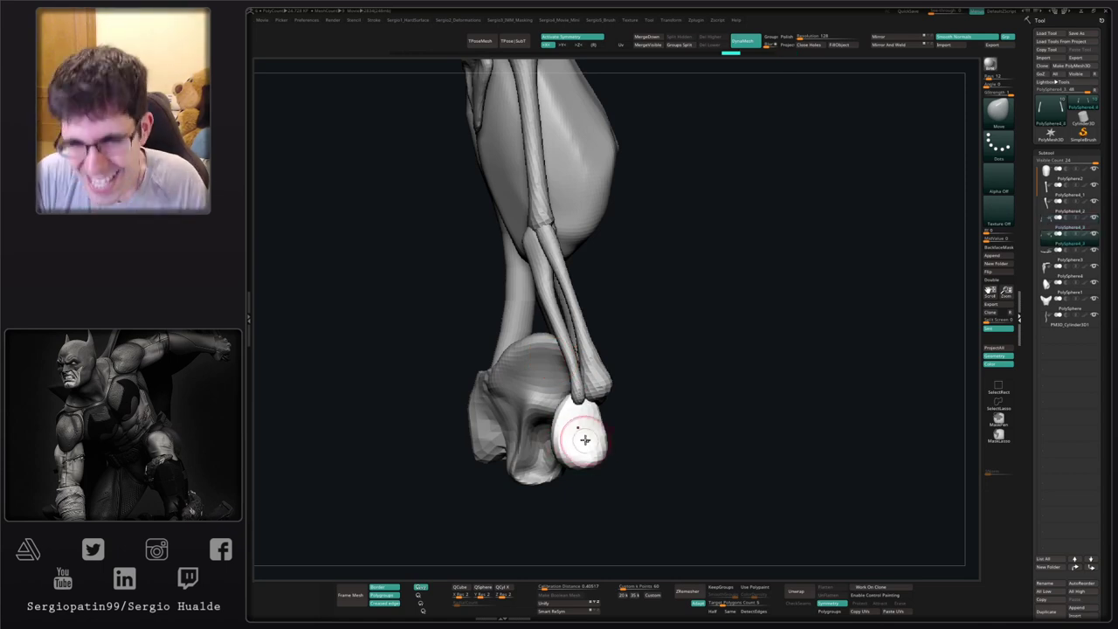
pyautogui.press('w')
pyautogui.moveTo(639, 408); pyautogui.dragTo(636, 408)
pyautogui.press('q')
pyautogui.moveTo(651, 407)
pyautogui.mouseDown(button='right')
pyautogui.moveTo(597, 385)
pyautogui.moveTo(539, 428)
pyautogui.moveTo(592, 340)
pyautogui.mouseUp(button='right')
pyautogui.press('w')
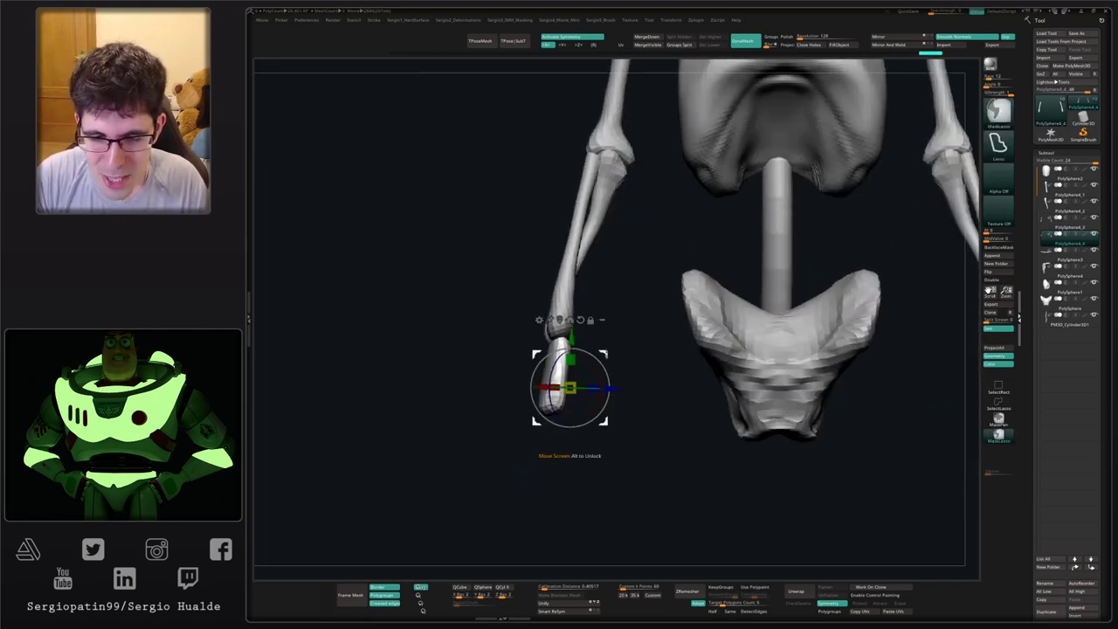
pyautogui.hotkey('ctrl', 'shift', 'd')
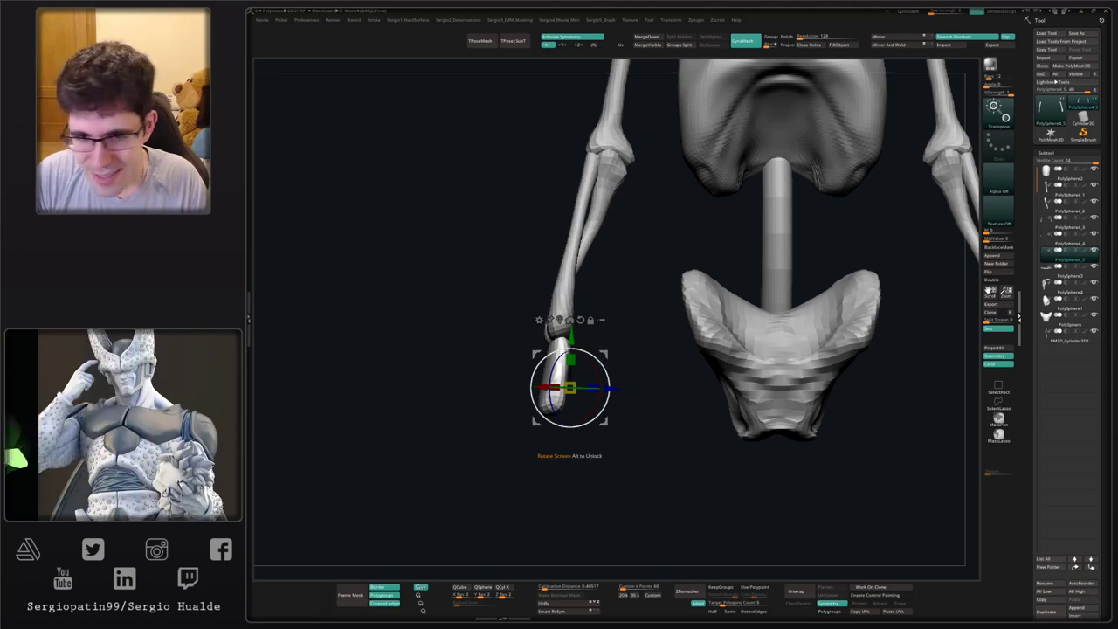
pyautogui.moveTo(605, 349); pyautogui.dragTo(606, 378)
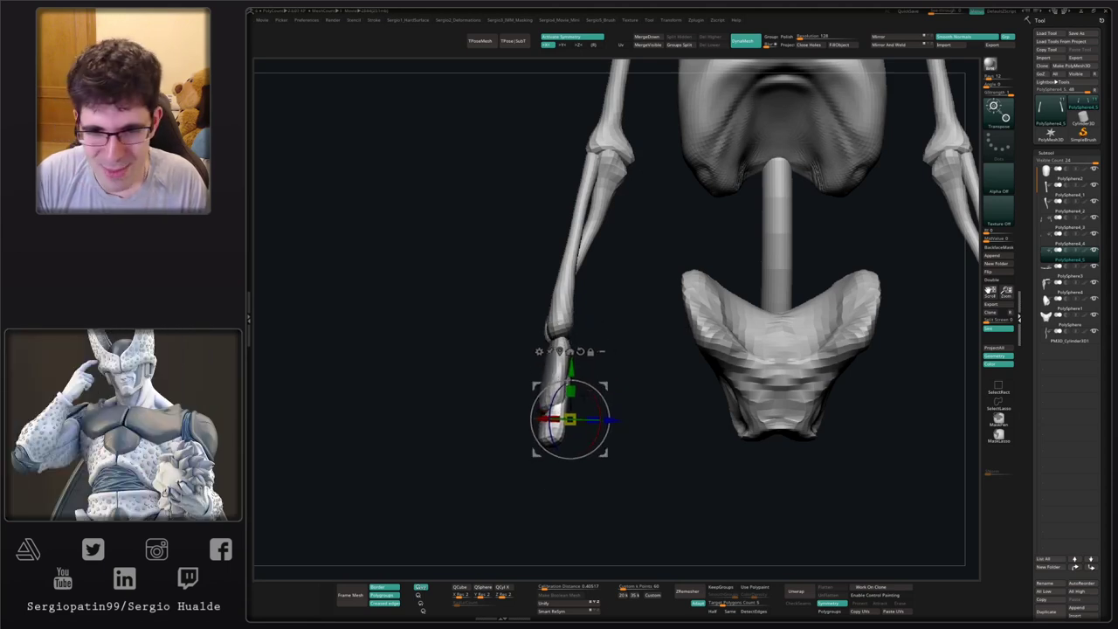
pyautogui.moveTo(561, 444); pyautogui.dragTo(559, 497)
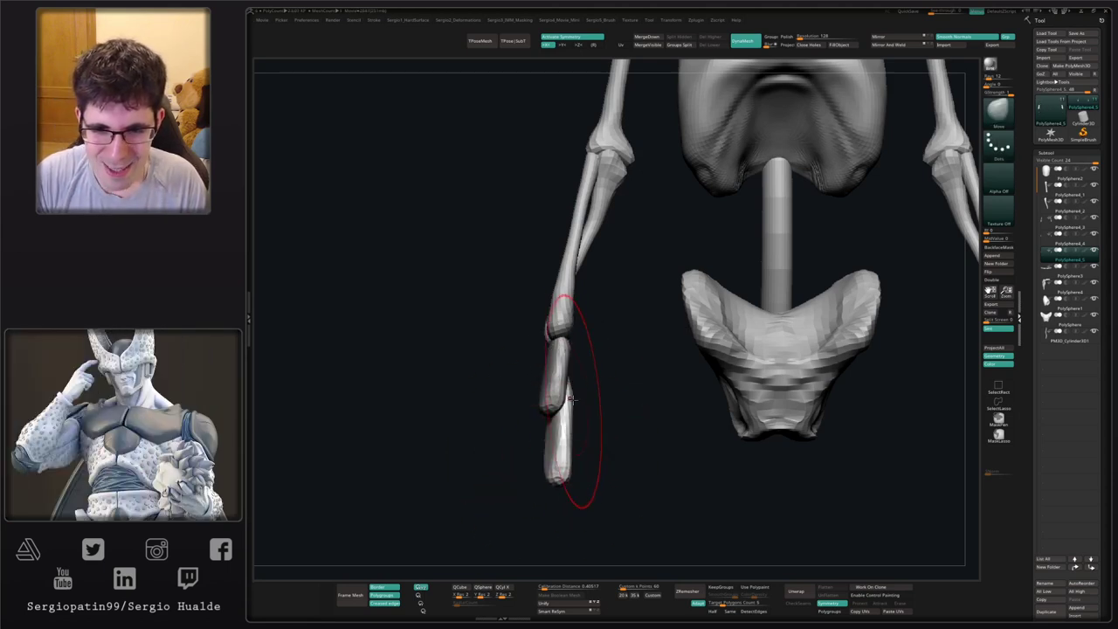
# - Shape the copied block with the Move brush into a tapered finger mass starting at the palm's lower edge
pyautogui.moveTo(573, 402)
pyautogui.mouseDown()
pyautogui.moveTo(541, 397)
pyautogui.moveTo(576, 422)
pyautogui.moveTo(541, 411)
pyautogui.mouseUp()
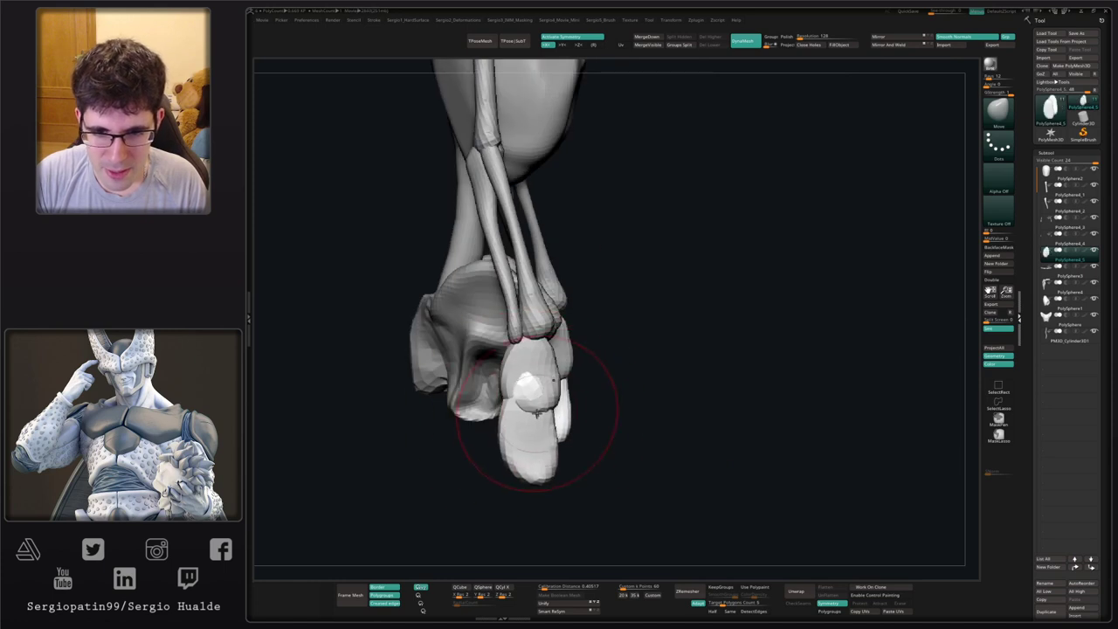
pyautogui.moveTo(615, 431)
pyautogui.mouseDown()
pyautogui.moveTo(549, 445)
pyautogui.moveTo(536, 456)
pyautogui.moveTo(543, 469)
pyautogui.moveTo(531, 425)
pyautogui.moveTo(559, 441)
pyautogui.mouseUp()
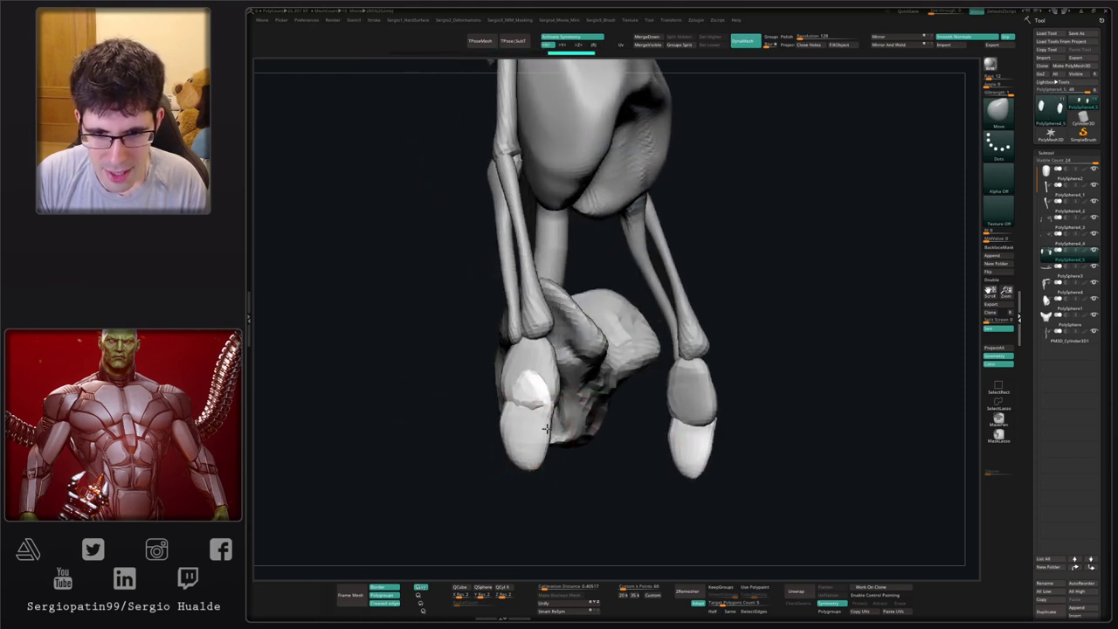
pyautogui.moveTo(518, 384)
pyautogui.mouseDown()
pyautogui.moveTo(536, 440)
pyautogui.moveTo(536, 397)
pyautogui.moveTo(569, 434)
pyautogui.mouseUp()
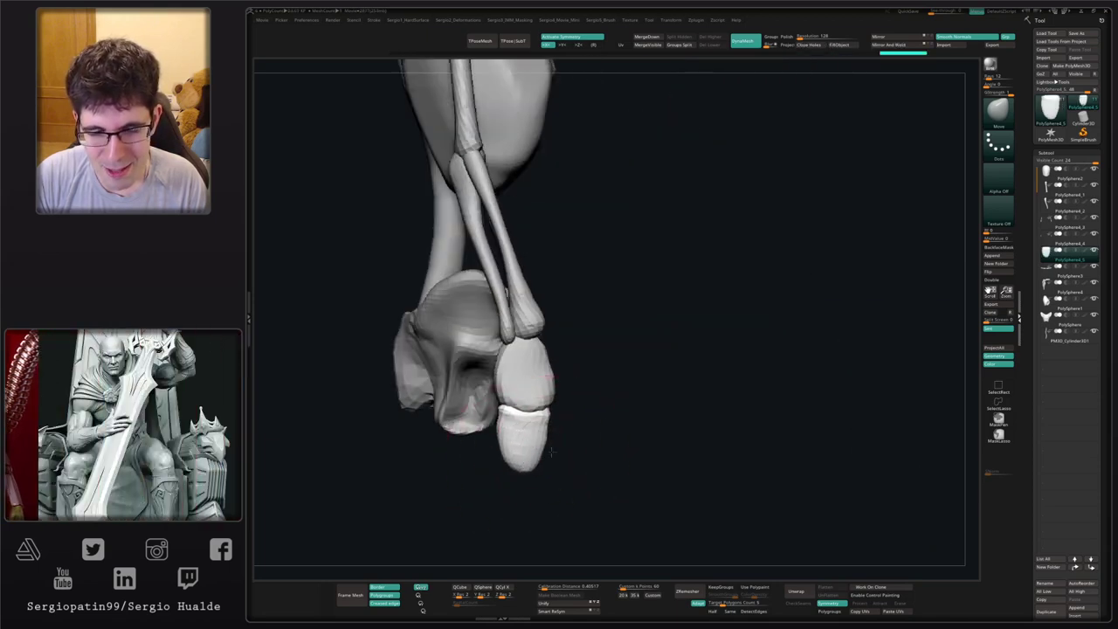
pyautogui.moveTo(531, 466); pyautogui.dragTo(531, 433)
# - Duplicate the finger block and merge the copy down into PolySphere4_5
pyautogui.press('w')
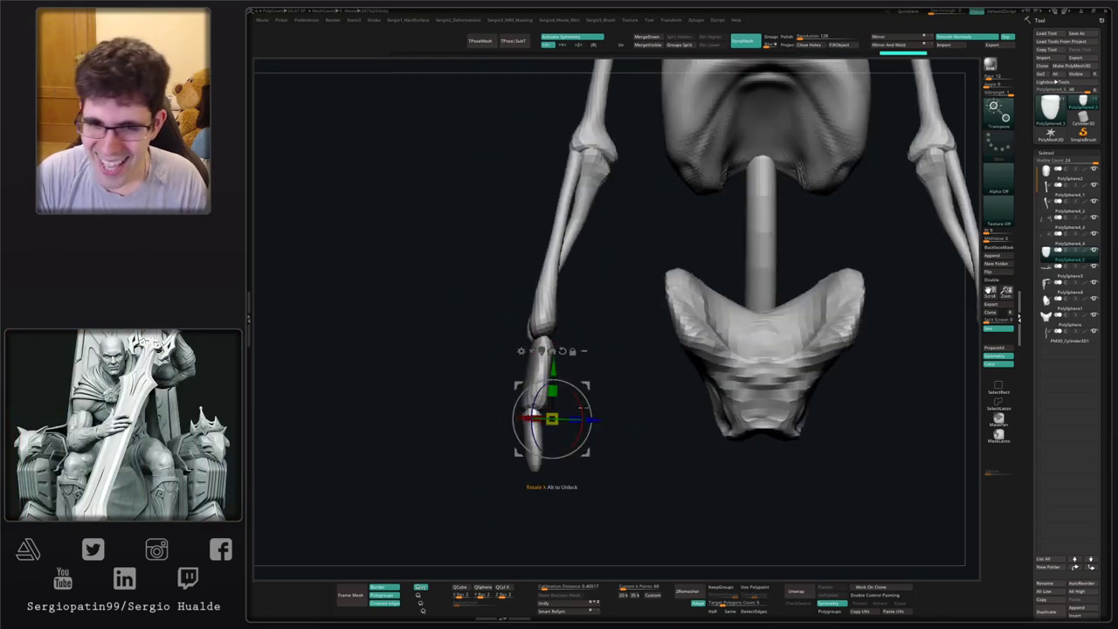
pyautogui.hotkey('ctrl', 'shift', 'd')
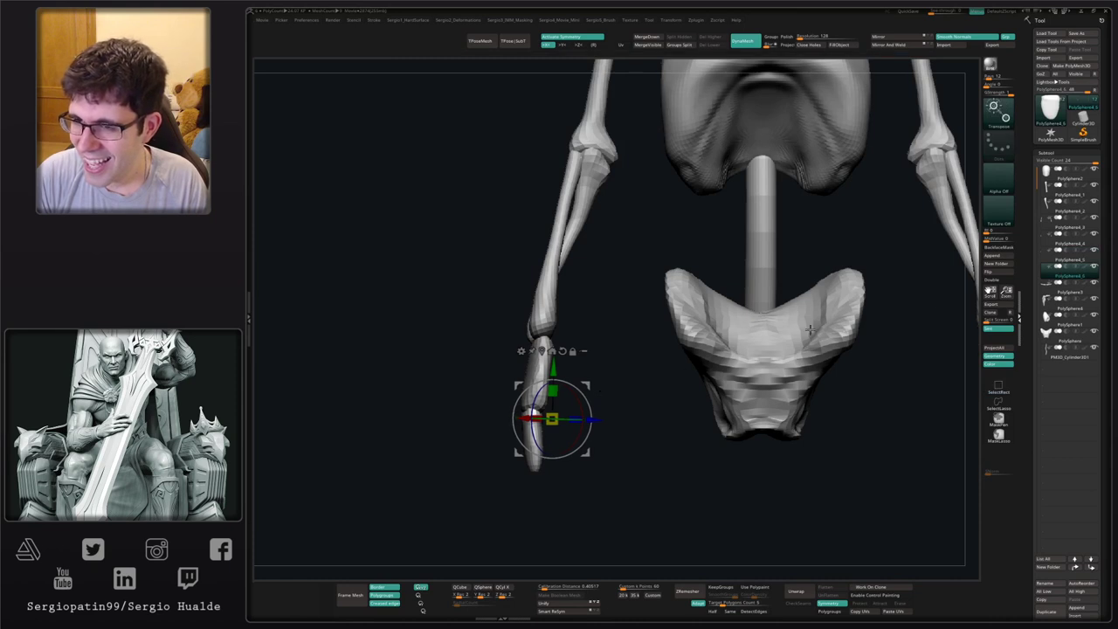
pyautogui.click(1055, 255)
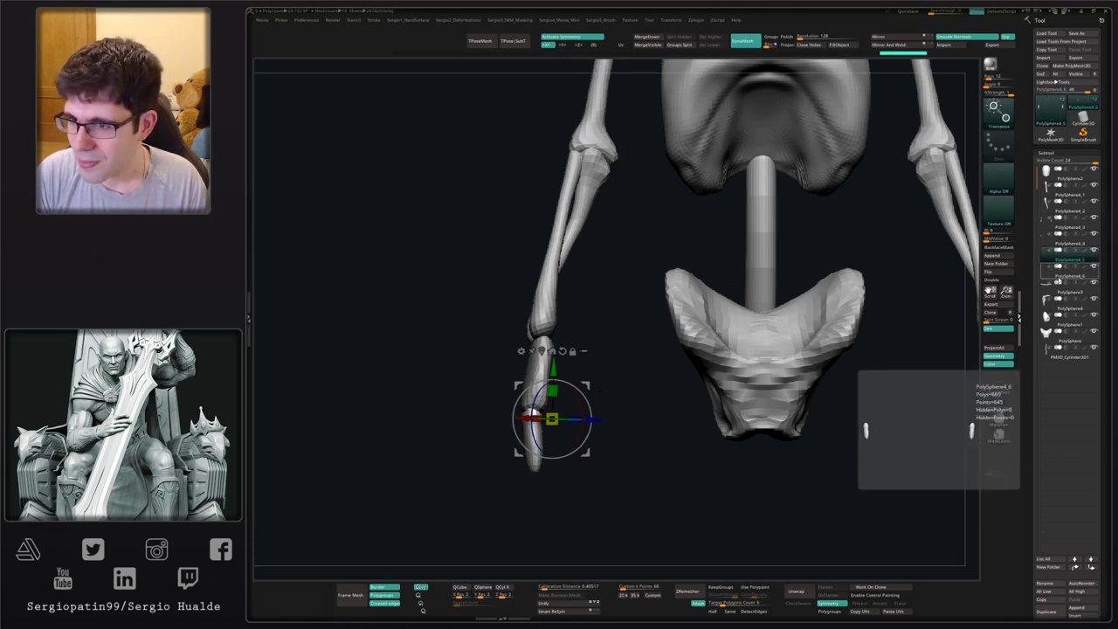
pyautogui.hotkey('ctrl', 'e')
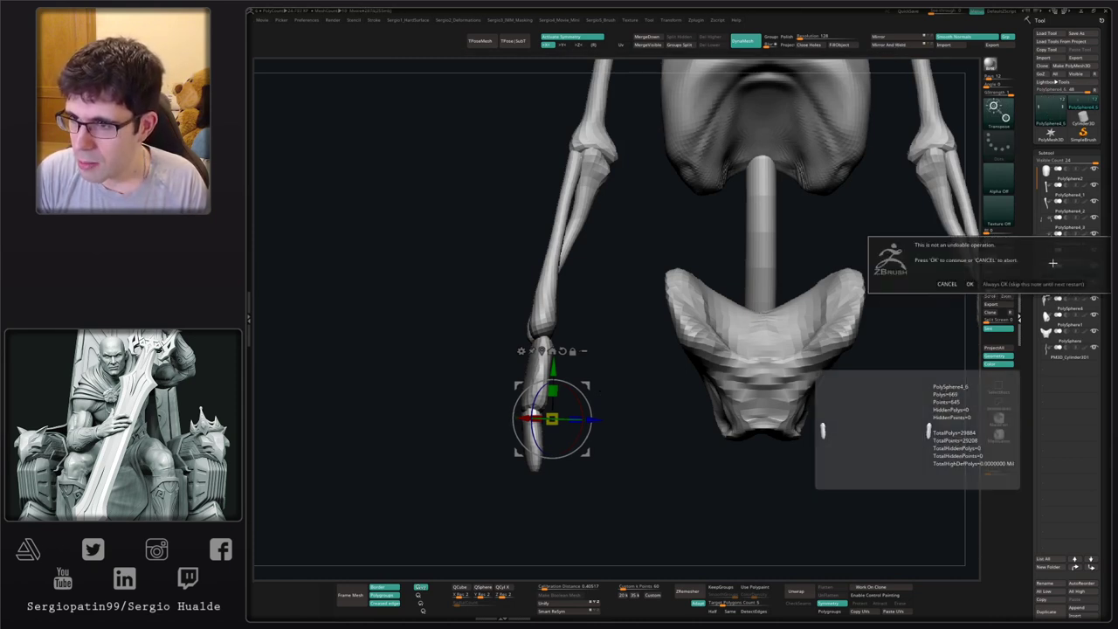
pyautogui.click(970, 283)
# - Move the unmasked copy of the finger block beside the palm as a thumb, scaling it down and rotating it
pyautogui.press('q')
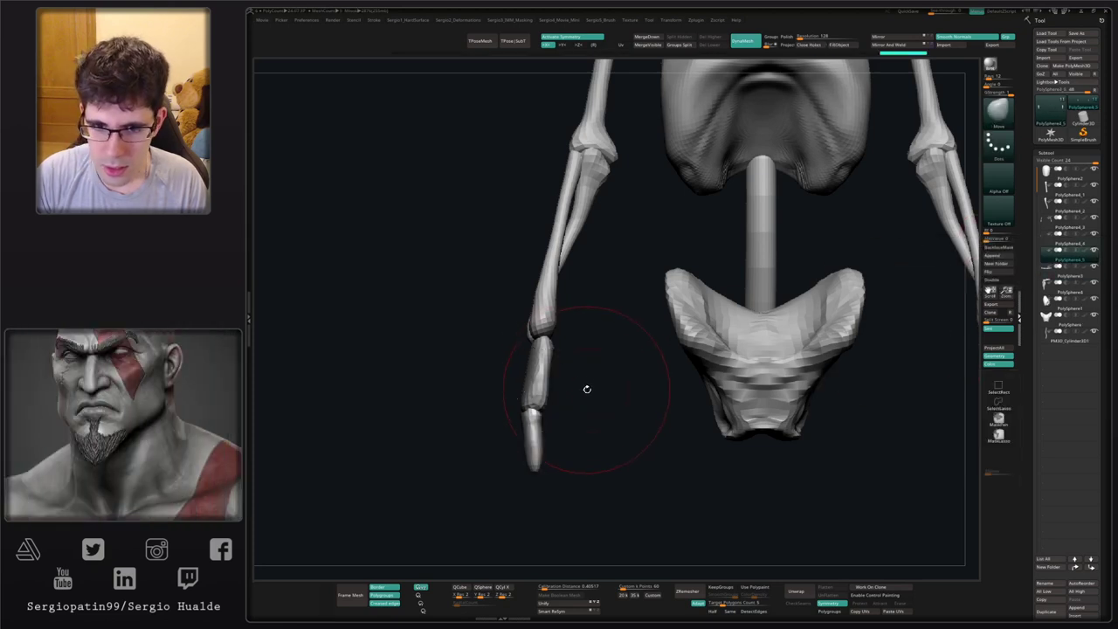
pyautogui.press('w')
pyautogui.moveTo(587, 389); pyautogui.dragTo(624, 312)
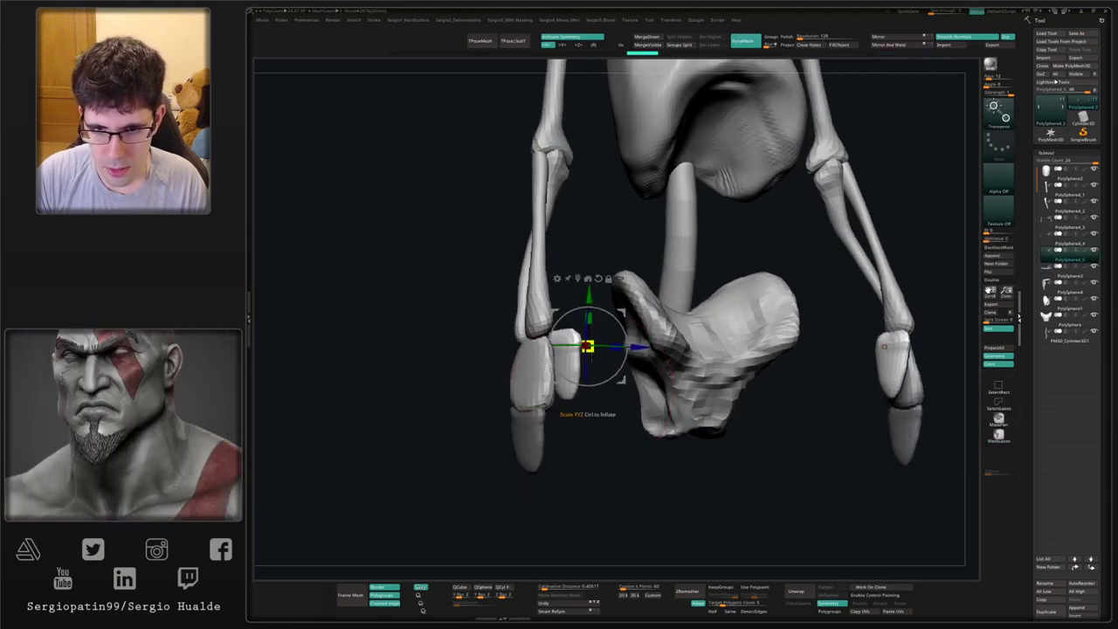
pyautogui.press('q')
pyautogui.keyDown('shift'); pyautogui.moveTo(568, 370); pyautogui.dragTo(574, 399); pyautogui.keyUp('shift')
pyautogui.press('w')
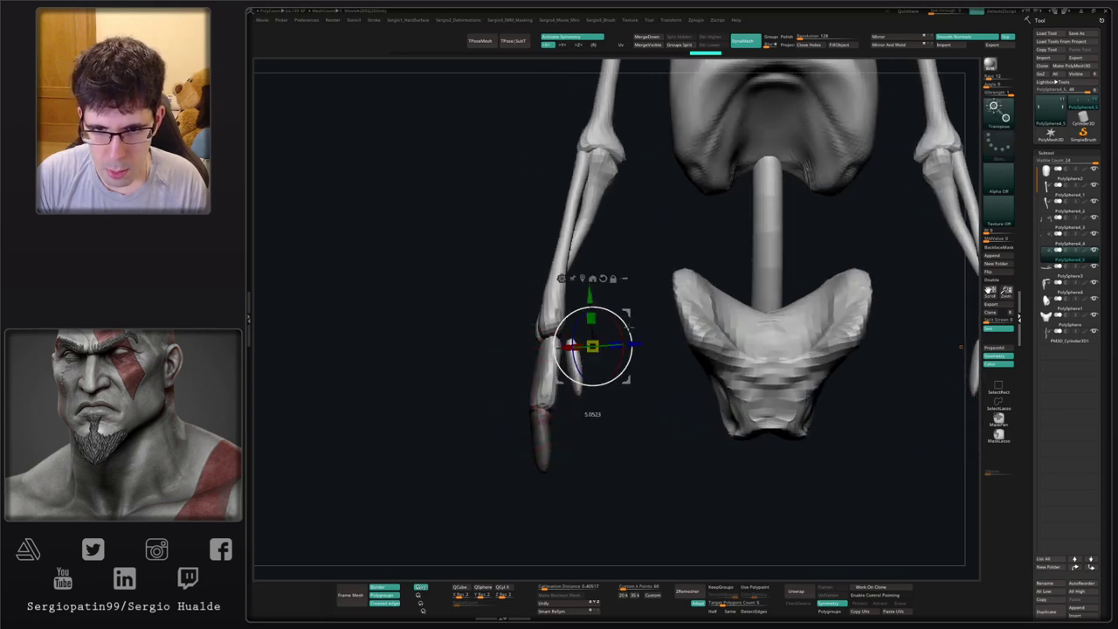
pyautogui.moveTo(629, 327); pyautogui.dragTo(617, 317)
pyautogui.moveTo(677, 342)
pyautogui.mouseDown()
pyautogui.moveTo(599, 385)
pyautogui.moveTo(601, 326)
pyautogui.mouseUp()
pyautogui.press('q')
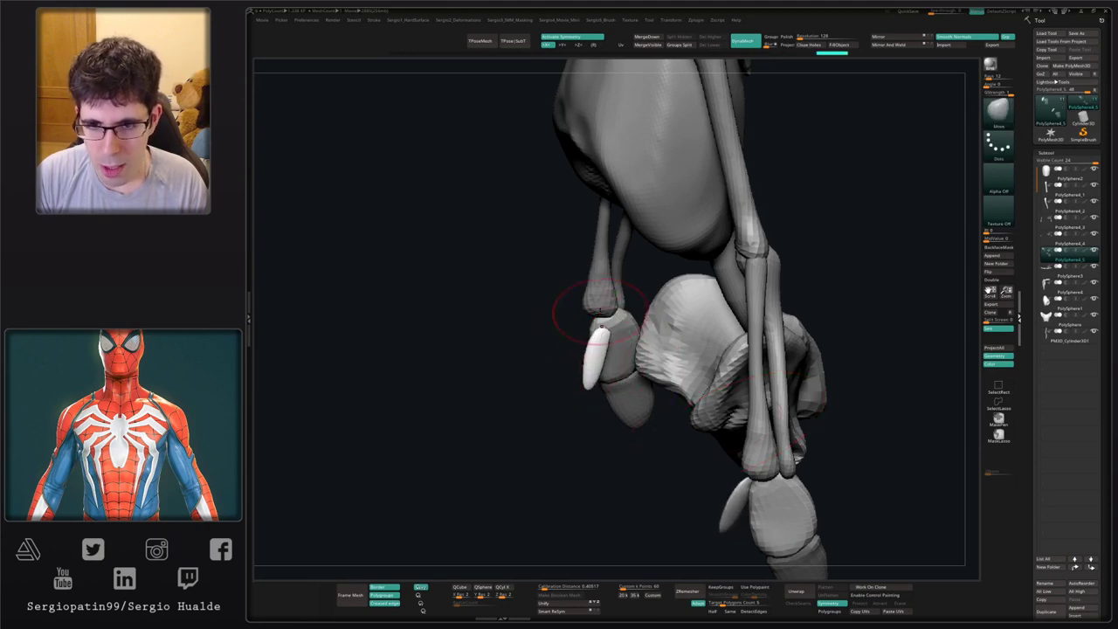
# - Reshape the thumb piece with the Move brush so it sits slimmer and angled against the wrist end of the palm
pyautogui.moveTo(592, 385); pyautogui.dragTo(596, 381)
pyautogui.moveTo(596, 377)
pyautogui.keyDown('shift'); pyautogui.mouseDown()
pyautogui.moveTo(590, 401)
pyautogui.moveTo(622, 375)
pyautogui.moveTo(599, 375)
pyautogui.moveTo(601, 354)
pyautogui.moveTo(601, 383)
pyautogui.moveTo(580, 372)
pyautogui.mouseUp(); pyautogui.keyUp('shift')
pyautogui.hotkey('ctrl', 'shift', 'i')
pyautogui.hotkey('ctrl', 'shift', 'z')
pyautogui.hotkey('ctrl', 'shift', 'z')
pyautogui.hotkey('ctrl', 'shift', 'z')
pyautogui.hotkey('ctrl', 'shift', 'z')
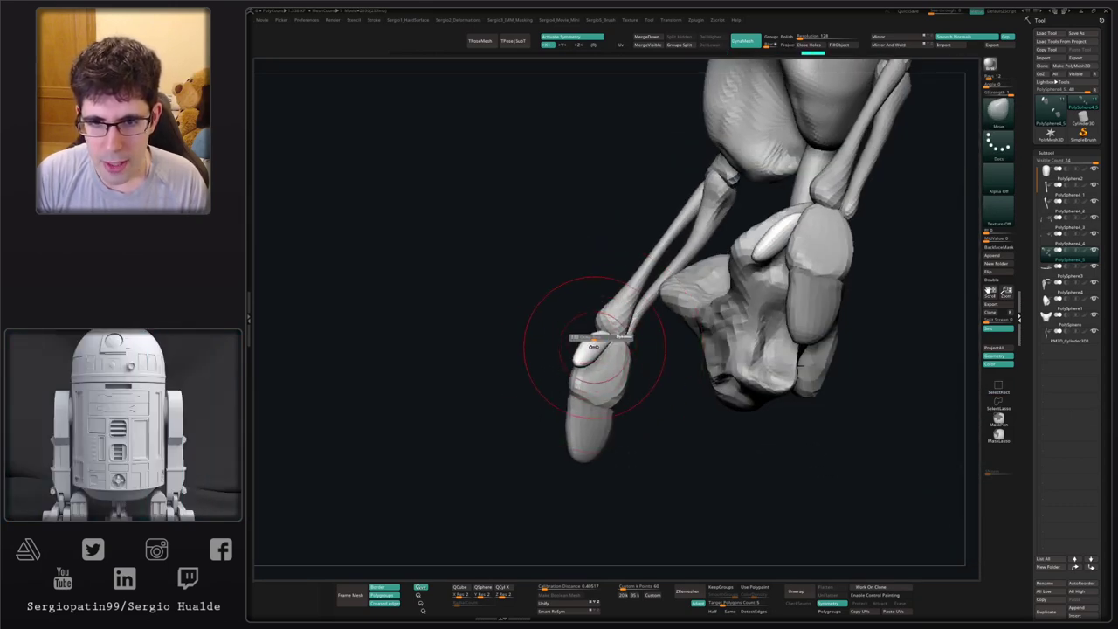
pyautogui.hotkey('ctrl', 'shift', 'z')
pyautogui.hotkey('ctrl', 'shift', 'z')
pyautogui.hotkey('ctrl', 'shift', 'z')
pyautogui.hotkey('ctrl', 'shift', 'z')
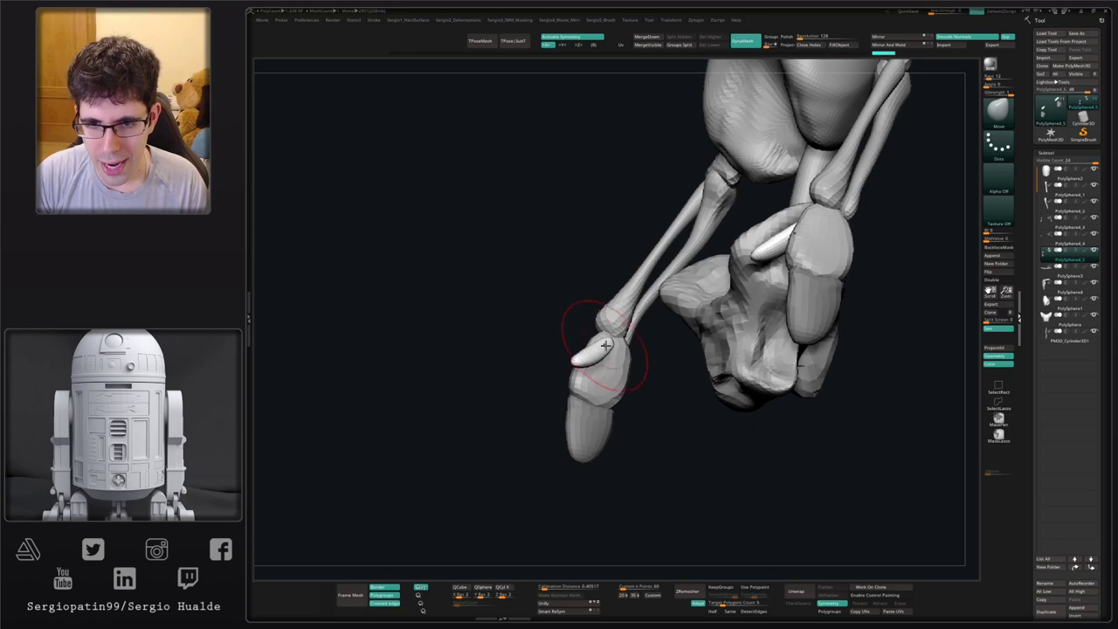
pyautogui.hotkey('ctrl', 'shift', 'z')
pyautogui.hotkey('ctrl', 'shift', 'z')
# - Rotate the thumb piece with the gizmo so it splays inward, away from the palm
pyautogui.press('w')
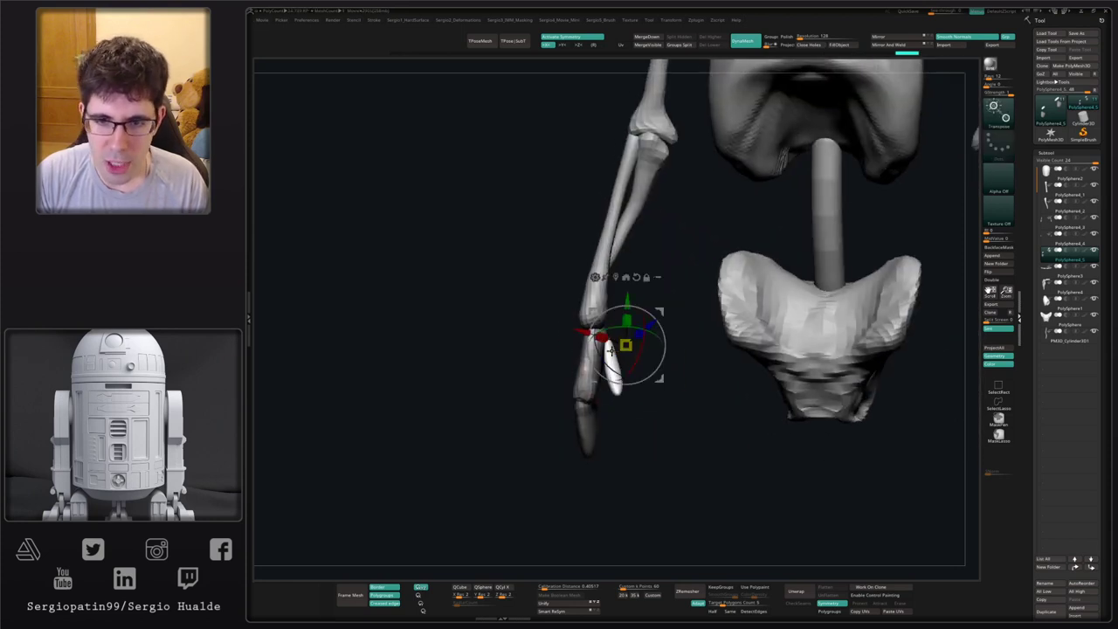
pyautogui.hotkey('ctrl', 'shift', 'z')
pyautogui.moveTo(646, 321); pyautogui.dragTo(646, 322)
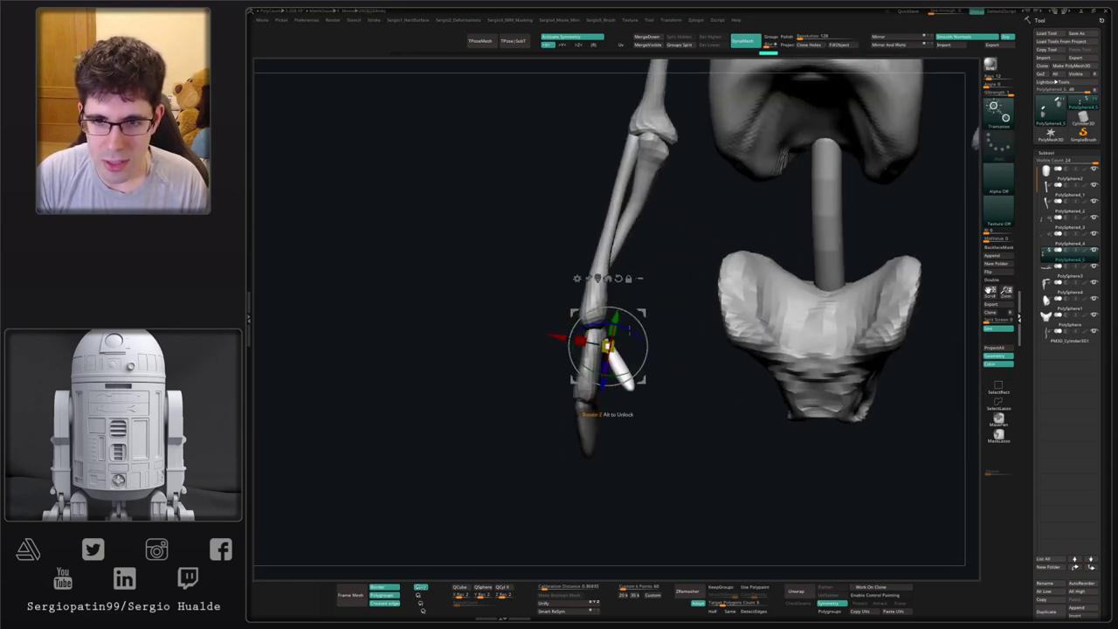
pyautogui.moveTo(631, 366); pyautogui.dragTo(585, 370)
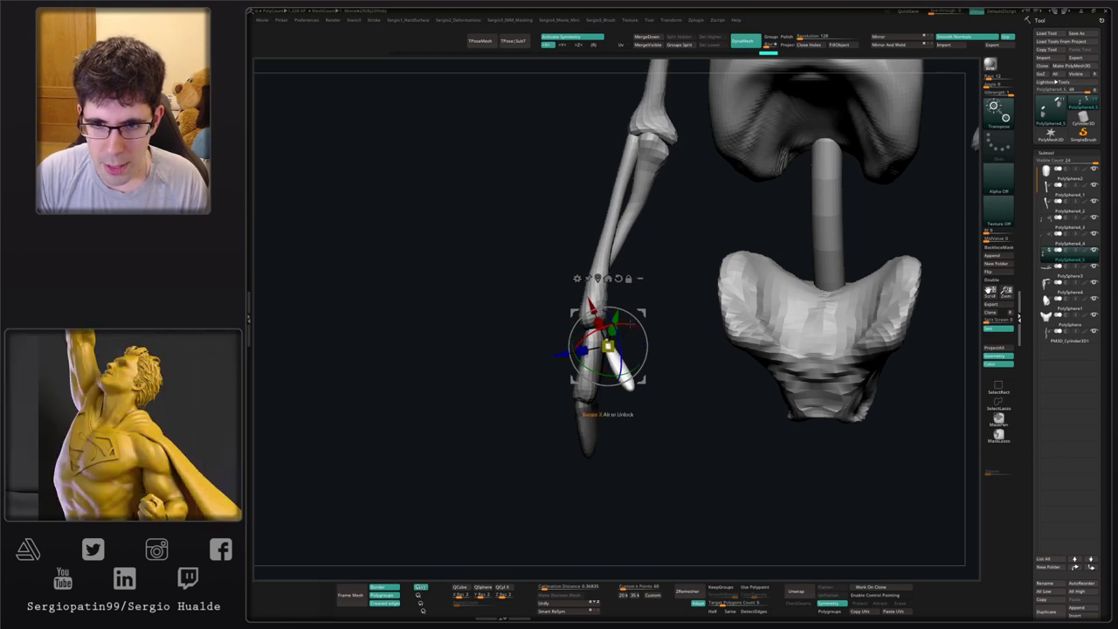
pyautogui.moveTo(605, 326); pyautogui.dragTo(621, 324)
pyautogui.press('q')
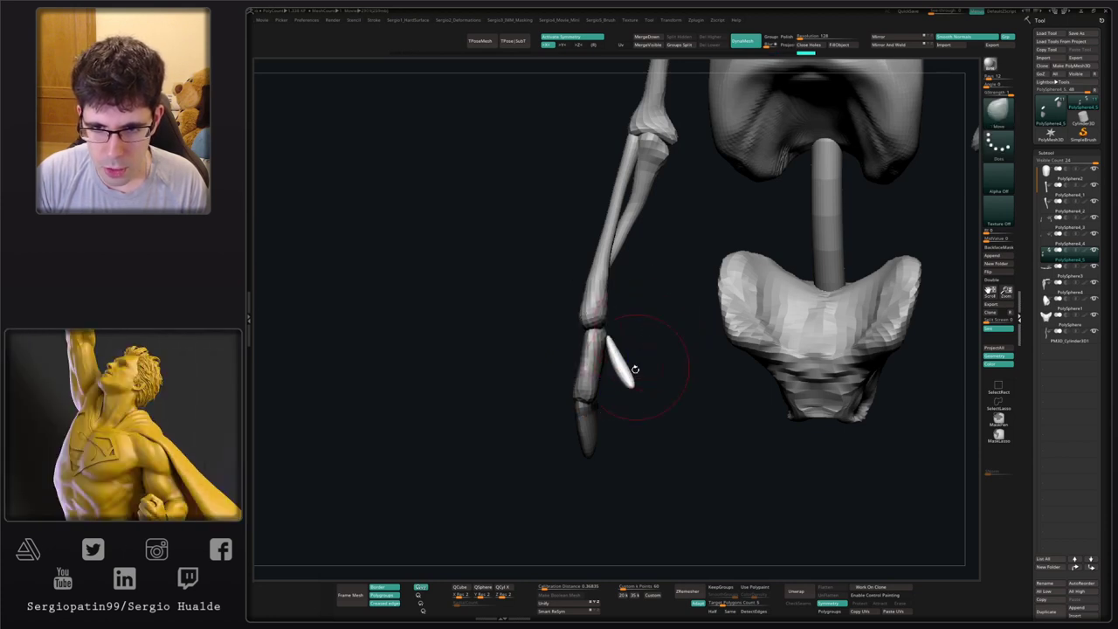
# - Refine the thumb's curve and its attachment to the palm with the Move brush from the front and side
pyautogui.keyDown('ctrl'); pyautogui.moveTo(632, 371); pyautogui.dragTo(611, 353, button='right'); pyautogui.keyUp('ctrl')
pyautogui.moveTo(611, 354)
pyautogui.mouseDown(button='right')
pyautogui.moveTo(594, 375)
pyautogui.moveTo(612, 396)
pyautogui.moveTo(553, 419)
pyautogui.moveTo(590, 369)
pyautogui.moveTo(599, 374)
pyautogui.mouseUp(button='right')
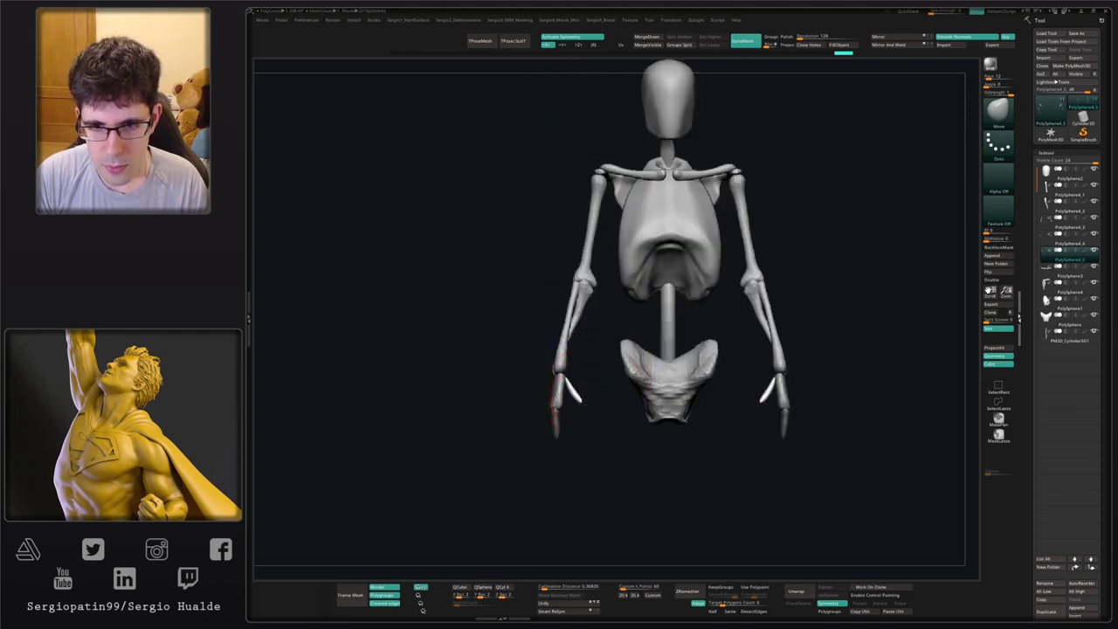
pyautogui.moveTo(572, 402)
pyautogui.mouseDown(button='right')
pyautogui.moveTo(603, 414)
pyautogui.moveTo(574, 390)
pyautogui.moveTo(531, 424)
pyautogui.moveTo(536, 434)
pyautogui.moveTo(530, 411)
pyautogui.moveTo(492, 406)
pyautogui.mouseUp(button='right')
pyautogui.moveTo(515, 418); pyautogui.dragTo(522, 407)
pyautogui.moveTo(503, 399)
pyautogui.mouseDown(button='right')
pyautogui.moveTo(528, 403)
pyautogui.moveTo(474, 404)
pyautogui.moveTo(610, 376)
pyautogui.moveTo(532, 399)
pyautogui.moveTo(580, 415)
pyautogui.mouseUp(button='right')
pyautogui.keyDown('alt'); pyautogui.moveTo(580, 415); pyautogui.dragTo(530, 390, button='right'); pyautogui.keyUp('alt')
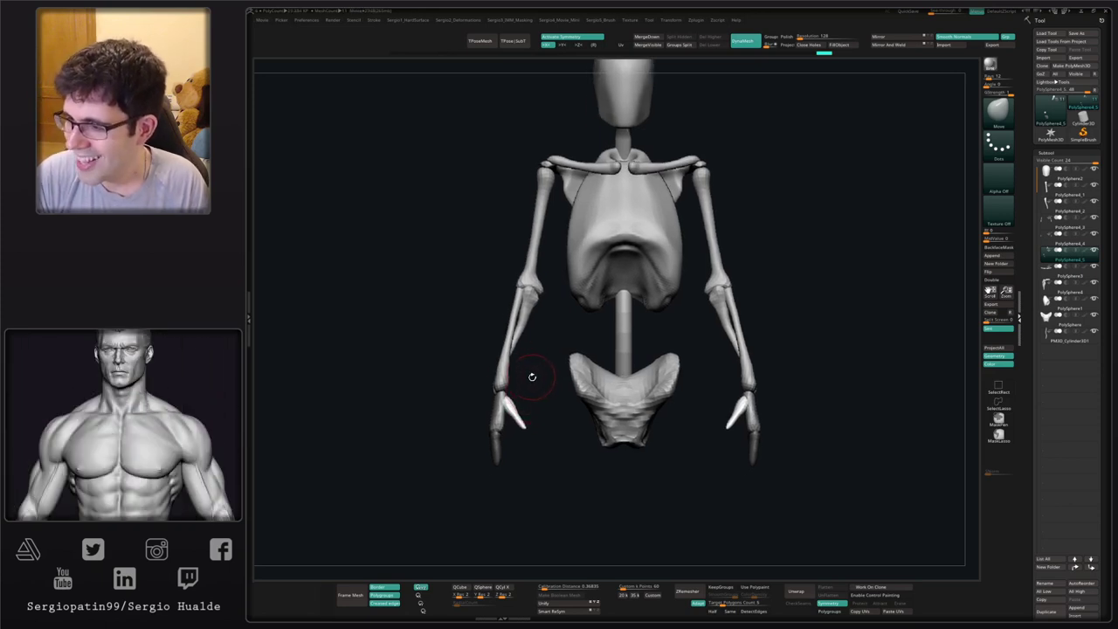
pyautogui.moveTo(530, 384)
pyautogui.mouseDown(button='right')
pyautogui.moveTo(552, 398)
pyautogui.moveTo(530, 408)
pyautogui.moveTo(521, 400)
pyautogui.mouseUp(button='right')
pyautogui.keyDown('ctrl'); pyautogui.moveTo(521, 400); pyautogui.dragTo(519, 476, button='right'); pyautogui.keyUp('ctrl')
pyautogui.moveTo(525, 426); pyautogui.dragTo(519, 436)
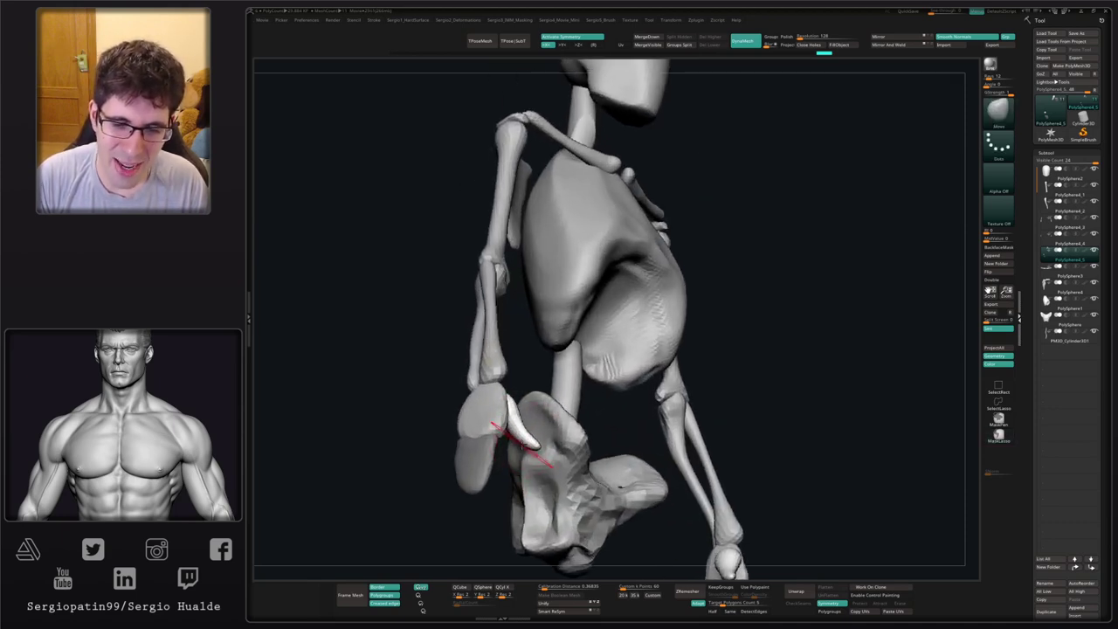
# - Thicken the thumb with the Inflate brush and smooth its surface
pyautogui.moveTo(540, 442)
pyautogui.mouseDown(button='right')
pyautogui.moveTo(517, 432)
pyautogui.moveTo(543, 444)
pyautogui.mouseUp(button='right')
pyautogui.moveTo(538, 418); pyautogui.dragTo(537, 449)
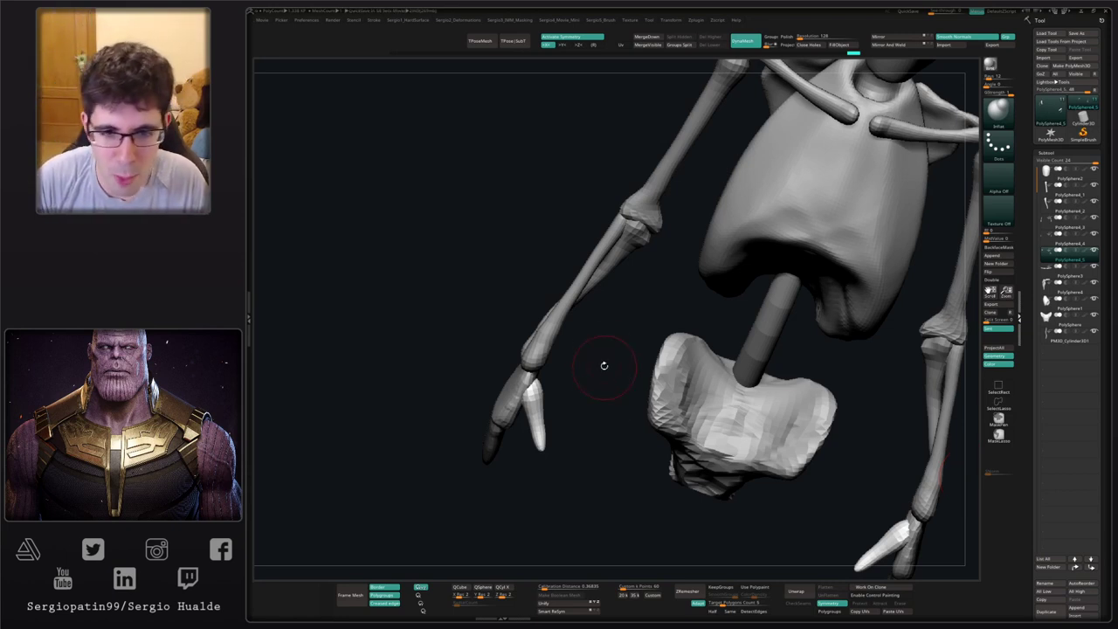
pyautogui.moveTo(603, 397)
pyautogui.mouseDown(button='right')
pyautogui.moveTo(603, 344)
pyautogui.moveTo(589, 399)
pyautogui.moveTo(538, 451)
pyautogui.mouseUp(button='right')
pyautogui.keyDown('shift'); pyautogui.moveTo(530, 398); pyautogui.dragTo(538, 432); pyautogui.keyUp('shift')
pyautogui.moveTo(562, 439)
pyautogui.keyDown('ctrl'); pyautogui.mouseDown(button='right')
pyautogui.moveTo(569, 403)
pyautogui.moveTo(593, 398)
pyautogui.moveTo(551, 421)
pyautogui.mouseUp(button='right'); pyautogui.keyUp('ctrl')
pyautogui.moveTo(552, 406)
pyautogui.mouseDown(button='right')
pyautogui.moveTo(560, 372)
pyautogui.moveTo(596, 382)
pyautogui.mouseUp(button='right')
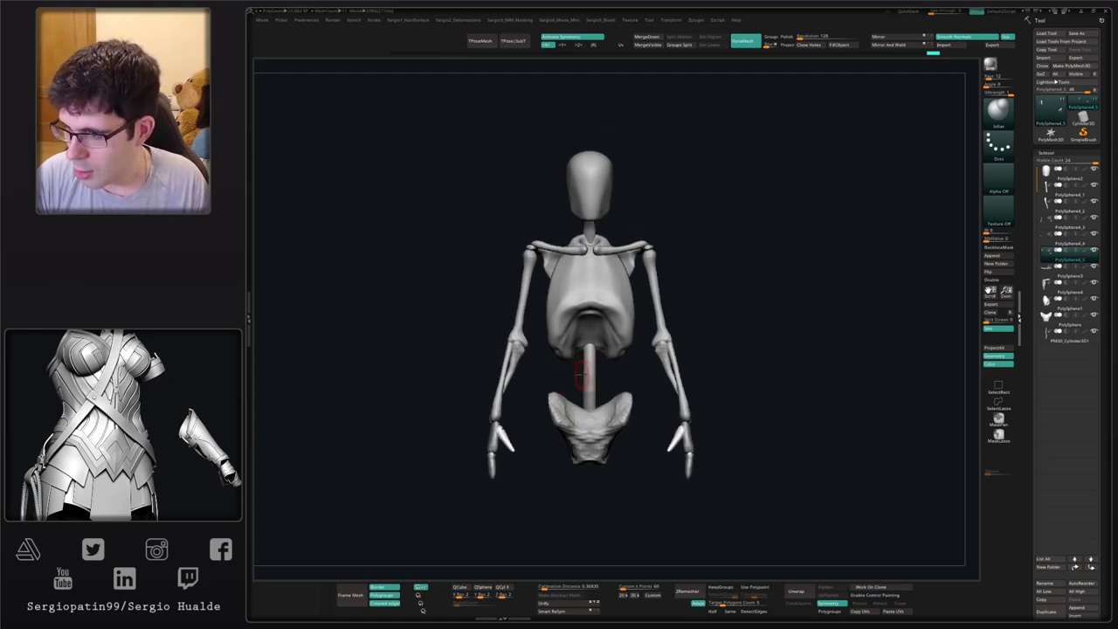
pyautogui.moveTo(592, 385); pyautogui.dragTo(588, 357)
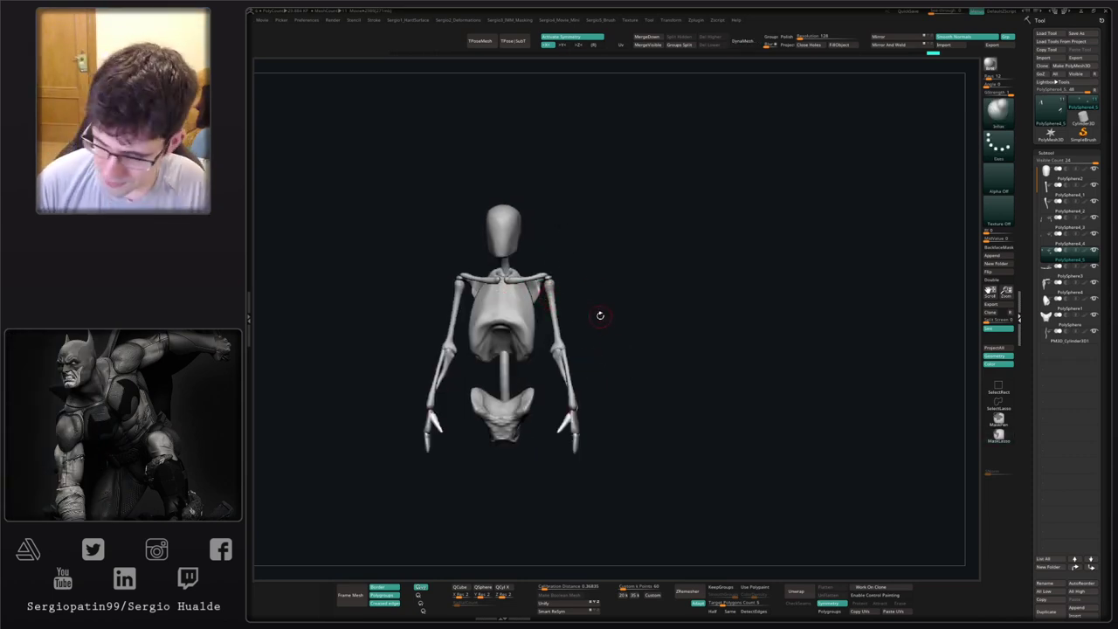
# - Create a Torso subtool folder starting with the clavicles, put the scapulae, ribcage, pelvis and spine into it, and collapse it
pyautogui.keyDown('alt'); pyautogui.moveTo(544, 369); pyautogui.dragTo(593, 334); pyautogui.keyUp('alt')
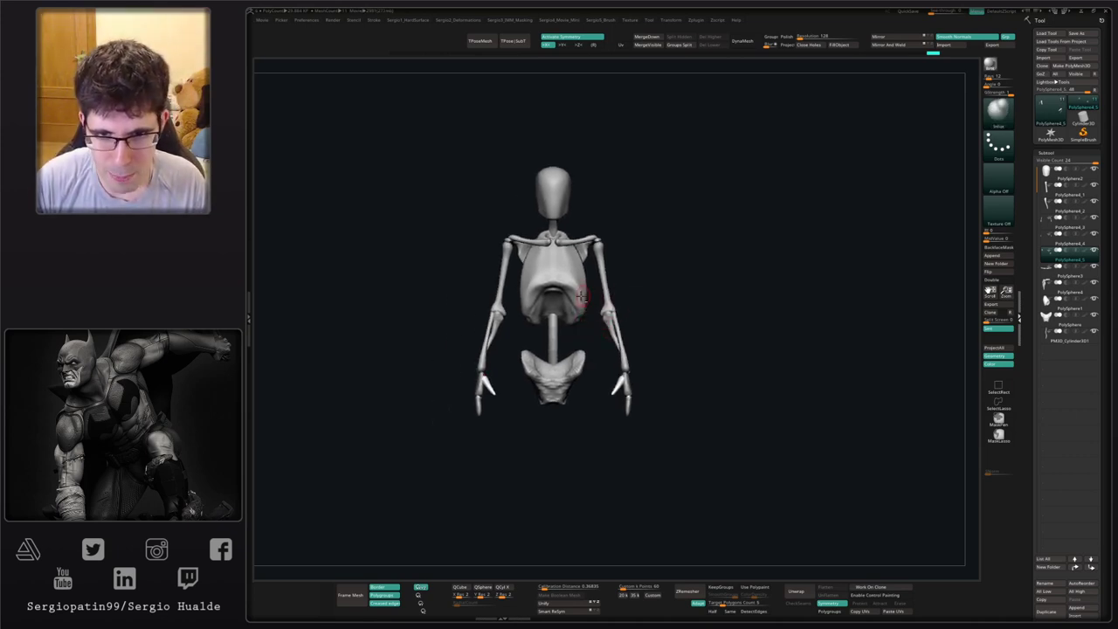
pyautogui.keyDown('alt'); pyautogui.moveTo(573, 236); pyautogui.dragTo(600, 360); pyautogui.keyUp('alt')
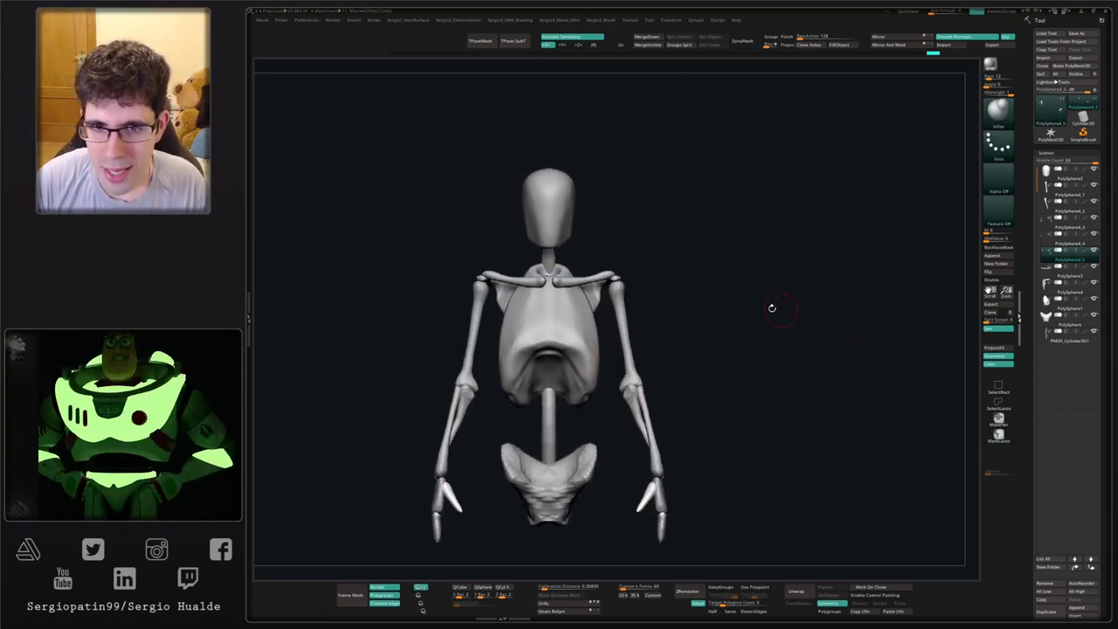
pyautogui.keyDown('alt'); pyautogui.moveTo(771, 306); pyautogui.dragTo(788, 312); pyautogui.keyUp('alt')
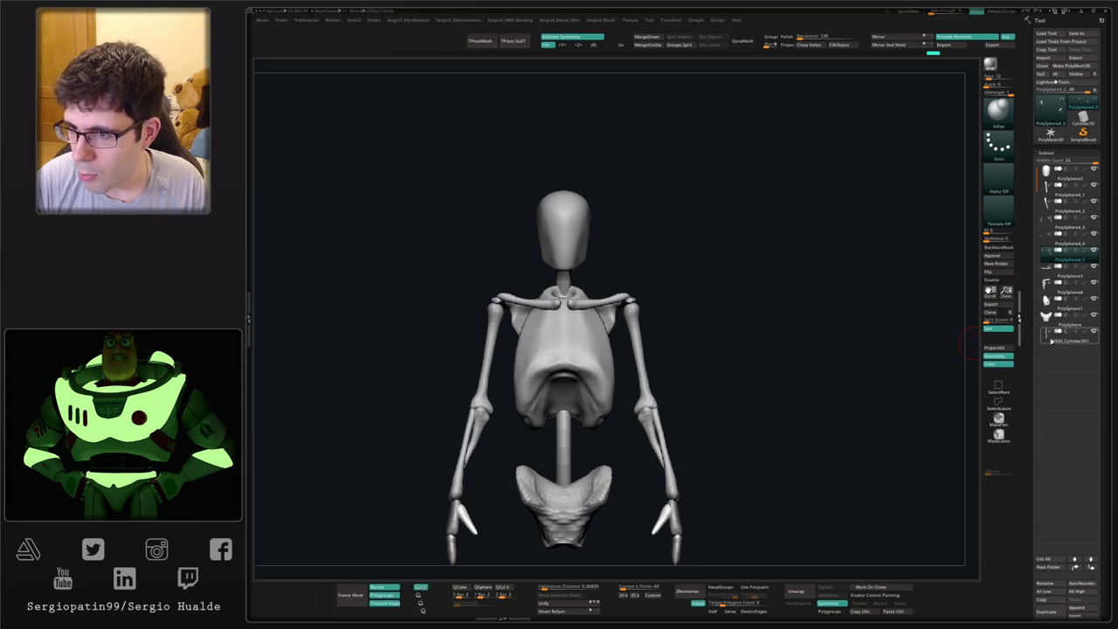
pyautogui.moveTo(1048, 290)
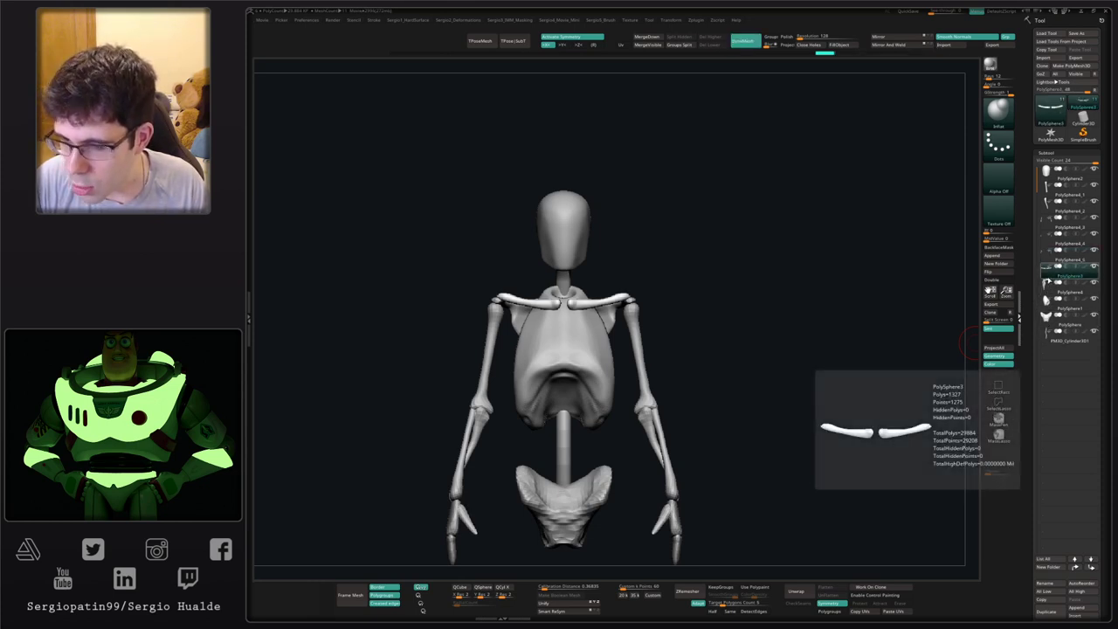
pyautogui.click(996, 263)
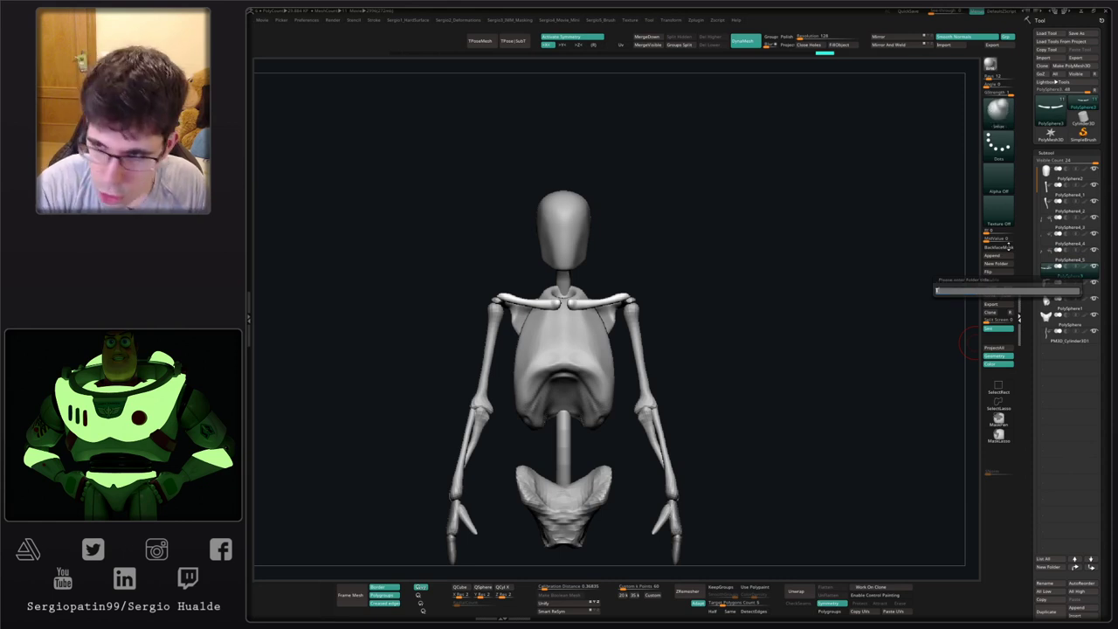
pyautogui.press('Return')
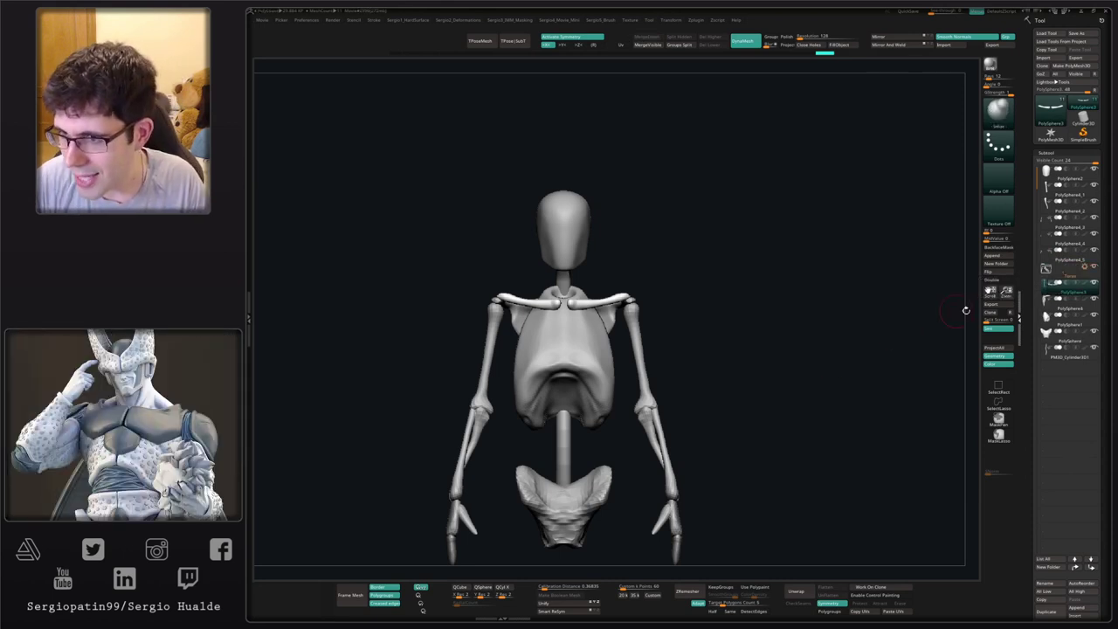
pyautogui.moveTo(1060, 310); pyautogui.dragTo(1058, 284)
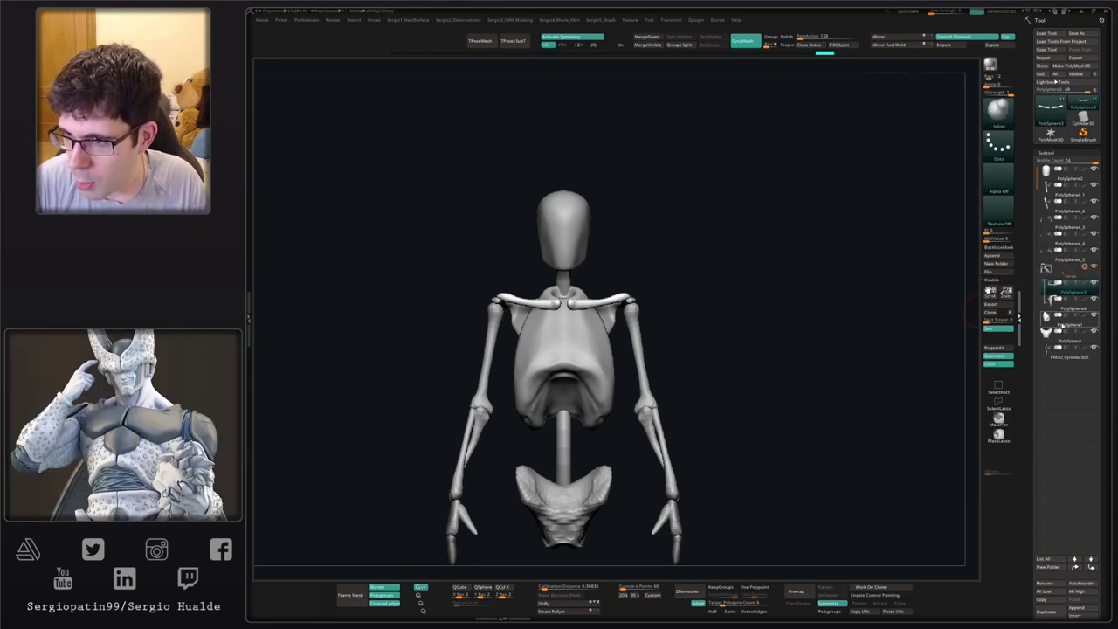
pyautogui.moveTo(1061, 326)
pyautogui.mouseDown()
pyautogui.moveTo(1064, 308)
pyautogui.moveTo(1065, 340)
pyautogui.mouseUp()
pyautogui.click(1047, 270)
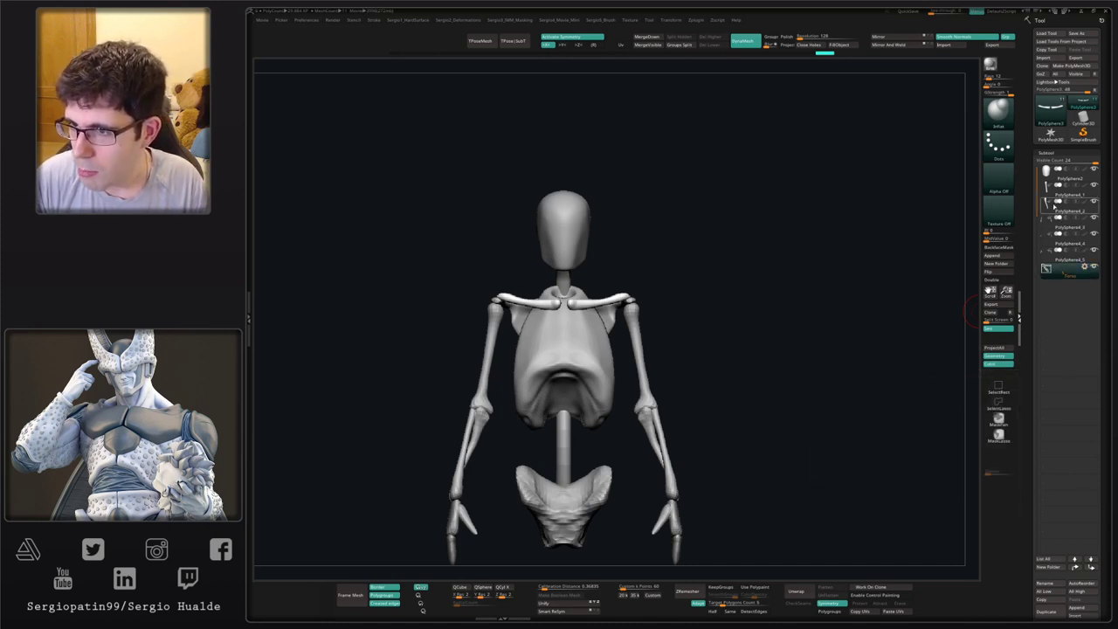
# - Create a subtool folder named Arm from the upper arm bones, add the forearm and hand pieces, and collapse it
pyautogui.click(1053, 191)
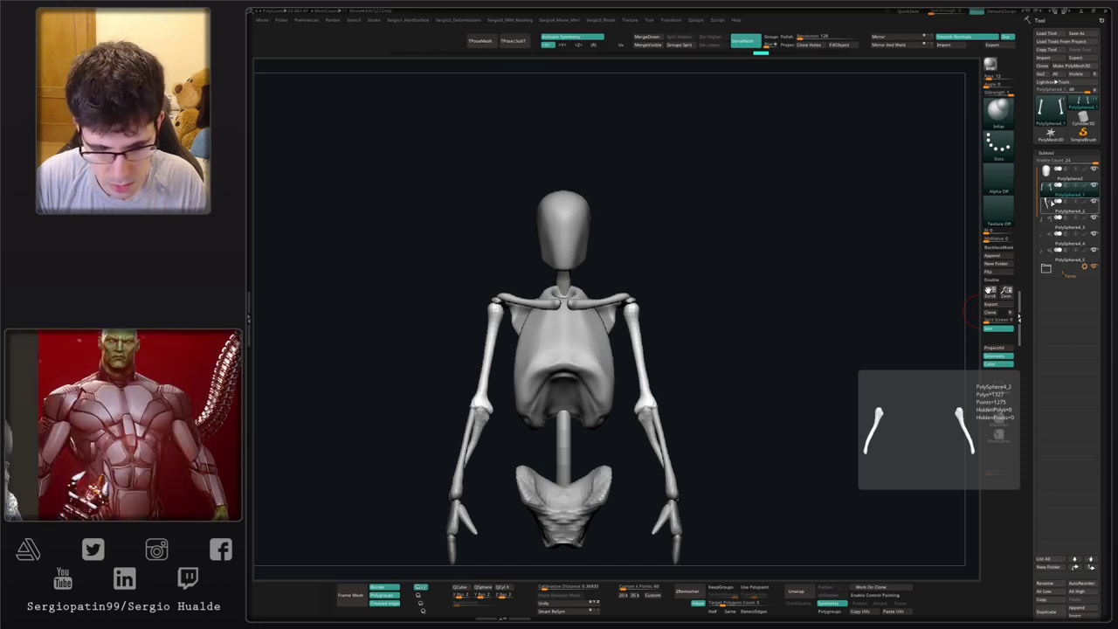
pyautogui.click(1048, 203)
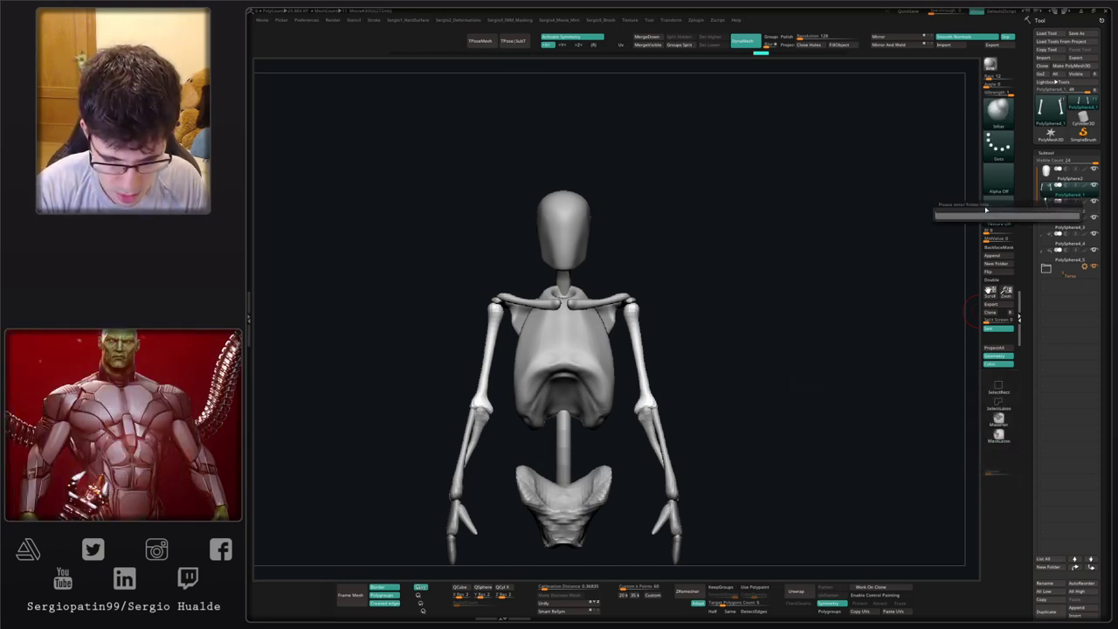
pyautogui.write('Arm')
pyautogui.press('Return')
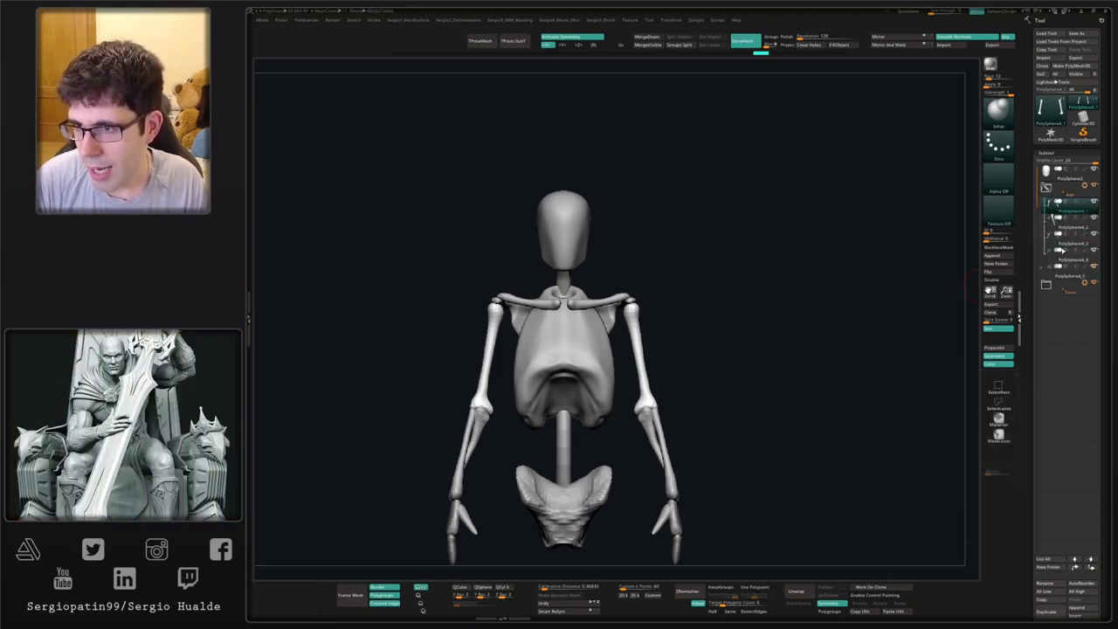
pyautogui.click(1082, 286)
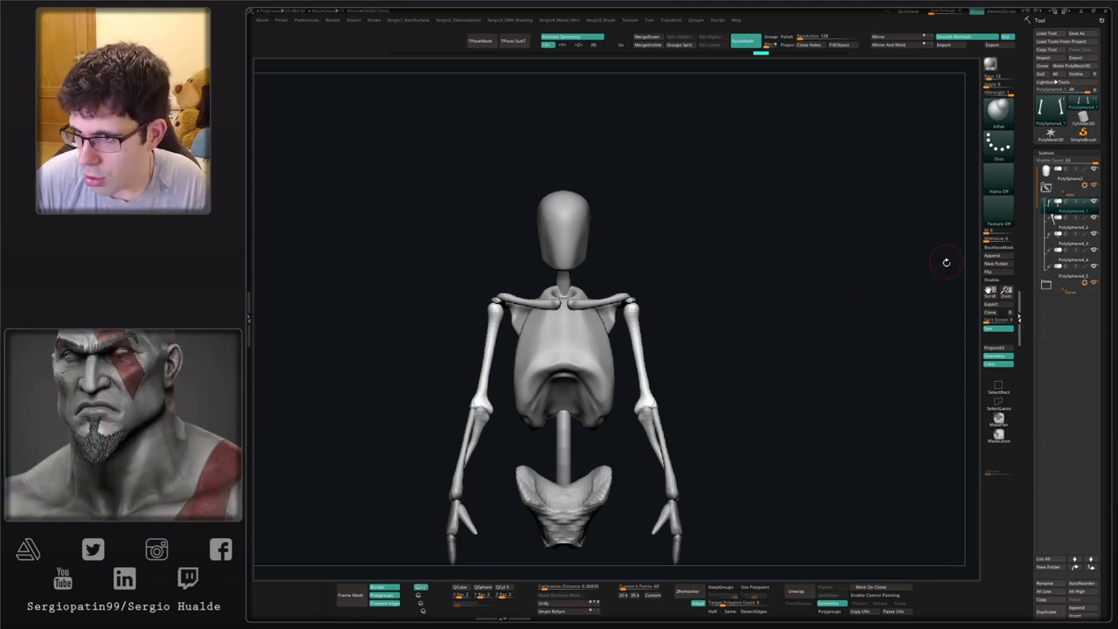
pyautogui.click(1046, 186)
# - Place the head subtool in a new folder named Head and collapse the folder
pyautogui.click(1069, 177)
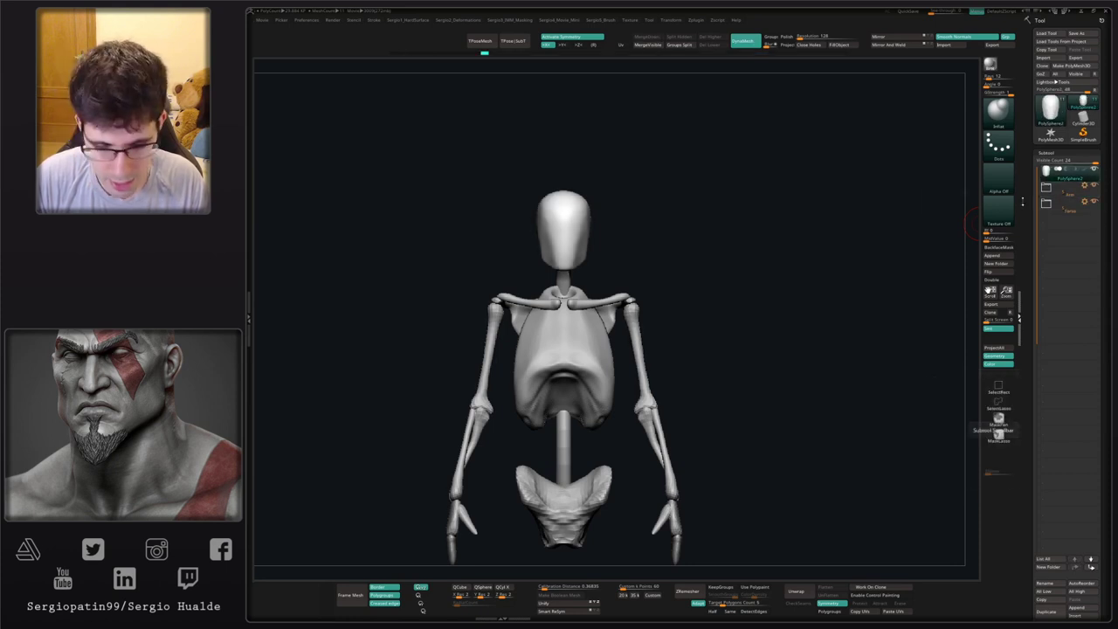
pyautogui.hotkey('ctrl', 'g')
pyautogui.write('Head')
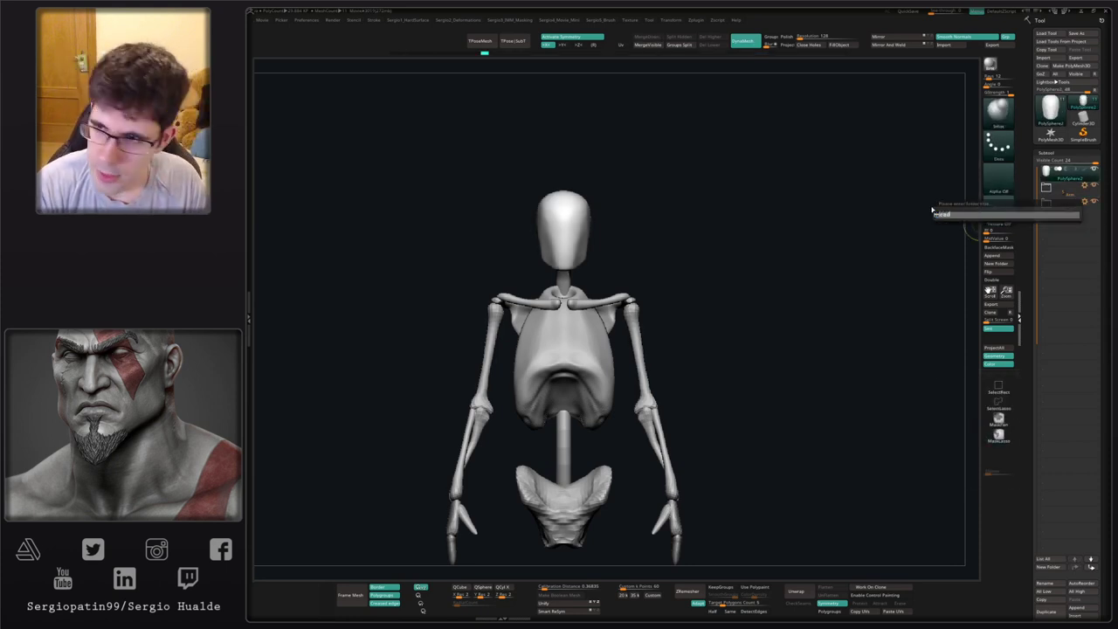
pyautogui.press('Return')
pyautogui.click(1046, 172)
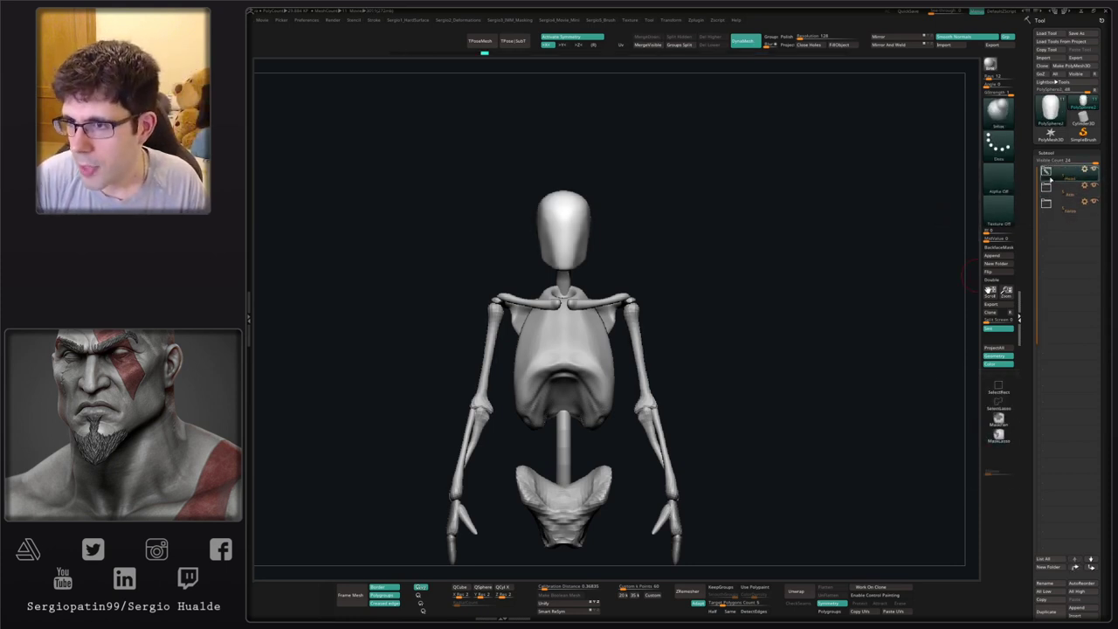
# - Examine the assembled skeleton's overall proportions from the front at different distances
pyautogui.press('ctrl')
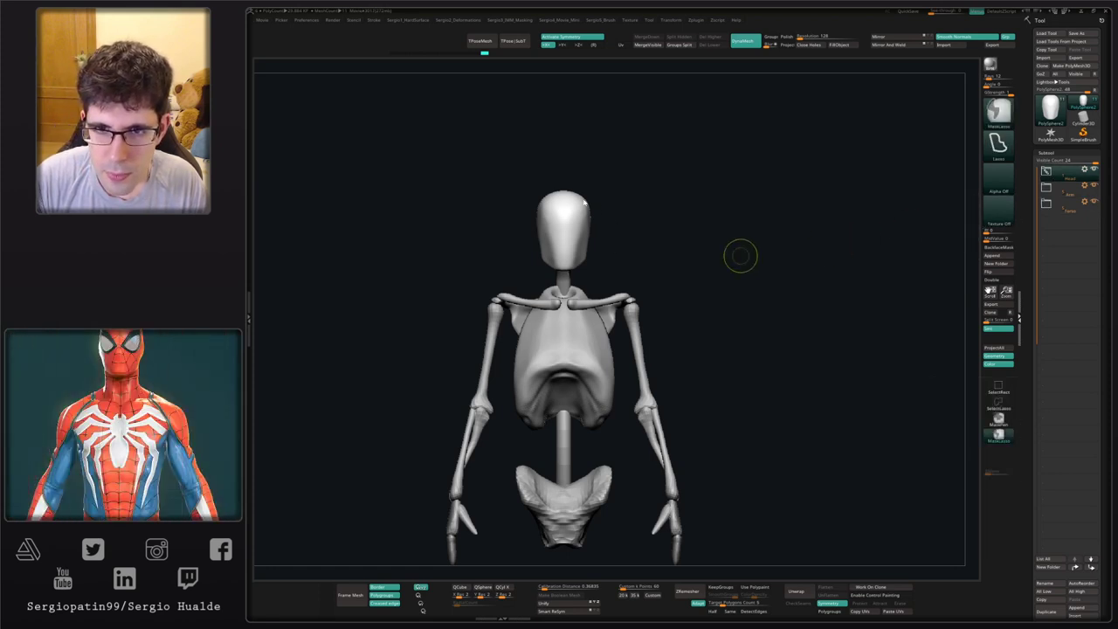
pyautogui.keyDown('alt'); pyautogui.moveTo(599, 299); pyautogui.dragTo(625, 309, button='right'); pyautogui.keyUp('alt')
pyautogui.rightClick(612, 289)
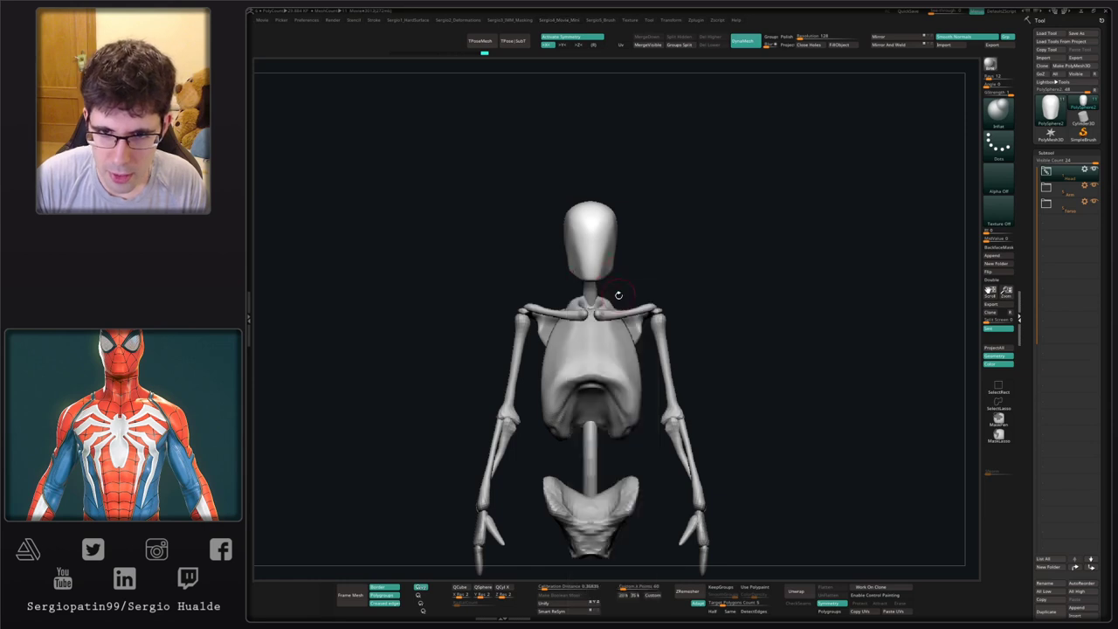
pyautogui.rightClick(626, 296)
pyautogui.moveTo(767, 294); pyautogui.dragTo(735, 302, button='right')
pyautogui.keyDown('alt'); pyautogui.moveTo(726, 340); pyautogui.dragTo(731, 298, button='right'); pyautogui.keyUp('alt')
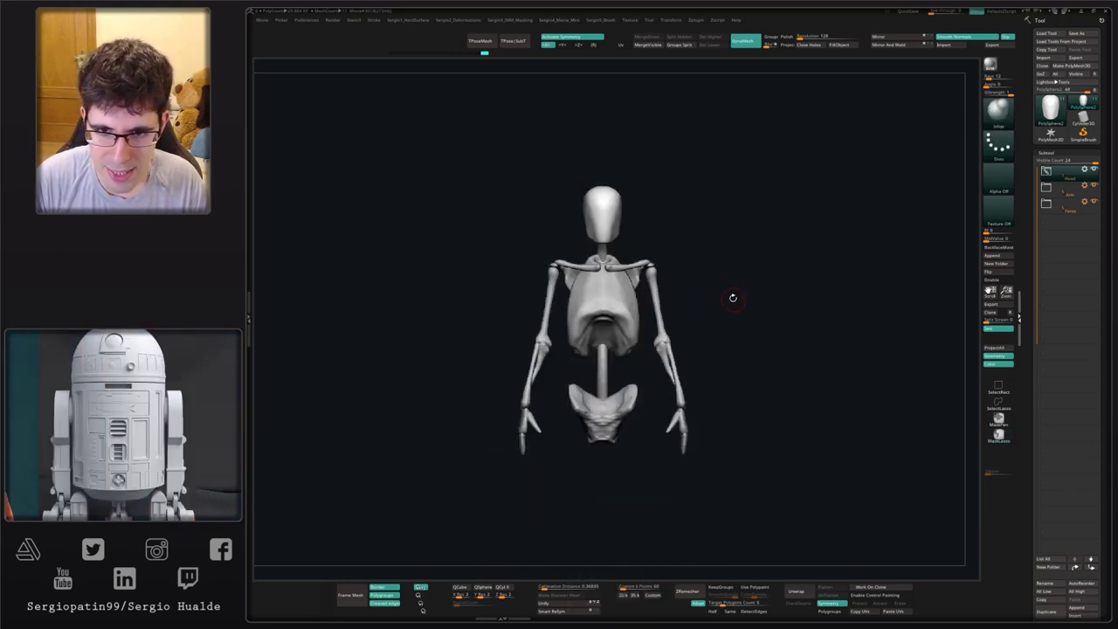
pyautogui.keyDown('alt'); pyautogui.moveTo(604, 294); pyautogui.dragTo(599, 351, button='right'); pyautogui.keyUp('alt')
pyautogui.moveTo(751, 315); pyautogui.dragTo(727, 323, button='right')
pyautogui.keyDown('alt'); pyautogui.moveTo(727, 323); pyautogui.dragTo(712, 266, button='right'); pyautogui.keyUp('alt')
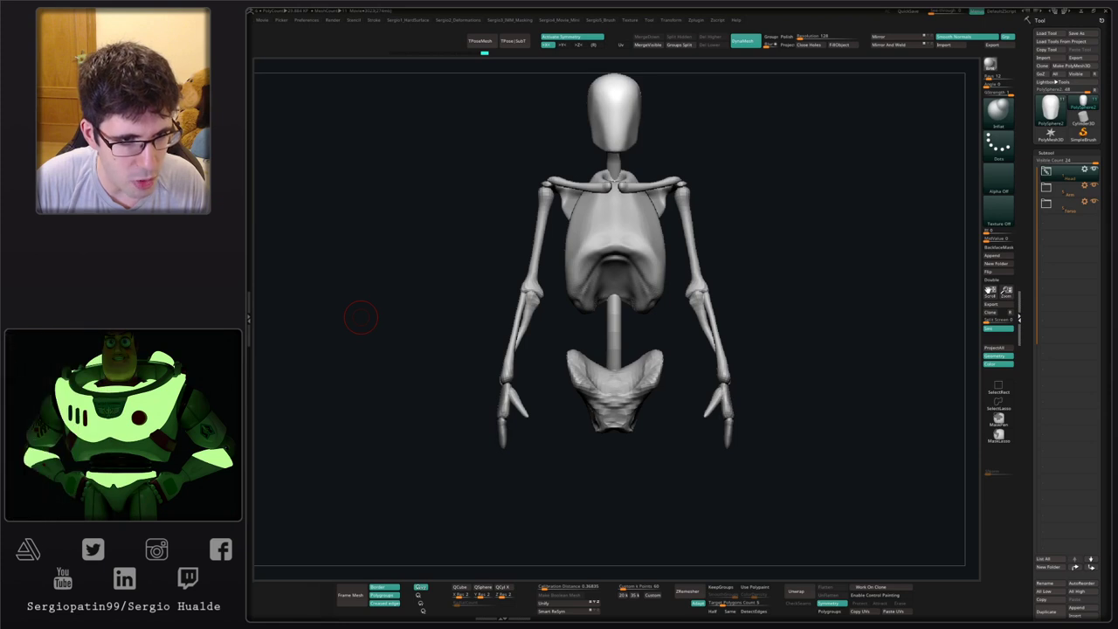
# - Duplicate the upper arm bones and move the copy out of the Arm folder to the end of the subtool list
pyautogui.moveTo(807, 300); pyautogui.dragTo(773, 280, button='right')
pyautogui.moveTo(611, 380)
pyautogui.keyDown('alt'); pyautogui.mouseDown(button='right')
pyautogui.moveTo(580, 313)
pyautogui.moveTo(614, 343)
pyautogui.moveTo(604, 333)
pyautogui.mouseUp(button='right'); pyautogui.keyUp('alt')
pyautogui.keyDown('alt'); pyautogui.click(510, 177); pyautogui.keyUp('alt')
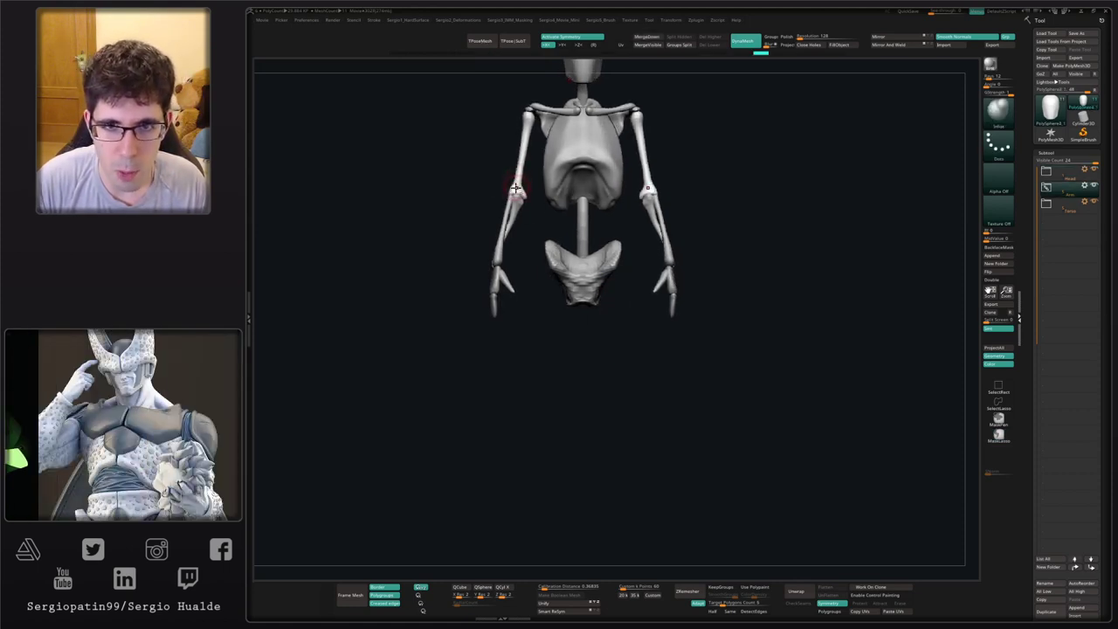
pyautogui.press('w')
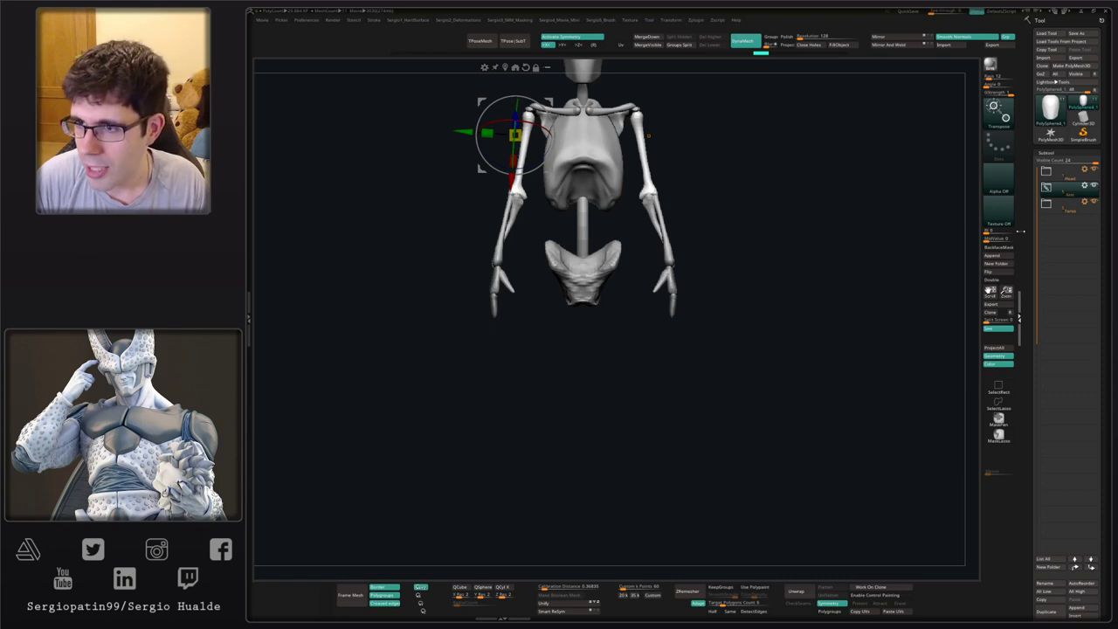
pyautogui.click(1047, 186)
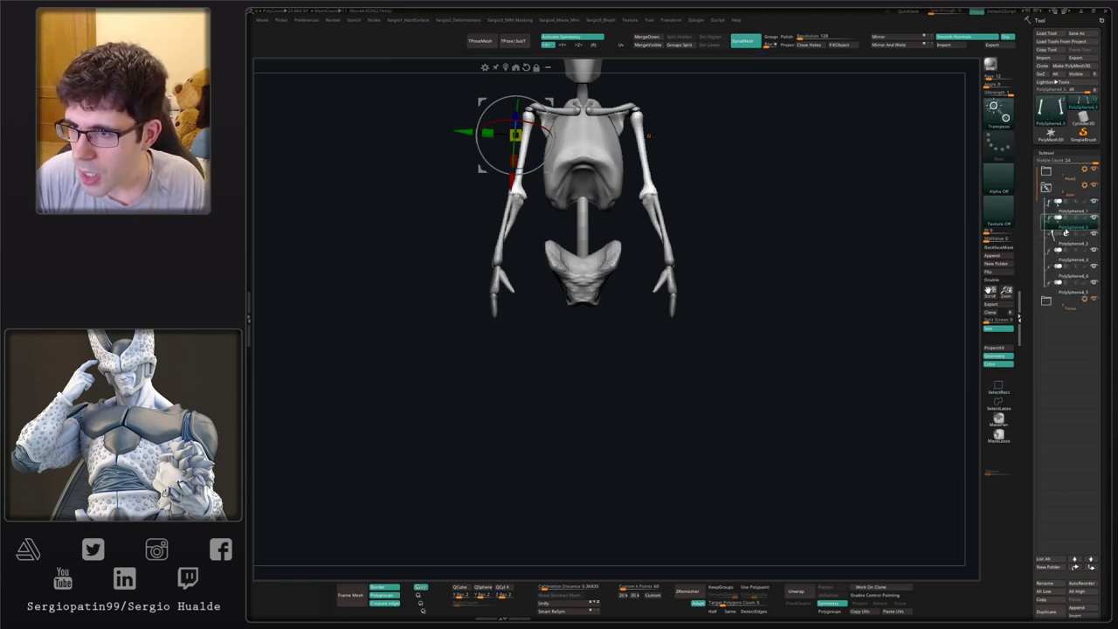
pyautogui.moveTo(1064, 231); pyautogui.dragTo(1056, 323)
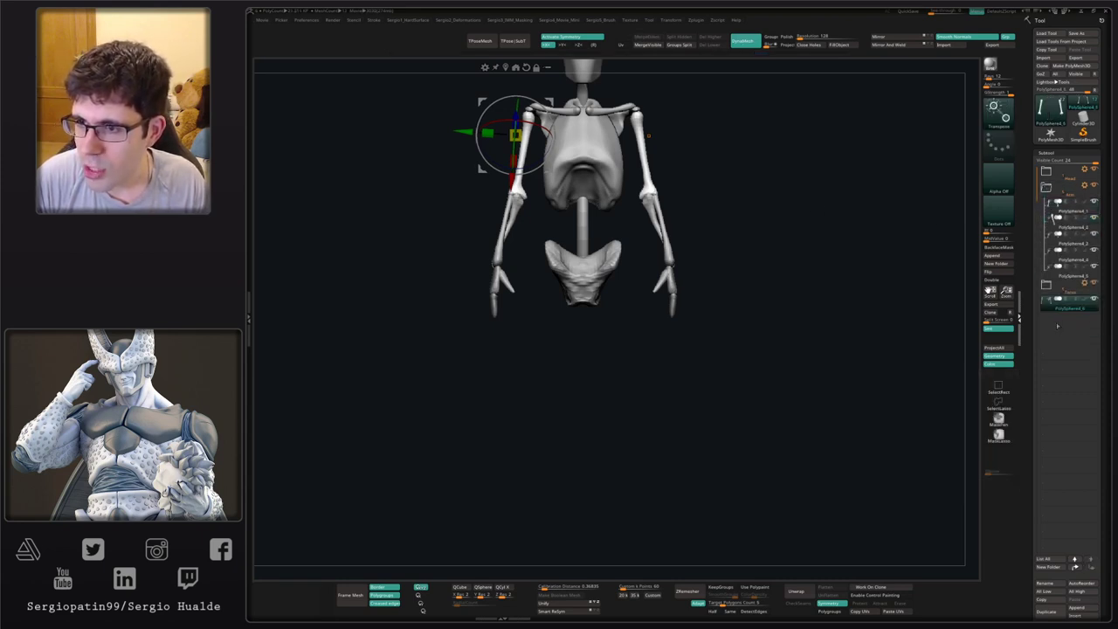
pyautogui.click(1046, 186)
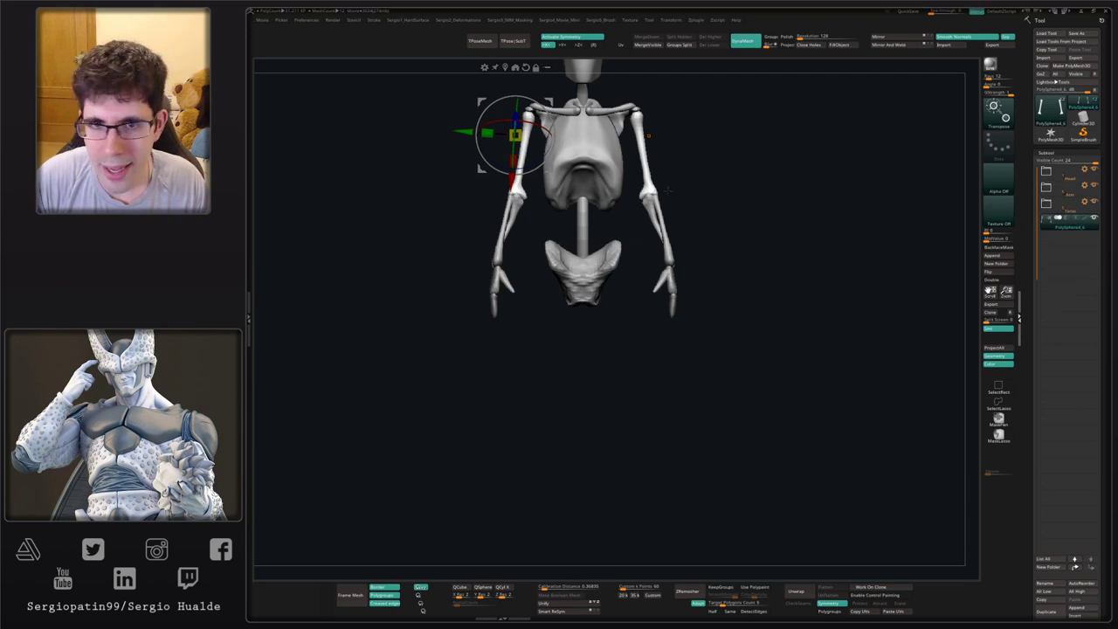
# - Move the duplicated arm bones down beneath the pelvis as thigh bones and smooth away the elbow shape at their lower ends
pyautogui.moveTo(551, 169)
pyautogui.mouseDown()
pyautogui.moveTo(547, 349)
pyautogui.moveTo(570, 381)
pyautogui.moveTo(574, 341)
pyautogui.mouseUp()
pyautogui.press('q')
pyautogui.press('s')
pyautogui.click(573, 357)
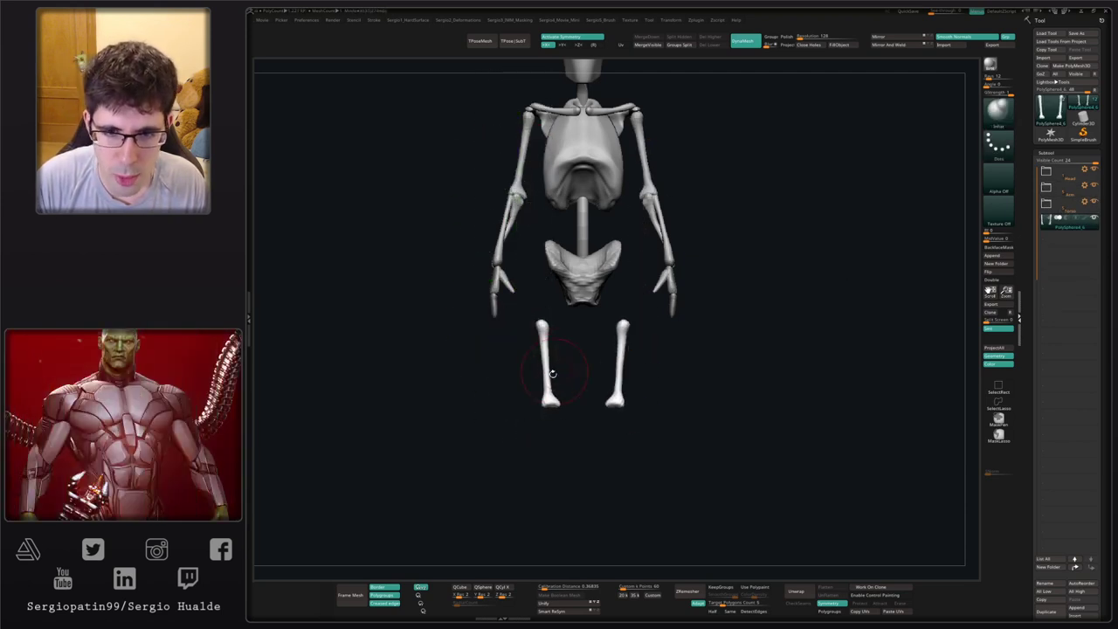
pyautogui.keyDown('shift'); pyautogui.moveTo(548, 398); pyautogui.dragTo(549, 447); pyautogui.keyUp('shift')
# - Lengthen the thigh bones downward with an enlarged Move brush
pyautogui.press('b')
pyautogui.press('m')
pyautogui.press('v')
pyautogui.press('s')
pyautogui.click(556, 379)
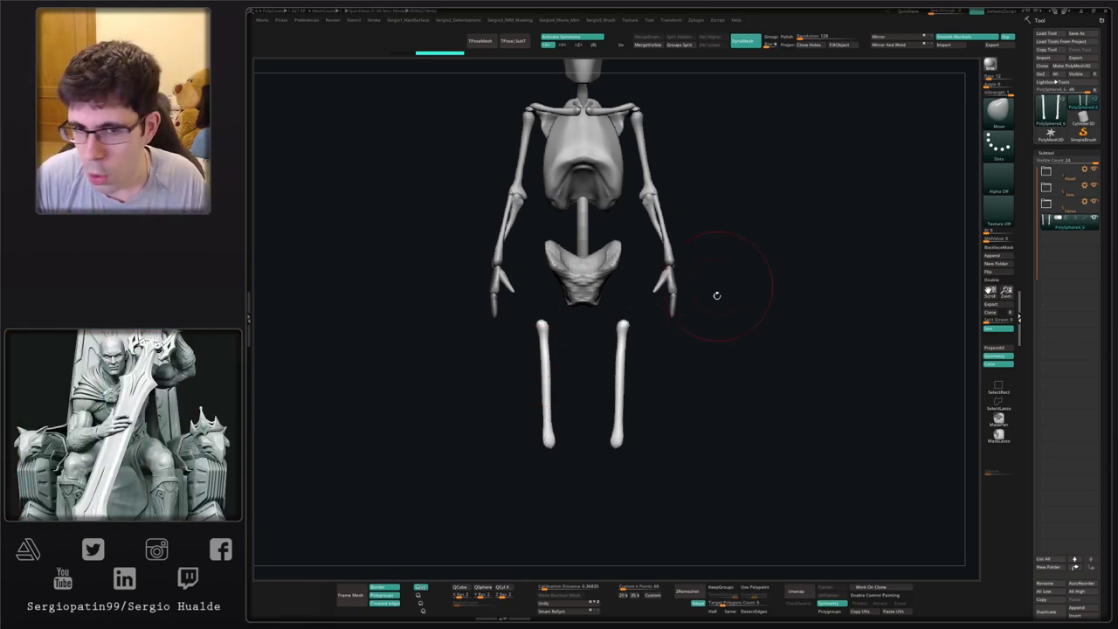
# - Reposition the thigh bones with the gizmo in side view so their upper ends sit beside the pelvis
pyautogui.moveTo(716, 295); pyautogui.dragTo(776, 314)
pyautogui.press('w')
pyautogui.moveTo(587, 314)
pyautogui.mouseDown()
pyautogui.moveTo(596, 275)
pyautogui.moveTo(595, 289)
pyautogui.mouseUp()
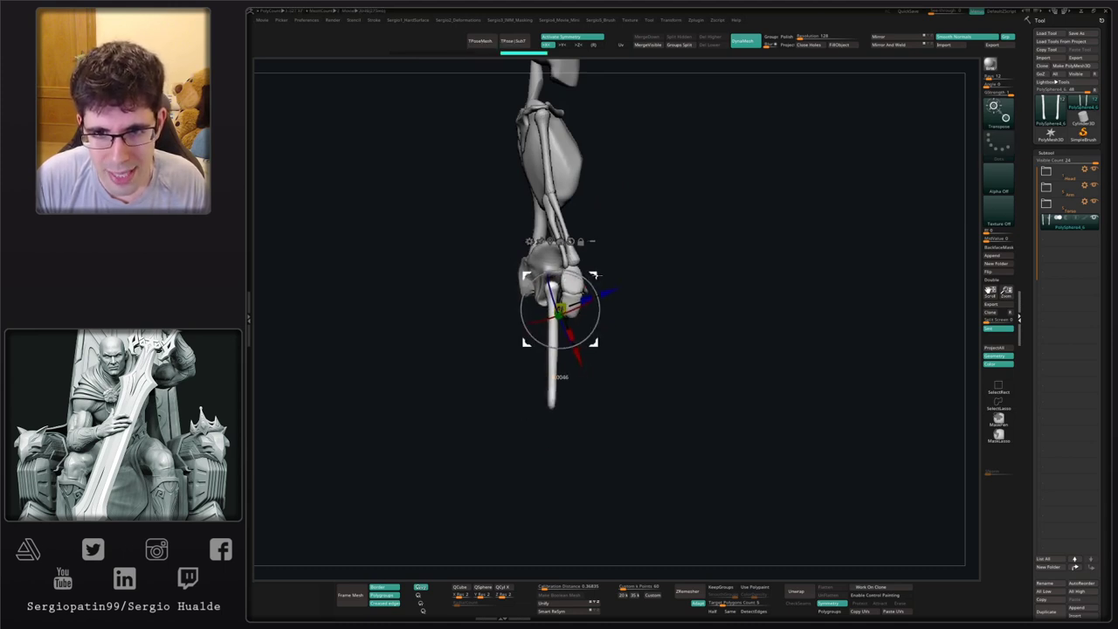
pyautogui.press('q')
# - Pull the inner side of each thigh bone's upper end toward the pelvis with the Move brush to form the femoral neck
pyautogui.moveTo(698, 301); pyautogui.dragTo(624, 306)
pyautogui.keyDown('ctrl'); pyautogui.moveTo(568, 305); pyautogui.dragTo(585, 314, button='right'); pyautogui.keyUp('ctrl')
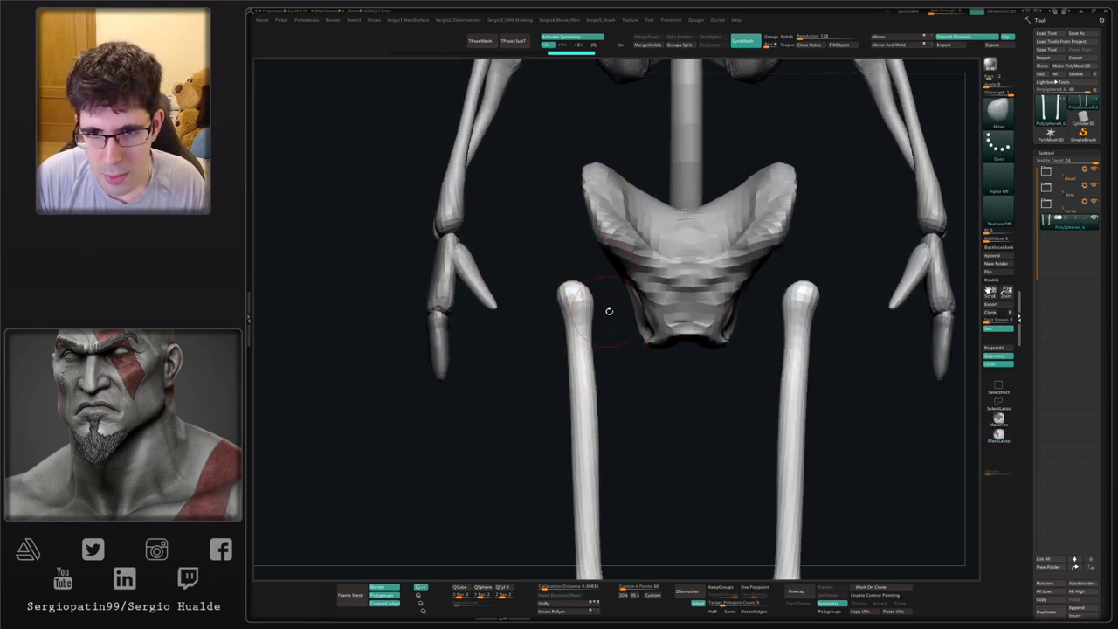
pyautogui.moveTo(596, 302); pyautogui.dragTo(617, 289)
pyautogui.moveTo(602, 235)
pyautogui.keyDown('ctrl'); pyautogui.mouseDown(button='right')
pyautogui.moveTo(537, 233)
pyautogui.moveTo(502, 278)
pyautogui.moveTo(517, 281)
pyautogui.mouseUp(button='right'); pyautogui.keyUp('ctrl')
pyautogui.moveTo(517, 375)
pyautogui.keyDown('alt'); pyautogui.mouseDown(button='right')
pyautogui.moveTo(510, 297)
pyautogui.moveTo(557, 311)
pyautogui.moveTo(573, 232)
pyautogui.mouseUp(button='right'); pyautogui.keyUp('alt')
pyautogui.moveTo(574, 233); pyautogui.dragTo(570, 252)
pyautogui.moveTo(569, 260)
pyautogui.mouseDown(button='right')
pyautogui.moveTo(581, 275)
pyautogui.moveTo(573, 163)
pyautogui.moveTo(606, 256)
pyautogui.mouseUp(button='right')
# - Thicken the tip of the femoral neck with the Inflate brush to start the femoral head and adjust its shape
pyautogui.hotkey('alt', 's')
pyautogui.hotkey('ctrl', 'i')
pyautogui.moveTo(609, 236); pyautogui.dragTo(624, 237)
pyautogui.moveTo(627, 239); pyautogui.dragTo(625, 217, button='right')
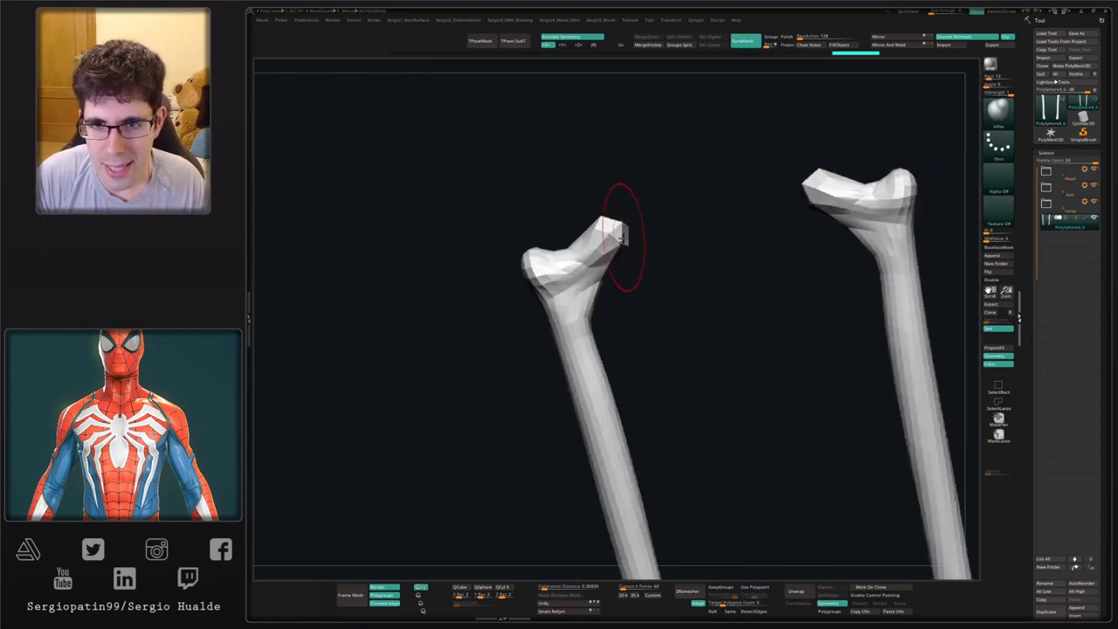
pyautogui.moveTo(623, 236); pyautogui.dragTo(616, 249)
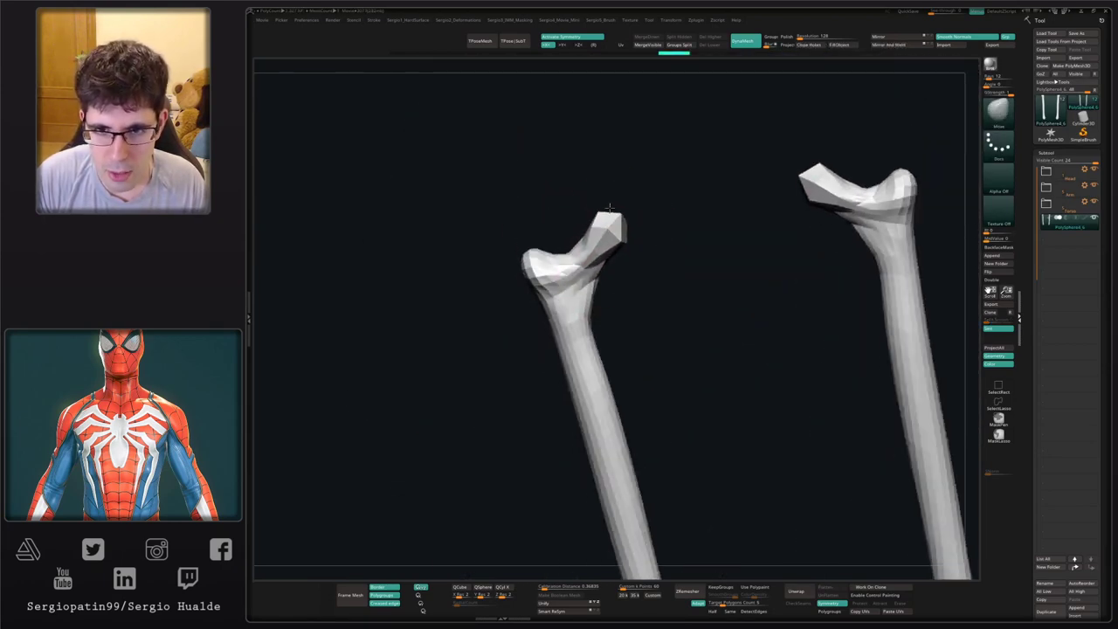
# - Refine the transition from femoral neck to shaft with the Move brush and smooth the shaft, checking from several angles
pyautogui.moveTo(611, 234)
pyautogui.mouseDown(button='right')
pyautogui.moveTo(598, 225)
pyautogui.moveTo(559, 301)
pyautogui.mouseUp(button='right')
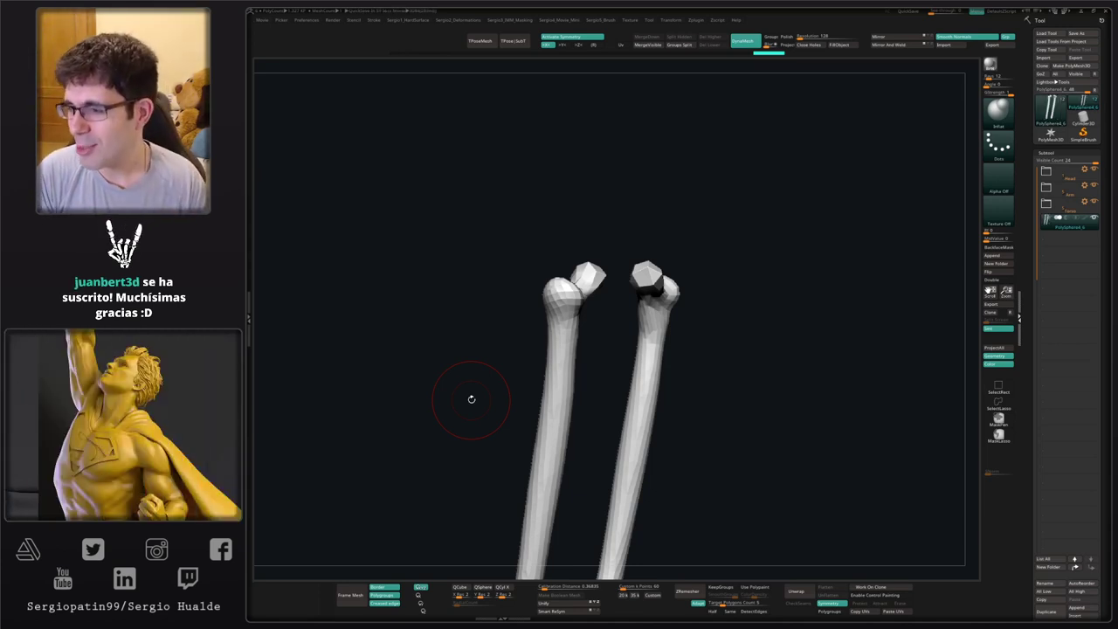
pyautogui.moveTo(652, 333); pyautogui.dragTo(668, 324, button='right')
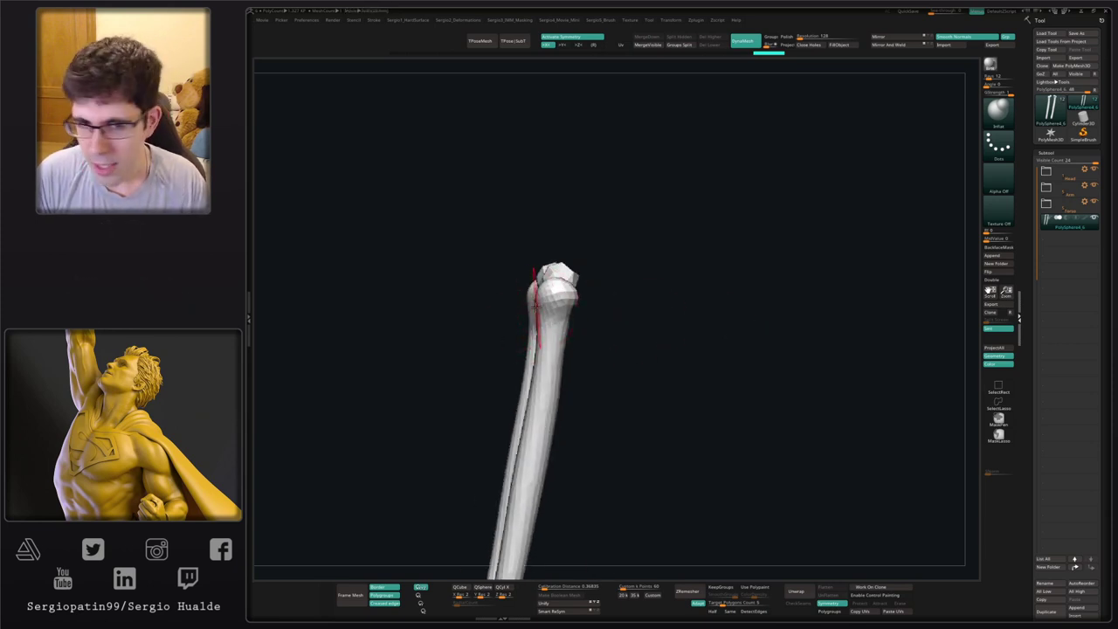
pyautogui.moveTo(536, 303); pyautogui.dragTo(500, 351, button='right')
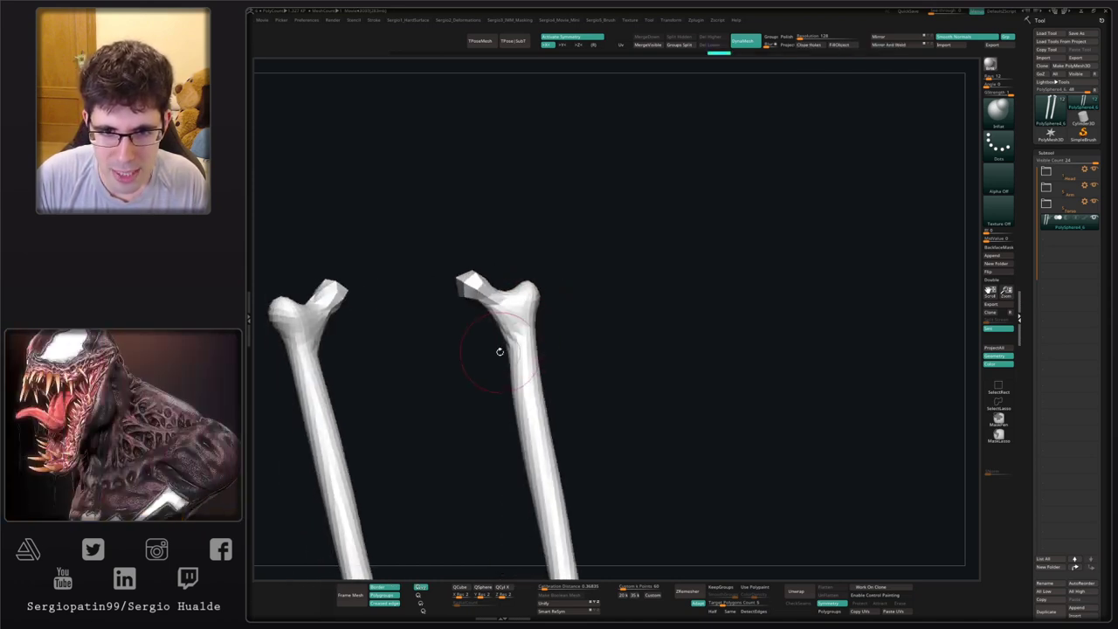
pyautogui.press('b')
pyautogui.press('m')
pyautogui.press('v')
pyautogui.moveTo(501, 350); pyautogui.dragTo(511, 323)
pyautogui.moveTo(524, 346); pyautogui.dragTo(524, 396, button='right')
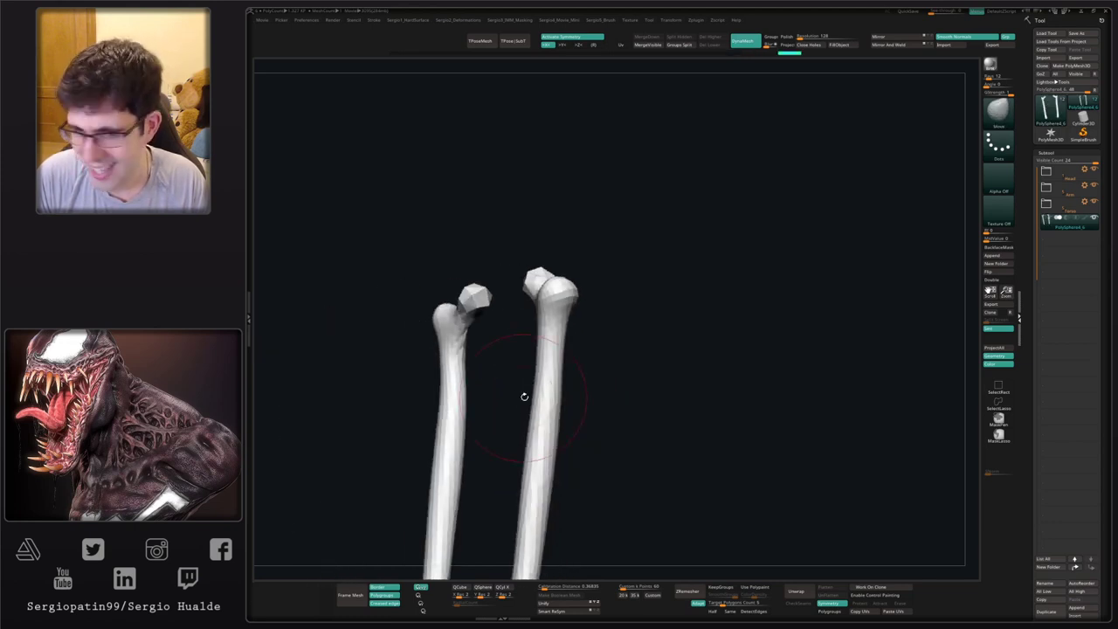
pyautogui.moveTo(543, 432)
pyautogui.keyDown('shift'); pyautogui.mouseDown()
pyautogui.moveTo(544, 469)
pyautogui.moveTo(521, 489)
pyautogui.mouseUp(); pyautogui.keyUp('shift')
pyautogui.moveTo(543, 459); pyautogui.dragTo(570, 247, button='right')
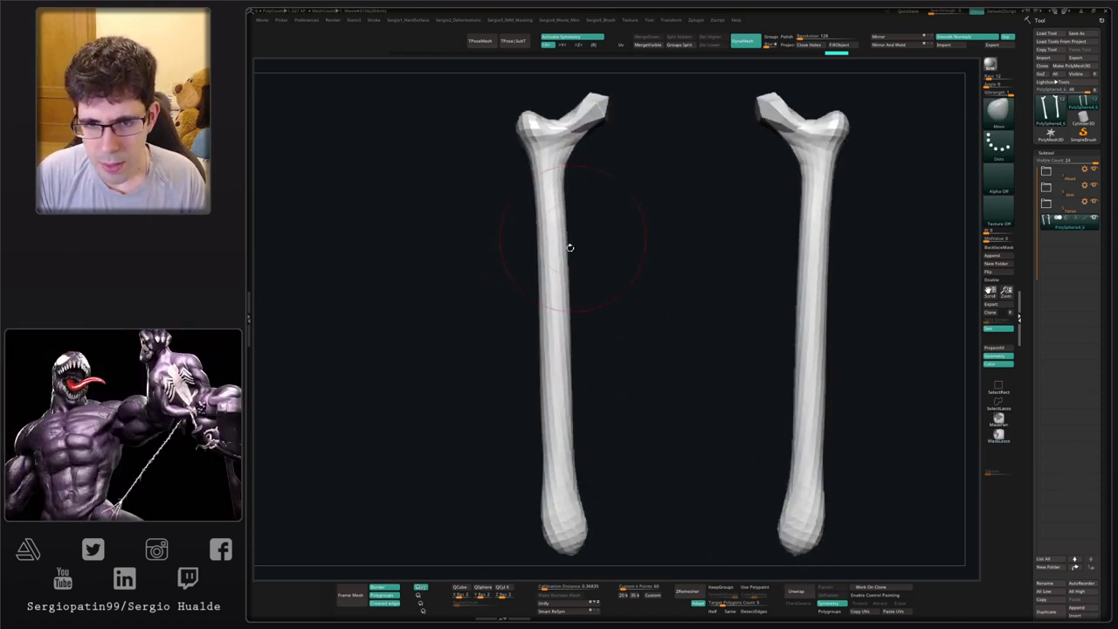
# - Shape the lower ends of the thigh bones with the Move brush into knee condyles, working from several angles
pyautogui.keyDown('ctrl'); pyautogui.moveTo(563, 330); pyautogui.dragTo(579, 239, button='right'); pyautogui.keyUp('ctrl')
pyautogui.moveTo(557, 374)
pyautogui.keyDown('ctrl'); pyautogui.mouseDown(button='right')
pyautogui.moveTo(572, 398)
pyautogui.moveTo(587, 341)
pyautogui.moveTo(593, 349)
pyautogui.moveTo(528, 352)
pyautogui.moveTo(698, 339)
pyautogui.mouseUp(button='right'); pyautogui.keyUp('ctrl')
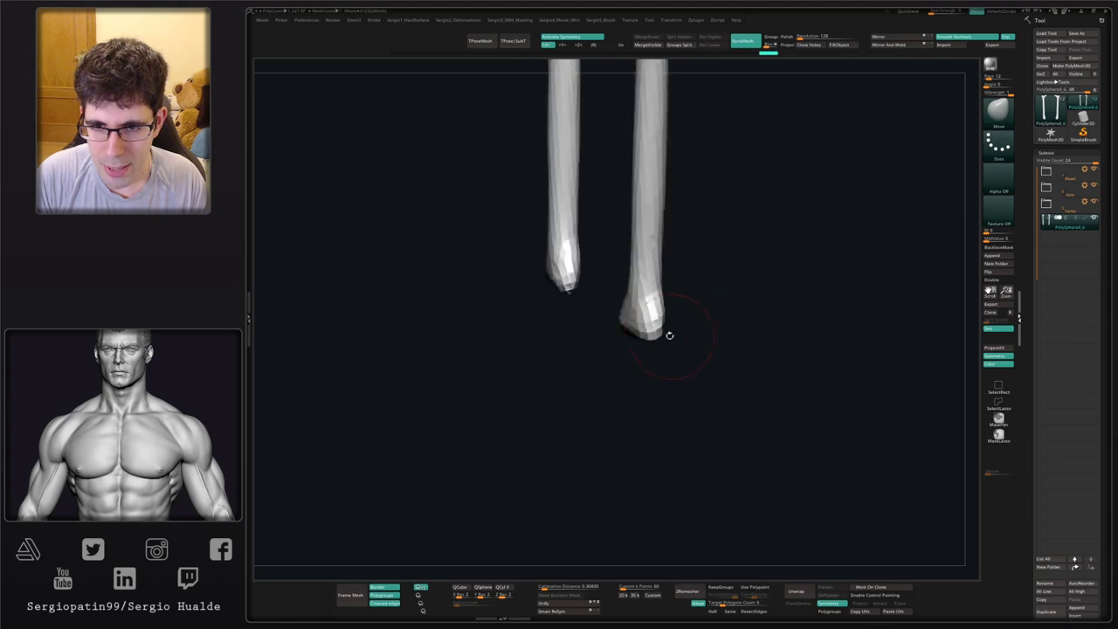
pyautogui.moveTo(669, 335); pyautogui.dragTo(627, 337)
pyautogui.moveTo(626, 337)
pyautogui.mouseDown(button='right')
pyautogui.moveTo(583, 350)
pyautogui.moveTo(611, 378)
pyautogui.moveTo(648, 367)
pyautogui.moveTo(597, 363)
pyautogui.moveTo(627, 332)
pyautogui.moveTo(583, 360)
pyautogui.mouseUp(button='right')
pyautogui.moveTo(582, 360); pyautogui.dragTo(555, 379)
pyautogui.keyDown('ctrl'); pyautogui.moveTo(582, 387); pyautogui.dragTo(570, 347, button='right'); pyautogui.keyUp('ctrl')
# - Show the whole skeleton again and rotate the thigh bones slightly with the gizmo around the hip
pyautogui.hotkey('alt', 's')
pyautogui.press('w')
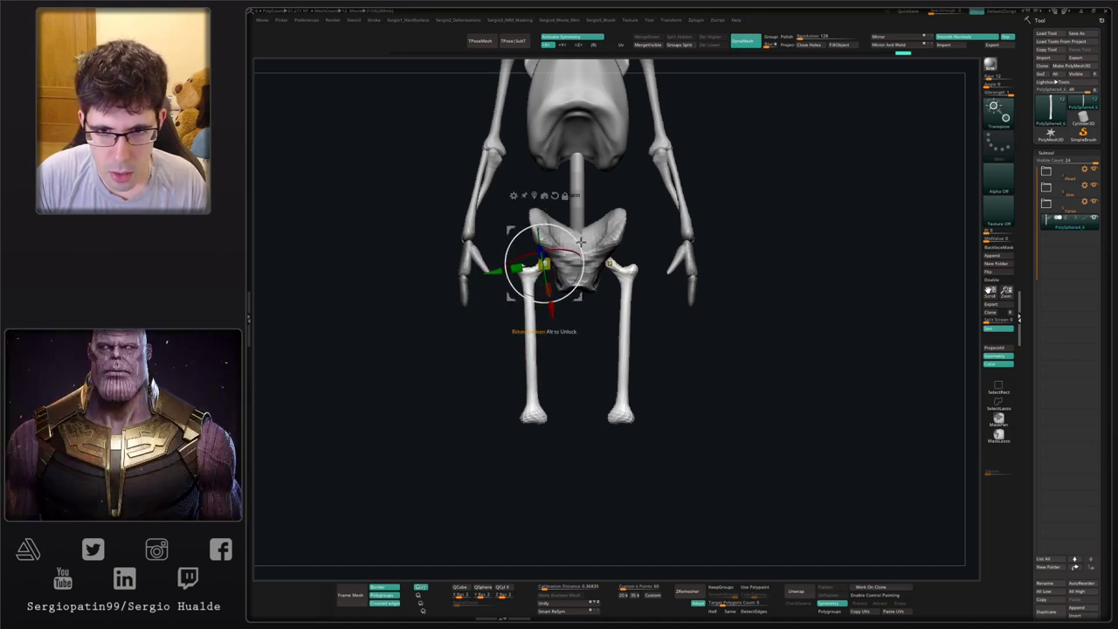
pyautogui.moveTo(581, 242)
pyautogui.mouseDown()
pyautogui.moveTo(573, 227)
pyautogui.moveTo(574, 245)
pyautogui.mouseUp()
pyautogui.press('q')
# - Select the pelvis and adjust its sides near the femoral heads with the Move brush
pyautogui.keyDown('alt'); pyautogui.click(574, 262); pyautogui.keyUp('alt')
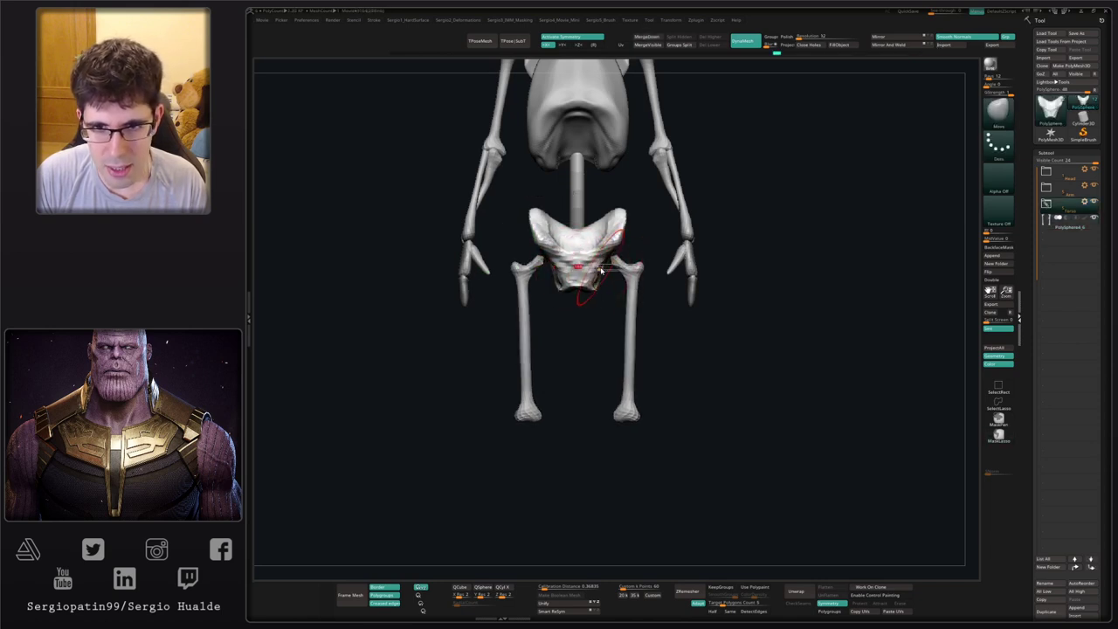
pyautogui.moveTo(604, 297); pyautogui.dragTo(599, 293, button='right')
pyautogui.moveTo(599, 287); pyautogui.dragTo(611, 288)
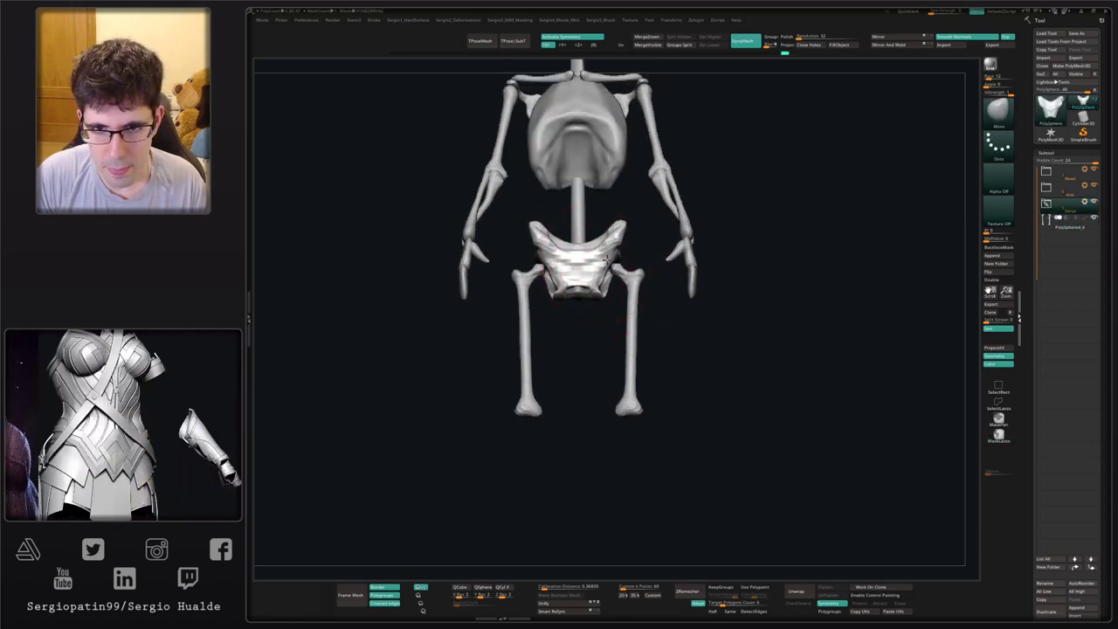
pyautogui.moveTo(611, 288)
pyautogui.mouseDown(button='right')
pyautogui.moveTo(561, 265)
pyautogui.moveTo(582, 265)
pyautogui.moveTo(534, 281)
pyautogui.moveTo(581, 313)
pyautogui.mouseUp(button='right')
pyautogui.press('s')
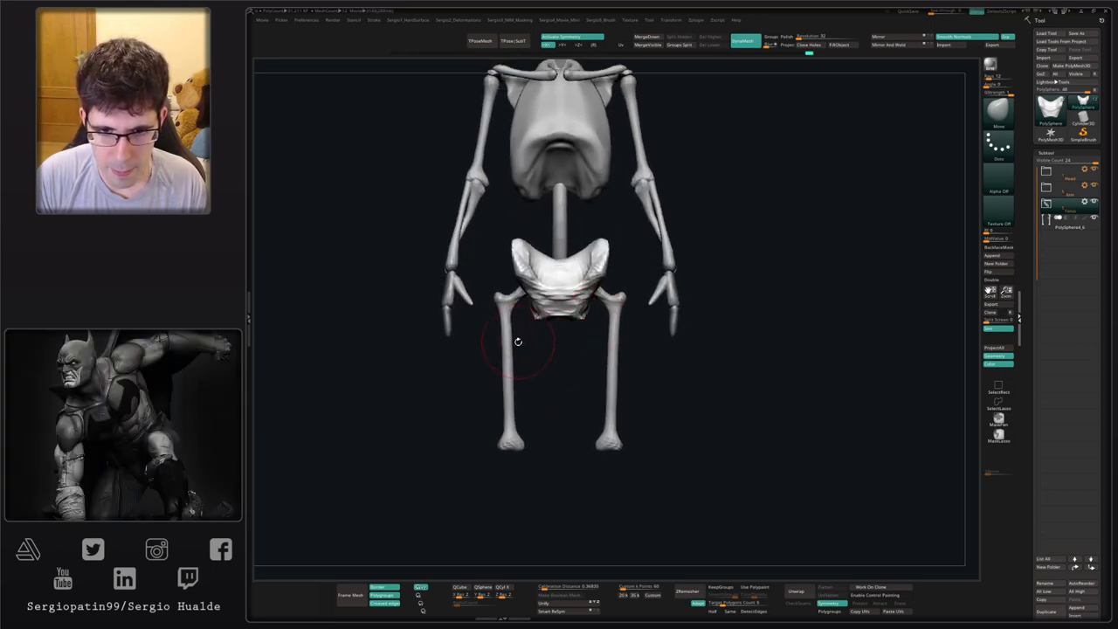
# - Duplicate the thigh bones and move the copies straight down below the knees as shin bones
pyautogui.keyDown('alt'); pyautogui.moveTo(534, 341); pyautogui.dragTo(582, 245, button='right'); pyautogui.keyUp('alt')
pyautogui.keyDown('alt'); pyautogui.click(536, 298); pyautogui.keyUp('alt')
pyautogui.press('w')
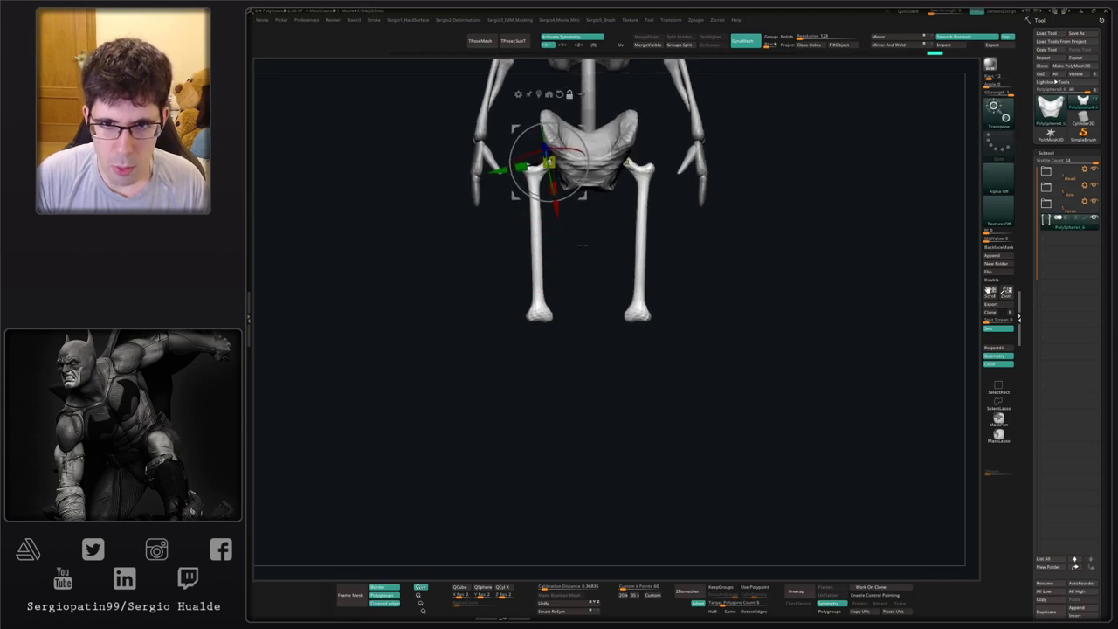
pyautogui.hotkey('ctrl', 'shift', 'd')
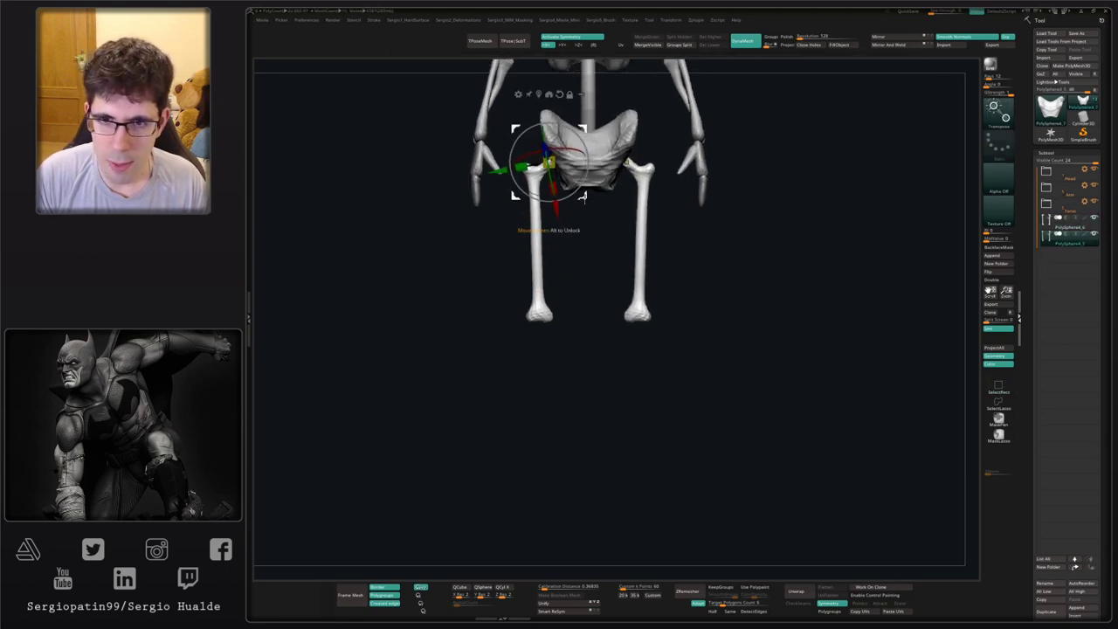
pyautogui.moveTo(582, 196); pyautogui.dragTo(588, 353)
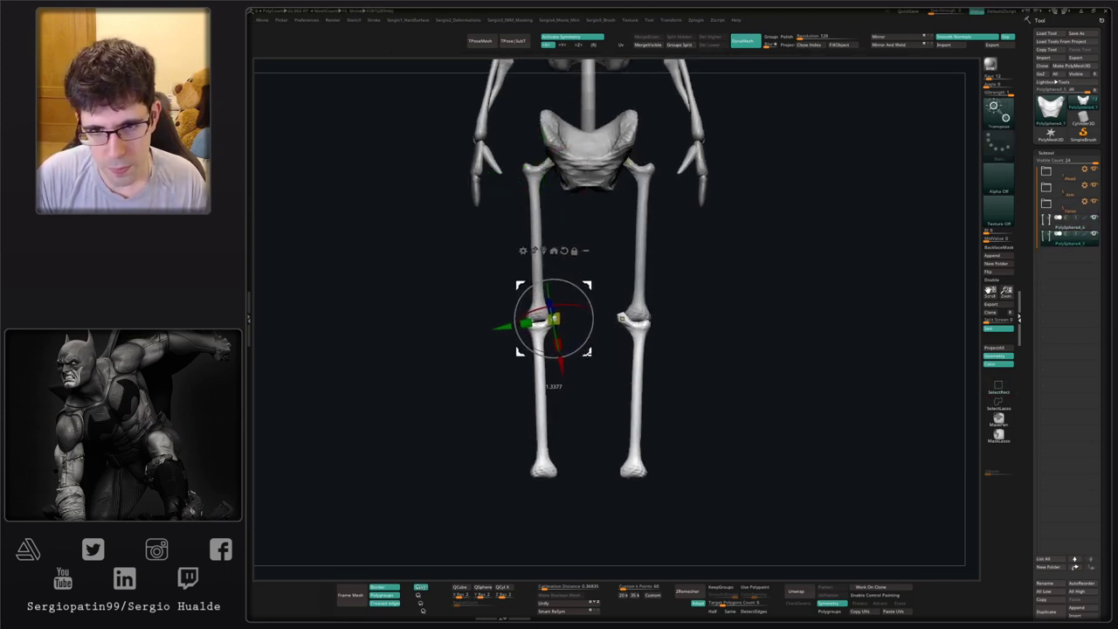
# - Rotate the shin bone copies upside down and align their wide ends beneath the thigh bones
pyautogui.press('q')
pyautogui.press('w')
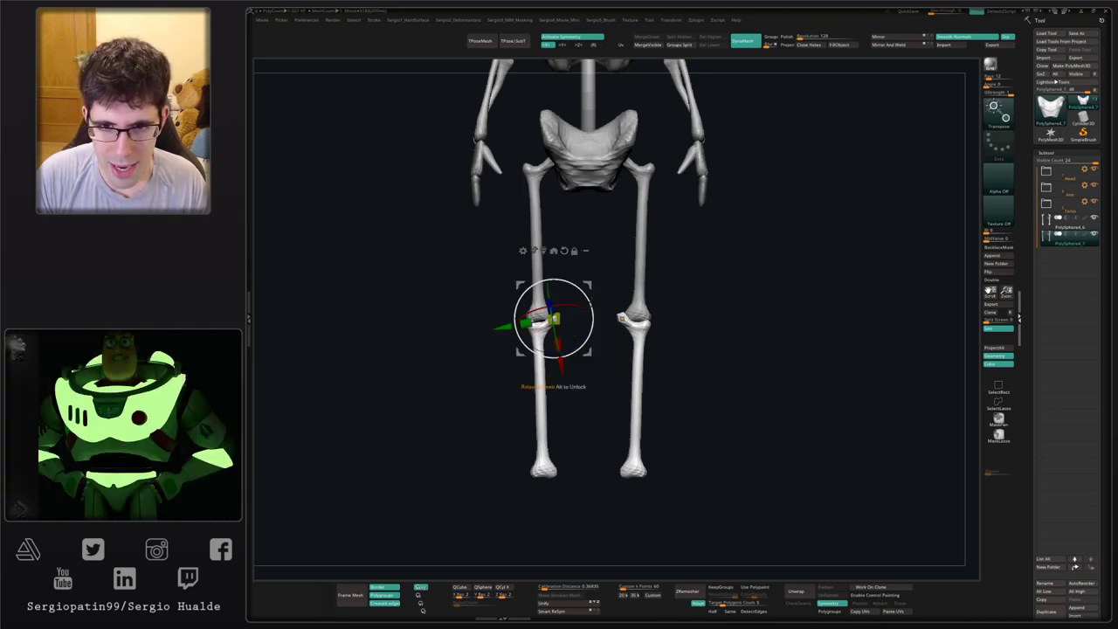
pyautogui.moveTo(590, 306); pyautogui.dragTo(498, 337)
pyautogui.moveTo(588, 284); pyautogui.dragTo(556, 442)
pyautogui.moveTo(654, 476); pyautogui.dragTo(641, 476)
pyautogui.press('q')
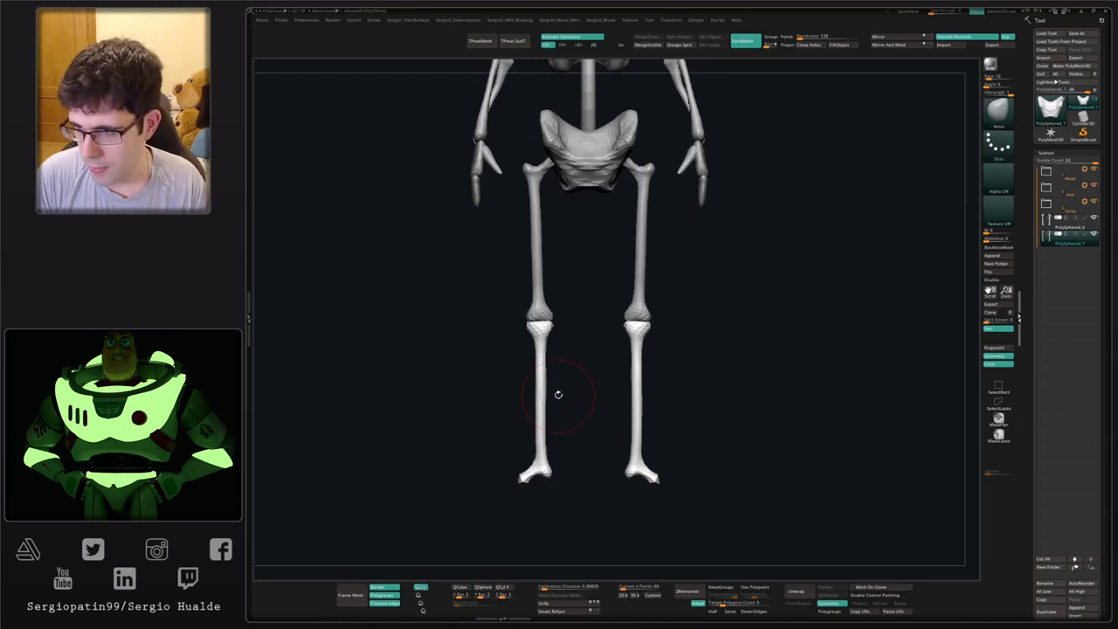
# - Remove the leftover femoral neck from the lower end of the shin bones and shape it into a rounded ankle end
pyautogui.moveTo(558, 394)
pyautogui.mouseDown()
pyautogui.moveTo(577, 367)
pyautogui.moveTo(542, 395)
pyautogui.moveTo(508, 383)
pyautogui.mouseUp()
pyautogui.press('s')
pyautogui.keyDown('ctrl'); pyautogui.moveTo(495, 356); pyautogui.dragTo(497, 403, button='right'); pyautogui.keyUp('ctrl')
pyautogui.keyDown('alt'); pyautogui.moveTo(497, 403); pyautogui.dragTo(509, 358, button='right'); pyautogui.keyUp('alt')
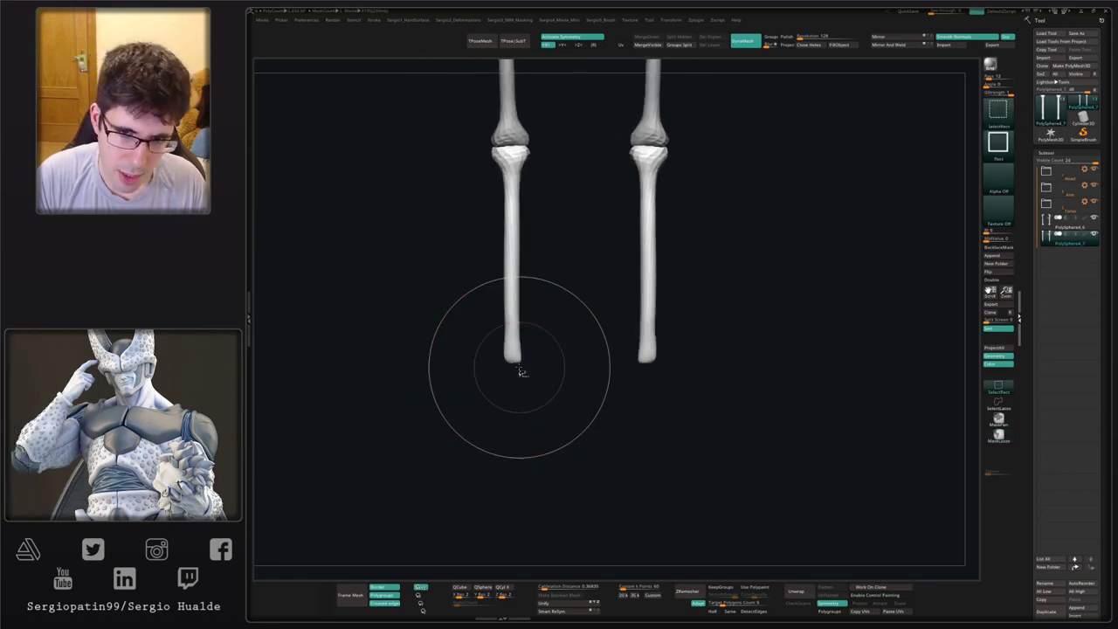
pyautogui.hotkey('ctrl', 'shift')
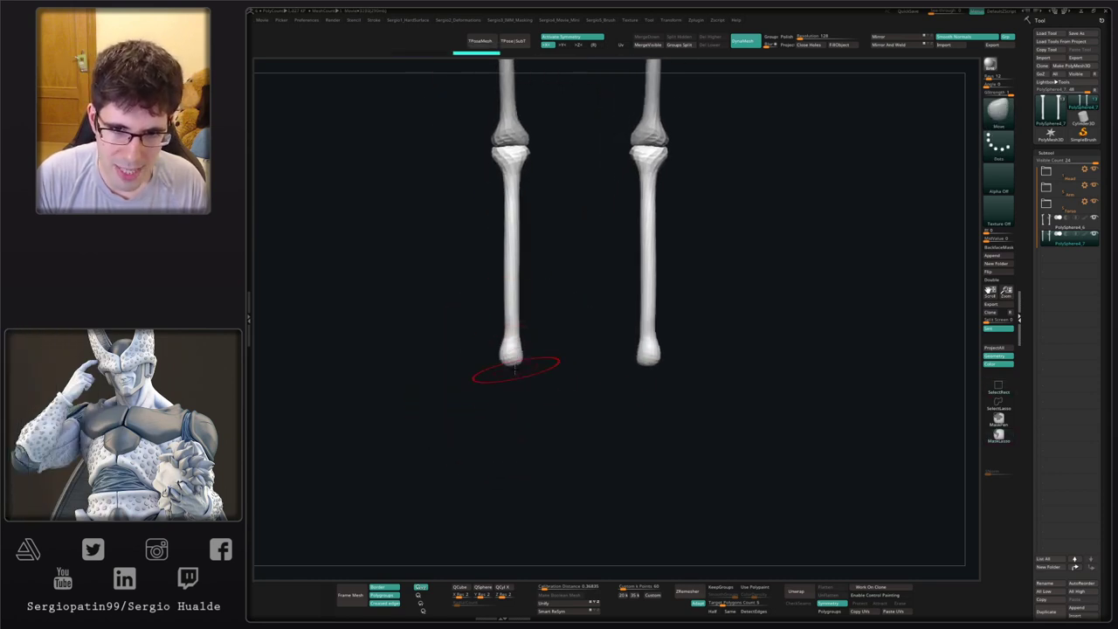
pyautogui.moveTo(509, 360); pyautogui.dragTo(510, 253)
pyautogui.press('s')
pyautogui.moveTo(516, 336); pyautogui.dragTo(512, 336)
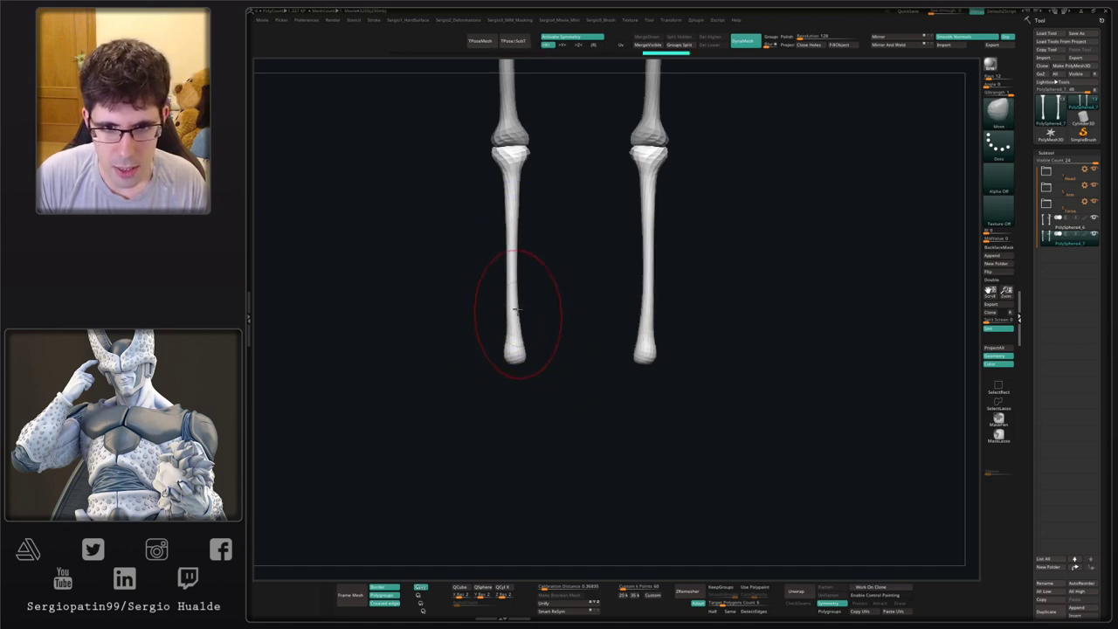
pyautogui.moveTo(512, 282)
pyautogui.mouseDown()
pyautogui.moveTo(522, 302)
pyautogui.moveTo(559, 315)
pyautogui.mouseUp()
# - Duplicate the shin bones and move the copies outward beside the originals to serve as fibulas
pyautogui.hotkey('ctrl', 'shift', 'd')
pyautogui.press('w')
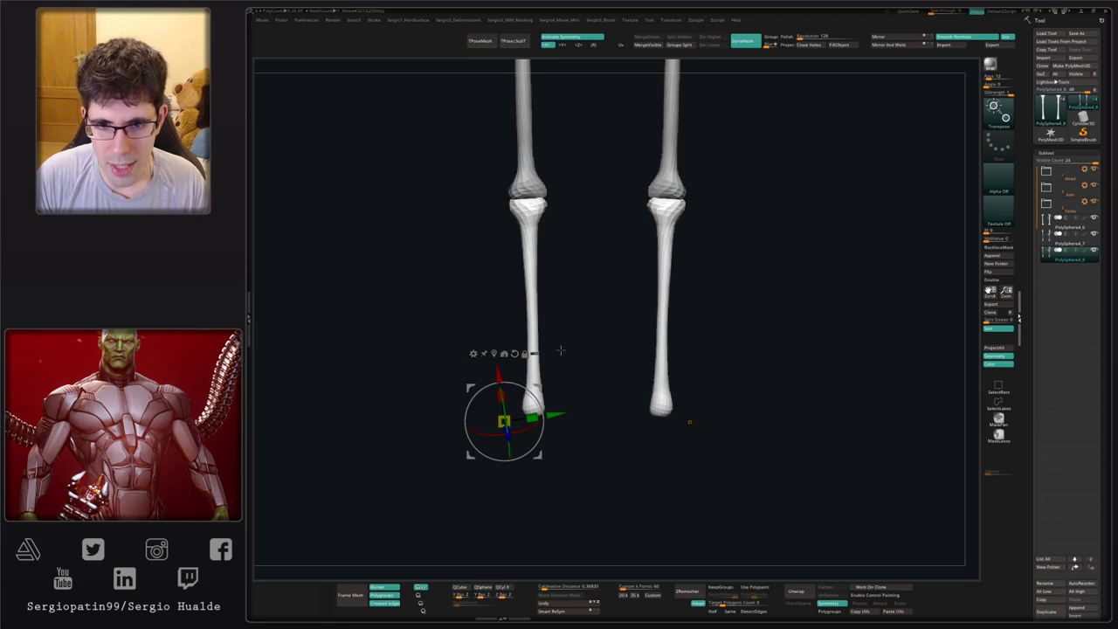
pyautogui.moveTo(539, 386); pyautogui.dragTo(517, 384)
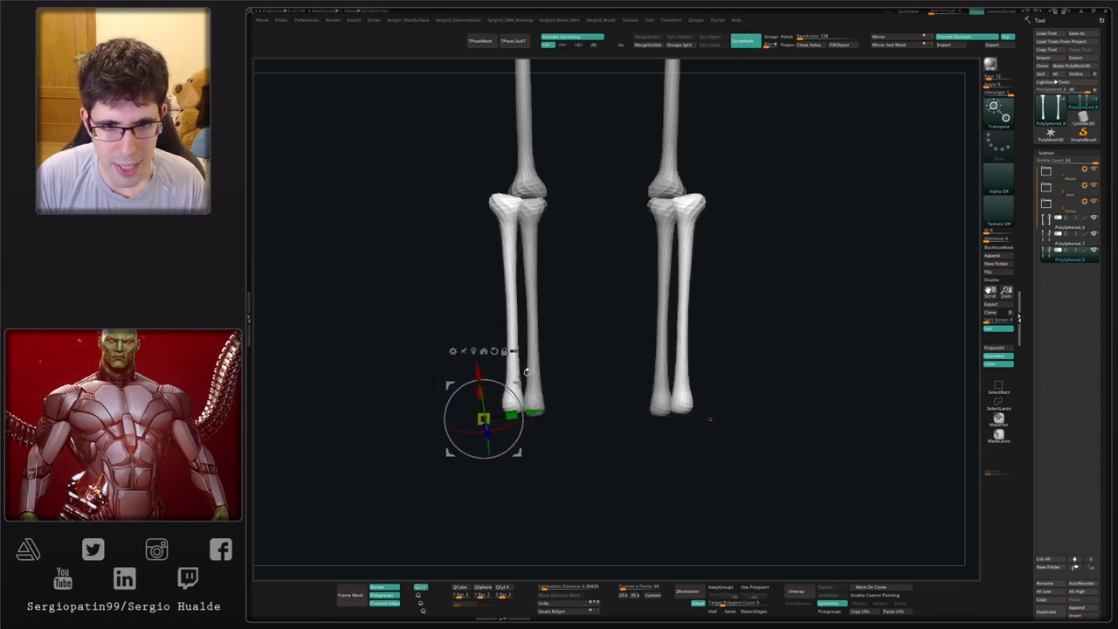
# - Narrow the upper end of the fibulas with the Move brush and tuck it below the knee
pyautogui.press('q')
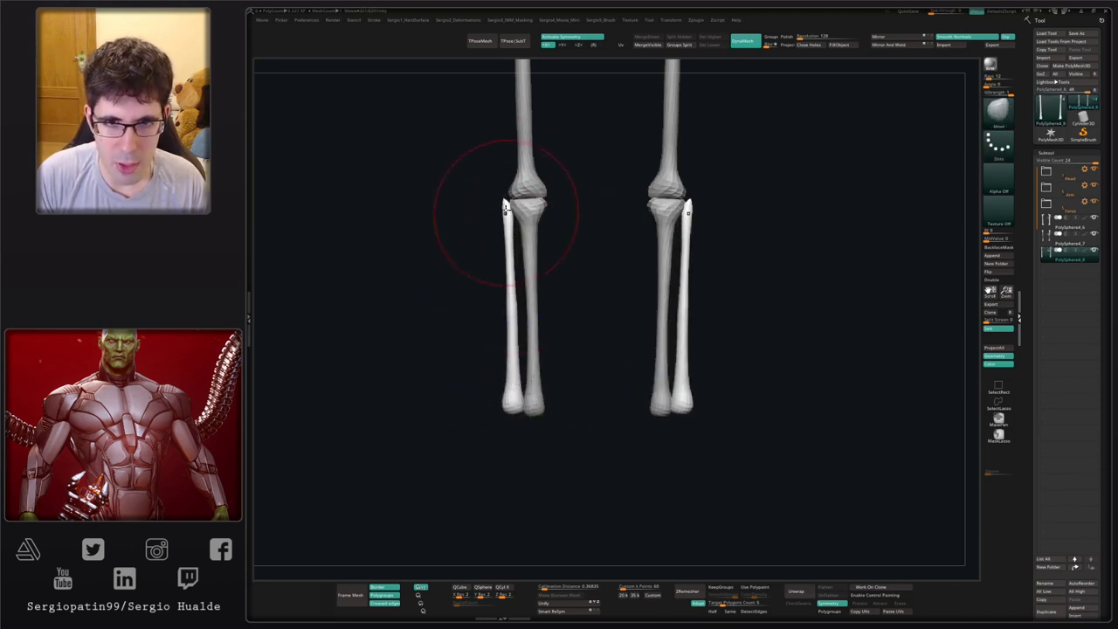
pyautogui.moveTo(505, 207); pyautogui.dragTo(515, 223)
pyautogui.keyDown('shift'); pyautogui.moveTo(596, 283); pyautogui.dragTo(556, 285); pyautogui.keyUp('shift')
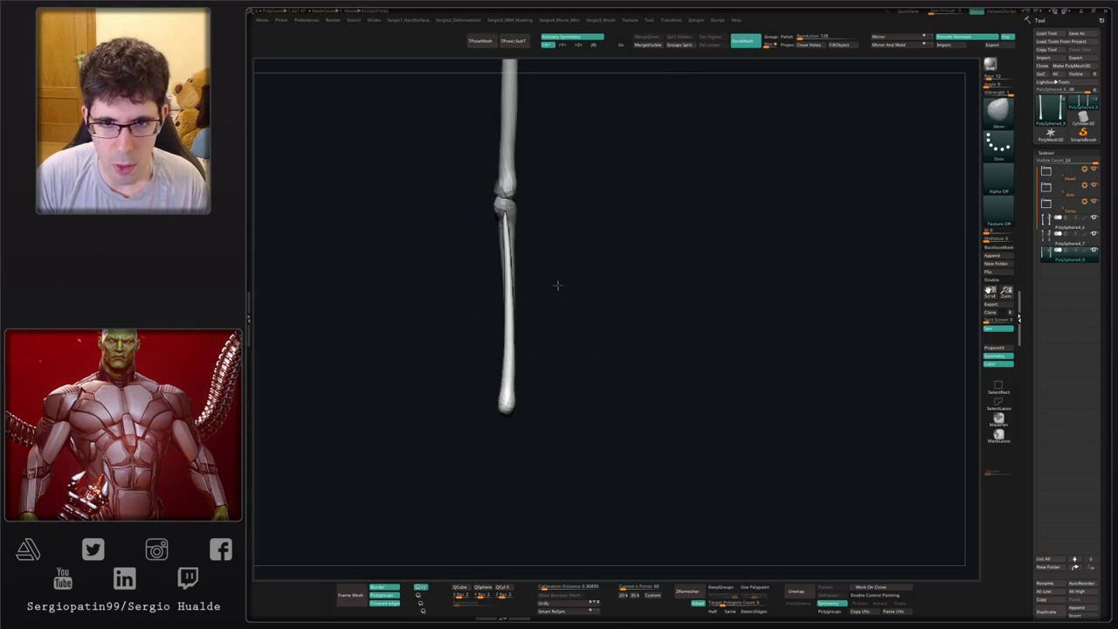
# - Thicken the upper end of the fibulas with the Inflate brush to form a small rounded head
pyautogui.press('b')
pyautogui.press('i')
pyautogui.press('n')
pyautogui.press('s')
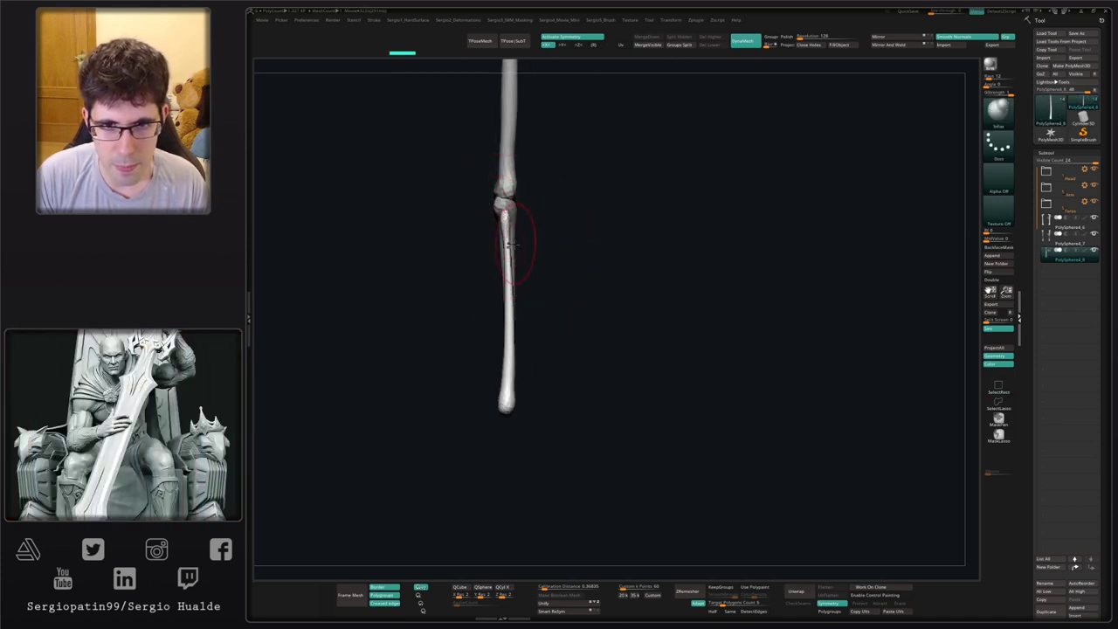
pyautogui.keyDown('shift'); pyautogui.moveTo(513, 236); pyautogui.dragTo(454, 245); pyautogui.keyUp('shift')
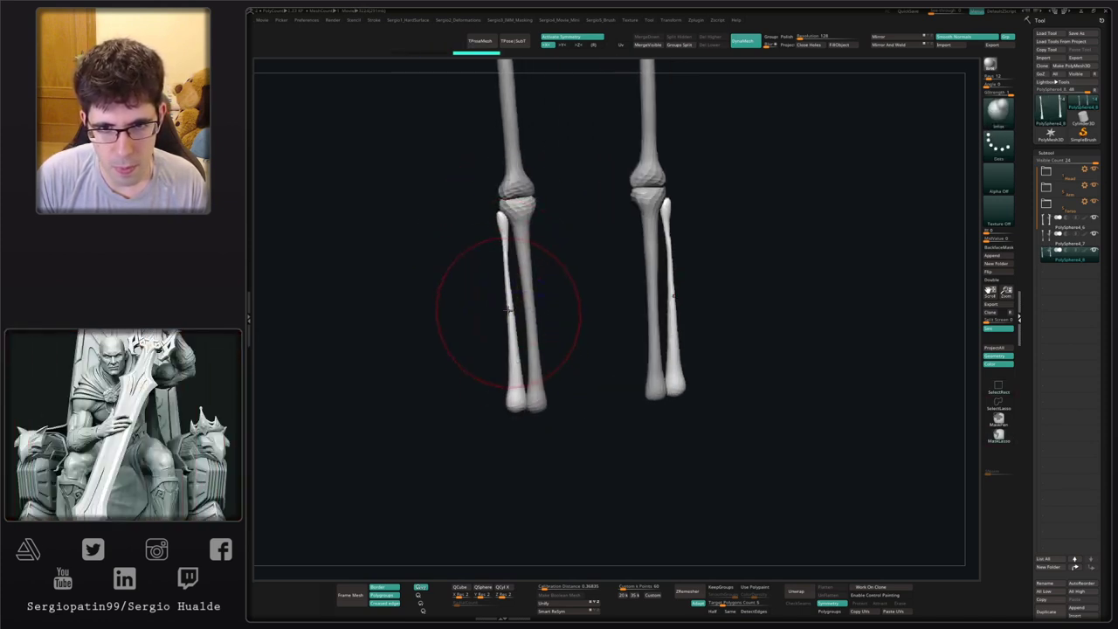
# - Even out the fibula shafts with the Inflate brush and smoothing, then refine their lower ends at the ankle
pyautogui.moveTo(508, 309); pyautogui.dragTo(503, 248)
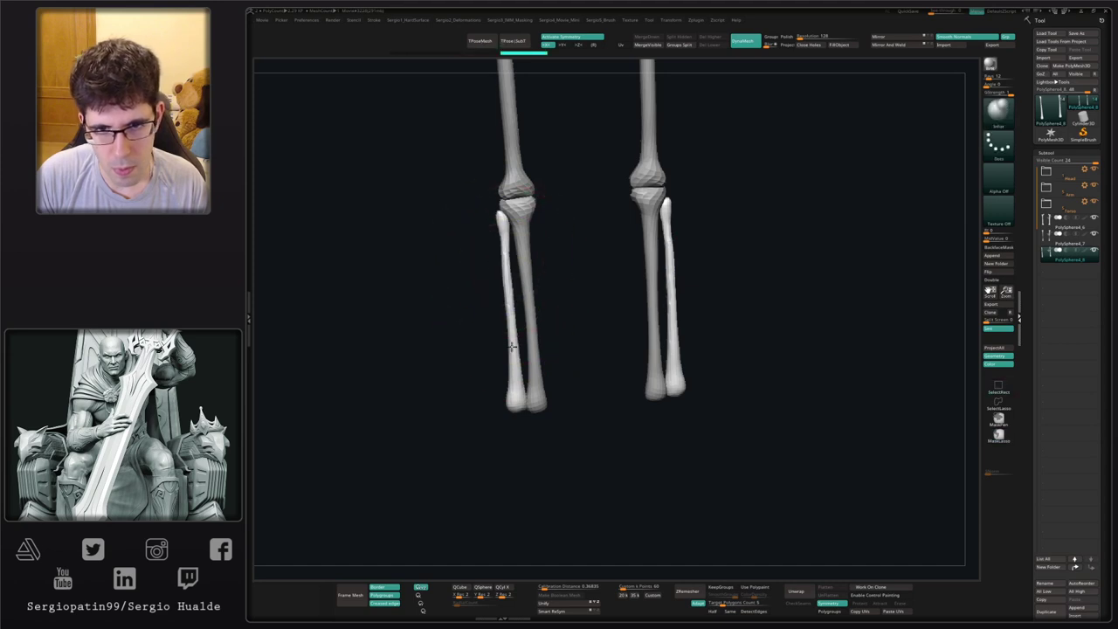
pyautogui.moveTo(512, 346)
pyautogui.keyDown('shift'); pyautogui.mouseDown()
pyautogui.moveTo(512, 325)
pyautogui.moveTo(506, 373)
pyautogui.mouseUp(); pyautogui.keyUp('shift')
pyautogui.keyDown('alt'); pyautogui.moveTo(504, 372); pyautogui.dragTo(500, 326, button='right'); pyautogui.keyUp('alt')
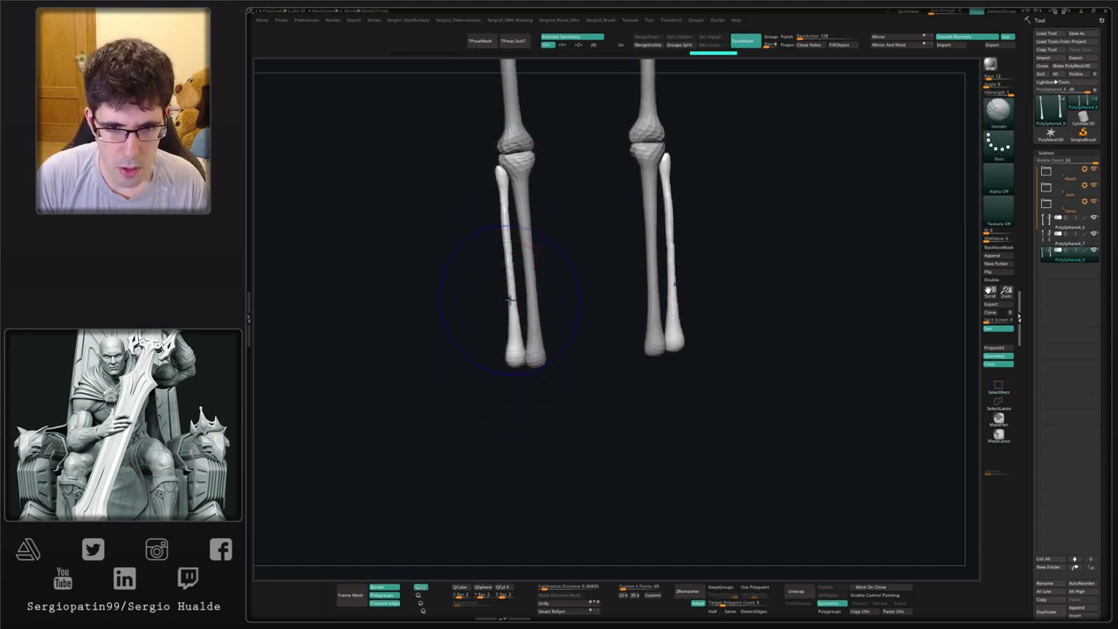
pyautogui.moveTo(509, 300)
pyautogui.keyDown('shift'); pyautogui.mouseDown()
pyautogui.moveTo(508, 374)
pyautogui.moveTo(510, 358)
pyautogui.mouseUp(); pyautogui.keyUp('shift')
pyautogui.press('s')
pyautogui.moveTo(515, 351); pyautogui.dragTo(507, 355)
pyautogui.keyDown('shift'); pyautogui.moveTo(516, 350); pyautogui.dragTo(534, 353, button='right'); pyautogui.keyUp('shift')
pyautogui.moveTo(513, 352); pyautogui.dragTo(511, 357)
pyautogui.keyDown('shift'); pyautogui.moveTo(512, 357); pyautogui.dragTo(559, 356, button='right'); pyautogui.keyUp('shift')
# - Adjust the placement and curve of the fibulas beside the tibias with the Move brush in side and front views
pyautogui.press('b')
pyautogui.press('m')
pyautogui.press('v')
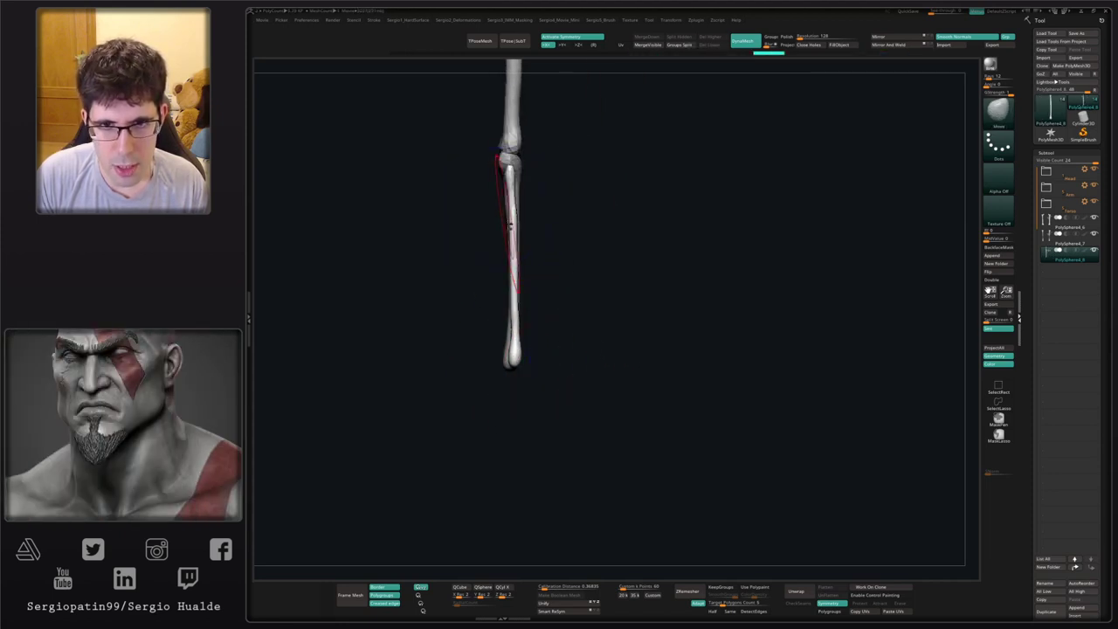
pyautogui.moveTo(505, 217); pyautogui.dragTo(509, 219)
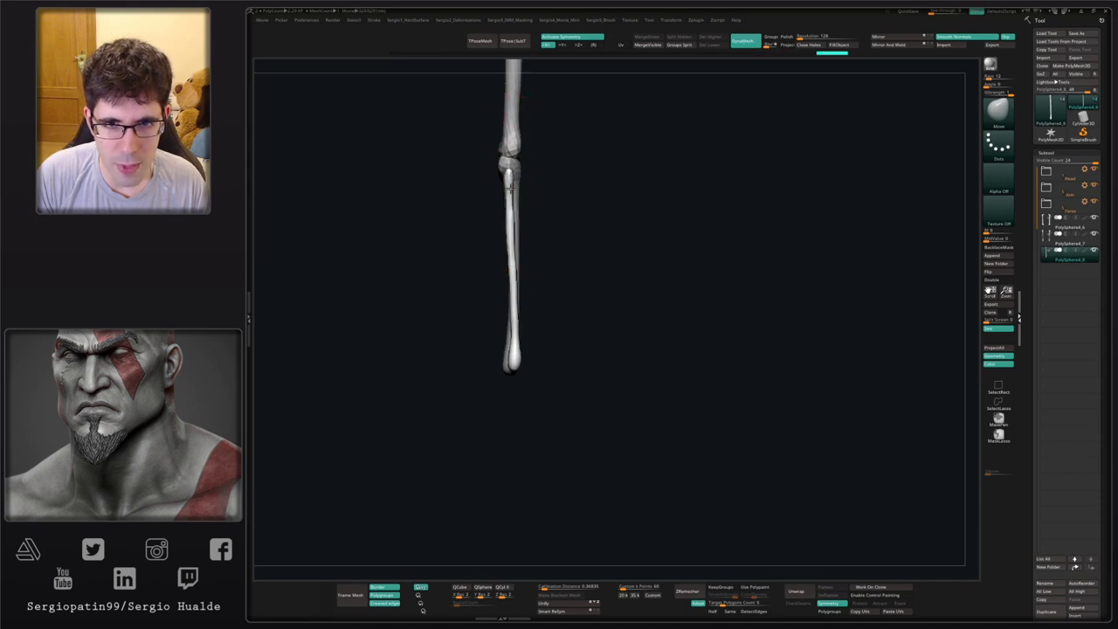
pyautogui.moveTo(512, 252)
pyautogui.keyDown('ctrl'); pyautogui.mouseDown(button='right')
pyautogui.moveTo(520, 309)
pyautogui.moveTo(505, 245)
pyautogui.mouseUp(button='right'); pyautogui.keyUp('ctrl')
pyautogui.moveTo(501, 246); pyautogui.dragTo(499, 259)
pyautogui.moveTo(495, 462)
pyautogui.keyDown('shift'); pyautogui.mouseDown()
pyautogui.moveTo(495, 358)
pyautogui.moveTo(501, 469)
pyautogui.mouseUp(); pyautogui.keyUp('shift')
pyautogui.moveTo(503, 476)
pyautogui.keyDown('ctrl'); pyautogui.mouseDown(button='right')
pyautogui.moveTo(522, 357)
pyautogui.moveTo(486, 366)
pyautogui.moveTo(502, 345)
pyautogui.moveTo(496, 302)
pyautogui.mouseUp(button='right'); pyautogui.keyUp('ctrl')
pyautogui.moveTo(498, 300); pyautogui.dragTo(505, 298)
pyautogui.moveTo(505, 299)
pyautogui.mouseDown(button='right')
pyautogui.moveTo(498, 285)
pyautogui.moveTo(512, 312)
pyautogui.mouseUp(button='right')
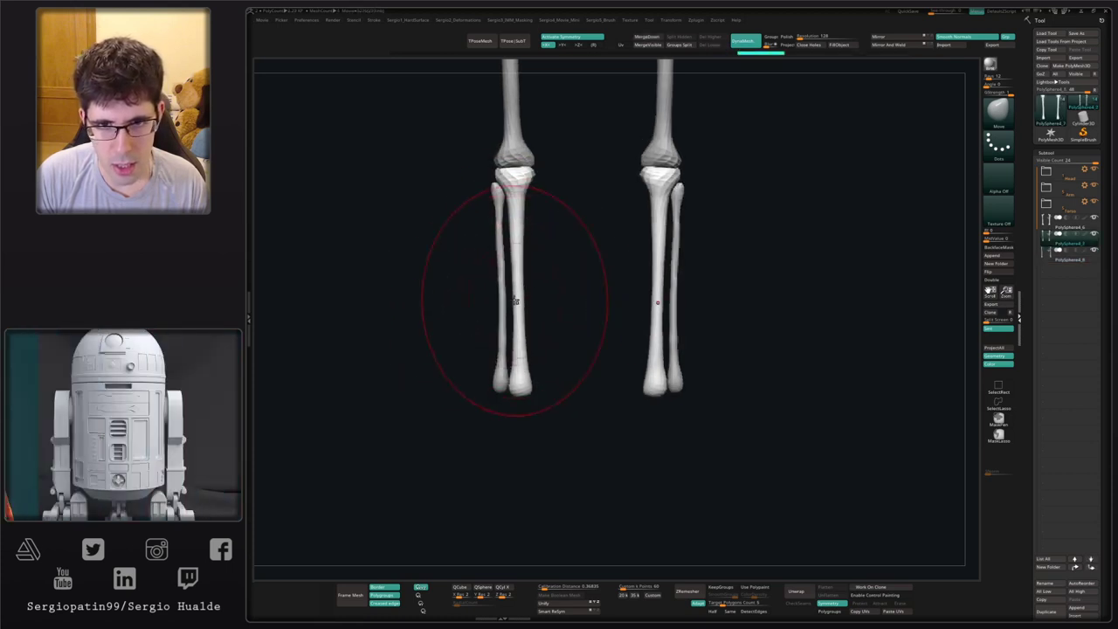
# - Refine the tibia shafts with the Move brush and pull the inner side of their lower ends into an ankle bump
pyautogui.moveTo(519, 368); pyautogui.dragTo(518, 390)
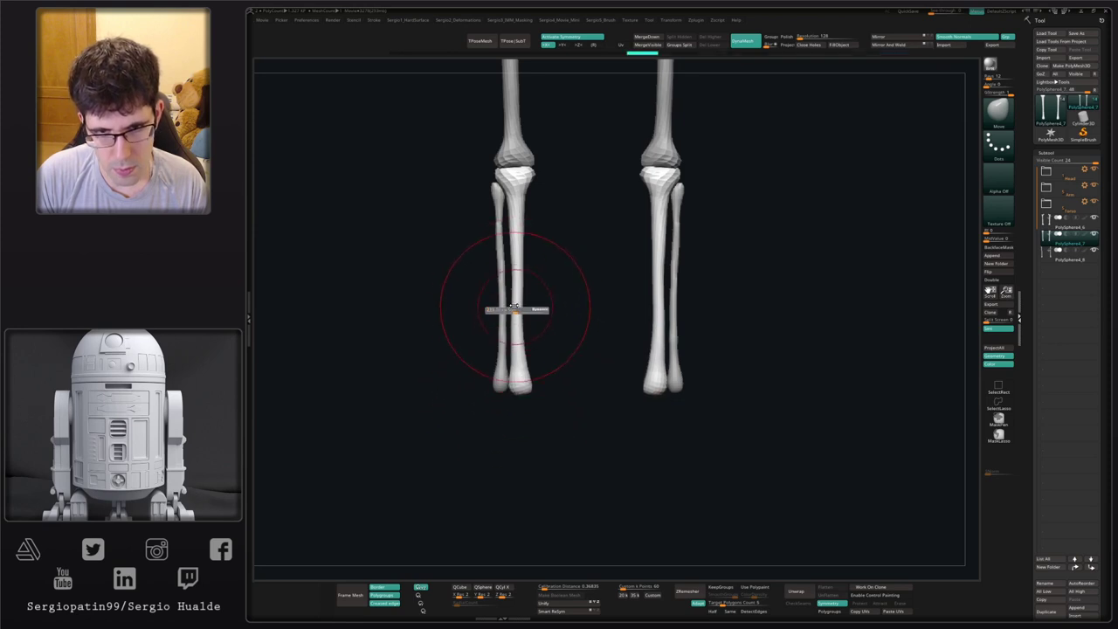
pyautogui.moveTo(517, 278); pyautogui.dragTo(514, 277)
pyautogui.moveTo(521, 315); pyautogui.dragTo(519, 315)
pyautogui.keyDown('alt'); pyautogui.moveTo(516, 326); pyautogui.dragTo(516, 279, button='right'); pyautogui.keyUp('alt')
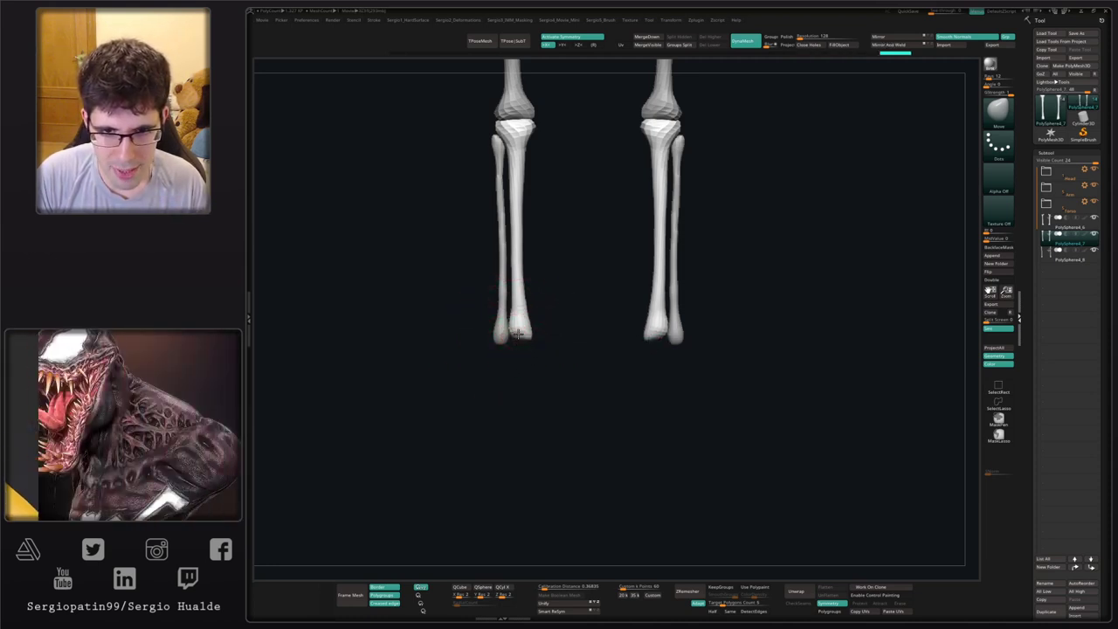
# - Select the tibias and fibulas together and move them slightly inward beneath the thigh bones with the gizmo
pyautogui.moveTo(500, 340)
pyautogui.keyDown('alt'); pyautogui.mouseDown(button='right')
pyautogui.moveTo(491, 374)
pyautogui.moveTo(494, 289)
pyautogui.moveTo(522, 479)
pyautogui.mouseUp(button='right'); pyautogui.keyUp('alt')
pyautogui.press('w')
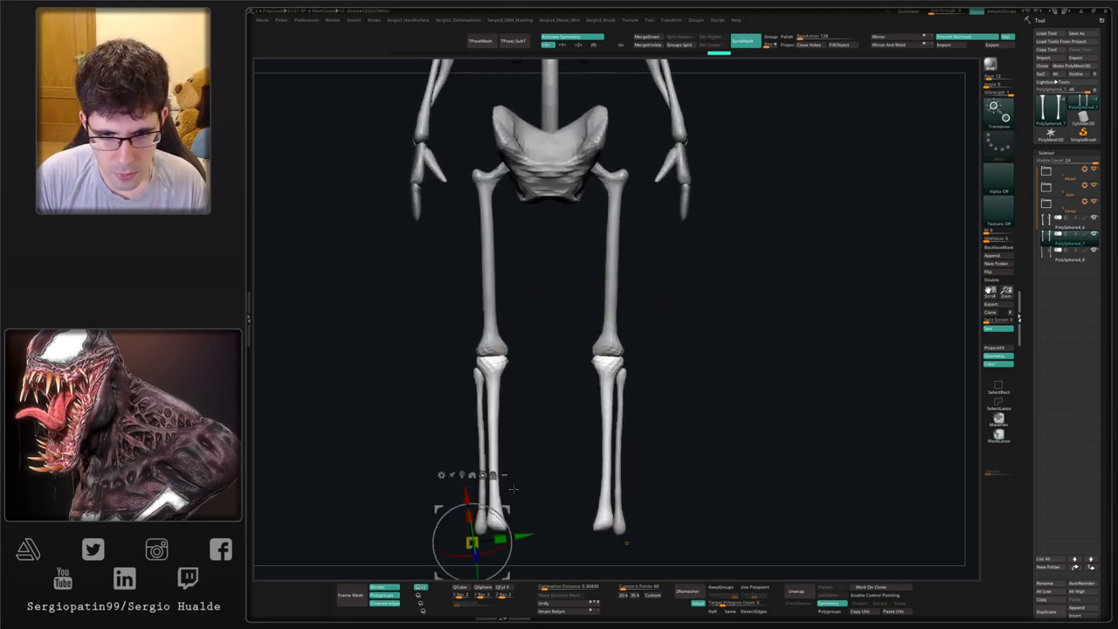
pyautogui.keyDown('alt'); pyautogui.moveTo(626, 542); pyautogui.dragTo(639, 478, button='right'); pyautogui.keyUp('alt')
pyautogui.click(517, 410)
pyautogui.keyDown('ctrl'); pyautogui.keyDown('shift'); pyautogui.click(505, 349); pyautogui.keyUp('shift'); pyautogui.keyUp('ctrl')
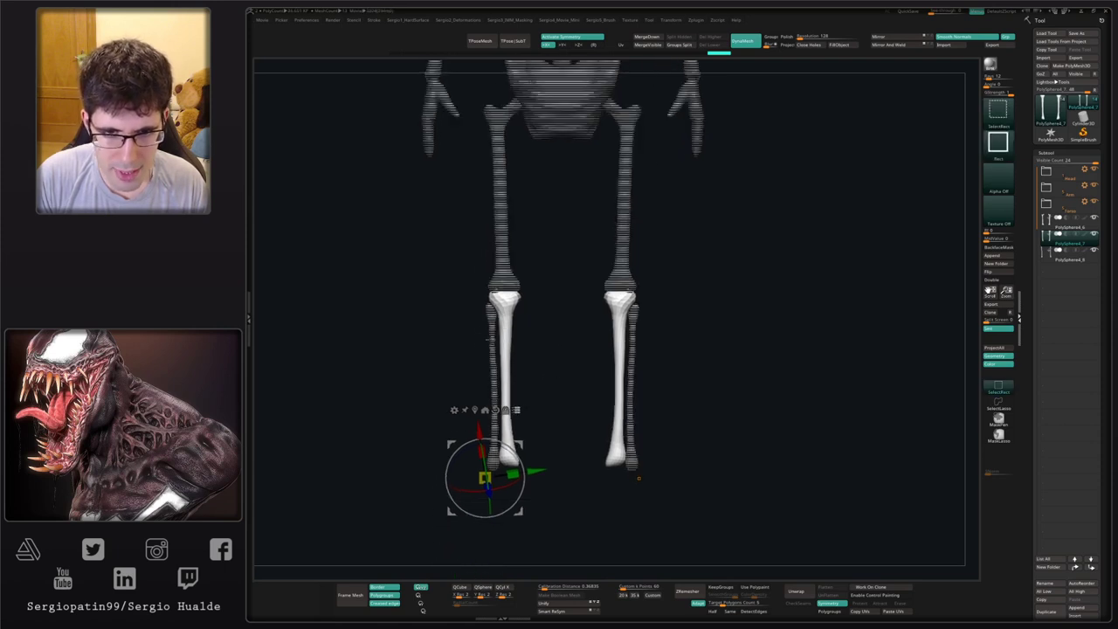
pyautogui.keyDown('ctrl'); pyautogui.keyDown('shift'); pyautogui.click(492, 347); pyautogui.keyUp('shift'); pyautogui.keyUp('ctrl')
pyautogui.keyDown('alt'); pyautogui.click(496, 409); pyautogui.keyUp('alt')
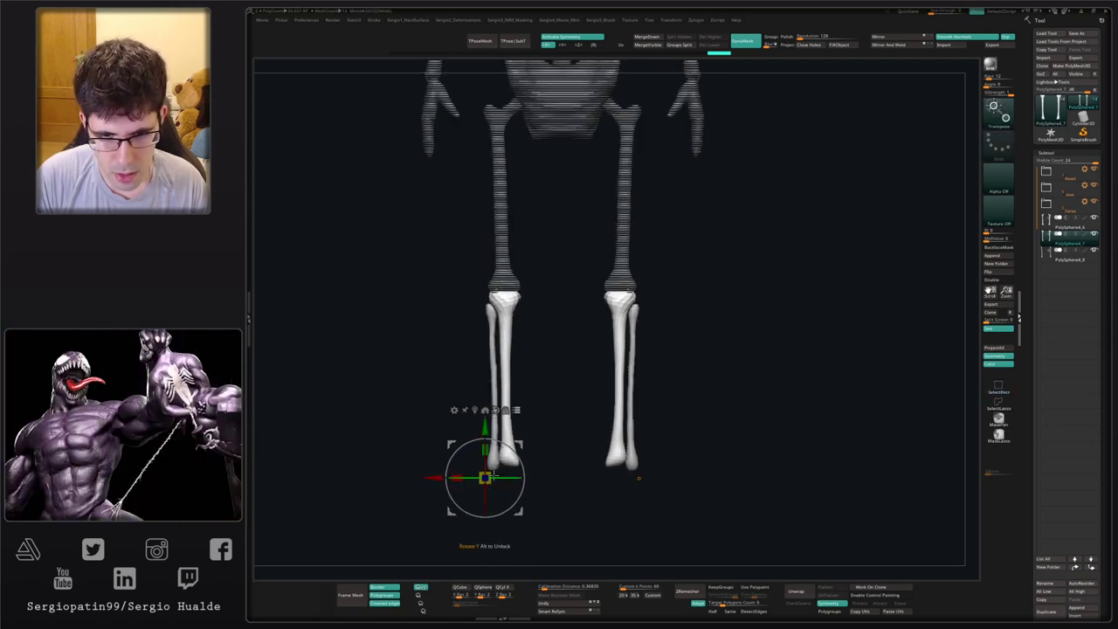
pyautogui.moveTo(439, 472); pyautogui.dragTo(446, 470)
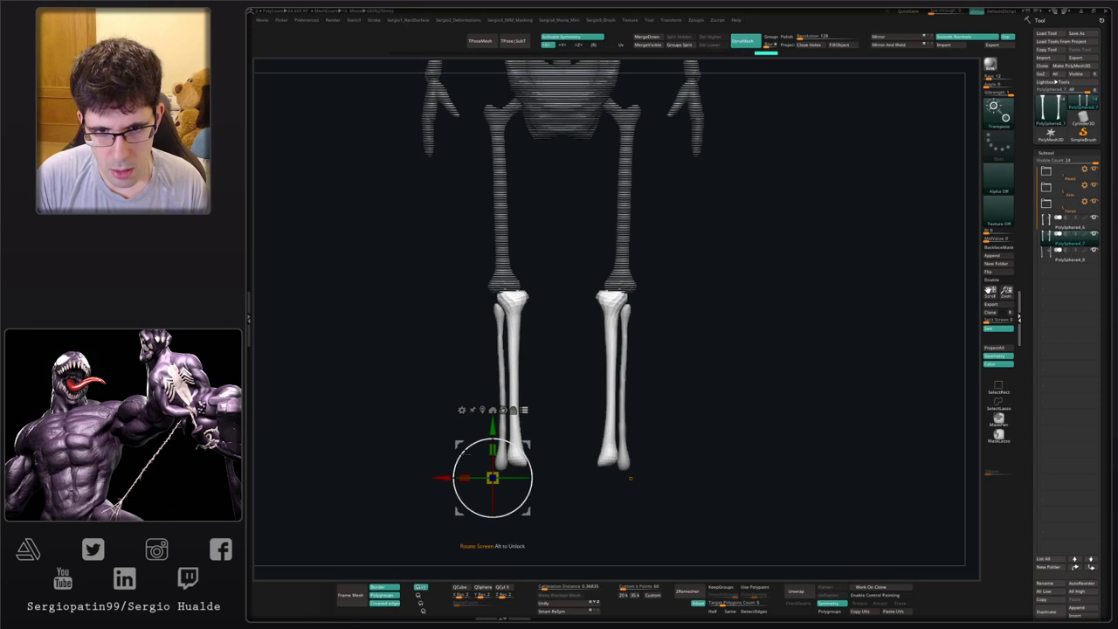
pyautogui.press('q')
# - Select the thigh bones and adjust them with the gizmo in front view to line up with the shin bones
pyautogui.keyDown('alt'); pyautogui.click(506, 263); pyautogui.keyUp('alt')
pyautogui.press('w')
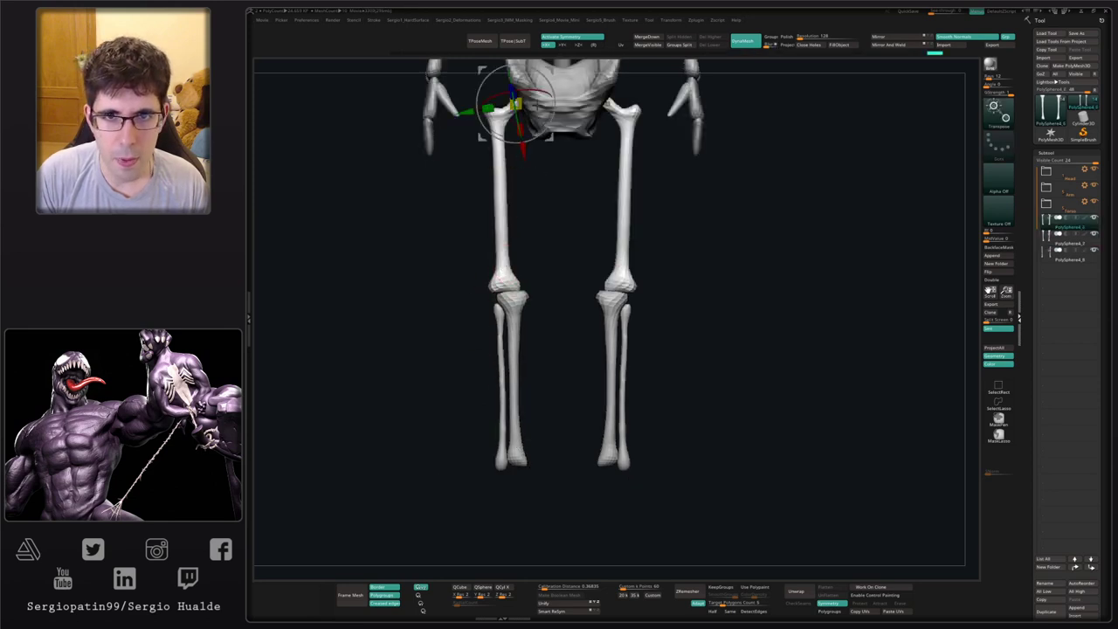
pyautogui.keyDown('alt'); pyautogui.moveTo(503, 262); pyautogui.dragTo(471, 412, button='right'); pyautogui.keyUp('alt')
pyautogui.click(515, 185)
pyautogui.moveTo(516, 231); pyautogui.dragTo(514, 229)
pyautogui.press('q')
# - Reset the gizmo orientation in side view and adjust the thigh and shin bones together as one selection
pyautogui.moveTo(524, 348)
pyautogui.keyDown('ctrl'); pyautogui.mouseDown(button='right')
pyautogui.moveTo(591, 297)
pyautogui.moveTo(584, 260)
pyautogui.moveTo(578, 316)
pyautogui.moveTo(566, 327)
pyautogui.moveTo(581, 335)
pyautogui.mouseUp(button='right'); pyautogui.keyUp('ctrl')
pyautogui.press('w')
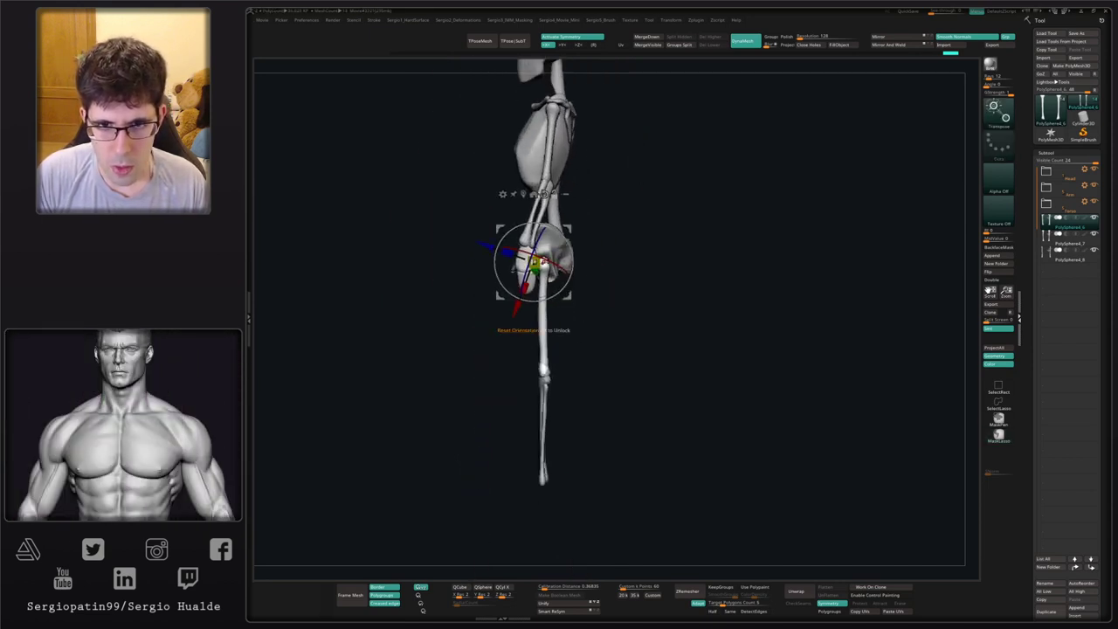
pyautogui.keyDown('alt'); pyautogui.click(544, 193); pyautogui.keyUp('alt')
pyautogui.keyDown('alt'); pyautogui.moveTo(568, 225); pyautogui.dragTo(578, 263); pyautogui.keyUp('alt')
pyautogui.click(573, 233)
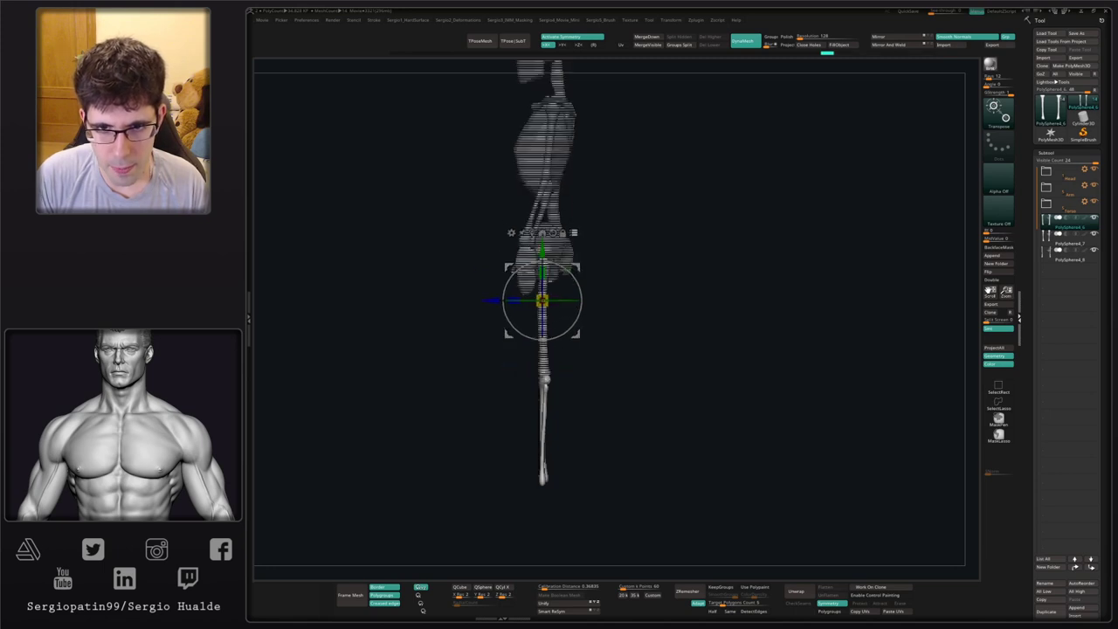
pyautogui.keyDown('ctrl'); pyautogui.keyDown('shift'); pyautogui.click(545, 357); pyautogui.keyUp('shift'); pyautogui.keyUp('ctrl')
pyautogui.moveTo(513, 299); pyautogui.dragTo(498, 300)
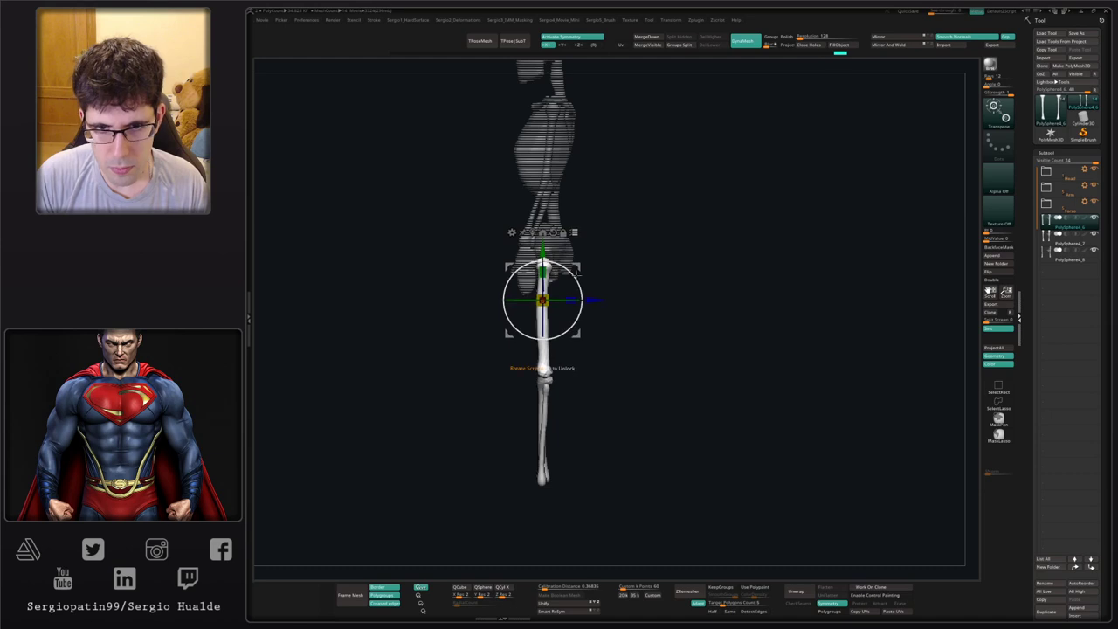
pyautogui.click(574, 233)
pyautogui.press('q')
pyautogui.moveTo(602, 285)
pyautogui.mouseDown()
pyautogui.moveTo(691, 282)
pyautogui.moveTo(526, 326)
pyautogui.moveTo(526, 292)
pyautogui.mouseUp()
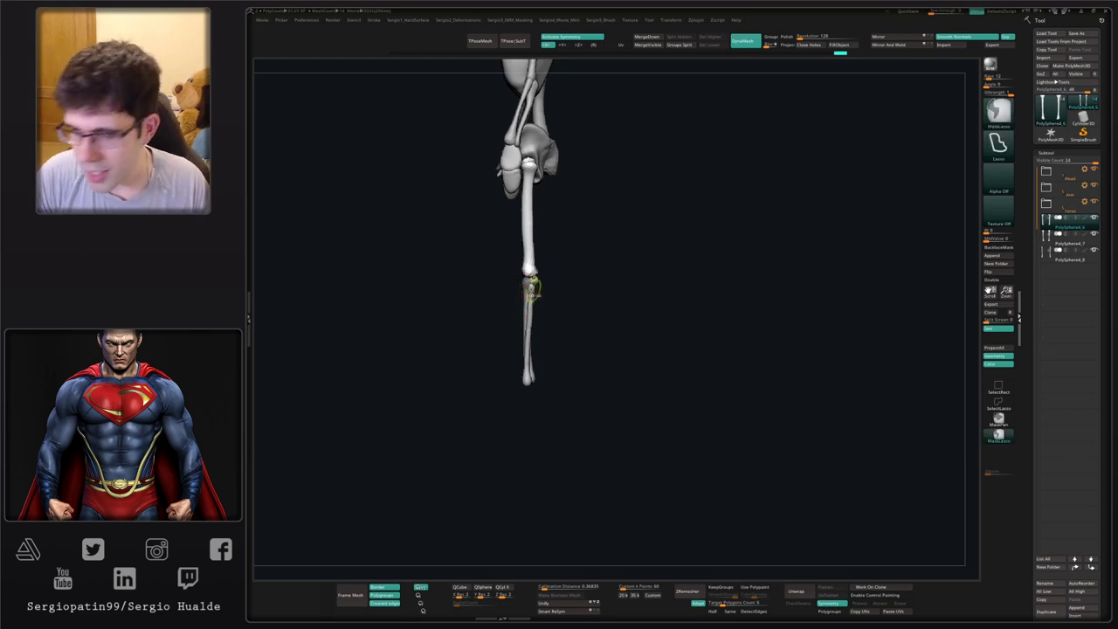
# - Select the fibulas and refine their shafts and lower ends in side view with the Move brush
pyautogui.keyDown('ctrl'); pyautogui.moveTo(532, 288); pyautogui.dragTo(524, 312, button='right'); pyautogui.keyUp('ctrl')
pyautogui.keyDown('alt'); pyautogui.click(525, 311); pyautogui.keyUp('alt')
pyautogui.press('s')
pyautogui.press('s')
pyautogui.moveTo(543, 306); pyautogui.dragTo(545, 305)
pyautogui.moveTo(531, 301); pyautogui.dragTo(527, 300)
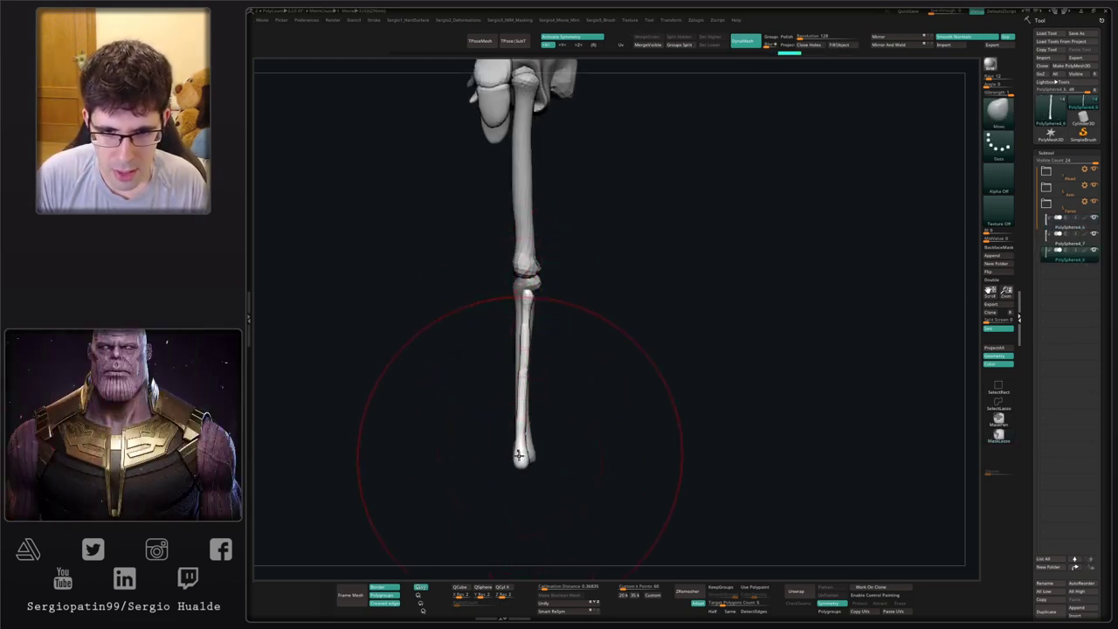
pyautogui.moveTo(526, 356); pyautogui.dragTo(524, 356)
pyautogui.keyDown('shift'); pyautogui.moveTo(535, 411); pyautogui.dragTo(547, 349, button='right'); pyautogui.keyUp('shift')
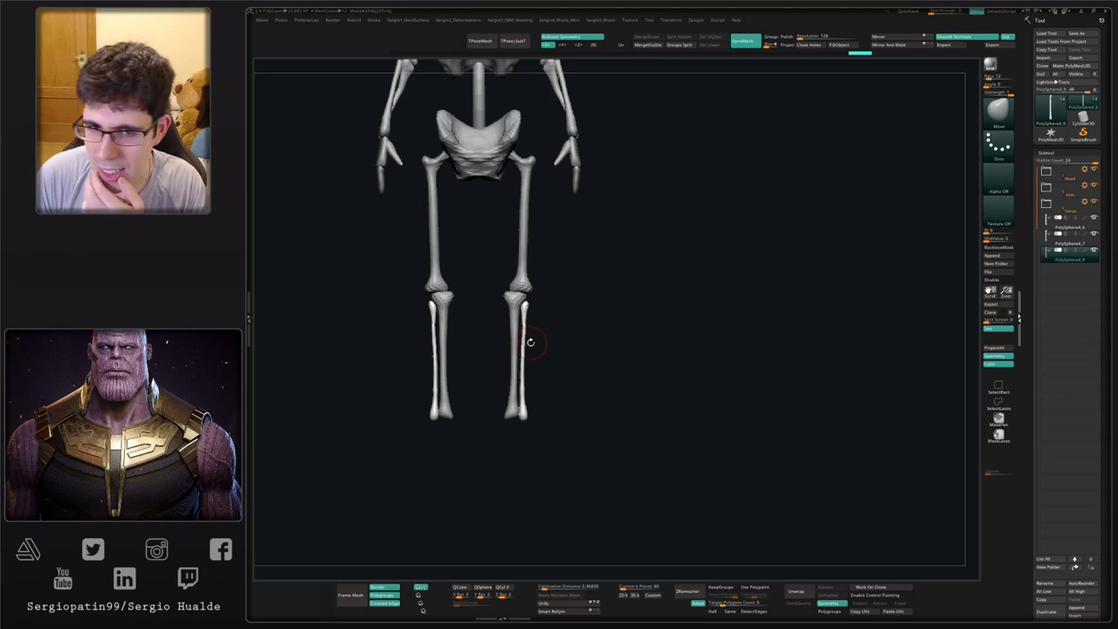
pyautogui.keyDown('alt'); pyautogui.moveTo(565, 314); pyautogui.dragTo(599, 307, button='right'); pyautogui.keyUp('alt')
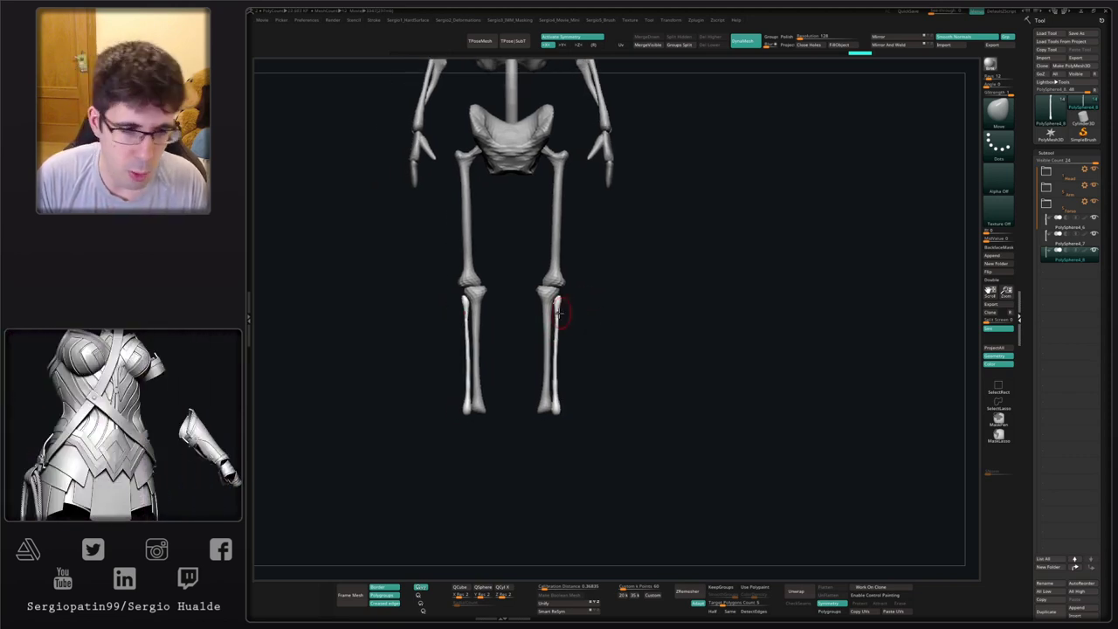
pyautogui.keyDown('alt'); pyautogui.moveTo(536, 360); pyautogui.dragTo(603, 373); pyautogui.keyUp('alt')
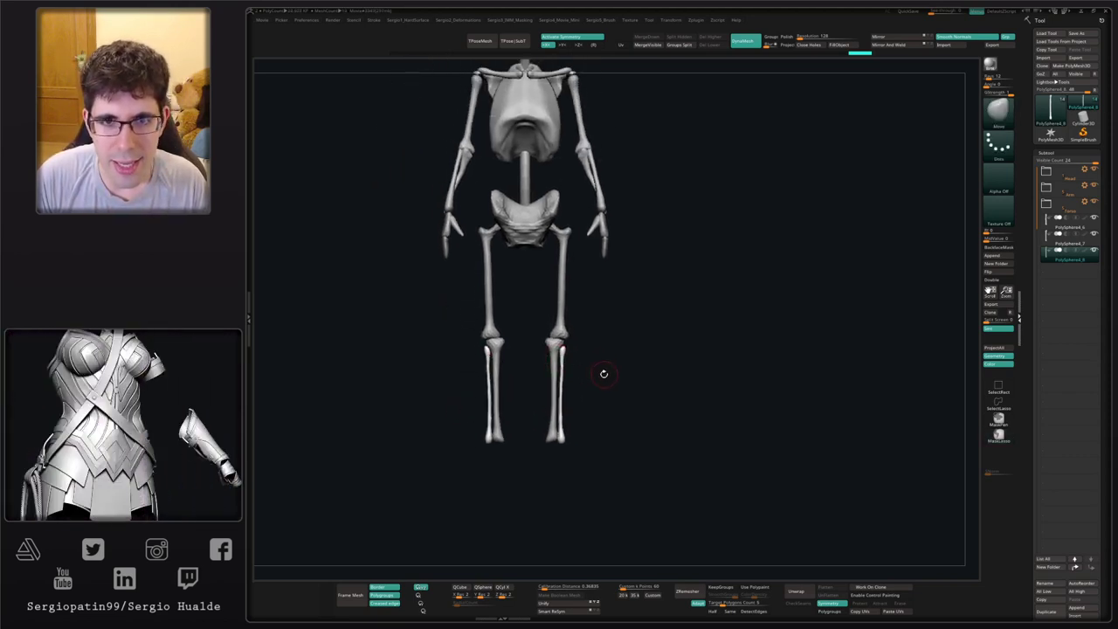
# - Duplicate the tibia subtool and place the copy below the fibulas in the subtool list
pyautogui.keyDown('alt'); pyautogui.click(603, 229); pyautogui.keyUp('alt')
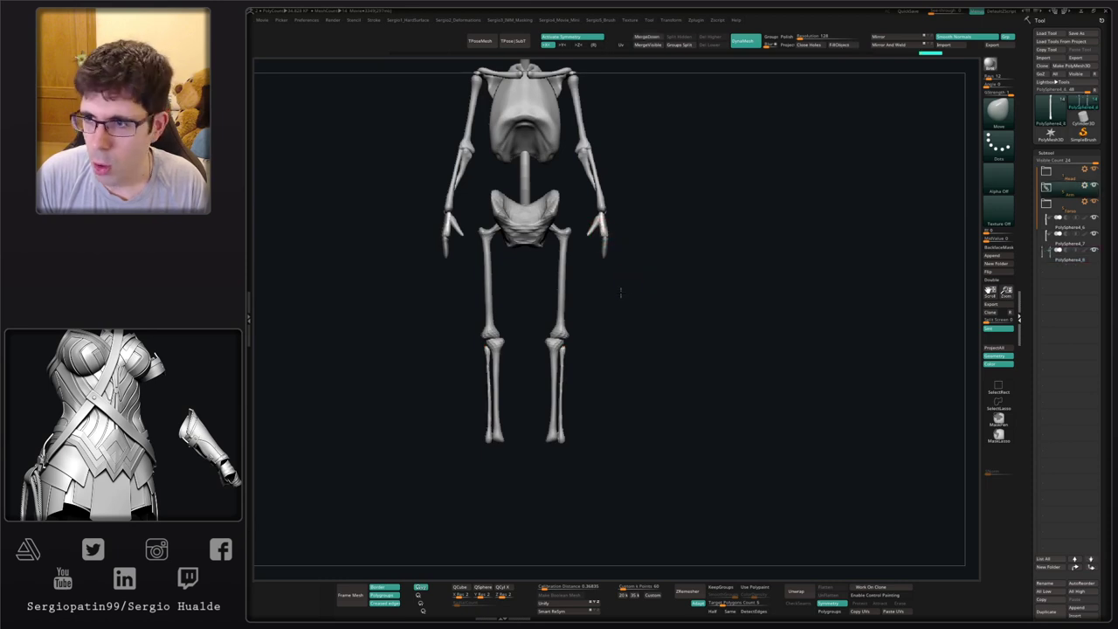
pyautogui.click(1047, 260)
pyautogui.keyDown('alt'); pyautogui.moveTo(716, 388); pyautogui.dragTo(736, 324); pyautogui.keyUp('alt')
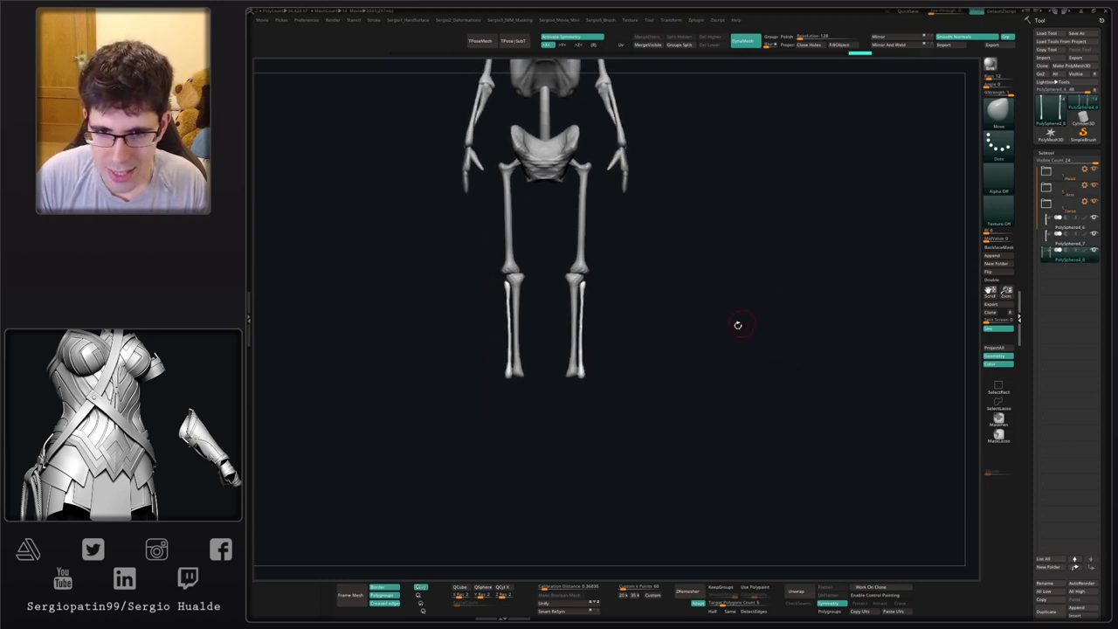
pyautogui.click(1060, 245)
pyautogui.click(901, 277)
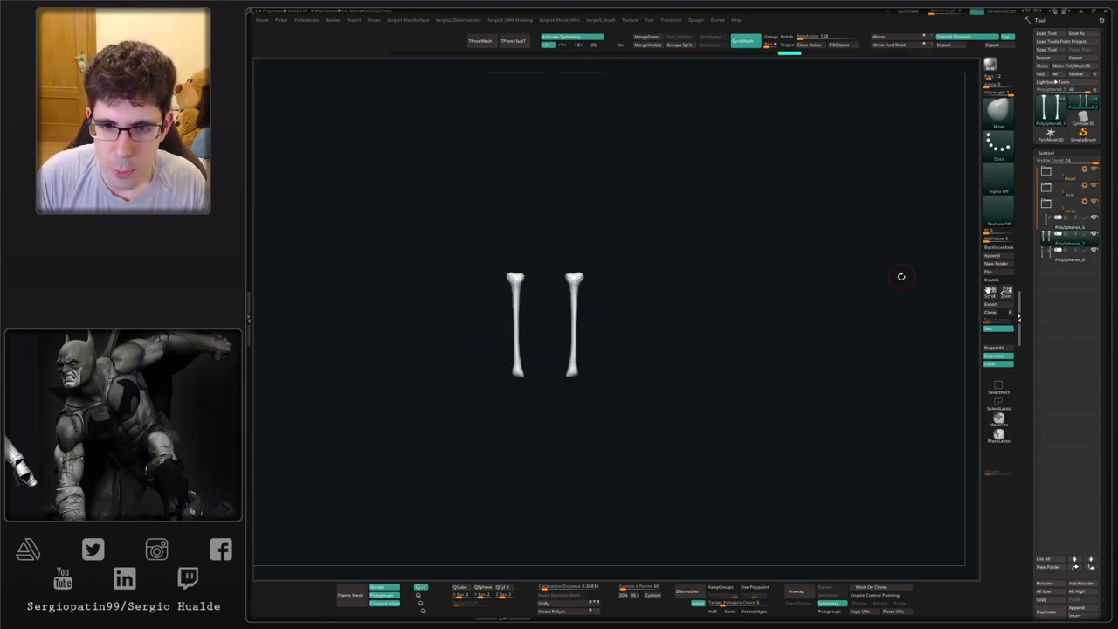
pyautogui.click(900, 276)
pyautogui.hotkey('ctrl', 'shift', 'd')
pyautogui.click(1060, 257)
pyautogui.moveTo(1060, 259); pyautogui.dragTo(1052, 279)
# - Reduce the duplicated bone to a short tapered foot block and position it beneath the ankle in side view
pyautogui.keyDown('ctrl'); pyautogui.keyDown('shift'); pyautogui.moveTo(606, 404); pyautogui.dragTo(598, 357); pyautogui.keyUp('shift'); pyautogui.keyUp('ctrl')
pyautogui.press('w')
pyautogui.keyDown('ctrl'); pyautogui.moveTo(598, 356); pyautogui.dragTo(581, 415, button='right'); pyautogui.keyUp('ctrl')
pyautogui.press('q')
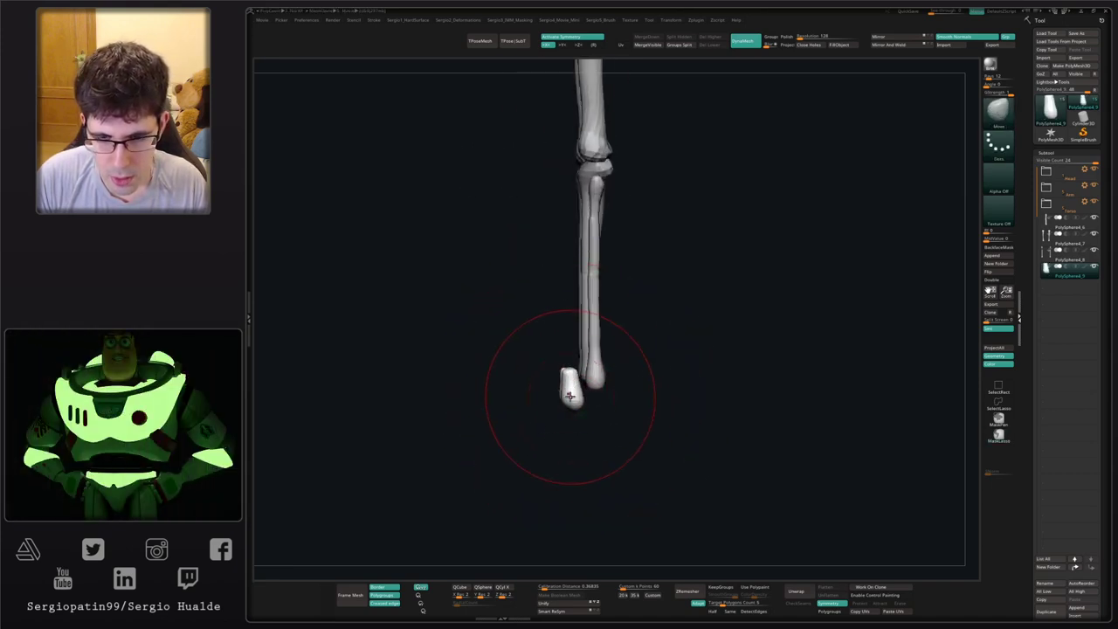
pyautogui.press('w')
pyautogui.moveTo(588, 391)
pyautogui.keyDown('alt'); pyautogui.mouseDown()
pyautogui.moveTo(606, 361)
pyautogui.moveTo(608, 371)
pyautogui.moveTo(549, 371)
pyautogui.moveTo(501, 395)
pyautogui.moveTo(593, 371)
pyautogui.mouseUp(); pyautogui.keyUp('alt')
pyautogui.moveTo(609, 366); pyautogui.dragTo(630, 357)
# - Shift the foot blocks sideways with the gizmo in front view to line up beneath the shin bones
pyautogui.press('q')
pyautogui.moveTo(599, 382)
pyautogui.mouseDown(button='right')
pyautogui.moveTo(655, 393)
pyautogui.moveTo(609, 448)
pyautogui.mouseUp(button='right')
pyautogui.press('w')
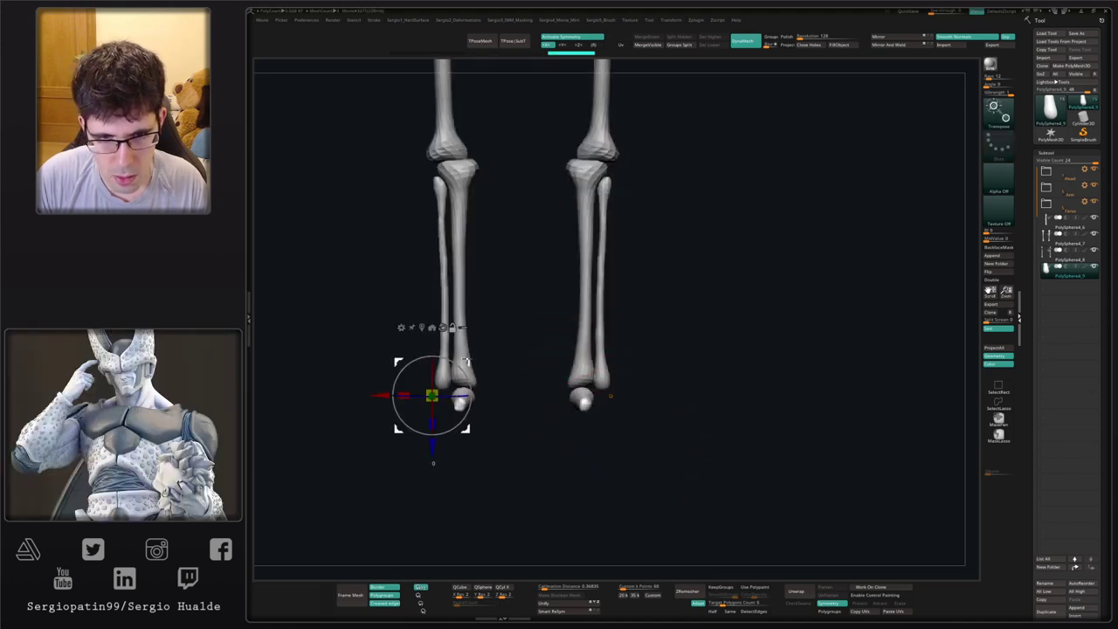
pyautogui.keyDown('alt'); pyautogui.moveTo(467, 361); pyautogui.dragTo(501, 361); pyautogui.keyUp('alt')
pyautogui.moveTo(437, 395)
pyautogui.mouseDown()
pyautogui.moveTo(387, 396)
pyautogui.moveTo(451, 394)
pyautogui.mouseUp()
pyautogui.press('q')
# - Extend the heels backward and curve the outlines of the foot blocks from below with the Move brush
pyautogui.moveTo(622, 388); pyautogui.dragTo(573, 395, button='right')
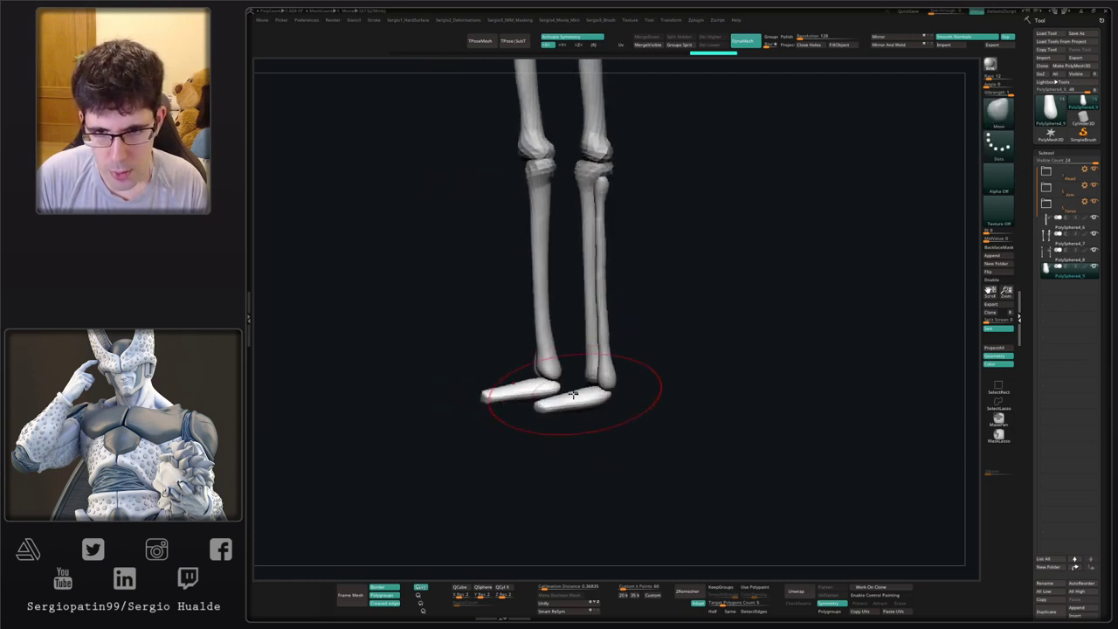
pyautogui.moveTo(648, 403); pyautogui.dragTo(619, 399, button='right')
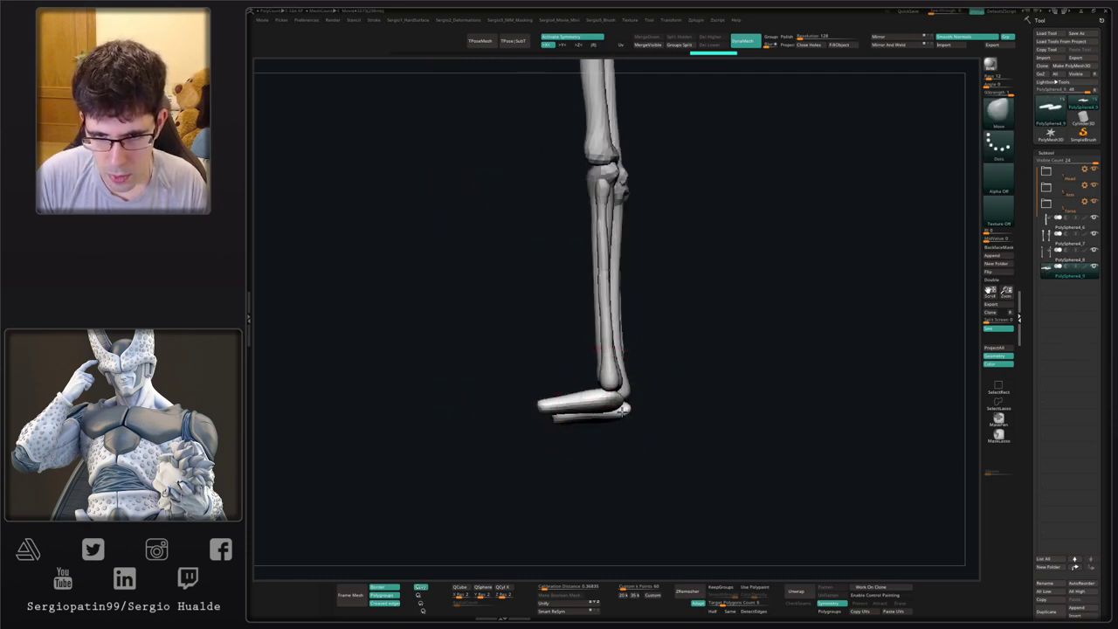
pyautogui.moveTo(623, 411); pyautogui.dragTo(639, 394)
pyautogui.moveTo(634, 396)
pyautogui.mouseDown(button='right')
pyautogui.moveTo(601, 362)
pyautogui.moveTo(588, 314)
pyautogui.mouseUp(button='right')
pyautogui.keyDown('alt'); pyautogui.moveTo(569, 372); pyautogui.dragTo(617, 309, button='right'); pyautogui.keyUp('alt')
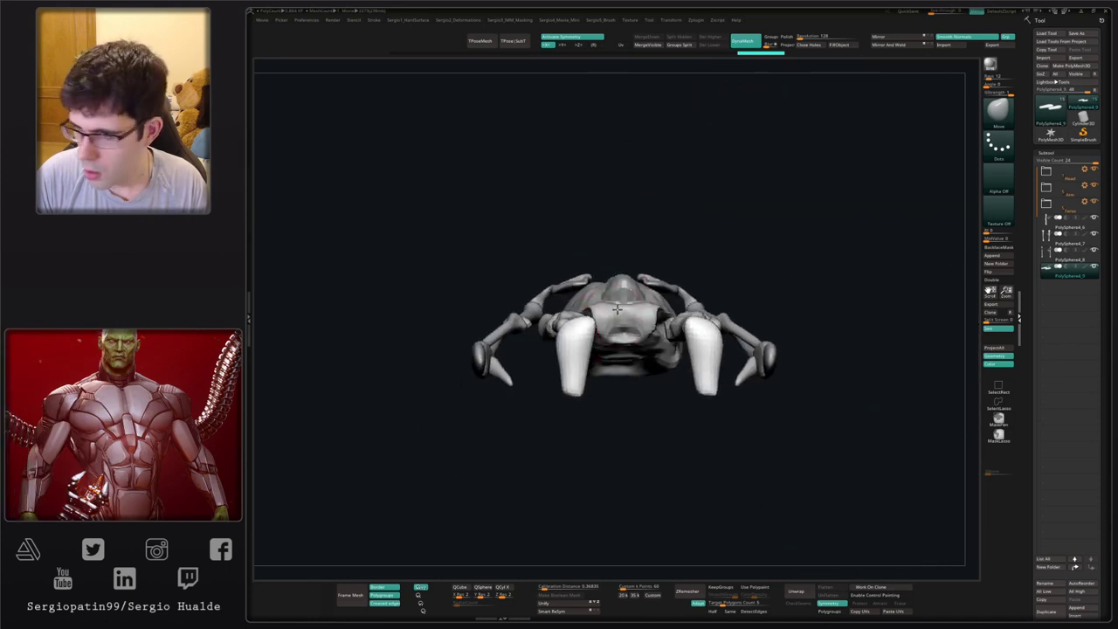
pyautogui.moveTo(554, 340)
pyautogui.keyDown('ctrl'); pyautogui.mouseDown(button='right')
pyautogui.moveTo(567, 391)
pyautogui.moveTo(539, 389)
pyautogui.moveTo(564, 338)
pyautogui.mouseUp(button='right'); pyautogui.keyUp('ctrl')
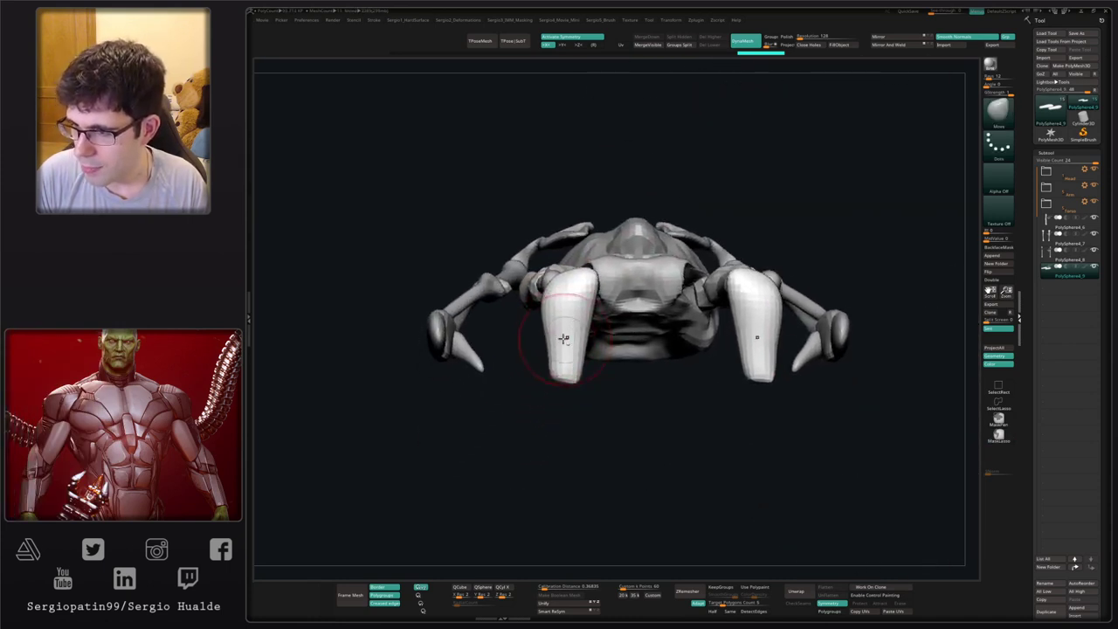
pyautogui.moveTo(555, 305); pyautogui.dragTo(567, 315)
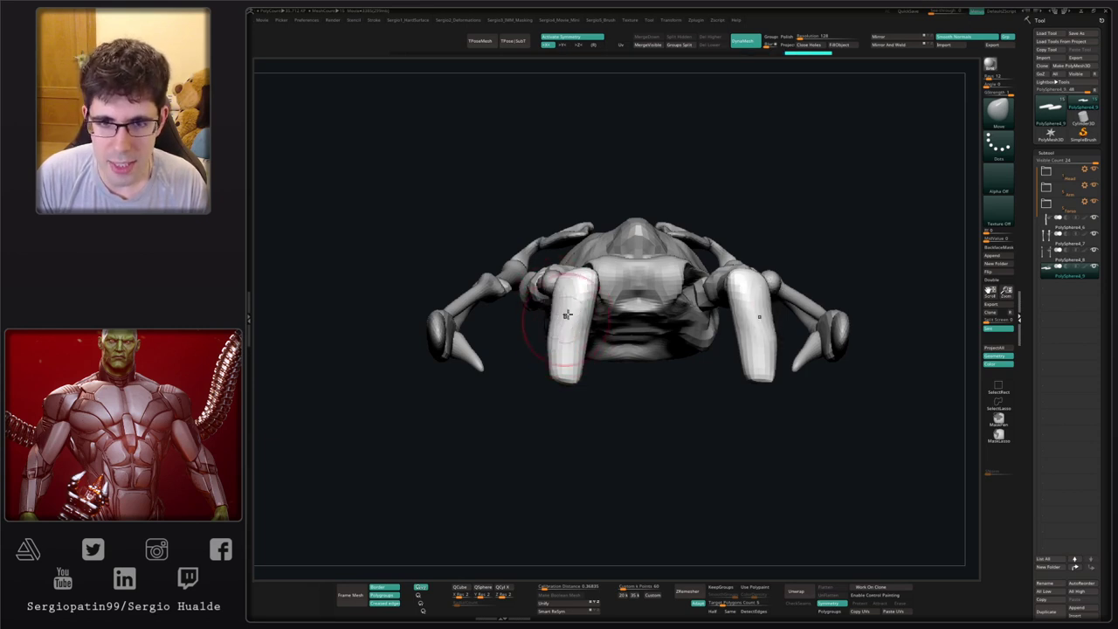
pyautogui.moveTo(586, 278); pyautogui.dragTo(577, 281)
pyautogui.moveTo(577, 281)
pyautogui.keyDown('shift'); pyautogui.mouseDown(button='right')
pyautogui.moveTo(579, 336)
pyautogui.moveTo(583, 291)
pyautogui.mouseUp(button='right'); pyautogui.keyUp('shift')
pyautogui.moveTo(584, 292)
pyautogui.mouseDown()
pyautogui.moveTo(563, 295)
pyautogui.moveTo(565, 365)
pyautogui.moveTo(552, 335)
pyautogui.moveTo(548, 368)
pyautogui.moveTo(583, 359)
pyautogui.moveTo(589, 329)
pyautogui.moveTo(515, 323)
pyautogui.moveTo(554, 349)
pyautogui.moveTo(572, 331)
pyautogui.moveTo(536, 312)
pyautogui.moveTo(527, 320)
pyautogui.moveTo(543, 373)
pyautogui.moveTo(575, 377)
pyautogui.moveTo(599, 411)
pyautogui.moveTo(606, 367)
pyautogui.moveTo(647, 355)
pyautogui.mouseUp()
pyautogui.moveTo(585, 341)
pyautogui.mouseDown()
pyautogui.moveTo(586, 294)
pyautogui.moveTo(591, 311)
pyautogui.mouseUp()
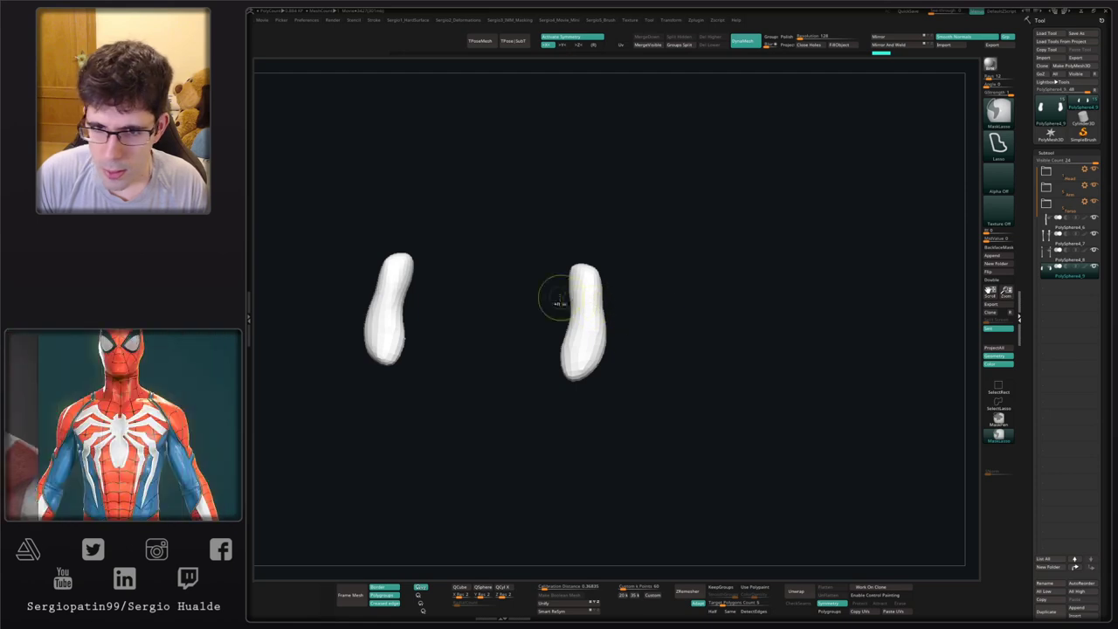
# - Pull the rear top of the feet up into a wedge towards the ankle and smooth the shape
pyautogui.click(991, 420)
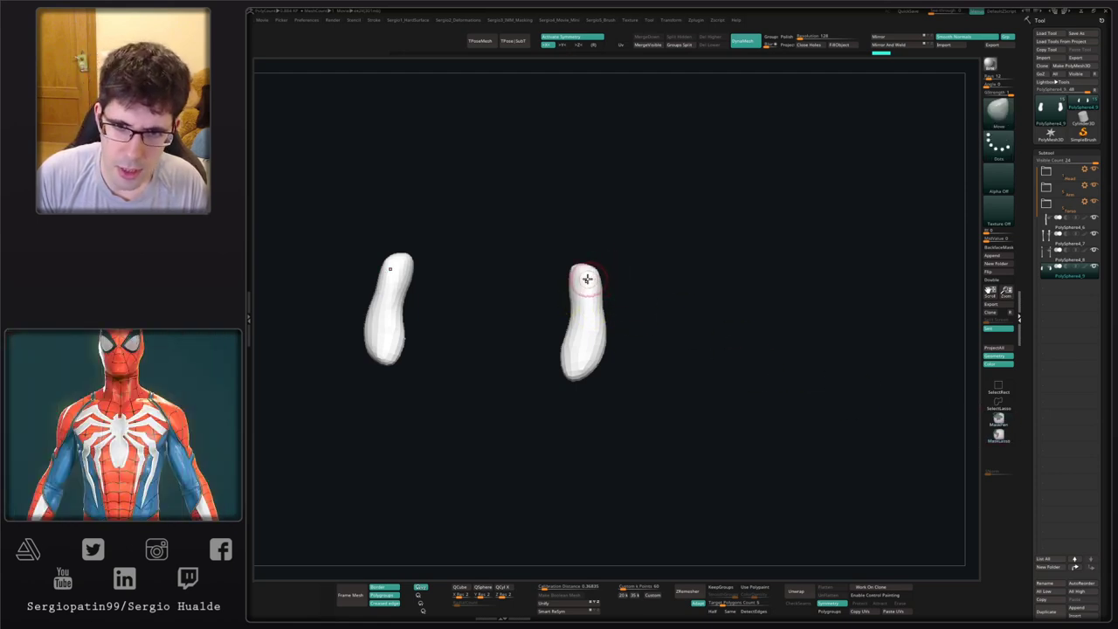
pyautogui.moveTo(587, 277)
pyautogui.mouseDown(button='right')
pyautogui.moveTo(624, 302)
pyautogui.moveTo(592, 289)
pyautogui.mouseUp(button='right')
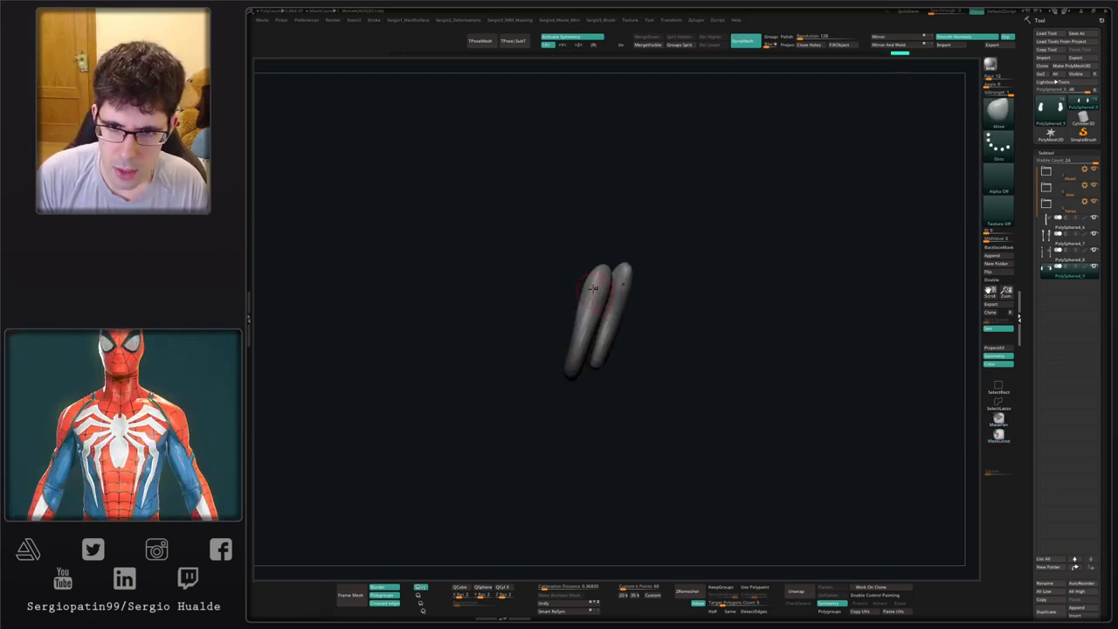
pyautogui.press('s')
pyautogui.moveTo(593, 288)
pyautogui.mouseDown()
pyautogui.moveTo(613, 288)
pyautogui.moveTo(553, 244)
pyautogui.mouseUp()
pyautogui.moveTo(535, 235); pyautogui.dragTo(636, 321, button='right')
pyautogui.keyDown('shift'); pyautogui.moveTo(636, 321); pyautogui.dragTo(568, 324); pyautogui.keyUp('shift')
pyautogui.moveTo(541, 298)
pyautogui.mouseDown(button='right')
pyautogui.moveTo(568, 316)
pyautogui.moveTo(557, 304)
pyautogui.moveTo(536, 341)
pyautogui.moveTo(584, 372)
pyautogui.moveTo(513, 342)
pyautogui.mouseUp(button='right')
# - Carve grooves separating the toes at the front of the feet with the DamStandard brush
pyautogui.hotkey('ctrl', 'shift')
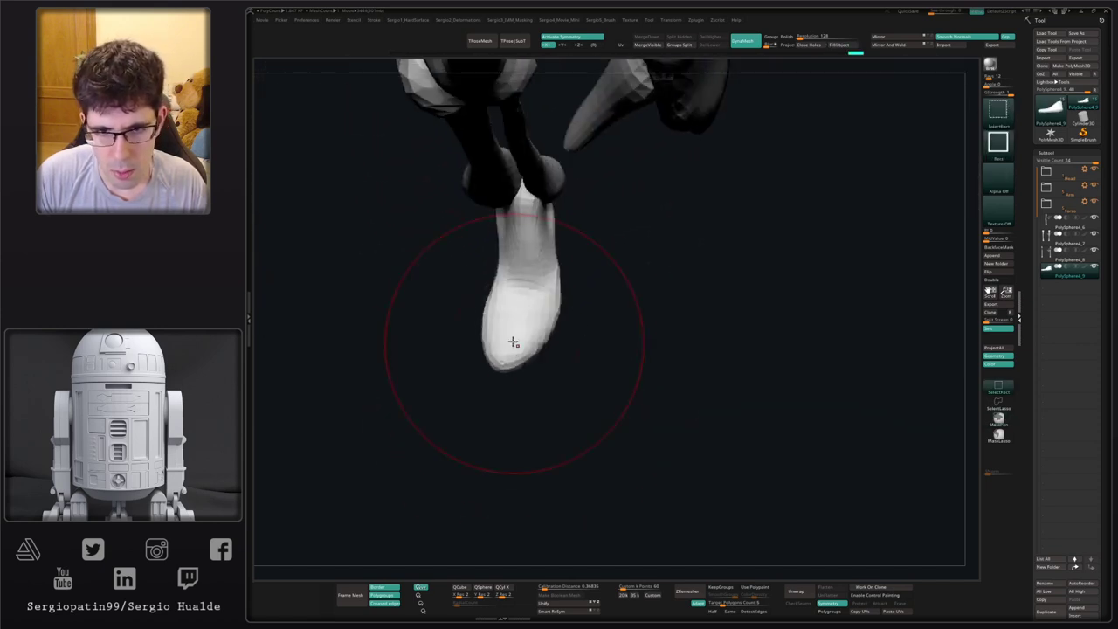
pyautogui.press('b')
pyautogui.press('d')
pyautogui.press('s')
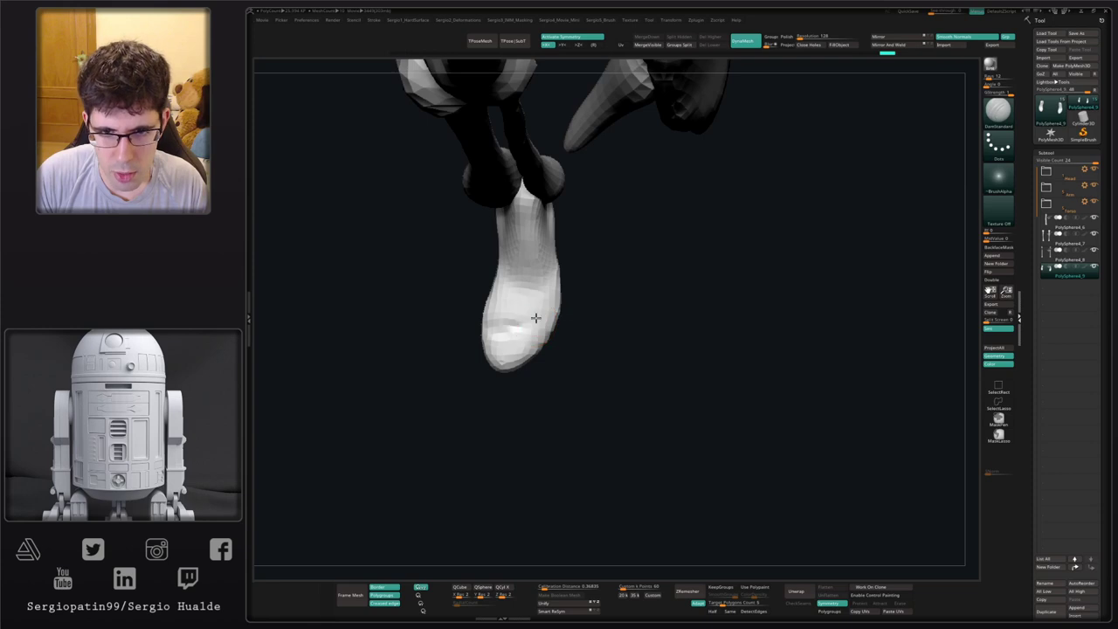
pyautogui.moveTo(502, 358)
pyautogui.mouseDown()
pyautogui.moveTo(508, 333)
pyautogui.moveTo(539, 329)
pyautogui.mouseUp()
pyautogui.moveTo(536, 352)
pyautogui.mouseDown(button='right')
pyautogui.moveTo(549, 323)
pyautogui.moveTo(549, 332)
pyautogui.moveTo(516, 324)
pyautogui.moveTo(555, 326)
pyautogui.mouseUp(button='right')
# - Select the fibulas and adjust their lower ends around the ankle with the Move brush in front view
pyautogui.press('b')
pyautogui.press('m')
pyautogui.press('v')
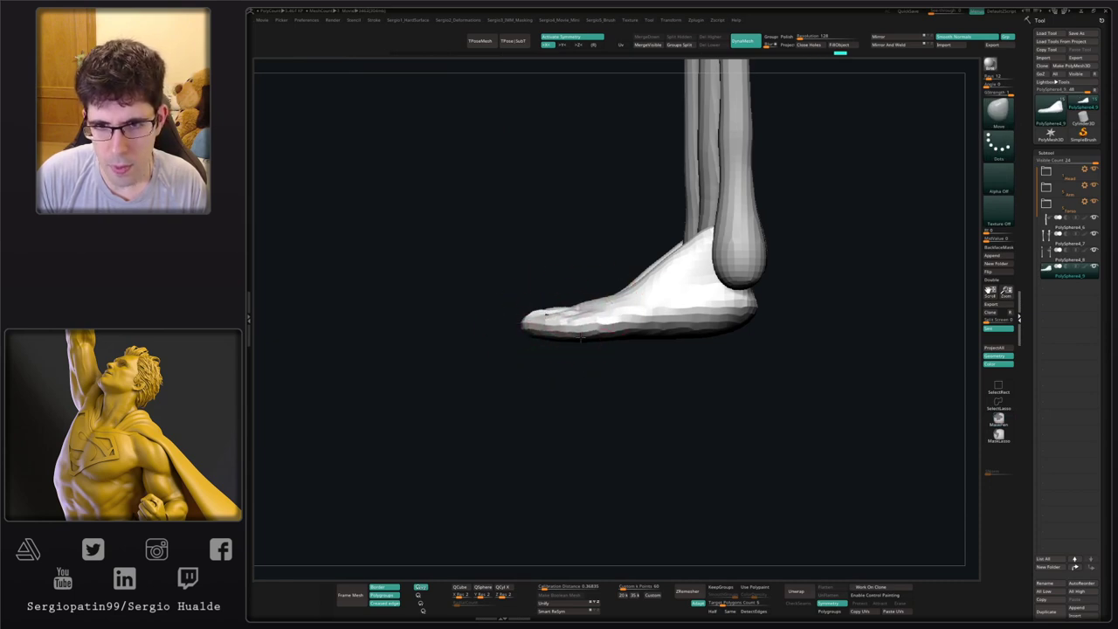
pyautogui.moveTo(554, 346)
pyautogui.mouseDown(button='right')
pyautogui.moveTo(586, 357)
pyautogui.moveTo(557, 304)
pyautogui.moveTo(534, 316)
pyautogui.moveTo(548, 349)
pyautogui.mouseUp(button='right')
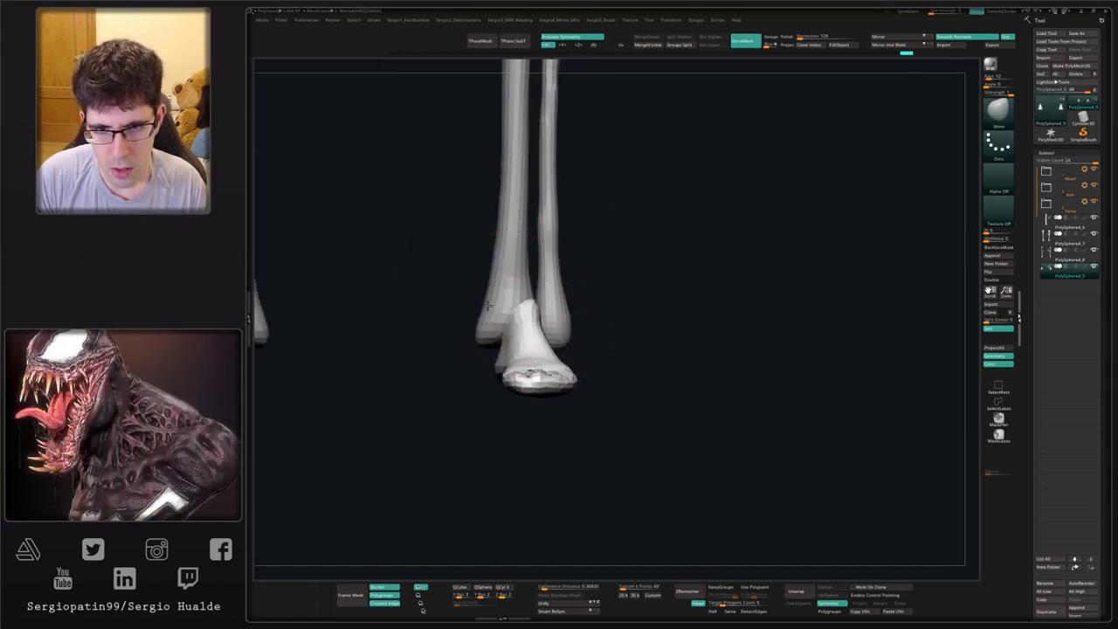
pyautogui.moveTo(487, 305)
pyautogui.mouseDown(button='right')
pyautogui.moveTo(536, 294)
pyautogui.moveTo(559, 376)
pyautogui.moveTo(428, 364)
pyautogui.mouseUp(button='right')
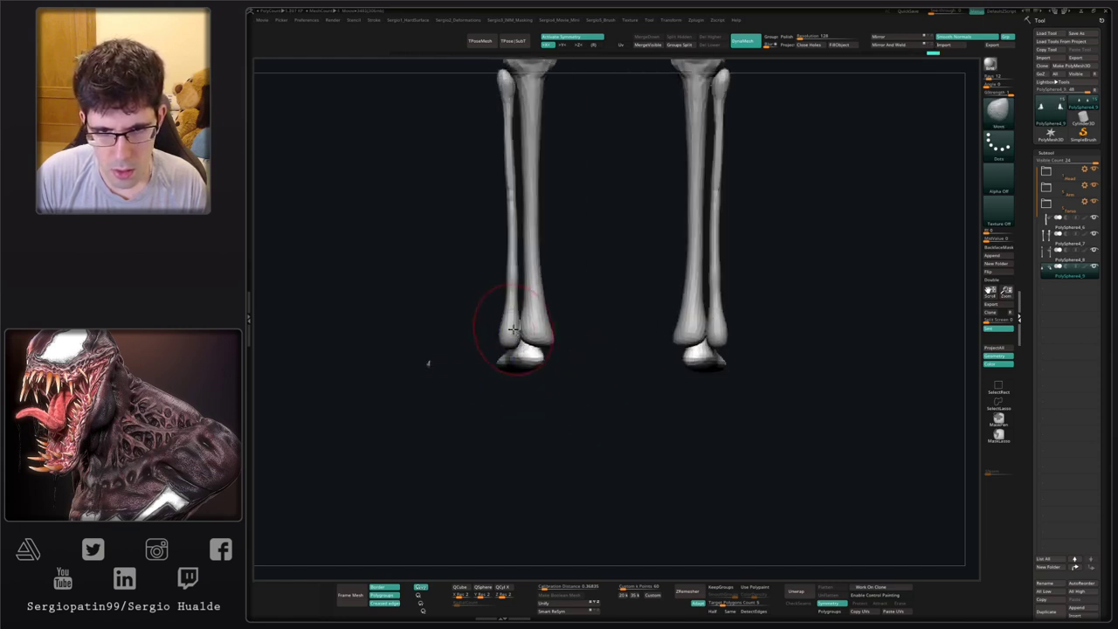
pyautogui.keyDown('alt'); pyautogui.click(513, 335); pyautogui.keyUp('alt')
pyautogui.press('s')
pyautogui.moveTo(515, 341); pyautogui.dragTo(512, 335)
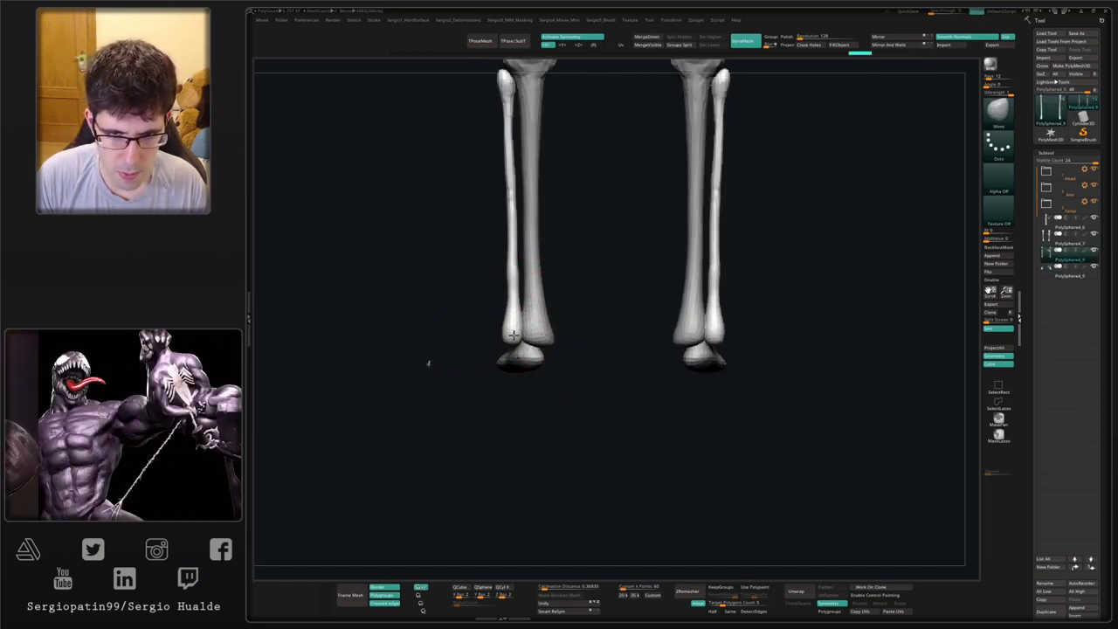
pyautogui.moveTo(517, 344)
pyautogui.mouseDown(button='right')
pyautogui.moveTo(448, 354)
pyautogui.moveTo(546, 361)
pyautogui.mouseUp(button='right')
# - Isolate the feet and build up volume around the outer ankle with the Clay brush
pyautogui.keyDown('alt'); pyautogui.click(518, 354); pyautogui.keyUp('alt')
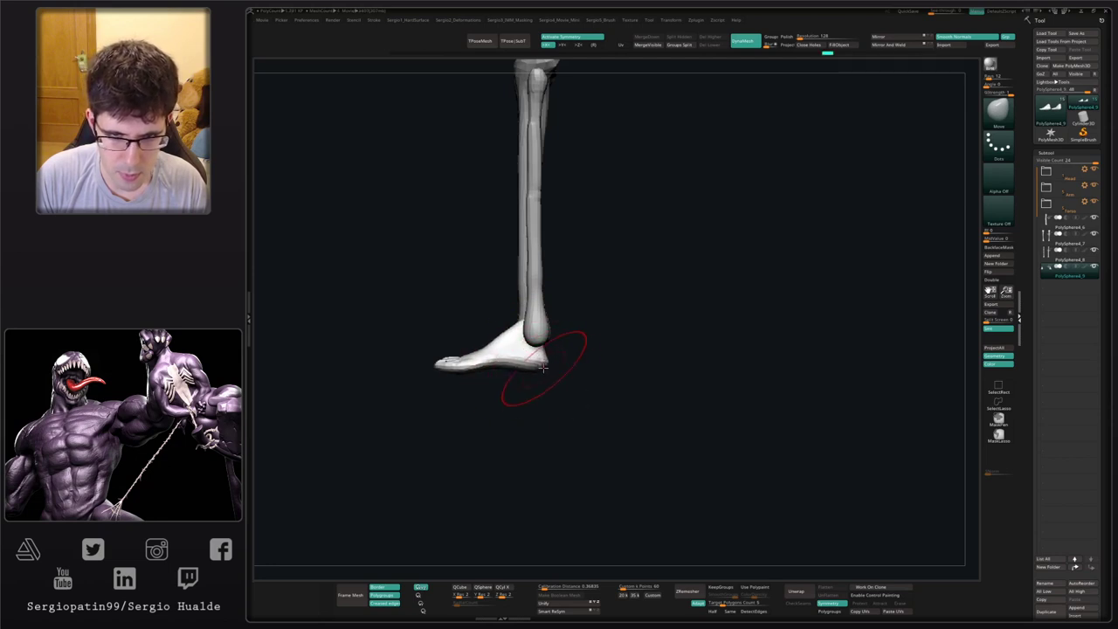
pyautogui.moveTo(537, 358); pyautogui.dragTo(571, 364, button='right')
pyautogui.hotkey('alt', 's')
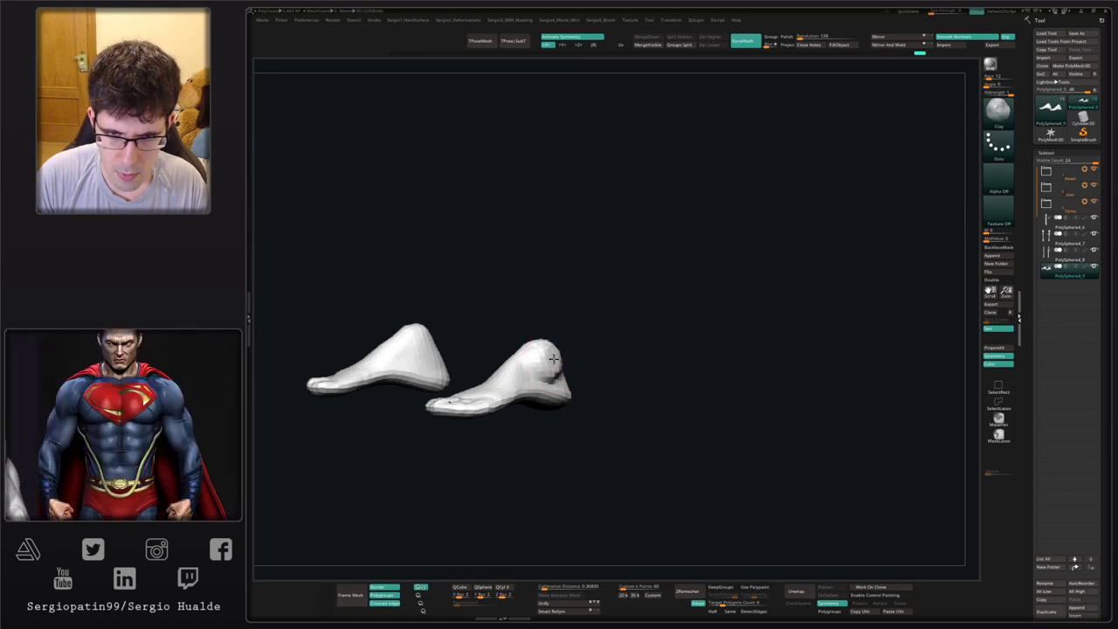
pyautogui.moveTo(548, 353)
pyautogui.mouseDown(button='right')
pyautogui.moveTo(578, 378)
pyautogui.moveTo(527, 354)
pyautogui.mouseUp(button='right')
pyautogui.hotkey('alt', 's')
# - Refine the ankle top and side profile of the feet with the Move brush
pyautogui.press('b')
pyautogui.press('m')
pyautogui.press('v')
pyautogui.moveTo(532, 354); pyautogui.dragTo(534, 348)
pyautogui.moveTo(560, 353); pyautogui.dragTo(536, 354, button='right')
pyautogui.moveTo(536, 353); pyautogui.dragTo(532, 352)
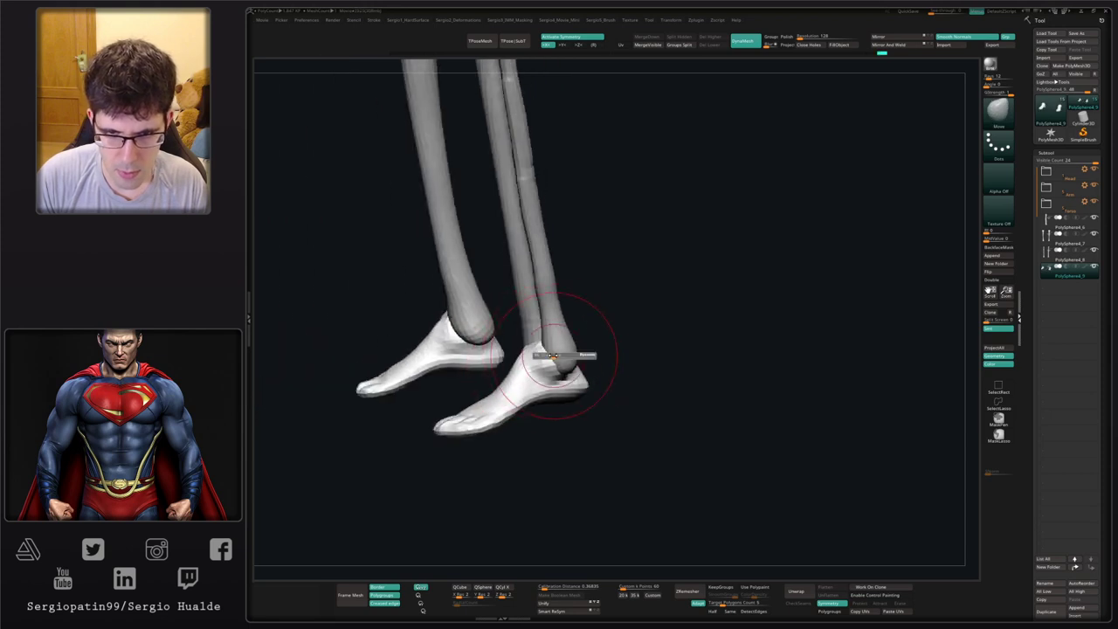
pyautogui.moveTo(551, 355)
pyautogui.mouseDown(button='right')
pyautogui.moveTo(565, 343)
pyautogui.moveTo(546, 356)
pyautogui.mouseUp(button='right')
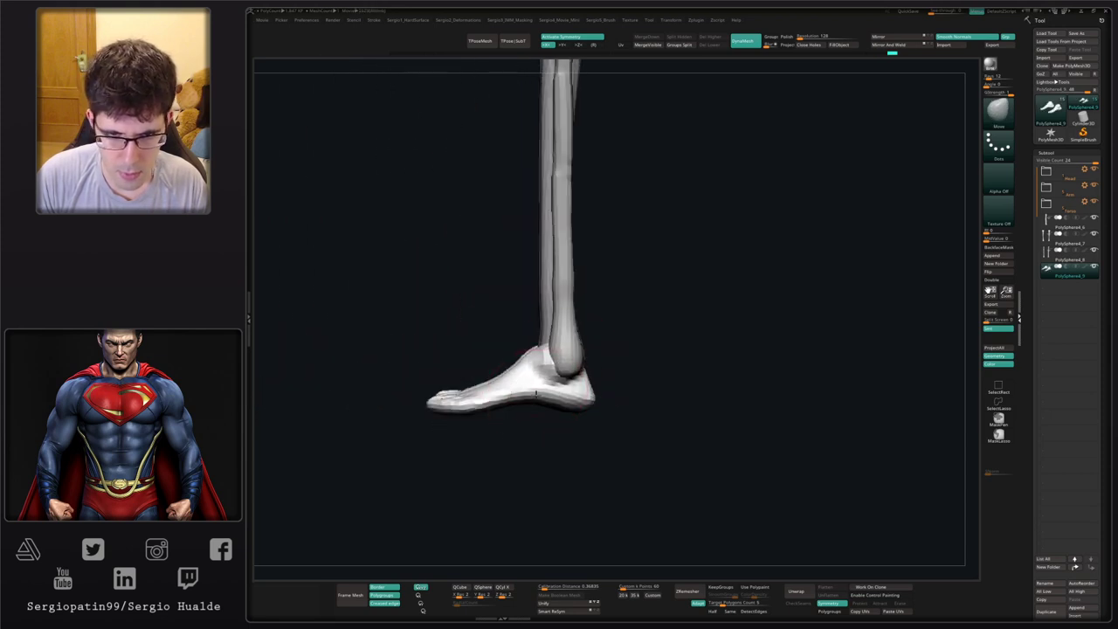
pyautogui.moveTo(516, 407); pyautogui.dragTo(529, 379, button='right')
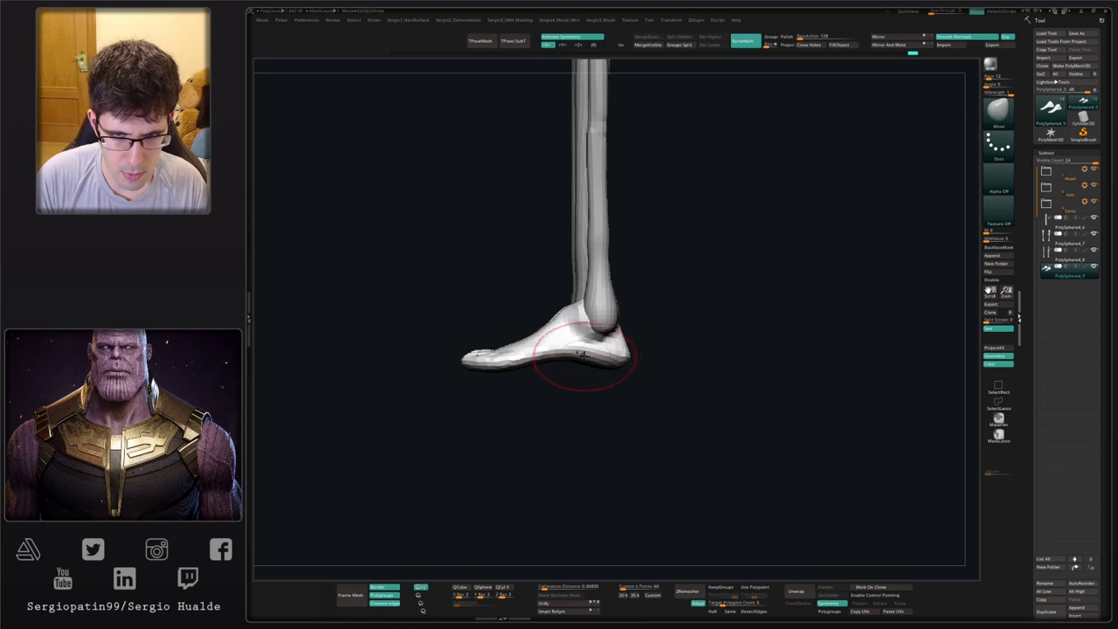
pyautogui.moveTo(515, 367)
pyautogui.mouseDown(button='right')
pyautogui.moveTo(581, 342)
pyautogui.moveTo(579, 357)
pyautogui.moveTo(500, 353)
pyautogui.mouseUp(button='right')
# - Adjust the placement of the feet beneath the shin bones with the gizmo in front view
pyautogui.press('w')
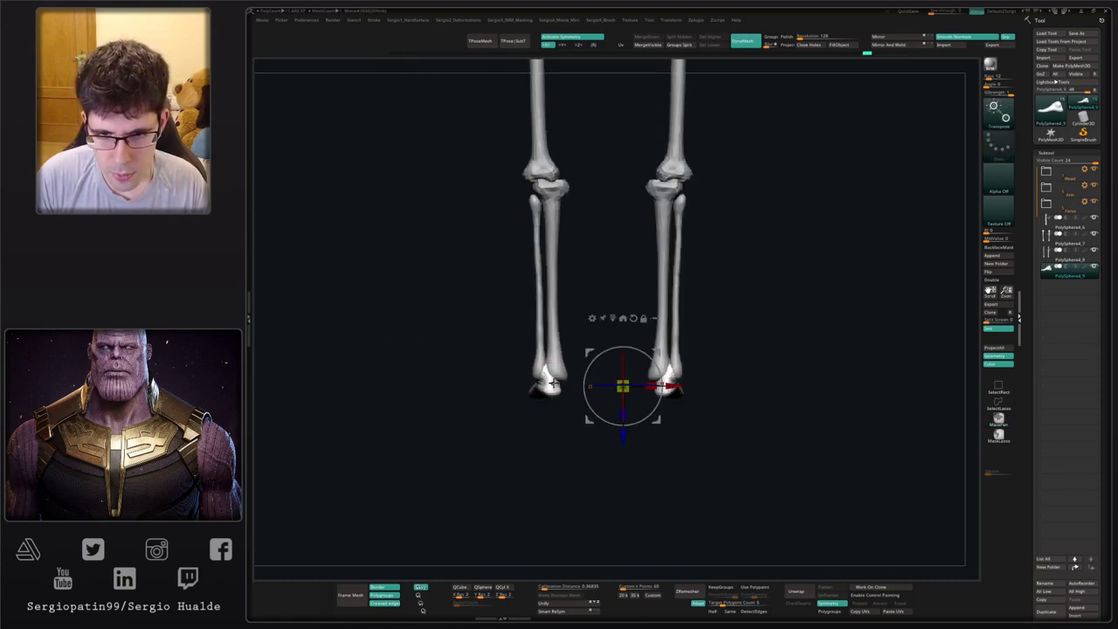
pyautogui.keyDown('alt'); pyautogui.click(552, 385); pyautogui.keyUp('alt')
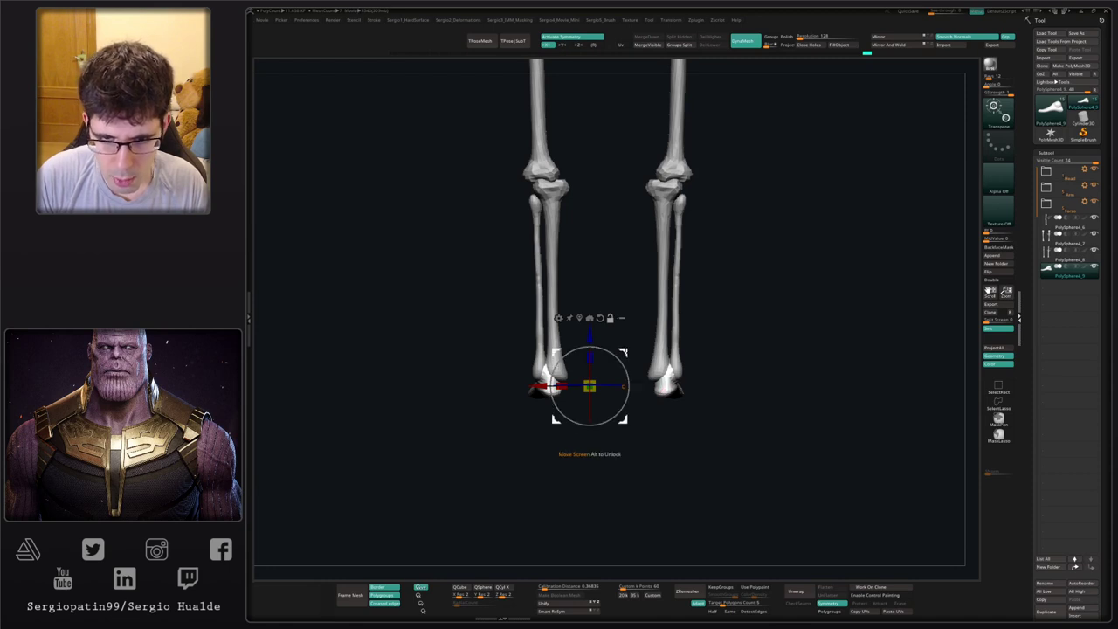
pyautogui.moveTo(590, 385)
pyautogui.keyDown('alt'); pyautogui.mouseDown()
pyautogui.moveTo(552, 385)
pyautogui.moveTo(584, 386)
pyautogui.mouseUp(); pyautogui.keyUp('alt')
pyautogui.press('q')
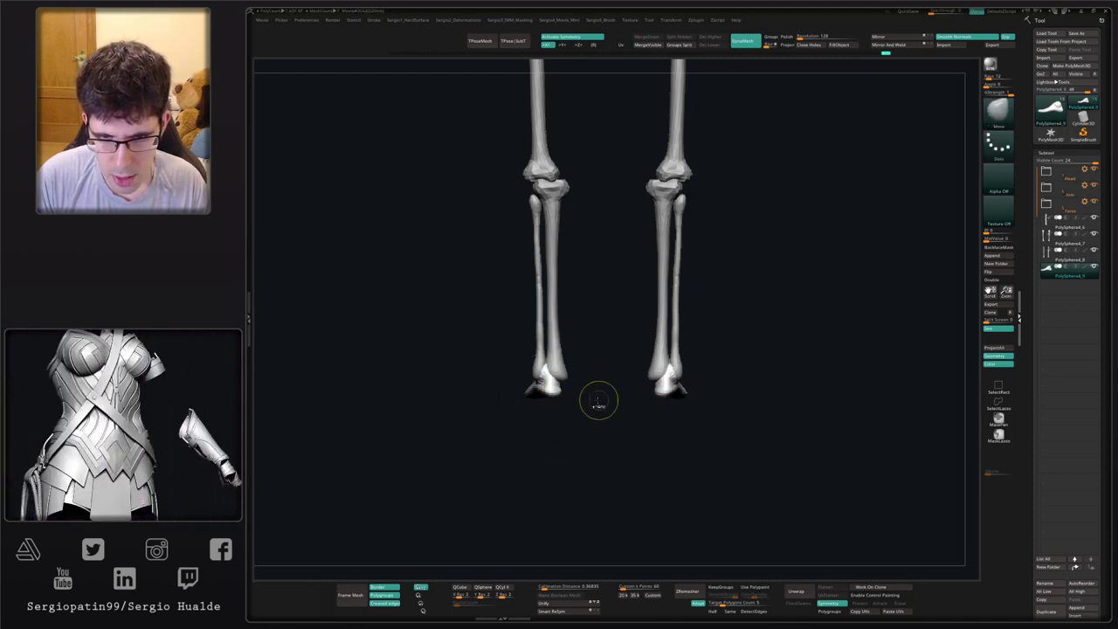
# - Select the tibias and reshape the inner side of their lower ends to fit over the feet
pyautogui.moveTo(599, 399)
pyautogui.keyDown('ctrl'); pyautogui.mouseDown(button='right')
pyautogui.moveTo(670, 387)
pyautogui.moveTo(624, 379)
pyautogui.moveTo(630, 408)
pyautogui.mouseUp(button='right'); pyautogui.keyUp('ctrl')
pyautogui.keyDown('alt'); pyautogui.moveTo(576, 393); pyautogui.dragTo(558, 410); pyautogui.keyUp('alt')
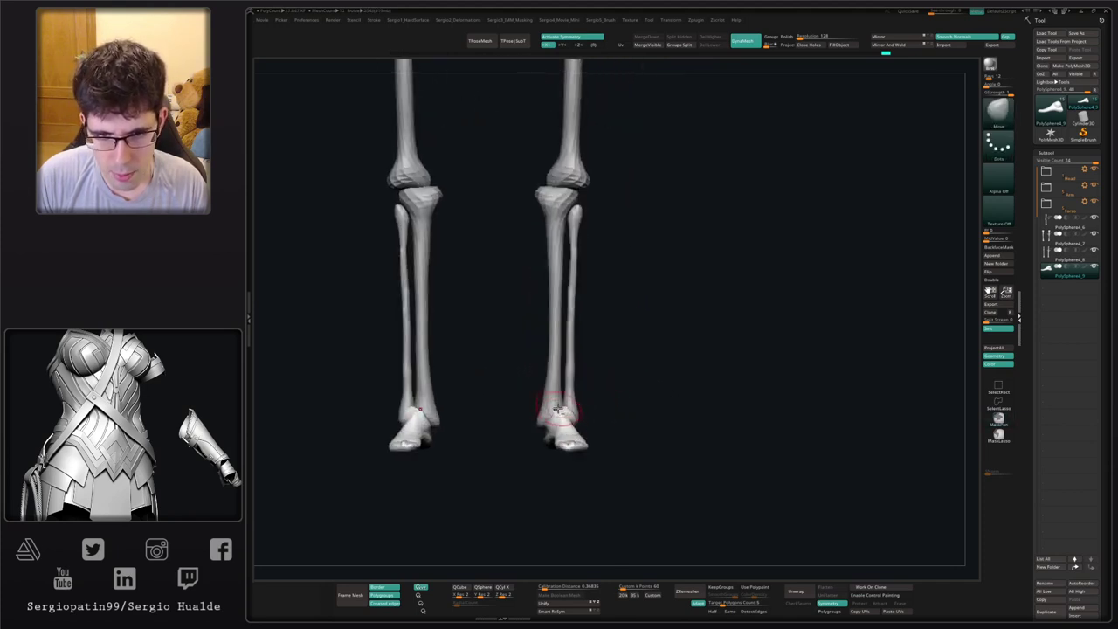
pyautogui.keyDown('alt'); pyautogui.click(559, 404); pyautogui.keyUp('alt')
pyautogui.press('w')
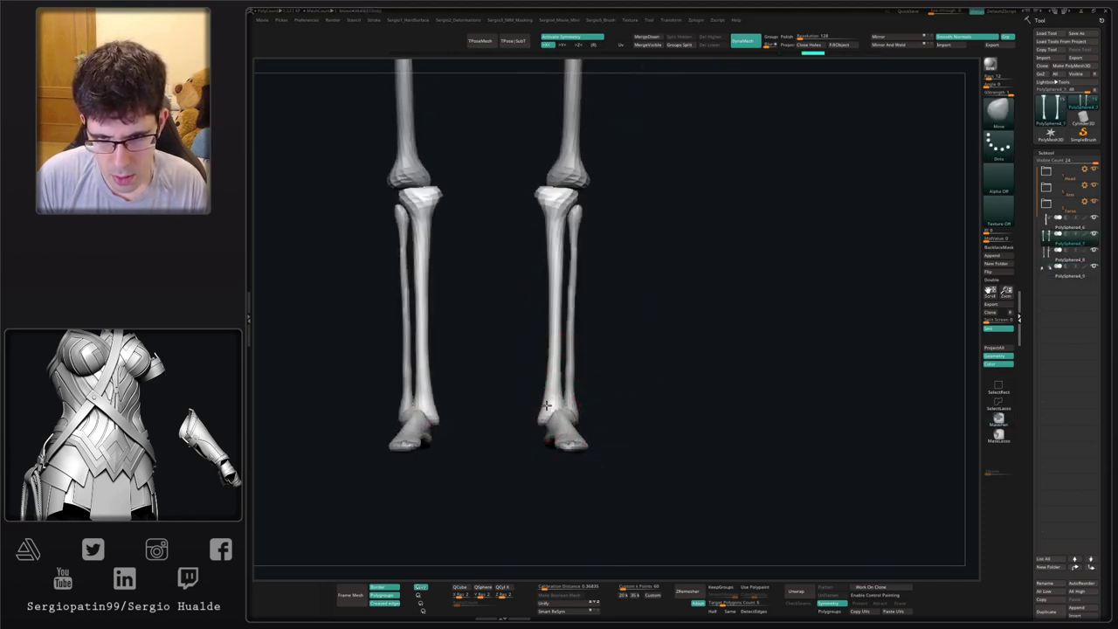
pyautogui.moveTo(564, 400); pyautogui.dragTo(557, 402)
pyautogui.moveTo(542, 413); pyautogui.dragTo(550, 418)
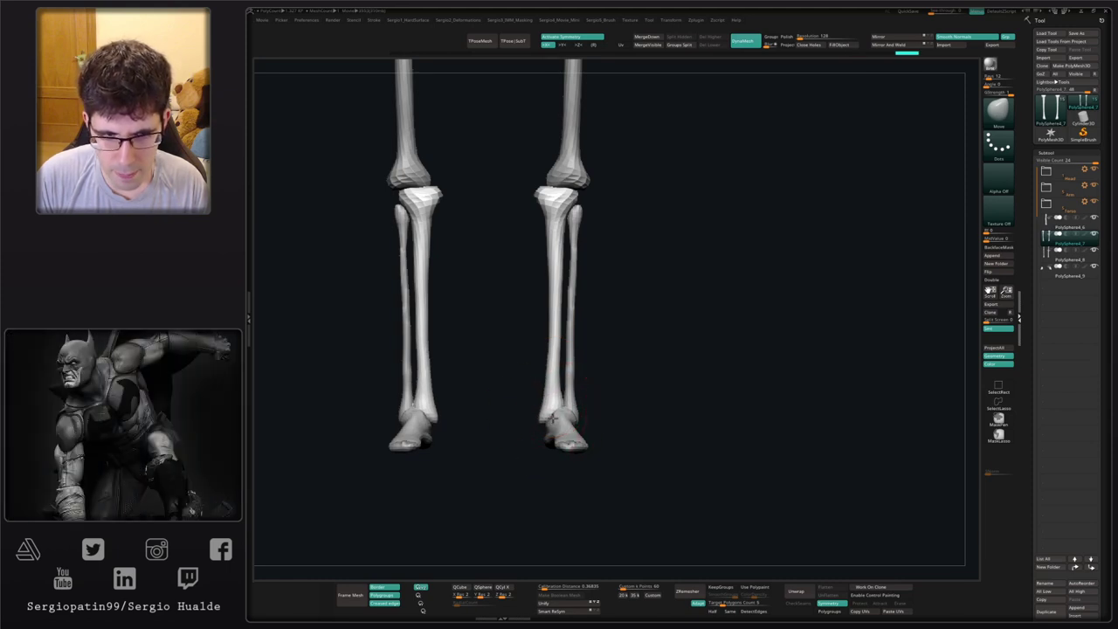
pyautogui.keyDown('alt'); pyautogui.moveTo(562, 393); pyautogui.dragTo(575, 405, button='right'); pyautogui.keyUp('alt')
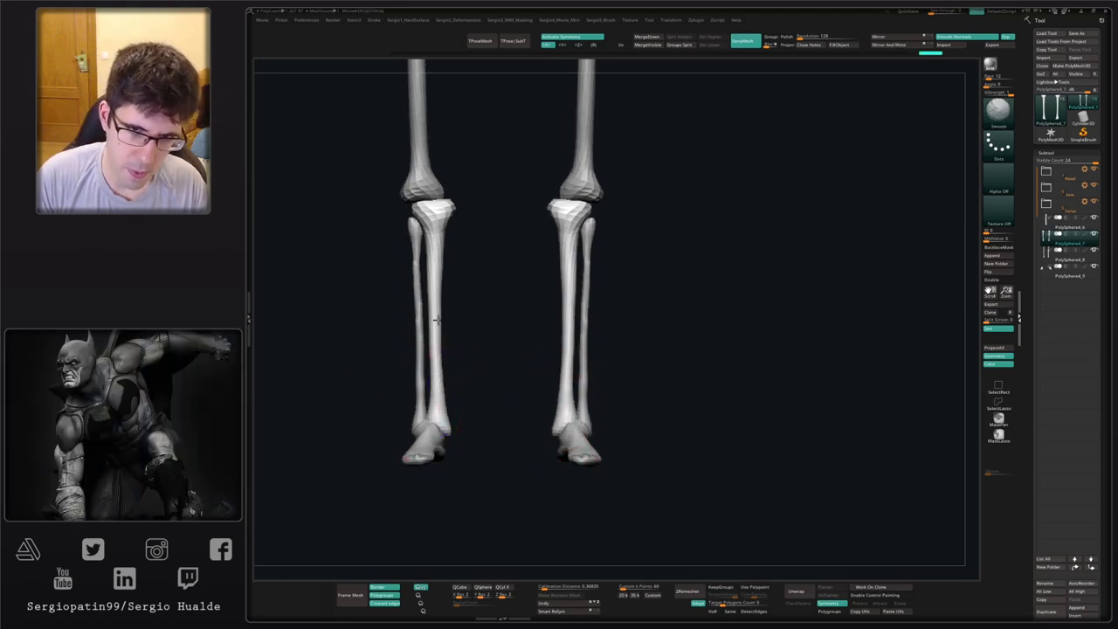
# - Select the femurs and shift their lower ends slightly inward over the tibias
pyautogui.moveTo(449, 339); pyautogui.dragTo(463, 329)
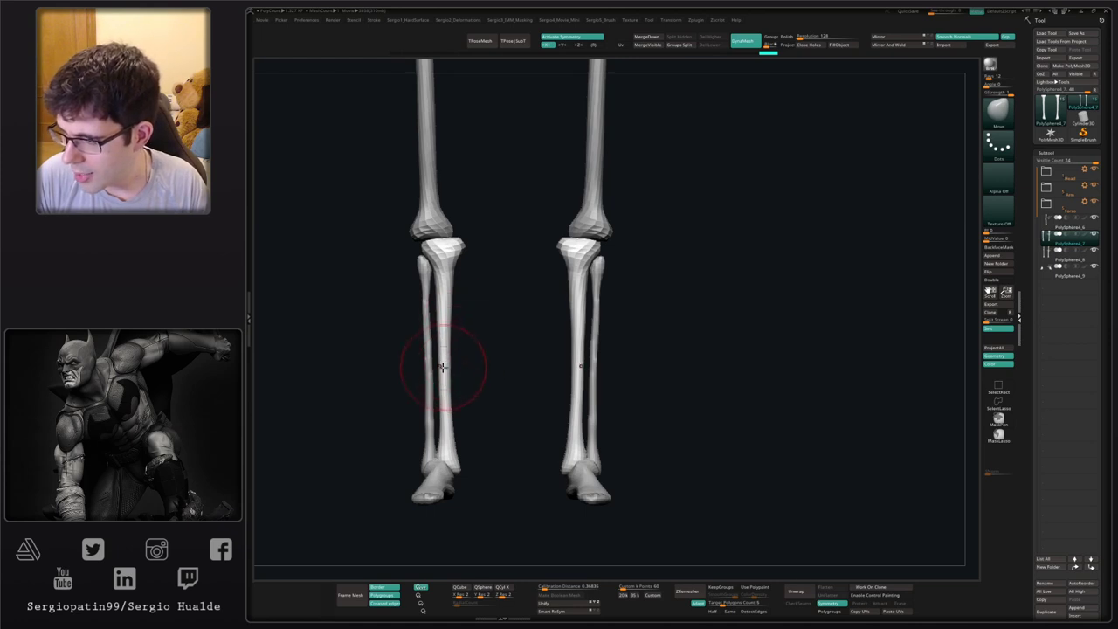
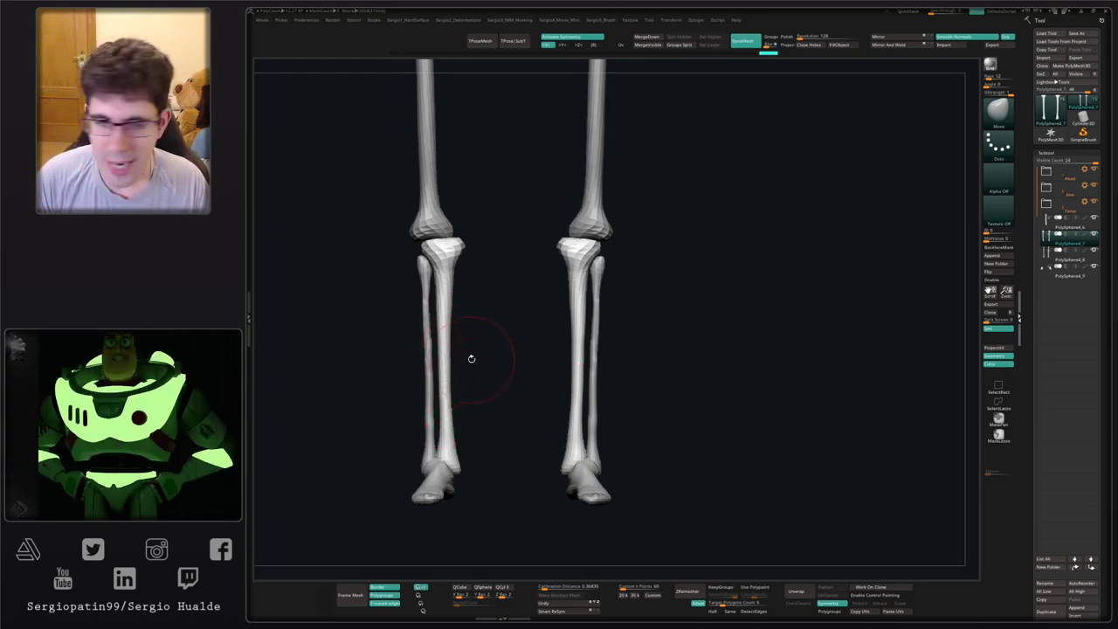
pyautogui.moveTo(507, 360)
pyautogui.keyDown('alt'); pyautogui.mouseDown()
pyautogui.moveTo(516, 452)
pyautogui.moveTo(502, 366)
pyautogui.moveTo(447, 349)
pyautogui.moveTo(486, 370)
pyautogui.mouseUp(); pyautogui.keyUp('alt')
pyautogui.press('w')
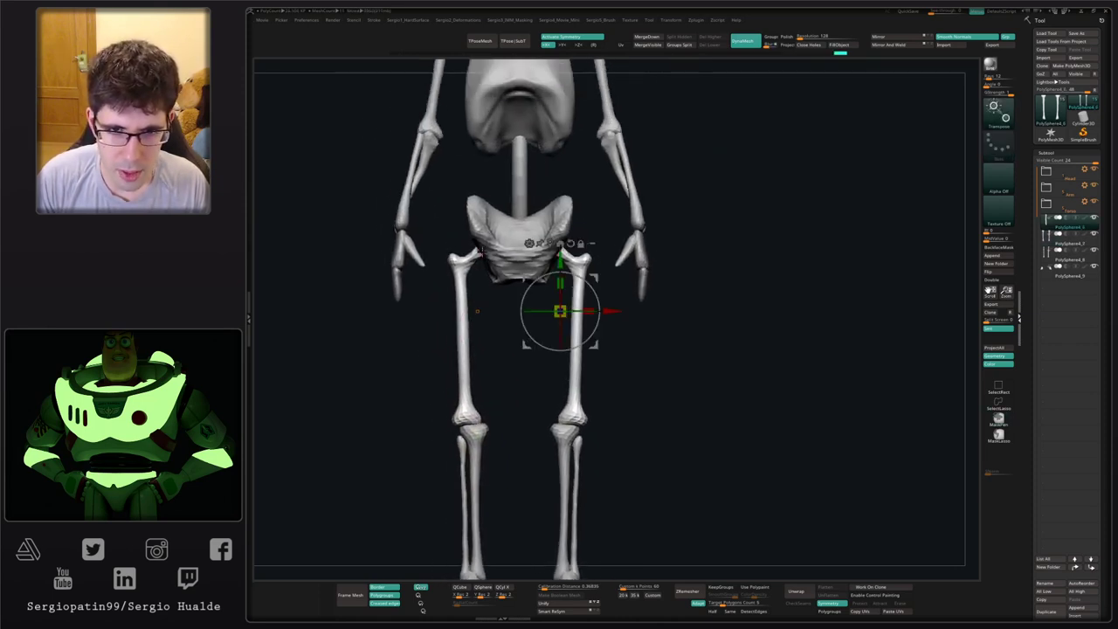
pyautogui.click(478, 253)
pyautogui.keyDown('alt'); pyautogui.moveTo(516, 222); pyautogui.dragTo(520, 234); pyautogui.keyUp('alt')
pyautogui.press('q')
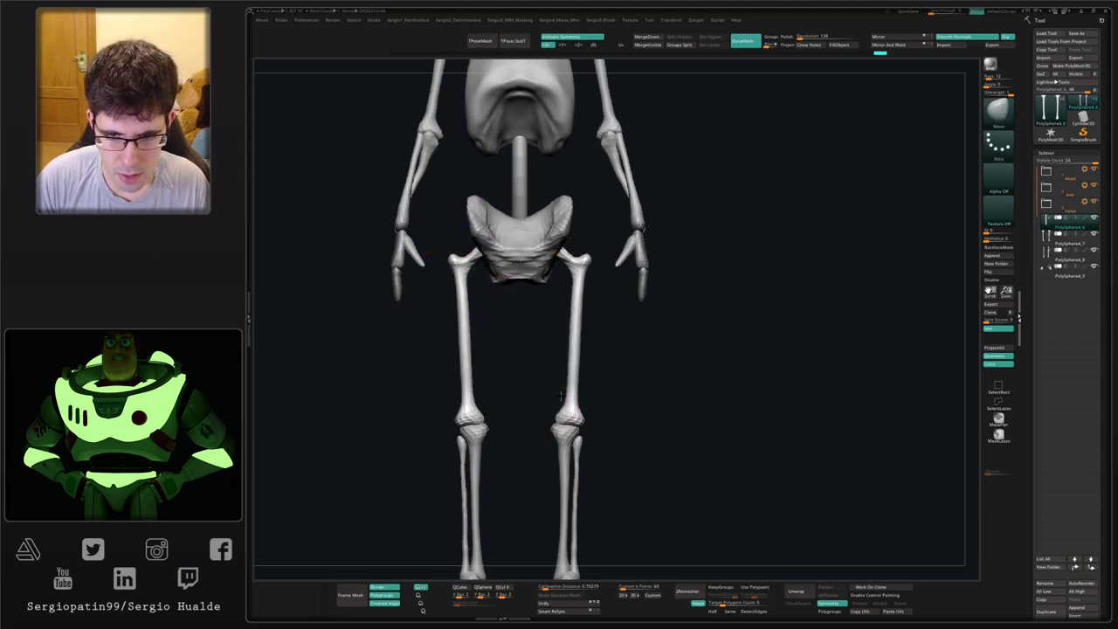
# - Reselect the tibias and adjust their upper ends beneath the femurs with the Move brush
pyautogui.keyDown('alt'); pyautogui.moveTo(532, 351); pyautogui.dragTo(532, 293); pyautogui.keyUp('alt')
pyautogui.keyDown('alt'); pyautogui.click(566, 378); pyautogui.keyUp('alt')
pyautogui.moveTo(565, 377); pyautogui.dragTo(569, 376)
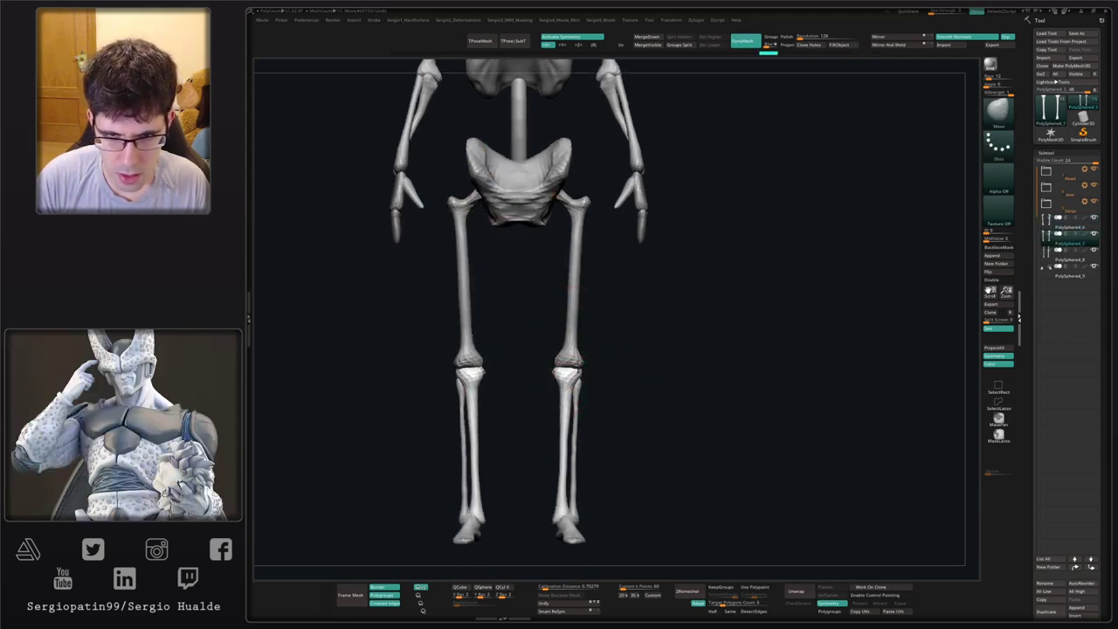
pyautogui.press('s')
pyautogui.moveTo(470, 385); pyautogui.dragTo(462, 388)
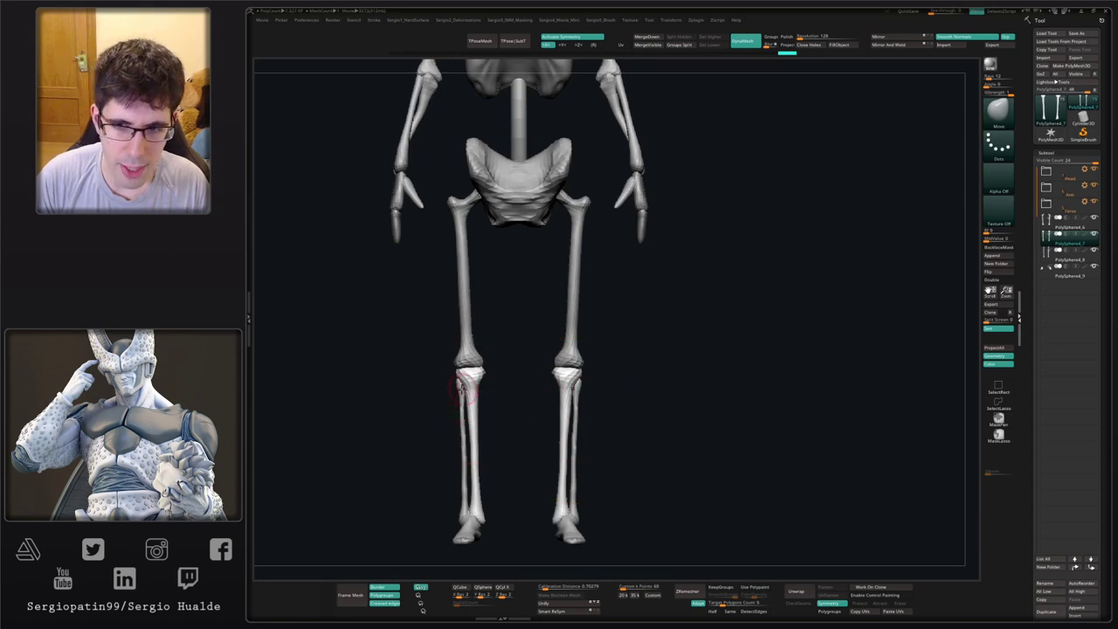
# - Duplicate the tibias, place the copy above the originals in the subtool list, and move it in front of the knees
pyautogui.hotkey('ctrl', 'shift', 'd')
pyautogui.click(1043, 255)
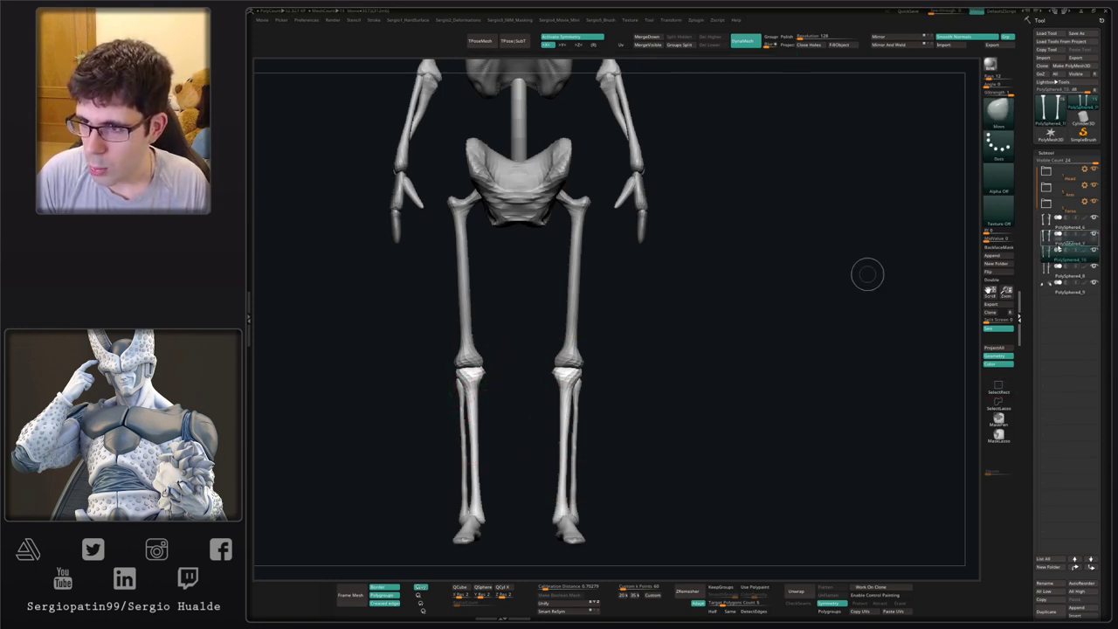
pyautogui.moveTo(1058, 248); pyautogui.dragTo(1056, 238)
pyautogui.keyDown('shift'); pyautogui.moveTo(648, 369); pyautogui.dragTo(636, 382); pyautogui.keyUp('shift')
pyautogui.press('w')
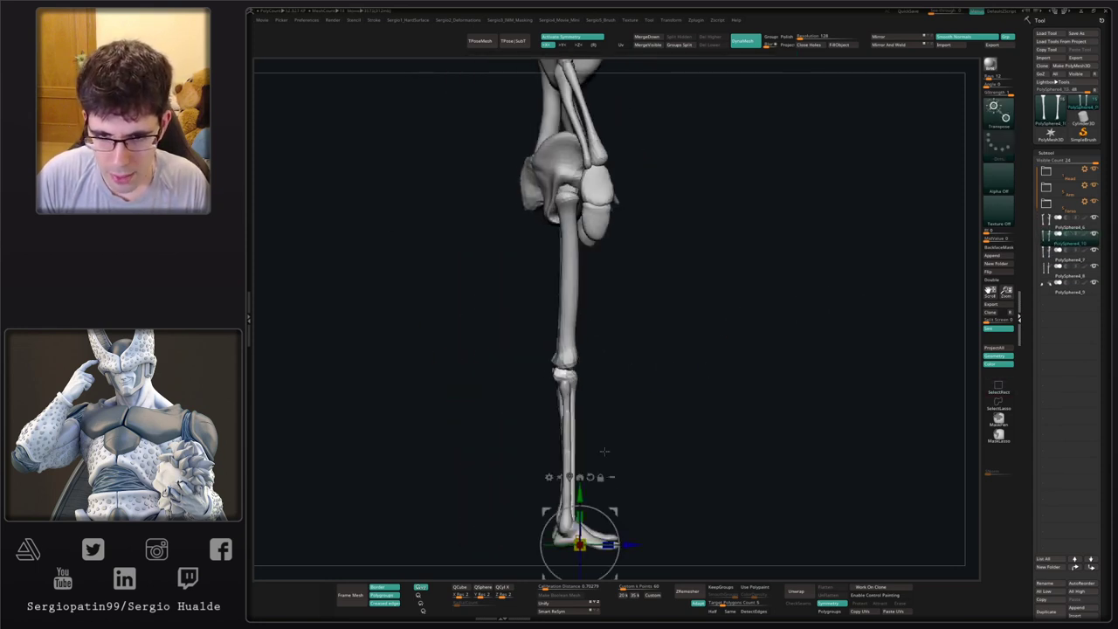
pyautogui.moveTo(614, 506)
pyautogui.mouseDown()
pyautogui.moveTo(634, 474)
pyautogui.moveTo(633, 493)
pyautogui.mouseUp()
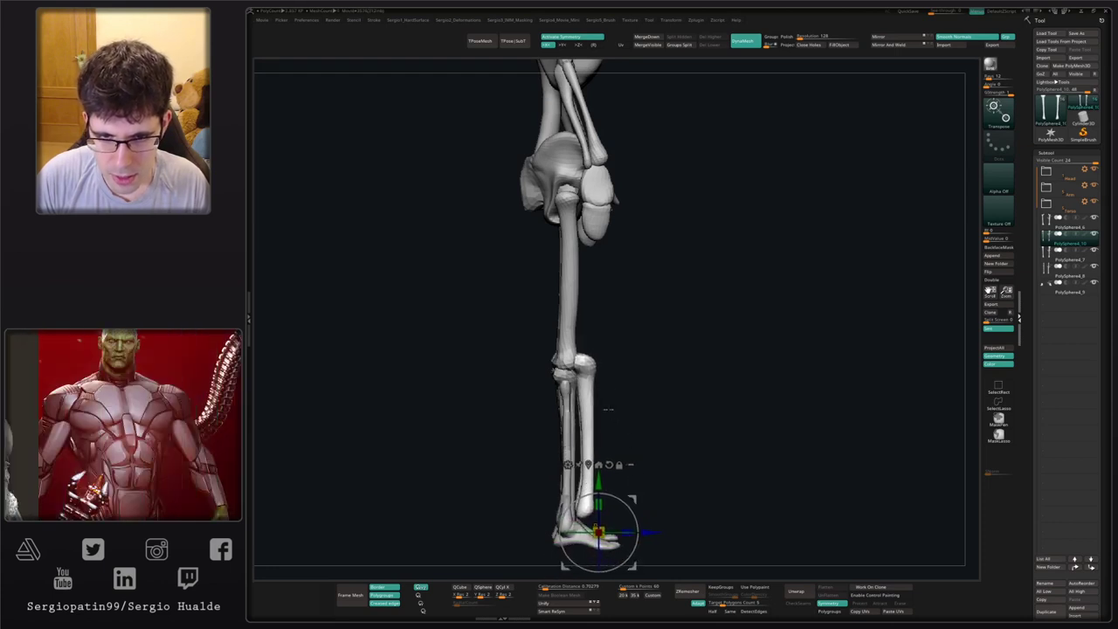
# - Cut the tibia copies down to the front portion of their upper ends and remesh them with DynaMesh
pyautogui.moveTo(621, 334)
pyautogui.keyDown('ctrl'); pyautogui.keyDown('shift'); pyautogui.mouseDown()
pyautogui.moveTo(557, 376)
pyautogui.moveTo(621, 376)
pyautogui.mouseUp(); pyautogui.keyUp('shift'); pyautogui.keyUp('ctrl')
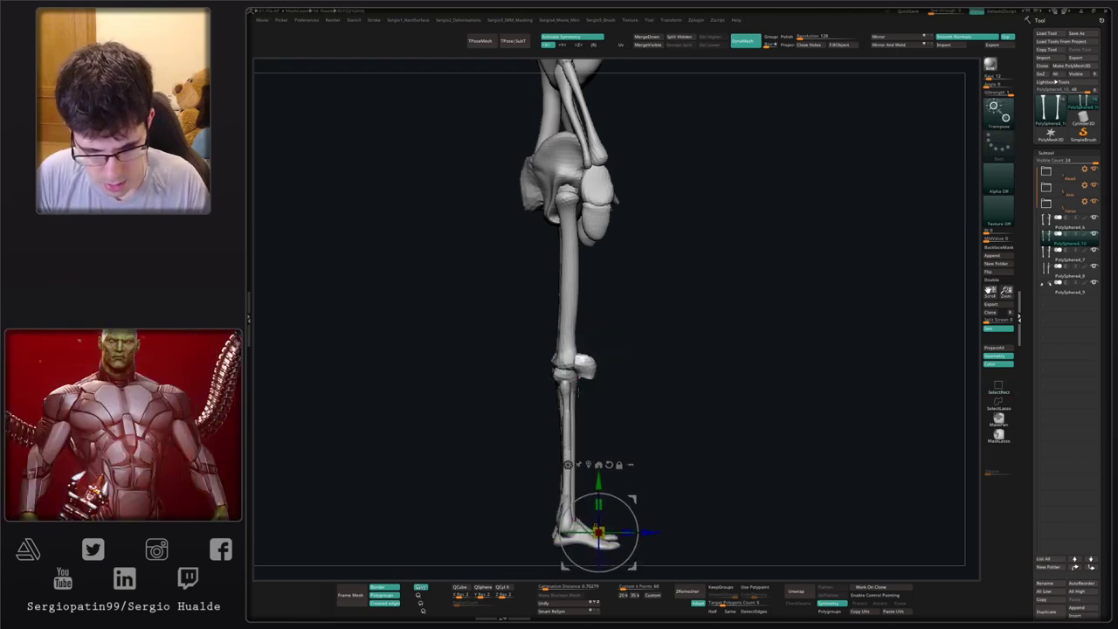
pyautogui.press('q')
pyautogui.keyDown('ctrl'); pyautogui.moveTo(620, 429); pyautogui.dragTo(623, 410, button='right'); pyautogui.keyUp('ctrl')
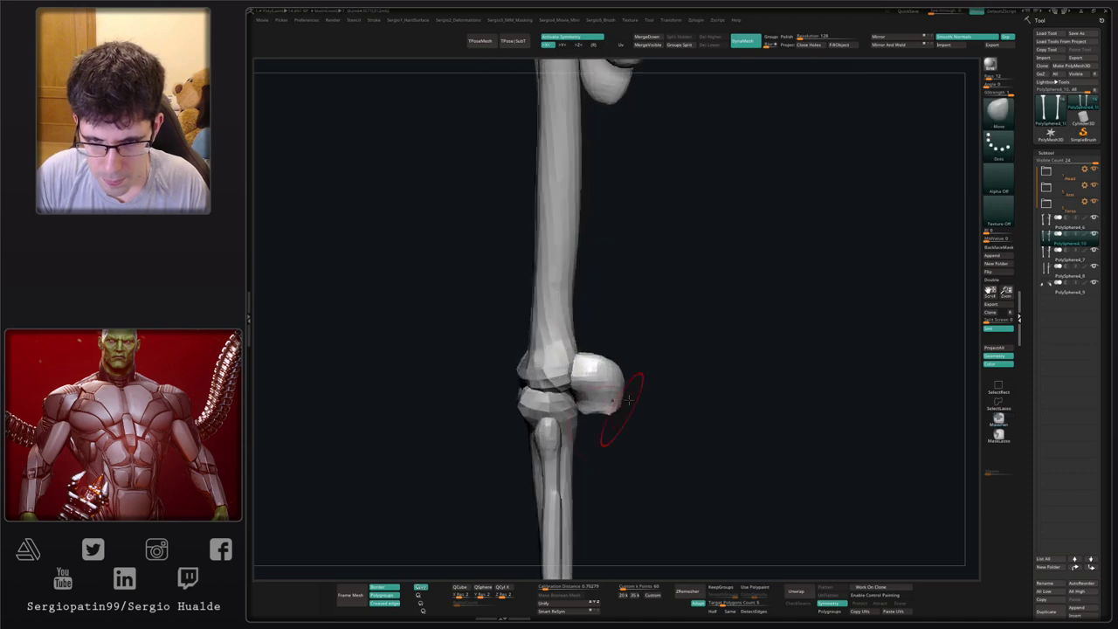
pyautogui.keyDown('ctrl'); pyautogui.keyDown('shift'); pyautogui.moveTo(640, 313); pyautogui.dragTo(587, 454); pyautogui.keyUp('shift'); pyautogui.keyUp('ctrl')
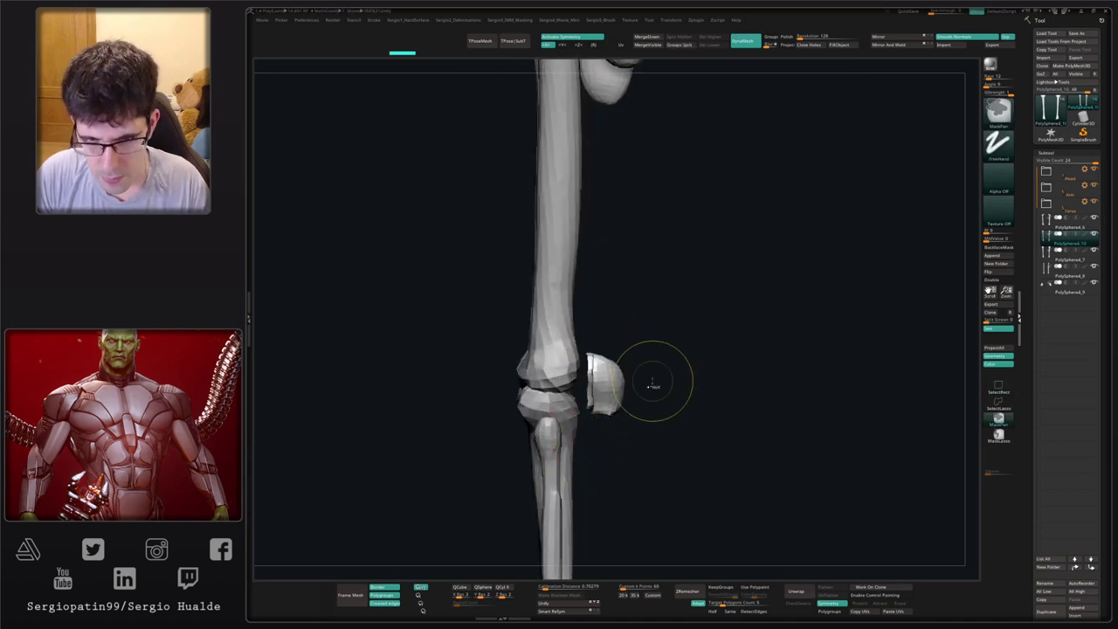
pyautogui.keyDown('ctrl'); pyautogui.moveTo(652, 398); pyautogui.dragTo(661, 407); pyautogui.keyUp('ctrl')
# - Smooth the cut pieces and shape them into rounded kneecaps with the Move brush
pyautogui.keyDown('shift'); pyautogui.moveTo(604, 371); pyautogui.dragTo(602, 384); pyautogui.keyUp('shift')
pyautogui.moveTo(637, 406)
pyautogui.mouseDown(button='right')
pyautogui.moveTo(576, 409)
pyautogui.moveTo(643, 411)
pyautogui.mouseUp(button='right')
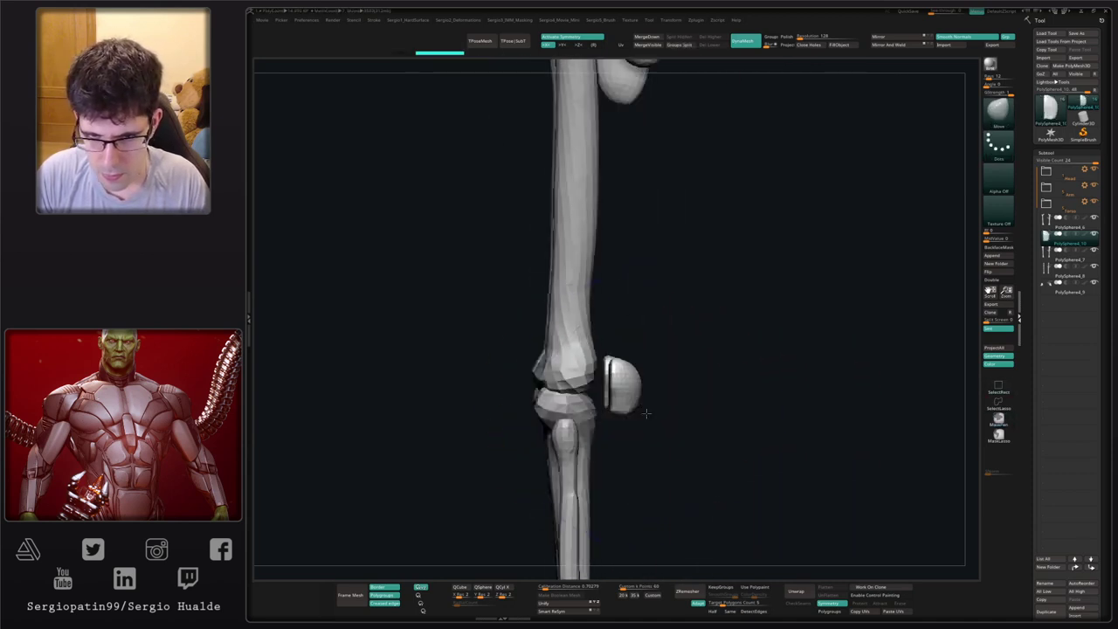
pyautogui.moveTo(649, 394)
pyautogui.mouseDown()
pyautogui.moveTo(615, 396)
pyautogui.moveTo(631, 412)
pyautogui.mouseUp()
pyautogui.press('[')
pyautogui.press('[')
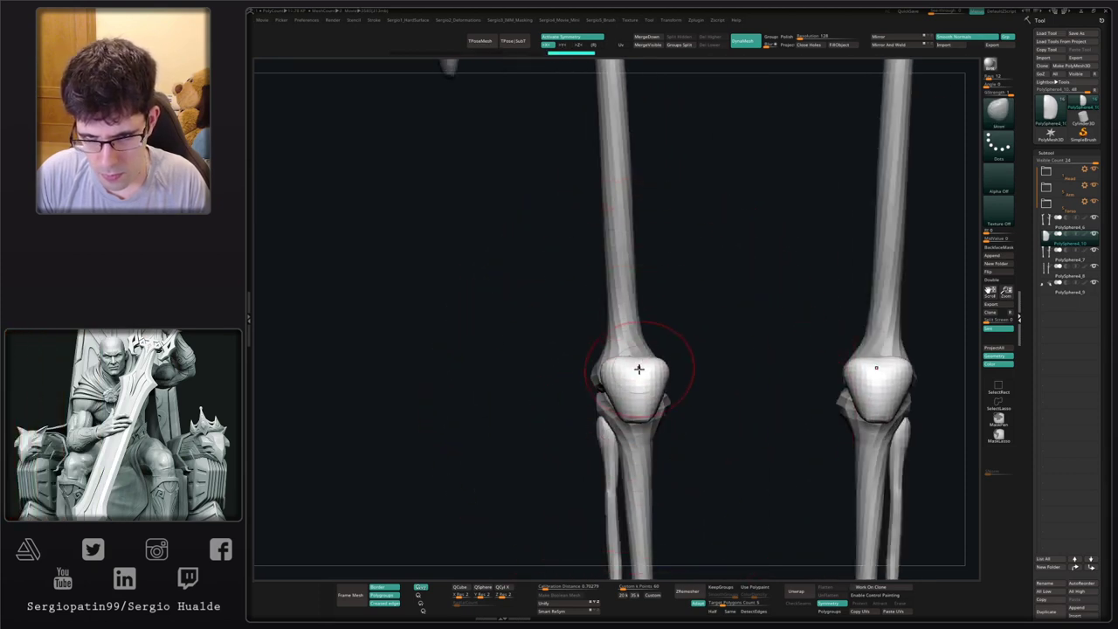
# - Scale down the kneecaps and position them against the front of the knee joints with the gizmo
pyautogui.press('w')
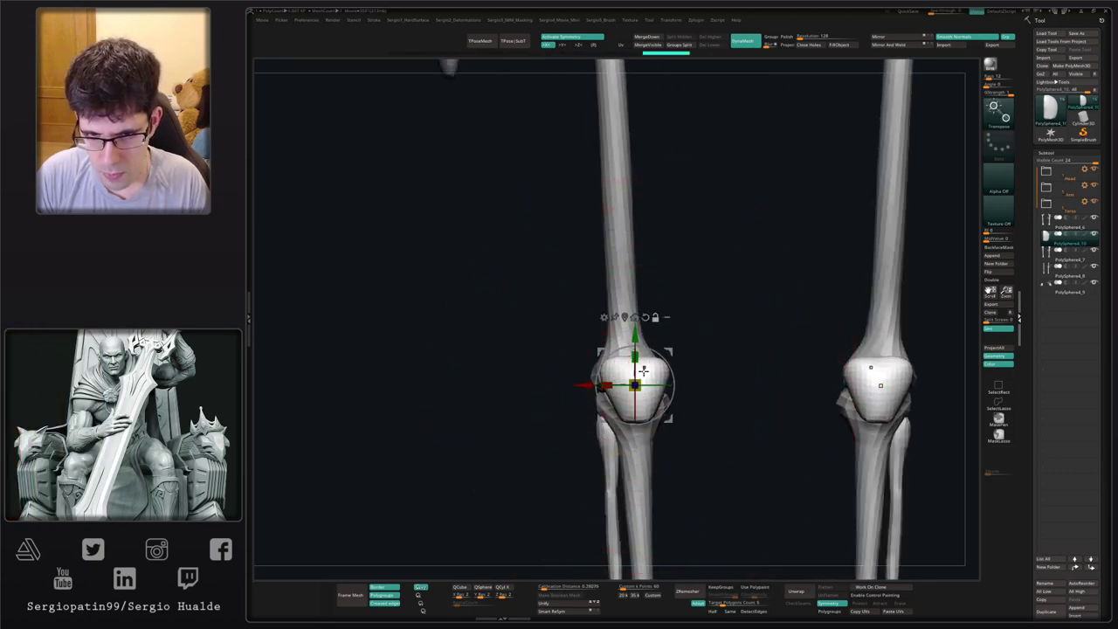
pyautogui.moveTo(636, 384); pyautogui.dragTo(625, 391)
pyautogui.hotkey('ctrl', 'z')
pyautogui.keyDown('shift'); pyautogui.moveTo(631, 376); pyautogui.dragTo(685, 351, button='right'); pyautogui.keyUp('shift')
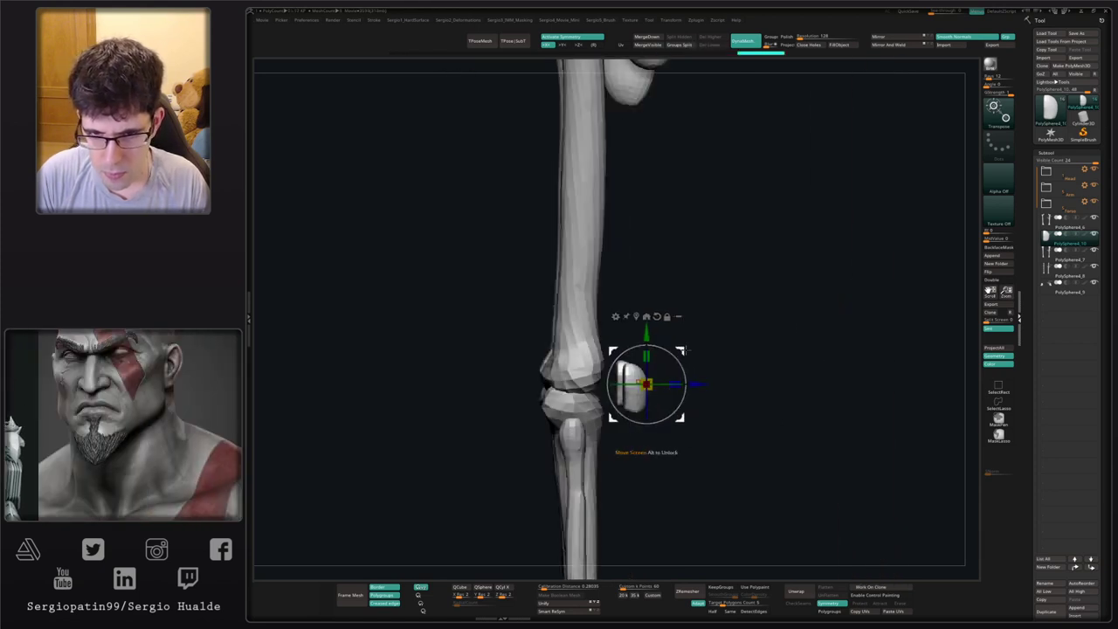
pyautogui.moveTo(684, 351); pyautogui.dragTo(674, 349)
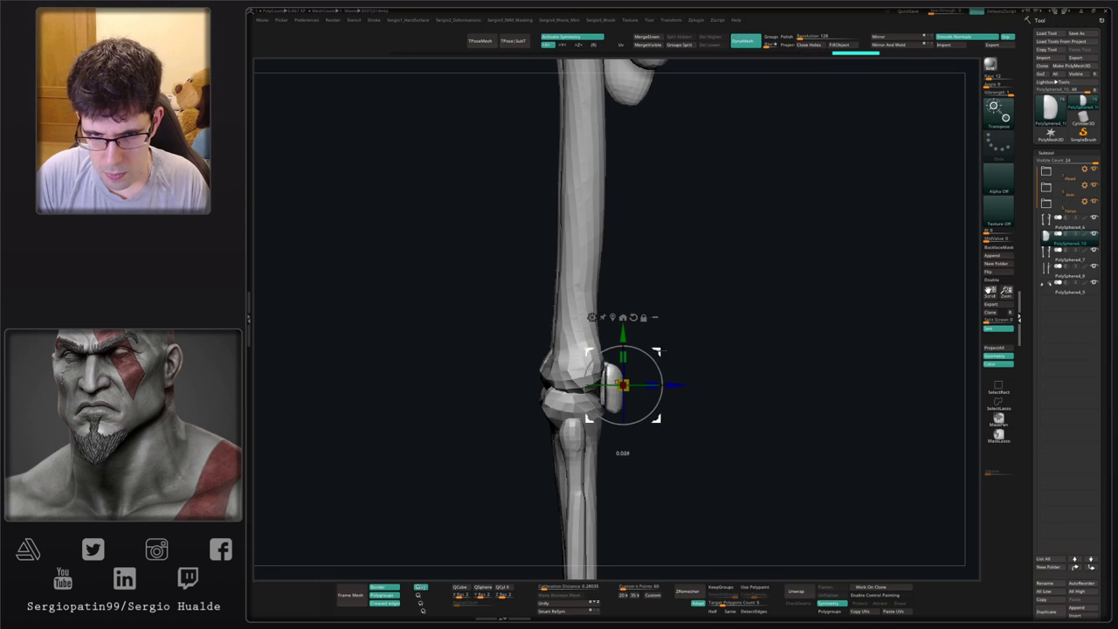
pyautogui.moveTo(686, 358); pyautogui.dragTo(655, 370, button='right')
pyautogui.keyDown('shift'); pyautogui.moveTo(664, 353); pyautogui.dragTo(673, 355); pyautogui.keyUp('shift')
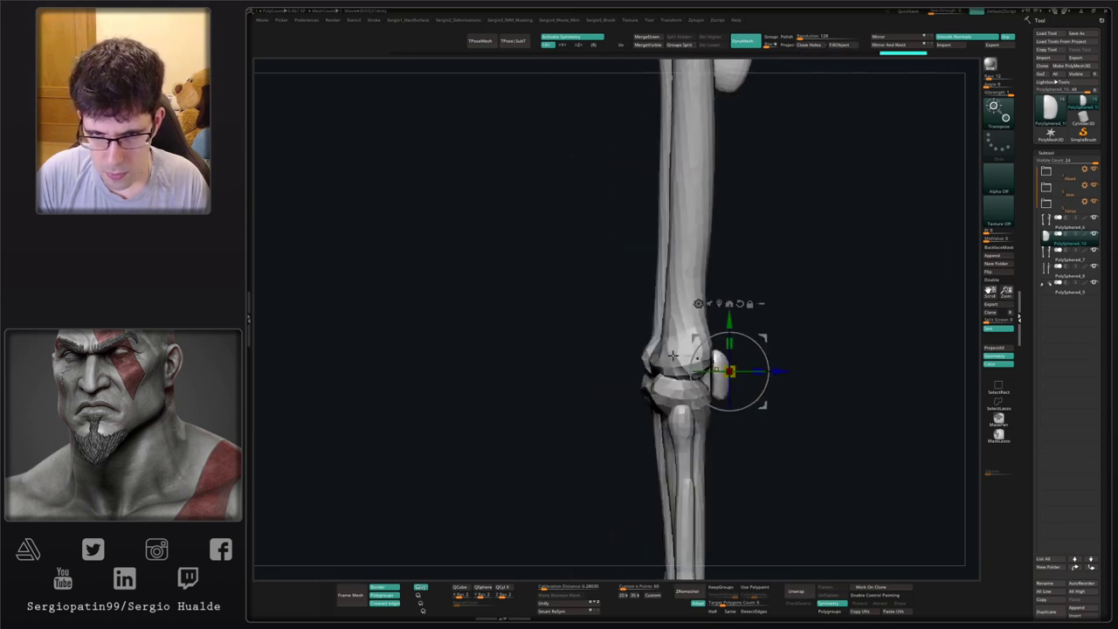
pyautogui.moveTo(729, 325); pyautogui.dragTo(728, 318)
pyautogui.moveTo(797, 330)
pyautogui.keyDown('alt'); pyautogui.mouseDown()
pyautogui.moveTo(732, 323)
pyautogui.moveTo(662, 337)
pyautogui.moveTo(660, 320)
pyautogui.mouseUp(); pyautogui.keyUp('alt')
# - Refine the kneecap outlines in front view with the Move and Smooth brushes
pyautogui.press('q')
pyautogui.press(']')
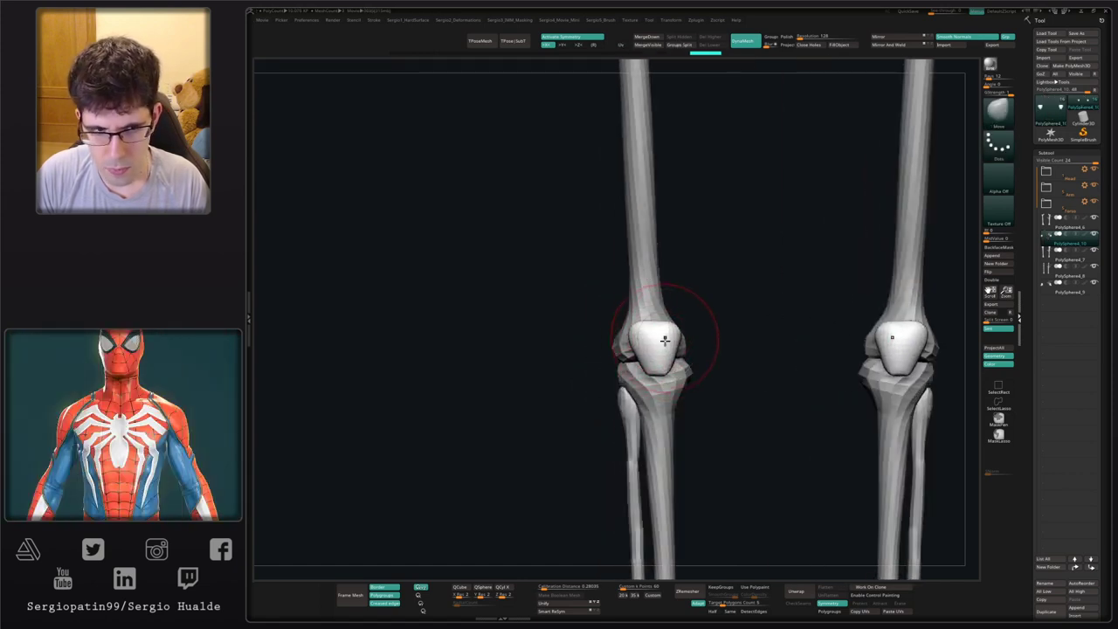
pyautogui.moveTo(657, 369); pyautogui.dragTo(646, 373)
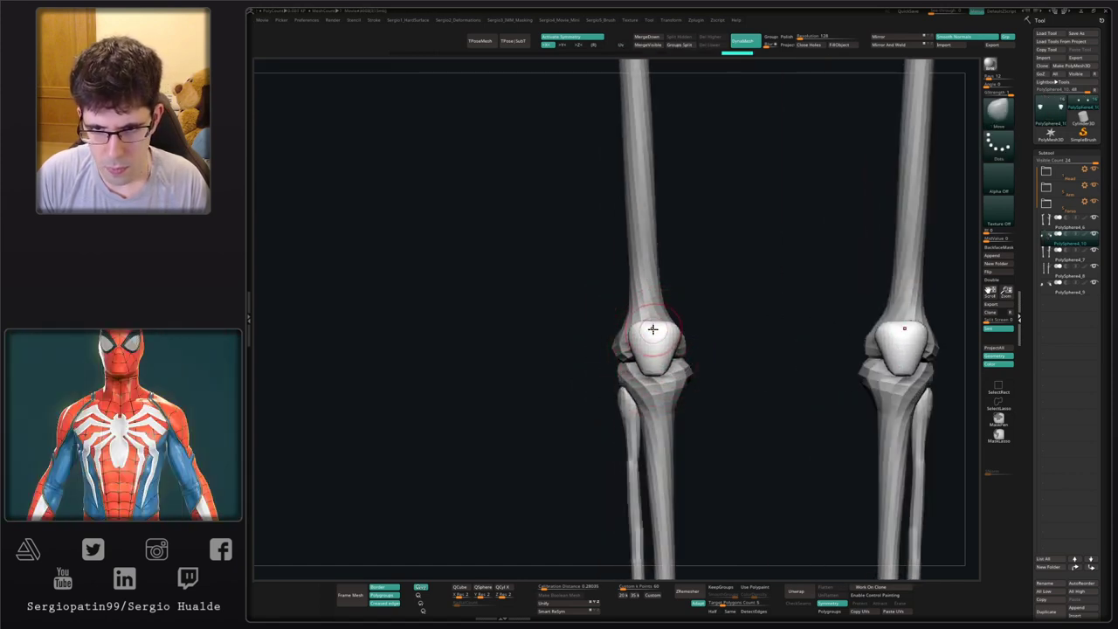
pyautogui.moveTo(655, 326)
pyautogui.mouseDown()
pyautogui.moveTo(638, 323)
pyautogui.moveTo(651, 352)
pyautogui.mouseUp()
pyautogui.hotkey('ctrl', 'z')
pyautogui.keyDown('ctrl'); pyautogui.moveTo(650, 353); pyautogui.dragTo(678, 207, button='right'); pyautogui.keyUp('ctrl')
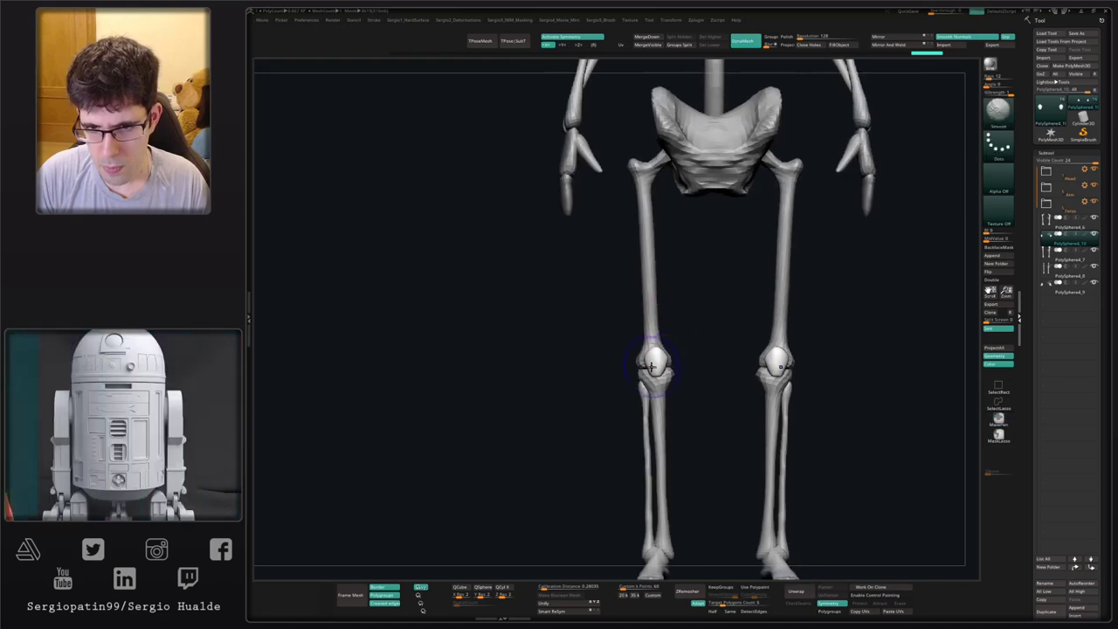
pyautogui.keyDown('shift'); pyautogui.moveTo(654, 358); pyautogui.dragTo(651, 363); pyautogui.keyUp('shift')
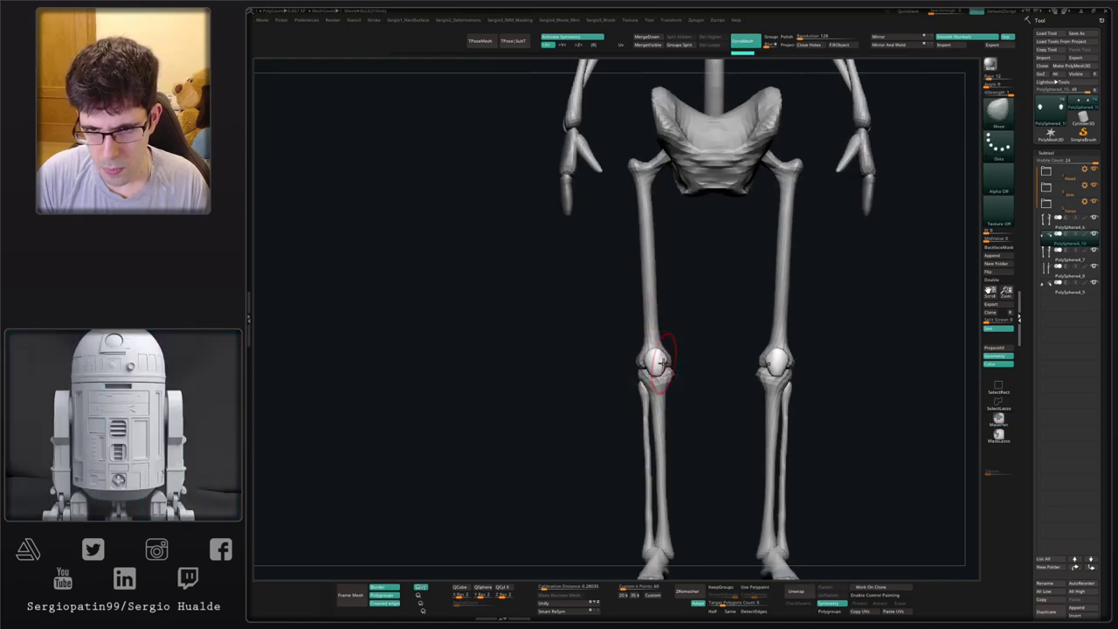
pyautogui.moveTo(666, 379)
pyautogui.mouseDown(button='right')
pyautogui.moveTo(685, 363)
pyautogui.moveTo(681, 388)
pyautogui.moveTo(694, 396)
pyautogui.moveTo(653, 391)
pyautogui.mouseUp(button='right')
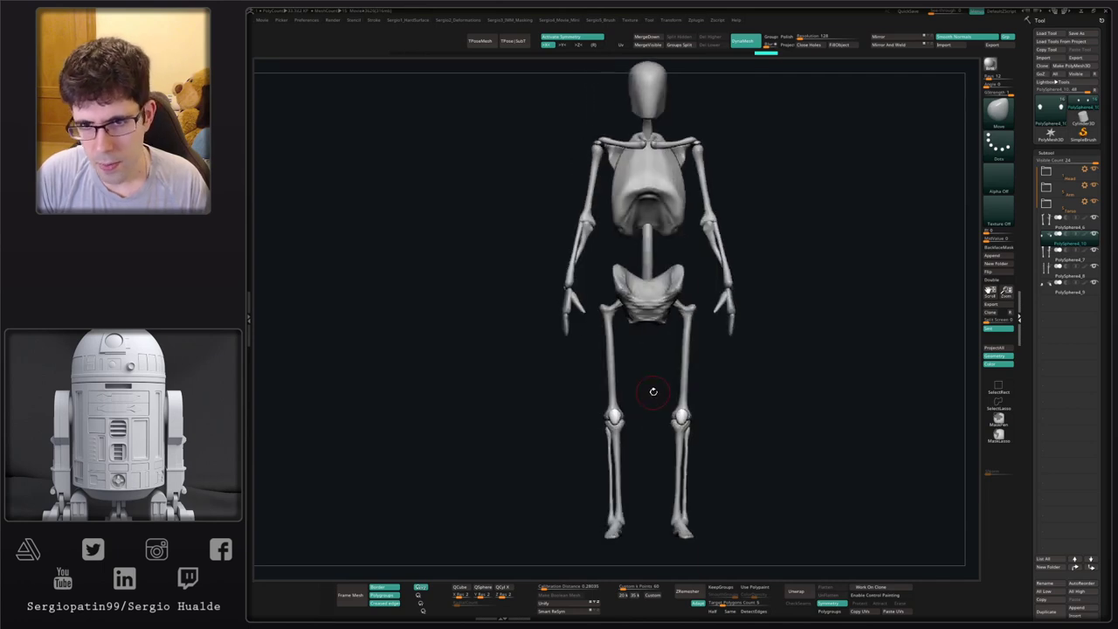
# - Group the femurs, kneecaps, tibias, fibulas and feet in a new legs folder and collapse it
pyautogui.moveTo(750, 371); pyautogui.dragTo(645, 350, button='right')
pyautogui.keyDown('alt'); pyautogui.moveTo(631, 297); pyautogui.dragTo(632, 345, button='right'); pyautogui.keyUp('alt')
pyautogui.click(1046, 229)
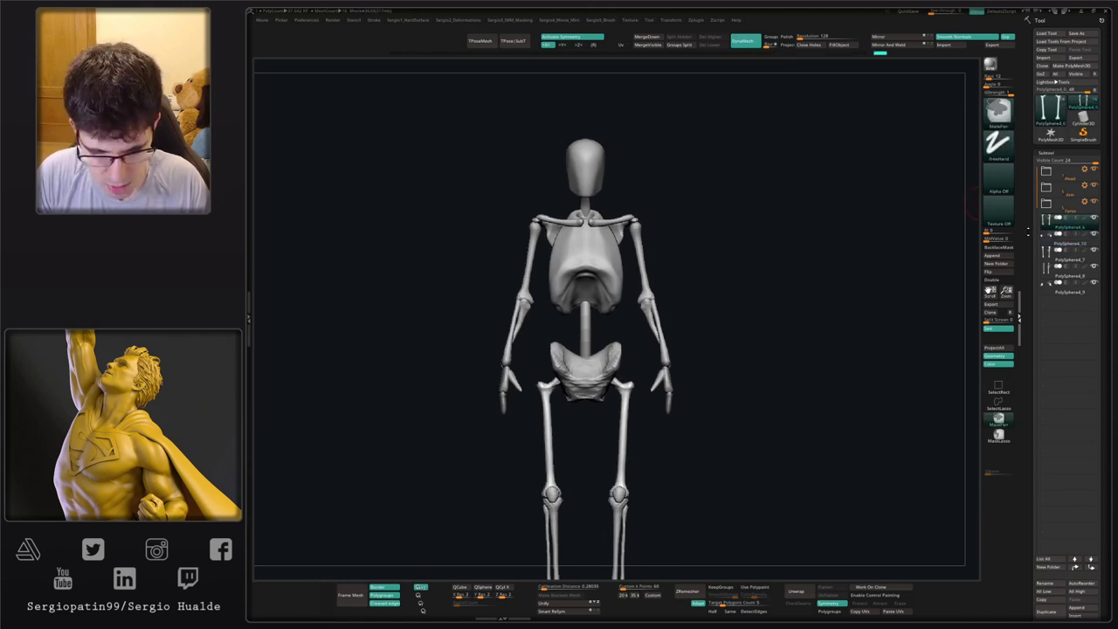
pyautogui.hotkey('ctrl', 'g')
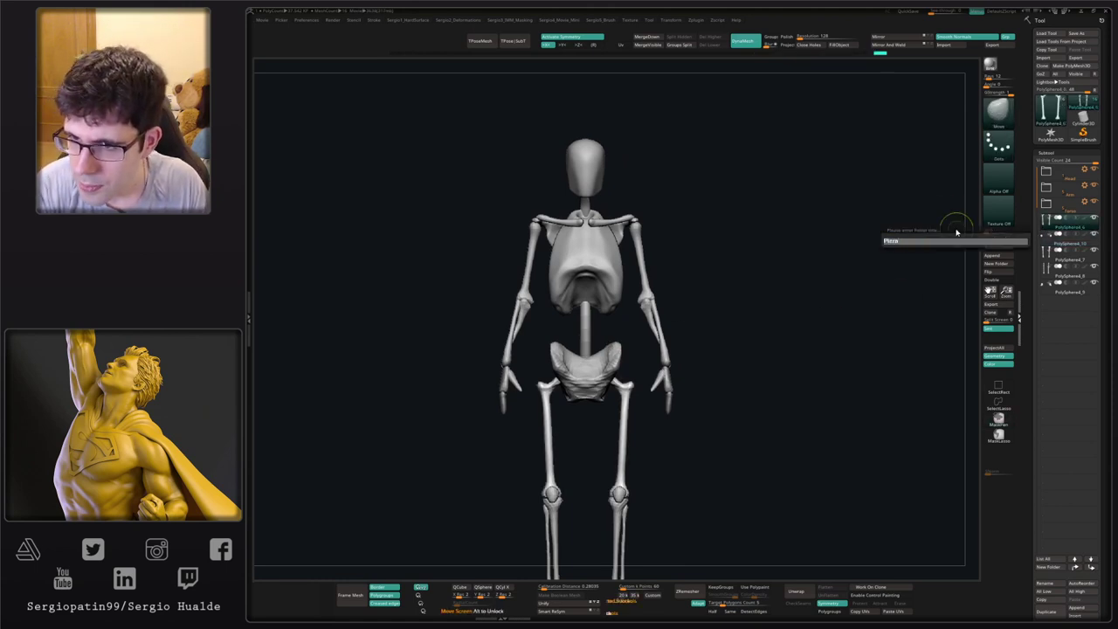
pyautogui.press('Return')
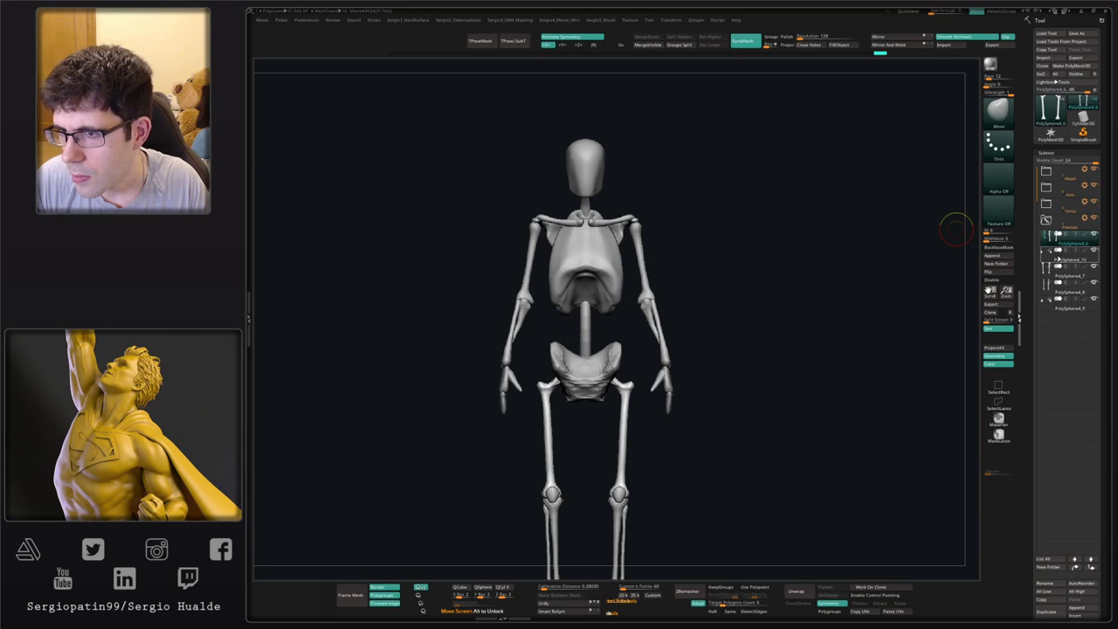
pyautogui.click(1059, 251)
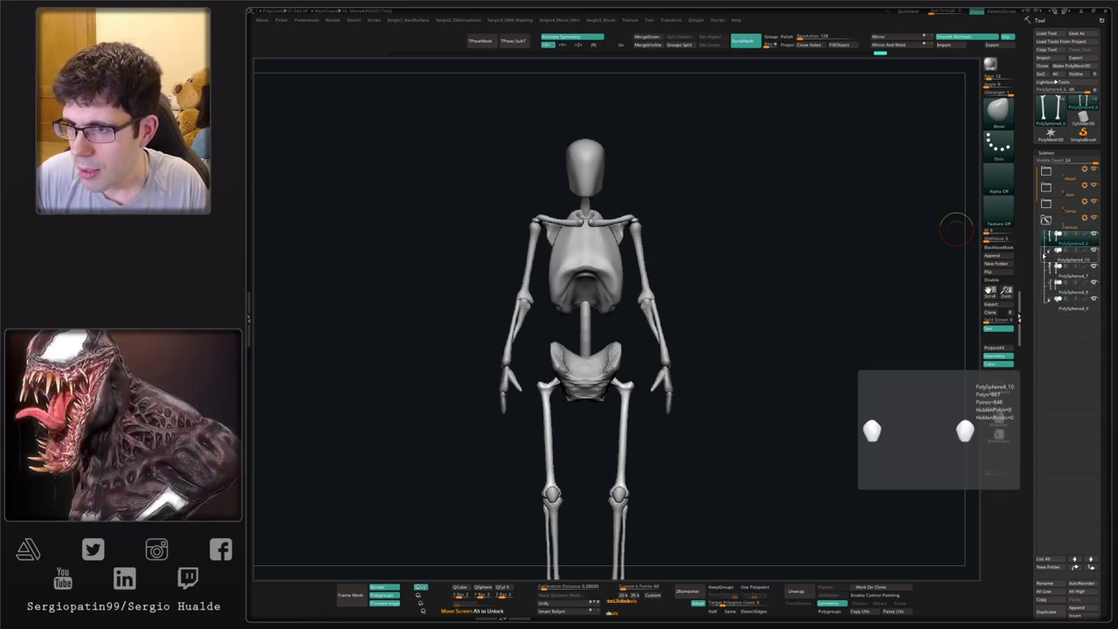
pyautogui.moveTo(766, 305); pyautogui.dragTo(636, 341)
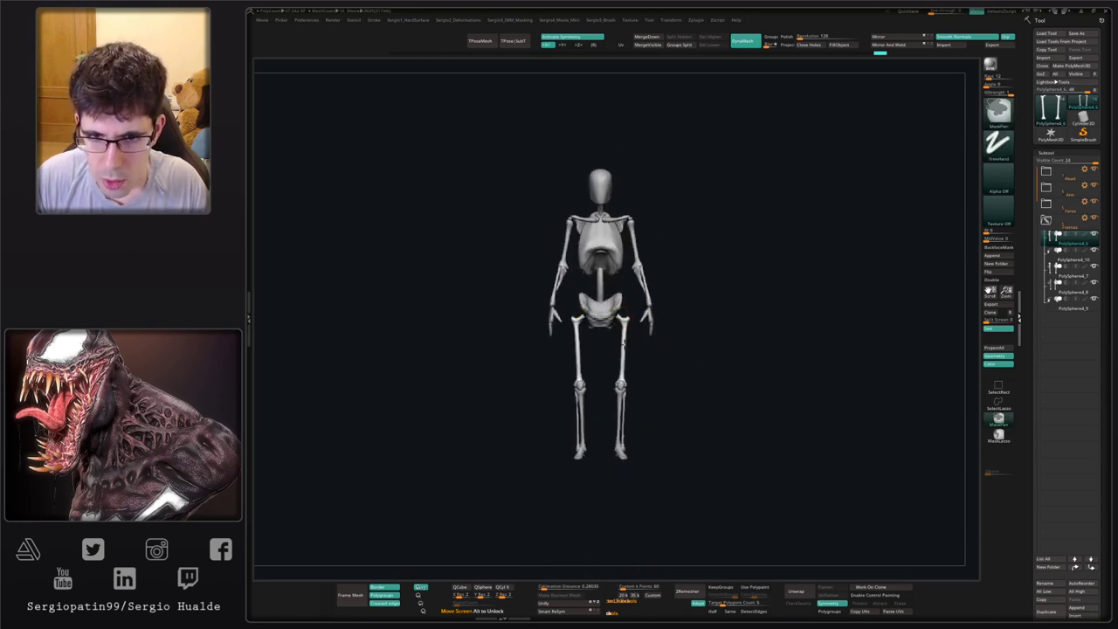
pyautogui.keyDown('ctrl'); pyautogui.moveTo(625, 323); pyautogui.dragTo(664, 314, button='right'); pyautogui.keyUp('ctrl')
pyautogui.keyDown('alt'); pyautogui.moveTo(664, 310); pyautogui.dragTo(676, 290); pyautogui.keyUp('alt')
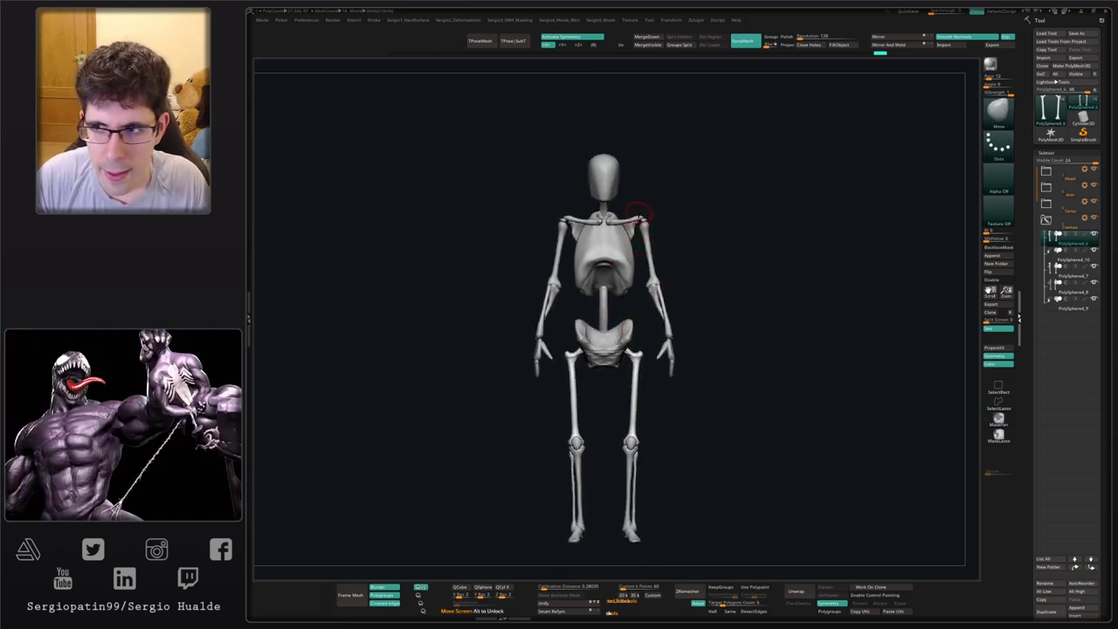
pyautogui.click(1055, 221)
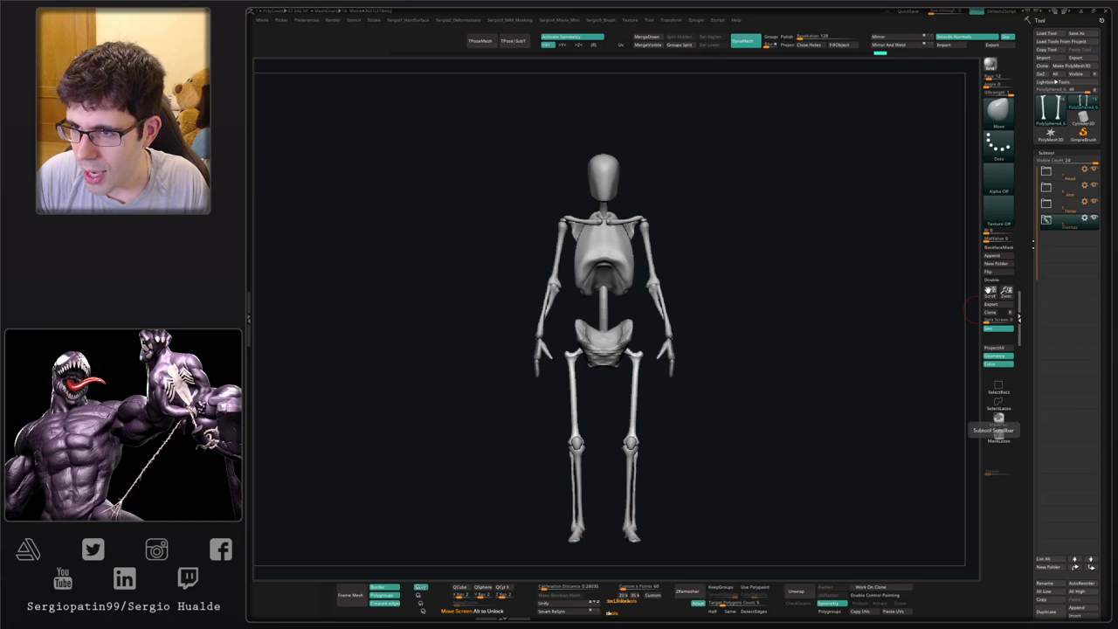
# - Append a Cylinder3D and scale it into a thin, wide horizontal bar
pyautogui.click(993, 255)
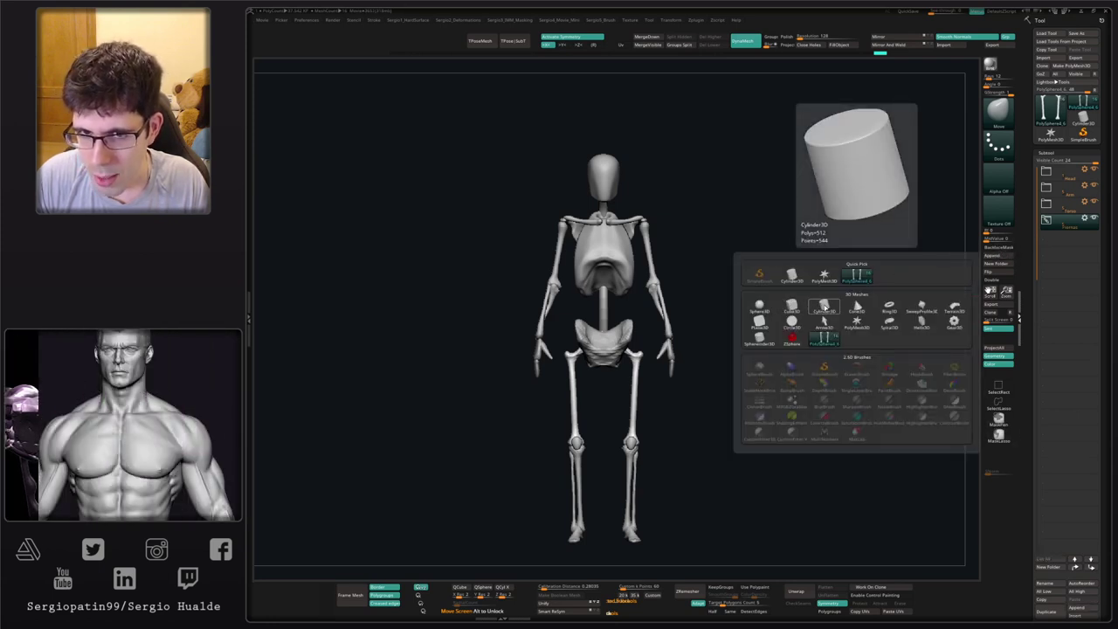
pyautogui.click(820, 306)
pyautogui.keyDown('alt'); pyautogui.click(655, 311); pyautogui.keyUp('alt')
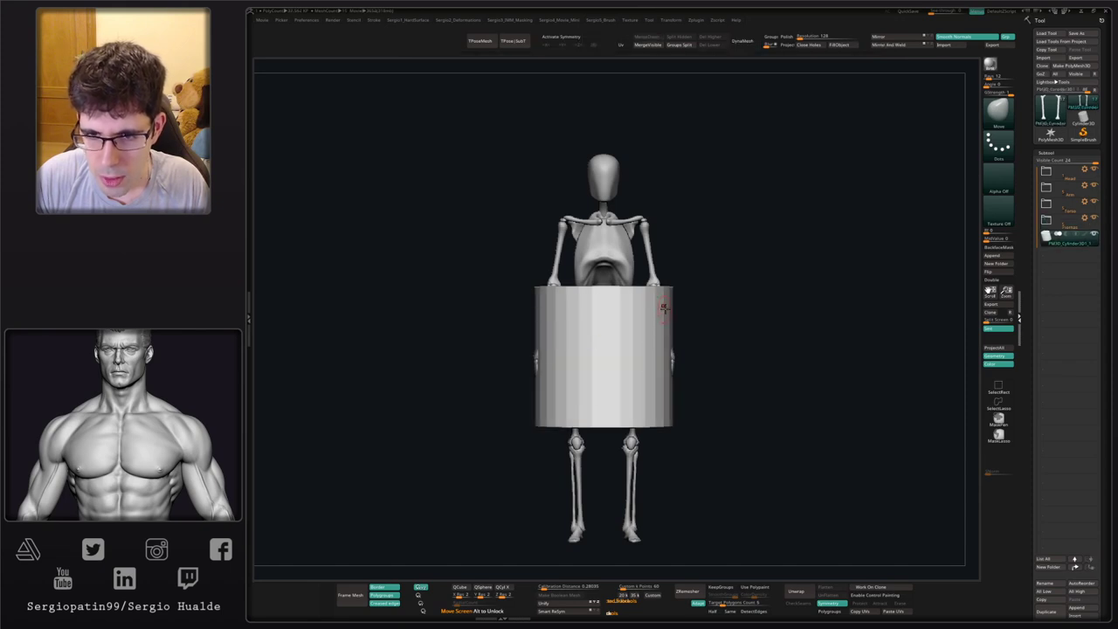
pyautogui.press('w')
pyautogui.keyDown('shift'); pyautogui.moveTo(644, 337); pyautogui.dragTo(582, 312); pyautogui.keyUp('shift')
pyautogui.moveTo(602, 355); pyautogui.dragTo(516, 390)
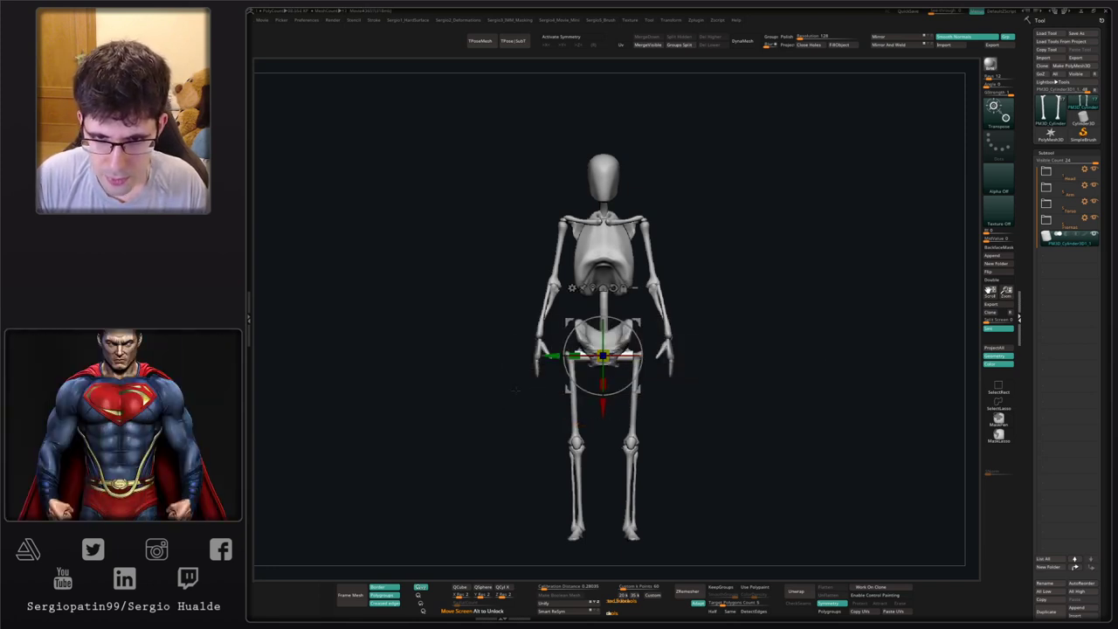
pyautogui.moveTo(573, 354); pyautogui.dragTo(559, 377)
# - Move the thin horizontal bar up to the top of the head
pyautogui.moveTo(602, 406); pyautogui.dragTo(602, 208)
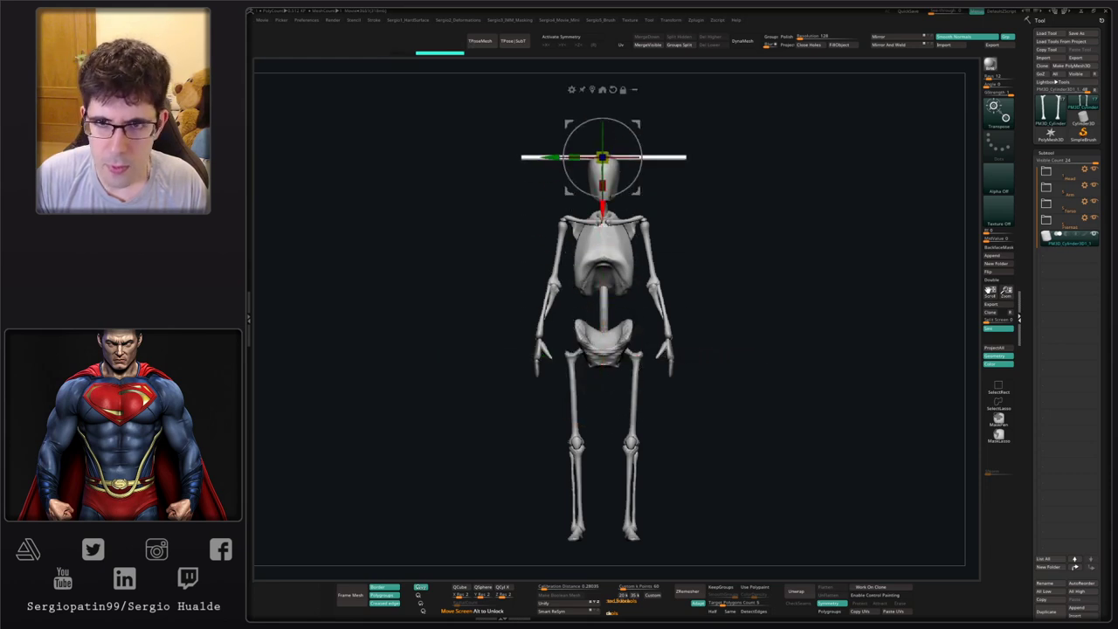
pyautogui.keyDown('ctrl'); pyautogui.moveTo(604, 218); pyautogui.dragTo(564, 435, button='right'); pyautogui.keyUp('ctrl')
pyautogui.keyDown('ctrl'); pyautogui.moveTo(564, 434); pyautogui.dragTo(566, 507, button='right'); pyautogui.keyUp('ctrl')
pyautogui.moveTo(558, 295); pyautogui.dragTo(465, 293)
pyautogui.keyDown('ctrl'); pyautogui.moveTo(525, 298); pyautogui.dragTo(528, 250, button='right'); pyautogui.keyUp('ctrl')
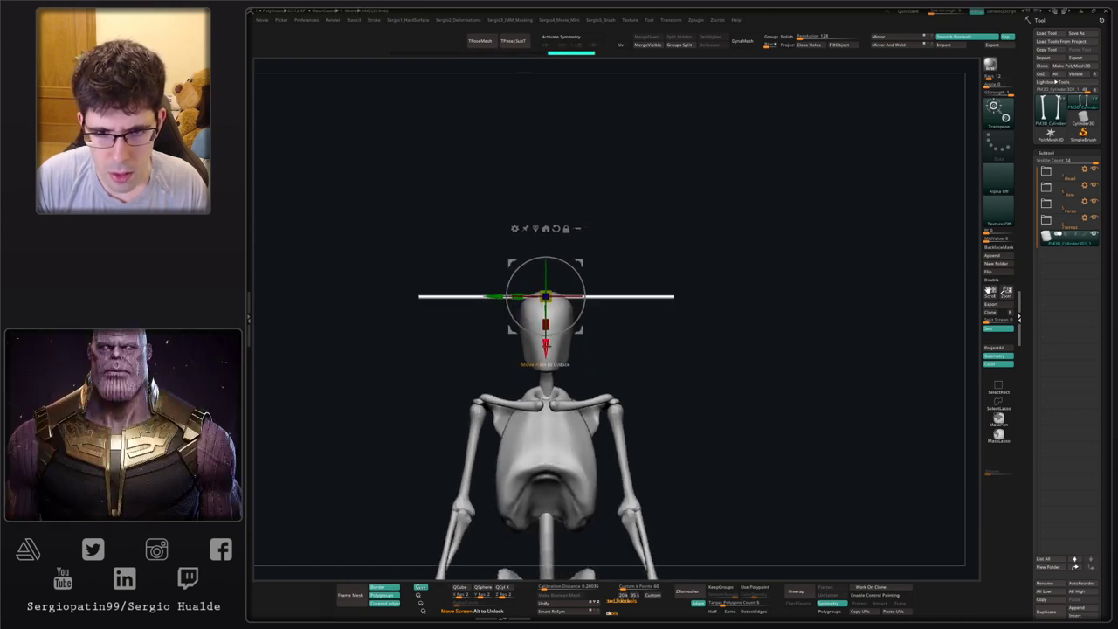
# - Align the horizontal bar with the top of the head in front and side views, and make it slightly thinner
pyautogui.moveTo(548, 344); pyautogui.dragTo(549, 340)
pyautogui.keyDown('shift'); pyautogui.moveTo(555, 324); pyautogui.dragTo(615, 297, button='right'); pyautogui.keyUp('shift')
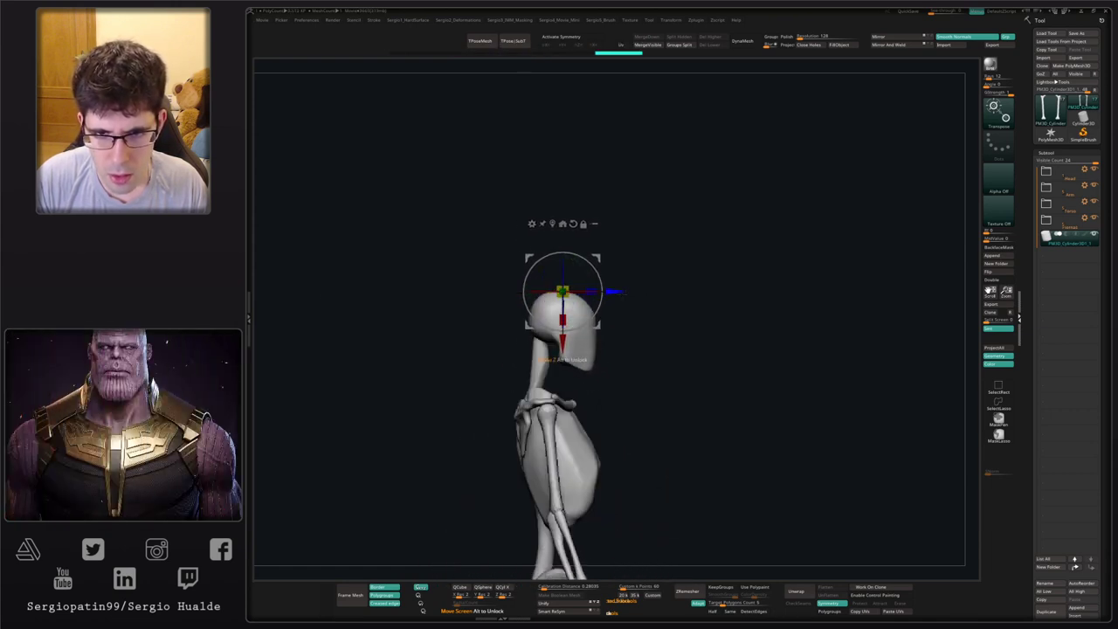
pyautogui.moveTo(621, 290); pyautogui.dragTo(668, 289)
pyautogui.keyDown('shift'); pyautogui.moveTo(674, 340); pyautogui.dragTo(583, 291, button='right'); pyautogui.keyUp('shift')
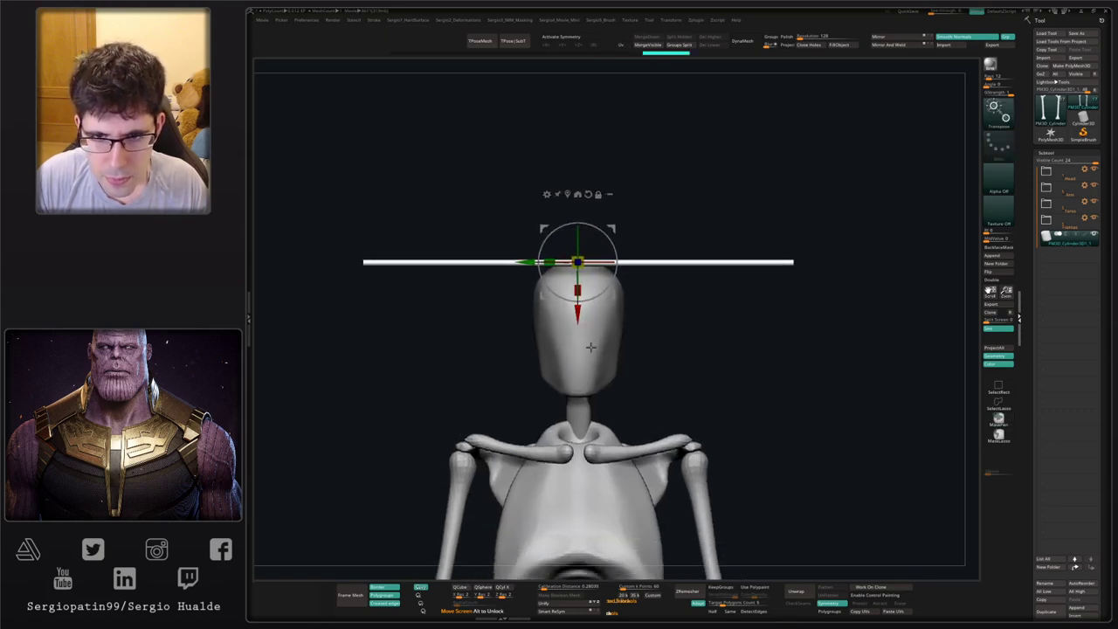
pyautogui.moveTo(583, 291); pyautogui.dragTo(583, 274)
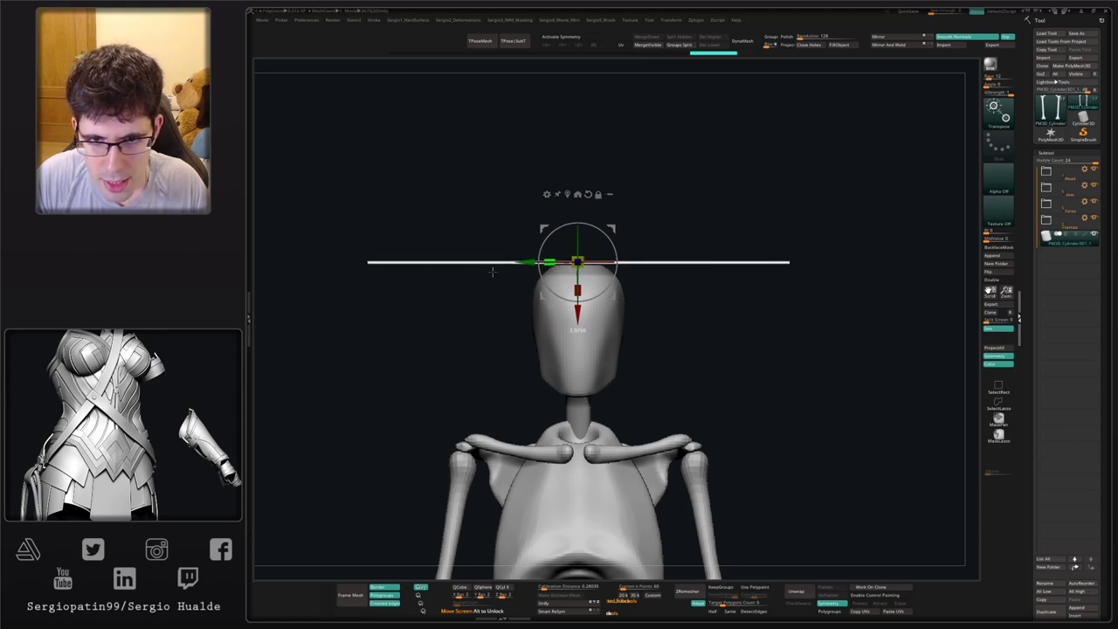
pyautogui.keyDown('ctrl'); pyautogui.moveTo(503, 274); pyautogui.dragTo(503, 227, button='right'); pyautogui.keyUp('ctrl')
pyautogui.keyDown('alt'); pyautogui.moveTo(502, 228); pyautogui.dragTo(503, 163, button='right'); pyautogui.keyUp('alt')
pyautogui.keyDown('ctrl'); pyautogui.moveTo(578, 247); pyautogui.dragTo(578, 336); pyautogui.keyUp('ctrl')
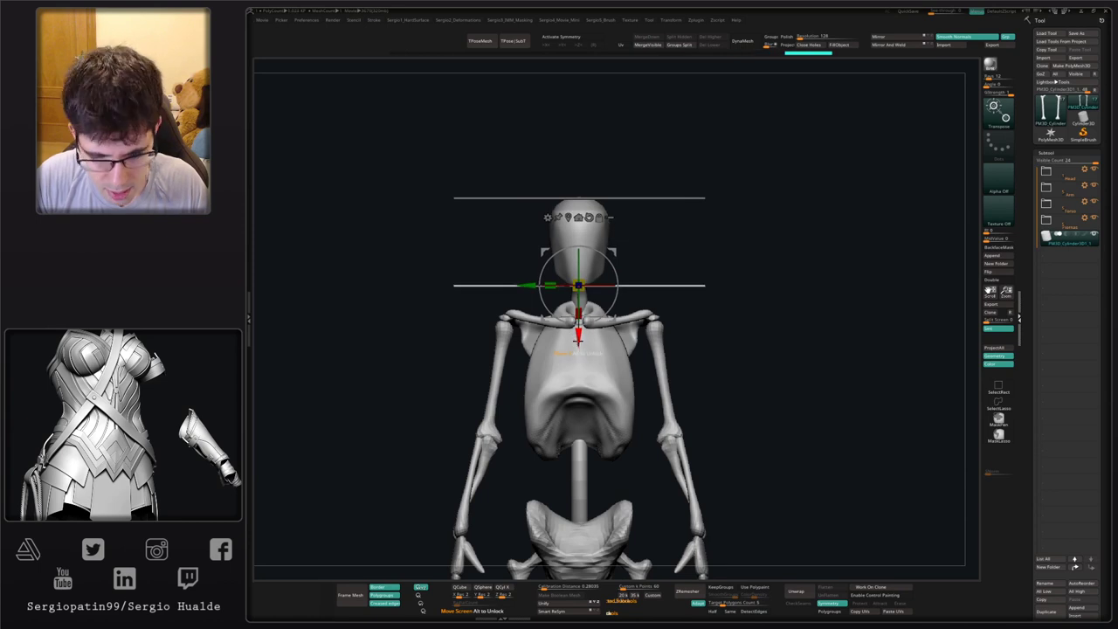
pyautogui.press('1')
pyautogui.press('1')
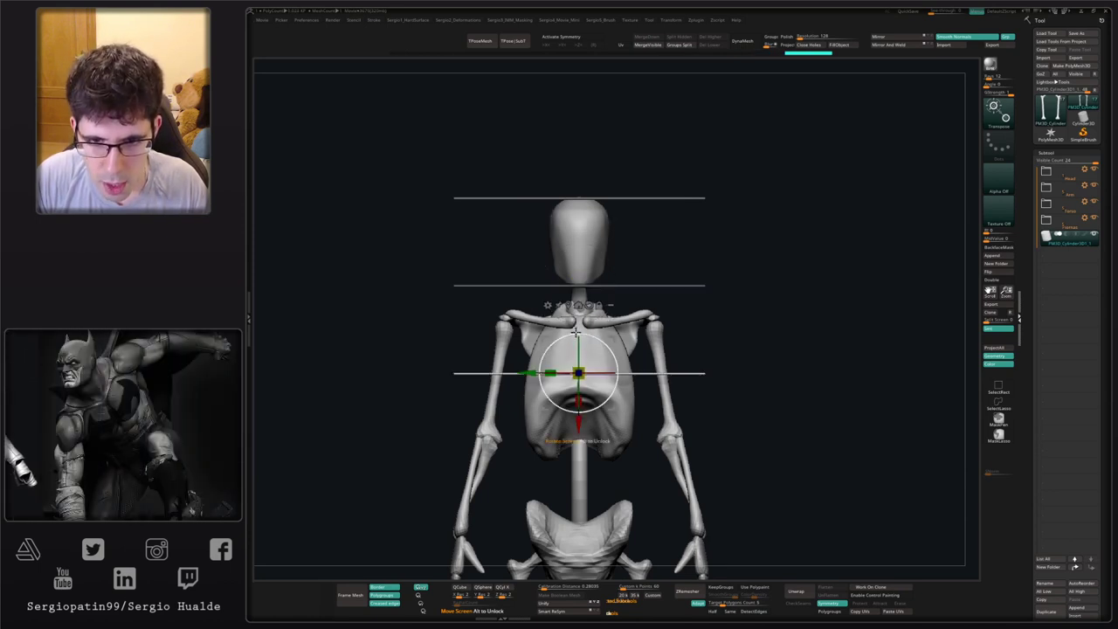
pyautogui.hotkey('ctrl', 'z')
pyautogui.keyDown('ctrl'); pyautogui.moveTo(661, 383); pyautogui.dragTo(661, 314, button='right'); pyautogui.keyUp('ctrl')
pyautogui.keyDown('alt'); pyautogui.moveTo(661, 314); pyautogui.dragTo(676, 269, button='right'); pyautogui.keyUp('alt')
pyautogui.hotkey('ctrl', 'z')
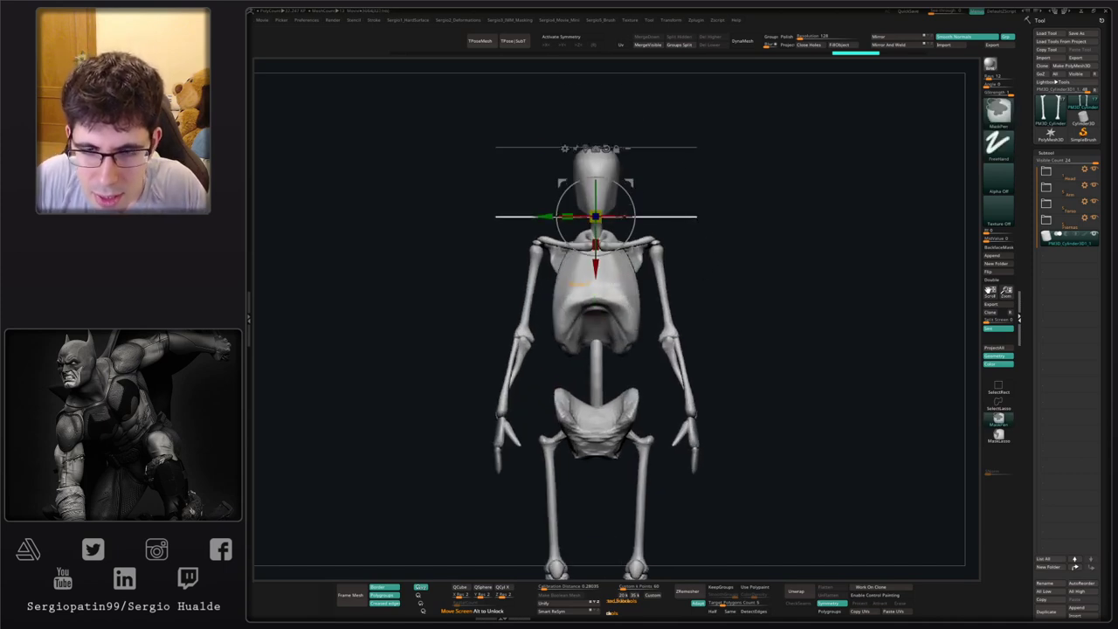
pyautogui.hotkey('ctrl', 'z')
pyautogui.keyDown('alt'); pyautogui.moveTo(595, 147); pyautogui.dragTo(594, 215); pyautogui.keyUp('alt')
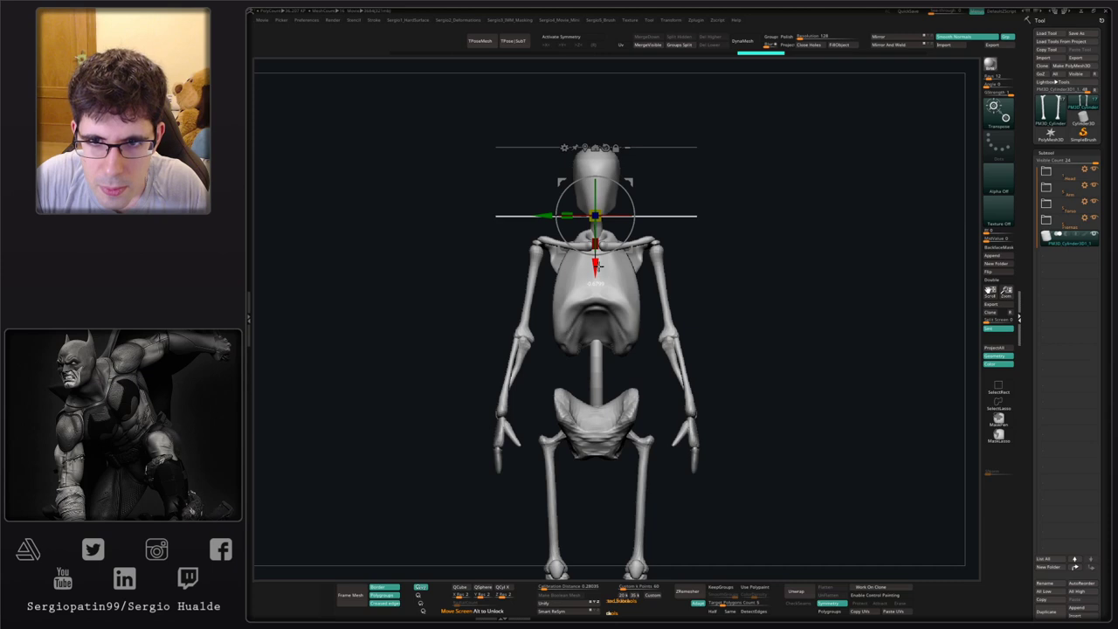
pyautogui.hotkey('ctrl', 'z')
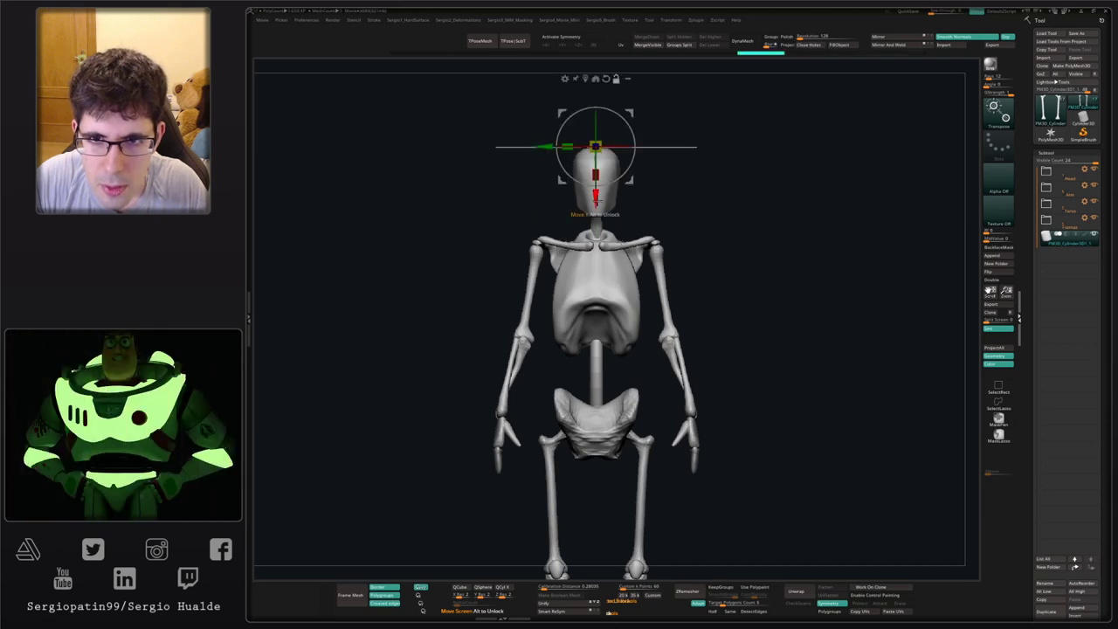
# - Copy the bar from the top of the head down to the chin, and repeat the copy at the same spacing on the chest
pyautogui.keyDown('alt'); pyautogui.moveTo(597, 199); pyautogui.dragTo(597, 375); pyautogui.keyUp('alt')
pyautogui.hotkey('ctrl', 'z')
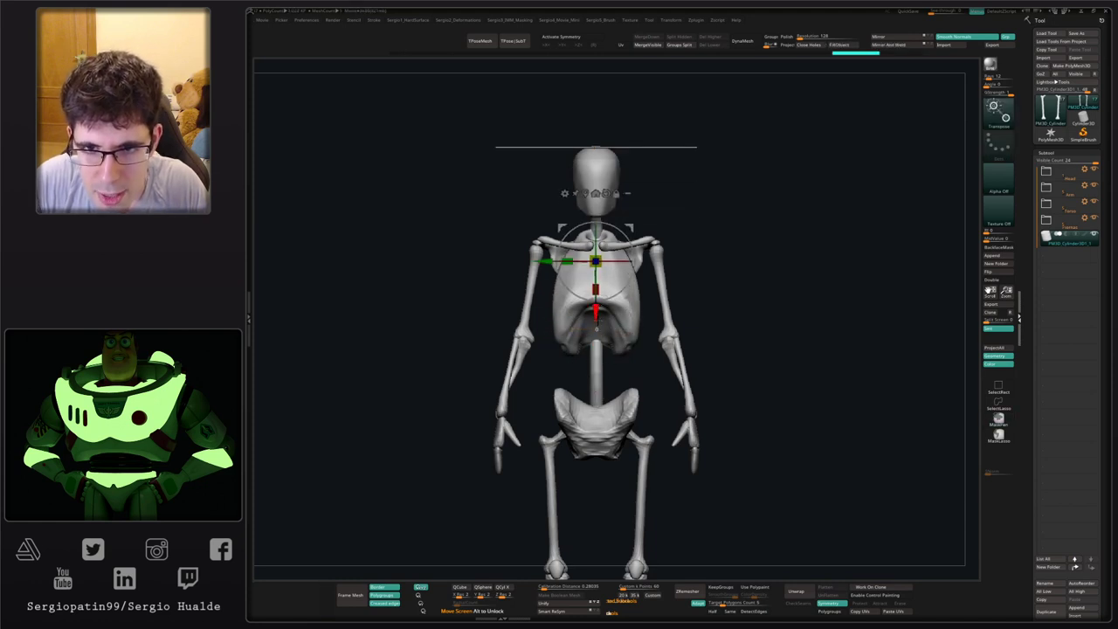
pyautogui.keyDown('ctrl'); pyautogui.moveTo(596, 317); pyautogui.dragTo(597, 391); pyautogui.keyUp('ctrl')
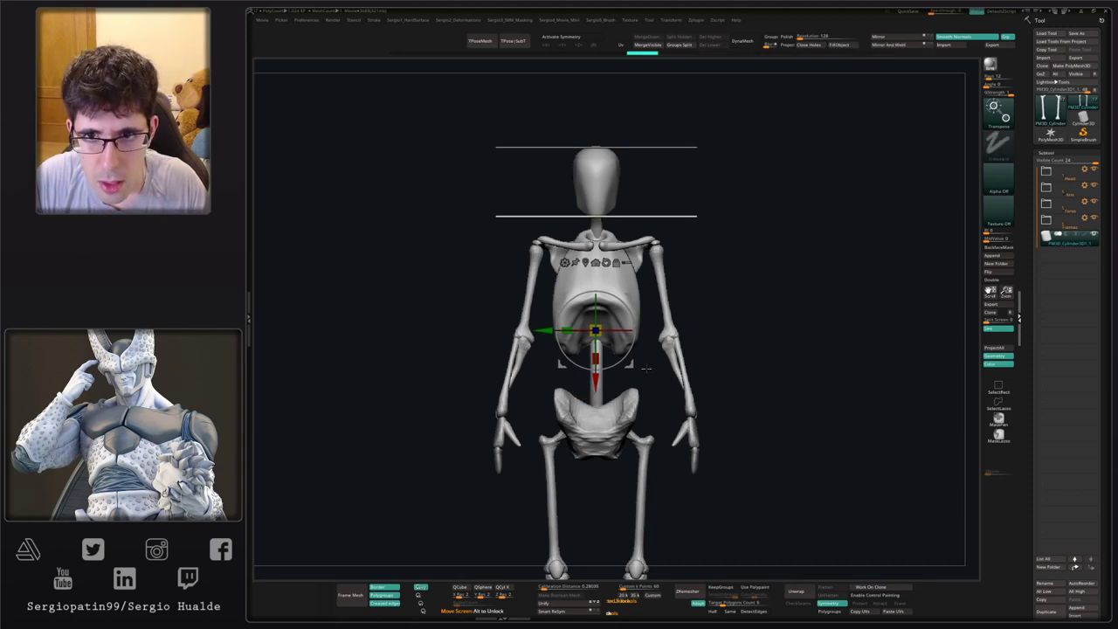
pyautogui.hotkey('ctrl', 'z')
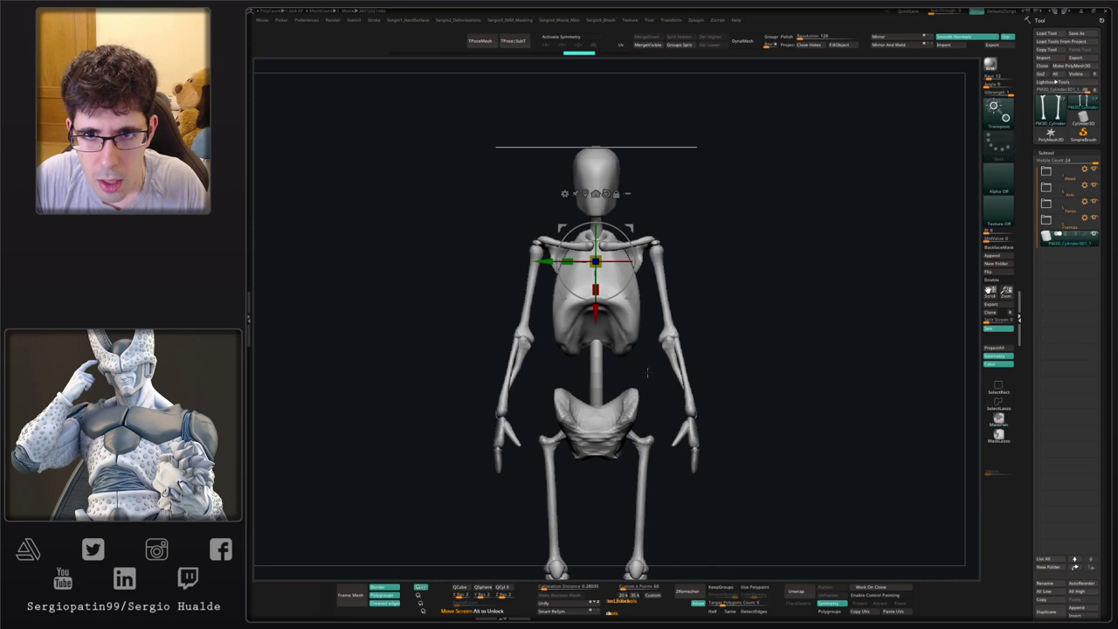
pyautogui.keyDown('ctrl'); pyautogui.moveTo(596, 311); pyautogui.dragTo(596, 381); pyautogui.keyUp('ctrl')
pyautogui.press('1')
pyautogui.press('1')
pyautogui.press('1')
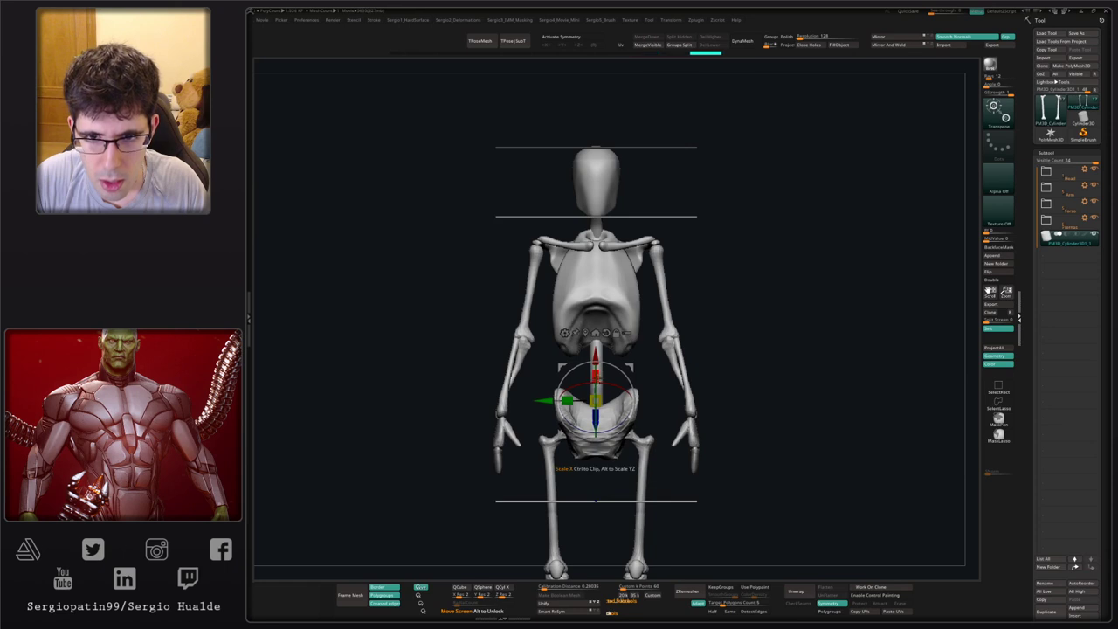
pyautogui.keyDown('alt'); pyautogui.moveTo(663, 364); pyautogui.dragTo(673, 276); pyautogui.keyUp('alt')
pyautogui.hotkey('ctrl', 'z')
pyautogui.hotkey('ctrl', 'z')
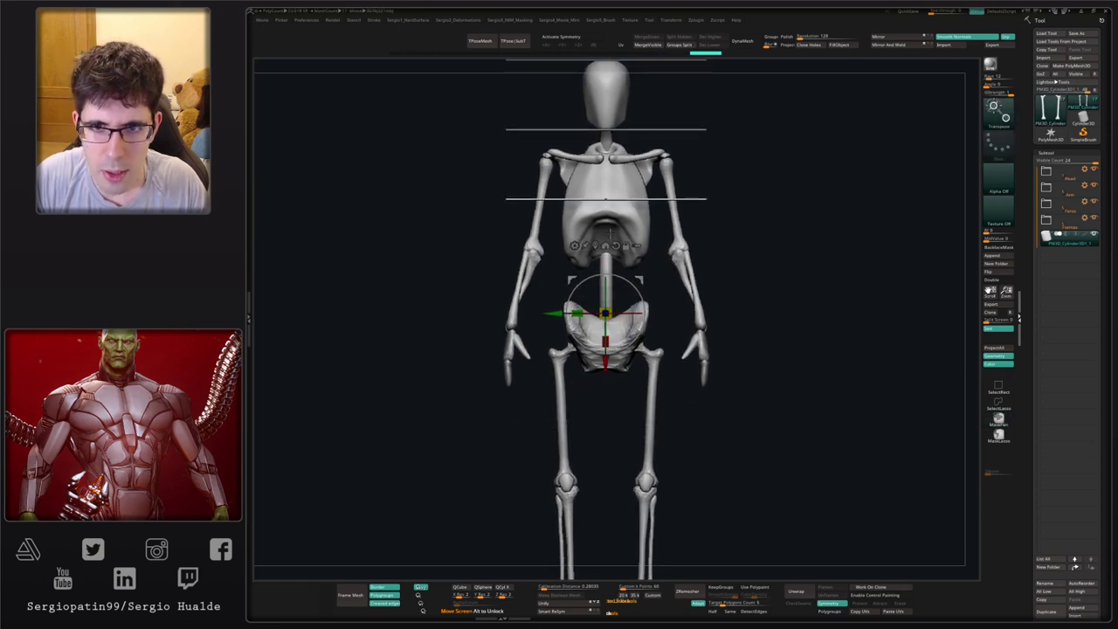
# - Continue copying the bar at equal head-height intervals from the chest down to the feet
pyautogui.keyDown('alt'); pyautogui.moveTo(617, 329); pyautogui.dragTo(588, 349, button='right'); pyautogui.keyUp('alt')
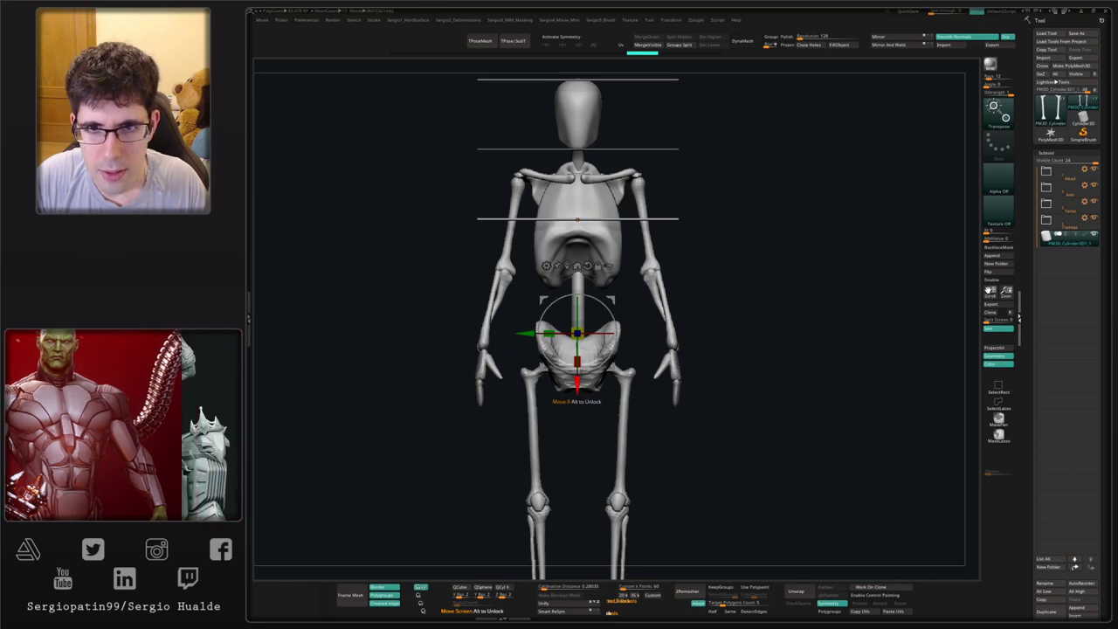
pyautogui.keyDown('ctrl'); pyautogui.moveTo(576, 382); pyautogui.dragTo(565, 518); pyautogui.keyUp('ctrl')
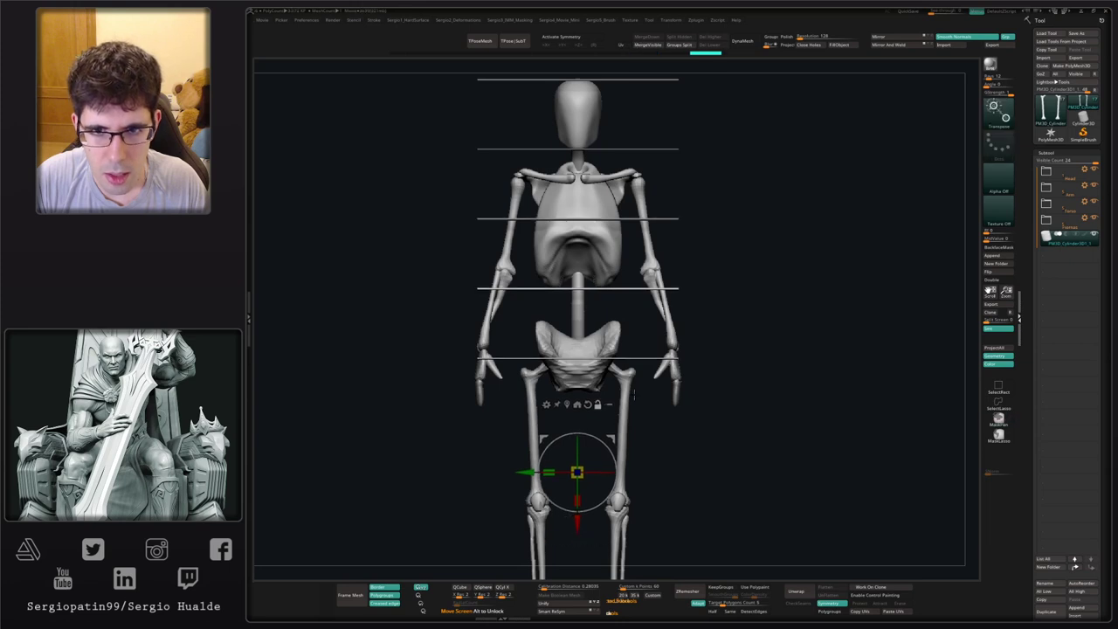
pyautogui.keyDown('alt'); pyautogui.moveTo(633, 395); pyautogui.dragTo(620, 333); pyautogui.keyUp('alt')
pyautogui.keyDown('ctrl'); pyautogui.moveTo(612, 402); pyautogui.dragTo(637, 337, button='right'); pyautogui.keyUp('ctrl')
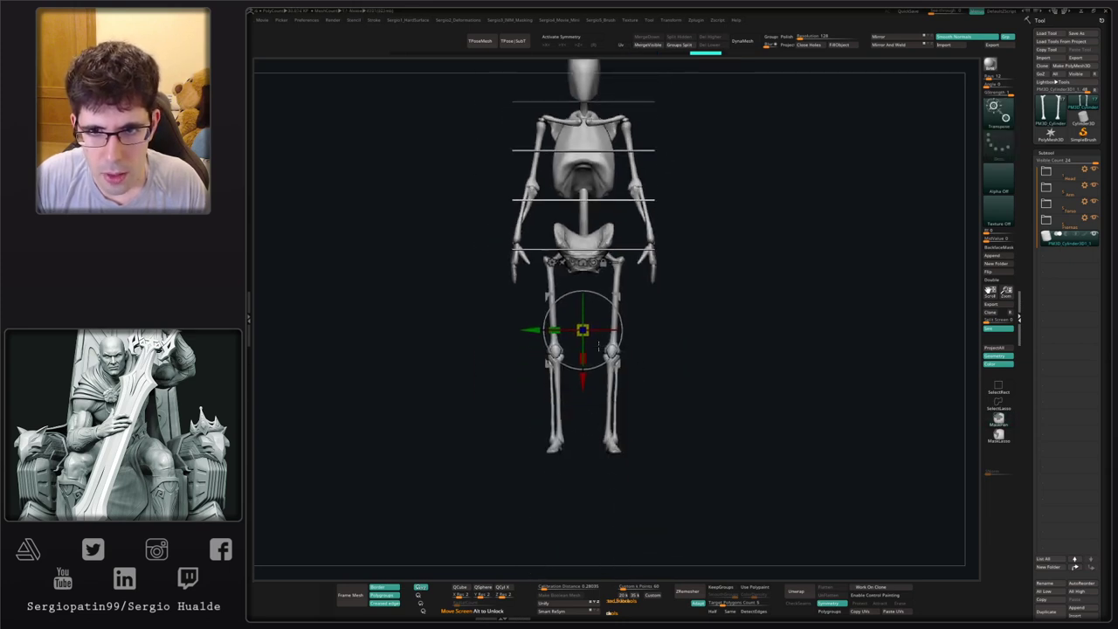
pyautogui.moveTo(583, 382)
pyautogui.keyDown('ctrl'); pyautogui.mouseDown()
pyautogui.moveTo(583, 504)
pyautogui.moveTo(584, 489)
pyautogui.mouseUp(); pyautogui.keyUp('ctrl')
pyautogui.hotkey('ctrl', 'z')
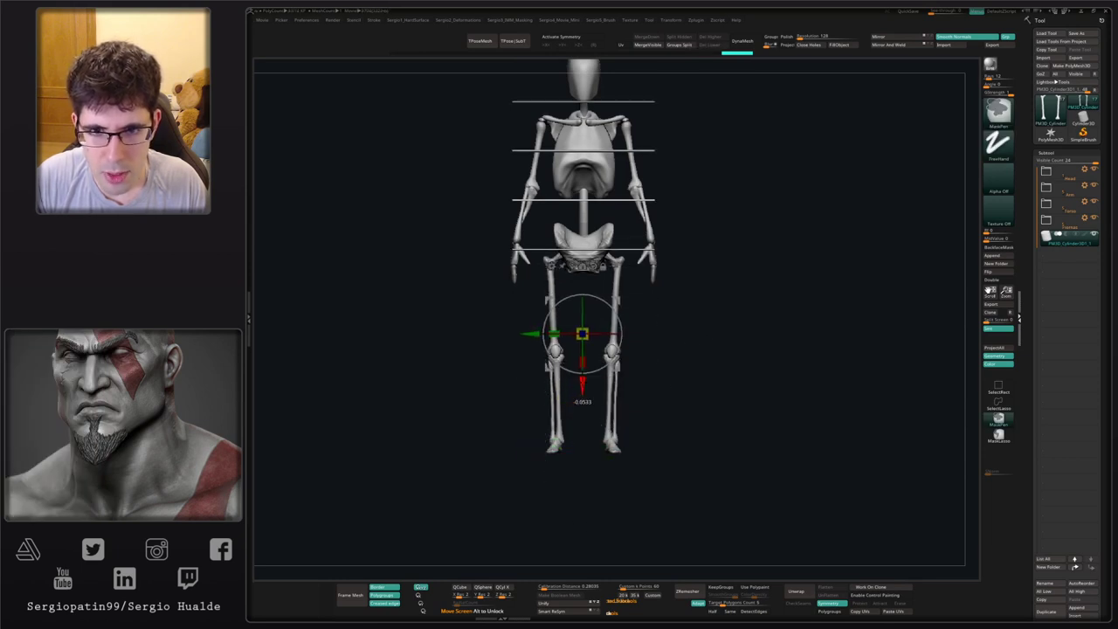
pyautogui.moveTo(582, 329); pyautogui.dragTo(583, 522)
pyautogui.keyDown('ctrl'); pyautogui.moveTo(582, 571); pyautogui.dragTo(582, 577); pyautogui.keyUp('ctrl')
pyautogui.press('ctrl')
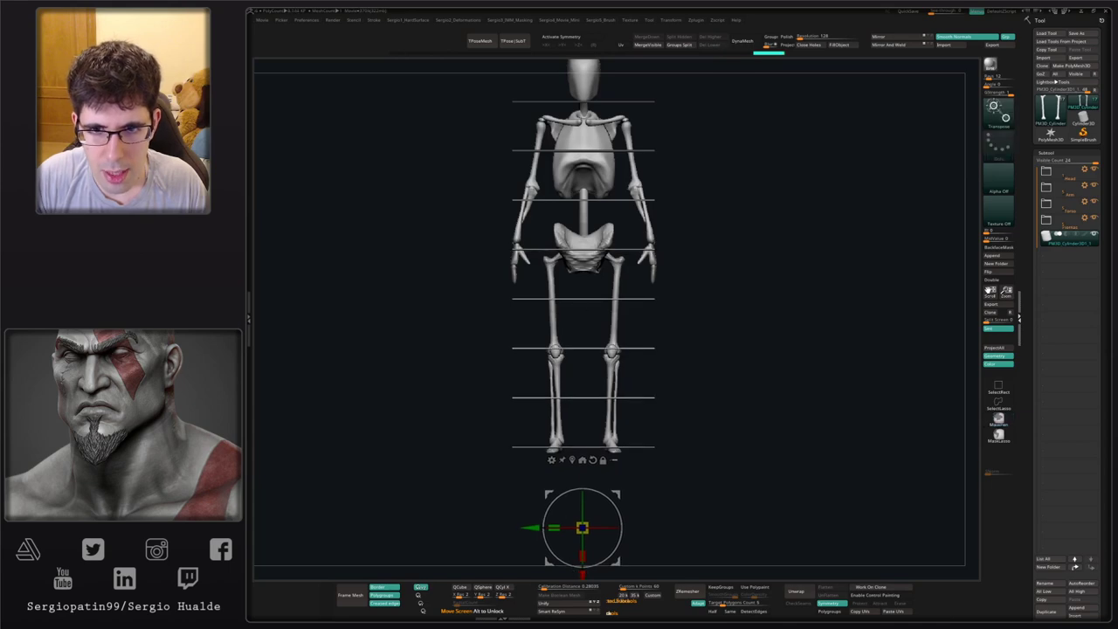
# - Isolate and hide individual head-height bars, and show all the bars again
pyautogui.press('q')
pyautogui.moveTo(574, 327)
pyautogui.keyDown('ctrl'); pyautogui.mouseDown(button='right')
pyautogui.moveTo(576, 379)
pyautogui.moveTo(559, 365)
pyautogui.moveTo(621, 347)
pyautogui.moveTo(583, 342)
pyautogui.moveTo(599, 379)
pyautogui.moveTo(597, 257)
pyautogui.mouseUp(button='right'); pyautogui.keyUp('ctrl')
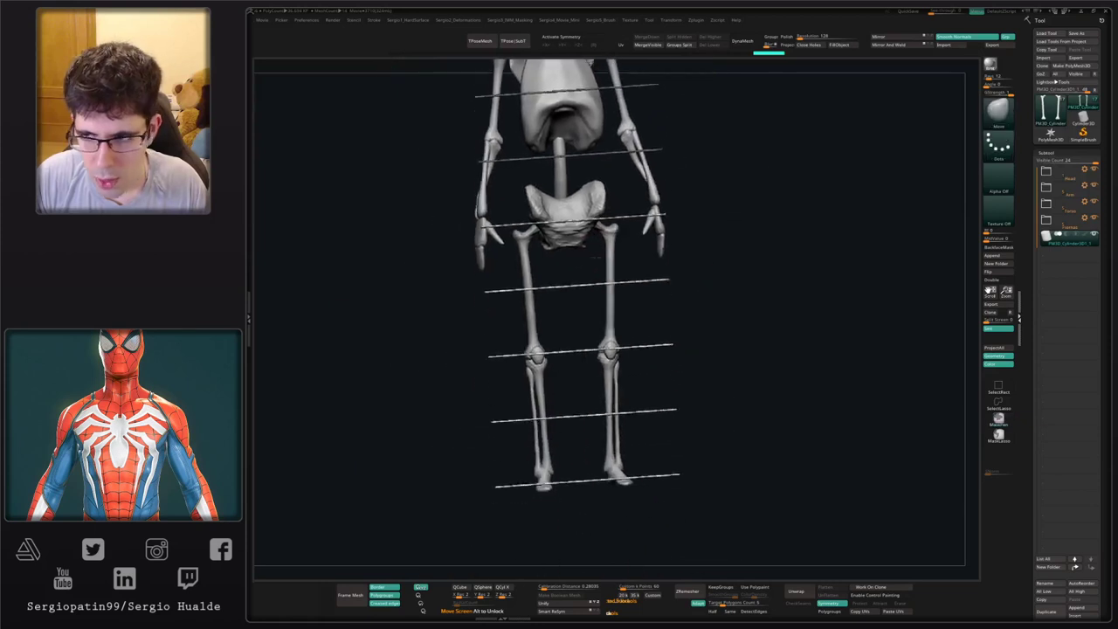
pyautogui.moveTo(690, 349); pyautogui.dragTo(683, 291)
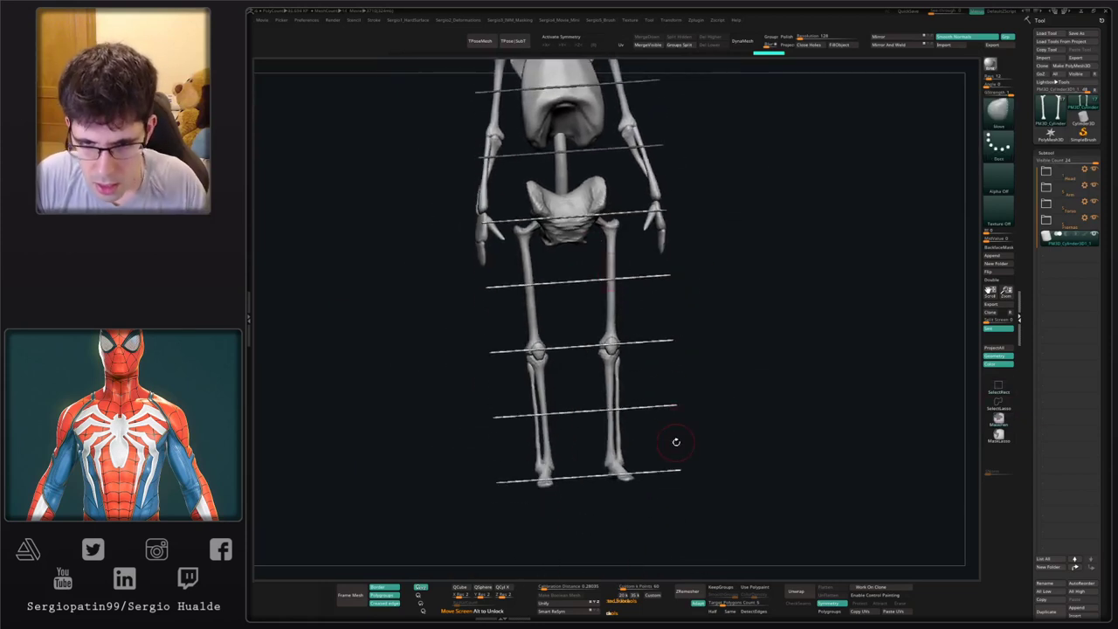
pyautogui.keyDown('ctrl'); pyautogui.keyDown('shift'); pyautogui.click(673, 471); pyautogui.keyUp('shift'); pyautogui.keyUp('ctrl')
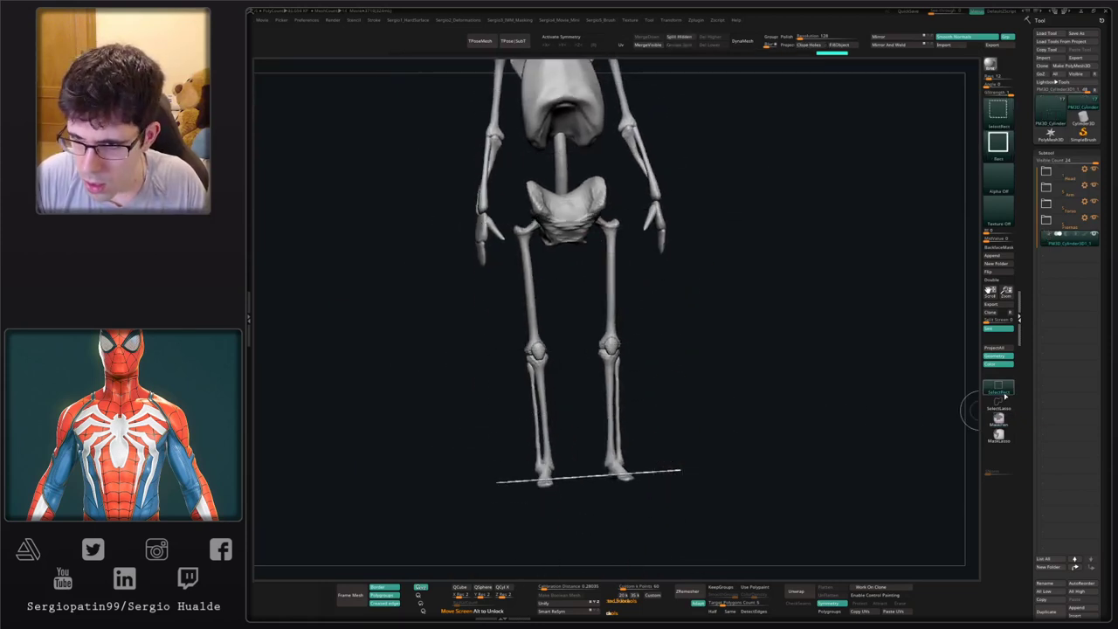
pyautogui.keyDown('ctrl'); pyautogui.keyDown('shift'); pyautogui.click(641, 419); pyautogui.keyUp('shift'); pyautogui.keyUp('ctrl')
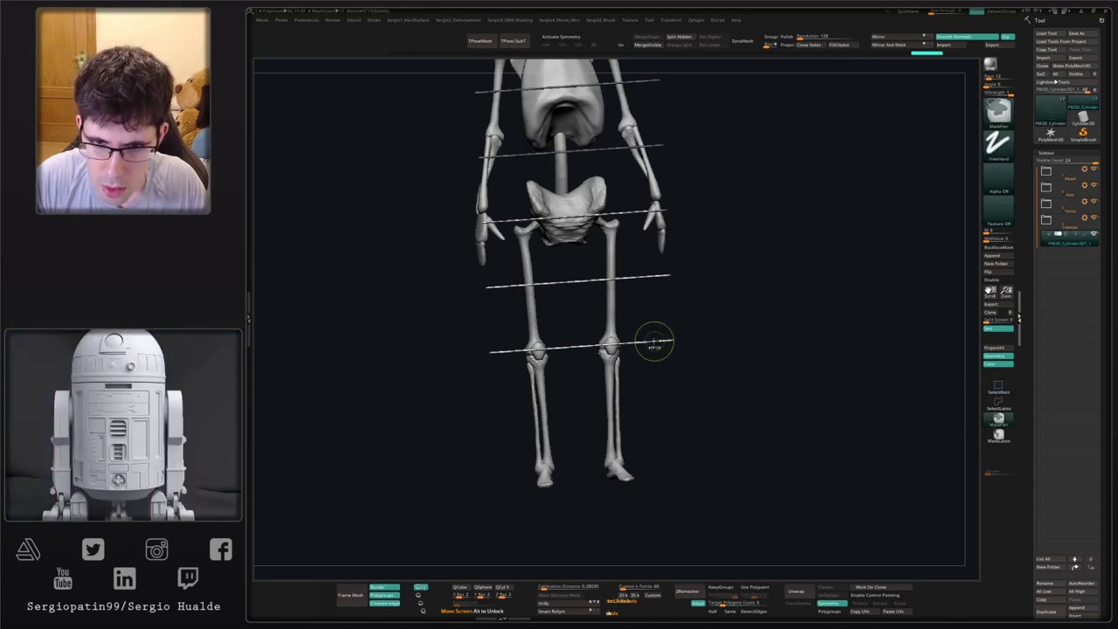
pyautogui.keyDown('ctrl'); pyautogui.keyDown('alt'); pyautogui.keyDown('shift'); pyautogui.click(657, 275); pyautogui.keyUp('shift'); pyautogui.keyUp('alt'); pyautogui.keyUp('ctrl')
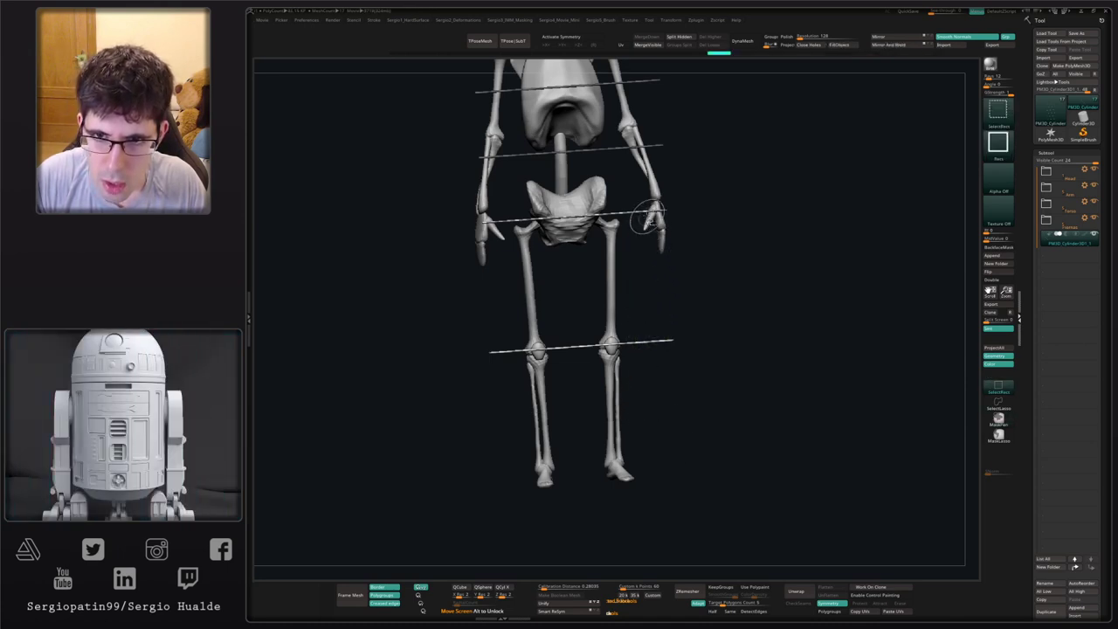
pyautogui.press('f')
pyautogui.keyDown('ctrl'); pyautogui.keyDown('alt'); pyautogui.keyDown('shift'); pyautogui.click(611, 353); pyautogui.keyUp('shift'); pyautogui.keyUp('alt'); pyautogui.keyUp('ctrl')
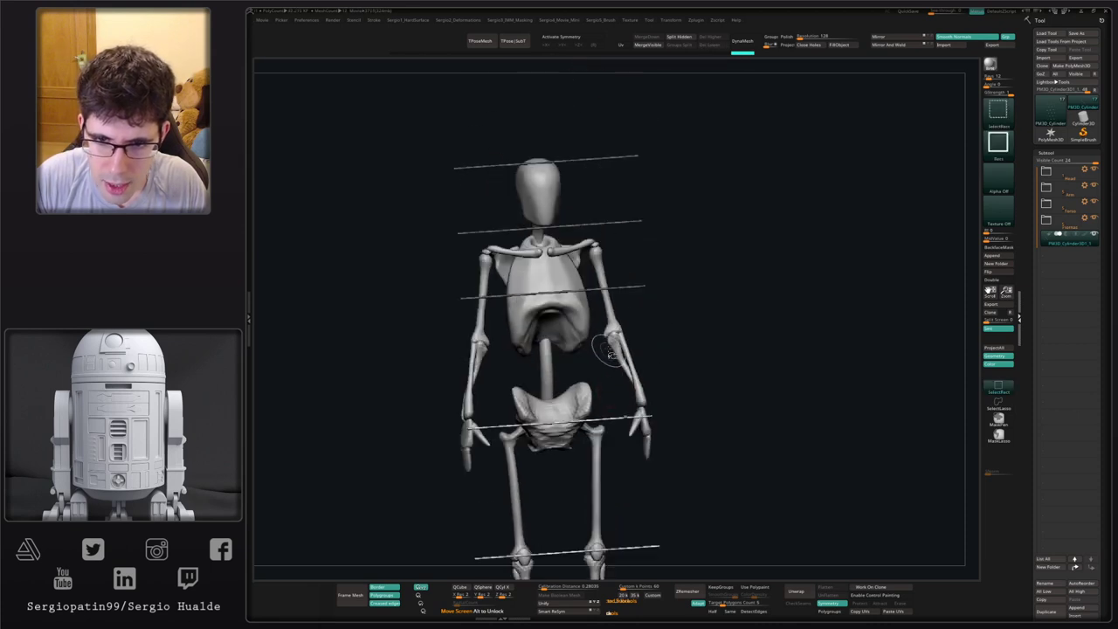
pyautogui.keyDown('ctrl'); pyautogui.keyDown('alt'); pyautogui.keyDown('shift'); pyautogui.click(635, 225); pyautogui.keyUp('shift'); pyautogui.keyUp('alt'); pyautogui.keyUp('ctrl')
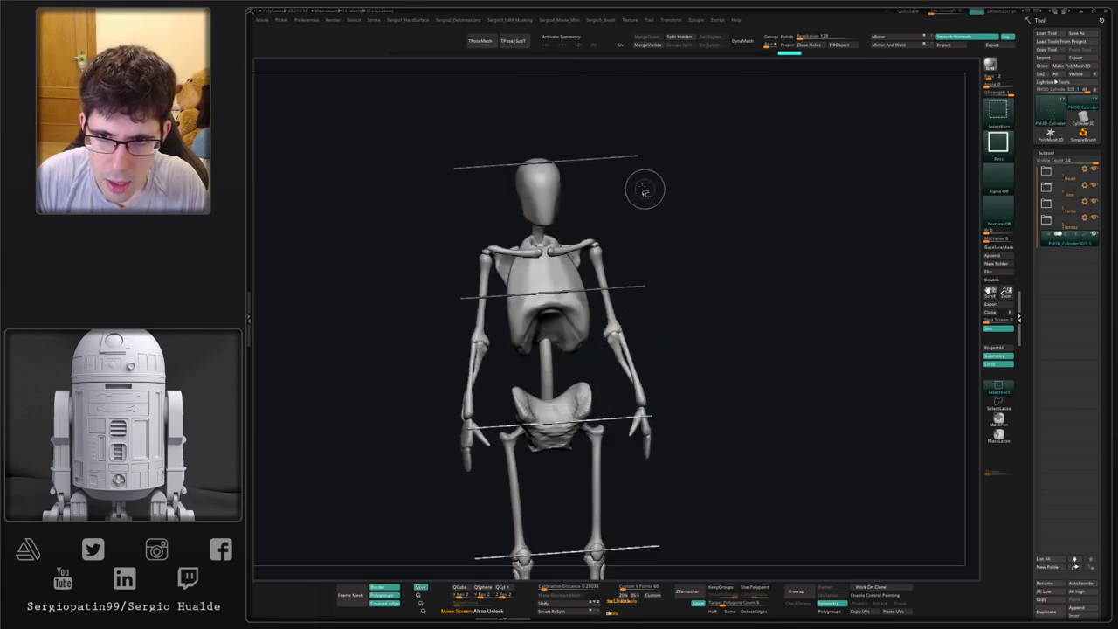
pyautogui.keyDown('ctrl'); pyautogui.keyDown('alt'); pyautogui.keyDown('shift'); pyautogui.click(631, 158); pyautogui.keyUp('shift'); pyautogui.keyUp('alt'); pyautogui.keyUp('ctrl')
pyautogui.keyDown('ctrl'); pyautogui.keyDown('shift'); pyautogui.click(681, 184); pyautogui.keyUp('shift'); pyautogui.keyUp('ctrl')
# - Examine in front view how the skeleton's landmarks line up with the head-height bars
pyautogui.moveTo(678, 358)
pyautogui.keyDown('ctrl'); pyautogui.mouseDown(button='right')
pyautogui.moveTo(655, 342)
pyautogui.moveTo(668, 359)
pyautogui.mouseUp(button='right'); pyautogui.keyUp('ctrl')
pyautogui.moveTo(634, 313)
pyautogui.keyDown('ctrl'); pyautogui.mouseDown(button='right')
pyautogui.moveTo(641, 352)
pyautogui.moveTo(656, 344)
pyautogui.mouseUp(button='right'); pyautogui.keyUp('ctrl')
pyautogui.keyDown('alt'); pyautogui.moveTo(656, 345); pyautogui.dragTo(706, 391, button='right'); pyautogui.keyUp('alt')
pyautogui.moveTo(756, 301)
pyautogui.mouseDown(button='right')
pyautogui.moveTo(672, 305)
pyautogui.moveTo(753, 302)
pyautogui.mouseUp(button='right')
pyautogui.moveTo(752, 302); pyautogui.dragTo(713, 317)
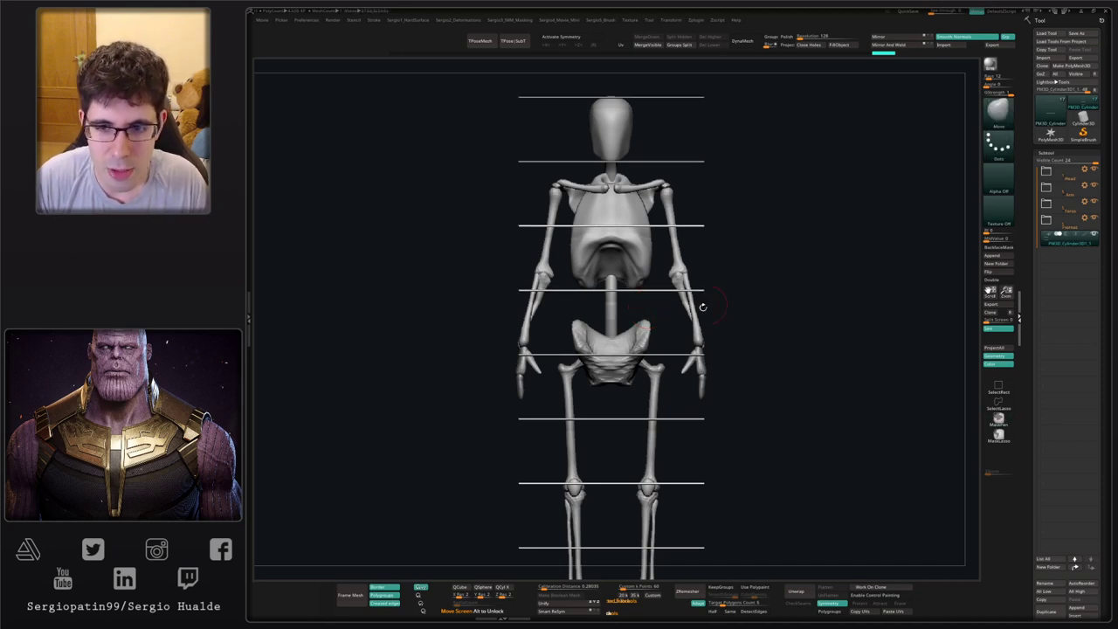
pyautogui.keyDown('ctrl'); pyautogui.moveTo(704, 305); pyautogui.dragTo(729, 305, button='right'); pyautogui.keyUp('ctrl')
pyautogui.keyDown('alt'); pyautogui.moveTo(695, 341); pyautogui.dragTo(647, 366, button='right'); pyautogui.keyUp('alt')
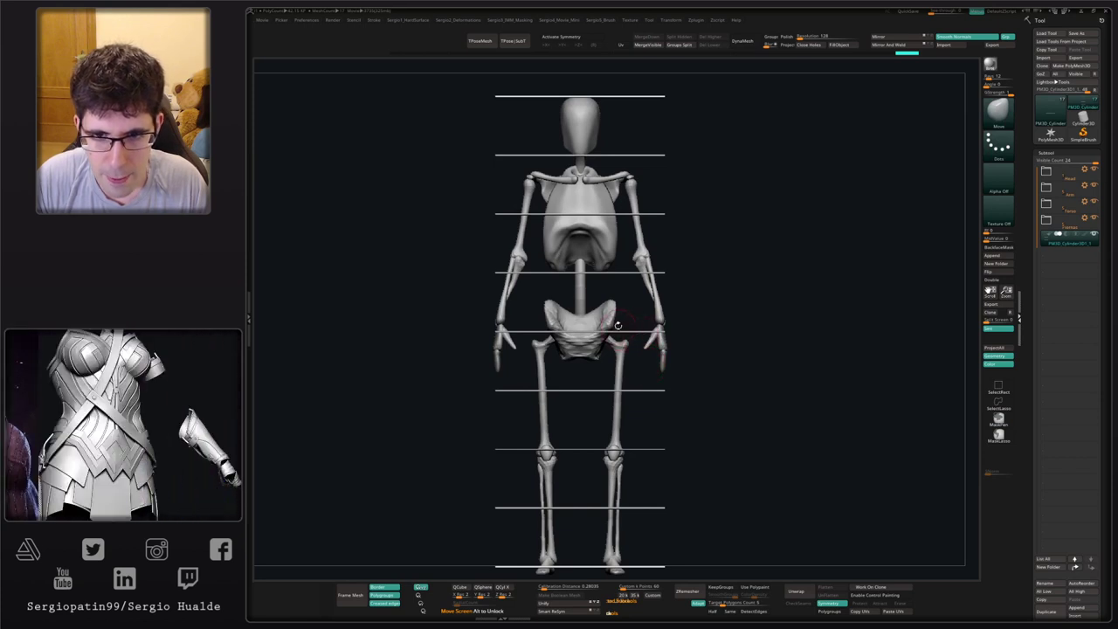
pyautogui.keyDown('ctrl'); pyautogui.moveTo(599, 327); pyautogui.dragTo(597, 309, button='right'); pyautogui.keyUp('ctrl')
pyautogui.keyDown('alt'); pyautogui.moveTo(600, 241); pyautogui.dragTo(600, 273); pyautogui.keyUp('alt')
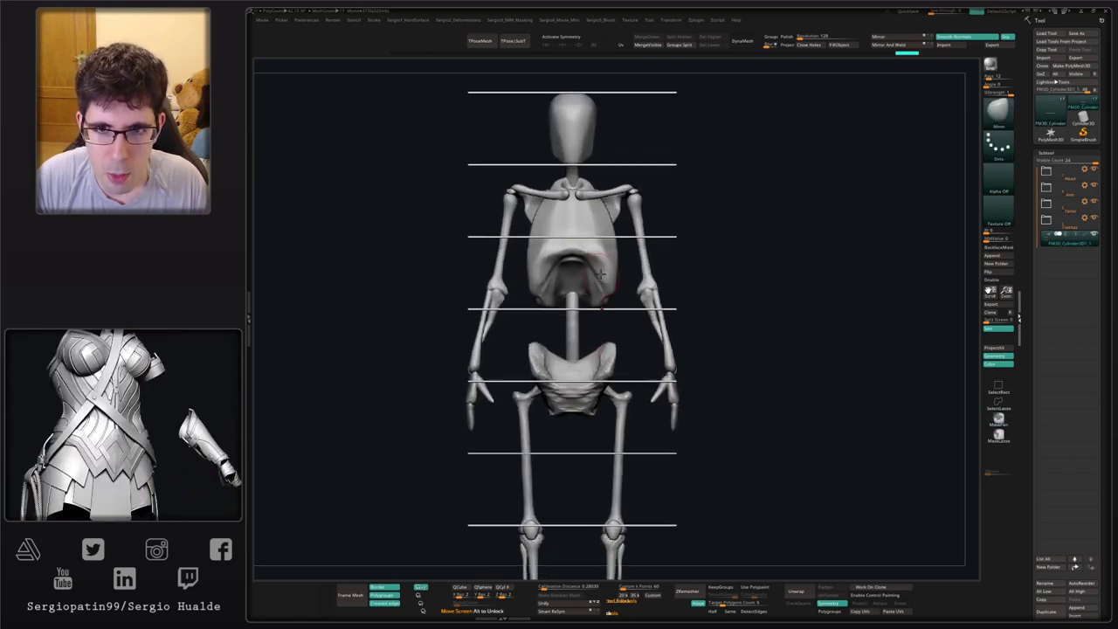
pyautogui.keyDown('ctrl'); pyautogui.moveTo(566, 368); pyautogui.dragTo(566, 281, button='right'); pyautogui.keyUp('ctrl')
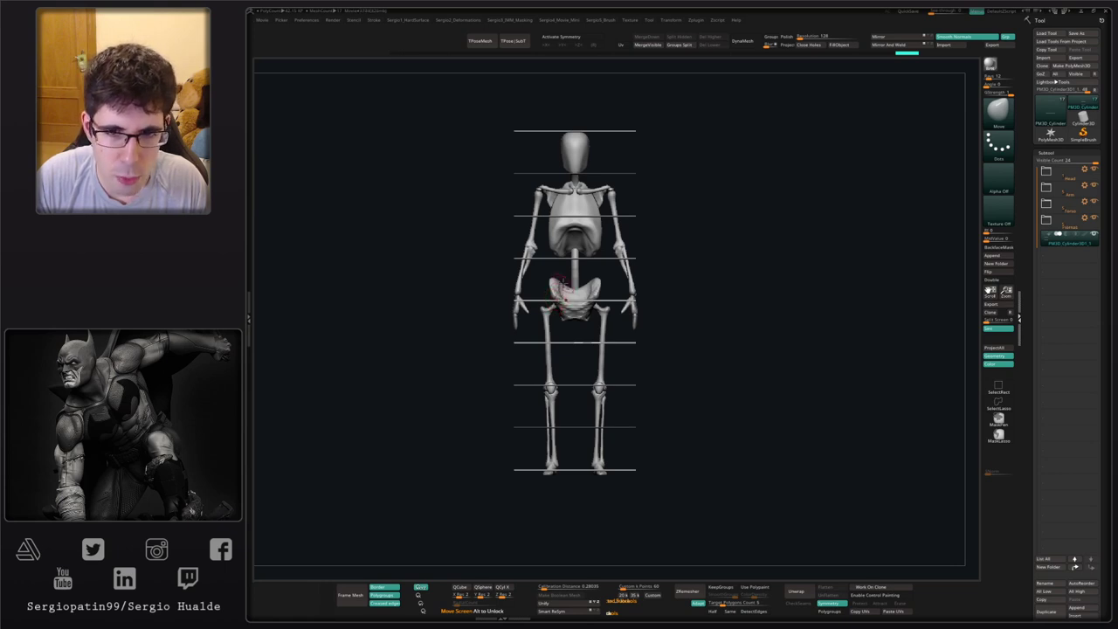
# - Select the pelvis and check the whole skeleton's proportions from the side and the front
pyautogui.press('+')
pyautogui.keyDown('alt'); pyautogui.click(567, 352); pyautogui.keyUp('alt')
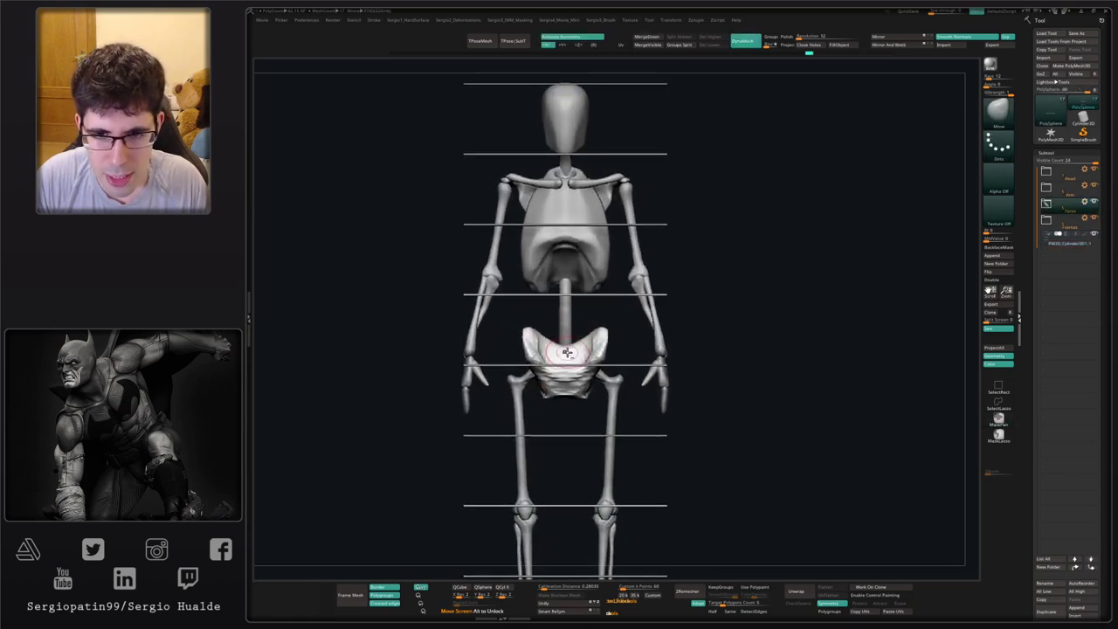
pyautogui.moveTo(588, 344); pyautogui.dragTo(587, 327, button='right')
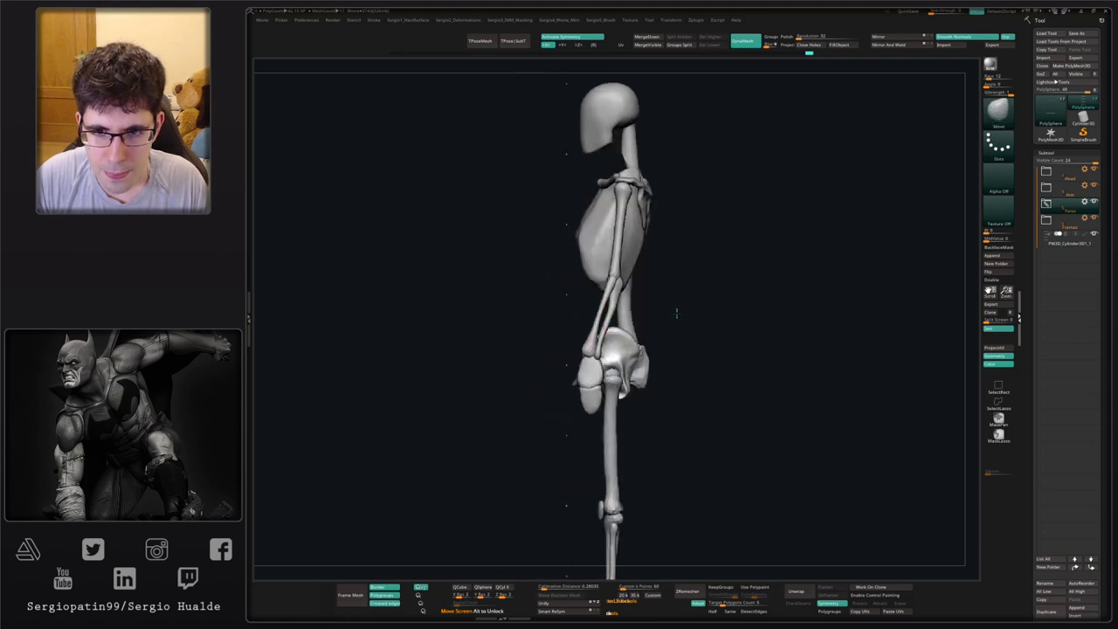
pyautogui.keyDown('shift'); pyautogui.moveTo(676, 312); pyautogui.dragTo(671, 316, button='right'); pyautogui.keyUp('shift')
pyautogui.keyDown('ctrl'); pyautogui.moveTo(671, 315); pyautogui.dragTo(661, 311, button='right'); pyautogui.keyUp('ctrl')
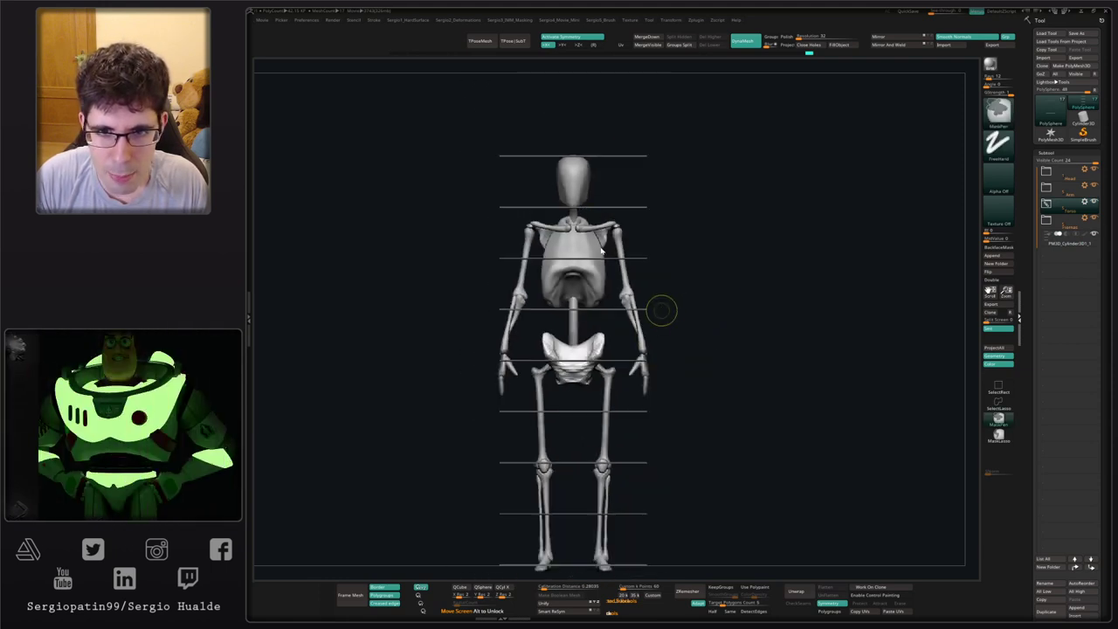
pyautogui.press('4')
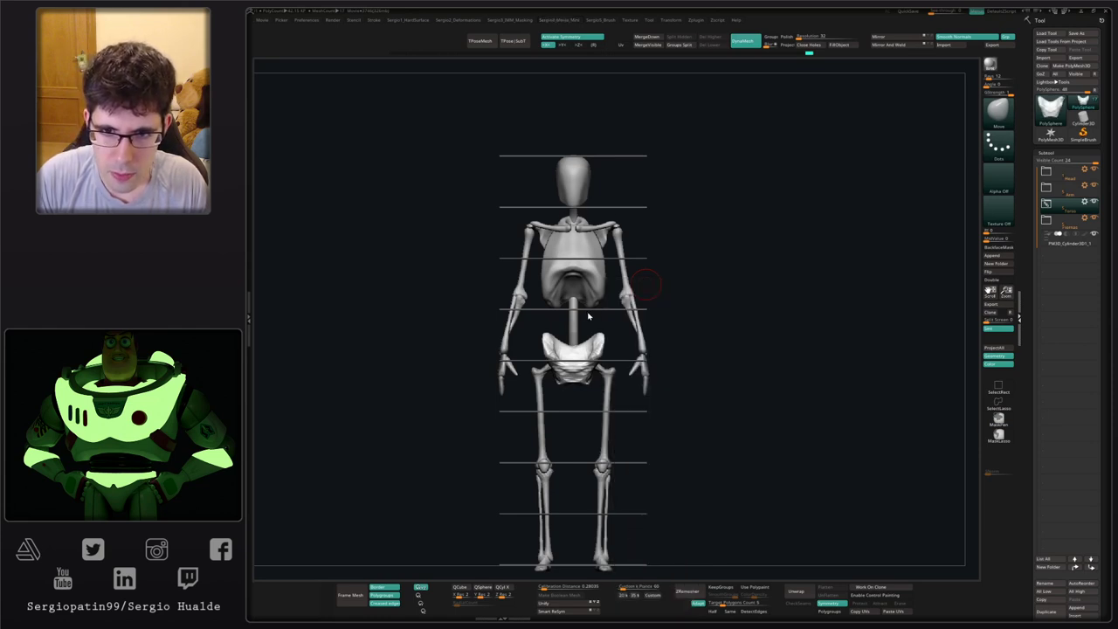
pyautogui.press('m')
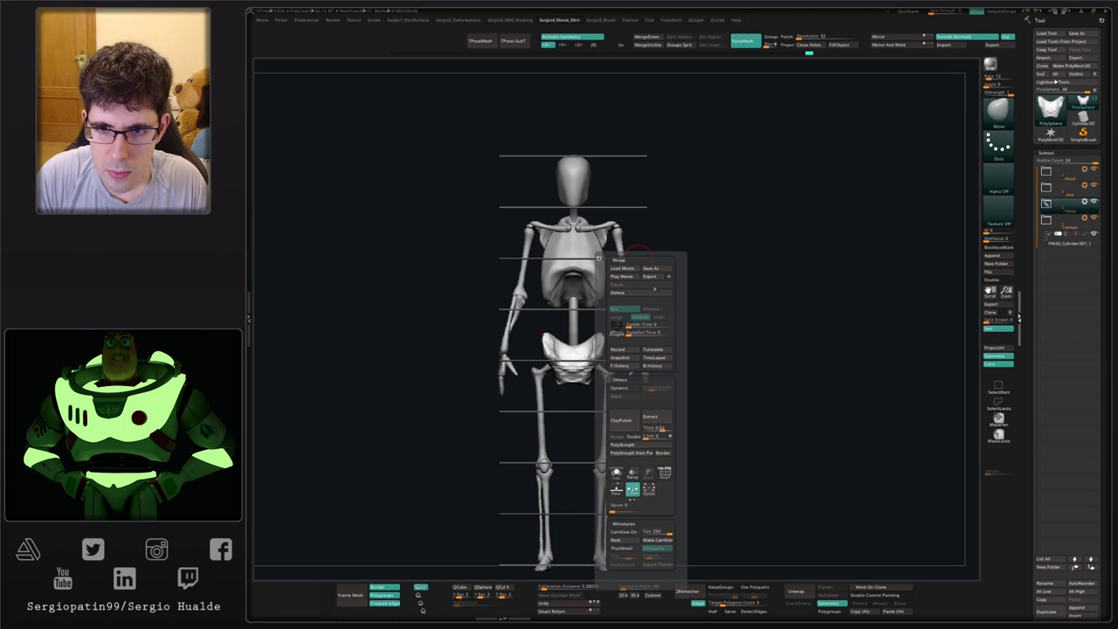
pyautogui.moveTo(720, 313); pyautogui.dragTo(605, 310)
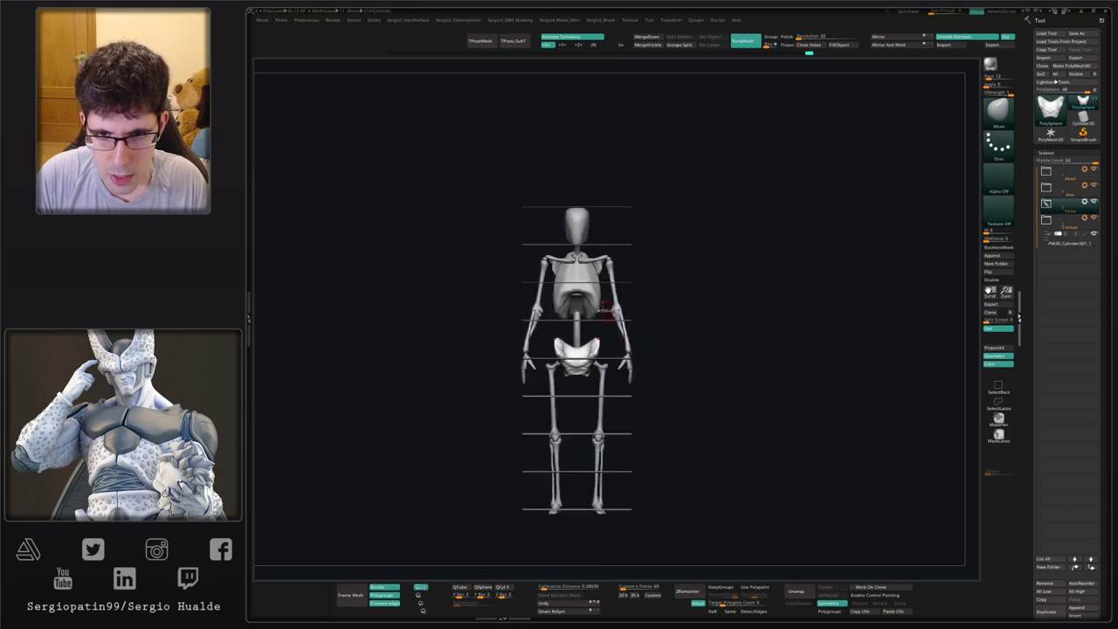
# - Select the head-height bars and combine all subtools into one posing mesh with TPoseMesh
pyautogui.keyDown('ctrl'); pyautogui.moveTo(602, 307); pyautogui.dragTo(652, 299, button='right'); pyautogui.keyUp('ctrl')
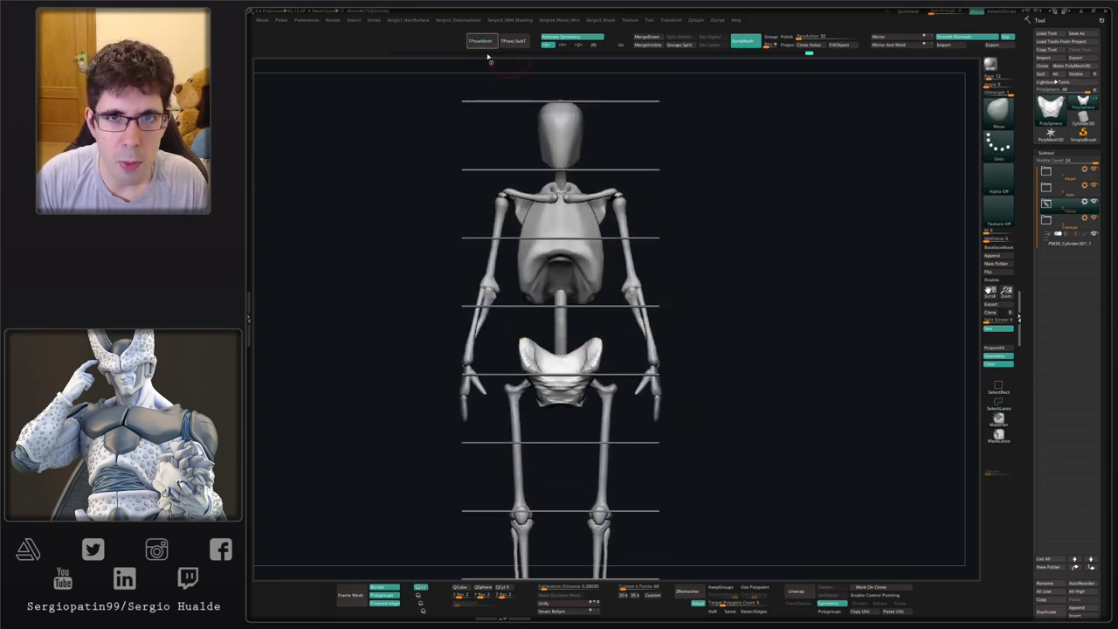
pyautogui.keyDown('alt'); pyautogui.click(645, 307); pyautogui.keyUp('alt')
pyautogui.press('Down')
pyautogui.press('Down')
pyautogui.press('Down')
pyautogui.press('Down')
pyautogui.press('Down')
pyautogui.press('Down')
pyautogui.press('Down')
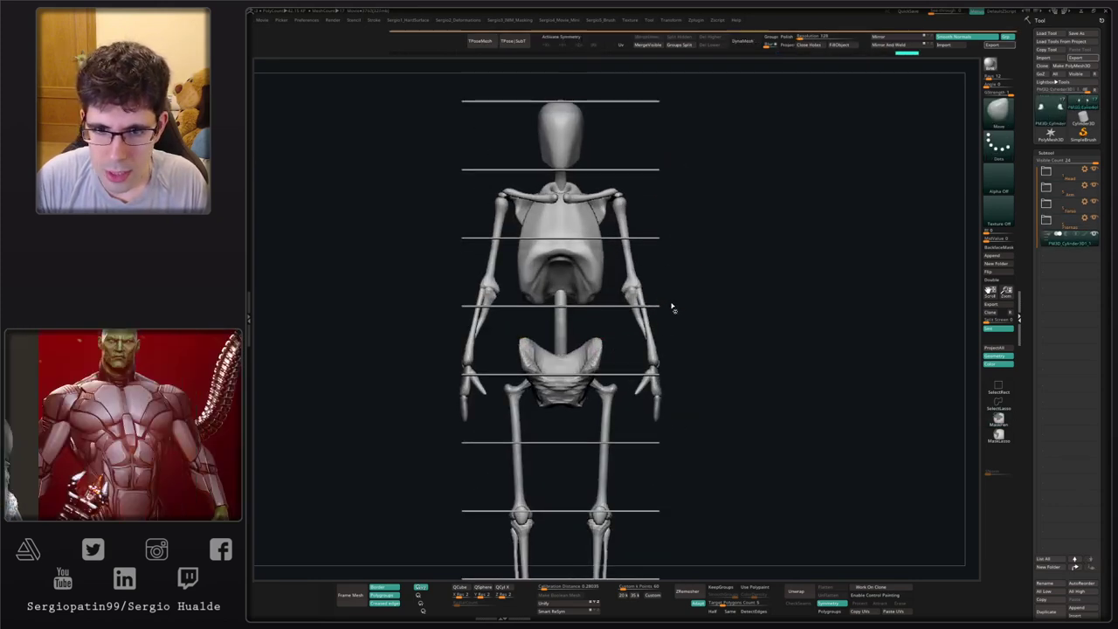
pyautogui.hotkey('ctrl', 'shift')
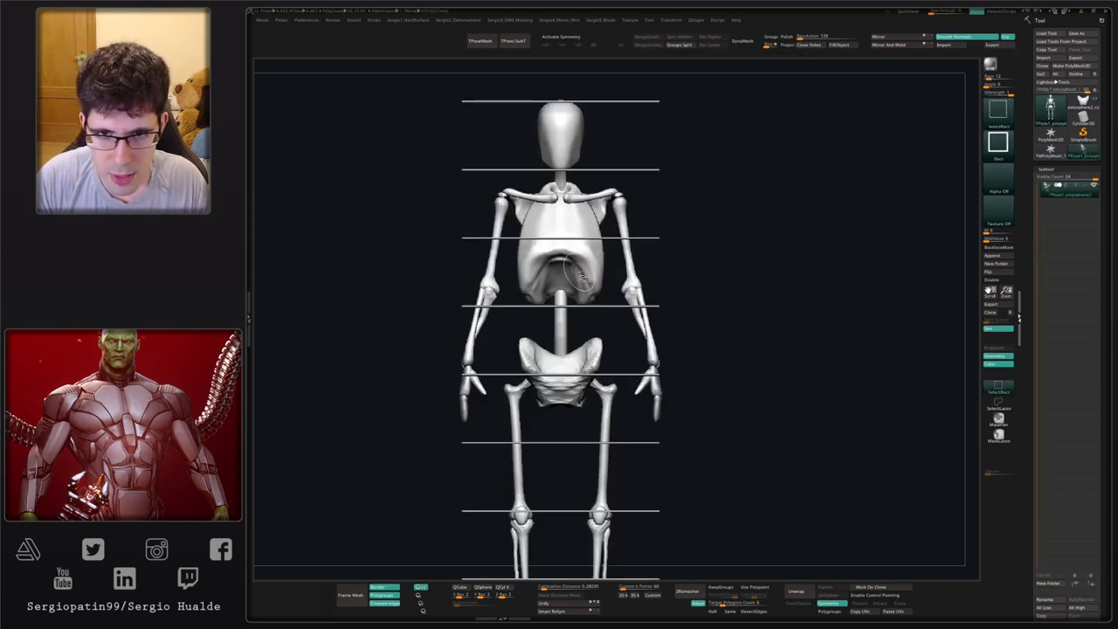
# - Mask everything except the ribcage, shoulder girdle, spine and pelvis by temporarily hiding those torso parts
pyautogui.keyDown('ctrl'); pyautogui.keyDown('shift'); pyautogui.click(581, 277); pyautogui.keyUp('shift'); pyautogui.keyUp('ctrl')
pyautogui.keyDown('ctrl'); pyautogui.keyDown('shift'); pyautogui.click(577, 271); pyautogui.keyUp('shift'); pyautogui.keyUp('ctrl')
pyautogui.keyDown('ctrl'); pyautogui.keyDown('shift'); pyautogui.click(617, 218); pyautogui.keyUp('shift'); pyautogui.keyUp('ctrl')
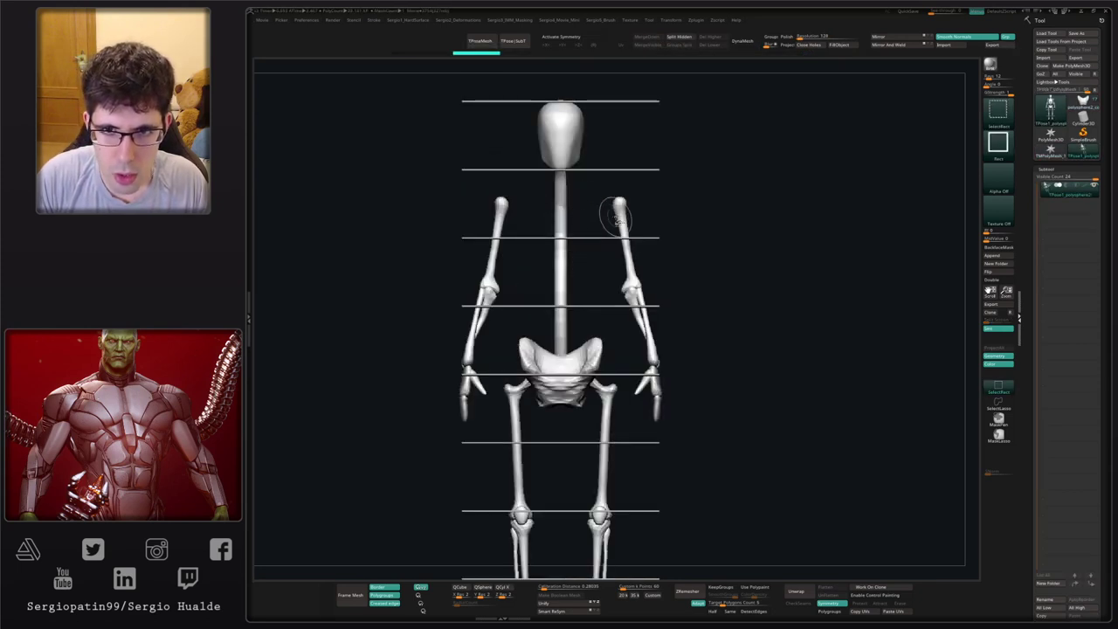
pyautogui.keyDown('ctrl'); pyautogui.keyDown('shift'); pyautogui.click(618, 221); pyautogui.keyUp('shift'); pyautogui.keyUp('ctrl')
pyautogui.keyDown('ctrl'); pyautogui.keyDown('shift'); pyautogui.moveTo(660, 275); pyautogui.dragTo(647, 284); pyautogui.keyUp('shift'); pyautogui.keyUp('ctrl')
pyautogui.keyDown('ctrl'); pyautogui.keyDown('shift'); pyautogui.click(630, 266); pyautogui.keyUp('shift'); pyautogui.keyUp('ctrl')
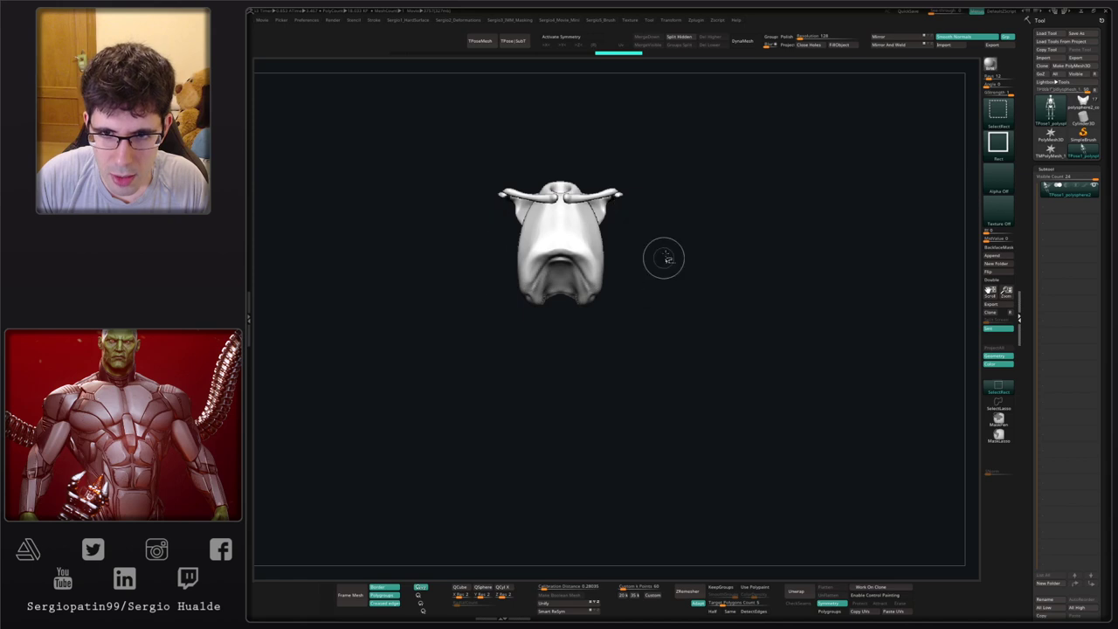
pyautogui.keyDown('ctrl'); pyautogui.keyDown('shift'); pyautogui.click(665, 259); pyautogui.keyUp('shift'); pyautogui.keyUp('ctrl')
pyautogui.keyDown('ctrl'); pyautogui.keyDown('shift'); pyautogui.click(559, 332); pyautogui.keyUp('shift'); pyautogui.keyUp('ctrl')
pyautogui.keyDown('ctrl'); pyautogui.keyDown('shift'); pyautogui.click(576, 365); pyautogui.keyUp('shift'); pyautogui.keyUp('ctrl')
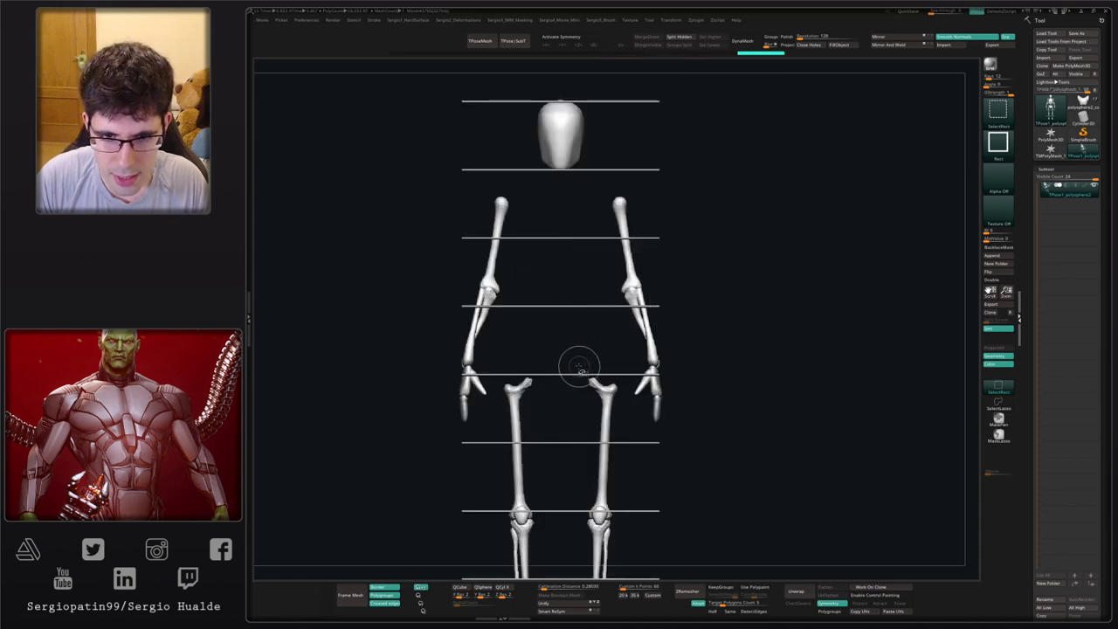
pyautogui.keyDown('alt'); pyautogui.moveTo(580, 367); pyautogui.dragTo(612, 305); pyautogui.keyUp('alt')
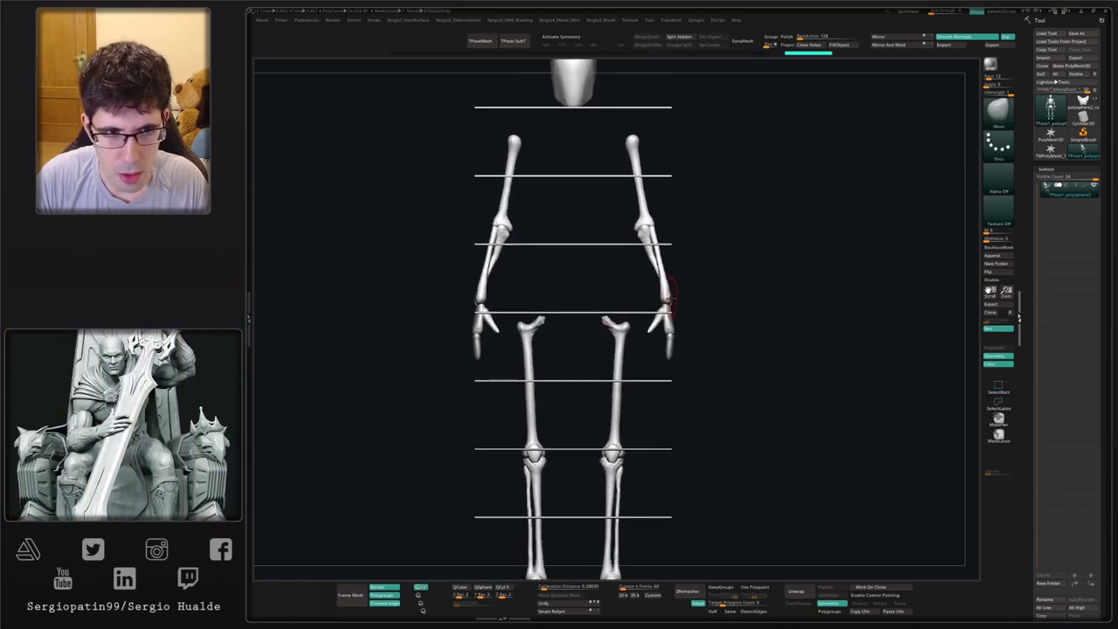
pyautogui.keyDown('ctrl'); pyautogui.keyDown('shift'); pyautogui.click(700, 296); pyautogui.keyUp('shift'); pyautogui.keyUp('ctrl')
# - Undo the asymmetrical torso edit, then turn on symmetry and nudge the pelvis in side view with the Move brush
pyautogui.moveTo(642, 304)
pyautogui.keyDown('alt'); pyautogui.mouseDown(button='right')
pyautogui.moveTo(631, 355)
pyautogui.moveTo(554, 297)
pyautogui.moveTo(583, 254)
pyautogui.moveTo(590, 261)
pyautogui.mouseUp(button='right'); pyautogui.keyUp('alt')
pyautogui.press('s')
pyautogui.moveTo(597, 261)
pyautogui.mouseDown()
pyautogui.moveTo(614, 261)
pyautogui.moveTo(603, 256)
pyautogui.mouseUp()
pyautogui.moveTo(618, 264)
pyautogui.mouseDown(button='right')
pyautogui.moveTo(622, 254)
pyautogui.moveTo(594, 267)
pyautogui.moveTo(640, 290)
pyautogui.moveTo(613, 290)
pyautogui.mouseUp(button='right')
pyautogui.hotkey('ctrl', 'z')
pyautogui.hotkey('ctrl', 'z')
pyautogui.press('x')
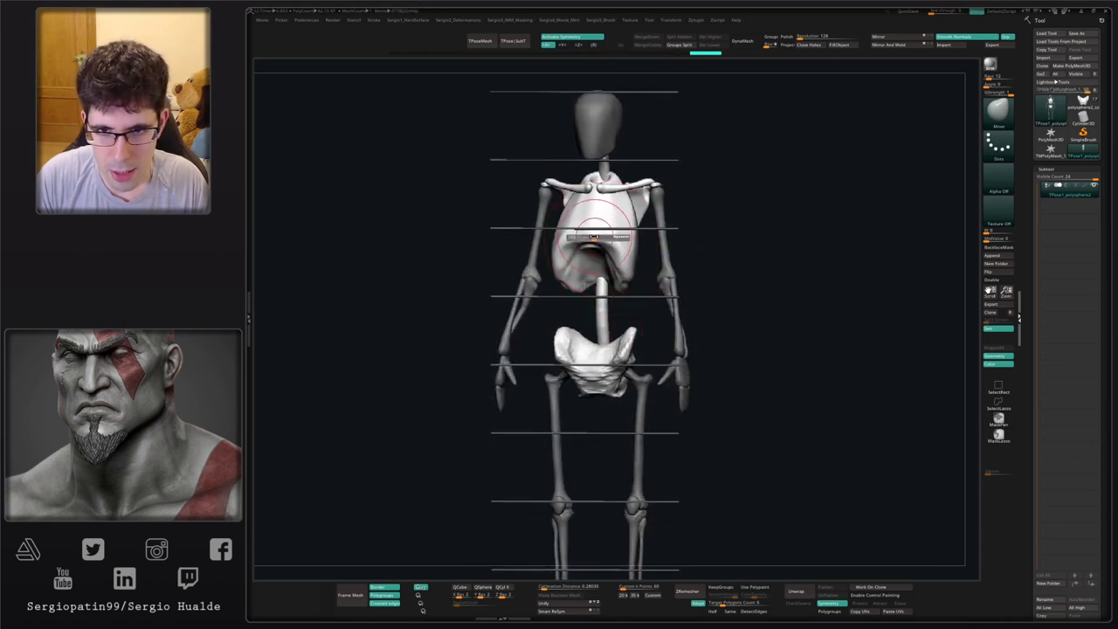
pyautogui.moveTo(622, 253)
pyautogui.mouseDown(button='right')
pyautogui.moveTo(615, 276)
pyautogui.moveTo(632, 309)
pyautogui.moveTo(574, 265)
pyautogui.moveTo(530, 340)
pyautogui.moveTo(551, 331)
pyautogui.mouseUp(button='right')
pyautogui.moveTo(550, 331); pyautogui.dragTo(545, 318)
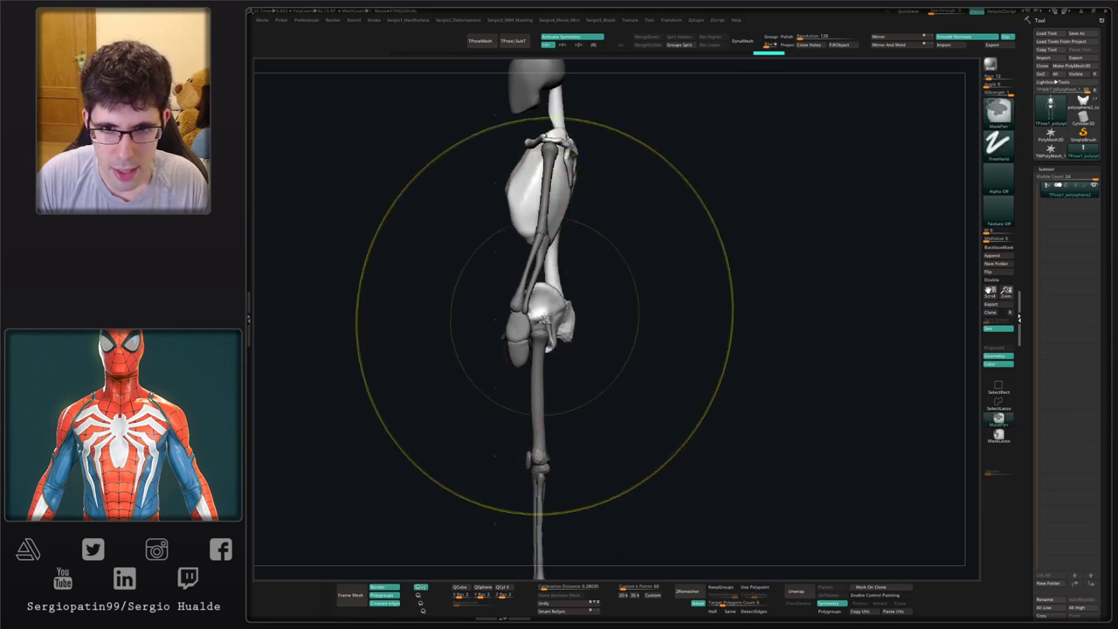
# - Mask the ribcage and upper spine and reposition the pelvis in side view with the Transpose gizmo
pyautogui.keyDown('ctrl'); pyautogui.keyDown('shift'); pyautogui.moveTo(605, 265); pyautogui.dragTo(463, 59); pyautogui.keyUp('shift'); pyautogui.keyUp('ctrl')
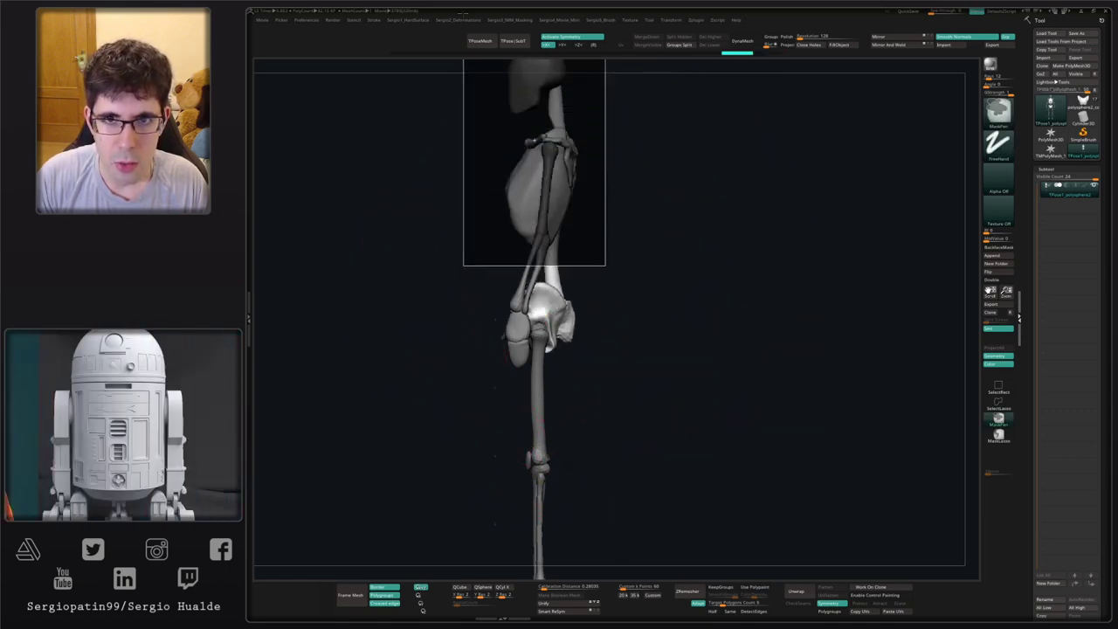
pyautogui.keyDown('ctrl'); pyautogui.moveTo(463, 13); pyautogui.dragTo(462, 14); pyautogui.keyUp('ctrl')
pyautogui.press('w')
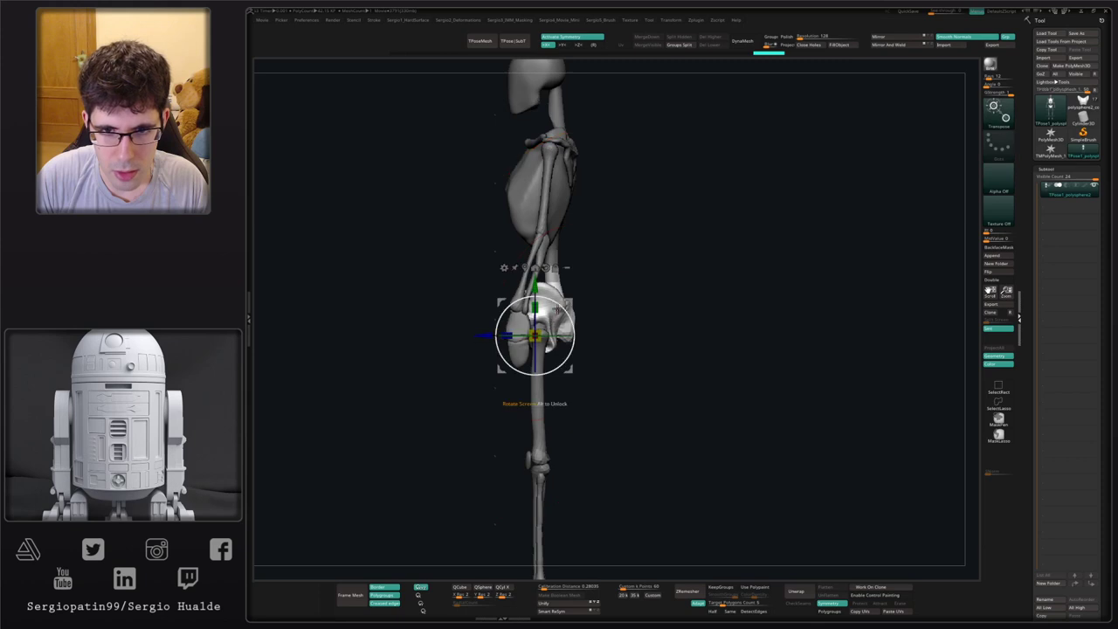
pyautogui.keyDown('alt'); pyautogui.click(559, 286); pyautogui.keyUp('alt')
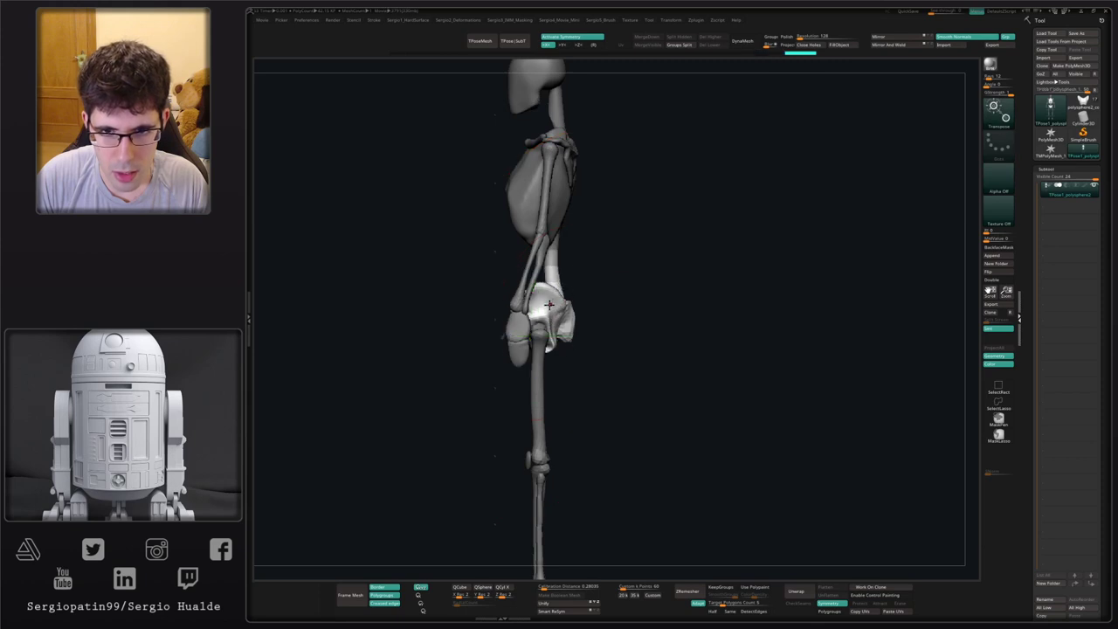
pyautogui.moveTo(576, 272); pyautogui.dragTo(651, 290)
# - Reshape the upper wings of the pelvis in front view with a smaller Move brush
pyautogui.press('q')
pyautogui.press('s')
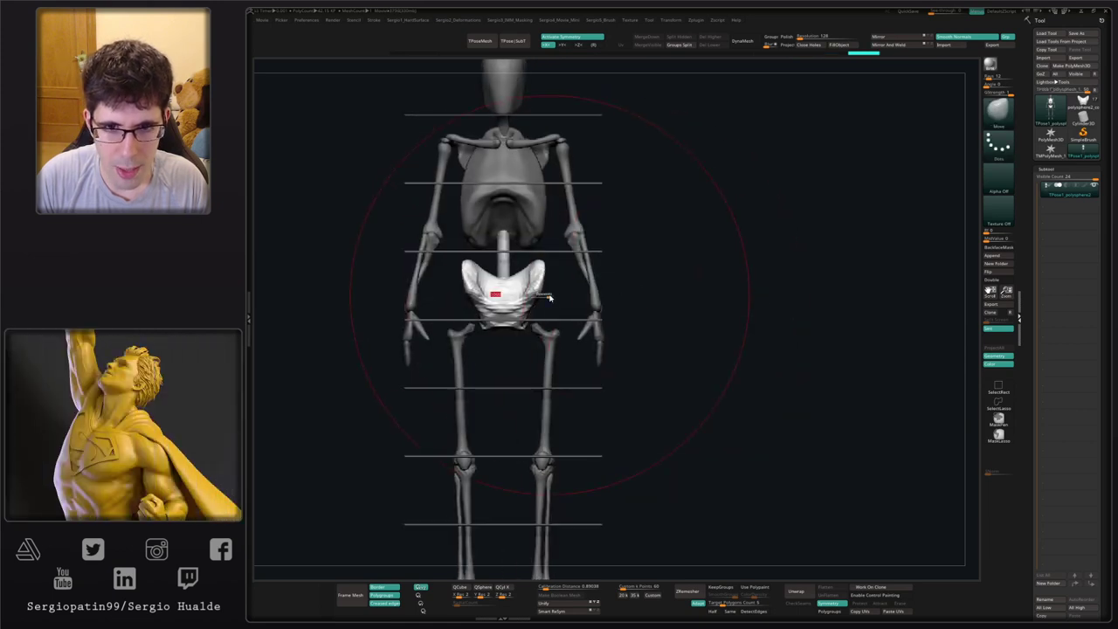
pyautogui.press('s')
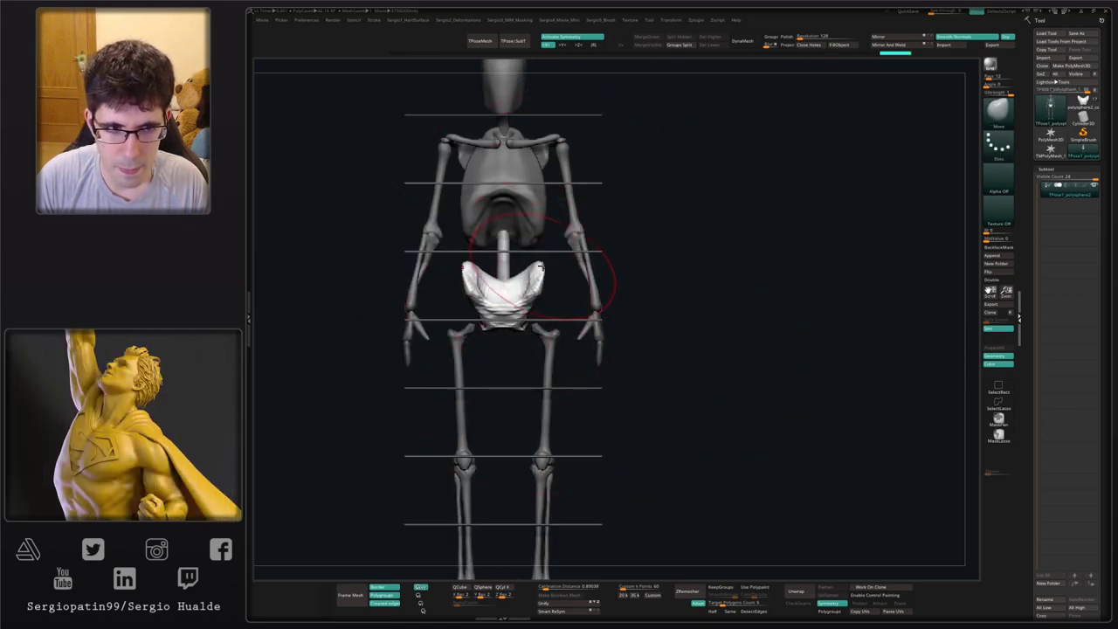
pyautogui.keyDown('alt'); pyautogui.moveTo(543, 280); pyautogui.dragTo(563, 306); pyautogui.keyUp('alt')
pyautogui.press('s')
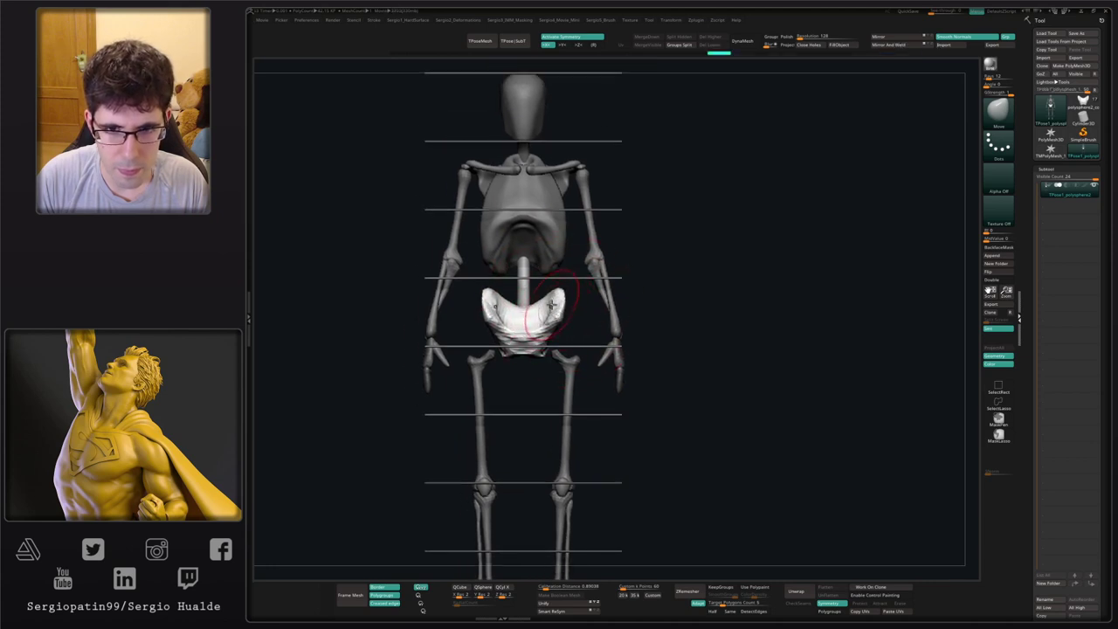
pyautogui.moveTo(551, 303)
pyautogui.mouseDown(button='right')
pyautogui.moveTo(522, 325)
pyautogui.moveTo(563, 282)
pyautogui.moveTo(594, 268)
pyautogui.moveTo(569, 282)
pyautogui.moveTo(554, 324)
pyautogui.moveTo(538, 317)
pyautogui.moveTo(606, 308)
pyautogui.mouseUp(button='right')
# - Sculpt the inner surface of the pelvic wings with the Standard brush and clear the mask
pyautogui.moveTo(506, 370)
pyautogui.mouseDown(button='right')
pyautogui.moveTo(521, 338)
pyautogui.moveTo(530, 347)
pyautogui.mouseUp(button='right')
pyautogui.press('b')
pyautogui.press('s')
pyautogui.press('t')
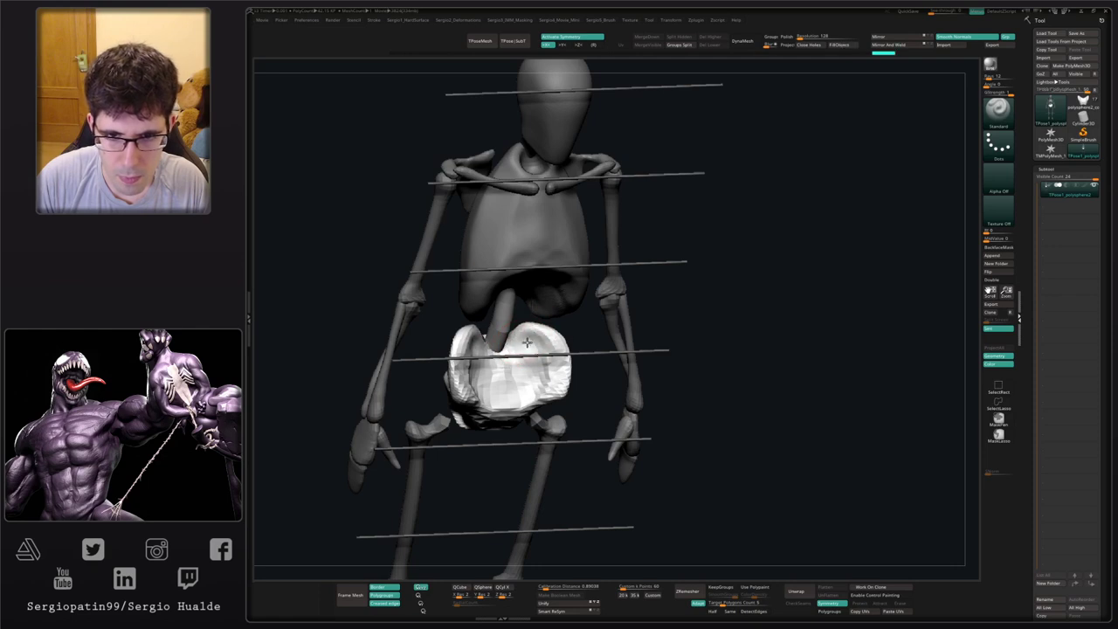
pyautogui.moveTo(528, 360)
pyautogui.mouseDown()
pyautogui.moveTo(546, 376)
pyautogui.moveTo(530, 370)
pyautogui.mouseUp()
pyautogui.moveTo(529, 370)
pyautogui.mouseDown(button='right')
pyautogui.moveTo(517, 367)
pyautogui.moveTo(535, 356)
pyautogui.moveTo(541, 394)
pyautogui.moveTo(538, 345)
pyautogui.moveTo(568, 377)
pyautogui.moveTo(636, 293)
pyautogui.mouseUp(button='right')
pyautogui.keyDown('ctrl'); pyautogui.moveTo(674, 287); pyautogui.dragTo(684, 301); pyautogui.keyUp('ctrl')
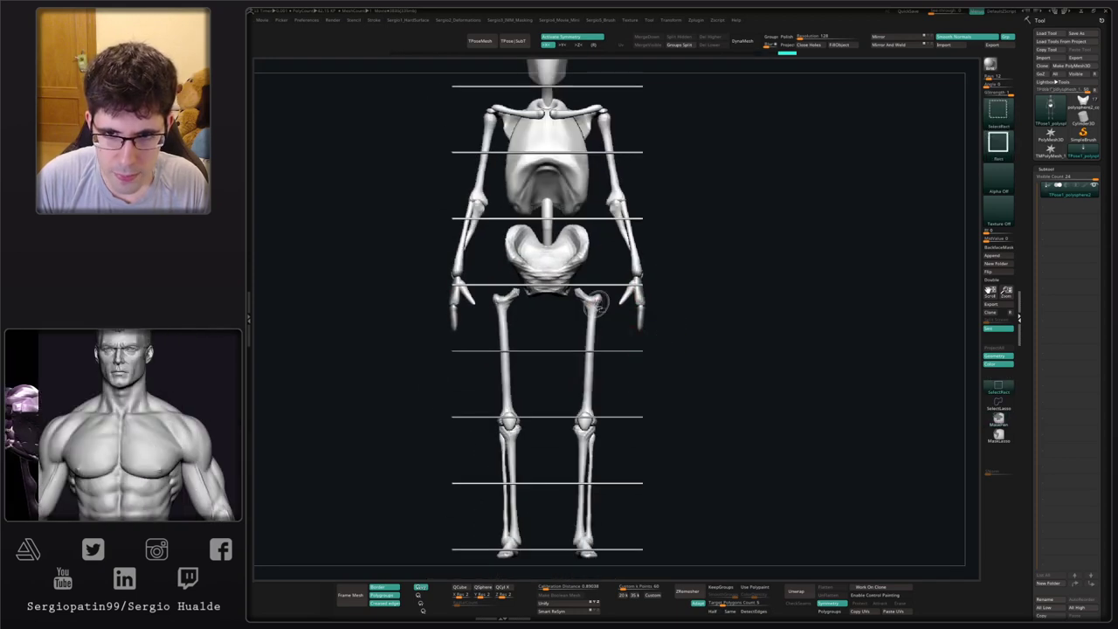
# - Mask everything except the legs and feet by temporarily hiding the thigh bones, knees, shins and feet
pyautogui.keyDown('ctrl'); pyautogui.keyDown('shift'); pyautogui.click(594, 336); pyautogui.keyUp('shift'); pyautogui.keyUp('ctrl')
pyautogui.keyDown('ctrl'); pyautogui.keyDown('shift'); pyautogui.click(594, 337); pyautogui.keyUp('shift'); pyautogui.keyUp('ctrl')
pyautogui.keyDown('ctrl'); pyautogui.keyDown('alt'); pyautogui.keyDown('shift'); pyautogui.click(591, 432); pyautogui.keyUp('shift'); pyautogui.keyUp('alt'); pyautogui.keyUp('ctrl')
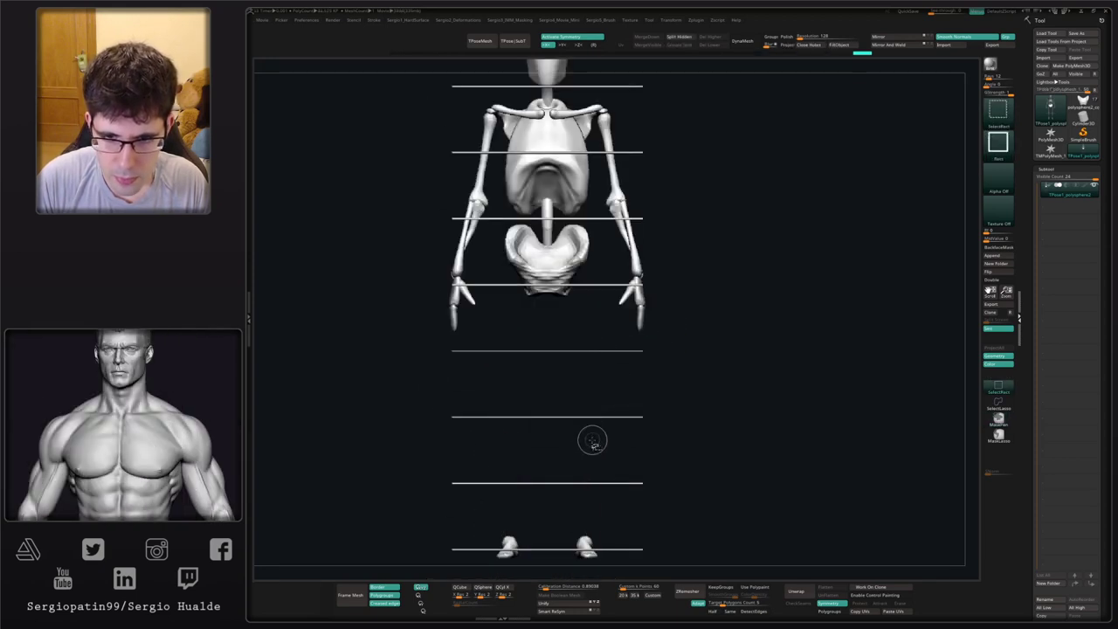
pyautogui.keyDown('alt'); pyautogui.moveTo(591, 440); pyautogui.dragTo(580, 423, button='right'); pyautogui.keyUp('alt')
pyautogui.keyDown('ctrl'); pyautogui.keyDown('shift'); pyautogui.click(577, 462); pyautogui.keyUp('shift'); pyautogui.keyUp('ctrl')
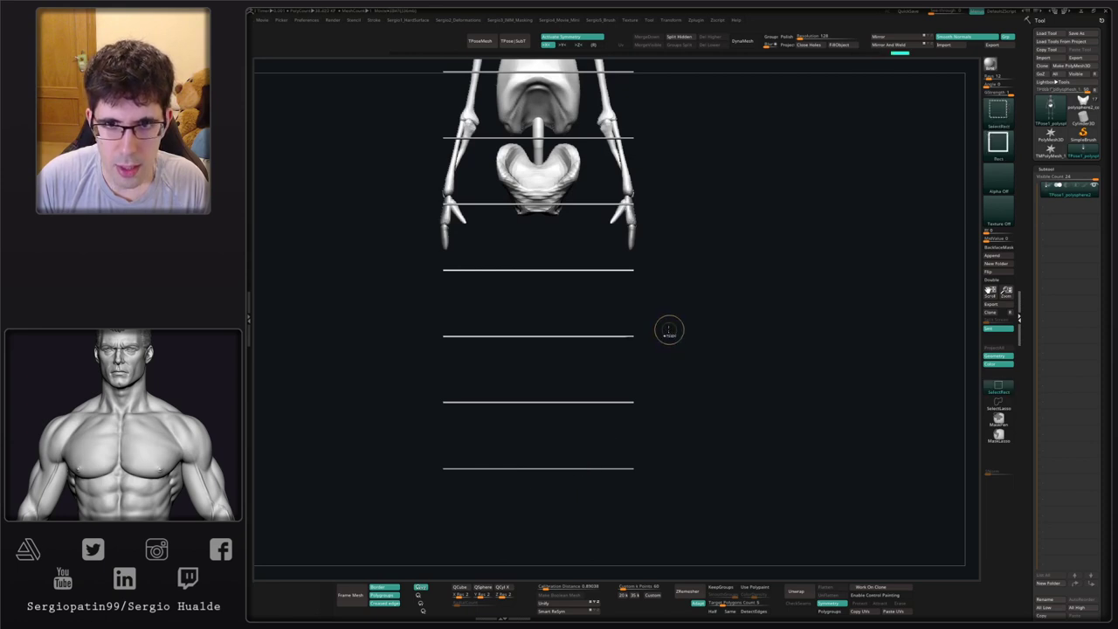
pyautogui.keyDown('ctrl'); pyautogui.click(676, 327); pyautogui.keyUp('ctrl')
pyautogui.keyDown('ctrl'); pyautogui.keyDown('shift'); pyautogui.click(677, 326); pyautogui.keyUp('shift'); pyautogui.keyUp('ctrl')
# - Place the gizmo at the hips and raise the legs toward the pelvis so the feet meet the lowest bar
pyautogui.press('w')
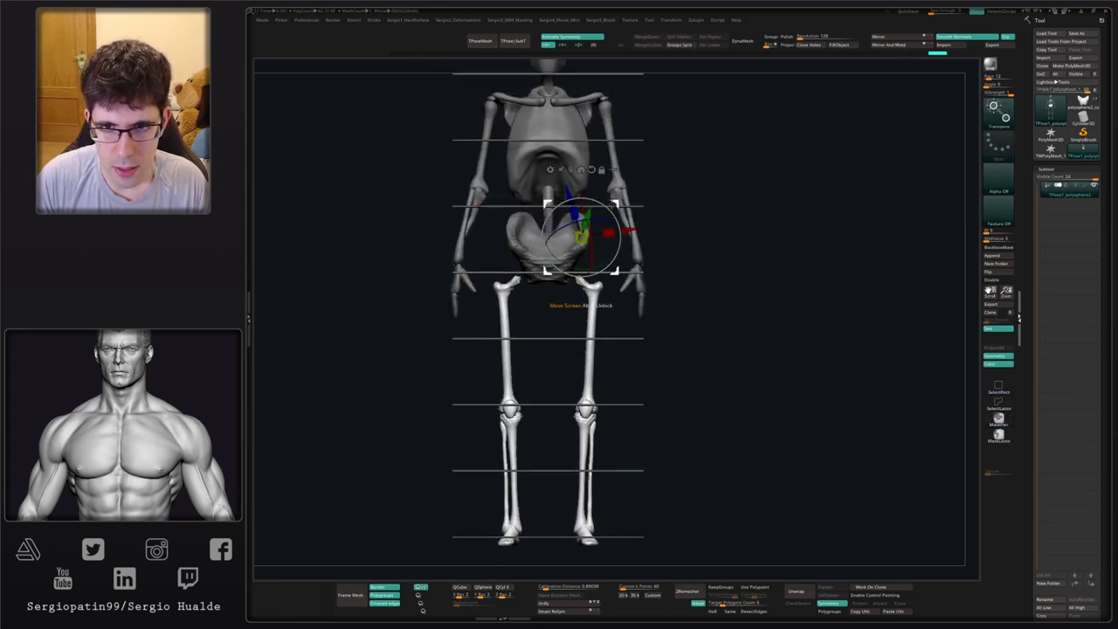
pyautogui.keyDown('alt'); pyautogui.click(589, 170); pyautogui.keyUp('alt')
pyautogui.moveTo(623, 138); pyautogui.dragTo(626, 230)
pyautogui.moveTo(593, 263)
pyautogui.mouseDown()
pyautogui.moveTo(634, 249)
pyautogui.moveTo(617, 256)
pyautogui.moveTo(607, 287)
pyautogui.moveTo(581, 265)
pyautogui.mouseUp()
# - Undo the last leg edit and pull the tops of the thigh bones outward with the Move brush
pyautogui.press('q')
pyautogui.press('s')
pyautogui.hotkey('ctrl', 'z')
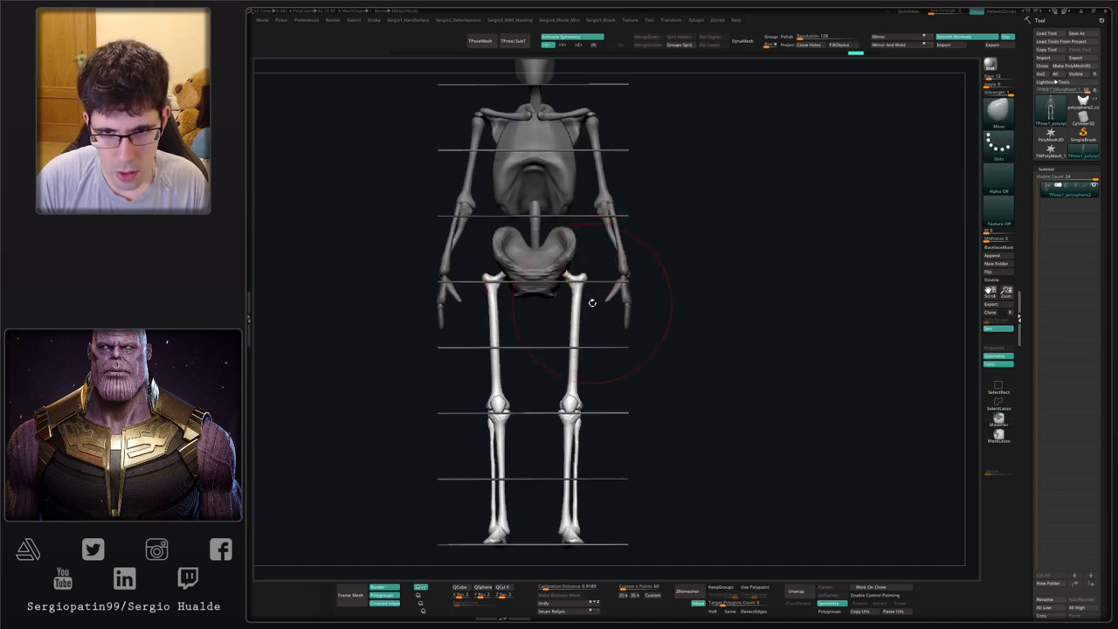
pyautogui.moveTo(599, 306); pyautogui.dragTo(594, 322)
pyautogui.moveTo(584, 280); pyautogui.dragTo(586, 308)
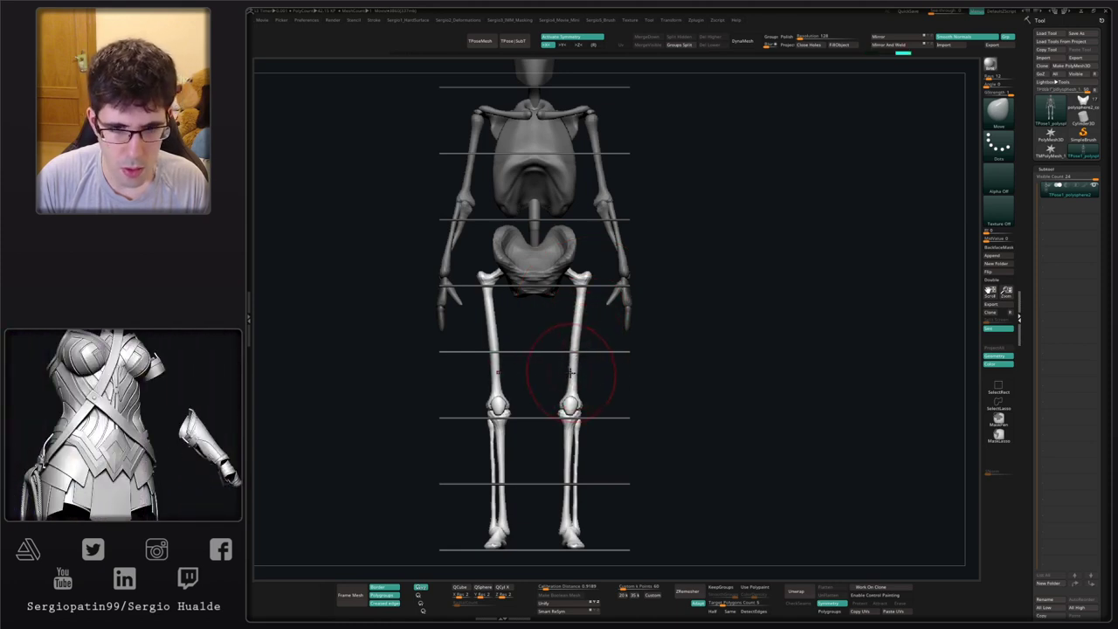
pyautogui.moveTo(570, 372); pyautogui.dragTo(565, 355, button='right')
pyautogui.keyDown('alt'); pyautogui.moveTo(578, 300); pyautogui.dragTo(578, 313, button='right'); pyautogui.keyUp('alt')
# - Refine the femoral necks and heads with the Move brush so they meet the hip sockets
pyautogui.press('b')
pyautogui.press('i')
pyautogui.press('n')
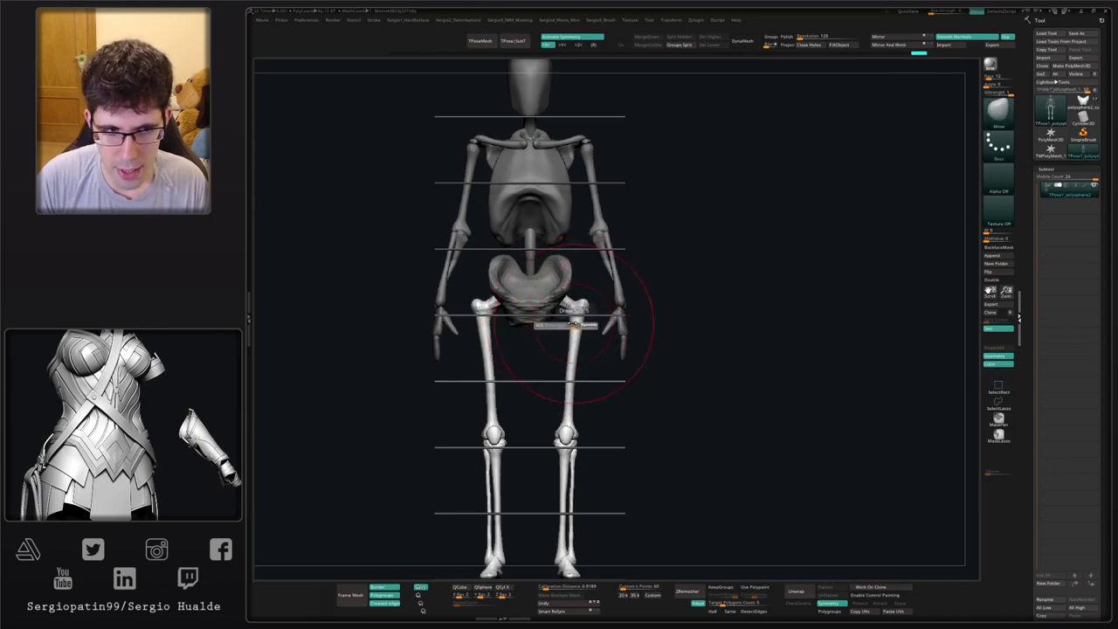
pyautogui.moveTo(574, 324); pyautogui.dragTo(572, 312, button='right')
pyautogui.press('s')
pyautogui.moveTo(572, 311); pyautogui.dragTo(561, 311)
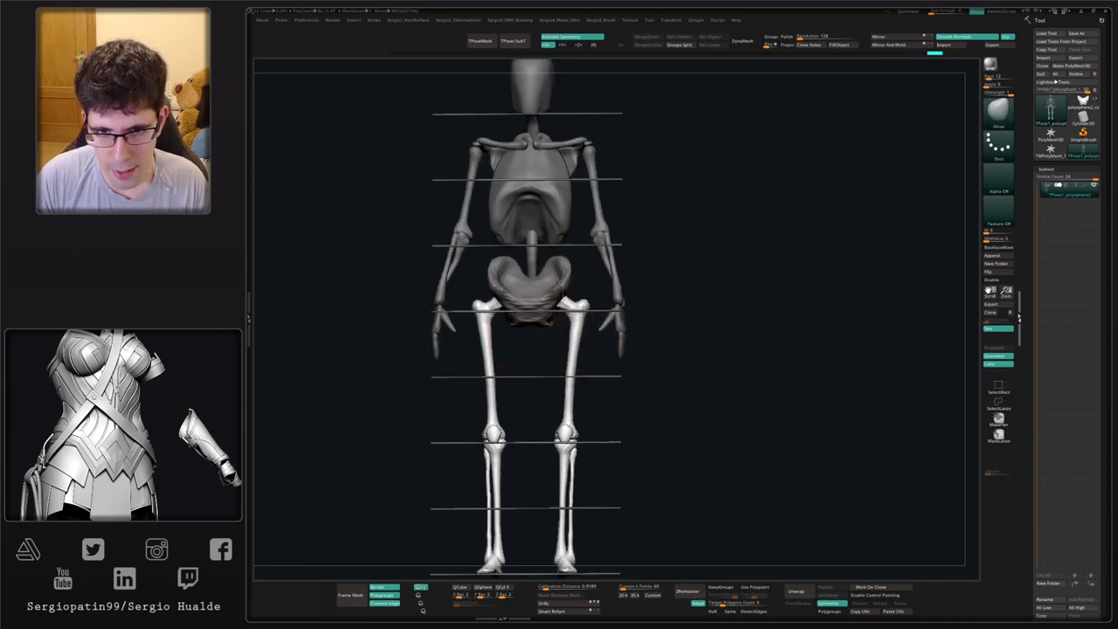
pyautogui.moveTo(583, 312); pyautogui.dragTo(550, 307, button='right')
pyautogui.press('s')
pyautogui.moveTo(590, 306); pyautogui.dragTo(590, 310)
pyautogui.moveTo(589, 310)
pyautogui.mouseDown(button='right')
pyautogui.moveTo(609, 314)
pyautogui.moveTo(577, 316)
pyautogui.moveTo(603, 319)
pyautogui.mouseUp(button='right')
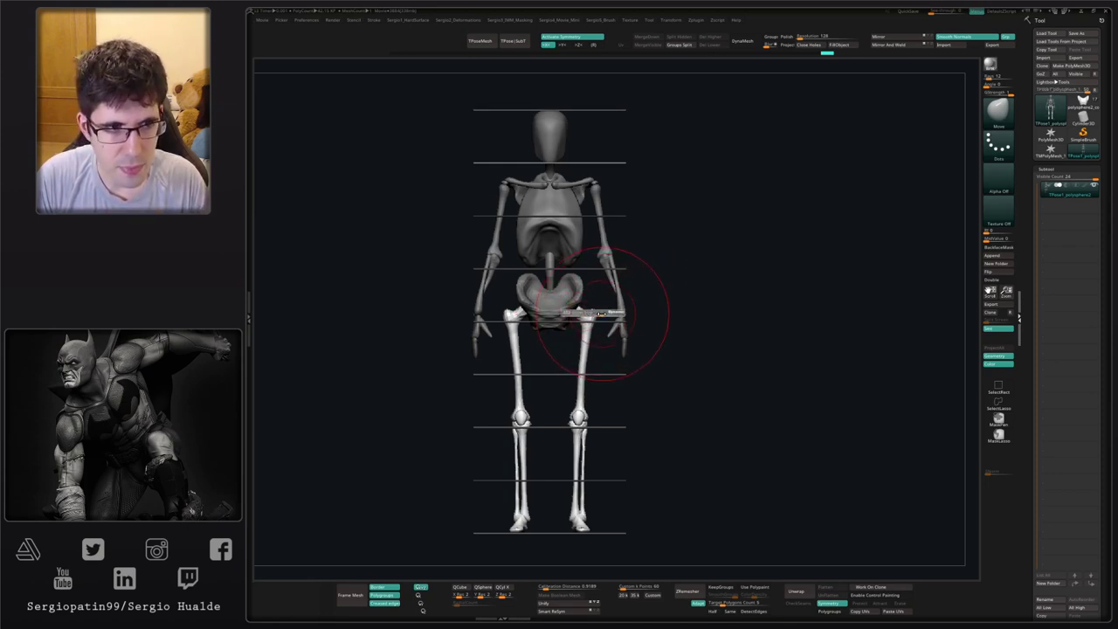
pyautogui.keyDown('alt'); pyautogui.moveTo(601, 313); pyautogui.dragTo(603, 344, button='right'); pyautogui.keyUp('alt')
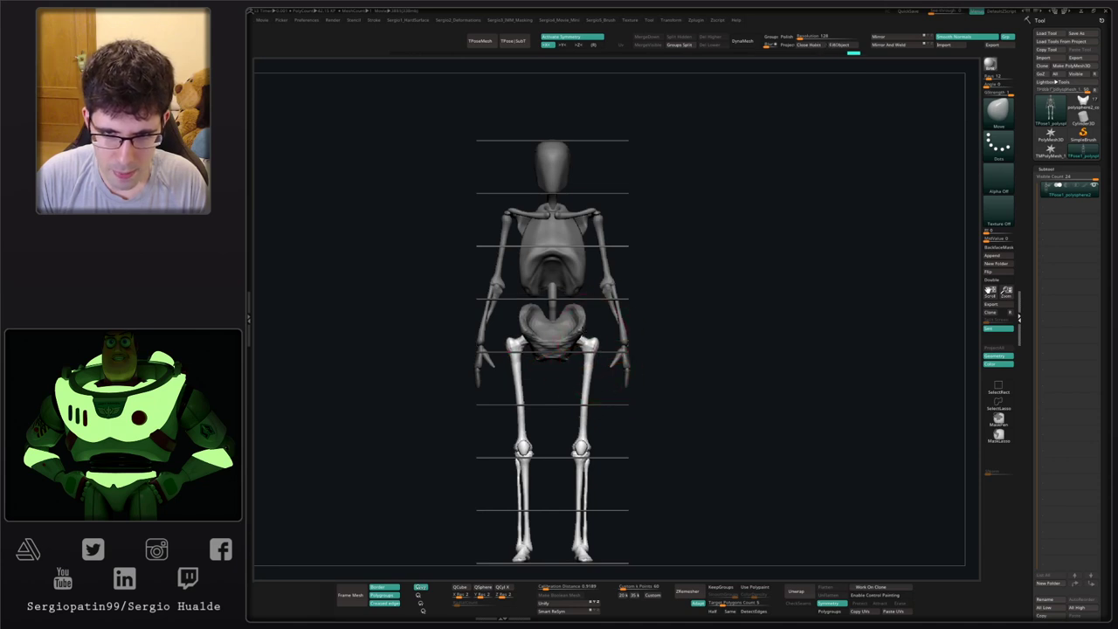
pyautogui.moveTo(581, 336); pyautogui.dragTo(626, 337, button='right')
pyautogui.keyDown('alt'); pyautogui.moveTo(700, 337); pyautogui.dragTo(686, 316, button='right'); pyautogui.keyUp('alt')
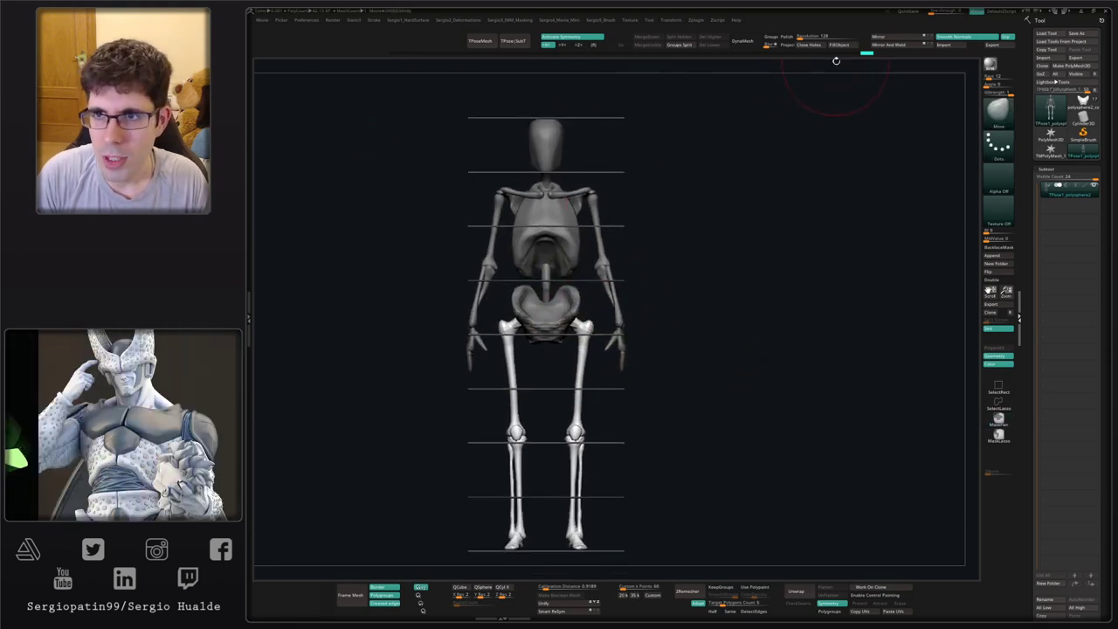
pyautogui.moveTo(849, 54); pyautogui.dragTo(564, 69)
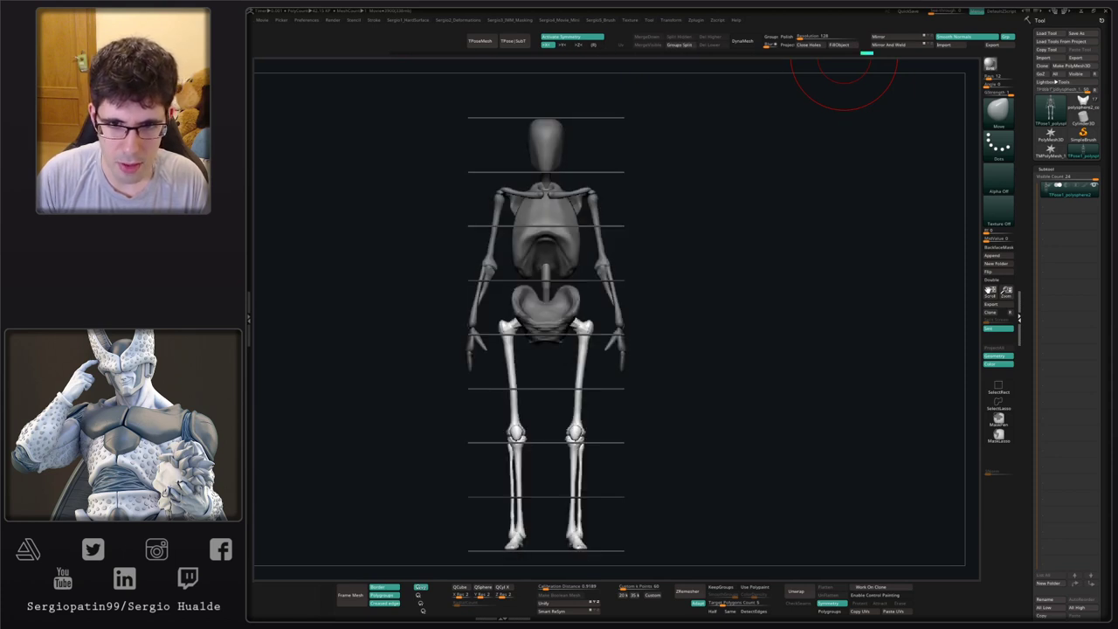
pyautogui.press('shift')
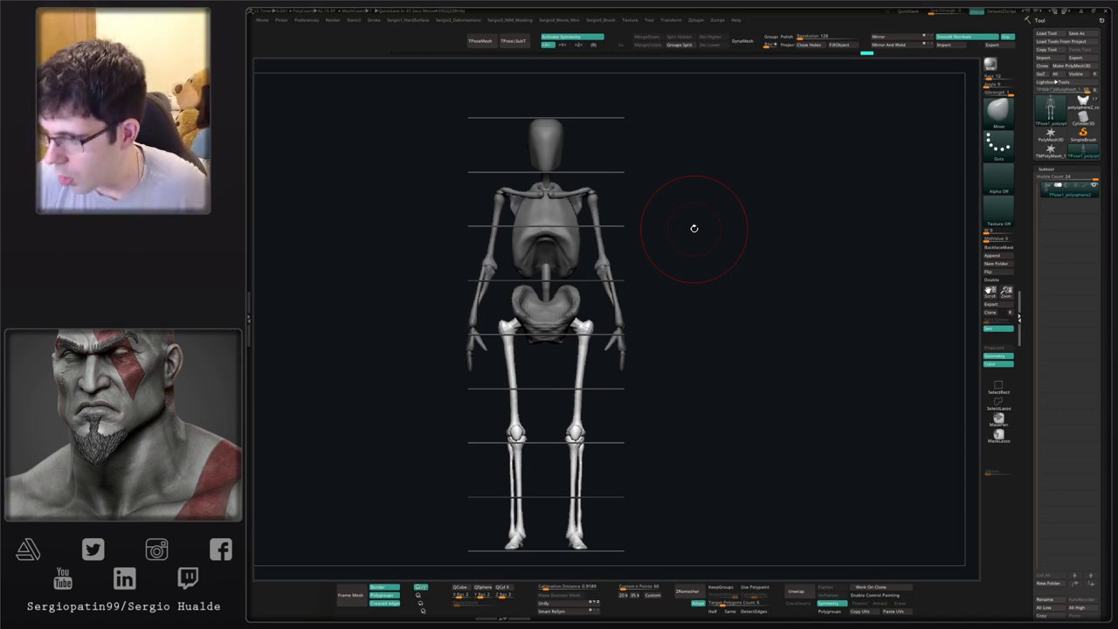
# - Hide the upper arms, elbows, forearms and hands of both arms
pyautogui.keyDown('alt'); pyautogui.moveTo(681, 290); pyautogui.dragTo(714, 292); pyautogui.keyUp('alt')
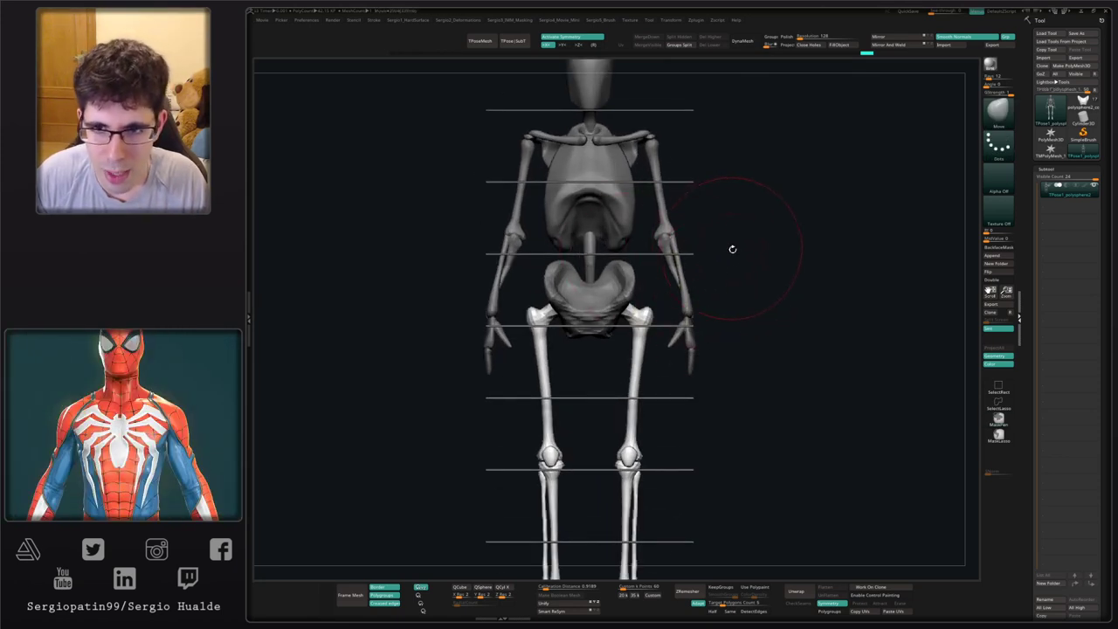
pyautogui.moveTo(726, 287); pyautogui.dragTo(665, 260)
pyautogui.keyDown('ctrl'); pyautogui.keyDown('shift'); pyautogui.click(661, 233); pyautogui.keyUp('shift'); pyautogui.keyUp('ctrl')
pyautogui.keyDown('ctrl'); pyautogui.keyDown('shift'); pyautogui.click(661, 233); pyautogui.keyUp('shift'); pyautogui.keyUp('ctrl')
pyautogui.keyDown('ctrl'); pyautogui.keyDown('shift'); pyautogui.click(667, 254); pyautogui.keyUp('shift'); pyautogui.keyUp('ctrl')
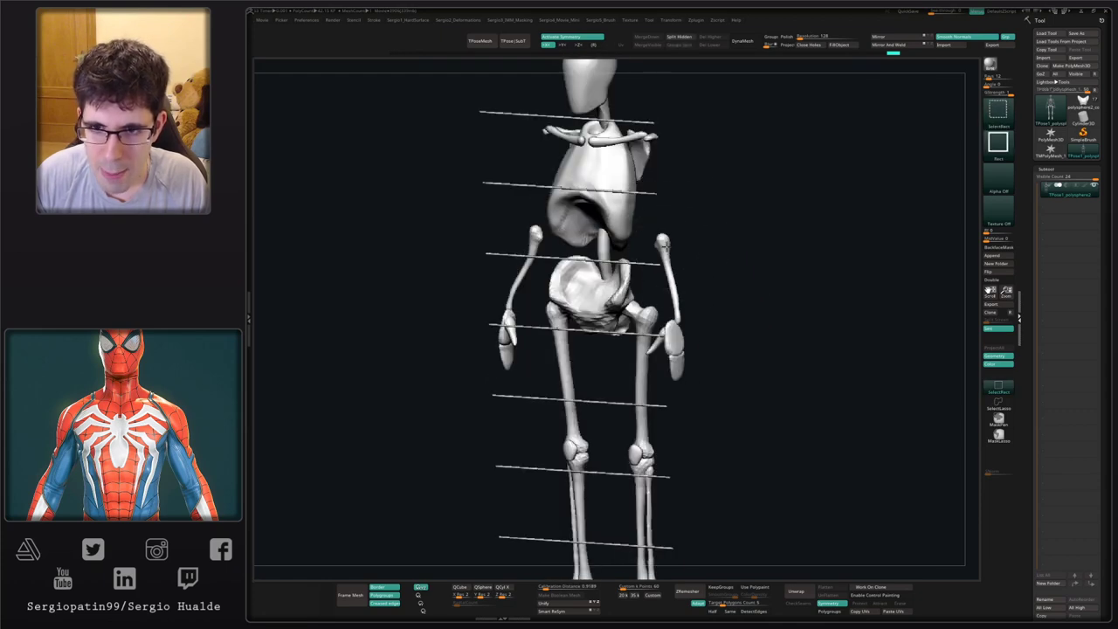
pyautogui.keyDown('ctrl'); pyautogui.keyDown('shift'); pyautogui.click(670, 287); pyautogui.keyUp('shift'); pyautogui.keyUp('ctrl')
pyautogui.keyDown('ctrl'); pyautogui.keyDown('shift'); pyautogui.click(678, 333); pyautogui.keyUp('shift'); pyautogui.keyUp('ctrl')
pyautogui.keyDown('ctrl'); pyautogui.keyDown('shift'); pyautogui.click(660, 344); pyautogui.keyUp('shift'); pyautogui.keyUp('ctrl')
pyautogui.keyDown('ctrl'); pyautogui.keyDown('shift'); pyautogui.click(673, 359); pyautogui.keyUp('shift'); pyautogui.keyUp('ctrl')
pyautogui.keyDown('ctrl'); pyautogui.keyDown('shift'); pyautogui.click(673, 359); pyautogui.keyUp('shift'); pyautogui.keyUp('ctrl')
pyautogui.hotkey('ctrl', 'z')
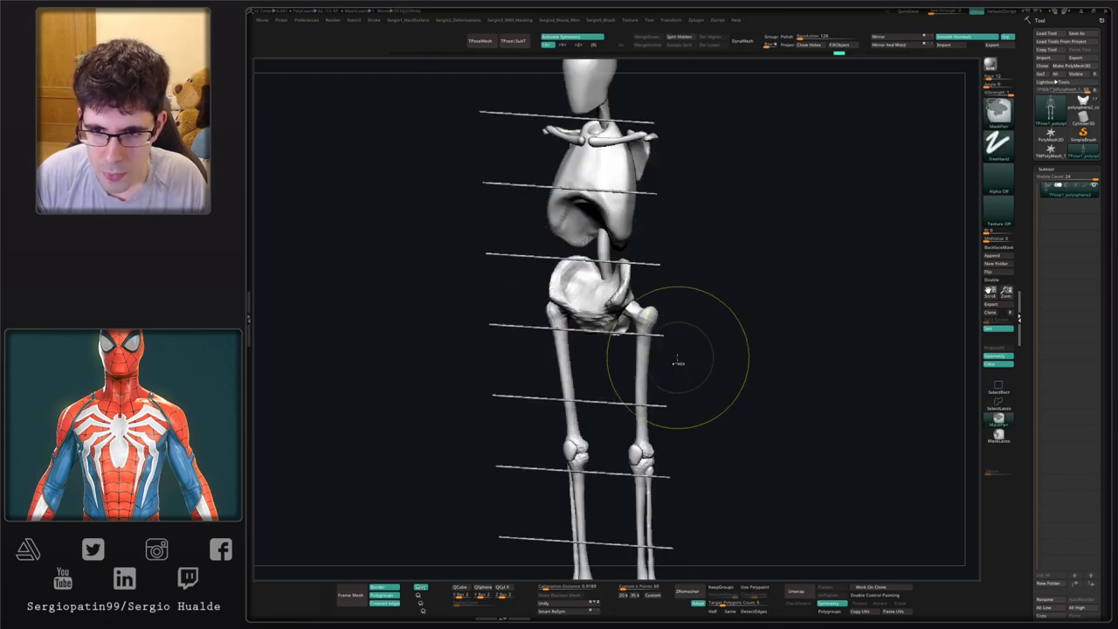
# - Mask the visible bones and bars, show the hidden arms again and return to front view
pyautogui.keyDown('ctrl'); pyautogui.click(705, 323); pyautogui.keyUp('ctrl')
pyautogui.keyDown('ctrl'); pyautogui.keyDown('shift'); pyautogui.click(712, 331); pyautogui.keyUp('shift'); pyautogui.keyUp('ctrl')
pyautogui.keyDown('shift'); pyautogui.moveTo(713, 332); pyautogui.dragTo(715, 302); pyautogui.keyUp('shift')
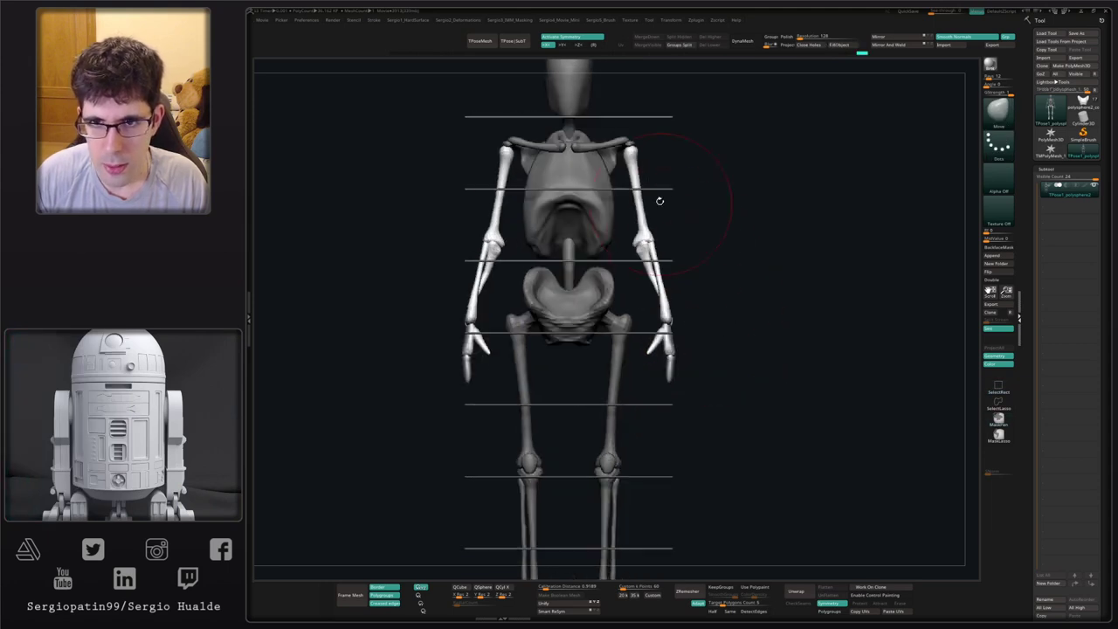
# - Place the gizmo on the shoulder joint, reset its orientation and rotate both unmasked arms slightly outward
pyautogui.press('w')
pyautogui.keyDown('alt'); pyautogui.click(635, 150); pyautogui.keyUp('alt')
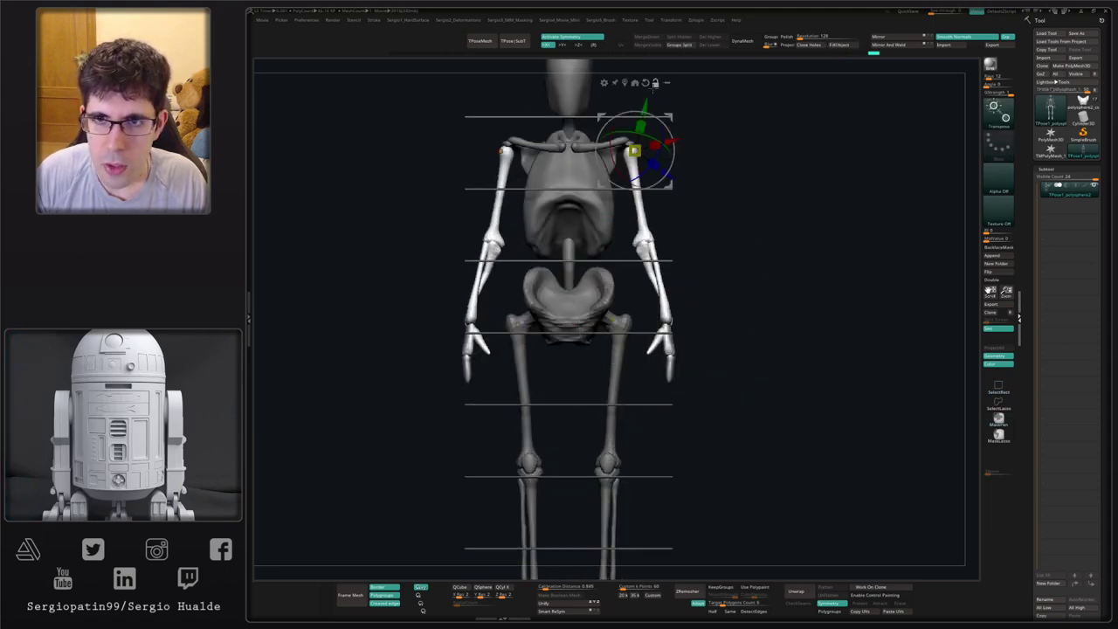
pyautogui.click(645, 84)
pyautogui.keyDown('alt'); pyautogui.moveTo(673, 138); pyautogui.dragTo(635, 118); pyautogui.keyUp('alt')
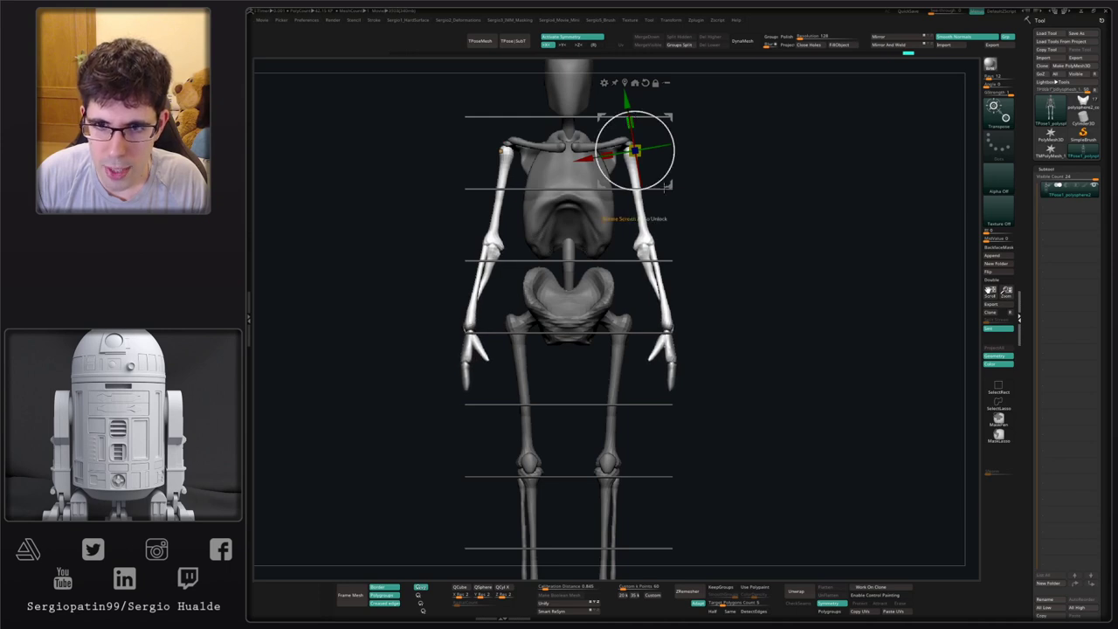
# - Adjust the elbows and forearms of both arms with the Move brush and check them against the full skeleton
pyautogui.press('q')
pyautogui.press('s')
pyautogui.moveTo(655, 264); pyautogui.dragTo(659, 281, button='right')
pyautogui.moveTo(648, 243)
pyautogui.mouseDown()
pyautogui.moveTo(709, 250)
pyautogui.moveTo(661, 266)
pyautogui.mouseUp()
pyautogui.moveTo(642, 264); pyautogui.dragTo(728, 249, button='right')
pyautogui.moveTo(698, 341); pyautogui.dragTo(695, 338)
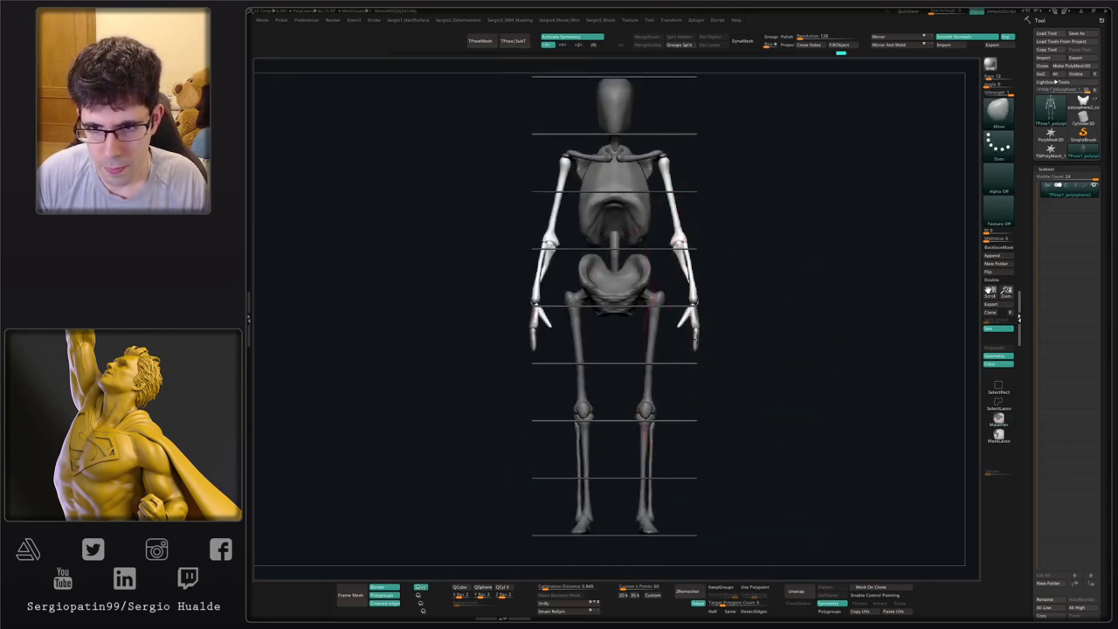
pyautogui.moveTo(703, 186); pyautogui.dragTo(659, 523)
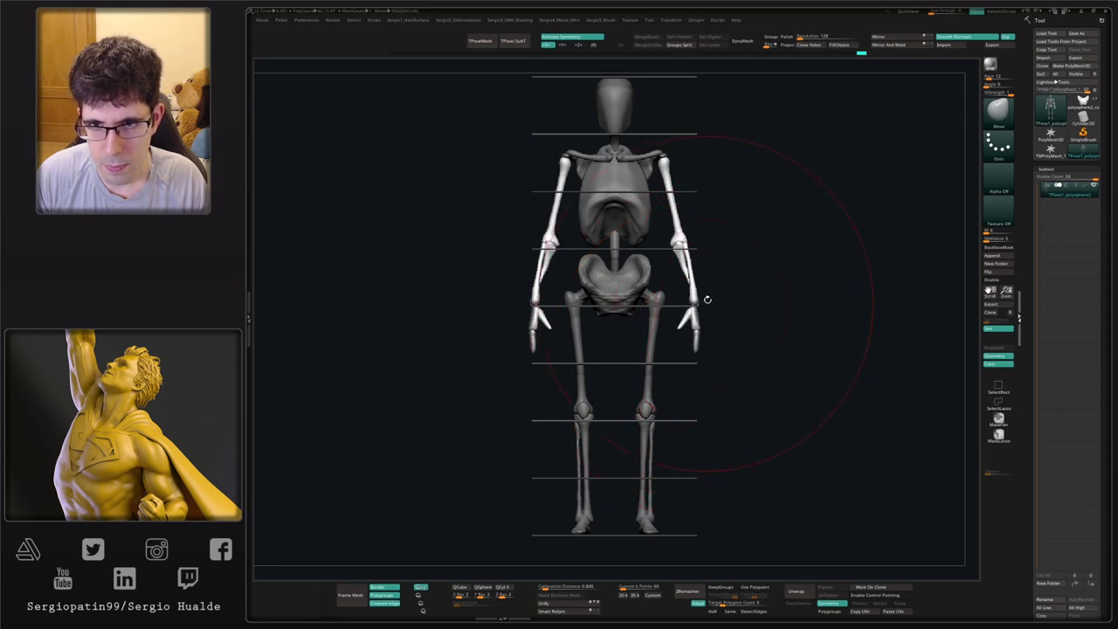
# - Clear the mask and transfer the Transpose Master edits back to the original subtools
pyautogui.press('w')
pyautogui.moveTo(703, 149); pyautogui.dragTo(704, 150)
pyautogui.press('q')
pyautogui.moveTo(716, 192)
pyautogui.keyDown('ctrl'); pyautogui.mouseDown(button='right')
pyautogui.moveTo(726, 257)
pyautogui.moveTo(781, 259)
pyautogui.moveTo(737, 255)
pyautogui.mouseUp(button='right'); pyautogui.keyUp('ctrl')
pyautogui.keyDown('ctrl'); pyautogui.moveTo(737, 255); pyautogui.dragTo(741, 297); pyautogui.keyUp('ctrl')
pyautogui.keyDown('ctrl'); pyautogui.moveTo(681, 249); pyautogui.dragTo(671, 269, button='right'); pyautogui.keyUp('ctrl')
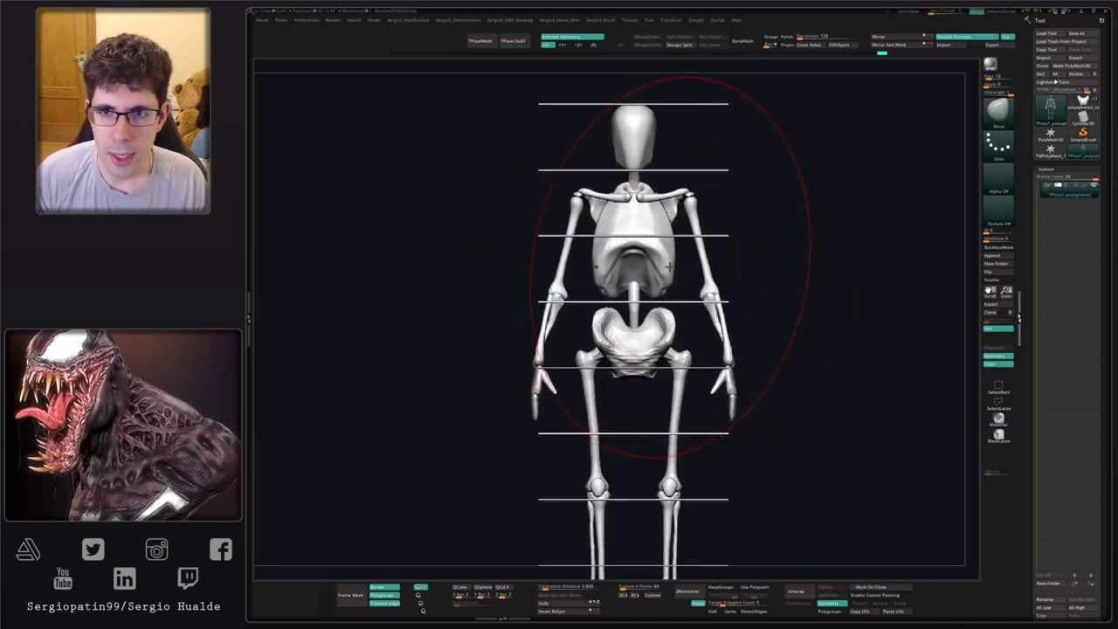
pyautogui.keyDown('alt'); pyautogui.moveTo(562, 126); pyautogui.dragTo(554, 166, button='right'); pyautogui.keyUp('alt')
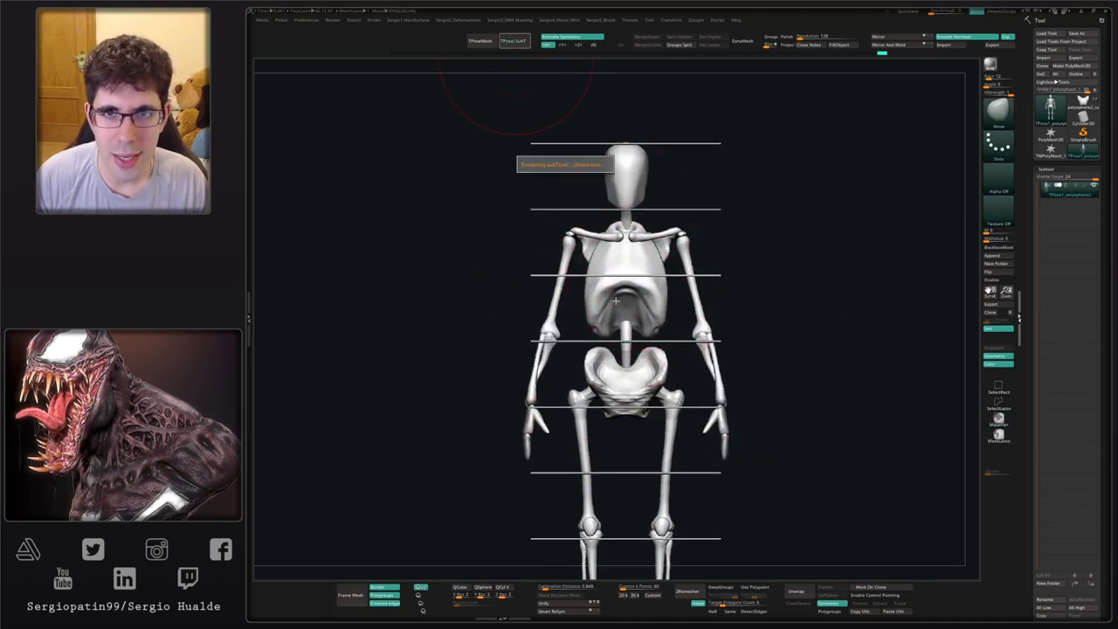
pyautogui.click(514, 43)
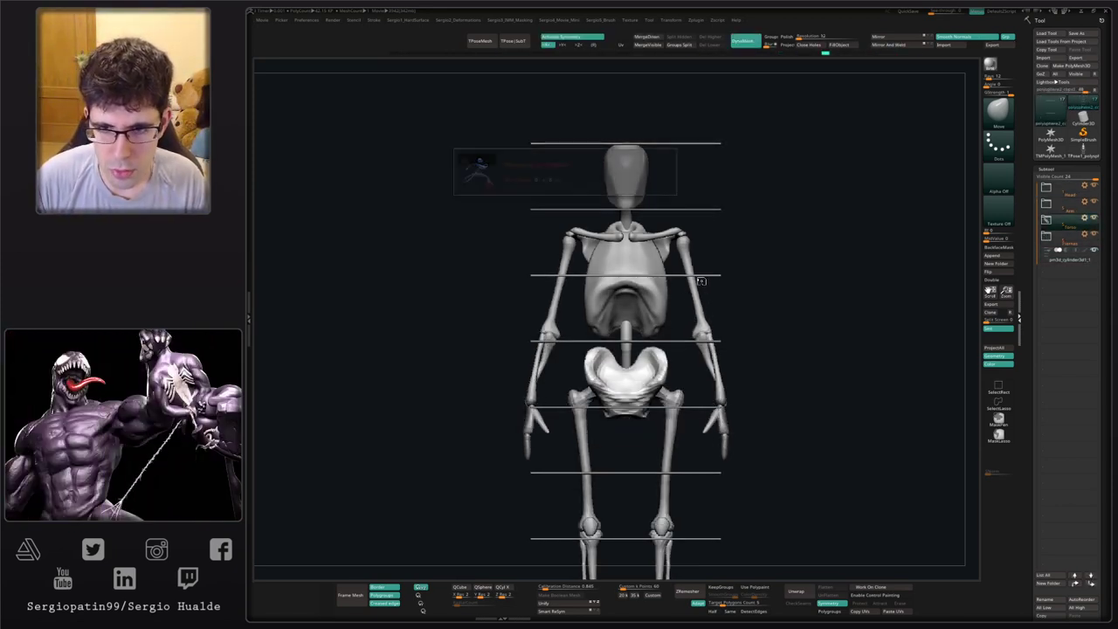
# - Select the head-height bars subtool and put it in a new folder named Guides
pyautogui.moveTo(716, 329)
pyautogui.keyDown('alt'); pyautogui.mouseDown()
pyautogui.moveTo(715, 275)
pyautogui.moveTo(776, 276)
pyautogui.moveTo(769, 337)
pyautogui.mouseUp(); pyautogui.keyUp('alt')
pyautogui.keyDown('ctrl'); pyautogui.moveTo(660, 346); pyautogui.dragTo(663, 354, button='right'); pyautogui.keyUp('ctrl')
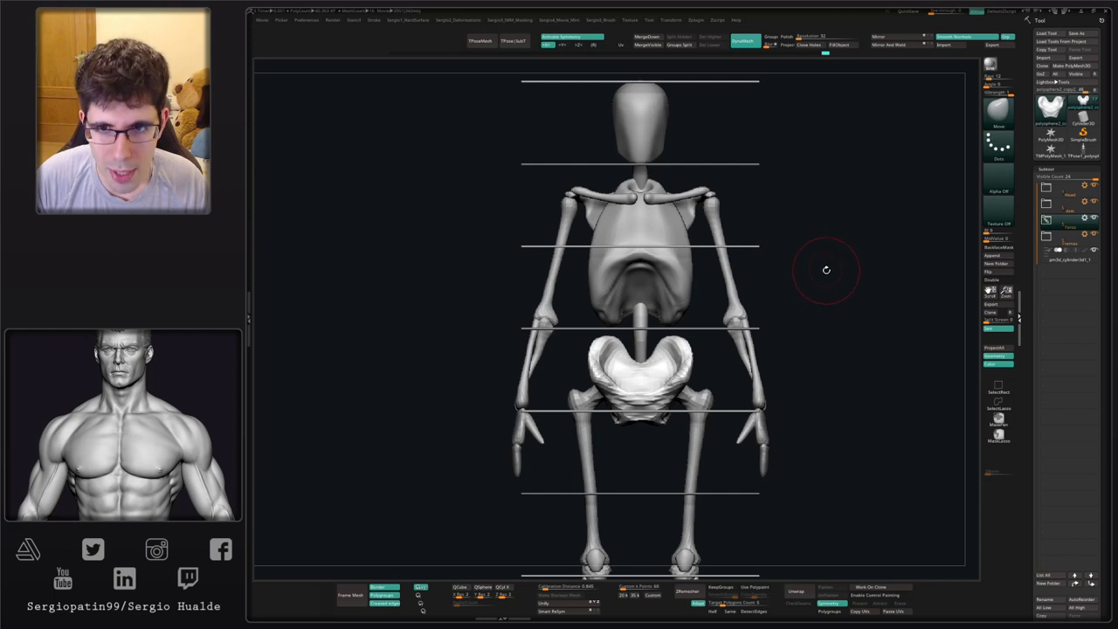
pyautogui.moveTo(826, 270); pyautogui.dragTo(816, 297)
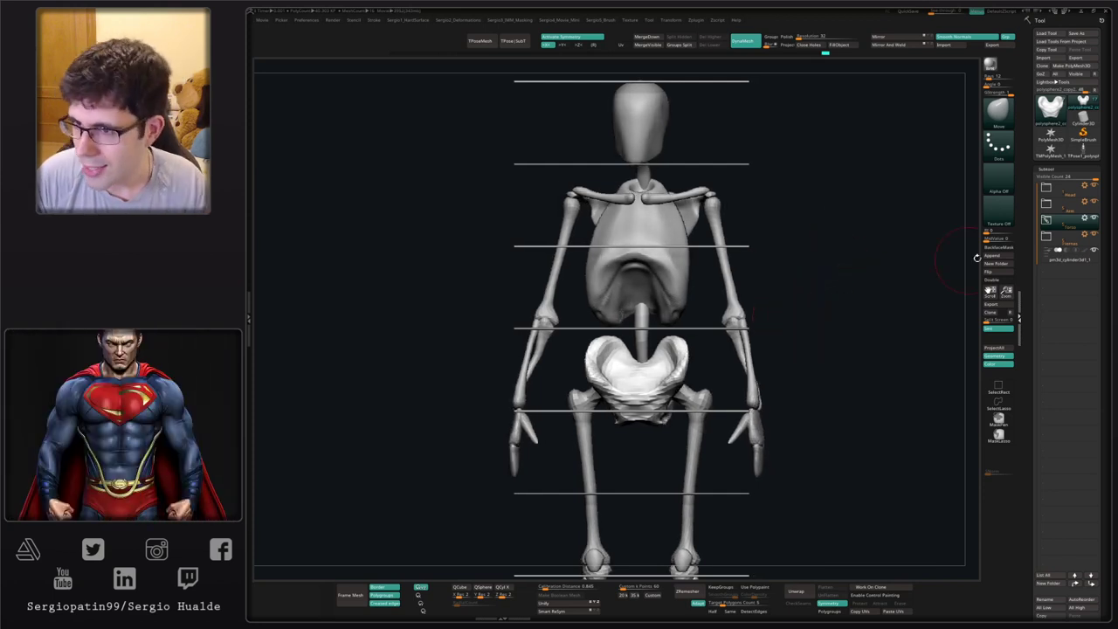
pyautogui.click(1069, 254)
pyautogui.click(996, 263)
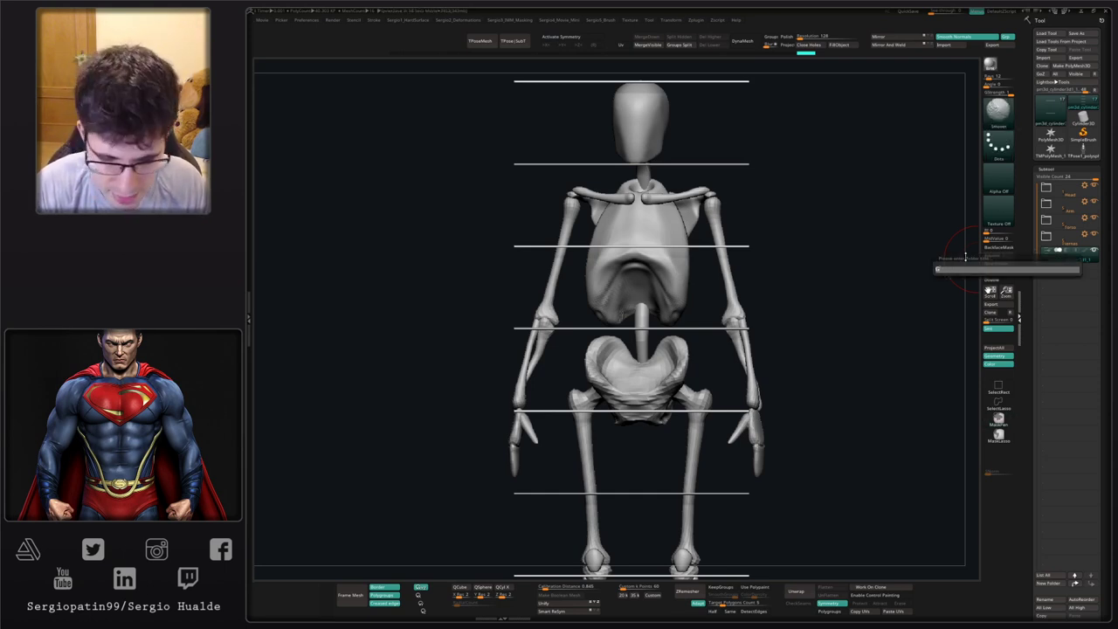
pyautogui.write('Guide')
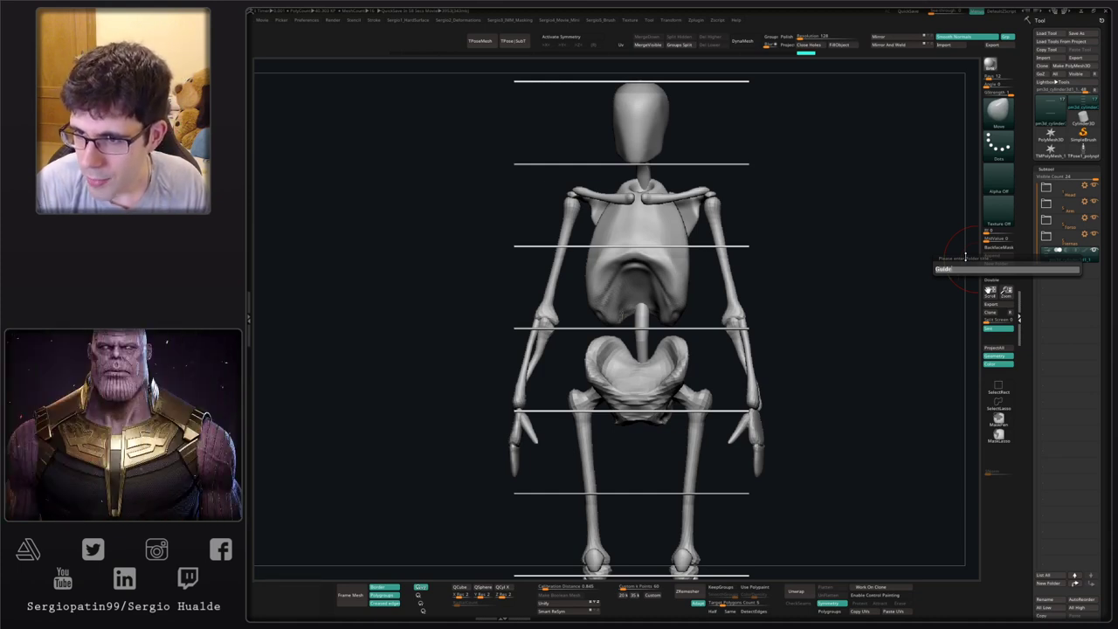
pyautogui.press('Return')
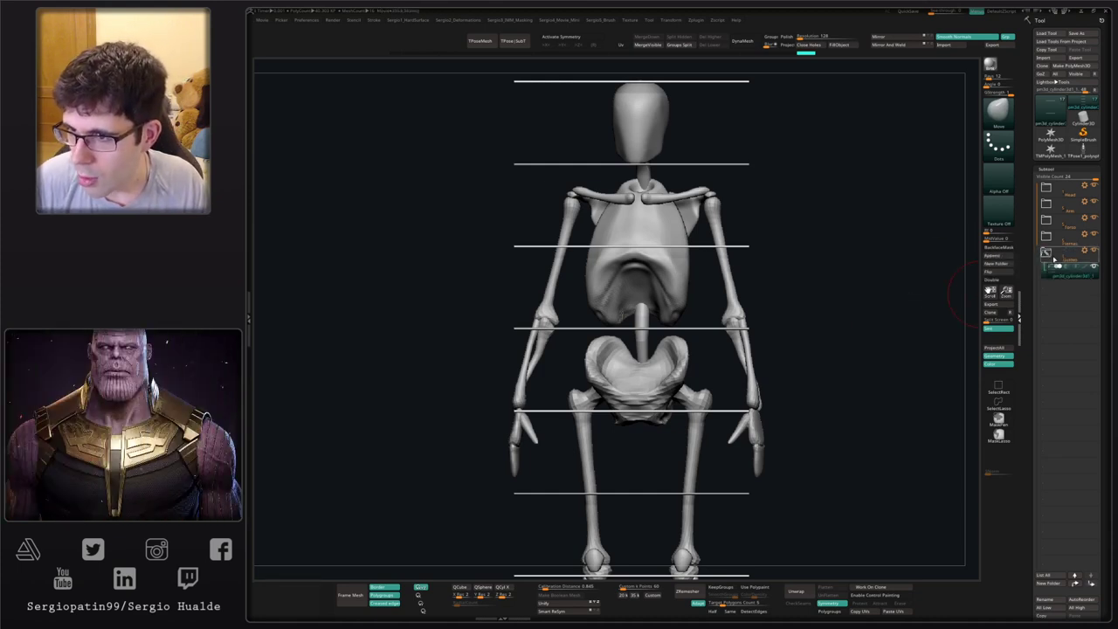
# - Rename the Piernas folder as Legs
pyautogui.click(1047, 253)
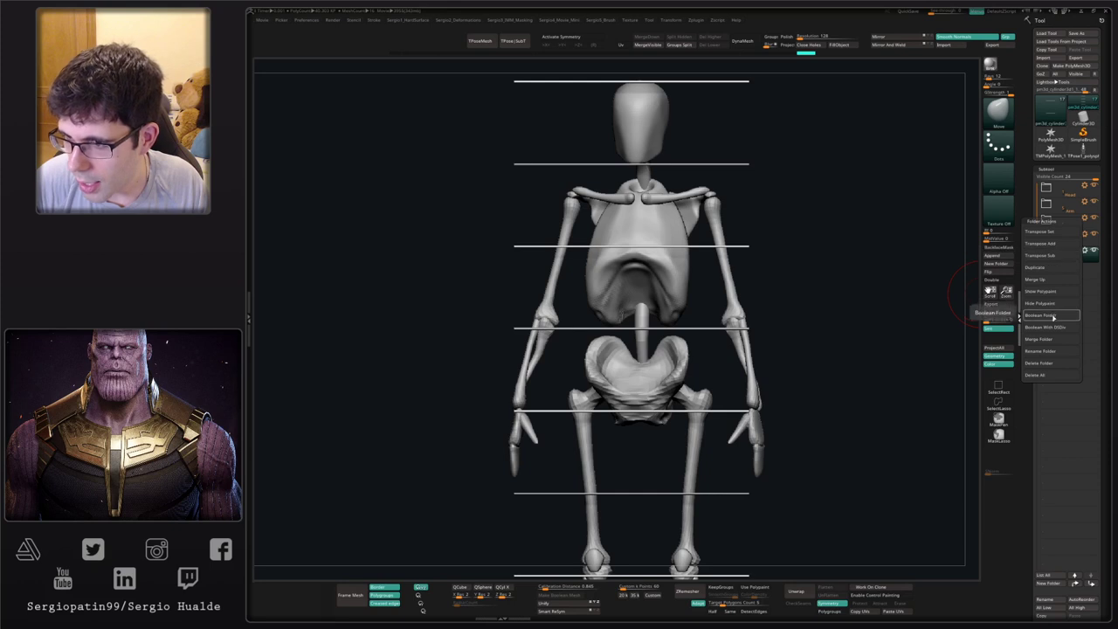
pyautogui.click(1048, 350)
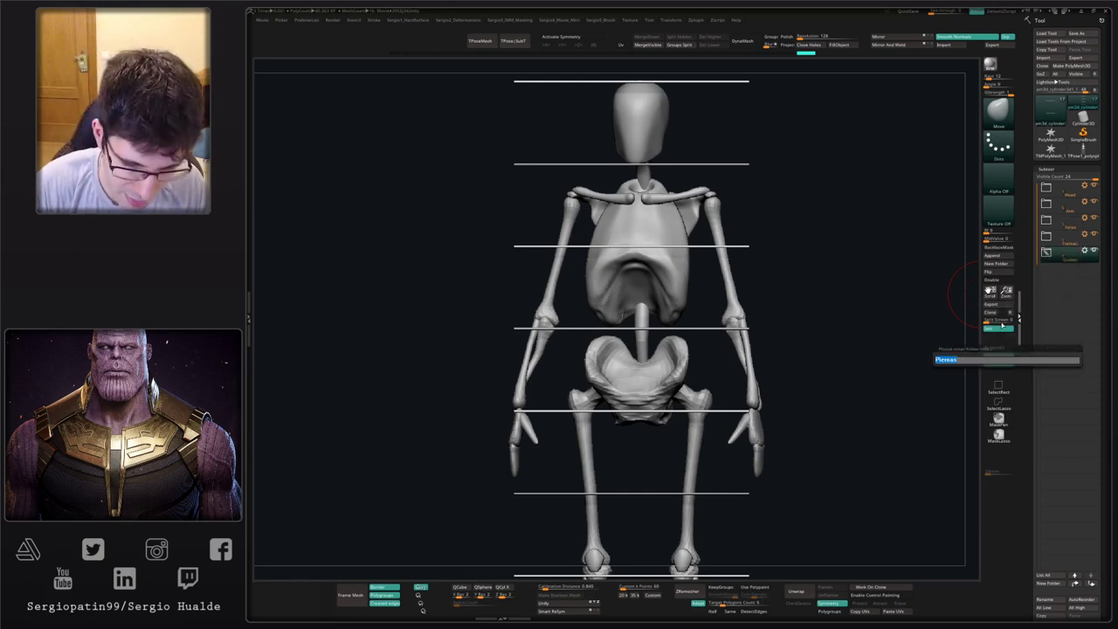
pyautogui.press('Return')
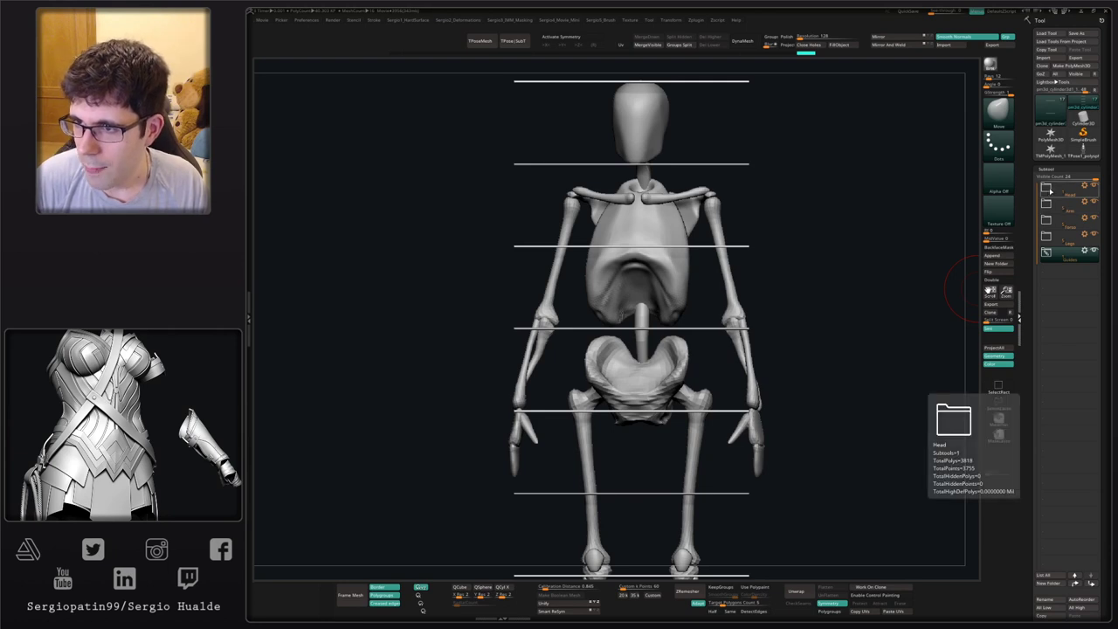
# - Open the Head folder and append a Sphere3D as a new subtool
pyautogui.click(1047, 189)
pyautogui.click(997, 256)
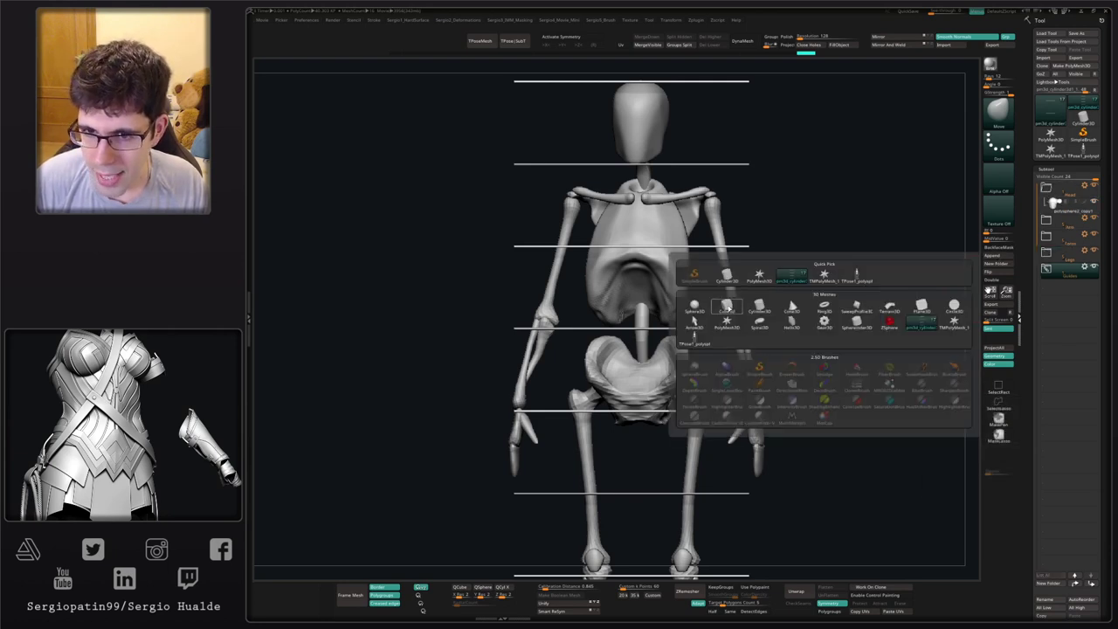
pyautogui.click(726, 307)
pyautogui.keyDown('alt'); pyautogui.click(685, 384); pyautogui.keyUp('alt')
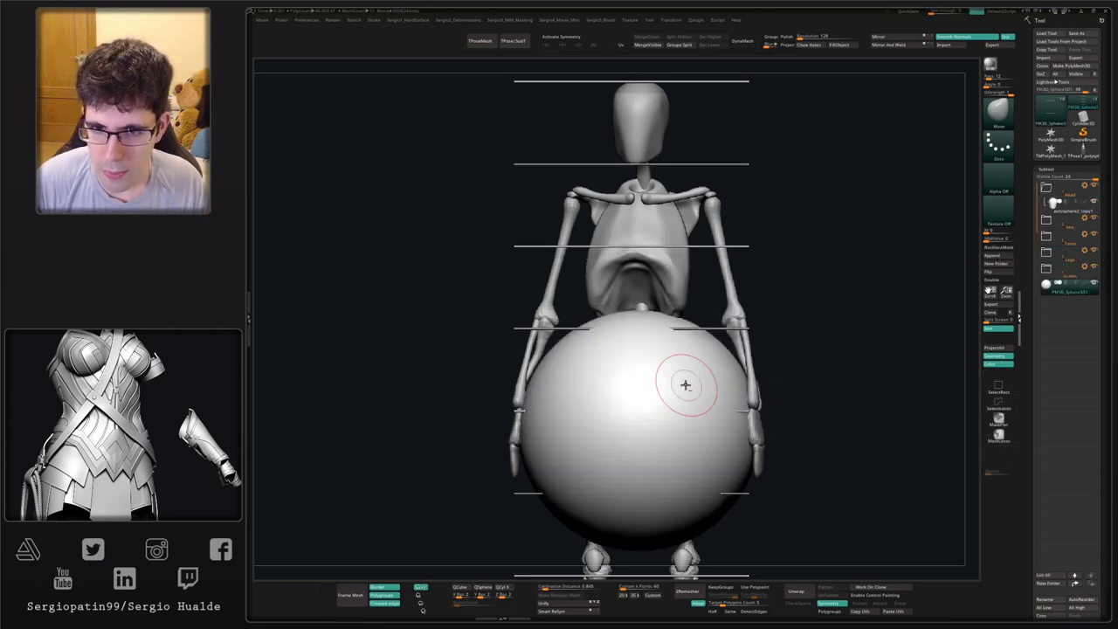
pyautogui.moveTo(685, 385)
pyautogui.keyDown('ctrl'); pyautogui.mouseDown(button='right')
pyautogui.moveTo(687, 353)
pyautogui.moveTo(685, 367)
pyautogui.mouseUp(button='right'); pyautogui.keyUp('ctrl')
# - Select the head, align the gizmo to the world axes and shift the head slightly back over the neck in side view
pyautogui.press('w')
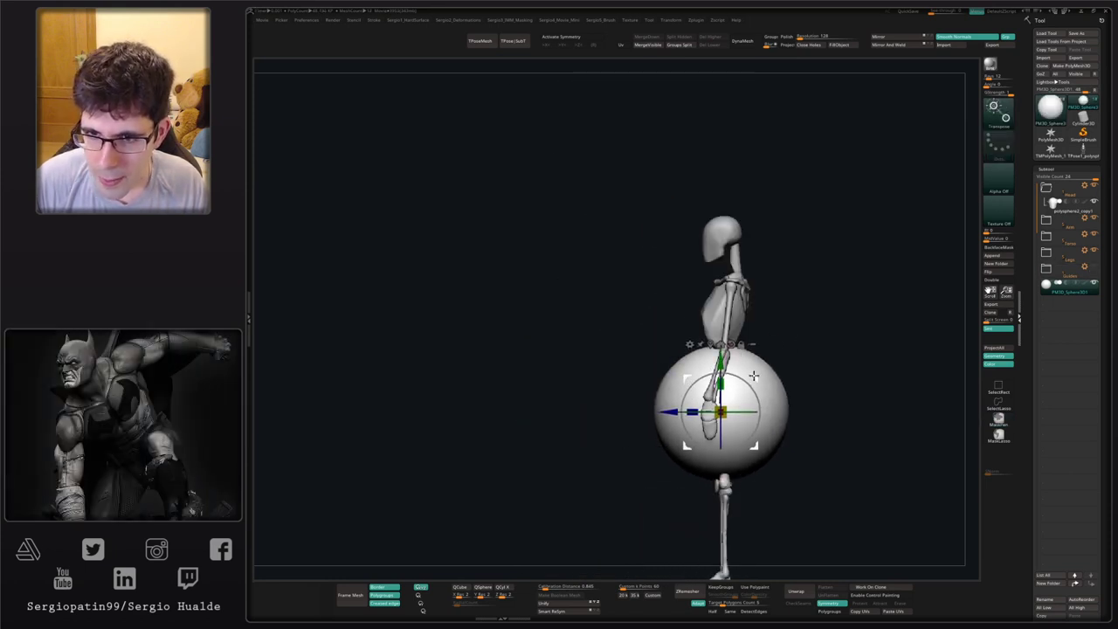
pyautogui.moveTo(754, 375)
pyautogui.mouseDown()
pyautogui.moveTo(751, 355)
pyautogui.moveTo(750, 365)
pyautogui.mouseUp()
pyautogui.keyDown('ctrl'); pyautogui.moveTo(735, 226); pyautogui.dragTo(732, 258, button='right'); pyautogui.keyUp('ctrl')
pyautogui.keyDown('alt'); pyautogui.click(720, 178); pyautogui.keyUp('alt')
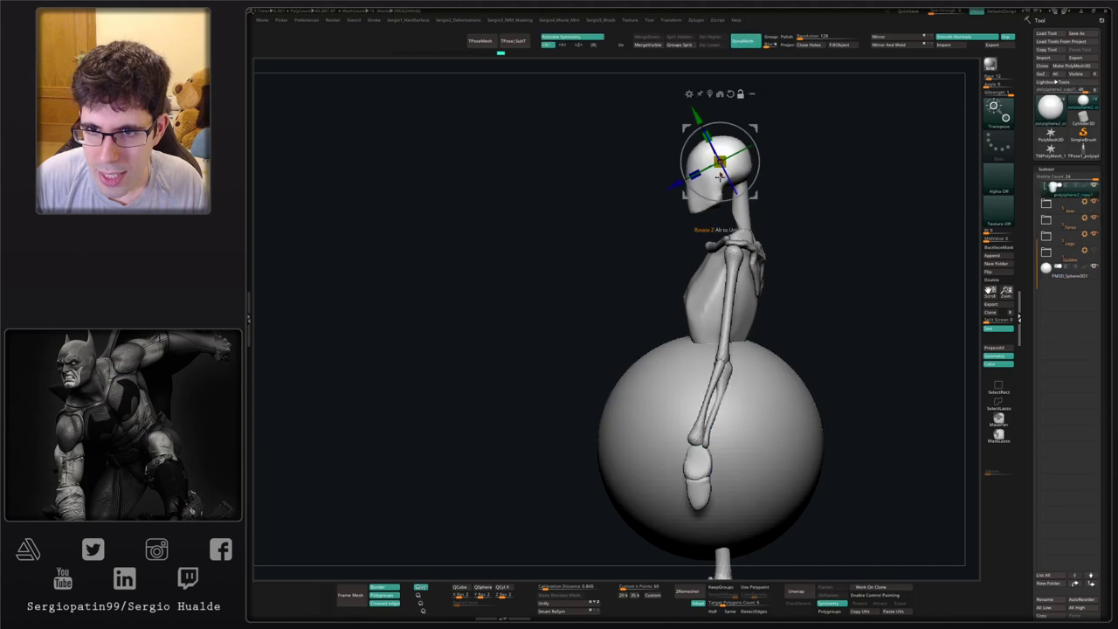
pyautogui.moveTo(719, 161); pyautogui.dragTo(724, 164)
pyautogui.moveTo(793, 208)
pyautogui.mouseDown(button='right')
pyautogui.moveTo(827, 217)
pyautogui.moveTo(830, 239)
pyautogui.moveTo(809, 235)
pyautogui.mouseUp(button='right')
pyautogui.press('q')
pyautogui.press('w')
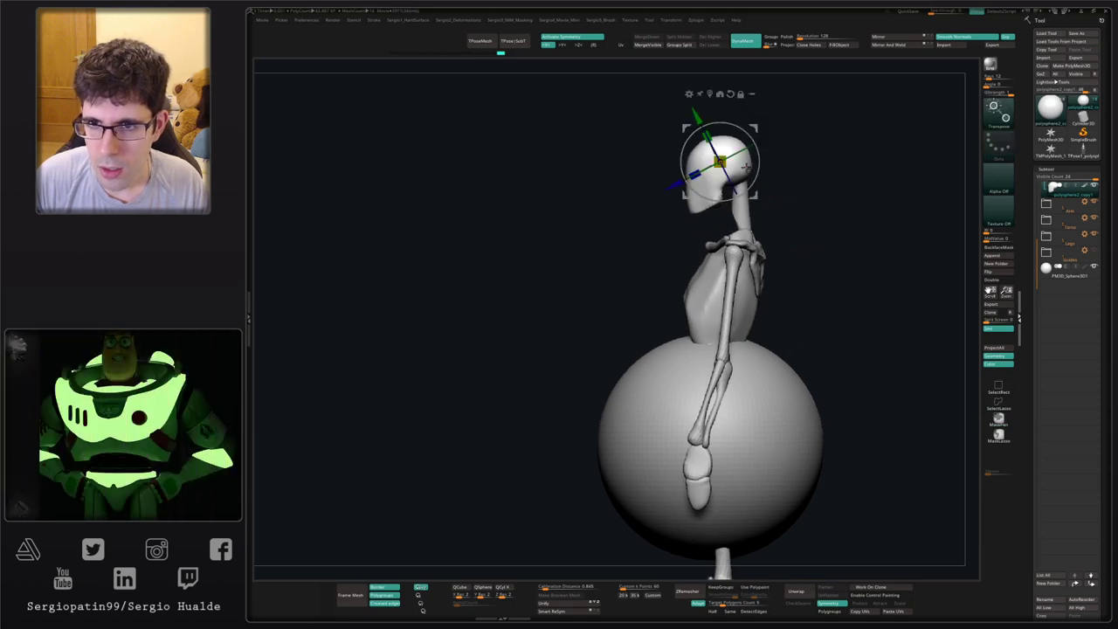
pyautogui.keyDown('alt'); pyautogui.click(731, 93); pyautogui.keyUp('alt')
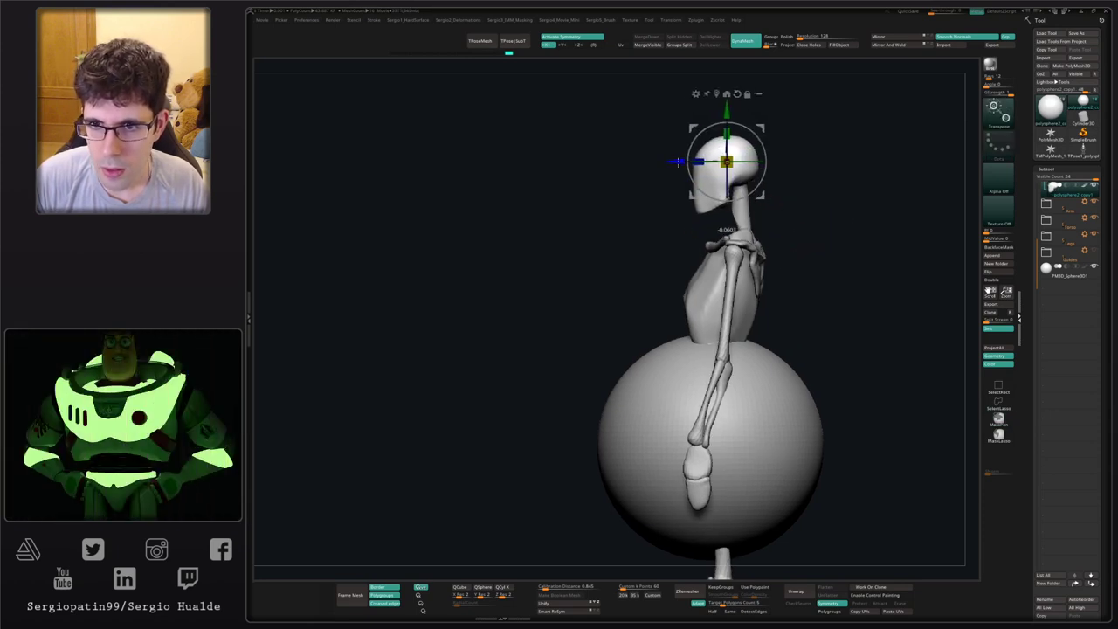
pyautogui.press('q')
pyautogui.keyDown('ctrl'); pyautogui.moveTo(728, 256); pyautogui.dragTo(738, 256, button='right'); pyautogui.keyUp('ctrl')
pyautogui.moveTo(738, 256); pyautogui.dragTo(775, 256, button='right')
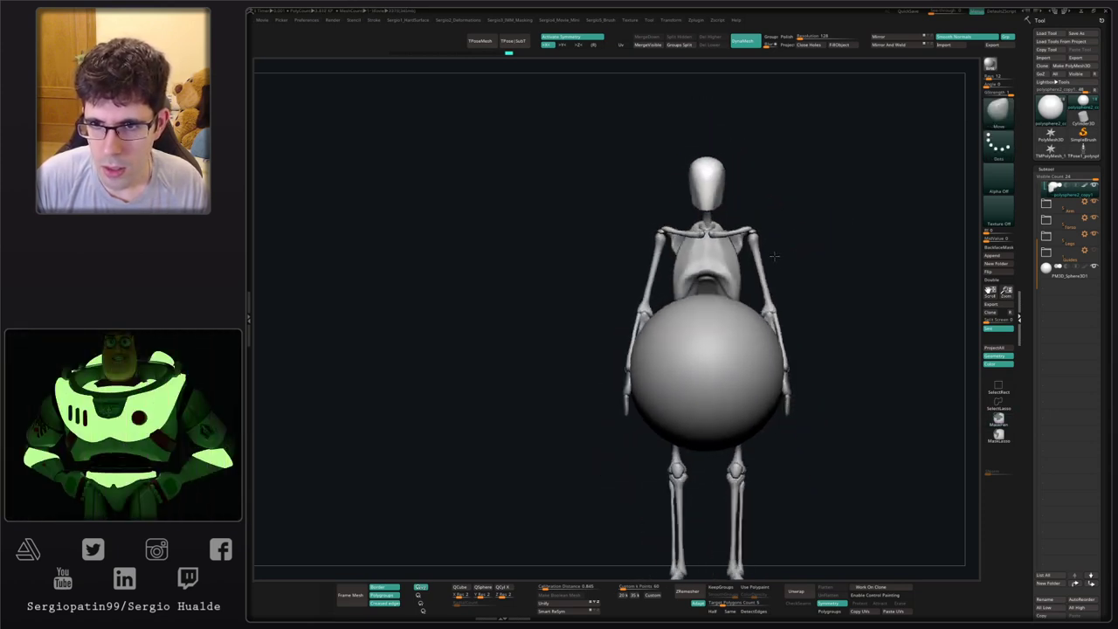
# - Select the appended sphere and turn on transparency so the skeleton shows through it
pyautogui.keyDown('alt'); pyautogui.click(722, 334); pyautogui.keyUp('alt')
pyautogui.keyDown('alt'); pyautogui.moveTo(727, 329); pyautogui.dragTo(699, 285, button='right'); pyautogui.keyUp('alt')
pyautogui.hotkey('shift', 't')
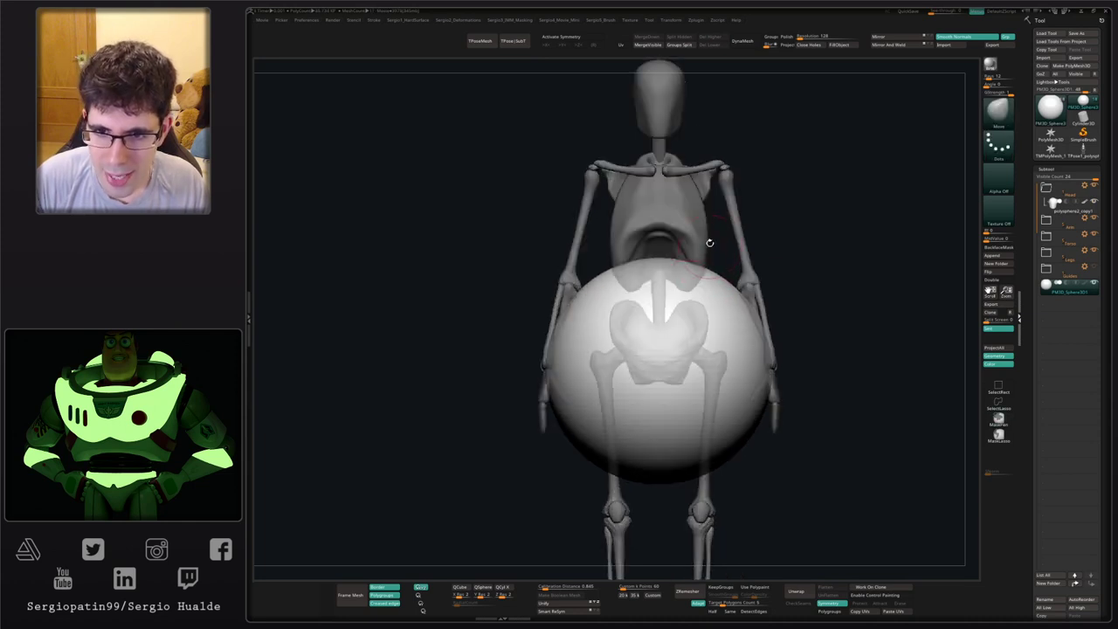
pyautogui.moveTo(709, 243); pyautogui.dragTo(772, 281)
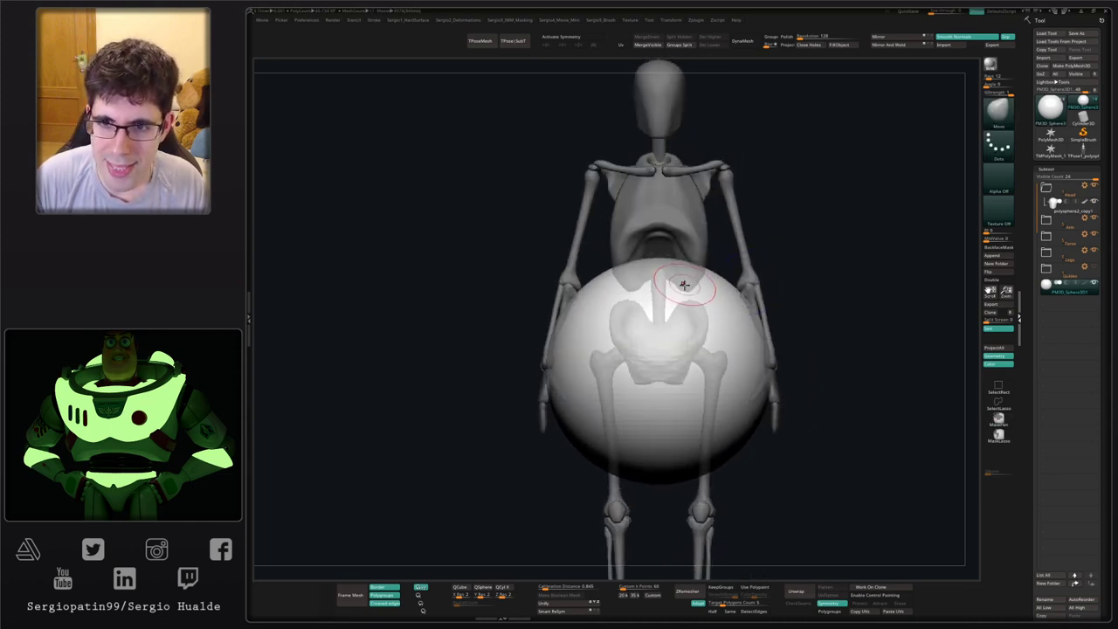
# - Scale the sphere down, centre it over the rib cage and stretch it vertically into an ellipsoid
pyautogui.press('w')
pyautogui.moveTo(678, 331); pyautogui.dragTo(646, 262)
pyautogui.keyDown('shift'); pyautogui.moveTo(743, 248); pyautogui.dragTo(650, 301, button='right'); pyautogui.keyUp('shift')
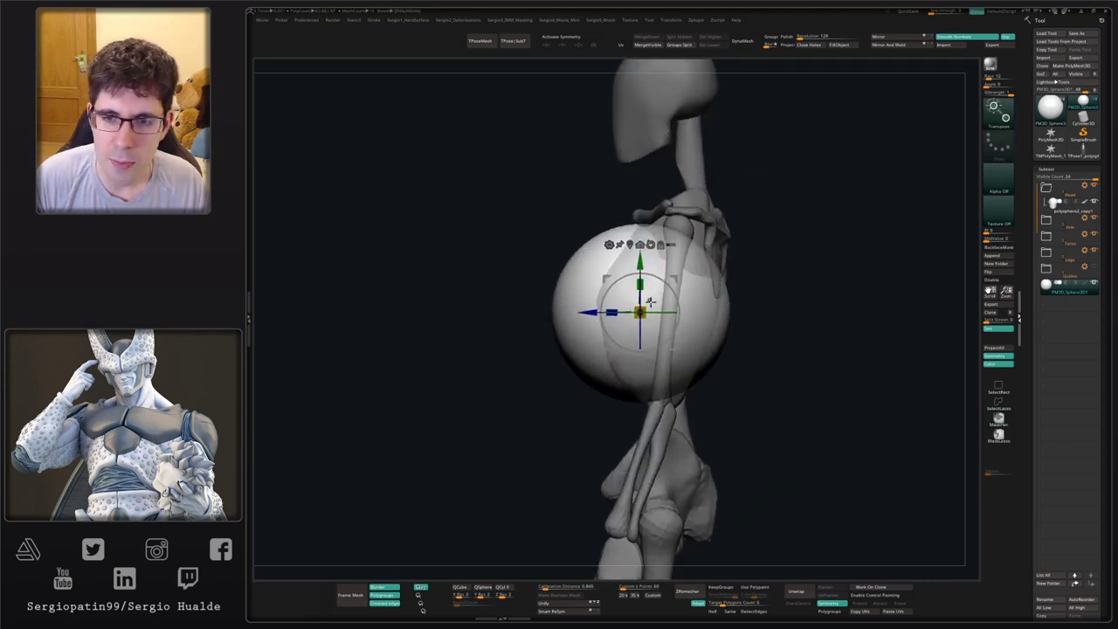
pyautogui.moveTo(641, 311); pyautogui.dragTo(665, 239)
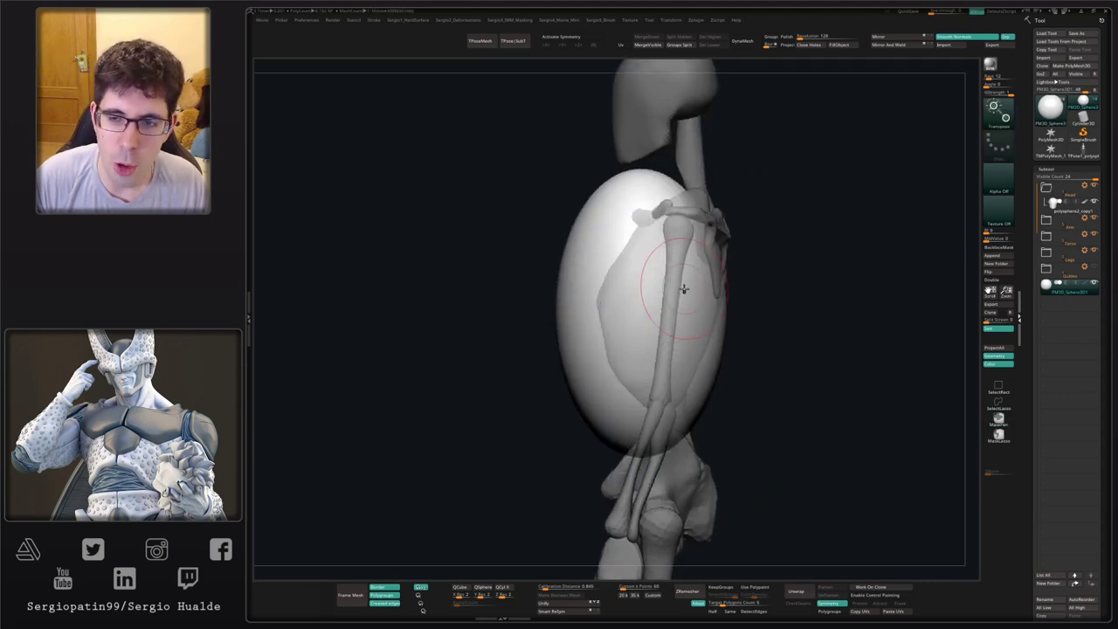
# - Shape the ellipsoid around the rib cage with the Move brush and taper its lower end down to the pelvis
pyautogui.press('q')
pyautogui.press('s')
pyautogui.moveTo(686, 291); pyautogui.dragTo(740, 294)
pyautogui.moveTo(644, 206)
pyautogui.mouseDown()
pyautogui.moveTo(672, 223)
pyautogui.moveTo(656, 236)
pyautogui.mouseUp()
pyautogui.moveTo(655, 319)
pyautogui.keyDown('ctrl'); pyautogui.mouseDown(button='right')
pyautogui.moveTo(649, 363)
pyautogui.moveTo(650, 289)
pyautogui.mouseUp(button='right'); pyautogui.keyUp('ctrl')
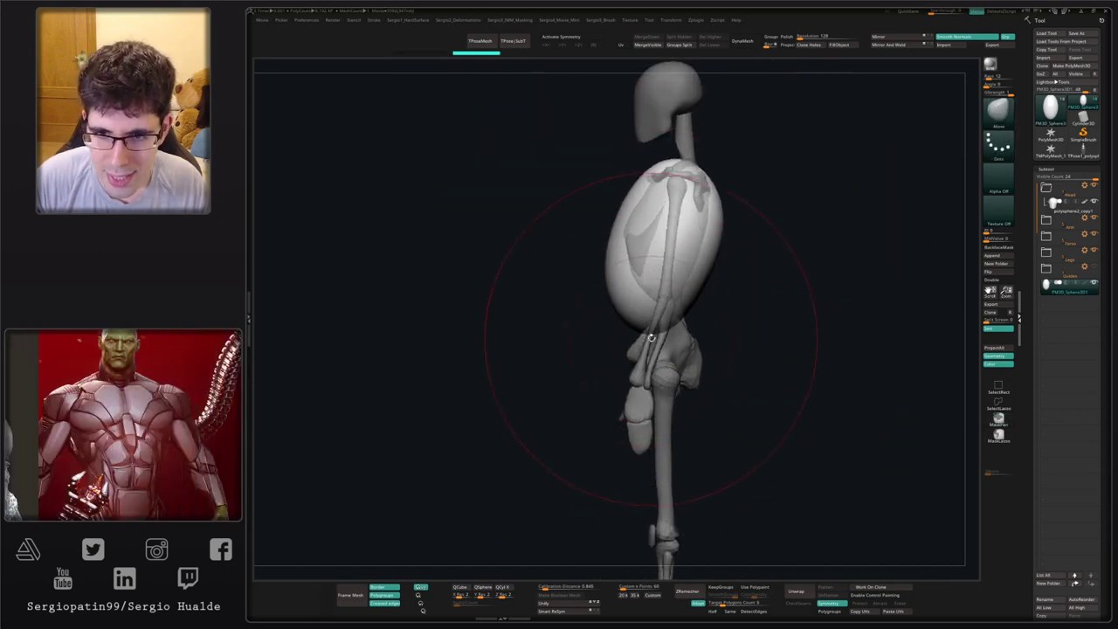
pyautogui.moveTo(650, 338)
pyautogui.mouseDown(button='right')
pyautogui.moveTo(673, 339)
pyautogui.moveTo(631, 341)
pyautogui.mouseUp(button='right')
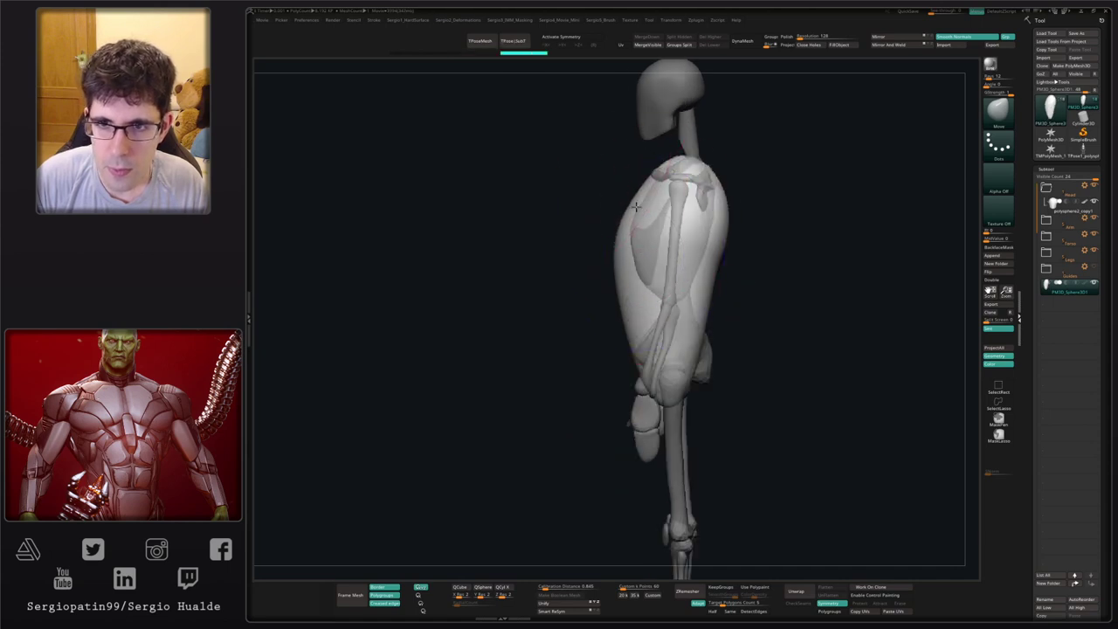
pyautogui.moveTo(635, 303); pyautogui.dragTo(653, 276, button='right')
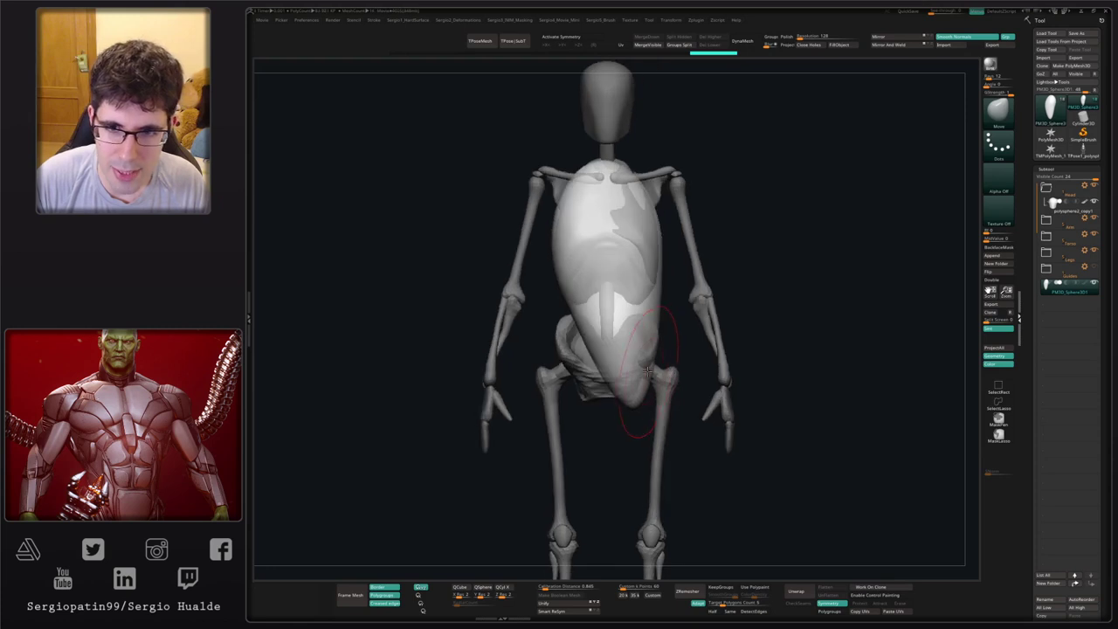
# - Mirror and weld the torso volume with X symmetry on, and DynaMesh it at resolution 80 with the polyframe shown
pyautogui.click(884, 46)
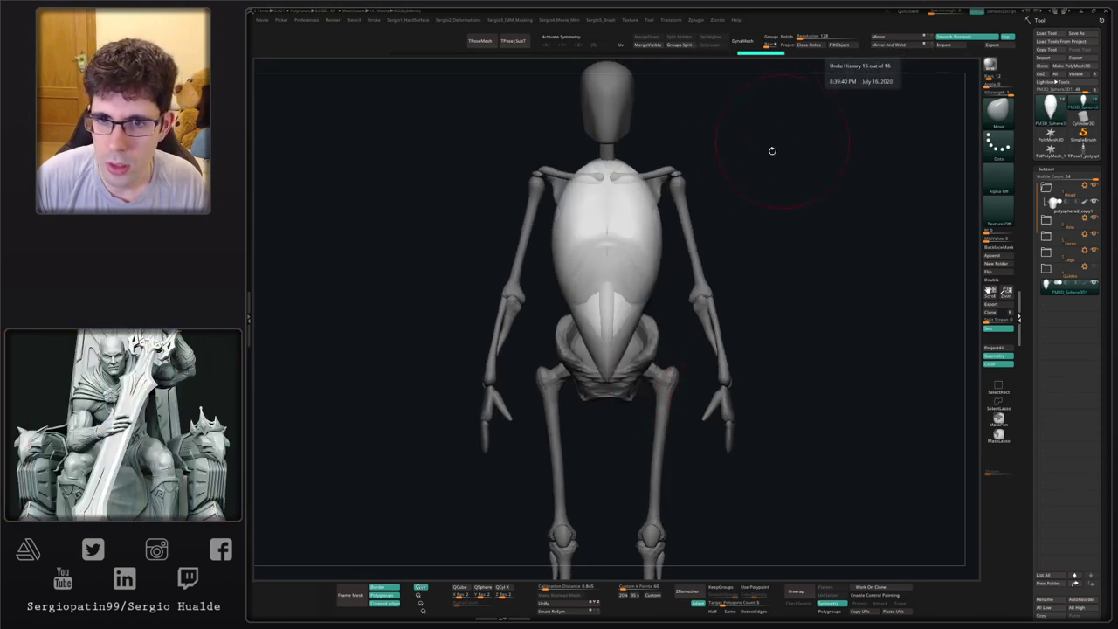
pyautogui.press('x')
pyautogui.click(744, 41)
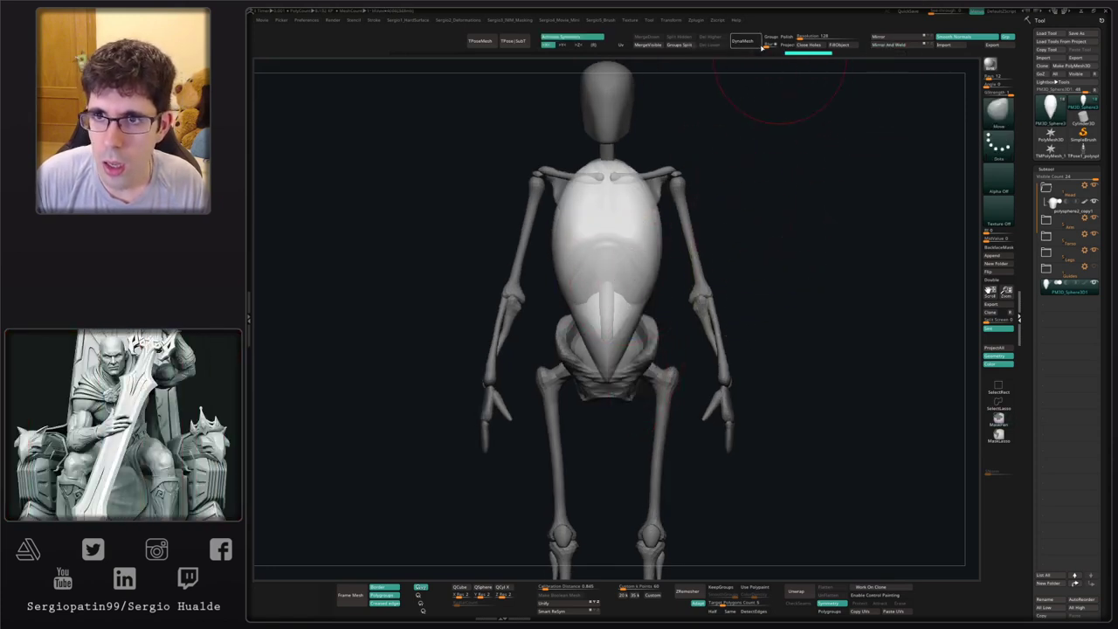
pyautogui.moveTo(613, 287)
pyautogui.keyDown('shift'); pyautogui.mouseDown()
pyautogui.moveTo(649, 229)
pyautogui.moveTo(625, 273)
pyautogui.mouseUp(); pyautogui.keyUp('shift')
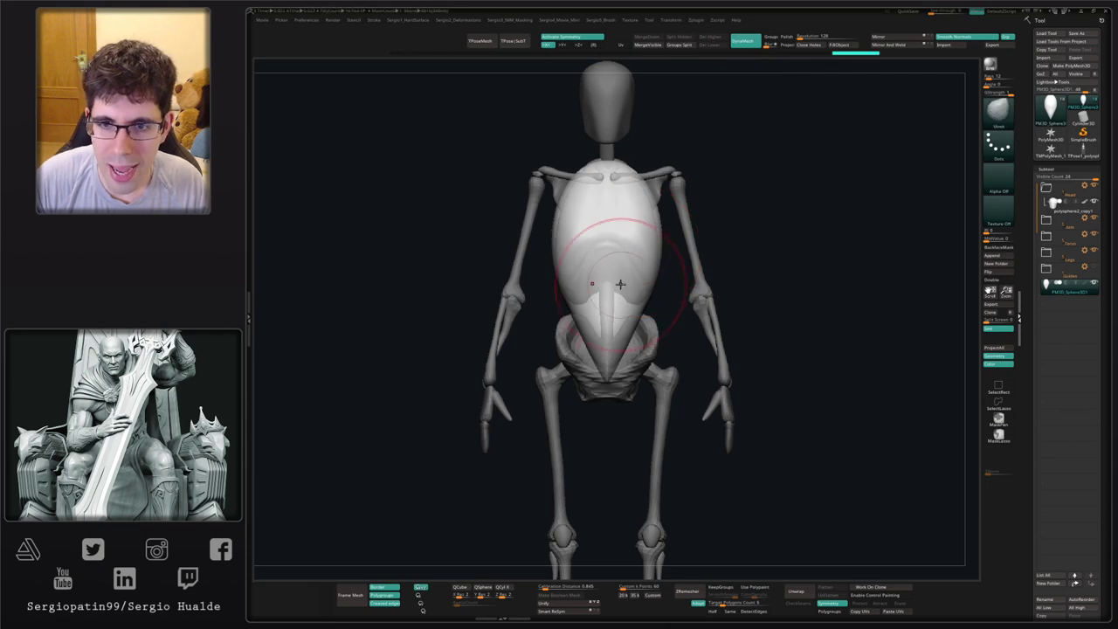
pyautogui.hotkey('shift', 'f')
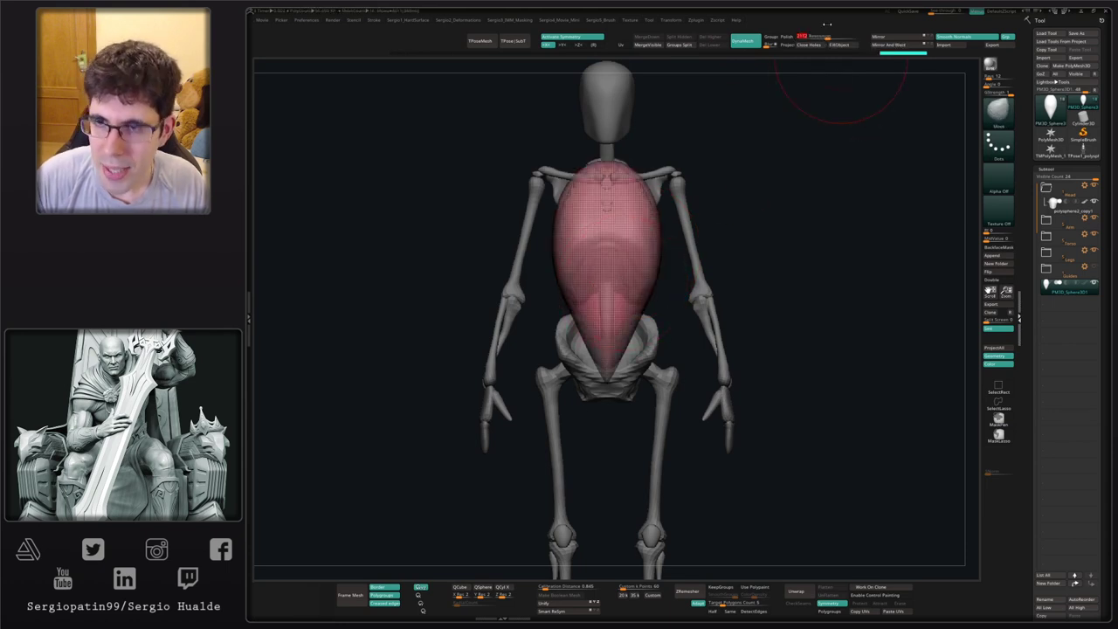
pyautogui.write('80')
pyautogui.press('Return')
# - Widen the tapered lower end of the torso volume with the Move brush so that it covers the pelvis
pyautogui.moveTo(708, 278)
pyautogui.mouseDown()
pyautogui.moveTo(761, 312)
pyautogui.moveTo(798, 316)
pyautogui.mouseUp()
pyautogui.press('b')
pyautogui.press('m')
pyautogui.press('v')
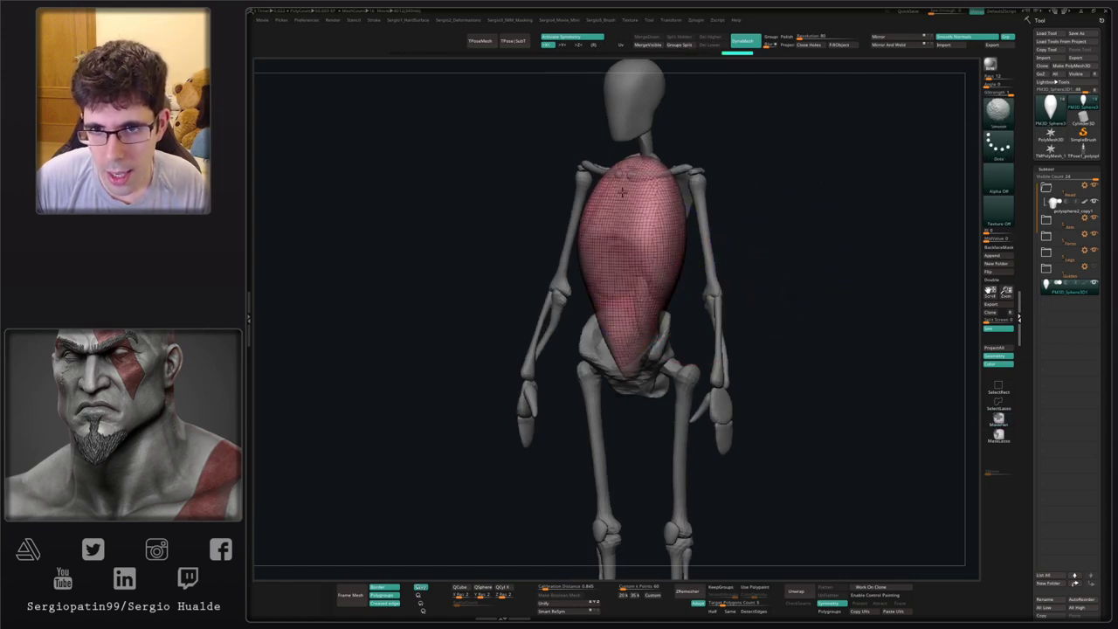
pyautogui.moveTo(749, 288)
pyautogui.mouseDown()
pyautogui.moveTo(641, 306)
pyautogui.moveTo(625, 330)
pyautogui.moveTo(664, 373)
pyautogui.moveTo(711, 376)
pyautogui.moveTo(698, 348)
pyautogui.mouseUp()
pyautogui.press('s')
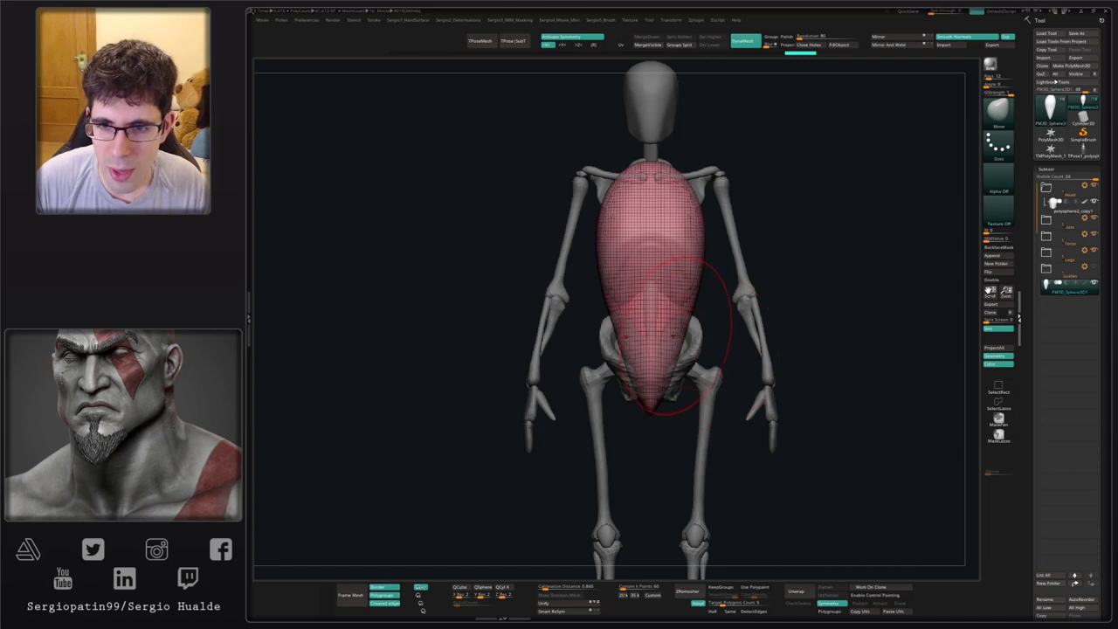
pyautogui.moveTo(664, 325)
pyautogui.mouseDown(button='right')
pyautogui.moveTo(698, 316)
pyautogui.moveTo(742, 357)
pyautogui.moveTo(682, 330)
pyautogui.mouseUp(button='right')
pyautogui.moveTo(687, 328)
pyautogui.mouseDown()
pyautogui.moveTo(709, 353)
pyautogui.moveTo(708, 390)
pyautogui.moveTo(670, 415)
pyautogui.moveTo(671, 432)
pyautogui.moveTo(695, 393)
pyautogui.mouseUp()
pyautogui.moveTo(696, 424); pyautogui.dragTo(685, 397, button='right')
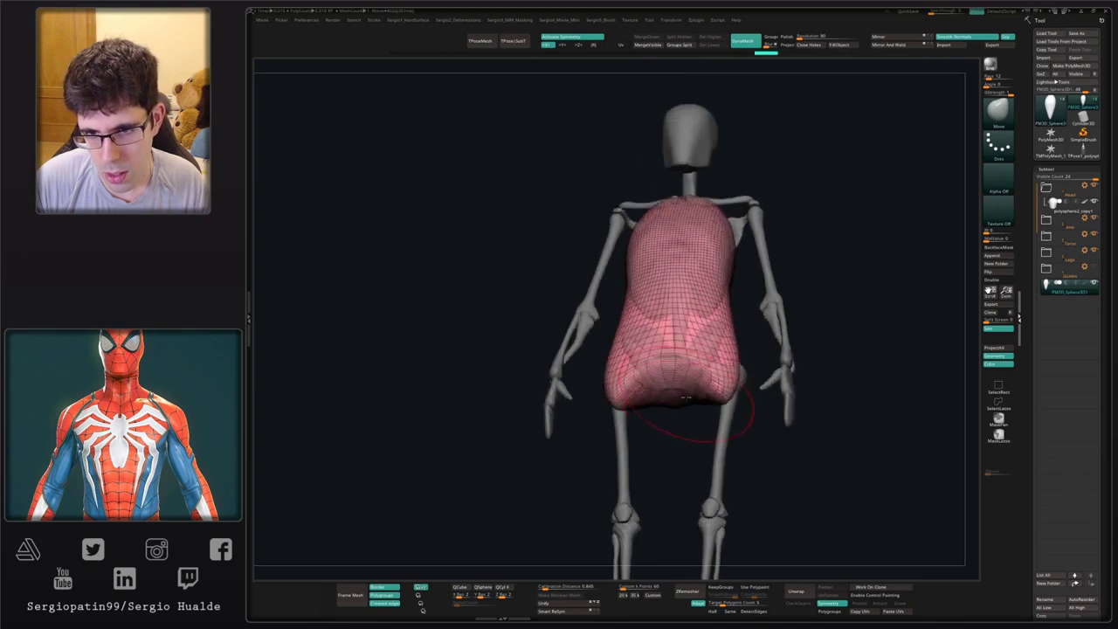
pyautogui.moveTo(684, 395); pyautogui.dragTo(661, 391)
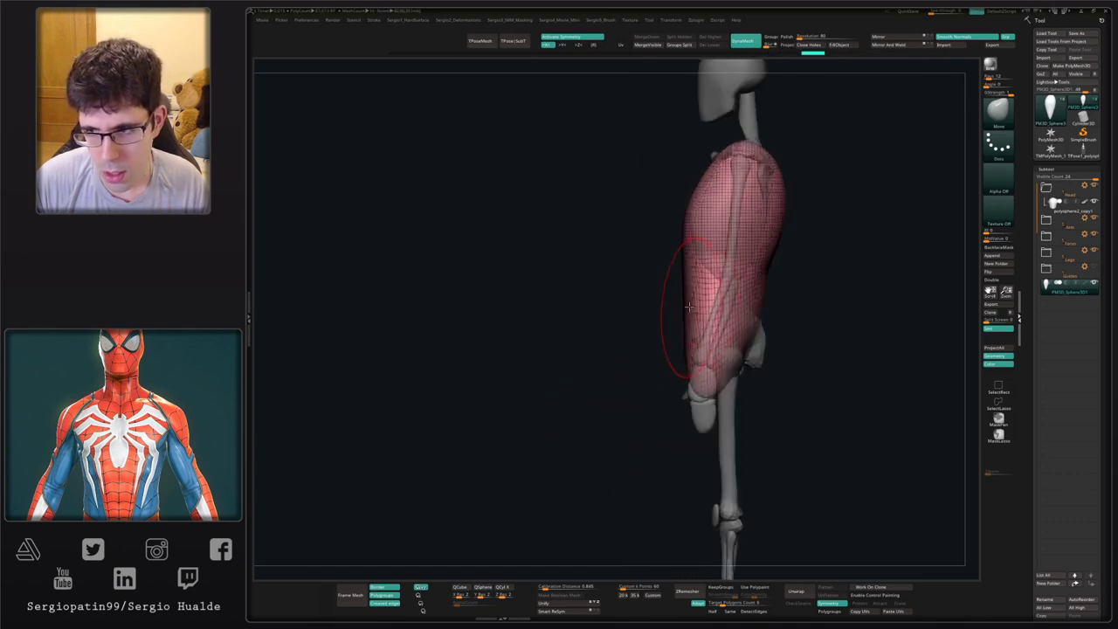
# - Refine the torso's waist and hip outline against the skeleton with a larger Move brush
pyautogui.keyDown('alt'); pyautogui.moveTo(702, 325); pyautogui.dragTo(664, 344, button='right'); pyautogui.keyUp('alt')
pyautogui.press(']')
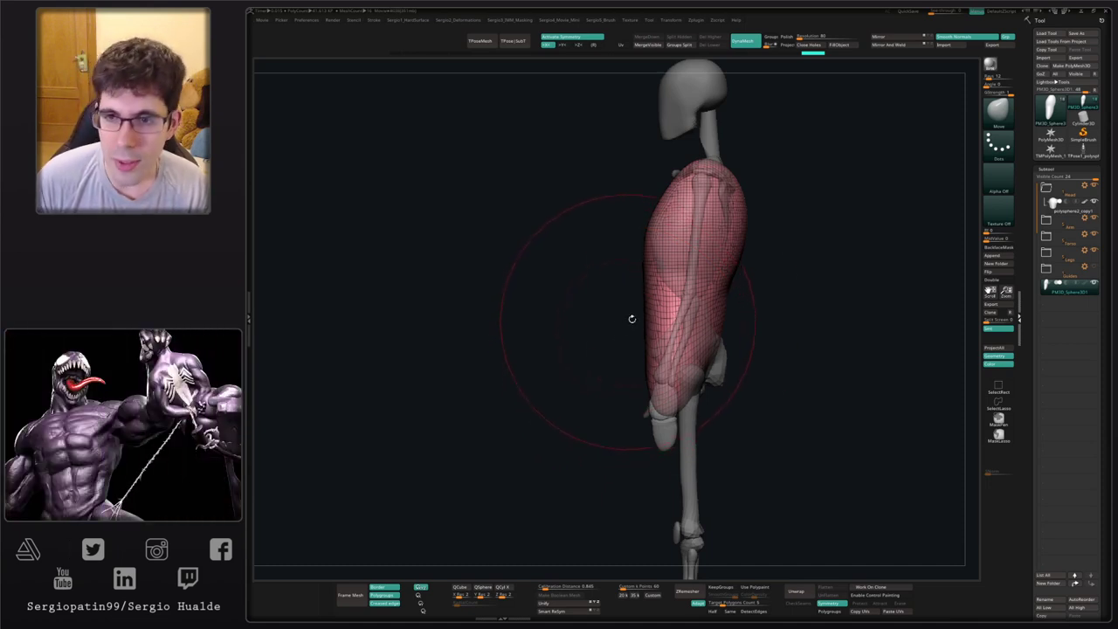
pyautogui.moveTo(798, 303); pyautogui.dragTo(651, 333, button='right')
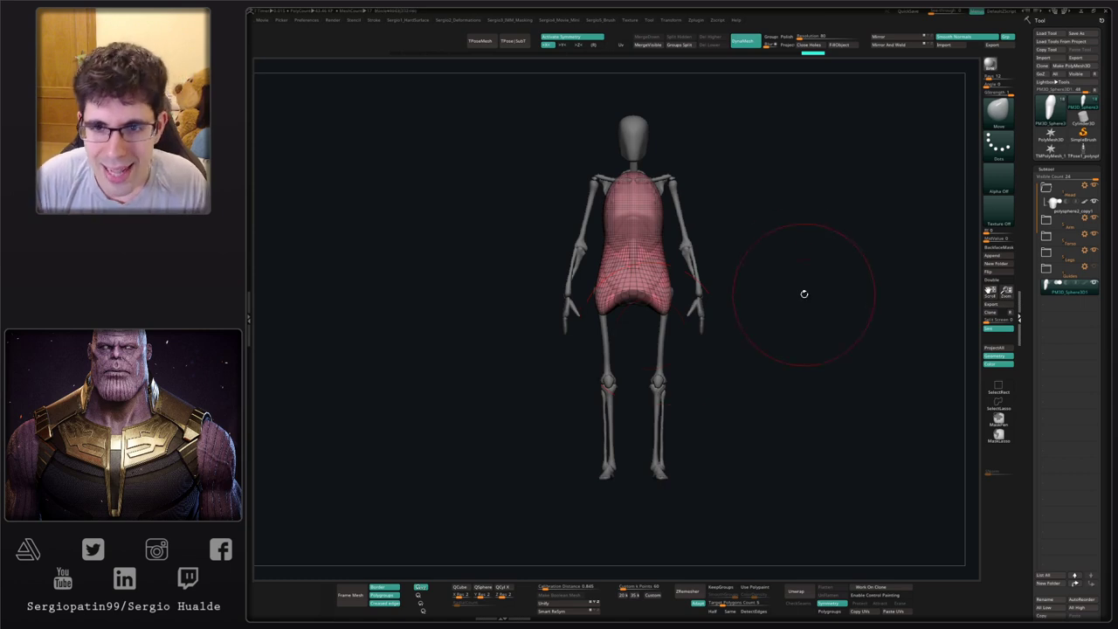
pyautogui.moveTo(790, 287)
pyautogui.keyDown('alt'); pyautogui.mouseDown(button='right')
pyautogui.moveTo(759, 304)
pyautogui.moveTo(767, 354)
pyautogui.mouseUp(button='right'); pyautogui.keyUp('alt')
pyautogui.moveTo(614, 325); pyautogui.dragTo(607, 290)
pyautogui.keyDown('alt'); pyautogui.moveTo(607, 286); pyautogui.dragTo(619, 329, button='right'); pyautogui.keyUp('alt')
pyautogui.scroll(-5, 618, 330)
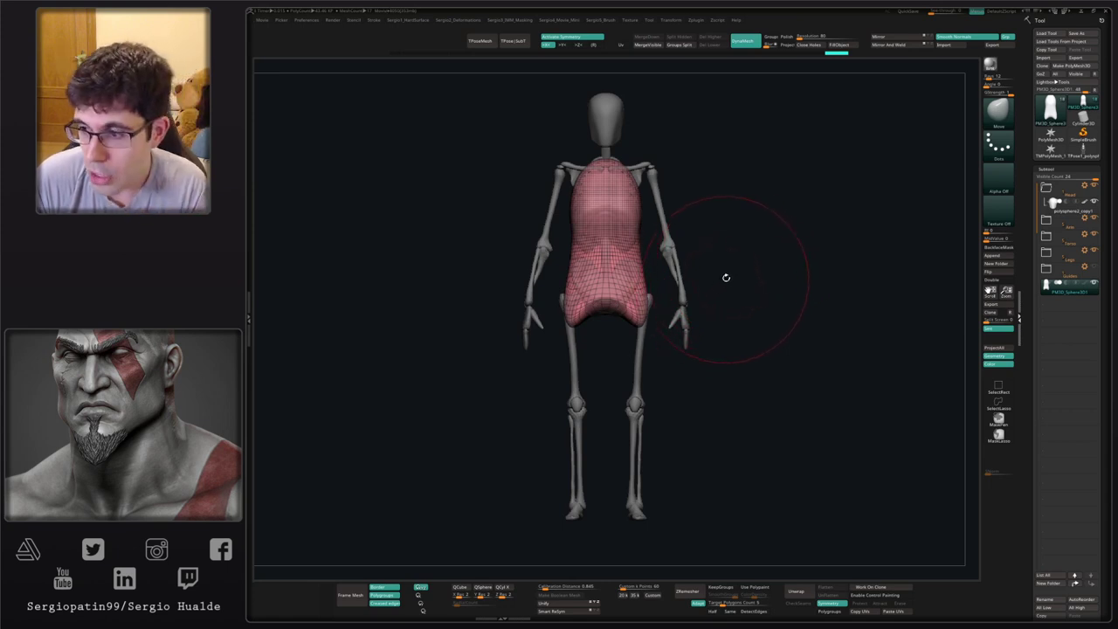
# - Pull the lower back of the torso out over the rear of the pelvis in side view
pyautogui.keyDown('shift'); pyautogui.moveTo(691, 289); pyautogui.dragTo(647, 260); pyautogui.keyUp('shift')
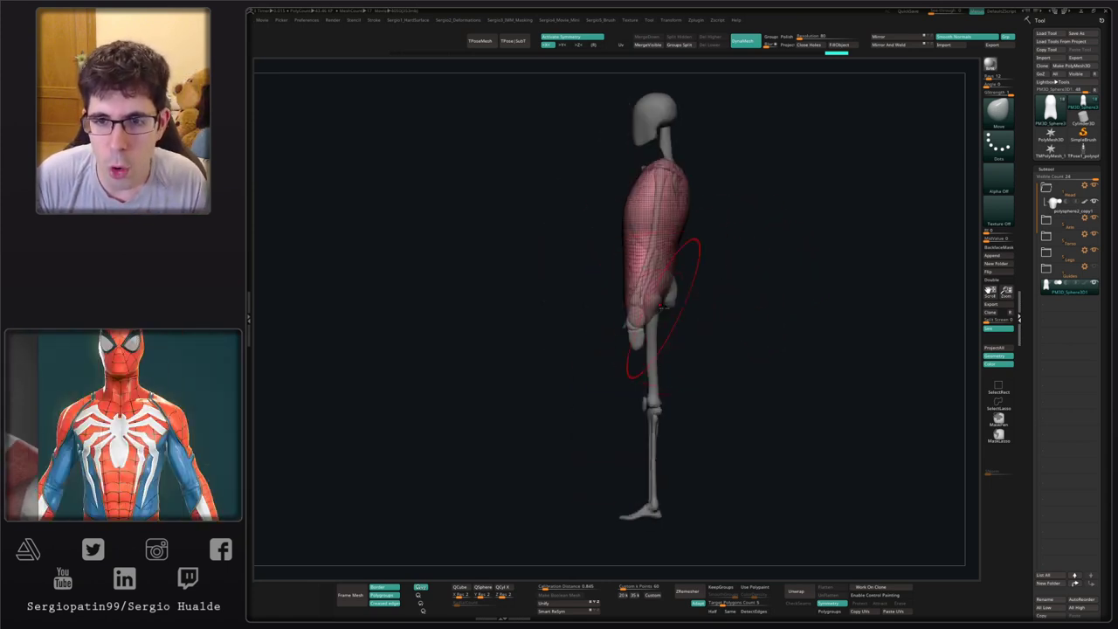
pyautogui.moveTo(662, 306); pyautogui.dragTo(627, 303, button='right')
pyautogui.moveTo(663, 304)
pyautogui.mouseDown()
pyautogui.moveTo(653, 297)
pyautogui.moveTo(665, 295)
pyautogui.mouseUp()
# - Hide the polyframe, build up the buttocks over the back of the pelvis with the Clay brush and smooth them
pyautogui.press('b')
pyautogui.press('c')
pyautogui.press('l')
pyautogui.hotkey('shift', 'f')
pyautogui.moveTo(667, 303)
pyautogui.mouseDown(button='right')
pyautogui.moveTo(647, 306)
pyautogui.moveTo(671, 304)
pyautogui.mouseUp(button='right')
pyautogui.moveTo(692, 298); pyautogui.dragTo(682, 265)
pyautogui.moveTo(685, 291); pyautogui.dragTo(714, 292, button='right')
pyautogui.moveTo(699, 271)
pyautogui.mouseDown()
pyautogui.moveTo(706, 295)
pyautogui.moveTo(695, 284)
pyautogui.mouseUp()
pyautogui.moveTo(709, 276)
pyautogui.mouseDown()
pyautogui.moveTo(698, 299)
pyautogui.moveTo(702, 273)
pyautogui.mouseUp()
pyautogui.moveTo(706, 303)
pyautogui.mouseDown()
pyautogui.moveTo(718, 307)
pyautogui.moveTo(704, 306)
pyautogui.mouseUp()
pyautogui.moveTo(736, 309); pyautogui.dragTo(709, 306, button='right')
pyautogui.keyDown('shift'); pyautogui.moveTo(703, 297); pyautogui.dragTo(695, 318); pyautogui.keyUp('shift')
# - Pull the upper corners of the torso outward to the shoulder joints with the Move brush
pyautogui.moveTo(706, 194)
pyautogui.keyDown('alt'); pyautogui.mouseDown(button='right')
pyautogui.moveTo(668, 274)
pyautogui.moveTo(596, 286)
pyautogui.moveTo(617, 281)
pyautogui.mouseUp(button='right'); pyautogui.keyUp('alt')
pyautogui.press('b')
pyautogui.press('m')
pyautogui.press('v')
pyautogui.moveTo(749, 260); pyautogui.dragTo(758, 250)
pyautogui.moveTo(770, 241); pyautogui.dragTo(735, 241, button='right')
pyautogui.moveTo(732, 244); pyautogui.dragTo(737, 251)
pyautogui.moveTo(768, 258); pyautogui.dragTo(745, 265, button='right')
pyautogui.moveTo(732, 264)
pyautogui.mouseDown()
pyautogui.moveTo(756, 258)
pyautogui.moveTo(742, 269)
pyautogui.mouseUp()
pyautogui.moveTo(772, 258); pyautogui.dragTo(784, 242, button='right')
# - Fill out the shoulders and upper back with the Clay brush and smooth them with the torso isolated
pyautogui.press('b')
pyautogui.press('c')
pyautogui.press('l')
pyautogui.moveTo(773, 243)
pyautogui.mouseDown()
pyautogui.moveTo(757, 256)
pyautogui.moveTo(777, 243)
pyautogui.moveTo(758, 248)
pyautogui.moveTo(756, 225)
pyautogui.moveTo(745, 242)
pyautogui.mouseUp()
pyautogui.moveTo(745, 242); pyautogui.dragTo(751, 227, button='right')
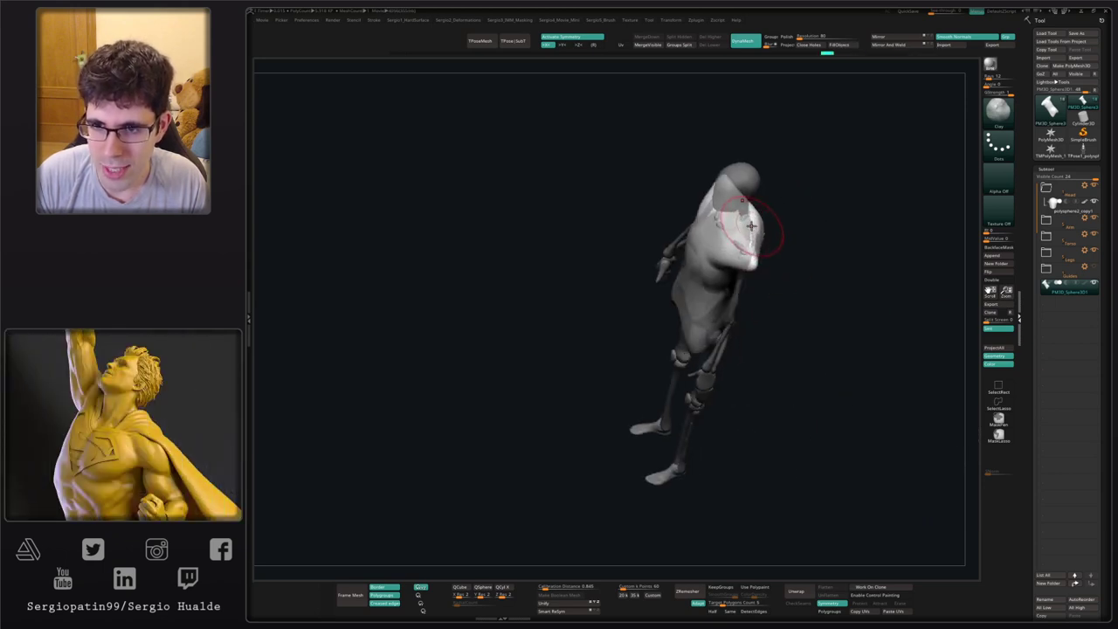
pyautogui.press('s')
pyautogui.moveTo(749, 228); pyautogui.dragTo(733, 198)
pyautogui.moveTo(734, 249); pyautogui.dragTo(742, 251)
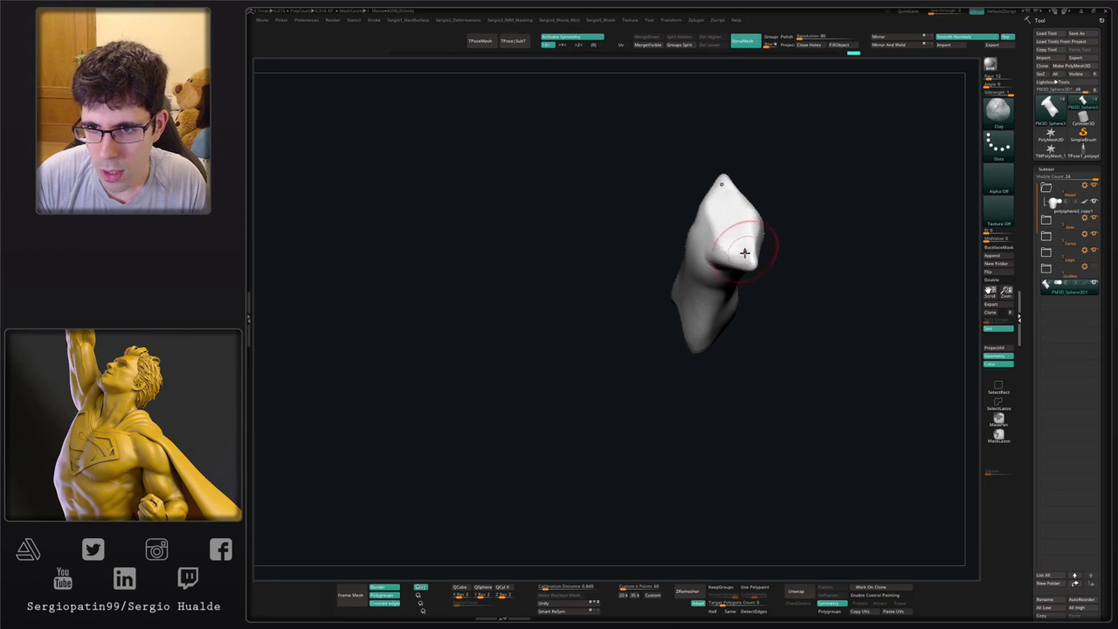
pyautogui.moveTo(743, 252); pyautogui.dragTo(728, 252, button='right')
pyautogui.moveTo(727, 251)
pyautogui.keyDown('shift'); pyautogui.mouseDown()
pyautogui.moveTo(707, 241)
pyautogui.moveTo(726, 254)
pyautogui.moveTo(799, 243)
pyautogui.mouseUp(); pyautogui.keyUp('shift')
pyautogui.moveTo(793, 227)
pyautogui.keyDown('shift'); pyautogui.mouseDown()
pyautogui.moveTo(739, 245)
pyautogui.moveTo(736, 270)
pyautogui.moveTo(693, 269)
pyautogui.moveTo(737, 238)
pyautogui.moveTo(693, 267)
pyautogui.moveTo(718, 302)
pyautogui.moveTo(702, 289)
pyautogui.moveTo(723, 259)
pyautogui.moveTo(713, 262)
pyautogui.moveTo(706, 231)
pyautogui.moveTo(712, 241)
pyautogui.moveTo(659, 288)
pyautogui.moveTo(680, 298)
pyautogui.moveTo(706, 247)
pyautogui.moveTo(664, 294)
pyautogui.moveTo(649, 232)
pyautogui.moveTo(634, 299)
pyautogui.moveTo(656, 219)
pyautogui.moveTo(676, 229)
pyautogui.moveTo(685, 282)
pyautogui.moveTo(673, 344)
pyautogui.mouseUp(); pyautogui.keyUp('shift')
pyautogui.press('s')
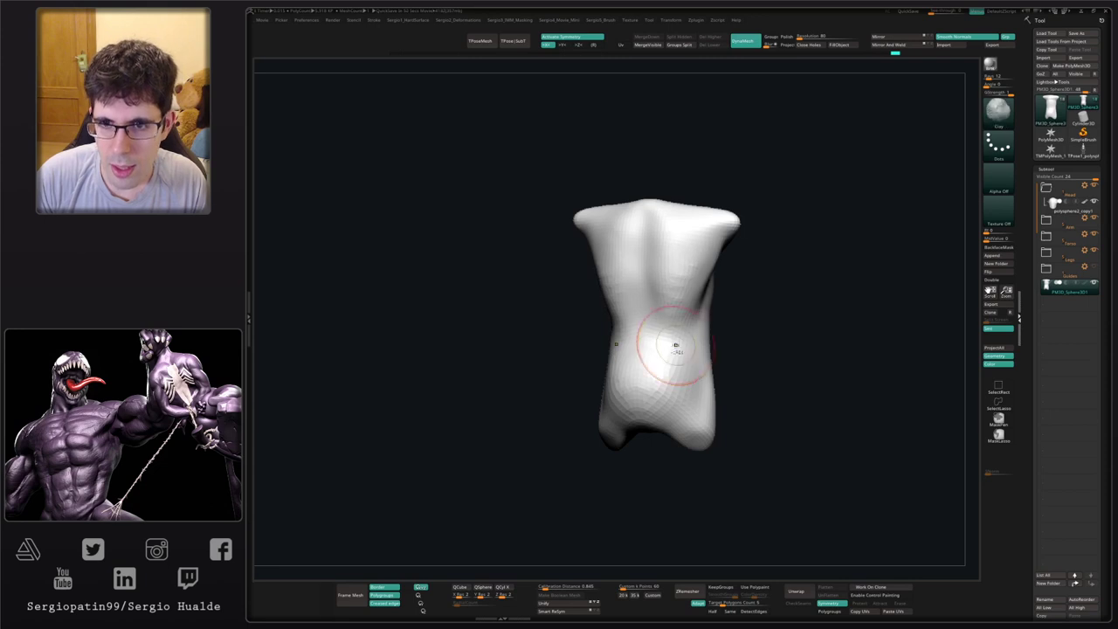
# - Bring the skeleton back into view and refine the torso's back and buttock profile with the Move brush
pyautogui.hotkey('alt', 's')
pyautogui.moveTo(673, 344)
pyautogui.keyDown('ctrl'); pyautogui.mouseDown(button='right')
pyautogui.moveTo(685, 349)
pyautogui.moveTo(655, 336)
pyautogui.moveTo(700, 309)
pyautogui.moveTo(688, 282)
pyautogui.mouseUp(button='right'); pyautogui.keyUp('ctrl')
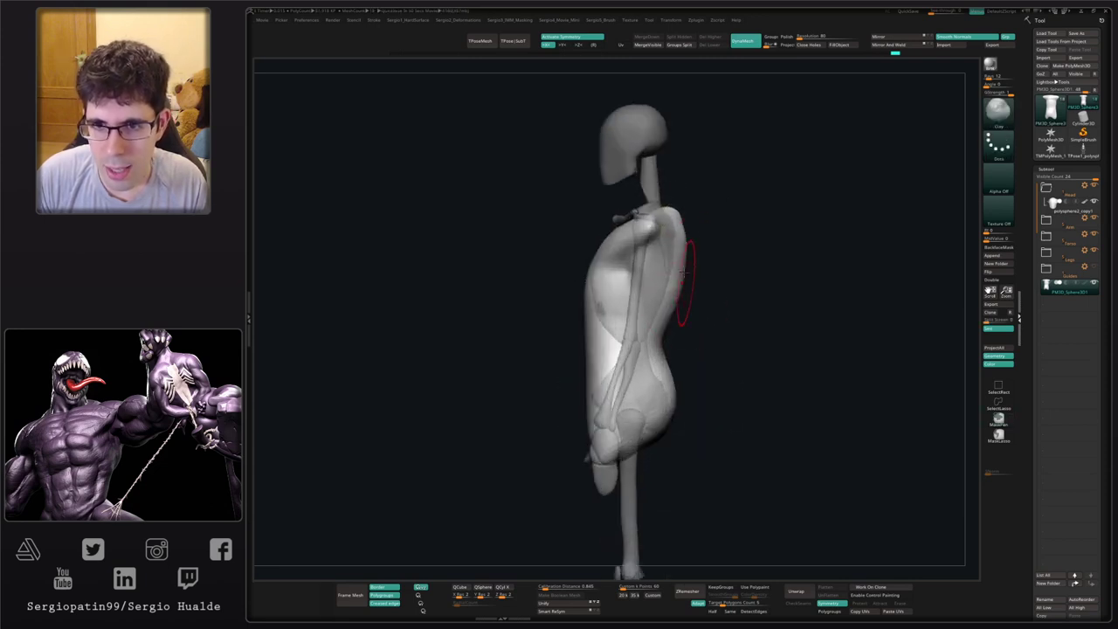
pyautogui.press('b')
pyautogui.press('m')
pyautogui.press('v')
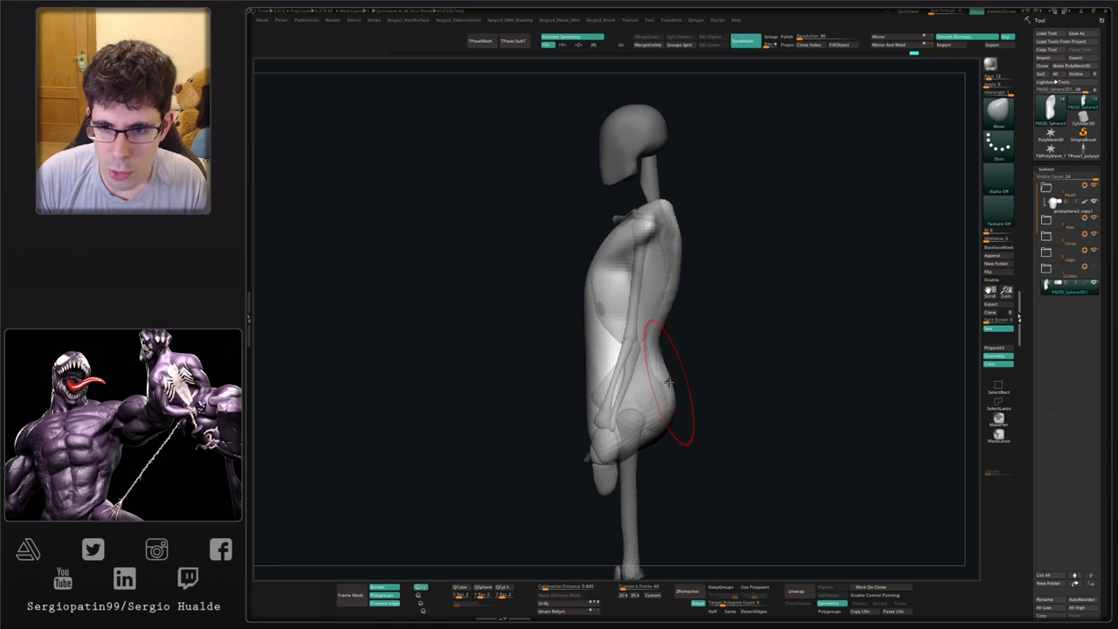
pyautogui.moveTo(680, 436)
pyautogui.keyDown('alt'); pyautogui.mouseDown()
pyautogui.moveTo(662, 362)
pyautogui.moveTo(695, 363)
pyautogui.moveTo(722, 342)
pyautogui.moveTo(743, 350)
pyautogui.moveTo(711, 350)
pyautogui.mouseUp(); pyautogui.keyUp('alt')
pyautogui.press('s')
pyautogui.moveTo(716, 350); pyautogui.dragTo(727, 351)
pyautogui.moveTo(727, 351); pyautogui.dragTo(714, 313, button='right')
pyautogui.moveTo(713, 314); pyautogui.dragTo(704, 317)
# - Isolate the torso and carve the cleft between the buttocks and the crease beneath them with DamStandard
pyautogui.hotkey('alt', 's')
pyautogui.press('b')
pyautogui.press('d')
pyautogui.press('s')
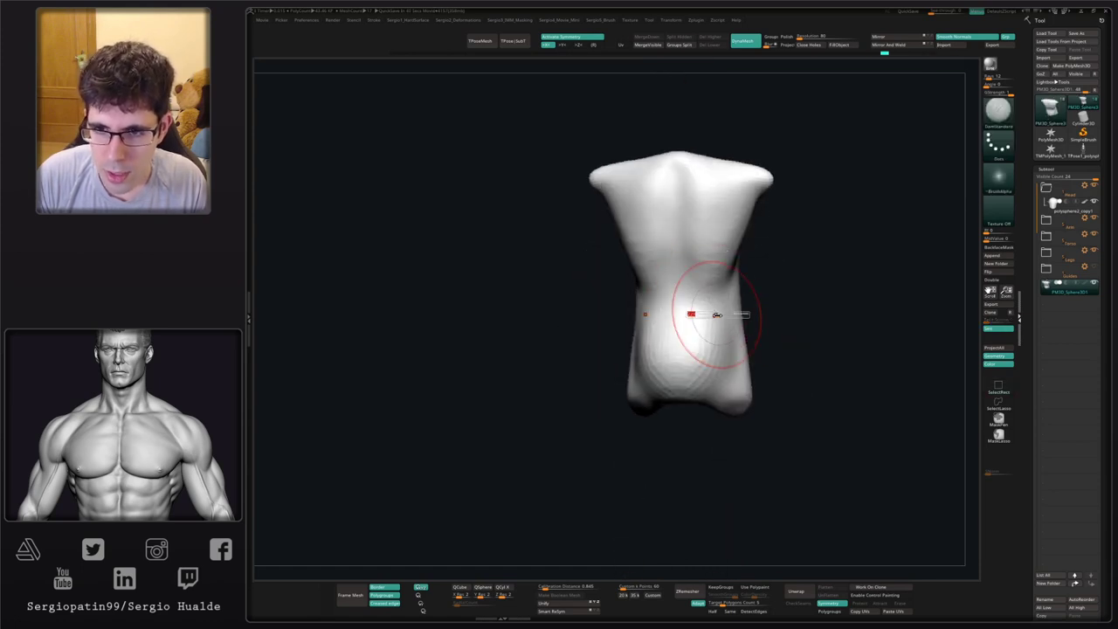
pyautogui.moveTo(721, 315); pyautogui.dragTo(659, 335, button='right')
pyautogui.moveTo(658, 335); pyautogui.dragTo(601, 319)
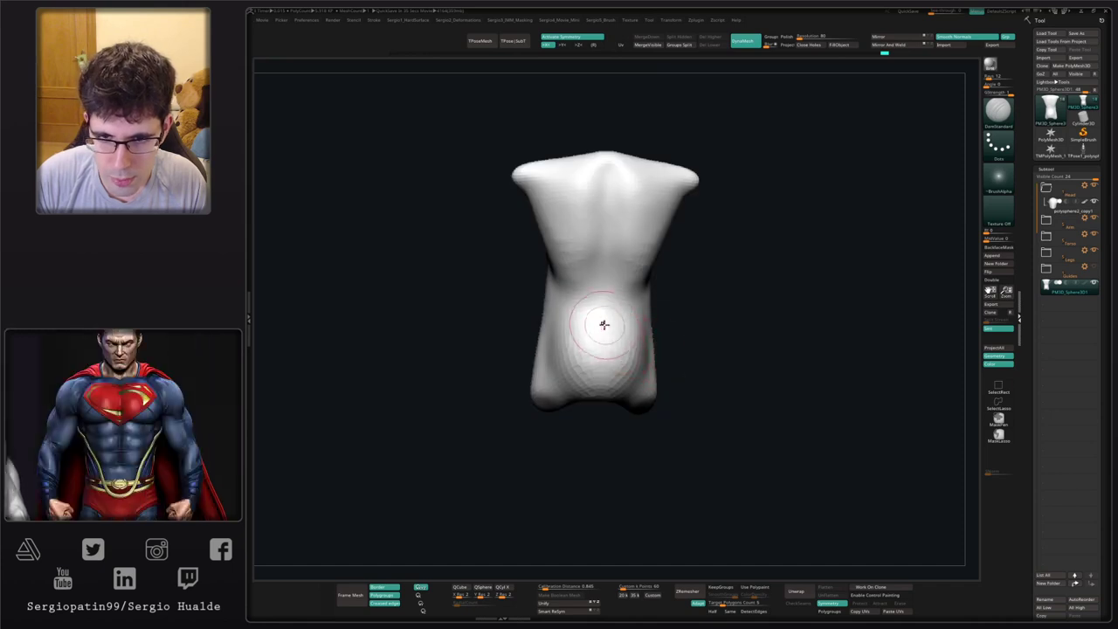
pyautogui.moveTo(597, 408); pyautogui.dragTo(605, 358)
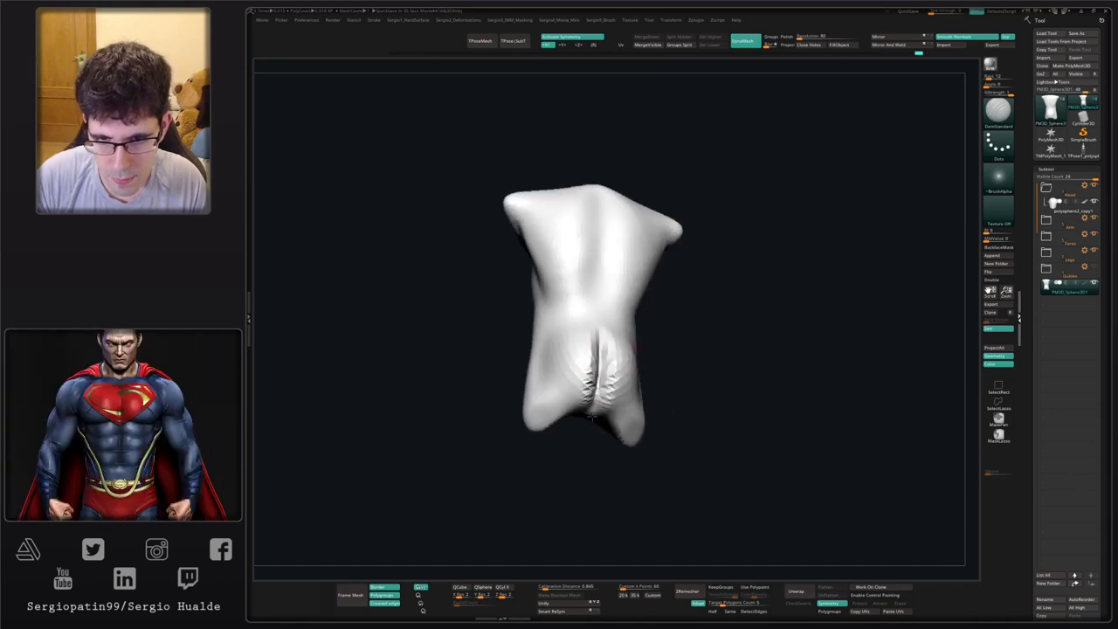
pyautogui.moveTo(590, 417)
pyautogui.mouseDown()
pyautogui.moveTo(581, 324)
pyautogui.moveTo(582, 422)
pyautogui.moveTo(599, 400)
pyautogui.moveTo(617, 412)
pyautogui.moveTo(618, 390)
pyautogui.mouseUp()
pyautogui.moveTo(662, 390)
pyautogui.mouseDown()
pyautogui.moveTo(620, 389)
pyautogui.moveTo(611, 410)
pyautogui.mouseUp()
pyautogui.moveTo(606, 424); pyautogui.dragTo(600, 384, button='right')
# - Soften the carved cleft and round off the buttocks with the Smooth brush
pyautogui.press('b')
pyautogui.press('d')
pyautogui.press('s')
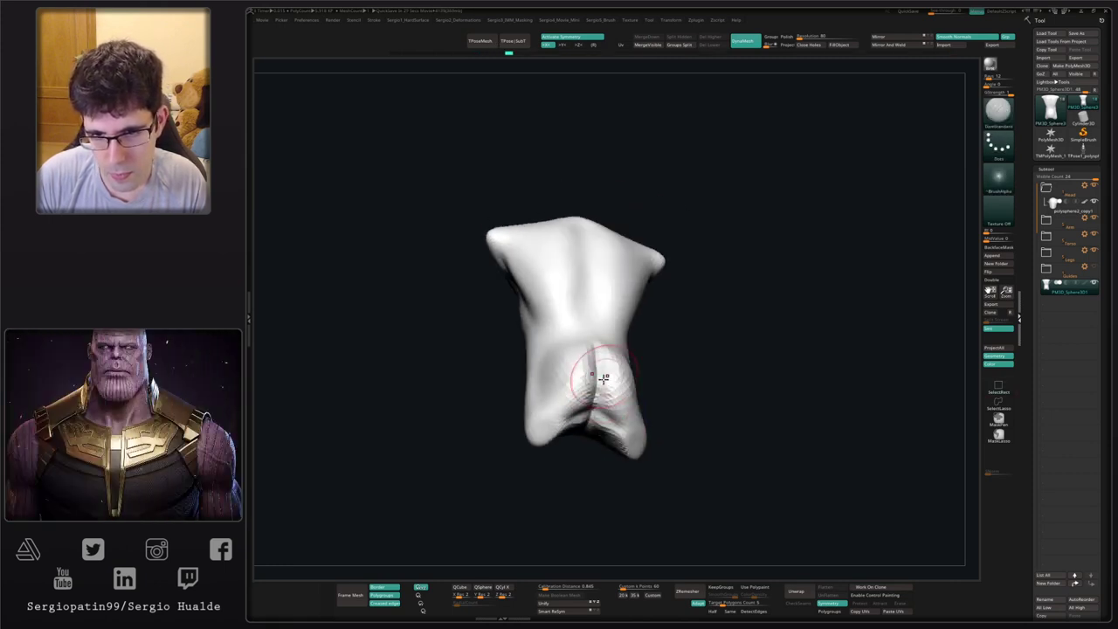
pyautogui.keyDown('shift'); pyautogui.moveTo(603, 377); pyautogui.dragTo(701, 352); pyautogui.keyUp('shift')
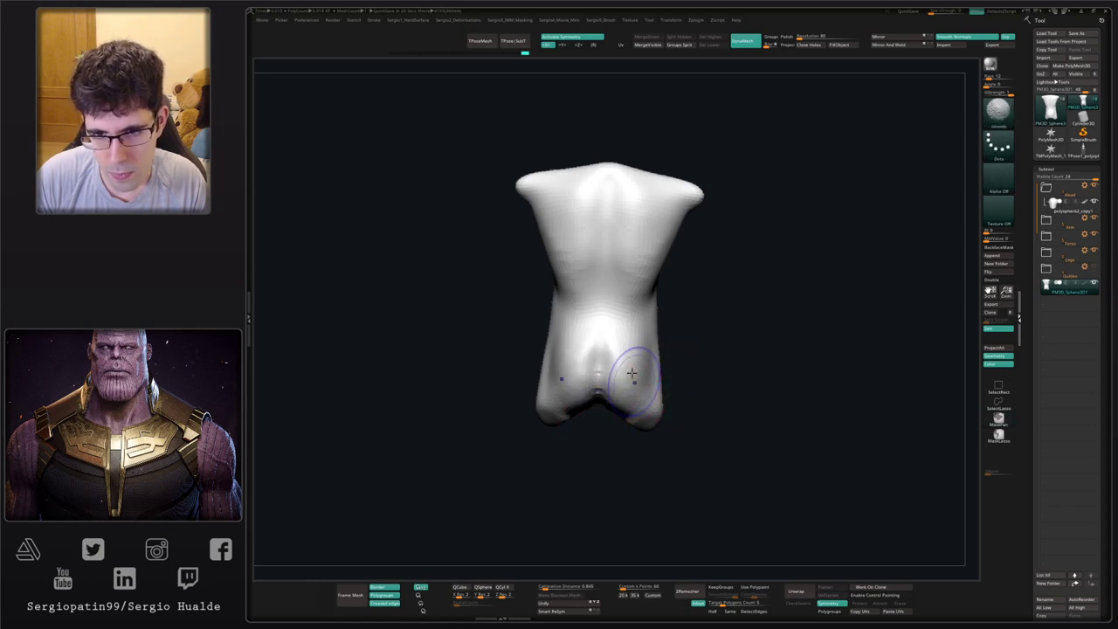
pyautogui.moveTo(632, 373)
pyautogui.mouseDown(button='right')
pyautogui.moveTo(643, 384)
pyautogui.moveTo(654, 376)
pyautogui.mouseUp(button='right')
pyautogui.moveTo(654, 376)
pyautogui.keyDown('shift'); pyautogui.mouseDown()
pyautogui.moveTo(661, 392)
pyautogui.moveTo(654, 323)
pyautogui.mouseUp(); pyautogui.keyUp('shift')
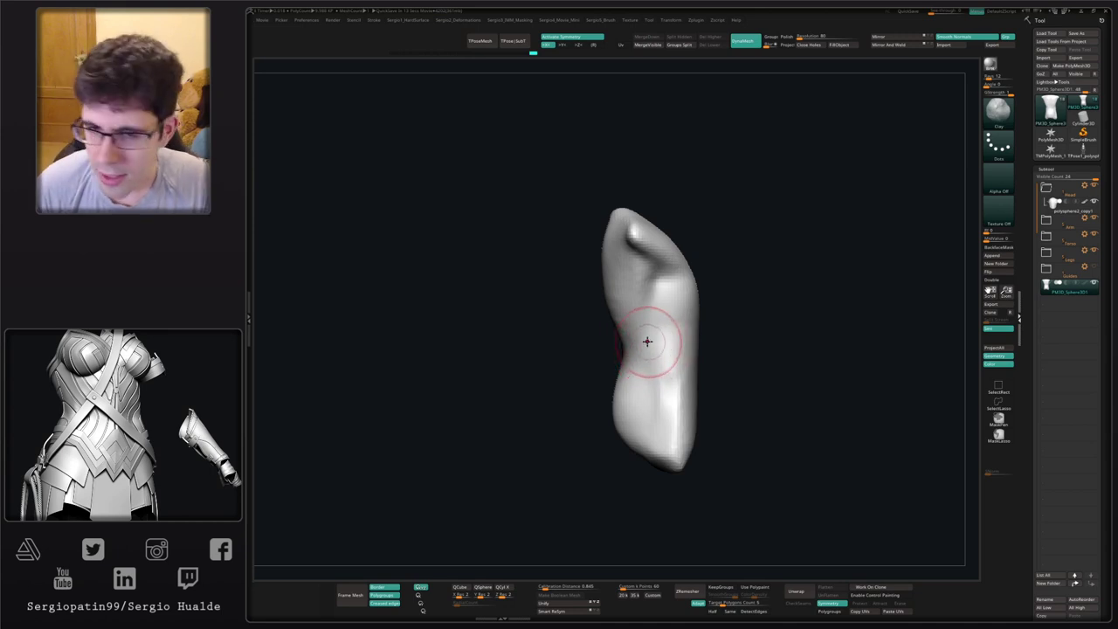
# - Push the lower front of the torso inward toward the crotch with the Move brush
pyautogui.keyDown('alt'); pyautogui.moveTo(655, 385); pyautogui.dragTo(629, 364, button='right'); pyautogui.keyUp('alt')
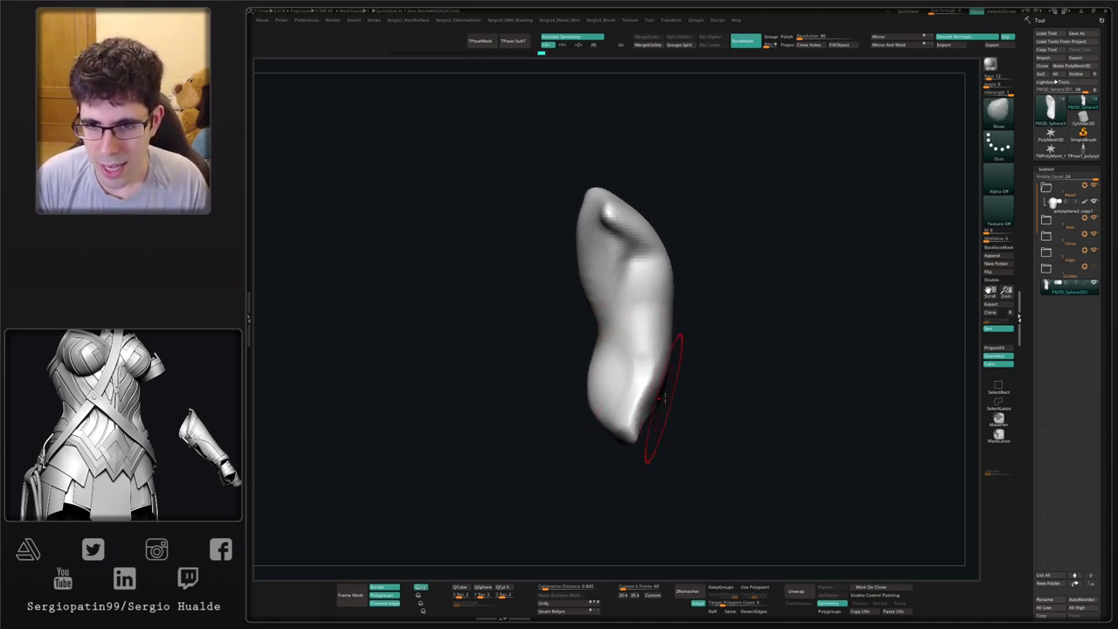
pyautogui.moveTo(661, 398); pyautogui.dragTo(672, 392, button='right')
pyautogui.moveTo(672, 393); pyautogui.dragTo(666, 401)
pyautogui.moveTo(678, 399)
pyautogui.mouseDown(button='right')
pyautogui.moveTo(659, 409)
pyautogui.moveTo(679, 423)
pyautogui.moveTo(634, 375)
pyautogui.moveTo(626, 392)
pyautogui.moveTo(604, 393)
pyautogui.mouseUp(button='right')
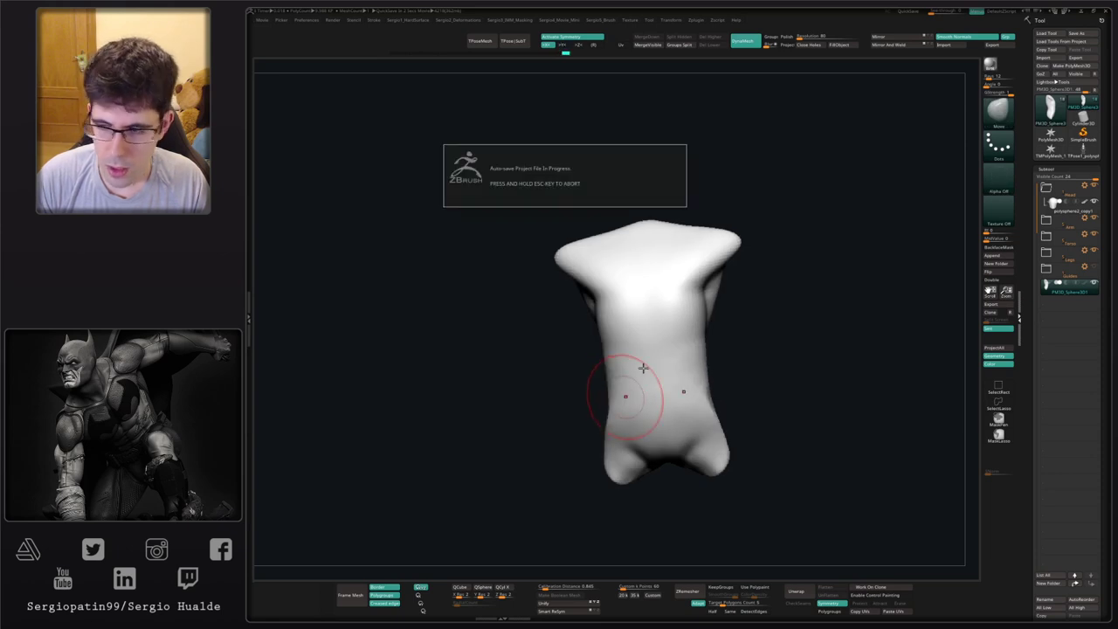
pyautogui.moveTo(646, 345); pyautogui.dragTo(635, 369, button='right')
pyautogui.hotkey('alt', 's')
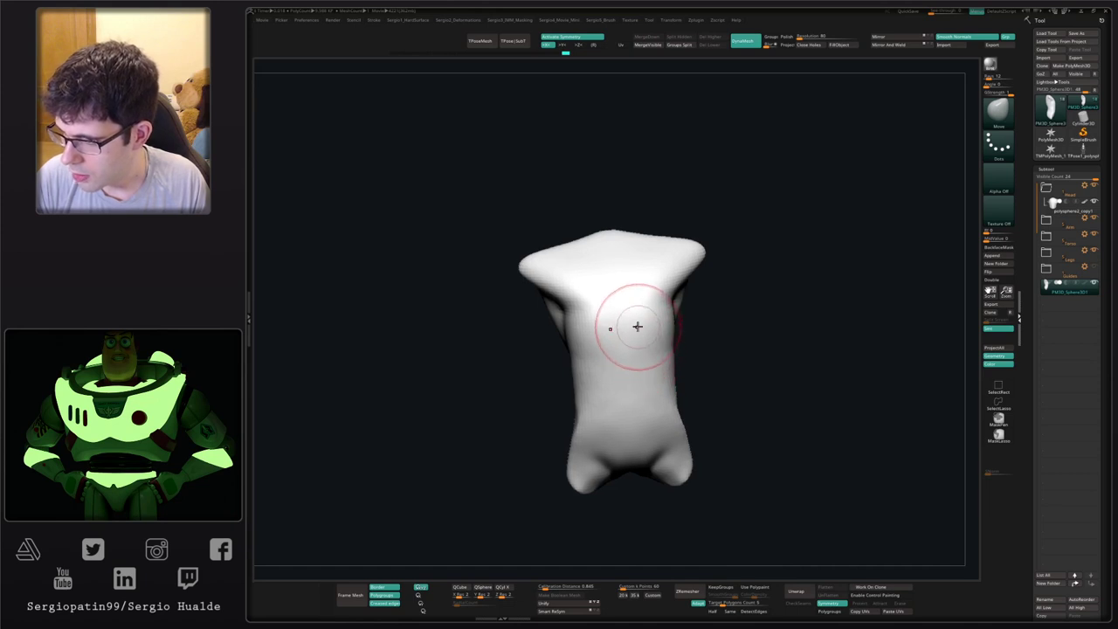
pyautogui.moveTo(638, 326)
pyautogui.mouseDown(button='right')
pyautogui.moveTo(661, 352)
pyautogui.moveTo(658, 327)
pyautogui.moveTo(646, 369)
pyautogui.moveTo(646, 353)
pyautogui.moveTo(620, 349)
pyautogui.moveTo(587, 376)
pyautogui.moveTo(928, 390)
pyautogui.mouseUp(button='right')
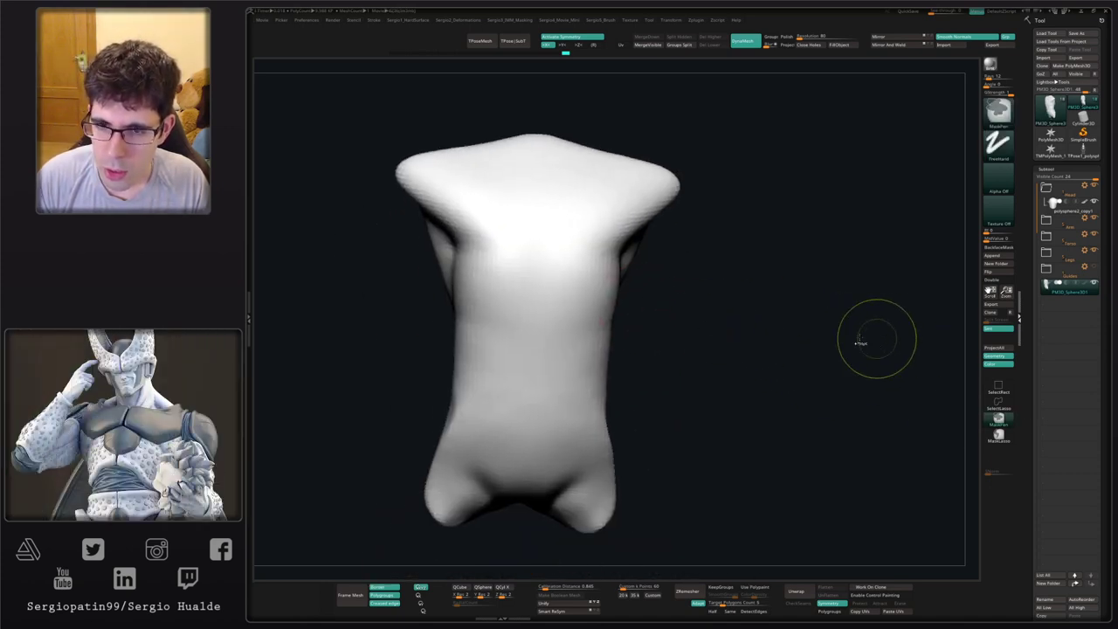
# - Try masking a band across the waist and patches on the abdomen, clearing each mask again
pyautogui.keyDown('ctrl'); pyautogui.moveTo(759, 264); pyautogui.dragTo(504, 387); pyautogui.keyUp('ctrl')
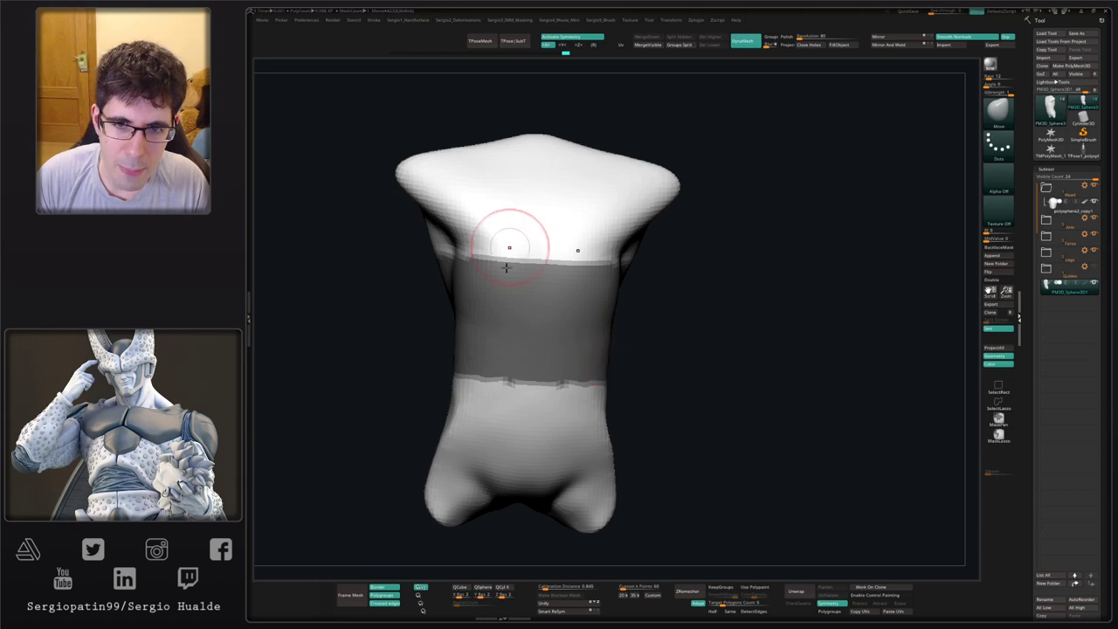
pyautogui.moveTo(611, 316)
pyautogui.mouseDown(button='right')
pyautogui.moveTo(535, 324)
pyautogui.moveTo(609, 317)
pyautogui.mouseUp(button='right')
pyautogui.keyDown('ctrl'); pyautogui.moveTo(769, 377); pyautogui.dragTo(789, 393); pyautogui.keyUp('ctrl')
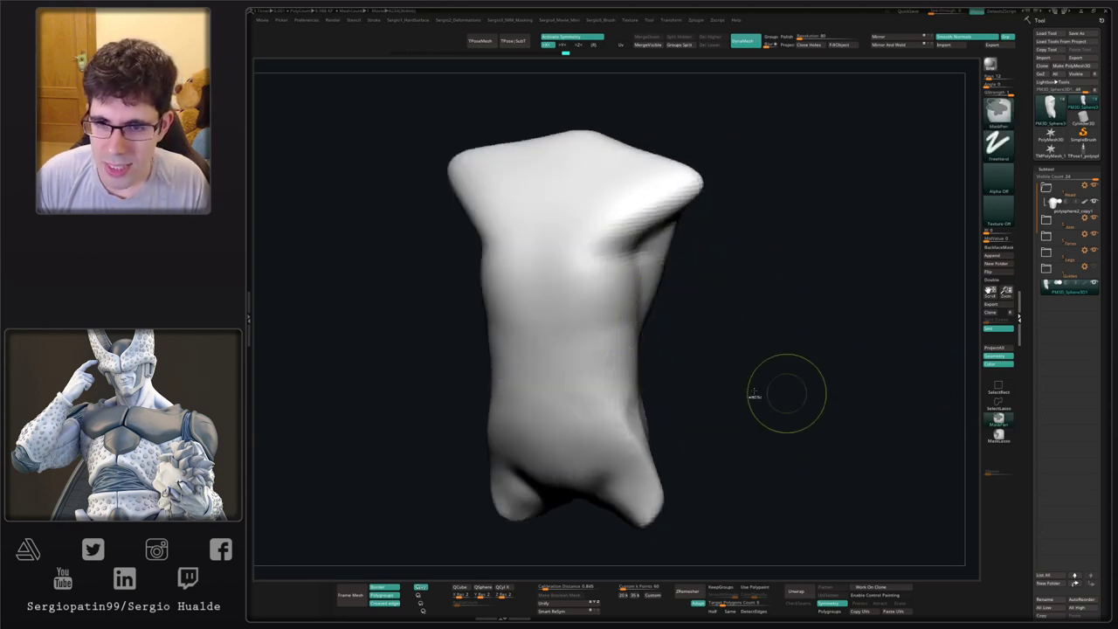
pyautogui.moveTo(598, 365)
pyautogui.keyDown('ctrl'); pyautogui.mouseDown()
pyautogui.moveTo(603, 336)
pyautogui.moveTo(587, 324)
pyautogui.moveTo(583, 347)
pyautogui.mouseUp(); pyautogui.keyUp('ctrl')
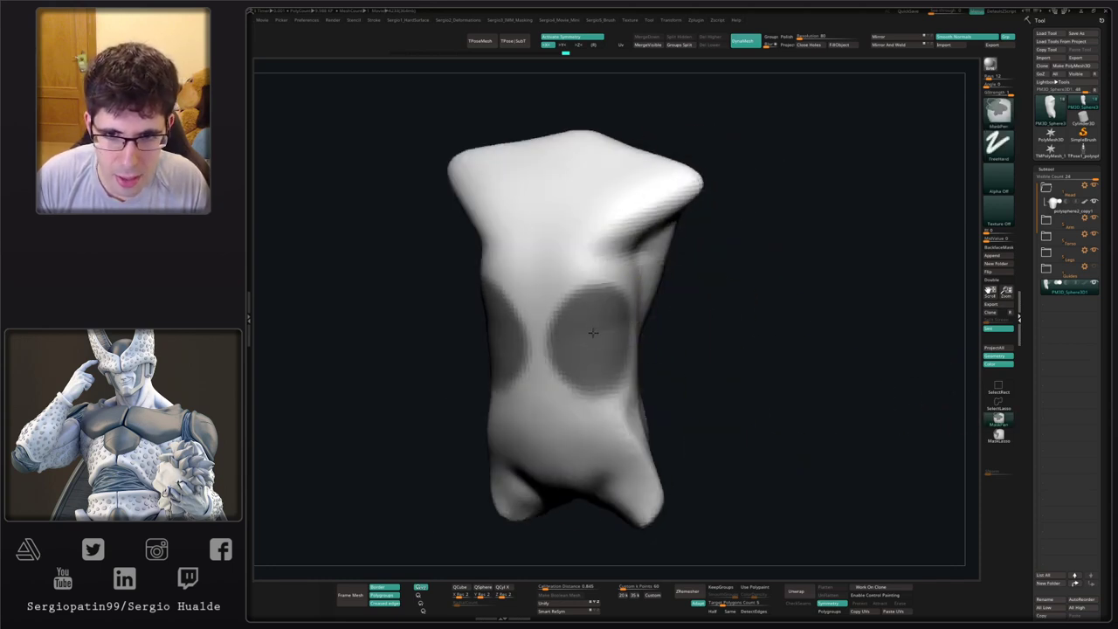
pyautogui.hotkey('ctrl', 'z')
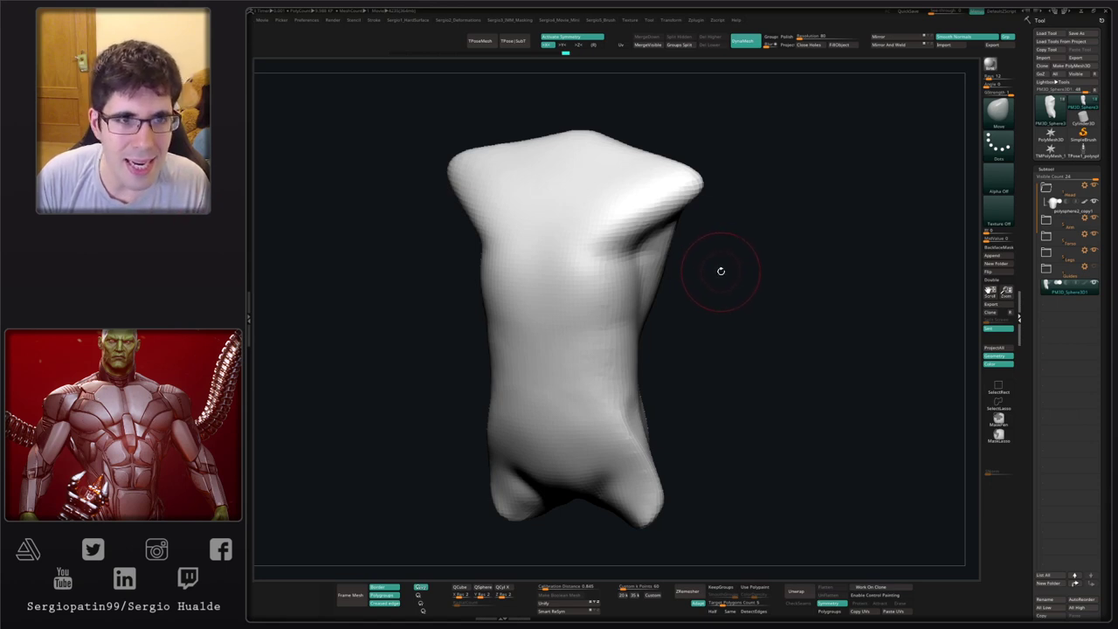
# - Toggle the backface masking option for the MaskPen brush
pyautogui.press('ctrl')
pyautogui.press('ctrl')
pyautogui.press('ctrl')
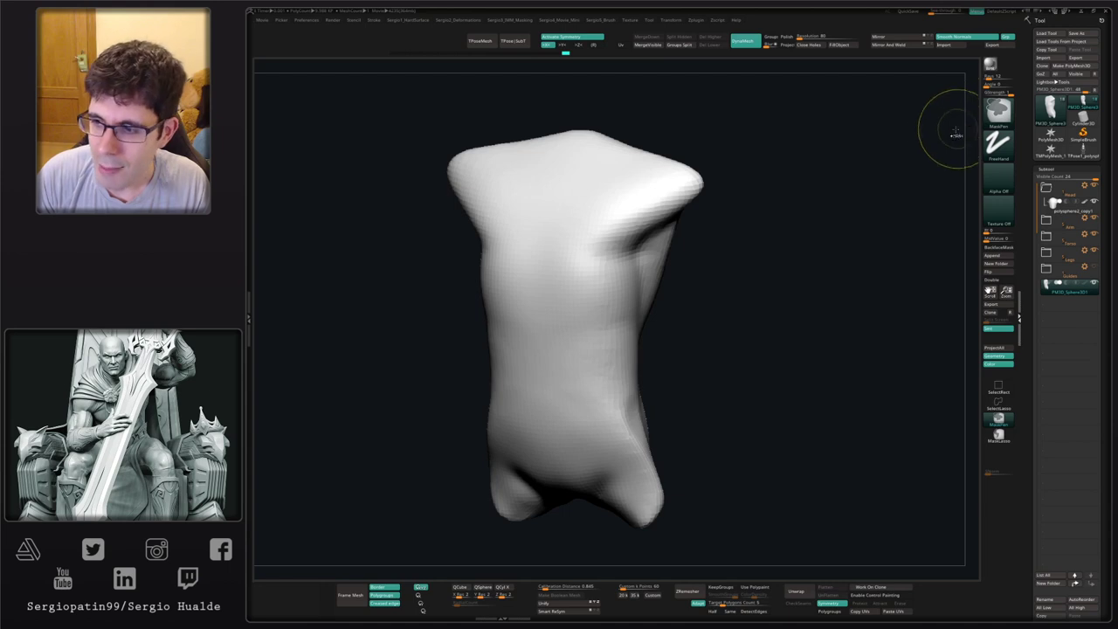
pyautogui.press('b')
pyautogui.press('m')
pyautogui.press('v')
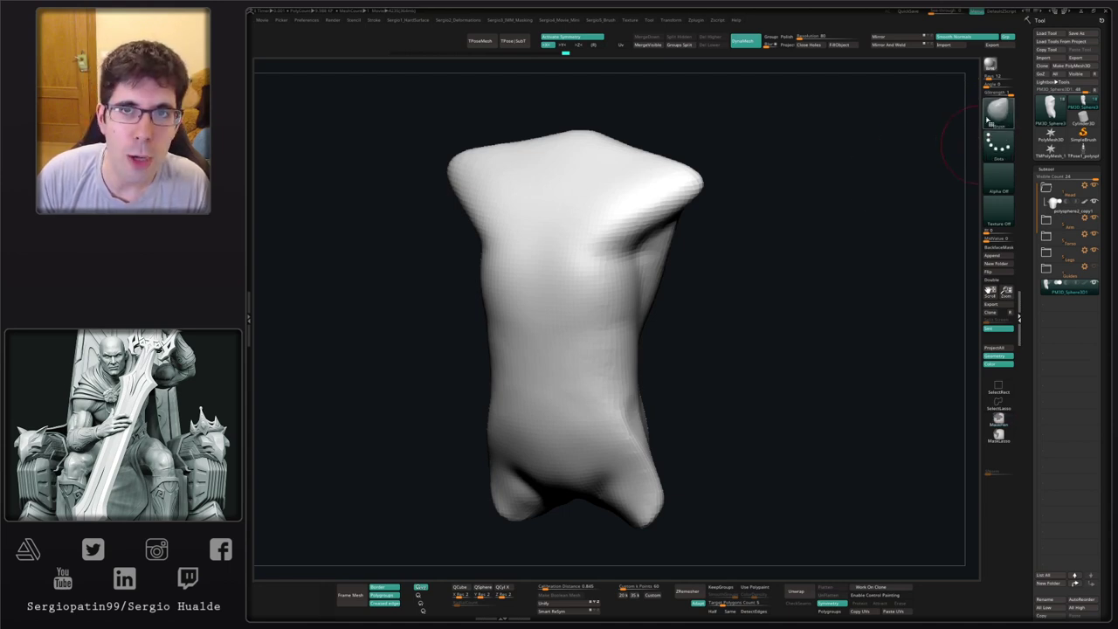
pyautogui.press('ctrl')
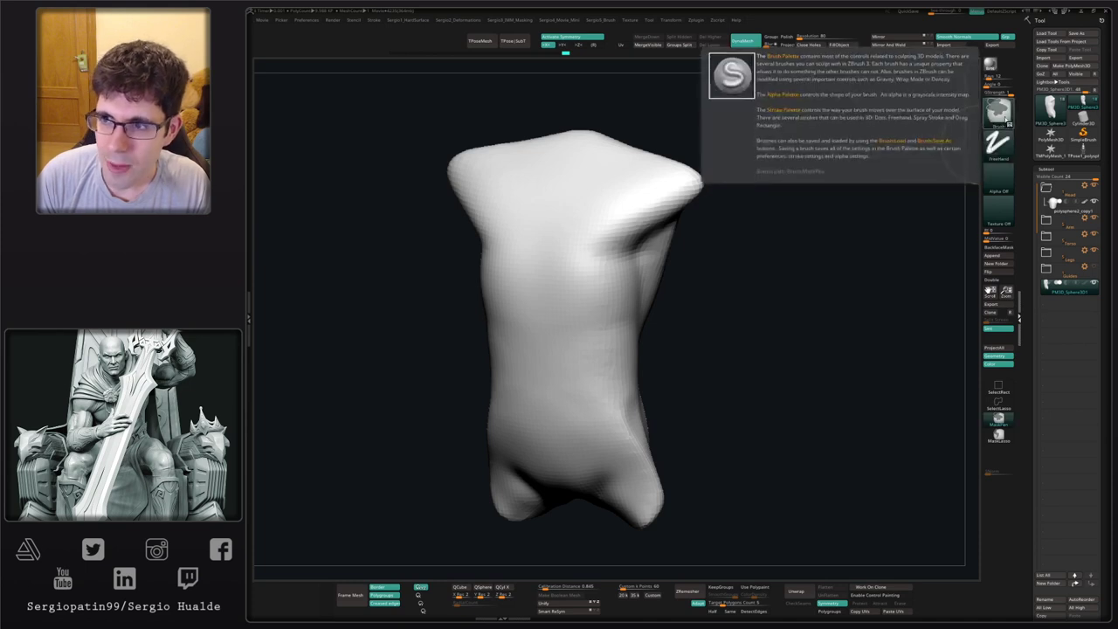
pyautogui.click(1004, 249)
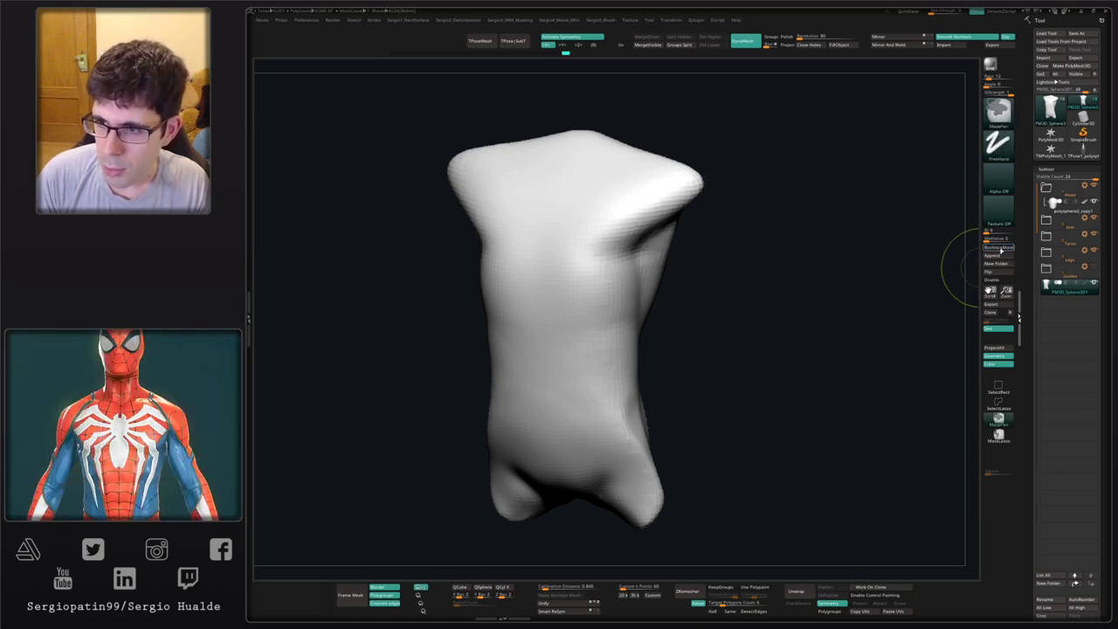
pyautogui.moveTo(801, 299); pyautogui.dragTo(767, 317)
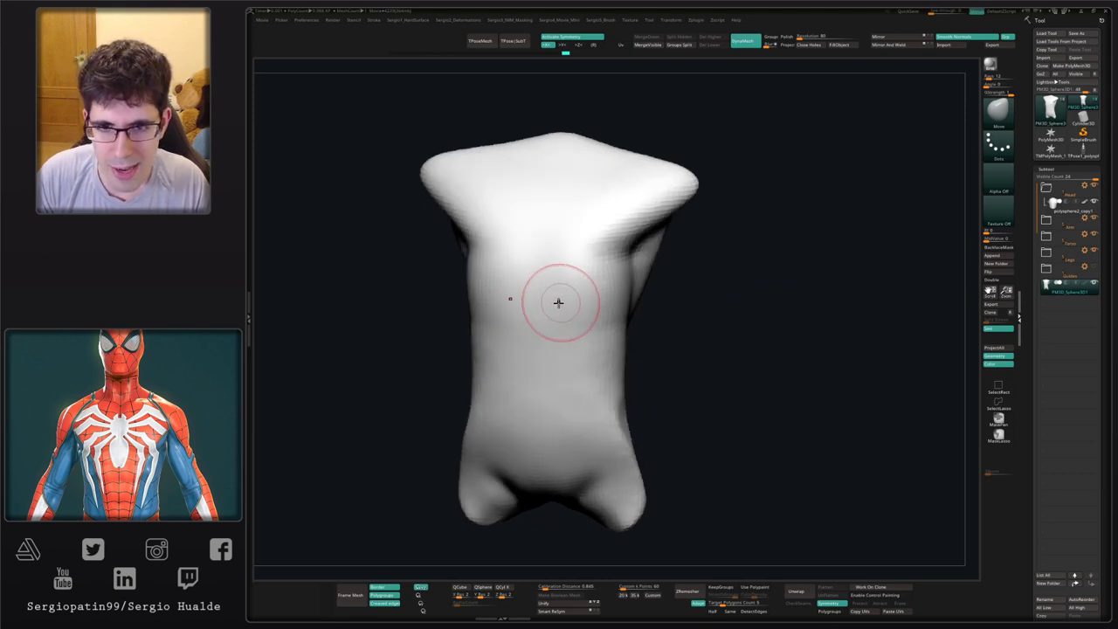
# - Carve the rib-cage arch and the abdomen's side borders down to the hips with the DamStandard brush
pyautogui.press('b')
pyautogui.press('d')
pyautogui.press('s')
pyautogui.press('s')
pyautogui.press('s')
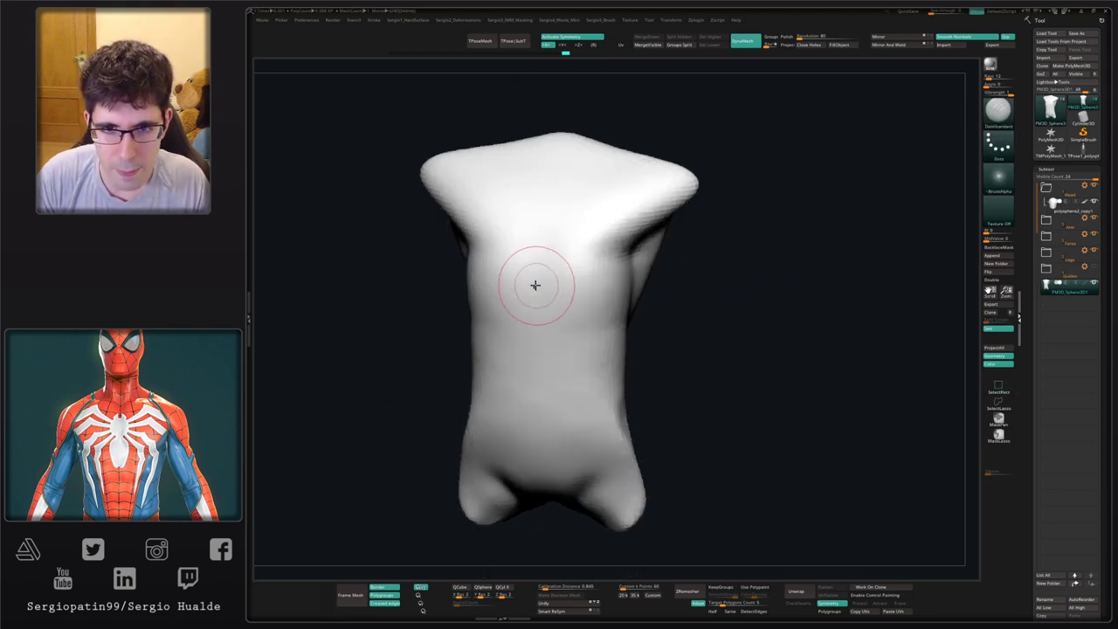
pyautogui.moveTo(535, 284); pyautogui.dragTo(606, 320)
pyautogui.moveTo(620, 309); pyautogui.dragTo(576, 315, button='right')
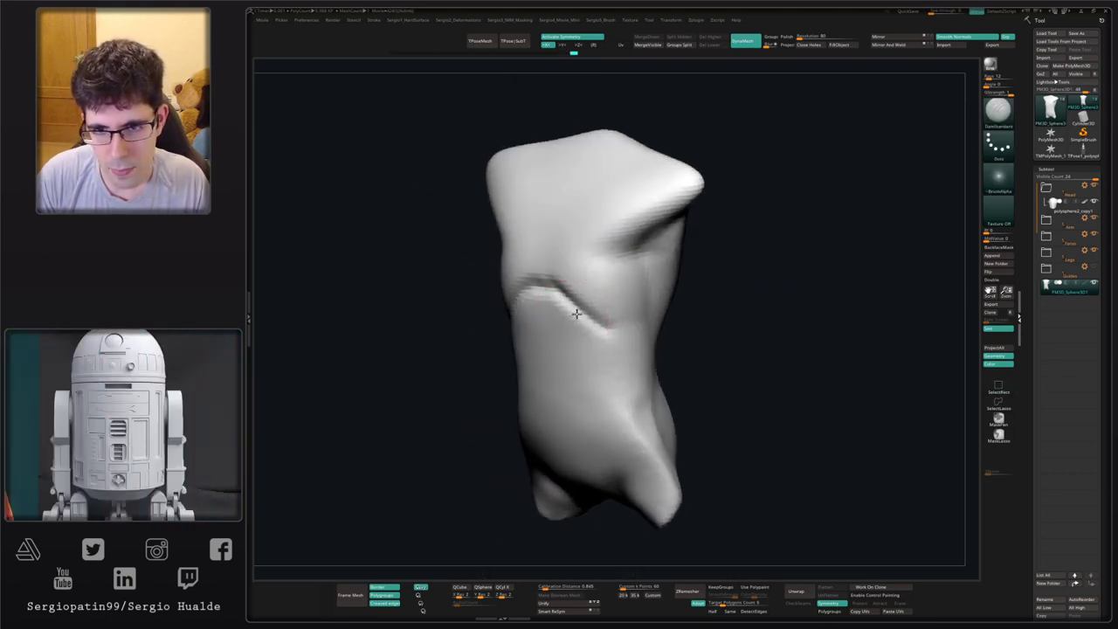
pyautogui.moveTo(575, 313)
pyautogui.mouseDown()
pyautogui.moveTo(588, 308)
pyautogui.moveTo(602, 399)
pyautogui.moveTo(622, 421)
pyautogui.mouseUp()
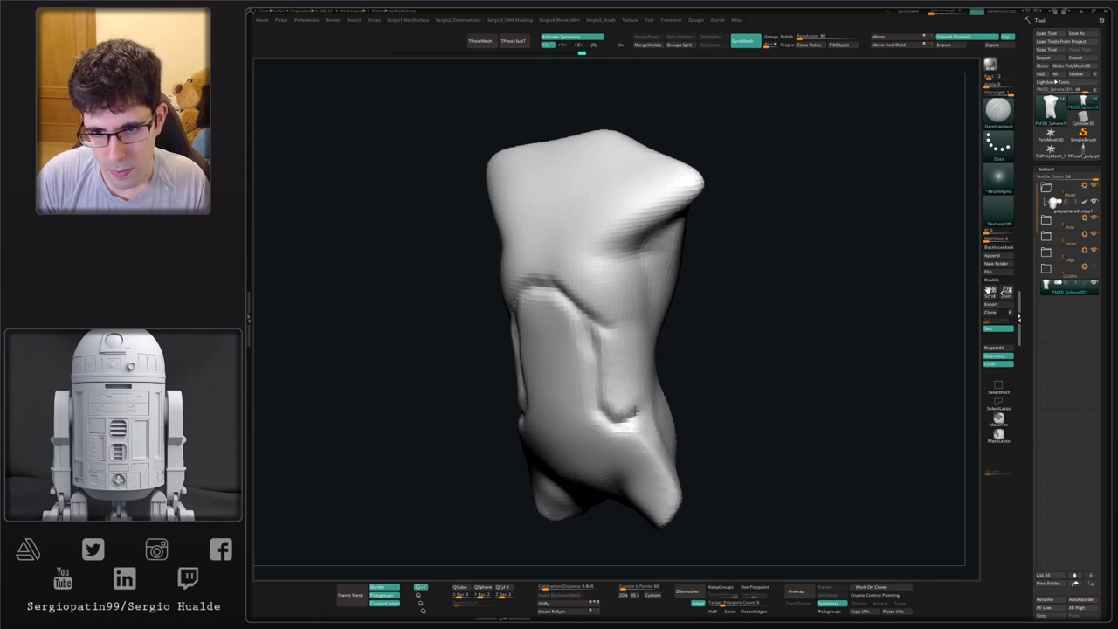
pyautogui.moveTo(638, 407)
pyautogui.keyDown('alt'); pyautogui.mouseDown(button='right')
pyautogui.moveTo(634, 362)
pyautogui.moveTo(619, 352)
pyautogui.moveTo(631, 338)
pyautogui.moveTo(619, 349)
pyautogui.mouseUp(button='right'); pyautogui.keyUp('alt')
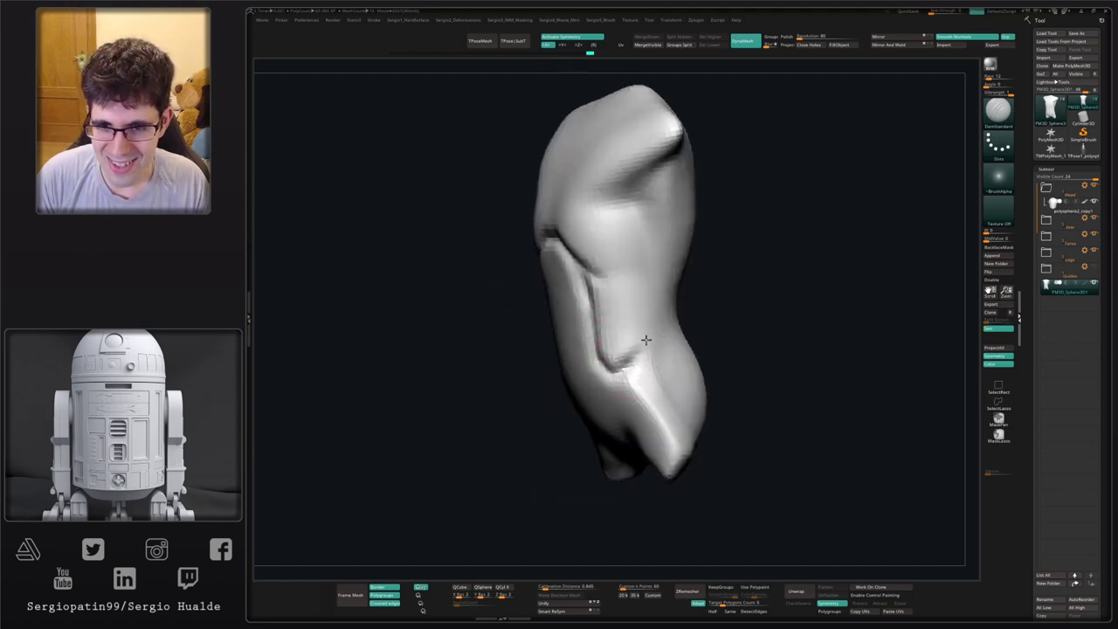
pyautogui.moveTo(644, 357); pyautogui.dragTo(609, 337, button='right')
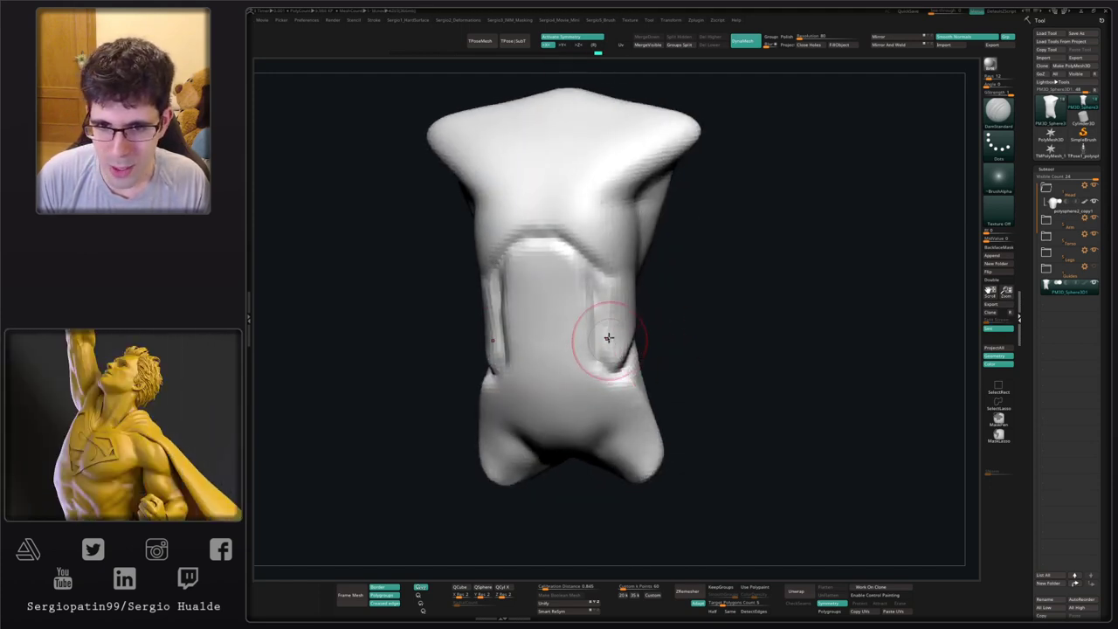
# - Build up the lower ribs with the Clay brush and soften the carved arch and abdomen borders with the Smooth brush
pyautogui.keyDown('alt'); pyautogui.moveTo(613, 279); pyautogui.dragTo(603, 373, button='right'); pyautogui.keyUp('alt')
pyautogui.press('b')
pyautogui.press('c')
pyautogui.press('l')
pyautogui.moveTo(568, 309)
pyautogui.mouseDown()
pyautogui.moveTo(574, 297)
pyautogui.moveTo(629, 312)
pyautogui.mouseUp()
pyautogui.moveTo(627, 332); pyautogui.dragTo(592, 337, button='right')
pyautogui.keyDown('shift'); pyautogui.moveTo(549, 291); pyautogui.dragTo(587, 322); pyautogui.keyUp('shift')
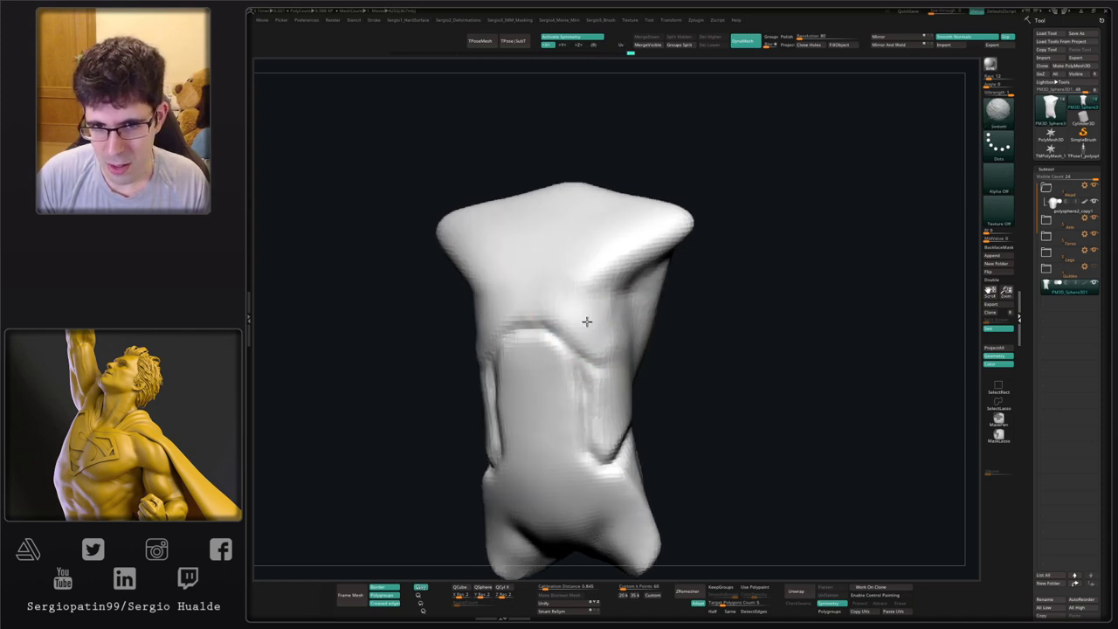
pyautogui.moveTo(609, 395); pyautogui.dragTo(602, 311, button='right')
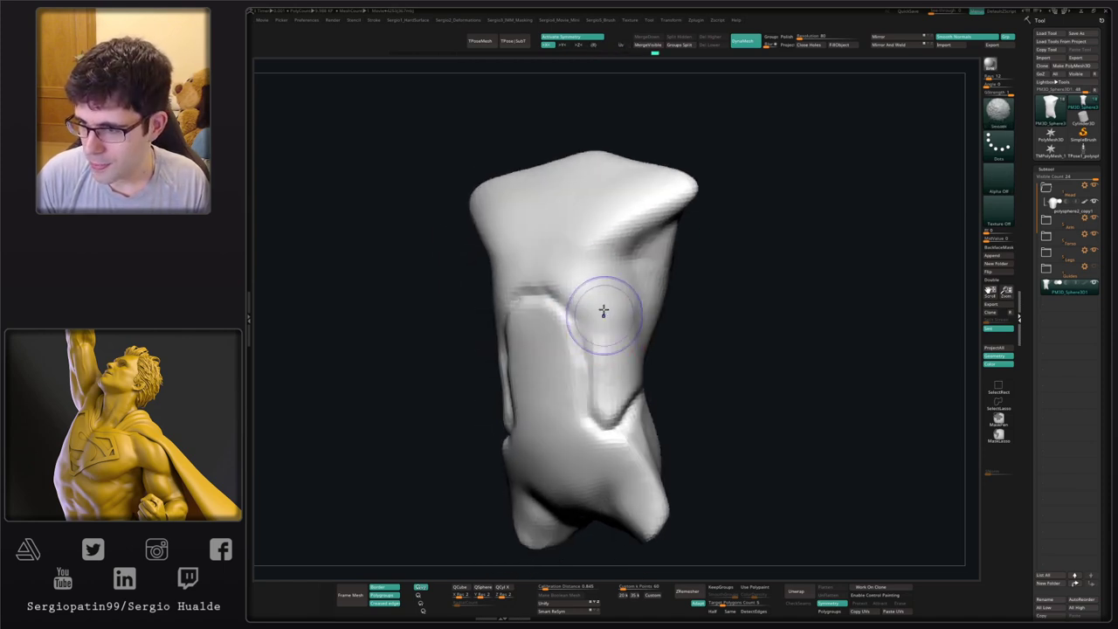
pyautogui.moveTo(598, 332)
pyautogui.keyDown('shift'); pyautogui.mouseDown()
pyautogui.moveTo(574, 349)
pyautogui.moveTo(531, 331)
pyautogui.moveTo(543, 407)
pyautogui.moveTo(557, 397)
pyautogui.mouseUp(); pyautogui.keyUp('shift')
pyautogui.moveTo(589, 427)
pyautogui.keyDown('alt'); pyautogui.mouseDown(button='right')
pyautogui.moveTo(587, 357)
pyautogui.moveTo(611, 403)
pyautogui.moveTo(599, 441)
pyautogui.mouseUp(button='right'); pyautogui.keyUp('alt')
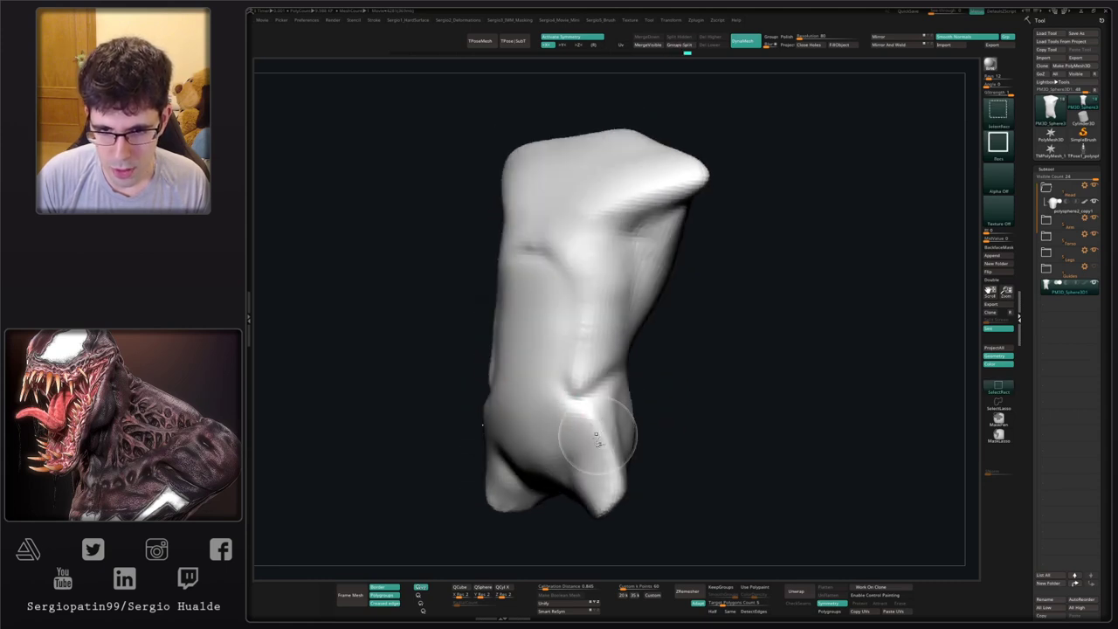
# - Carve a crease from the front of the hip down toward the groin with the DamStandard brush
pyautogui.hotkey('ctrl', 'shift', 'd')
pyautogui.moveTo(589, 405); pyautogui.dragTo(621, 491)
pyautogui.moveTo(621, 491); pyautogui.dragTo(608, 463, button='right')
# - Fill out and soften the hip and groin area around the crease with the Clay brush
pyautogui.press('b')
pyautogui.press('c')
pyautogui.press('l')
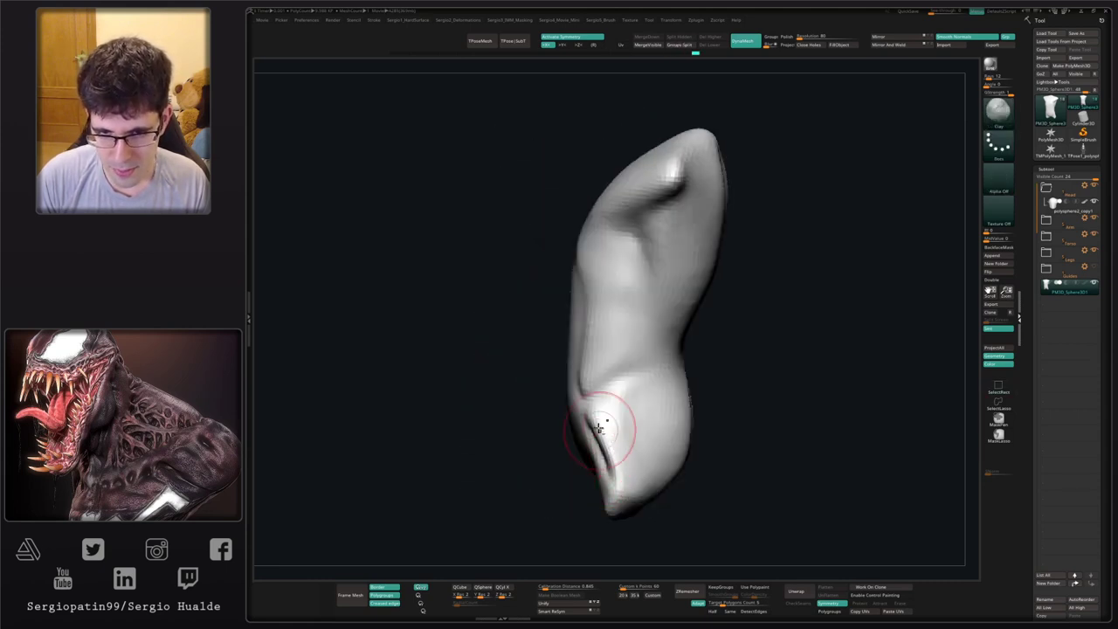
pyautogui.moveTo(606, 424)
pyautogui.mouseDown()
pyautogui.moveTo(599, 449)
pyautogui.moveTo(612, 480)
pyautogui.moveTo(620, 436)
pyautogui.mouseUp()
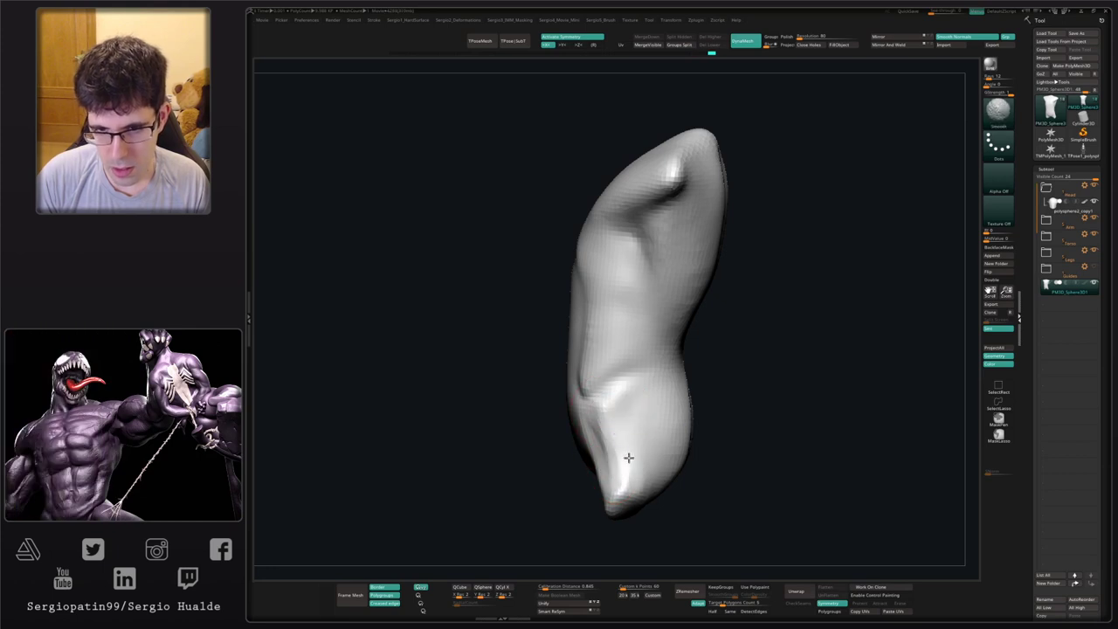
pyautogui.moveTo(626, 462); pyautogui.dragTo(612, 504, button='right')
pyautogui.moveTo(612, 504); pyautogui.dragTo(617, 475)
pyautogui.moveTo(617, 476); pyautogui.dragTo(666, 470, button='right')
pyautogui.moveTo(606, 428)
pyautogui.mouseDown()
pyautogui.moveTo(612, 462)
pyautogui.moveTo(554, 457)
pyautogui.moveTo(579, 424)
pyautogui.moveTo(624, 454)
pyautogui.mouseUp()
pyautogui.moveTo(624, 454); pyautogui.dragTo(600, 450, button='right')
pyautogui.moveTo(600, 450)
pyautogui.keyDown('ctrl'); pyautogui.mouseDown(button='right')
pyautogui.moveTo(603, 375)
pyautogui.moveTo(619, 372)
pyautogui.mouseUp(button='right'); pyautogui.keyUp('ctrl')
# - Compare the torso with the skeleton and mark the lower edge of the chest with the DamStandard brush
pyautogui.hotkey('alt', 's')
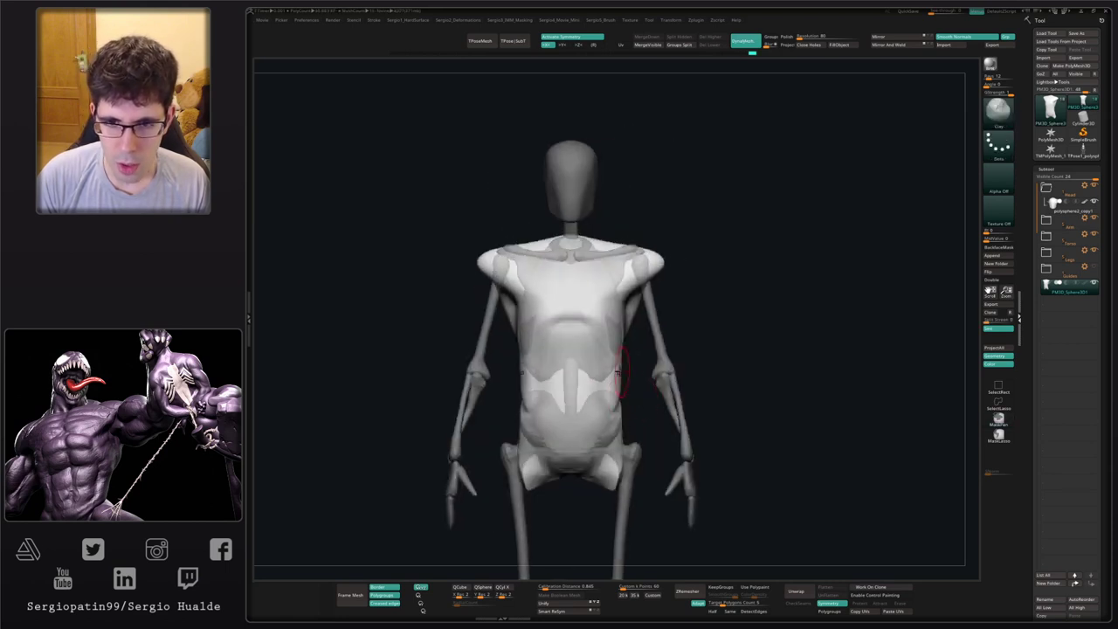
pyautogui.moveTo(612, 307)
pyautogui.mouseDown(button='right')
pyautogui.moveTo(599, 294)
pyautogui.moveTo(646, 295)
pyautogui.moveTo(626, 309)
pyautogui.moveTo(594, 299)
pyautogui.mouseUp(button='right')
pyautogui.hotkey('alt', 's')
pyautogui.press('b')
pyautogui.press('d')
pyautogui.press('s')
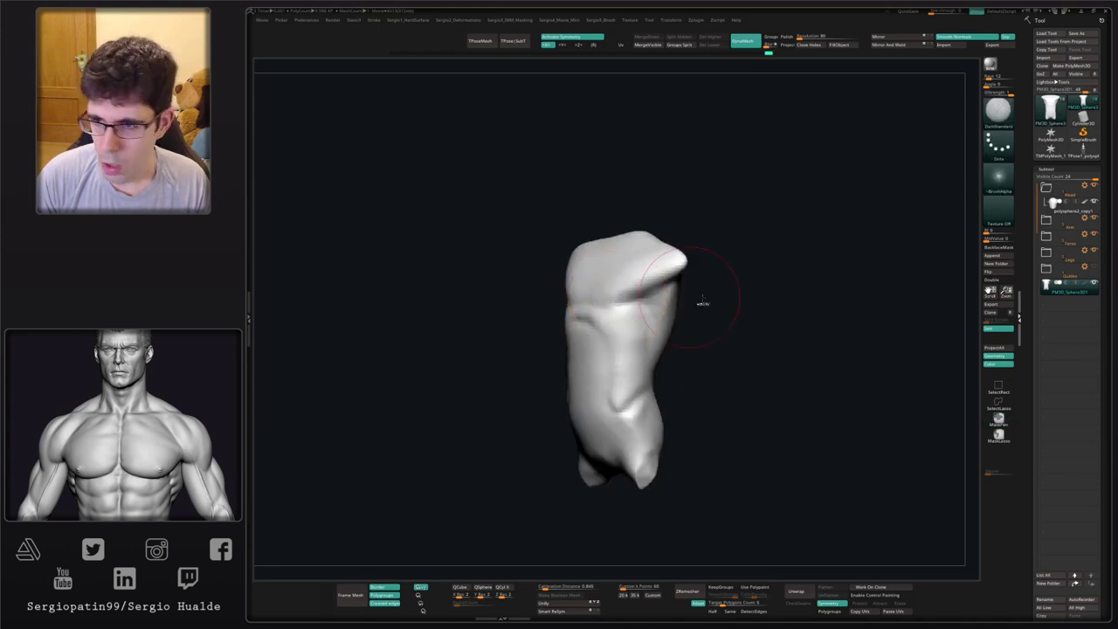
pyautogui.hotkey('ctrl', 'z')
# - Mask the torso below the chest line and pull the lower chest forward with the Move brush
pyautogui.keyDown('ctrl'); pyautogui.click(998, 436); pyautogui.keyUp('ctrl')
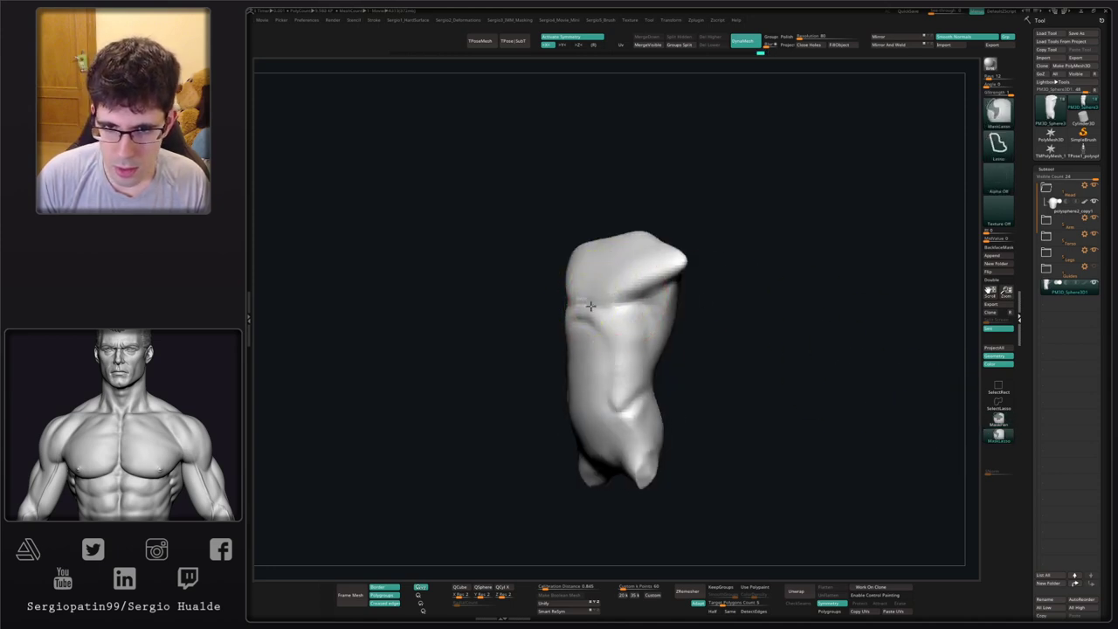
pyautogui.moveTo(621, 273)
pyautogui.mouseDown(button='right')
pyautogui.moveTo(679, 324)
pyautogui.moveTo(601, 294)
pyautogui.mouseUp(button='right')
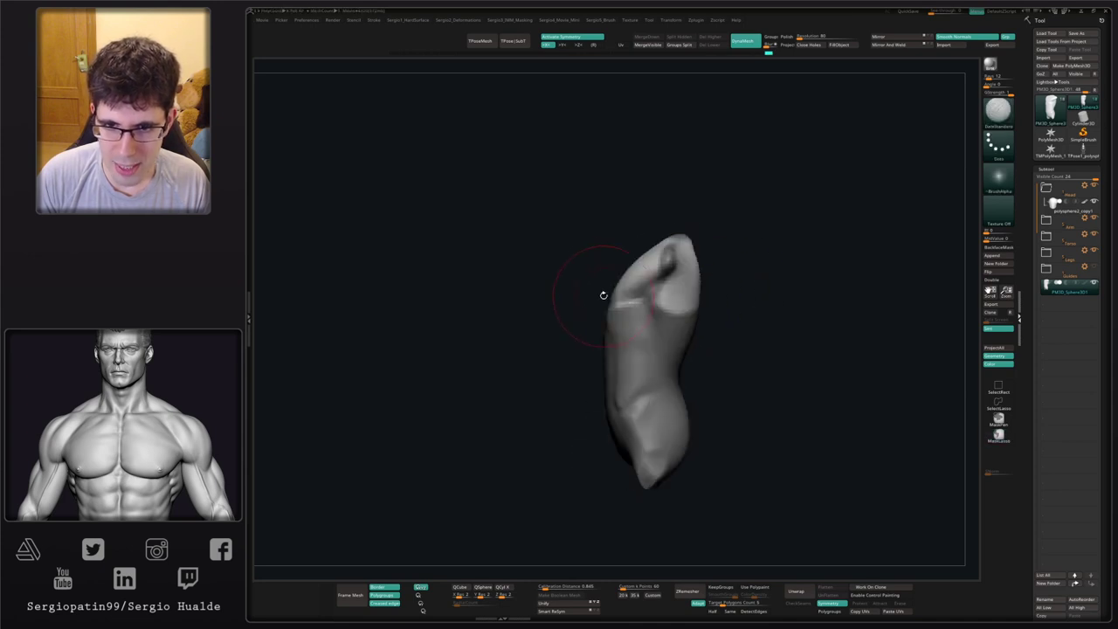
pyautogui.press('b')
pyautogui.press('m')
pyautogui.press('v')
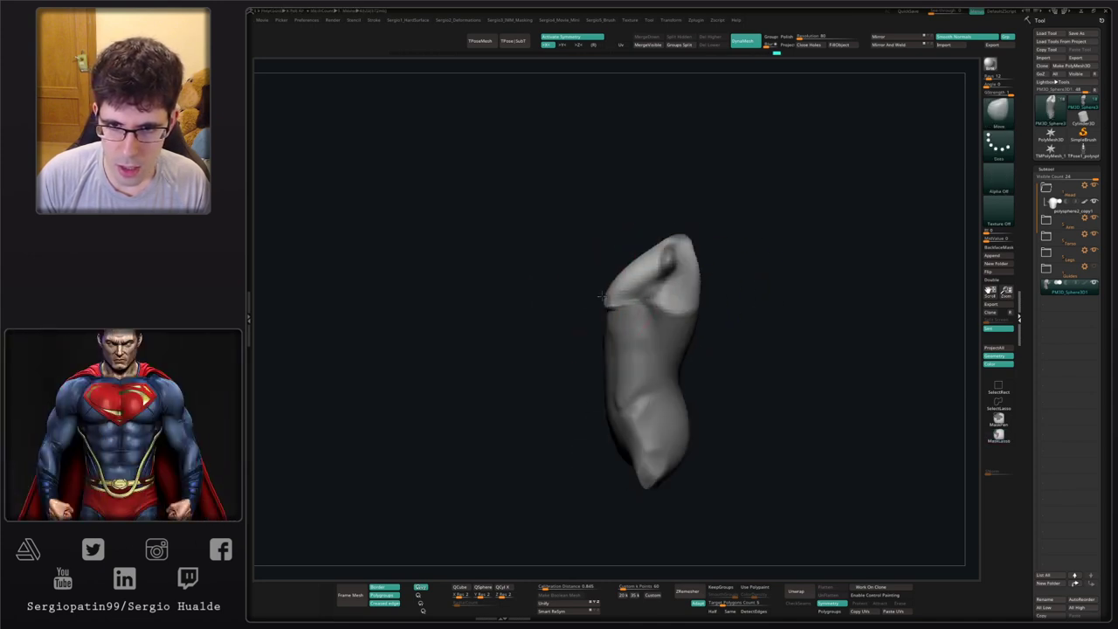
pyautogui.moveTo(601, 298); pyautogui.dragTo(583, 299, button='right')
# - Carve the vertical groove between the pectorals with the DamStandard brush
pyautogui.press('b')
pyautogui.press('d')
pyautogui.press('s')
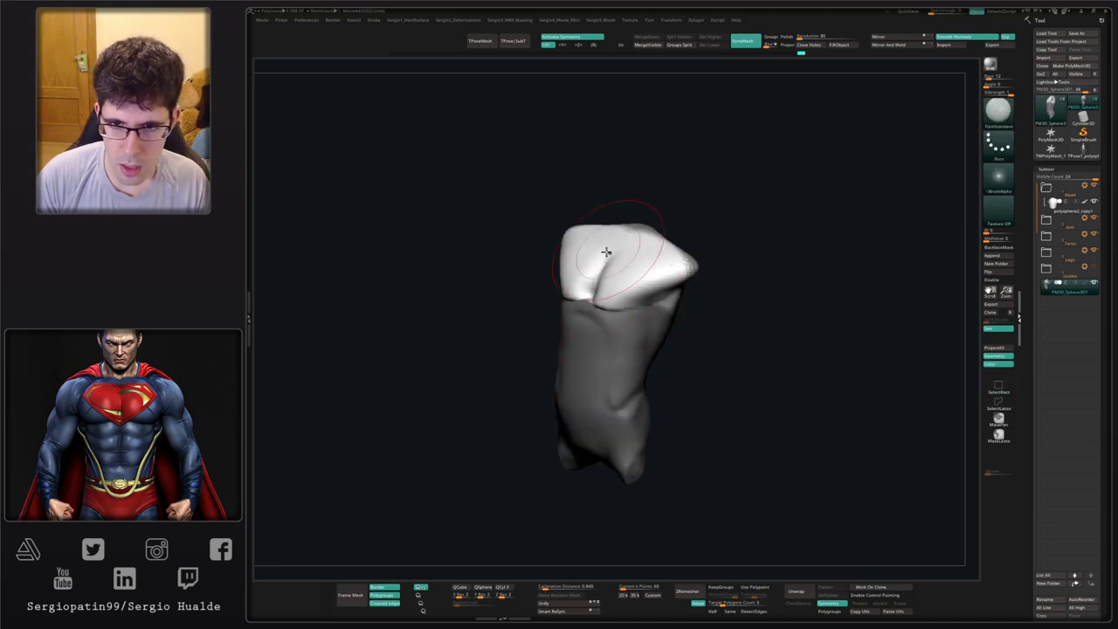
pyautogui.moveTo(611, 280)
pyautogui.mouseDown(button='right')
pyautogui.moveTo(676, 330)
pyautogui.moveTo(683, 344)
pyautogui.moveTo(669, 376)
pyautogui.moveTo(594, 349)
pyautogui.moveTo(611, 323)
pyautogui.moveTo(568, 327)
pyautogui.moveTo(577, 332)
pyautogui.mouseUp(button='right')
pyautogui.press('s')
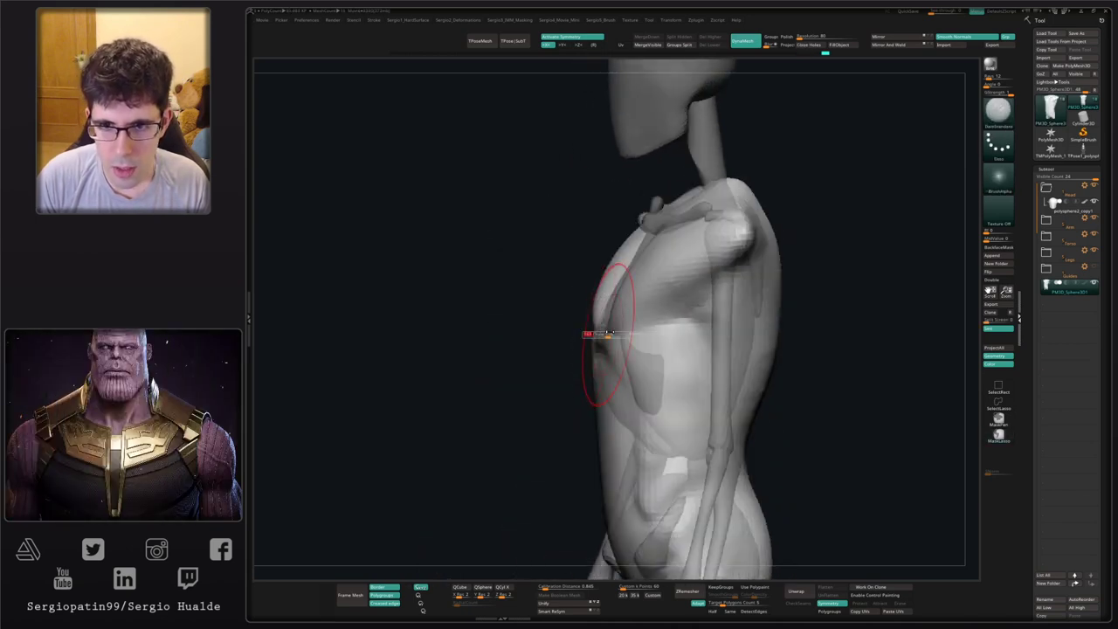
# - Adjust the pectoral volume against the visible skeleton with the Move brush
pyautogui.press('b')
pyautogui.press('m')
pyautogui.press('v')
pyautogui.moveTo(618, 285)
pyautogui.mouseDown(button='right')
pyautogui.moveTo(589, 270)
pyautogui.moveTo(611, 287)
pyautogui.moveTo(588, 292)
pyautogui.mouseUp(button='right')
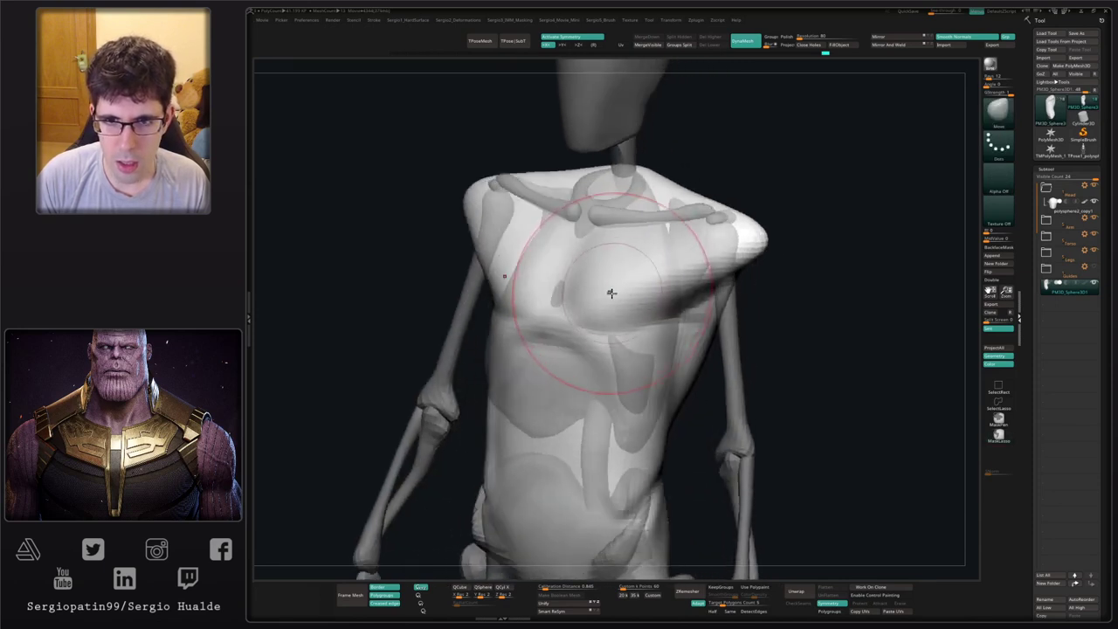
# - Deepen the crease along the lower edge of the pectorals with the DamStandard brush
pyautogui.press('b')
pyautogui.press('d')
pyautogui.press('s')
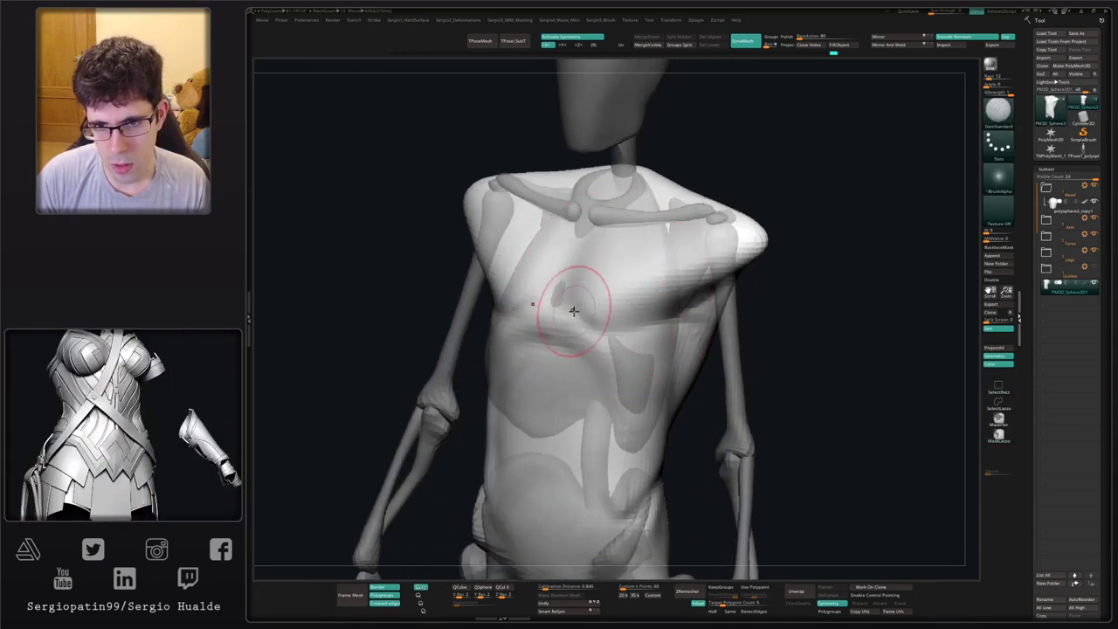
pyautogui.moveTo(574, 311)
pyautogui.mouseDown()
pyautogui.moveTo(629, 330)
pyautogui.moveTo(685, 310)
pyautogui.mouseUp()
pyautogui.moveTo(685, 309)
pyautogui.keyDown('ctrl'); pyautogui.mouseDown(button='right')
pyautogui.moveTo(689, 295)
pyautogui.moveTo(672, 349)
pyautogui.moveTo(602, 406)
pyautogui.mouseUp(button='right'); pyautogui.keyUp('ctrl')
# - Fill the area at the base of the sternum with the Clay brush and smooth it
pyautogui.press('b')
pyautogui.press('c')
pyautogui.press('l')
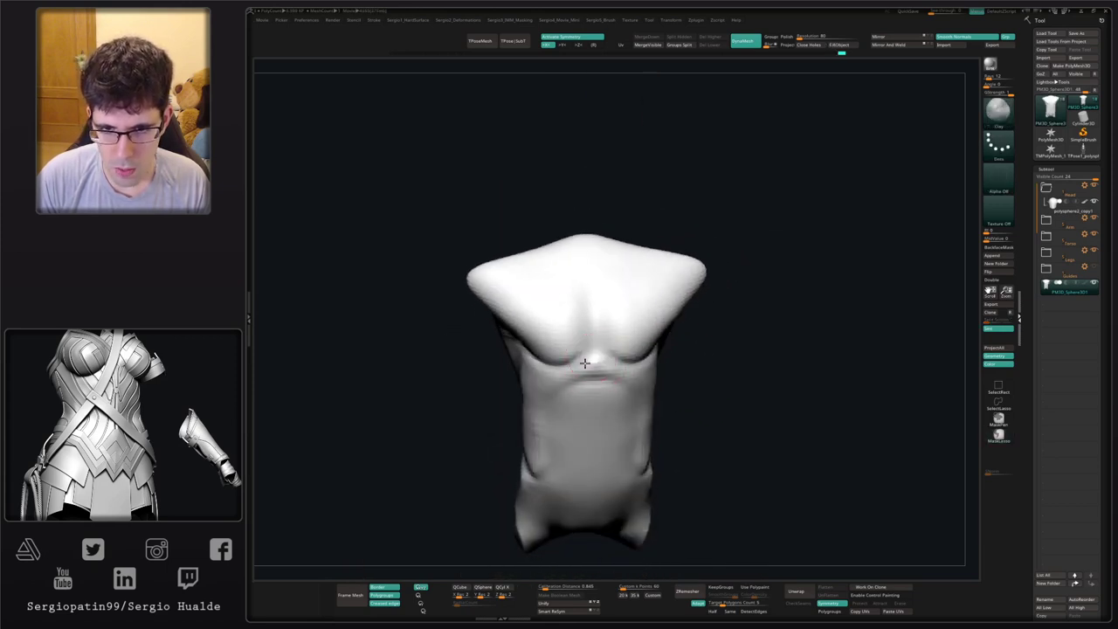
pyautogui.moveTo(592, 356)
pyautogui.mouseDown()
pyautogui.moveTo(578, 368)
pyautogui.moveTo(594, 367)
pyautogui.mouseUp()
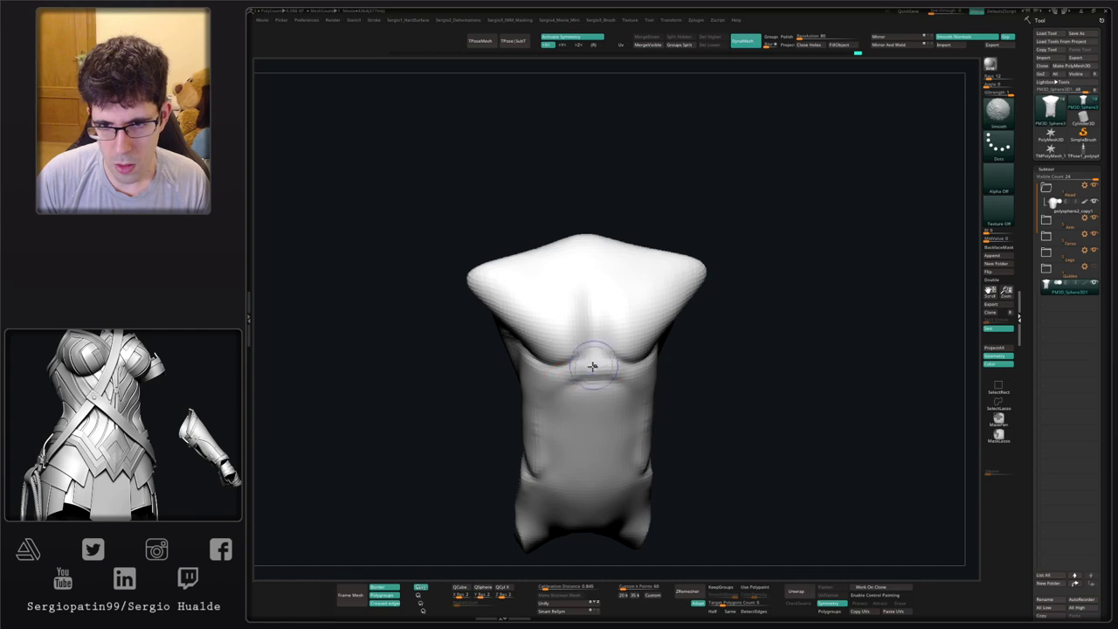
pyautogui.moveTo(547, 386)
pyautogui.mouseDown(button='right')
pyautogui.moveTo(589, 428)
pyautogui.moveTo(568, 365)
pyautogui.mouseUp(button='right')
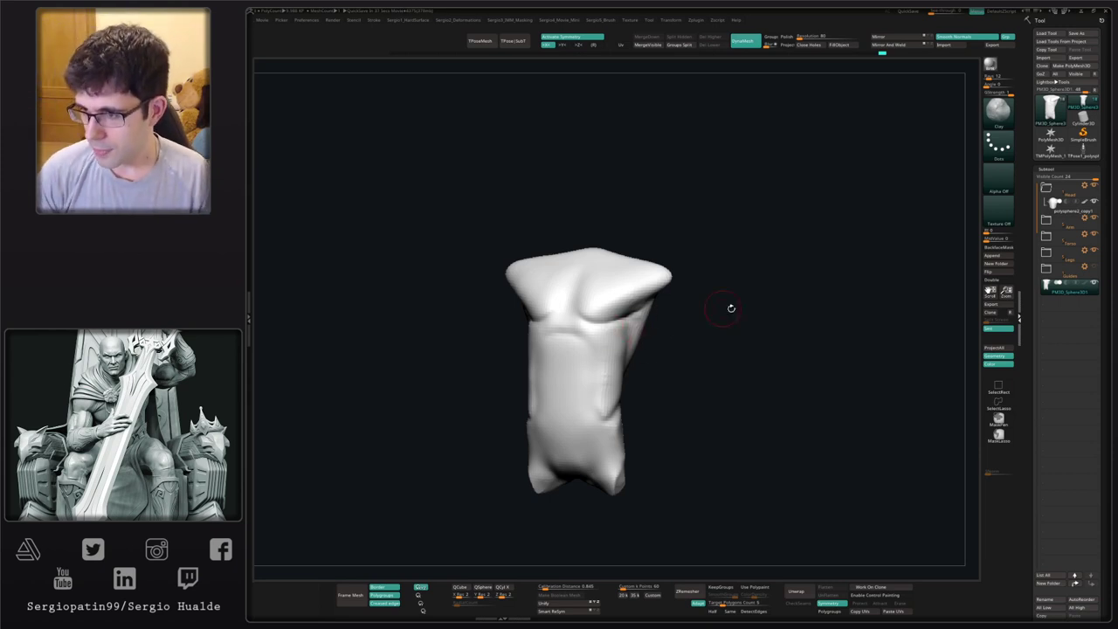
# - Show the skeleton as a guide and reshape the upper chest with the Move brush
pyautogui.moveTo(756, 346)
pyautogui.mouseDown(button='right')
pyautogui.moveTo(614, 379)
pyautogui.moveTo(620, 351)
pyautogui.moveTo(573, 318)
pyautogui.mouseUp(button='right')
pyautogui.hotkey('alt', 's')
pyautogui.press('b')
pyautogui.press('m')
pyautogui.press('v')
pyautogui.press('s')
pyautogui.moveTo(599, 300); pyautogui.dragTo(609, 299)
pyautogui.moveTo(601, 289)
pyautogui.keyDown('ctrl'); pyautogui.mouseDown(button='right')
pyautogui.moveTo(590, 300)
pyautogui.moveTo(594, 258)
pyautogui.moveTo(619, 270)
pyautogui.moveTo(609, 275)
pyautogui.moveTo(584, 235)
pyautogui.moveTo(566, 310)
pyautogui.mouseUp(button='right'); pyautogui.keyUp('ctrl')
pyautogui.hotkey('alt', 's')
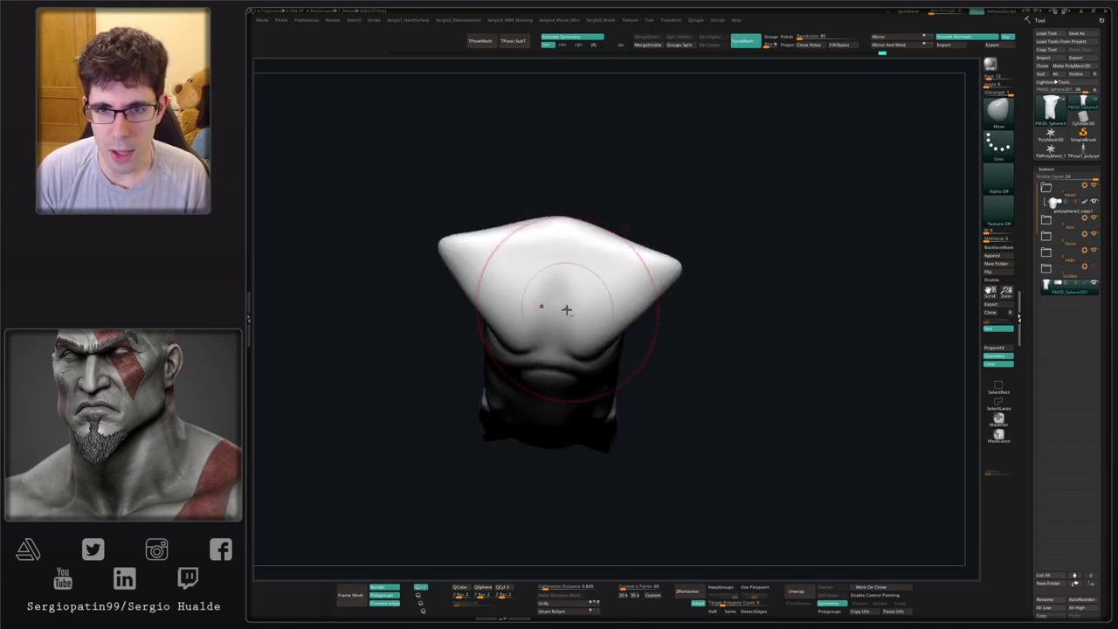
# - Carve the collarbone lines across the top of the chest with the DamStandard brush, using the skeleton's clavicles as reference
pyautogui.press('b')
pyautogui.press('d')
pyautogui.press('s')
pyautogui.press('s')
pyautogui.click(563, 295)
pyautogui.hotkey('alt', 's')
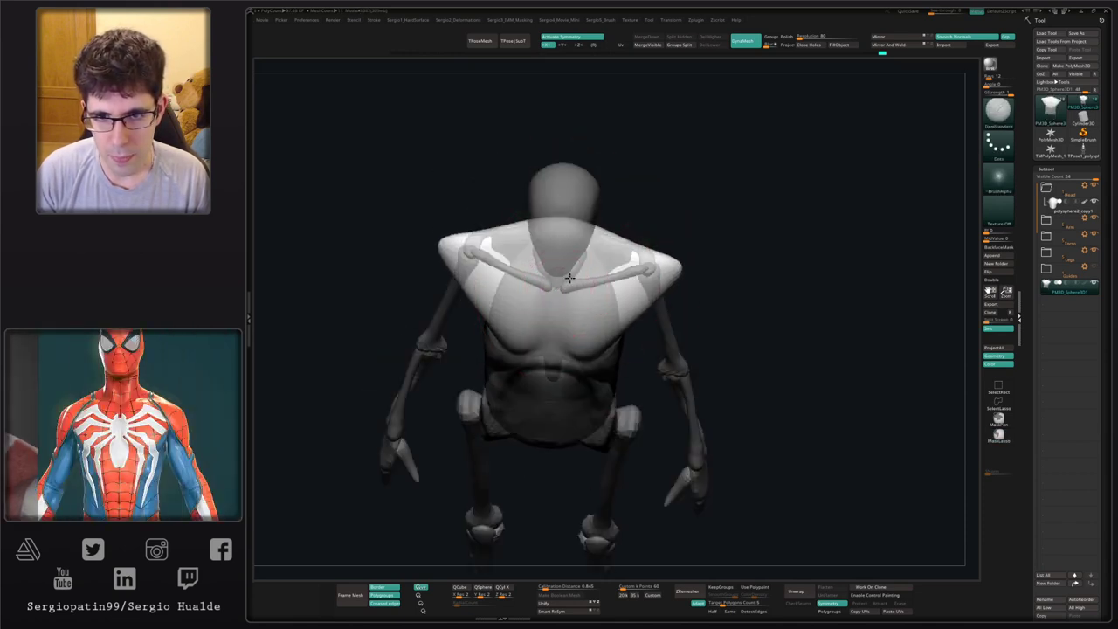
pyautogui.moveTo(589, 268)
pyautogui.keyDown('ctrl'); pyautogui.mouseDown(button='right')
pyautogui.moveTo(596, 370)
pyautogui.moveTo(579, 315)
pyautogui.moveTo(544, 315)
pyautogui.moveTo(562, 300)
pyautogui.mouseUp(button='right'); pyautogui.keyUp('ctrl')
pyautogui.hotkey('alt', 's')
pyautogui.moveTo(585, 283); pyautogui.dragTo(657, 271)
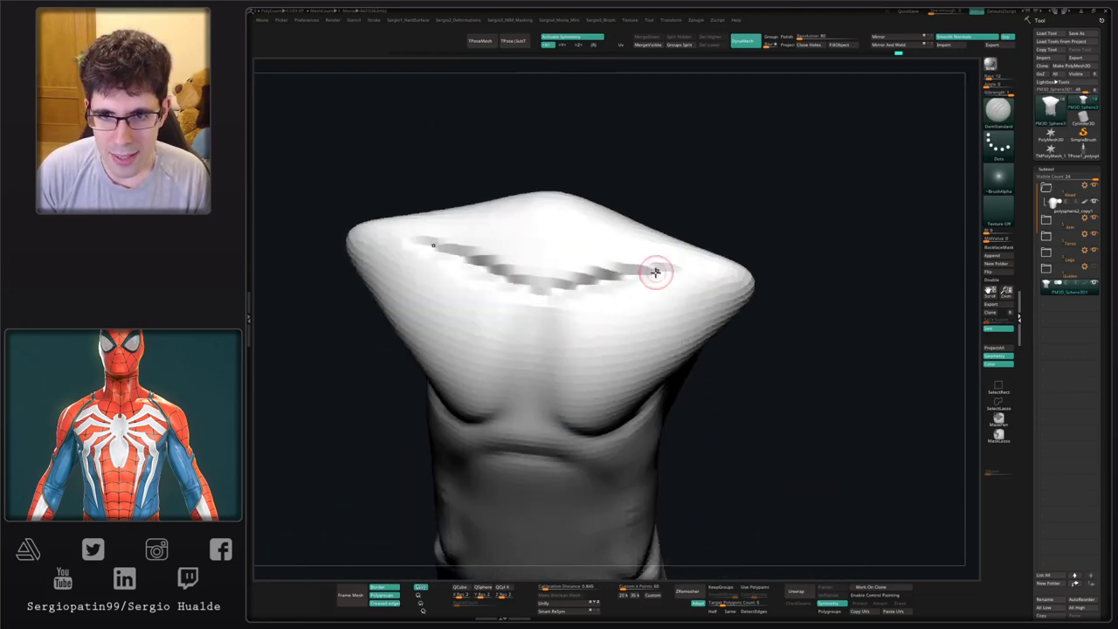
# - Show the skeleton opaque and push the chest surface back around the collarbones with the Move brush
pyautogui.hotkey('alt', 's')
pyautogui.moveTo(611, 293)
pyautogui.mouseDown(button='right')
pyautogui.moveTo(522, 317)
pyautogui.moveTo(536, 299)
pyautogui.moveTo(544, 319)
pyautogui.moveTo(564, 326)
pyautogui.moveTo(574, 305)
pyautogui.mouseUp(button='right')
pyautogui.press('b')
pyautogui.press('m')
pyautogui.press('v')
pyautogui.hotkey('shift', 'f')
pyautogui.hotkey('alt', 's')
pyautogui.hotkey('shift', 'f')
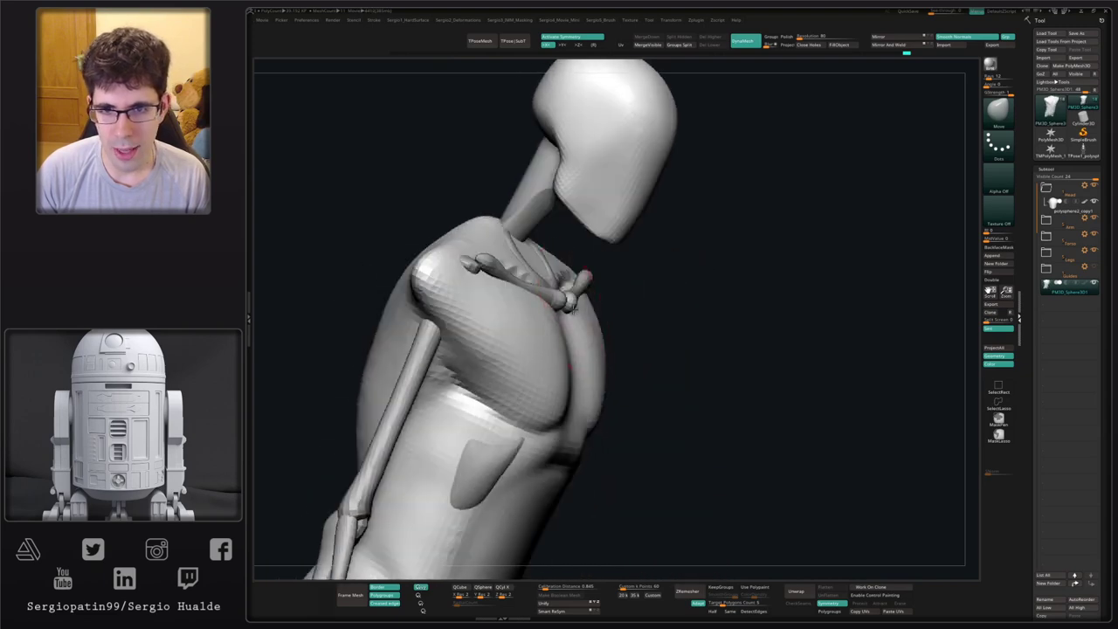
pyautogui.moveTo(582, 302); pyautogui.dragTo(587, 302)
pyautogui.moveTo(587, 302)
pyautogui.mouseDown(button='right')
pyautogui.moveTo(549, 311)
pyautogui.moveTo(541, 332)
pyautogui.mouseUp(button='right')
# - Carve the transition between chest and shoulder below the collarbone with the DamStandard brush and smooth it
pyautogui.press('s')
pyautogui.press('b')
pyautogui.press('d')
pyautogui.press('s')
pyautogui.moveTo(531, 321)
pyautogui.mouseDown()
pyautogui.moveTo(549, 345)
pyautogui.moveTo(494, 312)
pyautogui.moveTo(554, 342)
pyautogui.mouseUp()
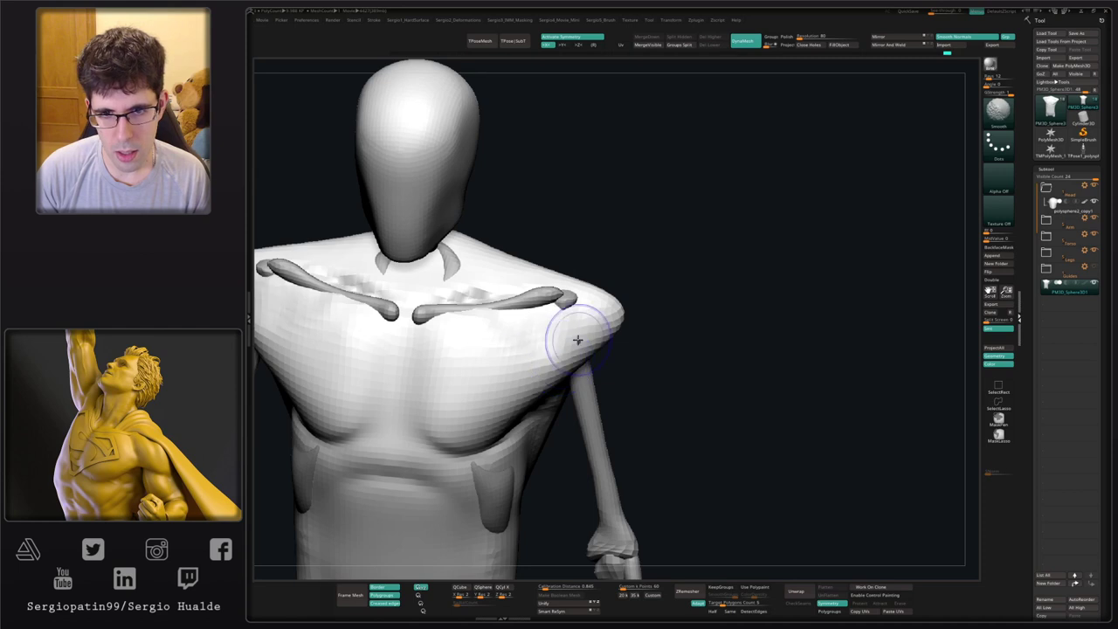
pyautogui.moveTo(577, 339)
pyautogui.keyDown('ctrl'); pyautogui.mouseDown(button='right')
pyautogui.moveTo(564, 302)
pyautogui.moveTo(594, 314)
pyautogui.moveTo(553, 358)
pyautogui.moveTo(607, 321)
pyautogui.moveTo(594, 321)
pyautogui.mouseUp(button='right'); pyautogui.keyUp('ctrl')
# - Add volume to the side and back of the shoulder with the Clay brush
pyautogui.press('b')
pyautogui.press('c')
pyautogui.press('l')
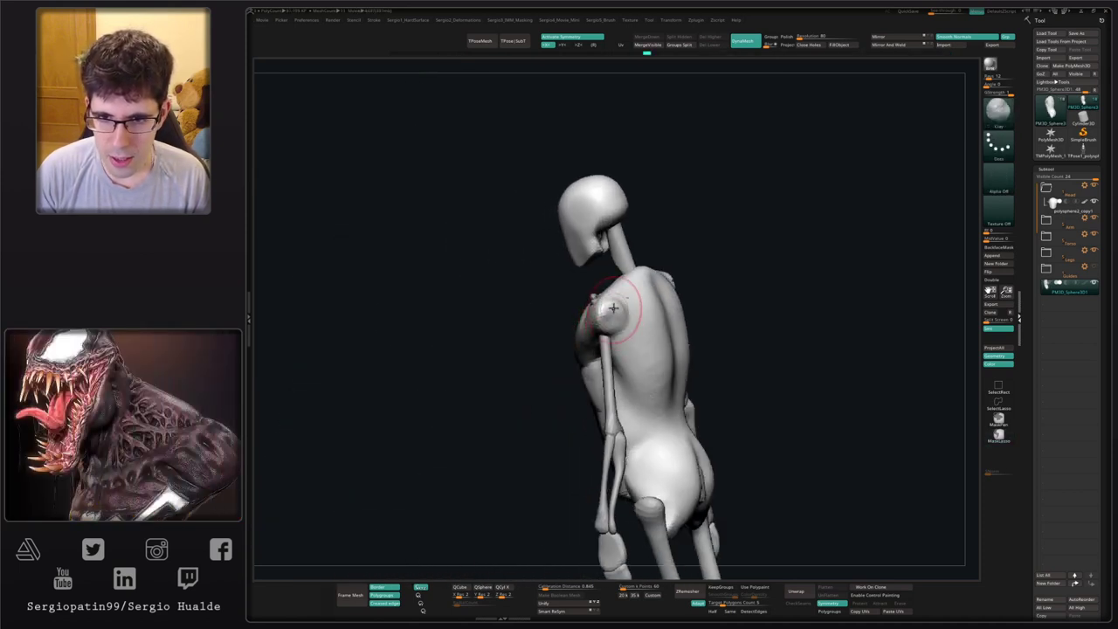
pyautogui.moveTo(613, 307); pyautogui.dragTo(615, 319)
pyautogui.moveTo(608, 303)
pyautogui.mouseDown(button='right')
pyautogui.moveTo(578, 319)
pyautogui.moveTo(643, 317)
pyautogui.moveTo(640, 332)
pyautogui.moveTo(627, 311)
pyautogui.moveTo(611, 316)
pyautogui.moveTo(613, 293)
pyautogui.moveTo(595, 319)
pyautogui.moveTo(644, 305)
pyautogui.moveTo(647, 330)
pyautogui.moveTo(623, 324)
pyautogui.moveTo(599, 362)
pyautogui.moveTo(608, 353)
pyautogui.moveTo(574, 312)
pyautogui.moveTo(560, 355)
pyautogui.mouseUp(button='right')
pyautogui.moveTo(616, 330)
pyautogui.mouseDown(button='right')
pyautogui.moveTo(532, 369)
pyautogui.moveTo(568, 384)
pyautogui.moveTo(584, 371)
pyautogui.moveTo(589, 346)
pyautogui.moveTo(576, 376)
pyautogui.moveTo(562, 332)
pyautogui.moveTo(576, 279)
pyautogui.moveTo(596, 330)
pyautogui.mouseUp(button='right')
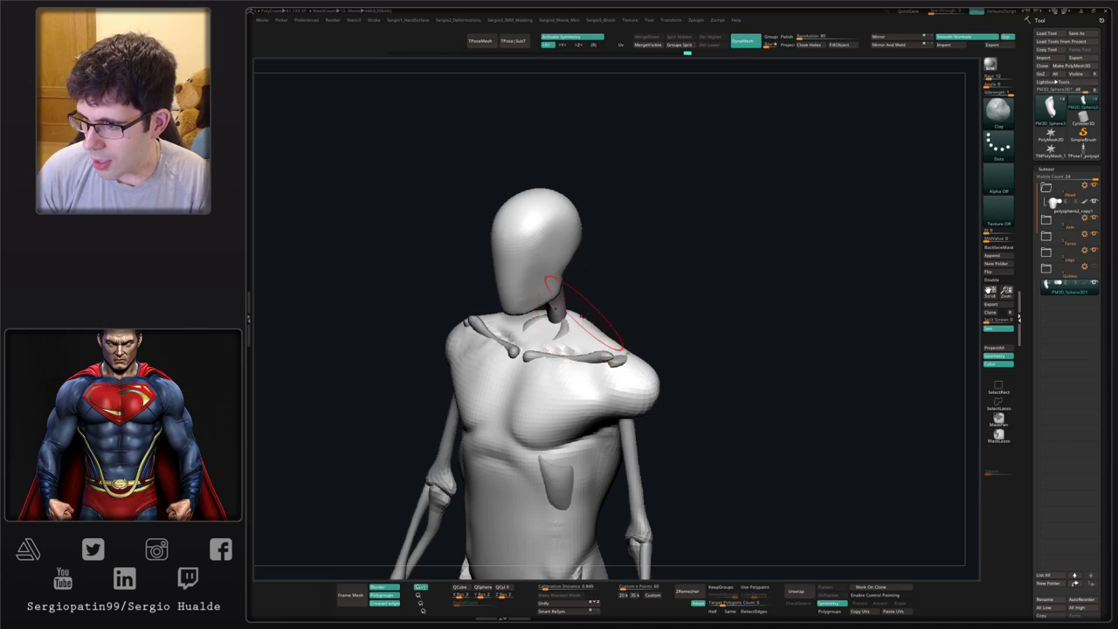
# - Isolate the torso, mask the neck base with the MaskPen brush and invert the mask
pyautogui.moveTo(583, 318)
pyautogui.keyDown('alt'); pyautogui.mouseDown(button='right')
pyautogui.moveTo(600, 380)
pyautogui.moveTo(561, 393)
pyautogui.moveTo(562, 384)
pyautogui.mouseUp(button='right'); pyautogui.keyUp('alt')
pyautogui.hotkey('alt', 's')
pyautogui.moveTo(563, 367)
pyautogui.keyDown('ctrl'); pyautogui.mouseDown()
pyautogui.moveTo(554, 410)
pyautogui.moveTo(585, 380)
pyautogui.moveTo(569, 375)
pyautogui.moveTo(571, 392)
pyautogui.moveTo(573, 368)
pyautogui.moveTo(564, 389)
pyautogui.mouseUp(); pyautogui.keyUp('ctrl')
pyautogui.keyDown('ctrl'); pyautogui.click(1000, 425); pyautogui.keyUp('ctrl')
pyautogui.click(998, 422)
pyautogui.keyDown('ctrl'); pyautogui.click(615, 350); pyautogui.keyUp('ctrl')
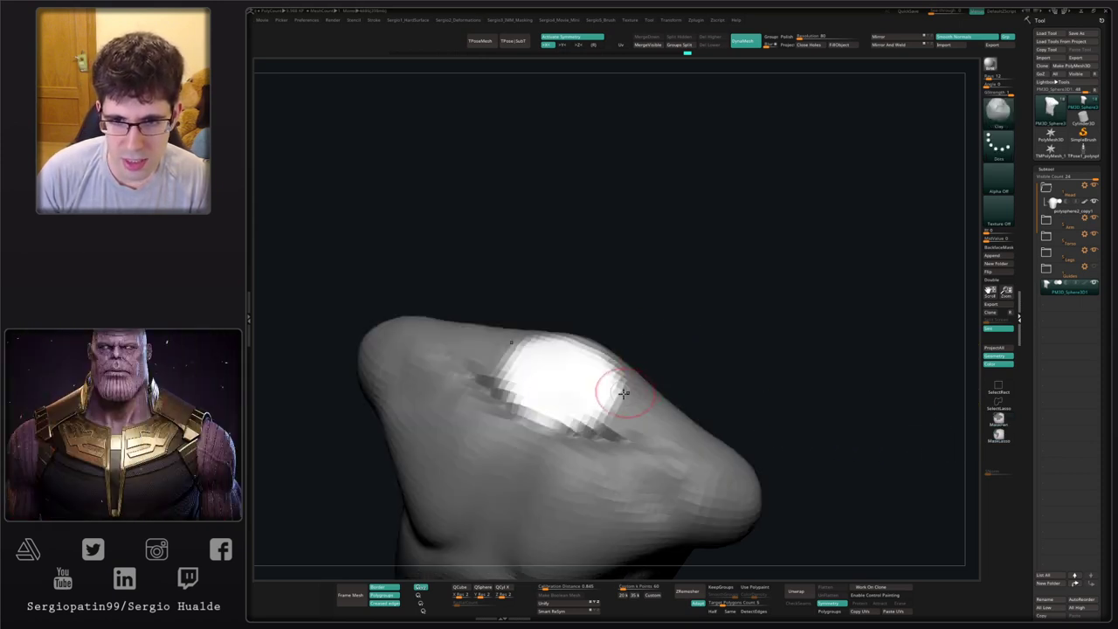
# - Move the unmasked neck base upward with the transform gizmo to pull out a neck column
pyautogui.moveTo(613, 383)
pyautogui.mouseDown(button='right')
pyautogui.moveTo(606, 364)
pyautogui.moveTo(586, 394)
pyautogui.mouseUp(button='right')
pyautogui.press('w')
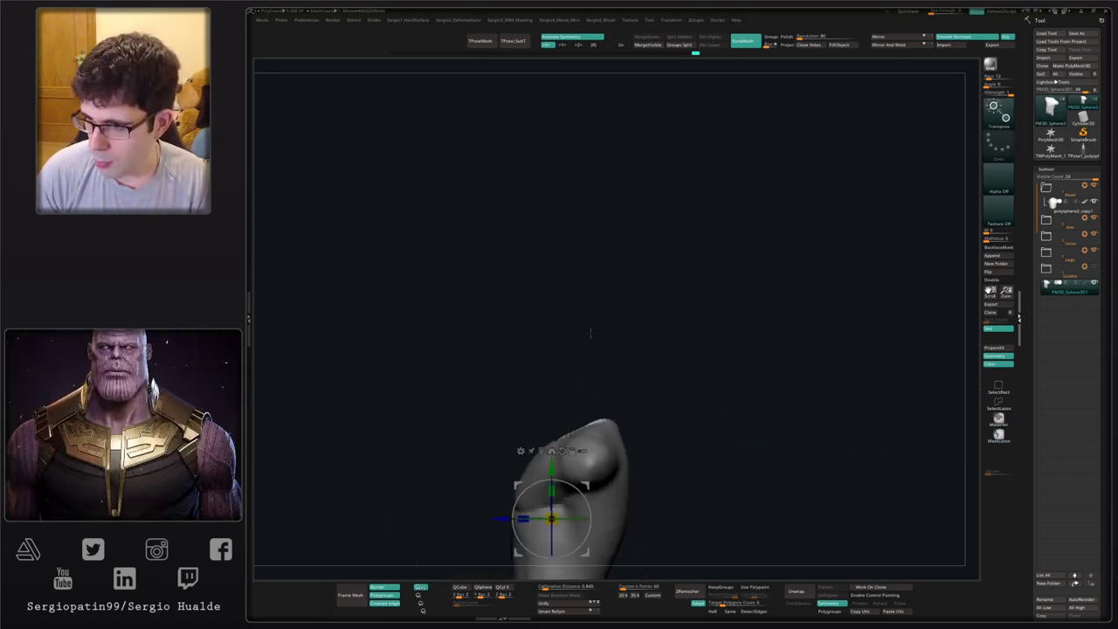
pyautogui.moveTo(586, 482); pyautogui.dragTo(581, 433)
pyautogui.press('q')
pyautogui.moveTo(607, 395); pyautogui.dragTo(614, 339, button='right')
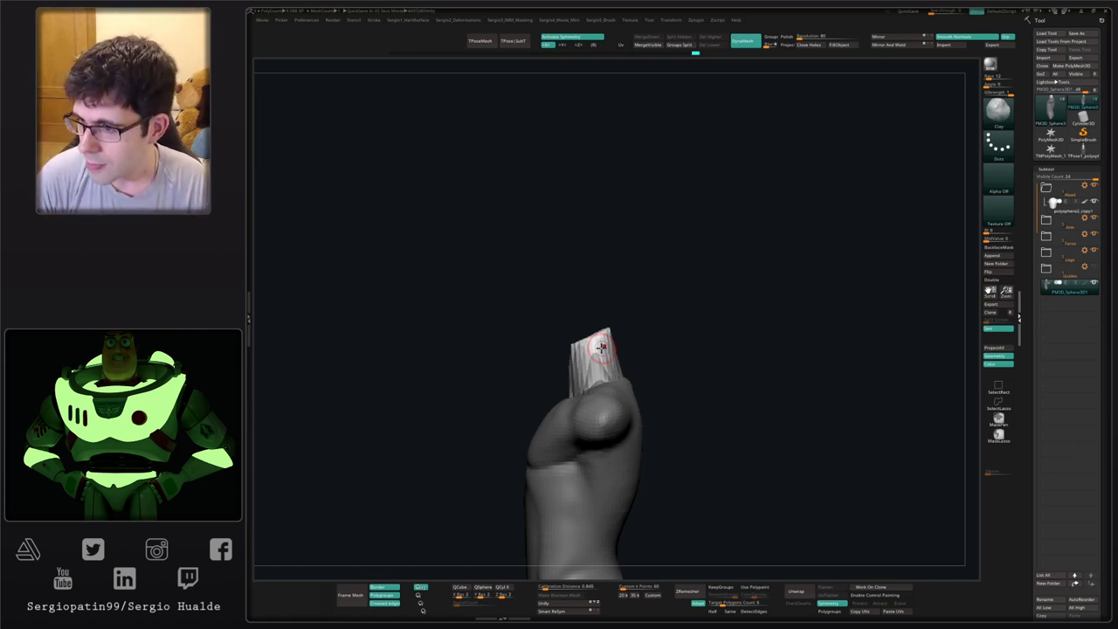
pyautogui.moveTo(682, 266)
pyautogui.mouseDown()
pyautogui.moveTo(704, 270)
pyautogui.moveTo(671, 278)
pyautogui.mouseUp()
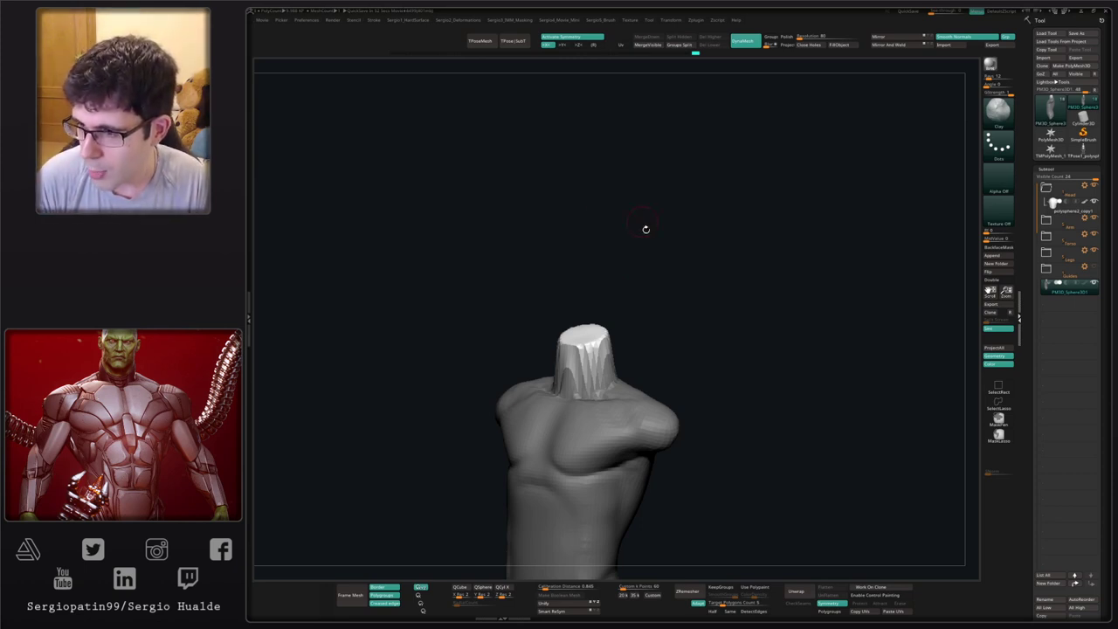
pyautogui.moveTo(711, 279)
pyautogui.mouseDown()
pyautogui.moveTo(673, 317)
pyautogui.moveTo(633, 265)
pyautogui.mouseUp()
pyautogui.moveTo(633, 264)
pyautogui.keyDown('ctrl'); pyautogui.mouseDown(button='right')
pyautogui.moveTo(632, 295)
pyautogui.moveTo(616, 293)
pyautogui.mouseUp(button='right'); pyautogui.keyUp('ctrl')
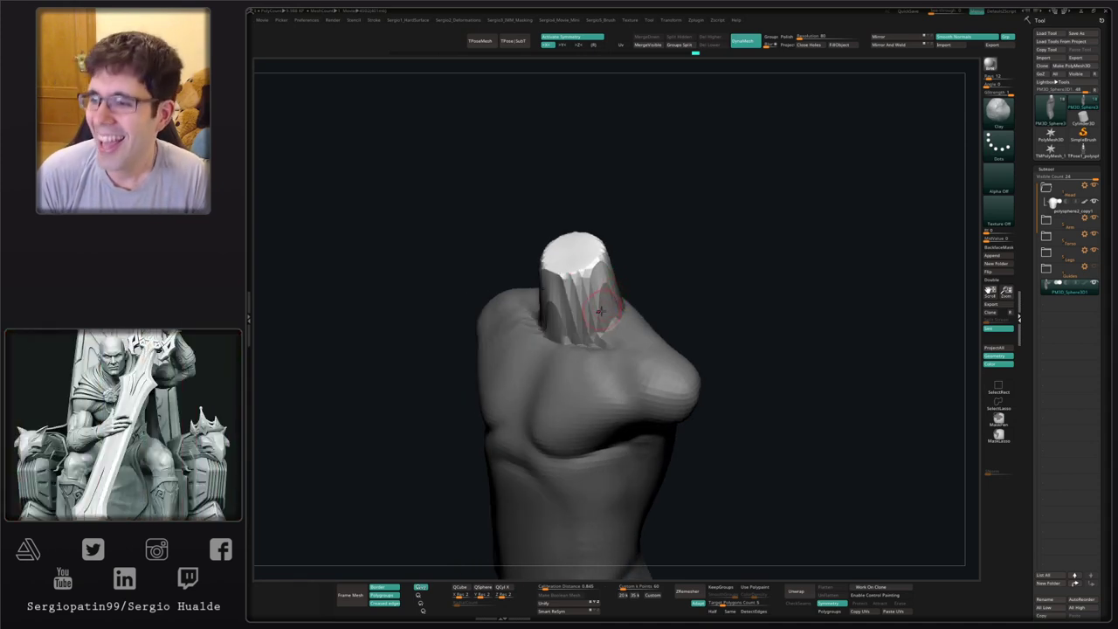
pyautogui.moveTo(599, 310); pyautogui.dragTo(620, 307, button='right')
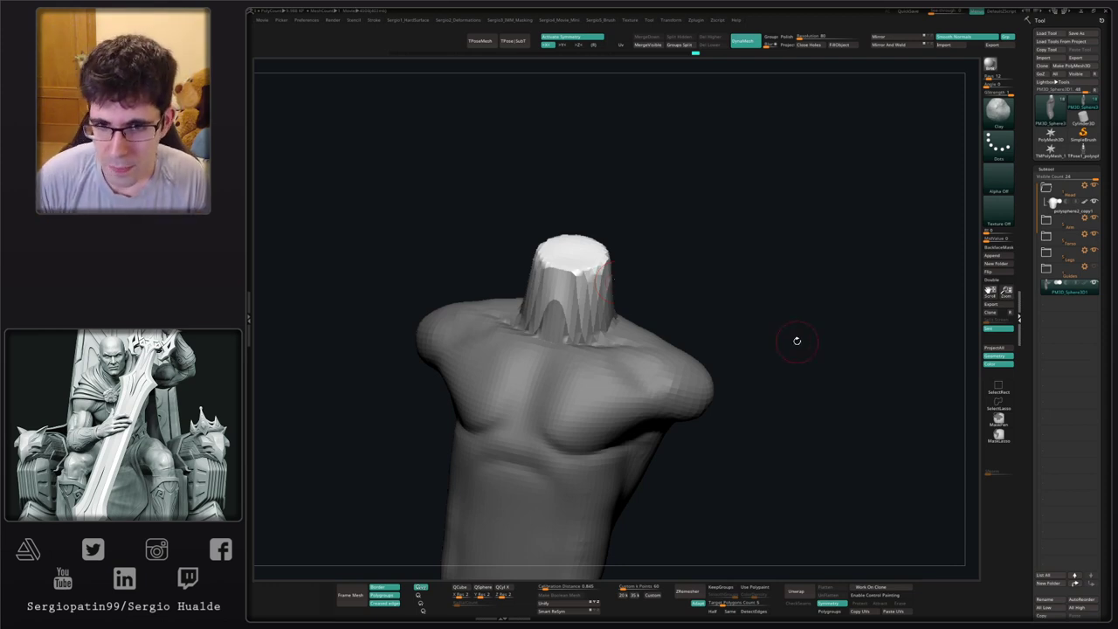
# - Try to smooth the side of the stretched neck column with a larger brush
pyautogui.moveTo(796, 341); pyautogui.dragTo(710, 351, button='right')
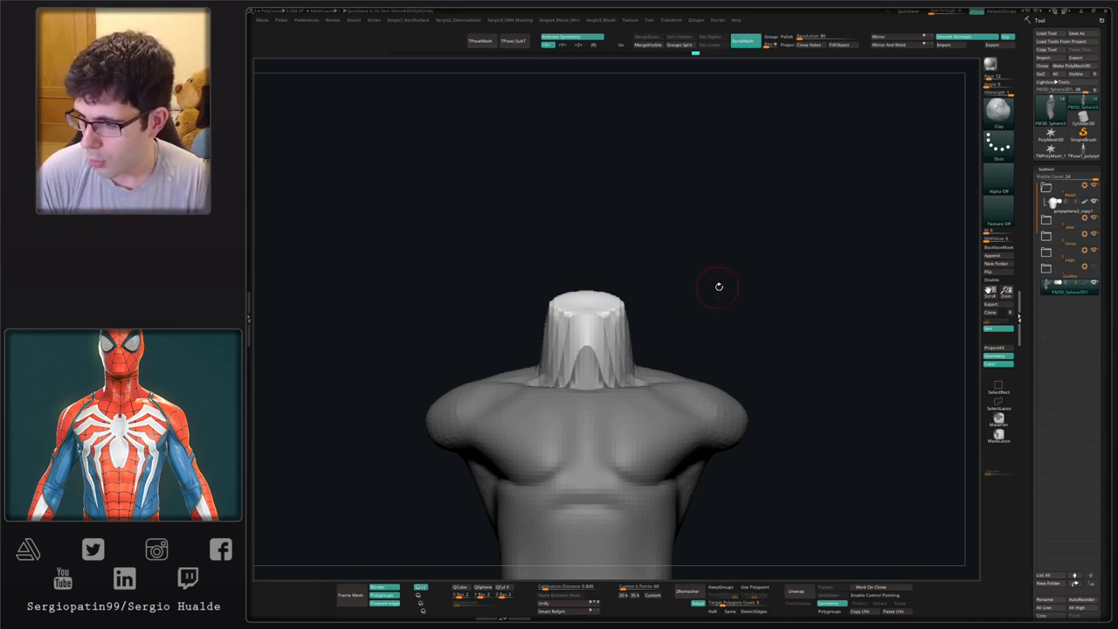
pyautogui.moveTo(763, 299); pyautogui.dragTo(756, 302)
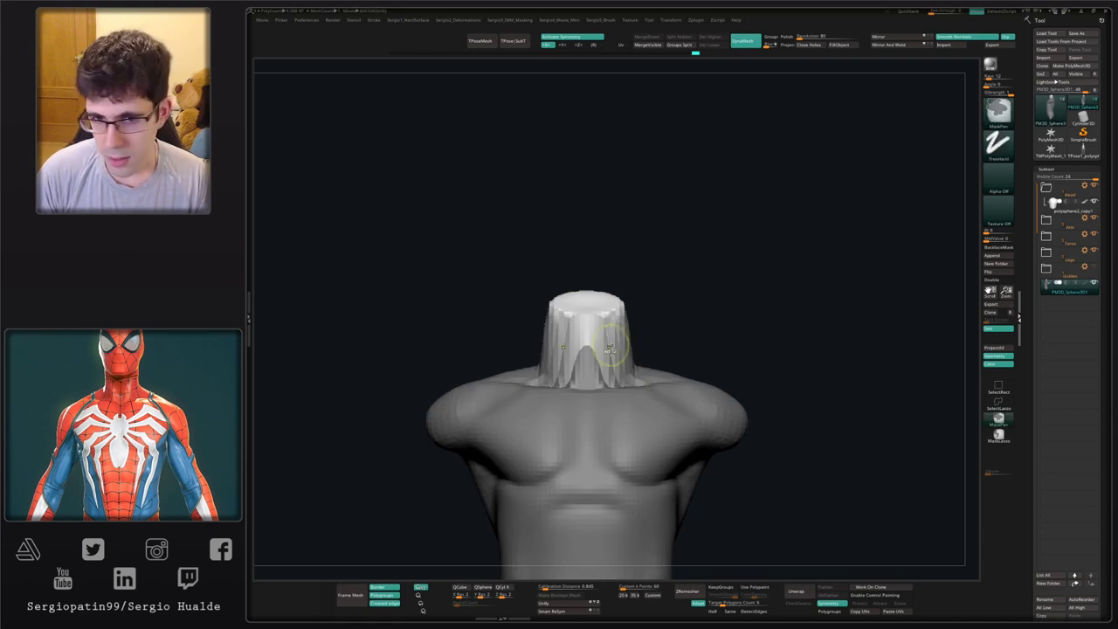
pyautogui.press('s')
pyautogui.moveTo(618, 350)
pyautogui.keyDown('shift'); pyautogui.mouseDown()
pyautogui.moveTo(623, 366)
pyautogui.moveTo(629, 354)
pyautogui.mouseUp(); pyautogui.keyUp('shift')
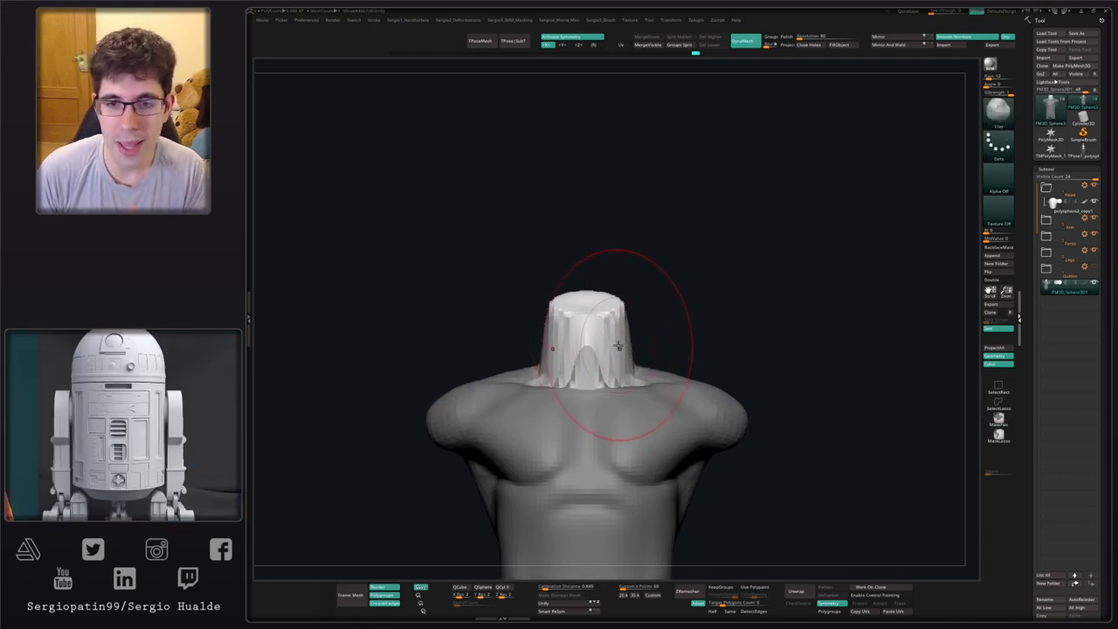
# - Clear the mask and reshape the sides and base of the neck column with the Move brush
pyautogui.press('b')
pyautogui.press('m')
pyautogui.press('v')
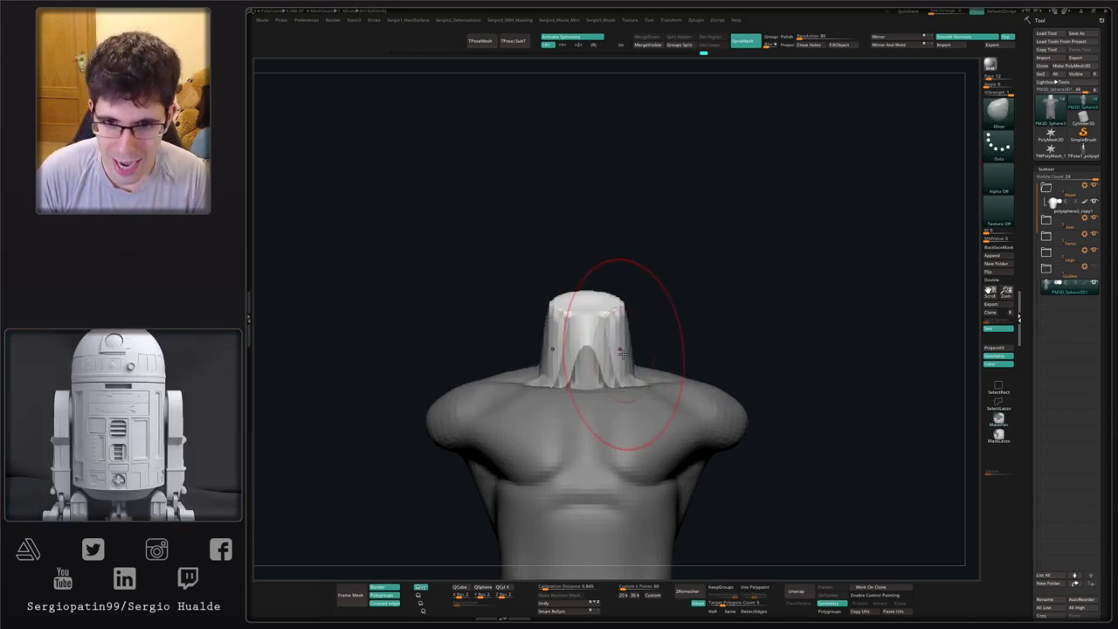
pyautogui.hotkey('ctrl', 'z')
pyautogui.moveTo(622, 356)
pyautogui.mouseDown()
pyautogui.moveTo(607, 361)
pyautogui.moveTo(659, 342)
pyautogui.mouseUp()
pyautogui.keyDown('ctrl'); pyautogui.moveTo(630, 367); pyautogui.dragTo(624, 378, button='right'); pyautogui.keyUp('ctrl')
pyautogui.press('s')
pyautogui.moveTo(630, 378); pyautogui.dragTo(616, 376)
pyautogui.keyDown('alt'); pyautogui.moveTo(616, 376); pyautogui.dragTo(625, 358, button='right'); pyautogui.keyUp('alt')
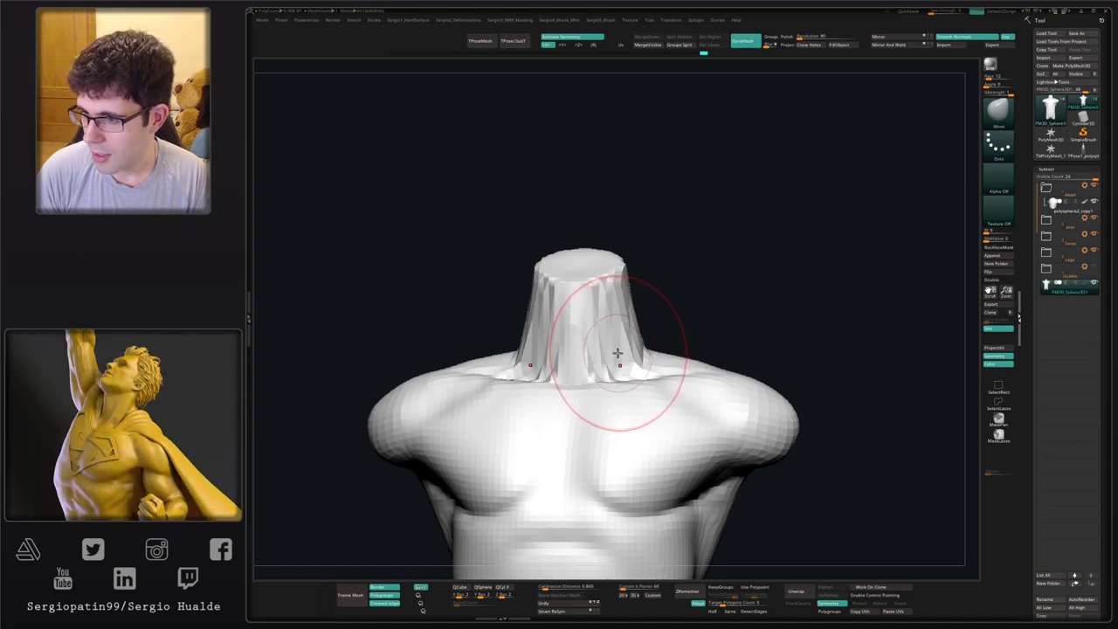
pyautogui.moveTo(616, 353); pyautogui.dragTo(626, 355, button='right')
pyautogui.moveTo(635, 353); pyautogui.dragTo(614, 346)
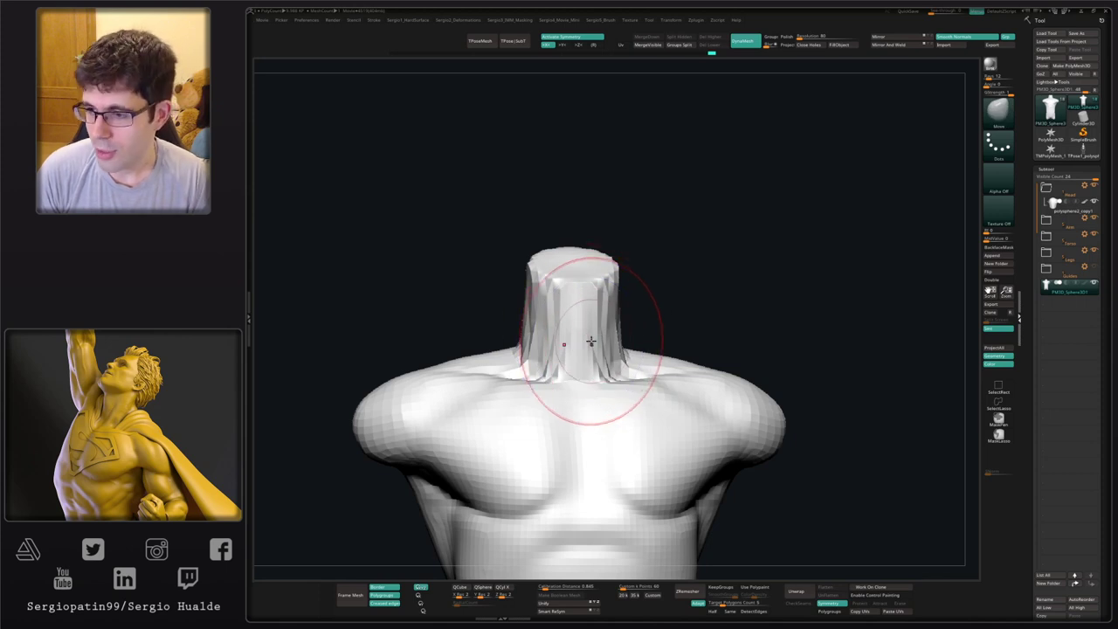
pyautogui.moveTo(593, 322)
pyautogui.mouseDown(button='right')
pyautogui.moveTo(588, 355)
pyautogui.moveTo(594, 320)
pyautogui.moveTo(592, 343)
pyautogui.moveTo(599, 327)
pyautogui.mouseUp(button='right')
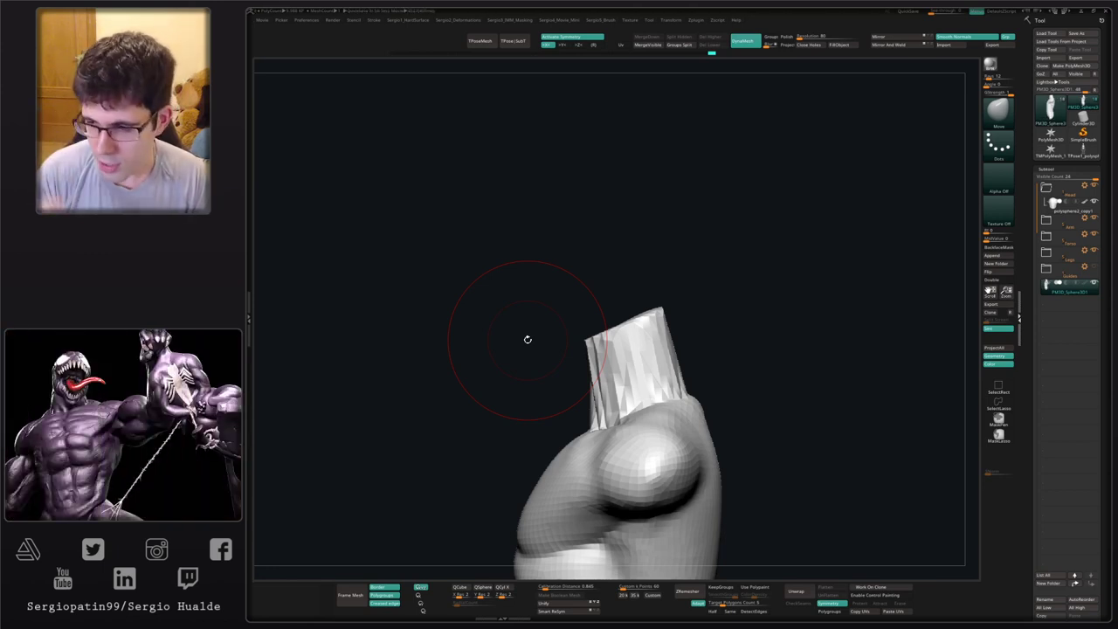
# - Show all hidden parts and examine the torso and neck against the head and skeleton from the front and side
pyautogui.moveTo(721, 277); pyautogui.dragTo(626, 328)
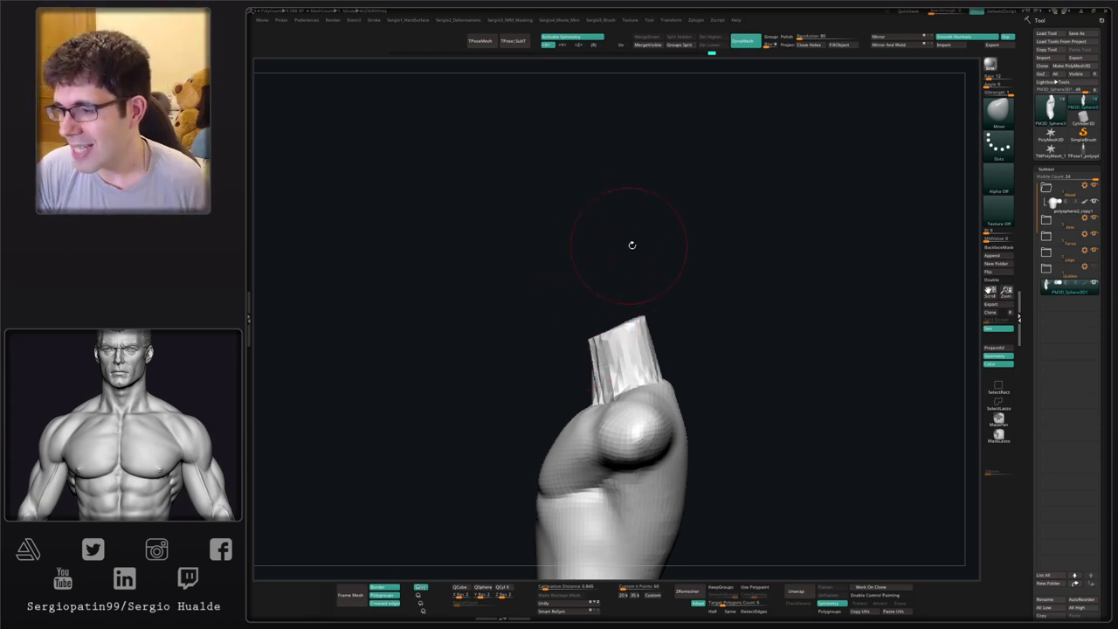
pyautogui.moveTo(726, 280); pyautogui.dragTo(654, 347)
pyautogui.keyDown('shift'); pyautogui.click(654, 347); pyautogui.keyUp('shift')
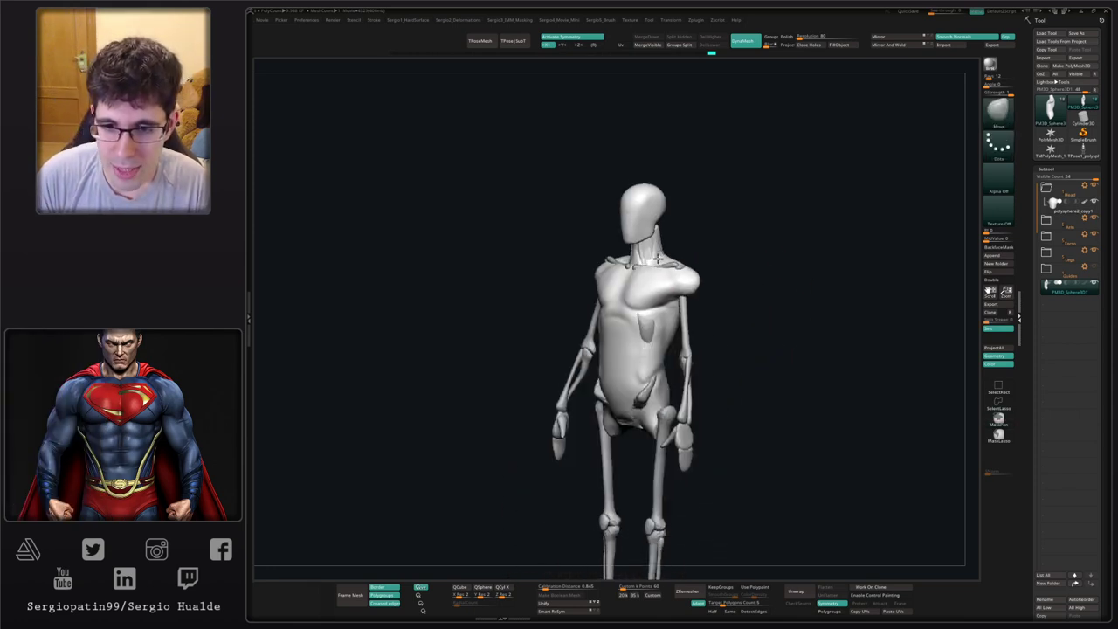
pyautogui.moveTo(753, 311); pyautogui.dragTo(643, 290)
pyautogui.keyDown('ctrl'); pyautogui.moveTo(649, 234); pyautogui.dragTo(653, 265, button='right'); pyautogui.keyUp('ctrl')
pyautogui.keyDown('shift'); pyautogui.moveTo(650, 319); pyautogui.dragTo(648, 374, button='right'); pyautogui.keyUp('shift')
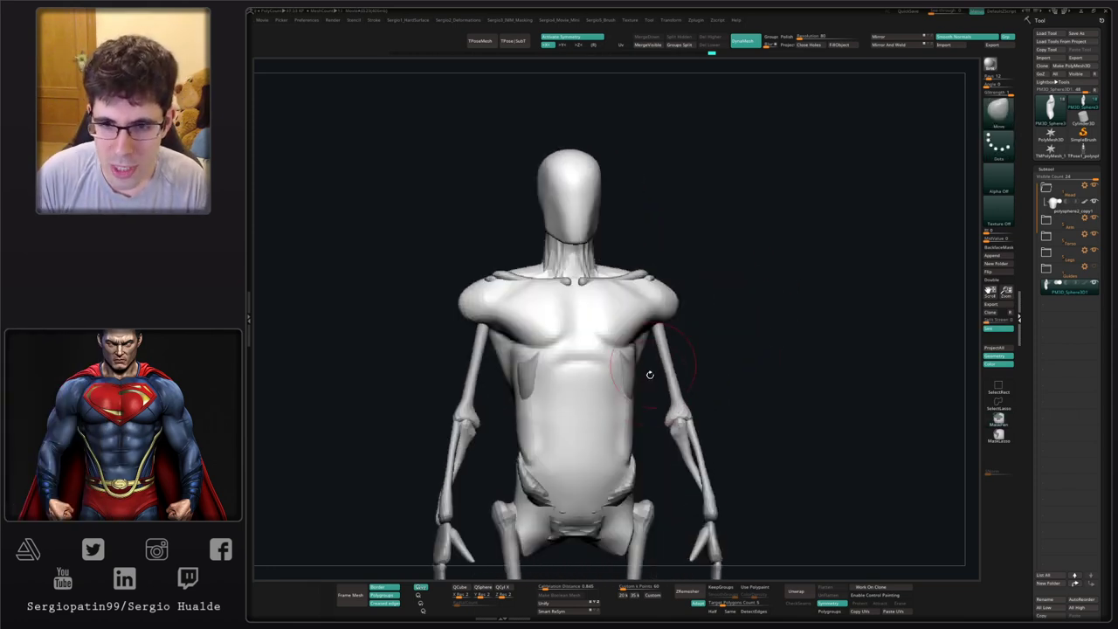
pyautogui.keyDown('alt'); pyautogui.moveTo(646, 304); pyautogui.dragTo(526, 352, button='right'); pyautogui.keyUp('alt')
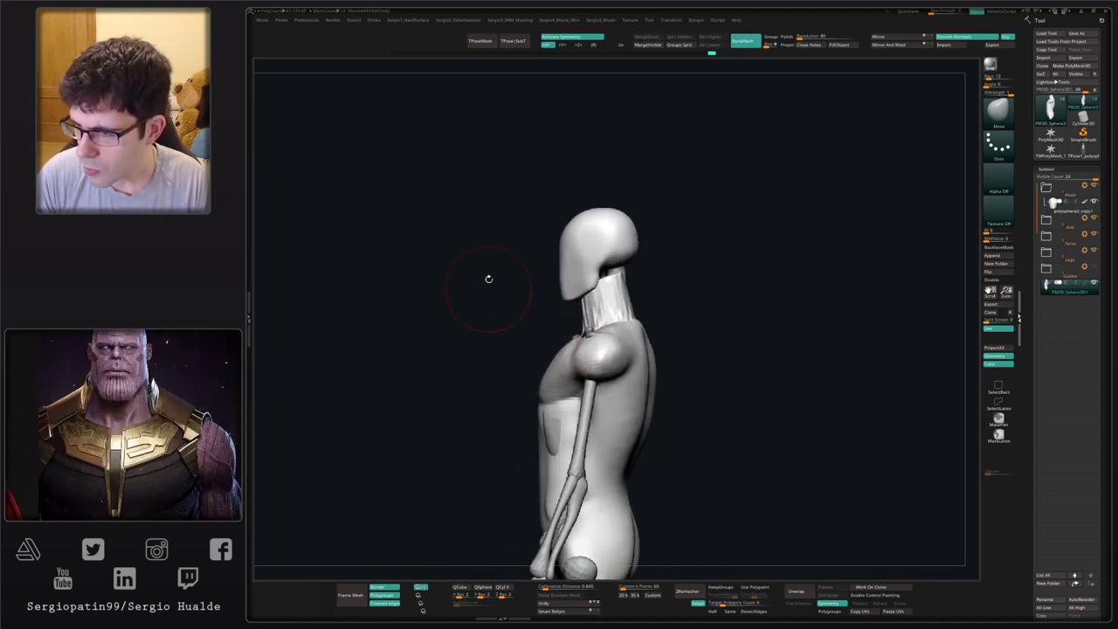
pyautogui.moveTo(655, 291)
pyautogui.mouseDown(button='right')
pyautogui.moveTo(671, 293)
pyautogui.moveTo(620, 332)
pyautogui.mouseUp(button='right')
pyautogui.moveTo(590, 297); pyautogui.dragTo(626, 333, button='right')
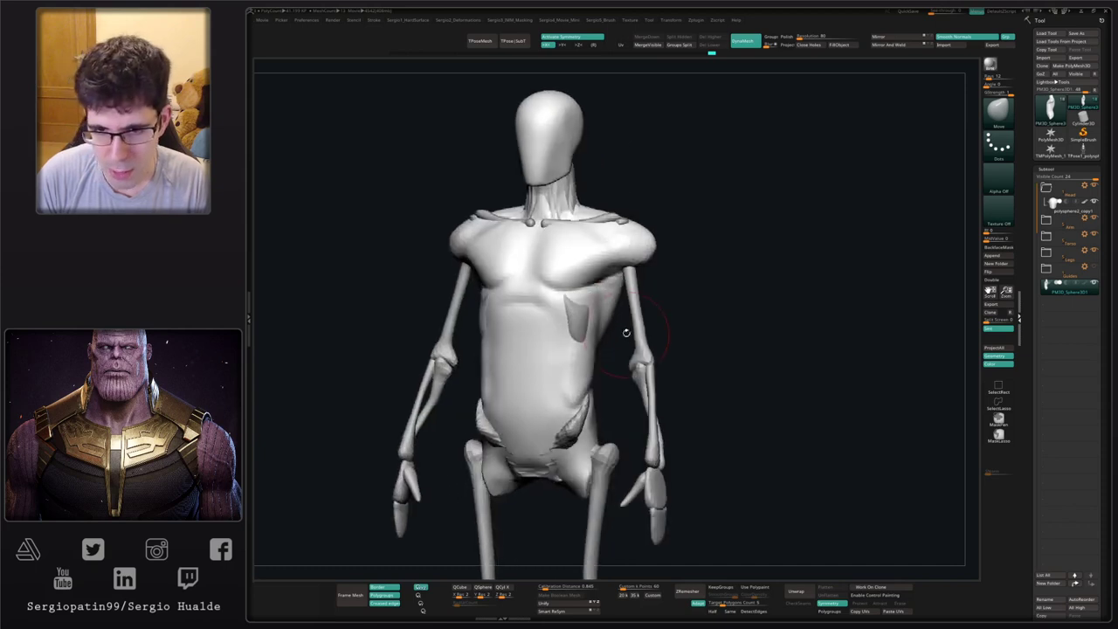
pyautogui.moveTo(660, 289); pyautogui.dragTo(639, 296, button='right')
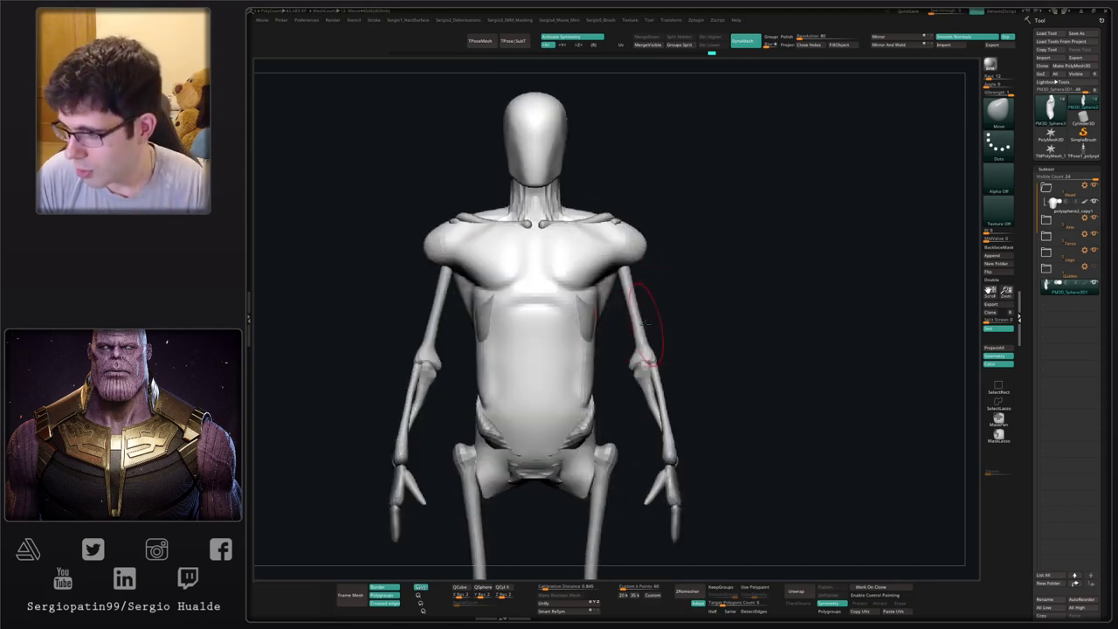
pyautogui.moveTo(688, 323); pyautogui.dragTo(750, 274, button='right')
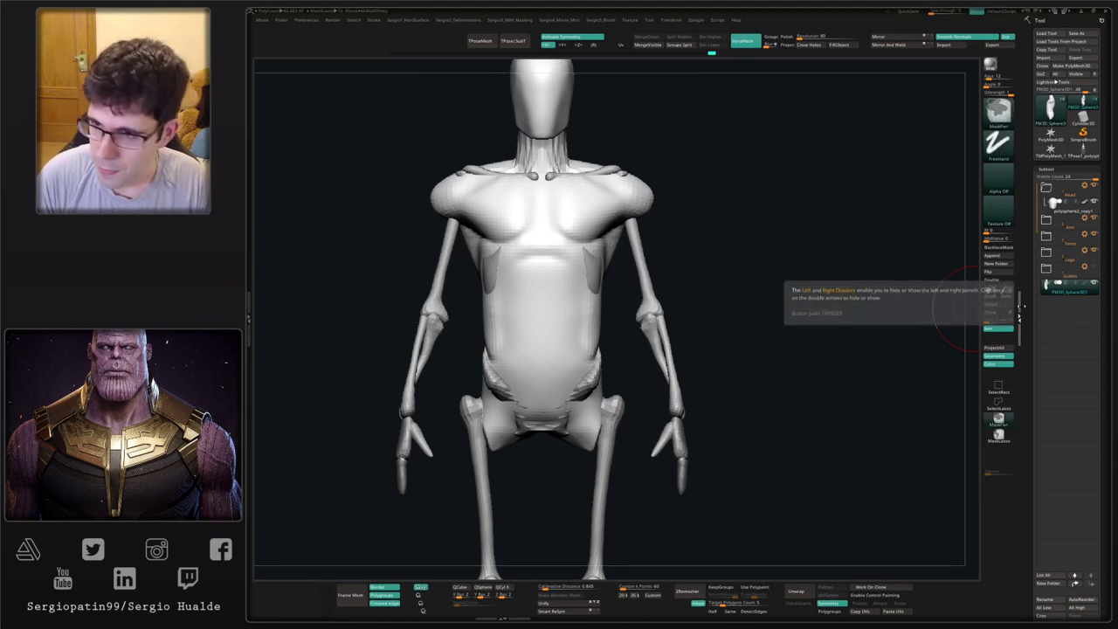
# - Duplicate the torso subtool, place the original below the copy, and spread its halves sideways symmetrically with the transform gizmo
pyautogui.hotkey('ctrl', 'shift', 'd')
pyautogui.click(1053, 294)
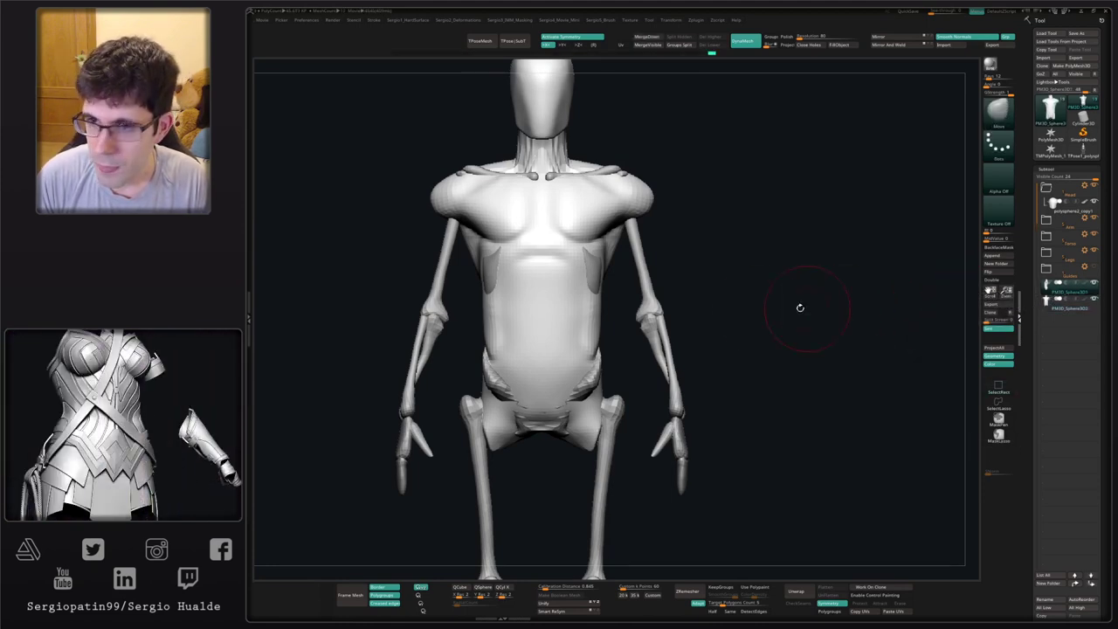
pyautogui.moveTo(1072, 288); pyautogui.dragTo(1058, 307)
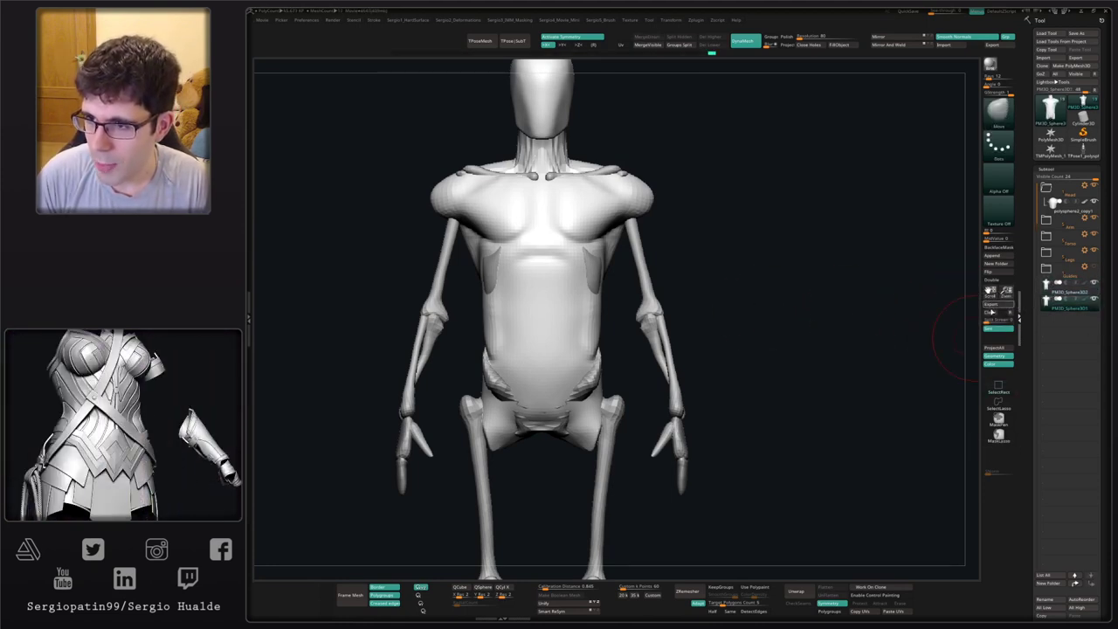
pyautogui.press('w')
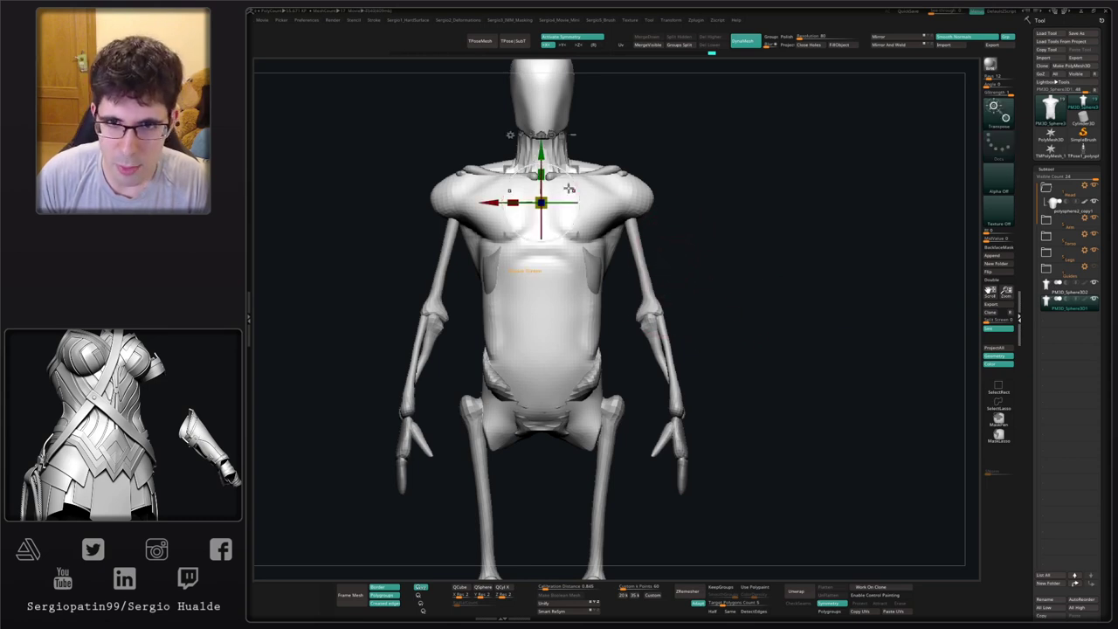
pyautogui.moveTo(571, 166); pyautogui.dragTo(646, 183)
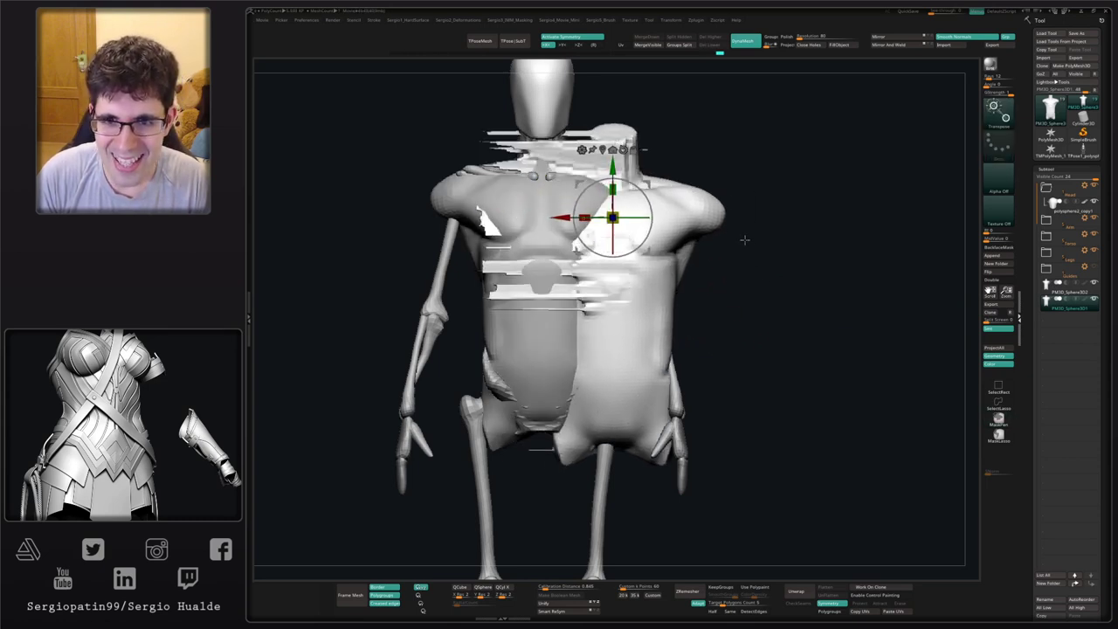
pyautogui.hotkey('ctrl', 'z')
pyautogui.moveTo(574, 236); pyautogui.dragTo(664, 255)
# - Isolate the widened torso piece and cut away its middle, leaving one separate piece on each side
pyautogui.moveTo(758, 118)
pyautogui.keyDown('ctrl'); pyautogui.keyDown('shift'); pyautogui.mouseDown()
pyautogui.moveTo(614, 492)
pyautogui.moveTo(665, 305)
pyautogui.mouseUp(); pyautogui.keyUp('shift'); pyautogui.keyUp('ctrl')
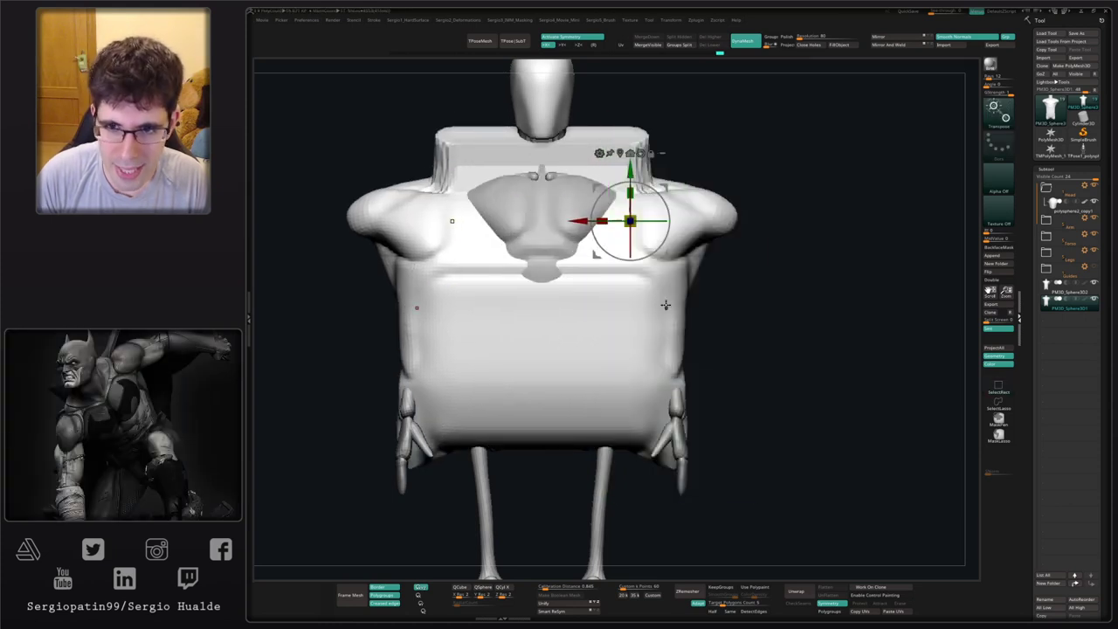
pyautogui.click(705, 299)
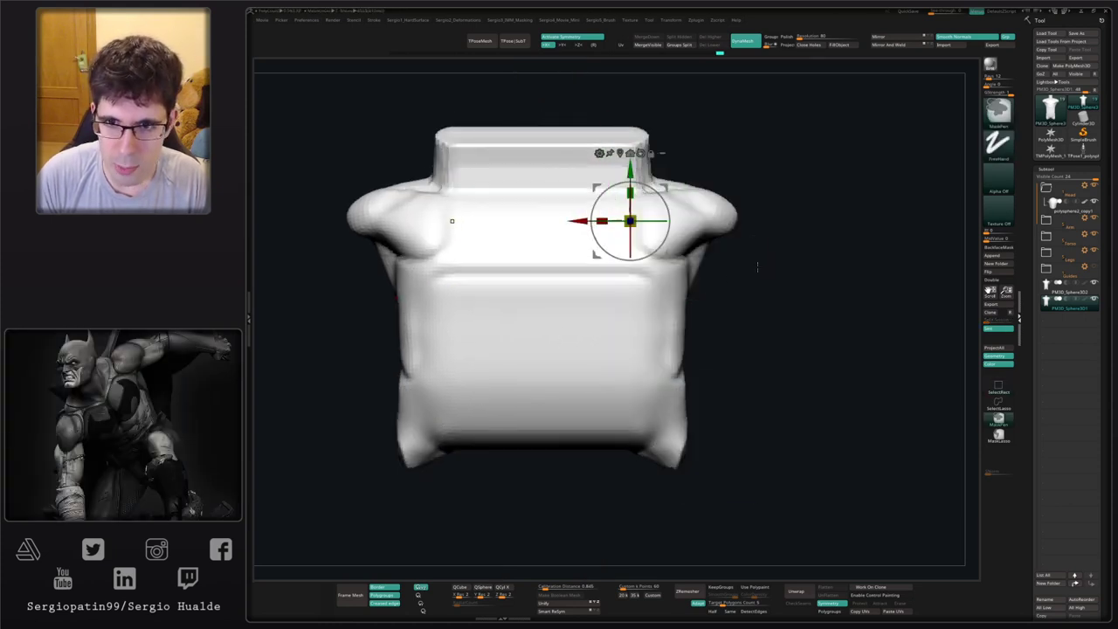
pyautogui.keyDown('ctrl'); pyautogui.keyDown('shift'); pyautogui.moveTo(759, 102); pyautogui.dragTo(611, 477); pyautogui.keyUp('shift'); pyautogui.keyUp('ctrl')
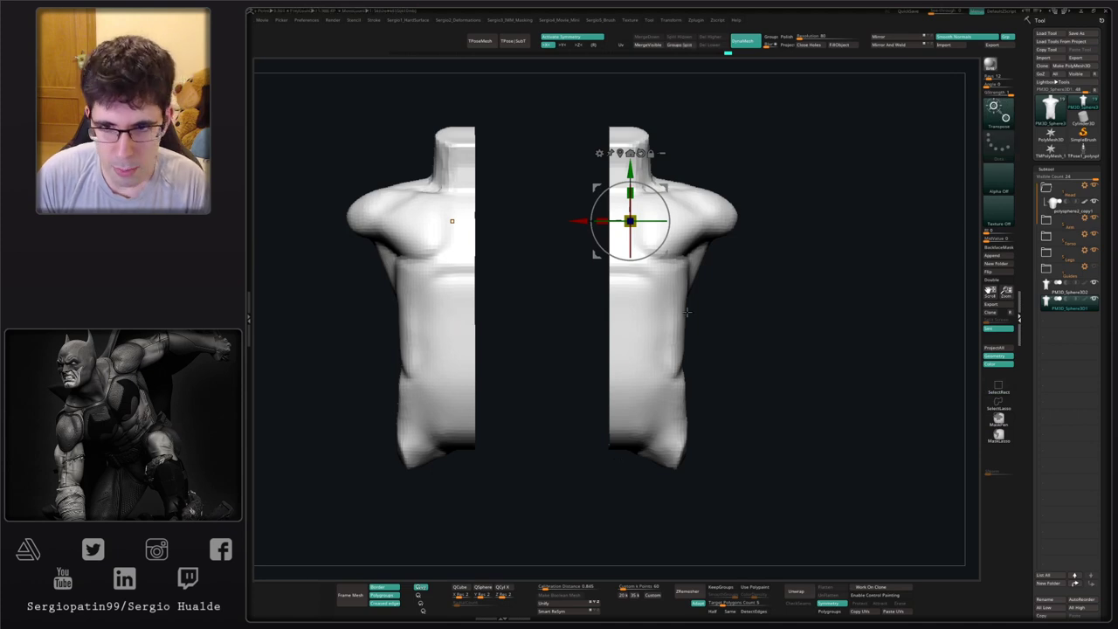
# - Smooth the two side pieces into long arm volumes, show the full figure, and round their upper ends with the Move brush
pyautogui.press('q')
pyautogui.moveTo(650, 319)
pyautogui.keyDown('shift'); pyautogui.mouseDown()
pyautogui.moveTo(668, 224)
pyautogui.moveTo(604, 299)
pyautogui.moveTo(661, 294)
pyautogui.moveTo(708, 314)
pyautogui.moveTo(649, 235)
pyautogui.moveTo(646, 253)
pyautogui.moveTo(661, 265)
pyautogui.moveTo(653, 200)
pyautogui.moveTo(650, 283)
pyautogui.mouseUp(); pyautogui.keyUp('shift')
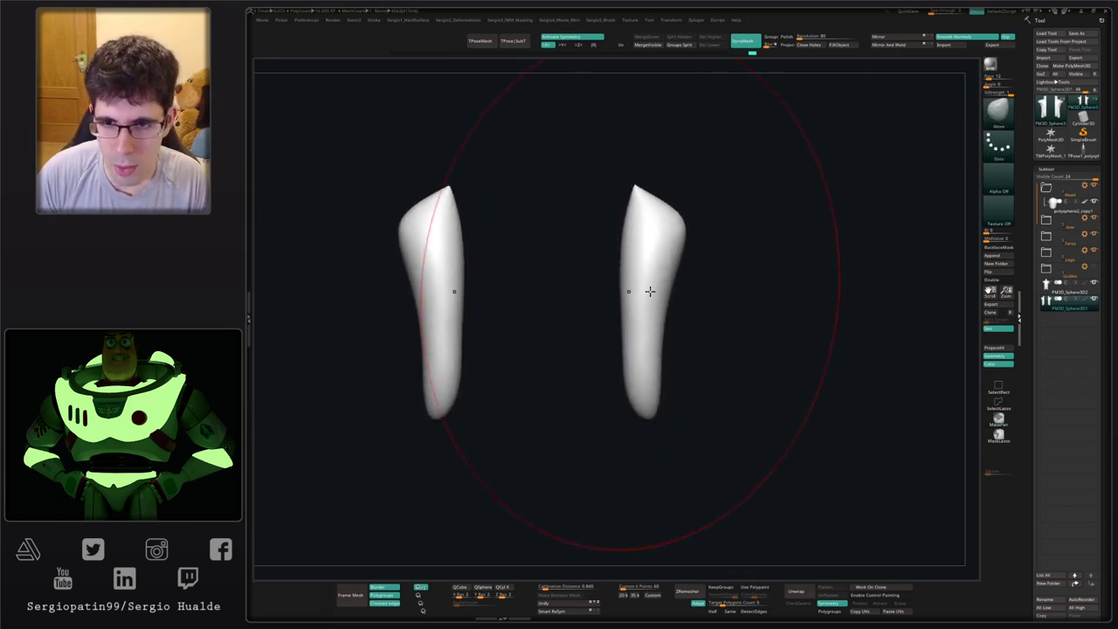
pyautogui.hotkey('alt', 's')
pyautogui.press('[')
pyautogui.moveTo(648, 224); pyautogui.dragTo(626, 220)
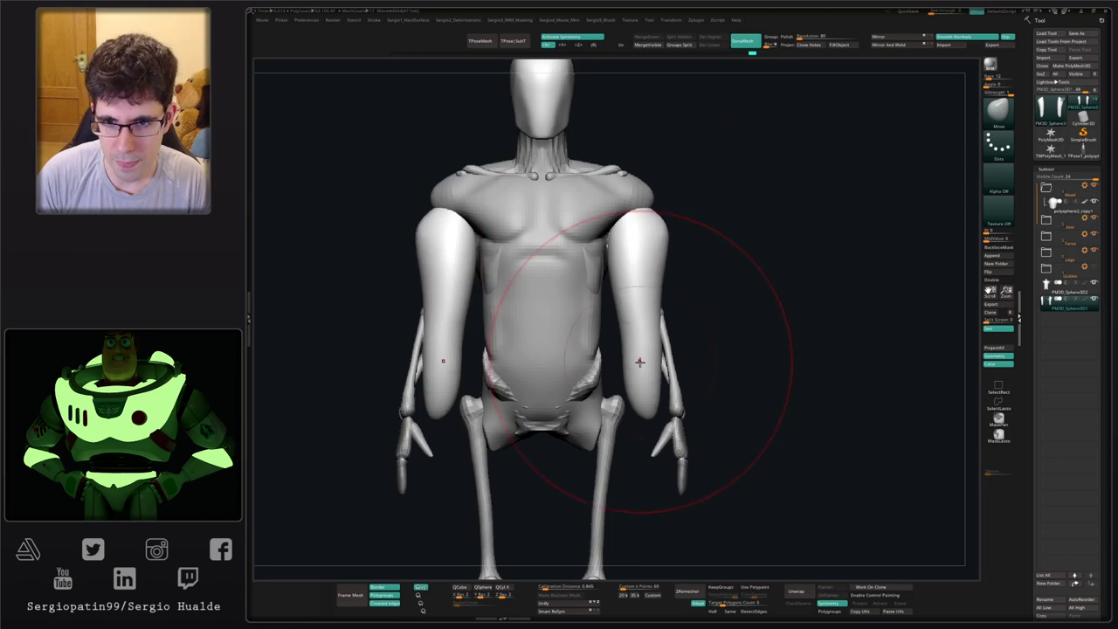
# - Pull the lower ends of the arm volumes over the forearm bones and smooth them, working from front and side
pyautogui.press(']')
pyautogui.press(']')
pyautogui.moveTo(639, 363); pyautogui.dragTo(664, 369)
pyautogui.moveTo(739, 389); pyautogui.dragTo(653, 400)
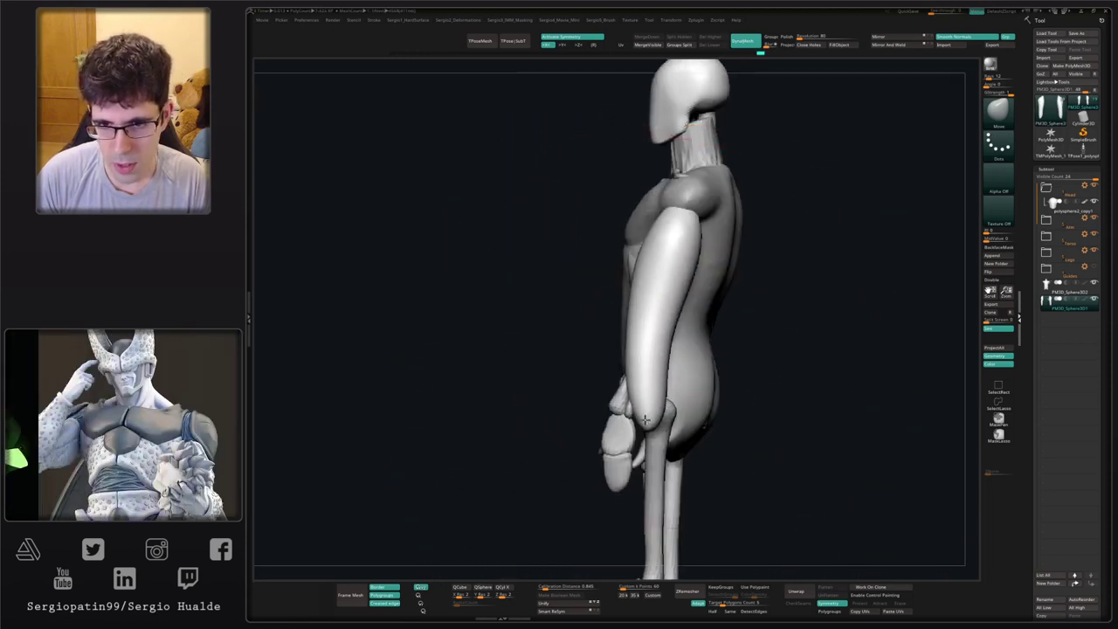
pyautogui.moveTo(633, 420); pyautogui.dragTo(647, 430, button='right')
pyautogui.moveTo(641, 431); pyautogui.dragTo(644, 426)
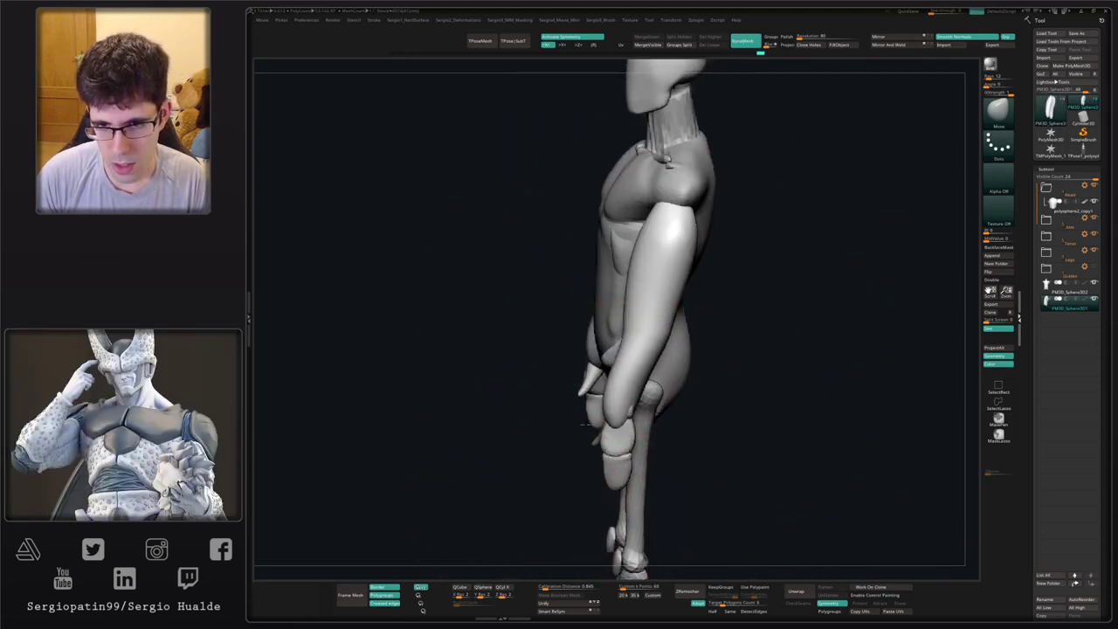
pyautogui.moveTo(632, 366)
pyautogui.keyDown('shift'); pyautogui.mouseDown()
pyautogui.moveTo(650, 325)
pyautogui.moveTo(649, 353)
pyautogui.mouseUp(); pyautogui.keyUp('shift')
pyautogui.moveTo(650, 353); pyautogui.dragTo(651, 339, button='right')
# - Turn on transparency and slim the upper arm volumes to follow the arm bones from the front and back
pyautogui.hotkey('alt', 't')
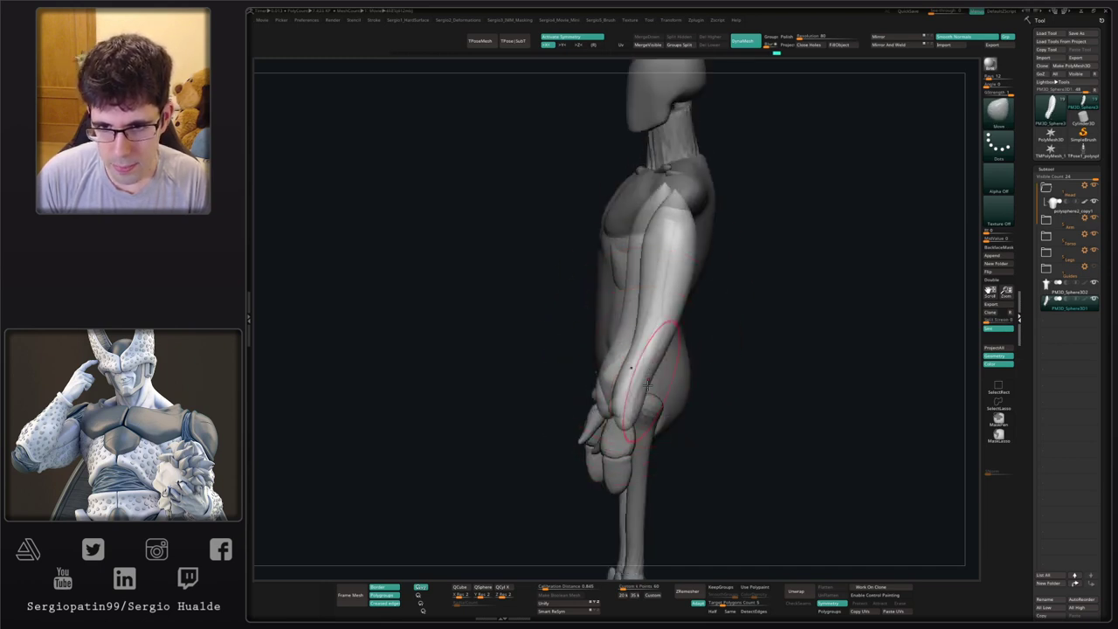
pyautogui.moveTo(635, 404); pyautogui.dragTo(674, 404, button='right')
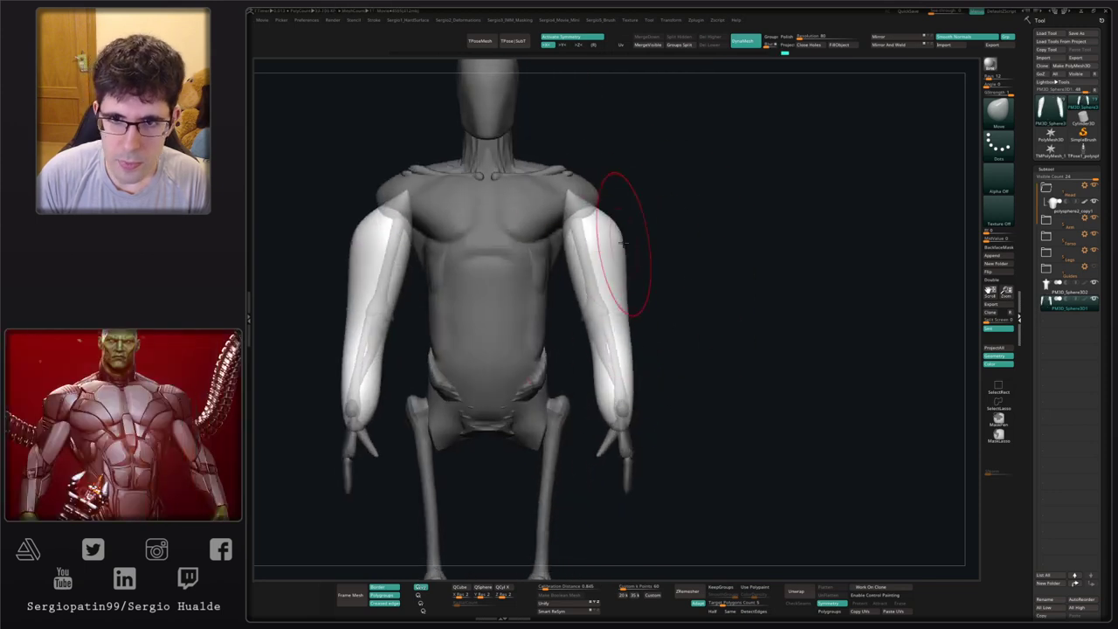
pyautogui.moveTo(623, 242)
pyautogui.mouseDown()
pyautogui.moveTo(609, 245)
pyautogui.moveTo(607, 267)
pyautogui.mouseUp()
pyautogui.moveTo(621, 295); pyautogui.dragTo(606, 298)
pyautogui.moveTo(624, 318); pyautogui.dragTo(618, 323)
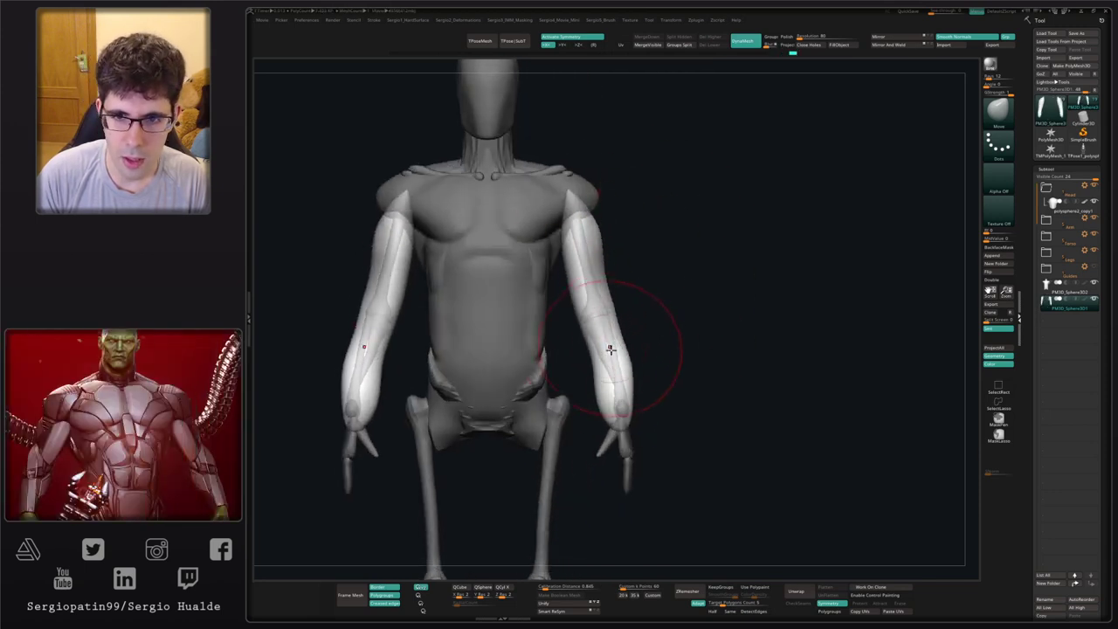
pyautogui.moveTo(627, 371); pyautogui.dragTo(559, 337, button='right')
pyautogui.keyDown('alt'); pyautogui.moveTo(654, 306); pyautogui.dragTo(634, 350, button='right'); pyautogui.keyUp('alt')
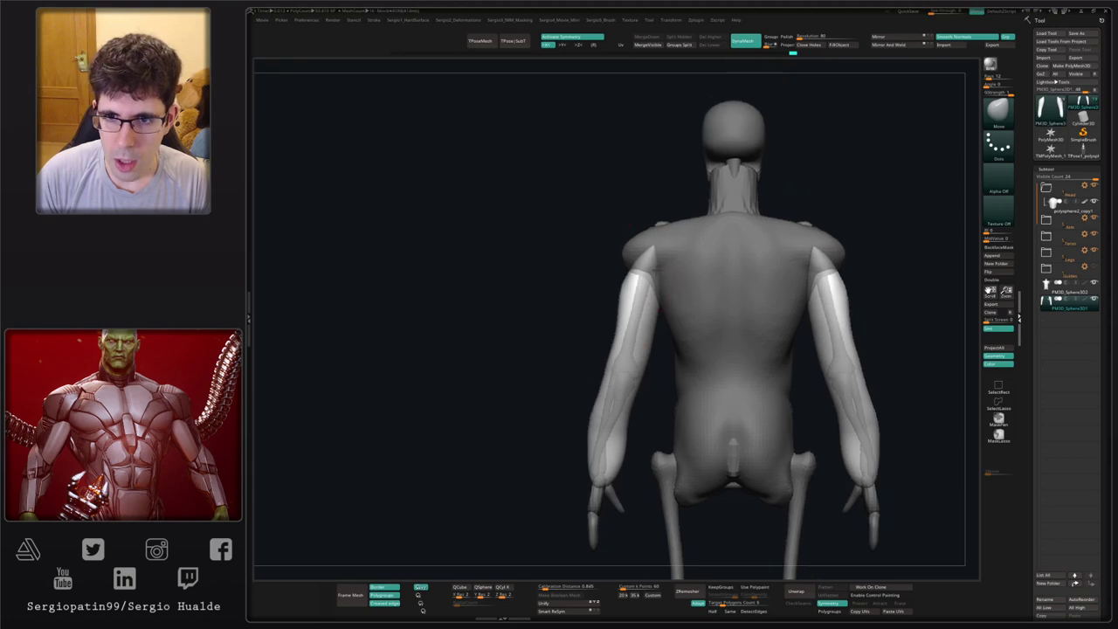
pyautogui.moveTo(629, 276)
pyautogui.mouseDown()
pyautogui.moveTo(642, 274)
pyautogui.moveTo(646, 303)
pyautogui.moveTo(718, 326)
pyautogui.moveTo(666, 311)
pyautogui.moveTo(644, 320)
pyautogui.mouseUp()
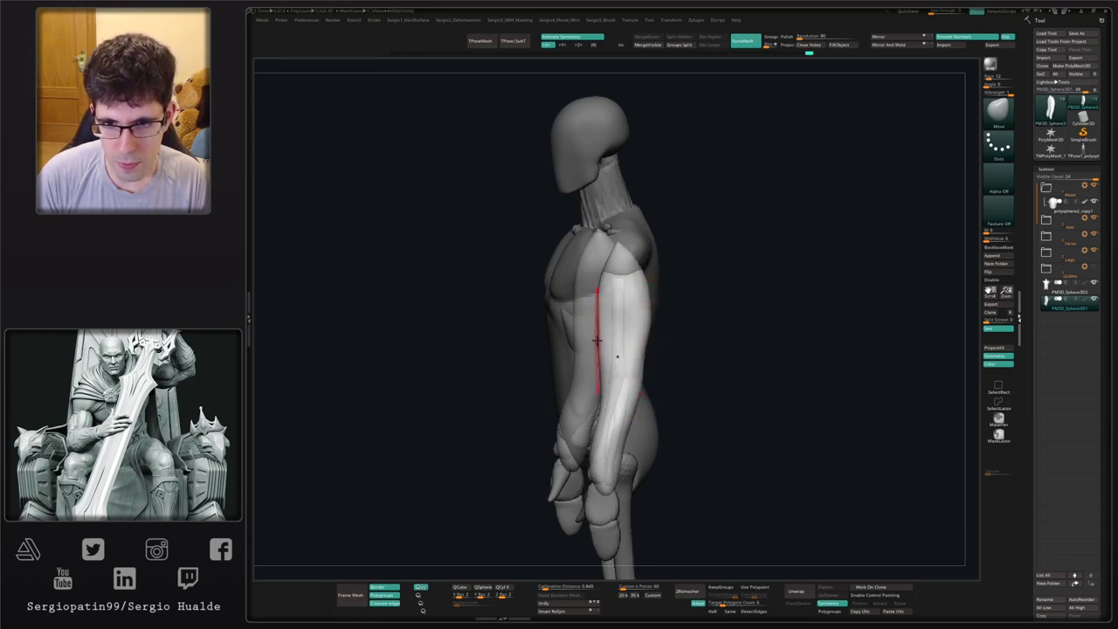
# - Refine the elbow and forearm contours of the arm volumes with the Move brush and turn transparency off
pyautogui.moveTo(598, 317); pyautogui.dragTo(659, 342, button='right')
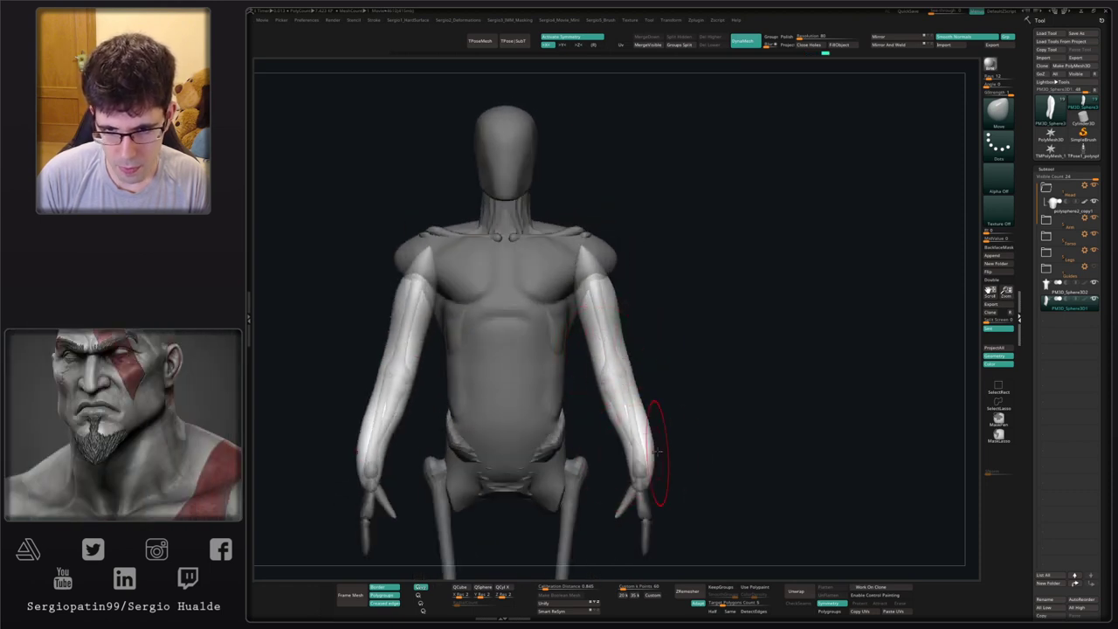
pyautogui.moveTo(635, 450); pyautogui.dragTo(638, 419)
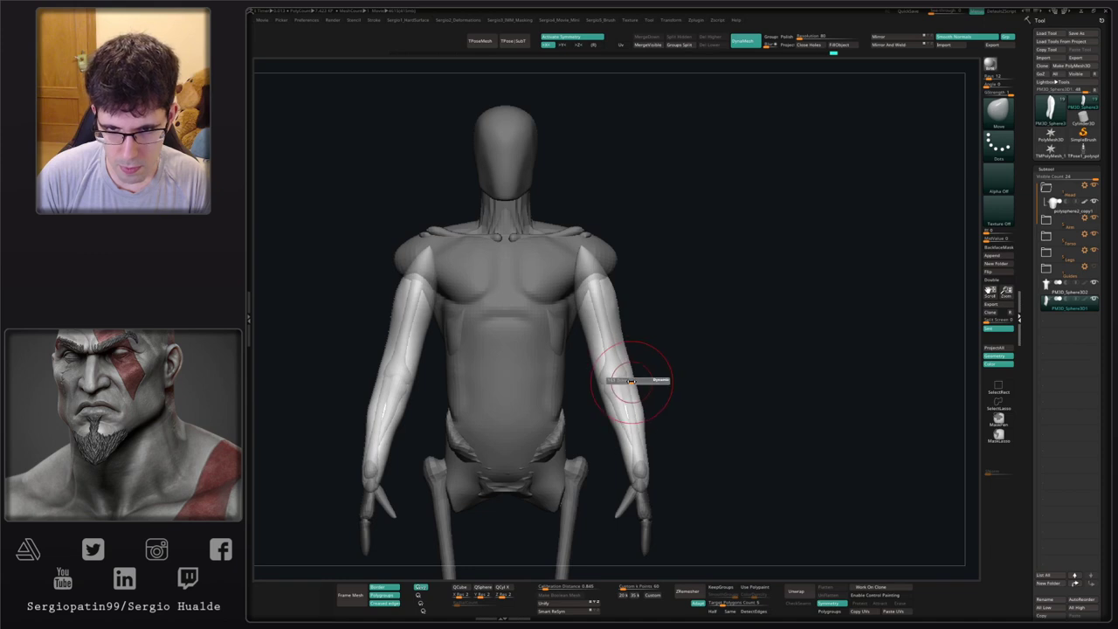
pyautogui.moveTo(624, 375); pyautogui.dragTo(631, 370)
pyautogui.moveTo(657, 377); pyautogui.dragTo(621, 392, button='right')
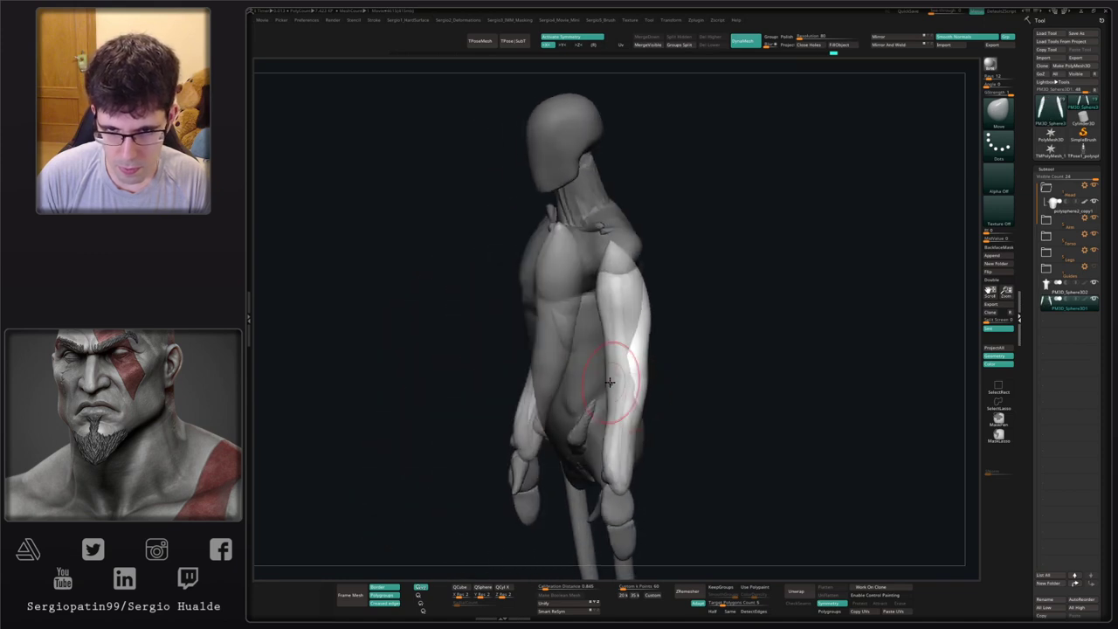
pyautogui.moveTo(612, 377); pyautogui.dragTo(616, 374)
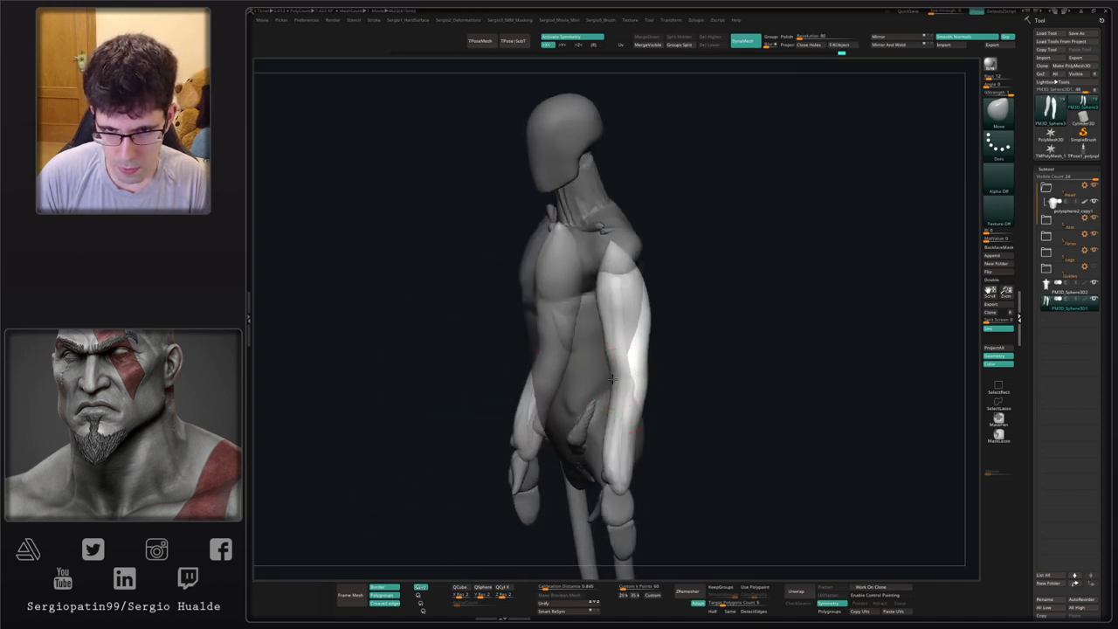
pyautogui.moveTo(631, 370); pyautogui.dragTo(613, 330, button='right')
pyautogui.moveTo(604, 343); pyautogui.dragTo(613, 344)
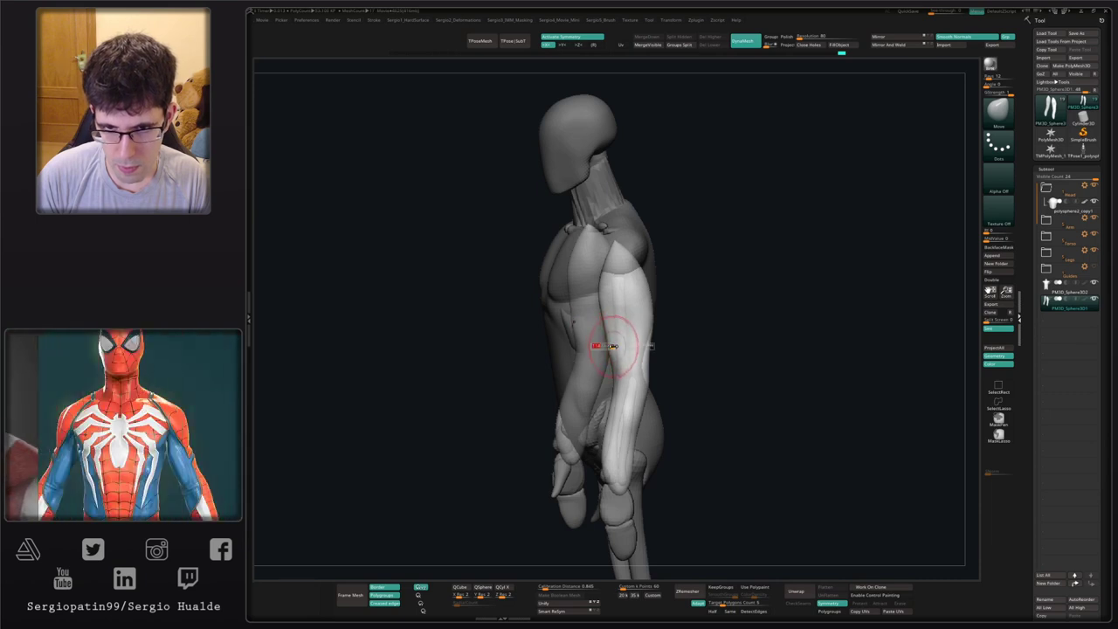
pyautogui.moveTo(609, 472)
pyautogui.keyDown('alt'); pyautogui.mouseDown(button='right')
pyautogui.moveTo(619, 401)
pyautogui.moveTo(592, 428)
pyautogui.mouseUp(button='right'); pyautogui.keyUp('alt')
pyautogui.moveTo(608, 431); pyautogui.dragTo(607, 421)
pyautogui.moveTo(606, 419)
pyautogui.mouseDown(button='right')
pyautogui.moveTo(622, 437)
pyautogui.moveTo(611, 421)
pyautogui.moveTo(602, 440)
pyautogui.moveTo(617, 433)
pyautogui.moveTo(609, 387)
pyautogui.moveTo(600, 420)
pyautogui.moveTo(614, 414)
pyautogui.moveTo(606, 375)
pyautogui.moveTo(690, 357)
pyautogui.moveTo(710, 336)
pyautogui.mouseUp(button='right')
pyautogui.hotkey('alt', 's')
pyautogui.hotkey('alt', 's')
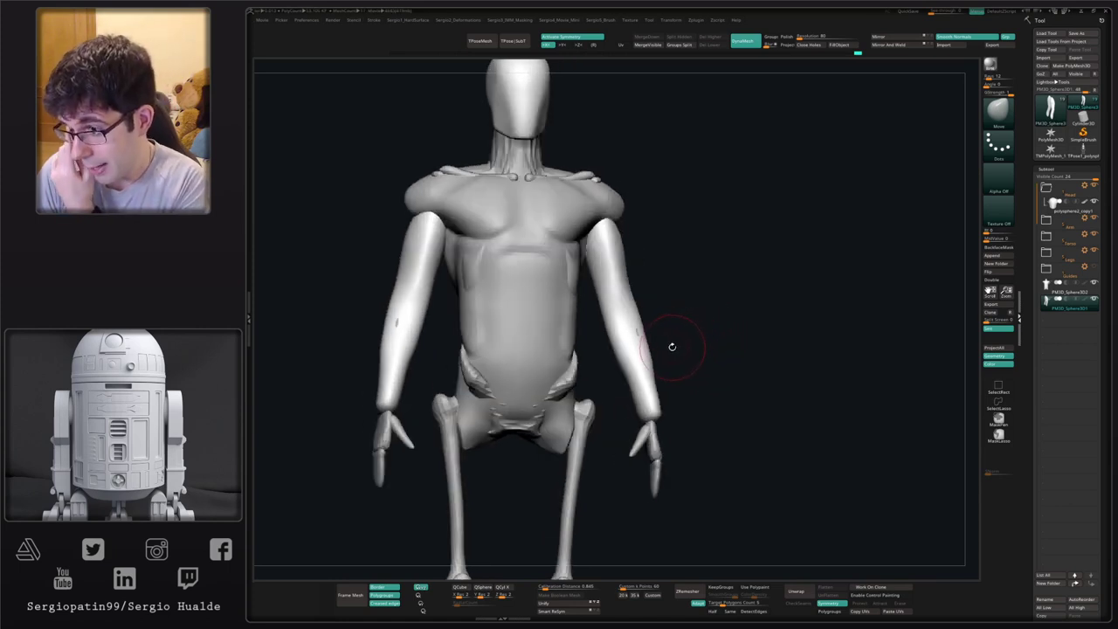
# - Examine how the arm volumes meet the shoulders from the front and back
pyautogui.moveTo(747, 302); pyautogui.dragTo(705, 323, button='right')
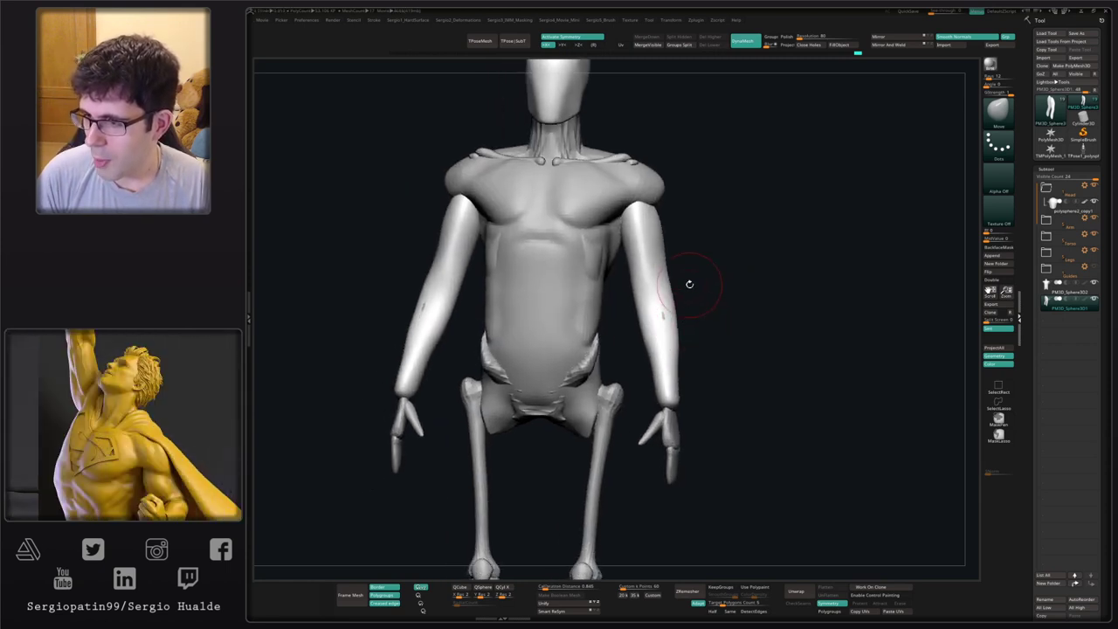
pyautogui.moveTo(687, 297); pyautogui.dragTo(621, 295, button='right')
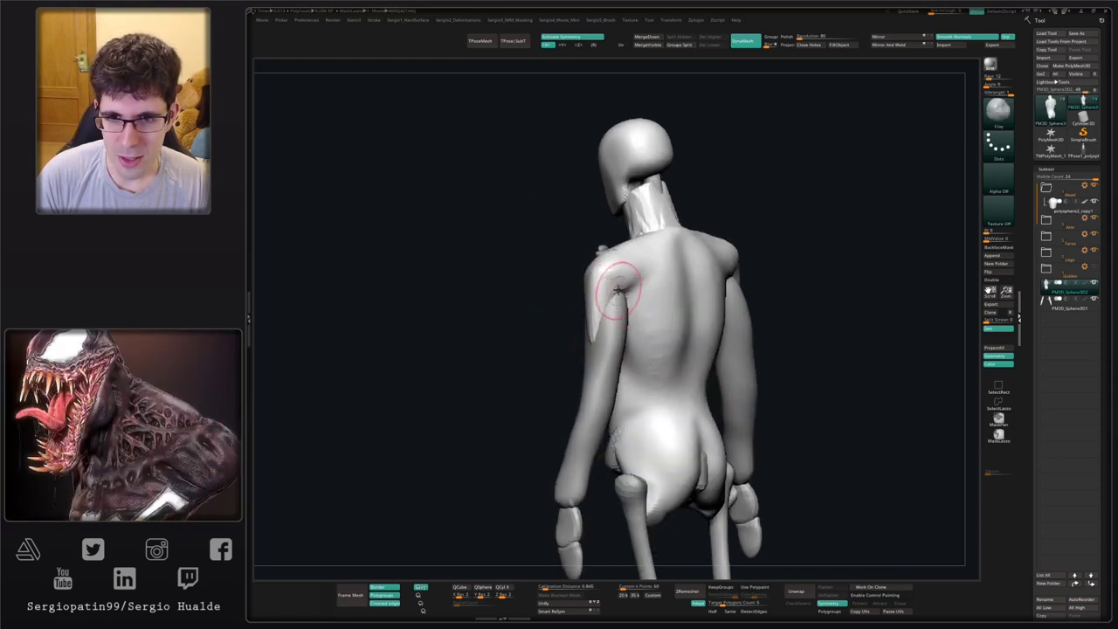
pyautogui.moveTo(620, 286); pyautogui.dragTo(749, 284, button='right')
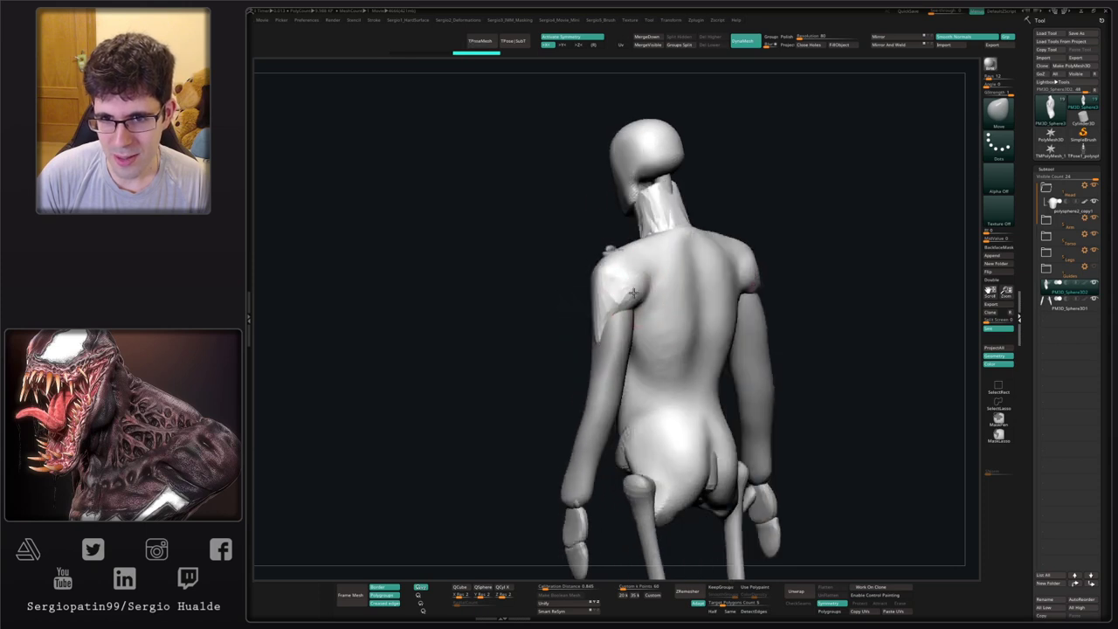
# - Carve the scapula's spine and inner border into the upper back with the DamStandard brush, symmetrically on both sides
pyautogui.moveTo(643, 274)
pyautogui.mouseDown(button='right')
pyautogui.moveTo(636, 278)
pyautogui.moveTo(637, 254)
pyautogui.moveTo(632, 320)
pyautogui.moveTo(662, 339)
pyautogui.mouseUp(button='right')
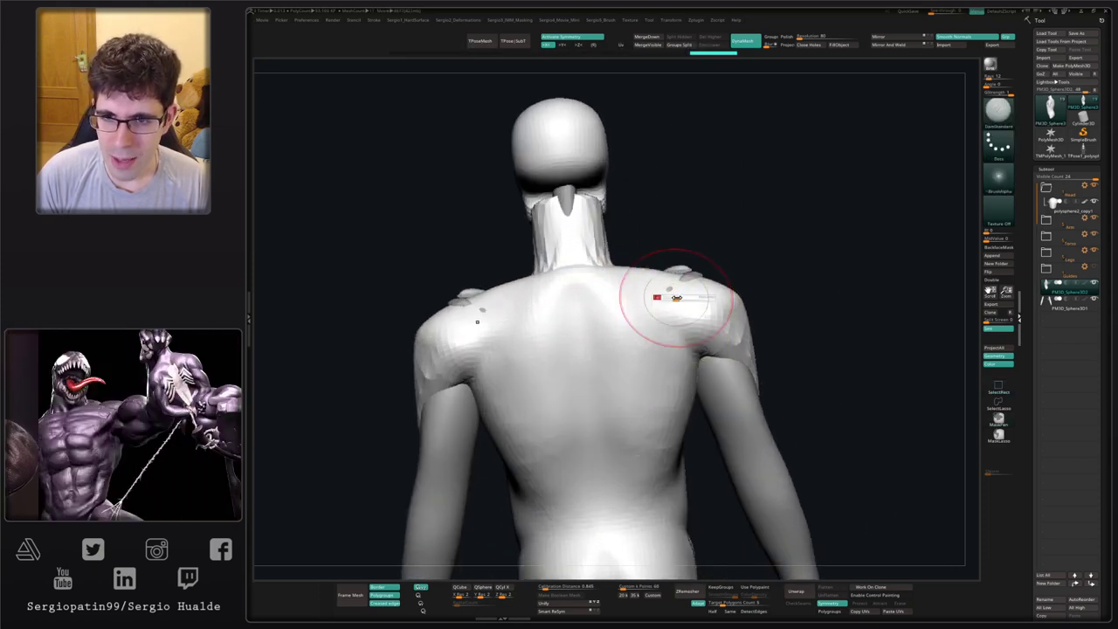
pyautogui.press('b')
pyautogui.press('d')
pyautogui.press('s')
pyautogui.hotkey('alt', 's')
pyautogui.hotkey('alt', 't')
pyautogui.moveTo(676, 281)
pyautogui.mouseDown()
pyautogui.moveTo(606, 316)
pyautogui.moveTo(628, 392)
pyautogui.mouseUp()
pyautogui.hotkey('alt', 't')
pyautogui.hotkey('alt', 't')
pyautogui.hotkey('alt', 't')
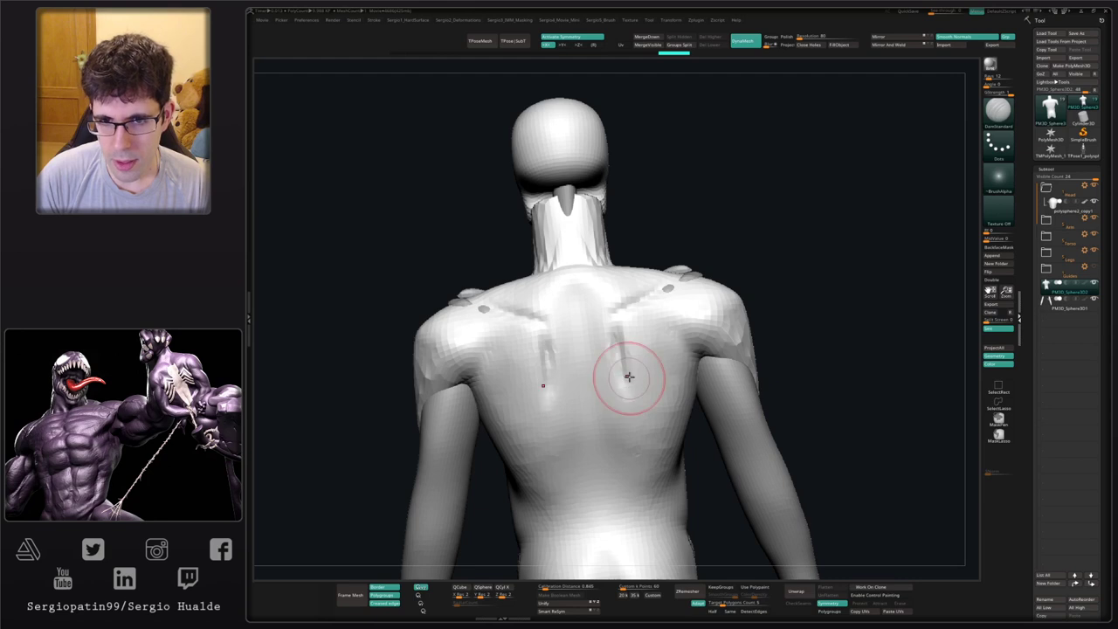
# - Reshape the carved inner scapula borders and their upper corners with the Move brush
pyautogui.keyDown('shift'); pyautogui.moveTo(629, 377); pyautogui.dragTo(634, 337, button='right'); pyautogui.keyUp('shift')
pyautogui.press('b')
pyautogui.press('m')
pyautogui.press('v')
pyautogui.press('s')
pyautogui.moveTo(625, 327); pyautogui.dragTo(632, 331)
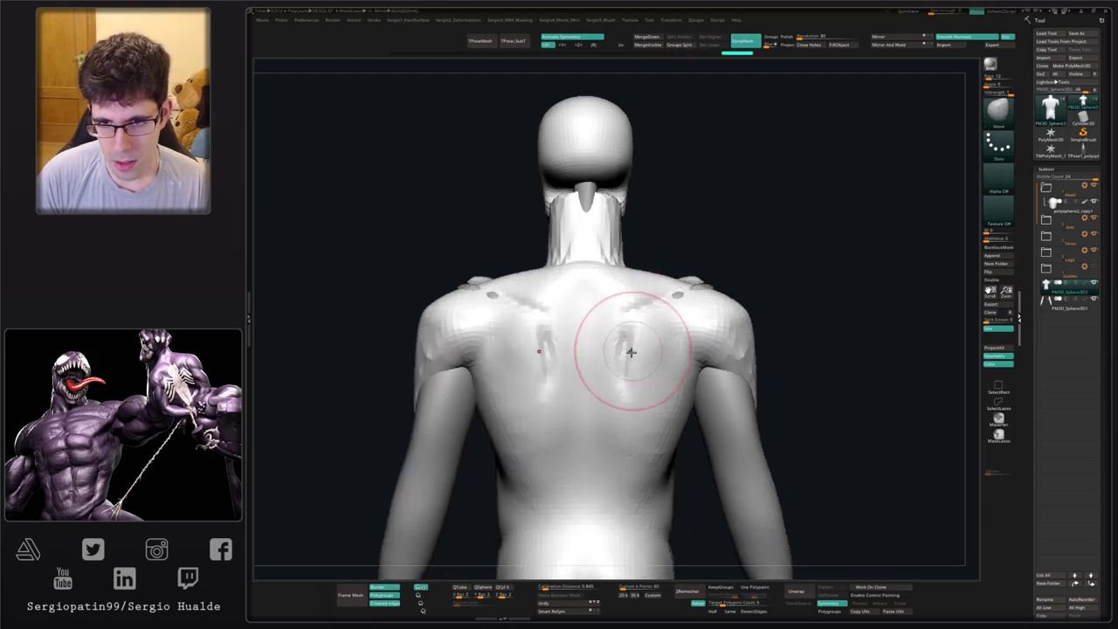
pyautogui.moveTo(628, 374); pyautogui.dragTo(637, 392)
pyautogui.moveTo(638, 319); pyautogui.dragTo(648, 312)
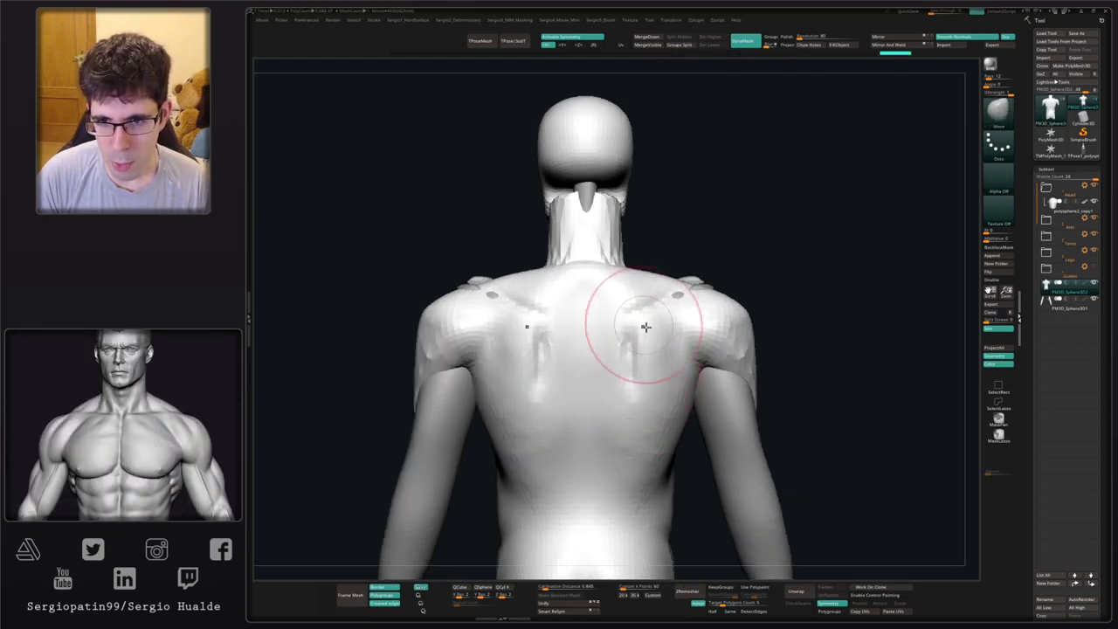
pyautogui.moveTo(644, 327); pyautogui.dragTo(578, 321, button='right')
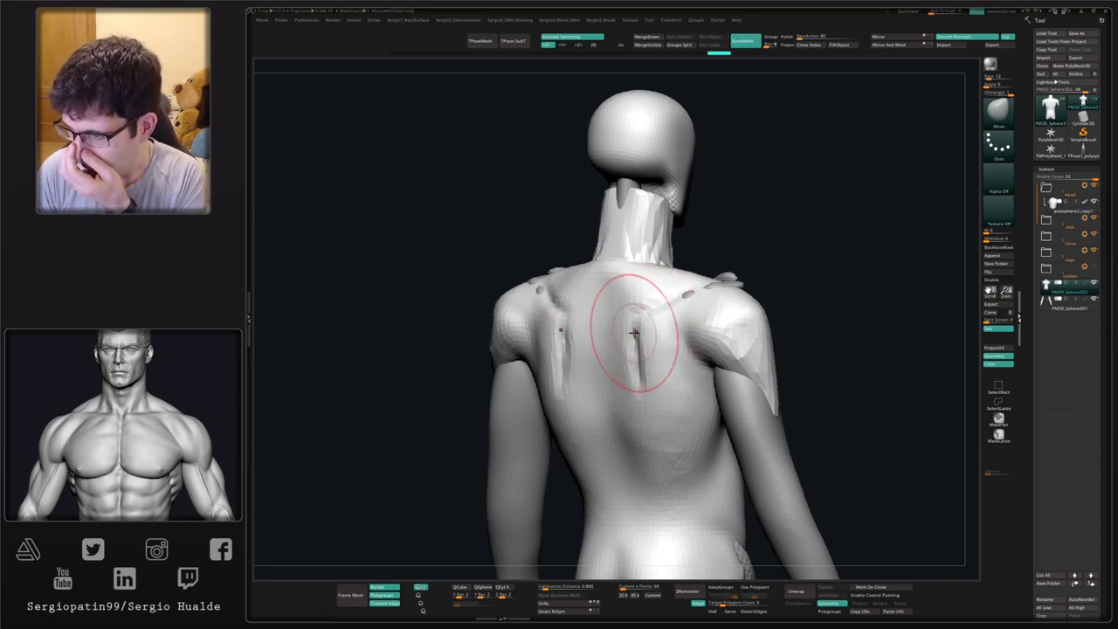
pyautogui.moveTo(628, 306); pyautogui.dragTo(611, 349, button='right')
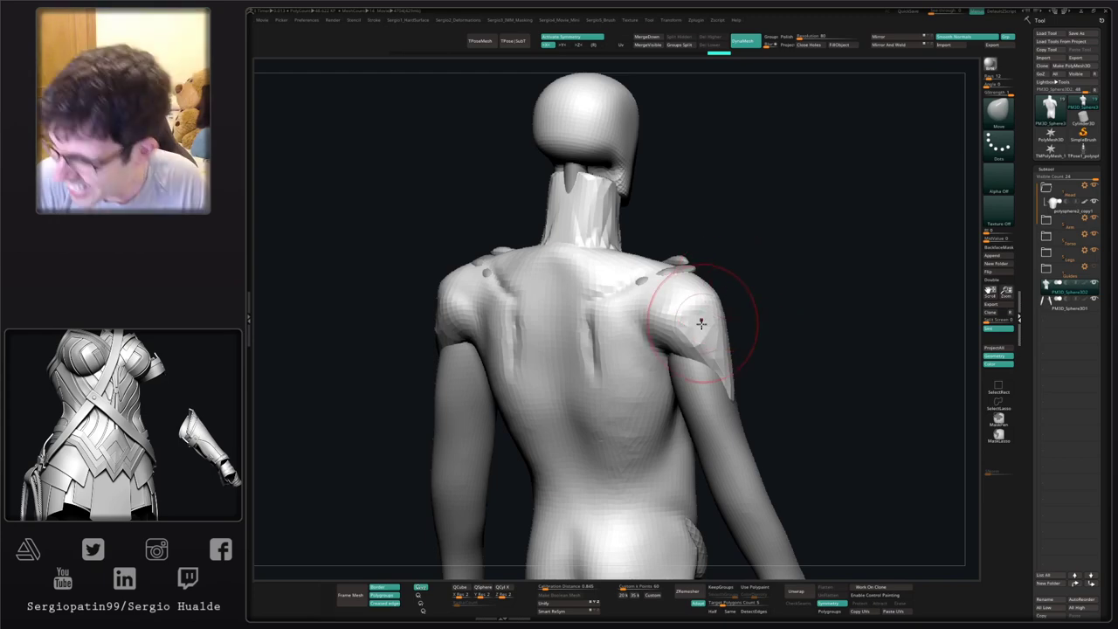
pyautogui.moveTo(680, 319)
pyautogui.mouseDown()
pyautogui.moveTo(716, 352)
pyautogui.moveTo(729, 349)
pyautogui.moveTo(716, 332)
pyautogui.moveTo(726, 306)
pyautogui.moveTo(788, 311)
pyautogui.moveTo(759, 330)
pyautogui.mouseUp()
pyautogui.hotkey('ctrl', 'z')
pyautogui.press('b')
pyautogui.press('c')
pyautogui.press('l')
# - Adjust the front of the shoulders and pull the deltoids' outer contour inward with the Move brush
pyautogui.moveTo(758, 329); pyautogui.dragTo(770, 301, button='right')
pyautogui.press('b')
pyautogui.press('m')
pyautogui.press('v')
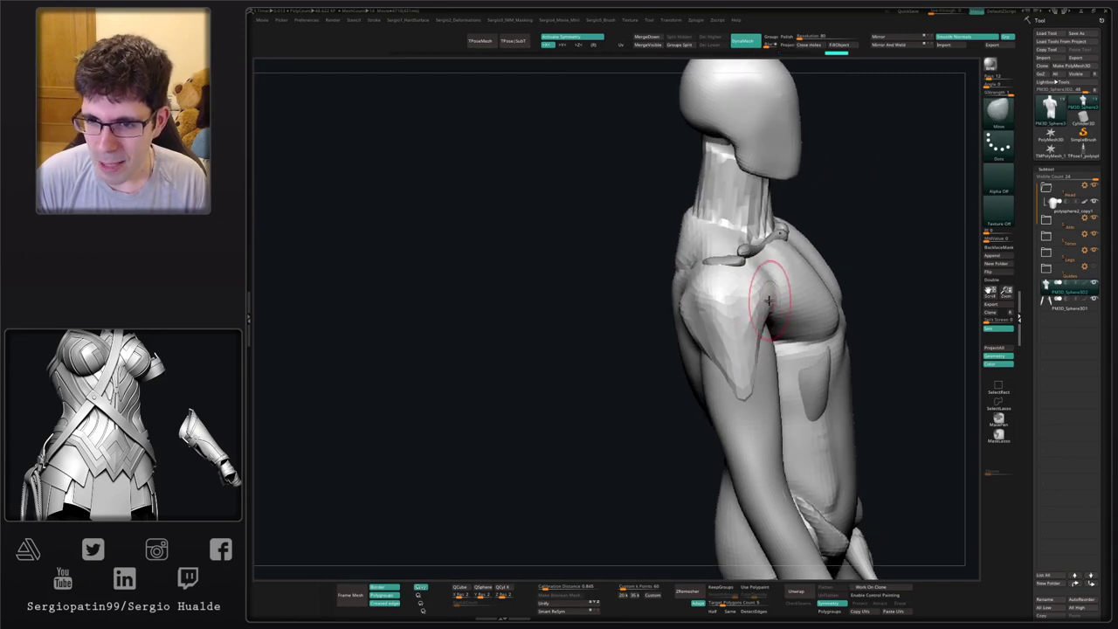
pyautogui.moveTo(770, 301); pyautogui.dragTo(757, 326)
pyautogui.moveTo(735, 329)
pyautogui.keyDown('alt'); pyautogui.mouseDown(button='right')
pyautogui.moveTo(716, 354)
pyautogui.moveTo(697, 355)
pyautogui.moveTo(700, 344)
pyautogui.moveTo(548, 362)
pyautogui.moveTo(548, 323)
pyautogui.mouseUp(button='right'); pyautogui.keyUp('alt')
pyautogui.keyDown('alt'); pyautogui.moveTo(746, 349); pyautogui.dragTo(675, 312, button='right'); pyautogui.keyUp('alt')
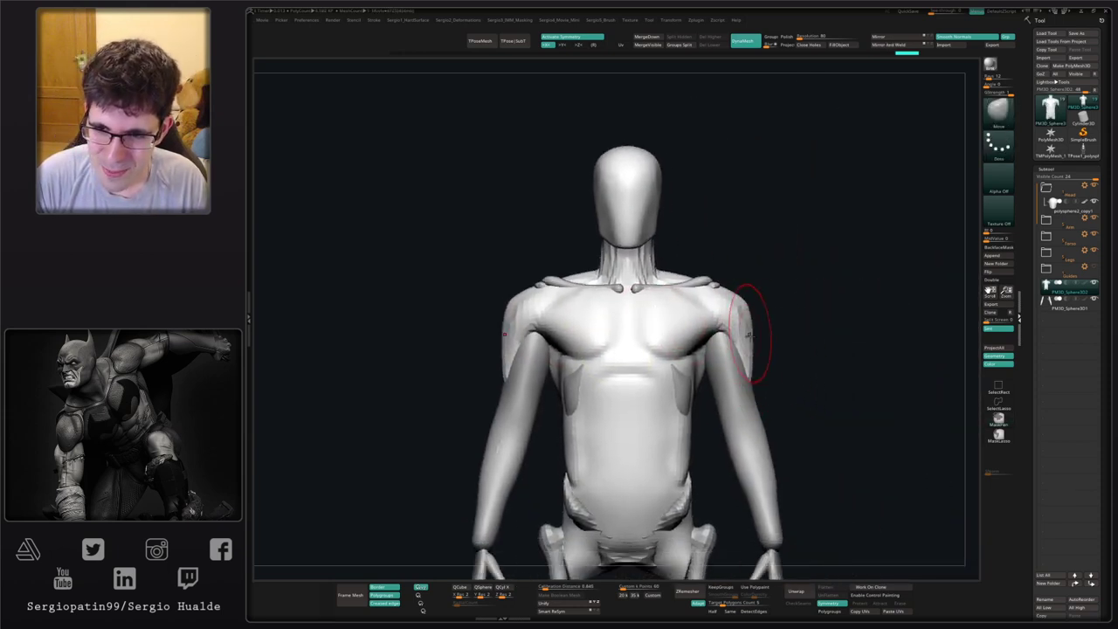
pyautogui.moveTo(747, 314); pyautogui.dragTo(709, 335)
pyautogui.press('s')
# - Flatten the surface around the shoulder with the TrimDynamic brush
pyautogui.moveTo(729, 330)
pyautogui.mouseDown(button='right')
pyautogui.moveTo(664, 336)
pyautogui.moveTo(606, 375)
pyautogui.moveTo(696, 308)
pyautogui.moveTo(717, 317)
pyautogui.moveTo(706, 326)
pyautogui.mouseUp(button='right')
pyautogui.press('b')
pyautogui.press('t')
pyautogui.press('d')
pyautogui.moveTo(711, 294); pyautogui.dragTo(709, 311)
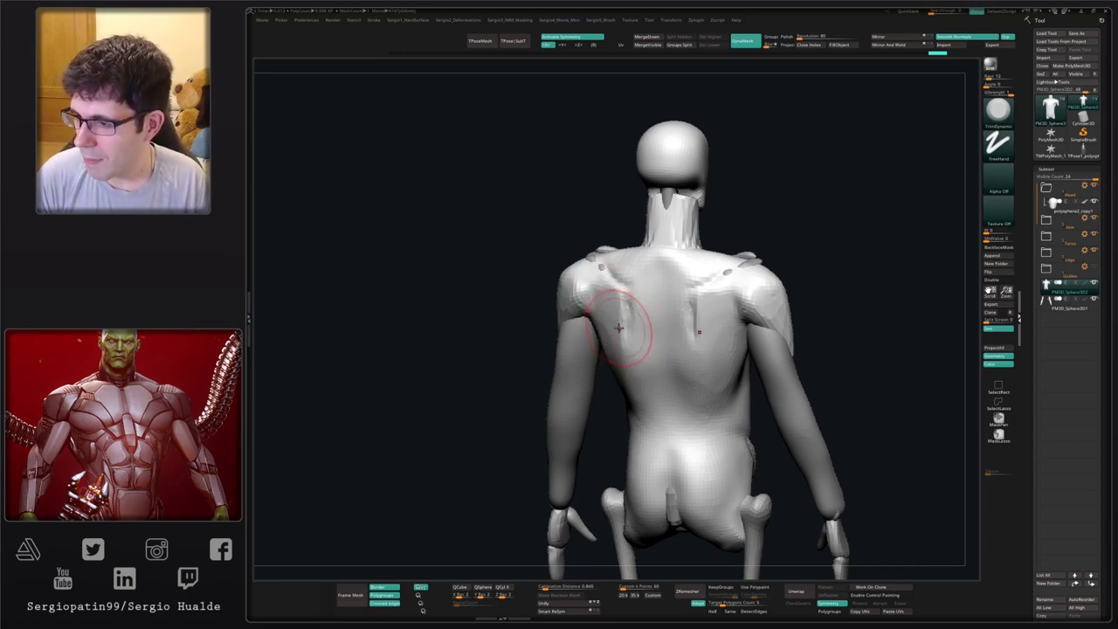
# - Update the torso's DynaMesh and isolate the torso from the other subtools
pyautogui.moveTo(615, 329); pyautogui.dragTo(625, 330, button='right')
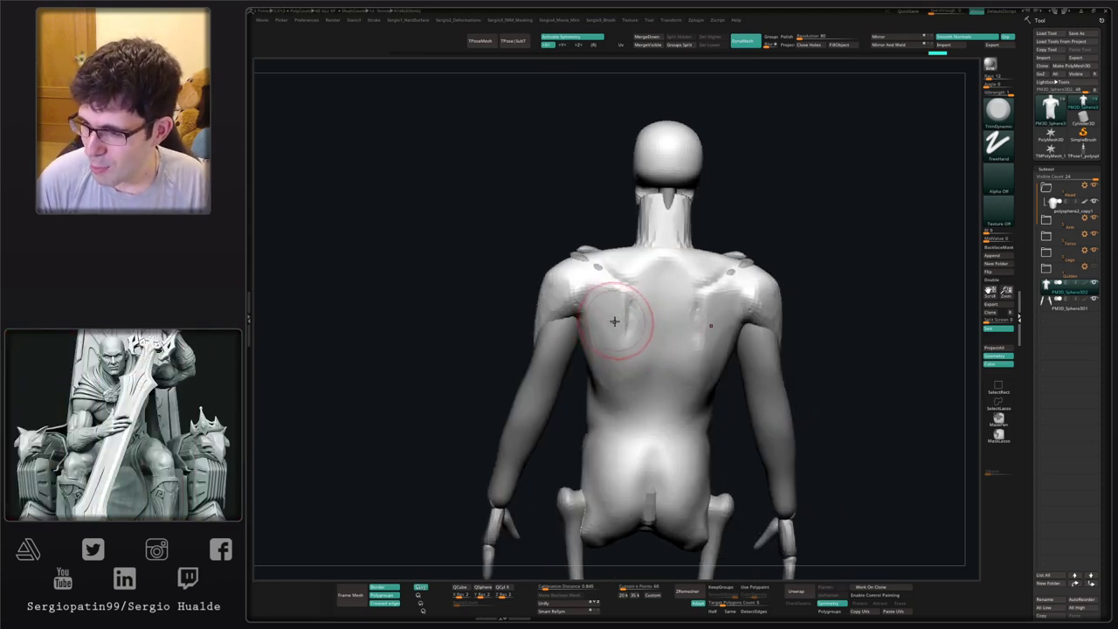
pyautogui.keyDown('shift'); pyautogui.moveTo(620, 328); pyautogui.dragTo(661, 306, button='right'); pyautogui.keyUp('shift')
pyautogui.keyDown('ctrl'); pyautogui.moveTo(768, 199); pyautogui.dragTo(748, 218); pyautogui.keyUp('ctrl')
pyautogui.hotkey('alt', 's')
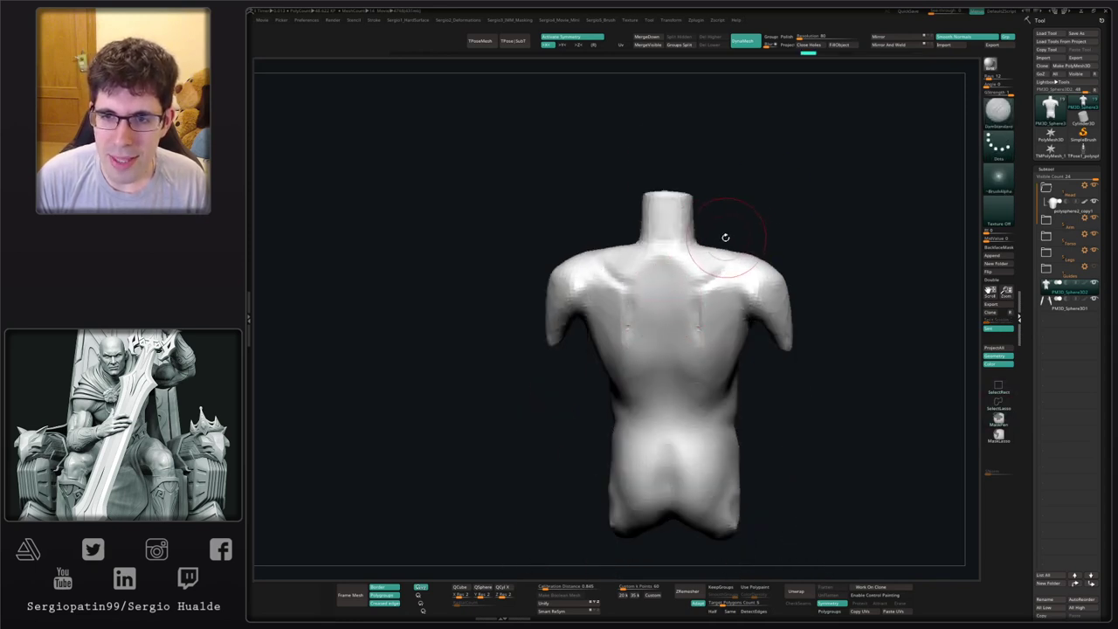
# - Carve the spine's central groove from the base of the neck down to the buttocks with DamStandard
pyautogui.keyDown('alt'); pyautogui.moveTo(676, 264); pyautogui.dragTo(706, 294, button='right'); pyautogui.keyUp('alt')
pyautogui.moveTo(630, 301); pyautogui.dragTo(636, 322, button='right')
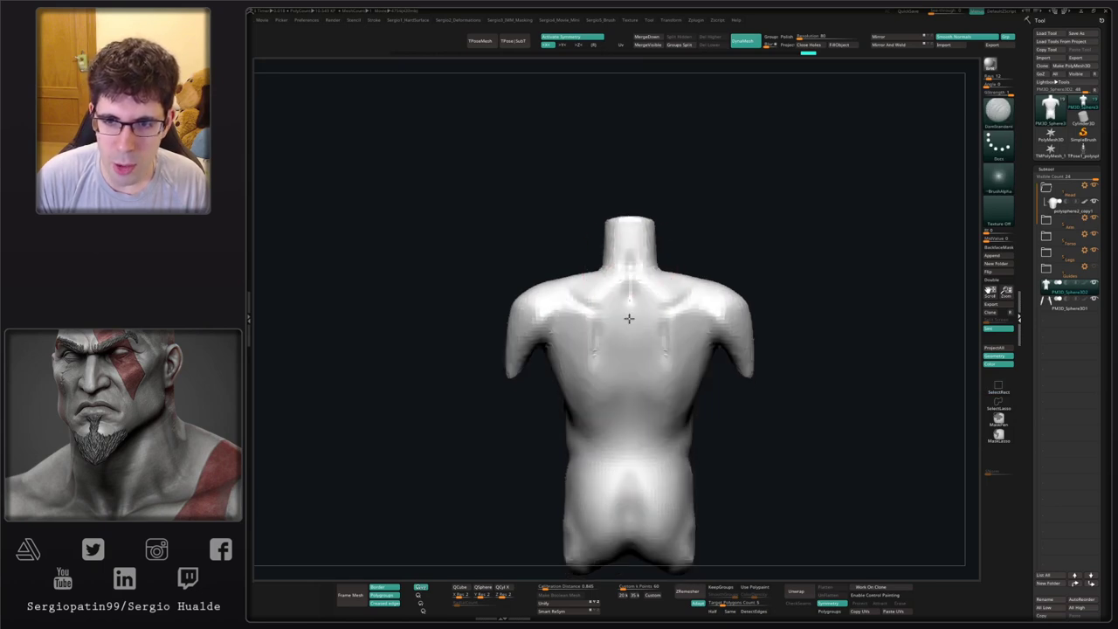
pyautogui.moveTo(628, 318); pyautogui.dragTo(626, 375)
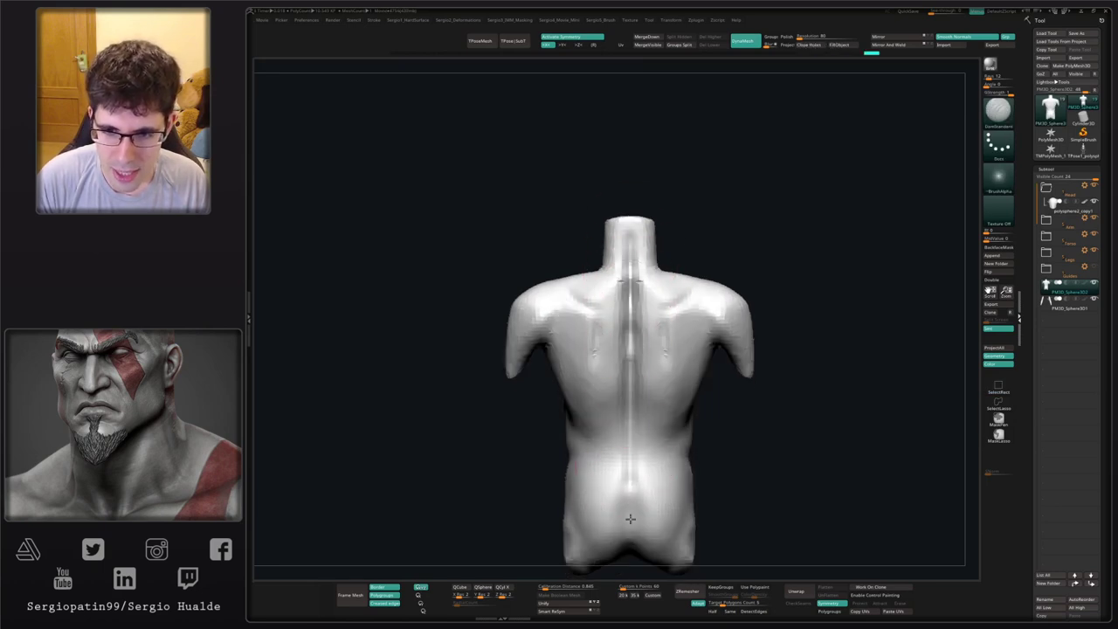
pyautogui.moveTo(628, 556); pyautogui.dragTo(633, 391)
# - Build up the muscle columns along both sides of the spine with the Clay brush
pyautogui.press('b')
pyautogui.press('c')
pyautogui.press('l')
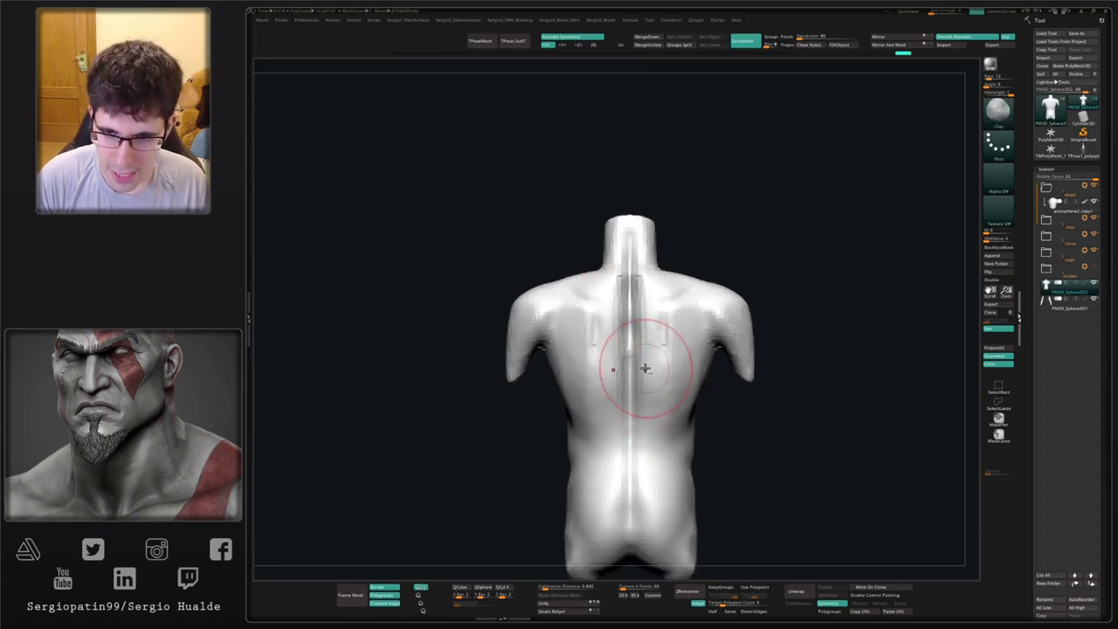
pyautogui.moveTo(643, 391); pyautogui.dragTo(649, 391, button='right')
pyautogui.moveTo(648, 389)
pyautogui.mouseDown()
pyautogui.moveTo(646, 310)
pyautogui.moveTo(637, 469)
pyautogui.mouseUp()
pyautogui.keyDown('alt'); pyautogui.moveTo(641, 361); pyautogui.dragTo(635, 437, button='right'); pyautogui.keyUp('alt')
pyautogui.moveTo(635, 367)
pyautogui.mouseDown(button='right')
pyautogui.moveTo(633, 399)
pyautogui.moveTo(645, 372)
pyautogui.mouseUp(button='right')
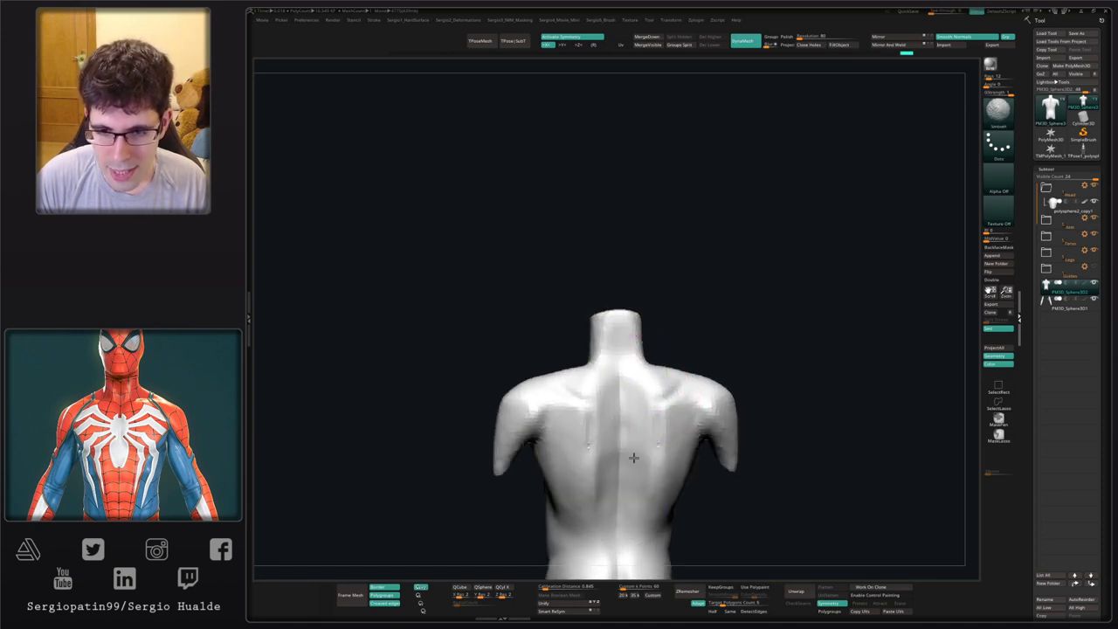
# - Carve the lower edges of the lats on the mid back with DamStandard and smooth the creases
pyautogui.moveTo(629, 457)
pyautogui.mouseDown(button='right')
pyautogui.moveTo(627, 395)
pyautogui.moveTo(661, 415)
pyautogui.mouseUp(button='right')
pyautogui.press('b')
pyautogui.press('d')
pyautogui.press('s')
pyautogui.press('s')
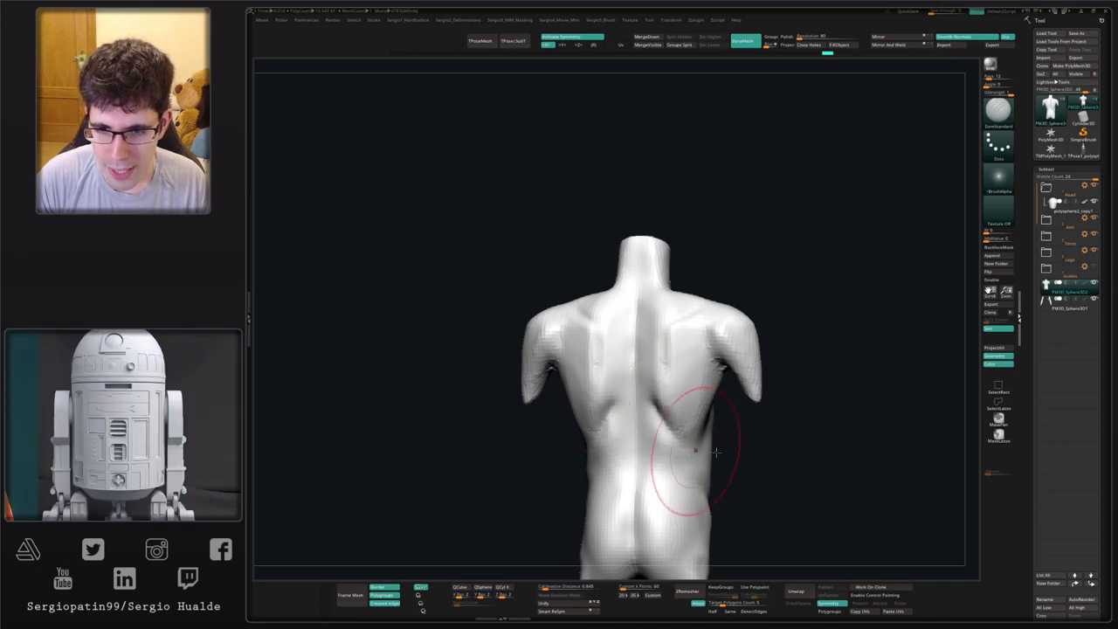
pyautogui.press('s')
pyautogui.press('shift')
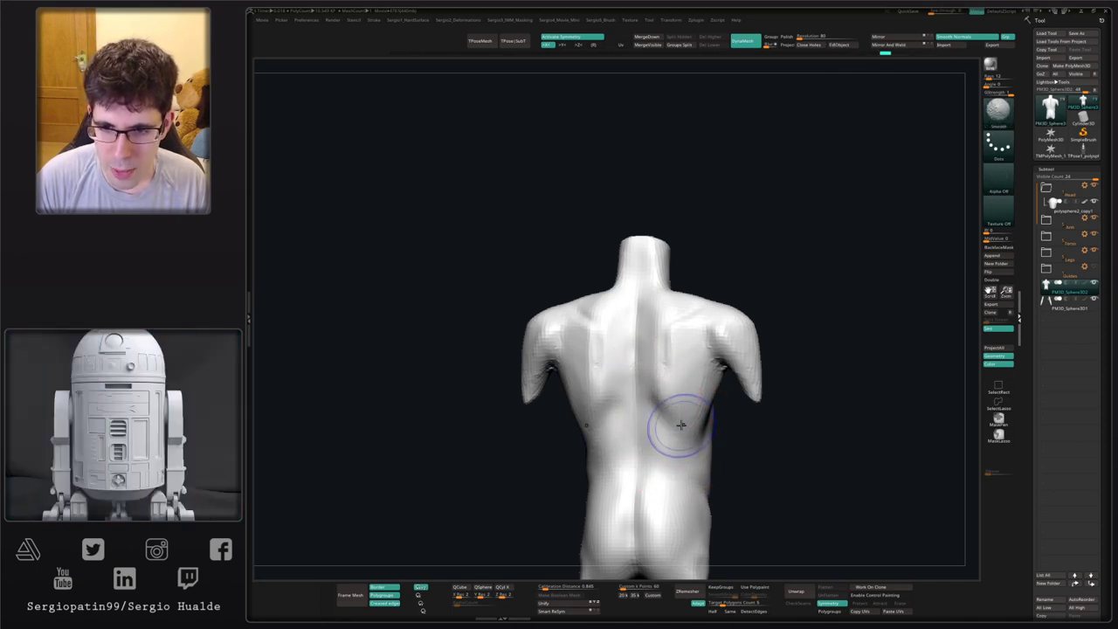
# - Build up the trapezius between the neck and shoulders with the Clay brush
pyautogui.press('b')
pyautogui.press('c')
pyautogui.press('l')
pyautogui.moveTo(648, 429)
pyautogui.mouseDown(button='right')
pyautogui.moveTo(654, 399)
pyautogui.moveTo(709, 426)
pyautogui.mouseUp(button='right')
pyautogui.moveTo(710, 426)
pyautogui.keyDown('ctrl'); pyautogui.mouseDown(button='right')
pyautogui.moveTo(688, 437)
pyautogui.moveTo(635, 427)
pyautogui.mouseUp(button='right'); pyautogui.keyUp('ctrl')
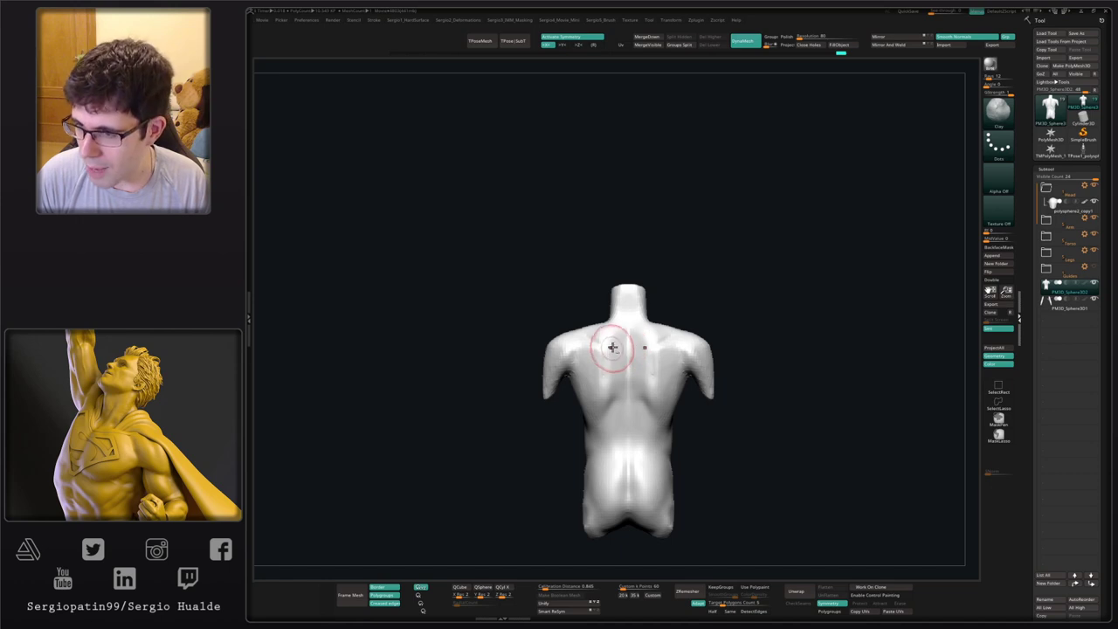
pyautogui.keyDown('alt'); pyautogui.moveTo(612, 347); pyautogui.dragTo(618, 400, button='right'); pyautogui.keyUp('alt')
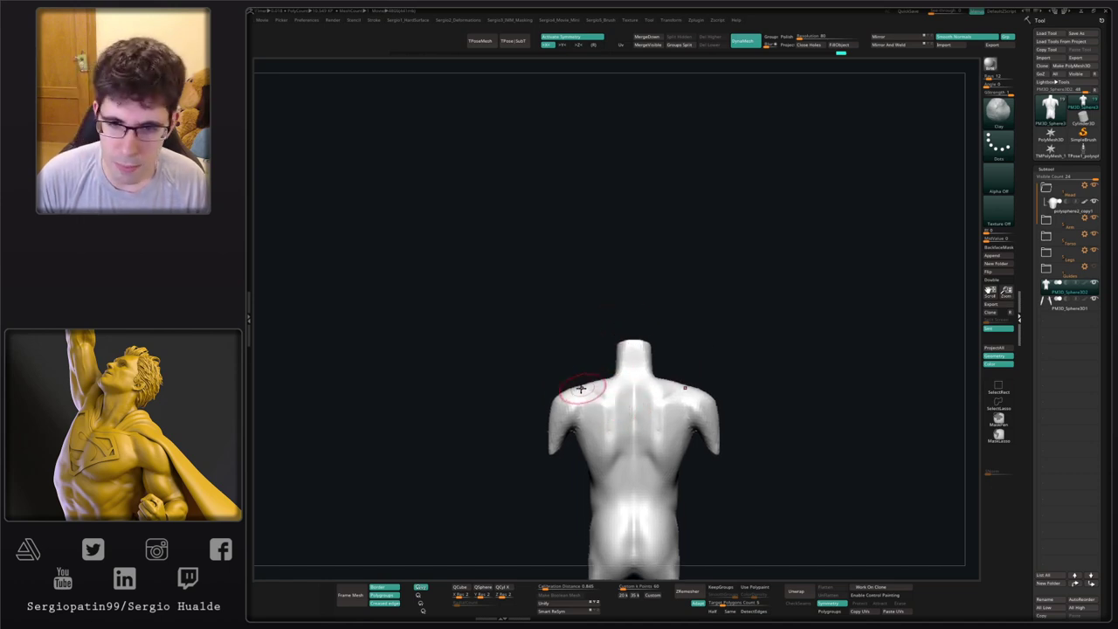
pyautogui.keyDown('ctrl'); pyautogui.moveTo(611, 362); pyautogui.dragTo(601, 385, button='right'); pyautogui.keyUp('ctrl')
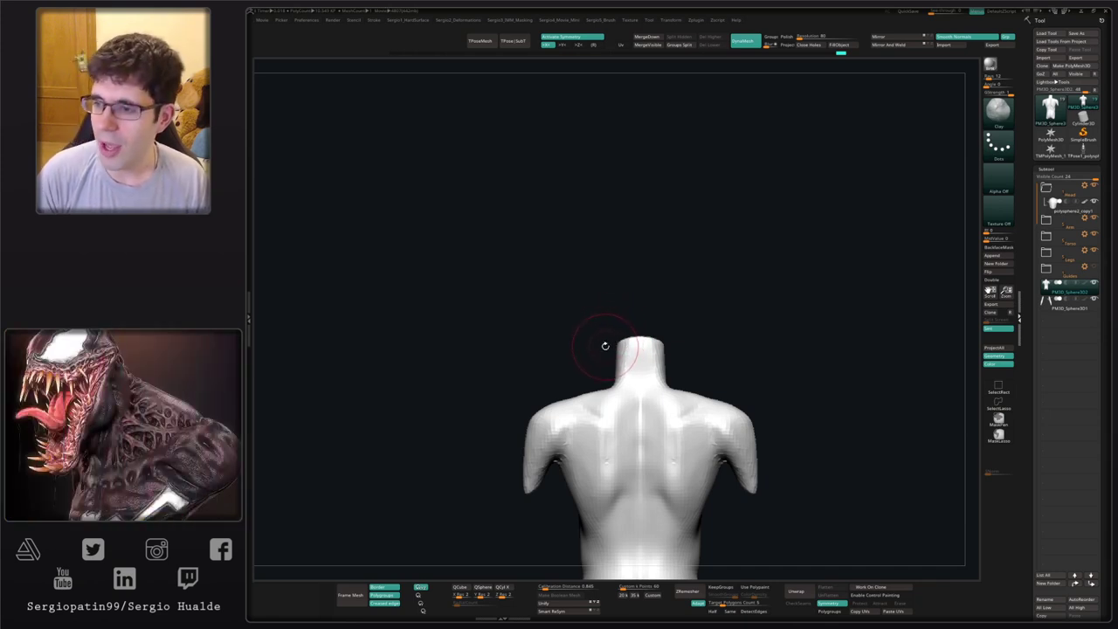
pyautogui.moveTo(610, 349)
pyautogui.mouseDown(button='right')
pyautogui.moveTo(610, 400)
pyautogui.moveTo(672, 424)
pyautogui.mouseUp(button='right')
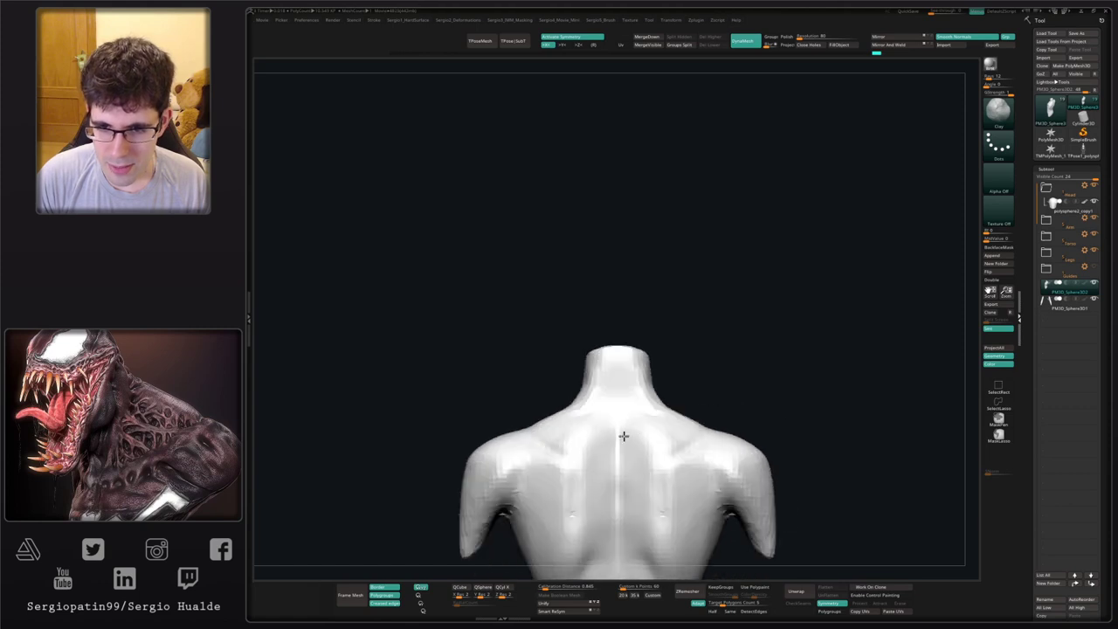
pyautogui.moveTo(714, 446); pyautogui.dragTo(709, 449)
pyautogui.moveTo(713, 454); pyautogui.dragTo(712, 428, button='right')
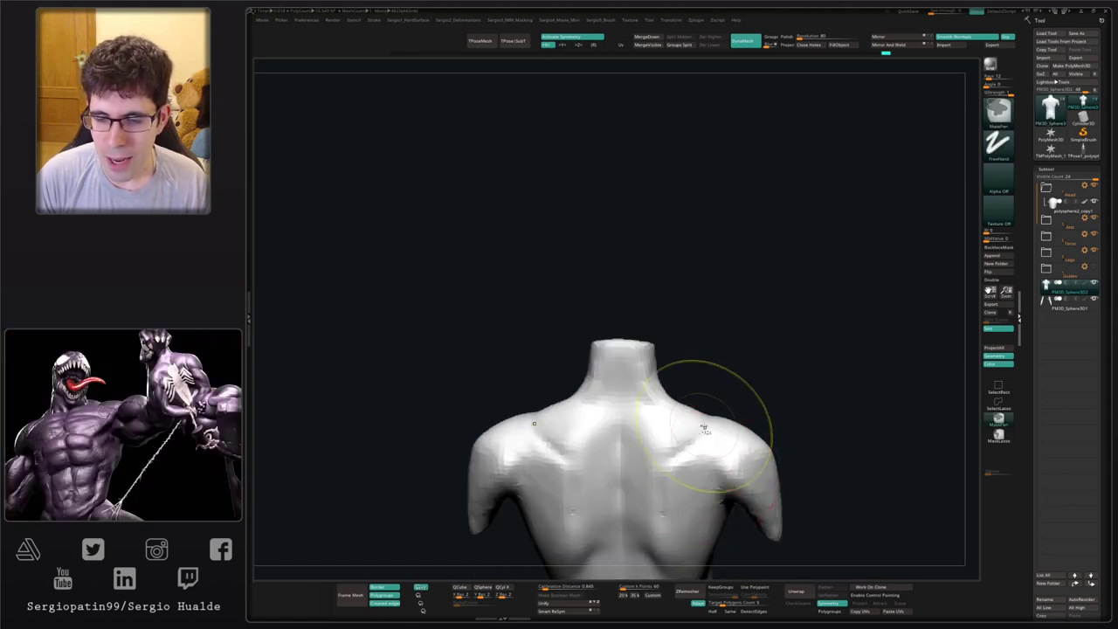
# - Refine the top contour of the shoulders beside the trapezius with the Move brush
pyautogui.moveTo(700, 425); pyautogui.dragTo(724, 427)
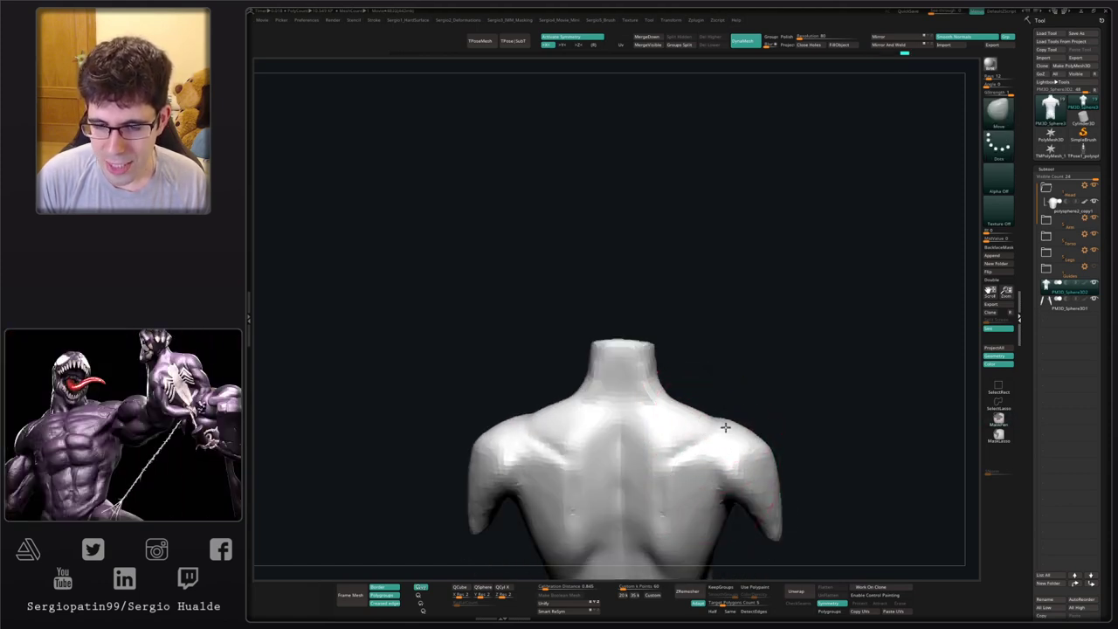
pyautogui.moveTo(727, 425); pyautogui.dragTo(714, 431, button='right')
pyautogui.press('s')
pyautogui.moveTo(713, 431); pyautogui.dragTo(725, 423)
pyautogui.moveTo(726, 424); pyautogui.dragTo(736, 447, button='right')
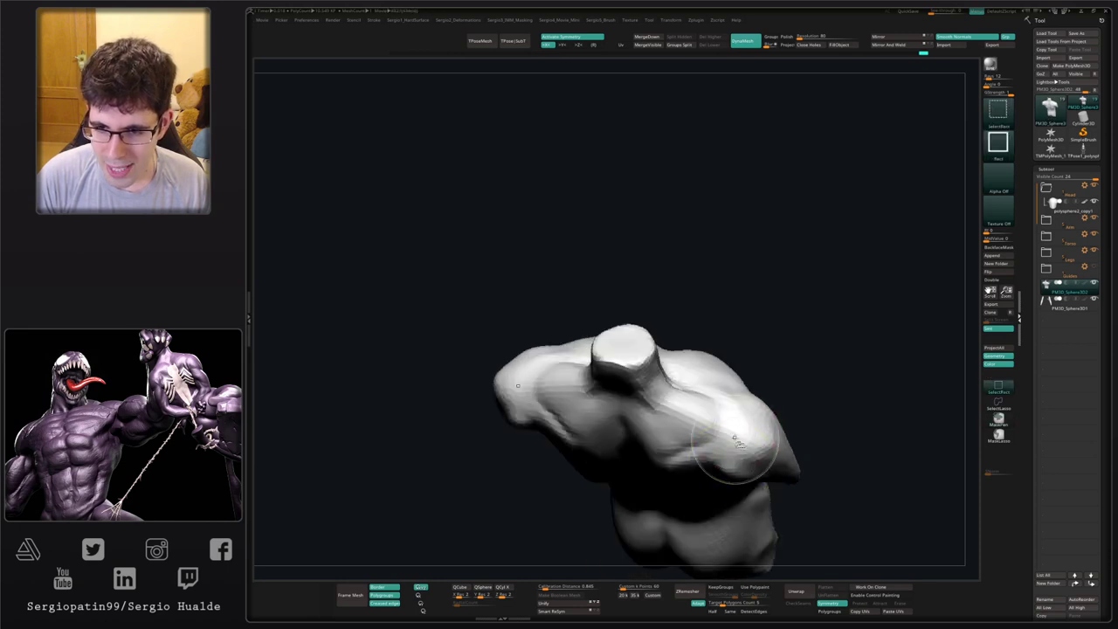
# - Carve the crease along the top of the shoulders toward the base of the neck with DamStandard
pyautogui.press('b')
pyautogui.press('d')
pyautogui.press('s')
pyautogui.moveTo(734, 412)
pyautogui.mouseDown()
pyautogui.moveTo(690, 452)
pyautogui.moveTo(721, 433)
pyautogui.mouseUp()
pyautogui.moveTo(721, 429); pyautogui.dragTo(668, 460)
pyautogui.moveTo(729, 391); pyautogui.dragTo(736, 425, button='right')
pyautogui.moveTo(726, 414); pyautogui.dragTo(686, 368)
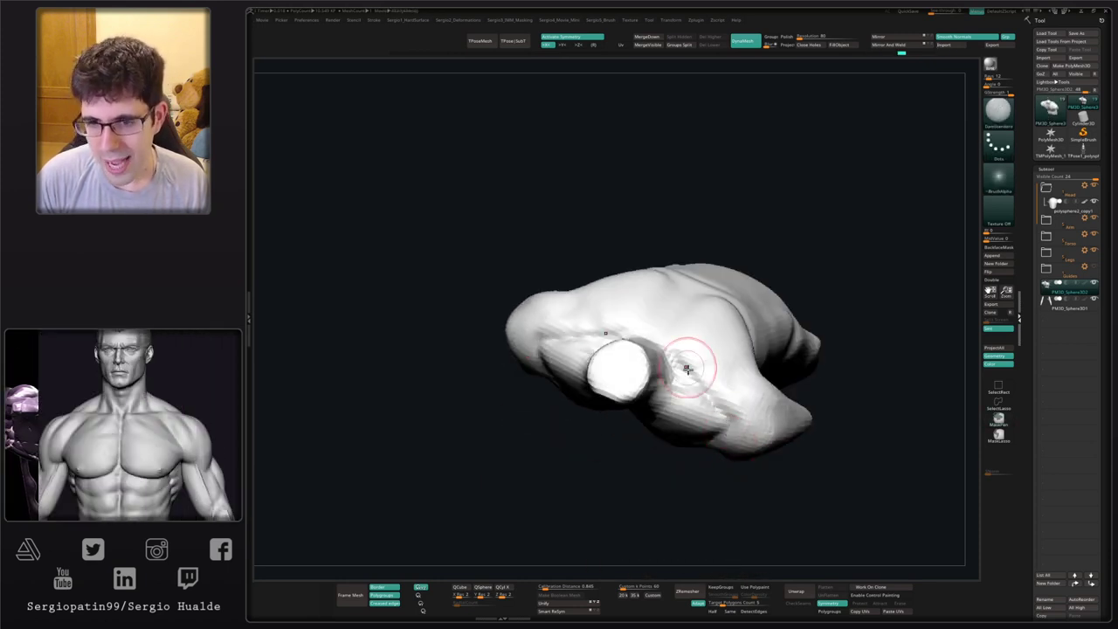
# - Isolate the scapula bones and lasso-mask them so that only their inner ends stay editable
pyautogui.moveTo(687, 369)
pyautogui.mouseDown(button='right')
pyautogui.moveTo(743, 332)
pyautogui.moveTo(751, 367)
pyautogui.moveTo(723, 408)
pyautogui.moveTo(747, 365)
pyautogui.moveTo(759, 368)
pyautogui.moveTo(756, 341)
pyautogui.moveTo(773, 357)
pyautogui.moveTo(794, 329)
pyautogui.moveTo(765, 365)
pyautogui.moveTo(749, 358)
pyautogui.moveTo(769, 382)
pyautogui.moveTo(716, 377)
pyautogui.moveTo(699, 352)
pyautogui.moveTo(646, 382)
pyautogui.moveTo(661, 387)
pyautogui.moveTo(661, 375)
pyautogui.moveTo(679, 380)
pyautogui.moveTo(731, 354)
pyautogui.moveTo(707, 422)
pyautogui.moveTo(707, 407)
pyautogui.mouseUp(button='right')
pyautogui.keyDown('alt'); pyautogui.click(662, 382); pyautogui.keyUp('alt')
pyautogui.hotkey('alt', 'shift', 's')
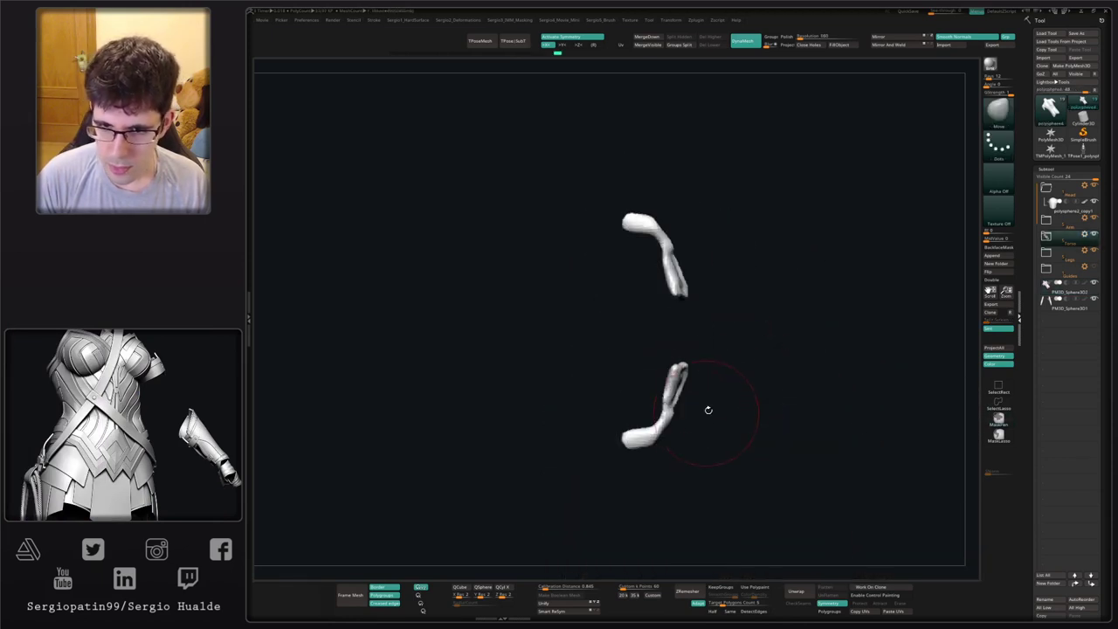
pyautogui.press('ctrl')
pyautogui.keyDown('ctrl'); pyautogui.moveTo(642, 415); pyautogui.dragTo(642, 417); pyautogui.keyUp('ctrl')
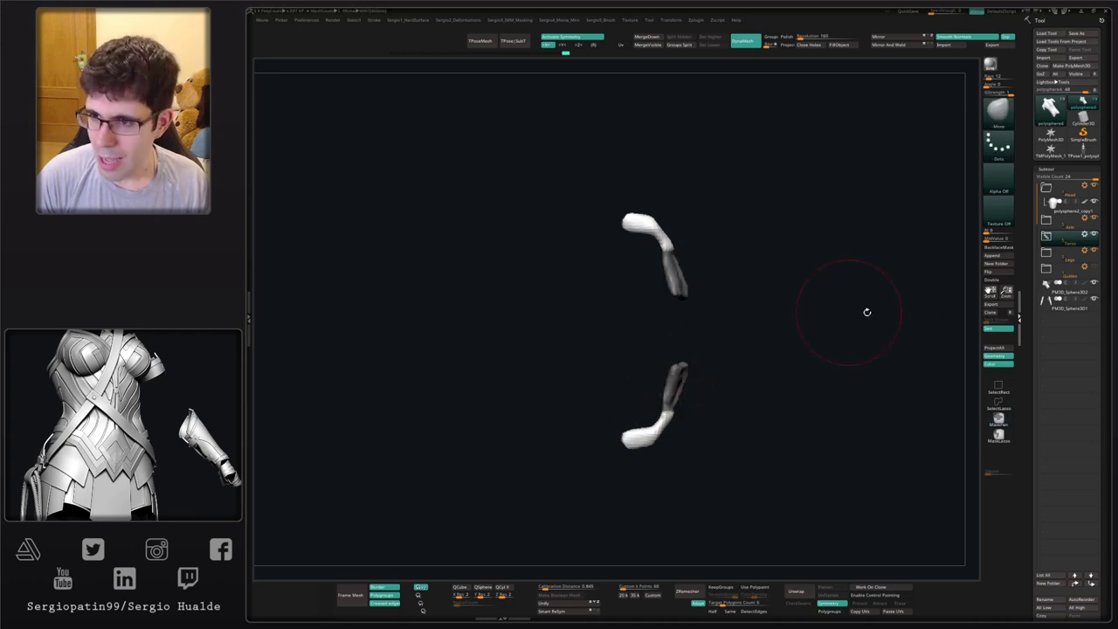
pyautogui.keyDown('ctrl'); pyautogui.click(998, 436); pyautogui.keyUp('ctrl')
pyautogui.keyDown('ctrl'); pyautogui.moveTo(646, 347); pyautogui.dragTo(718, 447); pyautogui.keyUp('ctrl')
pyautogui.keyDown('ctrl'); pyautogui.click(685, 421); pyautogui.keyUp('ctrl')
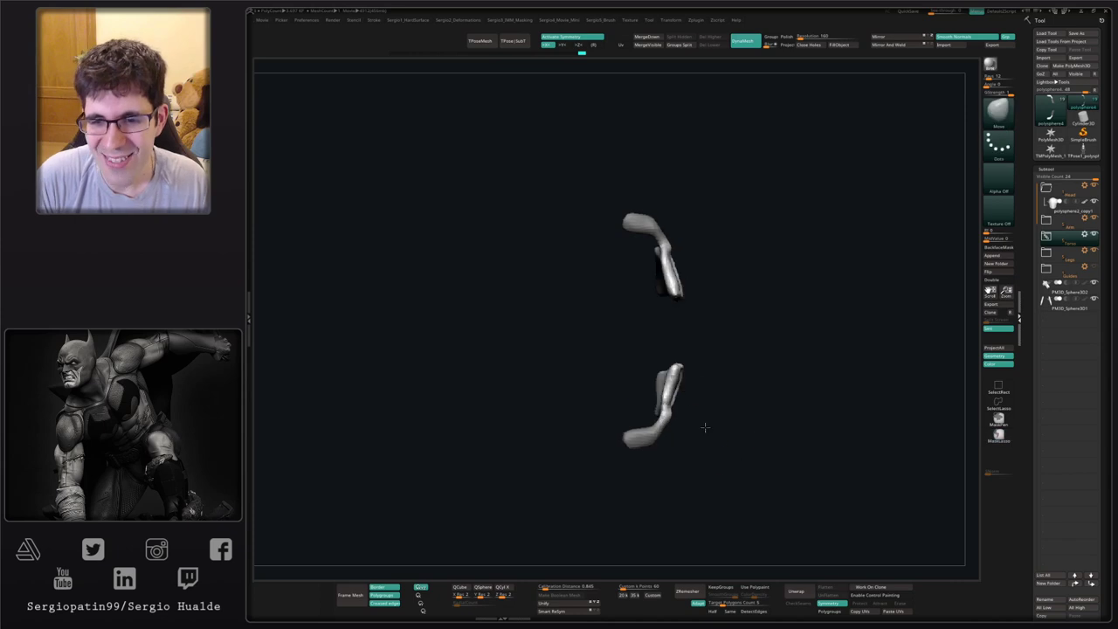
# - Move the inner ends of the scapula bones with the Gizmo, show the whole body and return to sculpting
pyautogui.press('w')
pyautogui.keyDown('alt'); pyautogui.click(657, 429); pyautogui.keyUp('alt')
pyautogui.moveTo(696, 428)
pyautogui.mouseDown()
pyautogui.moveTo(731, 391)
pyautogui.moveTo(740, 345)
pyautogui.moveTo(642, 379)
pyautogui.moveTo(725, 414)
pyautogui.mouseUp()
pyautogui.hotkey('alt', 's')
pyautogui.press('q')
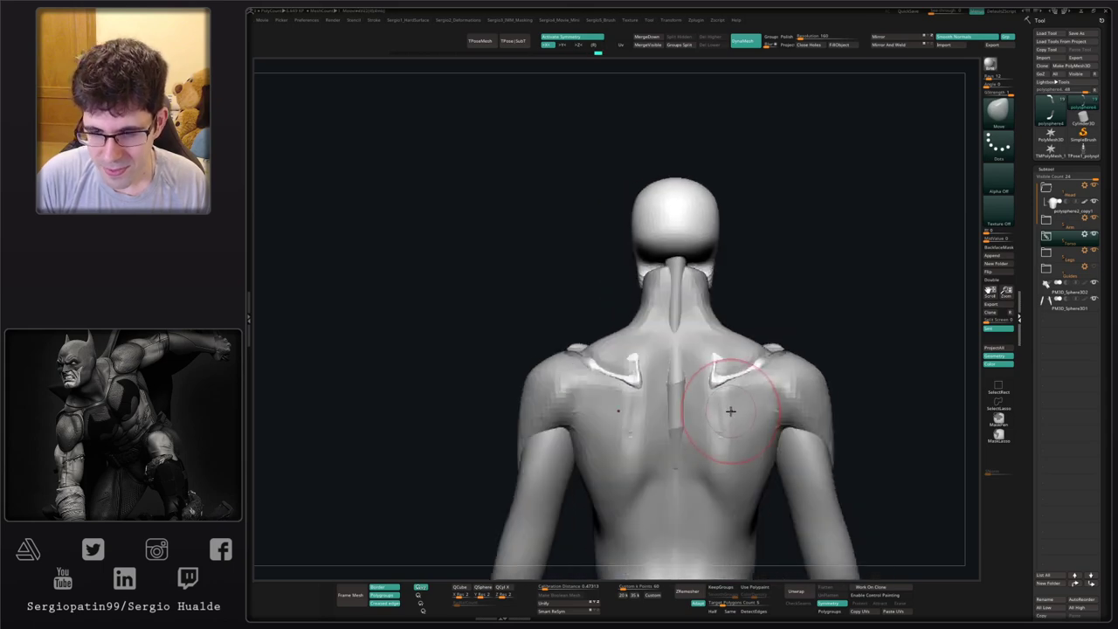
pyautogui.moveTo(724, 444); pyautogui.dragTo(675, 419, button='right')
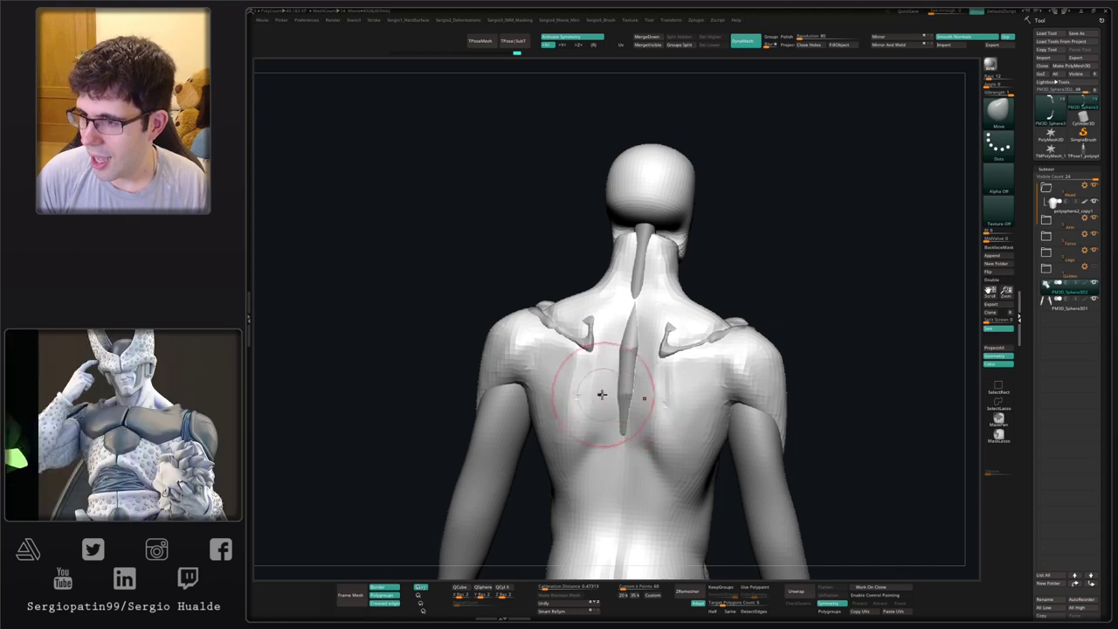
# - Isolate the scapula bones again and lasso a mask around their lower blades
pyautogui.moveTo(590, 401); pyautogui.dragTo(578, 417, button='right')
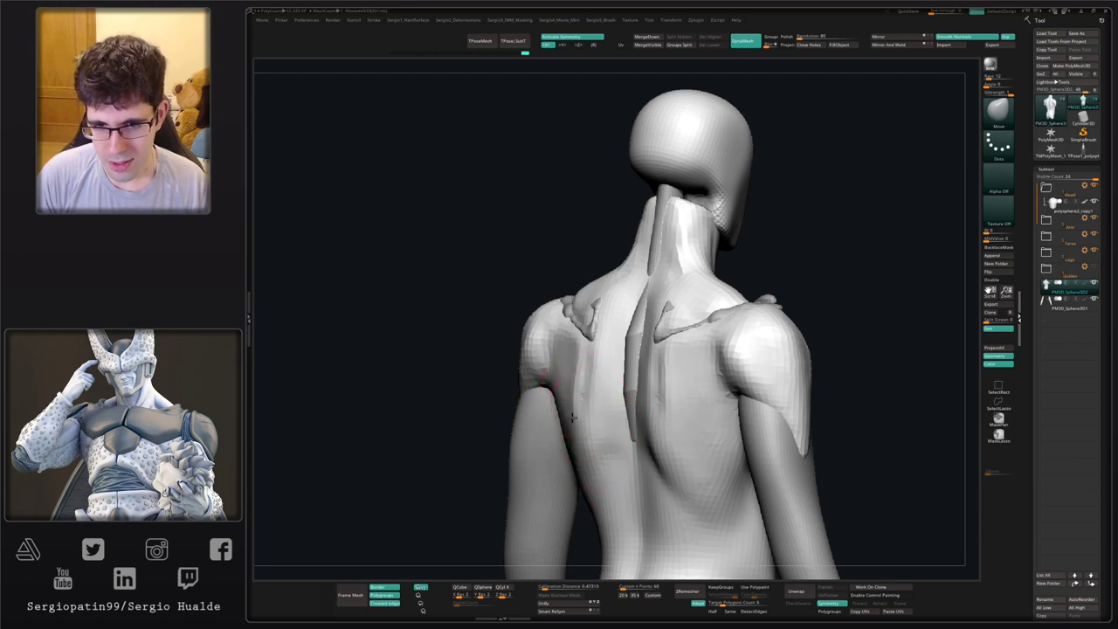
pyautogui.moveTo(572, 418); pyautogui.dragTo(579, 387, button='right')
pyautogui.keyDown('alt'); pyautogui.click(592, 321); pyautogui.keyUp('alt')
pyautogui.hotkey('alt', 'shift', 's')
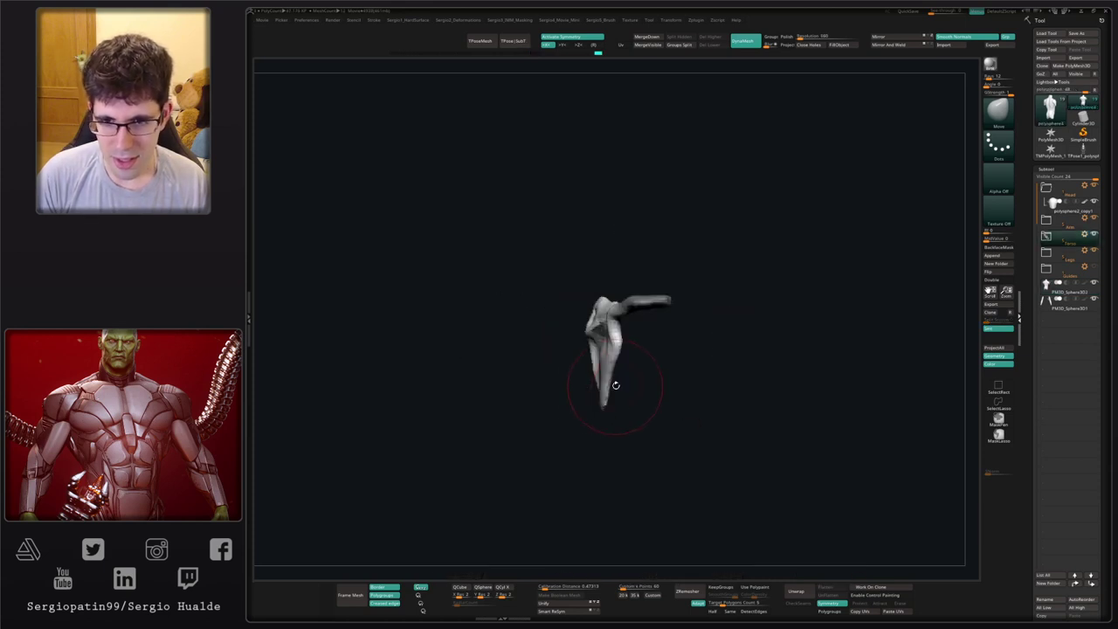
pyautogui.press('ctrl')
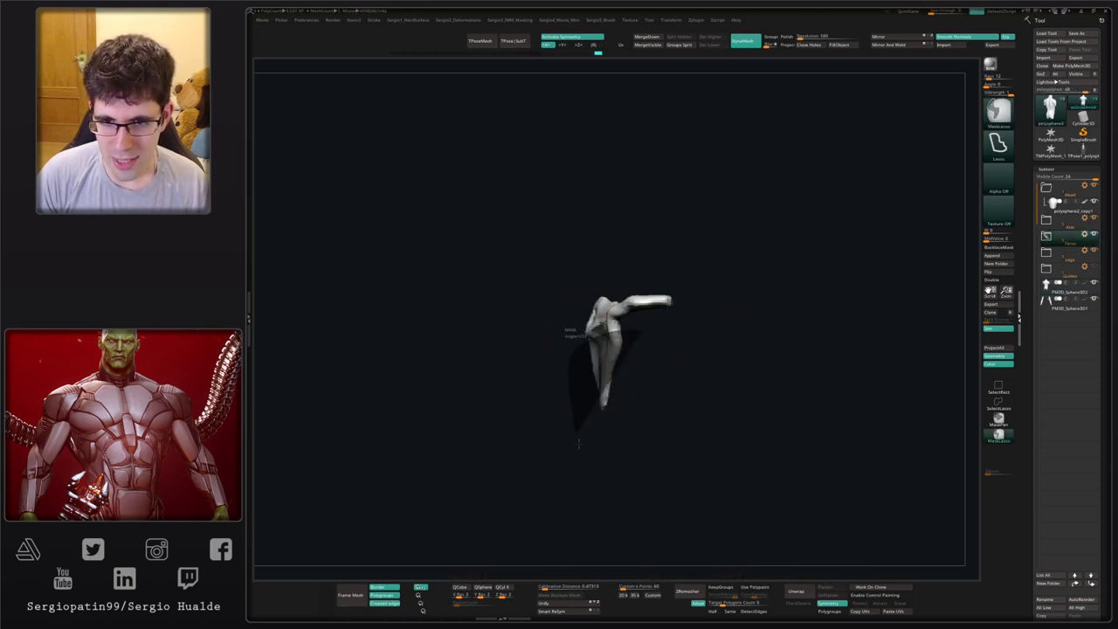
pyautogui.keyDown('ctrl'); pyautogui.moveTo(578, 443); pyautogui.dragTo(711, 353); pyautogui.keyUp('ctrl')
# - Rotate the unmasked blades of the scapula bones with the Gizmo, show the whole body and nudge the bones with the Move brush
pyautogui.press('w')
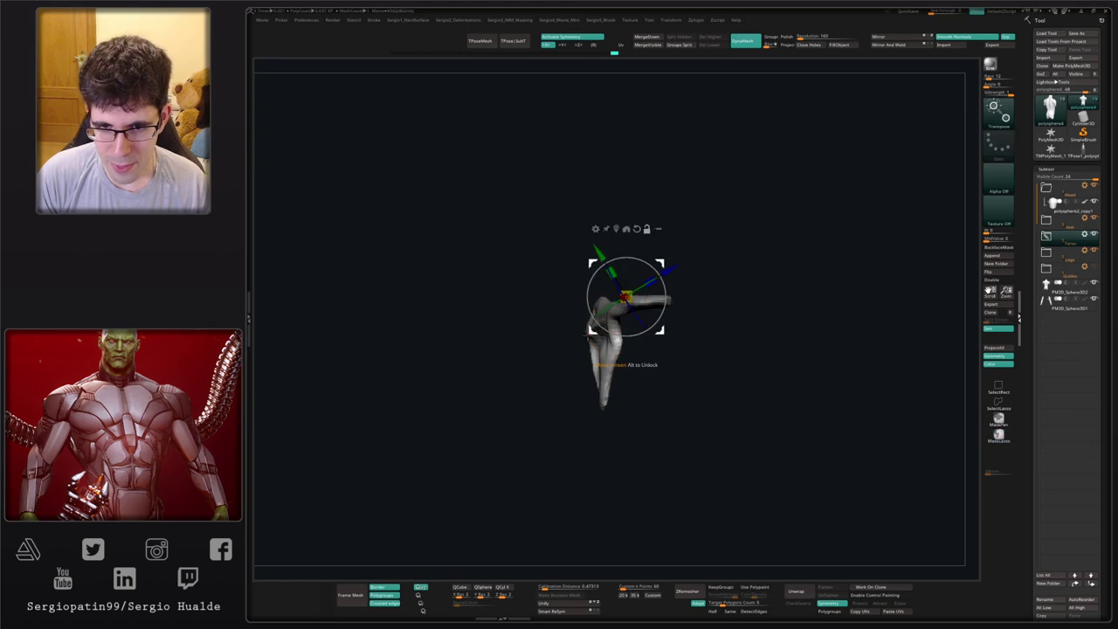
pyautogui.moveTo(627, 319); pyautogui.dragTo(623, 306)
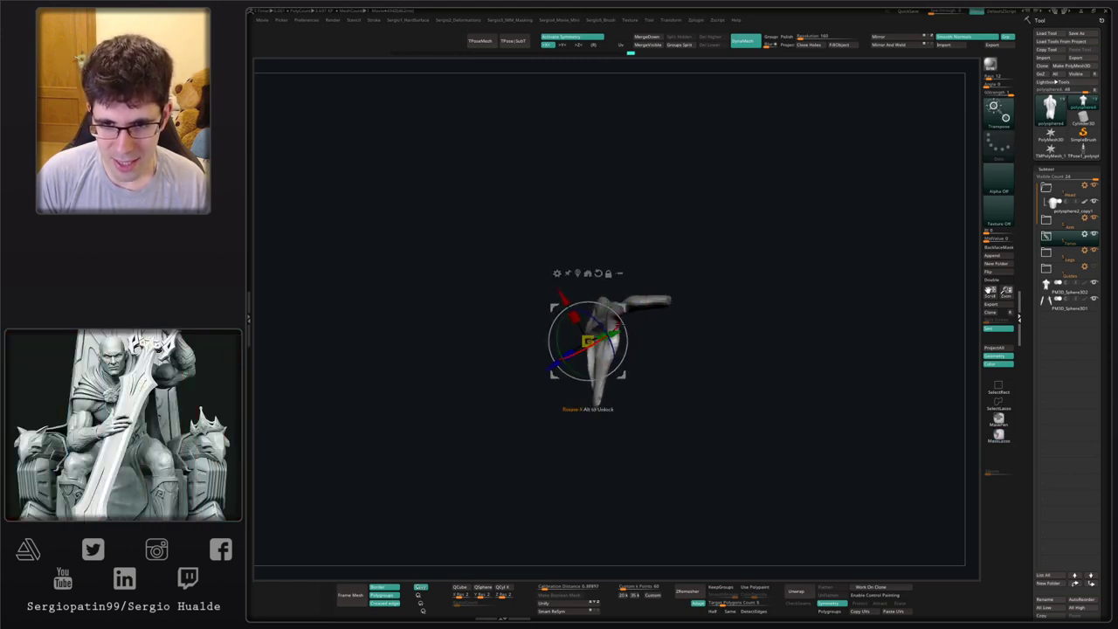
pyautogui.press('q')
pyautogui.hotkey('alt', 's')
pyautogui.moveTo(586, 387)
pyautogui.mouseDown()
pyautogui.moveTo(669, 383)
pyautogui.moveTo(652, 384)
pyautogui.moveTo(669, 395)
pyautogui.moveTo(586, 396)
pyautogui.moveTo(606, 405)
pyautogui.mouseUp()
pyautogui.hotkey('alt', 's')
pyautogui.press(']')
pyautogui.hotkey('alt', 's')
pyautogui.moveTo(607, 407)
pyautogui.keyDown('ctrl'); pyautogui.mouseDown(button='right')
pyautogui.moveTo(600, 397)
pyautogui.moveTo(596, 405)
pyautogui.mouseUp(button='right'); pyautogui.keyUp('ctrl')
pyautogui.moveTo(609, 406); pyautogui.dragTo(594, 373)
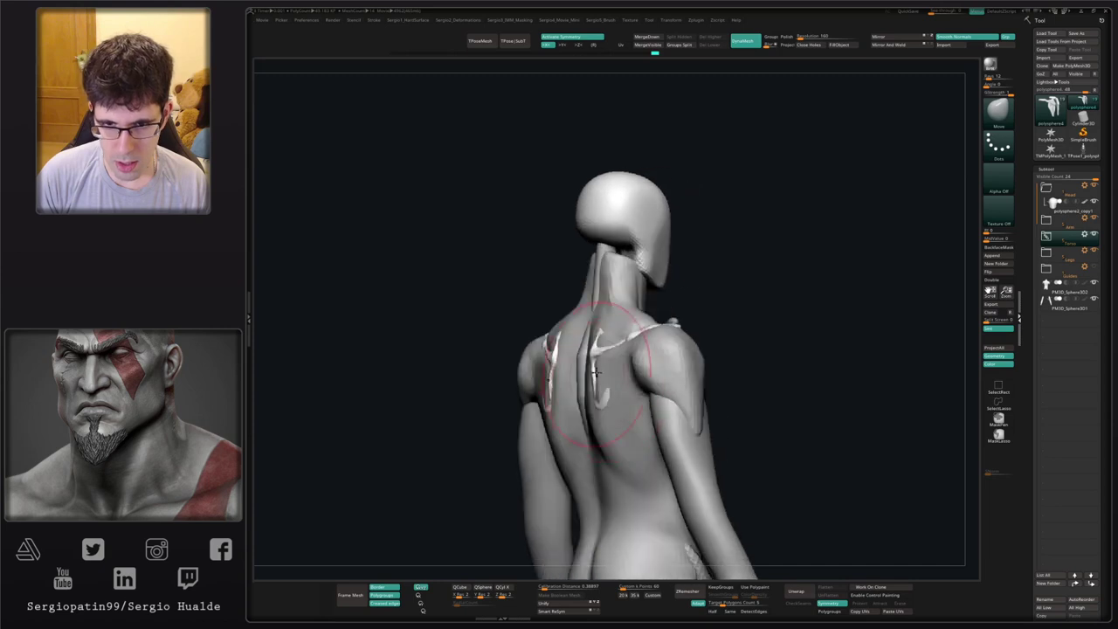
# - Select the torso mesh instead of the scapula bones and undo the trial stroke on the shoulder
pyautogui.keyDown('shift'); pyautogui.moveTo(601, 400); pyautogui.dragTo(647, 360, button='right'); pyautogui.keyUp('shift')
pyautogui.keyDown('alt'); pyautogui.click(602, 400); pyautogui.keyUp('alt')
pyautogui.hotkey('alt', 's')
pyautogui.hotkey('alt', 's')
pyautogui.keyDown('alt'); pyautogui.click(632, 390); pyautogui.keyUp('alt')
pyautogui.moveTo(647, 360)
pyautogui.mouseDown()
pyautogui.moveTo(654, 352)
pyautogui.moveTo(632, 384)
pyautogui.mouseUp()
pyautogui.hotkey('ctrl', 'z')
# - Build up the back of the shoulders below the scapula spine with the Clay brush
pyautogui.press('b')
pyautogui.press('d')
pyautogui.press('s')
pyautogui.keyDown('shift'); pyautogui.moveTo(632, 384); pyautogui.dragTo(625, 342, button='right'); pyautogui.keyUp('shift')
pyautogui.press('b')
pyautogui.press('c')
pyautogui.press('l')
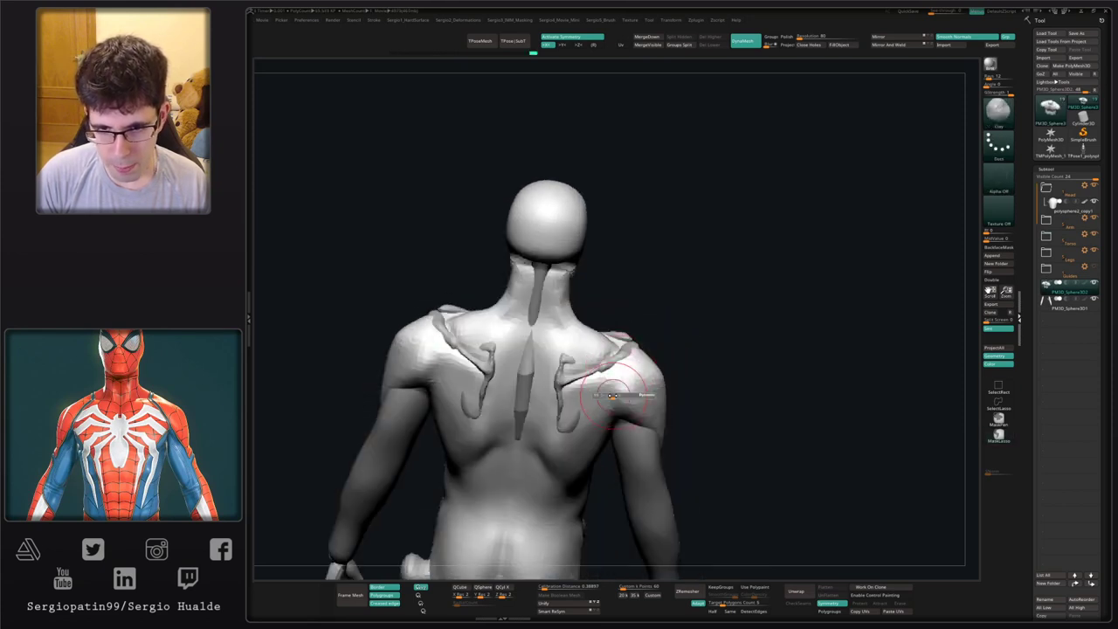
pyautogui.moveTo(639, 387)
pyautogui.mouseDown()
pyautogui.moveTo(606, 366)
pyautogui.moveTo(642, 408)
pyautogui.moveTo(637, 395)
pyautogui.mouseUp()
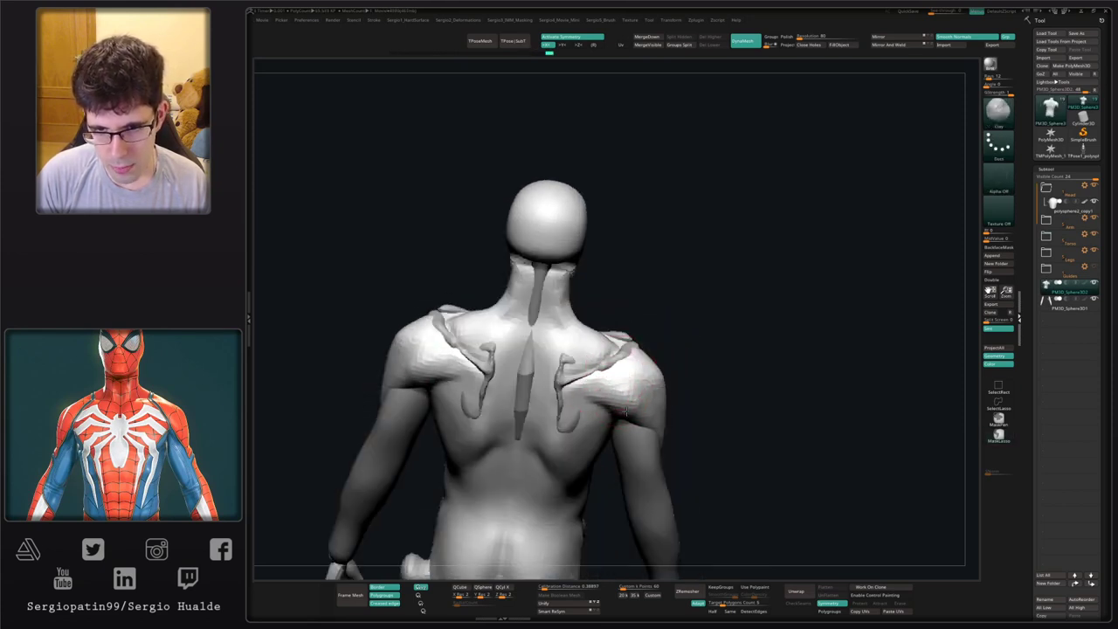
# - Refine the rear deltoid and armpit silhouette with the Move brush and smooth the back of the shoulder
pyautogui.moveTo(625, 412)
pyautogui.mouseDown(button='right')
pyautogui.moveTo(620, 389)
pyautogui.moveTo(567, 394)
pyautogui.mouseUp(button='right')
pyautogui.press('b')
pyautogui.press('m')
pyautogui.press('v')
pyautogui.moveTo(645, 401); pyautogui.dragTo(647, 389)
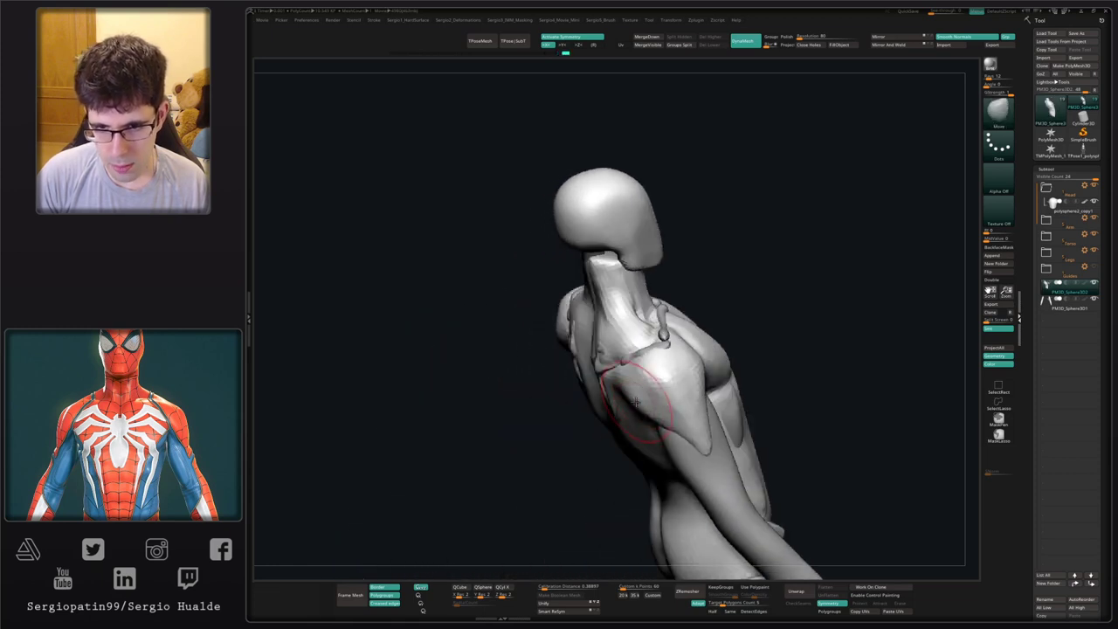
pyautogui.moveTo(642, 400); pyautogui.dragTo(672, 377, button='right')
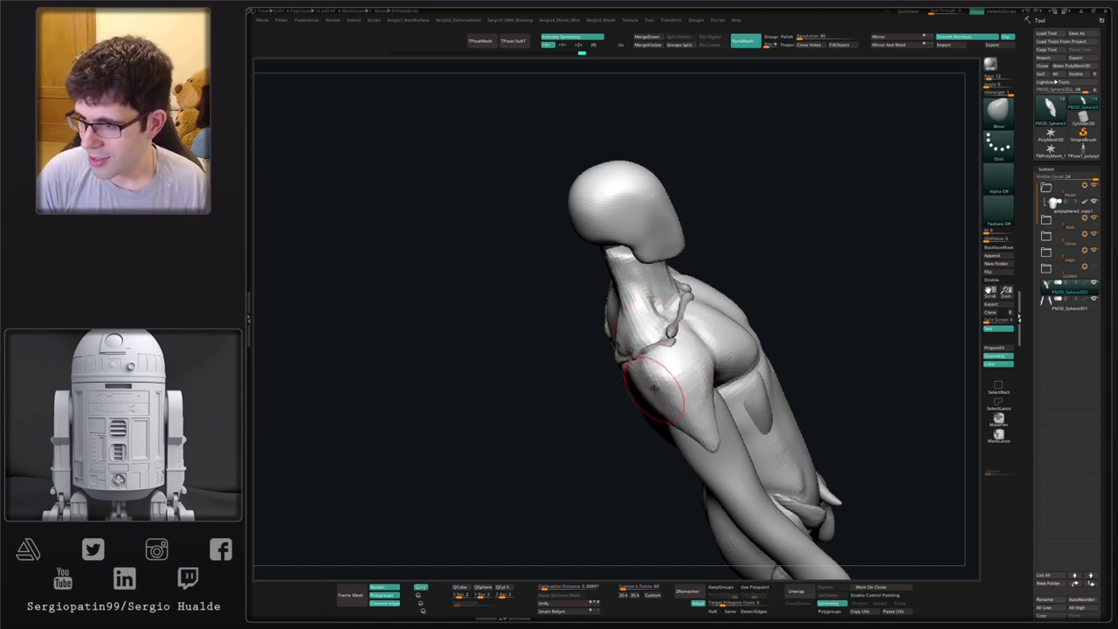
pyautogui.moveTo(653, 388); pyautogui.dragTo(661, 368, button='right')
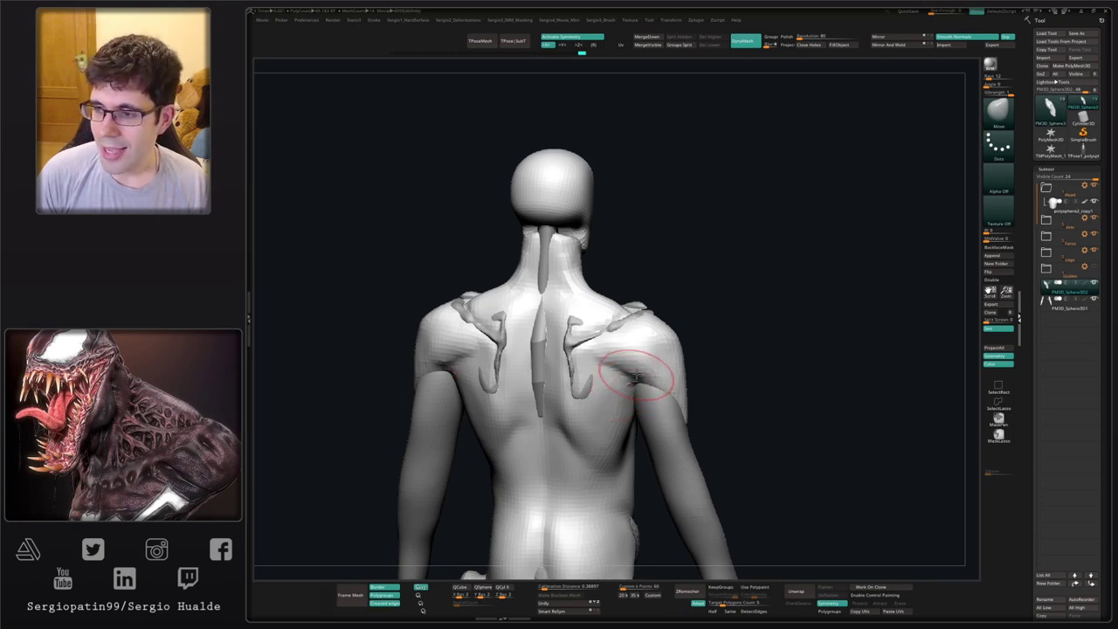
pyautogui.moveTo(719, 344)
pyautogui.keyDown('shift'); pyautogui.mouseDown()
pyautogui.moveTo(669, 370)
pyautogui.moveTo(644, 354)
pyautogui.moveTo(621, 366)
pyautogui.mouseUp(); pyautogui.keyUp('shift')
pyautogui.keyDown('alt'); pyautogui.moveTo(622, 366); pyautogui.dragTo(573, 284, button='right'); pyautogui.keyUp('alt')
# - Select the arm meshes and open the pop-up with the movie and timelapse options
pyautogui.keyDown('alt'); pyautogui.click(681, 352); pyautogui.keyUp('alt')
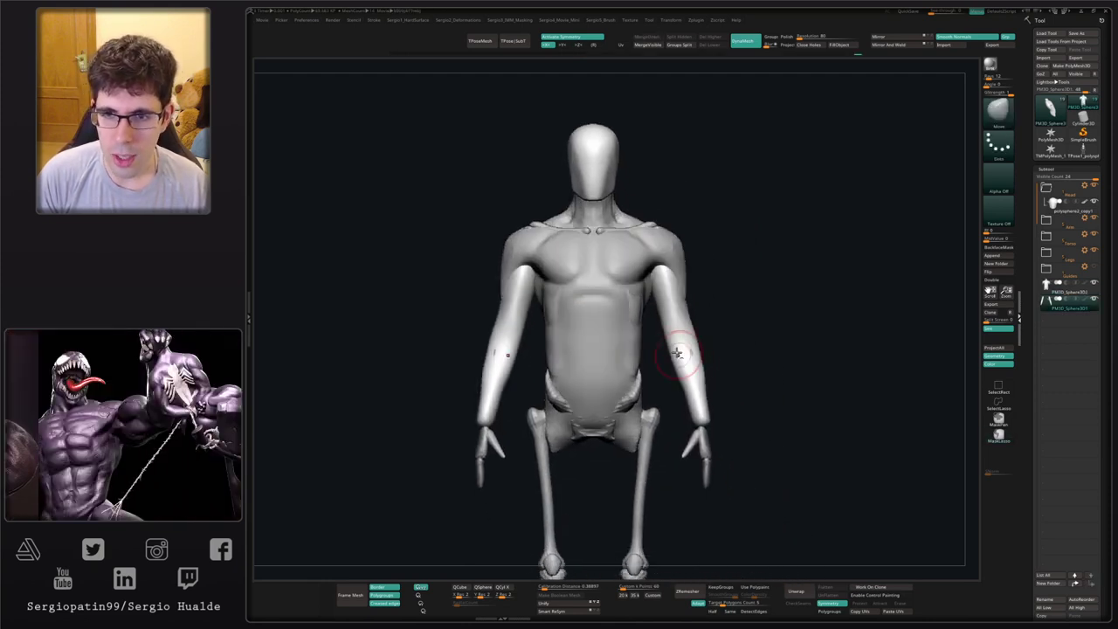
pyautogui.keyDown('ctrl'); pyautogui.moveTo(679, 351); pyautogui.dragTo(670, 328, button='right'); pyautogui.keyUp('ctrl')
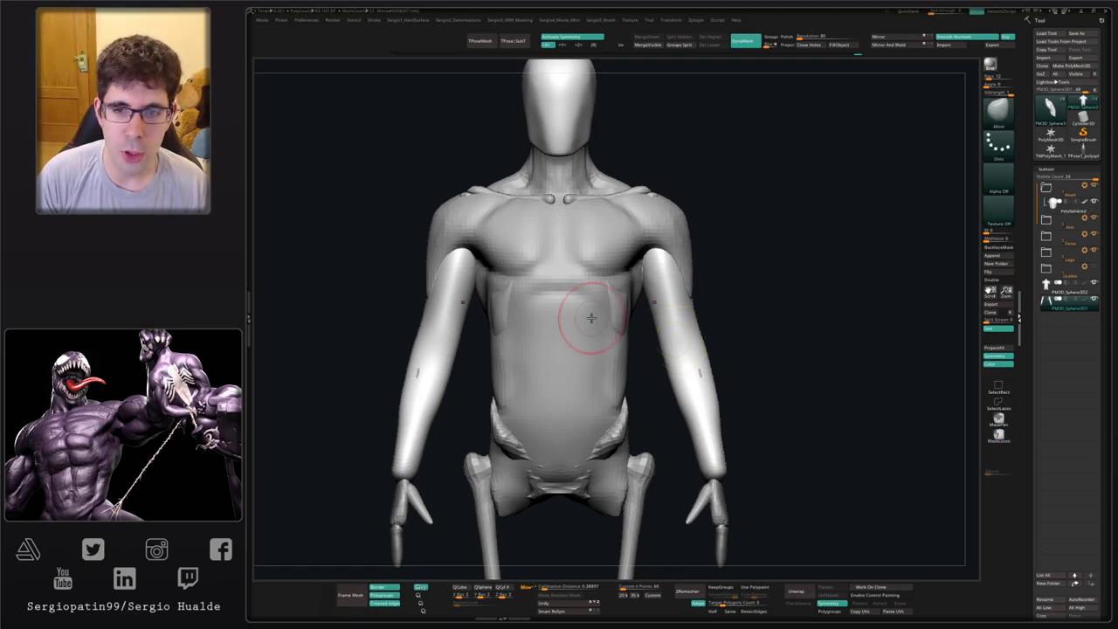
pyautogui.press('4')
pyautogui.press('4')
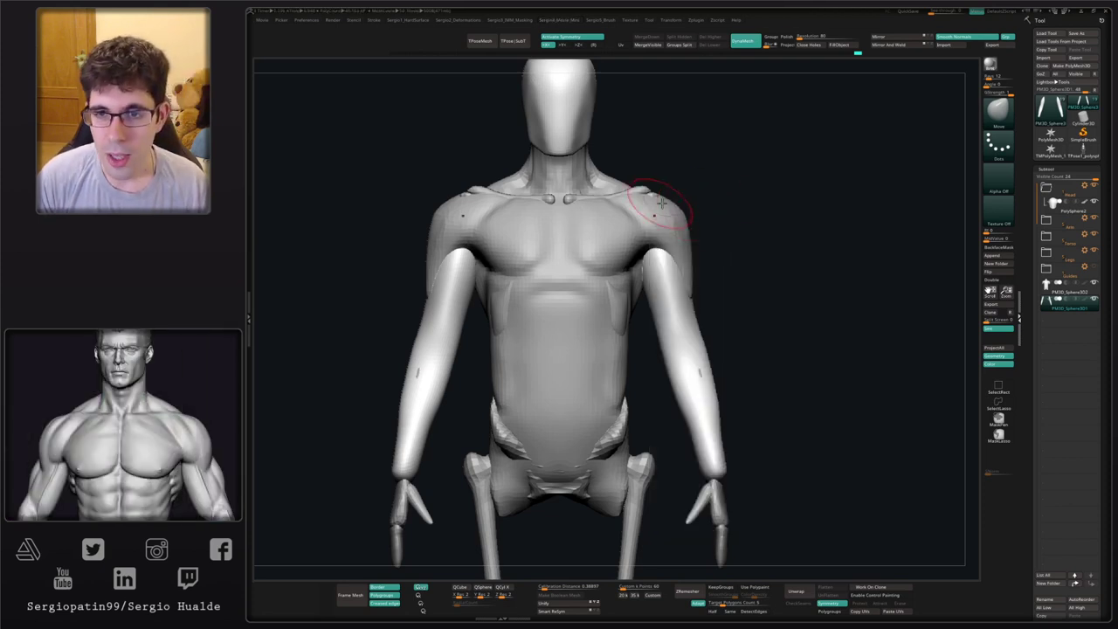
pyautogui.press('4')
pyautogui.click(682, 297)
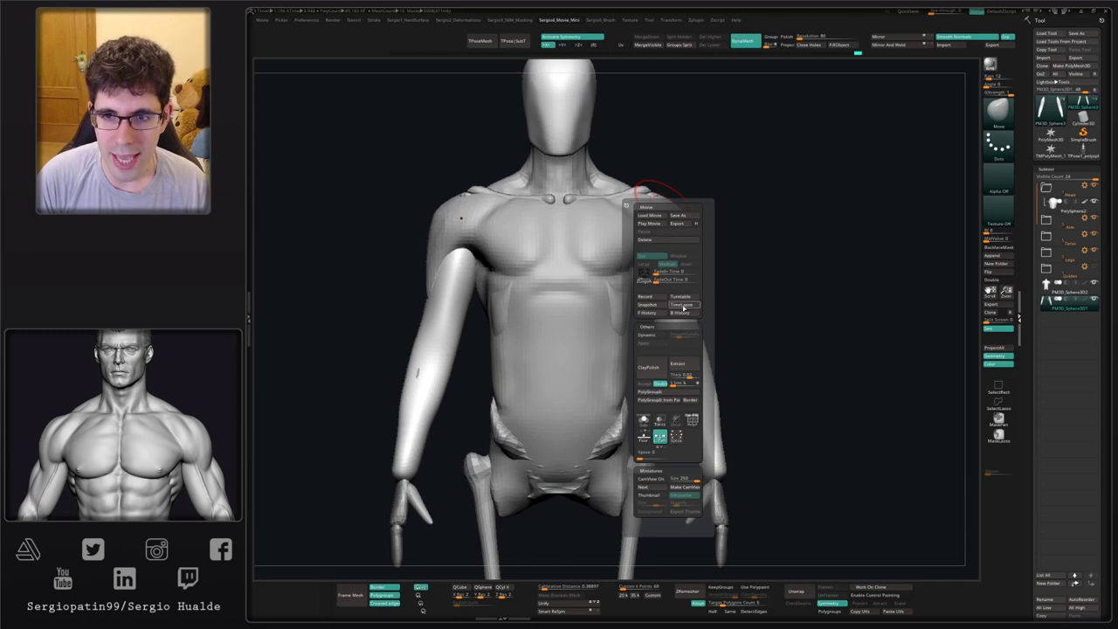
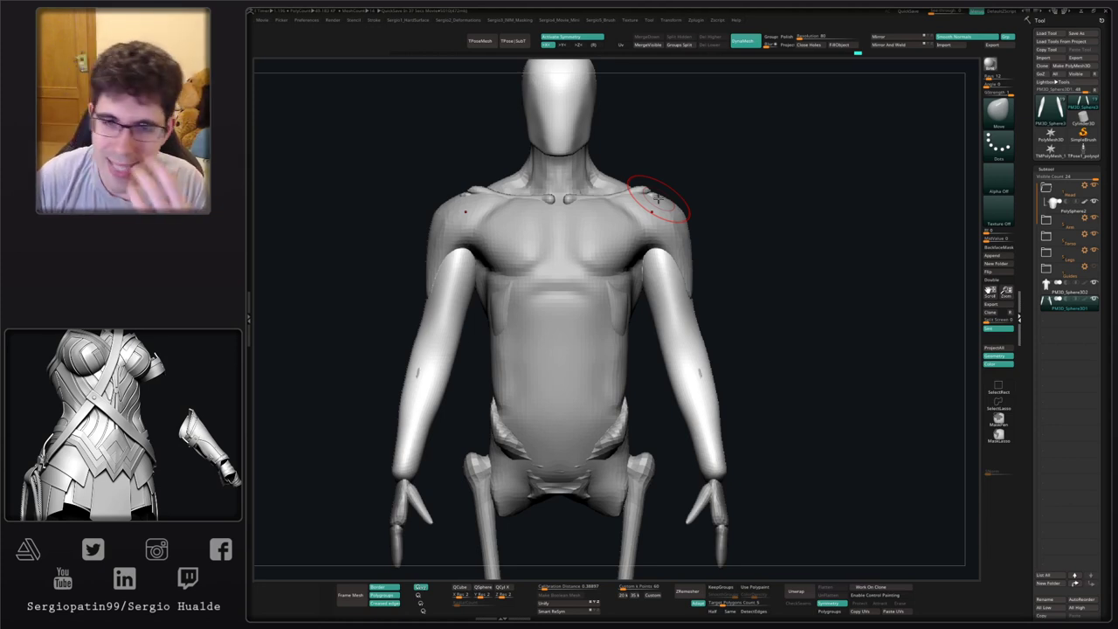
# - Duplicate the arm meshes, then move and rotate the copy over the leg bones with the Gizmo
pyautogui.keyDown('ctrl'); pyautogui.moveTo(706, 316); pyautogui.dragTo(633, 239, button='right'); pyautogui.keyUp('ctrl')
pyautogui.keyDown('alt'); pyautogui.moveTo(646, 301); pyautogui.dragTo(640, 253, button='right'); pyautogui.keyUp('alt')
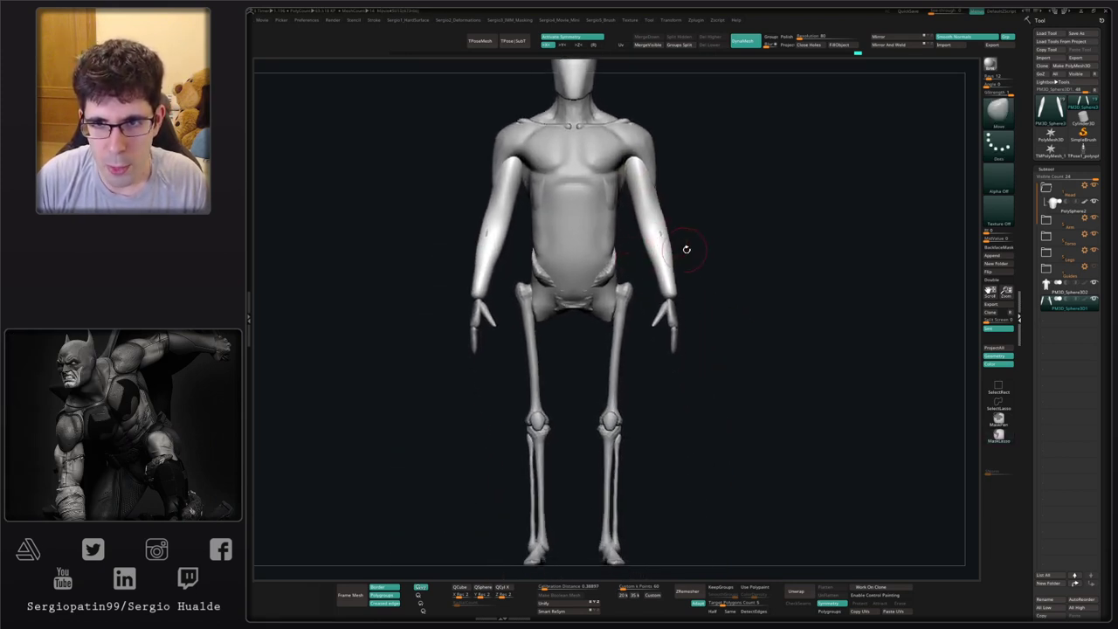
pyautogui.press('w')
pyautogui.hotkey('ctrl', 'shift', 'd')
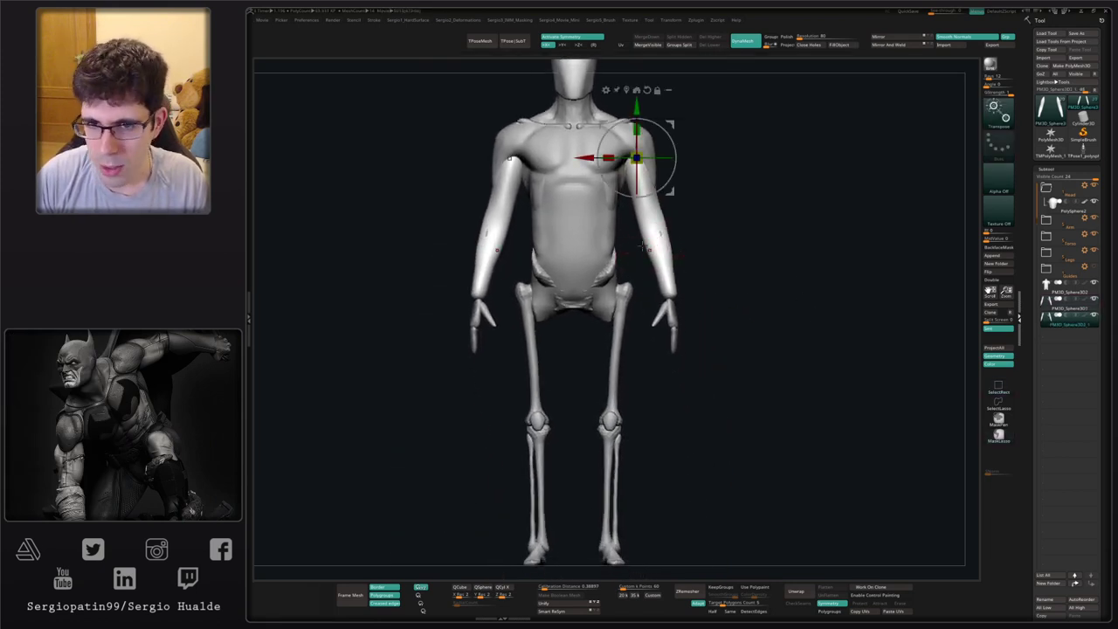
pyautogui.moveTo(669, 192); pyautogui.dragTo(637, 375)
pyautogui.moveTo(636, 318)
pyautogui.mouseDown()
pyautogui.moveTo(643, 346)
pyautogui.moveTo(642, 329)
pyautogui.moveTo(650, 337)
pyautogui.mouseUp()
pyautogui.moveTo(640, 378); pyautogui.dragTo(654, 387)
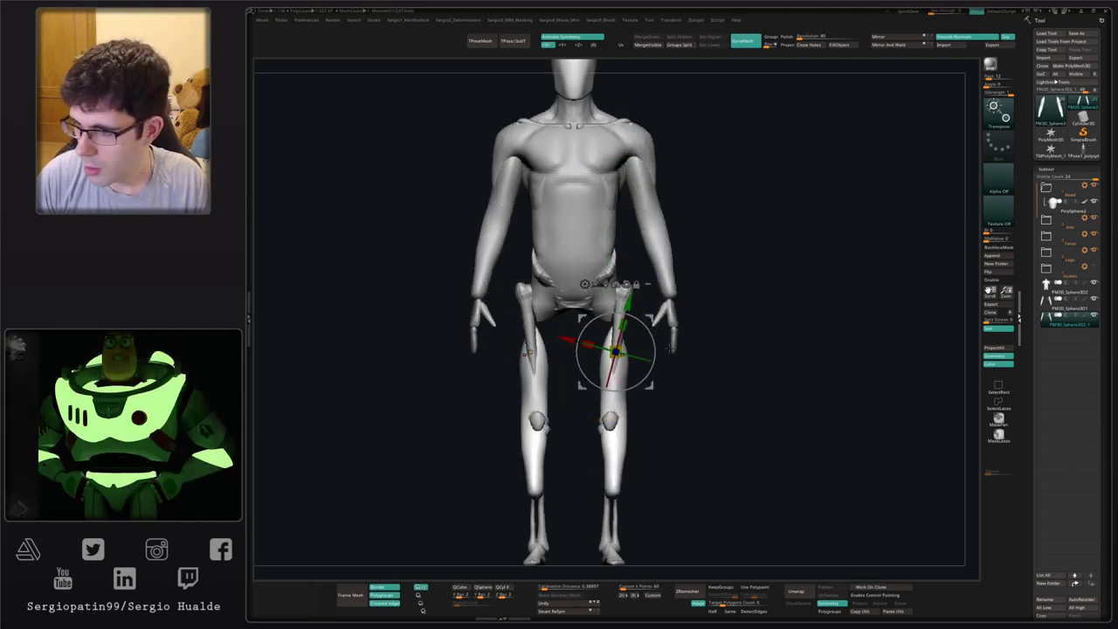
# - Straighten the duplicated meshes along the leg bones in side view with the Gizmo
pyautogui.press('q')
pyautogui.moveTo(646, 344); pyautogui.dragTo(637, 317)
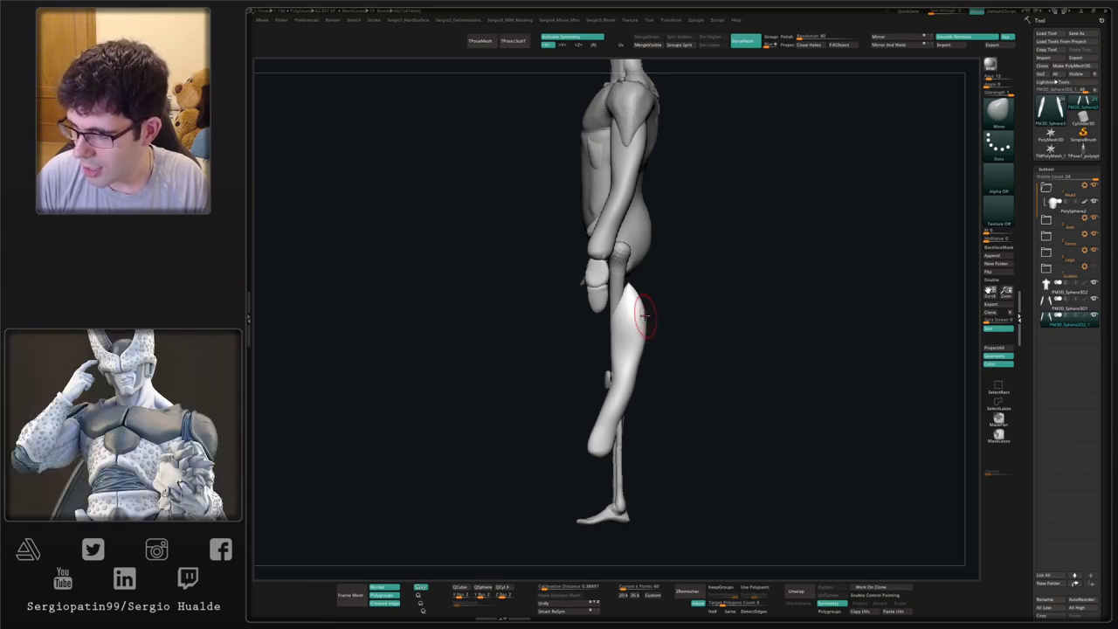
pyautogui.press('w')
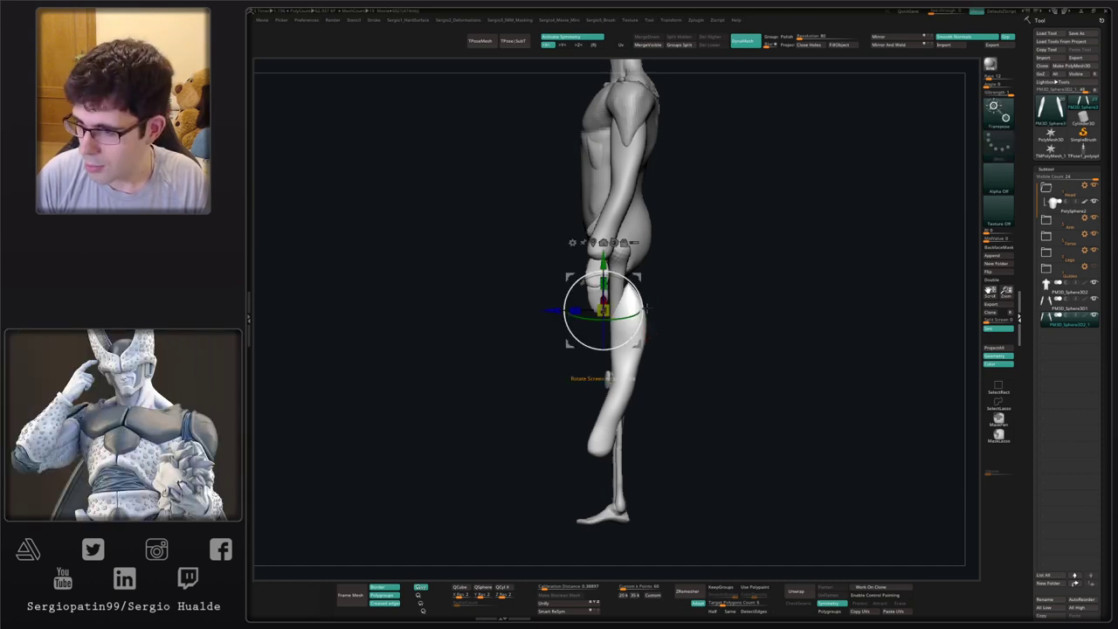
pyautogui.moveTo(658, 298)
pyautogui.mouseDown()
pyautogui.moveTo(648, 297)
pyautogui.moveTo(671, 298)
pyautogui.moveTo(640, 300)
pyautogui.moveTo(625, 250)
pyautogui.mouseUp()
# - Stretch the leg meshes down to the ankles with a larger Move brush and smooth them
pyautogui.press('q')
pyautogui.press('s')
pyautogui.moveTo(629, 325)
pyautogui.mouseDown()
pyautogui.moveTo(649, 334)
pyautogui.moveTo(603, 364)
pyautogui.mouseUp()
pyautogui.moveTo(610, 432)
pyautogui.mouseDown()
pyautogui.moveTo(636, 494)
pyautogui.moveTo(635, 513)
pyautogui.moveTo(632, 477)
pyautogui.moveTo(626, 526)
pyautogui.mouseUp()
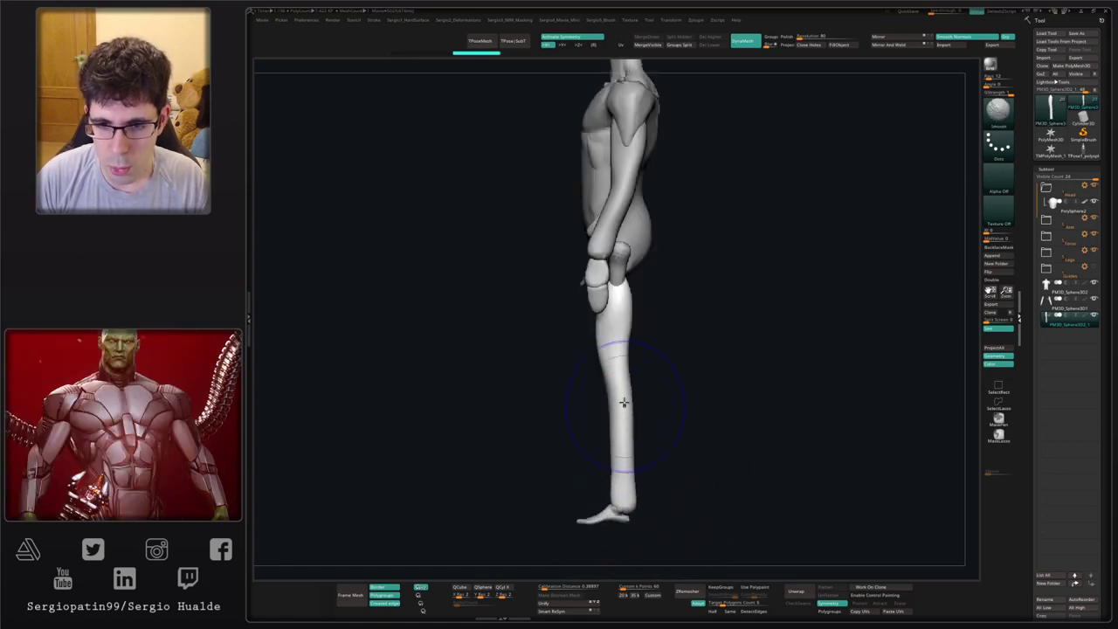
pyautogui.keyDown('shift'); pyautogui.moveTo(623, 399); pyautogui.dragTo(621, 395); pyautogui.keyUp('shift')
pyautogui.moveTo(643, 345)
pyautogui.mouseDown()
pyautogui.moveTo(655, 341)
pyautogui.moveTo(643, 344)
pyautogui.moveTo(619, 300)
pyautogui.moveTo(610, 167)
pyautogui.moveTo(631, 258)
pyautogui.moveTo(655, 253)
pyautogui.mouseUp()
# - Shape the thighs, calves and ankles from the back and front with the Move brush
pyautogui.press('b')
pyautogui.press('m')
pyautogui.press('v')
pyautogui.keyDown('alt'); pyautogui.moveTo(630, 381); pyautogui.dragTo(628, 345); pyautogui.keyUp('alt')
pyautogui.moveTo(628, 349)
pyautogui.mouseDown()
pyautogui.moveTo(559, 373)
pyautogui.moveTo(602, 384)
pyautogui.moveTo(598, 402)
pyautogui.moveTo(599, 392)
pyautogui.mouseUp()
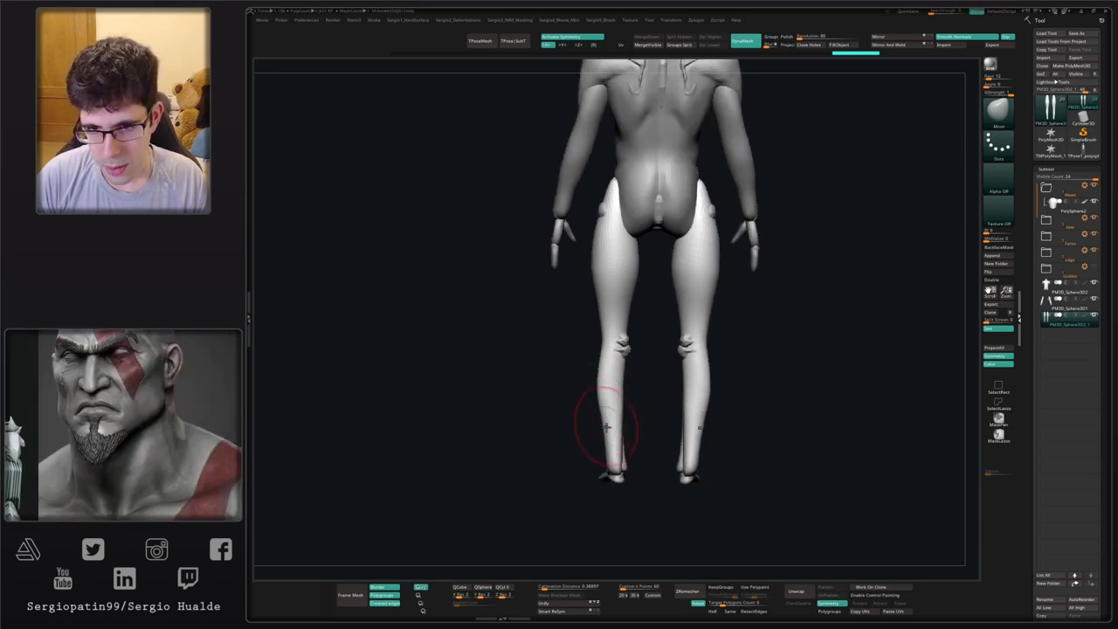
pyautogui.moveTo(627, 457); pyautogui.dragTo(637, 455)
pyautogui.moveTo(625, 458); pyautogui.dragTo(622, 460)
pyautogui.moveTo(642, 460)
pyautogui.mouseDown()
pyautogui.moveTo(604, 456)
pyautogui.moveTo(613, 407)
pyautogui.moveTo(632, 462)
pyautogui.moveTo(664, 465)
pyautogui.moveTo(654, 433)
pyautogui.moveTo(666, 419)
pyautogui.moveTo(707, 476)
pyautogui.mouseUp()
pyautogui.press('s')
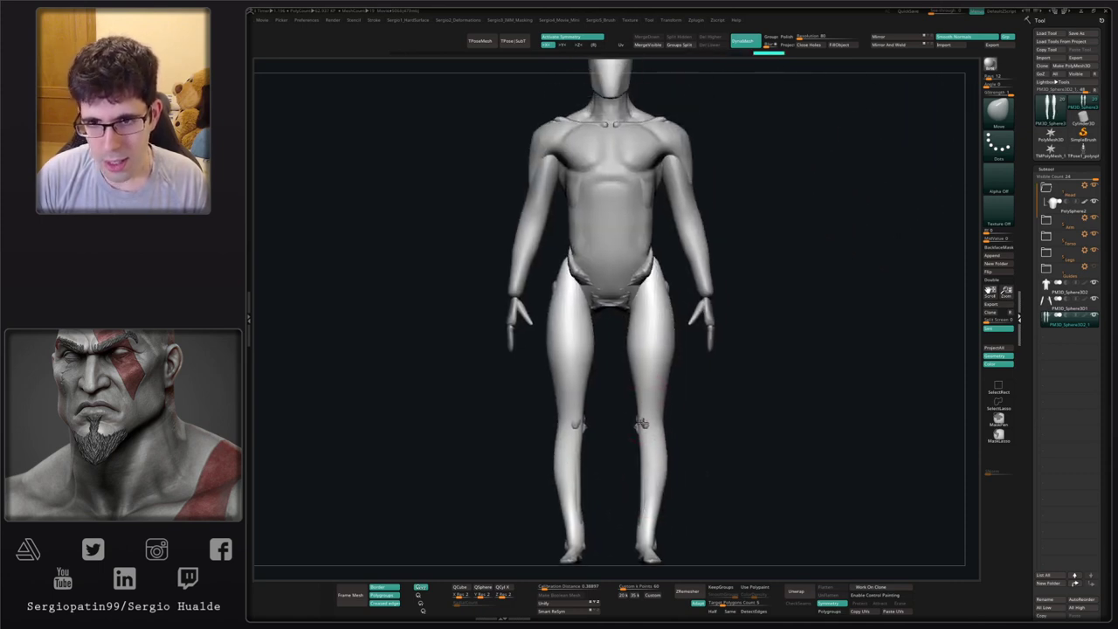
# - Undo the last stroke on the upper thighs, switch to DamStandard and isolate the leg meshes
pyautogui.keyDown('shift'); pyautogui.moveTo(645, 301); pyautogui.dragTo(615, 353); pyautogui.keyUp('shift')
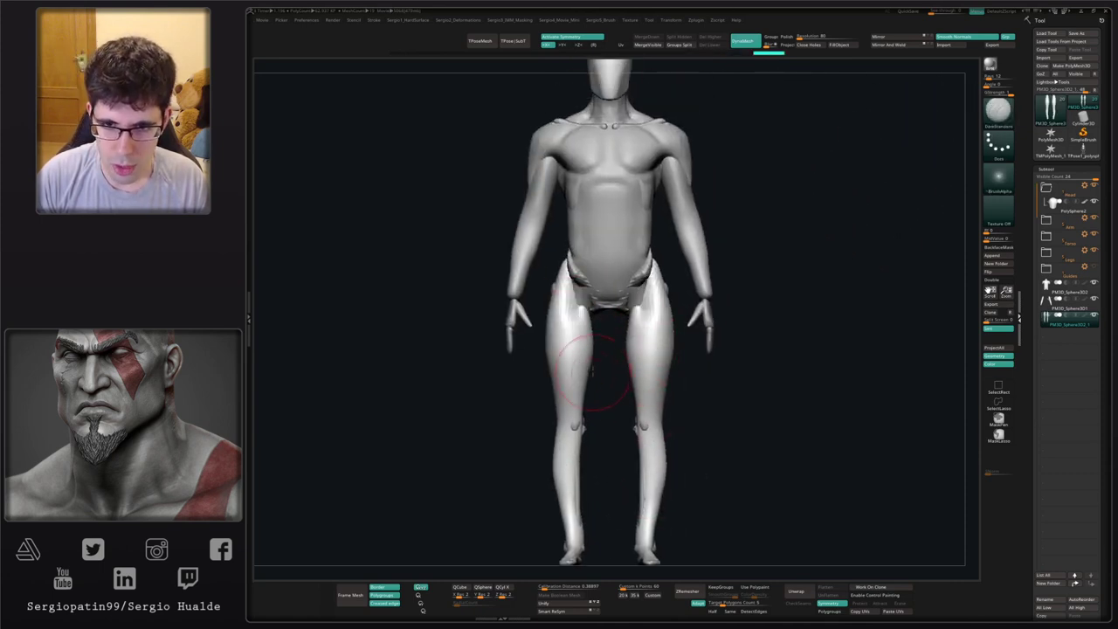
pyautogui.press('b')
pyautogui.press('d')
pyautogui.press('s')
pyautogui.hotkey('ctrl', 'z')
pyautogui.hotkey('alt', 's')
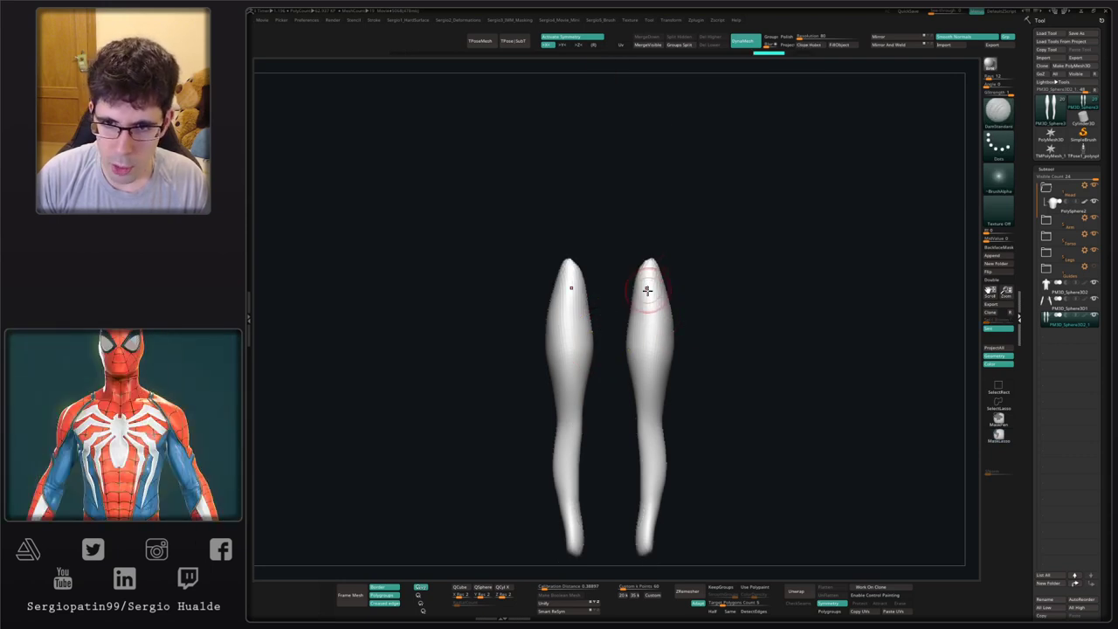
pyautogui.moveTo(650, 264); pyautogui.dragTo(633, 367)
pyautogui.hotkey('ctrl', 'z')
pyautogui.press('space')
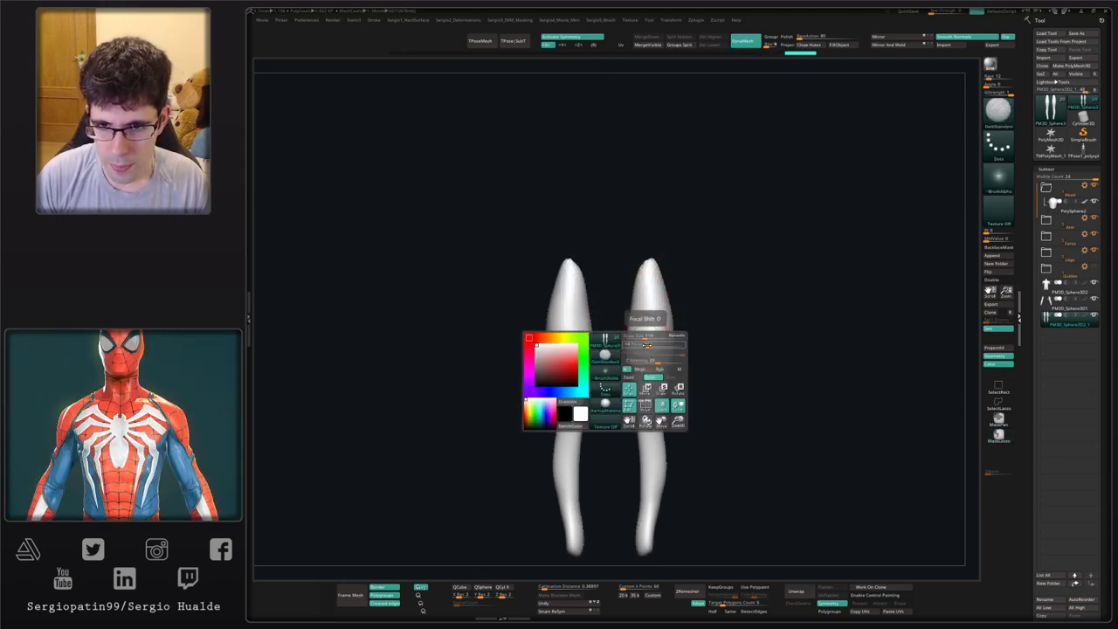
pyautogui.moveTo(649, 339); pyautogui.dragTo(653, 379)
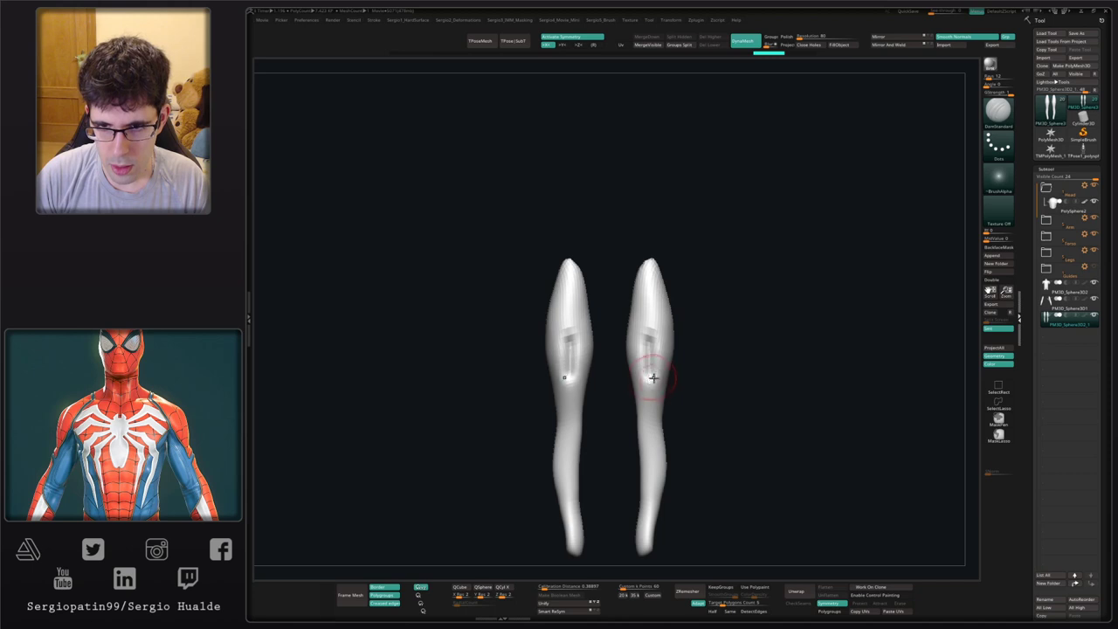
pyautogui.moveTo(653, 378); pyautogui.dragTo(661, 376, button='right')
pyautogui.hotkey('ctrl', 'z')
# - Carve long vertical grooves down the front of the thighs toward the knees with DamStandard
pyautogui.moveTo(648, 339); pyautogui.dragTo(646, 417)
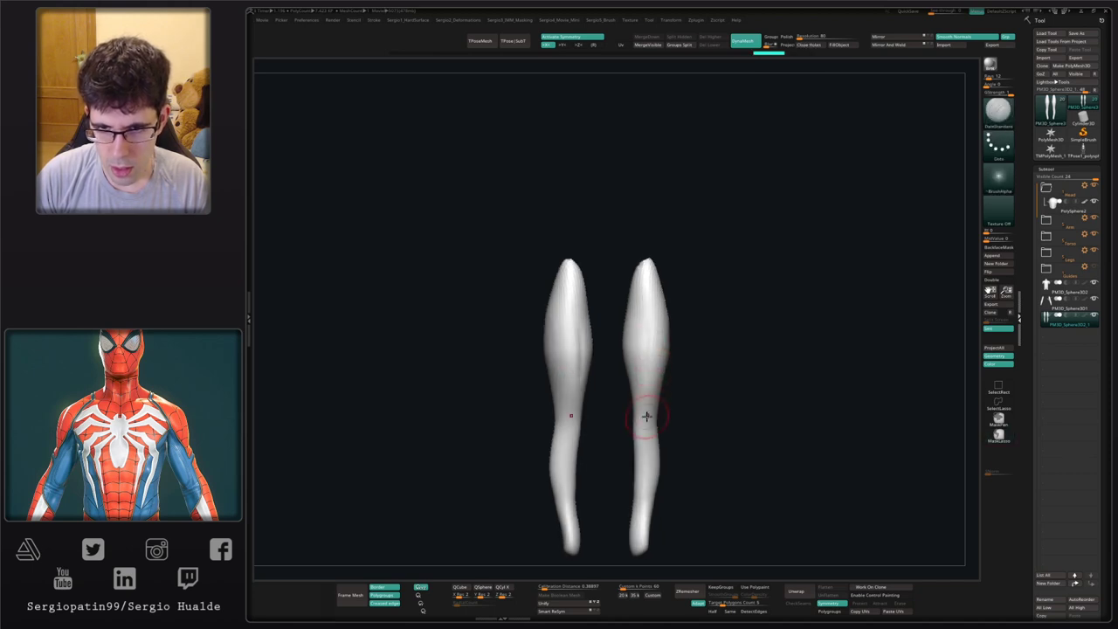
pyautogui.moveTo(647, 384); pyautogui.dragTo(655, 375, button='right')
pyautogui.moveTo(647, 286); pyautogui.dragTo(645, 389)
pyautogui.moveTo(643, 309); pyautogui.dragTo(641, 407)
pyautogui.moveTo(641, 410); pyautogui.dragTo(653, 419, button='right')
# - Add a Clay stroke around the knee area of the legs and show the whole body again
pyautogui.press('2')
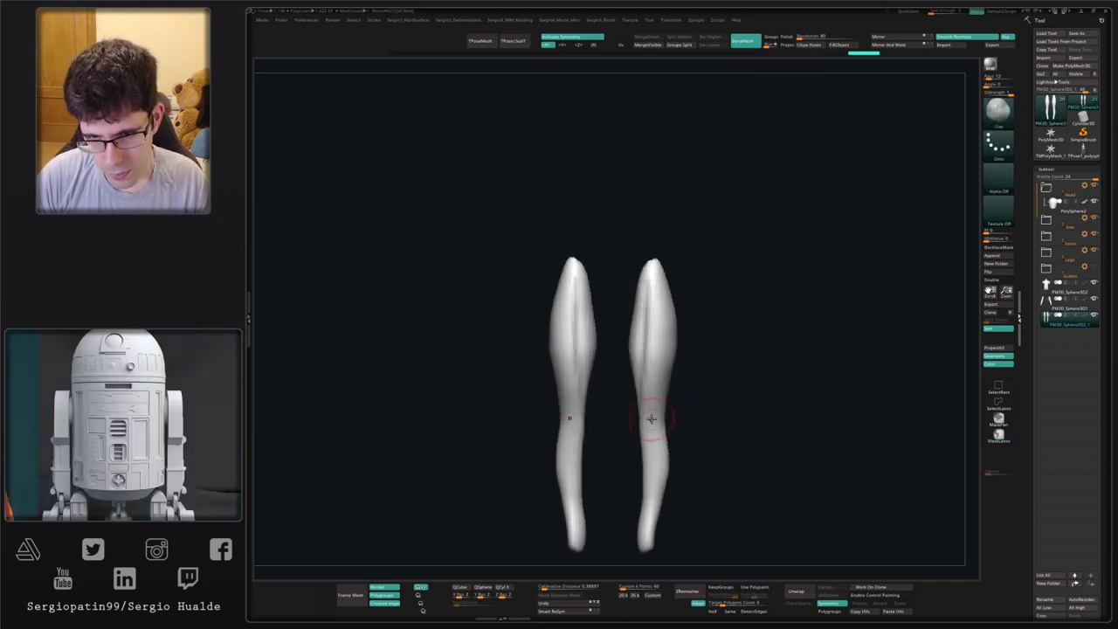
pyautogui.moveTo(653, 419); pyautogui.dragTo(660, 436)
pyautogui.hotkey('alt', 's')
pyautogui.moveTo(670, 423); pyautogui.dragTo(644, 414, button='right')
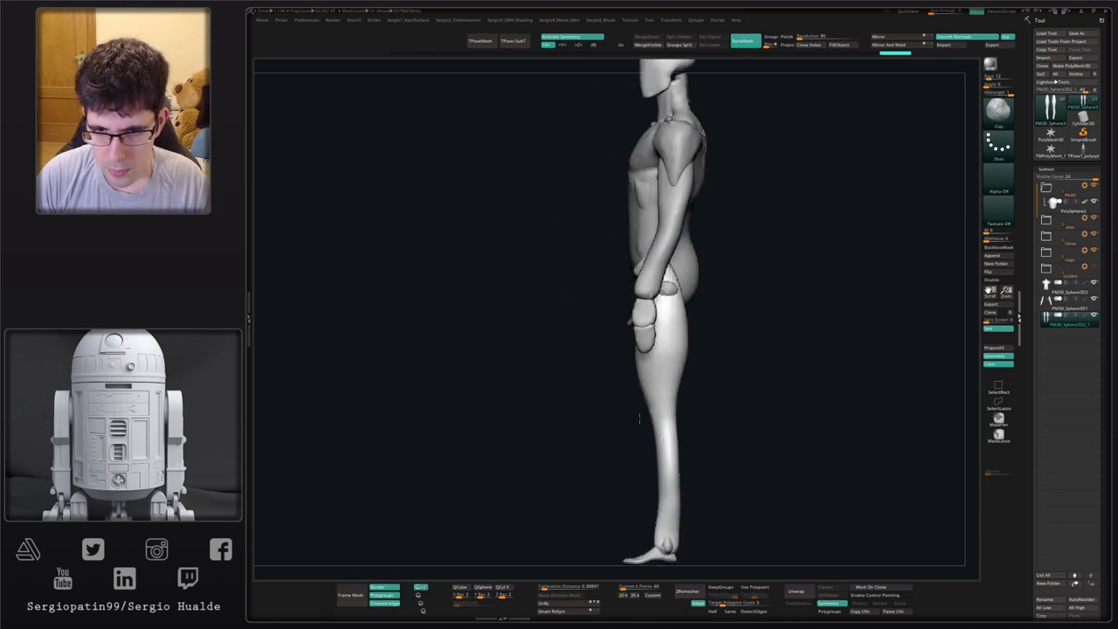
# - Adjust the side and back profile of the thighs and knees with a resized Move brush
pyautogui.press('1')
pyautogui.press('s')
pyautogui.moveTo(663, 408); pyautogui.dragTo(672, 408)
pyautogui.moveTo(668, 351); pyautogui.dragTo(676, 347)
pyautogui.moveTo(676, 347)
pyautogui.mouseDown(button='right')
pyautogui.moveTo(667, 325)
pyautogui.moveTo(697, 312)
pyautogui.mouseUp(button='right')
pyautogui.moveTo(699, 312); pyautogui.dragTo(707, 311)
pyautogui.moveTo(708, 310); pyautogui.dragTo(723, 312, button='right')
pyautogui.moveTo(723, 311); pyautogui.dragTo(730, 311)
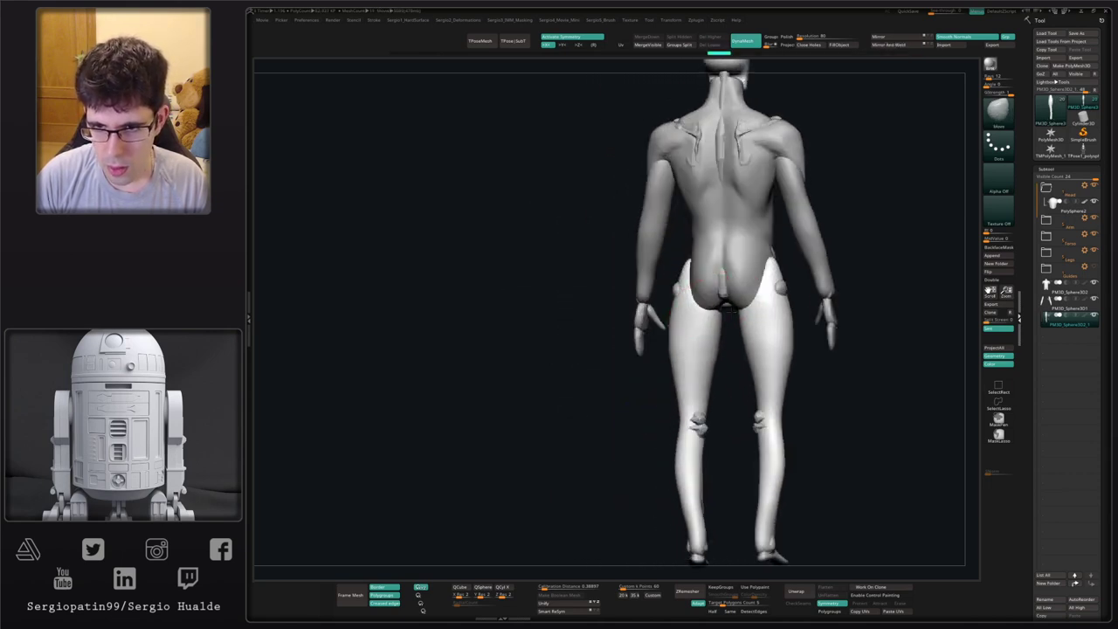
# - Refine the inner knees, calves and ankles in front view with the Move brush
pyautogui.moveTo(716, 351); pyautogui.dragTo(768, 385, button='right')
pyautogui.press('s')
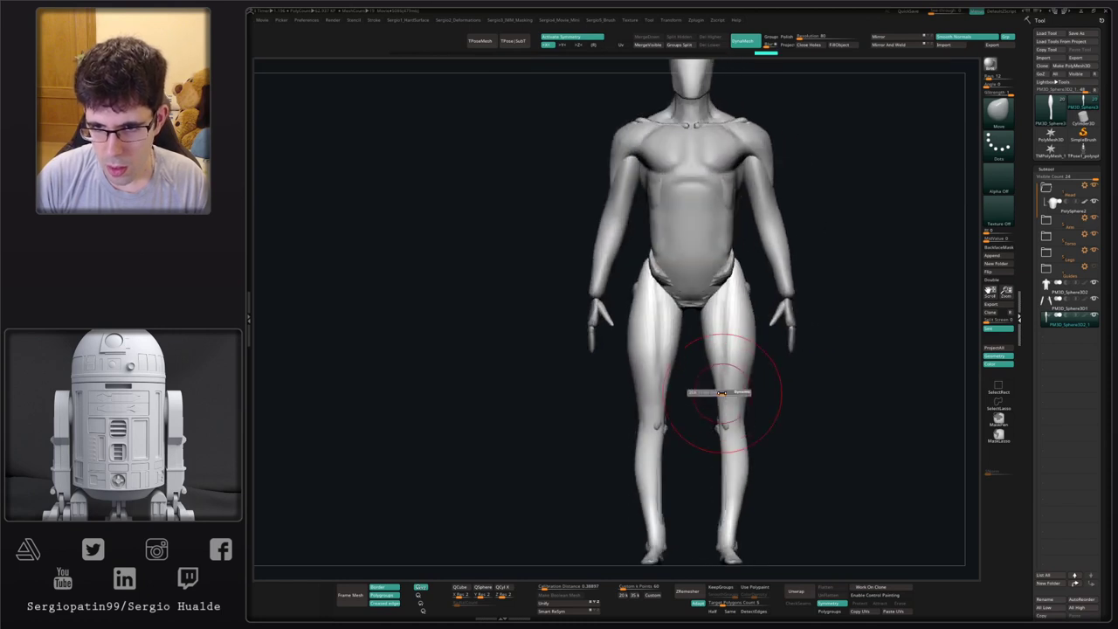
pyautogui.moveTo(719, 392); pyautogui.dragTo(712, 392)
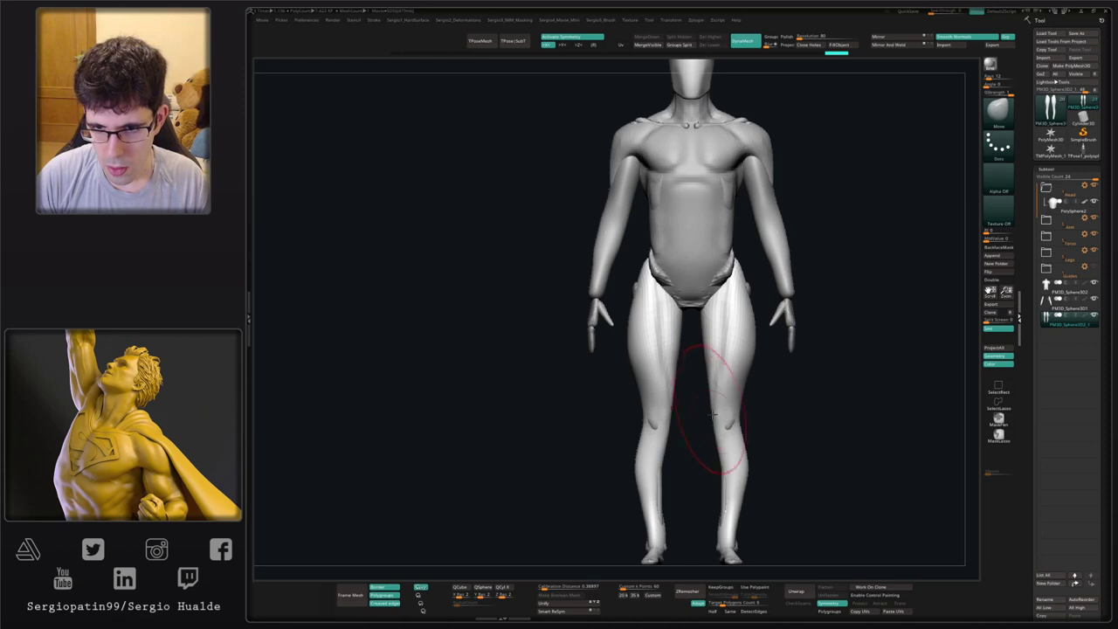
pyautogui.keyDown('alt'); pyautogui.moveTo(713, 416); pyautogui.dragTo(690, 405, button='right'); pyautogui.keyUp('alt')
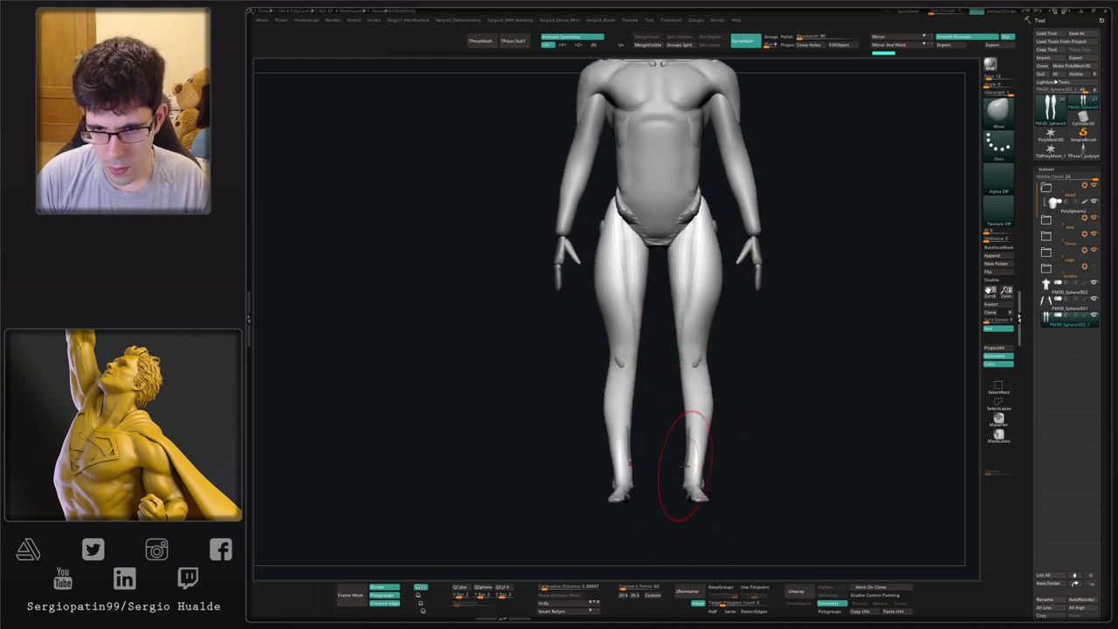
pyautogui.moveTo(683, 466); pyautogui.dragTo(684, 428)
pyautogui.keyDown('alt'); pyautogui.moveTo(688, 386); pyautogui.dragTo(678, 413, button='right'); pyautogui.keyUp('alt')
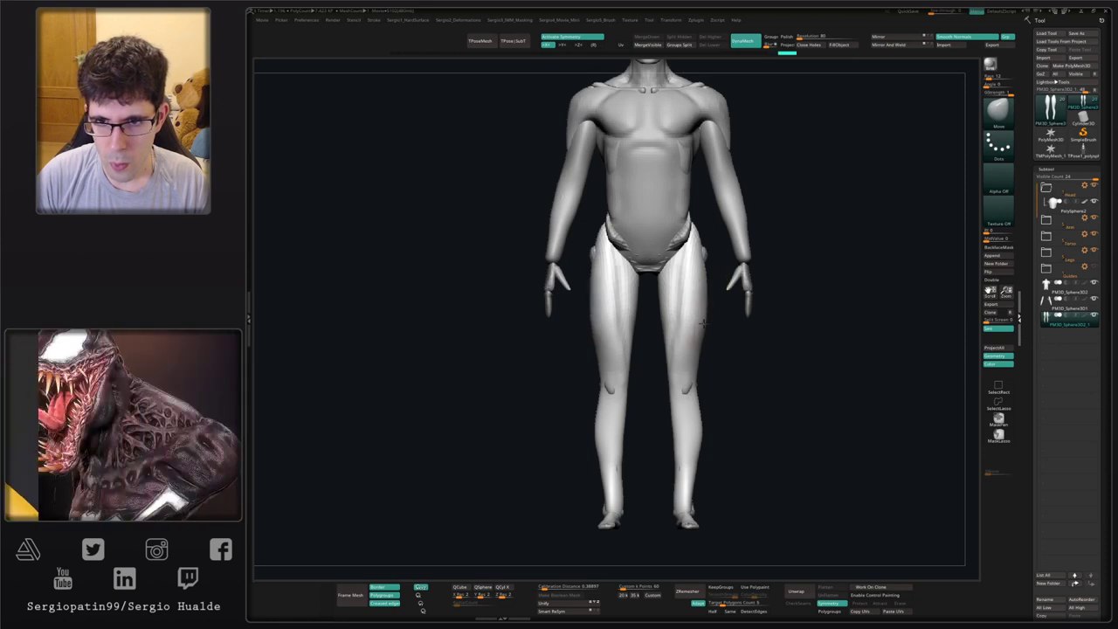
# - Select the torso mesh and carve a short DamStandard stroke above the buttocks
pyautogui.keyDown('ctrl'); pyautogui.moveTo(674, 334); pyautogui.dragTo(641, 354, button='right'); pyautogui.keyUp('ctrl')
pyautogui.keyDown('ctrl'); pyautogui.moveTo(642, 353); pyautogui.dragTo(650, 402, button='right'); pyautogui.keyUp('ctrl')
pyautogui.keyDown('alt'); pyautogui.click(669, 332); pyautogui.keyUp('alt')
pyautogui.moveTo(668, 333); pyautogui.dragTo(467, 331, button='right')
pyautogui.keyDown('alt'); pyautogui.click(667, 323); pyautogui.keyUp('alt')
pyautogui.moveTo(664, 297); pyautogui.dragTo(654, 337, button='right')
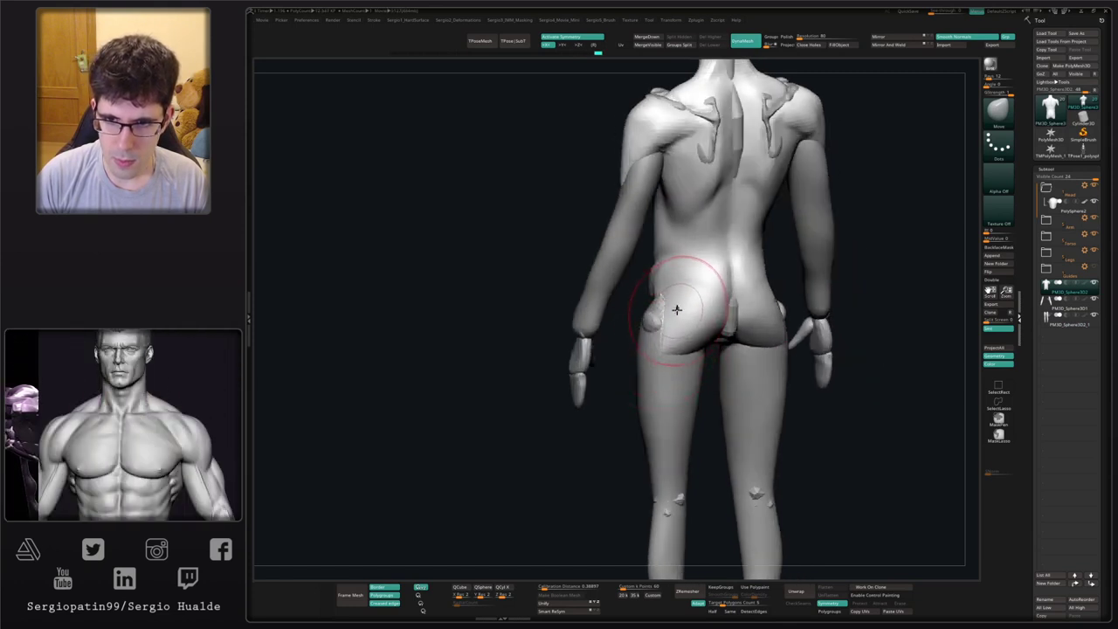
pyautogui.moveTo(679, 294); pyautogui.dragTo(693, 285, button='right')
pyautogui.press('b')
pyautogui.press('d')
pyautogui.press('s')
pyautogui.moveTo(758, 265)
pyautogui.mouseDown()
pyautogui.moveTo(744, 286)
pyautogui.moveTo(743, 245)
pyautogui.moveTo(754, 269)
pyautogui.mouseUp()
pyautogui.moveTo(747, 302)
pyautogui.mouseDown(button='right')
pyautogui.moveTo(716, 317)
pyautogui.moveTo(723, 294)
pyautogui.moveTo(711, 349)
pyautogui.mouseUp(button='right')
# - Adjust the contour of the lower back and buttocks on the torso mesh with the Move brush
pyautogui.press('b')
pyautogui.press('m')
pyautogui.press('v')
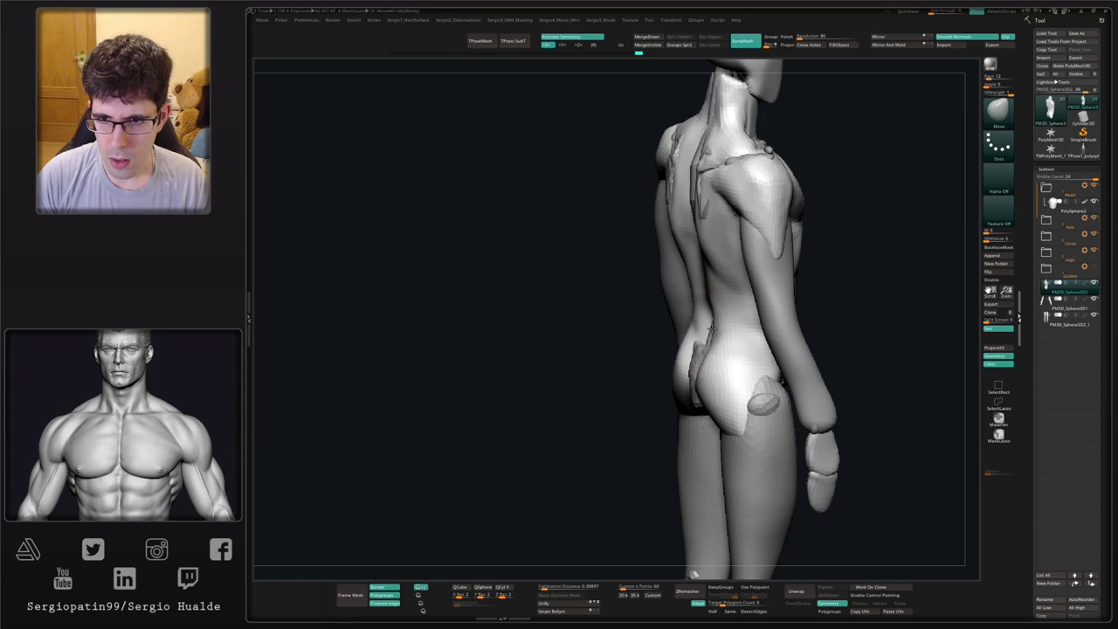
pyautogui.moveTo(712, 328); pyautogui.dragTo(709, 342)
pyautogui.keyDown('shift'); pyautogui.moveTo(720, 332); pyautogui.dragTo(701, 295, button='right'); pyautogui.keyUp('shift')
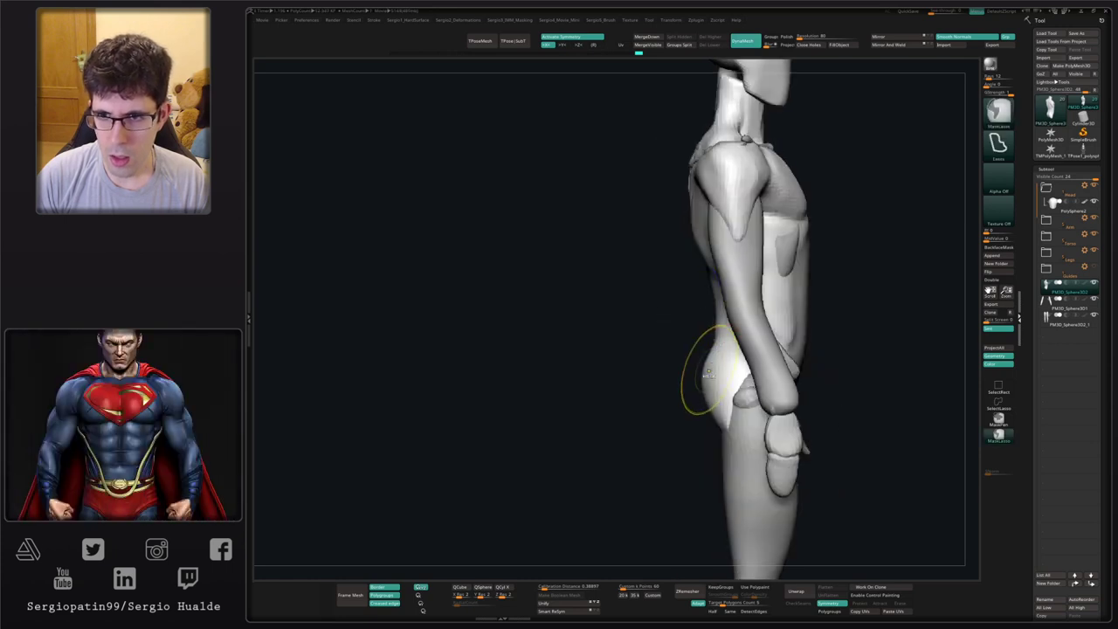
pyautogui.keyDown('ctrl'); pyautogui.moveTo(708, 373); pyautogui.dragTo(706, 332, button='right'); pyautogui.keyUp('ctrl')
pyautogui.moveTo(706, 332)
pyautogui.mouseDown(button='right')
pyautogui.moveTo(660, 349)
pyautogui.moveTo(698, 374)
pyautogui.moveTo(701, 297)
pyautogui.moveTo(704, 309)
pyautogui.mouseUp(button='right')
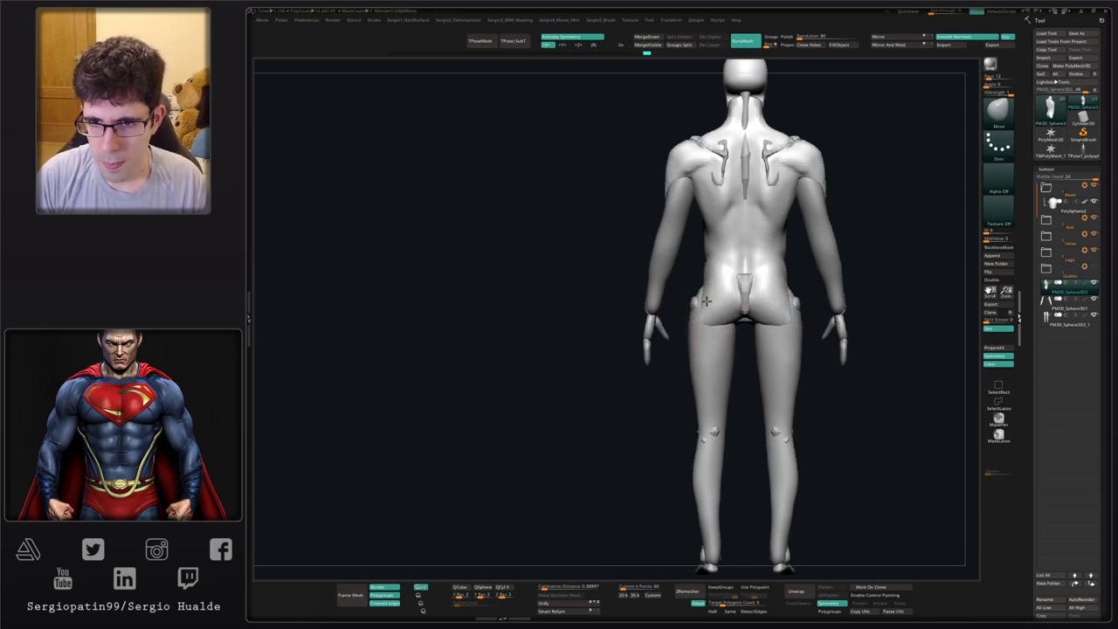
pyautogui.moveTo(705, 301)
pyautogui.mouseDown(button='right')
pyautogui.moveTo(690, 319)
pyautogui.moveTo(703, 315)
pyautogui.moveTo(705, 293)
pyautogui.mouseUp(button='right')
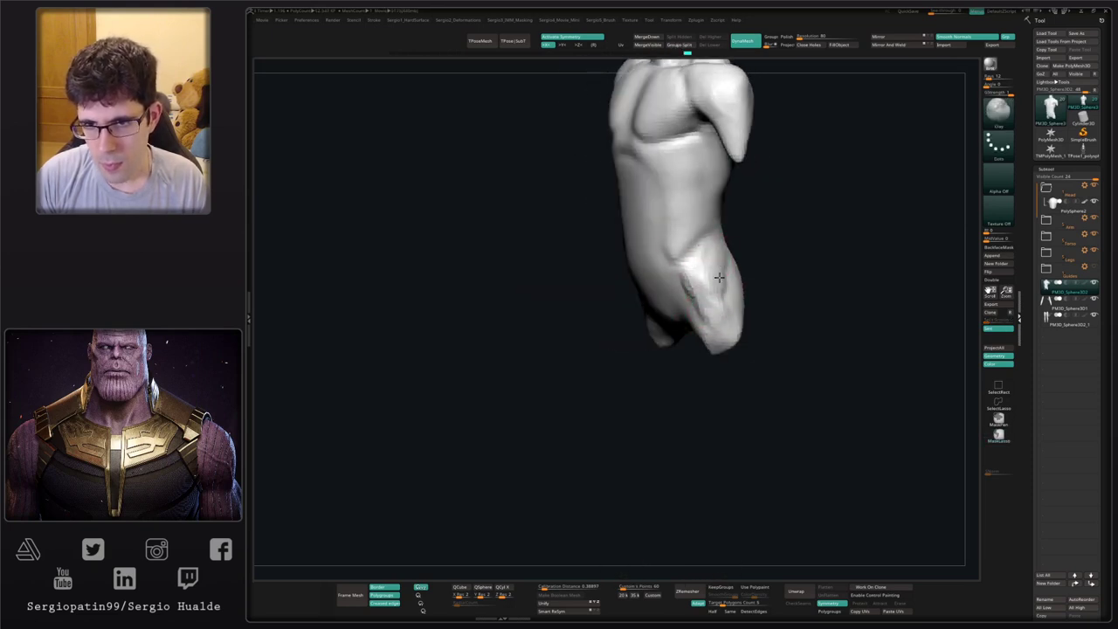
# - Build up the front of the hip on the isolated torso with a Clay stroke and show the whole body again
pyautogui.moveTo(719, 278); pyautogui.dragTo(709, 321, button='right')
pyautogui.moveTo(709, 322); pyautogui.dragTo(704, 306)
pyautogui.moveTo(703, 306); pyautogui.dragTo(737, 310, button='right')
pyautogui.keyDown('ctrl'); pyautogui.keyDown('shift'); pyautogui.click(711, 310); pyautogui.keyUp('shift'); pyautogui.keyUp('ctrl')
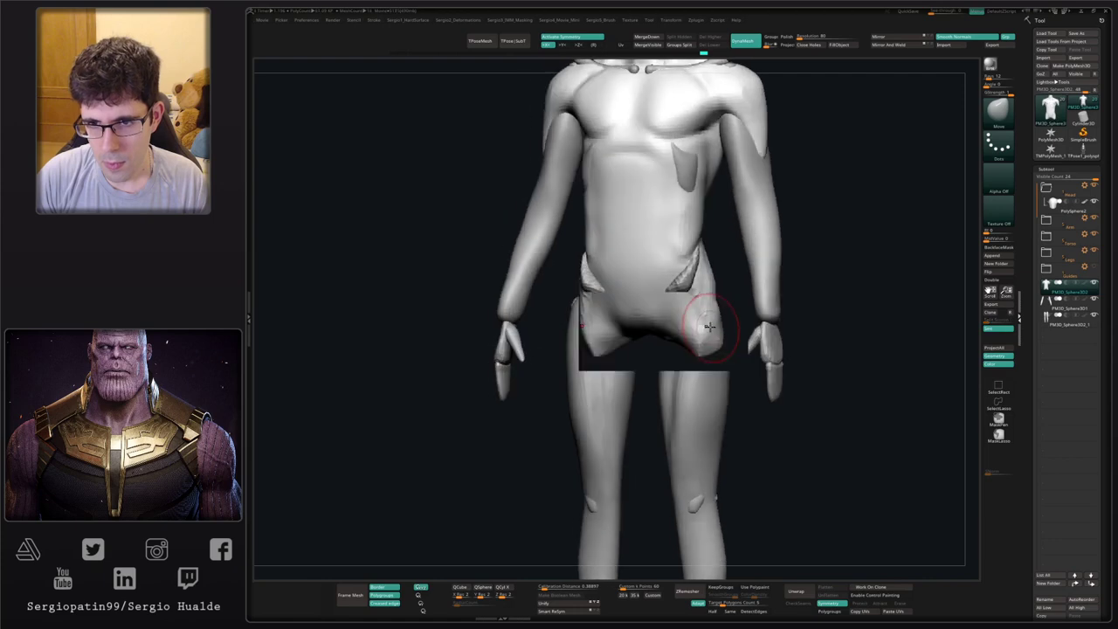
pyautogui.moveTo(721, 307); pyautogui.dragTo(726, 309)
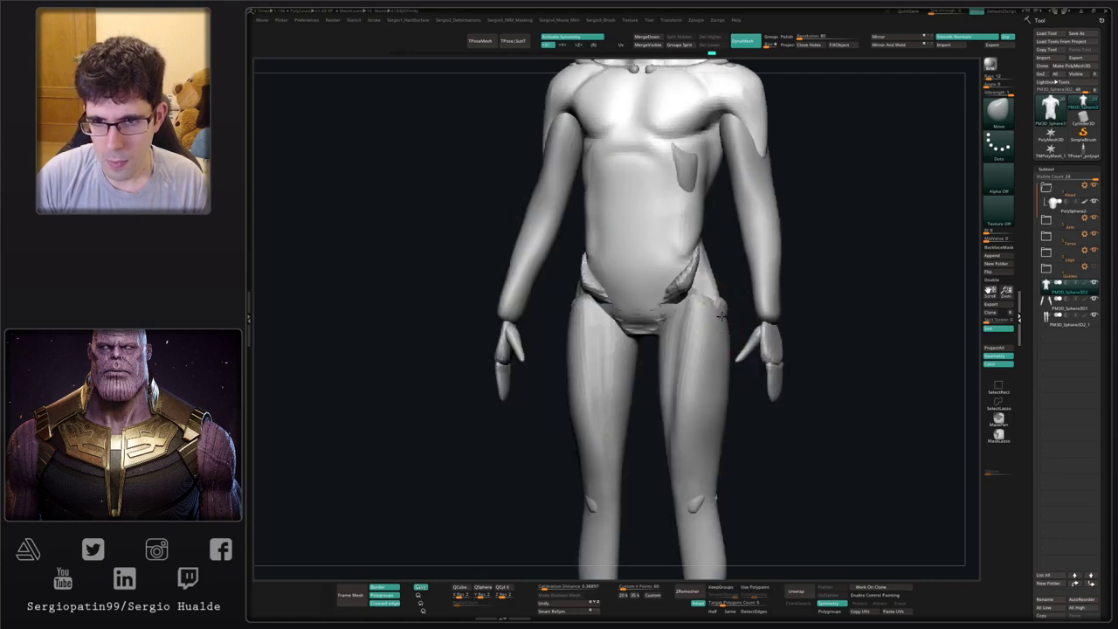
# - Isolate the pelvis bone to examine its shape against the torso, and return to the full figure
pyautogui.moveTo(744, 311)
pyautogui.mouseDown(button='right')
pyautogui.moveTo(716, 317)
pyautogui.moveTo(766, 320)
pyautogui.moveTo(689, 325)
pyautogui.moveTo(681, 344)
pyautogui.moveTo(671, 339)
pyautogui.mouseUp(button='right')
pyautogui.moveTo(668, 299); pyautogui.dragTo(670, 314, button='right')
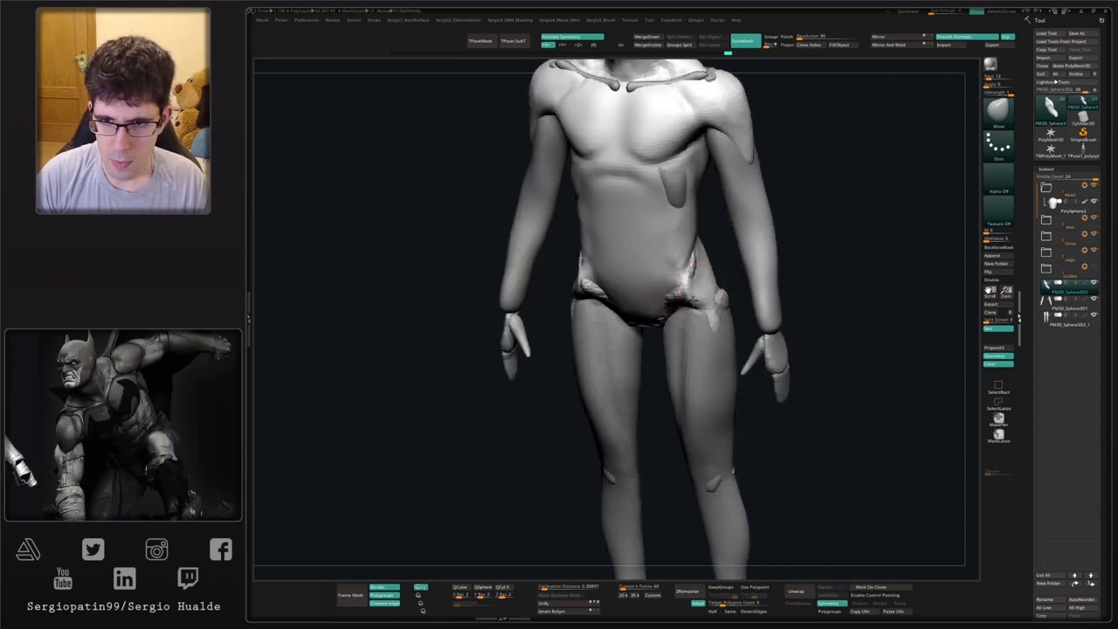
pyautogui.moveTo(707, 278)
pyautogui.mouseDown(button='right')
pyautogui.moveTo(686, 319)
pyautogui.moveTo(691, 288)
pyautogui.mouseUp(button='right')
pyautogui.keyDown('alt'); pyautogui.click(682, 293); pyautogui.keyUp('alt')
pyautogui.hotkey('shift', 's')
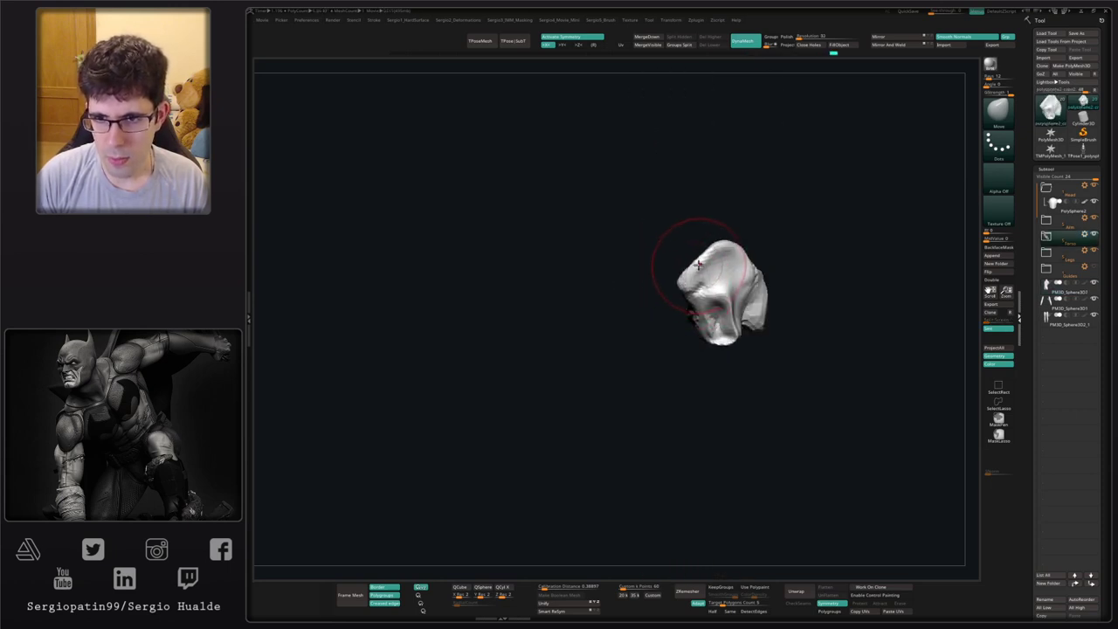
pyautogui.hotkey('shift', 's')
pyautogui.moveTo(687, 284)
pyautogui.mouseDown(button='right')
pyautogui.moveTo(706, 290)
pyautogui.moveTo(671, 290)
pyautogui.moveTo(722, 263)
pyautogui.mouseUp(button='right')
pyautogui.keyDown('alt'); pyautogui.click(671, 289); pyautogui.keyUp('alt')
pyautogui.hotkey('shift', 's')
pyautogui.keyDown('alt'); pyautogui.click(723, 248); pyautogui.keyUp('alt')
pyautogui.press('s')
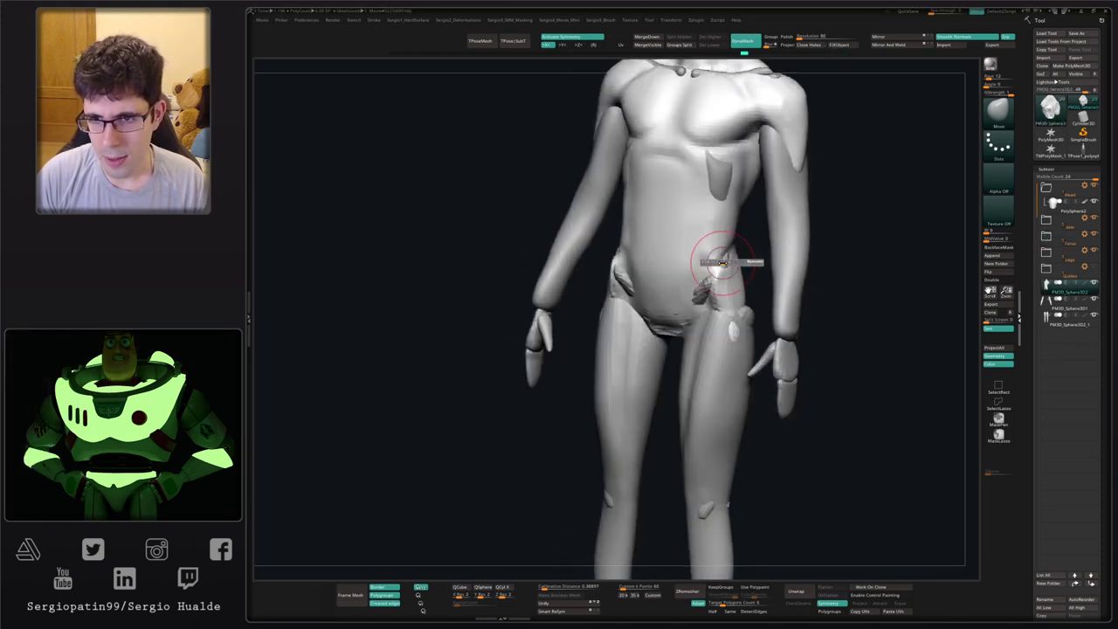
# - Select the torso mesh, carve the crease along the hip crest with DamStandard and smooth the front of the hip
pyautogui.keyDown('alt'); pyautogui.click(724, 267); pyautogui.keyUp('alt')
pyautogui.keyDown('alt'); pyautogui.click(721, 272); pyautogui.keyUp('alt')
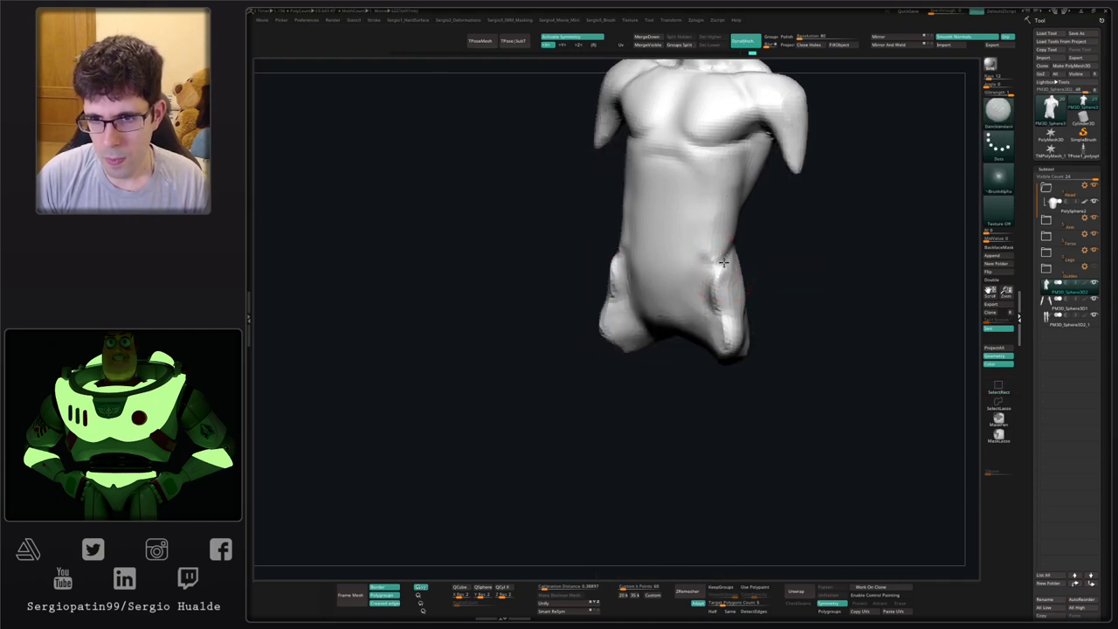
pyautogui.moveTo(722, 286); pyautogui.dragTo(735, 282, button='right')
pyautogui.moveTo(724, 282)
pyautogui.keyDown('shift'); pyautogui.mouseDown()
pyautogui.moveTo(723, 350)
pyautogui.moveTo(729, 317)
pyautogui.moveTo(714, 286)
pyautogui.mouseUp(); pyautogui.keyUp('shift')
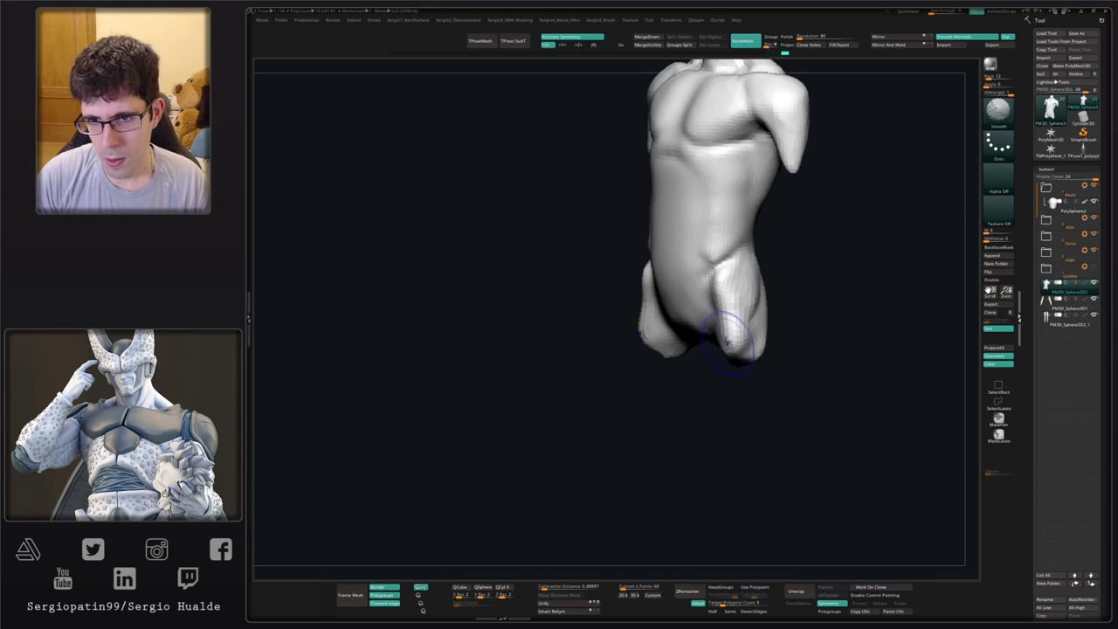
pyautogui.hotkey('alt', 's')
pyautogui.moveTo(852, 353)
pyautogui.mouseDown(button='right')
pyautogui.moveTo(738, 320)
pyautogui.moveTo(636, 361)
pyautogui.moveTo(612, 358)
pyautogui.moveTo(670, 349)
pyautogui.mouseUp(button='right')
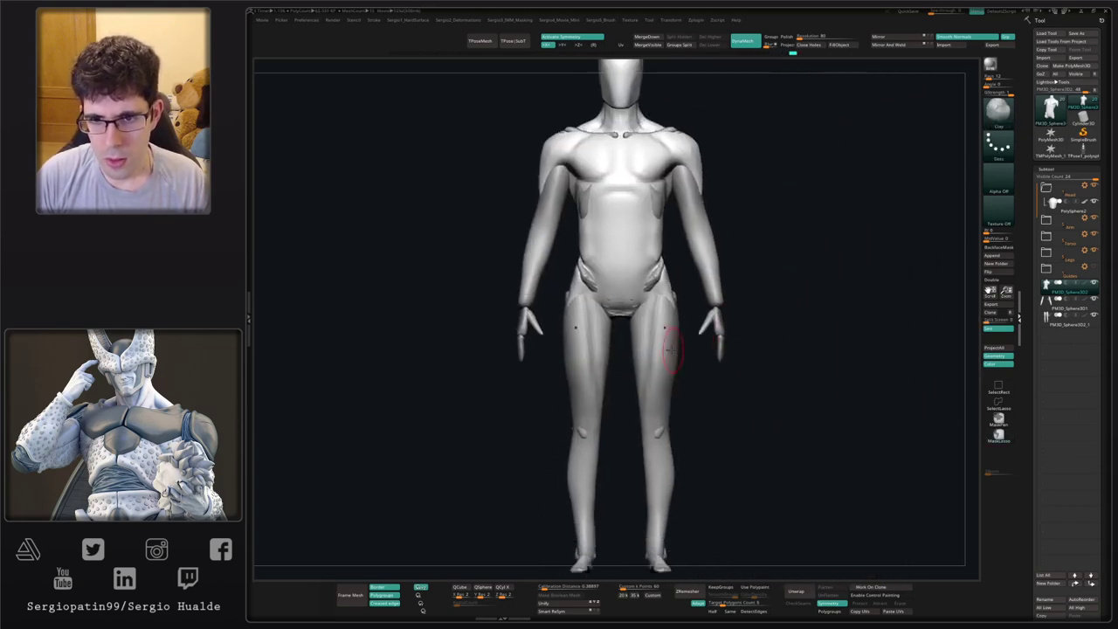
# - Select the legs mesh and adjust the inner upper thighs in front view with the Move brush
pyautogui.keyDown('alt'); pyautogui.click(669, 351); pyautogui.keyUp('alt')
pyautogui.press('b')
pyautogui.press('m')
pyautogui.press('v')
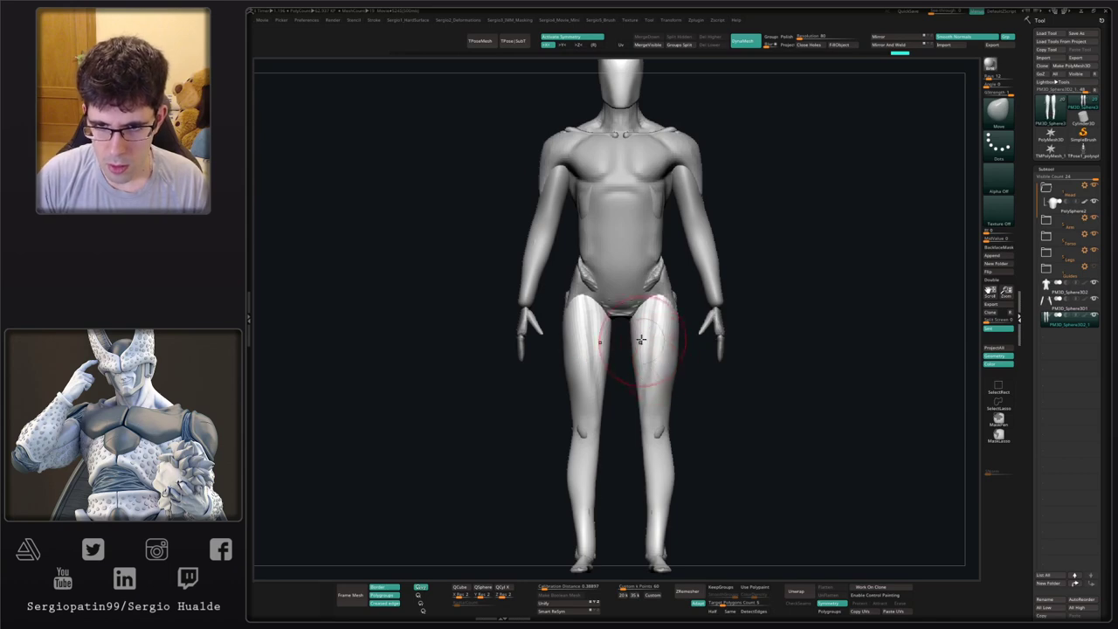
pyautogui.keyDown('ctrl'); pyautogui.moveTo(627, 304); pyautogui.dragTo(622, 336, button='right'); pyautogui.keyUp('ctrl')
pyautogui.moveTo(622, 336)
pyautogui.mouseDown(button='right')
pyautogui.moveTo(611, 346)
pyautogui.moveTo(638, 350)
pyautogui.mouseUp(button='right')
# - Inflate the back of the upper thighs beneath the buttocks and smooth the surface down the thigh
pyautogui.press('b')
pyautogui.press('i')
pyautogui.press('n')
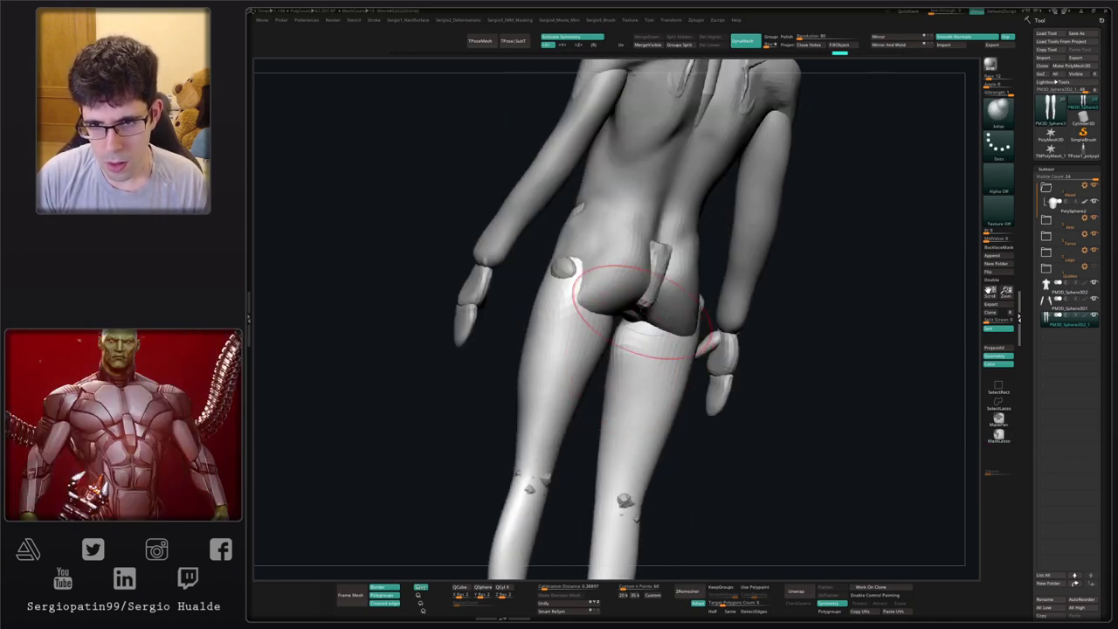
pyautogui.moveTo(643, 307)
pyautogui.mouseDown()
pyautogui.moveTo(627, 346)
pyautogui.moveTo(628, 317)
pyautogui.mouseUp()
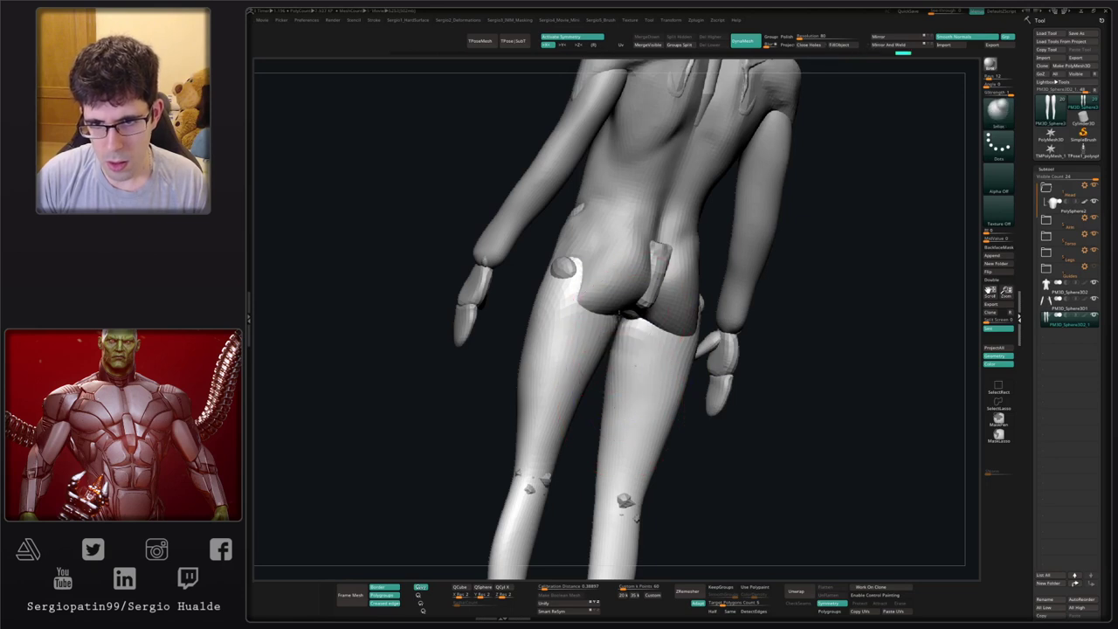
pyautogui.keyDown('shift'); pyautogui.moveTo(622, 384); pyautogui.dragTo(612, 424); pyautogui.keyUp('shift')
pyautogui.moveTo(613, 423)
pyautogui.keyDown('ctrl'); pyautogui.mouseDown(button='right')
pyautogui.moveTo(634, 377)
pyautogui.moveTo(686, 410)
pyautogui.moveTo(667, 350)
pyautogui.moveTo(672, 385)
pyautogui.moveTo(644, 320)
pyautogui.moveTo(722, 308)
pyautogui.moveTo(711, 295)
pyautogui.mouseUp(button='right'); pyautogui.keyUp('ctrl')
pyautogui.hotkey('shift', 's')
pyautogui.hotkey('shift', 't')
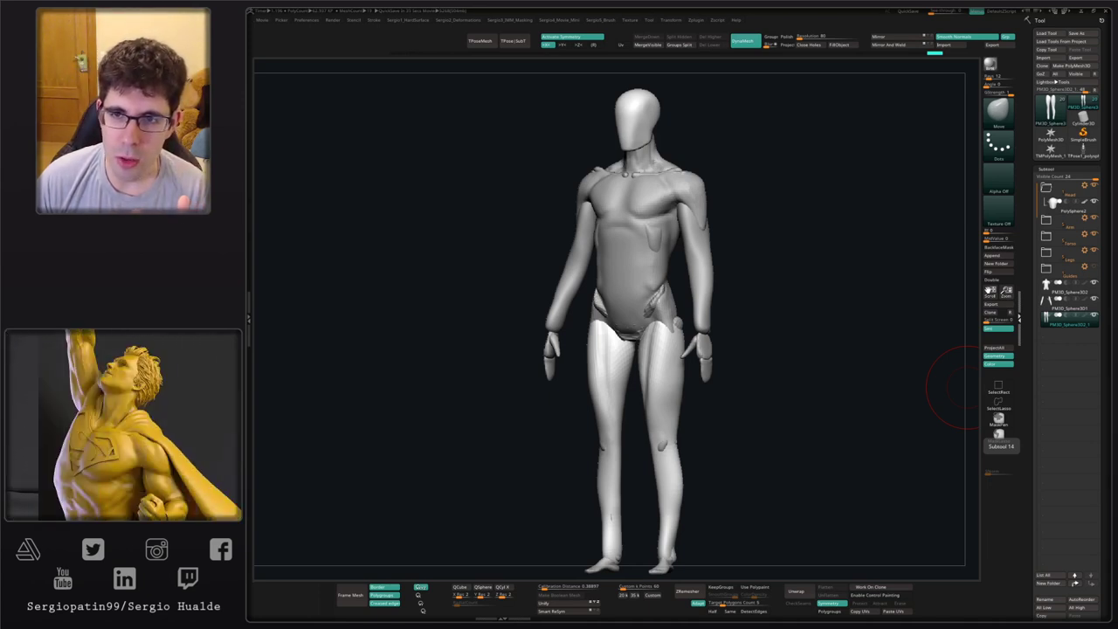
# - Isolate the scapulae and toggle the other body parts to examine how the bones sit beneath the upper back
pyautogui.moveTo(879, 401); pyautogui.dragTo(820, 399)
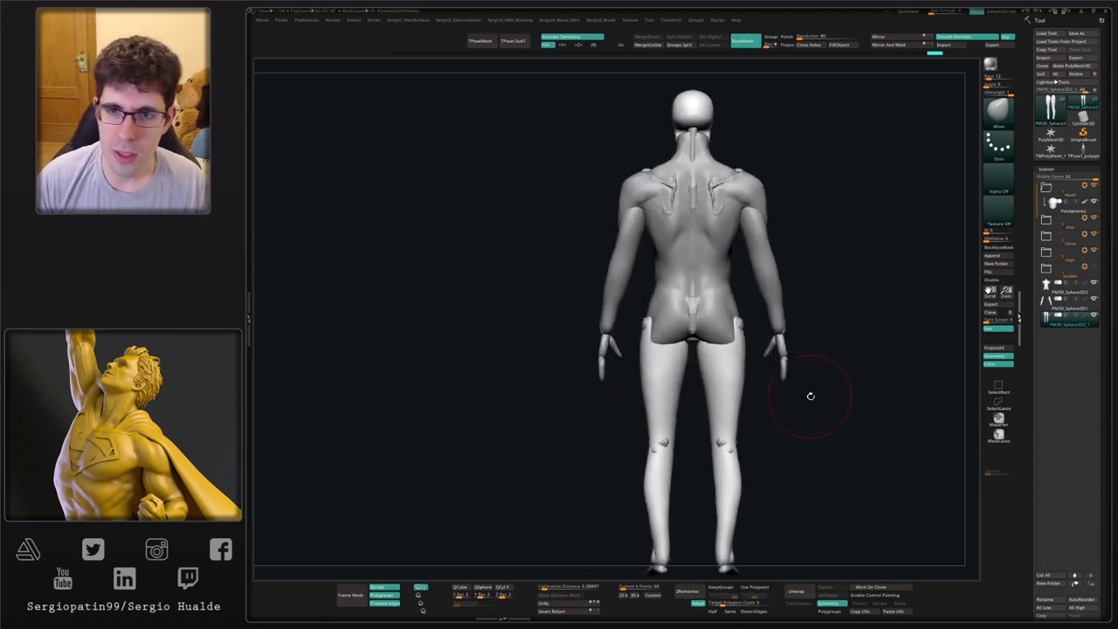
pyautogui.moveTo(618, 130)
pyautogui.keyDown('ctrl'); pyautogui.mouseDown(button='right')
pyautogui.moveTo(655, 209)
pyautogui.moveTo(611, 488)
pyautogui.mouseUp(button='right'); pyautogui.keyUp('ctrl')
pyautogui.press('s')
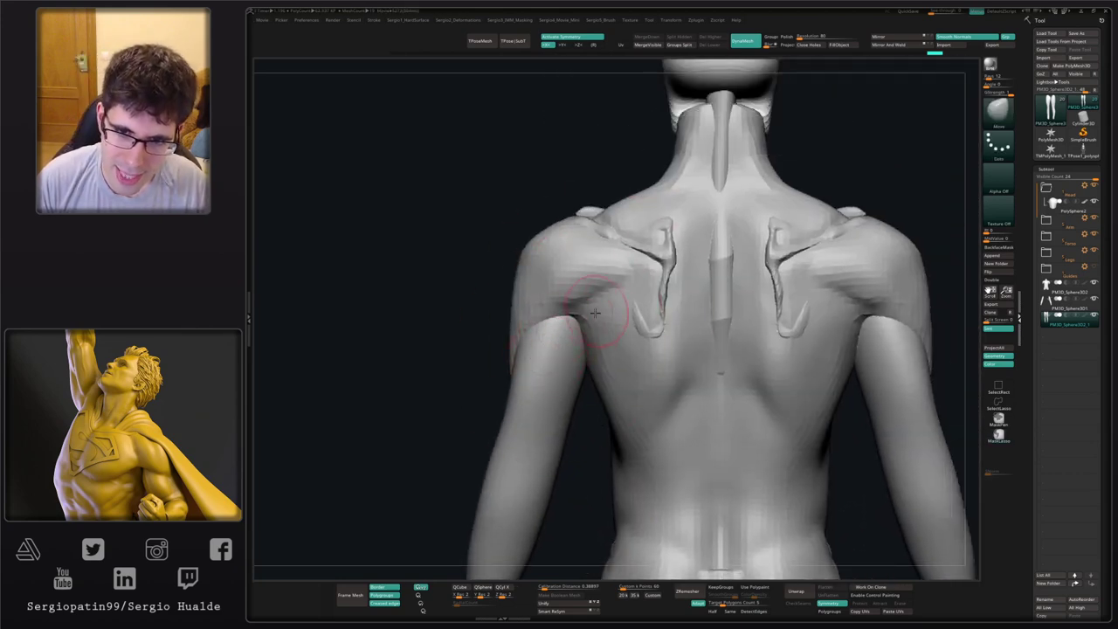
pyautogui.keyDown('alt'); pyautogui.click(667, 269); pyautogui.keyUp('alt')
pyautogui.hotkey('alt', 's')
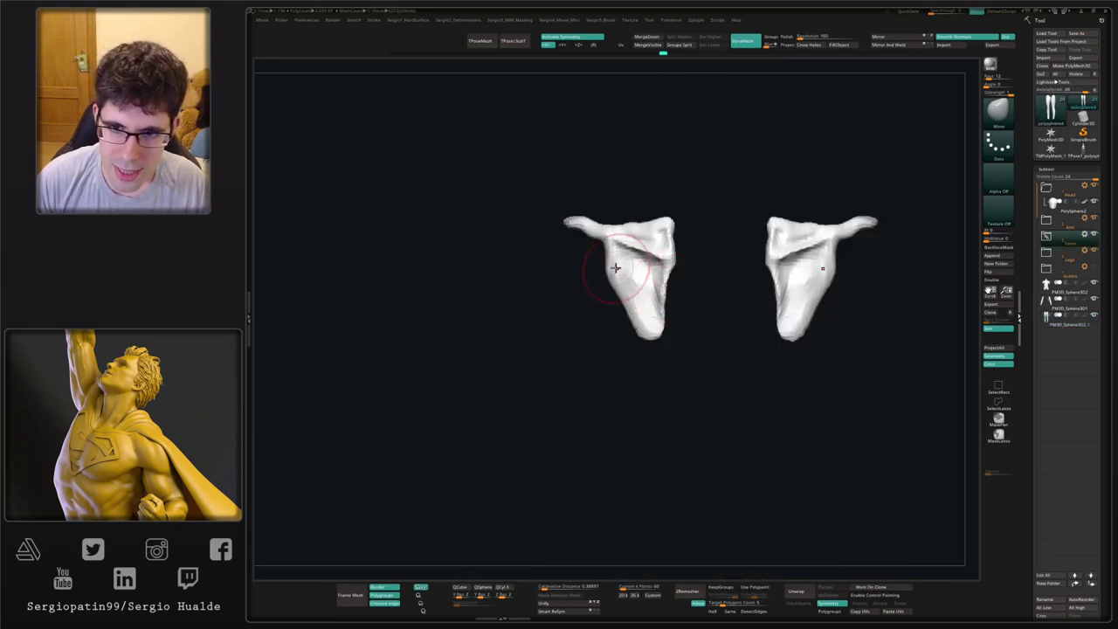
pyautogui.hotkey('alt', 's')
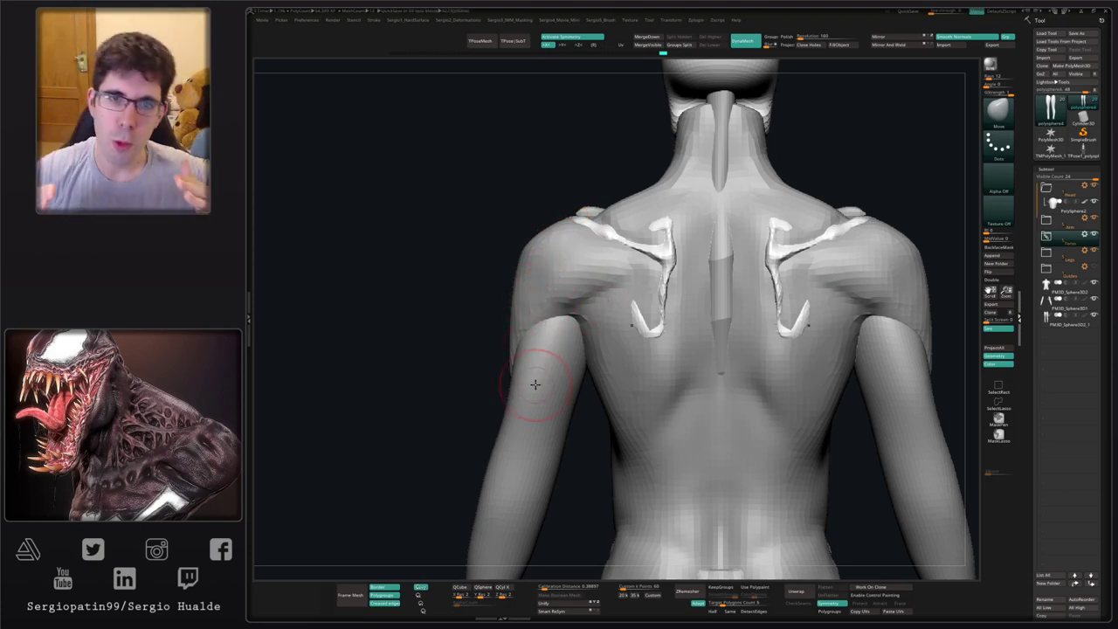
pyautogui.hotkey('alt', 's')
pyautogui.hotkey('alt', 's')
pyautogui.hotkey('alt', 's')
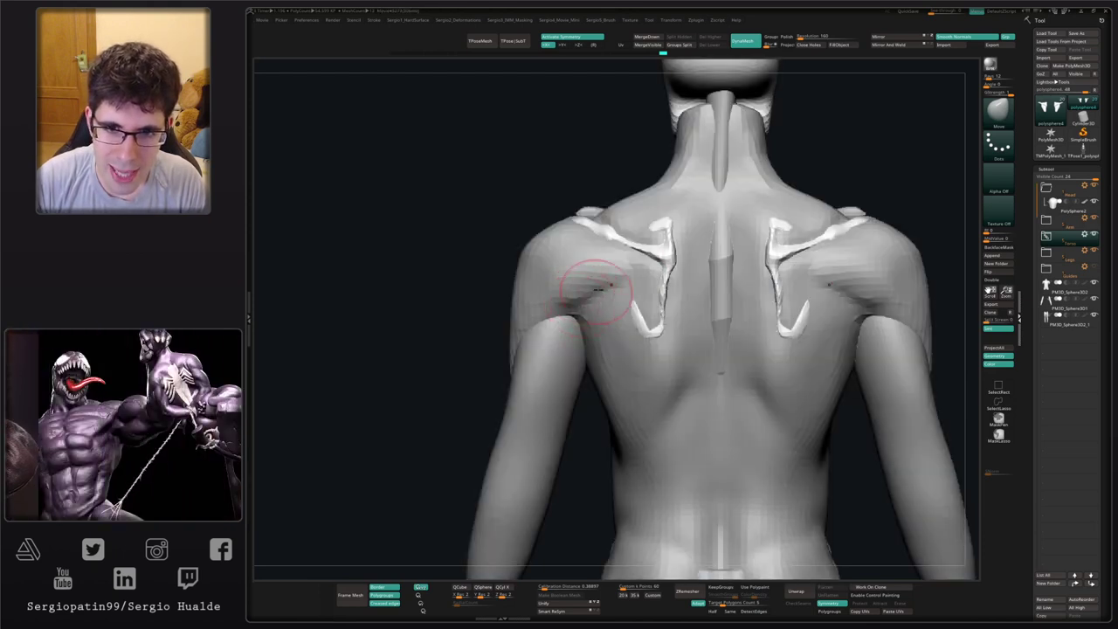
pyautogui.keyDown('ctrl'); pyautogui.keyDown('shift'); pyautogui.click(601, 261); pyautogui.keyUp('shift'); pyautogui.keyUp('ctrl')
pyautogui.keyDown('ctrl'); pyautogui.keyDown('shift'); pyautogui.click(600, 257); pyautogui.keyUp('shift'); pyautogui.keyUp('ctrl')
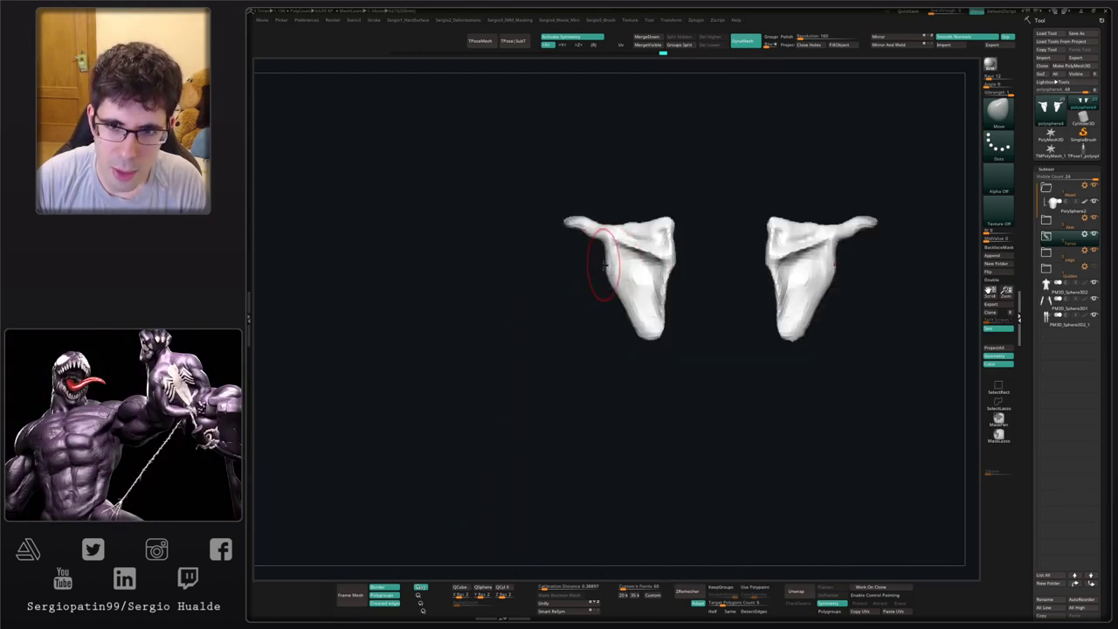
pyautogui.keyDown('ctrl'); pyautogui.keyDown('shift'); pyautogui.click(604, 253); pyautogui.keyUp('shift'); pyautogui.keyUp('ctrl')
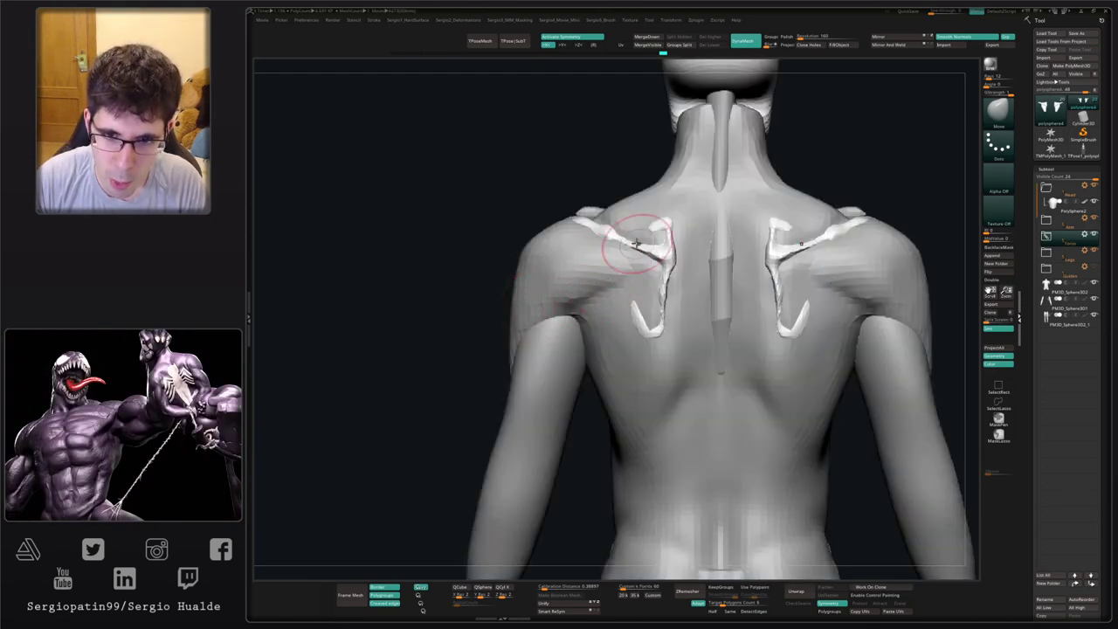
pyautogui.moveTo(632, 242)
pyautogui.mouseDown()
pyautogui.moveTo(621, 240)
pyautogui.moveTo(615, 299)
pyautogui.mouseUp()
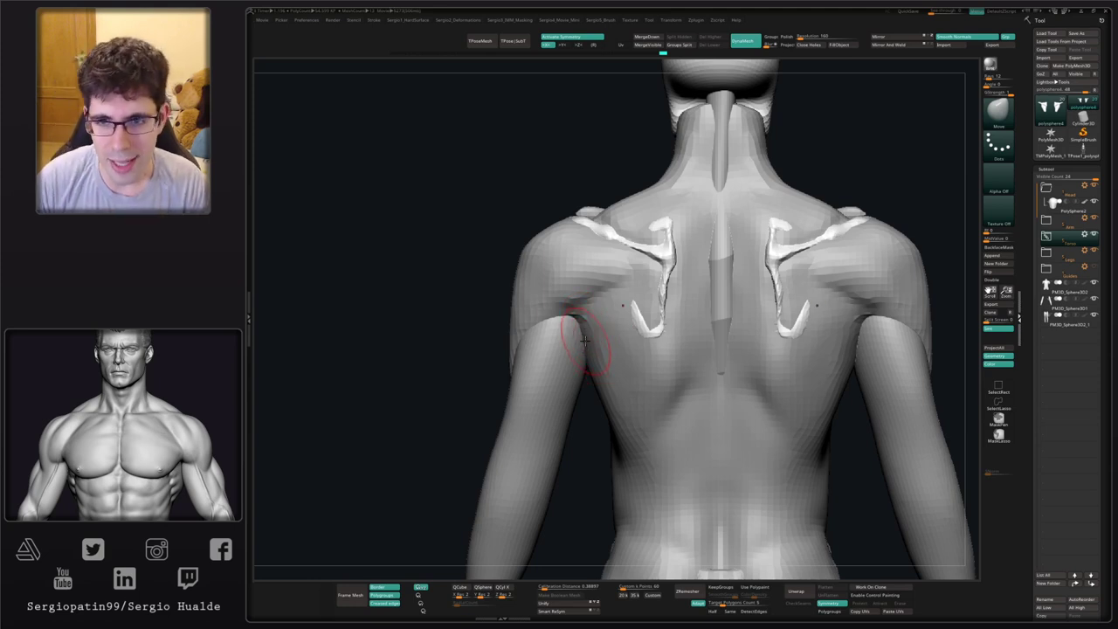
# - Select the legs mesh and work on the definition of the lower legs with the DamStandard brush
pyautogui.moveTo(585, 341)
pyautogui.keyDown('ctrl'); pyautogui.mouseDown(button='right')
pyautogui.moveTo(708, 262)
pyautogui.moveTo(710, 199)
pyautogui.mouseUp(button='right'); pyautogui.keyUp('ctrl')
pyautogui.moveTo(641, 314)
pyautogui.mouseDown(button='right')
pyautogui.moveTo(575, 307)
pyautogui.moveTo(526, 210)
pyautogui.mouseUp(button='right')
pyautogui.keyDown('ctrl'); pyautogui.moveTo(559, 301); pyautogui.dragTo(576, 234, button='right'); pyautogui.keyUp('ctrl')
pyautogui.keyDown('alt'); pyautogui.click(575, 483); pyautogui.keyUp('alt')
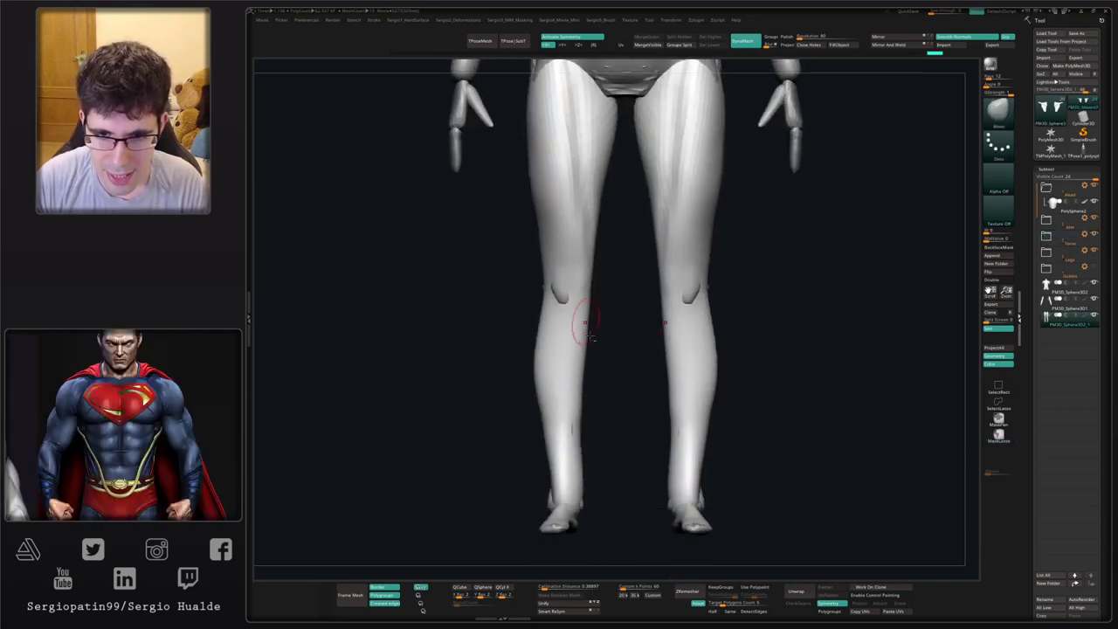
pyautogui.press('b')
pyautogui.press('d')
pyautogui.press('s')
pyautogui.moveTo(645, 311)
pyautogui.mouseDown(button='right')
pyautogui.moveTo(592, 308)
pyautogui.moveTo(605, 348)
pyautogui.moveTo(588, 364)
pyautogui.moveTo(534, 368)
pyautogui.mouseUp(button='right')
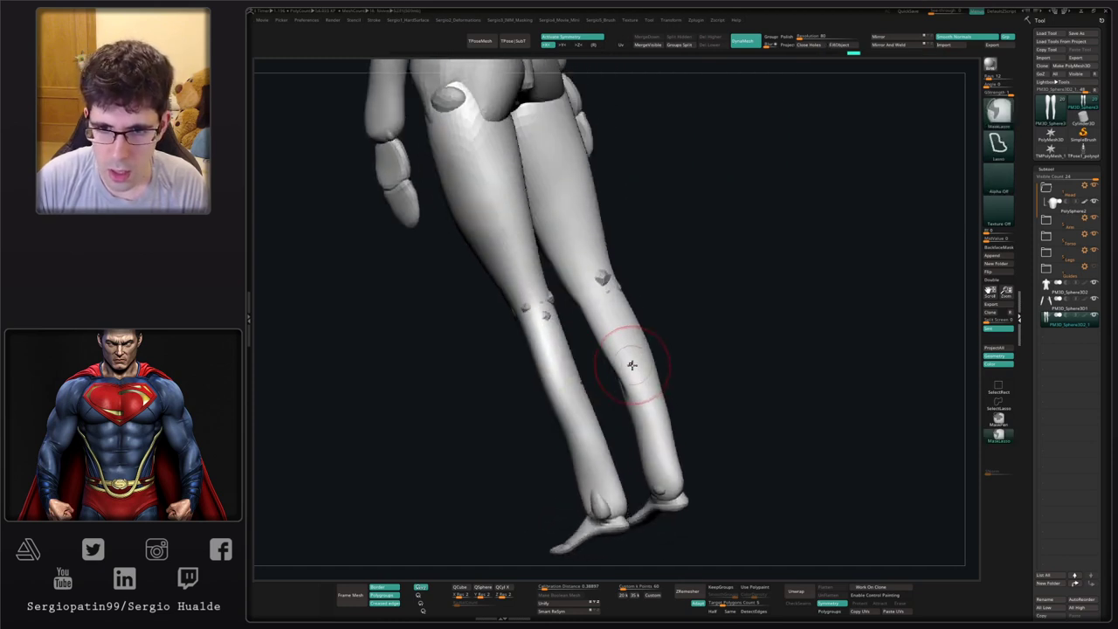
# - Bulk up the calf muscles at the back of the lower legs with the Inflate brush
pyautogui.press('b')
pyautogui.press('i')
pyautogui.press('n')
pyautogui.moveTo(631, 364); pyautogui.dragTo(628, 341)
pyautogui.moveTo(655, 339); pyautogui.dragTo(732, 327, button='right')
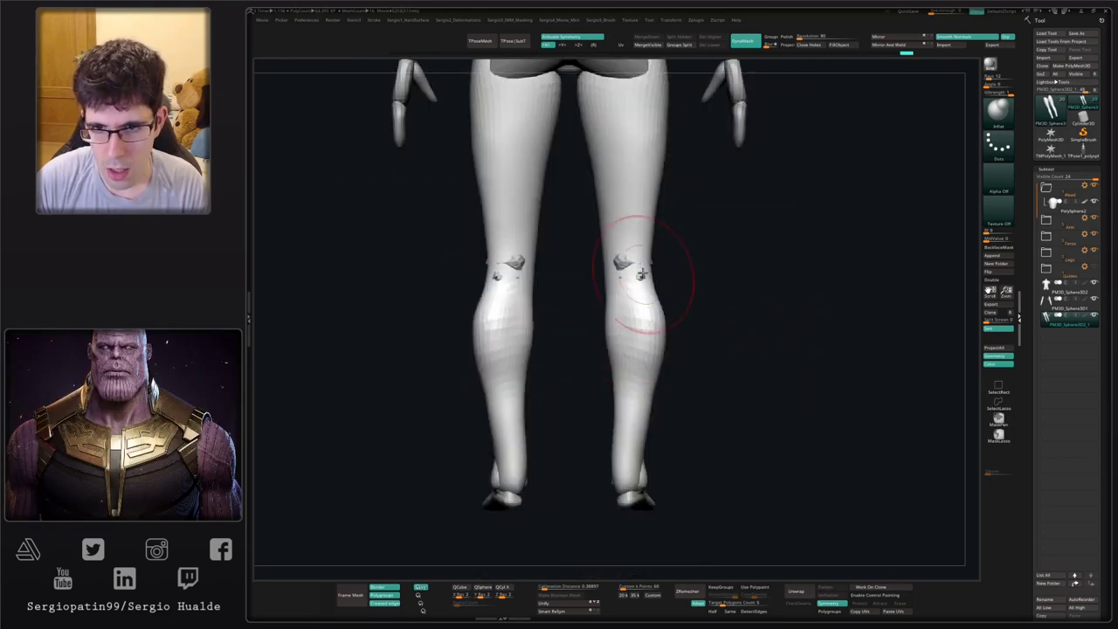
pyautogui.moveTo(642, 273); pyautogui.dragTo(650, 381)
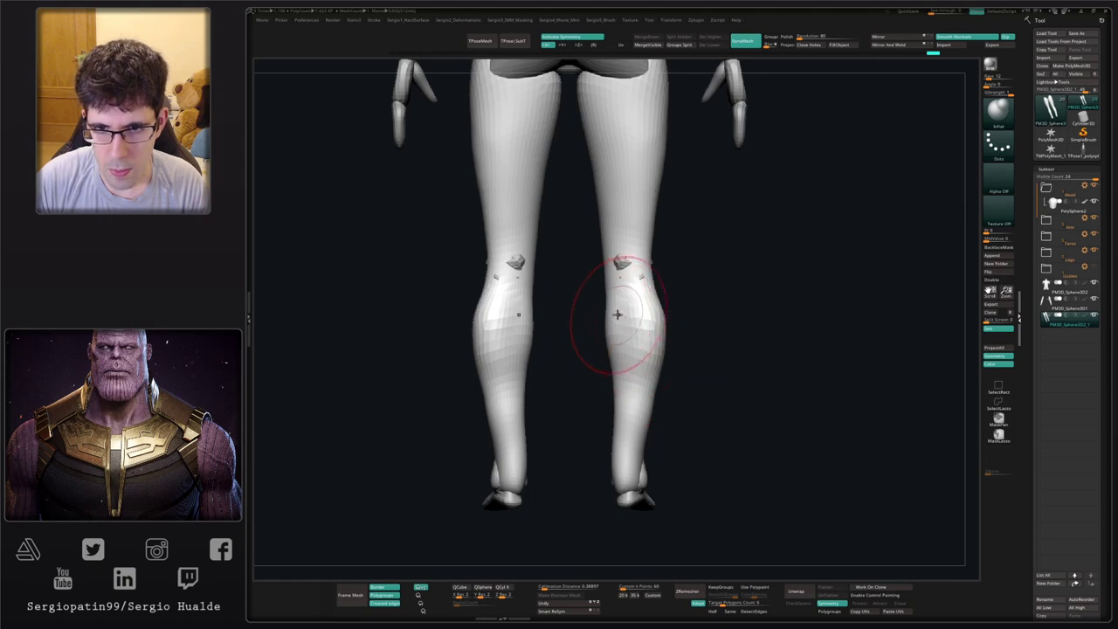
pyautogui.hotkey('ctrl', 'd')
# - Carve the separation along the inner calf and shin with the DamStandard brush
pyautogui.moveTo(617, 314); pyautogui.dragTo(651, 304, button='right')
pyautogui.press('b')
pyautogui.press('d')
pyautogui.press('s')
pyautogui.moveTo(583, 306); pyautogui.dragTo(592, 254, button='right')
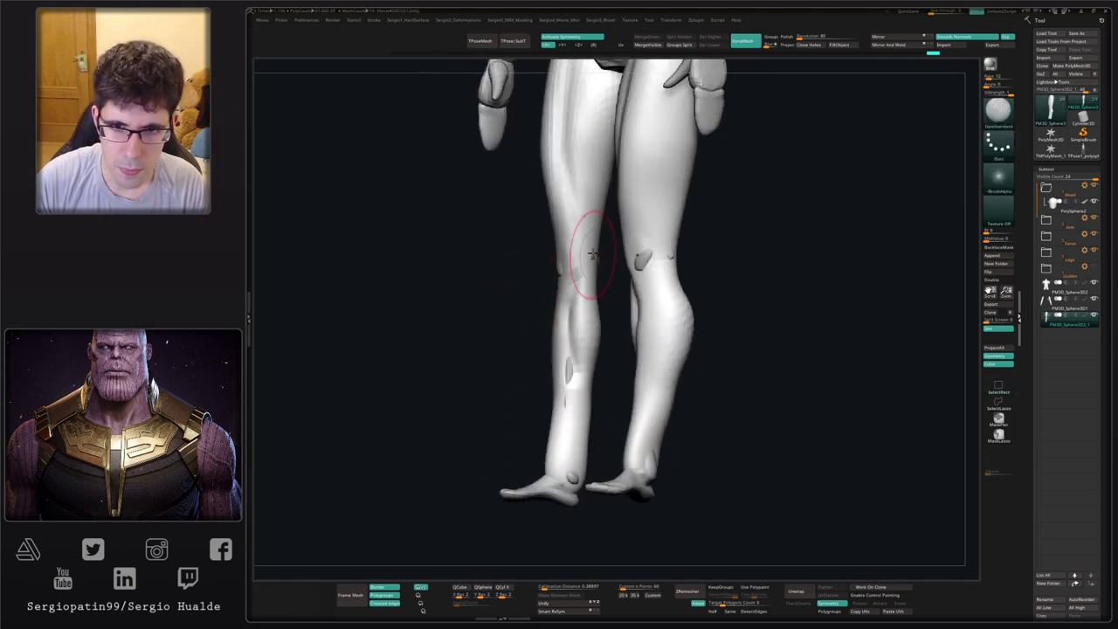
pyautogui.moveTo(579, 318)
pyautogui.mouseDown(button='right')
pyautogui.moveTo(581, 250)
pyautogui.moveTo(564, 221)
pyautogui.moveTo(579, 337)
pyautogui.mouseUp(button='right')
# - Build up the thigh muscle volume above the knees with the Clay brush
pyautogui.press('b')
pyautogui.press('c')
pyautogui.press('l')
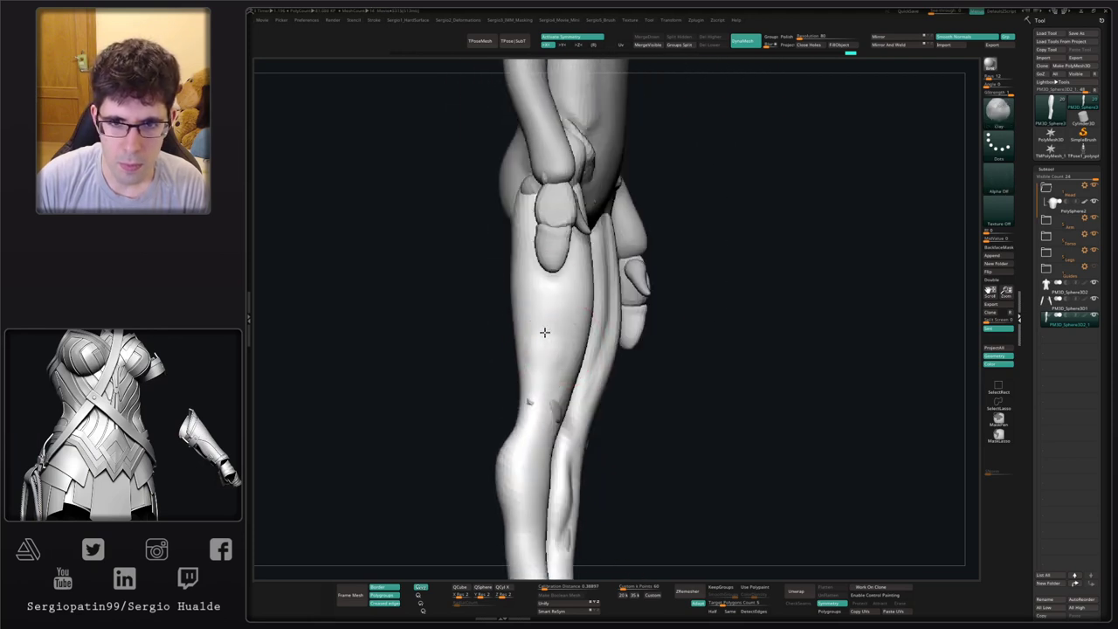
pyautogui.moveTo(547, 274); pyautogui.dragTo(570, 228, button='right')
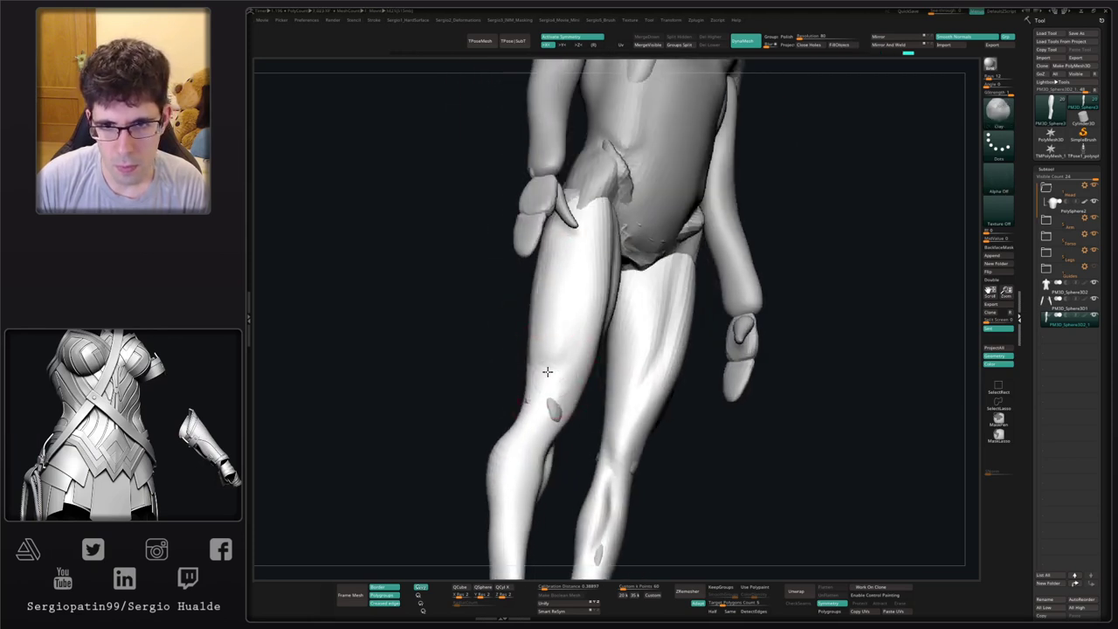
pyautogui.moveTo(547, 372); pyautogui.dragTo(585, 297, button='right')
pyautogui.moveTo(579, 367); pyautogui.dragTo(579, 329, button='right')
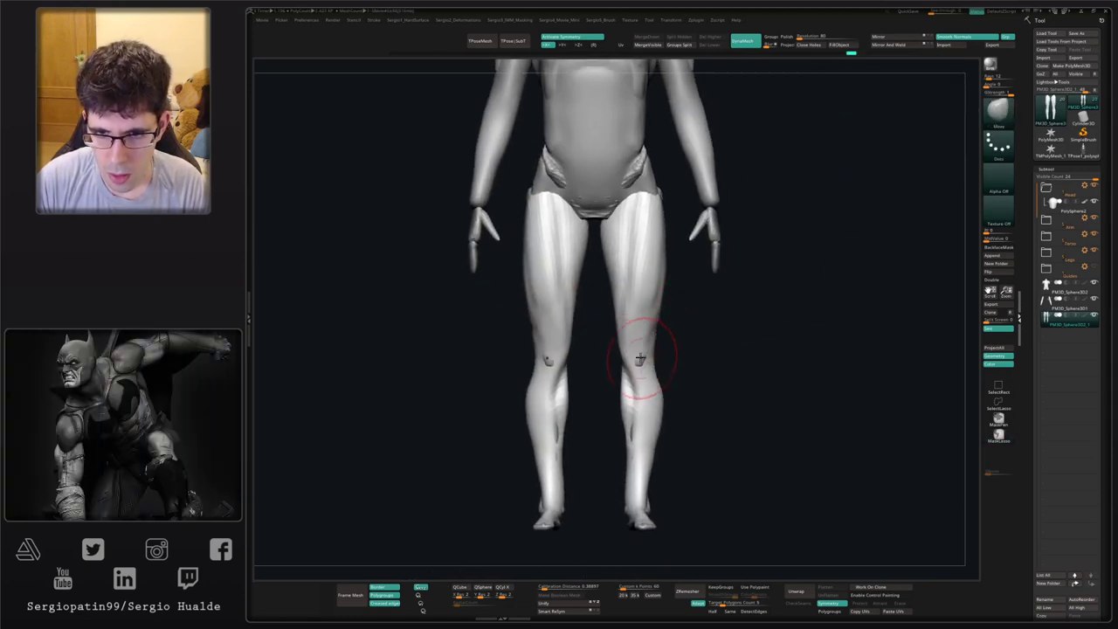
# - Reshape the lower thighs and knees from the front and the side with the Move brush
pyautogui.moveTo(640, 377); pyautogui.dragTo(633, 349, button='right')
pyautogui.moveTo(636, 333); pyautogui.dragTo(641, 333)
pyautogui.moveTo(617, 306); pyautogui.dragTo(627, 308)
pyautogui.moveTo(640, 364); pyautogui.dragTo(576, 361, button='right')
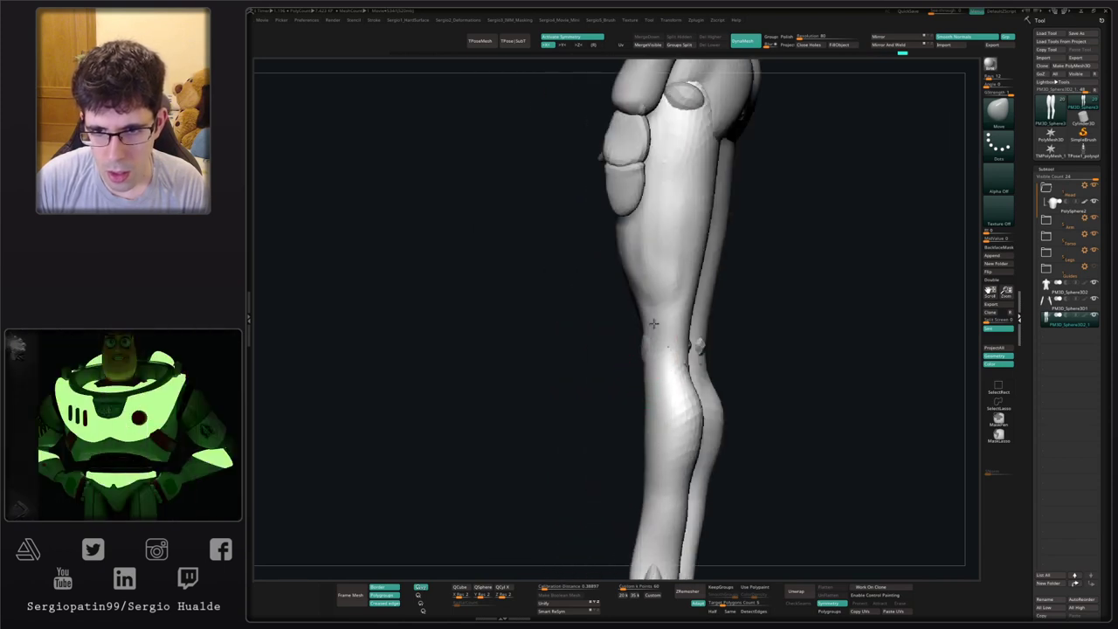
pyautogui.moveTo(647, 330); pyautogui.dragTo(636, 332)
# - Lasso-mask the legs from the upper thighs down in side view, and invert the mask to protect the hip area
pyautogui.moveTo(706, 353)
pyautogui.keyDown('shift'); pyautogui.mouseDown(button='right')
pyautogui.moveTo(724, 362)
pyautogui.moveTo(741, 292)
pyautogui.mouseUp(button='right'); pyautogui.keyUp('shift')
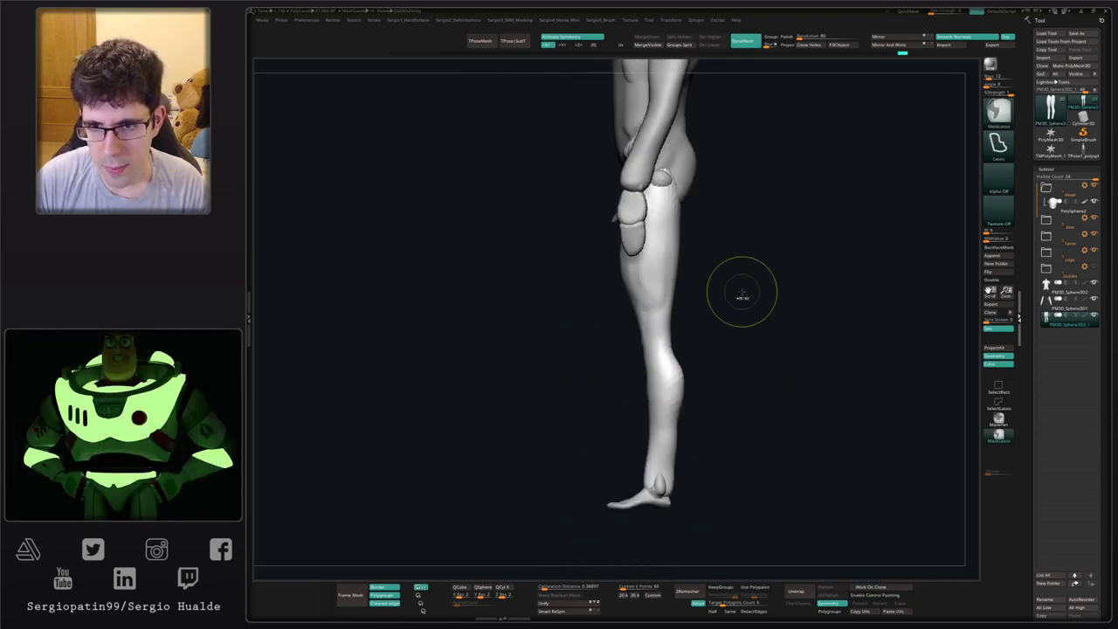
pyautogui.moveTo(733, 238)
pyautogui.keyDown('ctrl'); pyautogui.mouseDown()
pyautogui.moveTo(656, 251)
pyautogui.moveTo(655, 473)
pyautogui.moveTo(730, 428)
pyautogui.mouseUp(); pyautogui.keyUp('ctrl')
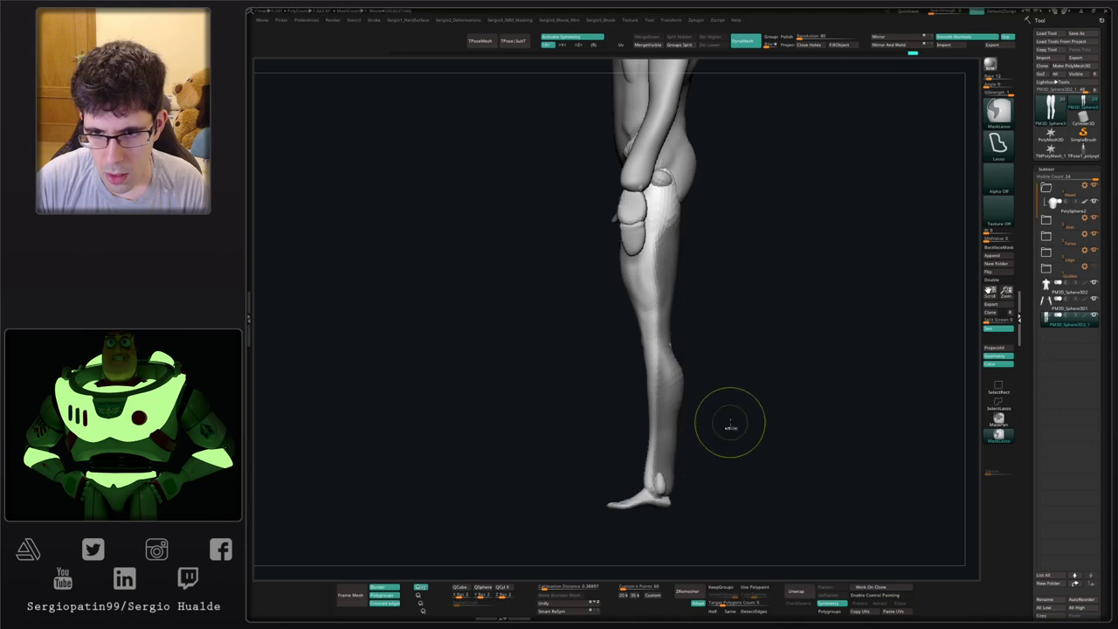
pyautogui.keyDown('ctrl'); pyautogui.click(730, 427); pyautogui.keyUp('ctrl')
# - Reshape the rear profile of the thighs, calves and heels from the side with the Move brush
pyautogui.moveTo(677, 367); pyautogui.dragTo(687, 367)
pyautogui.moveTo(677, 259); pyautogui.dragTo(686, 254)
pyautogui.moveTo(688, 254); pyautogui.dragTo(693, 251, button='right')
pyautogui.moveTo(682, 247); pyautogui.dragTo(676, 248)
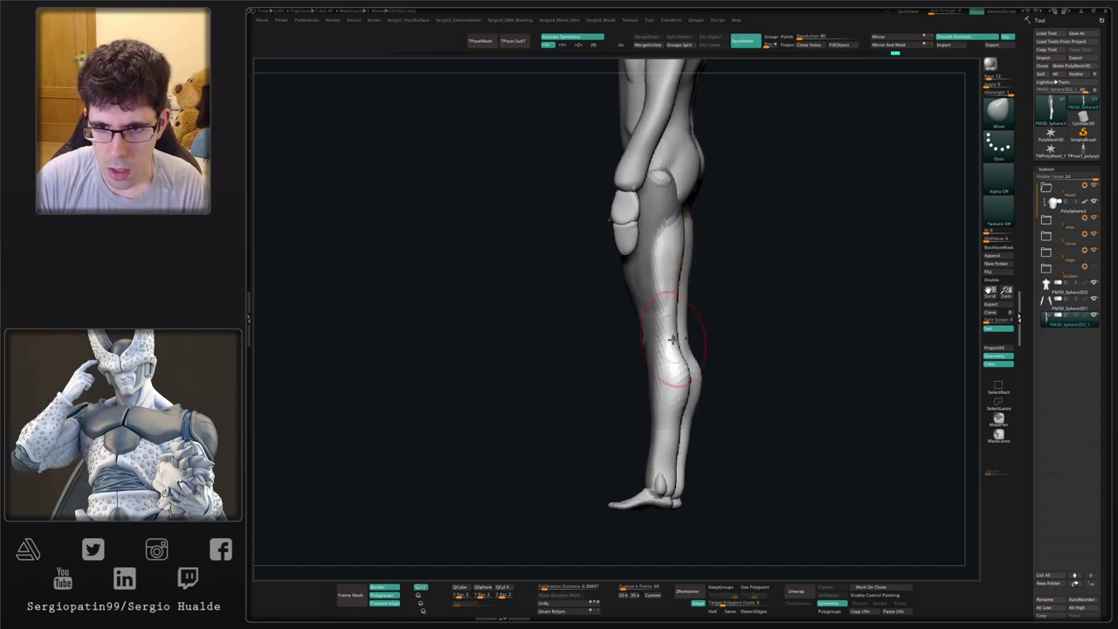
pyautogui.keyDown('shift'); pyautogui.moveTo(712, 369); pyautogui.dragTo(708, 370, button='right'); pyautogui.keyUp('shift')
pyautogui.moveTo(683, 384); pyautogui.dragTo(685, 415)
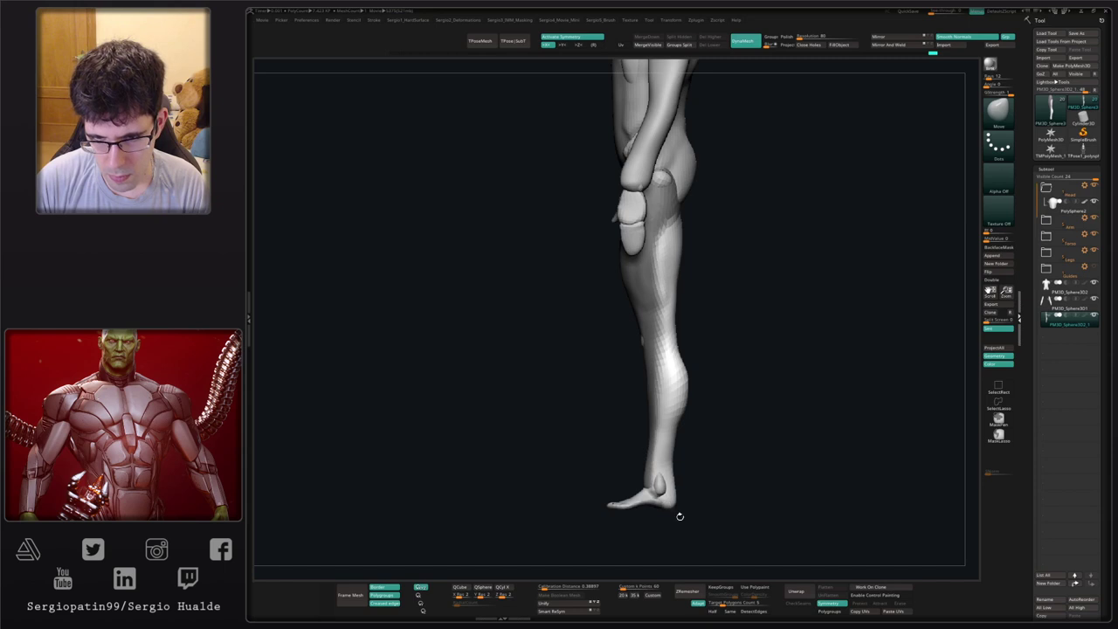
pyautogui.moveTo(674, 502); pyautogui.dragTo(672, 486)
pyautogui.moveTo(672, 486); pyautogui.dragTo(671, 476, button='right')
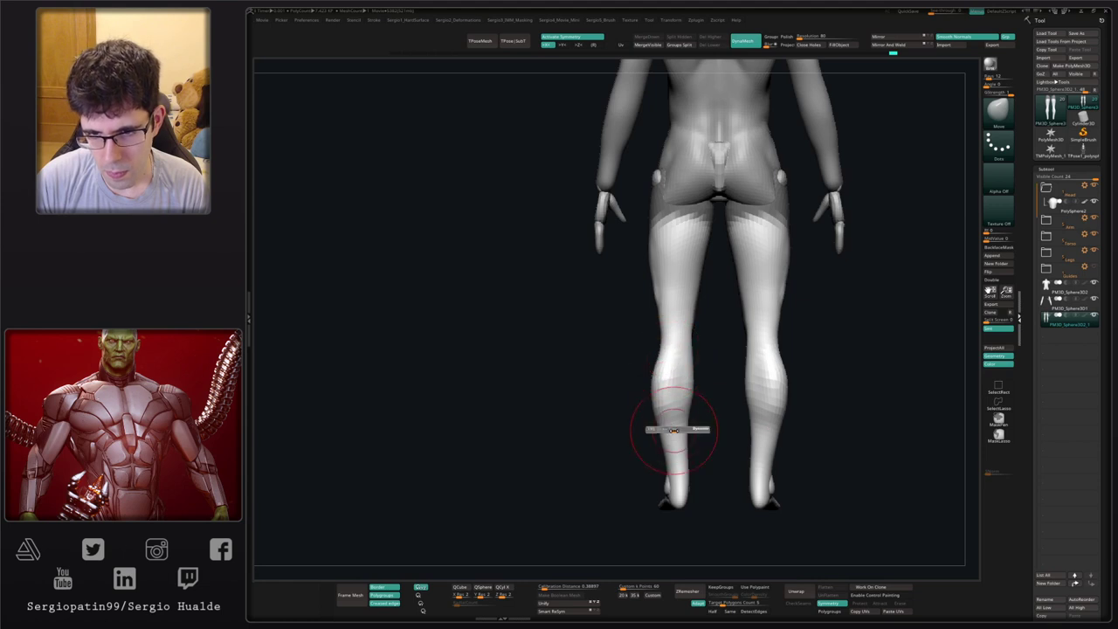
pyautogui.moveTo(674, 430); pyautogui.dragTo(671, 430)
pyautogui.moveTo(674, 470)
pyautogui.mouseDown()
pyautogui.moveTo(701, 486)
pyautogui.moveTo(654, 476)
pyautogui.moveTo(701, 462)
pyautogui.mouseUp()
pyautogui.hotkey('ctrl', 'z')
pyautogui.hotkey('ctrl', 'z')
# - Build up the calves and lower shins with the Clay brush
pyautogui.keyDown('alt'); pyautogui.moveTo(703, 423); pyautogui.dragTo(687, 443); pyautogui.keyUp('alt')
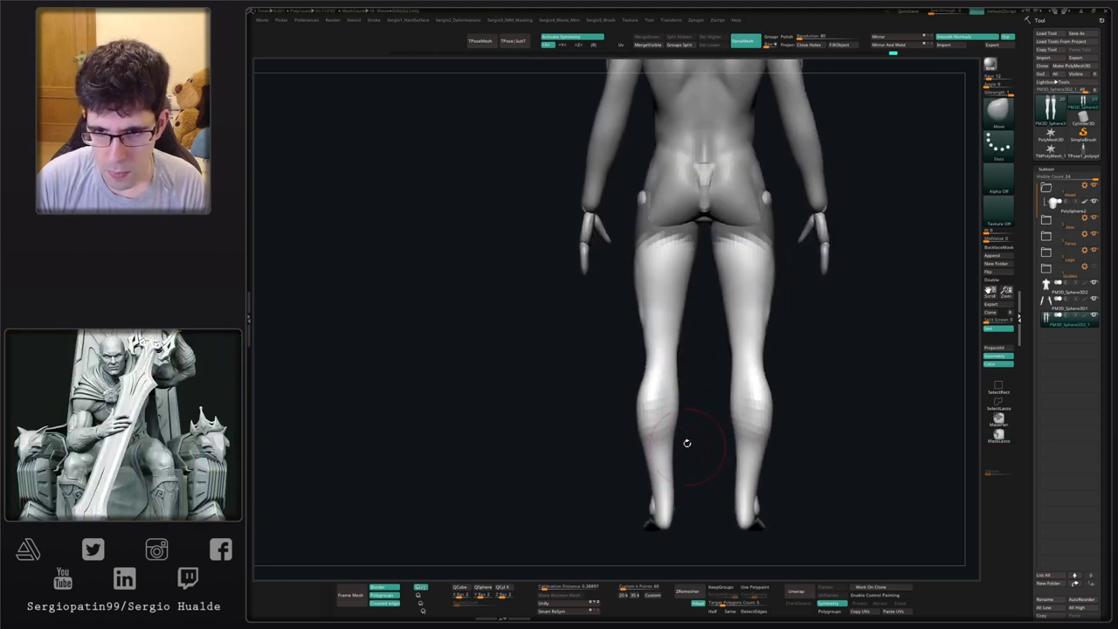
pyautogui.moveTo(686, 443); pyautogui.dragTo(687, 488, button='right')
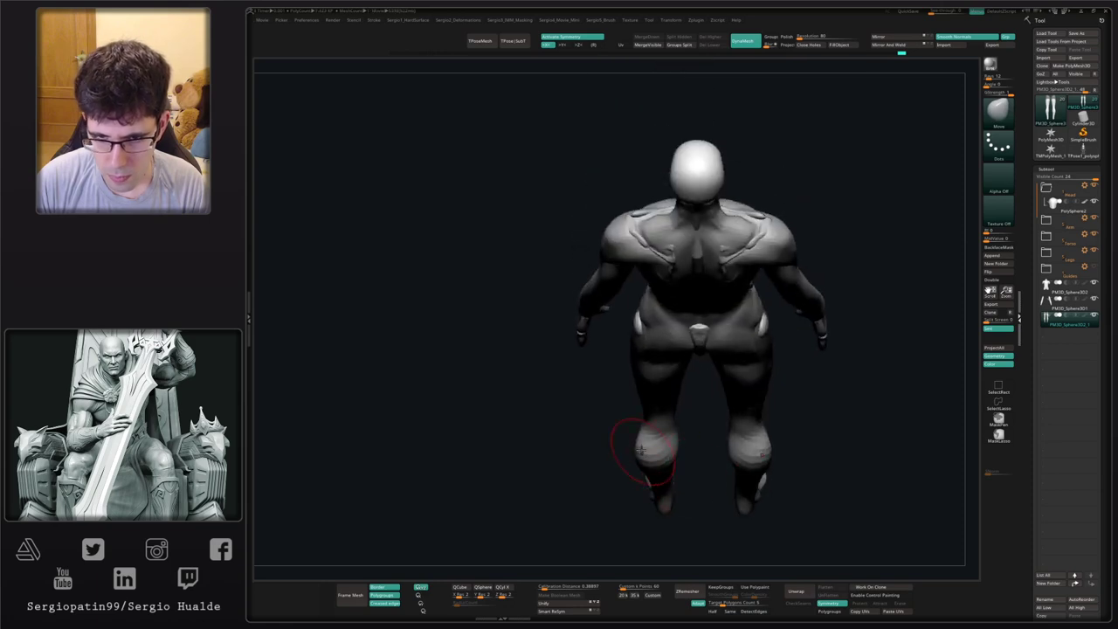
pyautogui.moveTo(639, 447)
pyautogui.mouseDown(button='right')
pyautogui.moveTo(636, 428)
pyautogui.moveTo(654, 462)
pyautogui.moveTo(623, 443)
pyautogui.mouseUp(button='right')
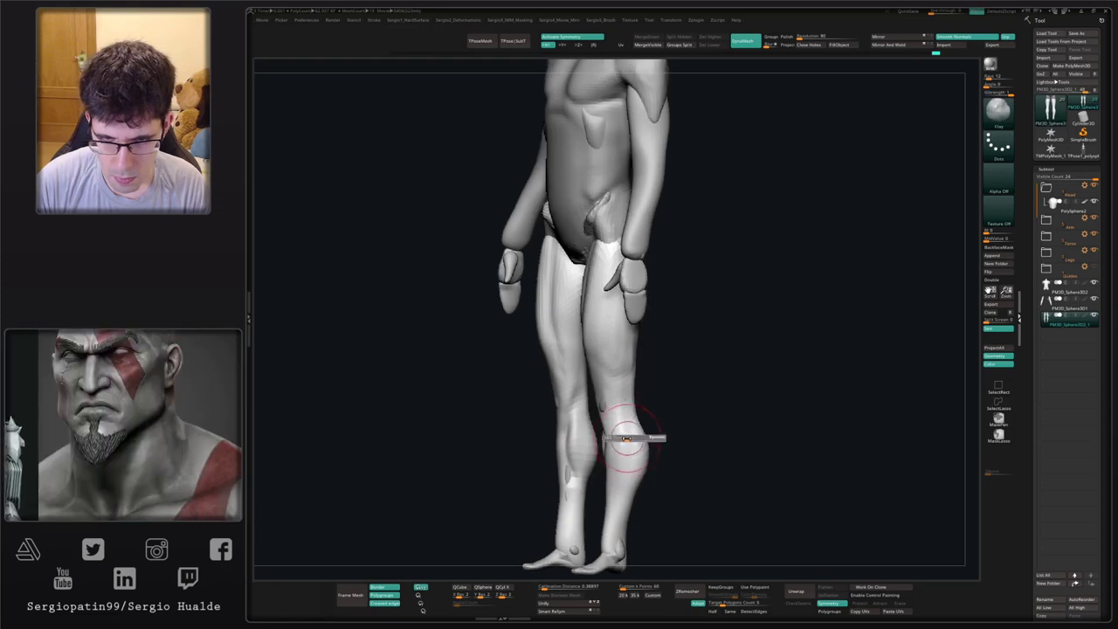
pyautogui.moveTo(619, 462); pyautogui.dragTo(635, 491)
pyautogui.moveTo(635, 490)
pyautogui.mouseDown(button='right')
pyautogui.moveTo(661, 463)
pyautogui.moveTo(642, 458)
pyautogui.mouseUp(button='right')
pyautogui.moveTo(617, 521); pyautogui.dragTo(616, 547)
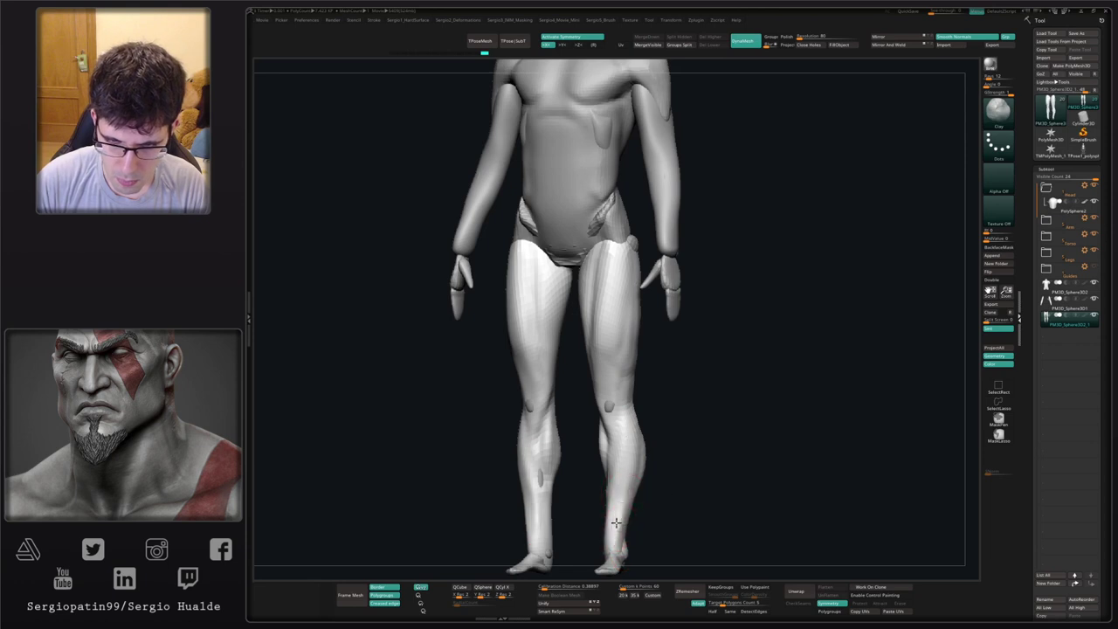
# - Refine the silhouette of the knees and calves from the side and back with the Move brush
pyautogui.moveTo(616, 523)
pyautogui.mouseDown(button='right')
pyautogui.moveTo(558, 515)
pyautogui.moveTo(599, 451)
pyautogui.mouseUp(button='right')
pyautogui.press('b')
pyautogui.press('m')
pyautogui.press('v')
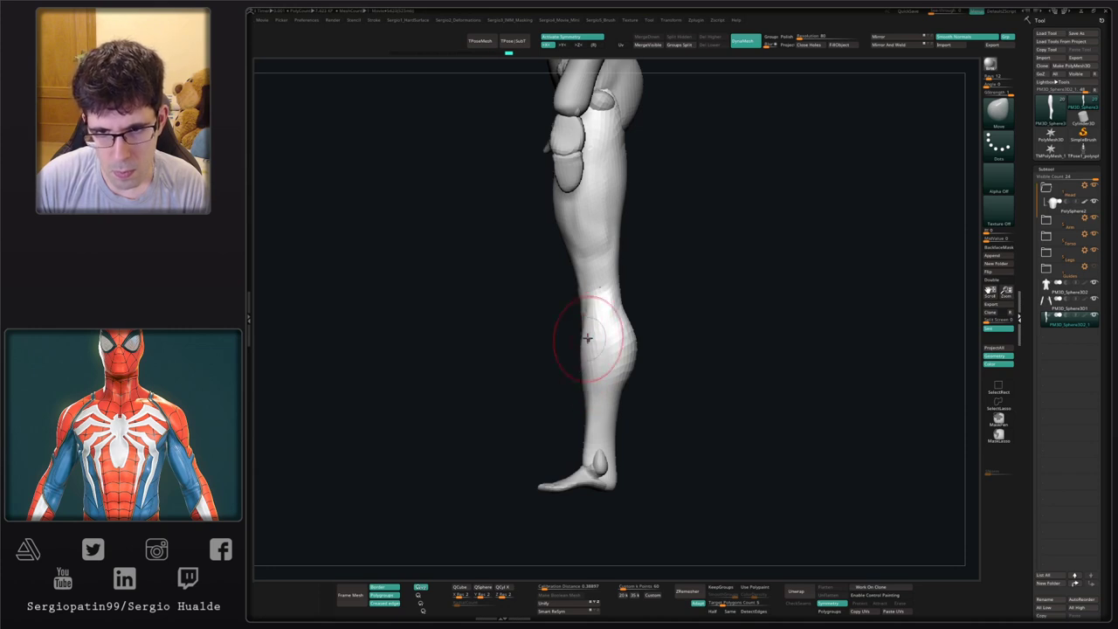
pyautogui.moveTo(586, 326)
pyautogui.mouseDown(button='right')
pyautogui.moveTo(579, 374)
pyautogui.moveTo(602, 366)
pyautogui.moveTo(583, 359)
pyautogui.moveTo(599, 428)
pyautogui.moveTo(596, 411)
pyautogui.mouseUp(button='right')
pyautogui.moveTo(595, 410)
pyautogui.mouseDown(button='right')
pyautogui.moveTo(611, 422)
pyautogui.moveTo(613, 387)
pyautogui.moveTo(614, 401)
pyautogui.mouseUp(button='right')
pyautogui.press('s')
pyautogui.moveTo(585, 354)
pyautogui.keyDown('alt'); pyautogui.mouseDown(button='right')
pyautogui.moveTo(591, 432)
pyautogui.moveTo(587, 407)
pyautogui.mouseUp(button='right'); pyautogui.keyUp('alt')
pyautogui.press('s')
pyautogui.moveTo(586, 408); pyautogui.dragTo(590, 408)
pyautogui.moveTo(590, 408)
pyautogui.mouseDown(button='right')
pyautogui.moveTo(611, 401)
pyautogui.moveTo(592, 399)
pyautogui.mouseUp(button='right')
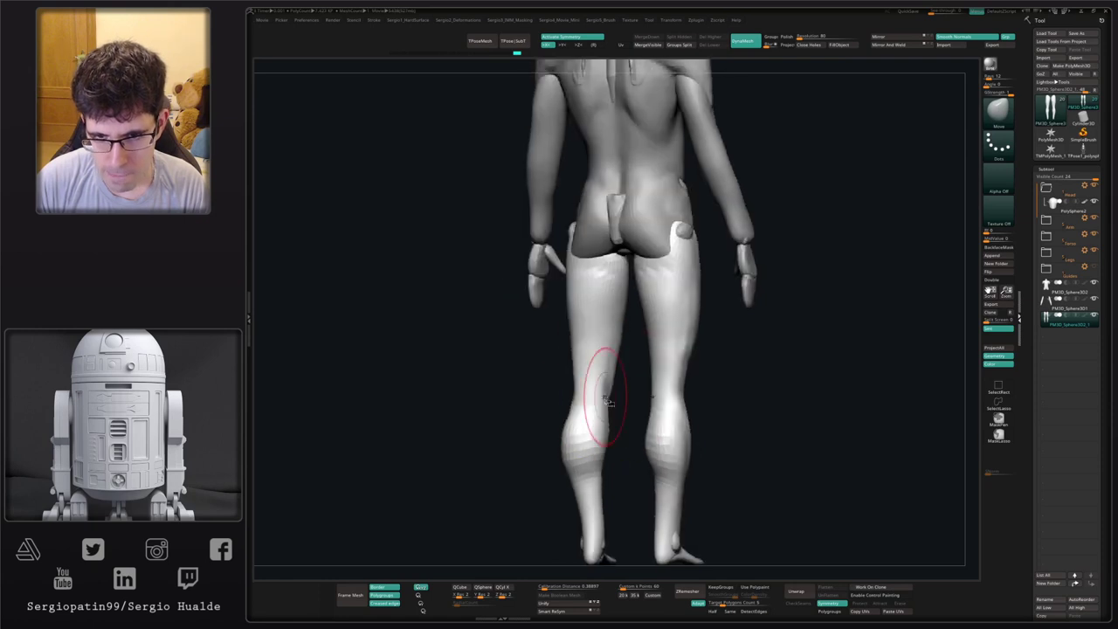
# - Add volume behind the inner knees with the Clay brush and smooth the transition into the calves
pyautogui.press('b')
pyautogui.press('c')
pyautogui.press('l')
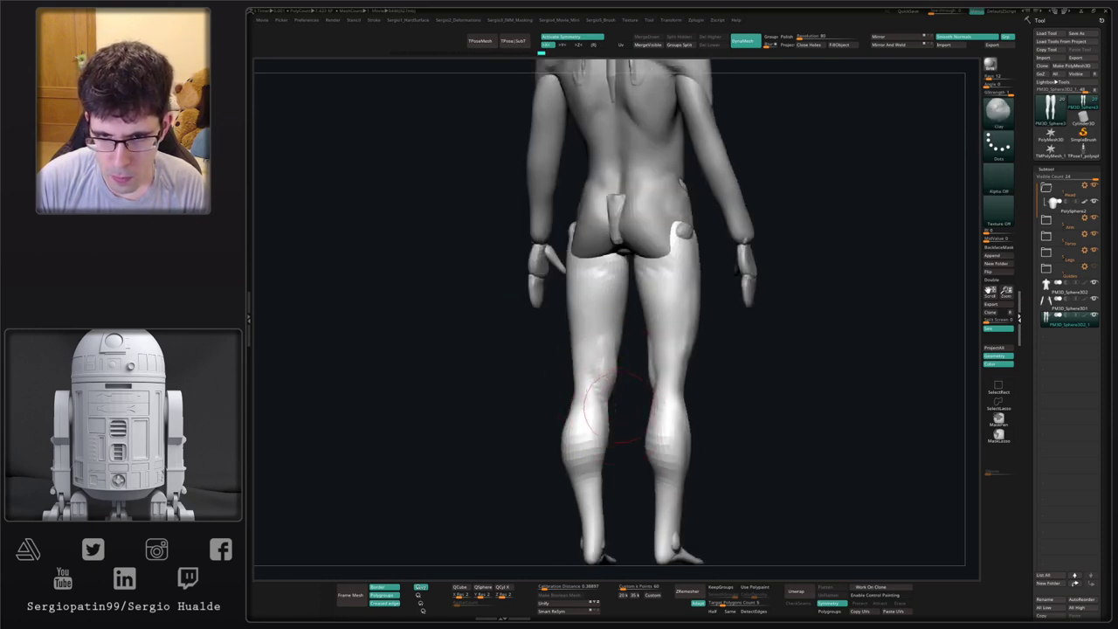
pyautogui.moveTo(617, 407)
pyautogui.mouseDown(button='right')
pyautogui.moveTo(599, 387)
pyautogui.moveTo(611, 386)
pyautogui.mouseUp(button='right')
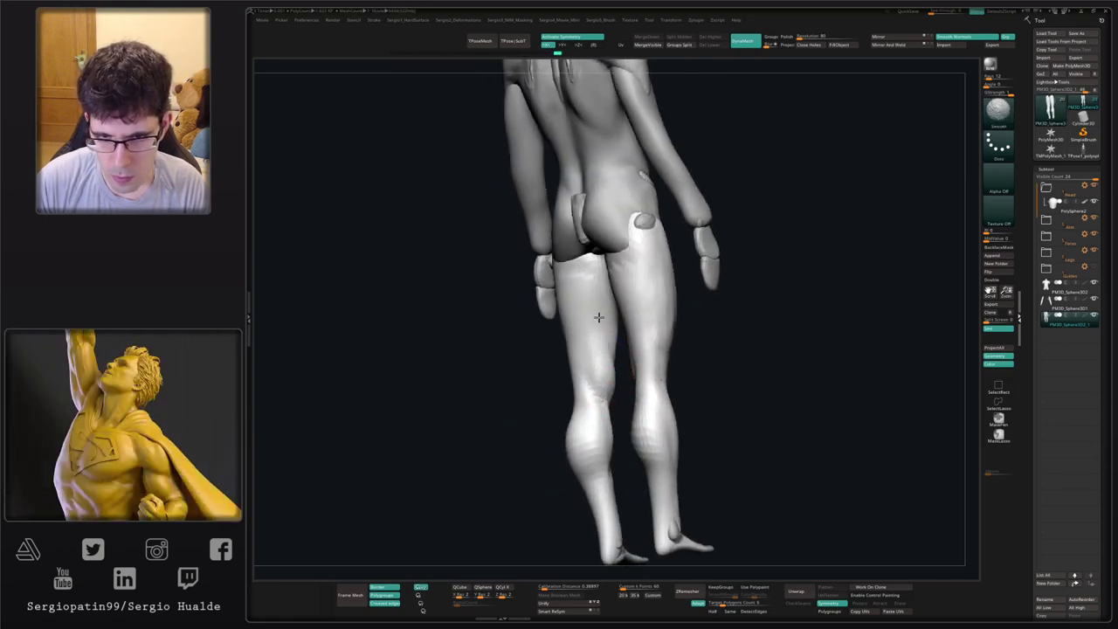
pyautogui.keyDown('shift'); pyautogui.moveTo(598, 317); pyautogui.dragTo(632, 376, button='right'); pyautogui.keyUp('shift')
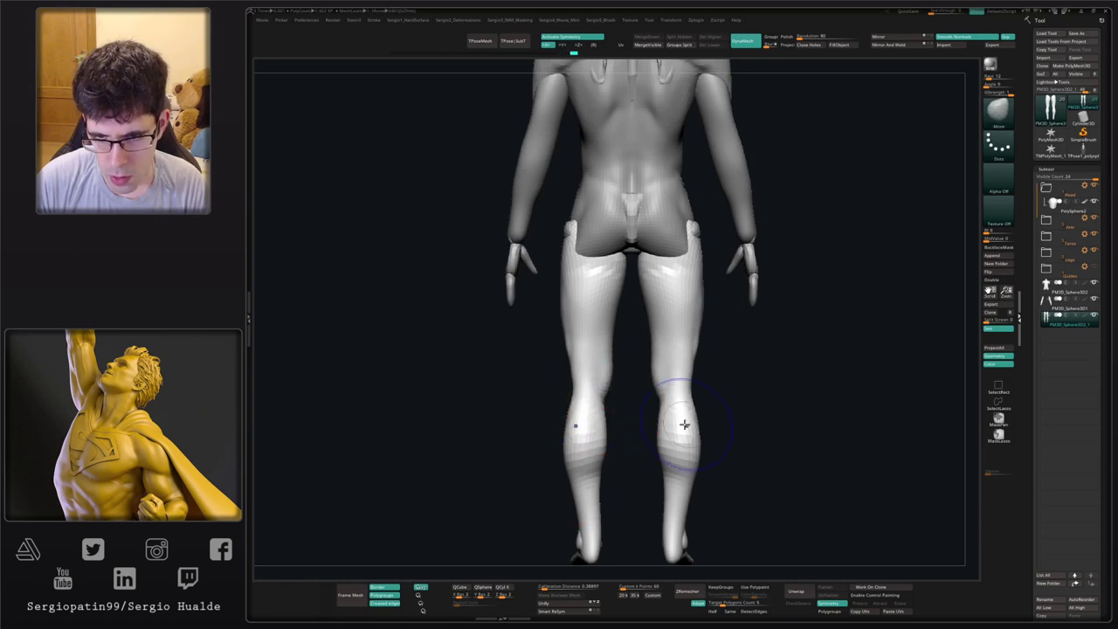
pyautogui.moveTo(685, 424); pyautogui.dragTo(641, 374, button='right')
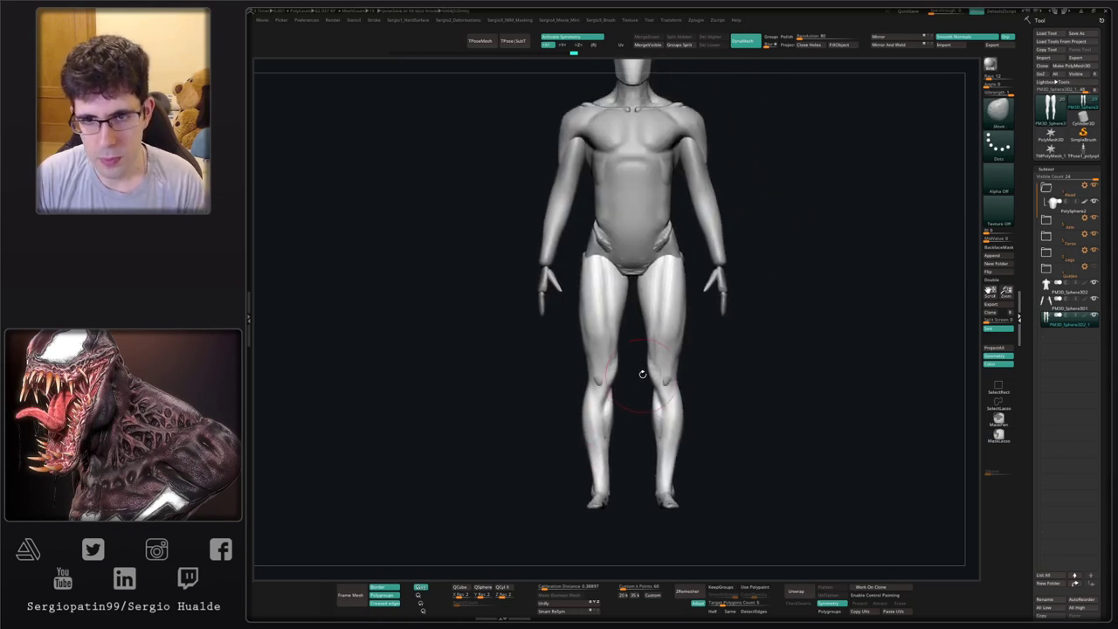
# - Select the feet and adjust their orientation and position under the ankles with the transform gizmo
pyautogui.keyDown('alt'); pyautogui.click(595, 499); pyautogui.keyUp('alt')
pyautogui.keyDown('alt'); pyautogui.moveTo(596, 498); pyautogui.dragTo(628, 359, button='right'); pyautogui.keyUp('alt')
pyautogui.keyDown('ctrl'); pyautogui.moveTo(628, 359); pyautogui.dragTo(679, 352, button='right'); pyautogui.keyUp('ctrl')
pyautogui.press('w')
pyautogui.click(630, 382)
pyautogui.keyDown('ctrl'); pyautogui.click(631, 389); pyautogui.keyUp('ctrl')
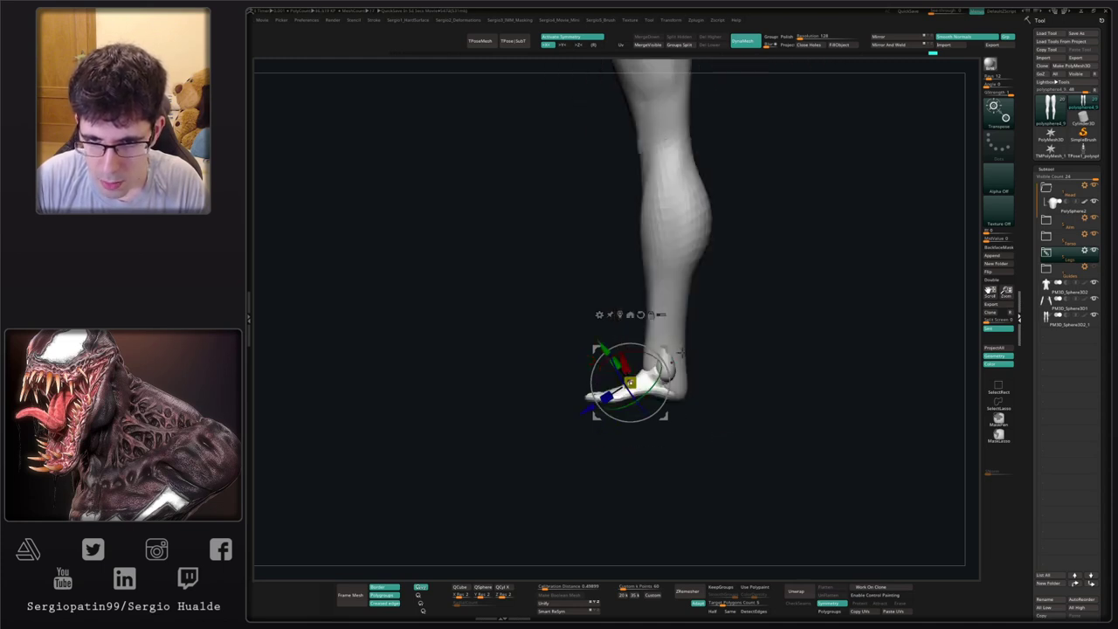
pyautogui.keyDown('alt'); pyautogui.moveTo(665, 349); pyautogui.dragTo(698, 349); pyautogui.keyUp('alt')
pyautogui.moveTo(664, 383); pyautogui.dragTo(685, 370)
pyautogui.moveTo(709, 371)
pyautogui.mouseDown(button='right')
pyautogui.moveTo(747, 378)
pyautogui.moveTo(706, 351)
pyautogui.mouseUp(button='right')
pyautogui.moveTo(701, 349); pyautogui.dragTo(703, 358)
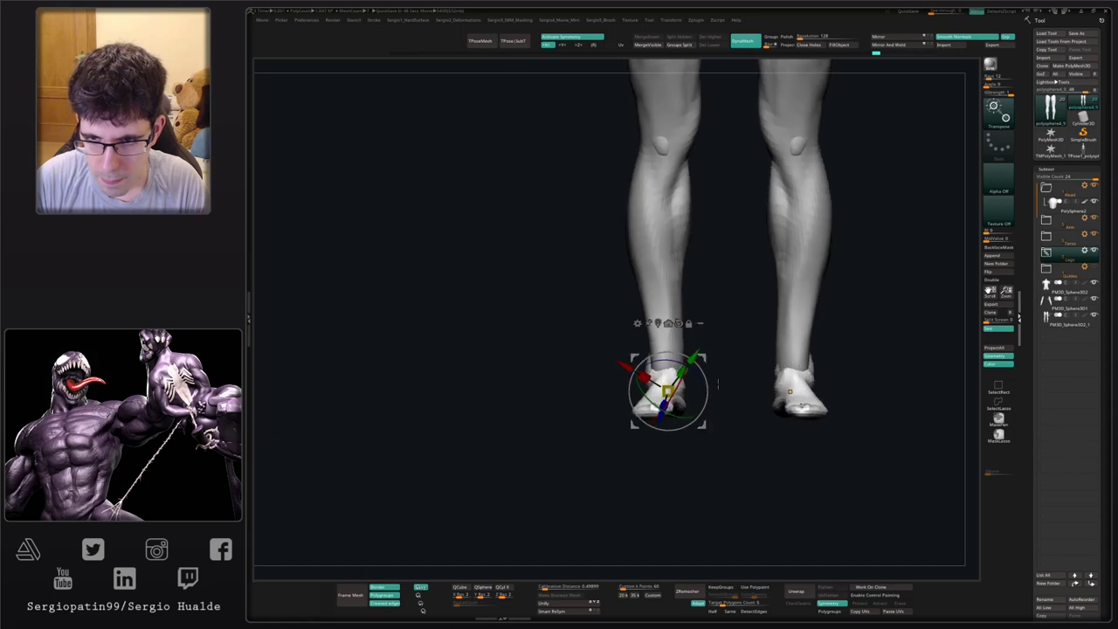
# - Reset the gizmo's orientation and scale the feet slightly wider
pyautogui.press('q')
pyautogui.moveTo(723, 381)
pyautogui.keyDown('ctrl'); pyautogui.mouseDown(button='right')
pyautogui.moveTo(751, 330)
pyautogui.moveTo(714, 412)
pyautogui.mouseUp(button='right'); pyautogui.keyUp('ctrl')
pyautogui.moveTo(706, 385); pyautogui.dragTo(671, 512)
pyautogui.keyDown('ctrl'); pyautogui.moveTo(671, 513); pyautogui.dragTo(669, 520, button='right'); pyautogui.keyUp('ctrl')
pyautogui.press('w')
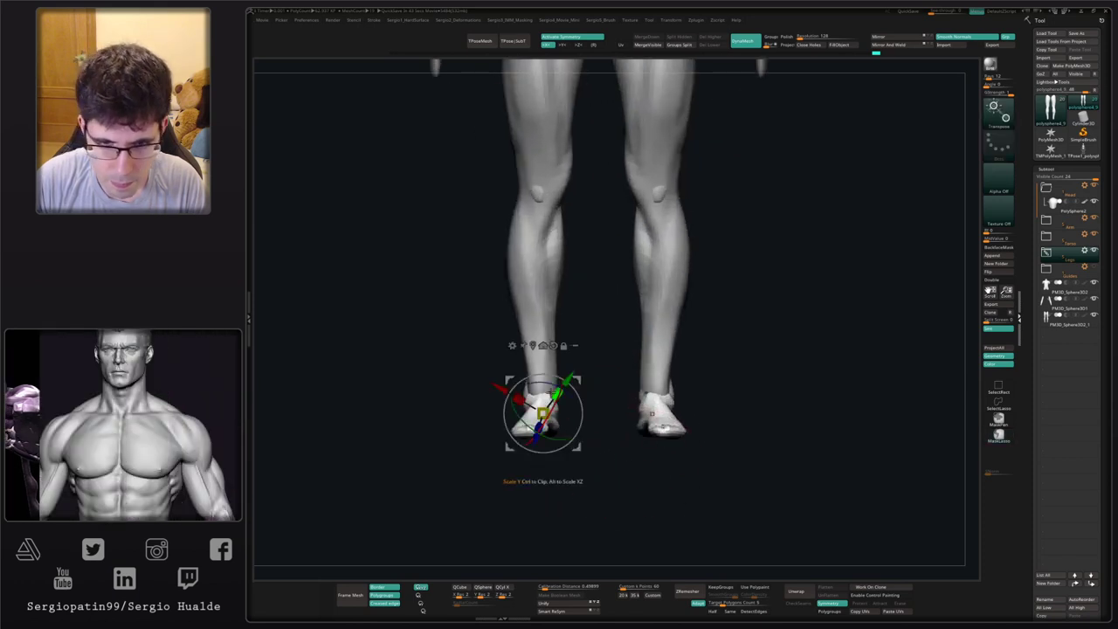
pyautogui.keyDown('alt'); pyautogui.click(553, 346); pyautogui.keyUp('alt')
pyautogui.moveTo(515, 413); pyautogui.dragTo(509, 412)
# - Reshape the upper part of the feet around the ankle bones and smooth the surface there
pyautogui.press('q')
pyautogui.keyDown('ctrl'); pyautogui.moveTo(615, 433); pyautogui.dragTo(672, 357, button='right'); pyautogui.keyUp('ctrl')
pyautogui.moveTo(671, 357); pyautogui.dragTo(594, 410)
pyautogui.keyDown('ctrl'); pyautogui.moveTo(594, 411); pyautogui.dragTo(559, 515, button='right'); pyautogui.keyUp('ctrl')
pyautogui.moveTo(515, 457); pyautogui.dragTo(519, 444)
pyautogui.keyDown('shift'); pyautogui.moveTo(513, 449); pyautogui.dragTo(527, 452); pyautogui.keyUp('shift')
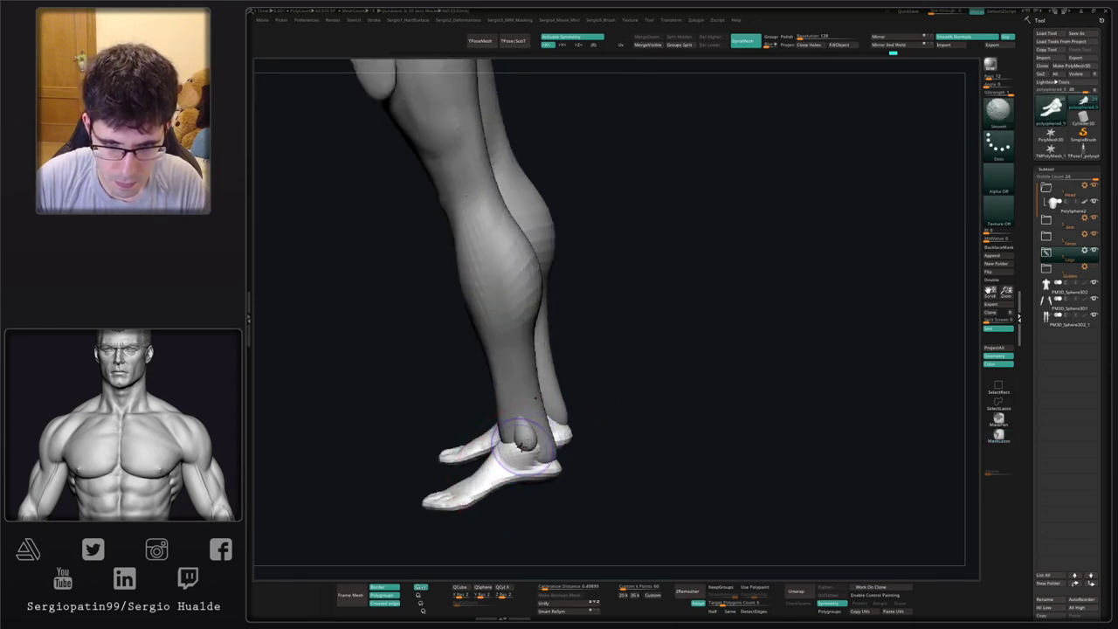
pyautogui.moveTo(419, 463); pyautogui.dragTo(555, 435, button='right')
pyautogui.keyDown('shift'); pyautogui.moveTo(522, 440); pyautogui.dragTo(529, 430); pyautogui.keyUp('shift')
# - Adjust the outline of the soles and toes from below and from the front with the Move brush
pyautogui.moveTo(548, 443)
pyautogui.keyDown('ctrl'); pyautogui.mouseDown(button='right')
pyautogui.moveTo(539, 426)
pyautogui.moveTo(585, 499)
pyautogui.mouseUp(button='right'); pyautogui.keyUp('ctrl')
pyautogui.keyDown('ctrl'); pyautogui.moveTo(585, 500); pyautogui.dragTo(606, 383, button='right'); pyautogui.keyUp('ctrl')
pyautogui.keyDown('alt'); pyautogui.moveTo(606, 383); pyautogui.dragTo(642, 434, button='right'); pyautogui.keyUp('alt')
pyautogui.moveTo(648, 512)
pyautogui.mouseDown(button='right')
pyautogui.moveTo(653, 393)
pyautogui.moveTo(639, 355)
pyautogui.mouseUp(button='right')
pyautogui.keyDown('ctrl'); pyautogui.moveTo(594, 479); pyautogui.dragTo(587, 555, button='right'); pyautogui.keyUp('ctrl')
pyautogui.press('s')
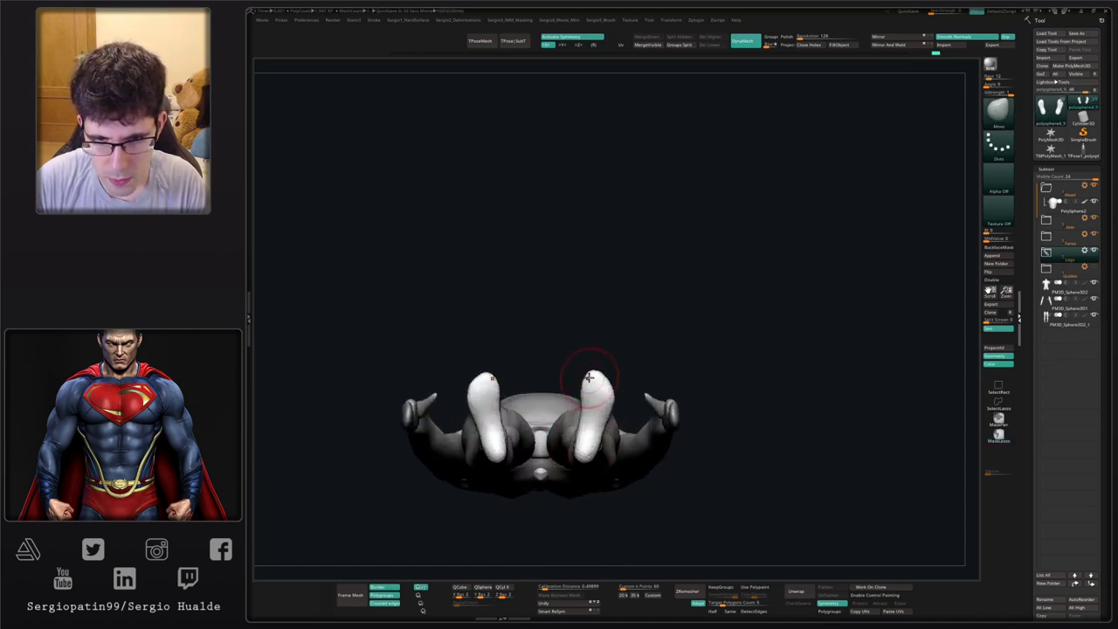
pyautogui.moveTo(589, 377); pyautogui.dragTo(596, 379)
pyautogui.keyDown('shift'); pyautogui.moveTo(616, 404); pyautogui.dragTo(595, 498, button='right'); pyautogui.keyUp('shift')
pyautogui.moveTo(605, 392); pyautogui.dragTo(591, 394)
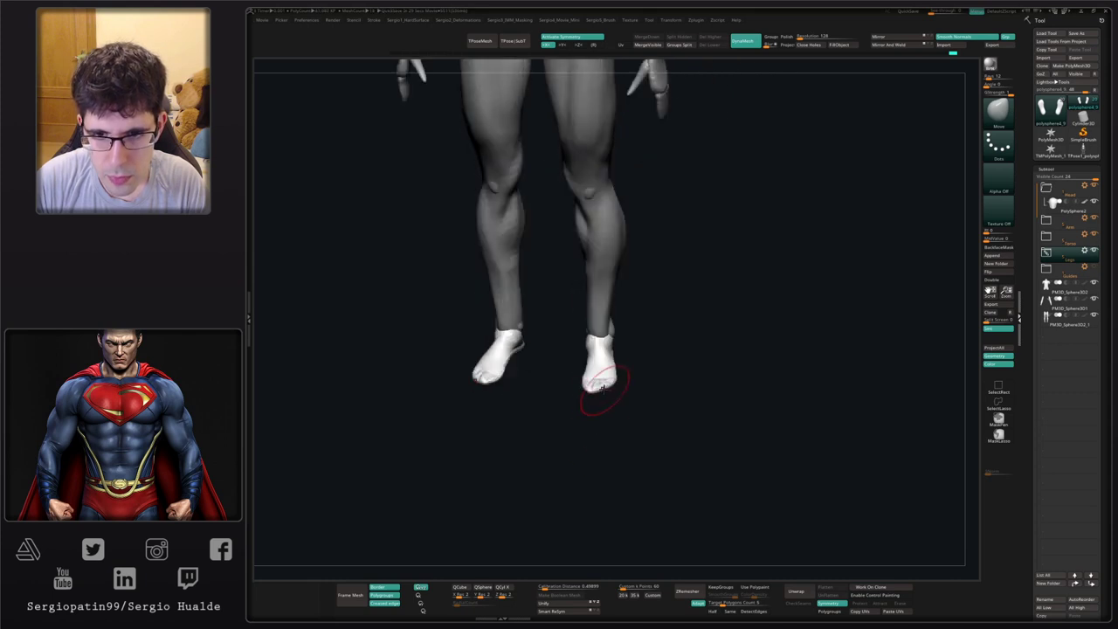
# - Shape the heels, insteps and inner sides of the feet with the Move brush
pyautogui.keyDown('shift'); pyautogui.moveTo(593, 395); pyautogui.dragTo(633, 267, button='right'); pyautogui.keyUp('shift')
pyautogui.moveTo(633, 266)
pyautogui.keyDown('alt'); pyautogui.mouseDown(button='right')
pyautogui.moveTo(637, 427)
pyautogui.moveTo(642, 417)
pyautogui.moveTo(584, 399)
pyautogui.moveTo(603, 480)
pyautogui.mouseUp(button='right'); pyautogui.keyUp('alt')
pyautogui.moveTo(623, 493); pyautogui.dragTo(621, 483)
pyautogui.moveTo(621, 482); pyautogui.dragTo(618, 485, button='right')
pyautogui.moveTo(616, 483); pyautogui.dragTo(603, 487)
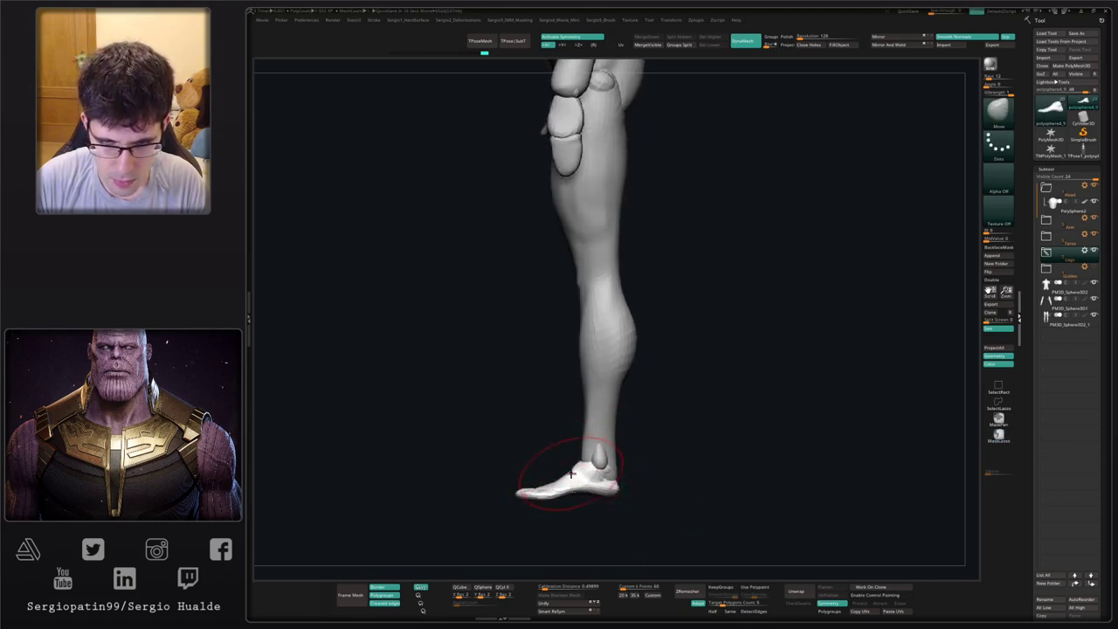
pyautogui.moveTo(561, 471)
pyautogui.keyDown('ctrl'); pyautogui.mouseDown(button='right')
pyautogui.moveTo(579, 524)
pyautogui.moveTo(634, 484)
pyautogui.moveTo(591, 451)
pyautogui.moveTo(560, 465)
pyautogui.mouseUp(button='right'); pyautogui.keyUp('ctrl')
pyautogui.moveTo(543, 470)
pyautogui.mouseDown()
pyautogui.moveTo(533, 474)
pyautogui.moveTo(516, 438)
pyautogui.moveTo(559, 476)
pyautogui.mouseUp()
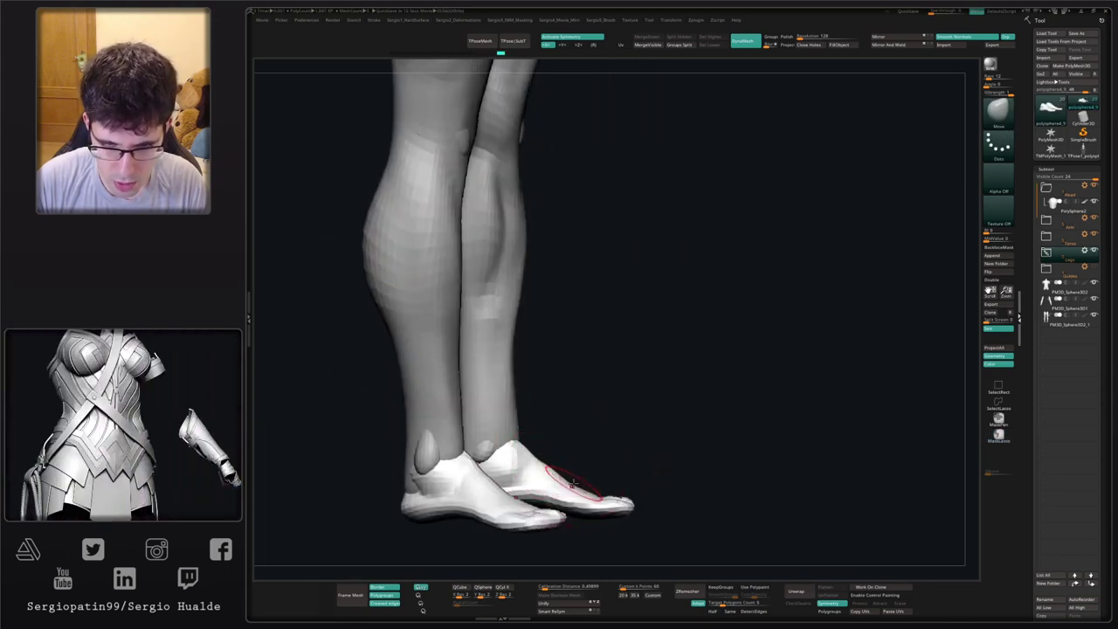
pyautogui.moveTo(589, 452); pyautogui.dragTo(536, 460, button='right')
pyautogui.moveTo(536, 460); pyautogui.dragTo(536, 473)
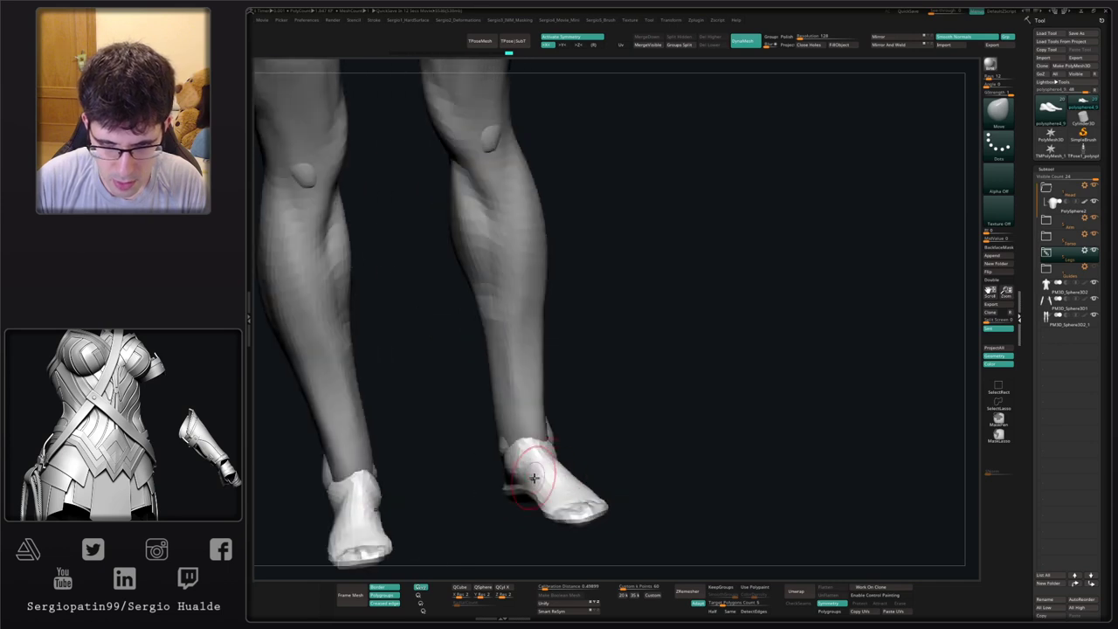
# - Carve tendon and bone definition along the tops and sides of the feet with the DamStandard brush
pyautogui.moveTo(536, 472)
pyautogui.mouseDown(button='right')
pyautogui.moveTo(548, 501)
pyautogui.moveTo(540, 482)
pyautogui.mouseUp(button='right')
pyautogui.press('b')
pyautogui.press('d')
pyautogui.press('s')
pyautogui.moveTo(534, 464); pyautogui.dragTo(564, 493)
pyautogui.moveTo(566, 489); pyautogui.dragTo(532, 483, button='right')
pyautogui.moveTo(543, 482); pyautogui.dragTo(556, 507)
pyautogui.moveTo(556, 507); pyautogui.dragTo(581, 481, button='right')
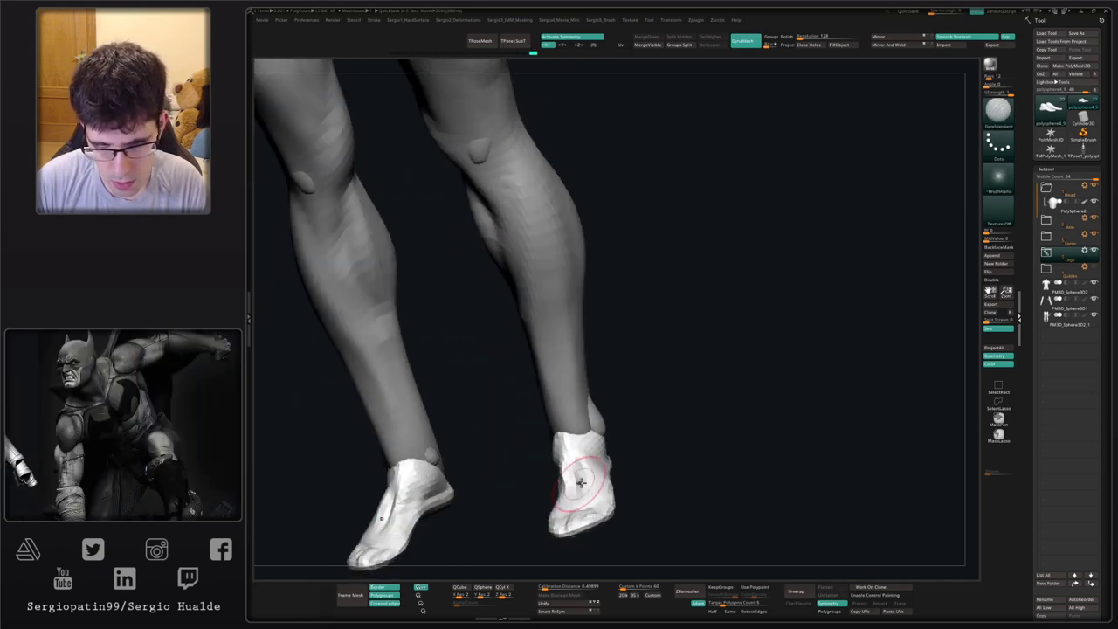
pyautogui.moveTo(582, 481)
pyautogui.mouseDown()
pyautogui.moveTo(590, 464)
pyautogui.moveTo(599, 482)
pyautogui.mouseUp()
pyautogui.moveTo(599, 482); pyautogui.dragTo(640, 494, button='right')
pyautogui.moveTo(640, 496); pyautogui.dragTo(569, 432)
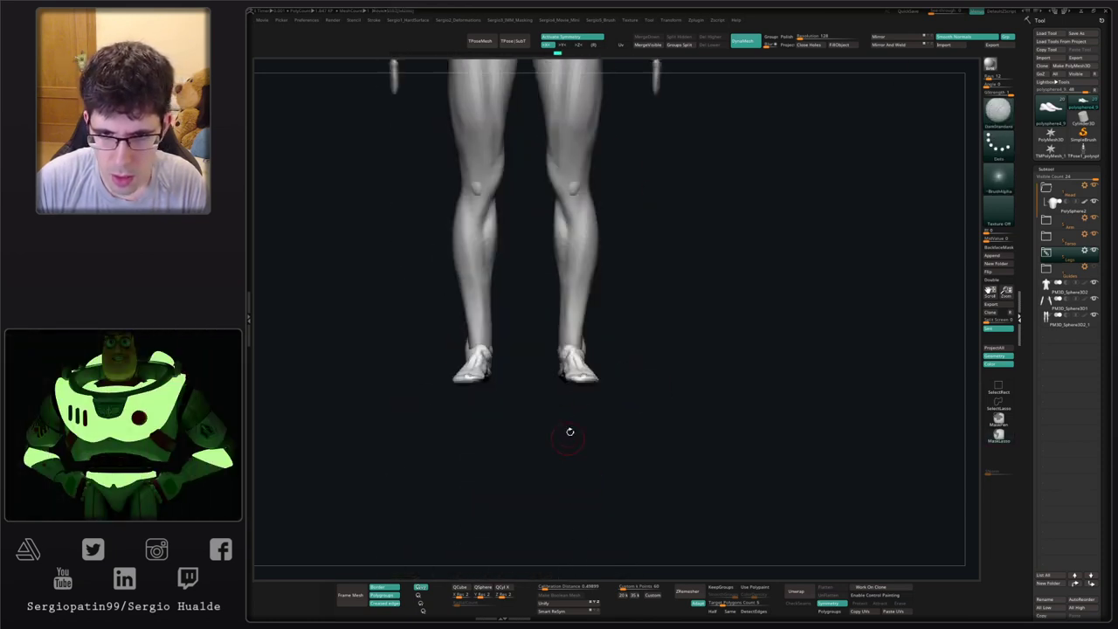
# - Rotate the feet slightly in the front view with the transform gizmo
pyautogui.moveTo(569, 431)
pyautogui.keyDown('alt'); pyautogui.mouseDown(button='right')
pyautogui.moveTo(569, 524)
pyautogui.moveTo(556, 456)
pyautogui.moveTo(540, 455)
pyautogui.moveTo(548, 423)
pyautogui.moveTo(563, 449)
pyautogui.moveTo(569, 442)
pyautogui.moveTo(578, 386)
pyautogui.mouseUp(button='right'); pyautogui.keyUp('alt')
pyautogui.press('b')
pyautogui.press('m')
pyautogui.press('v')
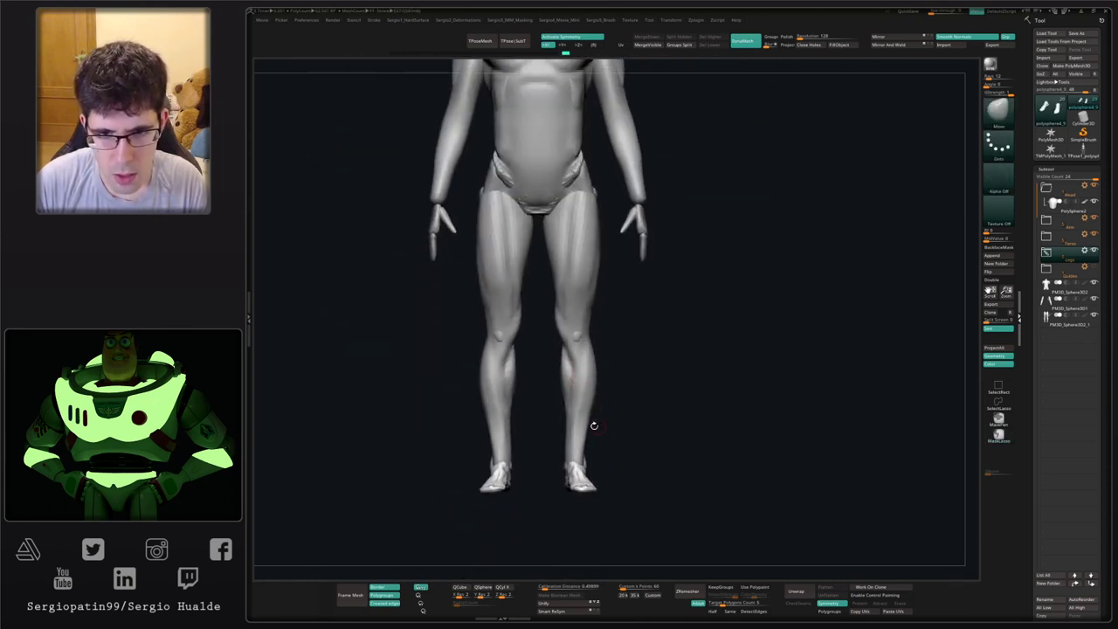
pyautogui.press('w')
pyautogui.moveTo(504, 476); pyautogui.dragTo(534, 451)
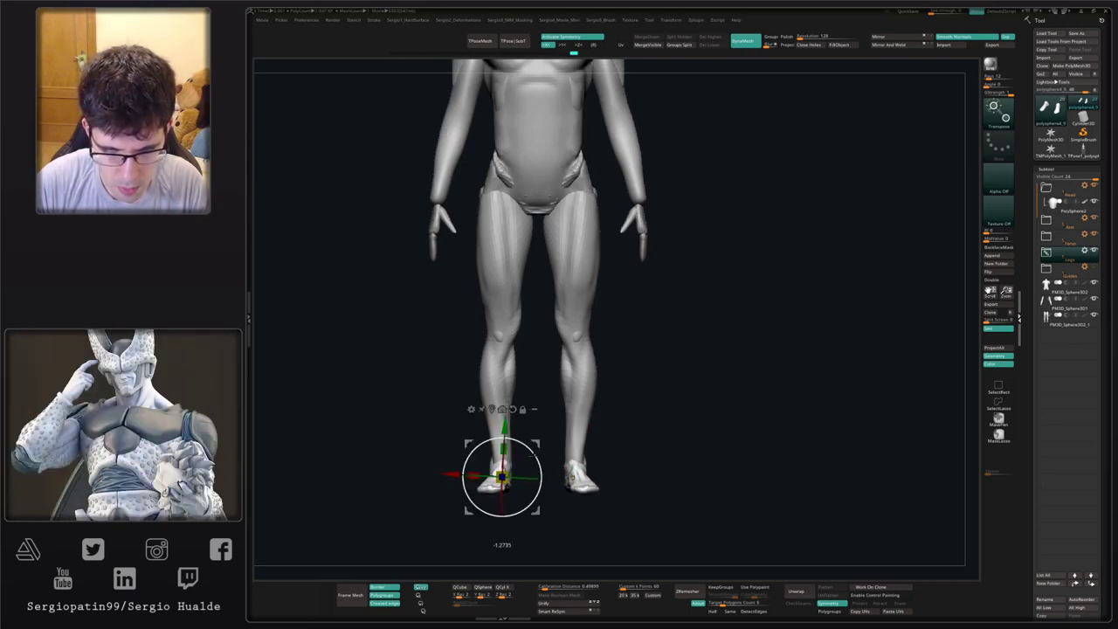
pyautogui.press('q')
pyautogui.moveTo(621, 449)
pyautogui.mouseDown()
pyautogui.moveTo(564, 451)
pyautogui.moveTo(549, 429)
pyautogui.moveTo(595, 420)
pyautogui.mouseUp()
# - Select the torso and adjust the outer shoulders and rear armpit area with the Move brush
pyautogui.keyDown('alt'); pyautogui.moveTo(547, 392); pyautogui.dragTo(602, 515, button='right'); pyautogui.keyUp('alt')
pyautogui.keyDown('alt'); pyautogui.moveTo(583, 166); pyautogui.dragTo(602, 515, button='right'); pyautogui.keyUp('alt')
pyautogui.moveTo(603, 515)
pyautogui.keyDown('ctrl'); pyautogui.mouseDown(button='right')
pyautogui.moveTo(596, 322)
pyautogui.moveTo(602, 362)
pyautogui.mouseUp(button='right'); pyautogui.keyUp('ctrl')
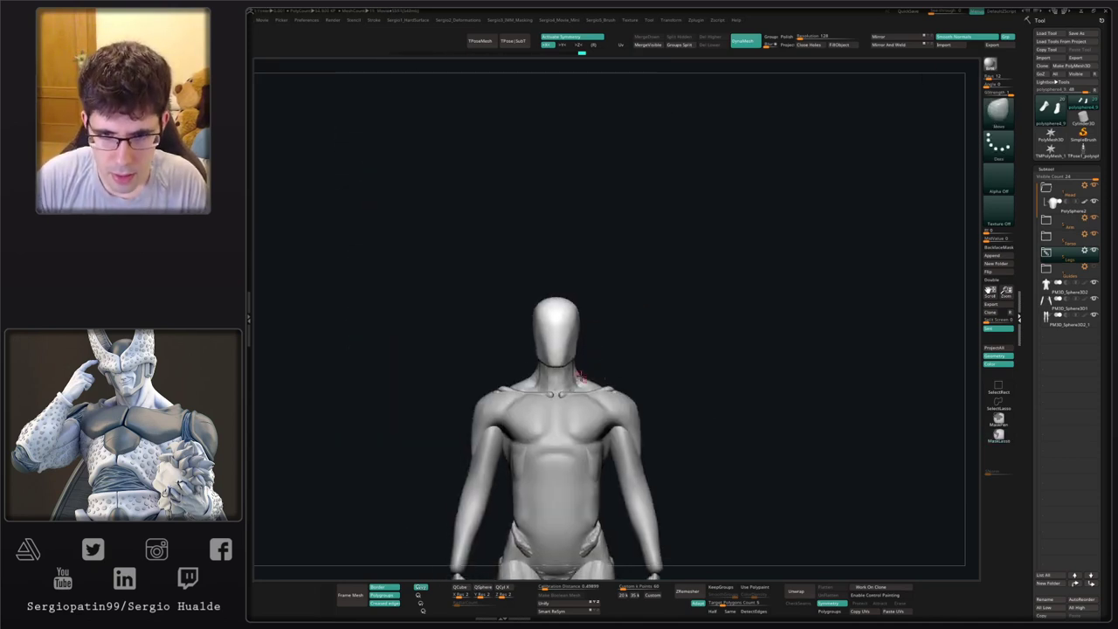
pyautogui.keyDown('alt'); pyautogui.click(580, 379); pyautogui.keyUp('alt')
pyautogui.press('s')
pyautogui.moveTo(631, 403)
pyautogui.mouseDown()
pyautogui.moveTo(646, 408)
pyautogui.moveTo(630, 406)
pyautogui.mouseUp()
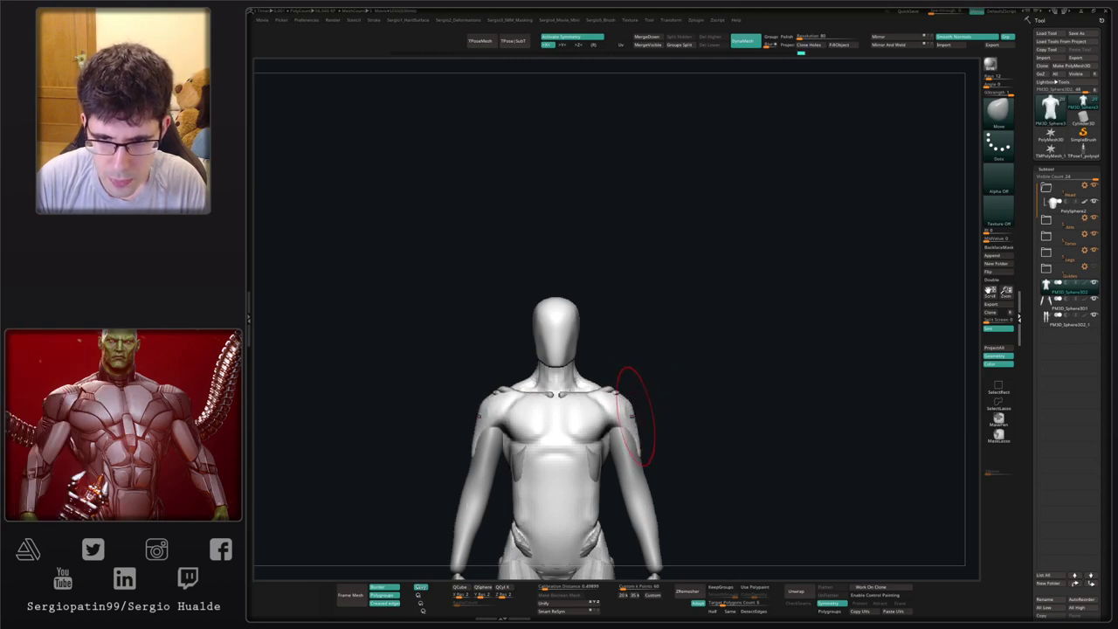
pyautogui.moveTo(657, 446)
pyautogui.mouseDown(button='right')
pyautogui.moveTo(588, 442)
pyautogui.moveTo(575, 416)
pyautogui.mouseUp(button='right')
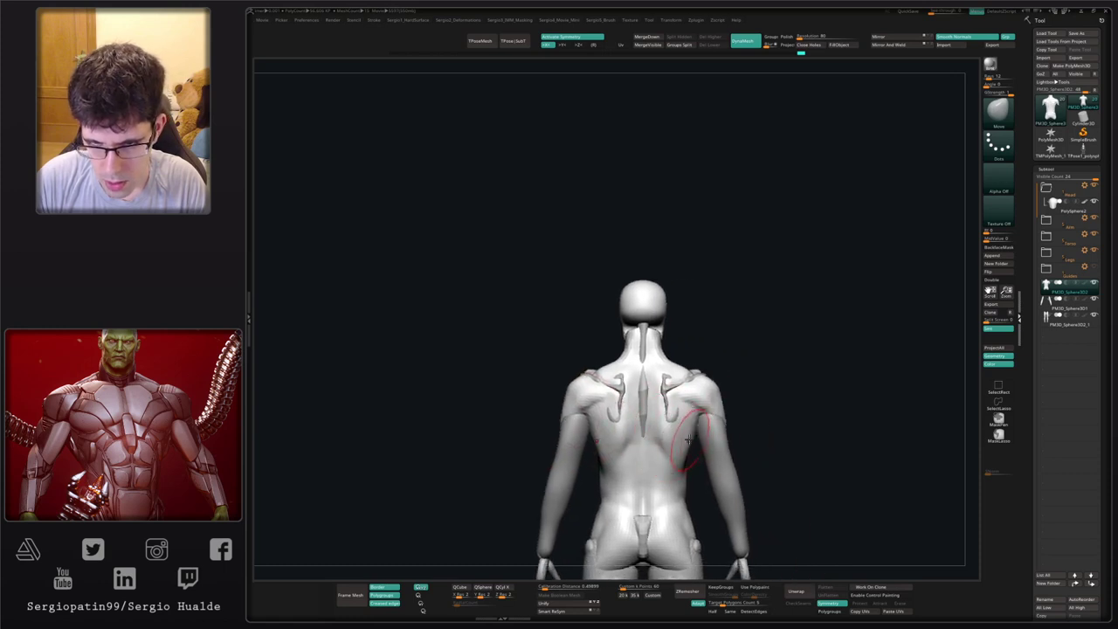
pyautogui.moveTo(703, 424); pyautogui.dragTo(697, 414)
# - Refine the trapezius and shoulder contour from behind with the Move brush
pyautogui.keyDown('alt'); pyautogui.moveTo(665, 366); pyautogui.dragTo(624, 449, button='right'); pyautogui.keyUp('alt')
pyautogui.moveTo(624, 448)
pyautogui.keyDown('ctrl'); pyautogui.mouseDown(button='right')
pyautogui.moveTo(614, 442)
pyautogui.moveTo(626, 434)
pyautogui.mouseUp(button='right'); pyautogui.keyUp('ctrl')
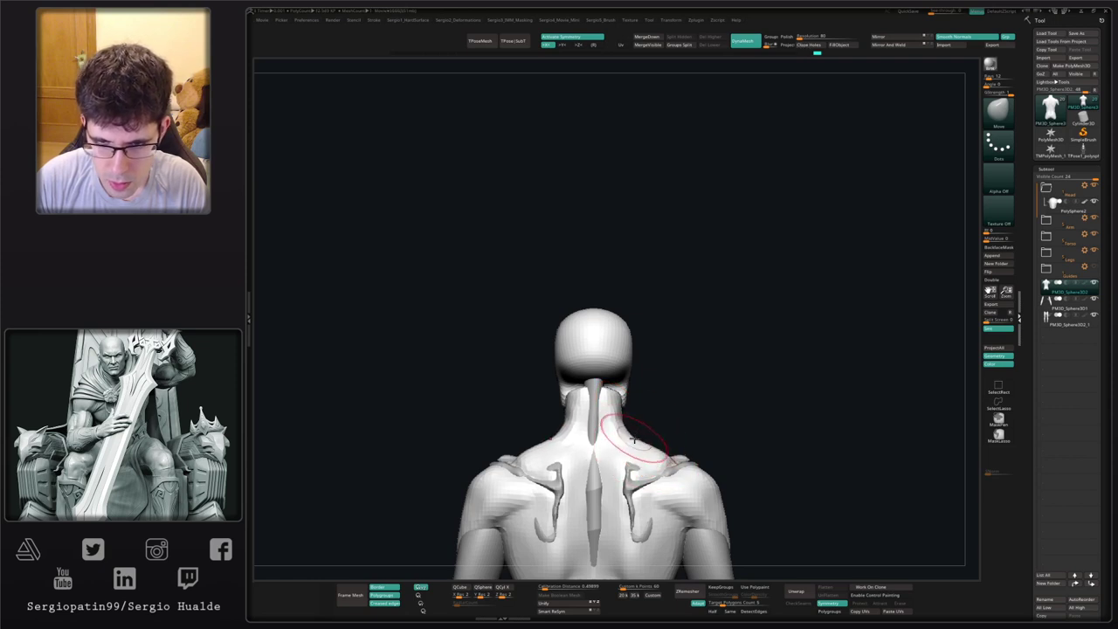
pyautogui.moveTo(677, 459); pyautogui.dragTo(683, 464)
pyautogui.moveTo(685, 471); pyautogui.dragTo(673, 481, button='right')
pyautogui.moveTo(678, 470); pyautogui.dragTo(679, 461)
# - Select the arms and build up the forearm muscles near the elbow with the Clay brush, undoing the last stroke
pyautogui.moveTo(679, 461)
pyautogui.mouseDown(button='right')
pyautogui.moveTo(652, 476)
pyautogui.moveTo(643, 444)
pyautogui.moveTo(630, 449)
pyautogui.moveTo(639, 455)
pyautogui.moveTo(624, 322)
pyautogui.mouseUp(button='right')
pyautogui.keyDown('alt'); pyautogui.moveTo(705, 355); pyautogui.dragTo(754, 308, button='right'); pyautogui.keyUp('alt')
pyautogui.keyDown('ctrl'); pyautogui.moveTo(735, 367); pyautogui.dragTo(720, 312, button='right'); pyautogui.keyUp('ctrl')
pyautogui.keyDown('ctrl'); pyautogui.moveTo(666, 289); pyautogui.dragTo(652, 341, button='right'); pyautogui.keyUp('ctrl')
pyautogui.keyDown('alt'); pyautogui.click(705, 342); pyautogui.keyUp('alt')
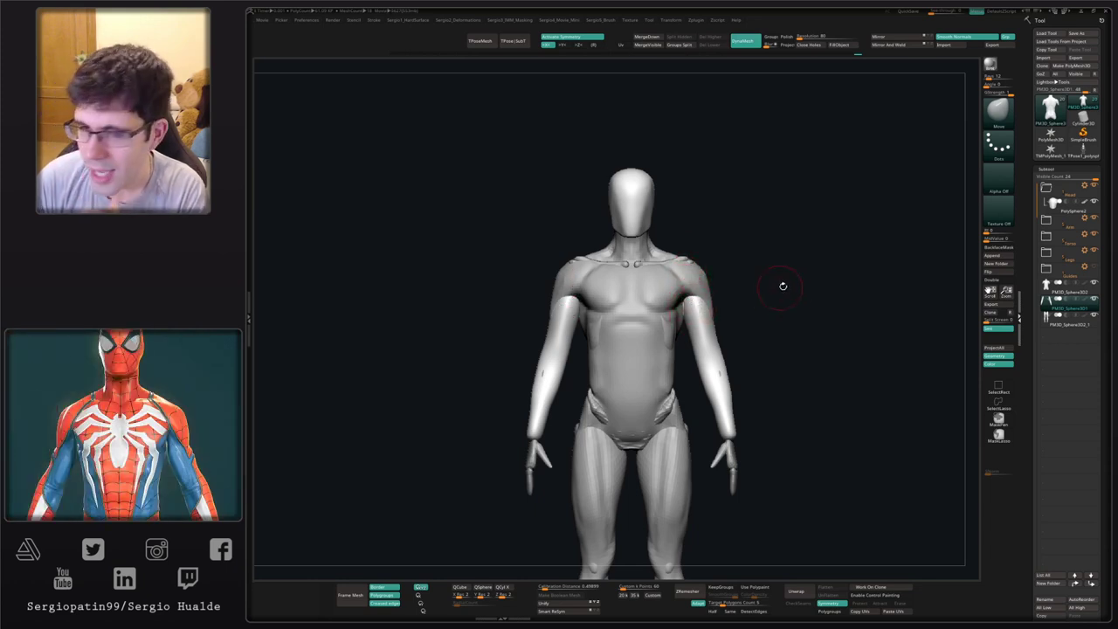
pyautogui.moveTo(782, 285)
pyautogui.mouseDown(button='right')
pyautogui.moveTo(756, 312)
pyautogui.moveTo(721, 299)
pyautogui.moveTo(732, 341)
pyautogui.moveTo(699, 387)
pyautogui.mouseUp(button='right')
pyautogui.hotkey('ctrl', 'shift', 'd')
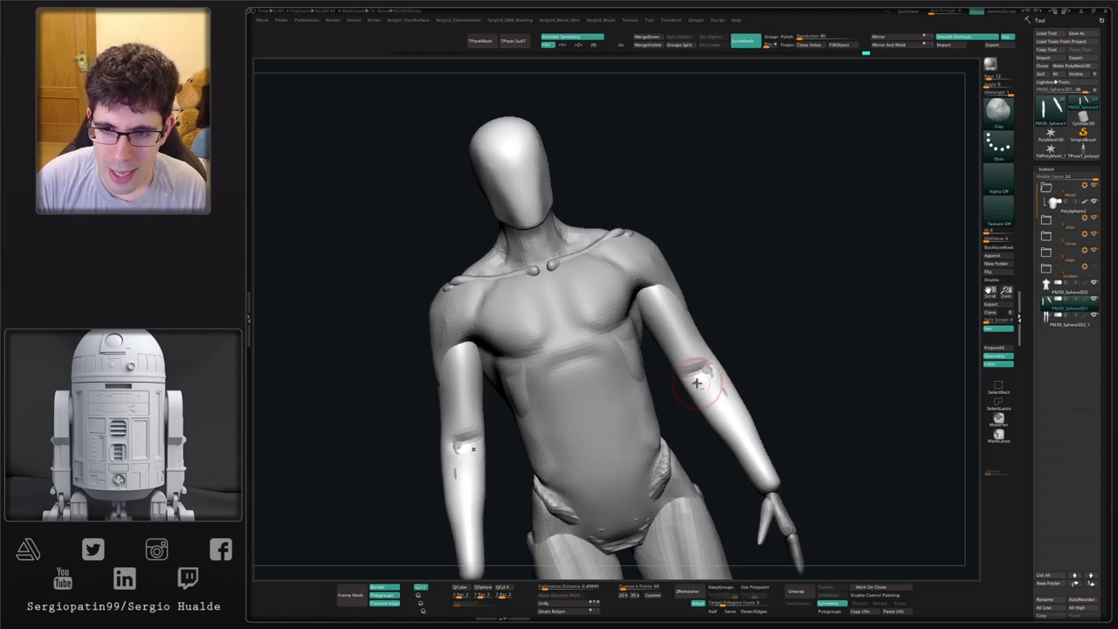
pyautogui.moveTo(698, 381)
pyautogui.mouseDown()
pyautogui.moveTo(710, 378)
pyautogui.moveTo(706, 388)
pyautogui.mouseUp()
pyautogui.moveTo(715, 395)
pyautogui.mouseDown(button='right')
pyautogui.moveTo(713, 365)
pyautogui.moveTo(743, 424)
pyautogui.moveTo(738, 370)
pyautogui.moveTo(754, 408)
pyautogui.mouseUp(button='right')
pyautogui.hotkey('ctrl', 'z')
# - Define the outer forearm and elbow forms with the DamStandard brush and smooth the strokes
pyautogui.press('b')
pyautogui.press('d')
pyautogui.press('s')
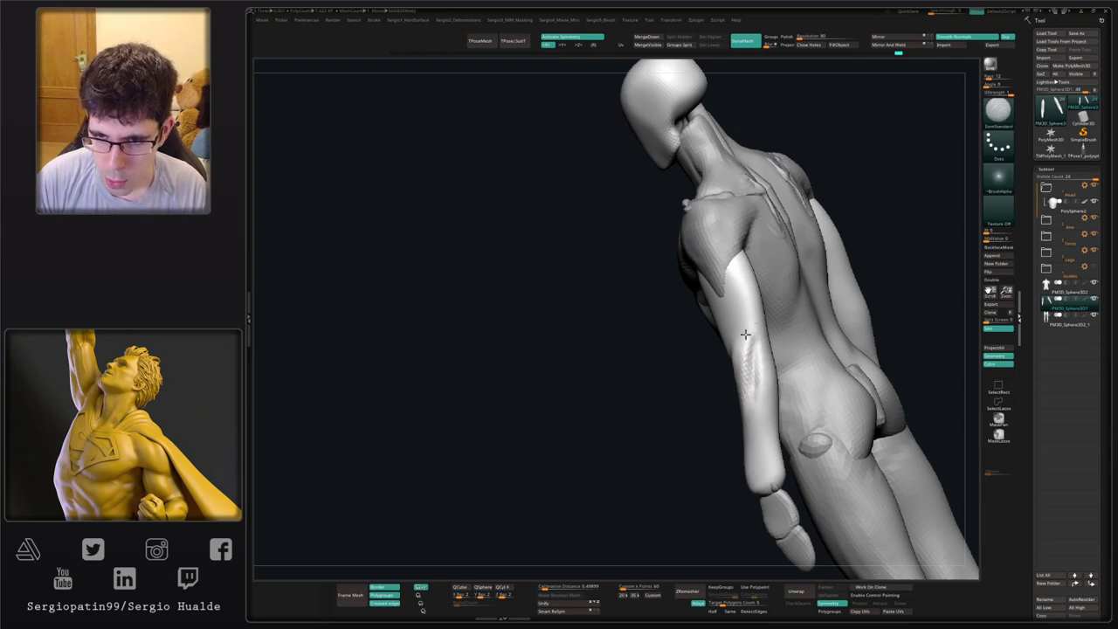
pyautogui.moveTo(744, 333)
pyautogui.mouseDown(button='right')
pyautogui.moveTo(748, 375)
pyautogui.moveTo(768, 377)
pyautogui.moveTo(754, 427)
pyautogui.mouseUp(button='right')
pyautogui.press('space')
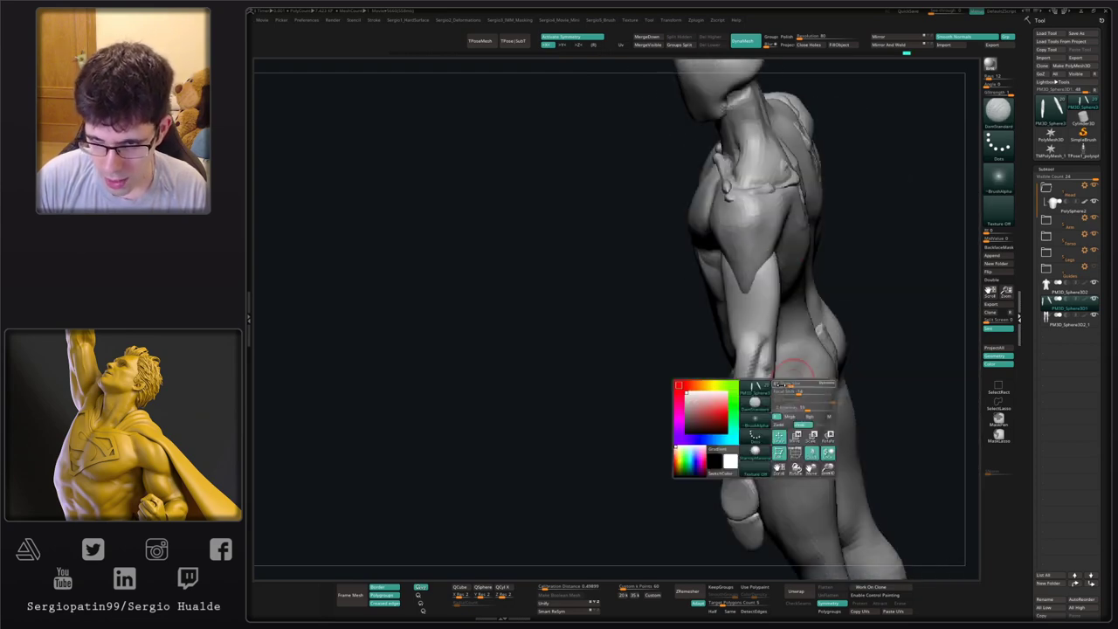
pyautogui.moveTo(790, 374)
pyautogui.mouseDown(button='right')
pyautogui.moveTo(770, 342)
pyautogui.moveTo(775, 369)
pyautogui.moveTo(763, 367)
pyautogui.moveTo(758, 325)
pyautogui.mouseUp(button='right')
pyautogui.press('shift')
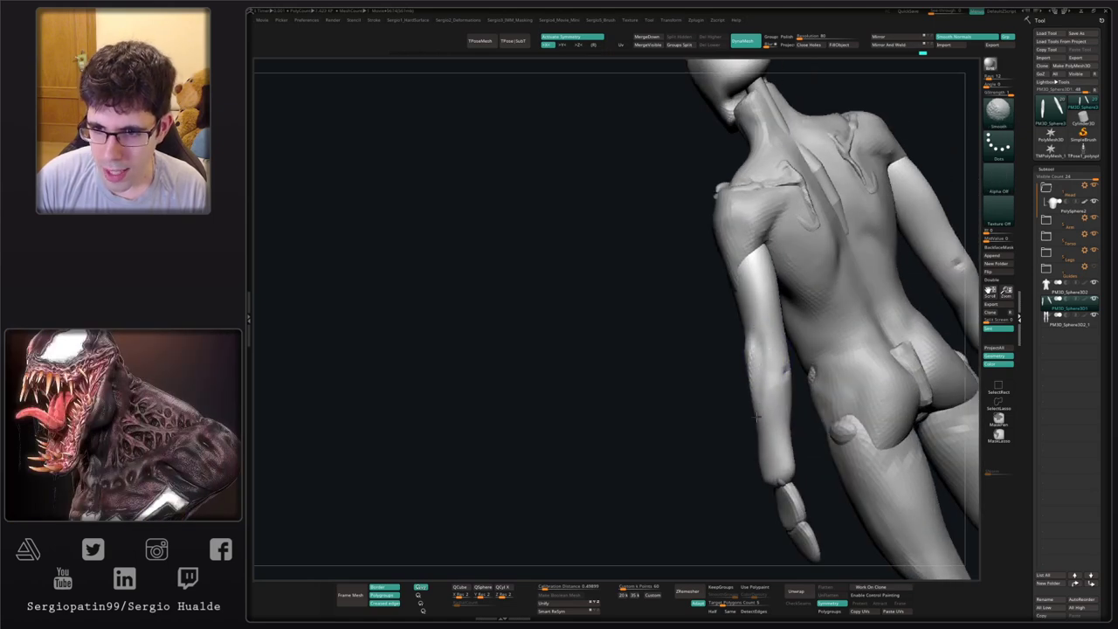
pyautogui.moveTo(756, 416)
pyautogui.mouseDown(button='right')
pyautogui.moveTo(790, 368)
pyautogui.moveTo(776, 374)
pyautogui.moveTo(780, 390)
pyautogui.moveTo(757, 398)
pyautogui.moveTo(734, 374)
pyautogui.mouseUp(button='right')
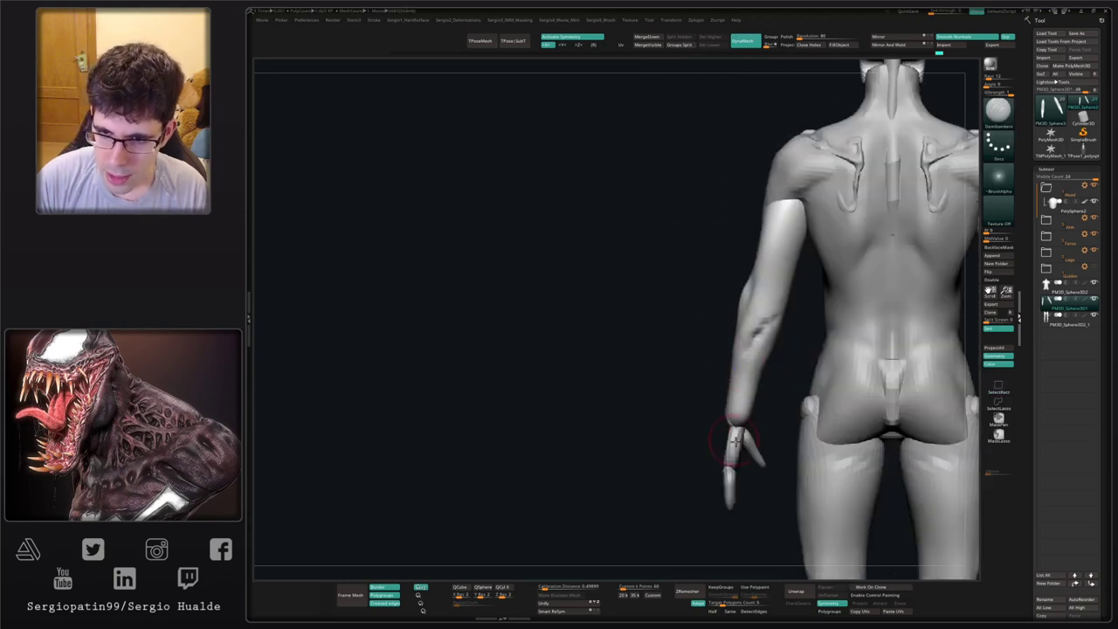
# - Carve the line from wrist to elbow on the back of the forearm with DamStandard and build up the elbow with Clay
pyautogui.moveTo(733, 420); pyautogui.dragTo(756, 332)
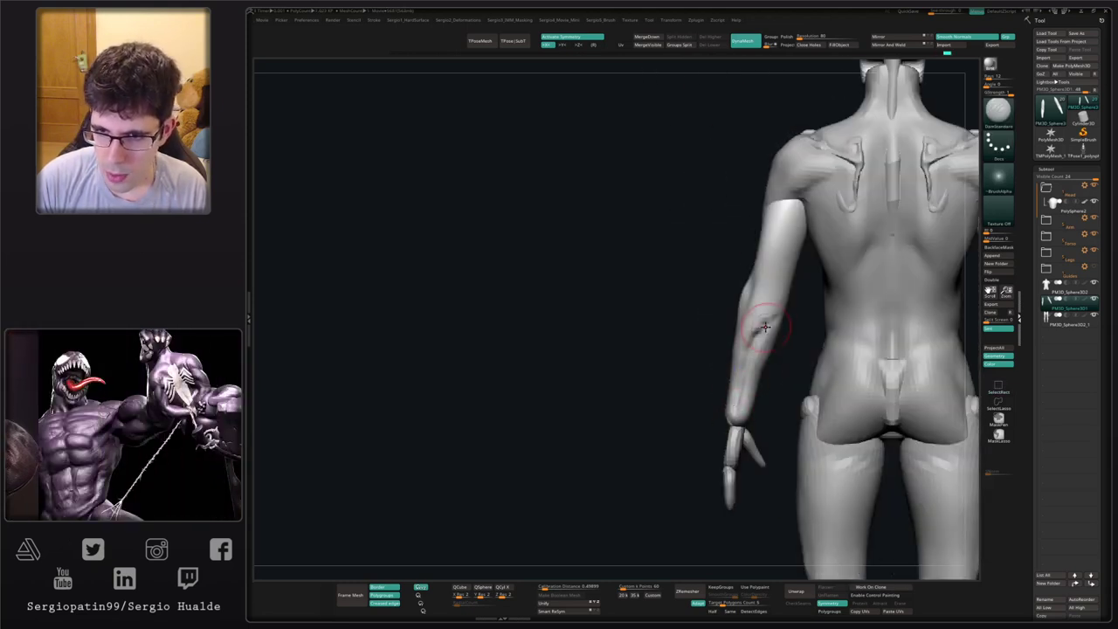
pyautogui.moveTo(759, 317); pyautogui.dragTo(774, 314, button='right')
pyautogui.press('b')
pyautogui.press('c')
pyautogui.press('l')
pyautogui.moveTo(772, 313); pyautogui.dragTo(763, 319)
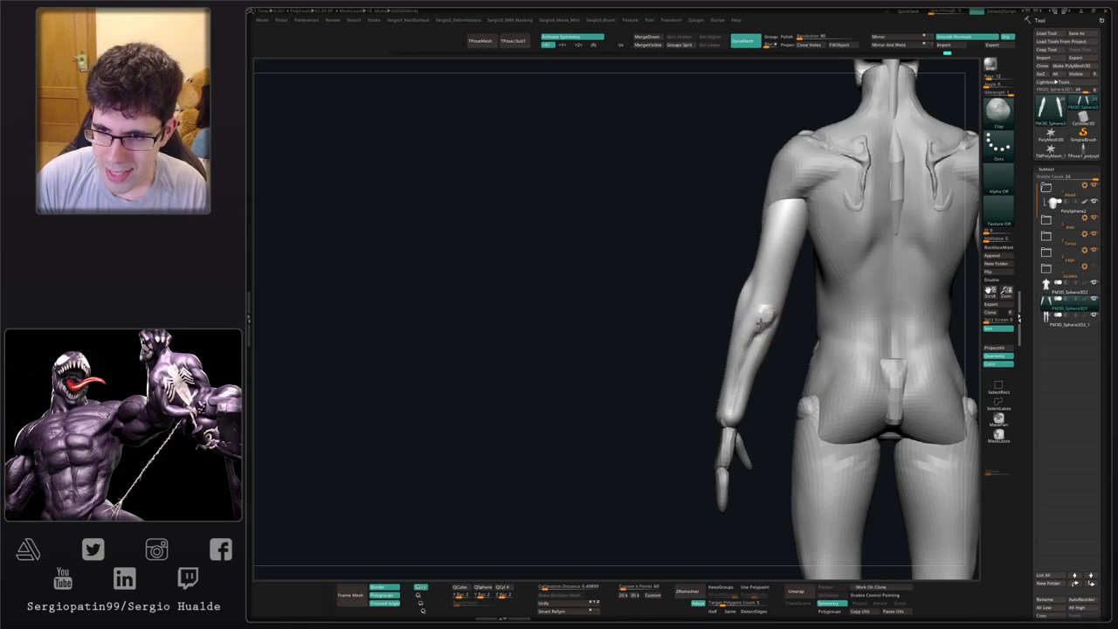
pyautogui.moveTo(731, 396); pyautogui.dragTo(759, 309, button='right')
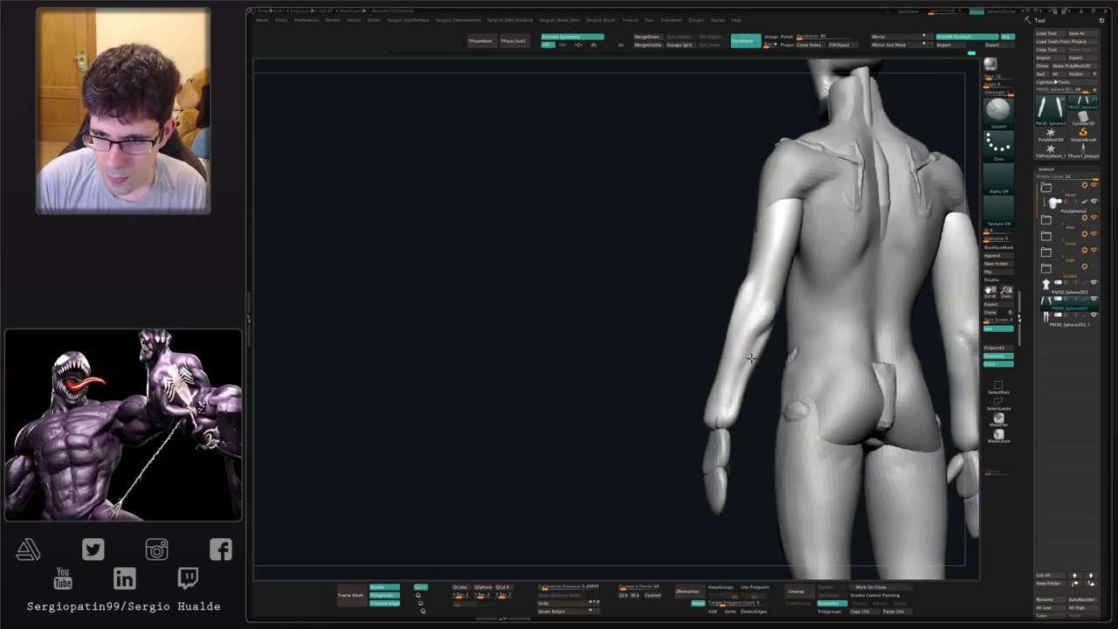
# - Adjust the wrist and rear forearm contour with the Move brush and refine the area below the elbow
pyautogui.moveTo(751, 358)
pyautogui.mouseDown(button='right')
pyautogui.moveTo(732, 373)
pyautogui.moveTo(769, 354)
pyautogui.moveTo(762, 395)
pyautogui.mouseUp(button='right')
pyautogui.press('b')
pyautogui.press('m')
pyautogui.press('v')
pyautogui.moveTo(728, 426); pyautogui.dragTo(731, 411)
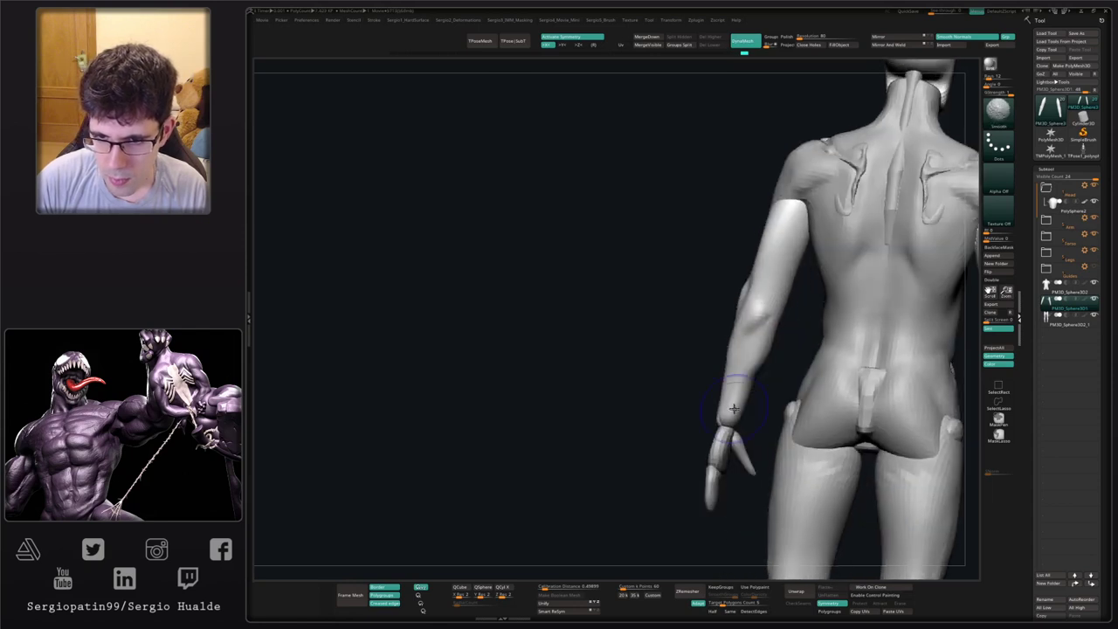
pyautogui.moveTo(718, 419)
pyautogui.mouseDown(button='right')
pyautogui.moveTo(738, 432)
pyautogui.moveTo(712, 406)
pyautogui.moveTo(751, 323)
pyautogui.moveTo(730, 315)
pyautogui.moveTo(742, 307)
pyautogui.moveTo(724, 347)
pyautogui.moveTo(783, 344)
pyautogui.mouseUp(button='right')
pyautogui.moveTo(784, 344); pyautogui.dragTo(790, 326)
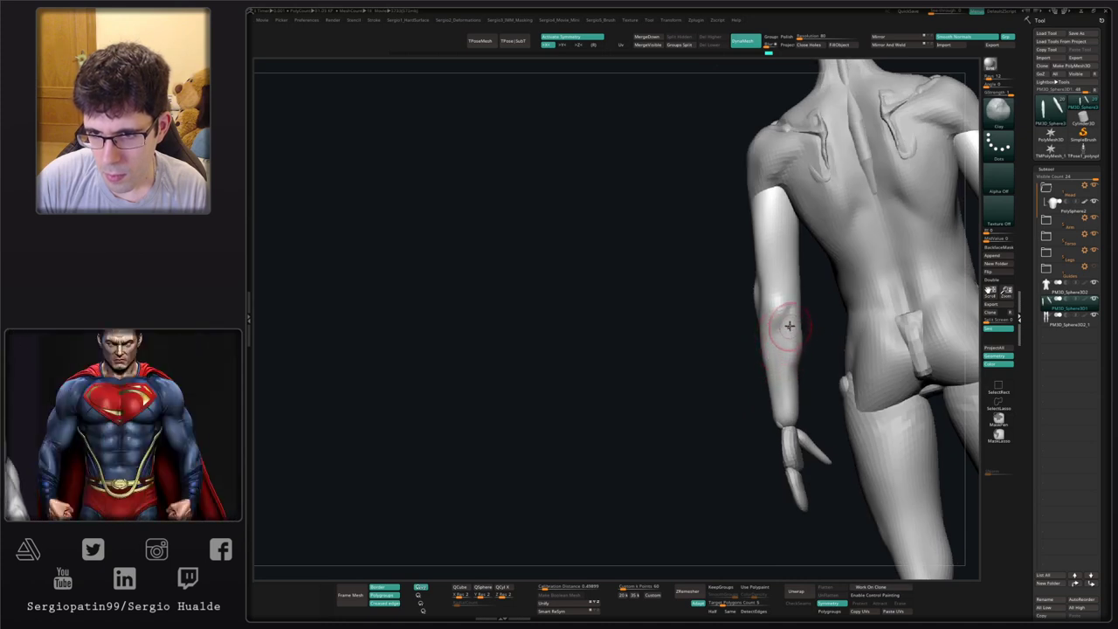
# - Carve the crease at the inner elbow with the DamStandard brush and check it from behind
pyautogui.moveTo(791, 396)
pyautogui.mouseDown(button='right')
pyautogui.moveTo(797, 339)
pyautogui.moveTo(780, 372)
pyautogui.moveTo(797, 328)
pyautogui.moveTo(820, 340)
pyautogui.moveTo(851, 327)
pyautogui.moveTo(760, 314)
pyautogui.moveTo(788, 327)
pyautogui.moveTo(747, 325)
pyautogui.mouseUp(button='right')
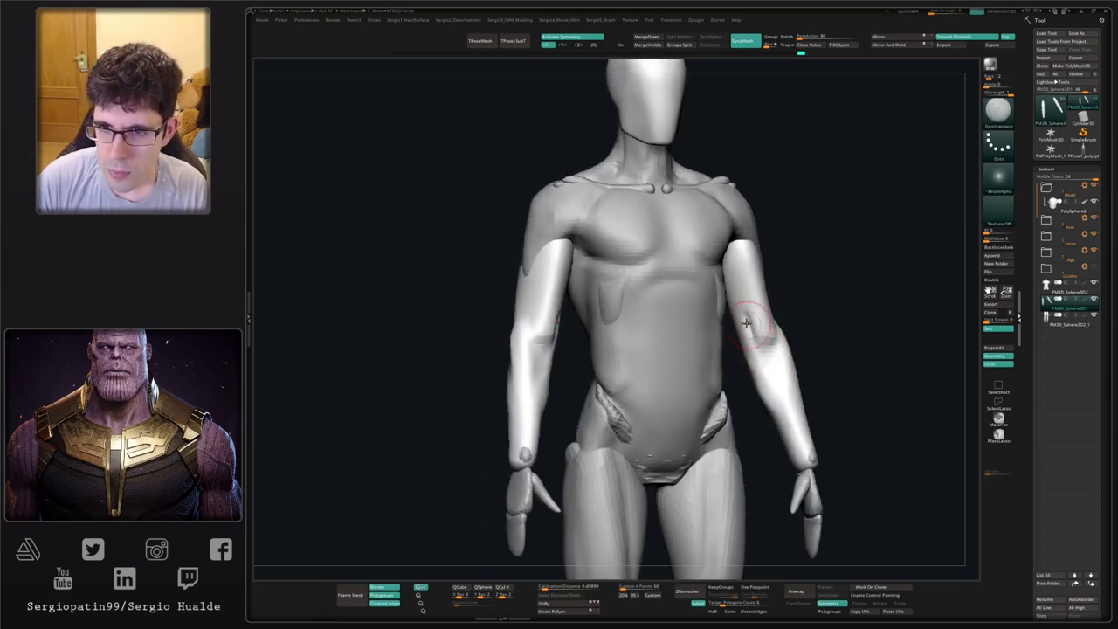
pyautogui.moveTo(746, 324); pyautogui.dragTo(768, 344)
pyautogui.moveTo(768, 344)
pyautogui.mouseDown(button='right')
pyautogui.moveTo(779, 320)
pyautogui.moveTo(767, 272)
pyautogui.moveTo(801, 304)
pyautogui.mouseUp(button='right')
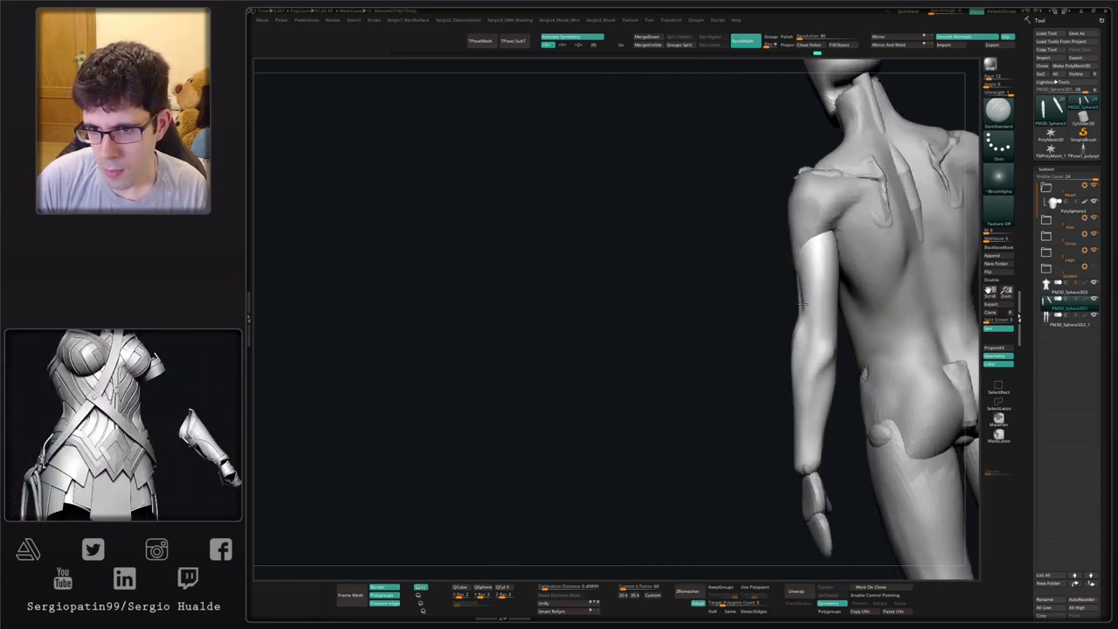
pyautogui.moveTo(816, 347)
pyautogui.mouseDown(button='right')
pyautogui.moveTo(844, 324)
pyautogui.moveTo(802, 361)
pyautogui.mouseUp(button='right')
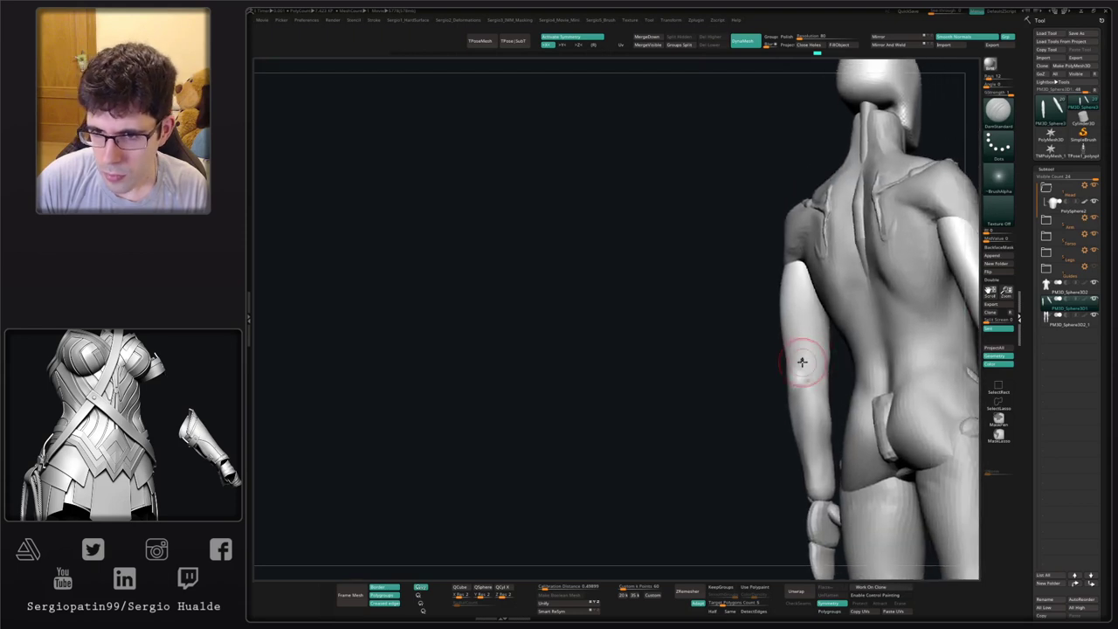
# - Isolate the arms and shape the upper arm muscles above the elbow with the DamStandard and Clay brushes
pyautogui.keyDown('ctrl'); pyautogui.keyDown('shift'); pyautogui.click(814, 308); pyautogui.keyUp('shift'); pyautogui.keyUp('ctrl')
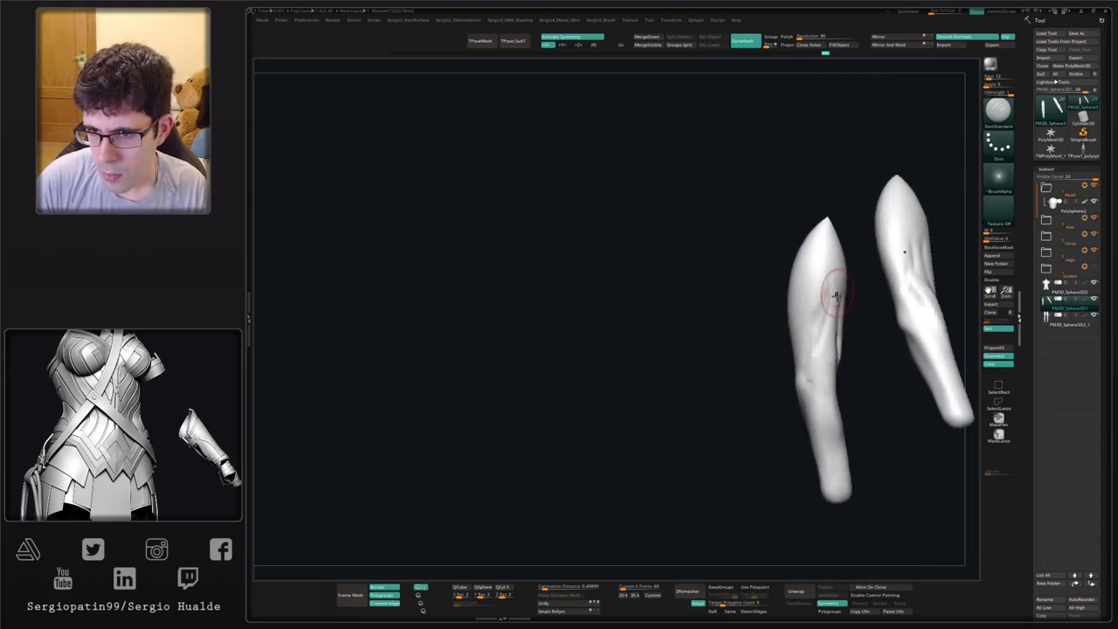
pyautogui.moveTo(834, 295); pyautogui.dragTo(812, 376, button='right')
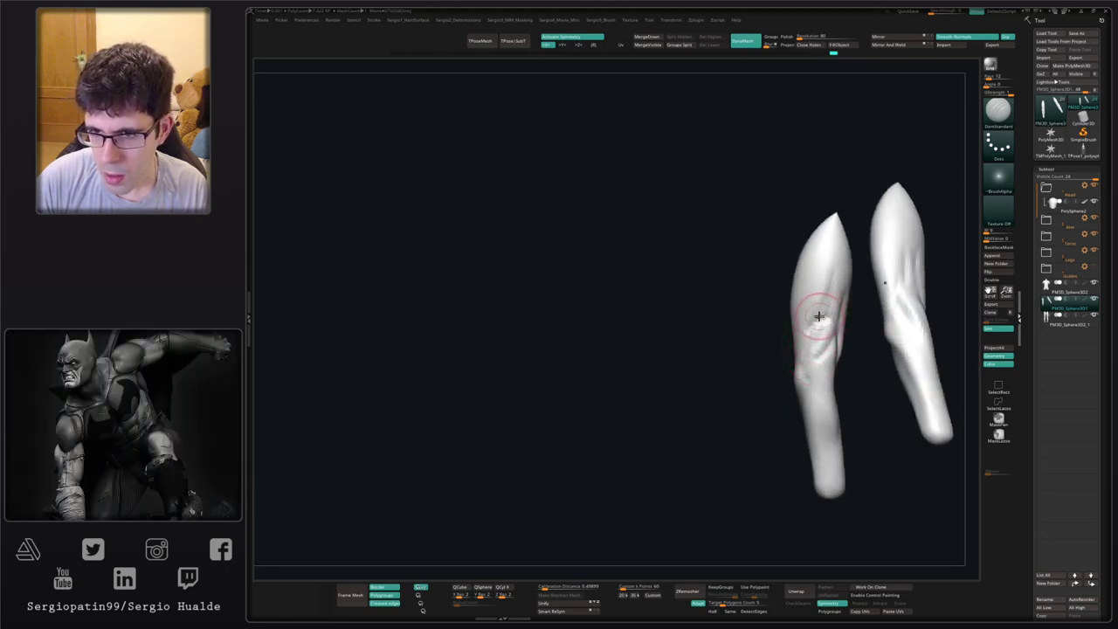
pyautogui.moveTo(845, 289); pyautogui.dragTo(844, 290, button='right')
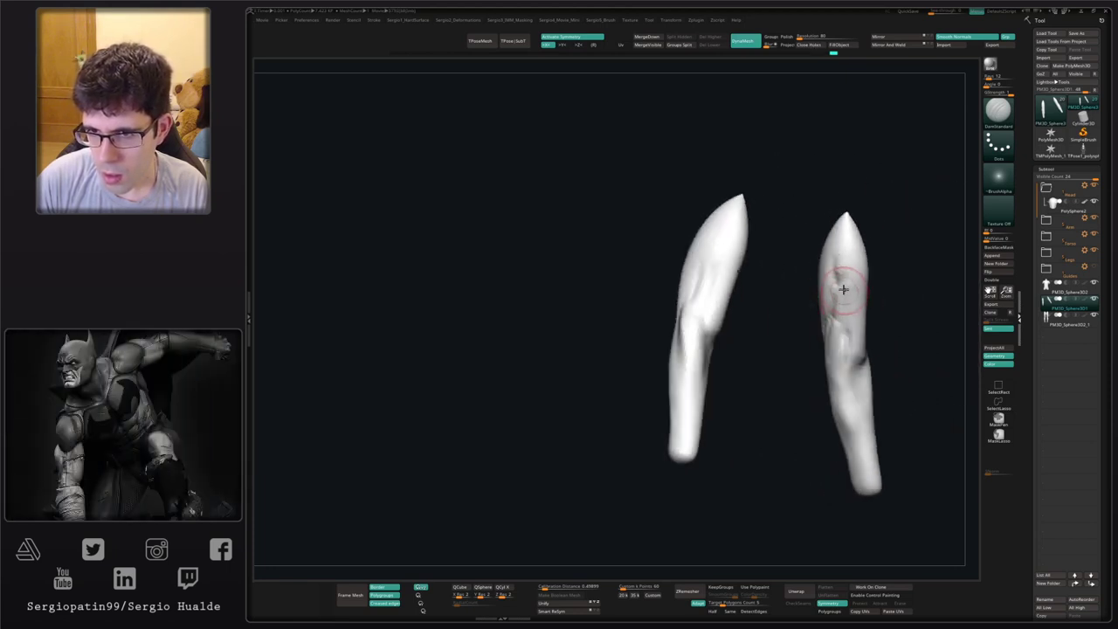
pyautogui.press('b')
pyautogui.press('c')
pyautogui.press('l')
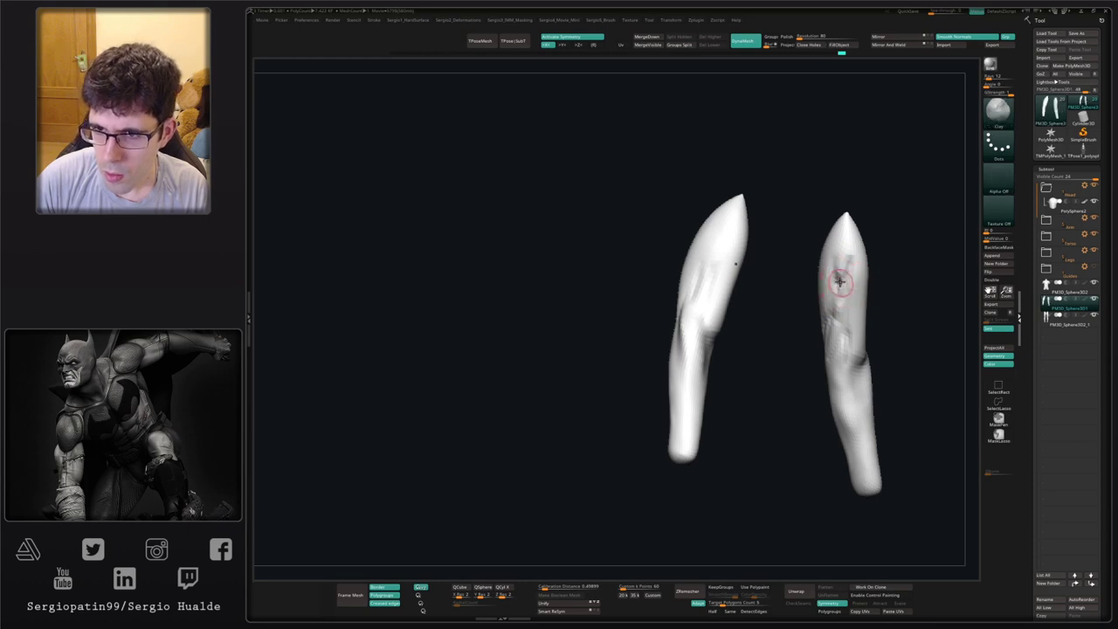
pyautogui.moveTo(832, 314)
pyautogui.mouseDown(button='right')
pyautogui.moveTo(854, 345)
pyautogui.moveTo(849, 310)
pyautogui.mouseUp(button='right')
pyautogui.keyDown('shift'); pyautogui.moveTo(861, 349); pyautogui.dragTo(827, 345, button='right'); pyautogui.keyUp('shift')
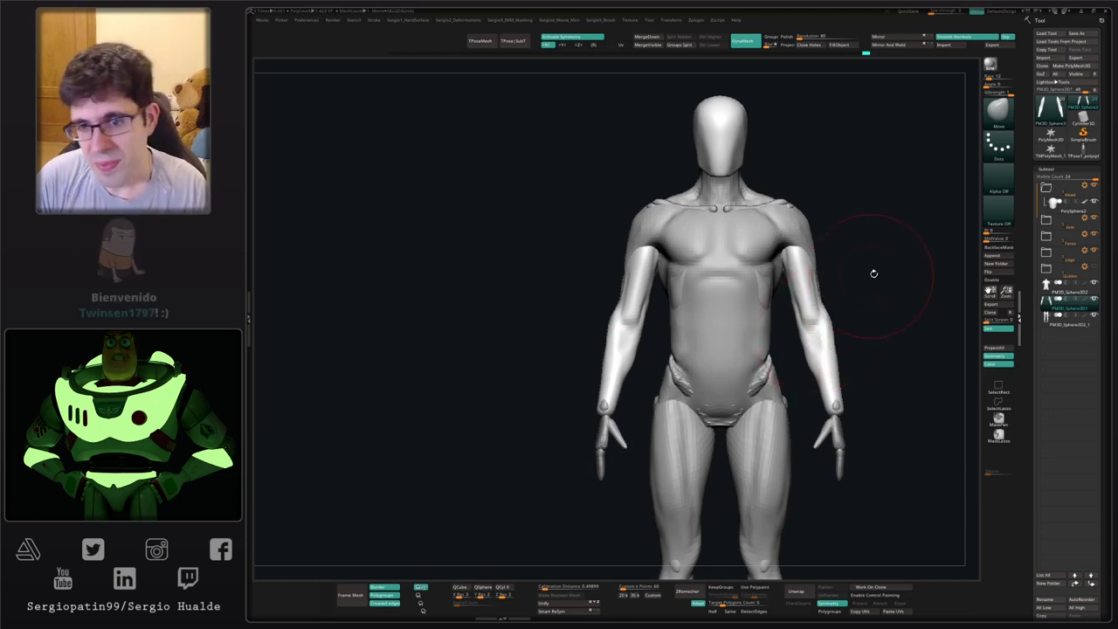
# - Reshape the arm silhouette around the biceps and elbow with the Move brush from several angles
pyautogui.moveTo(868, 270); pyautogui.dragTo(790, 280)
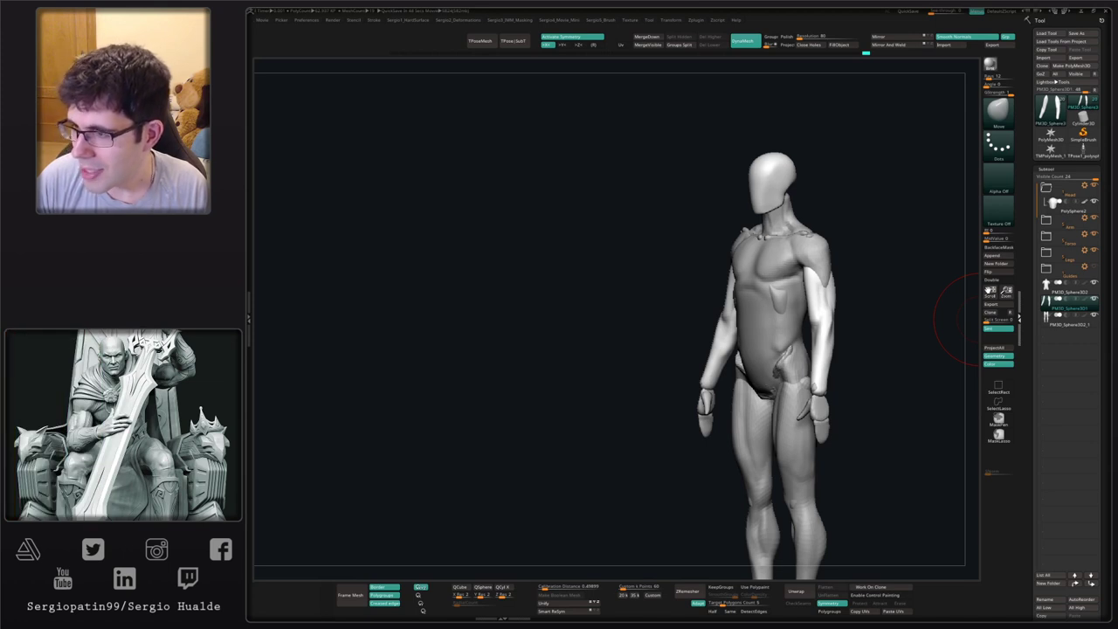
pyautogui.moveTo(914, 363)
pyautogui.mouseDown(button='right')
pyautogui.moveTo(812, 367)
pyautogui.moveTo(771, 352)
pyautogui.moveTo(744, 434)
pyautogui.mouseUp(button='right')
pyautogui.moveTo(743, 434); pyautogui.dragTo(731, 429)
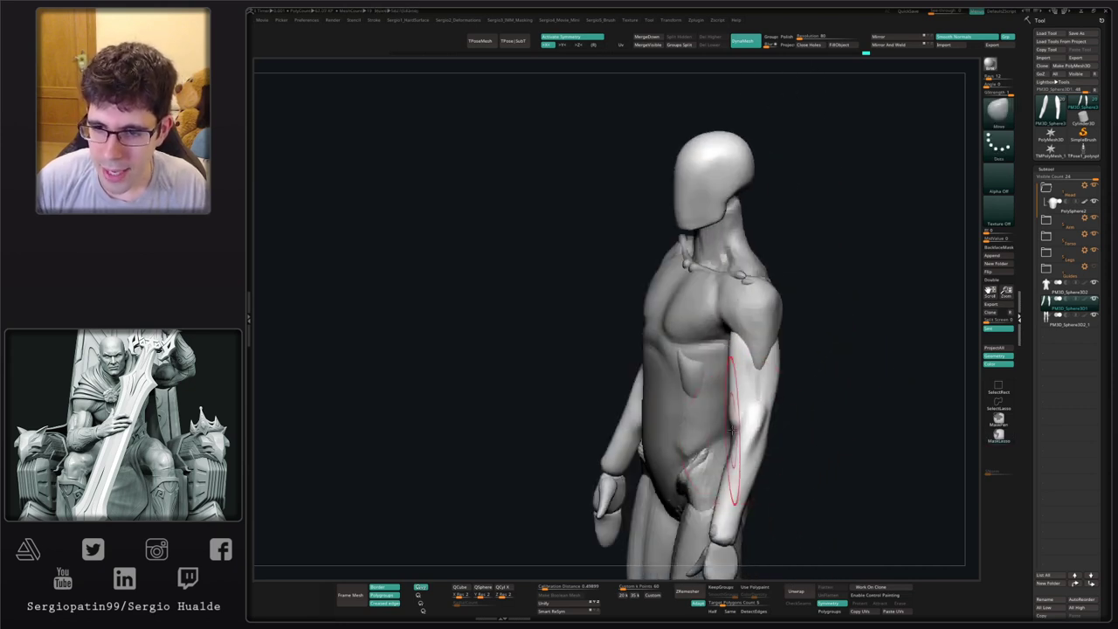
pyautogui.moveTo(722, 426); pyautogui.dragTo(736, 424, button='right')
pyautogui.moveTo(736, 425); pyautogui.dragTo(731, 405)
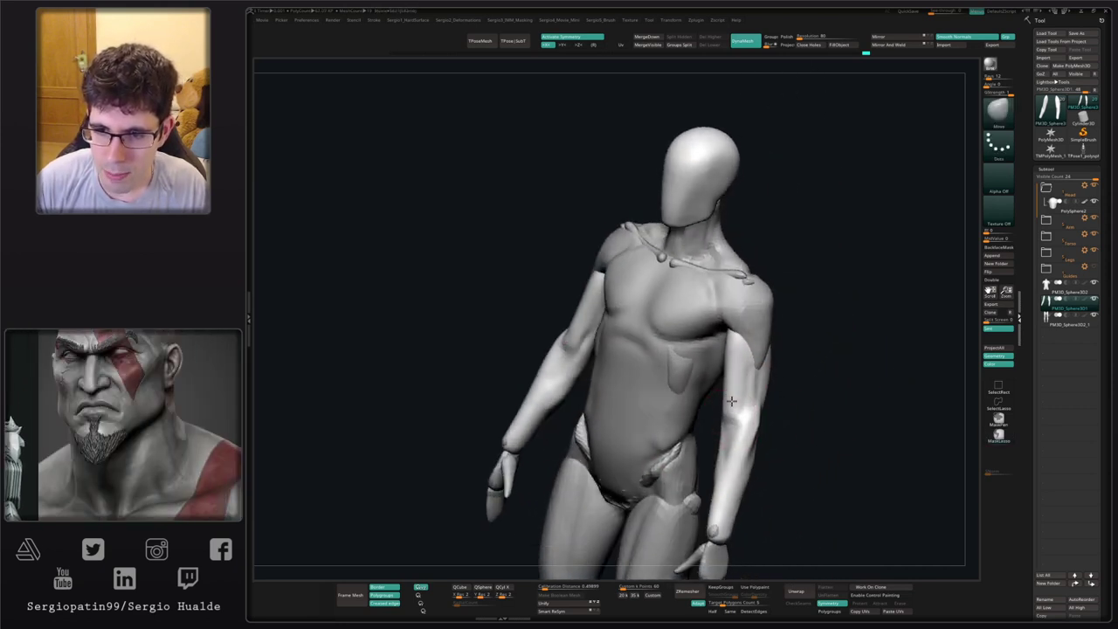
pyautogui.moveTo(732, 405); pyautogui.dragTo(721, 404, button='right')
pyautogui.moveTo(721, 404)
pyautogui.mouseDown()
pyautogui.moveTo(744, 365)
pyautogui.moveTo(729, 386)
pyautogui.moveTo(739, 375)
pyautogui.moveTo(749, 424)
pyautogui.moveTo(728, 424)
pyautogui.moveTo(736, 416)
pyautogui.mouseUp()
# - Define the edge of the biceps down to the inner elbow with DamStandard and smooth its lower end
pyautogui.moveTo(736, 416); pyautogui.dragTo(794, 431, button='right')
pyautogui.press('b')
pyautogui.press('d')
pyautogui.press('s')
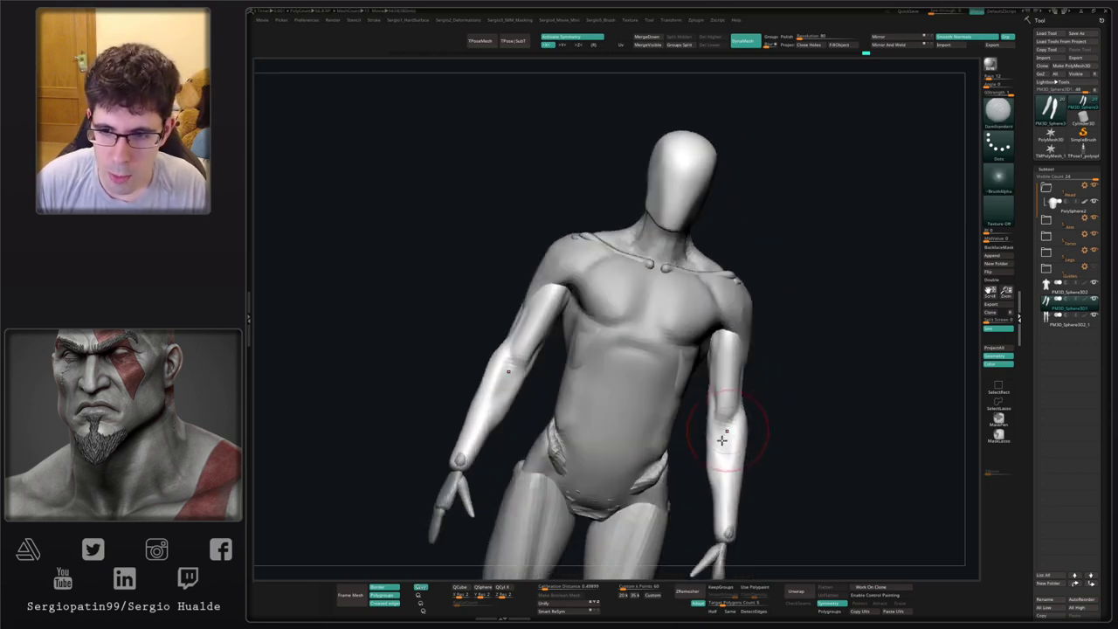
pyautogui.moveTo(724, 439)
pyautogui.mouseDown(button='right')
pyautogui.moveTo(725, 397)
pyautogui.moveTo(732, 415)
pyautogui.mouseUp(button='right')
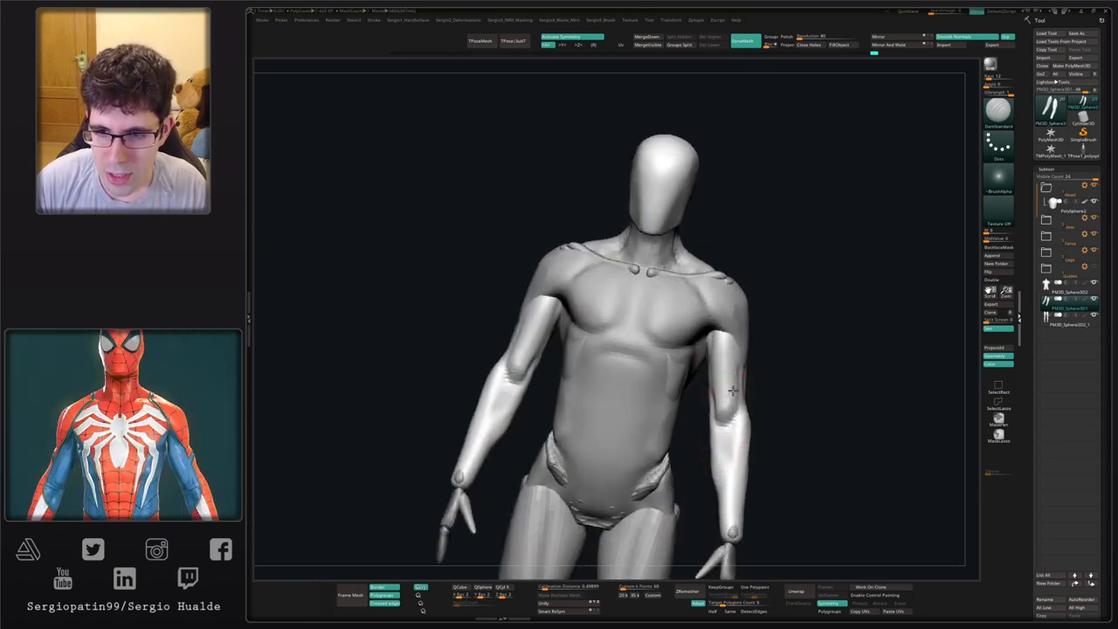
pyautogui.moveTo(732, 390); pyautogui.dragTo(727, 347)
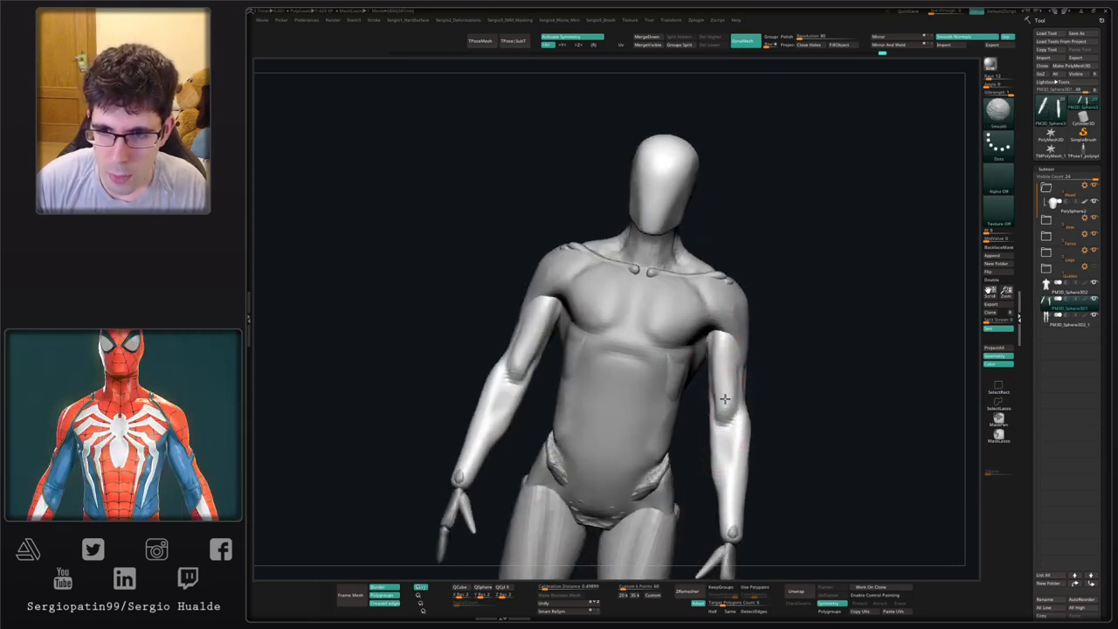
pyautogui.keyDown('shift'); pyautogui.moveTo(724, 398); pyautogui.dragTo(725, 405); pyautogui.keyUp('shift')
pyautogui.moveTo(725, 405); pyautogui.dragTo(722, 429, button='right')
# - Adjust the inner elbow where the biceps meets the forearm with the Move brush and smooth the front forearm
pyautogui.press('b')
pyautogui.press('m')
pyautogui.press('v')
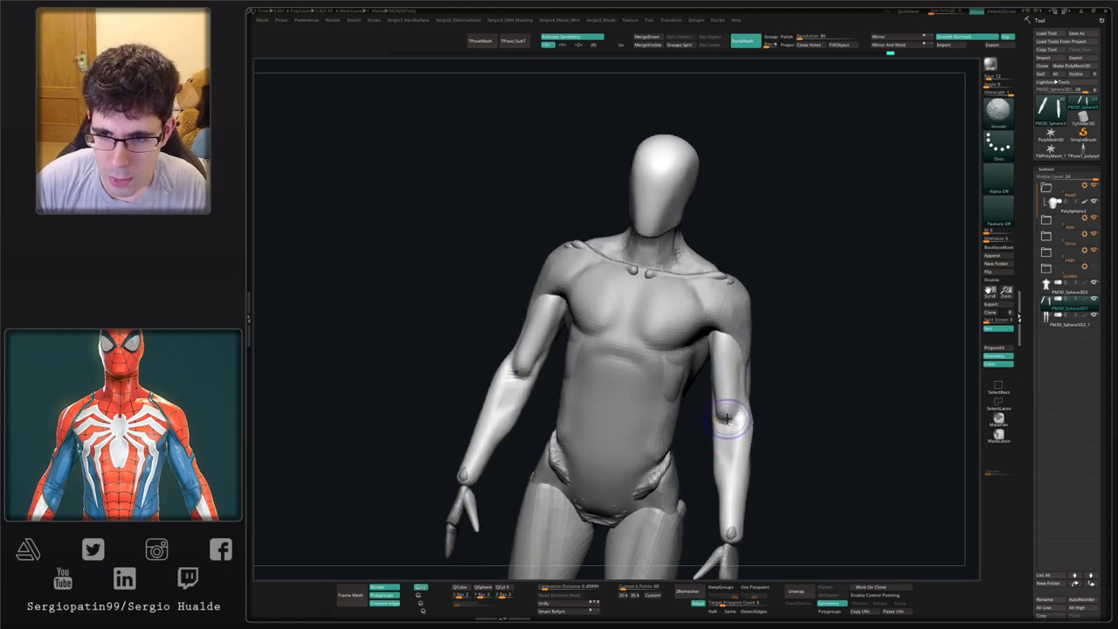
pyautogui.moveTo(718, 372); pyautogui.dragTo(730, 397, button='right')
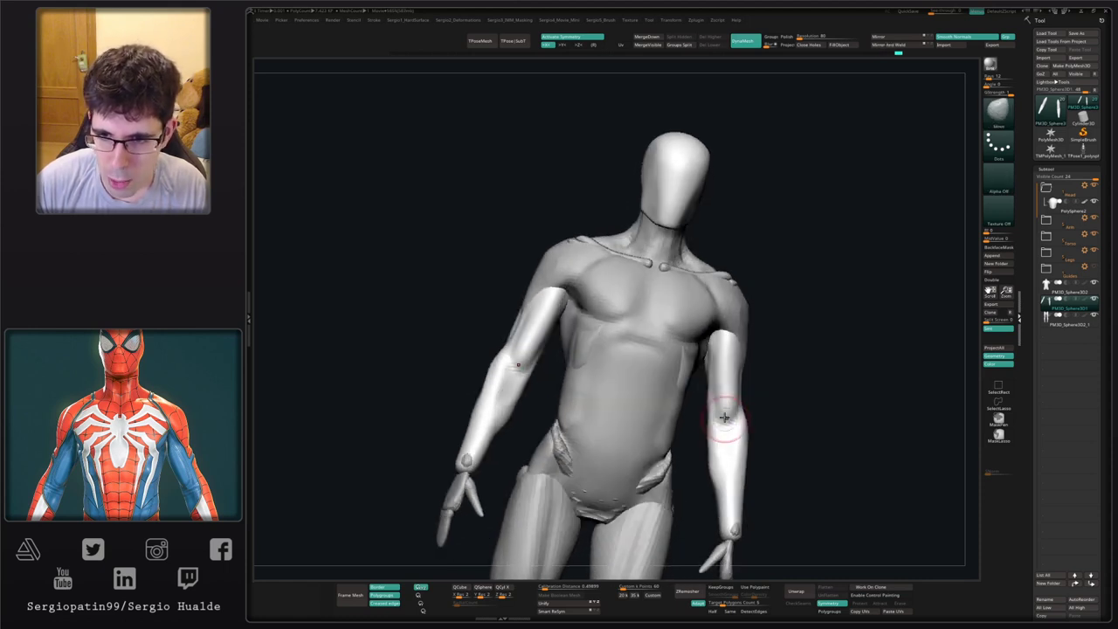
pyautogui.keyDown('ctrl'); pyautogui.moveTo(725, 441); pyautogui.dragTo(726, 411, button='right'); pyautogui.keyUp('ctrl')
pyautogui.moveTo(726, 476)
pyautogui.mouseDown(button='right')
pyautogui.moveTo(740, 471)
pyautogui.moveTo(738, 445)
pyautogui.mouseUp(button='right')
pyautogui.moveTo(744, 517); pyautogui.dragTo(752, 401, button='right')
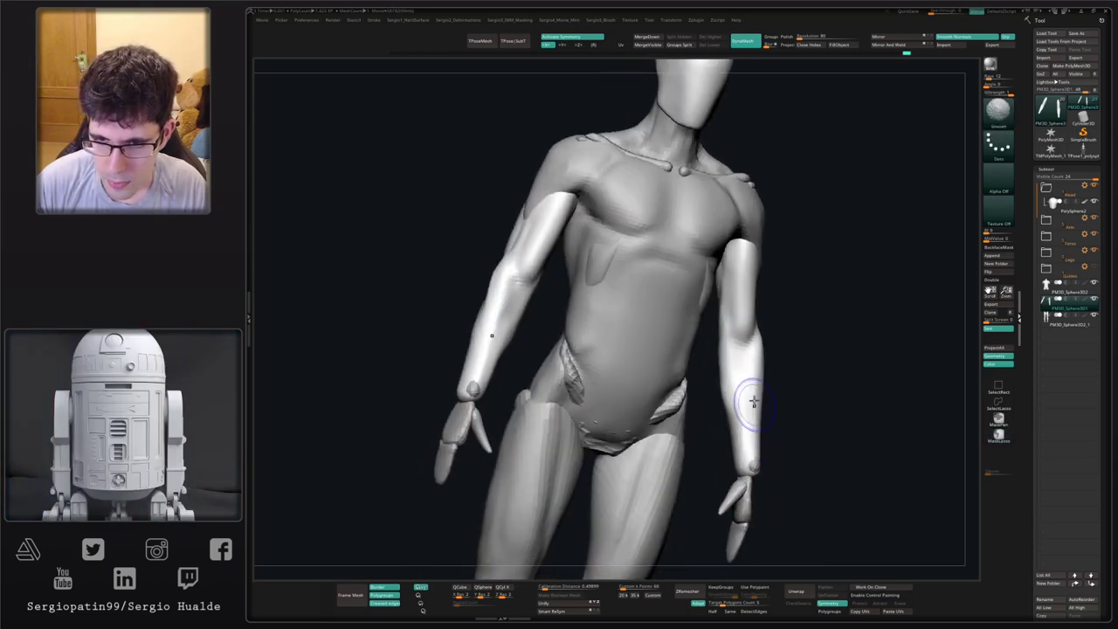
# - Build up the wrist and rear forearm muscles with the Clay brush, smoothing the added volume
pyautogui.moveTo(745, 464)
pyautogui.mouseDown(button='right')
pyautogui.moveTo(754, 452)
pyautogui.moveTo(764, 464)
pyautogui.mouseUp(button='right')
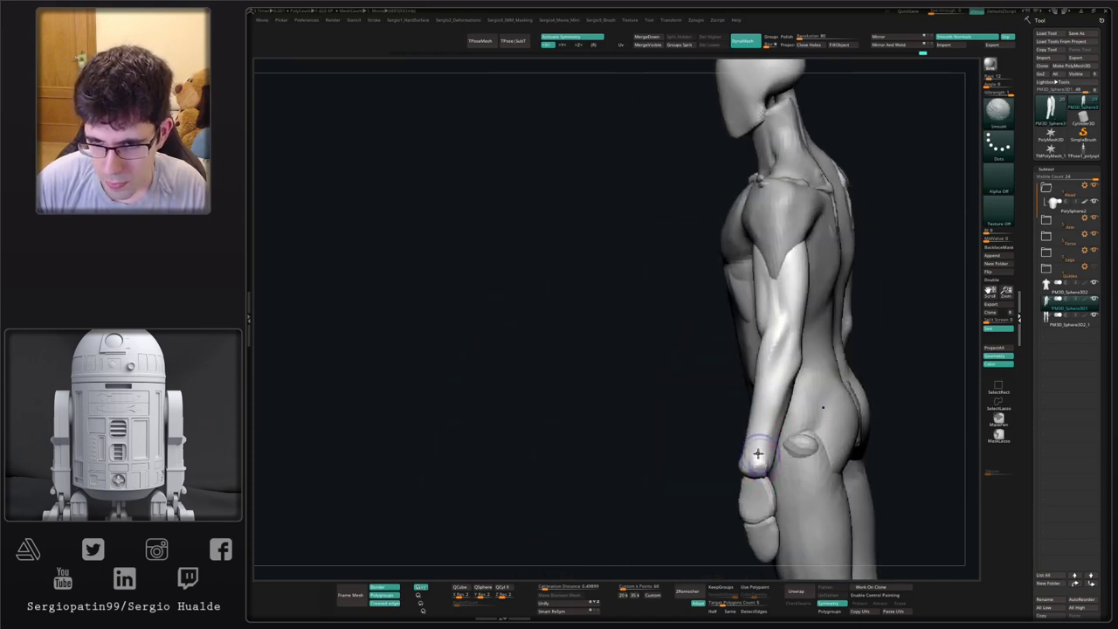
pyautogui.moveTo(759, 468)
pyautogui.mouseDown(button='right')
pyautogui.moveTo(763, 378)
pyautogui.moveTo(760, 441)
pyautogui.mouseUp(button='right')
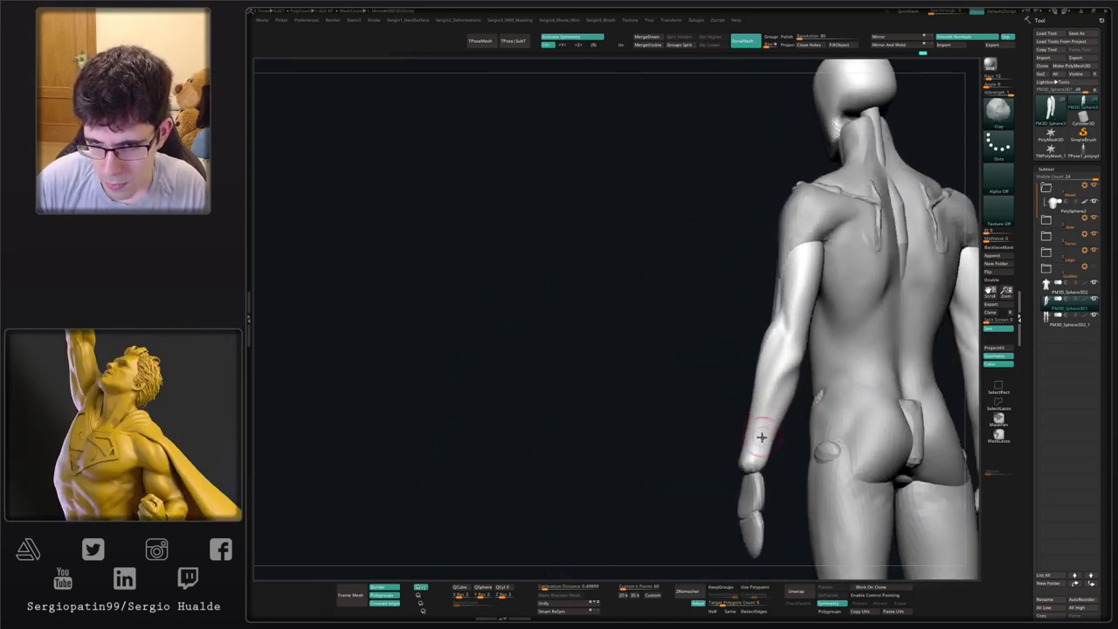
pyautogui.keyDown('shift'); pyautogui.moveTo(787, 385); pyautogui.dragTo(760, 412); pyautogui.keyUp('shift')
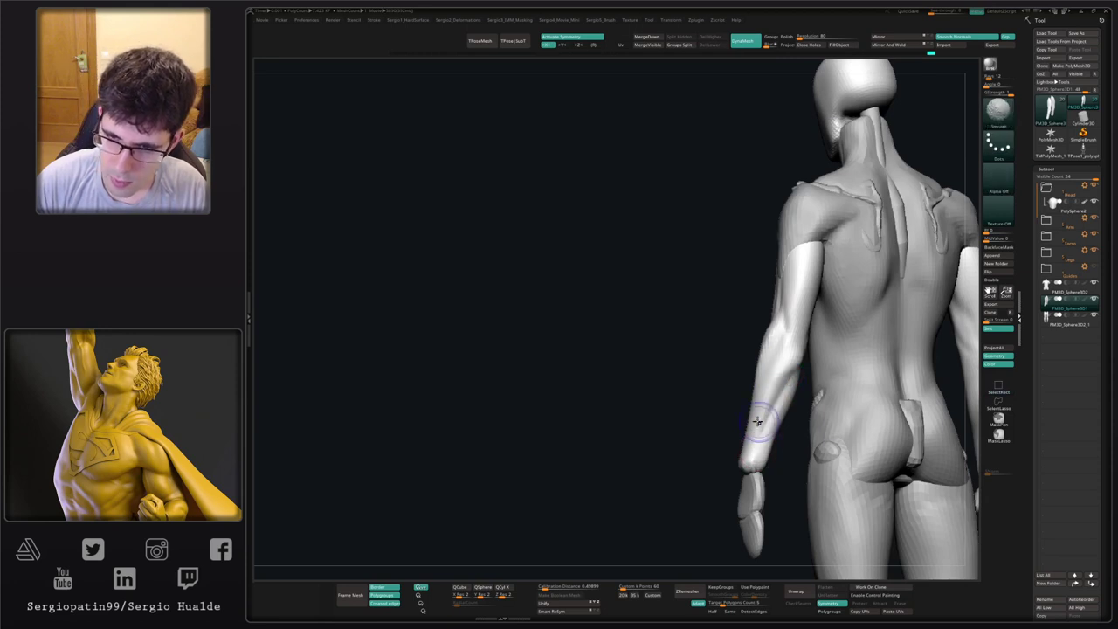
pyautogui.moveTo(791, 392)
pyautogui.mouseDown(button='right')
pyautogui.moveTo(763, 442)
pyautogui.moveTo(789, 374)
pyautogui.moveTo(778, 403)
pyautogui.mouseUp(button='right')
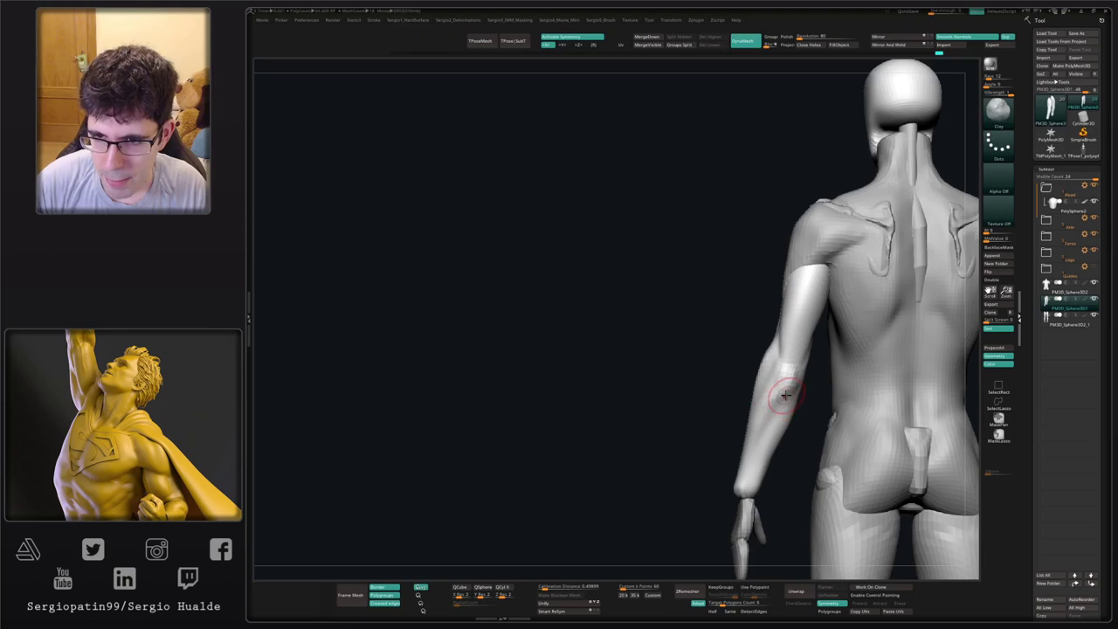
pyautogui.moveTo(741, 461); pyautogui.dragTo(736, 456, button='right')
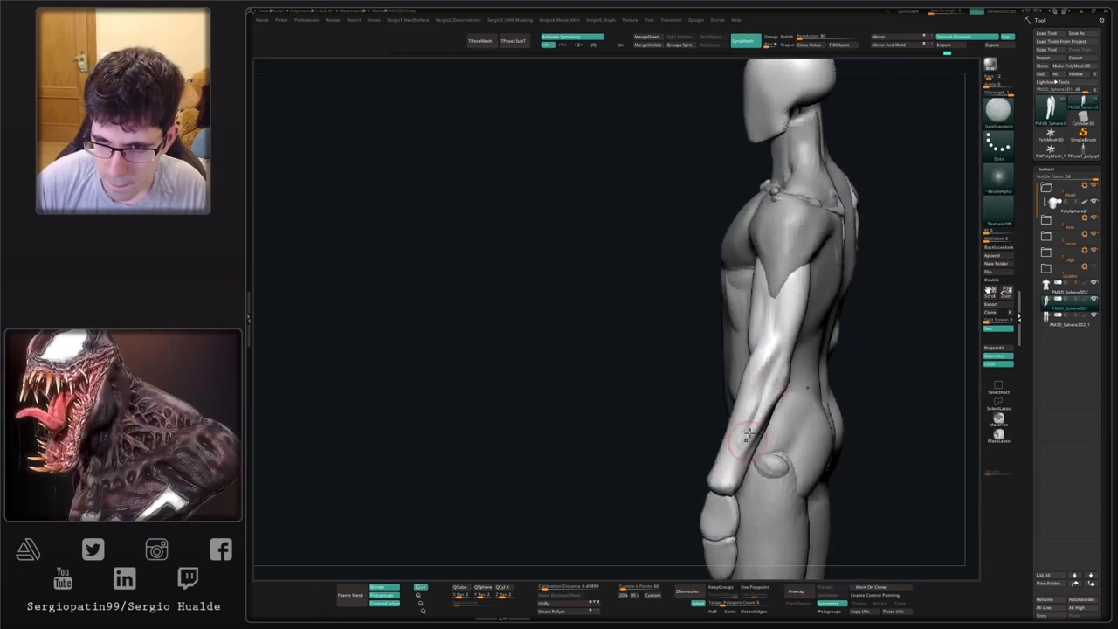
# - Carve the separation between the outer forearm muscles with DamStandard and soften it towards the wrist with Smooth
pyautogui.press('shift')
pyautogui.moveTo(770, 402); pyautogui.dragTo(724, 404, button='right')
pyautogui.keyDown('shift'); pyautogui.moveTo(763, 405); pyautogui.dragTo(778, 404); pyautogui.keyUp('shift')
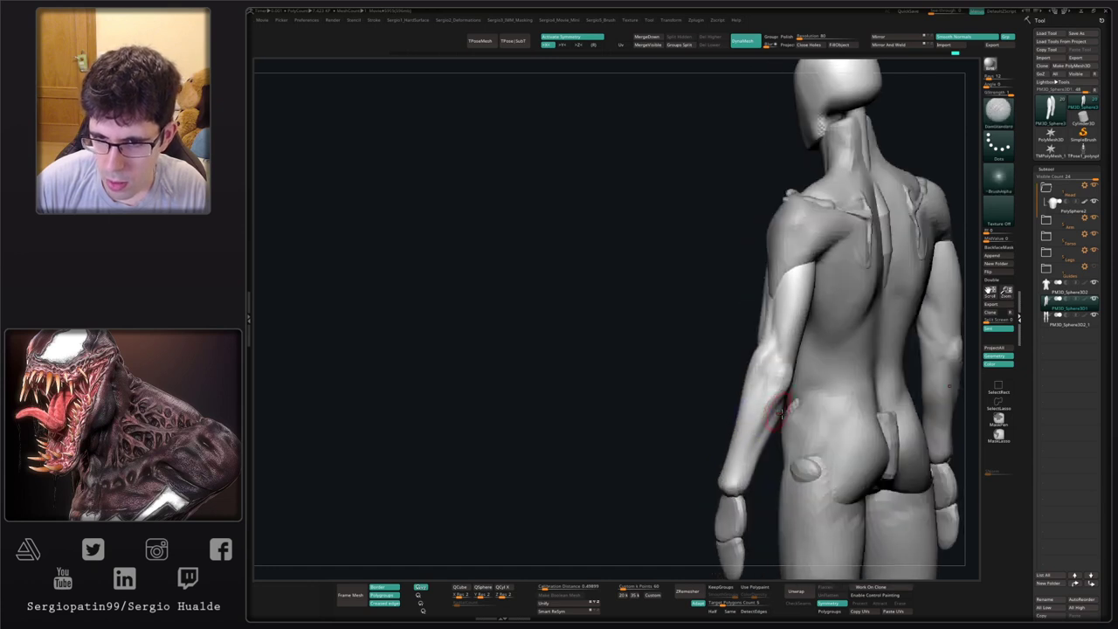
pyautogui.moveTo(778, 404); pyautogui.dragTo(812, 397, button='right')
pyautogui.moveTo(731, 472)
pyautogui.mouseDown(button='right')
pyautogui.moveTo(762, 449)
pyautogui.moveTo(780, 394)
pyautogui.mouseUp(button='right')
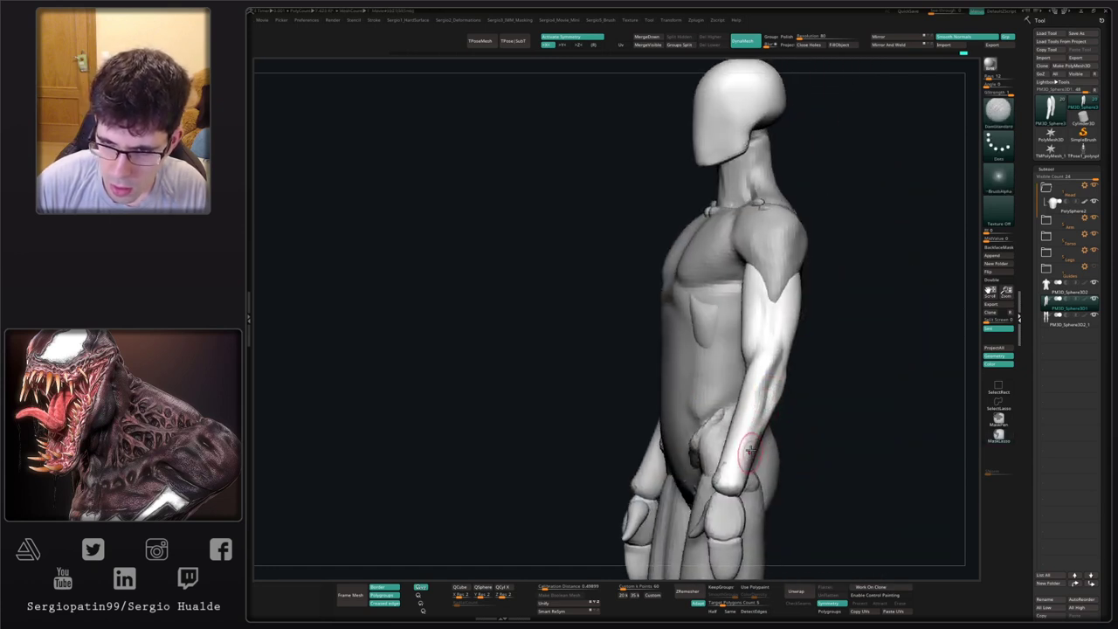
pyautogui.moveTo(751, 454)
pyautogui.keyDown('shift'); pyautogui.mouseDown()
pyautogui.moveTo(751, 440)
pyautogui.moveTo(744, 446)
pyautogui.mouseUp(); pyautogui.keyUp('shift')
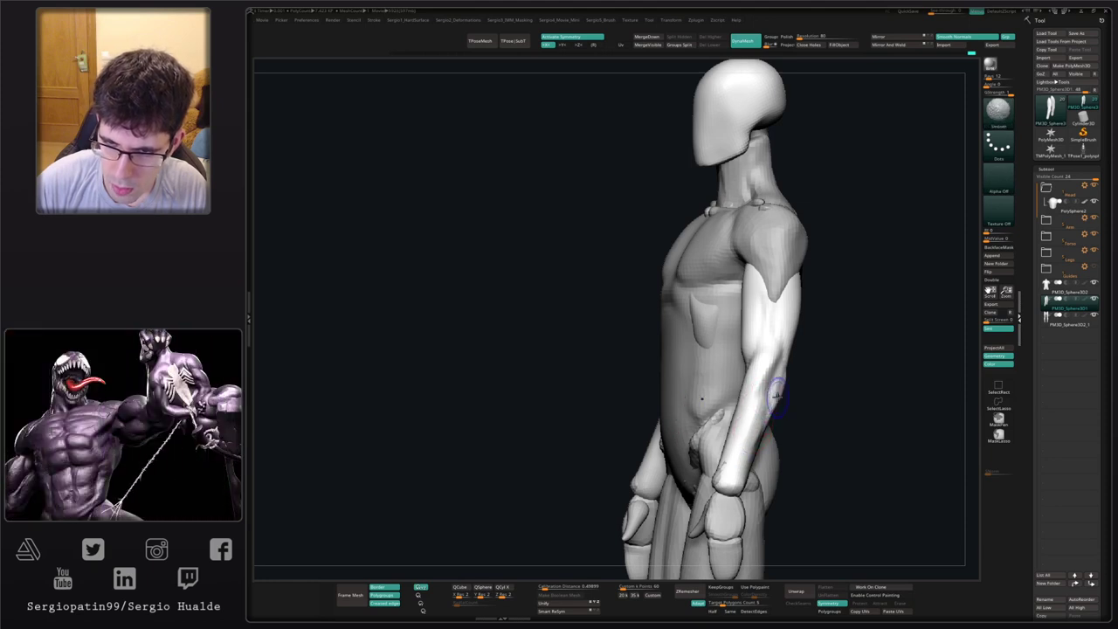
pyautogui.moveTo(775, 398)
pyautogui.mouseDown(button='right')
pyautogui.moveTo(740, 463)
pyautogui.moveTo(772, 450)
pyautogui.mouseUp(button='right')
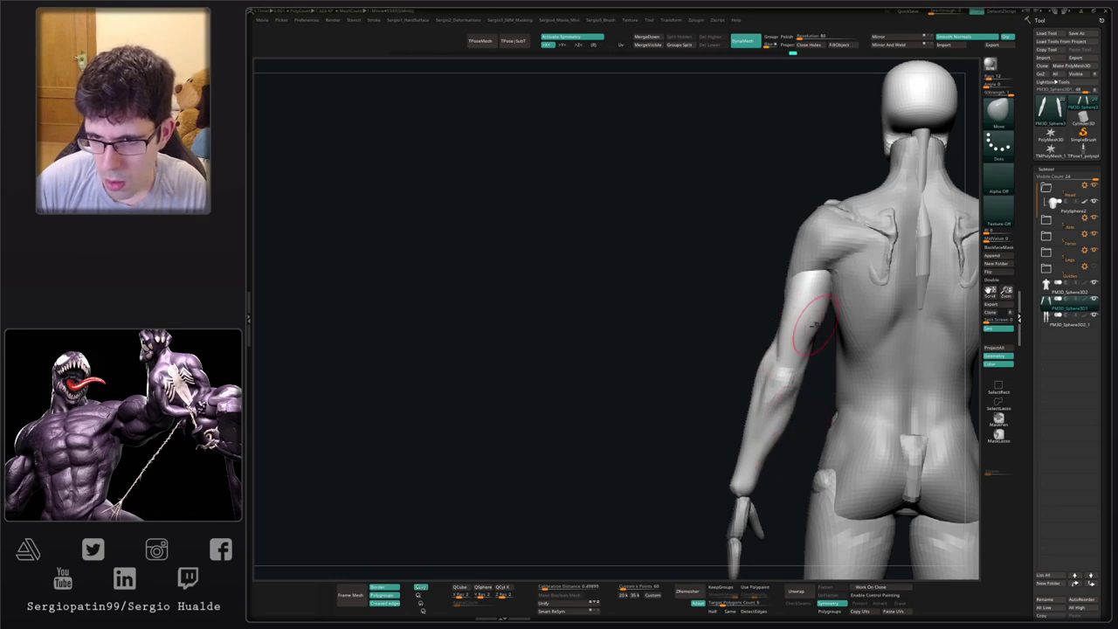
# - Refine the back of the arm around the triceps and elbow with DamStandard, Move and Clay
pyautogui.moveTo(828, 295)
pyautogui.mouseDown(button='right')
pyautogui.moveTo(802, 328)
pyautogui.moveTo(793, 366)
pyautogui.moveTo(816, 349)
pyautogui.moveTo(798, 313)
pyautogui.moveTo(773, 327)
pyautogui.moveTo(768, 350)
pyautogui.moveTo(794, 370)
pyautogui.mouseUp(button='right')
pyautogui.press('b')
pyautogui.press('d')
pyautogui.press('s')
pyautogui.press('b')
pyautogui.press('m')
pyautogui.press('v')
pyautogui.press('b')
pyautogui.press('c')
pyautogui.press('l')
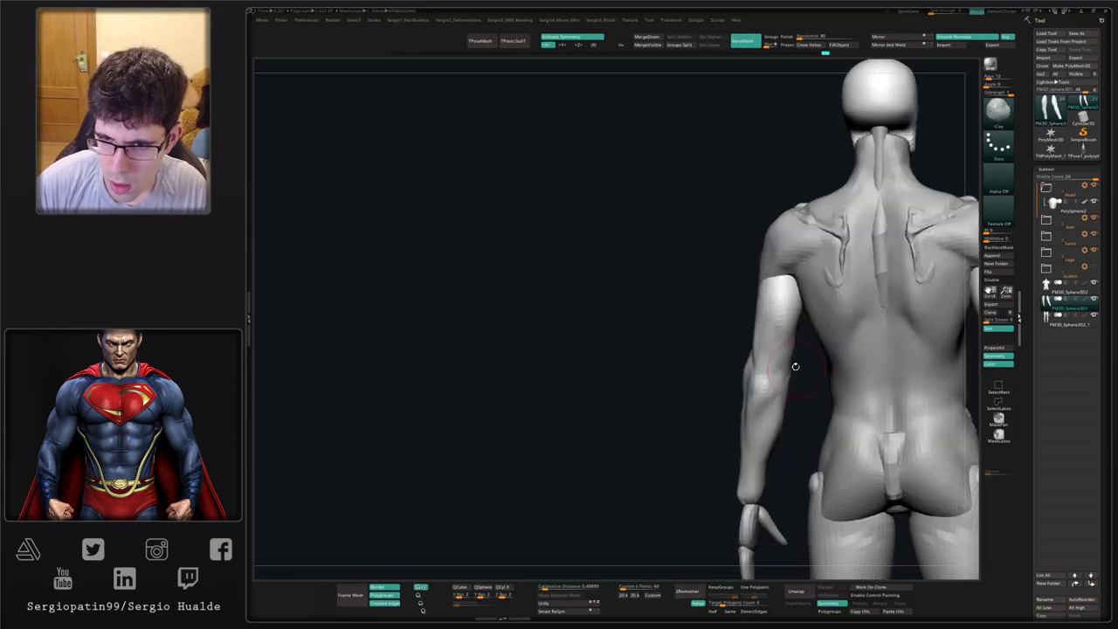
# - Adjust the silhouette of the rear elbow and lower triceps with the Move brush
pyautogui.moveTo(781, 325)
pyautogui.mouseDown(button='right')
pyautogui.moveTo(771, 347)
pyautogui.moveTo(787, 370)
pyautogui.moveTo(778, 373)
pyautogui.mouseUp(button='right')
pyautogui.press('b')
pyautogui.press('m')
pyautogui.press('v')
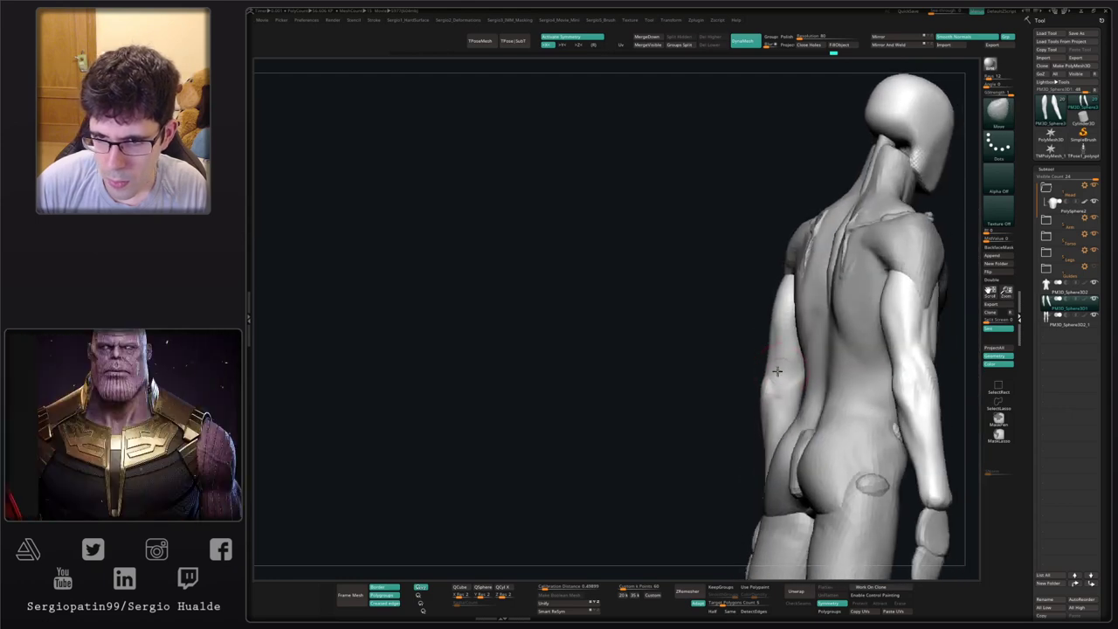
pyautogui.moveTo(778, 373); pyautogui.dragTo(778, 344)
pyautogui.moveTo(778, 346)
pyautogui.mouseDown(button='right')
pyautogui.moveTo(796, 410)
pyautogui.moveTo(757, 416)
pyautogui.moveTo(788, 418)
pyautogui.moveTo(838, 365)
pyautogui.moveTo(824, 321)
pyautogui.mouseUp(button='right')
pyautogui.moveTo(823, 321)
pyautogui.keyDown('alt'); pyautogui.mouseDown(button='right')
pyautogui.moveTo(835, 252)
pyautogui.moveTo(888, 289)
pyautogui.moveTo(827, 278)
pyautogui.mouseUp(button='right'); pyautogui.keyUp('alt')
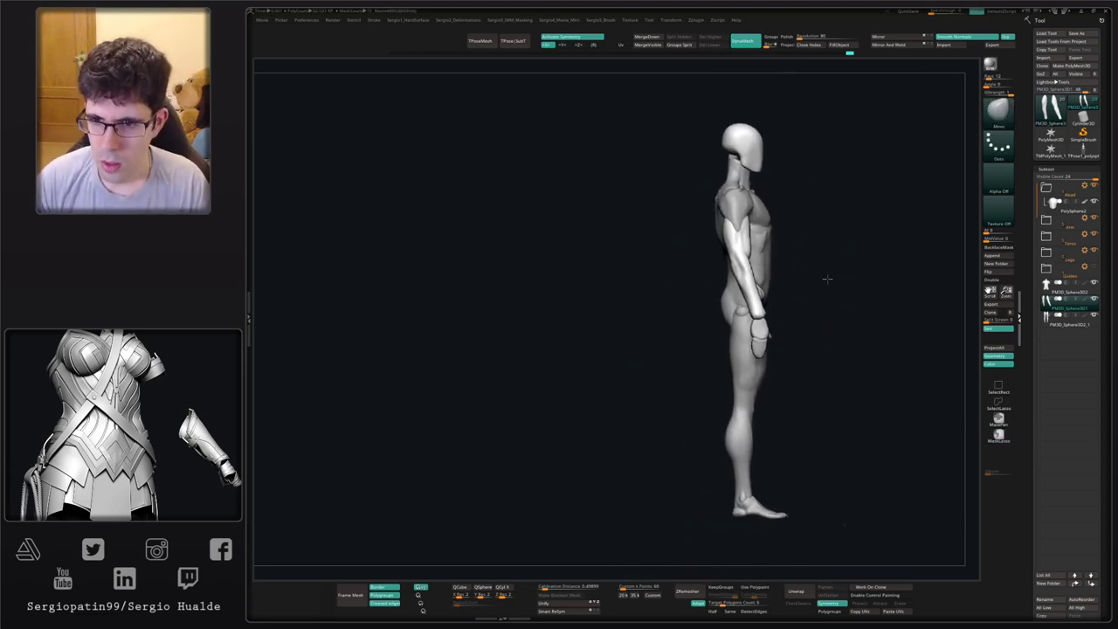
# - Select the legs, mask the thighs and shift the lower legs backward with a large Move brush in side view
pyautogui.keyDown('alt'); pyautogui.click(748, 420); pyautogui.keyUp('alt')
pyautogui.keyDown('alt'); pyautogui.moveTo(749, 427); pyautogui.dragTo(727, 398, button='right'); pyautogui.keyUp('alt')
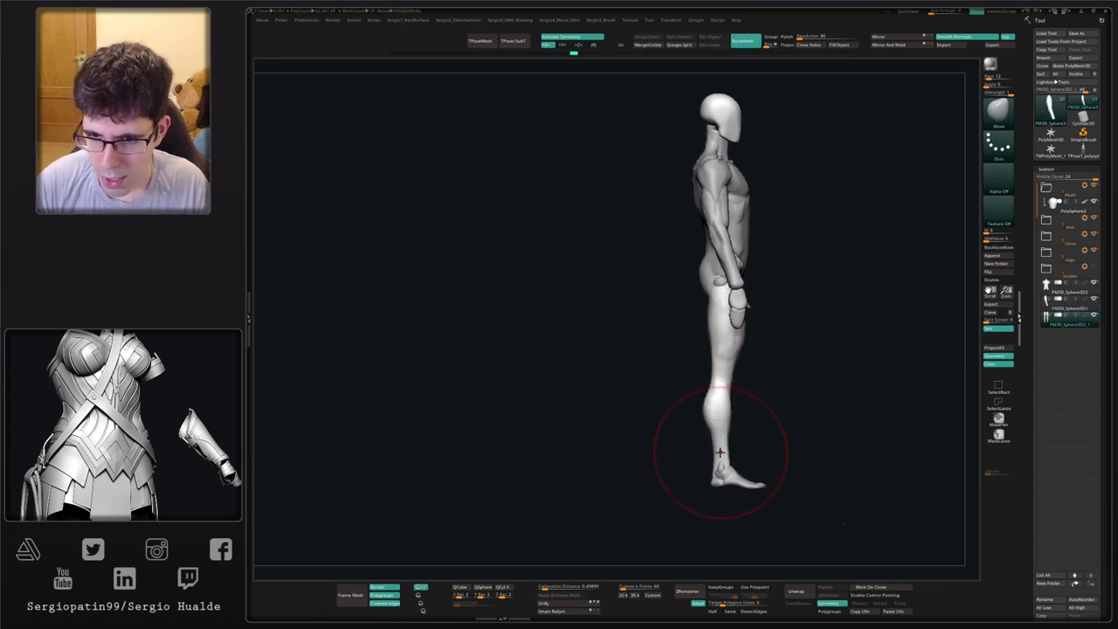
pyautogui.moveTo(706, 399)
pyautogui.keyDown('ctrl'); pyautogui.mouseDown()
pyautogui.moveTo(690, 435)
pyautogui.moveTo(722, 481)
pyautogui.moveTo(730, 391)
pyautogui.moveTo(709, 384)
pyautogui.mouseUp(); pyautogui.keyUp('ctrl')
pyautogui.keyDown('ctrl'); pyautogui.click(688, 415); pyautogui.keyUp('ctrl')
pyautogui.press('s')
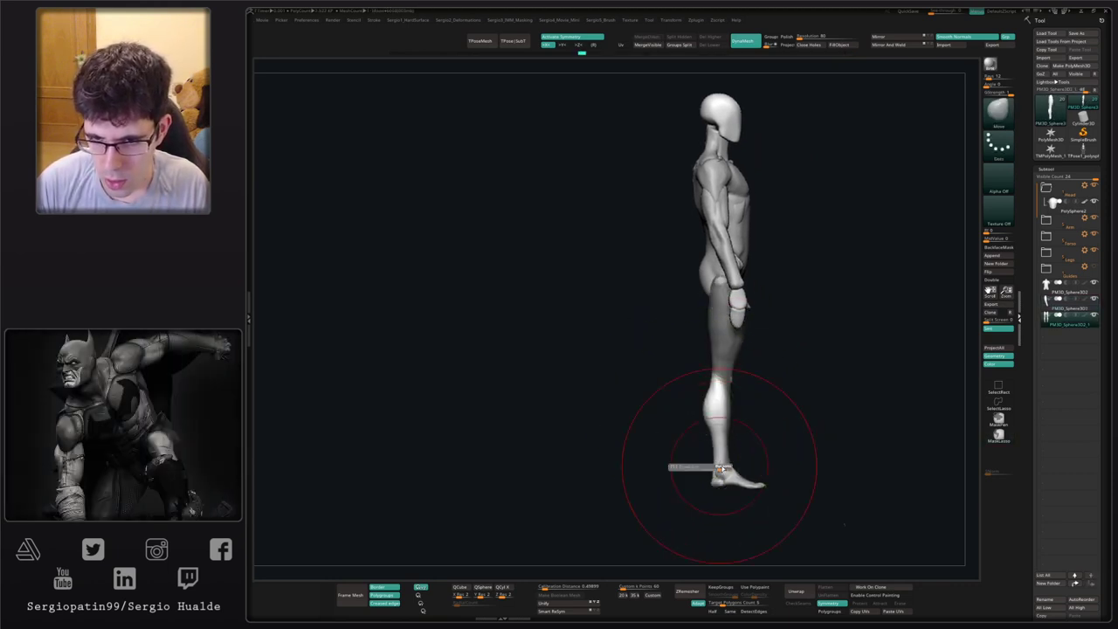
pyautogui.moveTo(722, 469); pyautogui.dragTo(725, 469)
pyautogui.moveTo(720, 469); pyautogui.dragTo(715, 467)
pyautogui.moveTo(723, 419); pyautogui.dragTo(710, 424)
pyautogui.keyDown('ctrl'); pyautogui.moveTo(754, 392); pyautogui.dragTo(767, 406); pyautogui.keyUp('ctrl')
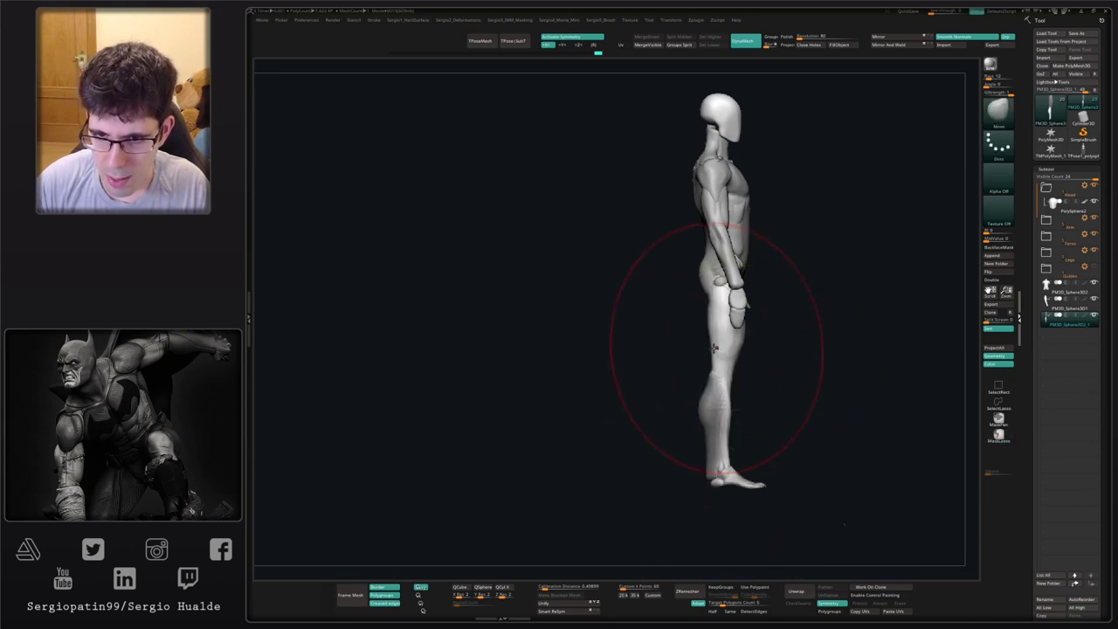
# - Mask the lower legs and adjust the thigh profile in side view with the Move brush
pyautogui.moveTo(798, 311)
pyautogui.keyDown('ctrl'); pyautogui.mouseDown()
pyautogui.moveTo(751, 237)
pyautogui.moveTo(732, 353)
pyautogui.moveTo(770, 529)
pyautogui.moveTo(721, 370)
pyautogui.mouseUp(); pyautogui.keyUp('ctrl')
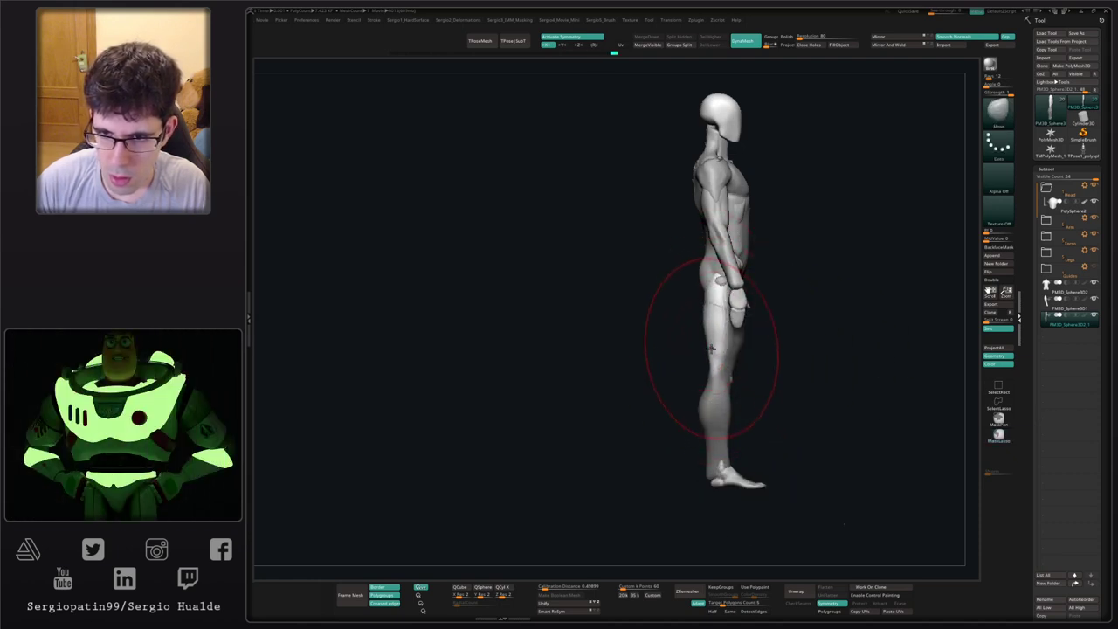
pyautogui.press('s')
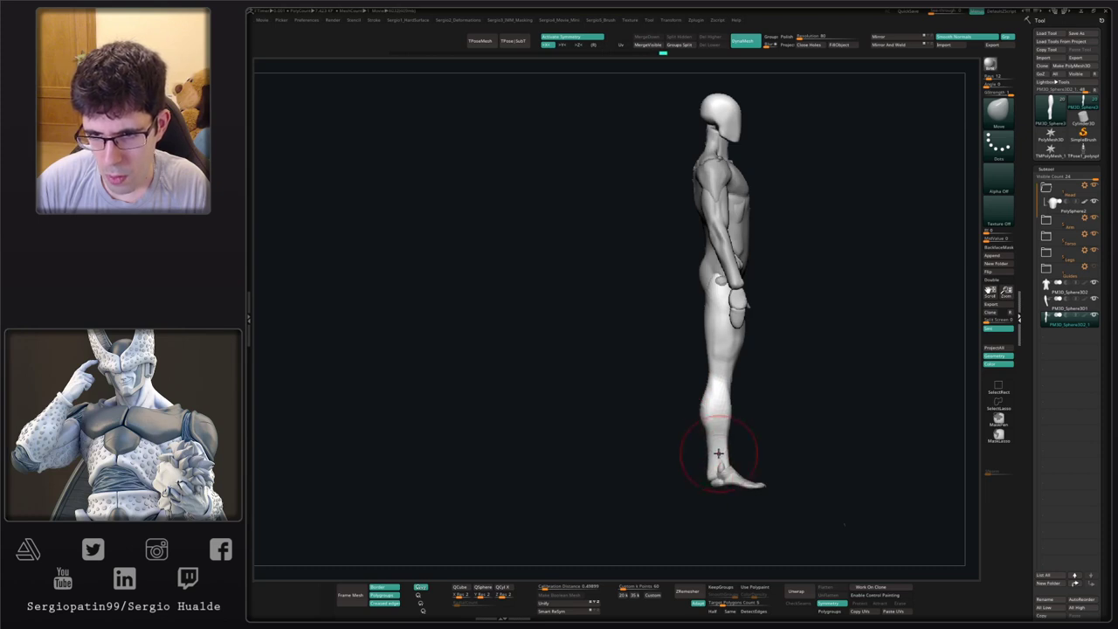
pyautogui.moveTo(777, 410); pyautogui.dragTo(690, 472)
pyautogui.moveTo(690, 472)
pyautogui.mouseDown(button='right')
pyautogui.moveTo(731, 364)
pyautogui.moveTo(721, 397)
pyautogui.moveTo(707, 372)
pyautogui.moveTo(651, 385)
pyautogui.moveTo(672, 412)
pyautogui.moveTo(687, 390)
pyautogui.moveTo(673, 371)
pyautogui.mouseUp(button='right')
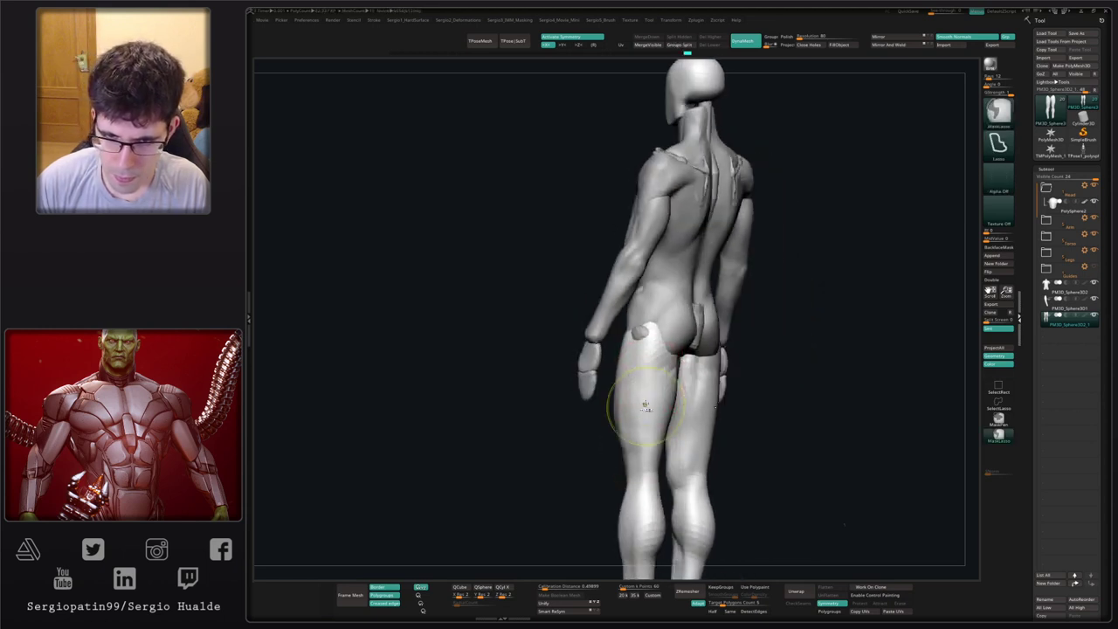
# - Smooth the back of the thighs and adjust their upper ends below the glutes with the Move brush
pyautogui.moveTo(637, 449)
pyautogui.mouseDown(button='right')
pyautogui.moveTo(613, 489)
pyautogui.moveTo(648, 426)
pyautogui.mouseUp(button='right')
pyautogui.press('shift')
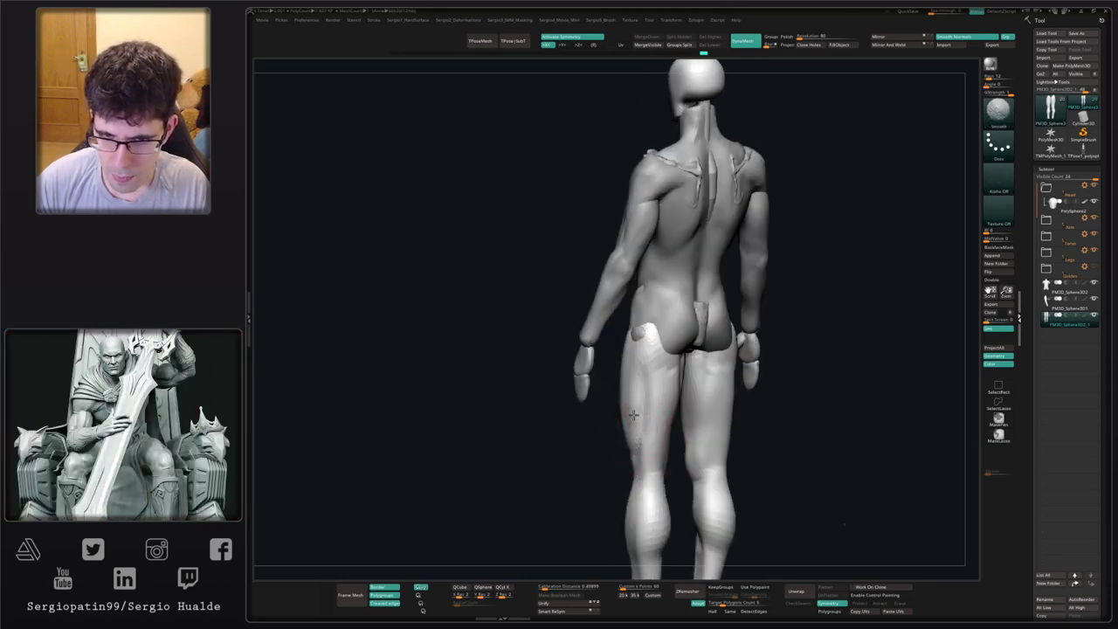
pyautogui.keyDown('shift'); pyautogui.moveTo(645, 461); pyautogui.dragTo(646, 384); pyautogui.keyUp('shift')
pyautogui.moveTo(646, 384)
pyautogui.mouseDown(button='right')
pyautogui.moveTo(666, 374)
pyautogui.moveTo(674, 384)
pyautogui.moveTo(648, 369)
pyautogui.moveTo(669, 371)
pyautogui.mouseUp(button='right')
pyautogui.press('b')
pyautogui.press('m')
pyautogui.press('v')
pyautogui.moveTo(650, 357); pyautogui.dragTo(657, 364)
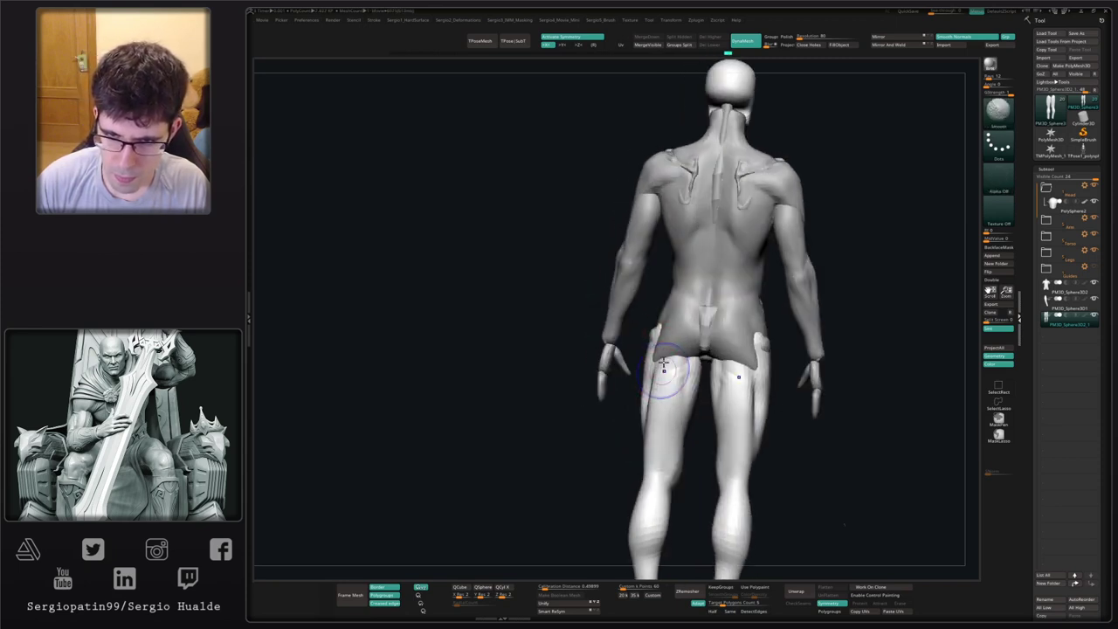
# - Smooth the transition between the upper rear thighs and the glutes
pyautogui.moveTo(668, 367); pyautogui.dragTo(651, 370, button='right')
pyautogui.keyDown('shift'); pyautogui.moveTo(653, 356); pyautogui.dragTo(662, 334); pyautogui.keyUp('shift')
pyautogui.moveTo(662, 333); pyautogui.dragTo(683, 341, button='right')
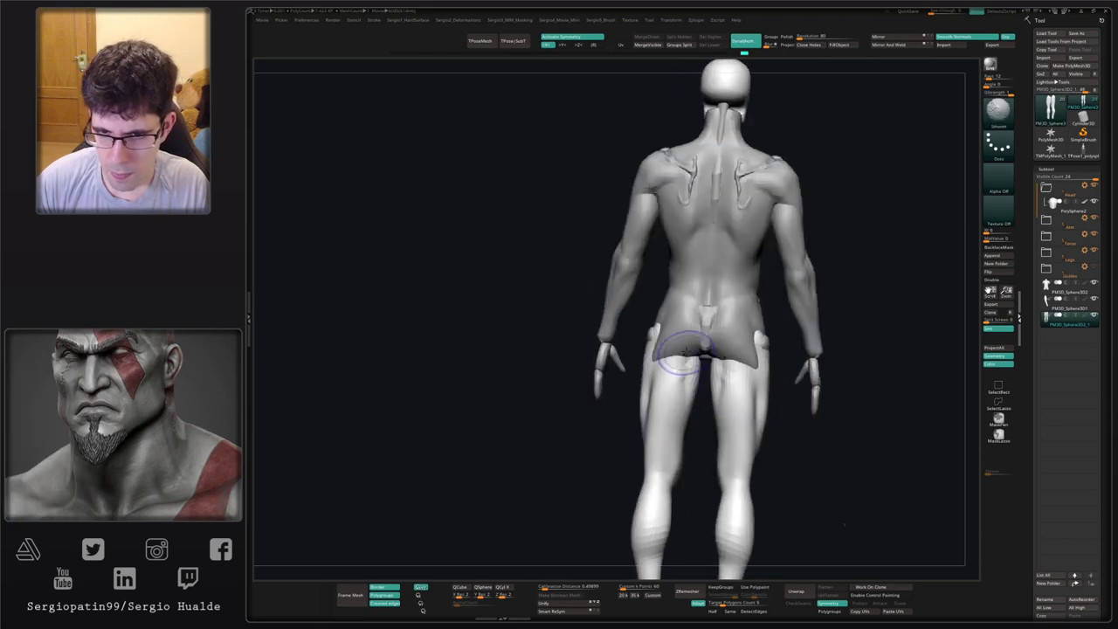
pyautogui.keyDown('ctrl'); pyautogui.moveTo(673, 466); pyautogui.dragTo(677, 454, button='right'); pyautogui.keyUp('ctrl')
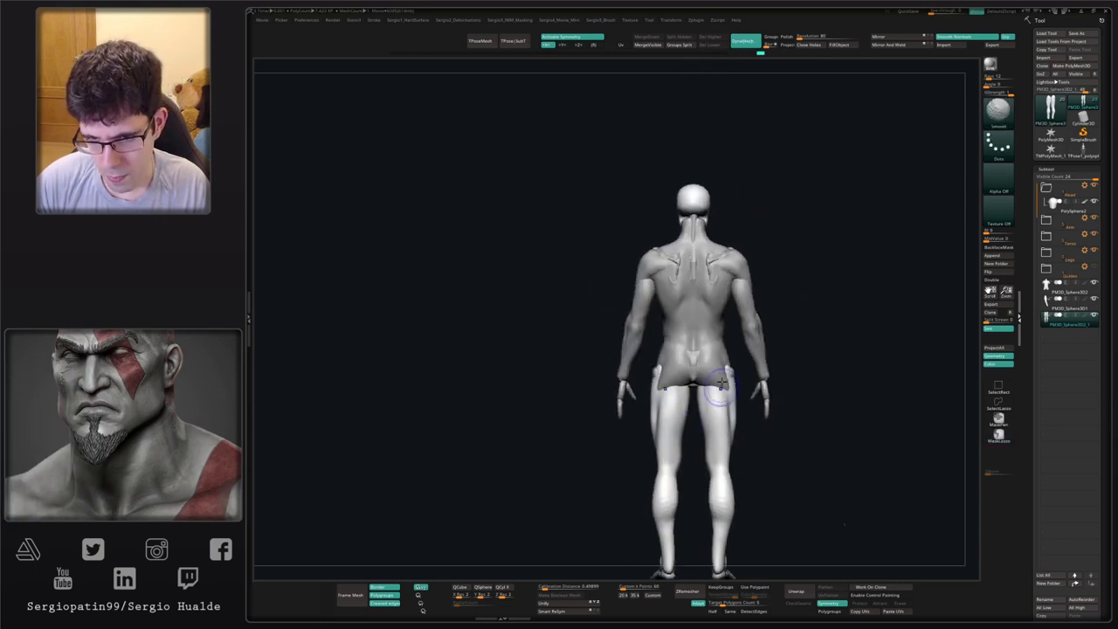
pyautogui.keyDown('alt'); pyautogui.moveTo(718, 384); pyautogui.dragTo(688, 431, button='right'); pyautogui.keyUp('alt')
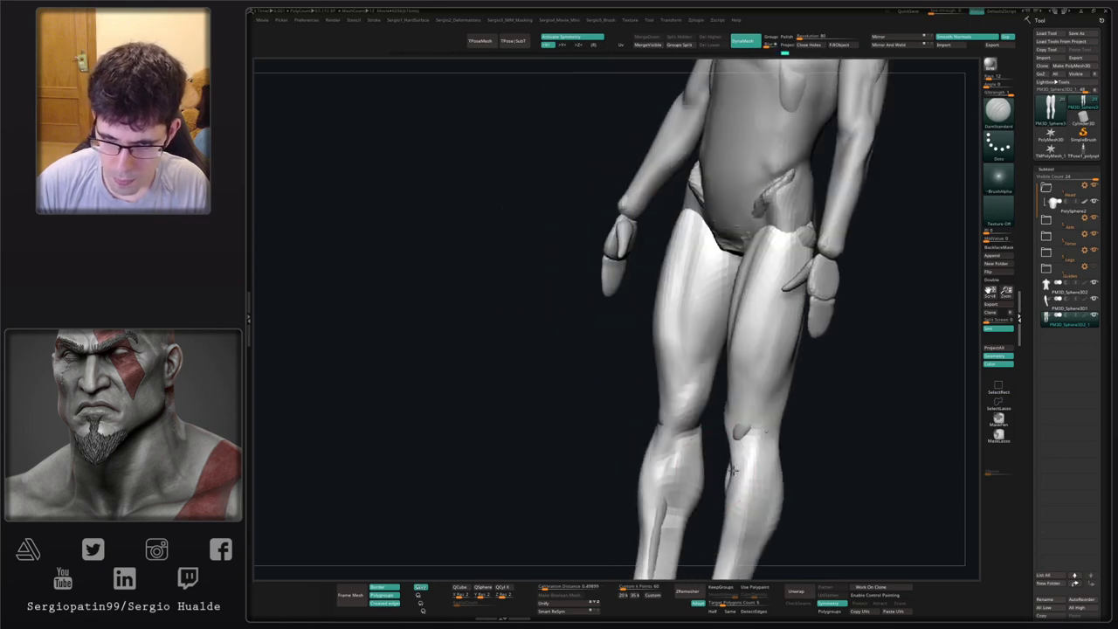
# - Define the inner side of the knee and adjust its shape with the Move brush
pyautogui.moveTo(687, 430); pyautogui.dragTo(672, 434)
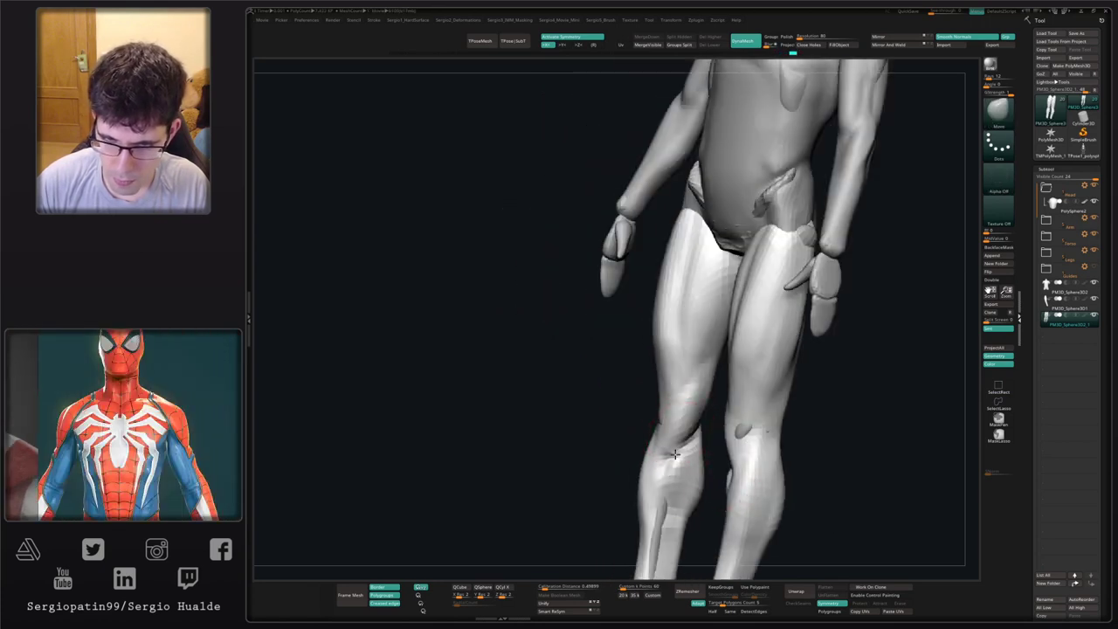
pyautogui.moveTo(661, 438); pyautogui.dragTo(690, 441, button='right')
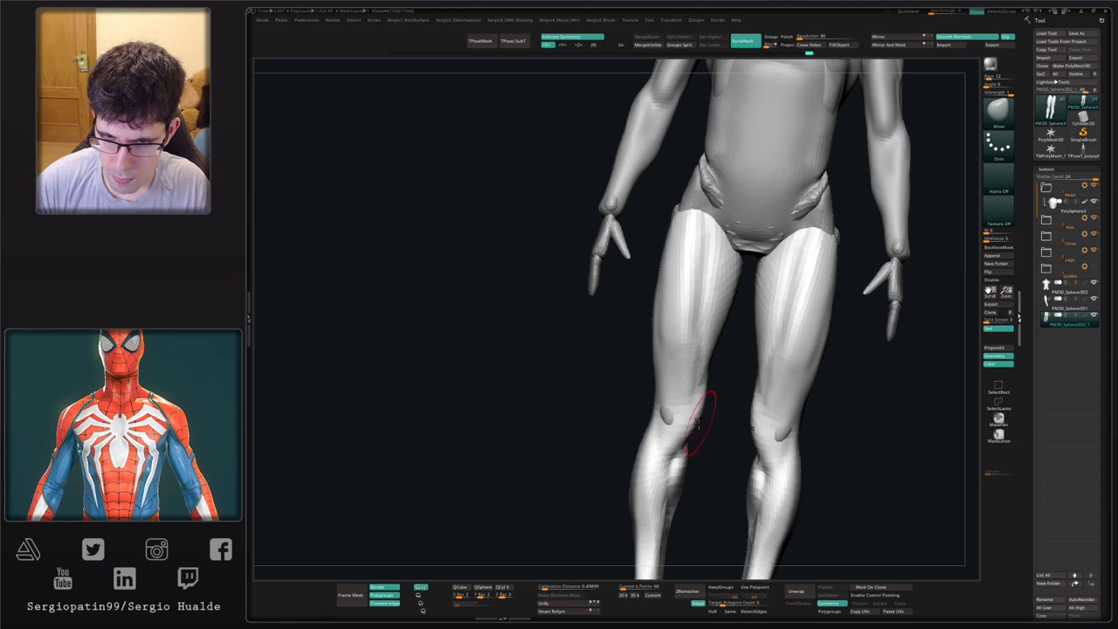
pyautogui.moveTo(671, 479); pyautogui.dragTo(711, 405, button='right')
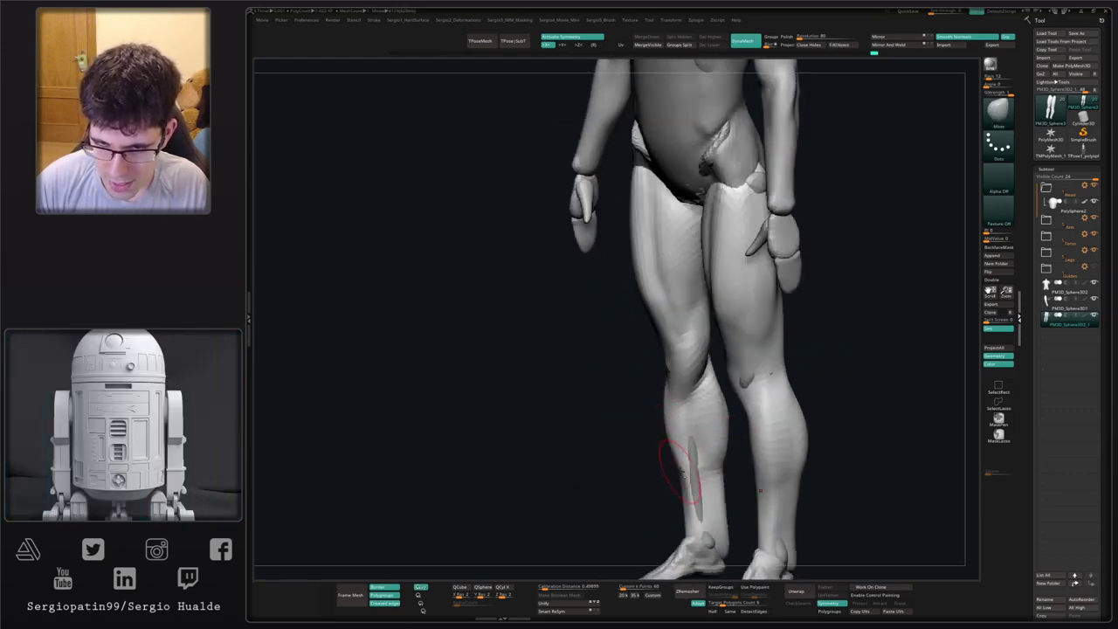
# - Carve the area around the Achilles tendon above the heel with DamStandard
pyautogui.moveTo(677, 472)
pyautogui.mouseDown(button='right')
pyautogui.moveTo(703, 408)
pyautogui.moveTo(686, 407)
pyautogui.moveTo(669, 454)
pyautogui.moveTo(653, 447)
pyautogui.moveTo(684, 452)
pyautogui.moveTo(726, 482)
pyautogui.moveTo(724, 458)
pyautogui.moveTo(742, 458)
pyautogui.mouseUp(button='right')
pyautogui.press('b')
pyautogui.press('d')
pyautogui.press('s')
pyautogui.moveTo(723, 446); pyautogui.dragTo(722, 452)
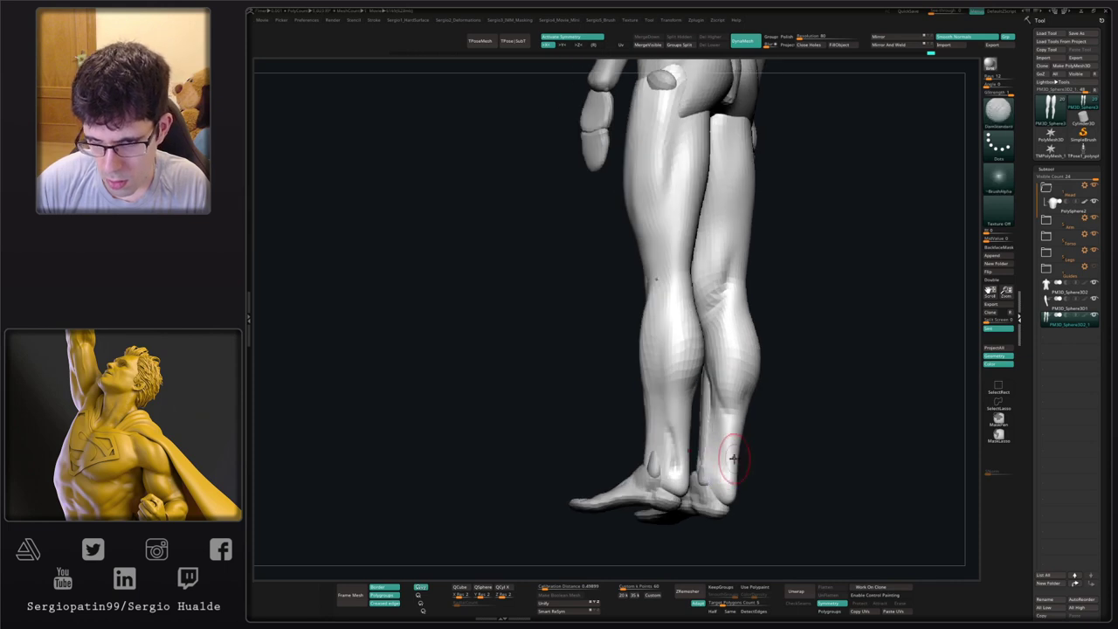
# - Build up the outer side of the calf and lower leg with the Clay brush
pyautogui.press('b')
pyautogui.press('c')
pyautogui.press('l')
pyautogui.moveTo(730, 457)
pyautogui.mouseDown(button='right')
pyautogui.moveTo(724, 430)
pyautogui.moveTo(735, 441)
pyautogui.moveTo(759, 419)
pyautogui.mouseUp(button='right')
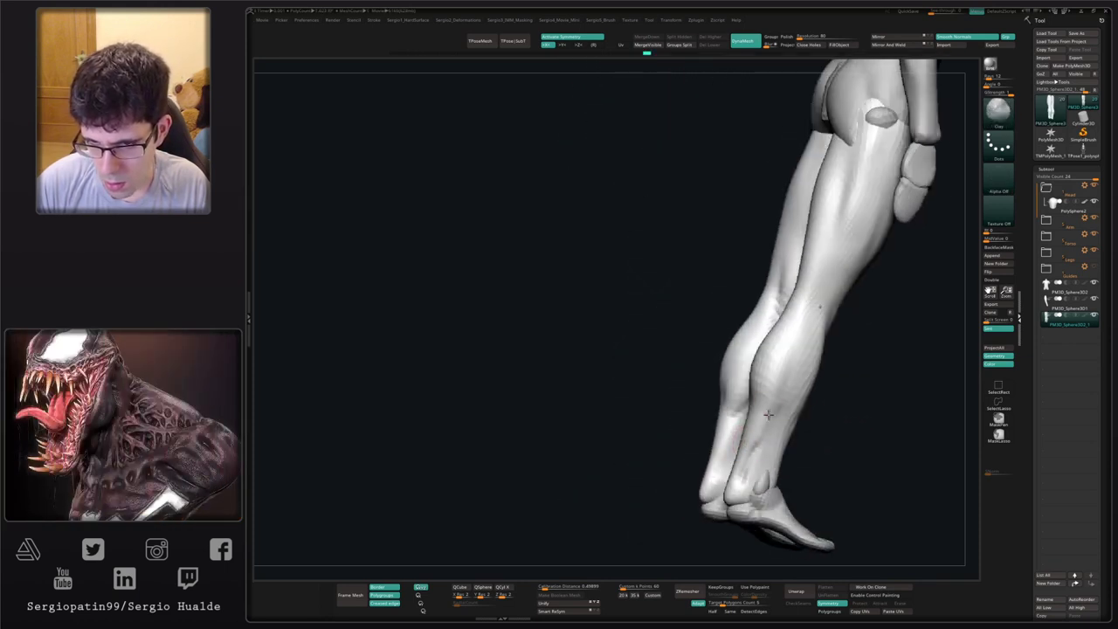
pyautogui.moveTo(768, 415); pyautogui.dragTo(762, 434)
pyautogui.moveTo(776, 385); pyautogui.dragTo(769, 384)
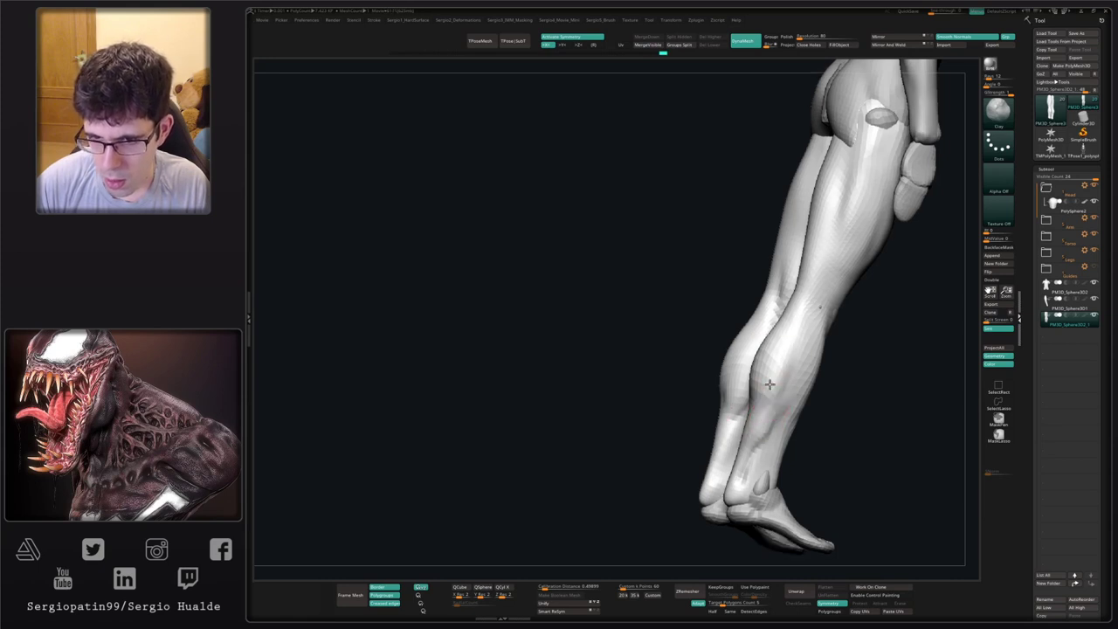
pyautogui.moveTo(768, 384)
pyautogui.mouseDown(button='right')
pyautogui.moveTo(757, 474)
pyautogui.moveTo(710, 420)
pyautogui.moveTo(643, 449)
pyautogui.mouseUp(button='right')
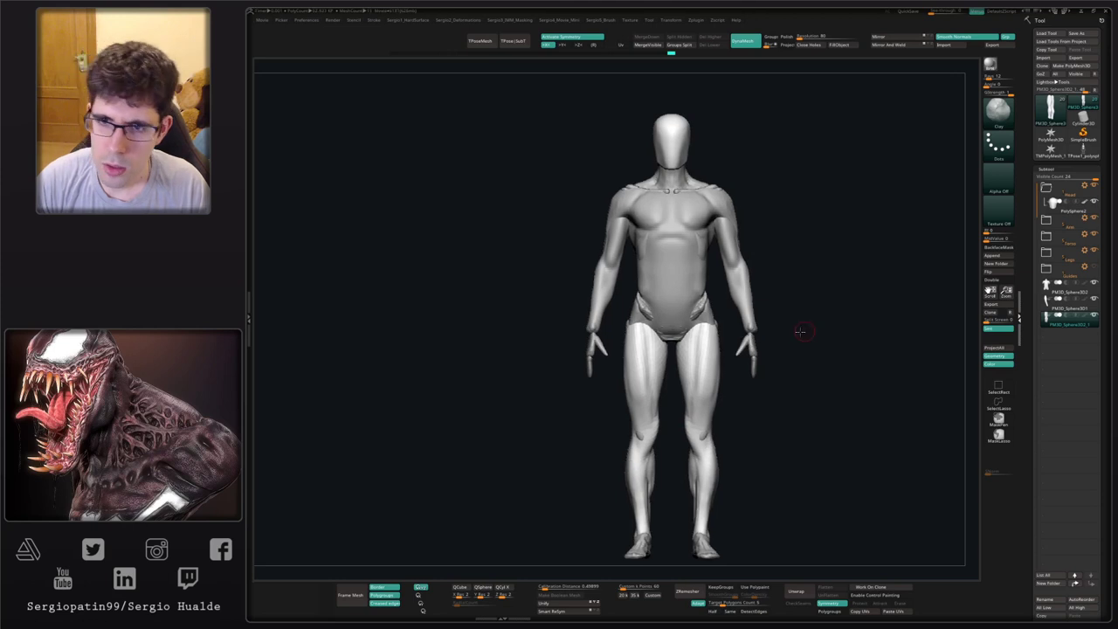
# - Examine the proportions and muscle masses of the whole figure from several angles
pyautogui.moveTo(798, 332); pyautogui.dragTo(739, 363, button='right')
pyautogui.keyDown('shift'); pyautogui.moveTo(739, 363); pyautogui.dragTo(702, 351, button='right'); pyautogui.keyUp('shift')
pyautogui.moveTo(786, 319); pyautogui.dragTo(761, 344, button='right')
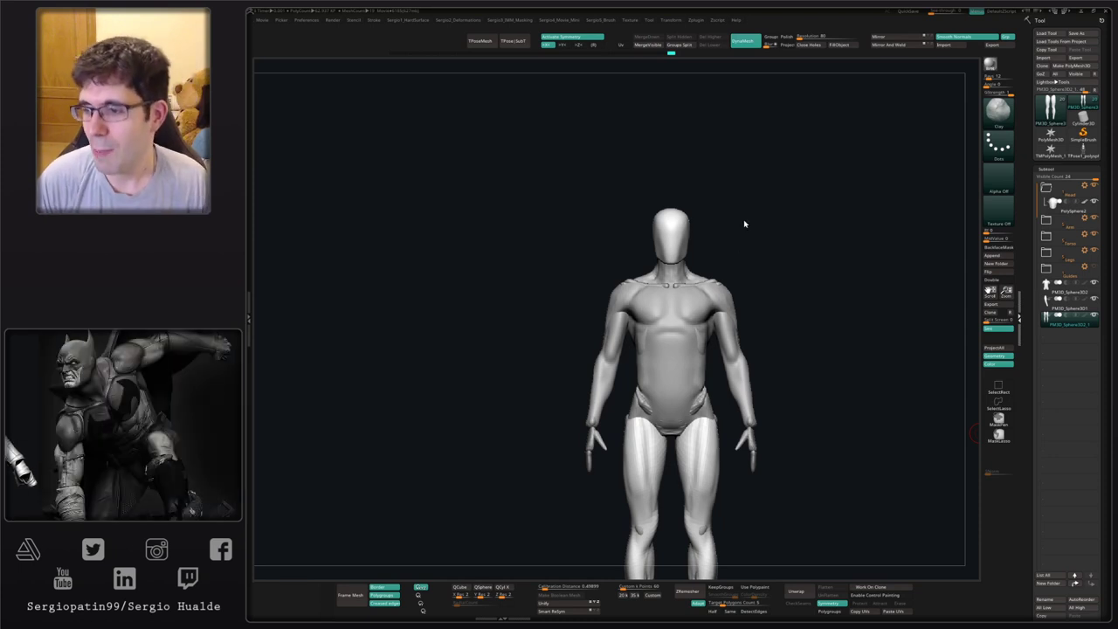
pyautogui.moveTo(759, 270); pyautogui.dragTo(718, 308)
pyautogui.keyDown('alt'); pyautogui.moveTo(721, 308); pyautogui.dragTo(631, 263, button='right'); pyautogui.keyUp('alt')
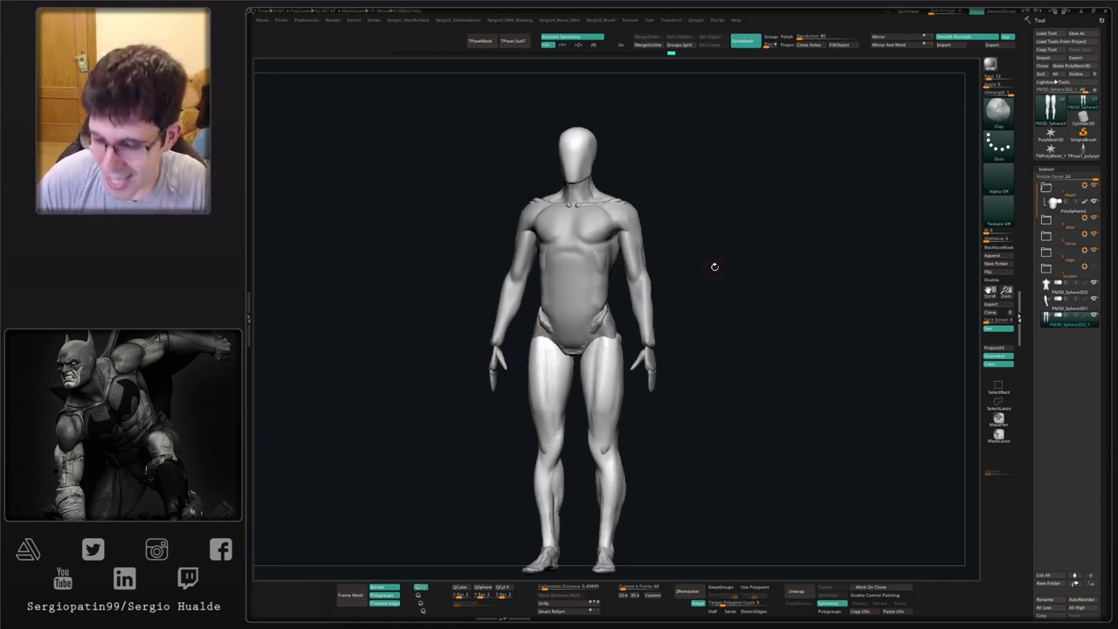
pyautogui.moveTo(708, 275)
pyautogui.keyDown('shift'); pyautogui.mouseDown(button='right')
pyautogui.moveTo(708, 302)
pyautogui.moveTo(674, 361)
pyautogui.mouseUp(button='right'); pyautogui.keyUp('shift')
pyautogui.moveTo(668, 356)
pyautogui.keyDown('ctrl'); pyautogui.mouseDown(button='right')
pyautogui.moveTo(587, 345)
pyautogui.moveTo(572, 297)
pyautogui.mouseUp(button='right'); pyautogui.keyUp('ctrl')
# - Duplicate the head subtool and place the copy directly above the torso subtool
pyautogui.keyDown('alt'); pyautogui.moveTo(572, 253); pyautogui.dragTo(567, 410, button='right'); pyautogui.keyUp('alt')
pyautogui.keyDown('alt'); pyautogui.click(573, 343); pyautogui.keyUp('alt')
pyautogui.moveTo(633, 324)
pyautogui.keyDown('shift'); pyautogui.mouseDown(button='right')
pyautogui.moveTo(606, 324)
pyautogui.moveTo(690, 268)
pyautogui.moveTo(636, 270)
pyautogui.moveTo(774, 270)
pyautogui.mouseUp(button='right'); pyautogui.keyUp('shift')
pyautogui.click(1064, 210)
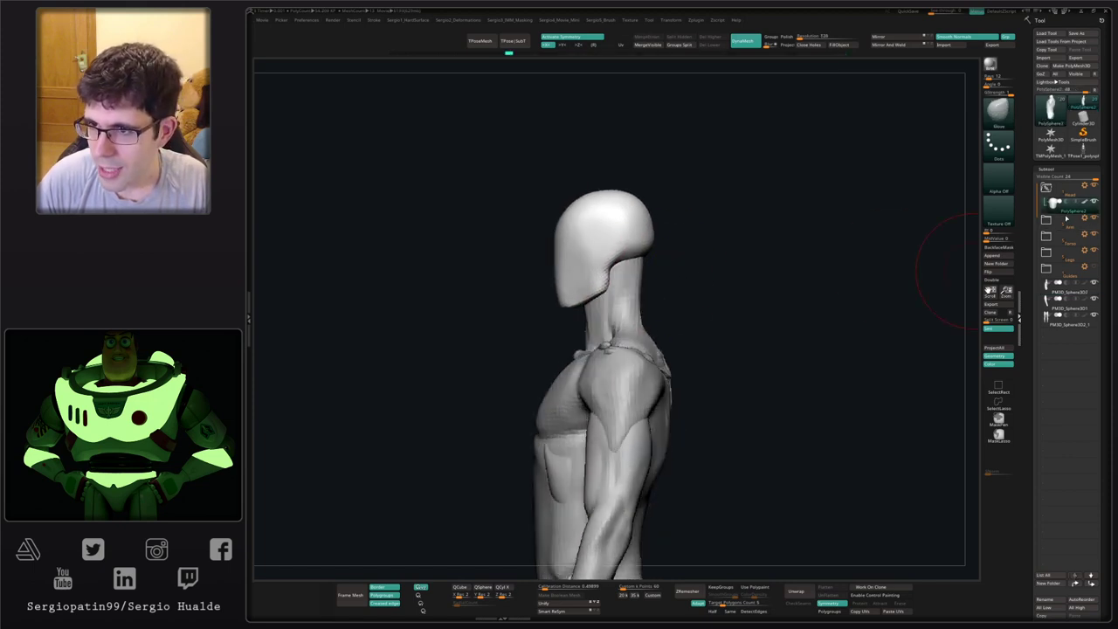
pyautogui.hotkey('ctrl', 'shift', 'd')
pyautogui.moveTo(1066, 227); pyautogui.dragTo(1051, 308)
pyautogui.click(1048, 310)
# - Merge the duplicated head down into the torso subtool
pyautogui.hotkey('shift', 's')
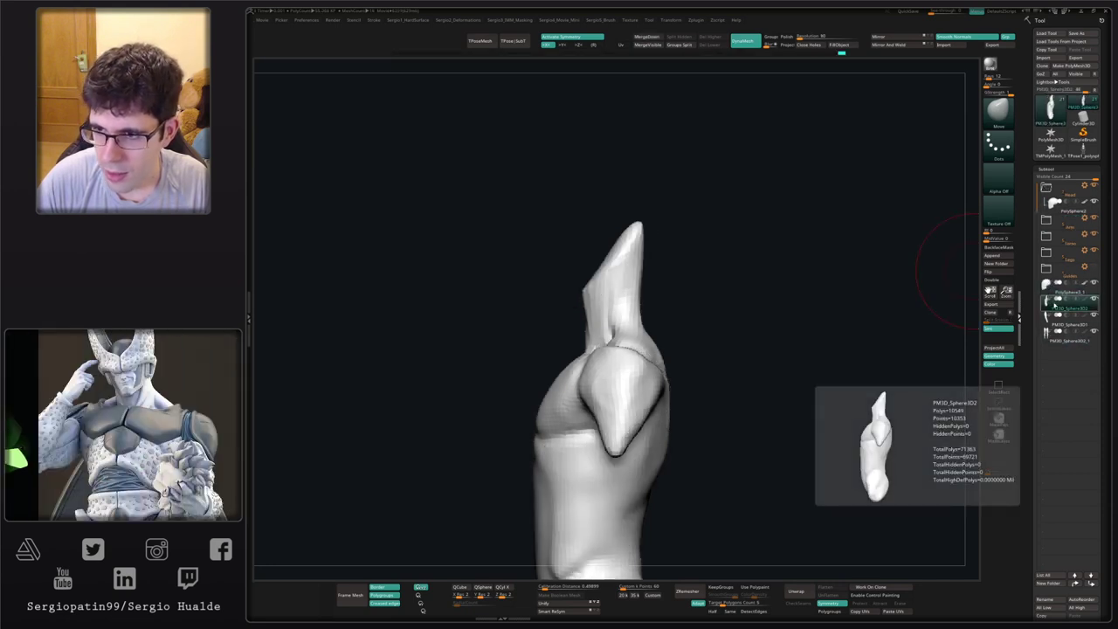
pyautogui.click(1051, 289)
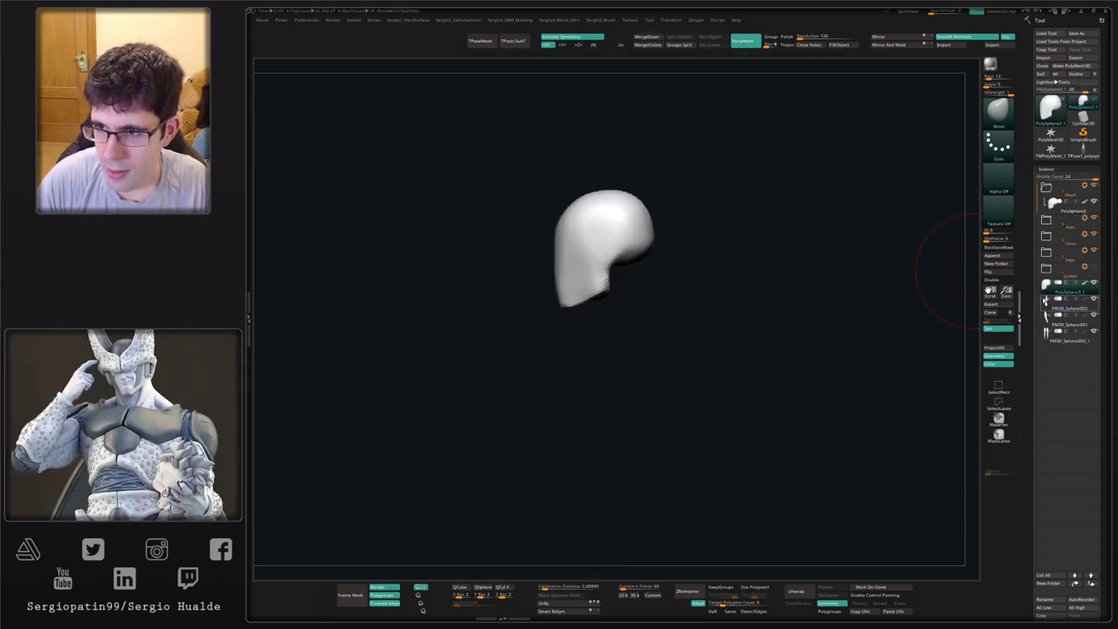
pyautogui.click(649, 38)
pyautogui.click(635, 55)
pyautogui.hotkey('shift', 's')
pyautogui.hotkey('shift', 's')
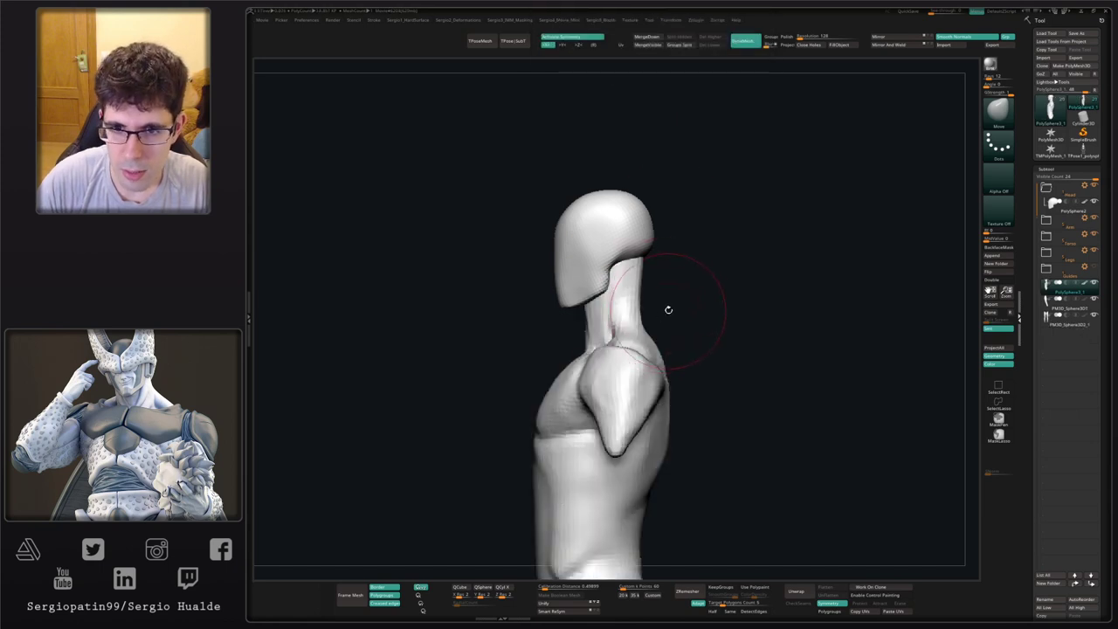
# - Remesh the merged head and torso with DynaMesh and smooth the transition between the skull and the neck
pyautogui.keyDown('ctrl'); pyautogui.moveTo(669, 309); pyautogui.dragTo(676, 369); pyautogui.keyUp('ctrl')
pyautogui.keyDown('alt'); pyautogui.moveTo(674, 371); pyautogui.dragTo(690, 306, button='right'); pyautogui.keyUp('alt')
pyautogui.moveTo(690, 306)
pyautogui.mouseDown(button='right')
pyautogui.moveTo(733, 314)
pyautogui.moveTo(731, 335)
pyautogui.moveTo(732, 210)
pyautogui.mouseUp(button='right')
pyautogui.moveTo(732, 210)
pyautogui.mouseDown(button='right')
pyautogui.moveTo(616, 192)
pyautogui.moveTo(576, 419)
pyautogui.mouseUp(button='right')
pyautogui.moveTo(757, 287)
pyautogui.keyDown('shift'); pyautogui.mouseDown()
pyautogui.moveTo(765, 267)
pyautogui.moveTo(734, 287)
pyautogui.mouseUp(); pyautogui.keyUp('shift')
pyautogui.moveTo(732, 359); pyautogui.dragTo(773, 350, button='right')
pyautogui.keyDown('shift'); pyautogui.moveTo(708, 282); pyautogui.dragTo(696, 345); pyautogui.keyUp('shift')
pyautogui.moveTo(668, 387); pyautogui.dragTo(721, 308, button='right')
pyautogui.moveTo(721, 307)
pyautogui.keyDown('ctrl'); pyautogui.mouseDown(button='right')
pyautogui.moveTo(718, 344)
pyautogui.moveTo(728, 308)
pyautogui.mouseUp(button='right'); pyautogui.keyUp('ctrl')
# - Show the full figure, select the legs and undo their last three changes
pyautogui.hotkey('shift', 's')
pyautogui.keyDown('alt'); pyautogui.moveTo(729, 307); pyautogui.dragTo(756, 171, button='right'); pyautogui.keyUp('alt')
pyautogui.keyDown('ctrl'); pyautogui.moveTo(756, 172); pyautogui.dragTo(765, 240, button='right'); pyautogui.keyUp('ctrl')
pyautogui.keyDown('alt'); pyautogui.moveTo(718, 362); pyautogui.dragTo(709, 212, button='right'); pyautogui.keyUp('alt')
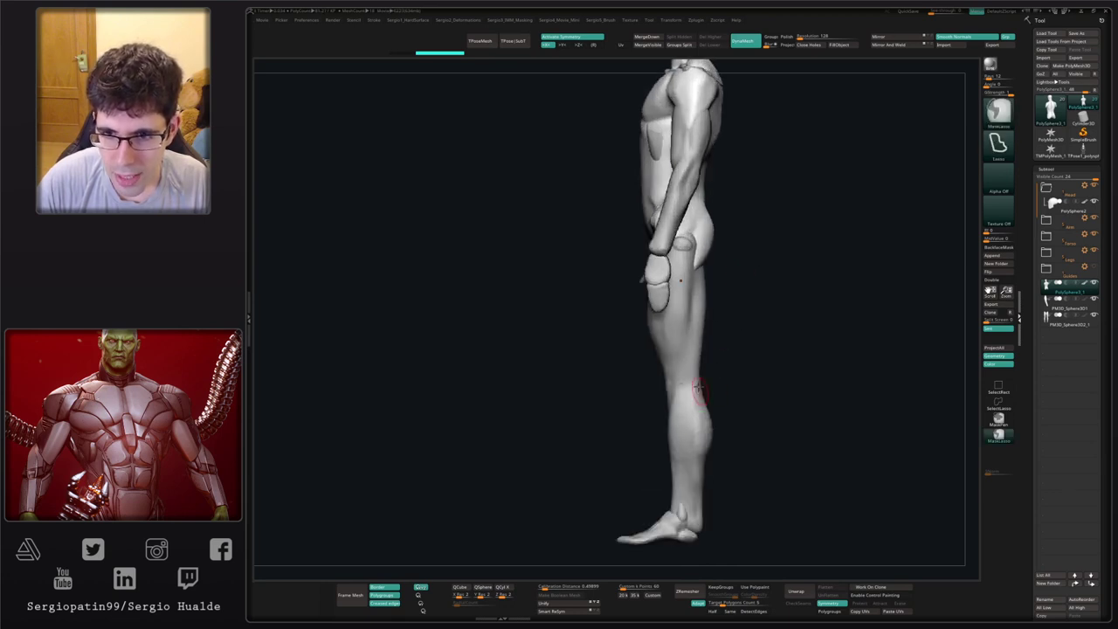
pyautogui.keyDown('alt'); pyautogui.click(691, 435); pyautogui.keyUp('alt')
pyautogui.keyDown('alt'); pyautogui.moveTo(691, 563); pyautogui.dragTo(688, 384, button='right'); pyautogui.keyUp('alt')
pyautogui.keyDown('ctrl'); pyautogui.moveTo(688, 384); pyautogui.dragTo(685, 370, button='right'); pyautogui.keyUp('ctrl')
pyautogui.press(']')
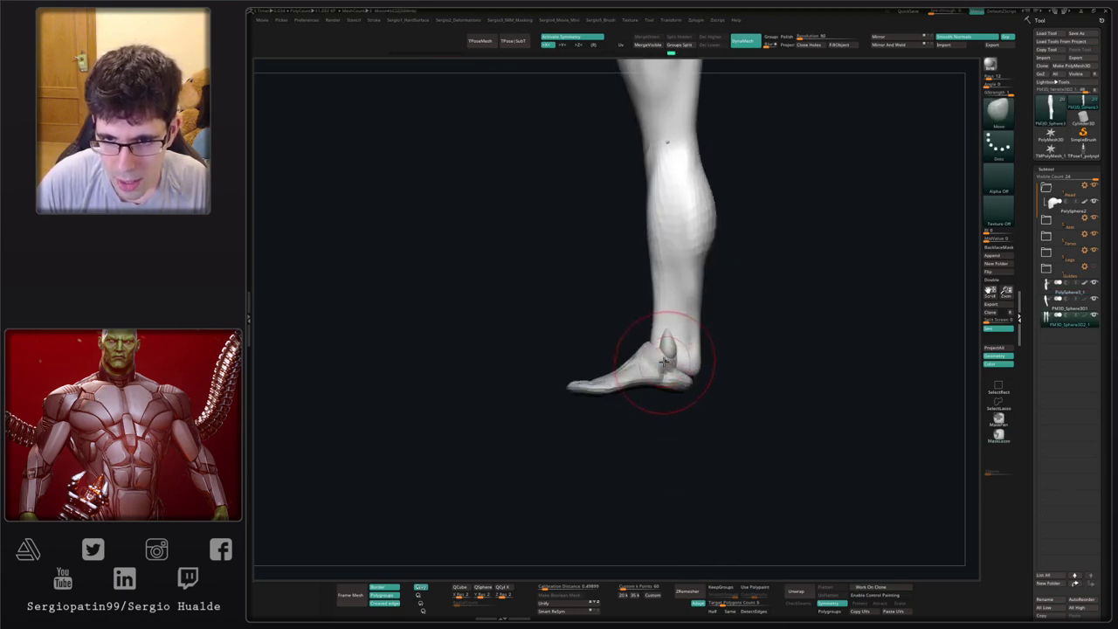
pyautogui.hotkey('ctrl', 'z')
pyautogui.hotkey('ctrl', 'z')
pyautogui.hotkey('ctrl', 'z')
# - Mask the legs above the ankles so that only the feet stay editable, and enlarge the brush
pyautogui.moveTo(701, 372)
pyautogui.keyDown('ctrl'); pyautogui.mouseDown()
pyautogui.moveTo(661, 324)
pyautogui.moveTo(703, 346)
pyautogui.mouseUp(); pyautogui.keyUp('ctrl')
pyautogui.keyDown('ctrl'); pyautogui.click(632, 379); pyautogui.keyUp('ctrl')
pyautogui.press(']')
pyautogui.hotkey('alt', 's')
pyautogui.moveTo(669, 375); pyautogui.dragTo(667, 357, button='right')
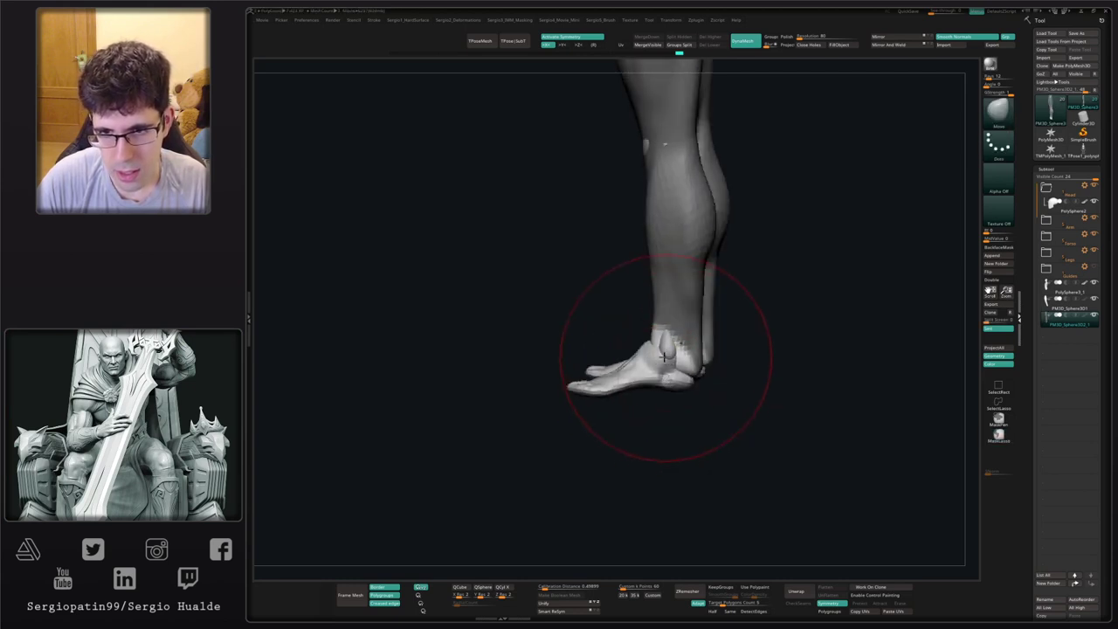
# - Pull the feet into fuller wedge shapes with the Move brush and remesh the legs at DynaMesh resolution 120
pyautogui.moveTo(669, 365); pyautogui.dragTo(583, 385)
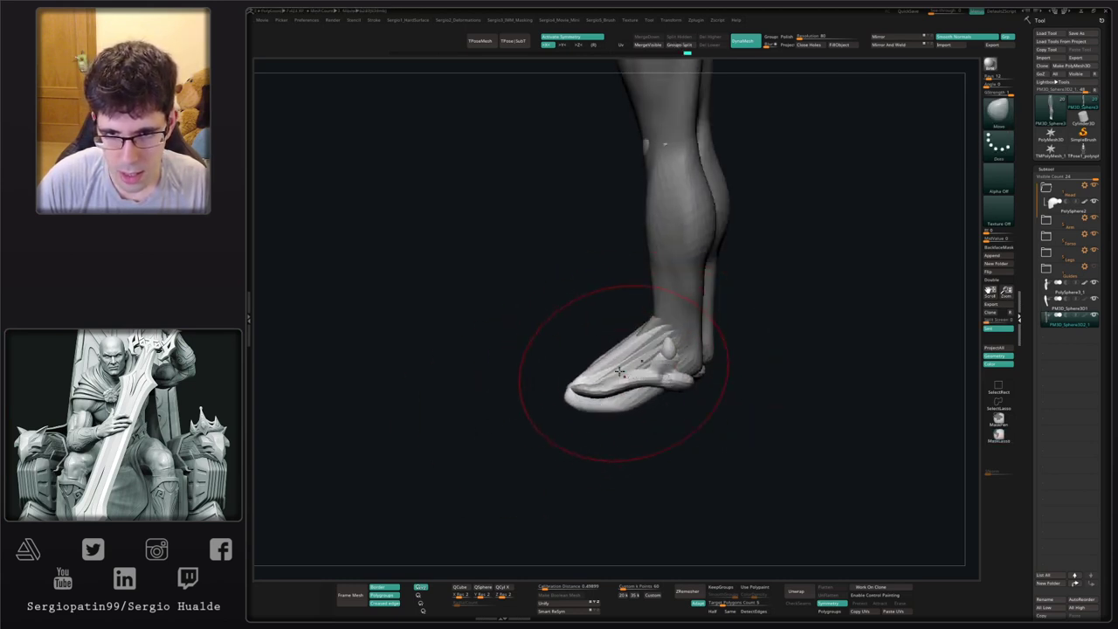
pyautogui.moveTo(581, 404)
pyautogui.mouseDown()
pyautogui.moveTo(593, 429)
pyautogui.moveTo(659, 389)
pyautogui.moveTo(631, 393)
pyautogui.mouseUp()
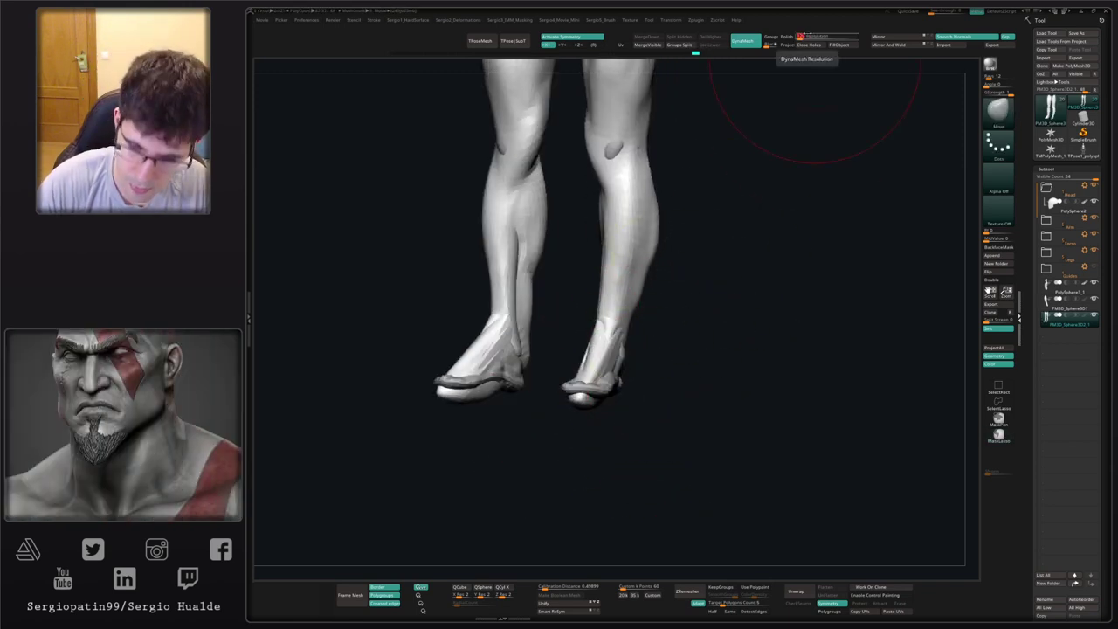
pyautogui.keyDown('ctrl'); pyautogui.moveTo(774, 306); pyautogui.dragTo(756, 306); pyautogui.keyUp('ctrl')
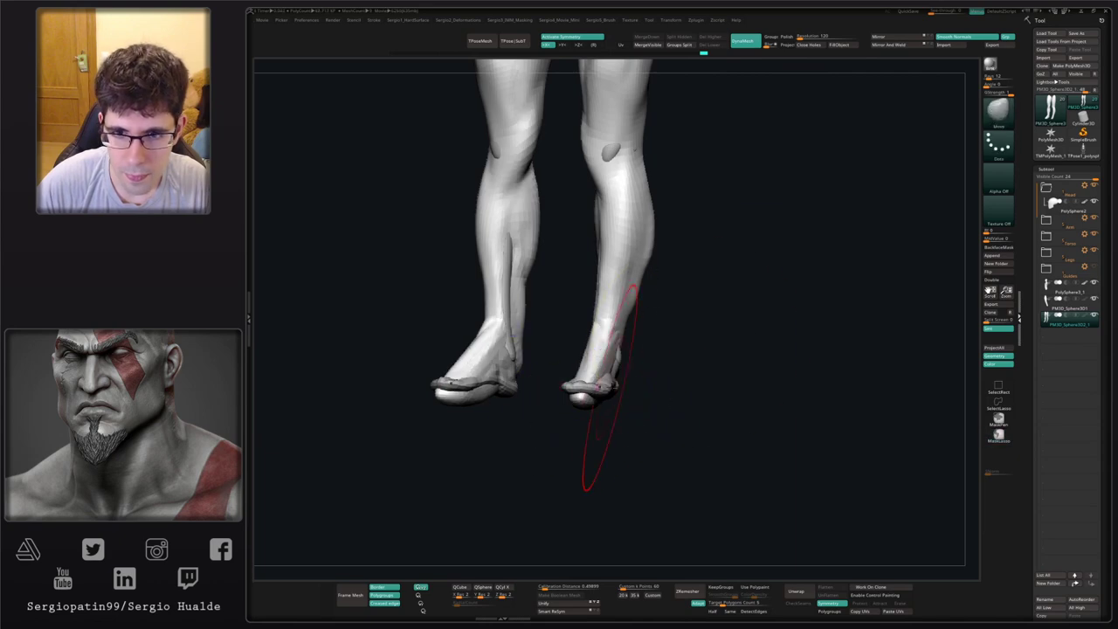
# - Reshape the top and sole of the foot in side profile with the Move brush
pyautogui.moveTo(599, 387); pyautogui.dragTo(570, 414, button='right')
pyautogui.moveTo(595, 349); pyautogui.dragTo(576, 472, button='right')
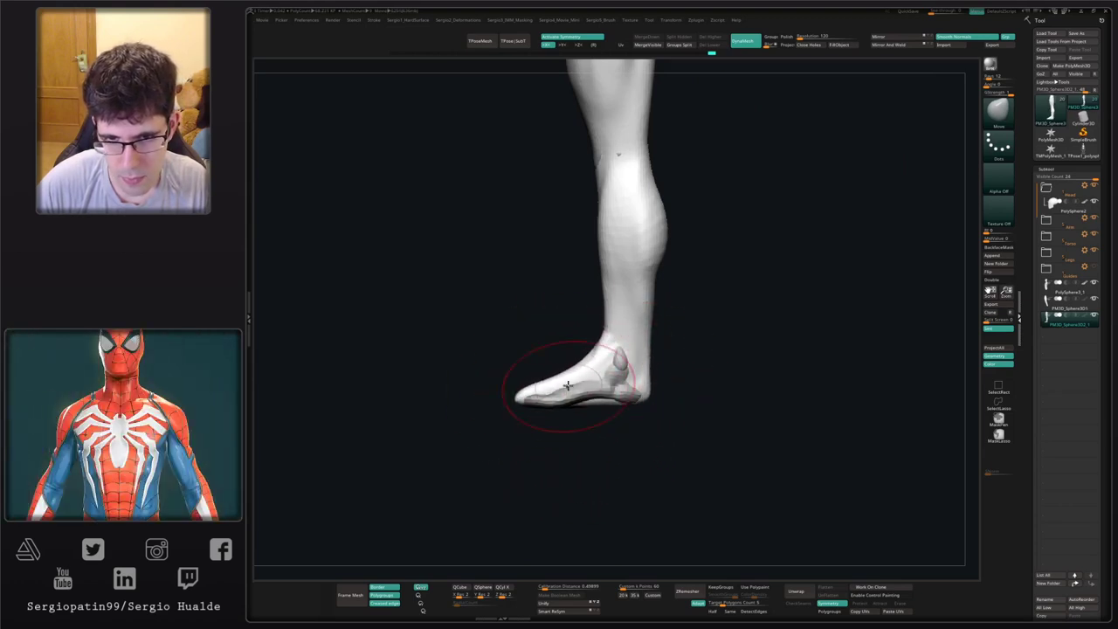
pyautogui.moveTo(579, 405); pyautogui.dragTo(580, 402)
# - Mask the feet, invert the mask so only they stay editable, then widen and shift them sideways with the gizmo
pyautogui.moveTo(580, 402); pyautogui.dragTo(655, 384, button='right')
pyautogui.moveTo(631, 366)
pyautogui.keyDown('ctrl'); pyautogui.mouseDown()
pyautogui.moveTo(581, 431)
pyautogui.moveTo(672, 433)
pyautogui.mouseUp(); pyautogui.keyUp('ctrl')
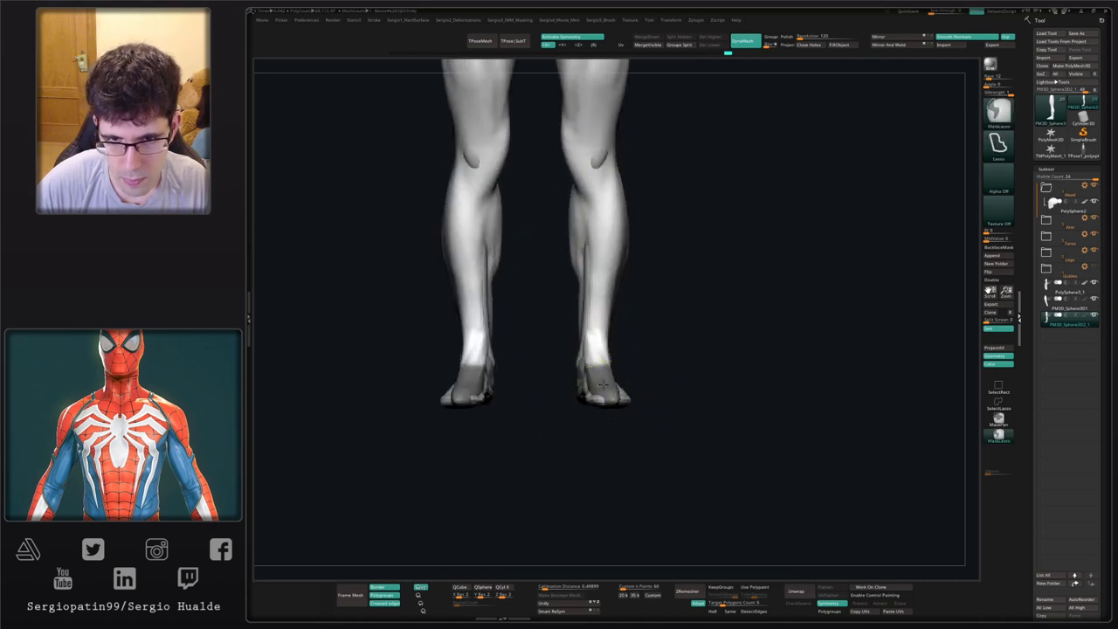
pyautogui.moveTo(674, 393); pyautogui.dragTo(648, 378, button='right')
pyautogui.press('w')
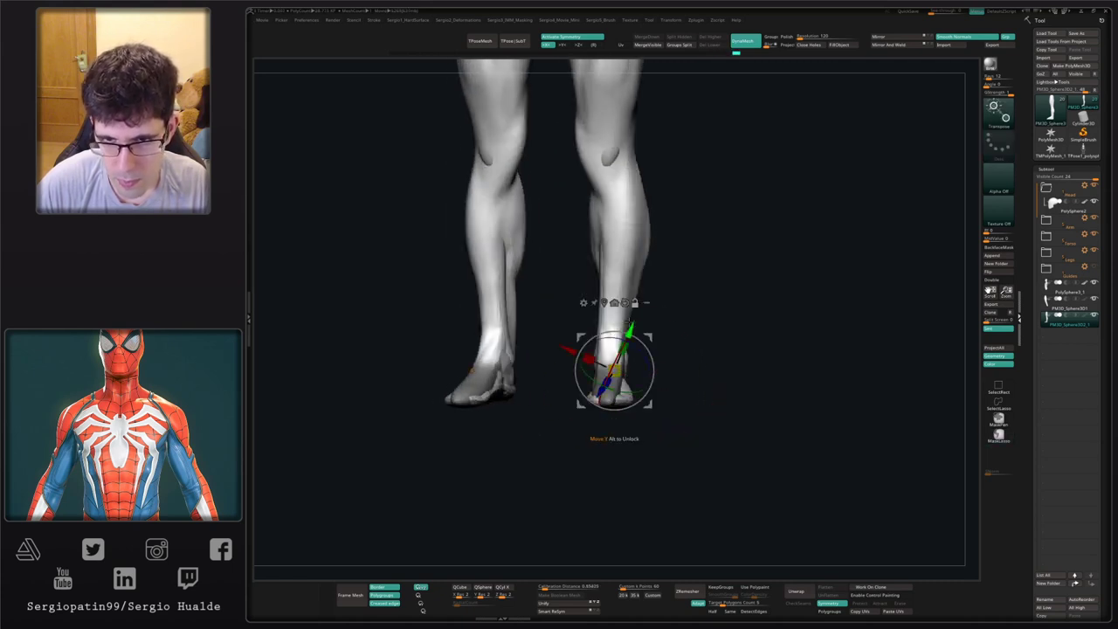
pyautogui.keyDown('alt'); pyautogui.click(624, 303); pyautogui.keyUp('alt')
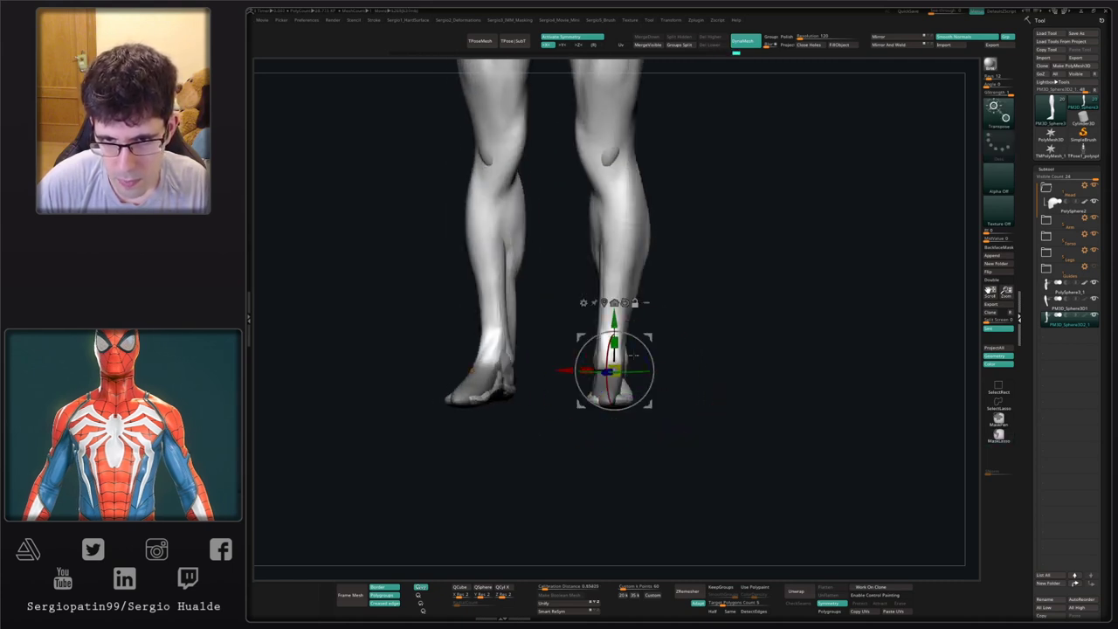
pyautogui.keyDown('ctrl'); pyautogui.click(562, 348); pyautogui.keyUp('ctrl')
pyautogui.moveTo(586, 371); pyautogui.dragTo(536, 371)
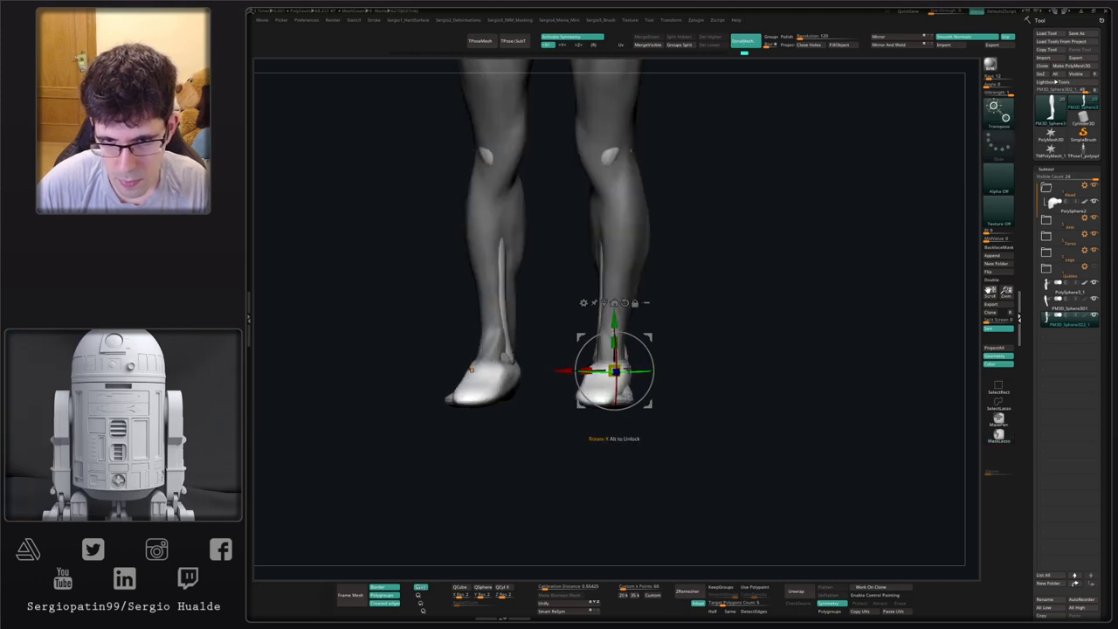
pyautogui.moveTo(627, 370)
pyautogui.mouseDown()
pyautogui.moveTo(642, 371)
pyautogui.moveTo(574, 368)
pyautogui.mouseUp()
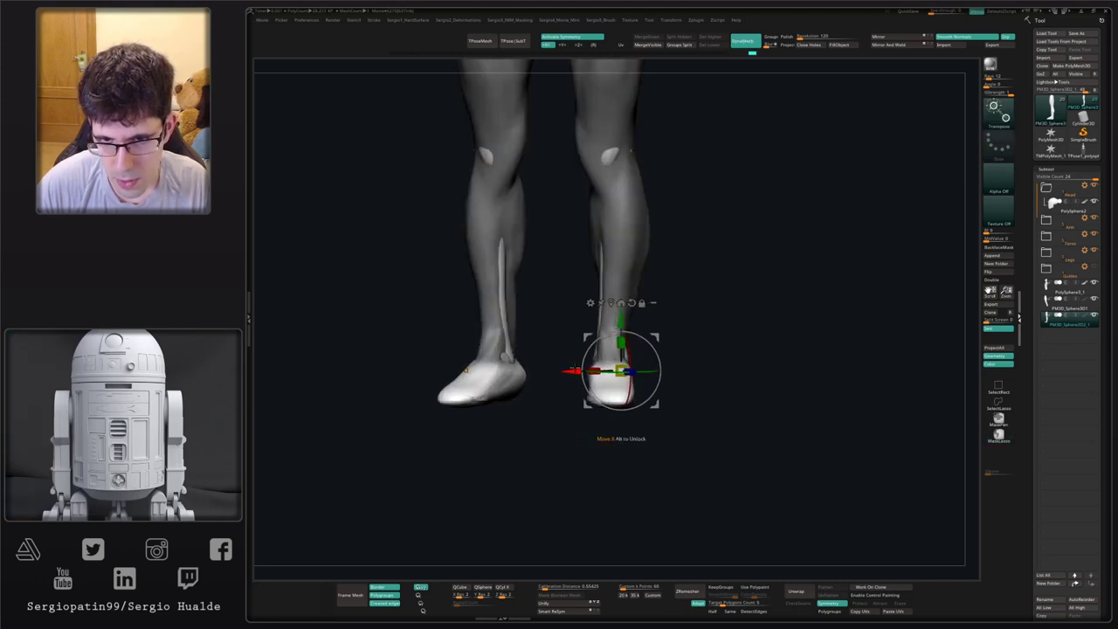
# - Refine the feet's outline from the sole view with the Move brush and clear the mask
pyautogui.press('q')
pyautogui.moveTo(666, 384)
pyautogui.mouseDown()
pyautogui.moveTo(602, 402)
pyautogui.moveTo(669, 424)
pyautogui.mouseUp()
pyautogui.moveTo(669, 425)
pyautogui.mouseDown()
pyautogui.moveTo(616, 410)
pyautogui.moveTo(611, 305)
pyautogui.mouseUp()
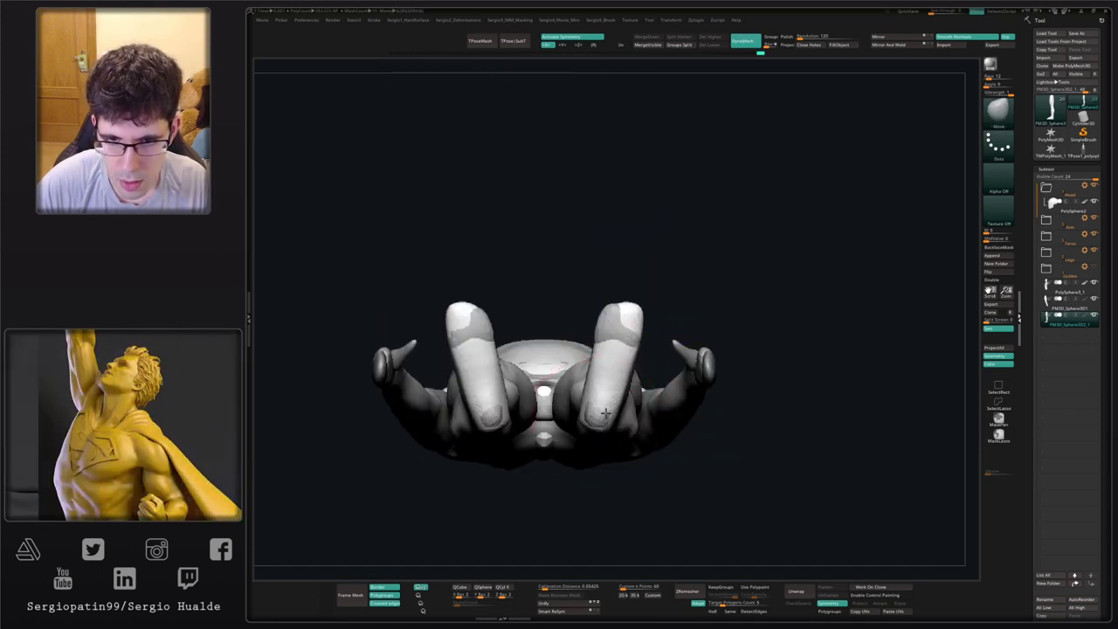
pyautogui.moveTo(606, 335)
pyautogui.mouseDown()
pyautogui.moveTo(608, 317)
pyautogui.moveTo(624, 336)
pyautogui.moveTo(618, 364)
pyautogui.moveTo(626, 335)
pyautogui.mouseUp()
pyautogui.moveTo(626, 336); pyautogui.dragTo(626, 445, button='right')
pyautogui.keyDown('ctrl'); pyautogui.moveTo(626, 419); pyautogui.dragTo(626, 370); pyautogui.keyUp('ctrl')
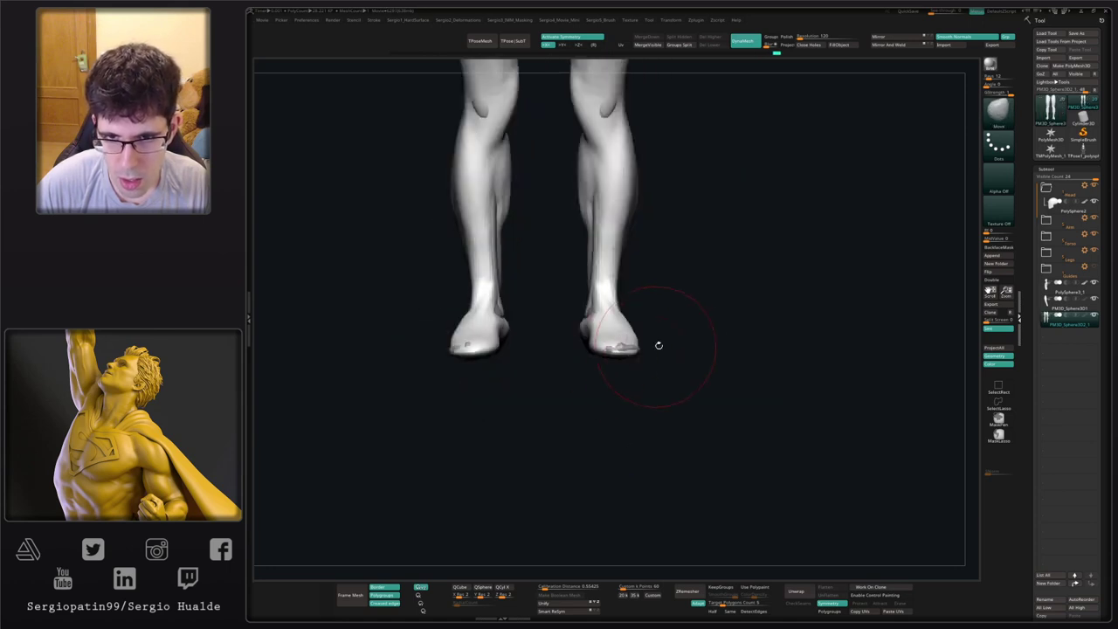
# - Build up the top of the foot in front of the ankle with the Clay brush
pyautogui.moveTo(658, 345); pyautogui.dragTo(624, 347, button='right')
pyautogui.press('b')
pyautogui.press('c')
pyautogui.press('l')
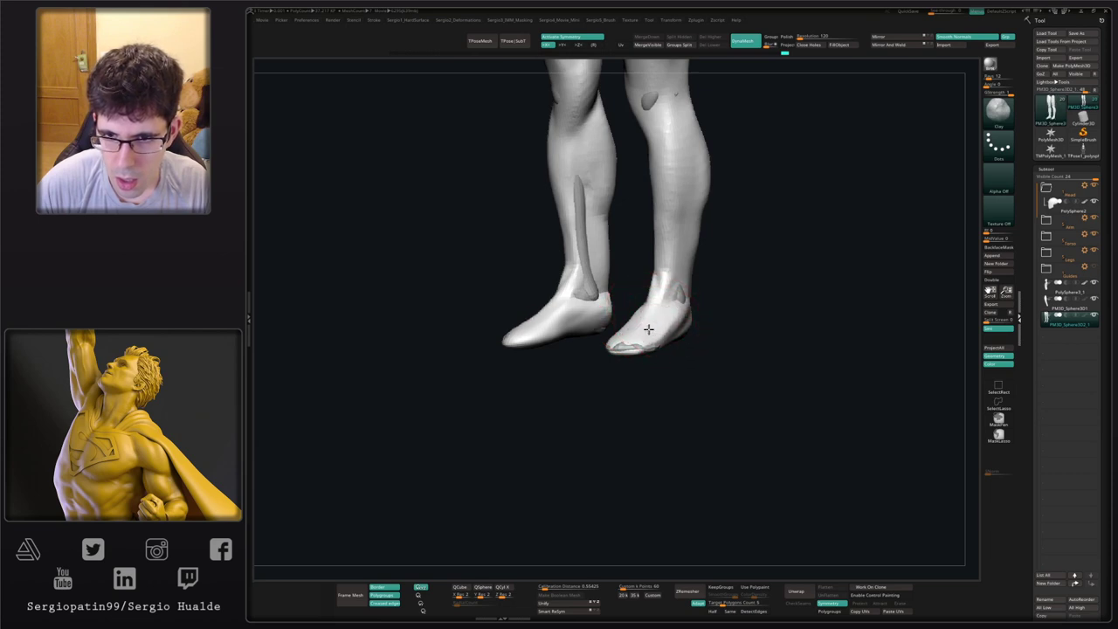
pyautogui.moveTo(648, 329)
pyautogui.mouseDown()
pyautogui.moveTo(652, 337)
pyautogui.moveTo(653, 324)
pyautogui.mouseUp()
pyautogui.moveTo(653, 324); pyautogui.dragTo(671, 328, button='right')
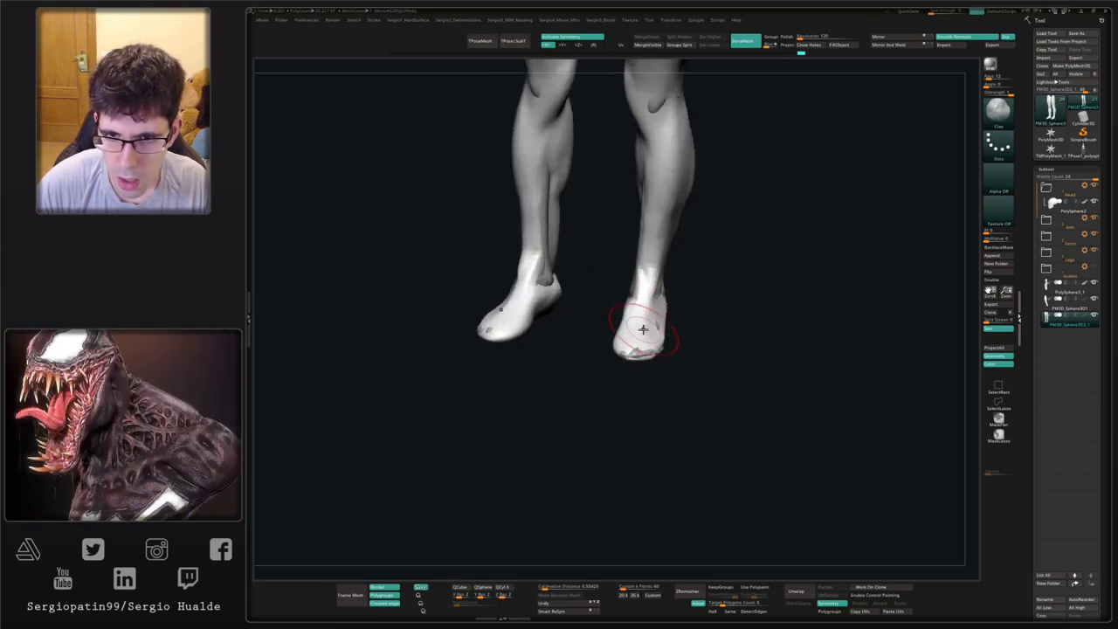
# - Add volume to the heel and the side of the foot with the Clay brush, smoothing around the heel
pyautogui.moveTo(642, 328); pyautogui.dragTo(602, 303)
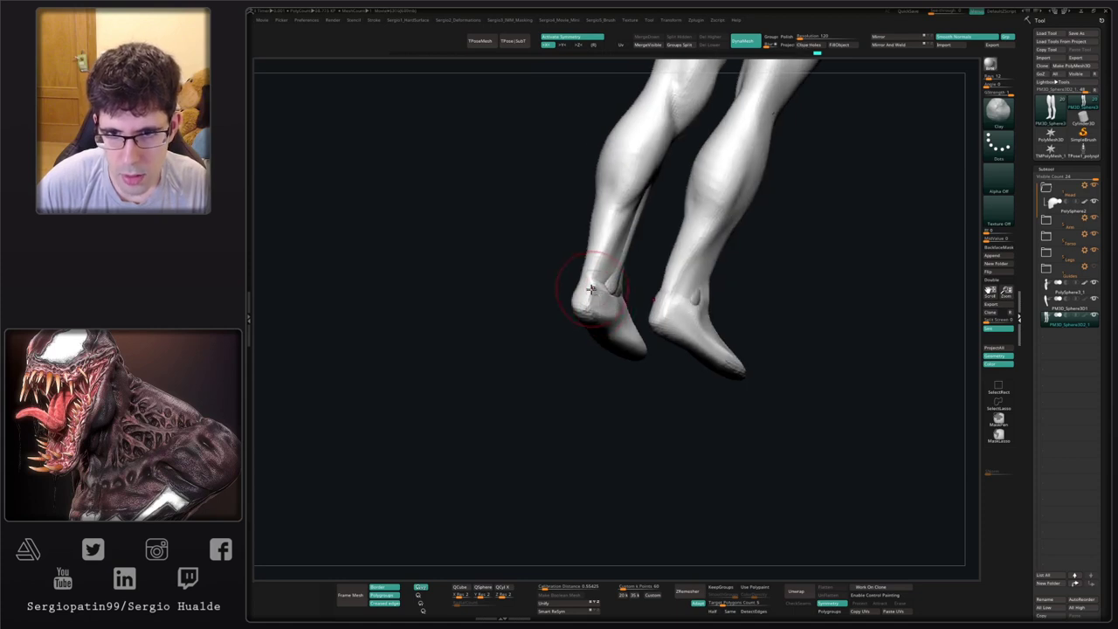
pyautogui.moveTo(595, 266)
pyautogui.mouseDown()
pyautogui.moveTo(609, 234)
pyautogui.moveTo(594, 306)
pyautogui.mouseUp()
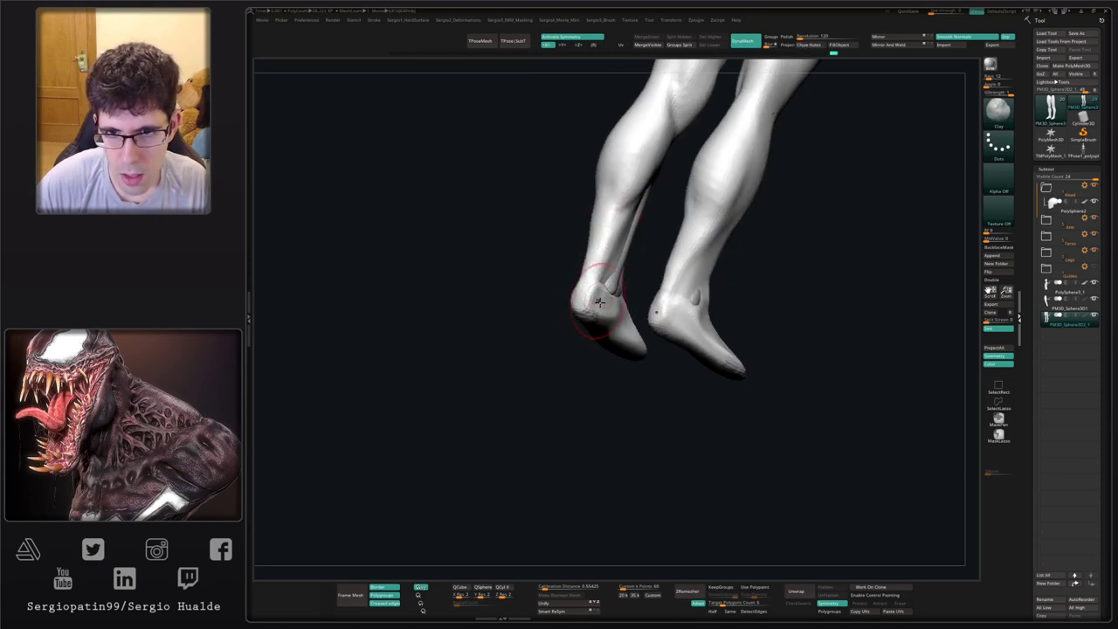
pyautogui.moveTo(594, 306); pyautogui.dragTo(609, 305, button='right')
pyautogui.moveTo(603, 306)
pyautogui.keyDown('shift'); pyautogui.mouseDown()
pyautogui.moveTo(611, 262)
pyautogui.moveTo(601, 276)
pyautogui.mouseUp(); pyautogui.keyUp('shift')
pyautogui.moveTo(599, 316)
pyautogui.mouseDown()
pyautogui.moveTo(586, 312)
pyautogui.moveTo(589, 277)
pyautogui.moveTo(506, 305)
pyautogui.moveTo(599, 324)
pyautogui.moveTo(549, 319)
pyautogui.mouseUp()
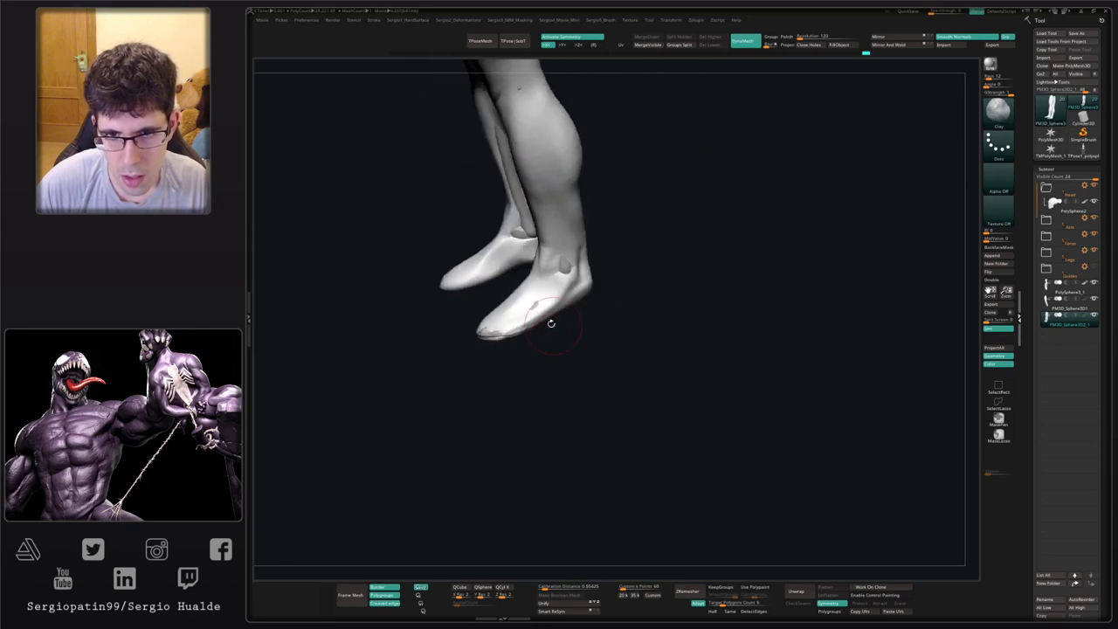
pyautogui.keyDown('ctrl'); pyautogui.moveTo(538, 323); pyautogui.dragTo(577, 272, button='right'); pyautogui.keyUp('ctrl')
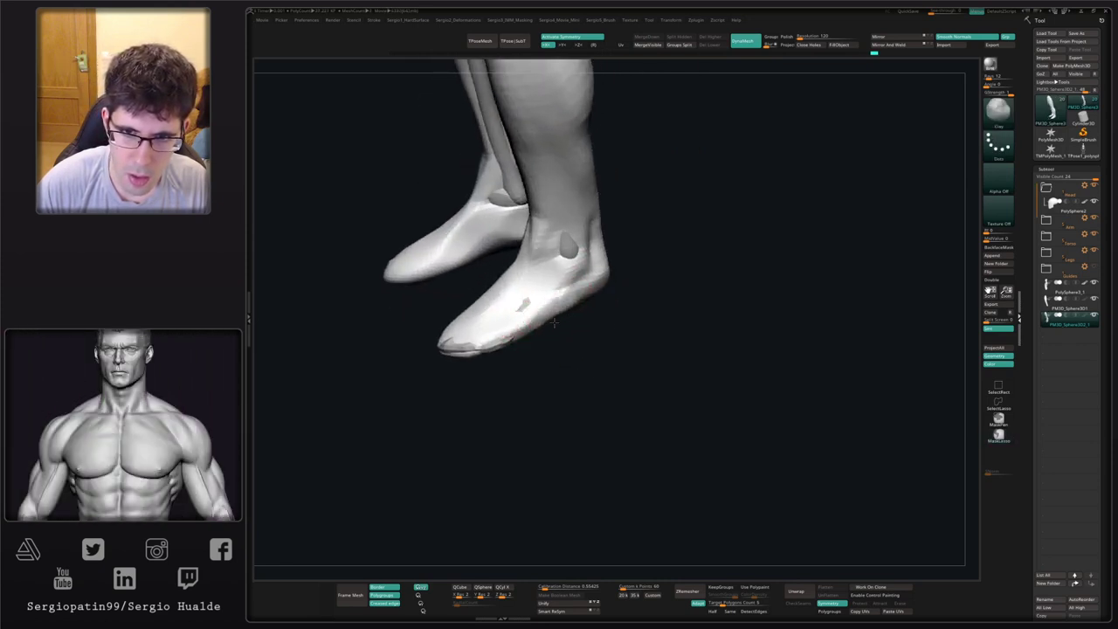
pyautogui.moveTo(528, 327); pyautogui.dragTo(493, 290)
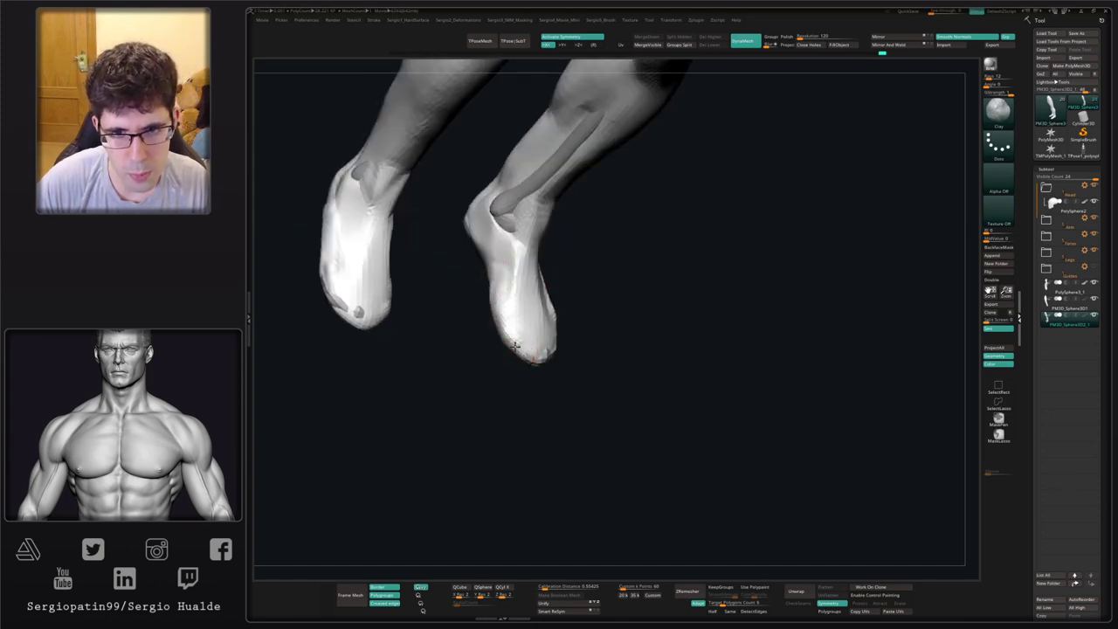
# - Carve the separations between the toes at the front of the foot with the DamStandard brush
pyautogui.moveTo(514, 342)
pyautogui.mouseDown()
pyautogui.moveTo(517, 356)
pyautogui.moveTo(512, 346)
pyautogui.moveTo(579, 304)
pyautogui.moveTo(527, 329)
pyautogui.moveTo(557, 347)
pyautogui.moveTo(536, 319)
pyautogui.moveTo(524, 357)
pyautogui.moveTo(512, 329)
pyautogui.moveTo(476, 367)
pyautogui.mouseUp()
pyautogui.press('b')
pyautogui.press('d')
pyautogui.press('s')
pyautogui.moveTo(437, 398); pyautogui.dragTo(447, 401)
pyautogui.moveTo(505, 311)
pyautogui.mouseDown()
pyautogui.moveTo(466, 319)
pyautogui.moveTo(435, 291)
pyautogui.moveTo(474, 309)
pyautogui.mouseUp()
# - Build up the individual toes and the forefoot with the Clay brush
pyautogui.press('b')
pyautogui.press('c')
pyautogui.press('l')
pyautogui.moveTo(559, 332)
pyautogui.mouseDown()
pyautogui.moveTo(499, 325)
pyautogui.moveTo(453, 270)
pyautogui.moveTo(489, 305)
pyautogui.mouseUp()
pyautogui.moveTo(559, 330)
pyautogui.mouseDown()
pyautogui.moveTo(454, 334)
pyautogui.moveTo(476, 332)
pyautogui.mouseUp()
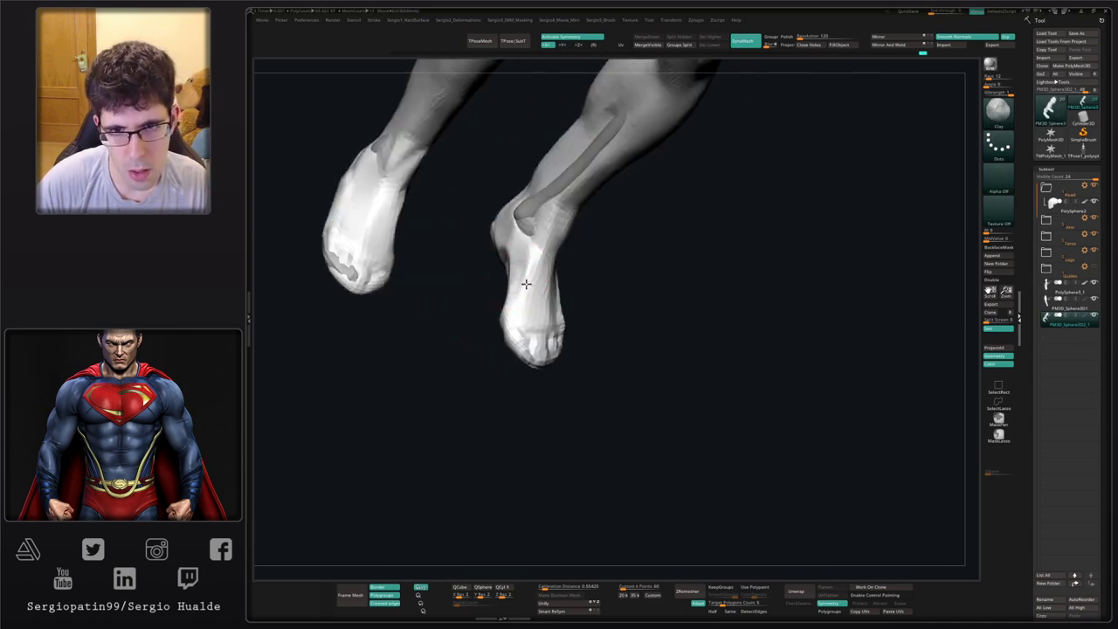
# - Adjust the foot's shape with the Move brush, undo the last stroke and bring the full figure into view
pyautogui.press('b')
pyautogui.press('m')
pyautogui.press('v')
pyautogui.moveTo(510, 263)
pyautogui.mouseDown()
pyautogui.moveTo(570, 343)
pyautogui.moveTo(584, 385)
pyautogui.moveTo(606, 369)
pyautogui.moveTo(570, 366)
pyautogui.mouseUp()
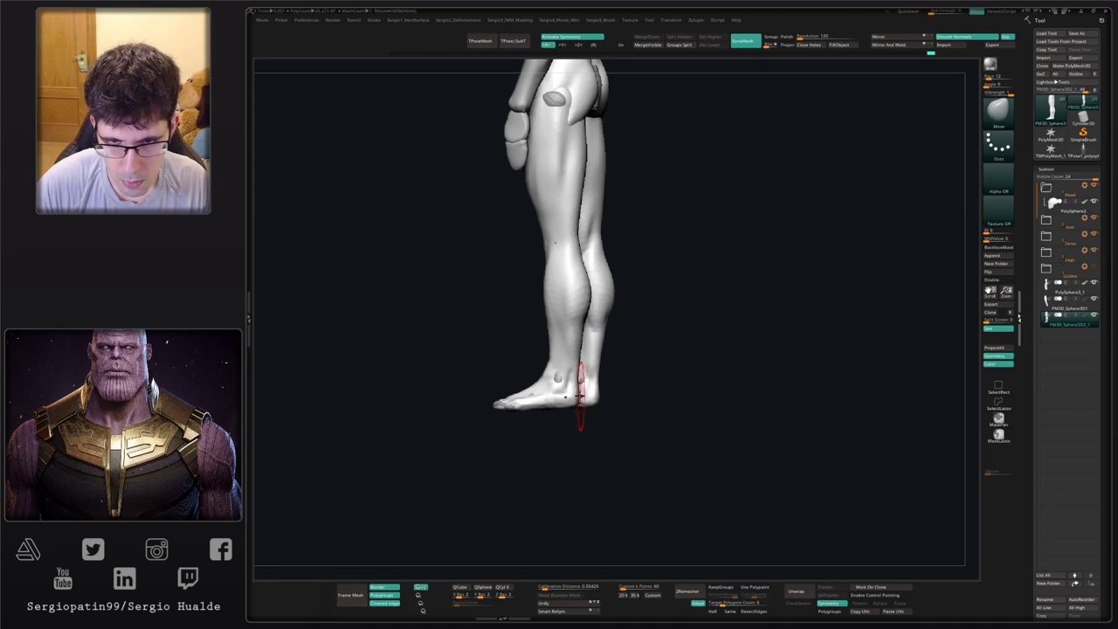
pyautogui.hotkey('ctrl', 'z')
pyautogui.moveTo(578, 377)
pyautogui.mouseDown()
pyautogui.moveTo(552, 358)
pyautogui.moveTo(638, 380)
pyautogui.mouseUp()
pyautogui.keyDown('alt'); pyautogui.moveTo(642, 379); pyautogui.dragTo(628, 430); pyautogui.keyUp('alt')
pyautogui.keyDown('ctrl'); pyautogui.moveTo(555, 290); pyautogui.dragTo(568, 323, button='right'); pyautogui.keyUp('ctrl')
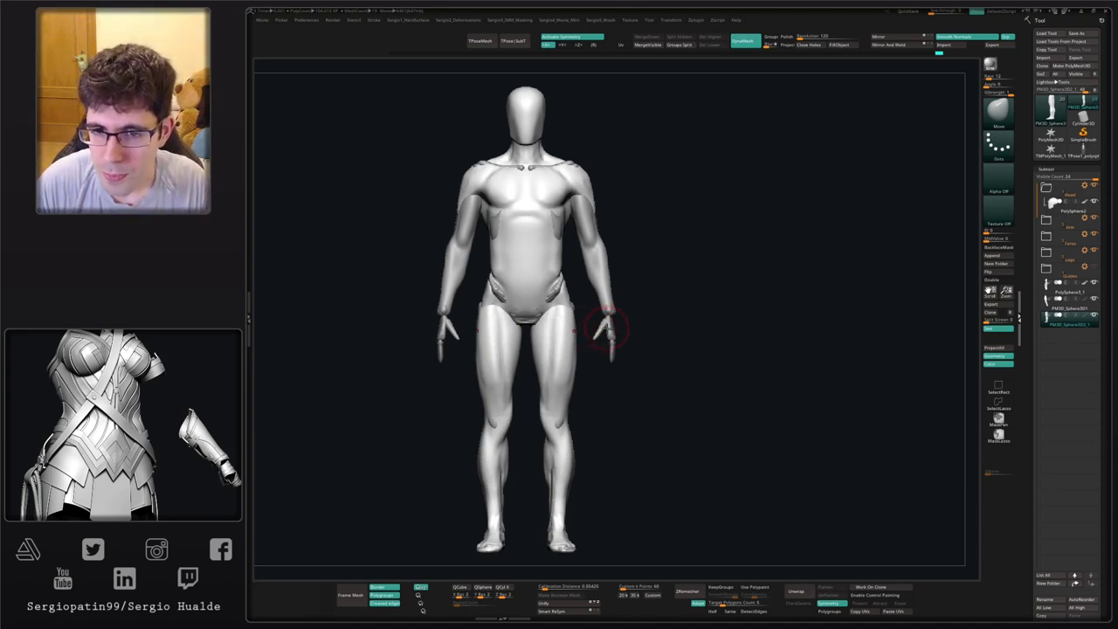
# - Select the hand piece and expand the arm folder in the subtool list
pyautogui.keyDown('alt'); pyautogui.click(606, 328); pyautogui.keyUp('alt')
pyautogui.click(1047, 220)
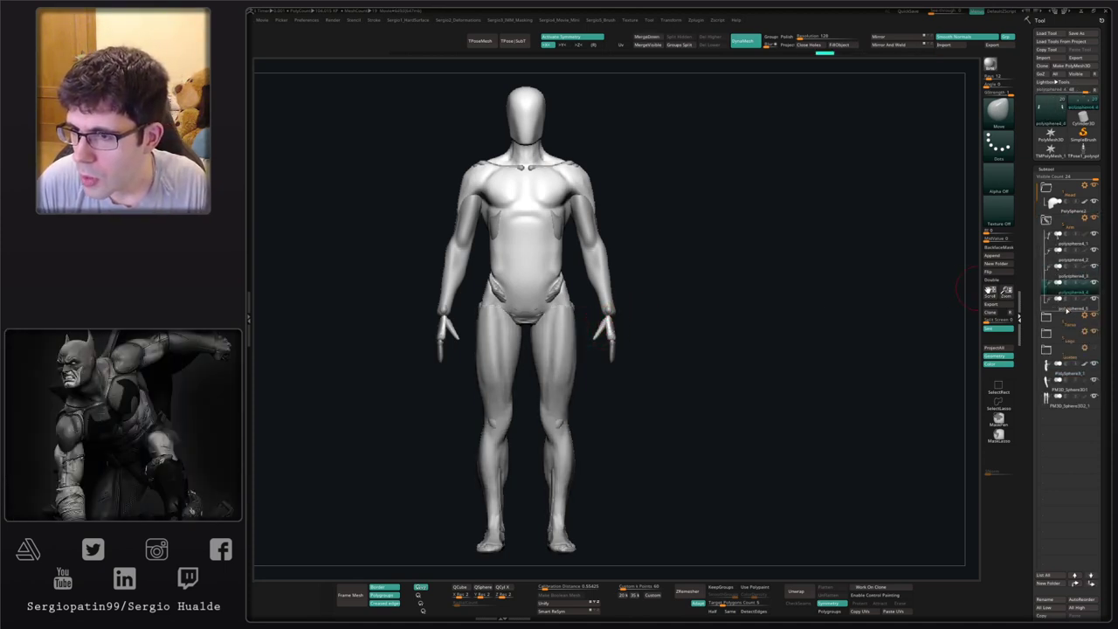
pyautogui.moveTo(1061, 307)
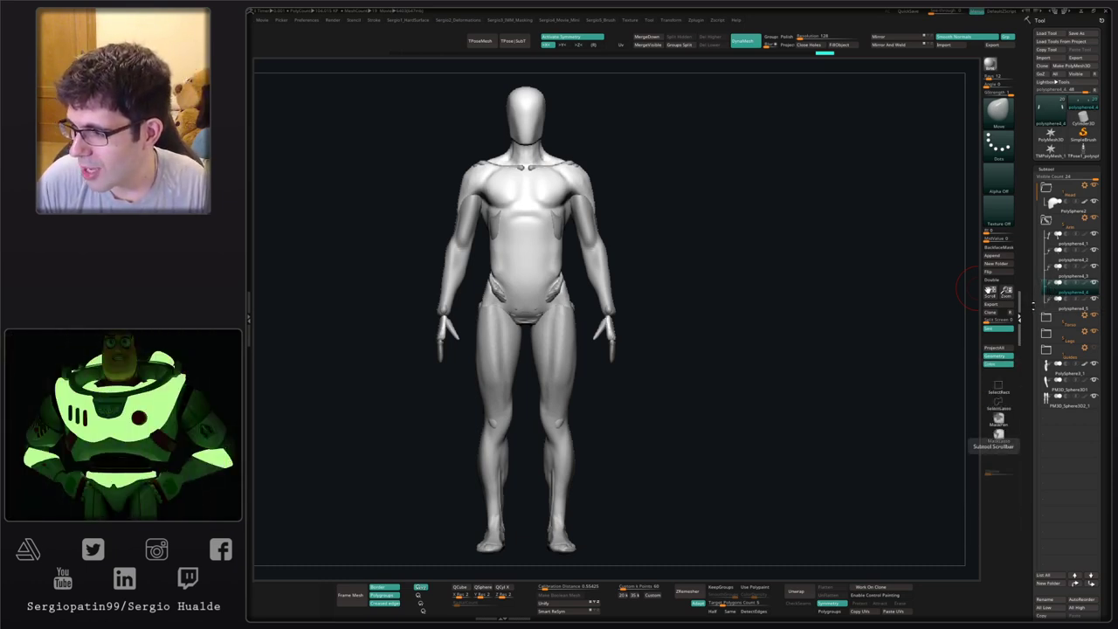
pyautogui.moveTo(1044, 272)
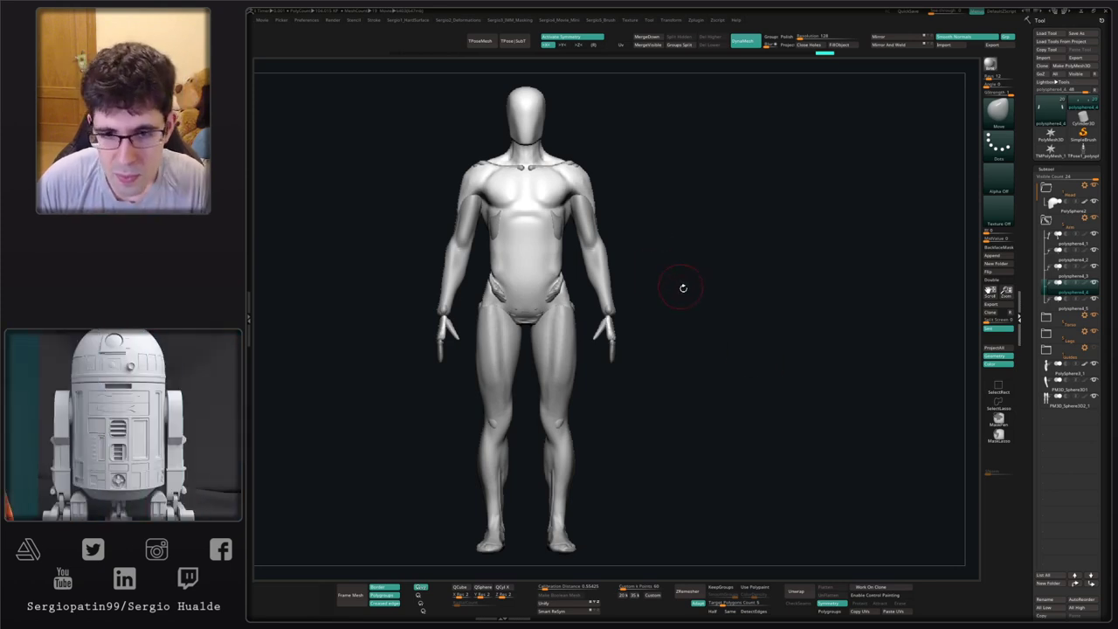
# - Isolate the legs, build up and smooth the thighs with the Clay brush, and show the whole figure again
pyautogui.moveTo(681, 287); pyautogui.dragTo(659, 341)
pyautogui.moveTo(564, 357); pyautogui.dragTo(574, 368)
pyautogui.keyDown('alt'); pyautogui.click(571, 371); pyautogui.keyUp('alt')
pyautogui.press('b')
pyautogui.press('c')
pyautogui.press('l')
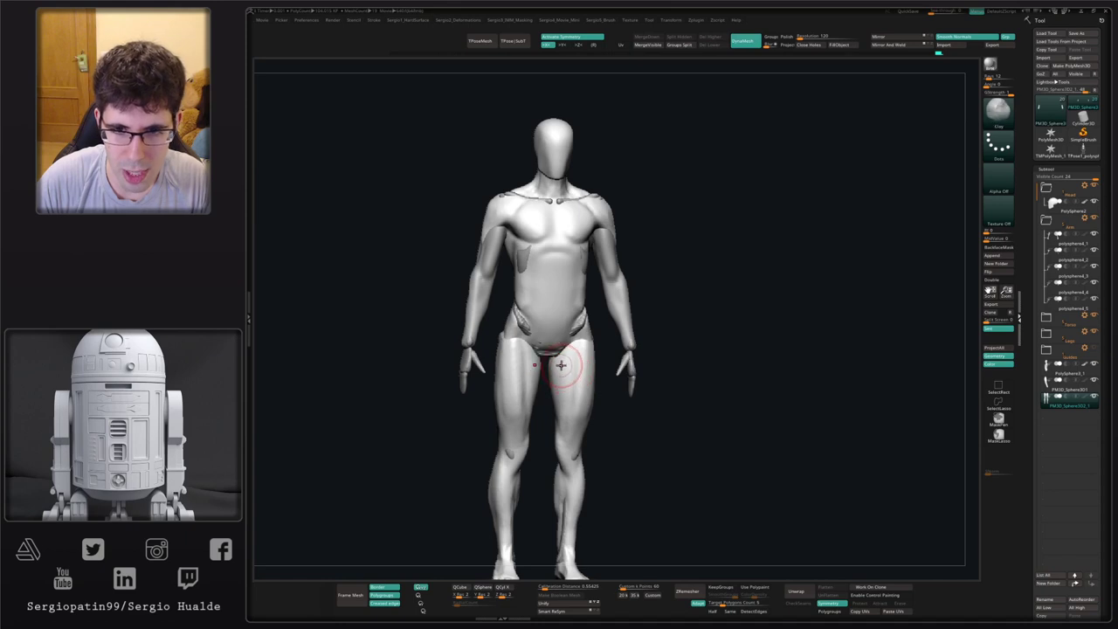
pyautogui.hotkey('alt', 's')
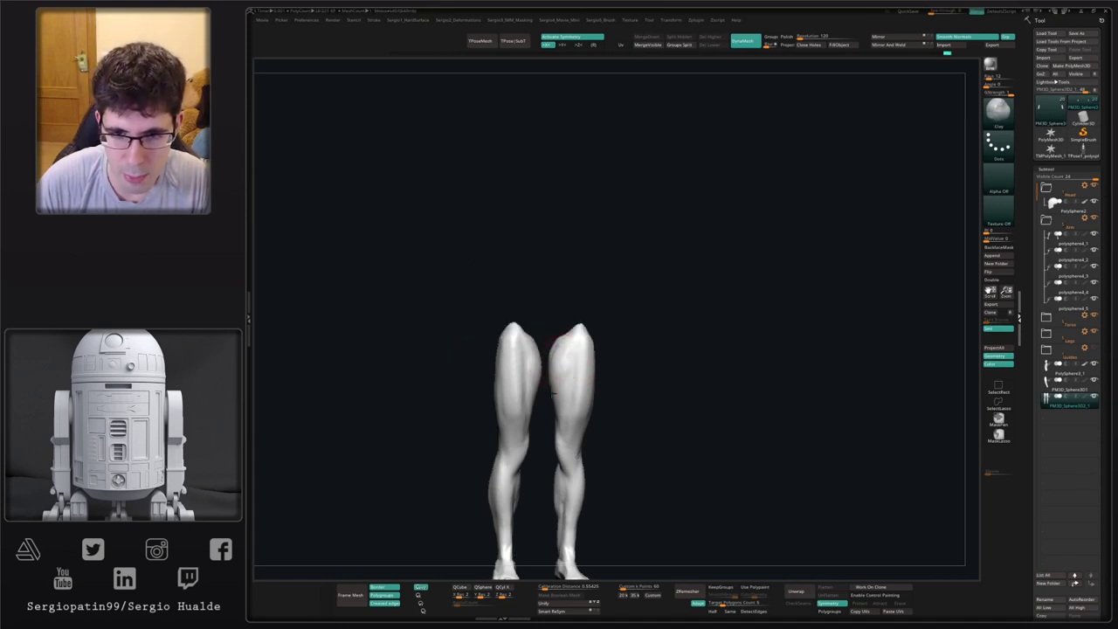
pyautogui.moveTo(572, 365); pyautogui.dragTo(613, 401, button='right')
pyautogui.moveTo(560, 371); pyautogui.dragTo(549, 328, button='right')
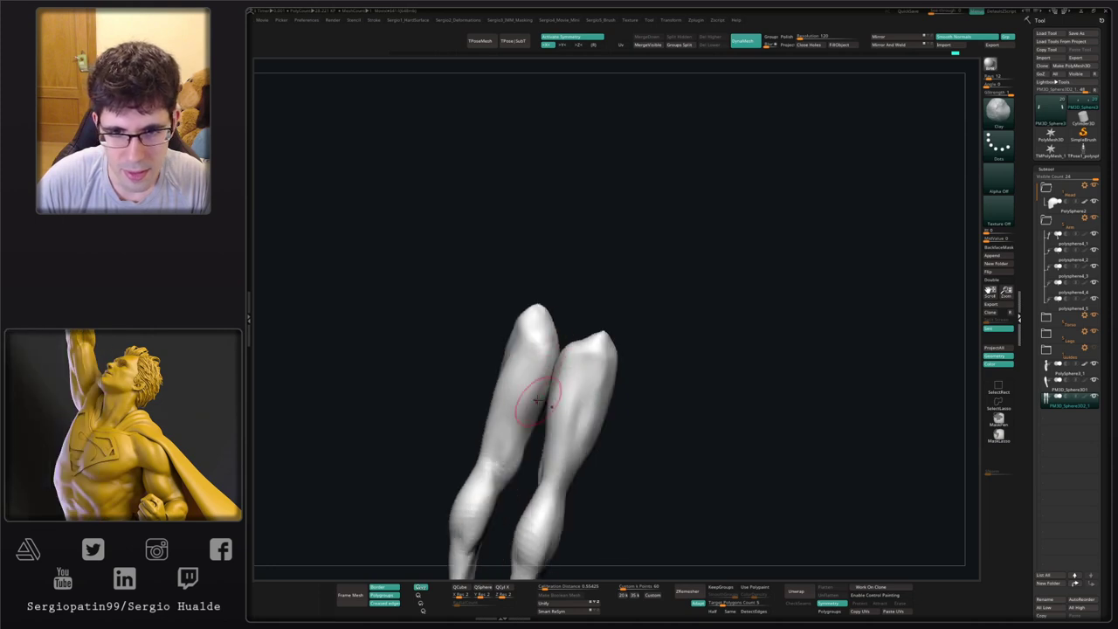
pyautogui.press('shift')
pyautogui.moveTo(528, 404); pyautogui.dragTo(580, 290, button='right')
pyautogui.hotkey('alt', 's')
# - Adjust the contours of the thighs and knees with the Move brush
pyautogui.moveTo(580, 290); pyautogui.dragTo(510, 299, button='right')
pyautogui.keyDown('ctrl'); pyautogui.moveTo(558, 314); pyautogui.dragTo(605, 380, button='right'); pyautogui.keyUp('ctrl')
pyautogui.press('b')
pyautogui.press('m')
pyautogui.press('v')
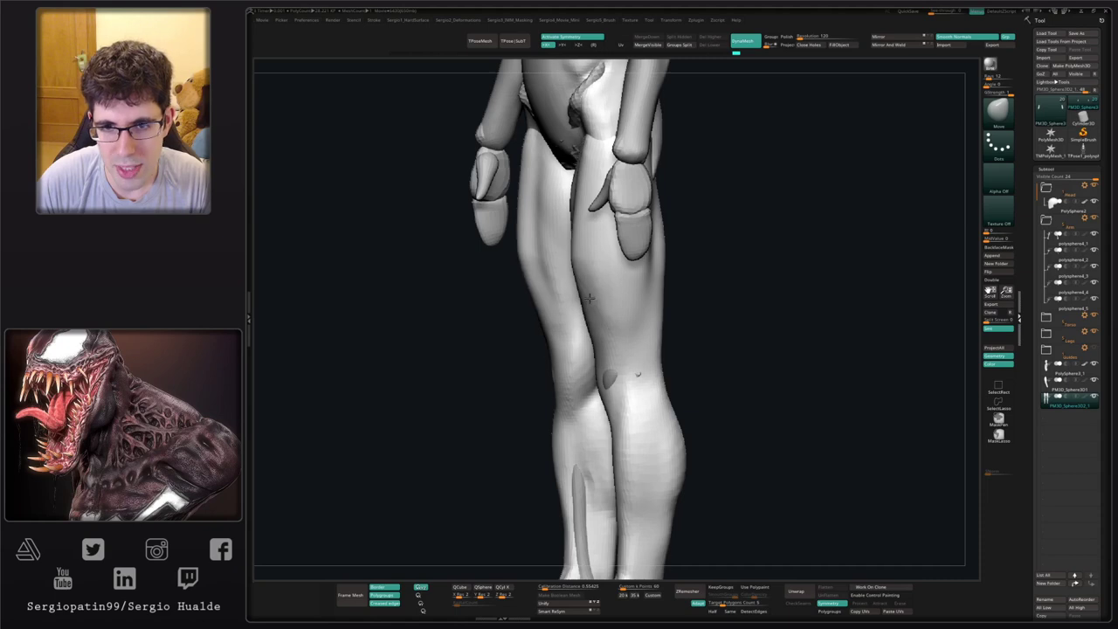
pyautogui.moveTo(578, 299); pyautogui.dragTo(603, 352, button='right')
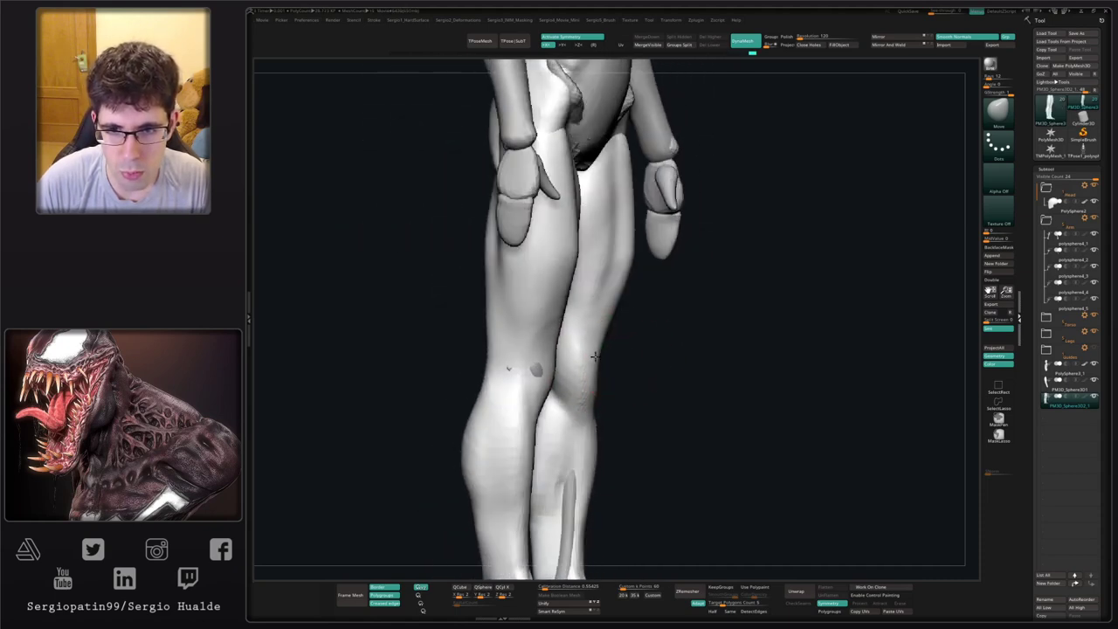
pyautogui.keyDown('shift'); pyautogui.moveTo(613, 371); pyautogui.dragTo(593, 352, button='right'); pyautogui.keyUp('shift')
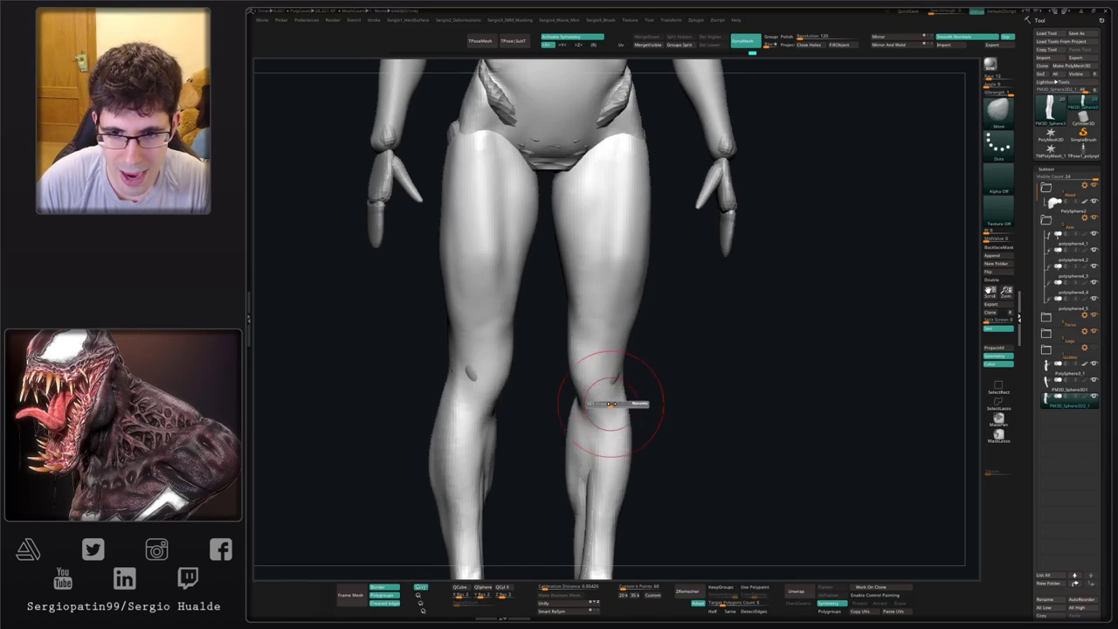
# - Add volume at the back of the knee with the Clay brush and smooth it into the thigh
pyautogui.moveTo(611, 407)
pyautogui.mouseDown(button='right')
pyautogui.moveTo(597, 387)
pyautogui.moveTo(612, 379)
pyautogui.moveTo(567, 385)
pyautogui.mouseUp(button='right')
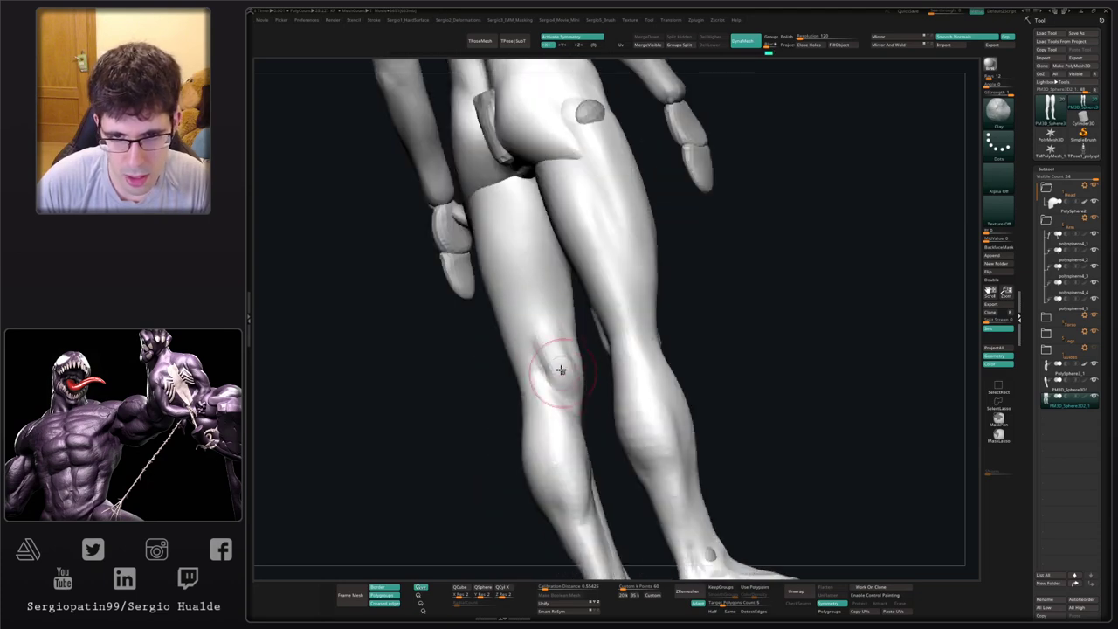
pyautogui.keyDown('shift'); pyautogui.moveTo(561, 377); pyautogui.dragTo(563, 347); pyautogui.keyUp('shift')
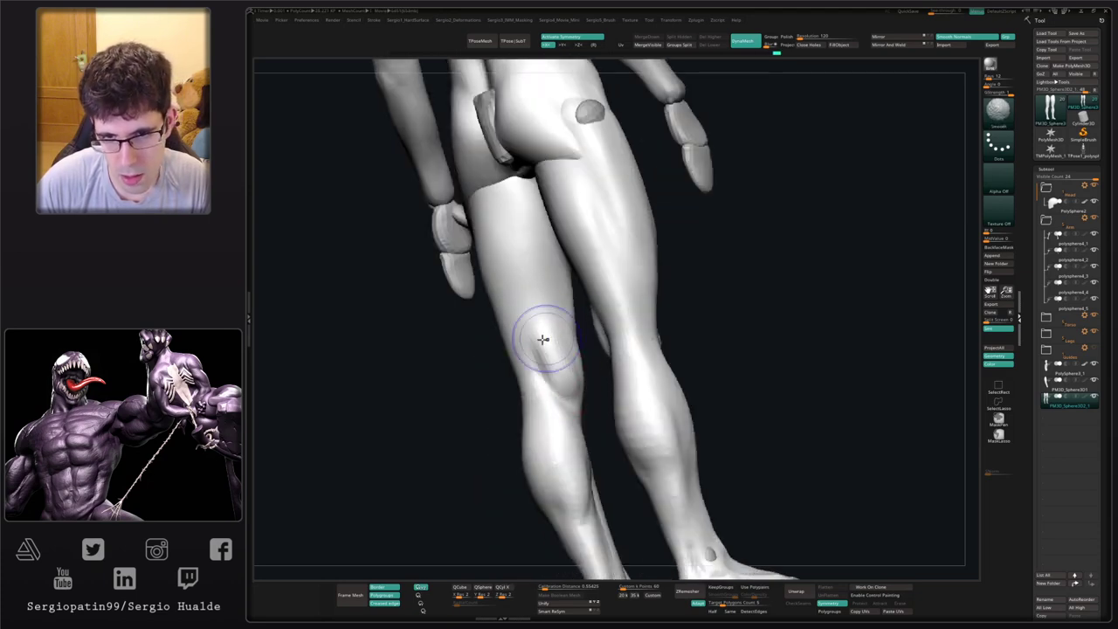
pyautogui.moveTo(543, 339); pyautogui.dragTo(571, 383, button='right')
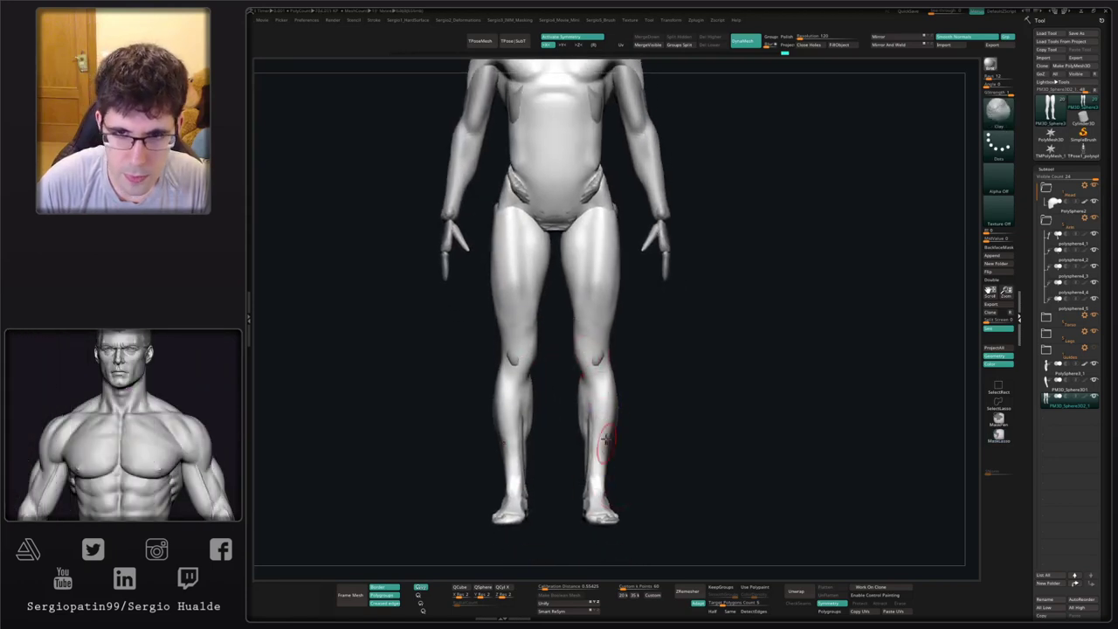
# - Isolate the thigh bones and adjust their shape with the Move brush, restoring the full figure's visibility
pyautogui.keyDown('alt'); pyautogui.moveTo(594, 305); pyautogui.dragTo(411, 393, button='right'); pyautogui.keyUp('alt')
pyautogui.keyDown('alt'); pyautogui.click(620, 342); pyautogui.keyUp('alt')
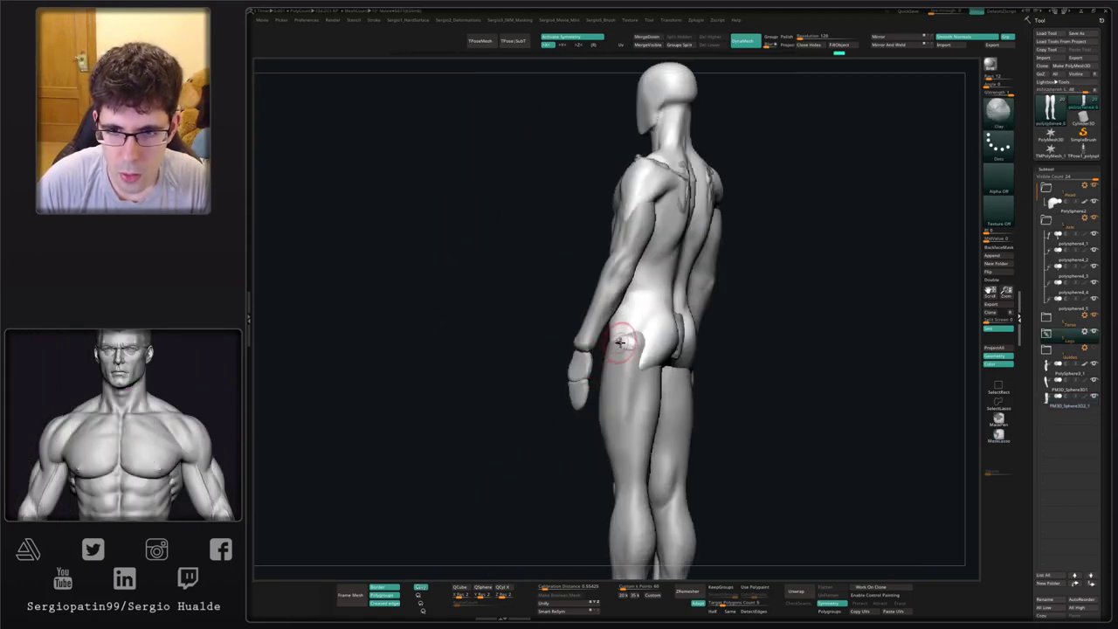
pyautogui.hotkey('alt', 's')
pyautogui.moveTo(620, 342)
pyautogui.mouseDown(button='right')
pyautogui.moveTo(658, 353)
pyautogui.moveTo(644, 356)
pyautogui.mouseUp(button='right')
pyautogui.moveTo(636, 407); pyautogui.dragTo(632, 409)
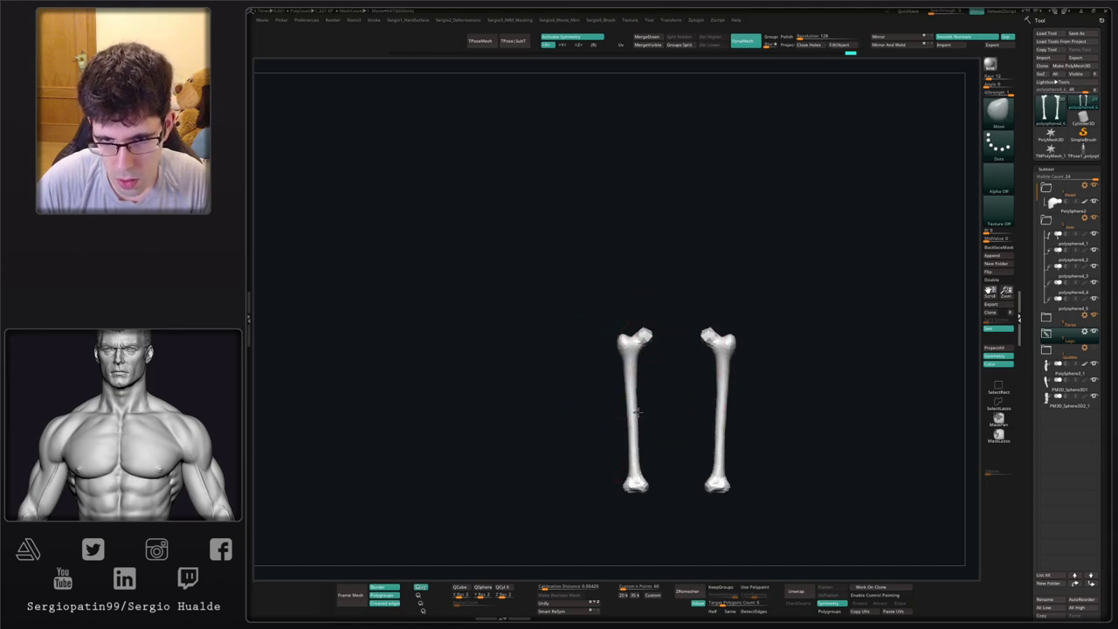
pyautogui.hotkey('alt', 's')
pyautogui.moveTo(624, 404); pyautogui.dragTo(694, 379, button='right')
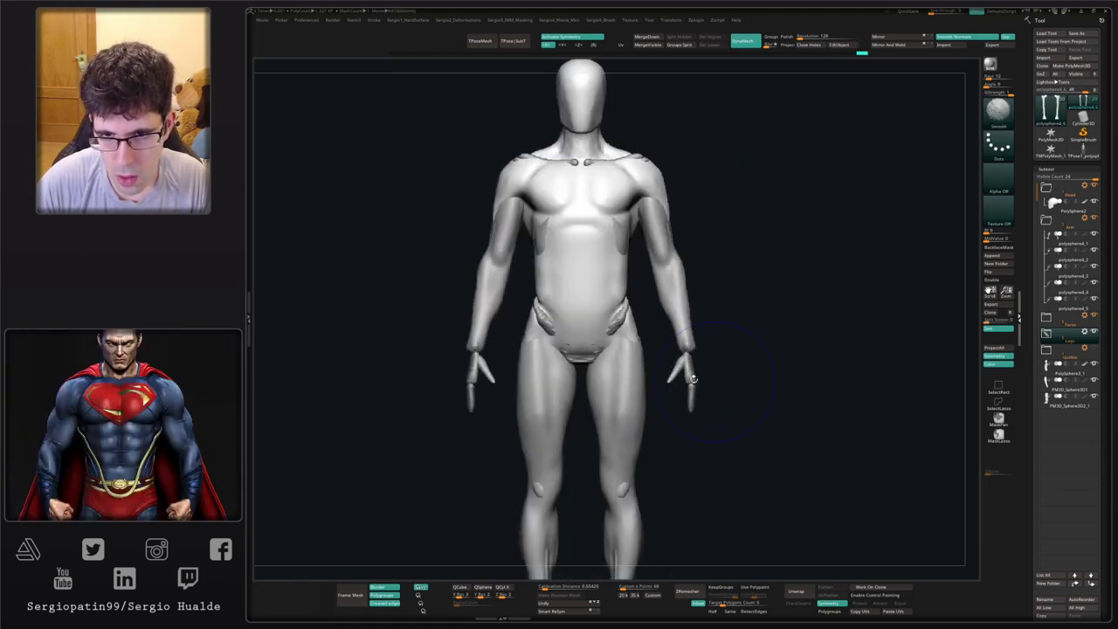
# - Build up the lower abdomen and groin of the torso with the Clay brush and smooth the surface
pyautogui.moveTo(628, 367); pyautogui.dragTo(595, 381, button='right')
pyautogui.keyDown('alt'); pyautogui.click(603, 360); pyautogui.keyUp('alt')
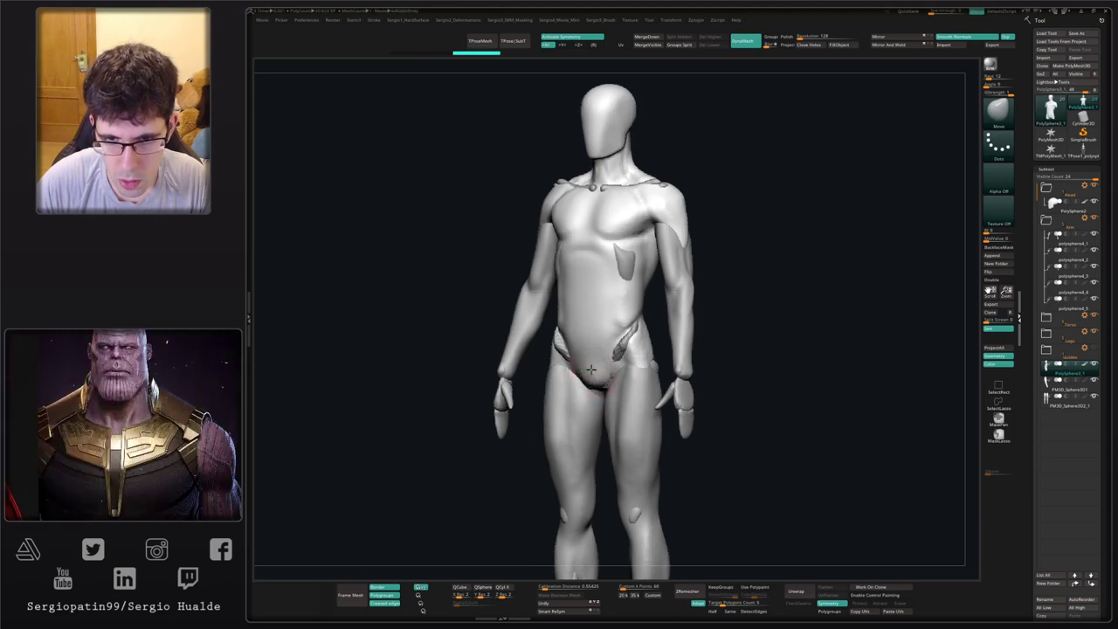
pyautogui.moveTo(595, 381); pyautogui.dragTo(595, 390, button='right')
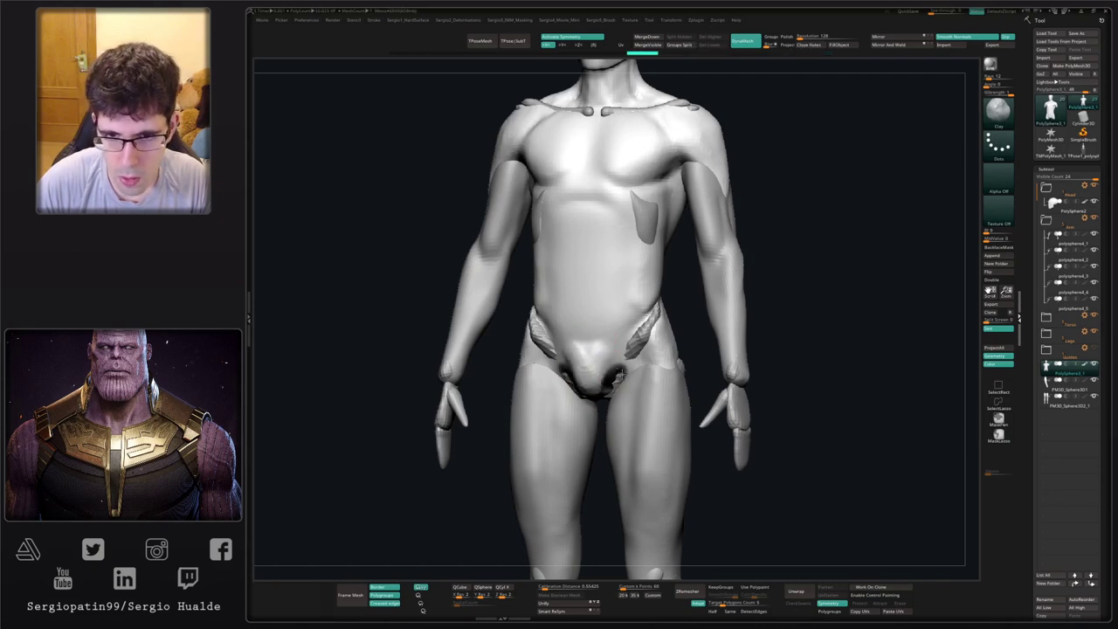
pyautogui.hotkey('ctrl', 'z')
pyautogui.press('space')
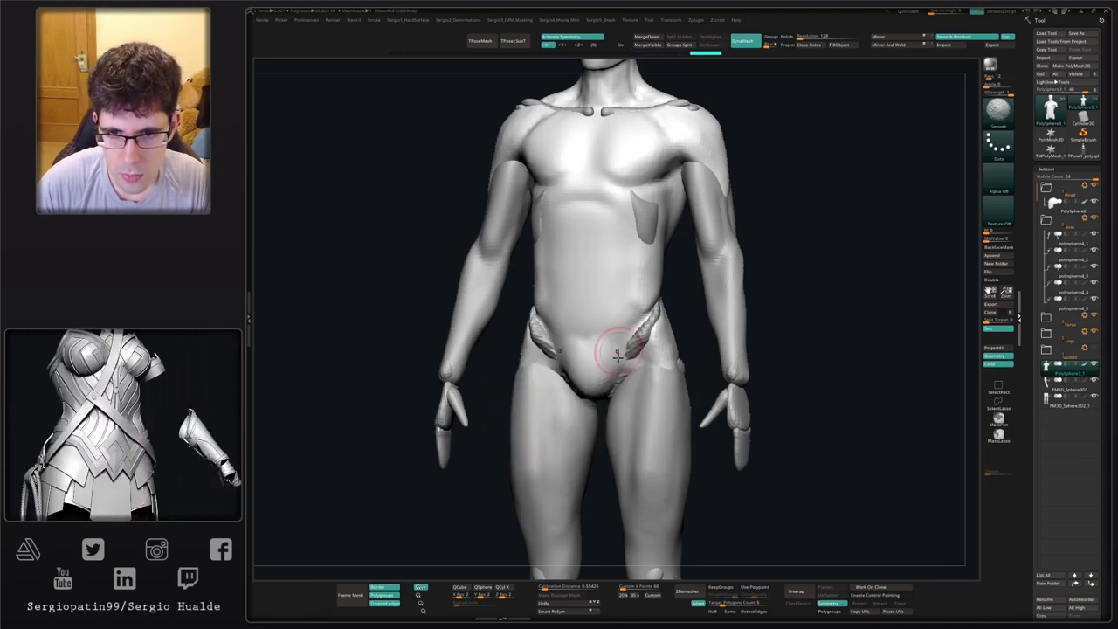
pyautogui.keyDown('shift'); pyautogui.moveTo(617, 357); pyautogui.dragTo(585, 359, button='right'); pyautogui.keyUp('shift')
pyautogui.hotkey('ctrl', 'shift', 'z')
pyautogui.hotkey('ctrl', 'shift', 'z')
pyautogui.hotkey('ctrl', 'shift', 'z')
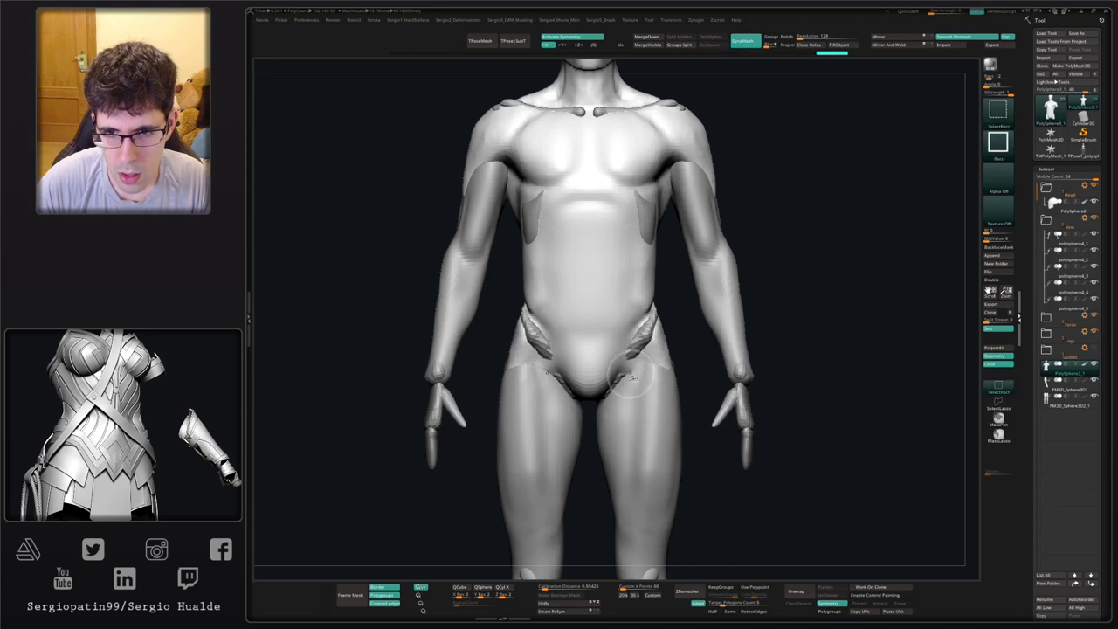
pyautogui.moveTo(651, 375); pyautogui.dragTo(602, 345, button='right')
pyautogui.keyDown('shift'); pyautogui.moveTo(602, 353); pyautogui.dragTo(610, 396, button='right'); pyautogui.keyUp('shift')
pyautogui.moveTo(644, 351); pyautogui.dragTo(612, 357, button='right')
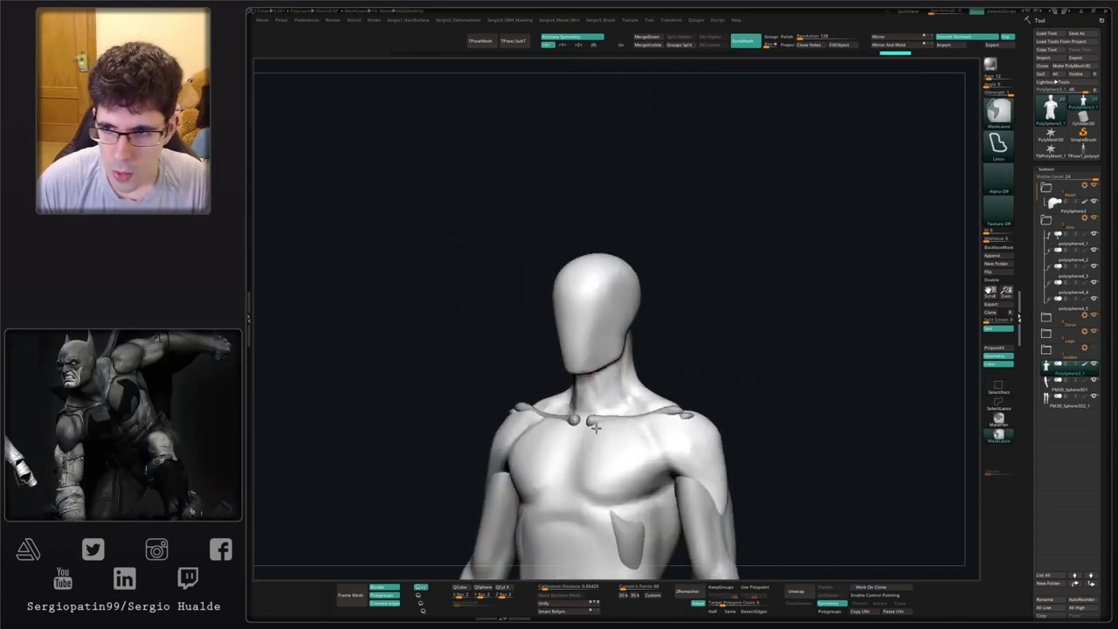
# - Adjust the side profile of the head and neck with the Move brush
pyautogui.moveTo(690, 297)
pyautogui.mouseDown(button='right')
pyautogui.moveTo(624, 337)
pyautogui.moveTo(599, 324)
pyautogui.moveTo(576, 345)
pyautogui.mouseUp(button='right')
pyautogui.press('b')
pyautogui.press('m')
pyautogui.press('v')
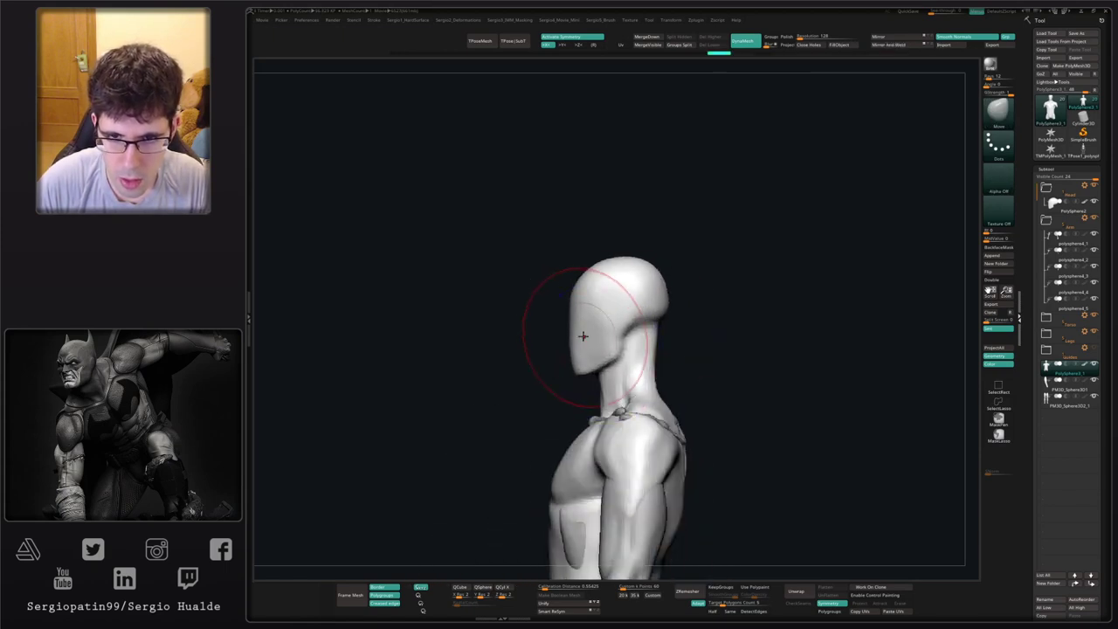
pyautogui.moveTo(618, 271); pyautogui.dragTo(655, 284)
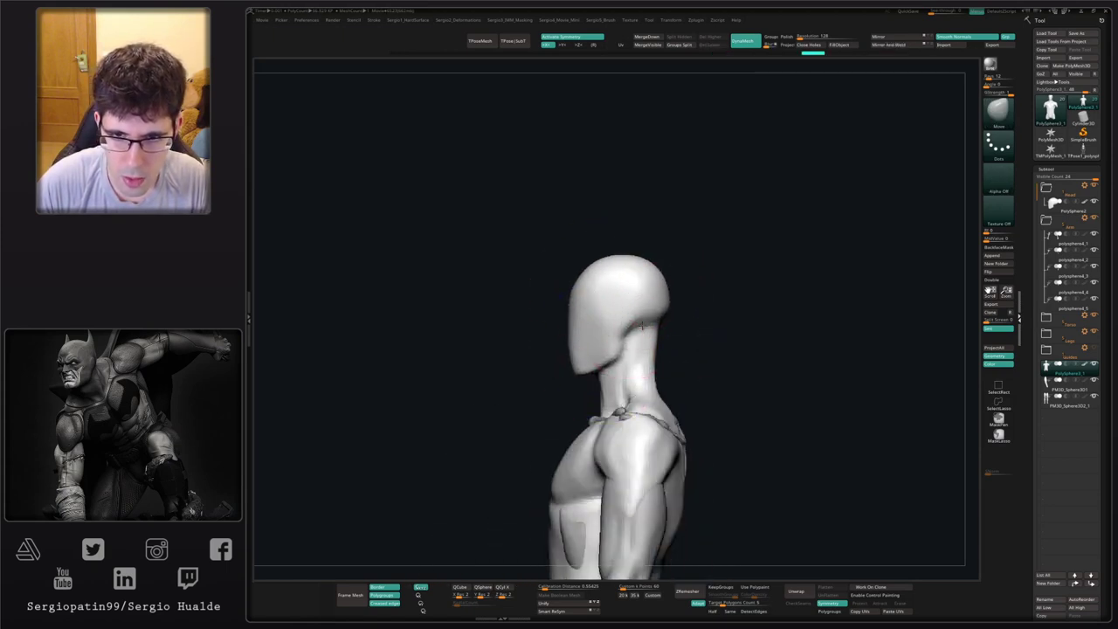
pyautogui.moveTo(613, 352)
pyautogui.mouseDown()
pyautogui.moveTo(580, 338)
pyautogui.moveTo(580, 373)
pyautogui.mouseUp()
pyautogui.press('s')
pyautogui.moveTo(585, 379)
pyautogui.mouseDown()
pyautogui.moveTo(575, 379)
pyautogui.moveTo(576, 362)
pyautogui.mouseUp()
pyautogui.hotkey('ctrl', 'z')
pyautogui.moveTo(581, 367)
pyautogui.keyDown('ctrl'); pyautogui.mouseDown(button='right')
pyautogui.moveTo(588, 344)
pyautogui.moveTo(646, 349)
pyautogui.mouseUp(button='right'); pyautogui.keyUp('ctrl')
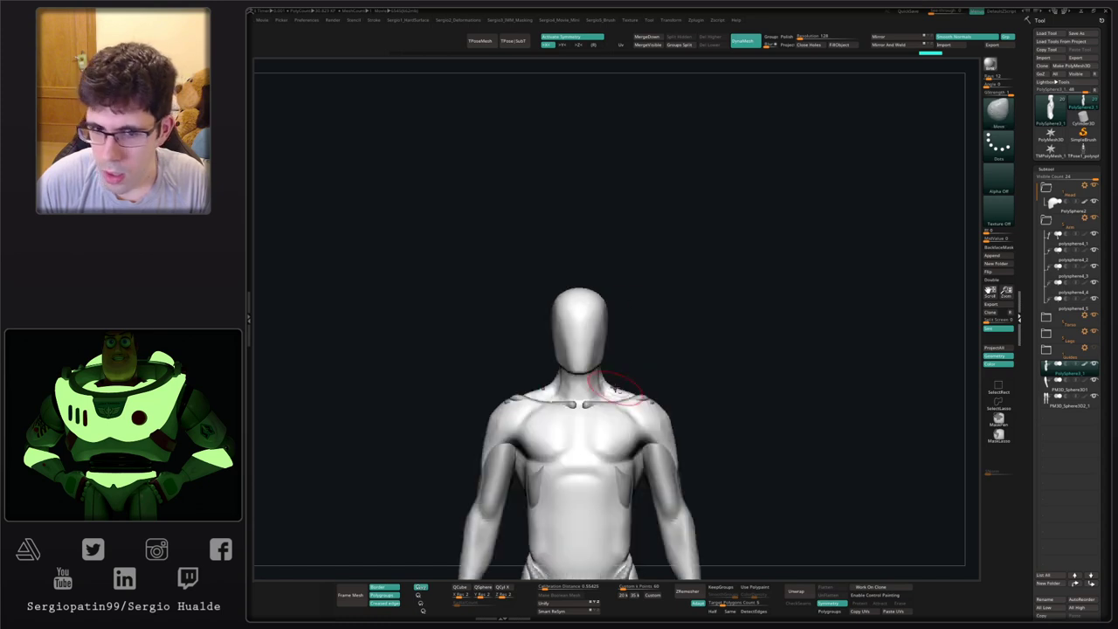
# - Duplicate the two hand subtools, merge the copies into one, and place it directly below the arm mesh outside the arm folder
pyautogui.keyDown('alt'); pyautogui.moveTo(579, 399); pyautogui.dragTo(571, 196, button='right'); pyautogui.keyUp('alt')
pyautogui.keyDown('alt'); pyautogui.click(452, 428); pyautogui.keyUp('alt')
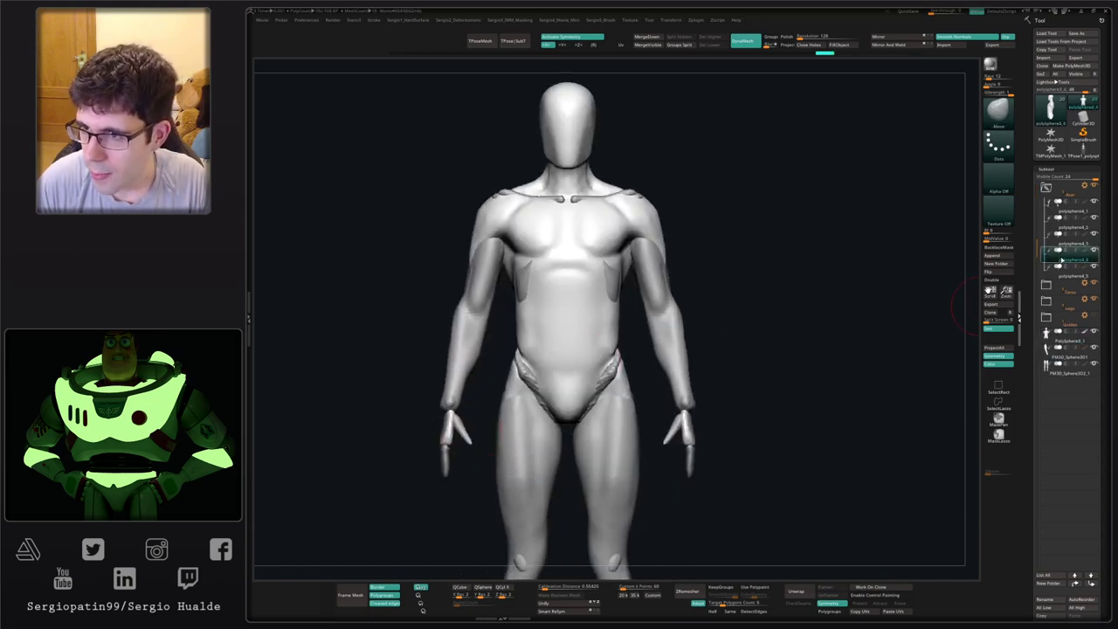
pyautogui.moveTo(1060, 262)
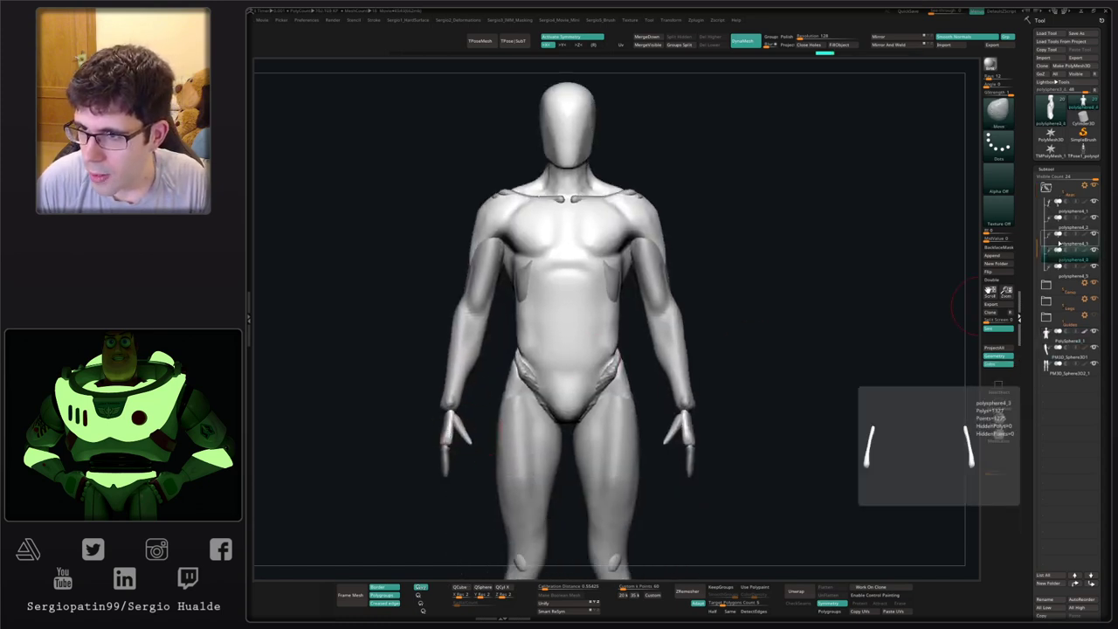
pyautogui.hotkey('ctrl', 'shift', 'd')
pyautogui.click(1060, 289)
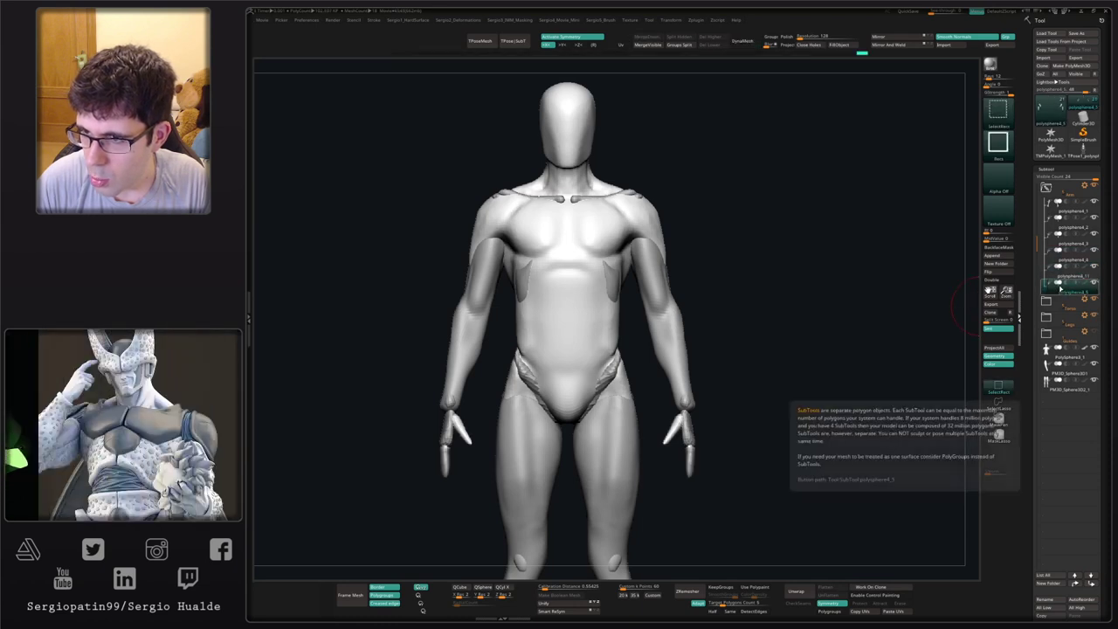
pyautogui.hotkey('ctrl', 'shift', 'd')
pyautogui.moveTo(1060, 274); pyautogui.dragTo(1060, 290)
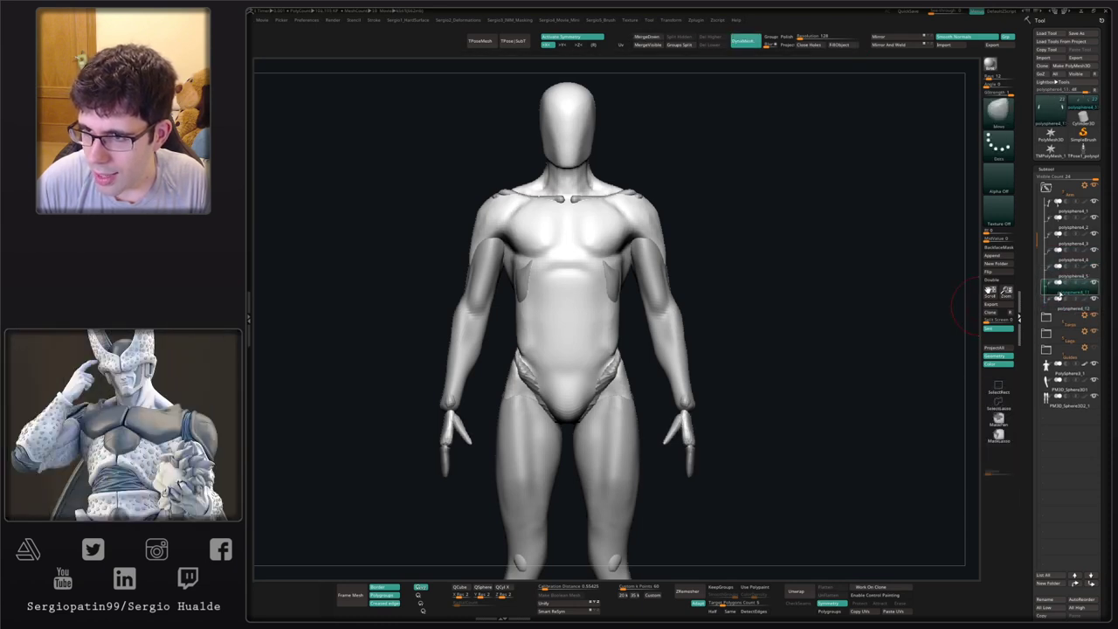
pyautogui.click(654, 36)
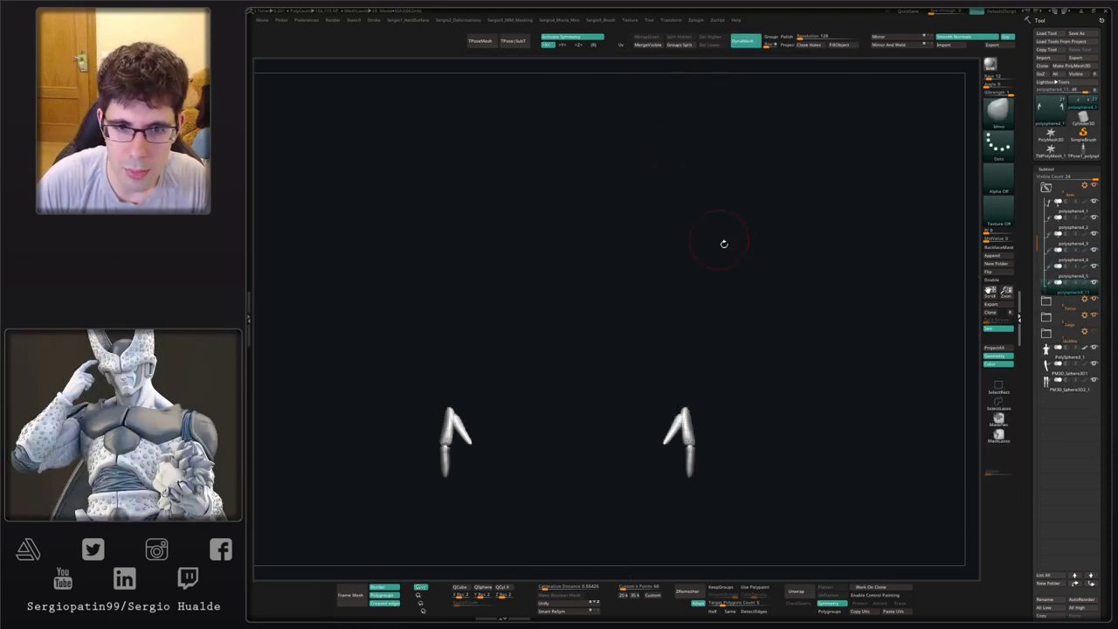
pyautogui.moveTo(1063, 293); pyautogui.dragTo(1057, 375)
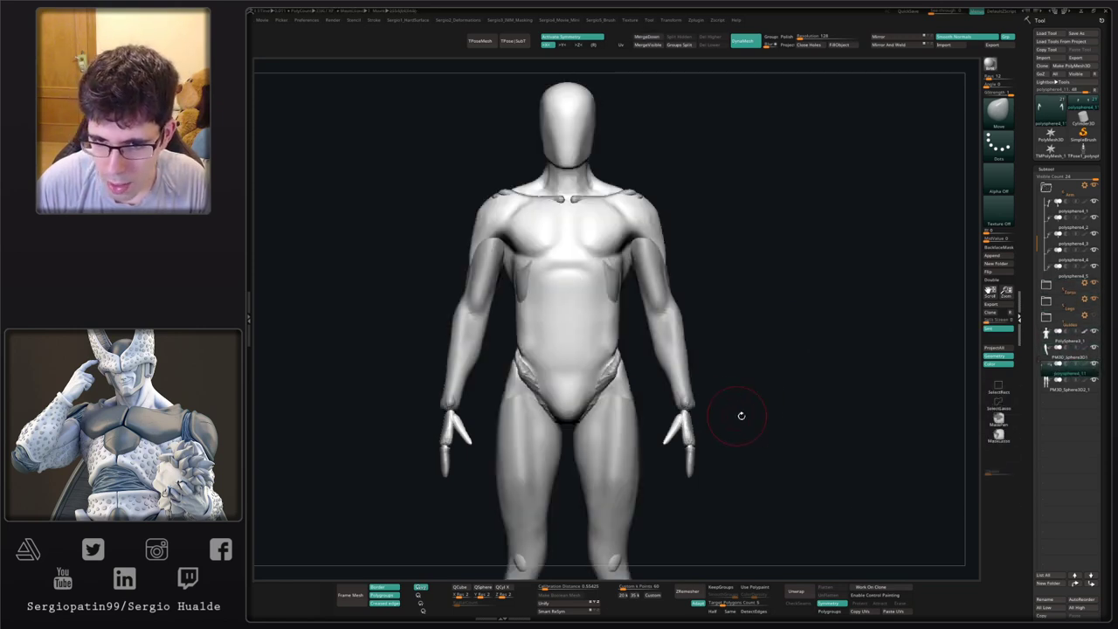
# - Reshape the merged palm and finger volumes into a broader mitten-like hand with the Move brush
pyautogui.moveTo(739, 417)
pyautogui.mouseDown()
pyautogui.moveTo(748, 344)
pyautogui.moveTo(662, 441)
pyautogui.moveTo(688, 381)
pyautogui.moveTo(669, 410)
pyautogui.mouseUp()
pyautogui.hotkey('alt', 's')
pyautogui.press('s')
pyautogui.press('s')
pyautogui.moveTo(658, 402)
pyautogui.mouseDown()
pyautogui.moveTo(661, 357)
pyautogui.moveTo(636, 370)
pyautogui.moveTo(652, 372)
pyautogui.moveTo(651, 398)
pyautogui.mouseUp()
pyautogui.hotkey('ctrl', 'z')
pyautogui.hotkey('alt', 's')
pyautogui.press('b')
pyautogui.press('m')
pyautogui.press('v')
pyautogui.keyDown('ctrl'); pyautogui.moveTo(651, 398); pyautogui.dragTo(649, 416, button='right'); pyautogui.keyUp('ctrl')
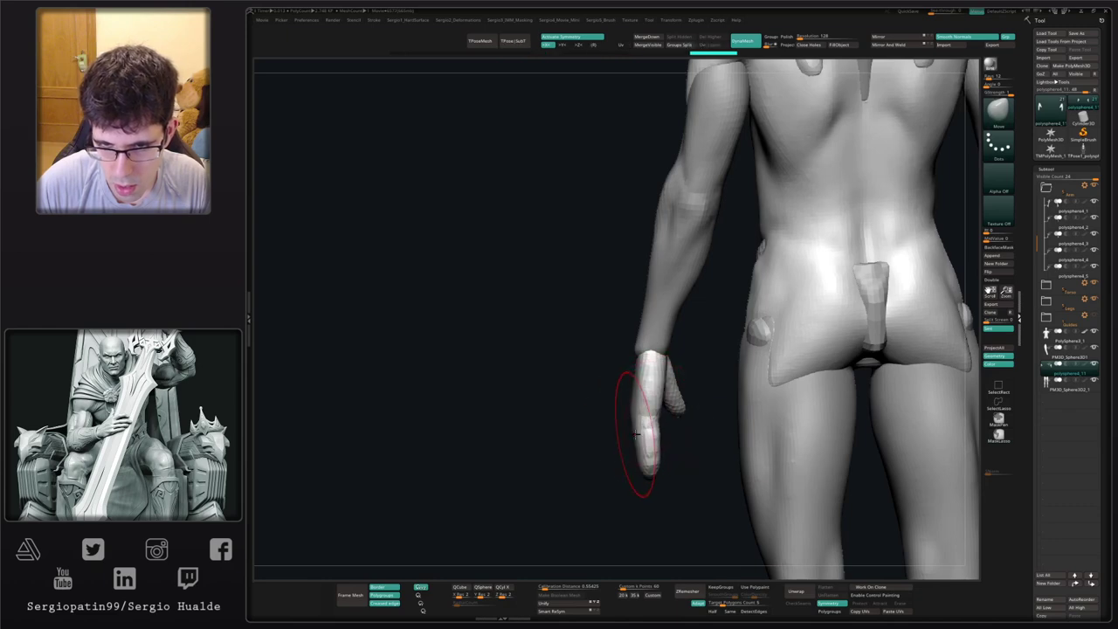
pyautogui.moveTo(655, 450); pyautogui.dragTo(682, 434)
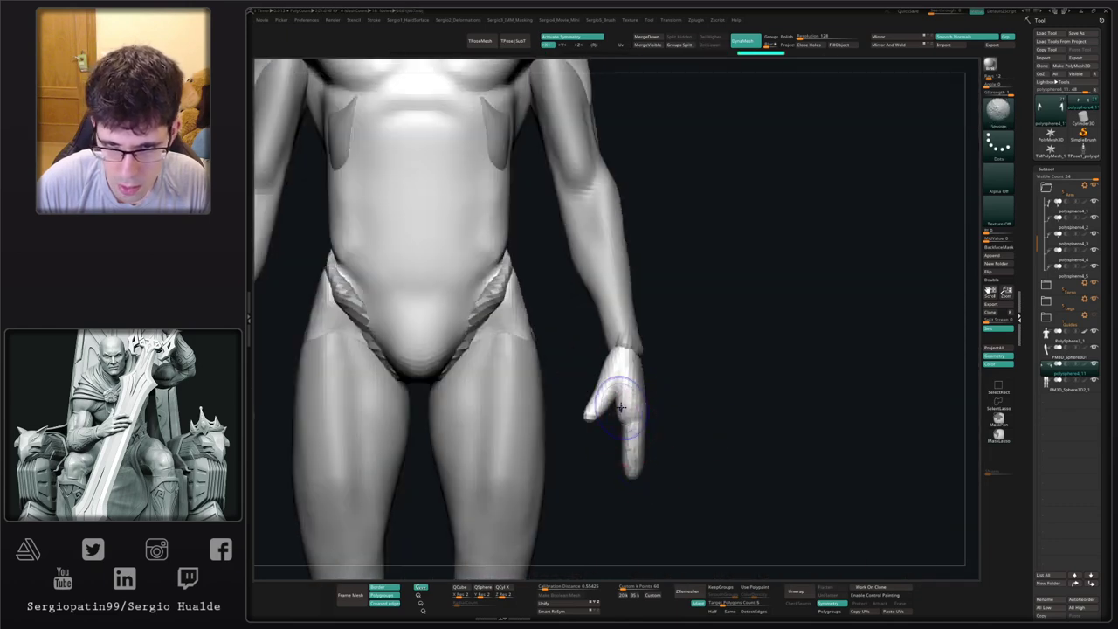
# - Smooth the palm, thumb and finger surfaces of the hands from the front and back
pyautogui.moveTo(632, 443); pyautogui.dragTo(613, 433, button='right')
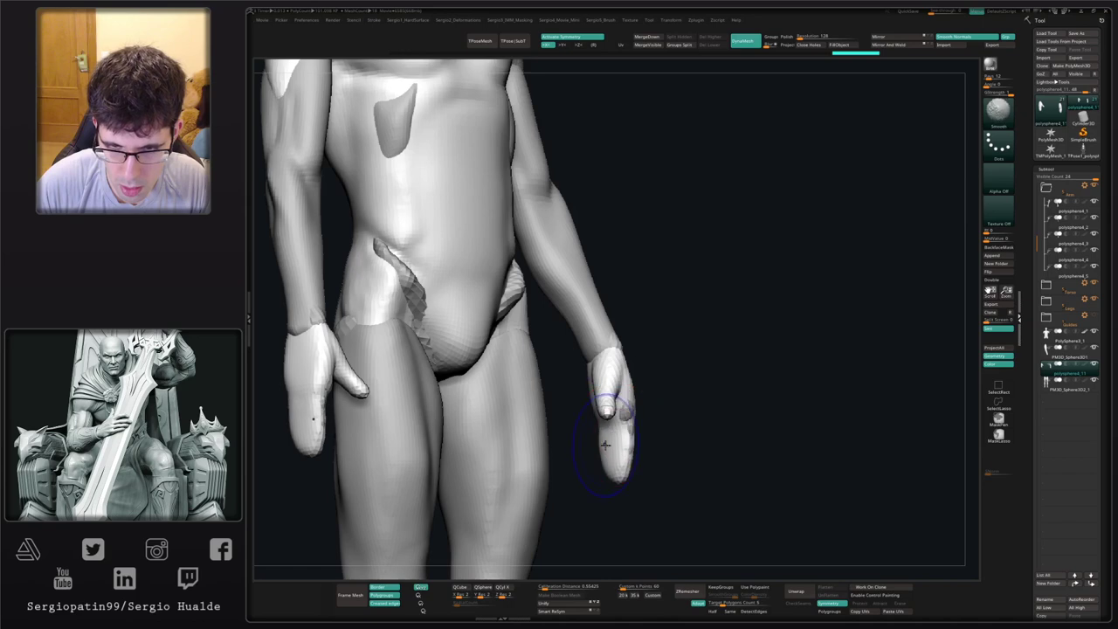
pyautogui.keyDown('shift'); pyautogui.moveTo(605, 445); pyautogui.dragTo(607, 403); pyautogui.keyUp('shift')
pyautogui.moveTo(607, 427); pyautogui.dragTo(634, 439, button='right')
pyautogui.moveTo(634, 438)
pyautogui.mouseDown(button='right')
pyautogui.moveTo(653, 434)
pyautogui.moveTo(633, 445)
pyautogui.mouseUp(button='right')
pyautogui.keyDown('shift'); pyautogui.moveTo(641, 457); pyautogui.dragTo(644, 467); pyautogui.keyUp('shift')
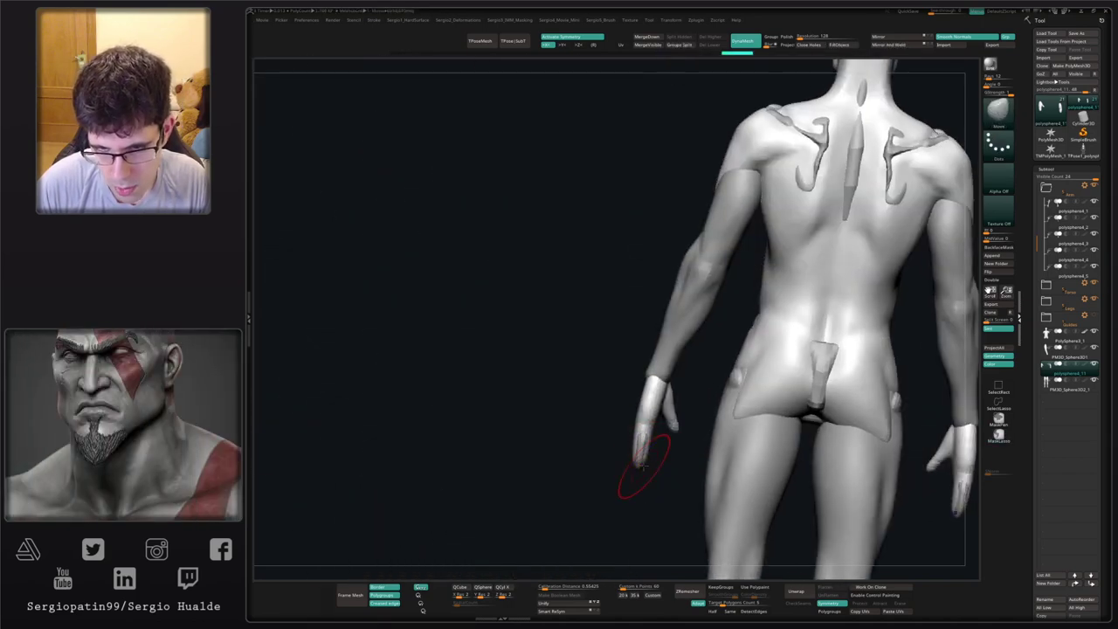
pyautogui.moveTo(638, 460); pyautogui.dragTo(685, 408, button='right')
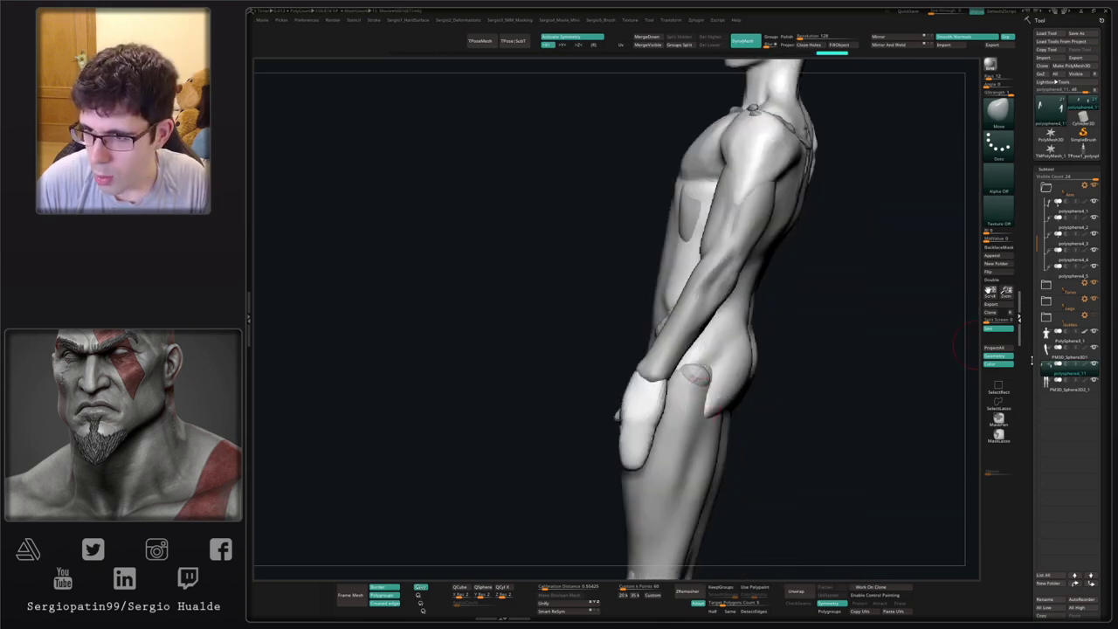
# - Merge the arm mesh with the hand mesh, isolate it, and DynaMesh it at a resolution of 128
pyautogui.click(1043, 357)
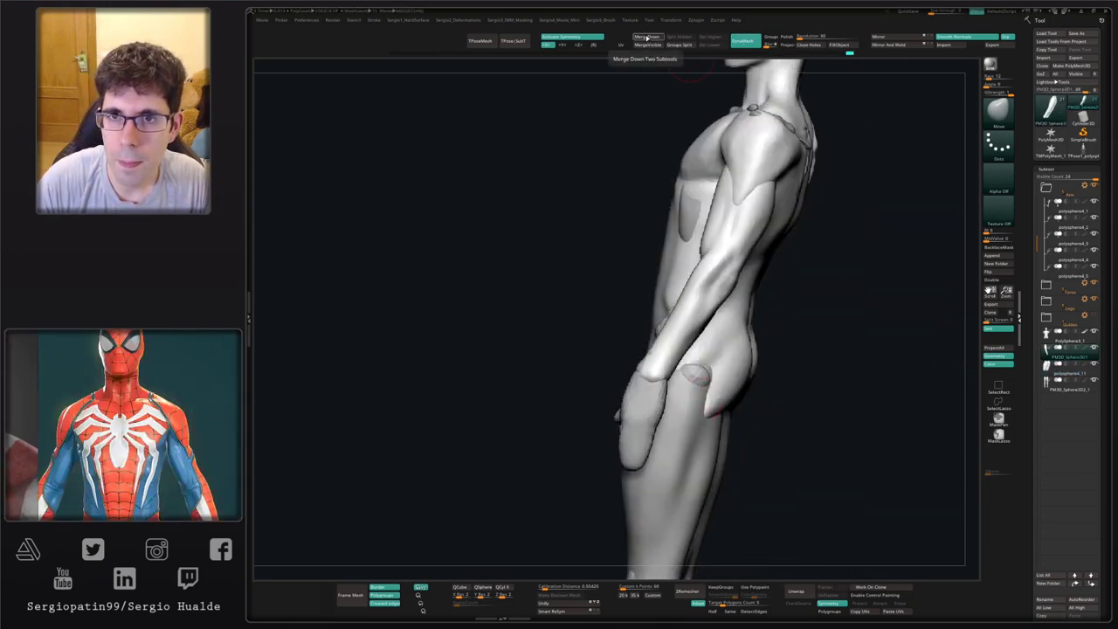
pyautogui.moveTo(647, 366); pyautogui.dragTo(621, 362, button='right')
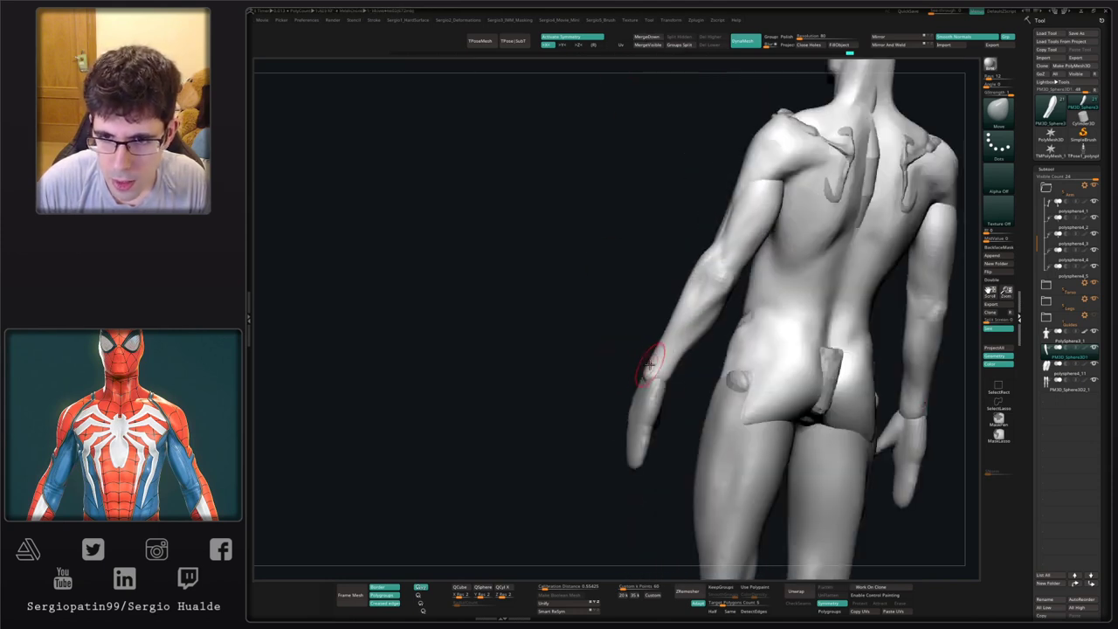
pyautogui.click(662, 38)
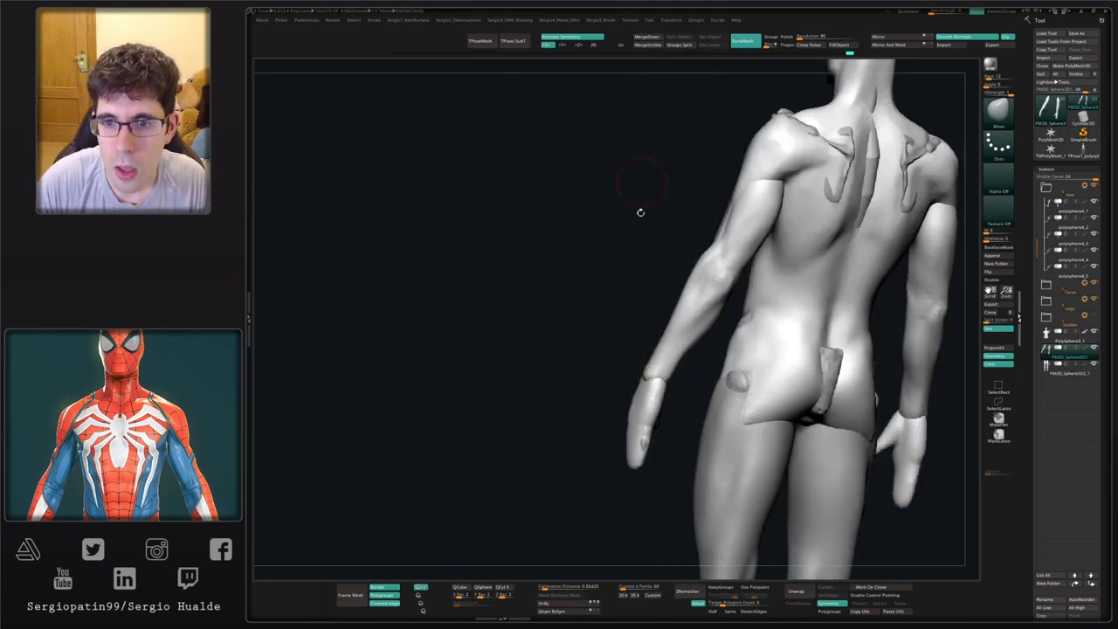
pyautogui.click(623, 352)
pyautogui.keyDown('ctrl'); pyautogui.moveTo(614, 307); pyautogui.dragTo(621, 364); pyautogui.keyUp('ctrl')
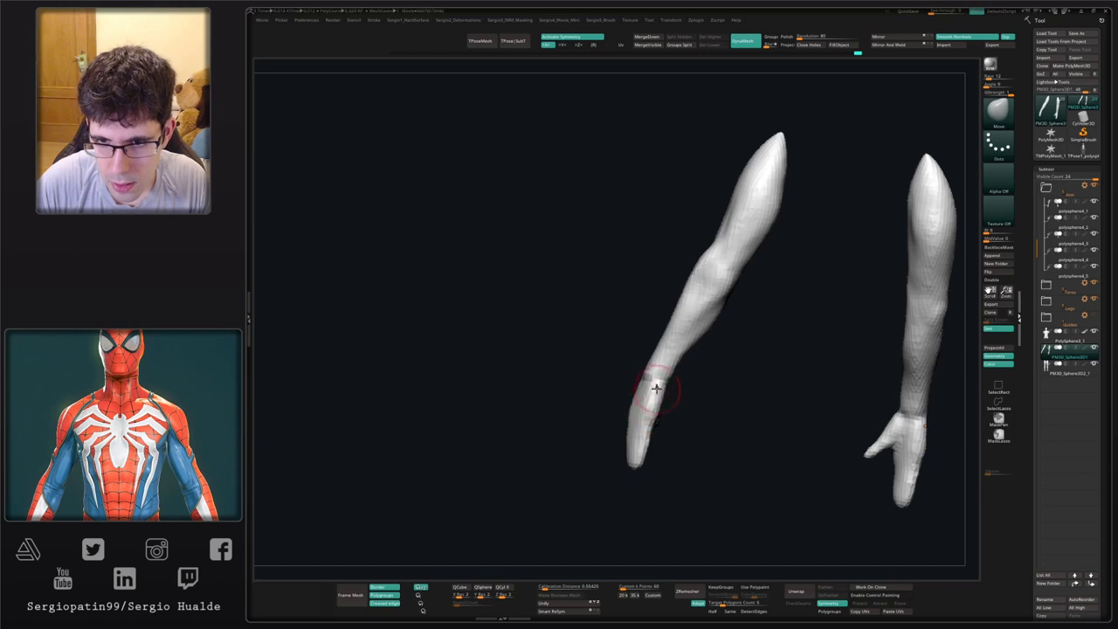
pyautogui.hotkey('ctrl', 'z')
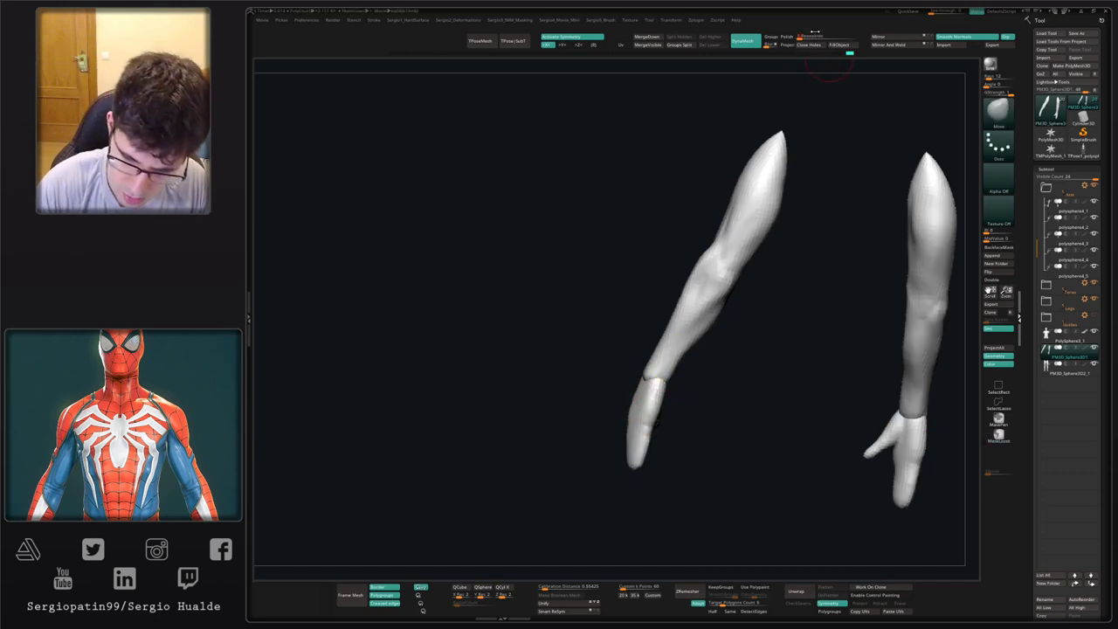
pyautogui.write('128')
pyautogui.press('Return')
pyautogui.moveTo(602, 289); pyautogui.dragTo(589, 311)
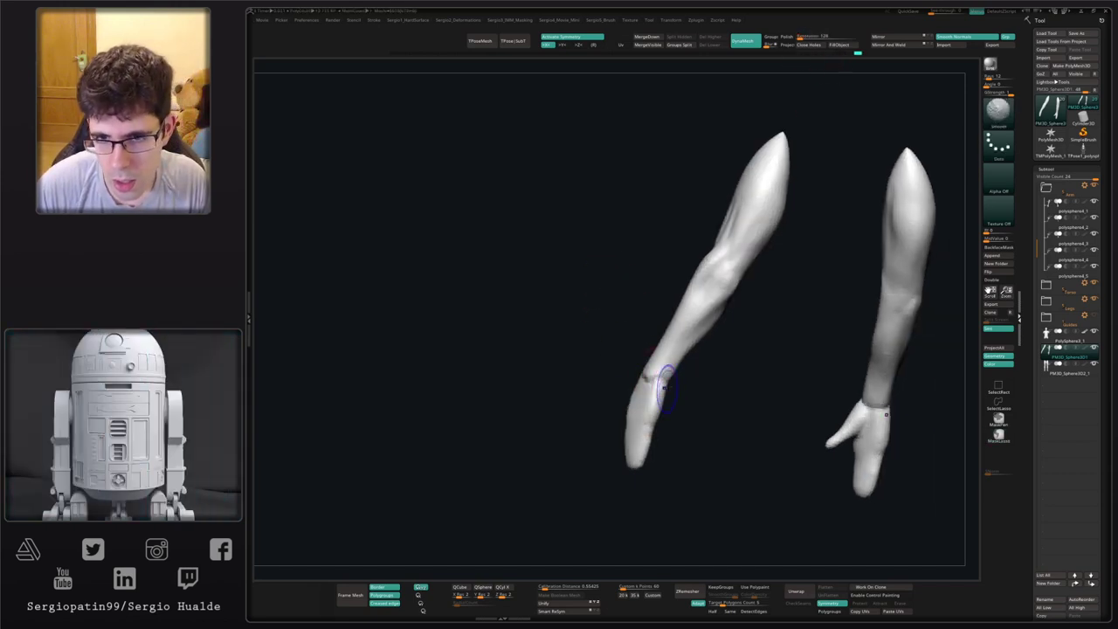
# - Smooth the seam at the wrists, refine the wrist contours, and show the full figure again
pyautogui.moveTo(583, 393); pyautogui.dragTo(627, 391)
pyautogui.moveTo(638, 368)
pyautogui.keyDown('shift'); pyautogui.mouseDown(button='right')
pyautogui.moveTo(651, 380)
pyautogui.moveTo(705, 324)
pyautogui.moveTo(653, 347)
pyautogui.mouseUp(button='right'); pyautogui.keyUp('shift')
pyautogui.hotkey('alt', 'shift', 's')
pyautogui.moveTo(653, 348)
pyautogui.mouseDown(button='right')
pyautogui.moveTo(672, 349)
pyautogui.moveTo(624, 351)
pyautogui.mouseUp(button='right')
pyautogui.moveTo(624, 351)
pyautogui.keyDown('ctrl'); pyautogui.mouseDown(button='right')
pyautogui.moveTo(652, 381)
pyautogui.moveTo(678, 386)
pyautogui.moveTo(640, 380)
pyautogui.moveTo(676, 401)
pyautogui.moveTo(676, 384)
pyautogui.mouseUp(button='right'); pyautogui.keyUp('ctrl')
pyautogui.press('s')
pyautogui.moveTo(676, 384)
pyautogui.mouseDown(button='right')
pyautogui.moveTo(614, 372)
pyautogui.moveTo(698, 353)
pyautogui.moveTo(698, 381)
pyautogui.mouseUp(button='right')
pyautogui.moveTo(599, 354); pyautogui.dragTo(577, 351, button='right')
# - Adjust the contours of the thighs, the backs of the knees and the calves with the Move brush
pyautogui.keyDown('alt'); pyautogui.click(583, 351); pyautogui.keyUp('alt')
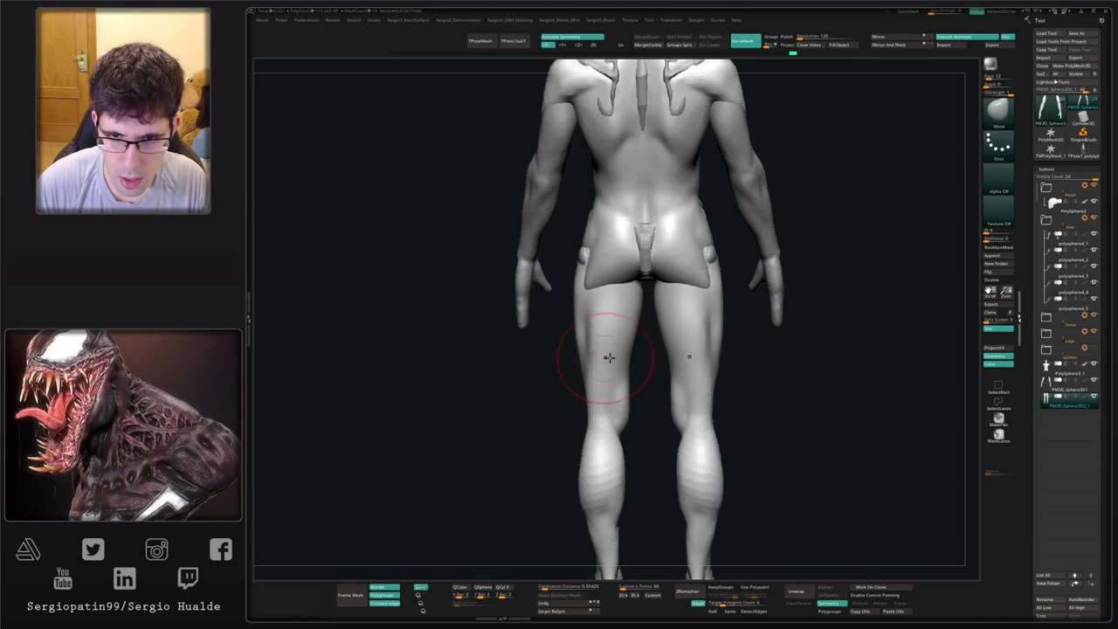
pyautogui.moveTo(637, 347); pyautogui.dragTo(623, 368, button='right')
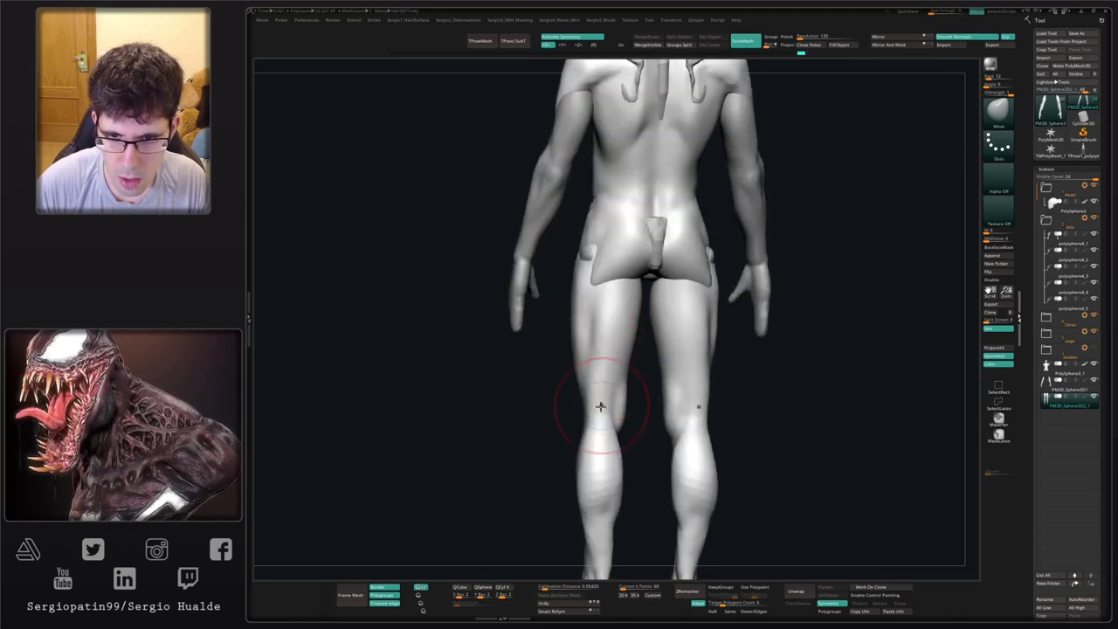
pyautogui.moveTo(583, 419)
pyautogui.mouseDown(button='right')
pyautogui.moveTo(611, 419)
pyautogui.moveTo(562, 461)
pyautogui.moveTo(616, 417)
pyautogui.mouseUp(button='right')
pyautogui.moveTo(585, 450)
pyautogui.mouseDown(button='right')
pyautogui.moveTo(654, 464)
pyautogui.moveTo(648, 421)
pyautogui.moveTo(615, 414)
pyautogui.mouseUp(button='right')
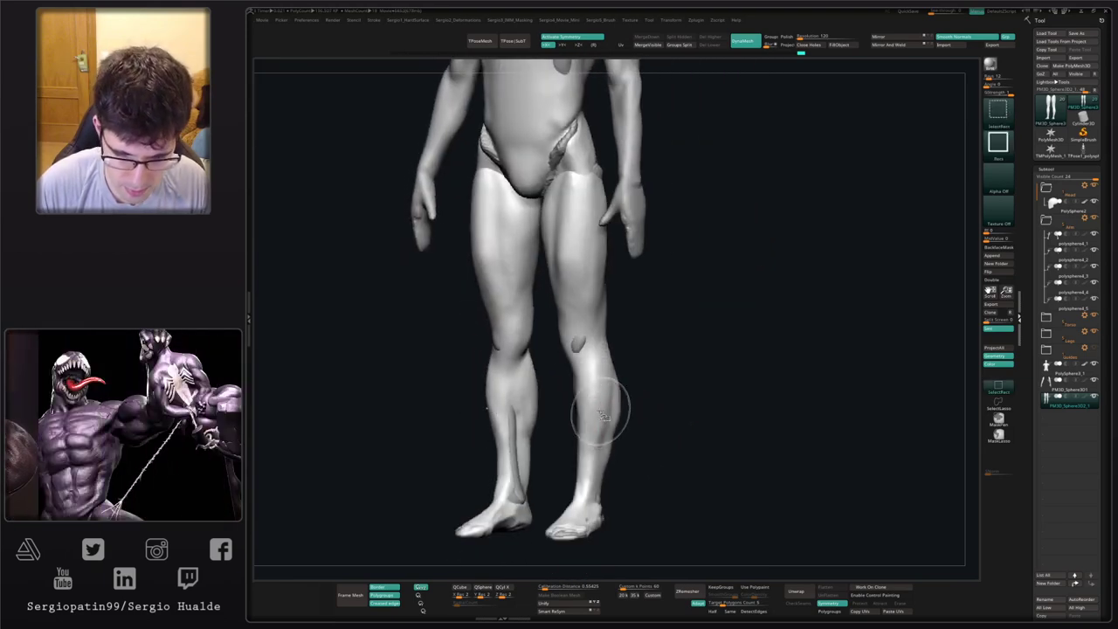
# - Flatten the planes of the lower legs with TrimDynamic and refine the calf volume with the Clay brush
pyautogui.hotkey('ctrl', 'shift', 't')
pyautogui.press('s')
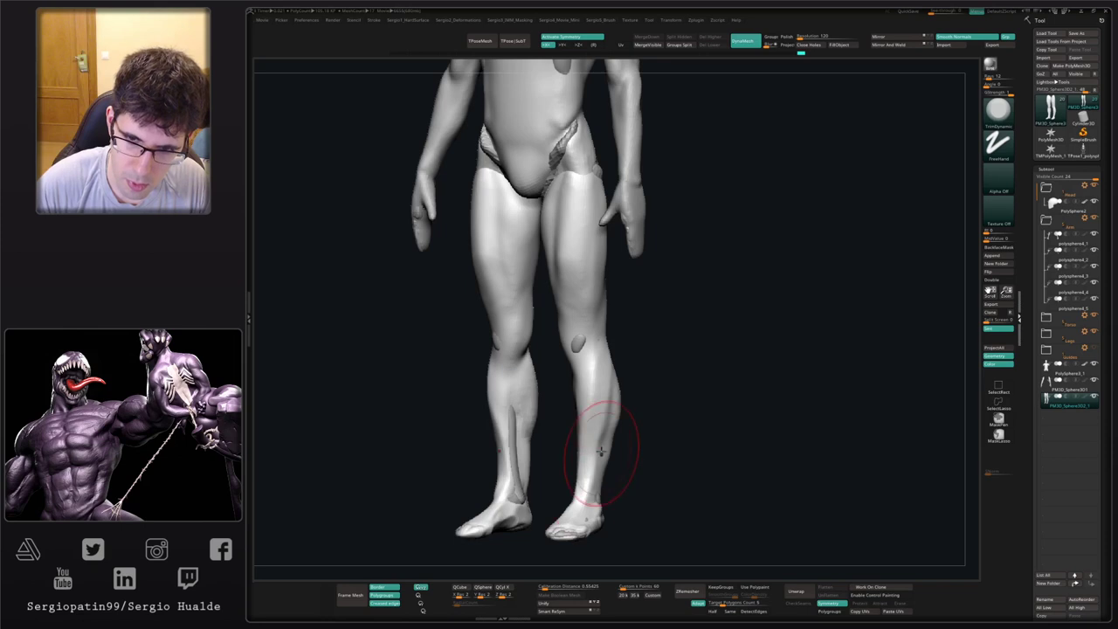
pyautogui.moveTo(611, 480)
pyautogui.mouseDown(button='right')
pyautogui.moveTo(572, 458)
pyautogui.moveTo(576, 441)
pyautogui.mouseUp(button='right')
pyautogui.press('c')
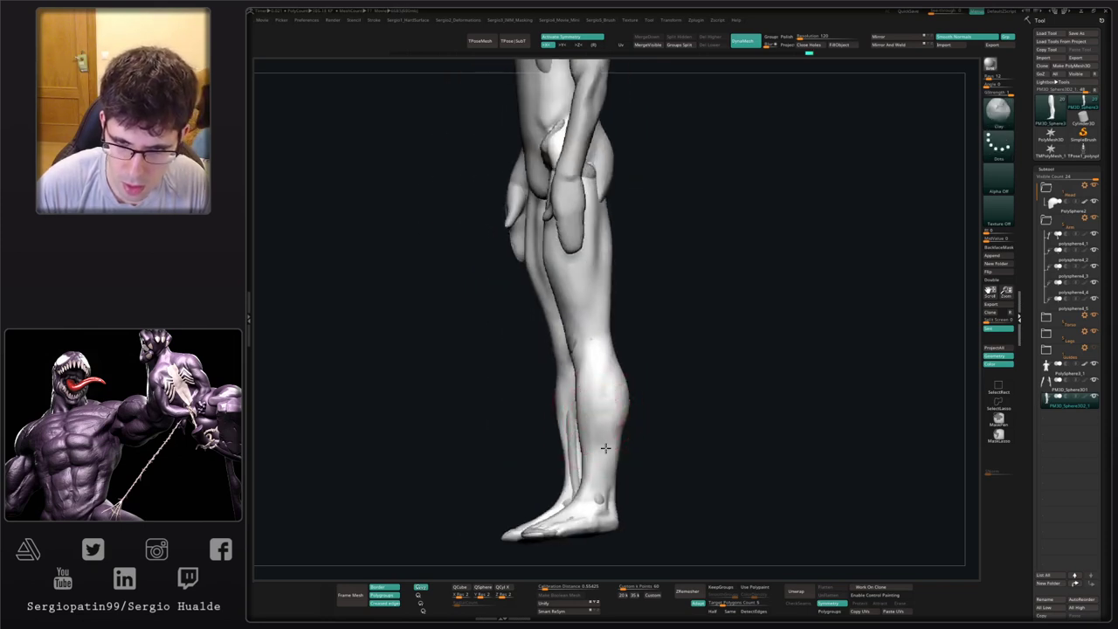
pyautogui.moveTo(619, 489)
pyautogui.mouseDown(button='right')
pyautogui.moveTo(651, 454)
pyautogui.moveTo(638, 470)
pyautogui.moveTo(694, 437)
pyautogui.moveTo(640, 367)
pyautogui.moveTo(614, 368)
pyautogui.moveTo(579, 416)
pyautogui.moveTo(608, 434)
pyautogui.moveTo(579, 388)
pyautogui.mouseUp(button='right')
# - Carve creases around the kneecaps with DamStandard and build up volume above them with the Clay brush
pyautogui.press('b')
pyautogui.press('d')
pyautogui.press('s')
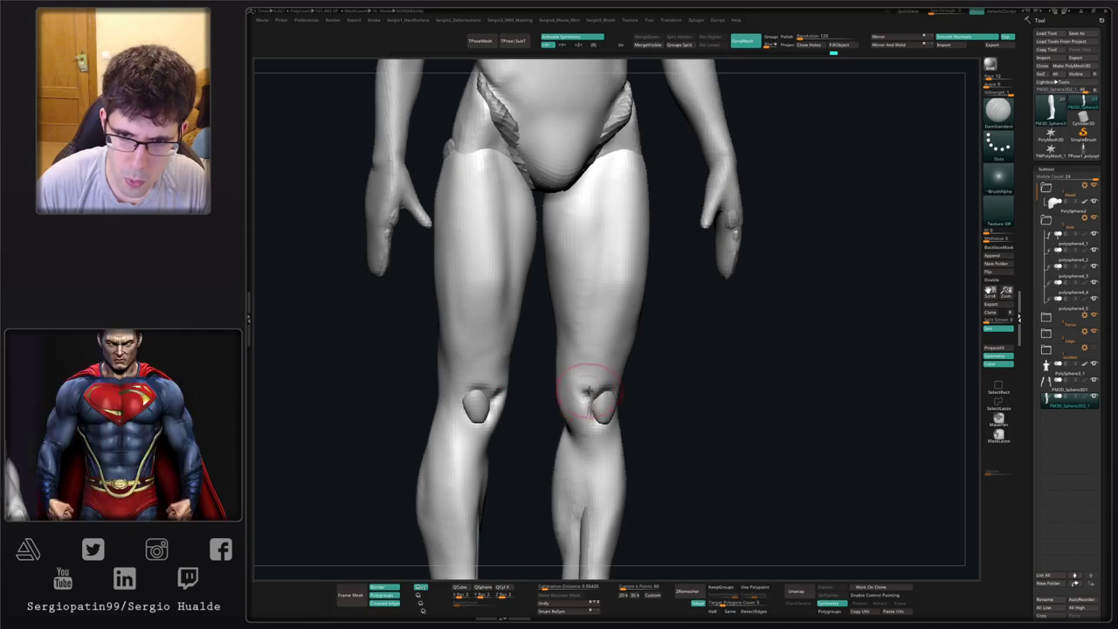
pyautogui.press('b')
pyautogui.press('c')
pyautogui.press('l')
pyautogui.moveTo(592, 358); pyautogui.dragTo(592, 387)
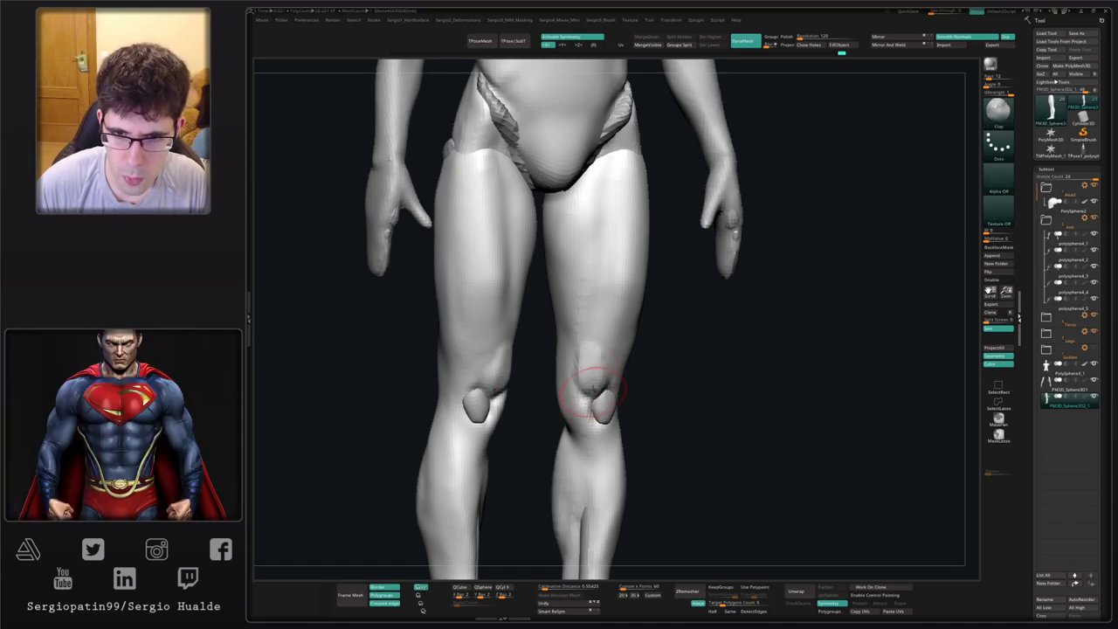
# - Reshape the area around the knees with the Move brush
pyautogui.press('b')
pyautogui.press('m')
pyautogui.press('v')
pyautogui.moveTo(620, 403); pyautogui.dragTo(595, 419, button='right')
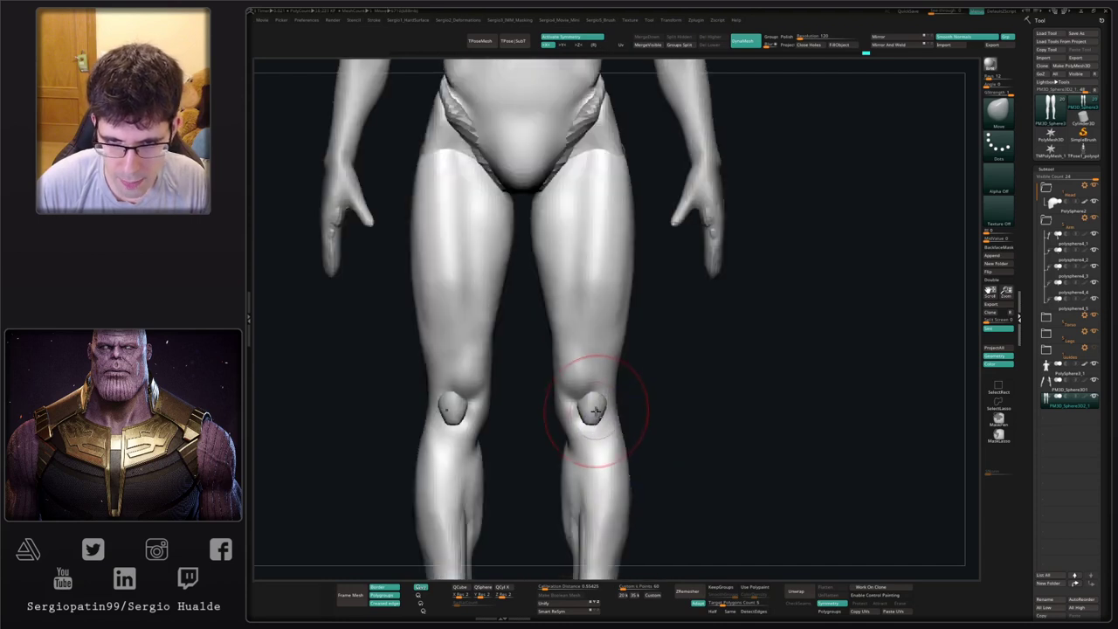
# - Adjust the placement of the kneecap pieces against the front of the knees with the transform gizmo
pyautogui.keyDown('alt'); pyautogui.click(595, 411); pyautogui.keyUp('alt')
pyautogui.hotkey('alt', 's')
pyautogui.press('w')
pyautogui.keyDown('alt'); pyautogui.click(591, 405); pyautogui.keyUp('alt')
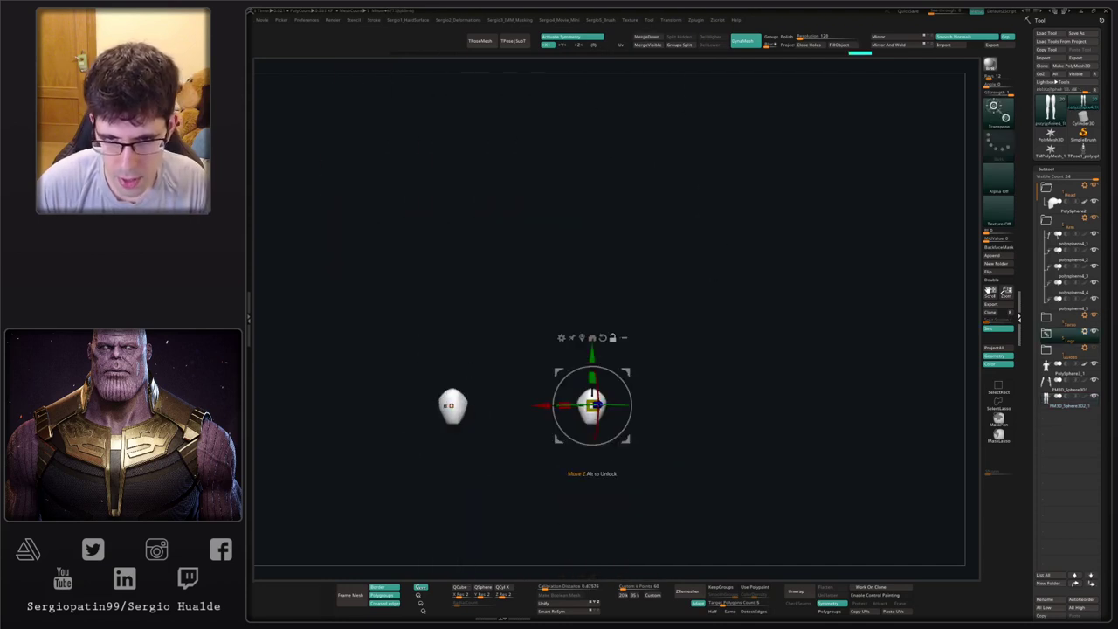
pyautogui.hotkey('alt', 's')
pyautogui.moveTo(597, 392); pyautogui.dragTo(602, 401)
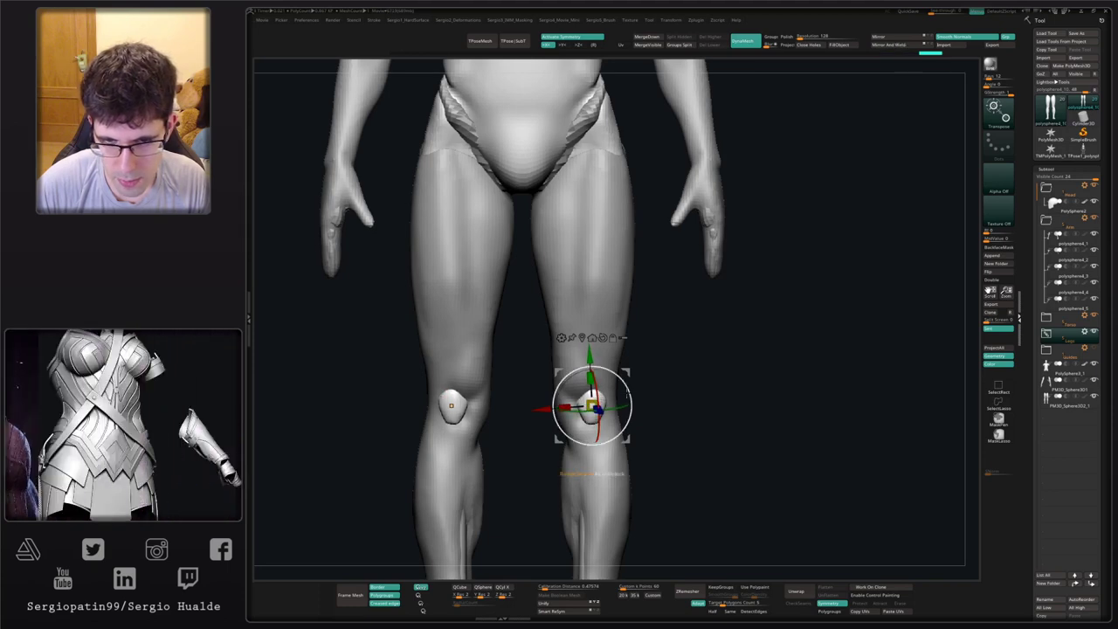
pyautogui.moveTo(648, 367); pyautogui.dragTo(657, 382)
# - Check the kneecaps against the leg bones from the side by temporarily hiding the leg mesh
pyautogui.click(1081, 370)
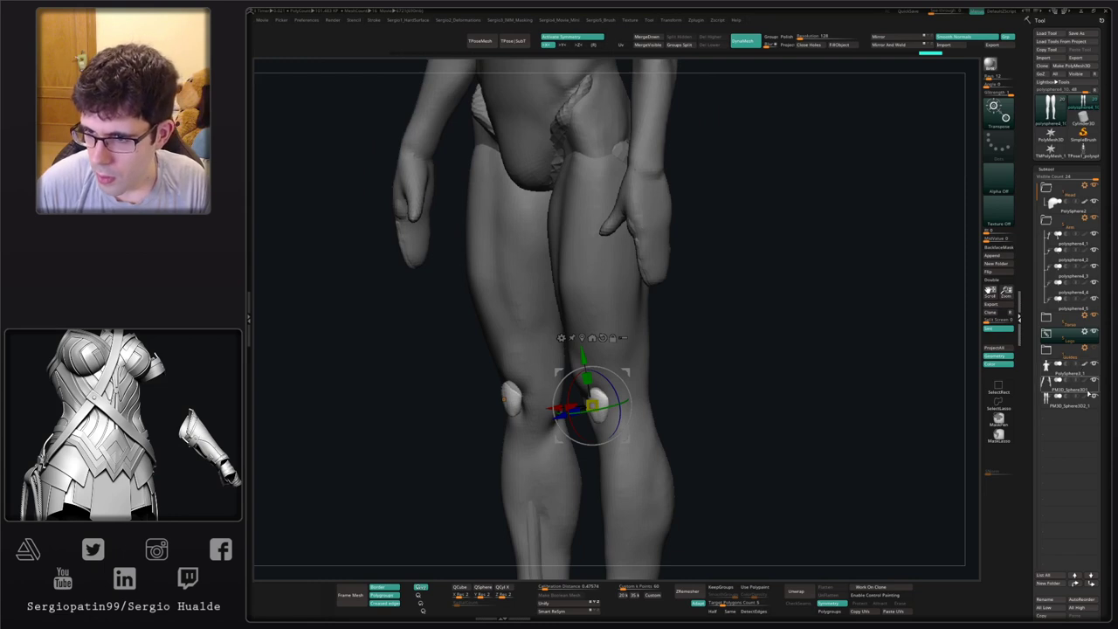
pyautogui.click(1091, 398)
pyautogui.moveTo(877, 415); pyautogui.dragTo(708, 406)
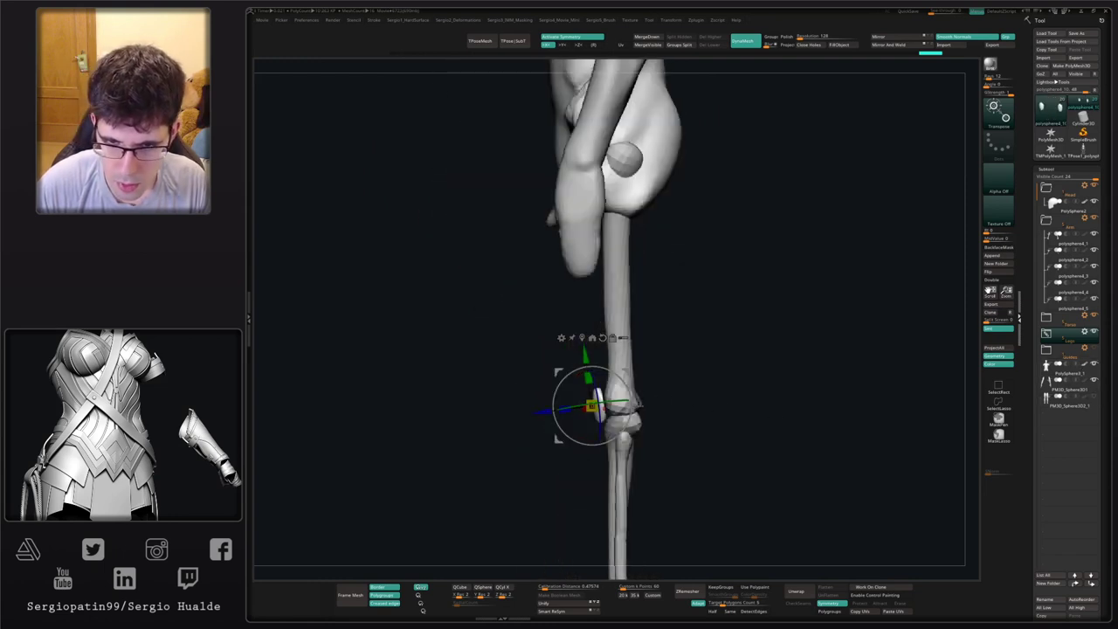
pyautogui.click(1094, 398)
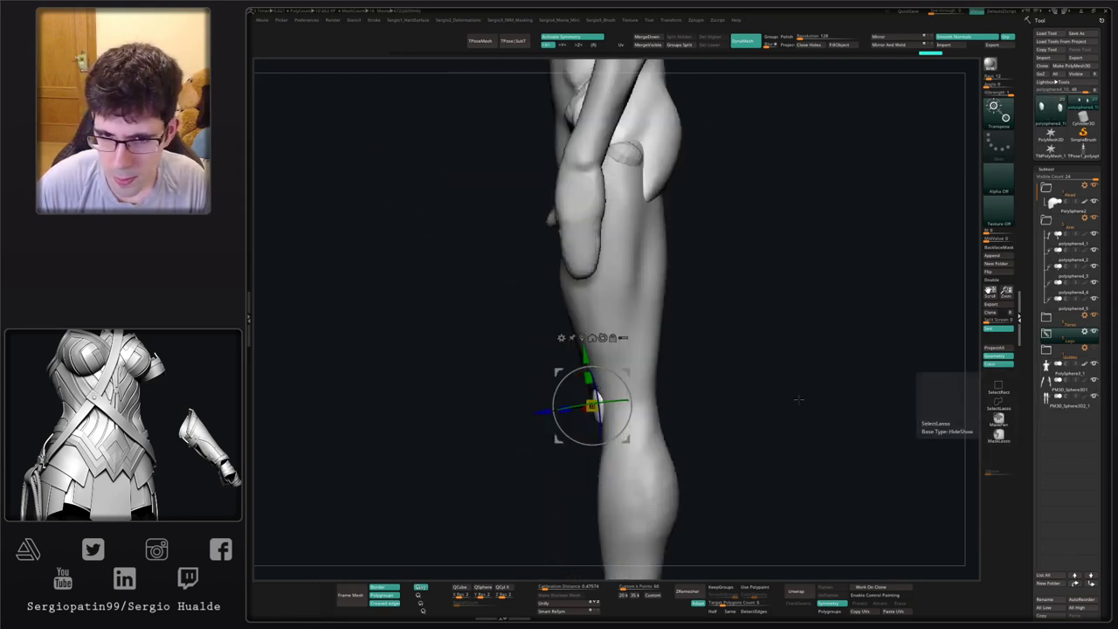
# - Isolate the leg mesh and build up volume on the front of the knees with a smaller Clay brush
pyautogui.press('q')
pyautogui.keyDown('alt'); pyautogui.click(620, 410); pyautogui.keyUp('alt')
pyautogui.moveTo(690, 410); pyautogui.dragTo(829, 411)
pyautogui.press('b')
pyautogui.press('c')
pyautogui.press('l')
pyautogui.press('[')
pyautogui.moveTo(642, 409); pyautogui.dragTo(659, 409)
pyautogui.hotkey('alt', 's')
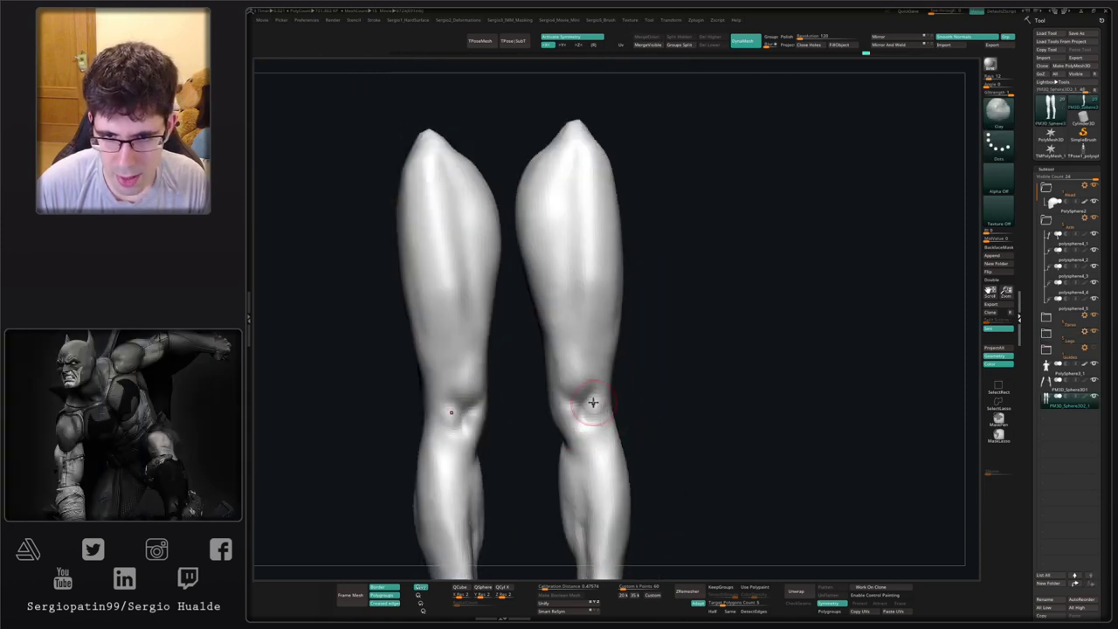
pyautogui.moveTo(590, 404)
pyautogui.mouseDown()
pyautogui.moveTo(593, 437)
pyautogui.moveTo(597, 425)
pyautogui.moveTo(605, 435)
pyautogui.mouseUp()
pyautogui.moveTo(618, 457)
pyautogui.keyDown('ctrl'); pyautogui.mouseDown(button='right')
pyautogui.moveTo(602, 463)
pyautogui.moveTo(631, 411)
pyautogui.moveTo(632, 442)
pyautogui.moveTo(615, 466)
pyautogui.moveTo(617, 353)
pyautogui.moveTo(656, 395)
pyautogui.moveTo(669, 359)
pyautogui.mouseUp(button='right'); pyautogui.keyUp('ctrl')
# - Hide the horizontal proportion guides and review the whole figure from the side, front and back
pyautogui.click(1095, 348)
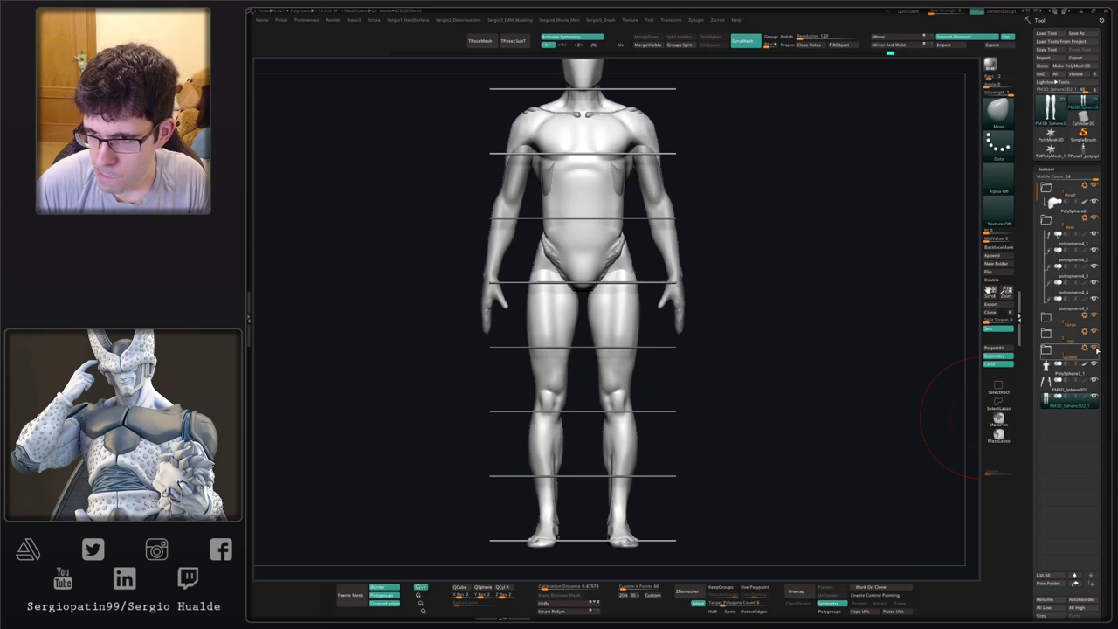
pyautogui.moveTo(811, 379); pyautogui.dragTo(670, 362)
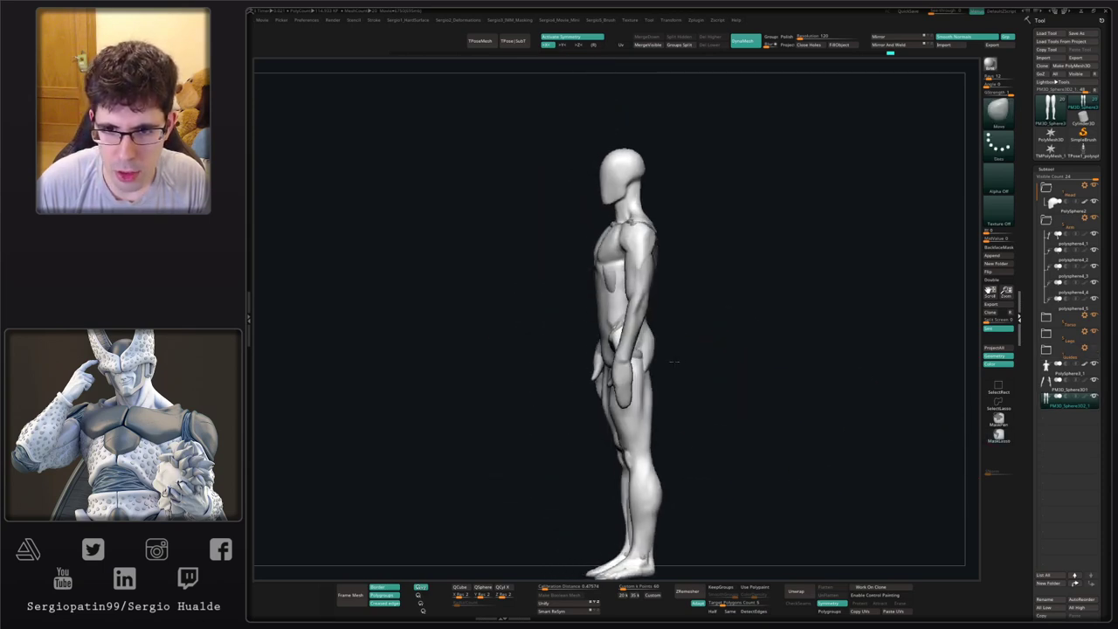
pyautogui.moveTo(674, 361); pyautogui.dragTo(727, 359, button='right')
pyautogui.keyDown('ctrl'); pyautogui.moveTo(603, 353); pyautogui.dragTo(623, 399, button='right'); pyautogui.keyUp('ctrl')
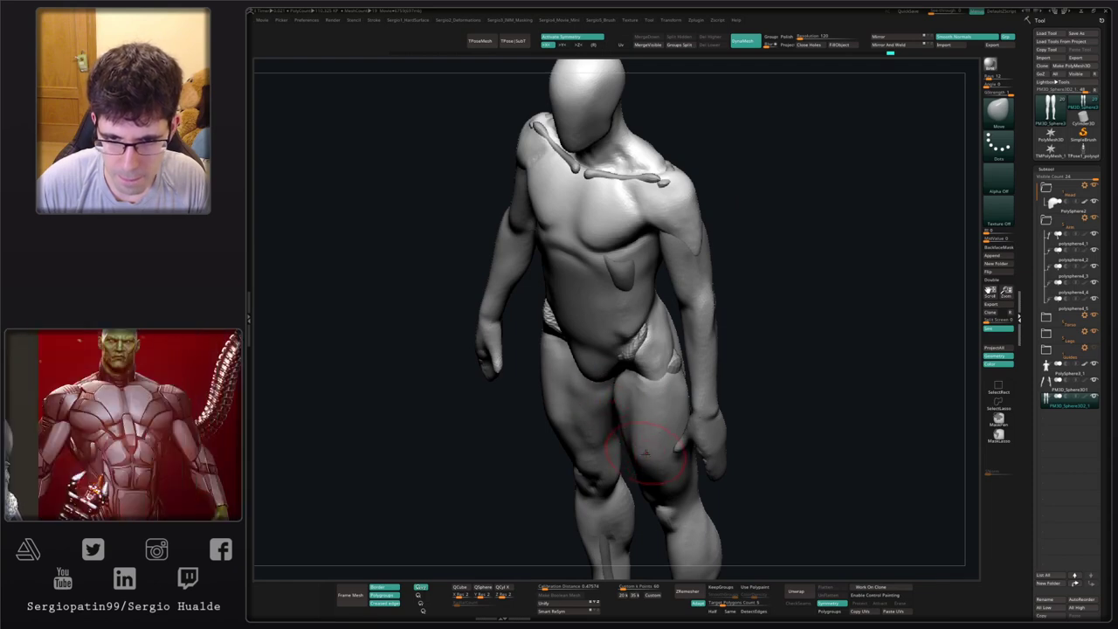
pyautogui.moveTo(651, 445); pyautogui.dragTo(648, 446)
pyautogui.moveTo(648, 446); pyautogui.dragTo(659, 416, button='right')
pyautogui.moveTo(618, 410)
pyautogui.mouseDown(button='right')
pyautogui.moveTo(601, 390)
pyautogui.moveTo(694, 404)
pyautogui.mouseUp(button='right')
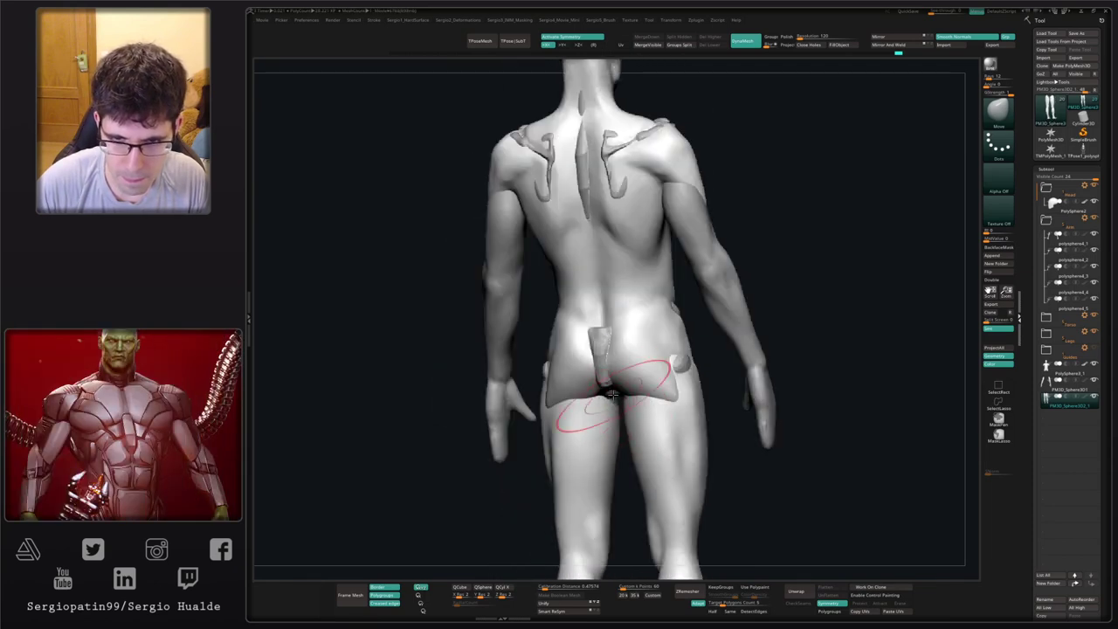
pyautogui.moveTo(613, 385); pyautogui.dragTo(644, 451, button='right')
# - Select the head mesh and isolate it, with a smaller brush ready for sculpting
pyautogui.click(1070, 208)
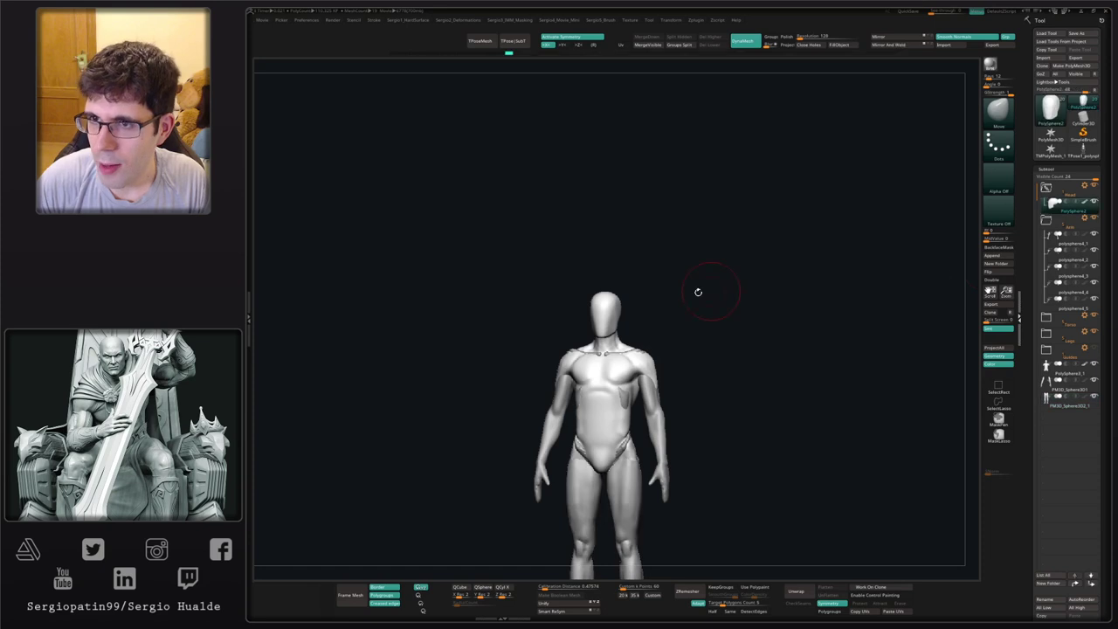
pyautogui.keyDown('ctrl'); pyautogui.moveTo(626, 321); pyautogui.dragTo(625, 356, button='right'); pyautogui.keyUp('ctrl')
pyautogui.keyDown('alt'); pyautogui.moveTo(609, 303); pyautogui.dragTo(621, 443, button='right'); pyautogui.keyUp('alt')
pyautogui.hotkey('alt', 's')
pyautogui.moveTo(579, 311)
pyautogui.keyDown('ctrl'); pyautogui.mouseDown(button='right')
pyautogui.moveTo(616, 419)
pyautogui.moveTo(598, 426)
pyautogui.moveTo(628, 387)
pyautogui.mouseUp(button='right'); pyautogui.keyUp('ctrl')
pyautogui.press('[')
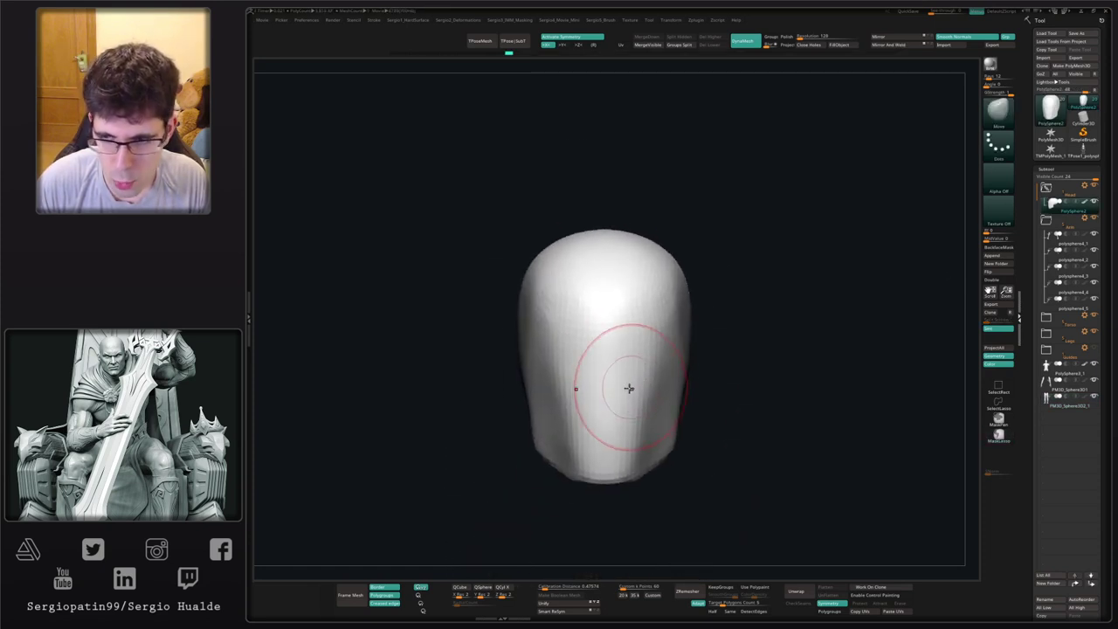
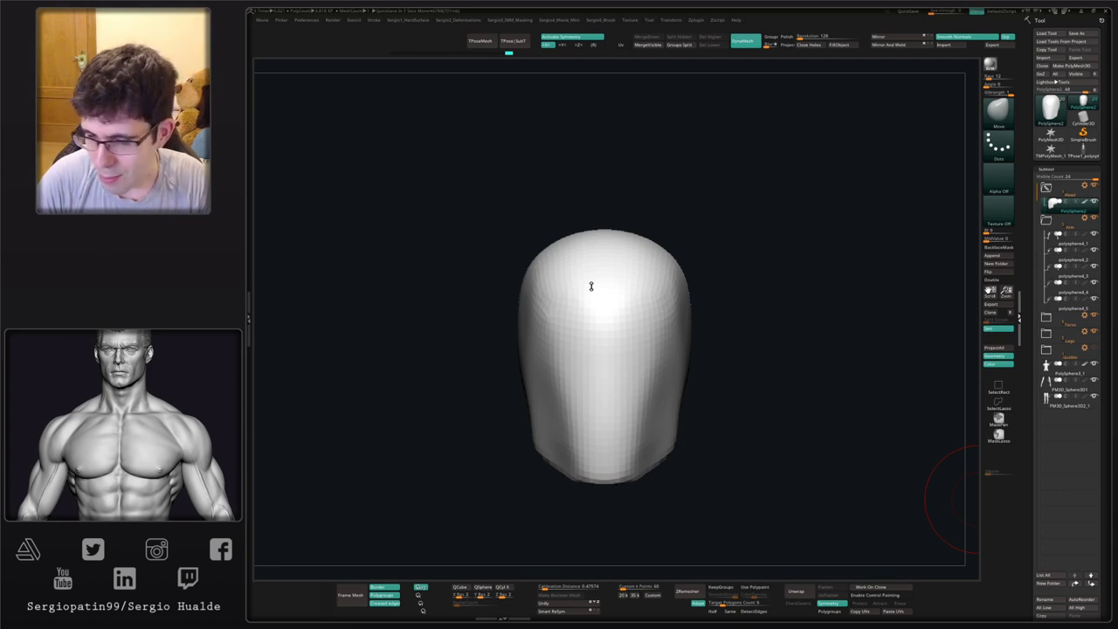
# - Carve the two eye sockets into the front of the head with the Clay brush
pyautogui.moveTo(786, 286)
pyautogui.mouseDown(button='right')
pyautogui.moveTo(721, 296)
pyautogui.moveTo(589, 372)
pyautogui.moveTo(599, 364)
pyautogui.mouseUp(button='right')
pyautogui.press('b')
pyautogui.press('c')
pyautogui.press('l')
pyautogui.press('s')
pyautogui.moveTo(599, 365); pyautogui.dragTo(602, 362)
pyautogui.press('s')
pyautogui.moveTo(603, 353)
pyautogui.keyDown('alt'); pyautogui.mouseDown()
pyautogui.moveTo(600, 367)
pyautogui.moveTo(621, 361)
pyautogui.moveTo(611, 369)
pyautogui.mouseUp(); pyautogui.keyUp('alt')
pyautogui.keyDown('shift'); pyautogui.moveTo(611, 370); pyautogui.dragTo(609, 368, button='right'); pyautogui.keyUp('shift')
pyautogui.press('s')
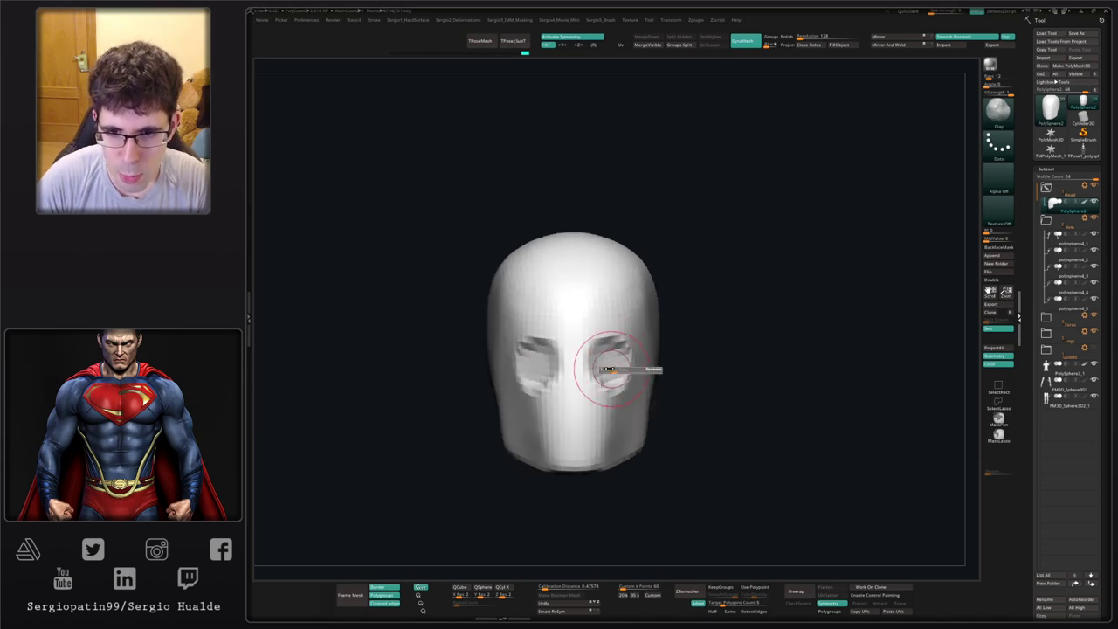
pyautogui.moveTo(609, 369); pyautogui.dragTo(611, 365)
pyautogui.press('s')
# - Hollow the area between the eye sockets with the Clay brush to define the brow ridge
pyautogui.moveTo(611, 365); pyautogui.dragTo(568, 361, button='right')
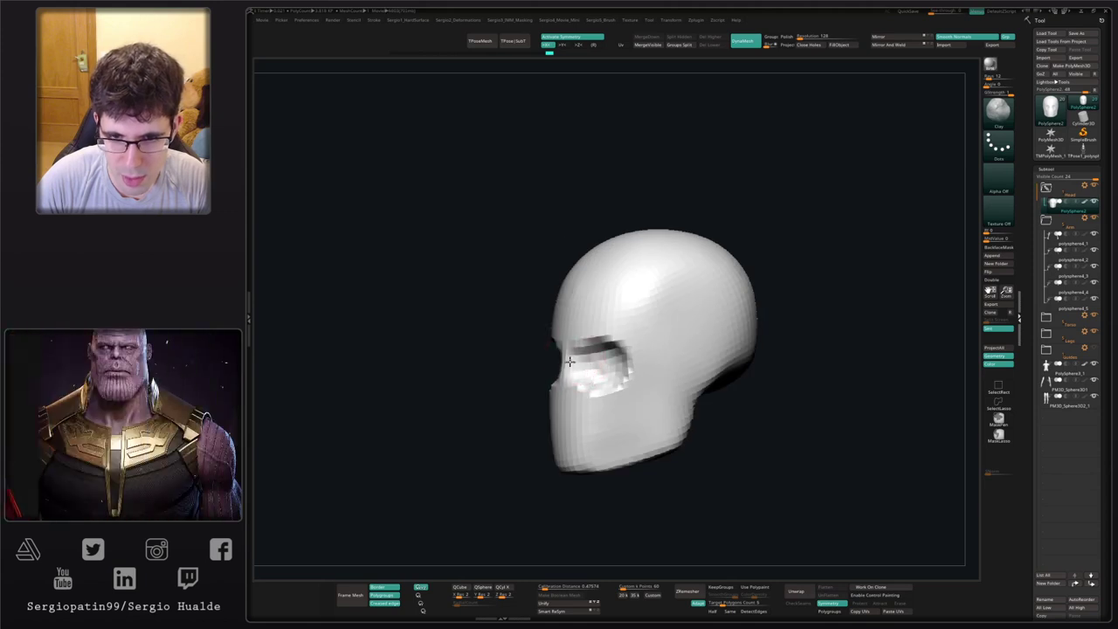
pyautogui.moveTo(569, 362)
pyautogui.keyDown('alt'); pyautogui.mouseDown()
pyautogui.moveTo(570, 341)
pyautogui.moveTo(597, 341)
pyautogui.mouseUp(); pyautogui.keyUp('alt')
pyautogui.moveTo(597, 340); pyautogui.dragTo(618, 317, button='right')
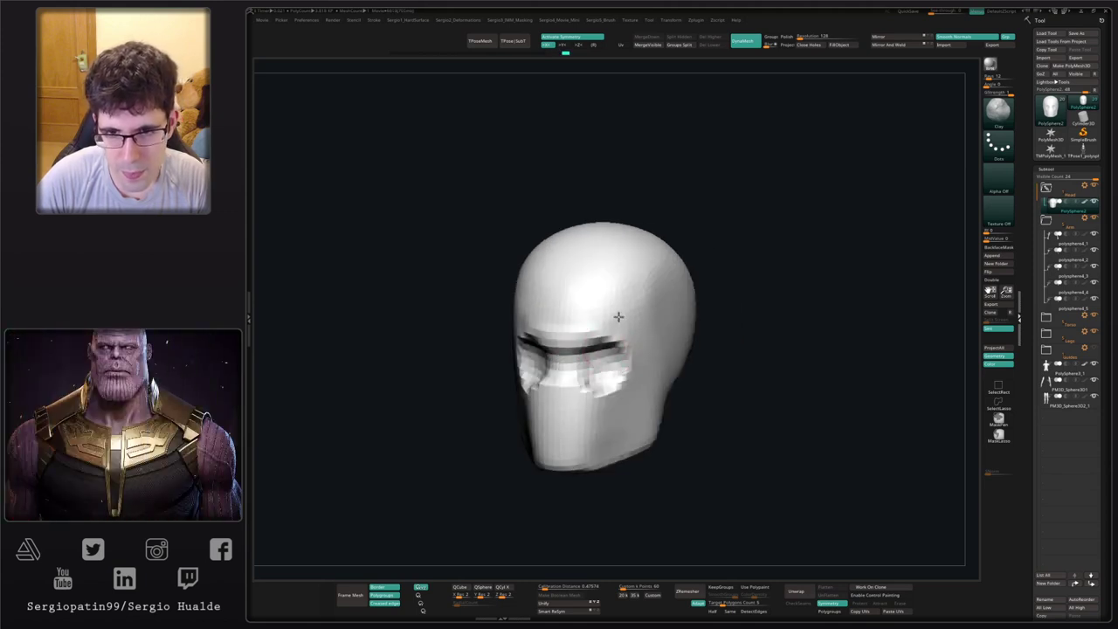
# - Shape the temples and the hollows below the cheekbones with the Clay brush
pyautogui.moveTo(618, 316); pyautogui.dragTo(644, 337)
pyautogui.moveTo(644, 337); pyautogui.dragTo(627, 383, button='right')
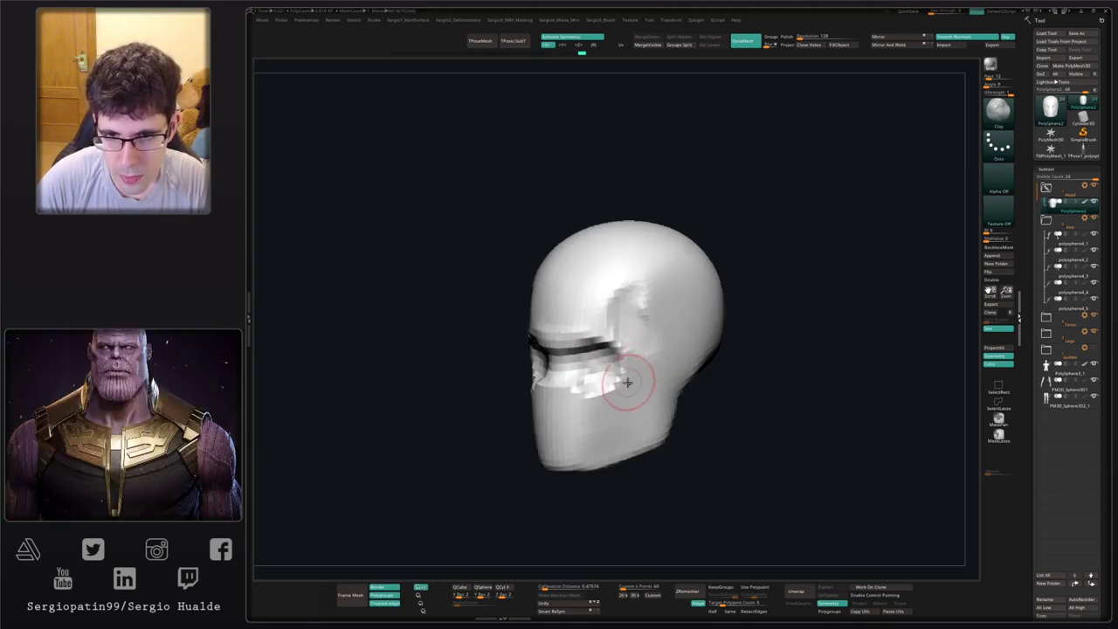
pyautogui.moveTo(627, 382); pyautogui.dragTo(603, 381)
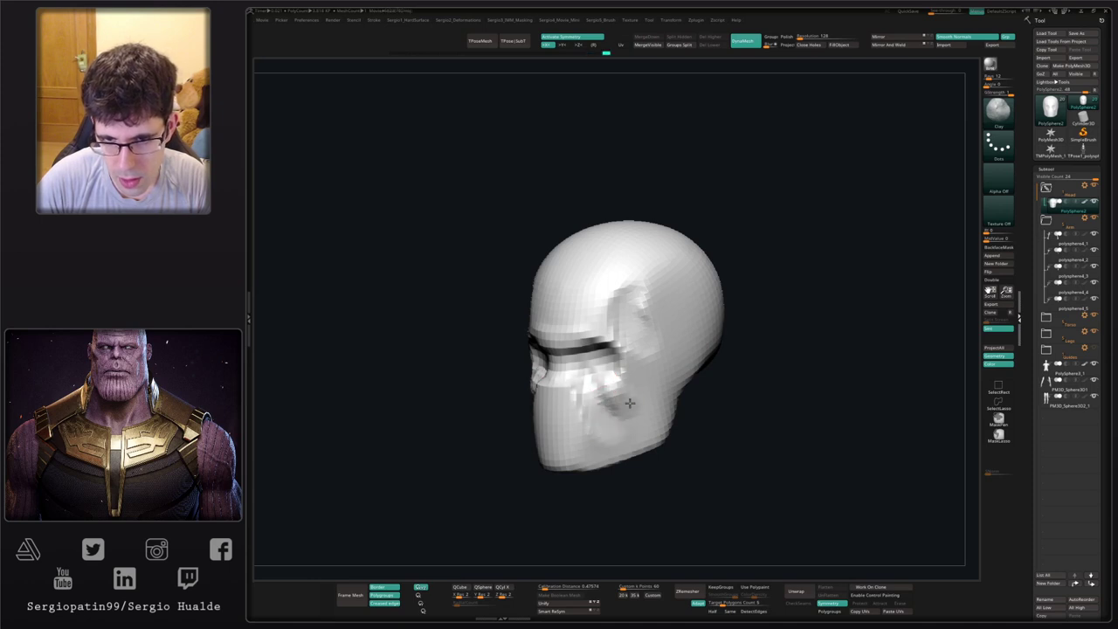
pyautogui.moveTo(680, 354)
pyautogui.mouseDown()
pyautogui.moveTo(623, 400)
pyautogui.moveTo(641, 357)
pyautogui.moveTo(629, 348)
pyautogui.moveTo(653, 355)
pyautogui.mouseUp()
# - Carve the edges of the cheekbones and the nasal opening with DamStandard
pyautogui.press('b')
pyautogui.press('d')
pyautogui.press('s')
pyautogui.moveTo(654, 353); pyautogui.dragTo(726, 362, button='right')
pyautogui.moveTo(569, 387)
pyautogui.mouseDown()
pyautogui.moveTo(563, 372)
pyautogui.moveTo(577, 380)
pyautogui.moveTo(567, 385)
pyautogui.mouseUp()
pyautogui.moveTo(599, 386); pyautogui.dragTo(546, 389, button='right')
# - Reshape the front of the upper jaw below the nose with the Move brush
pyautogui.press('b')
pyautogui.press('m')
pyautogui.press('v')
pyautogui.moveTo(583, 389)
pyautogui.mouseDown()
pyautogui.moveTo(594, 386)
pyautogui.moveTo(581, 406)
pyautogui.mouseUp()
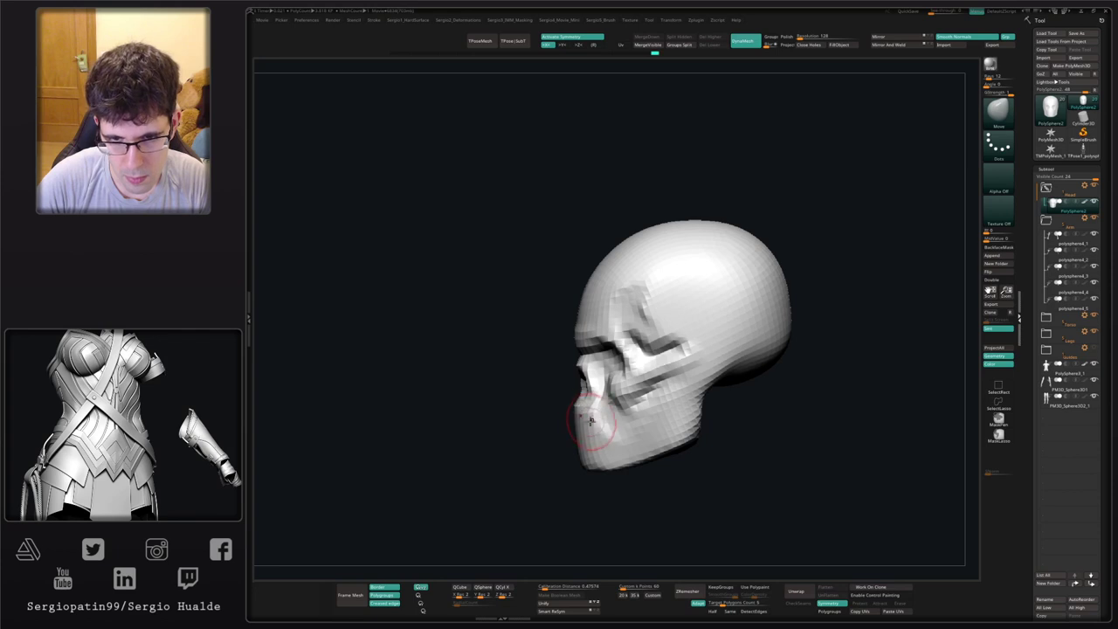
# - Carve the mouth line across the front of the jaw with DamStandard
pyautogui.press('b')
pyautogui.press('d')
pyautogui.press('s')
pyautogui.moveTo(583, 442)
pyautogui.mouseDown(button='right')
pyautogui.moveTo(566, 443)
pyautogui.moveTo(597, 463)
pyautogui.moveTo(586, 459)
pyautogui.mouseUp(button='right')
pyautogui.press('b')
pyautogui.press('m')
pyautogui.press('v')
# - Flatten the planes of the chin with TrimDynamic and adjust the lower face with the Move brush
pyautogui.press('b')
pyautogui.press('t')
pyautogui.press('d')
pyautogui.press('s')
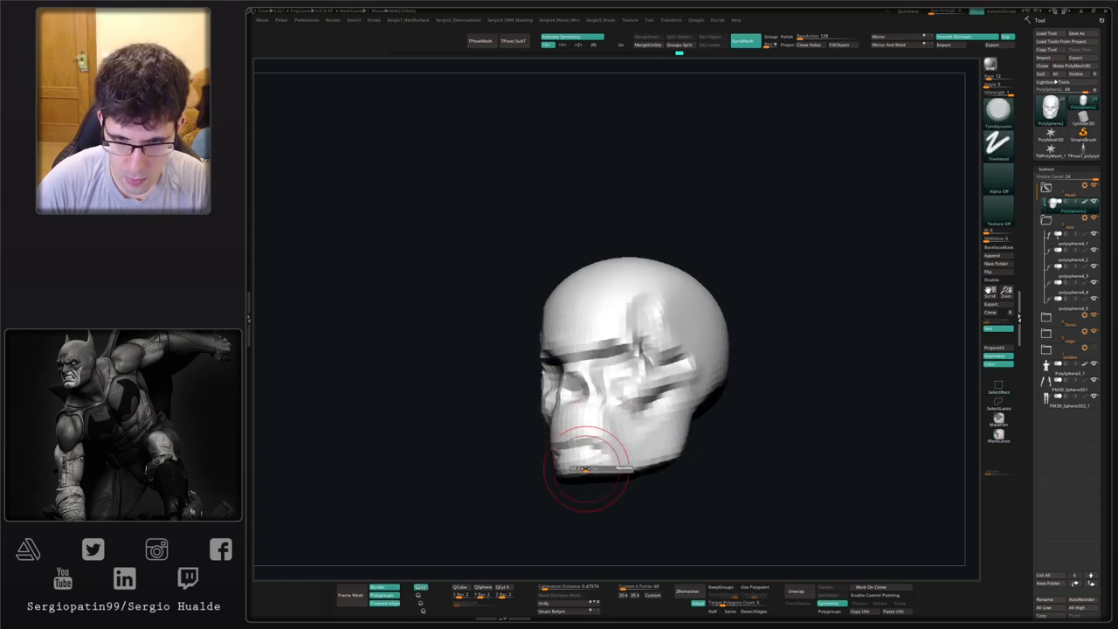
pyautogui.moveTo(586, 469); pyautogui.dragTo(577, 468)
pyautogui.moveTo(569, 471)
pyautogui.mouseDown(button='right')
pyautogui.moveTo(560, 462)
pyautogui.moveTo(585, 451)
pyautogui.mouseUp(button='right')
pyautogui.press('b')
pyautogui.press('m')
pyautogui.press('v')
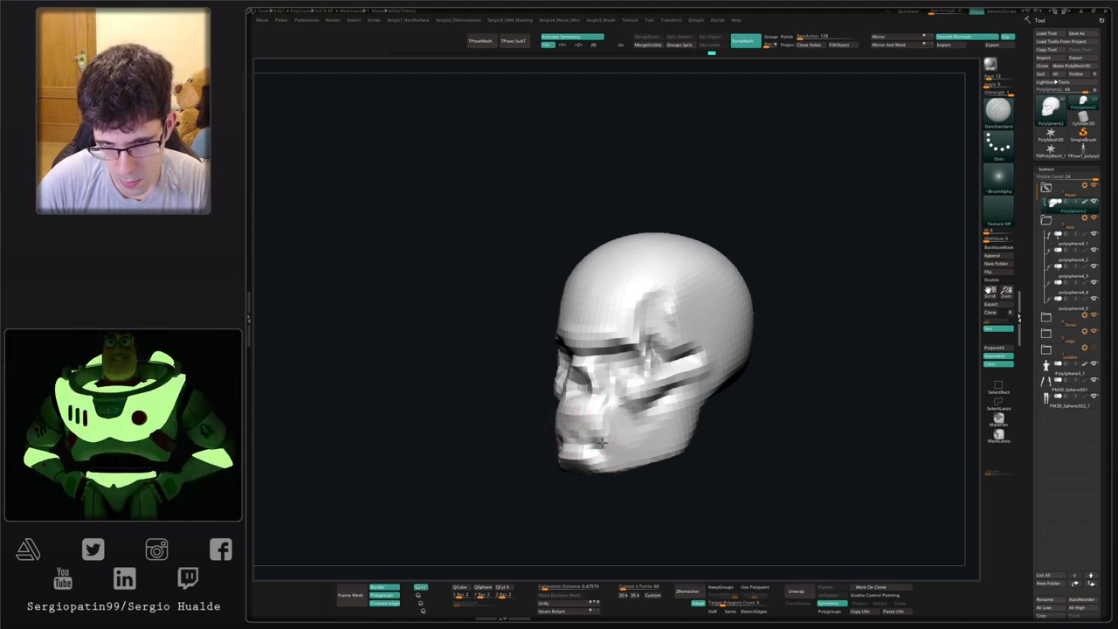
# - Hollow the sides of the face between the teeth area and the jaw with the Clay brush
pyautogui.press('b')
pyautogui.press('c')
pyautogui.press('l')
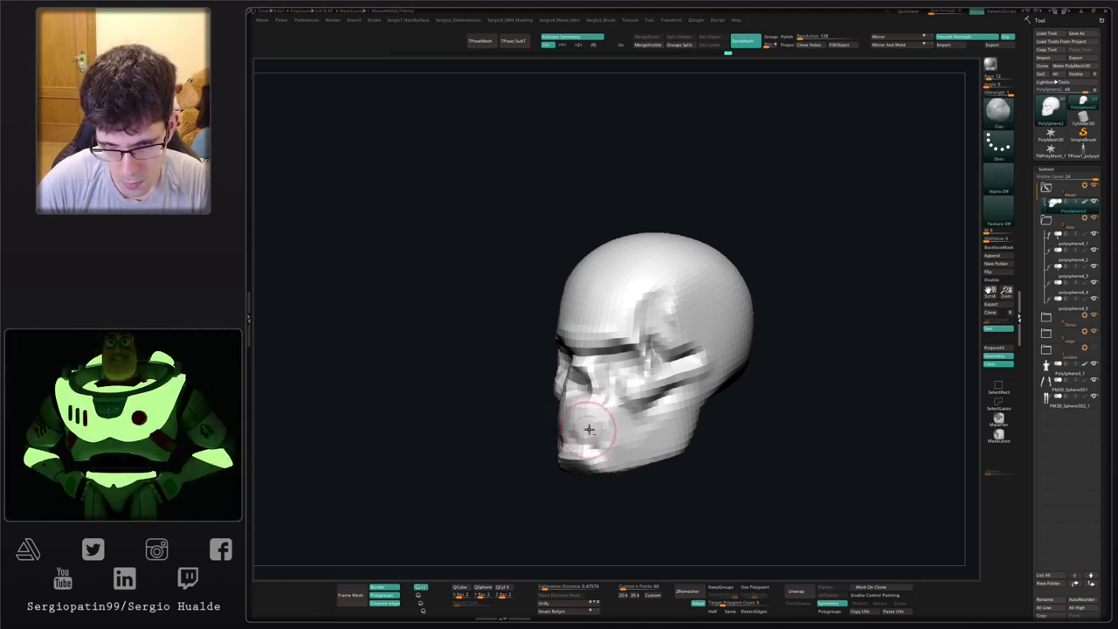
pyautogui.keyDown('alt'); pyautogui.moveTo(633, 427); pyautogui.dragTo(602, 435); pyautogui.keyUp('alt')
pyautogui.moveTo(559, 416)
pyautogui.mouseDown(button='right')
pyautogui.moveTo(635, 429)
pyautogui.moveTo(657, 408)
pyautogui.moveTo(606, 445)
pyautogui.mouseUp(button='right')
# - Smooth the upper jaw and deepen the creases beneath the cheekbones with DamStandard
pyautogui.press('b')
pyautogui.press('d')
pyautogui.press('s')
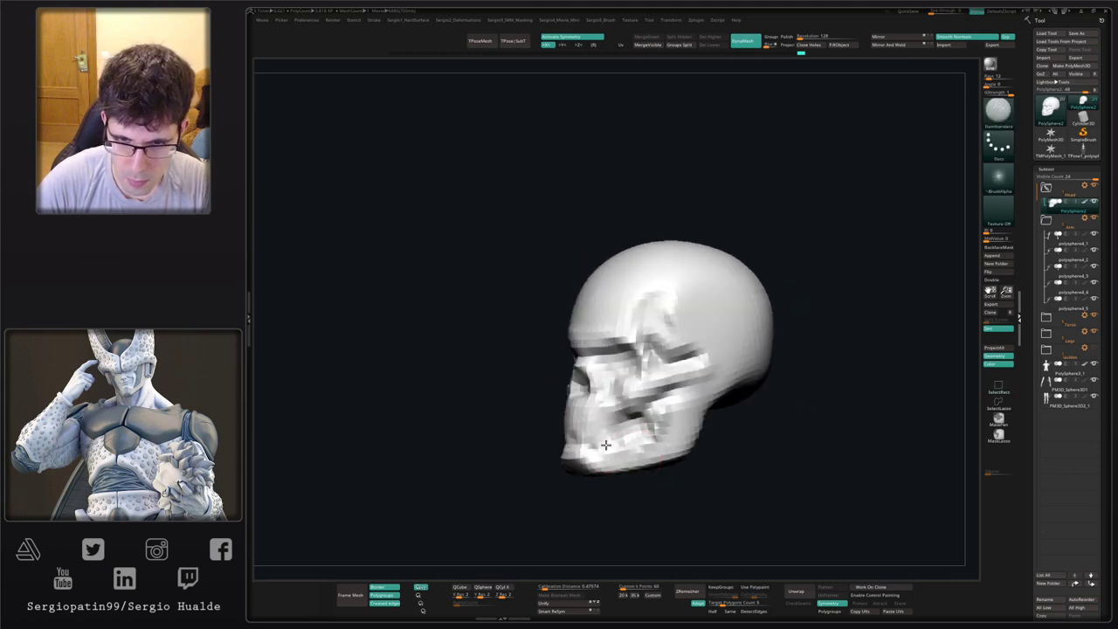
pyautogui.keyDown('shift'); pyautogui.moveTo(595, 416); pyautogui.dragTo(598, 427); pyautogui.keyUp('shift')
pyautogui.moveTo(599, 426); pyautogui.dragTo(624, 402, button='right')
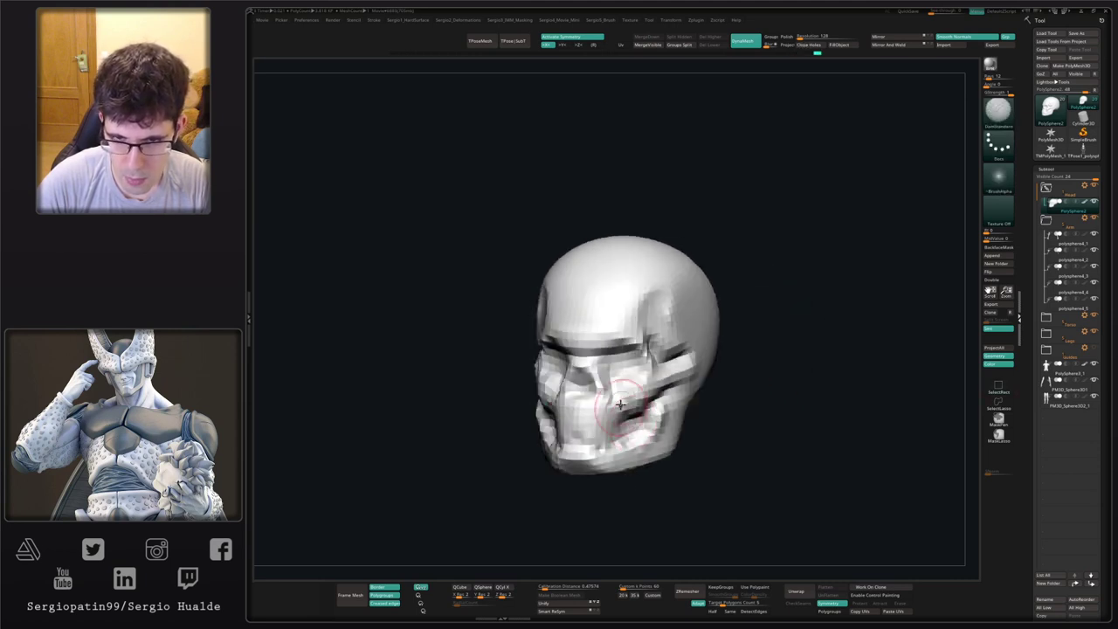
pyautogui.moveTo(623, 409); pyautogui.dragTo(632, 389)
# - Refine the cheekbones and the rear of the jaw with the Move and DamStandard brushes
pyautogui.press('b')
pyautogui.press('m')
pyautogui.press('v')
pyautogui.moveTo(633, 388)
pyautogui.mouseDown(button='right')
pyautogui.moveTo(652, 399)
pyautogui.moveTo(673, 372)
pyautogui.moveTo(699, 373)
pyautogui.moveTo(704, 400)
pyautogui.mouseUp(button='right')
pyautogui.press('b')
pyautogui.press('d')
pyautogui.press('s')
pyautogui.press('b')
pyautogui.press('m')
pyautogui.press('v')
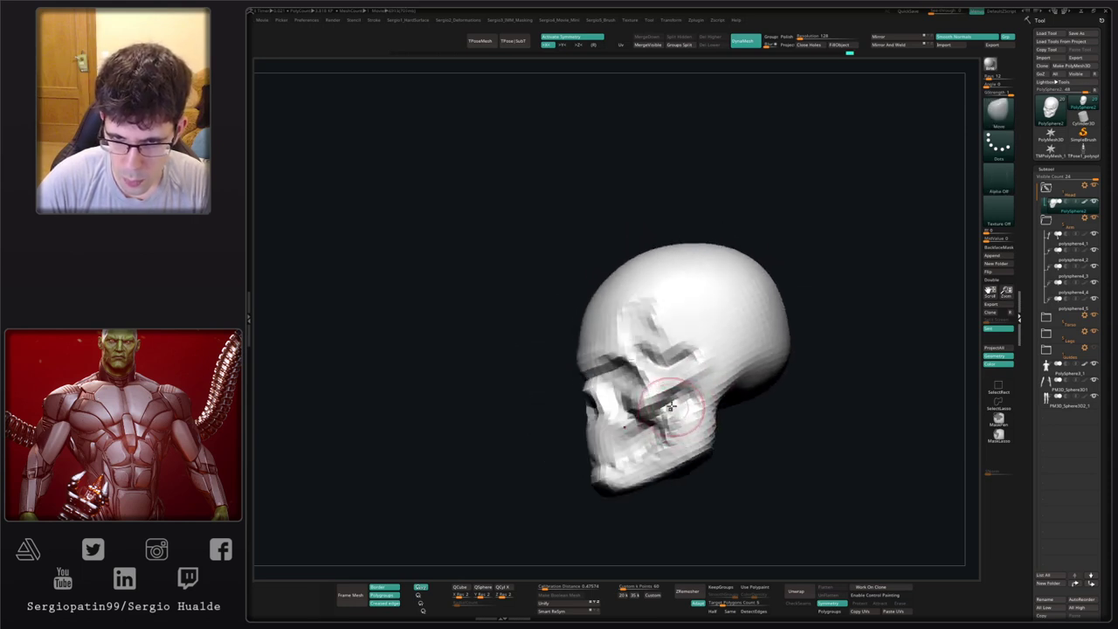
pyautogui.moveTo(679, 414); pyautogui.dragTo(689, 418)
# - Carve a groove from behind the cheekbones around the lower back of the skull with DamStandard
pyautogui.moveTo(722, 411)
pyautogui.mouseDown(button='right')
pyautogui.moveTo(699, 406)
pyautogui.moveTo(711, 393)
pyautogui.moveTo(691, 365)
pyautogui.mouseUp(button='right')
pyautogui.press('b')
pyautogui.press('d')
pyautogui.press('s')
pyautogui.moveTo(691, 365)
pyautogui.mouseDown()
pyautogui.moveTo(711, 373)
pyautogui.moveTo(821, 340)
pyautogui.mouseUp()
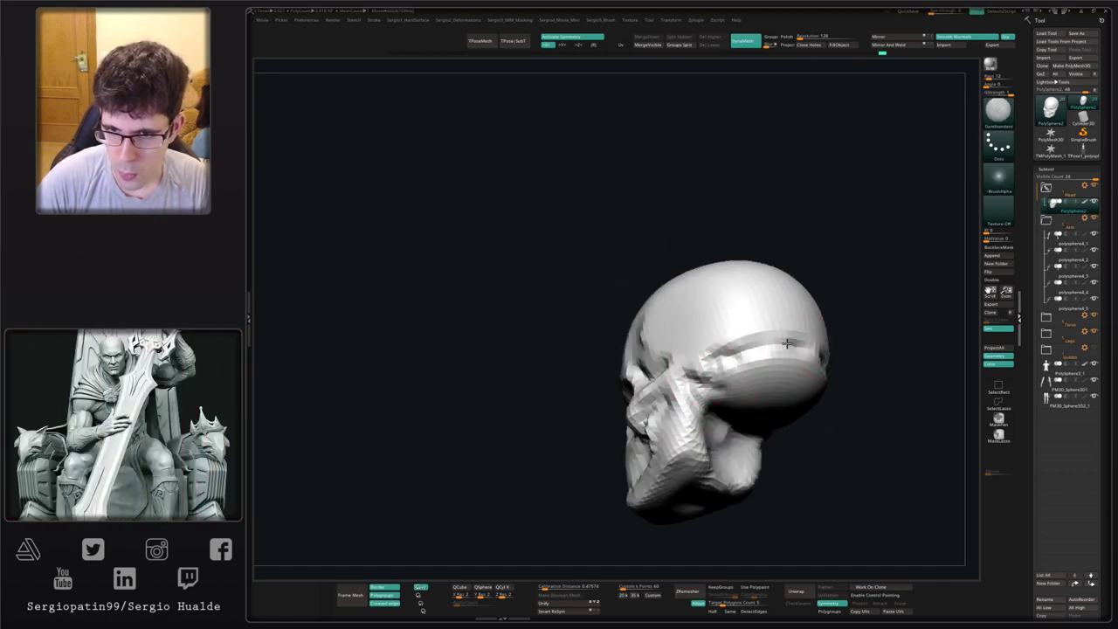
pyautogui.moveTo(770, 366)
pyautogui.mouseDown(button='right')
pyautogui.moveTo(778, 392)
pyautogui.moveTo(779, 375)
pyautogui.moveTo(658, 371)
pyautogui.moveTo(713, 367)
pyautogui.mouseUp(button='right')
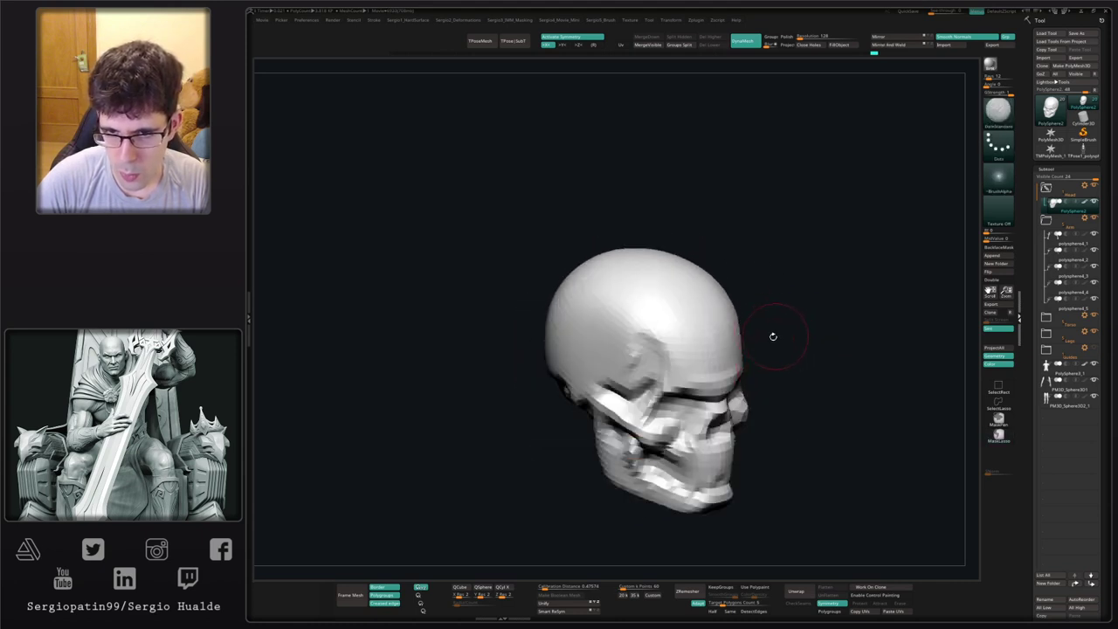
pyautogui.moveTo(773, 335); pyautogui.dragTo(645, 351, button='right')
pyautogui.moveTo(609, 356); pyautogui.dragTo(653, 370)
# - Reshape the skull base behind the jaw with the Move brush
pyautogui.press('b')
pyautogui.press('m')
pyautogui.press('v')
pyautogui.moveTo(653, 369)
pyautogui.mouseDown(button='right')
pyautogui.moveTo(612, 370)
pyautogui.moveTo(627, 347)
pyautogui.mouseUp(button='right')
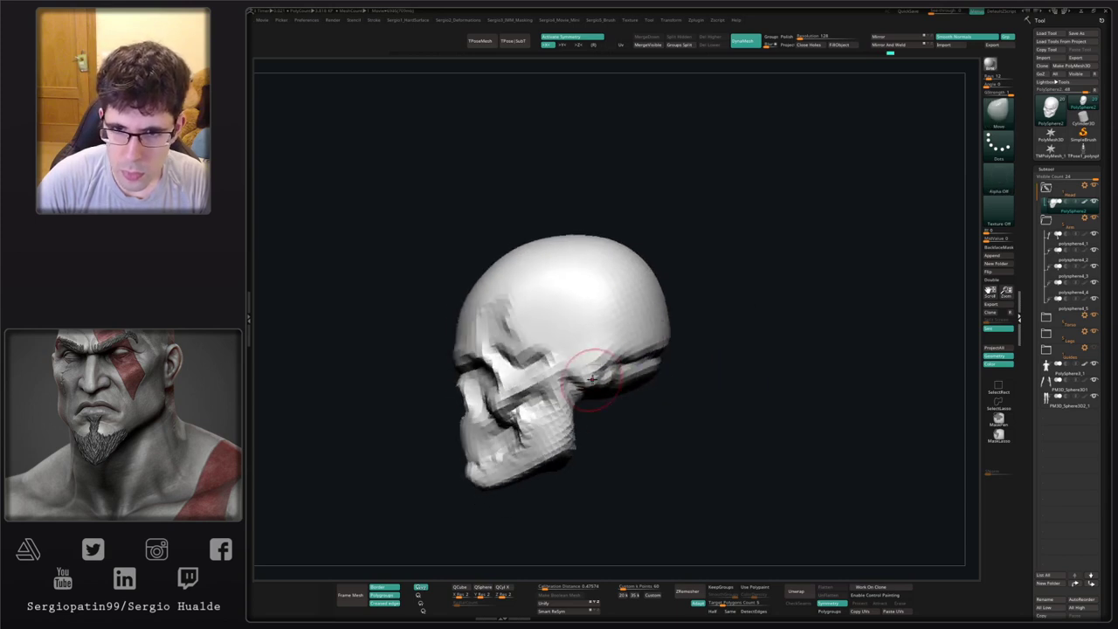
pyautogui.moveTo(578, 381); pyautogui.dragTo(578, 360)
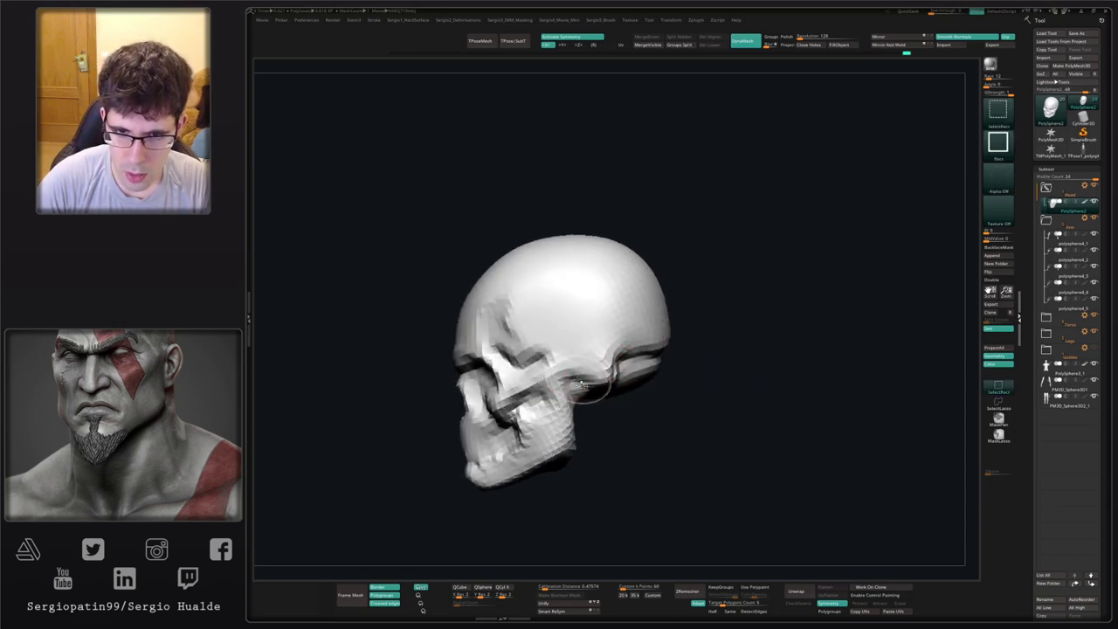
# - Define the bony bump behind the jaw joint with DamStandard
pyautogui.press('b')
pyautogui.press('d')
pyautogui.press('s')
pyautogui.moveTo(586, 377)
pyautogui.mouseDown(button='right')
pyautogui.moveTo(622, 385)
pyautogui.moveTo(603, 410)
pyautogui.moveTo(568, 422)
pyautogui.moveTo(535, 391)
pyautogui.mouseUp(button='right')
# - Adjust the cheek and nose area of the skull with the Move brush
pyautogui.press('b')
pyautogui.press('m')
pyautogui.press('v')
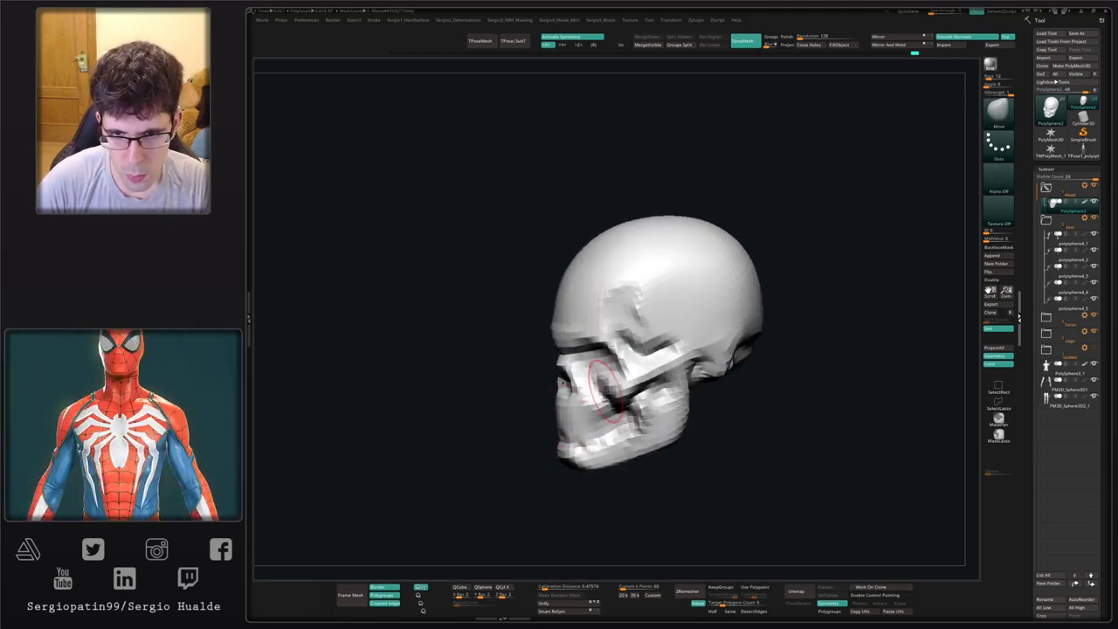
pyautogui.moveTo(587, 379); pyautogui.dragTo(599, 381)
pyautogui.moveTo(590, 381); pyautogui.dragTo(608, 349, button='right')
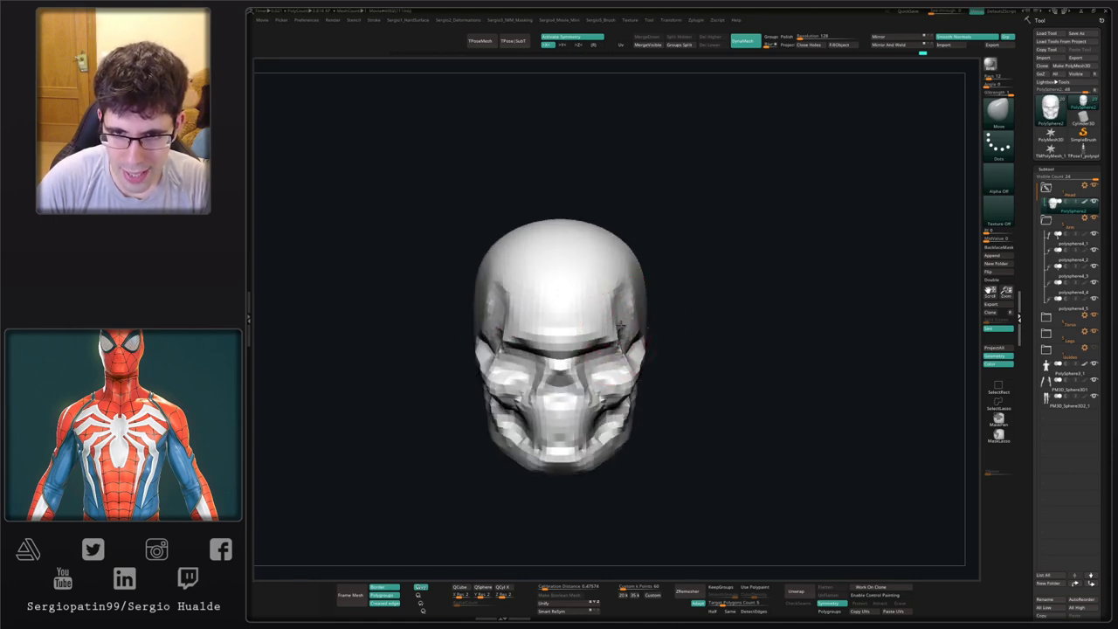
# - Refine the sides of the forehead with the Move brush and even out the temples with the Clay brush
pyautogui.moveTo(637, 328); pyautogui.dragTo(633, 328)
pyautogui.press('b')
pyautogui.press('c')
pyautogui.press('l')
pyautogui.moveTo(637, 329); pyautogui.dragTo(628, 318, button='right')
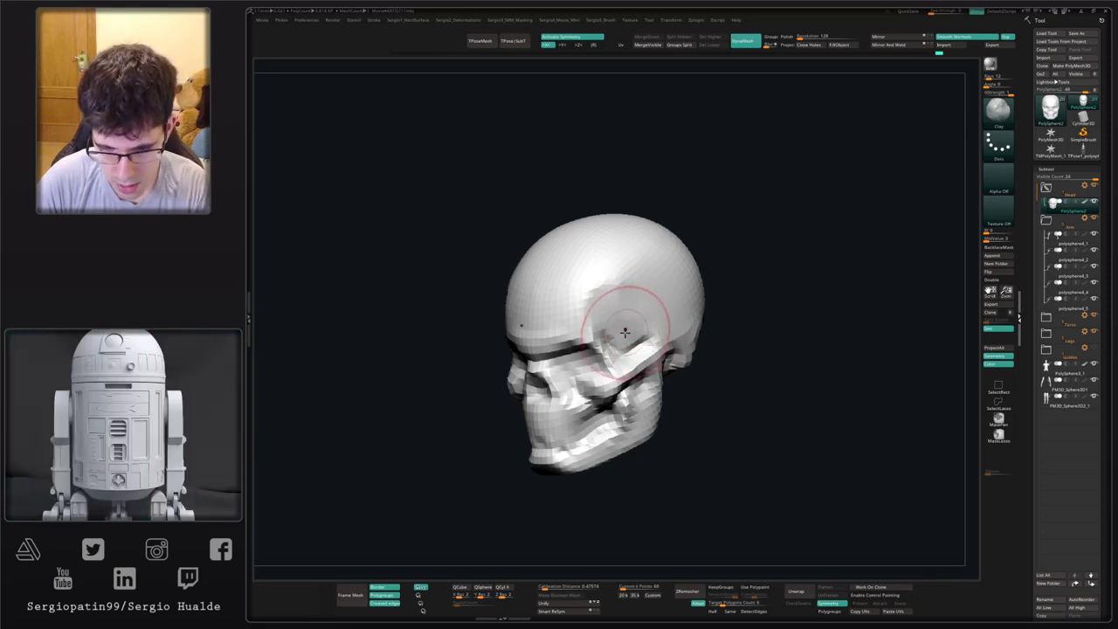
pyautogui.moveTo(625, 333)
pyautogui.mouseDown(button='right')
pyautogui.moveTo(685, 320)
pyautogui.moveTo(625, 317)
pyautogui.moveTo(625, 271)
pyautogui.moveTo(635, 324)
pyautogui.mouseUp(button='right')
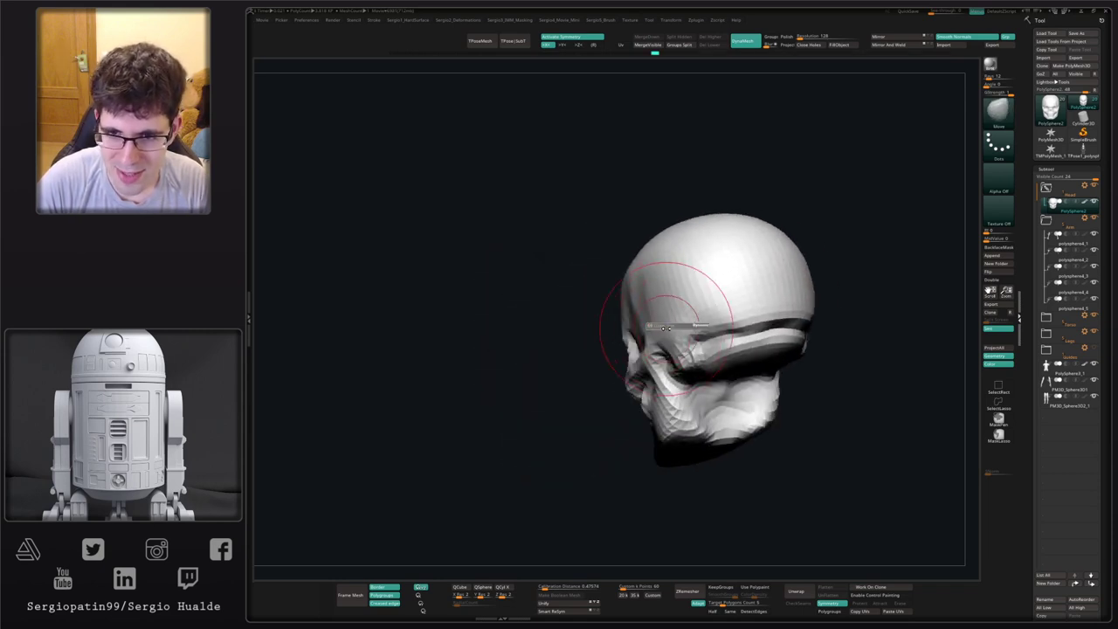
# - Lasso-mask the lower jaw in side view and invert the mask so only the jaw stays editable
pyautogui.moveTo(718, 302)
pyautogui.keyDown('shift'); pyautogui.mouseDown(button='right')
pyautogui.moveTo(730, 295)
pyautogui.moveTo(699, 377)
pyautogui.moveTo(658, 369)
pyautogui.mouseUp(button='right'); pyautogui.keyUp('shift')
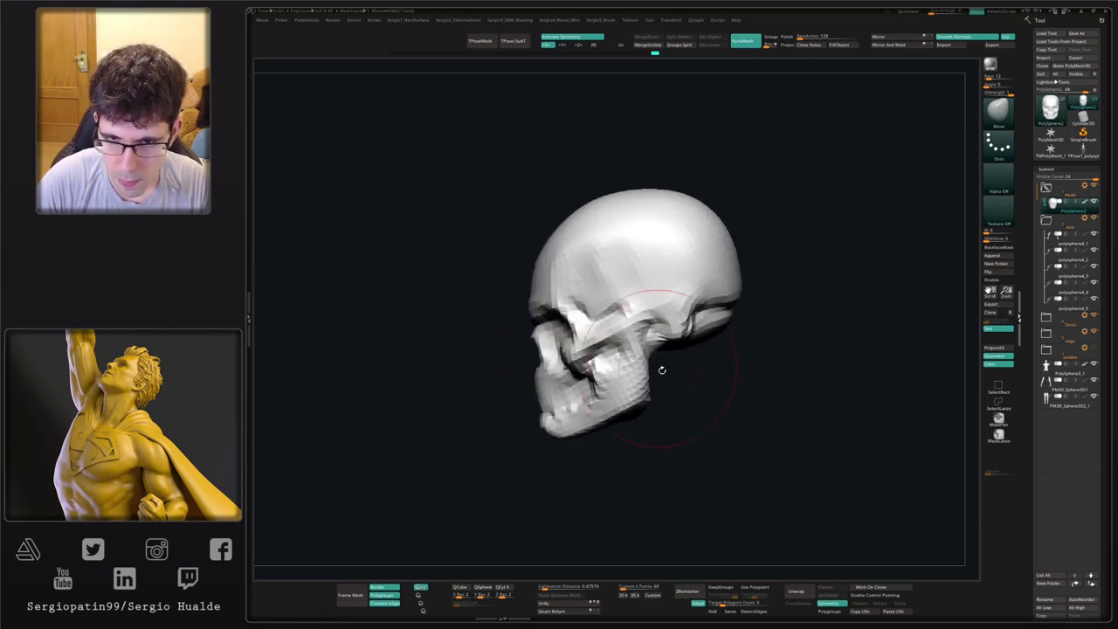
pyautogui.press('ctrl')
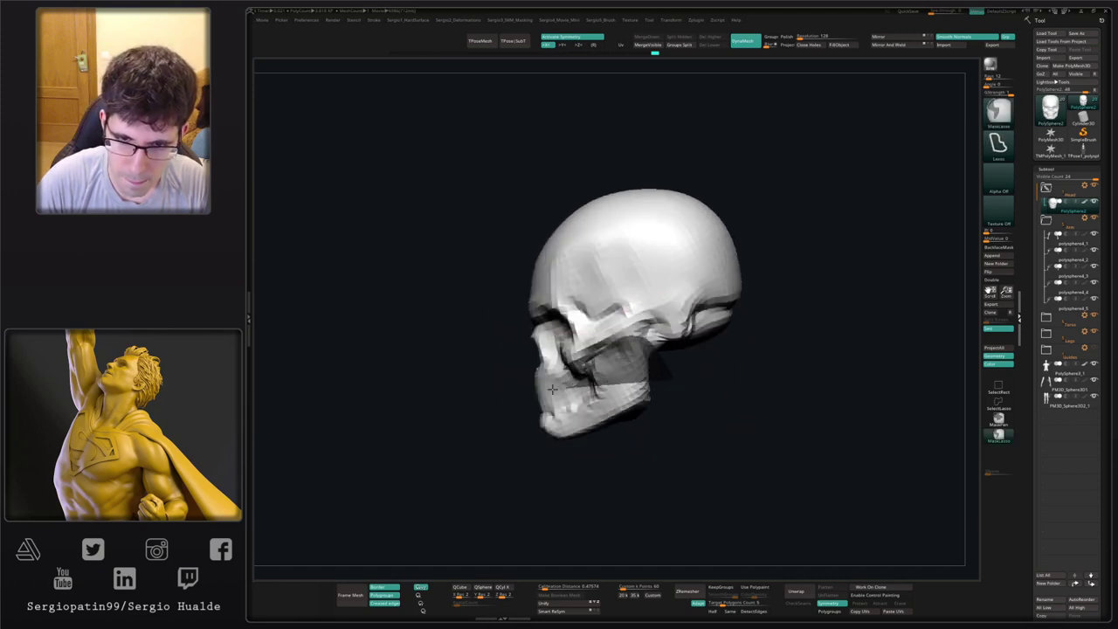
pyautogui.moveTo(553, 389)
pyautogui.keyDown('ctrl'); pyautogui.mouseDown()
pyautogui.moveTo(669, 441)
pyautogui.moveTo(669, 411)
pyautogui.mouseUp(); pyautogui.keyUp('ctrl')
pyautogui.keyDown('ctrl'); pyautogui.click(669, 393); pyautogui.keyUp('ctrl')
pyautogui.moveTo(670, 397)
pyautogui.mouseDown(button='right')
pyautogui.moveTo(696, 402)
pyautogui.moveTo(661, 395)
pyautogui.mouseUp(button='right')
pyautogui.press('ctrl')
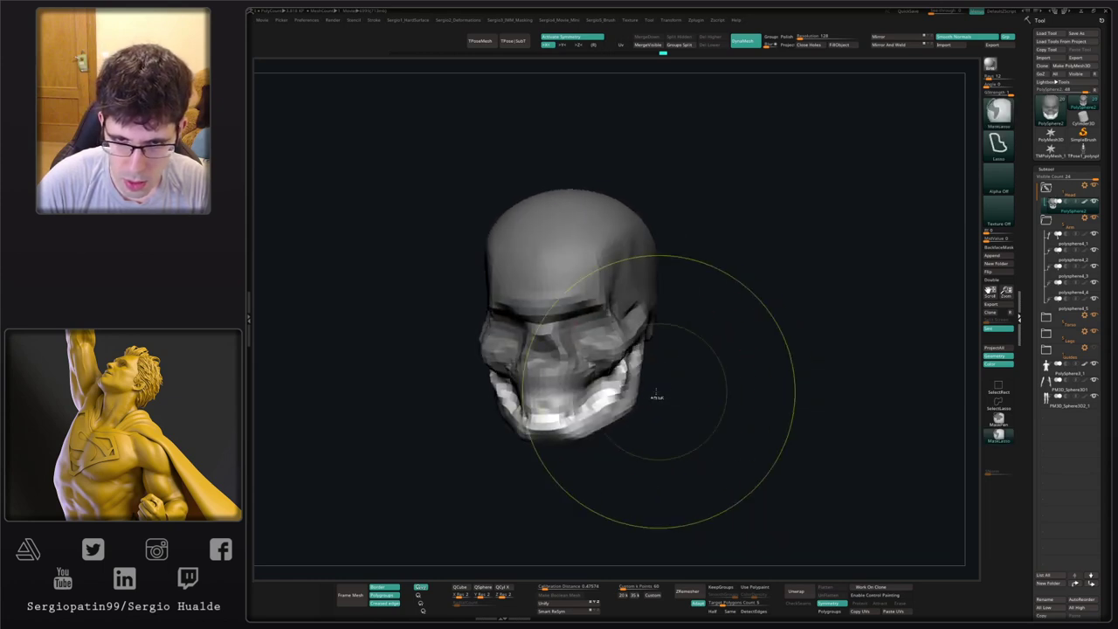
# - Reshape the sides of the unmasked jaw and the chin with the Move brush, and clear the mask
pyautogui.moveTo(642, 394); pyautogui.dragTo(629, 390)
pyautogui.moveTo(629, 389); pyautogui.dragTo(636, 398, button='right')
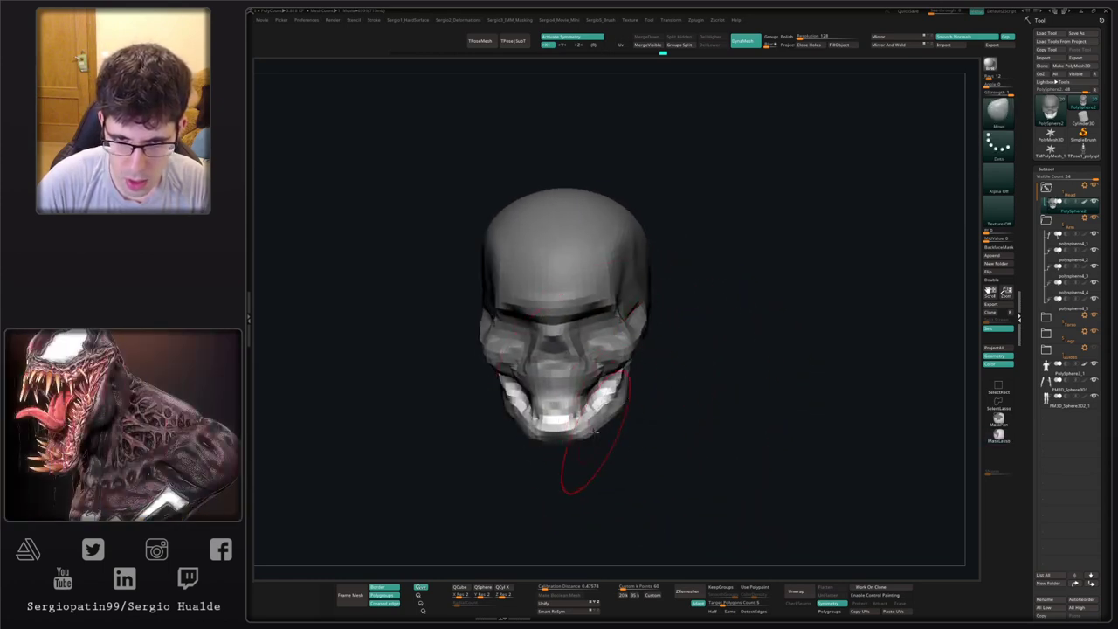
pyautogui.moveTo(573, 432); pyautogui.dragTo(601, 437)
pyautogui.moveTo(601, 436)
pyautogui.mouseDown(button='right')
pyautogui.moveTo(632, 424)
pyautogui.moveTo(677, 377)
pyautogui.moveTo(595, 356)
pyautogui.moveTo(616, 353)
pyautogui.moveTo(624, 358)
pyautogui.moveTo(602, 360)
pyautogui.mouseUp(button='right')
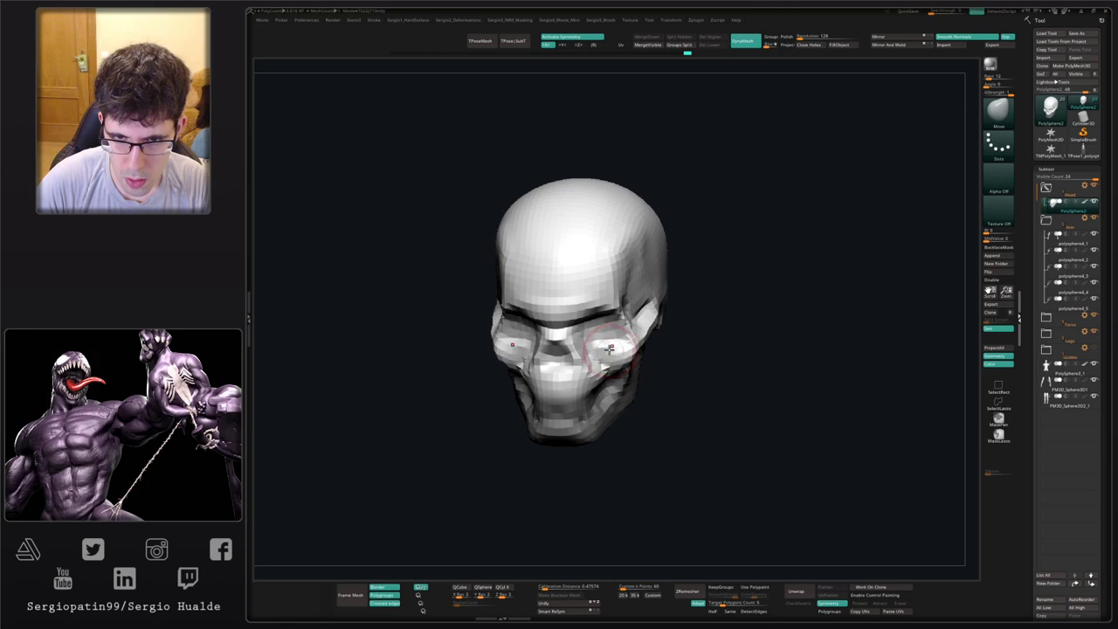
# - Sharpen the brow line and the nose bridge between the eye sockets with DamStandard
pyautogui.moveTo(594, 350); pyautogui.dragTo(527, 346, button='right')
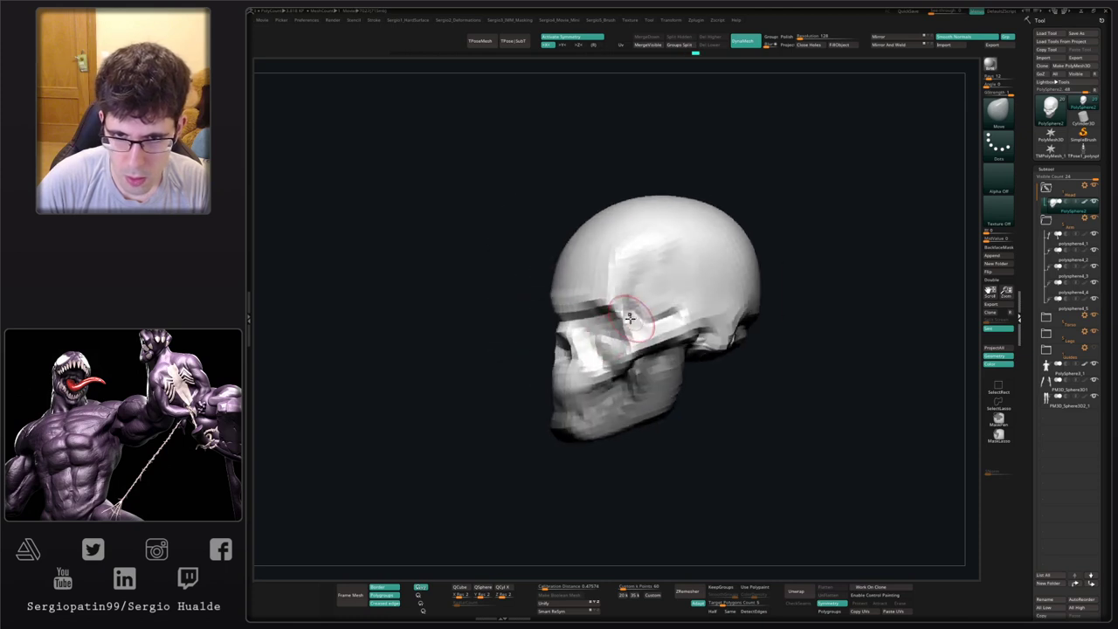
pyautogui.moveTo(615, 310); pyautogui.dragTo(666, 312, button='right')
pyautogui.press('b')
pyautogui.press('d')
pyautogui.press('s')
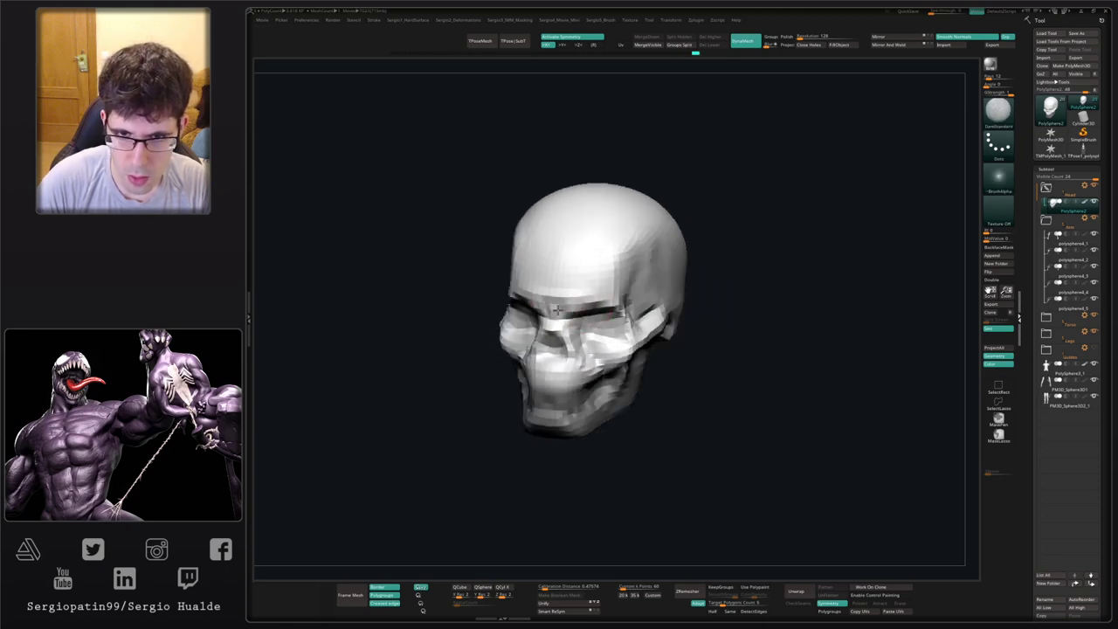
pyautogui.moveTo(557, 309)
pyautogui.mouseDown(button='right')
pyautogui.moveTo(576, 349)
pyautogui.moveTo(601, 360)
pyautogui.mouseUp(button='right')
# - Adjust the cheekbones and the area beside the nose with the Move brush
pyautogui.press('b')
pyautogui.press('m')
pyautogui.press('v')
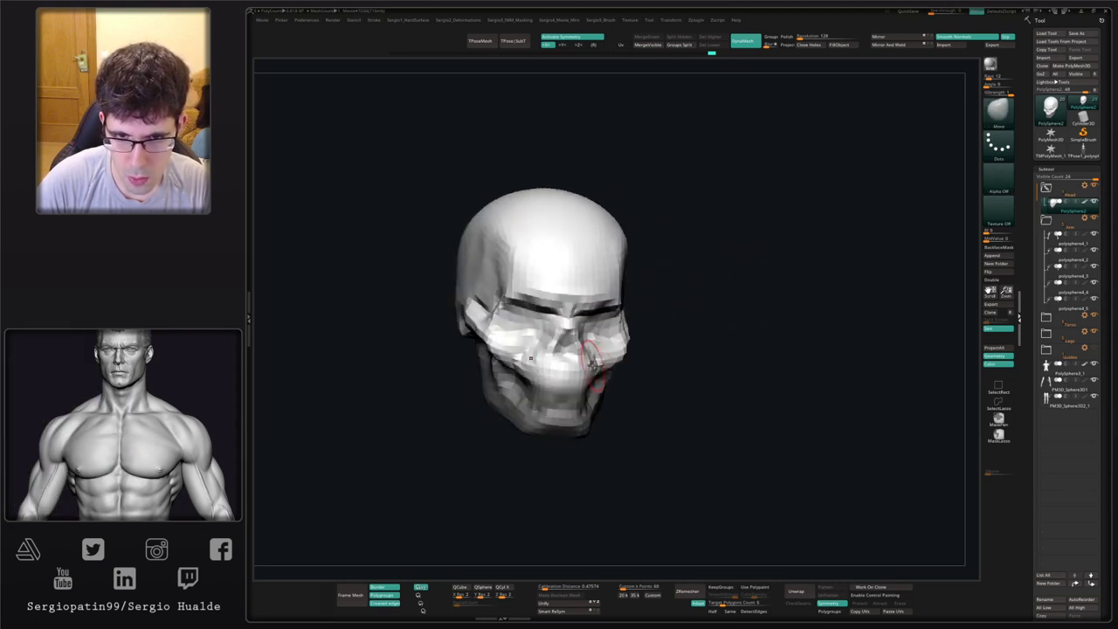
pyautogui.moveTo(634, 400)
pyautogui.mouseDown(button='right')
pyautogui.moveTo(526, 371)
pyautogui.moveTo(598, 355)
pyautogui.moveTo(615, 365)
pyautogui.mouseUp(button='right')
pyautogui.moveTo(615, 365)
pyautogui.mouseDown(button='right')
pyautogui.moveTo(631, 352)
pyautogui.moveTo(585, 349)
pyautogui.mouseUp(button='right')
pyautogui.press('b')
pyautogui.press('m')
pyautogui.press('v')
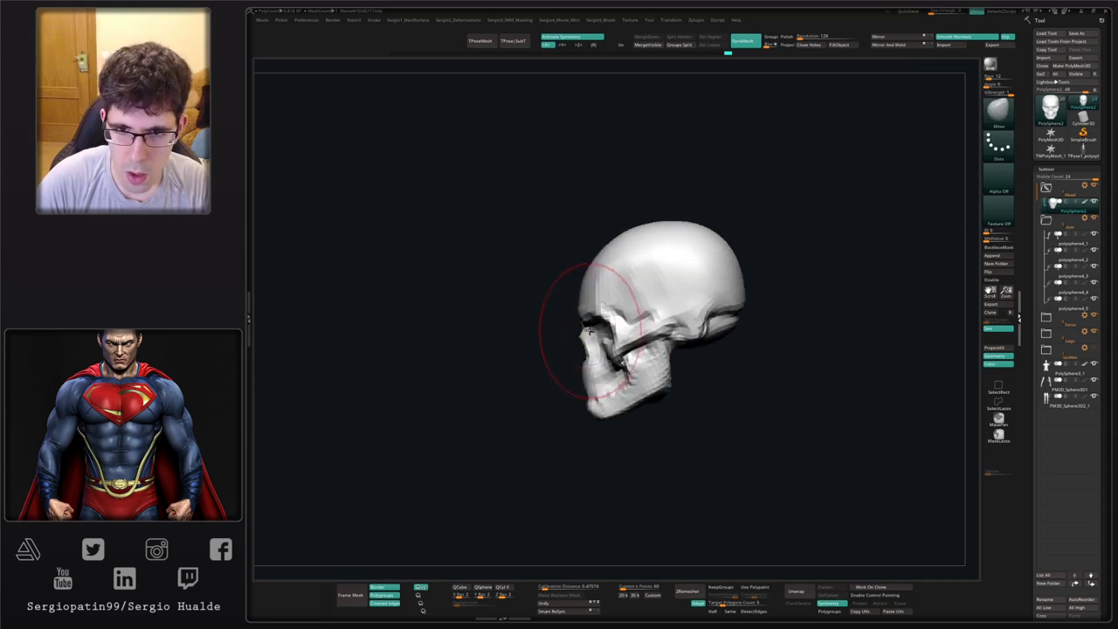
# - Refine the skull's side profile at the forehead, face and back of the cranium with the Move brush
pyautogui.moveTo(592, 266)
pyautogui.mouseDown(button='right')
pyautogui.moveTo(581, 257)
pyautogui.moveTo(599, 261)
pyautogui.mouseUp(button='right')
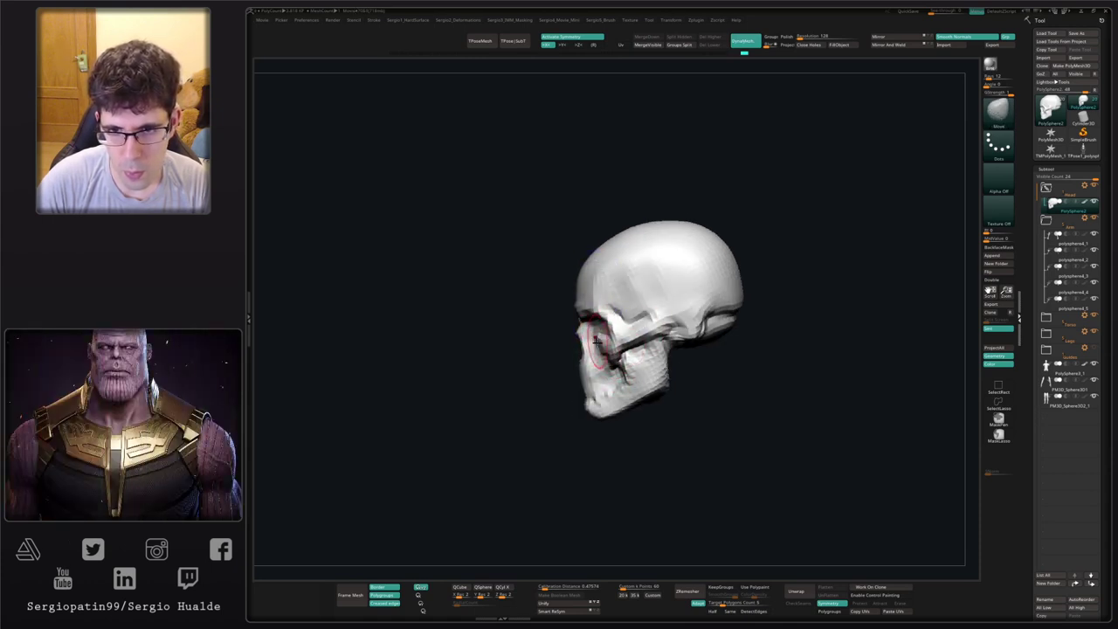
pyautogui.moveTo(622, 356)
pyautogui.mouseDown(button='right')
pyautogui.moveTo(589, 334)
pyautogui.moveTo(595, 354)
pyautogui.moveTo(681, 297)
pyautogui.mouseUp(button='right')
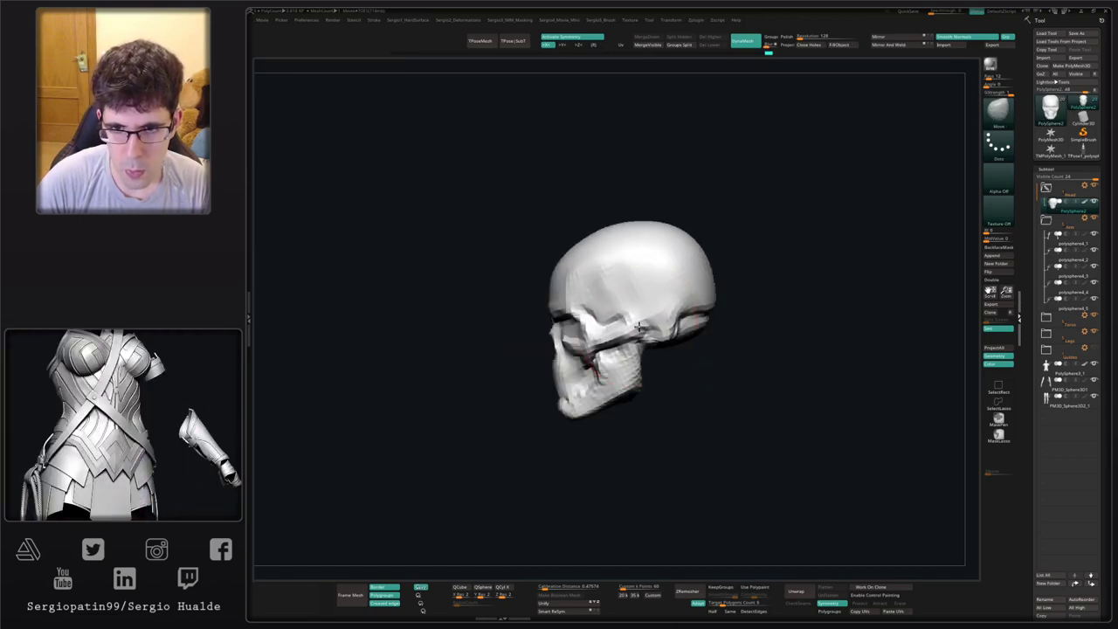
pyautogui.moveTo(639, 328); pyautogui.dragTo(634, 332)
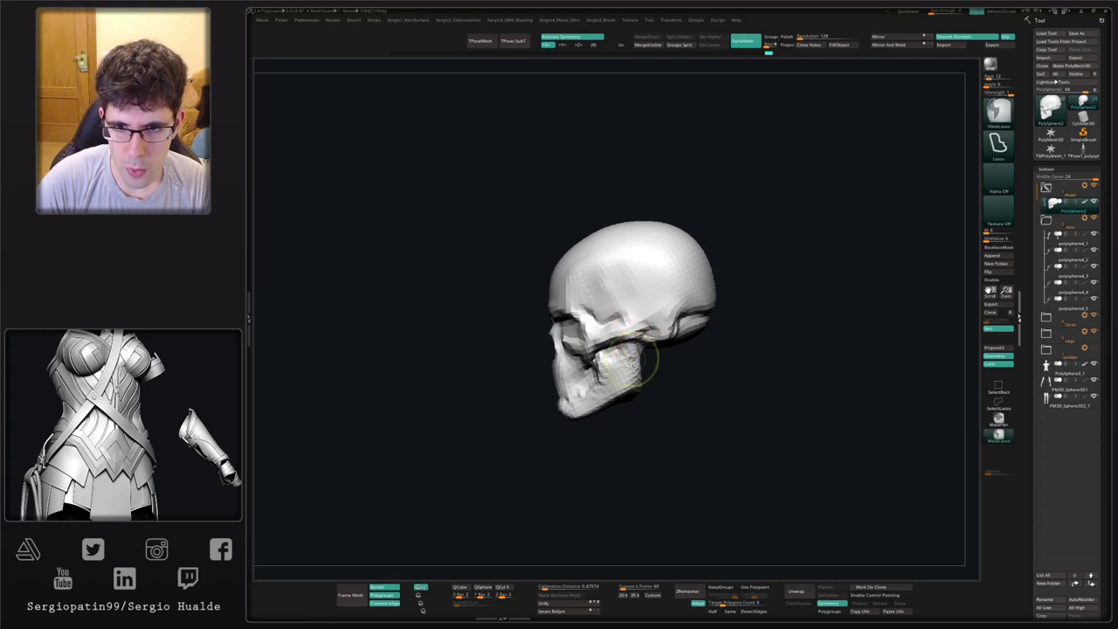
pyautogui.keyDown('ctrl'); pyautogui.moveTo(644, 365); pyautogui.dragTo(648, 326, button='right'); pyautogui.keyUp('ctrl')
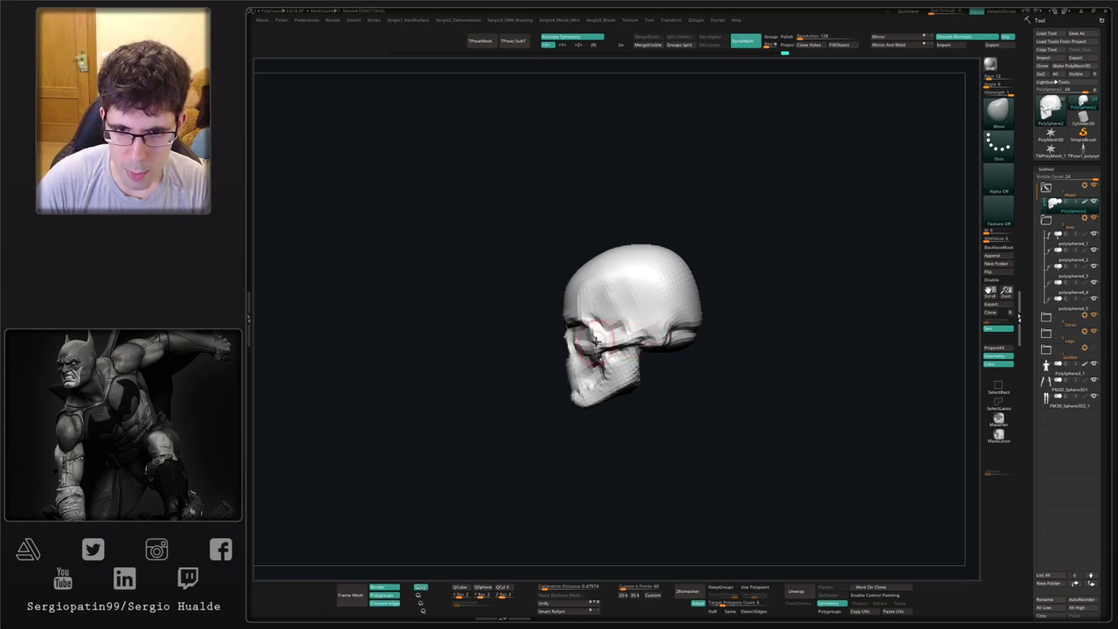
pyautogui.moveTo(647, 328)
pyautogui.mouseDown(button='right')
pyautogui.moveTo(584, 308)
pyautogui.moveTo(569, 314)
pyautogui.mouseUp(button='right')
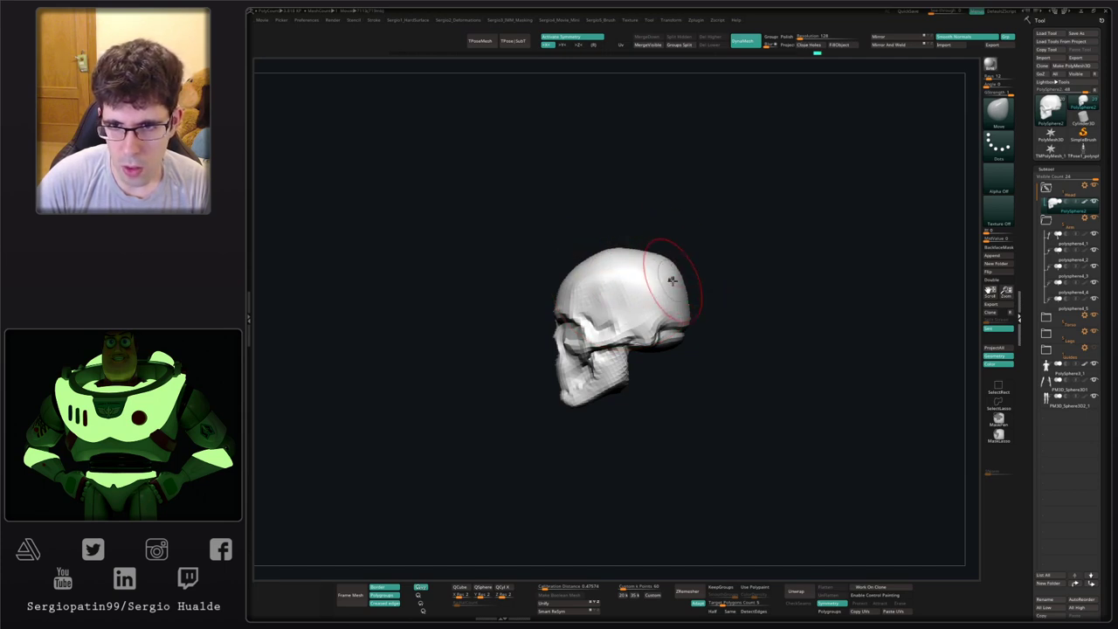
# - Even out the side of the cranium and temple with smoothing and the Clay brush, undoing an unwanted stroke
pyautogui.moveTo(761, 307)
pyautogui.keyDown('shift'); pyautogui.mouseDown()
pyautogui.moveTo(690, 312)
pyautogui.moveTo(664, 286)
pyautogui.moveTo(671, 309)
pyautogui.moveTo(606, 328)
pyautogui.mouseUp(); pyautogui.keyUp('shift')
pyautogui.press('1')
pyautogui.hotkey('ctrl', 'z')
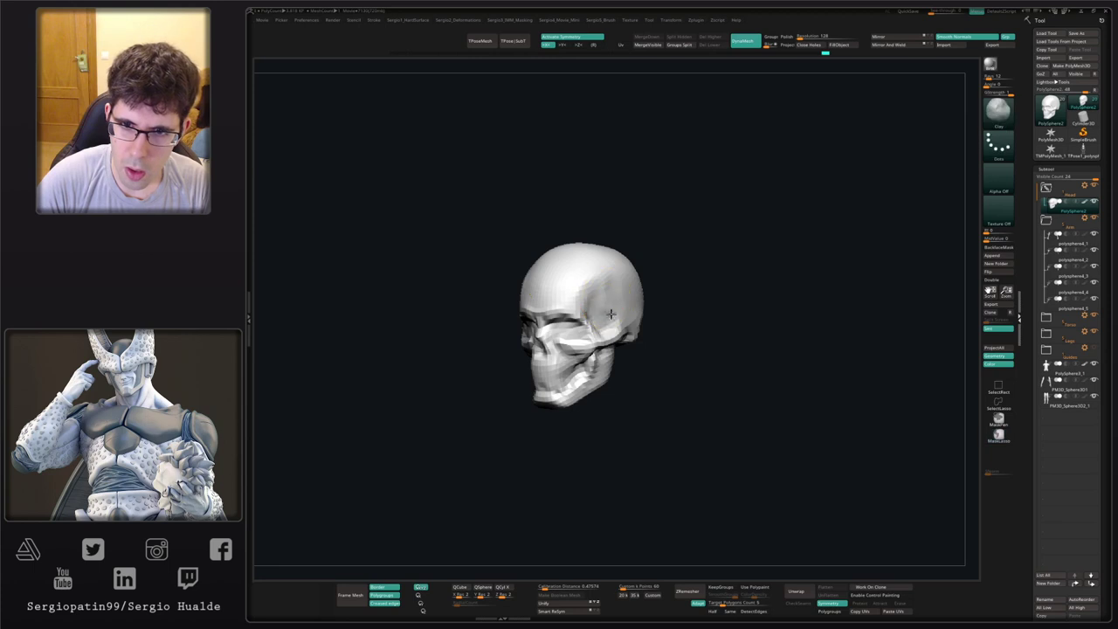
pyautogui.moveTo(629, 313)
pyautogui.mouseDown(button='right')
pyautogui.moveTo(610, 311)
pyautogui.moveTo(616, 302)
pyautogui.moveTo(652, 324)
pyautogui.moveTo(631, 329)
pyautogui.moveTo(596, 259)
pyautogui.mouseUp(button='right')
pyautogui.press('ctrl')
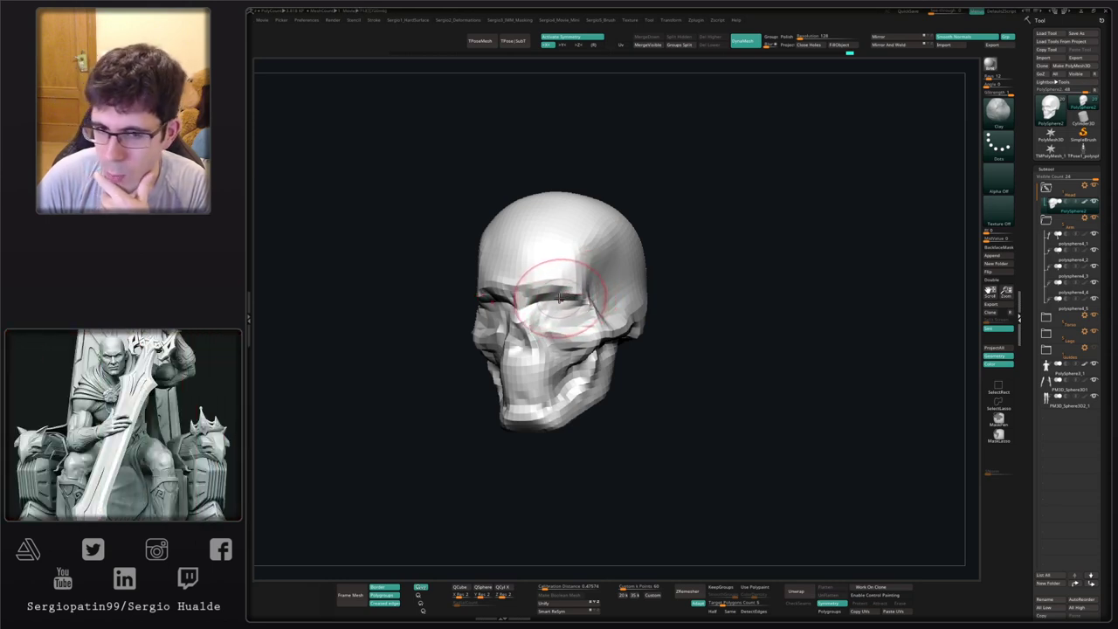
# - Examine the skull's proportions from several angles and compare it with the full figure's head
pyautogui.moveTo(704, 302); pyautogui.dragTo(639, 375, button='right')
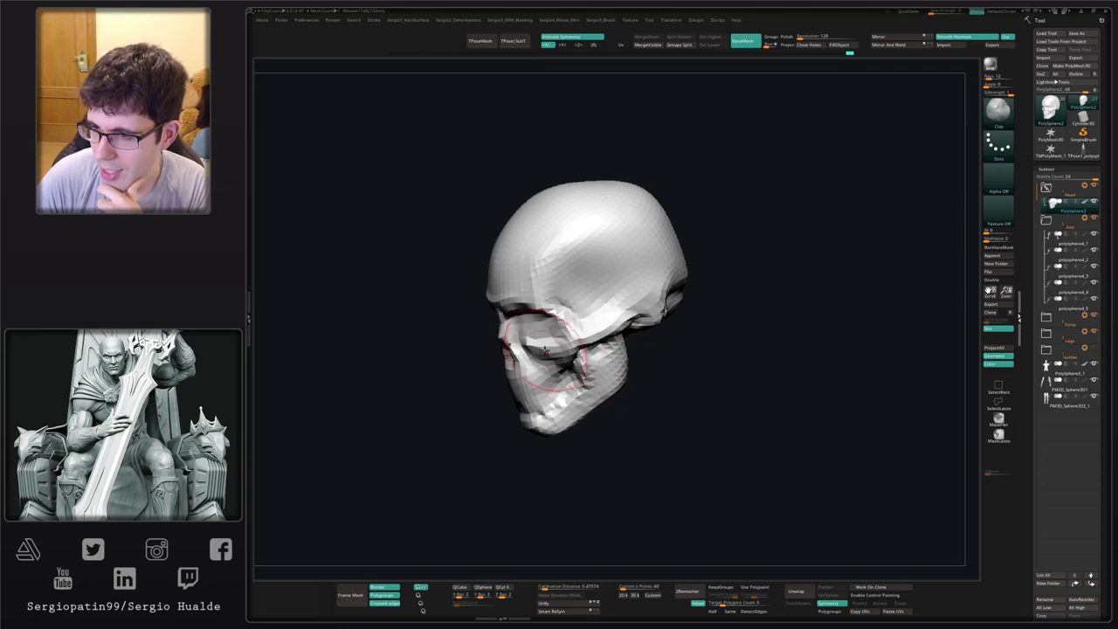
pyautogui.moveTo(546, 349); pyautogui.dragTo(573, 337, button='right')
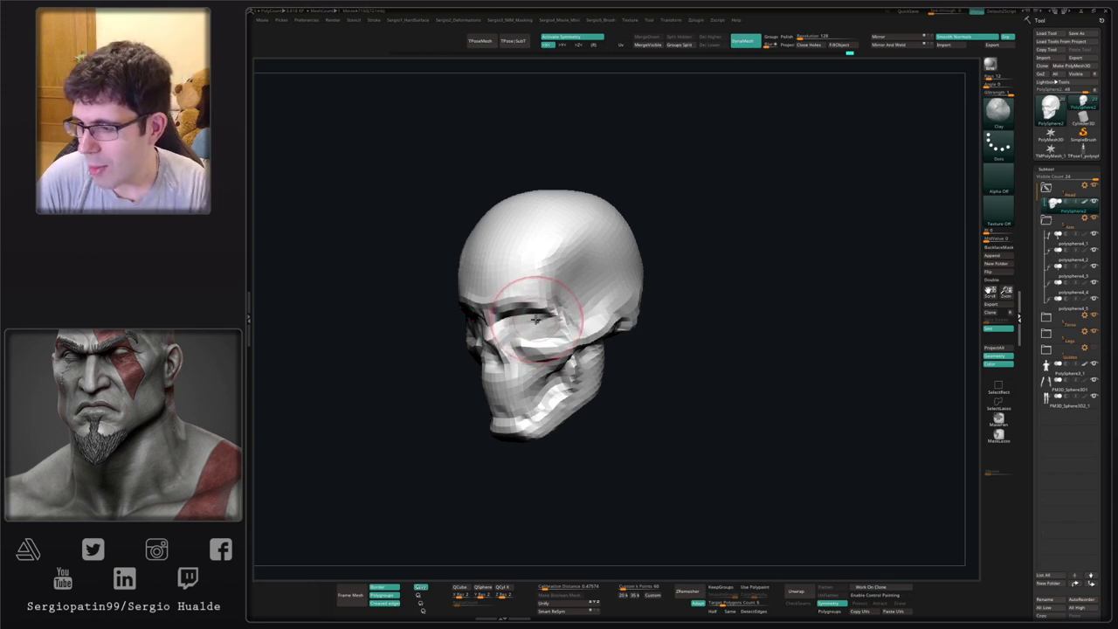
pyautogui.moveTo(548, 319)
pyautogui.keyDown('ctrl'); pyautogui.mouseDown(button='right')
pyautogui.moveTo(550, 348)
pyautogui.moveTo(571, 325)
pyautogui.mouseUp(button='right'); pyautogui.keyUp('ctrl')
pyautogui.hotkey('shift', 's')
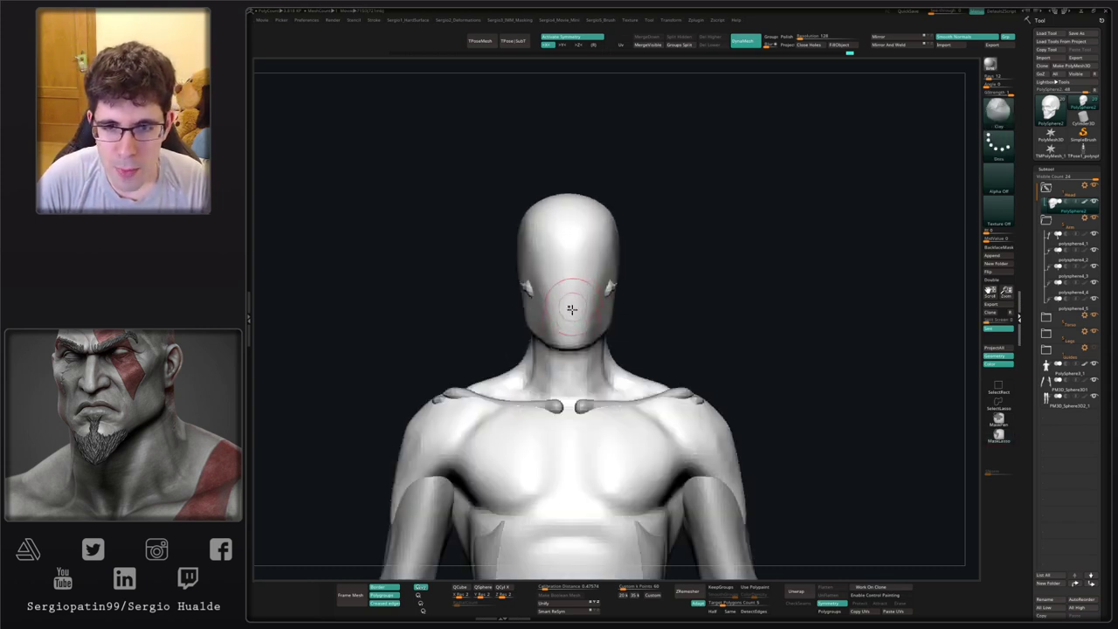
pyautogui.moveTo(591, 283)
pyautogui.keyDown('ctrl'); pyautogui.mouseDown(button='right')
pyautogui.moveTo(651, 313)
pyautogui.moveTo(648, 302)
pyautogui.moveTo(641, 368)
pyautogui.moveTo(630, 372)
pyautogui.mouseUp(button='right'); pyautogui.keyUp('ctrl')
pyautogui.hotkey('shift', 's')
pyautogui.keyDown('ctrl'); pyautogui.moveTo(630, 371); pyautogui.dragTo(625, 325, button='right'); pyautogui.keyUp('ctrl')
pyautogui.moveTo(625, 325); pyautogui.dragTo(626, 341, button='right')
# - Adjust the cheekbone arches and the sides of the skull with the Move brush from above and behind
pyautogui.press('b')
pyautogui.press('m')
pyautogui.press('v')
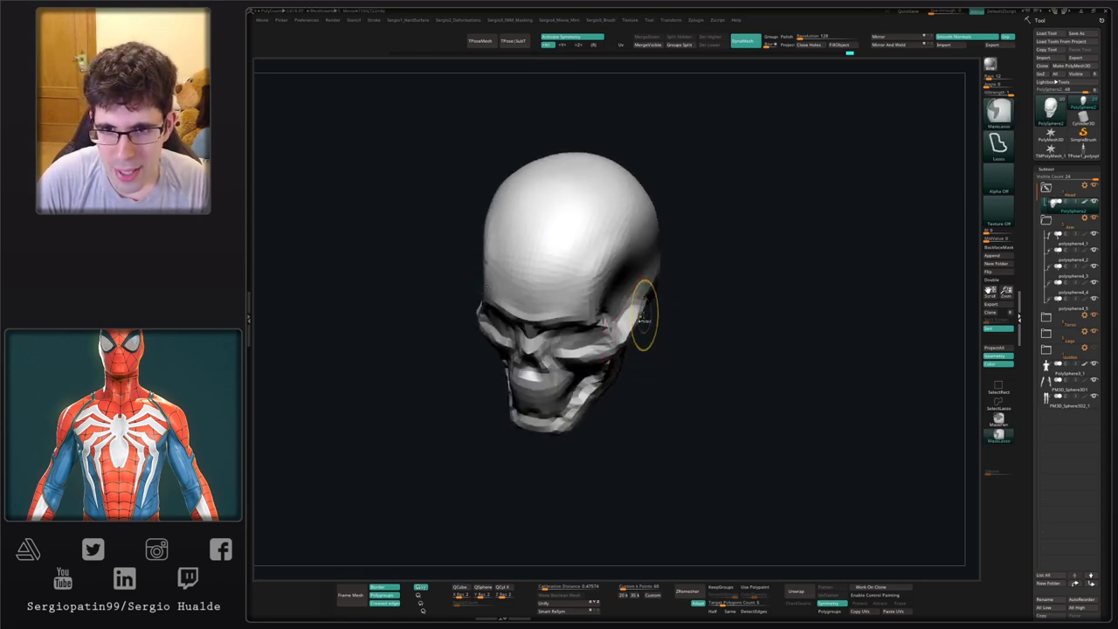
pyautogui.moveTo(643, 324); pyautogui.dragTo(611, 253)
pyautogui.keyDown('shift'); pyautogui.moveTo(611, 253); pyautogui.dragTo(646, 307, button='right'); pyautogui.keyUp('shift')
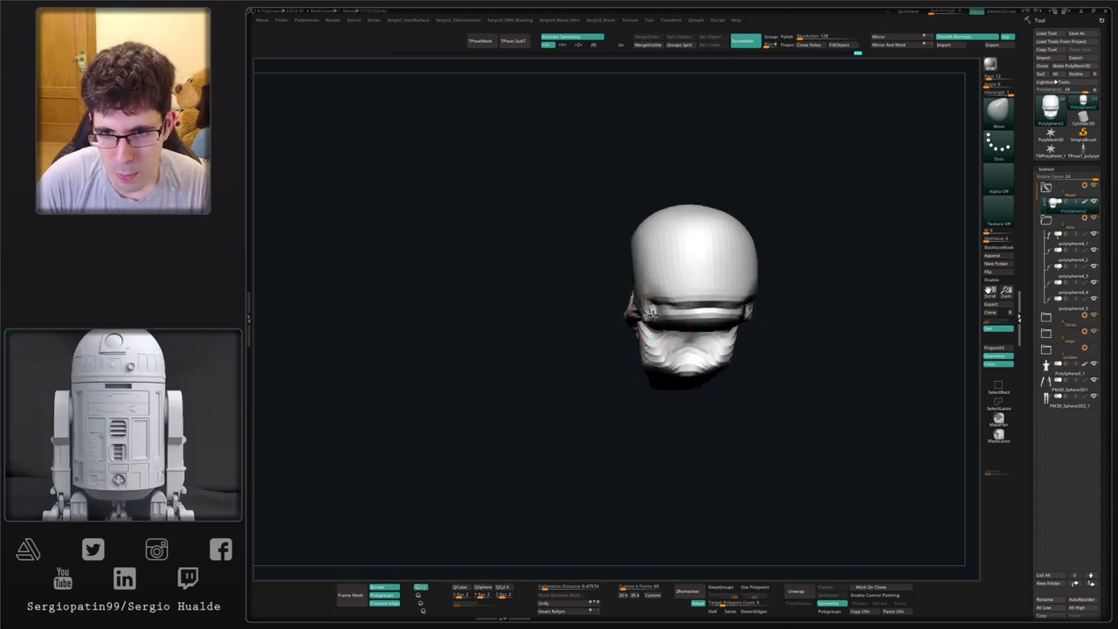
pyautogui.moveTo(625, 304); pyautogui.dragTo(677, 298)
# - Carve back and blend the ridge across the back of the skull base with the Clay brush
pyautogui.press('b')
pyautogui.press('c')
pyautogui.press('l')
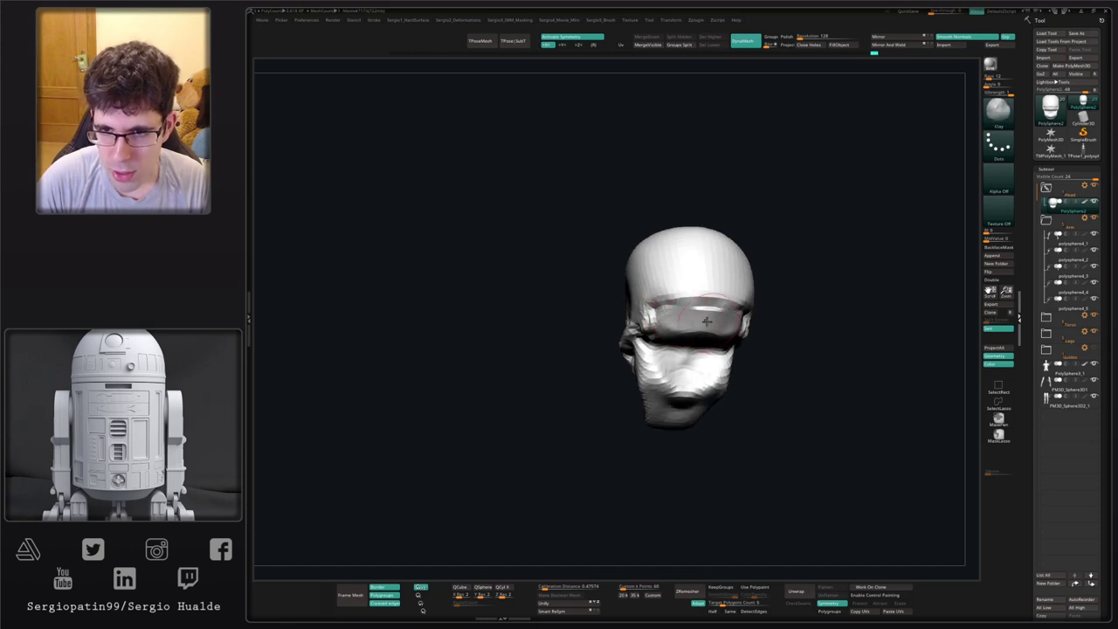
pyautogui.keyDown('alt'); pyautogui.moveTo(678, 323); pyautogui.dragTo(688, 321); pyautogui.keyUp('alt')
pyautogui.moveTo(651, 320); pyautogui.dragTo(685, 310, button='right')
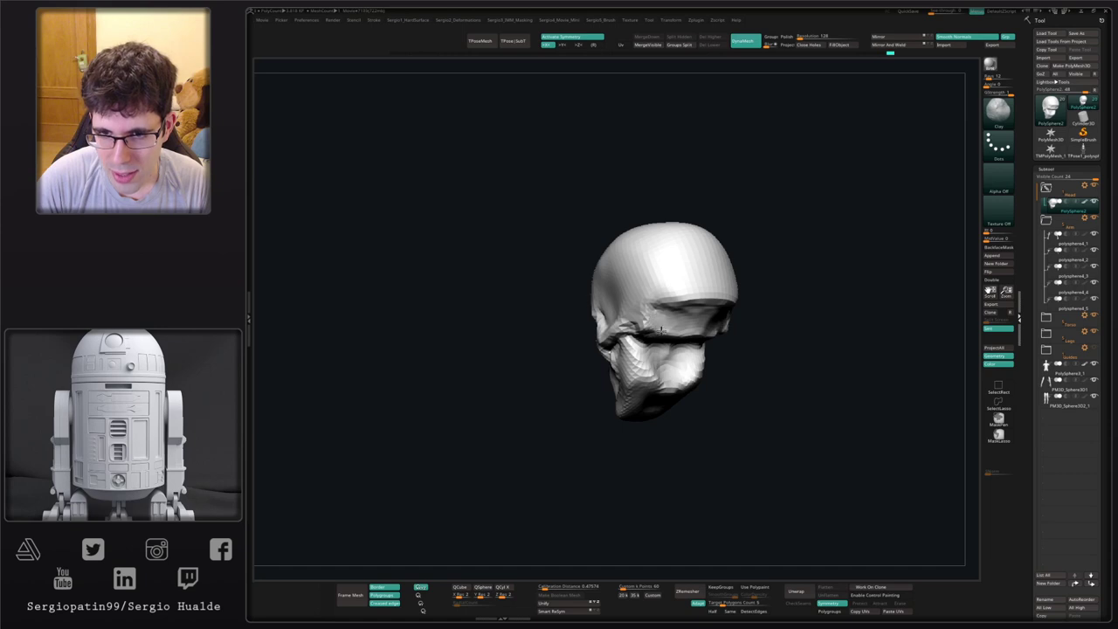
pyautogui.moveTo(661, 329); pyautogui.dragTo(685, 325)
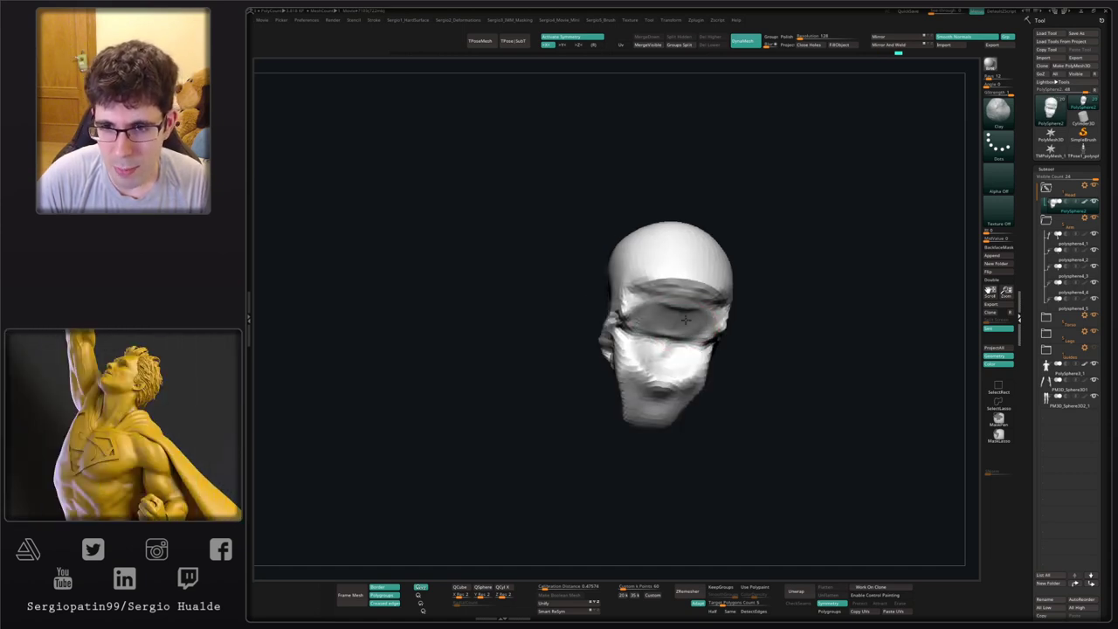
pyautogui.moveTo(665, 311)
pyautogui.mouseDown()
pyautogui.moveTo(642, 327)
pyautogui.moveTo(661, 301)
pyautogui.mouseUp()
# - Resize the Move brush and round out the back of the cranium and the rear edge of the jaw
pyautogui.moveTo(656, 301)
pyautogui.mouseDown(button='right')
pyautogui.moveTo(605, 364)
pyautogui.moveTo(637, 344)
pyautogui.moveTo(616, 369)
pyautogui.mouseUp(button='right')
pyautogui.press('b')
pyautogui.press('m')
pyautogui.press('v')
pyautogui.press('s')
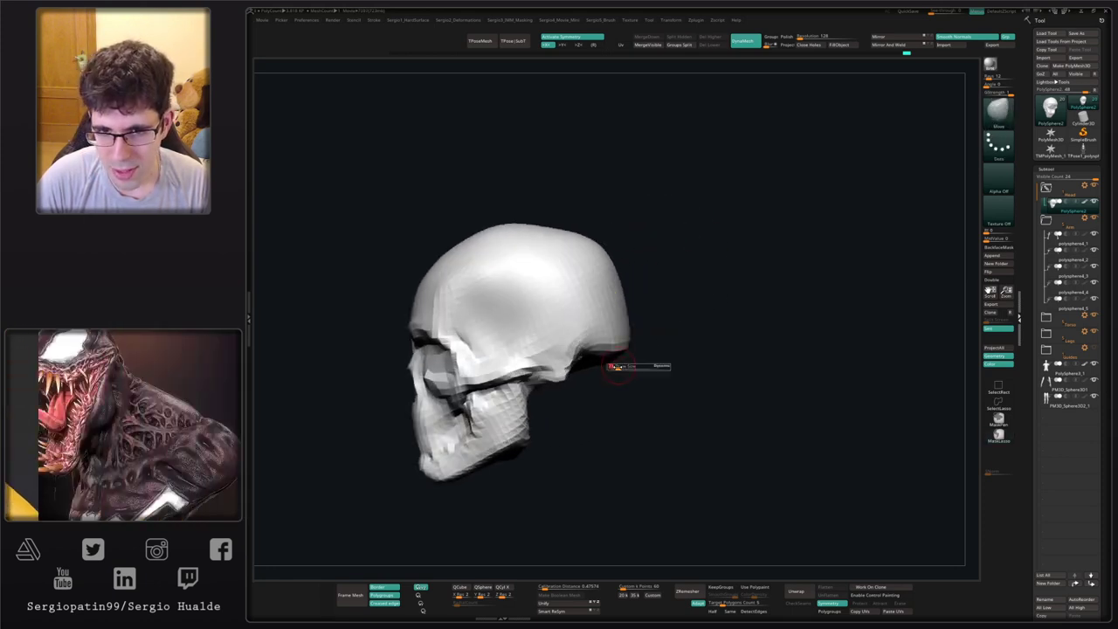
pyautogui.moveTo(616, 368); pyautogui.dragTo(632, 363)
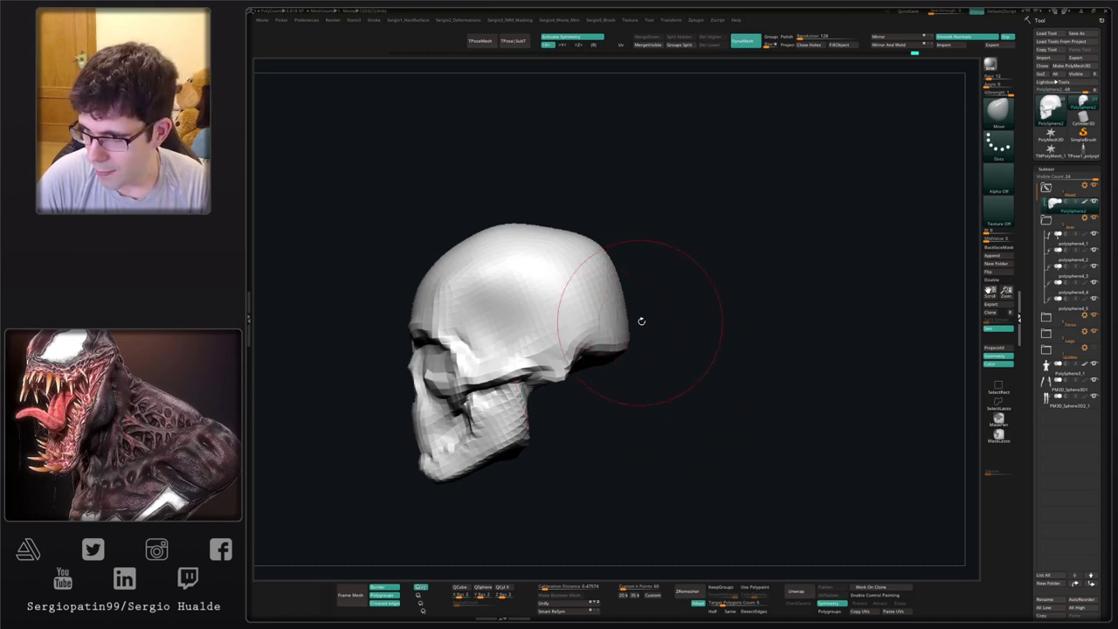
pyautogui.moveTo(638, 319); pyautogui.dragTo(626, 298)
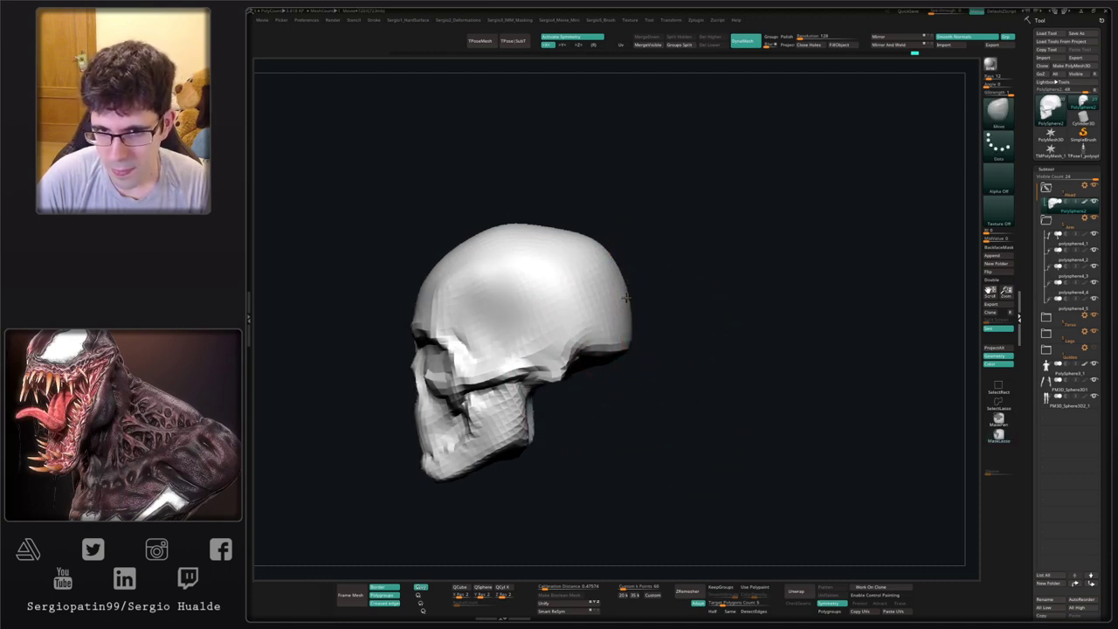
pyautogui.moveTo(624, 311)
pyautogui.keyDown('ctrl'); pyautogui.mouseDown(button='right')
pyautogui.moveTo(602, 293)
pyautogui.moveTo(639, 250)
pyautogui.mouseUp(button='right'); pyautogui.keyUp('ctrl')
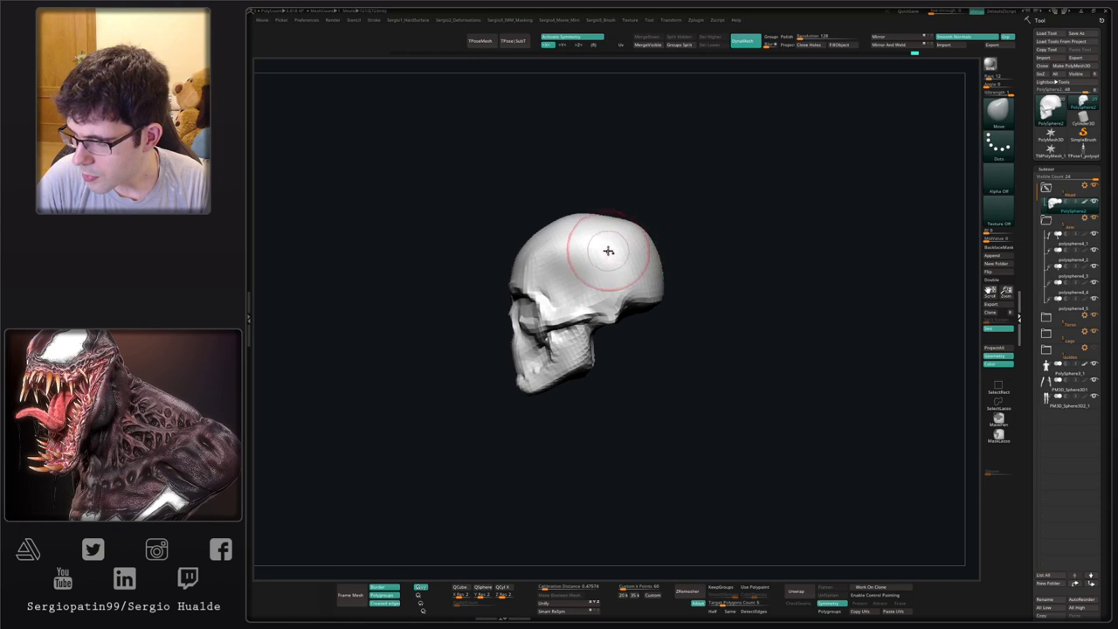
# - Reshape the outer rim of the eye sockets and the ends of the brow with the Move brush
pyautogui.moveTo(583, 284); pyautogui.dragTo(636, 303, button='right')
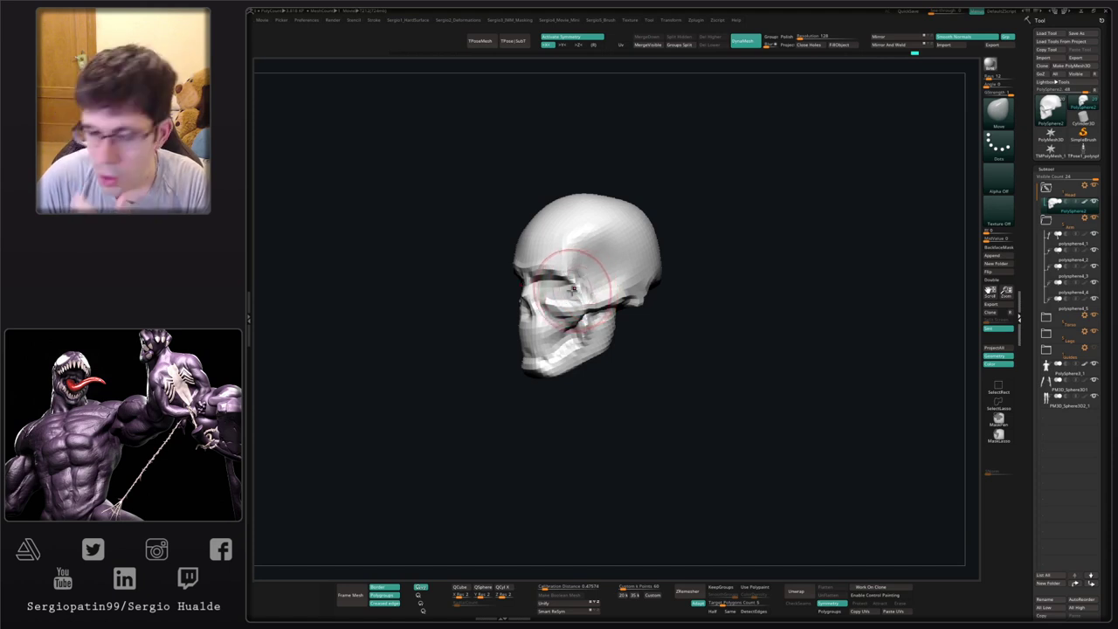
pyautogui.moveTo(572, 290); pyautogui.dragTo(497, 320, button='right')
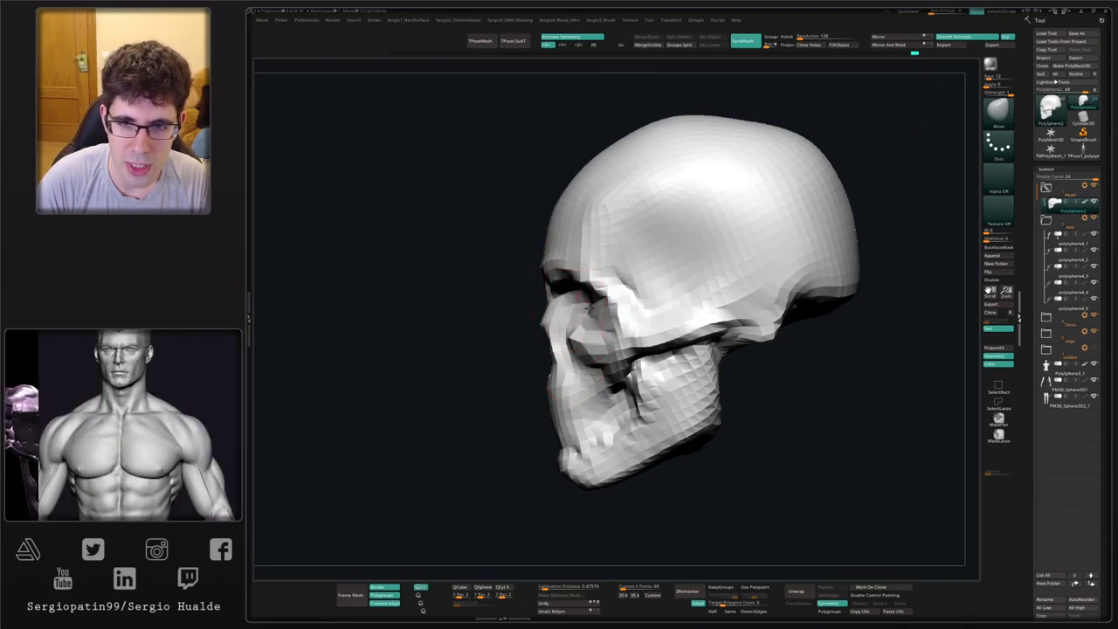
pyautogui.moveTo(589, 305)
pyautogui.mouseDown(button='right')
pyautogui.moveTo(567, 347)
pyautogui.moveTo(621, 343)
pyautogui.moveTo(667, 317)
pyautogui.moveTo(609, 301)
pyautogui.mouseUp(button='right')
pyautogui.moveTo(610, 295); pyautogui.dragTo(617, 295)
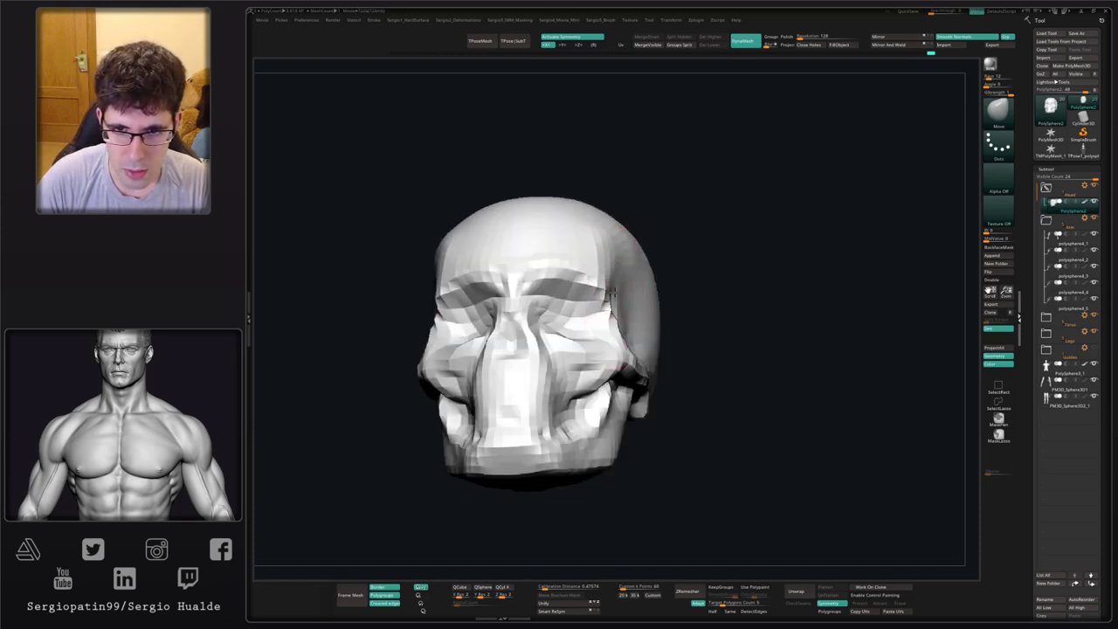
# - Reshape the side contour and rear corner of the lower jaw with the Move brush
pyautogui.keyDown('ctrl'); pyautogui.moveTo(619, 297); pyautogui.dragTo(619, 285, button='right'); pyautogui.keyUp('ctrl')
pyautogui.moveTo(619, 285)
pyautogui.mouseDown(button='right')
pyautogui.moveTo(619, 354)
pyautogui.moveTo(594, 393)
pyautogui.moveTo(624, 404)
pyautogui.mouseUp(button='right')
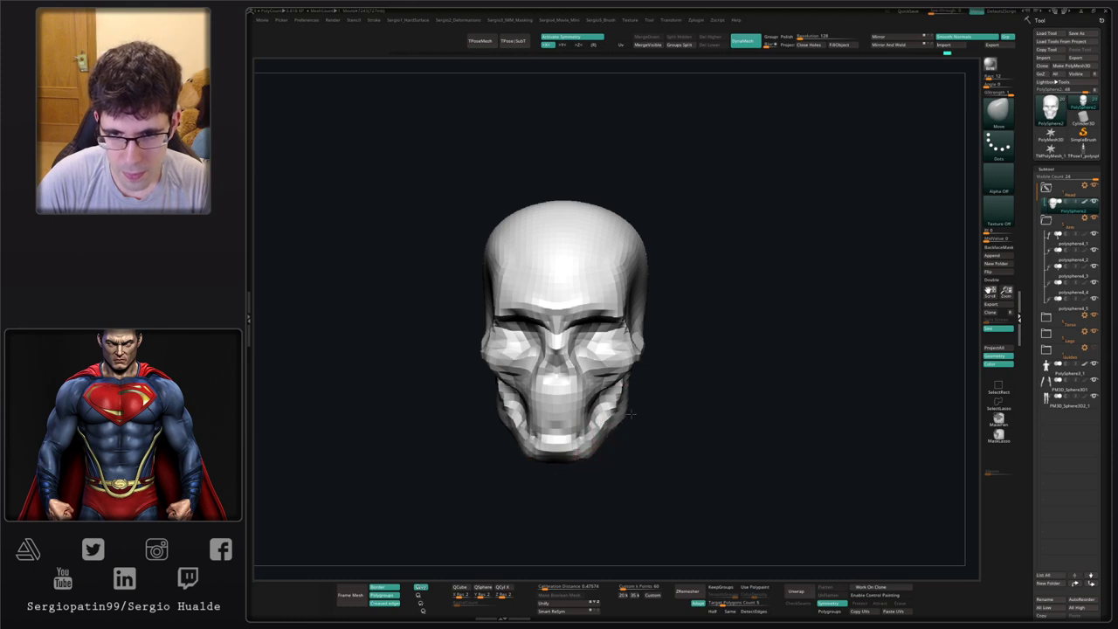
pyautogui.moveTo(646, 399); pyautogui.dragTo(643, 411, button='right')
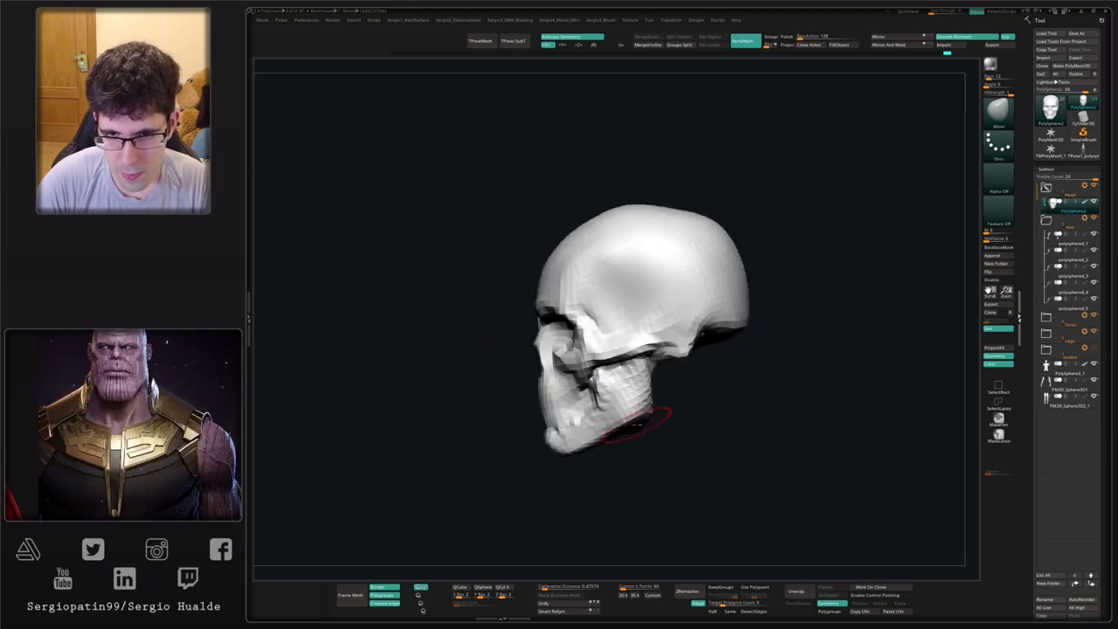
pyautogui.press('s')
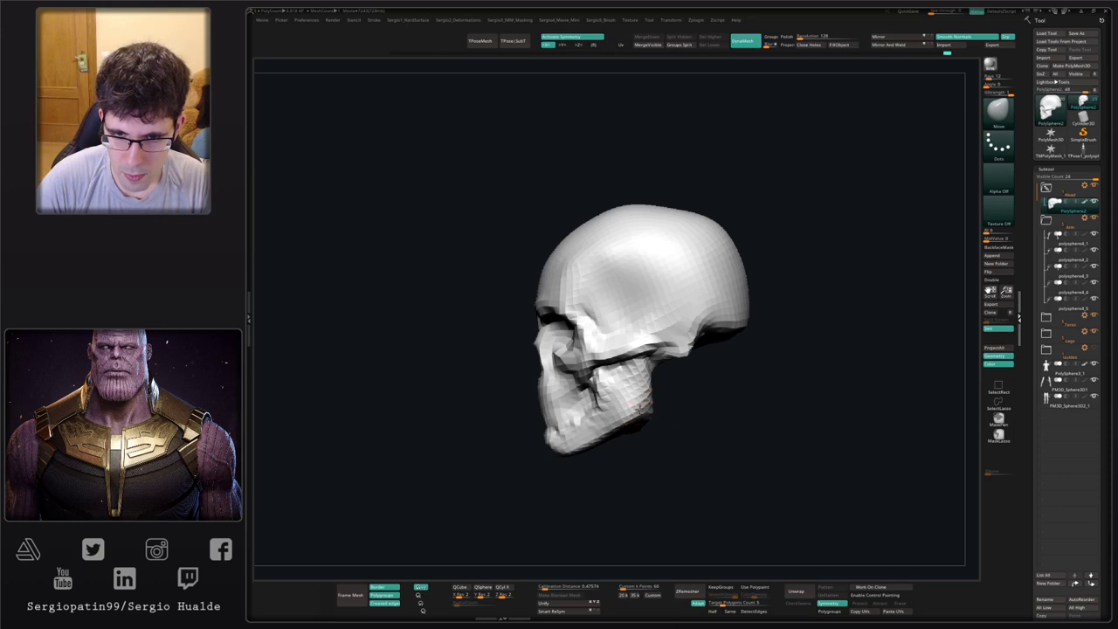
# - Refine the underside of the jaw and skull base with the Clay brush
pyautogui.moveTo(657, 408); pyautogui.dragTo(644, 374, button='right')
pyautogui.press('b')
pyautogui.press('c')
pyautogui.press('l')
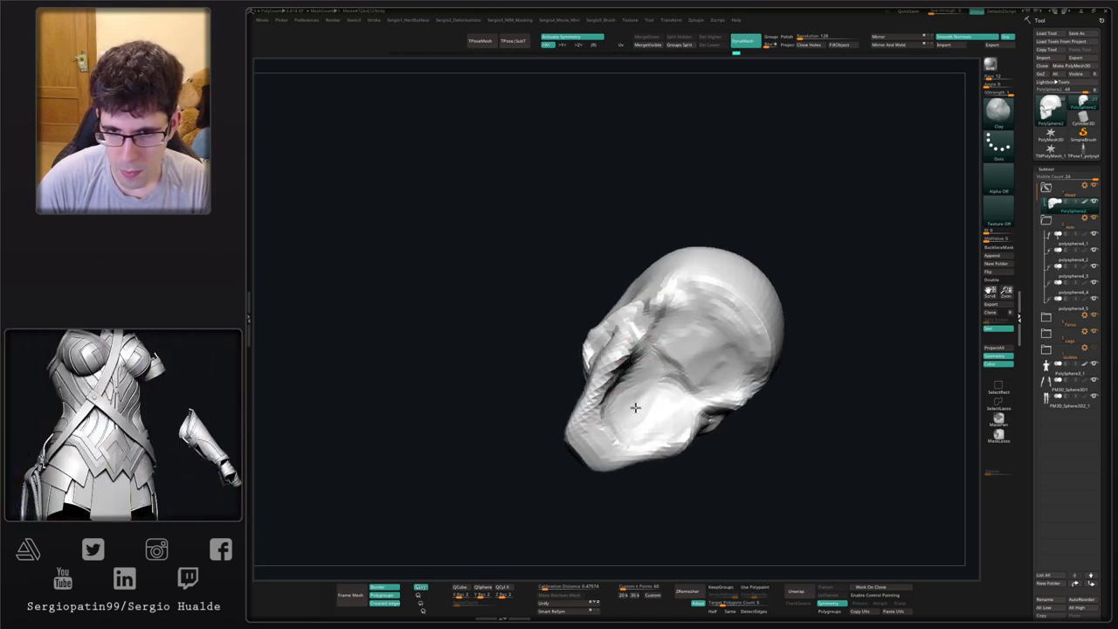
pyautogui.moveTo(677, 340)
pyautogui.mouseDown(button='right')
pyautogui.moveTo(678, 411)
pyautogui.moveTo(702, 357)
pyautogui.moveTo(690, 366)
pyautogui.moveTo(701, 397)
pyautogui.mouseUp(button='right')
pyautogui.hotkey('shift', 's')
pyautogui.hotkey('shift', 's')
# - Reshape the cheekbone and the side contour of the jaw with a resized Move brush
pyautogui.press('b')
pyautogui.press('m')
pyautogui.press('v')
pyautogui.press('s')
pyautogui.moveTo(666, 376); pyautogui.dragTo(661, 376)
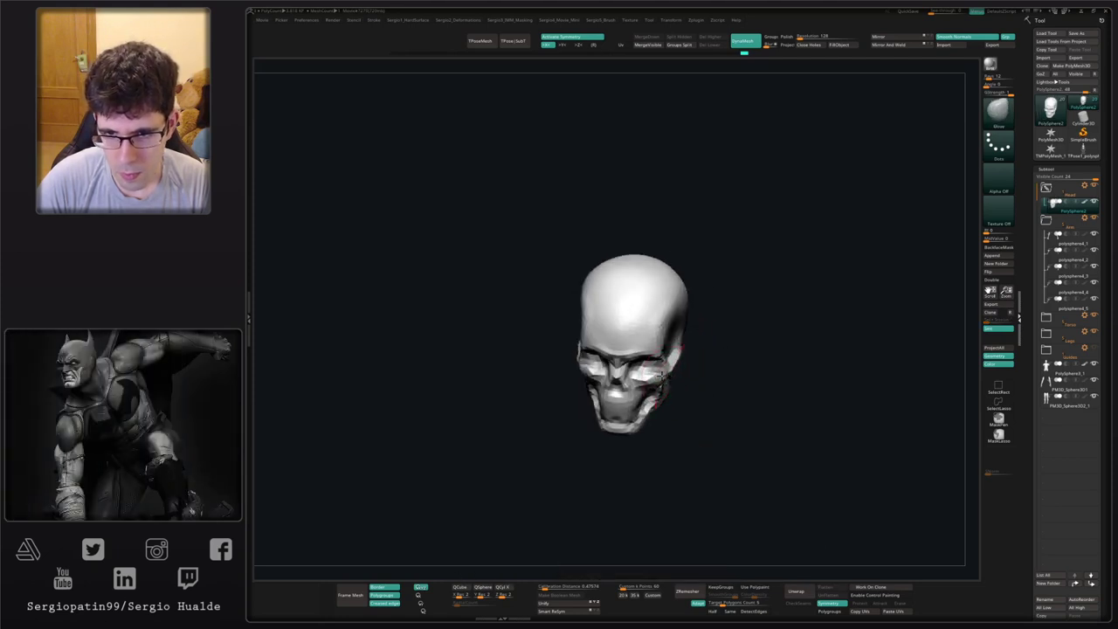
pyautogui.moveTo(656, 375); pyautogui.dragTo(678, 370, button='right')
pyautogui.moveTo(688, 329); pyautogui.dragTo(675, 320, button='right')
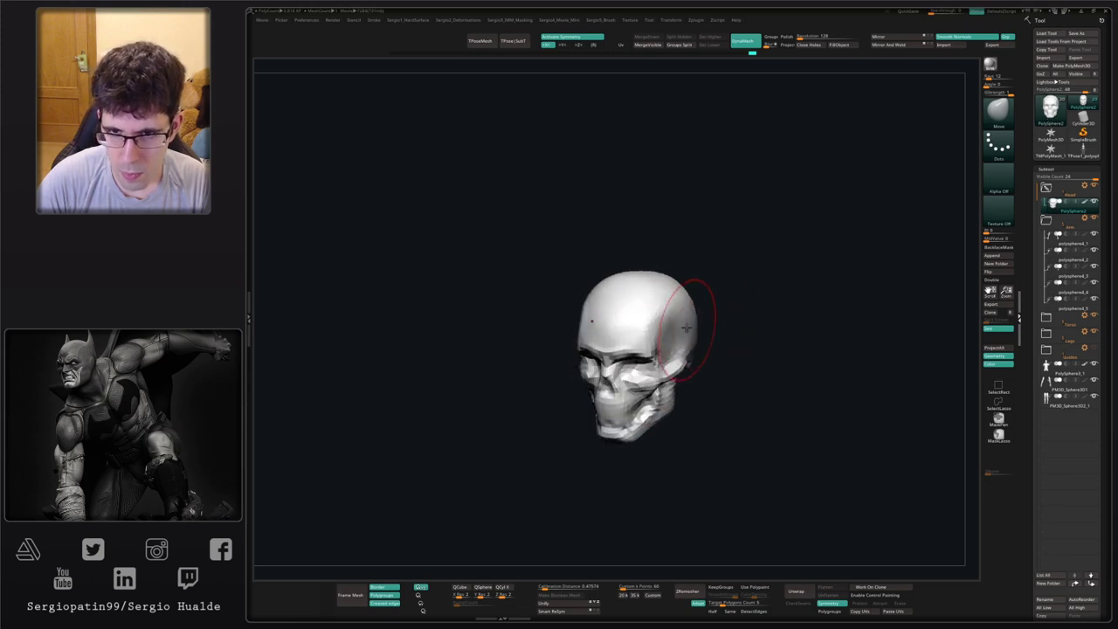
# - Flatten the side of the cranium with the TrimDynamic brush
pyautogui.press('b')
pyautogui.press('t')
pyautogui.press('d')
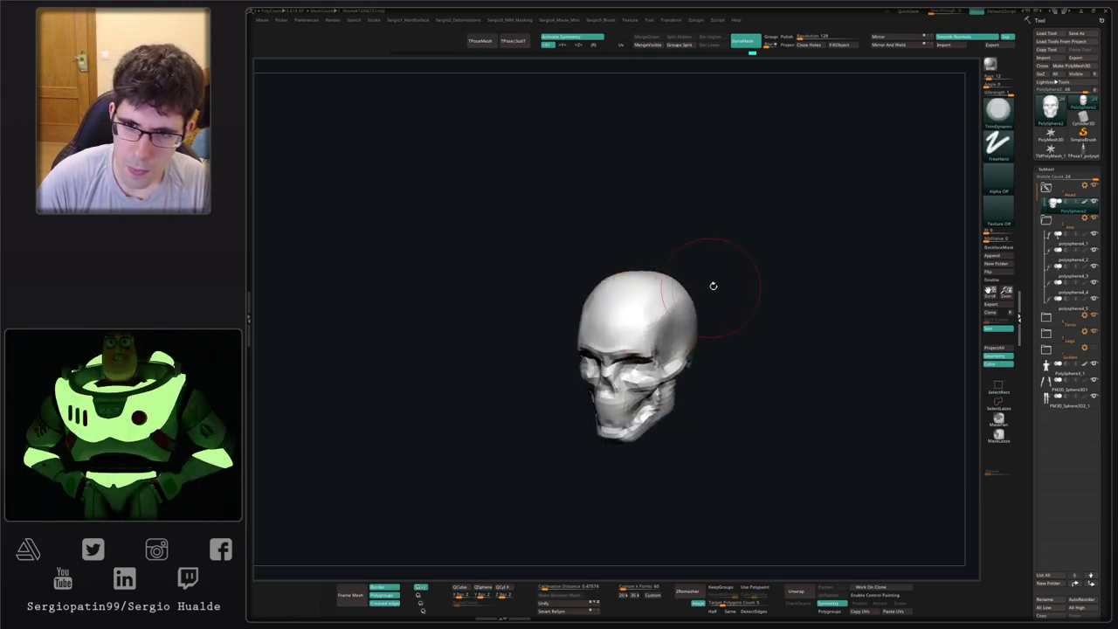
pyautogui.moveTo(713, 286); pyautogui.dragTo(740, 273, button='right')
pyautogui.moveTo(704, 282); pyautogui.dragTo(739, 279)
pyautogui.moveTo(755, 273)
pyautogui.mouseDown(button='right')
pyautogui.moveTo(766, 264)
pyautogui.moveTo(716, 257)
pyautogui.mouseUp(button='right')
# - Examine the head's proportions against the full figure from the front and the side
pyautogui.hotkey('alt', 's')
pyautogui.hotkey('alt', 's')
pyautogui.moveTo(736, 297); pyautogui.dragTo(715, 338, button='right')
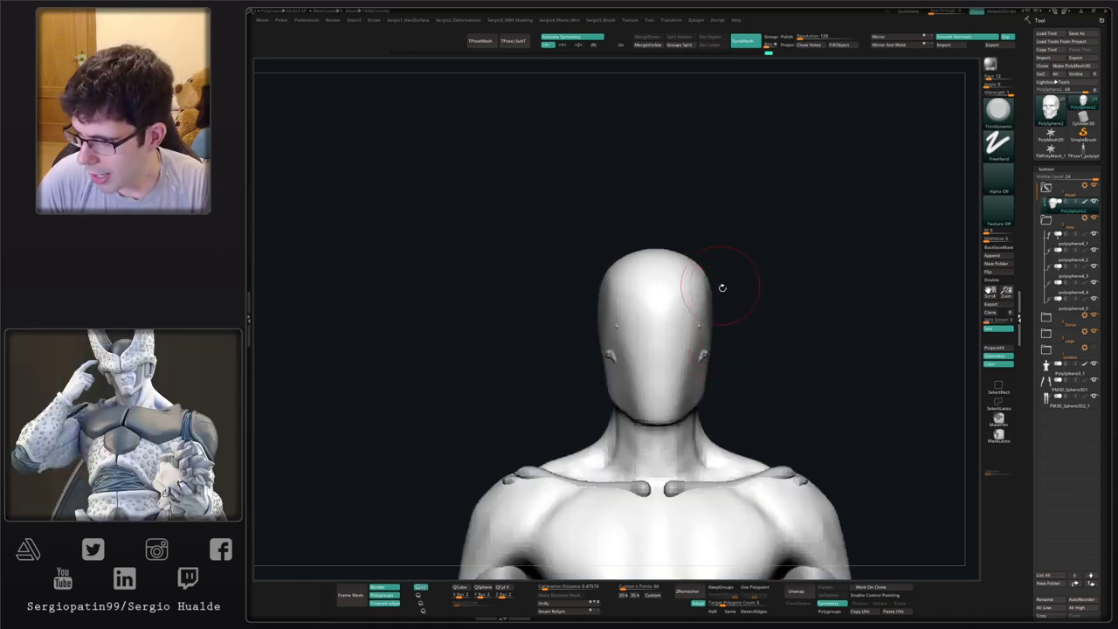
pyautogui.moveTo(811, 297); pyautogui.dragTo(742, 361, button='right')
pyautogui.keyDown('ctrl'); pyautogui.moveTo(682, 268); pyautogui.dragTo(659, 175, button='right'); pyautogui.keyUp('ctrl')
pyautogui.keyDown('ctrl'); pyautogui.moveTo(659, 175); pyautogui.dragTo(664, 136, button='right'); pyautogui.keyUp('ctrl')
pyautogui.moveTo(690, 266); pyautogui.dragTo(726, 269, button='right')
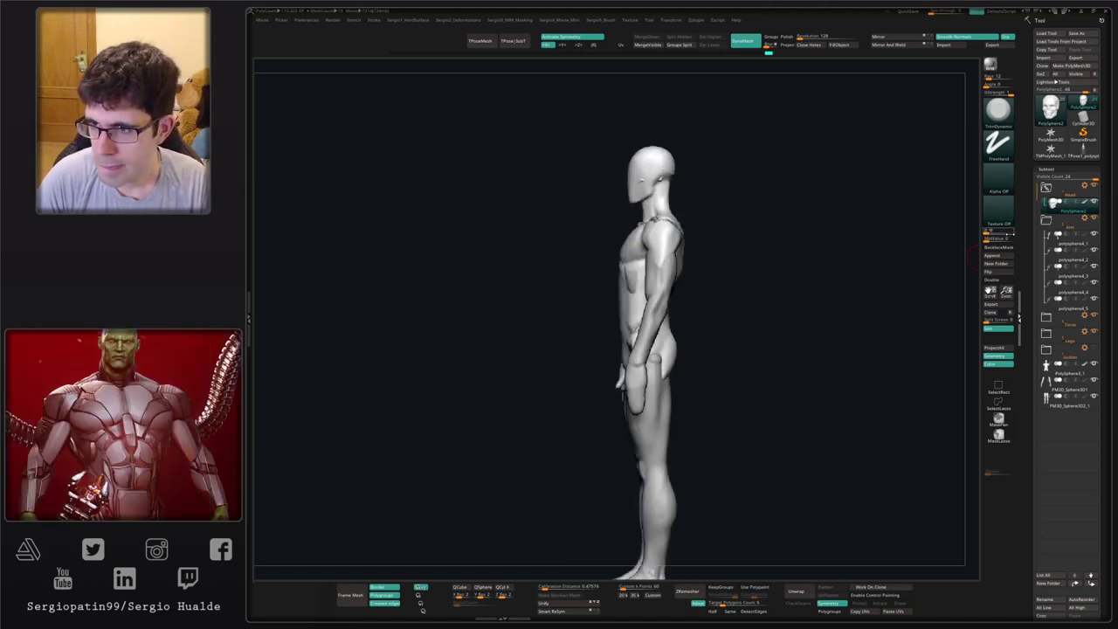
pyautogui.moveTo(787, 291); pyautogui.dragTo(826, 294, button='right')
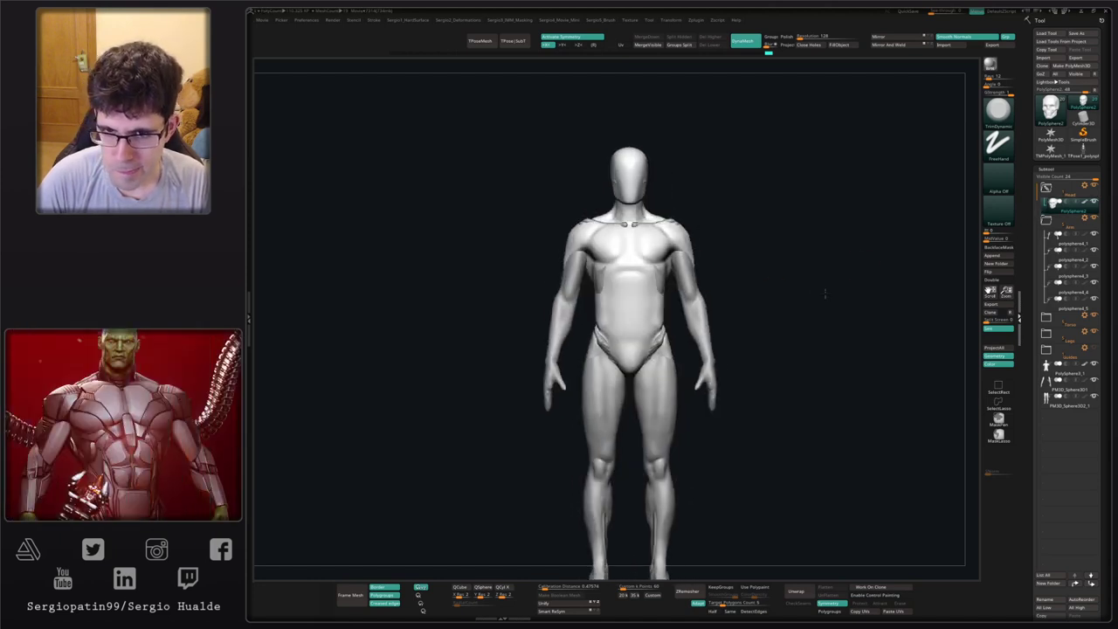
pyautogui.keyDown('alt'); pyautogui.moveTo(738, 337); pyautogui.dragTo(696, 328, button='right'); pyautogui.keyUp('alt')
pyautogui.keyDown('ctrl'); pyautogui.moveTo(636, 262); pyautogui.dragTo(662, 284, button='right'); pyautogui.keyUp('ctrl')
pyautogui.moveTo(662, 284); pyautogui.dragTo(630, 274, button='right')
# - Select the torso and adjust the front profile of the chest with the Move brush
pyautogui.keyDown('alt'); pyautogui.click(631, 274); pyautogui.keyUp('alt')
pyautogui.press('b')
pyautogui.press('m')
pyautogui.press('v')
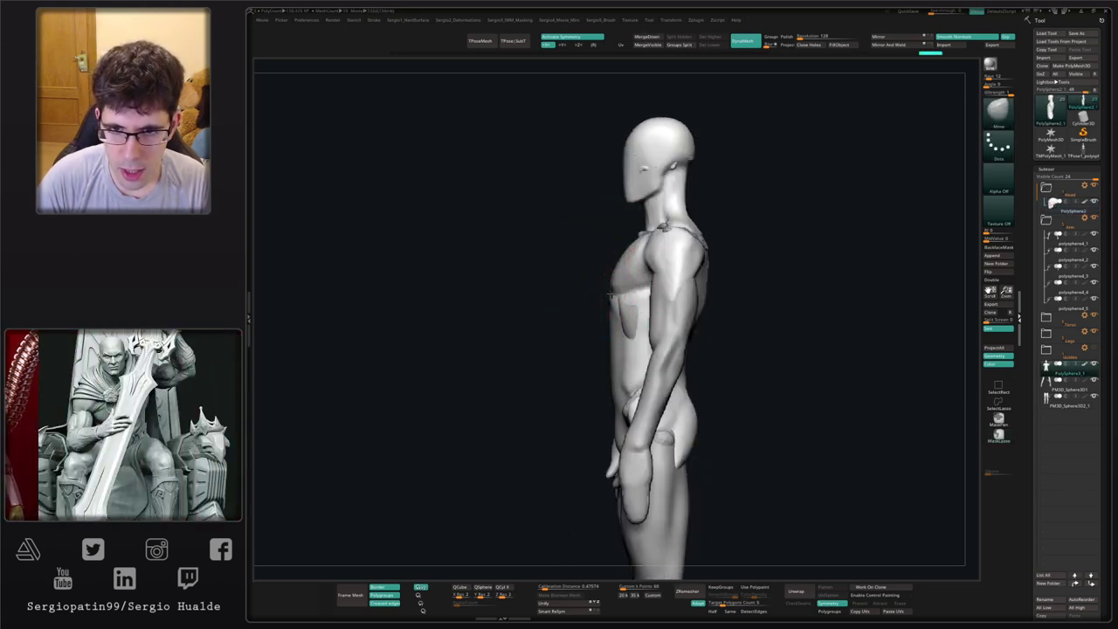
pyautogui.moveTo(613, 288); pyautogui.dragTo(622, 310, button='right')
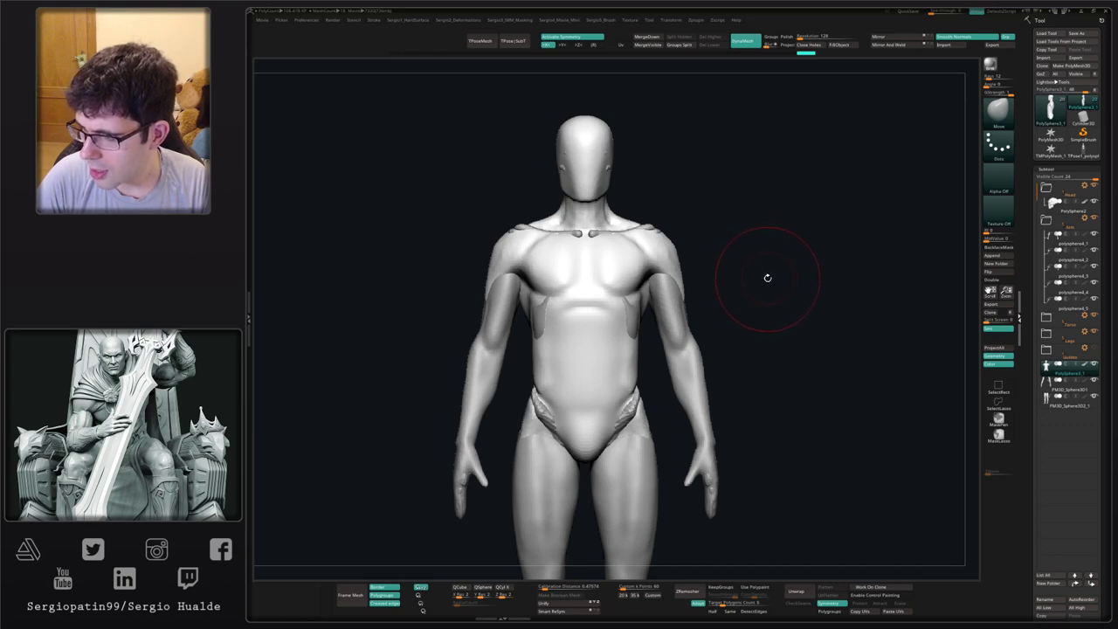
pyautogui.moveTo(806, 294); pyautogui.dragTo(789, 303, button='right')
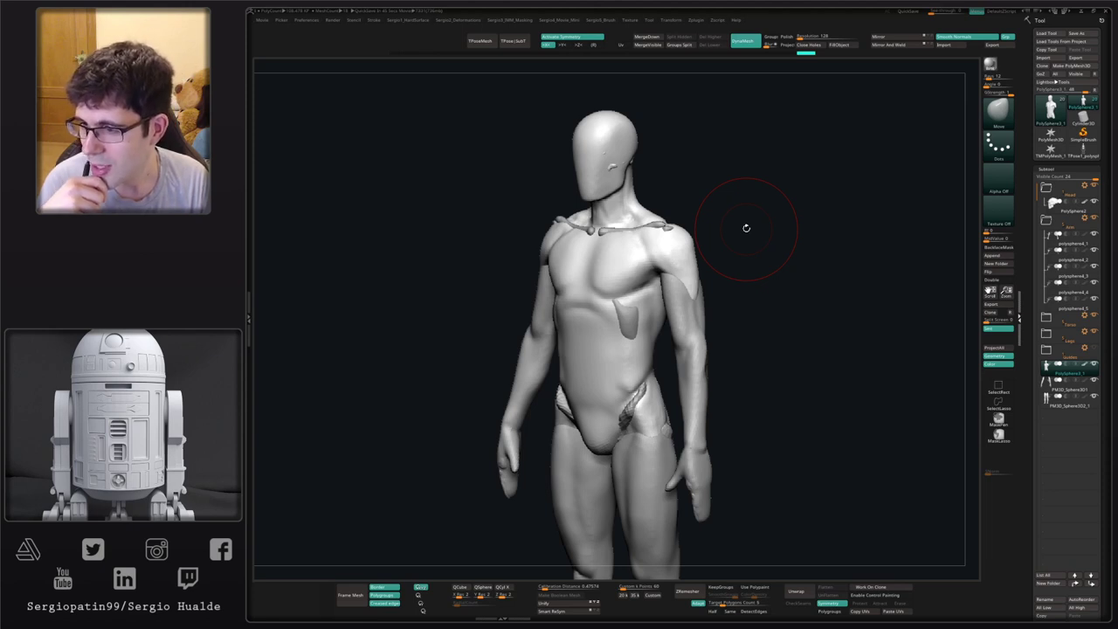
pyautogui.moveTo(826, 331); pyautogui.dragTo(926, 341)
# - Select the legs, isolate them and carve the muscle groove on the upper thigh with the DarkStandard brush
pyautogui.keyDown('alt'); pyautogui.click(583, 422); pyautogui.keyUp('alt')
pyautogui.moveTo(584, 422)
pyautogui.mouseDown(button='right')
pyautogui.moveTo(606, 426)
pyautogui.moveTo(564, 443)
pyautogui.mouseUp(button='right')
pyautogui.press('b')
pyautogui.press('d')
pyautogui.press('s')
pyautogui.hotkey('shift', 's')
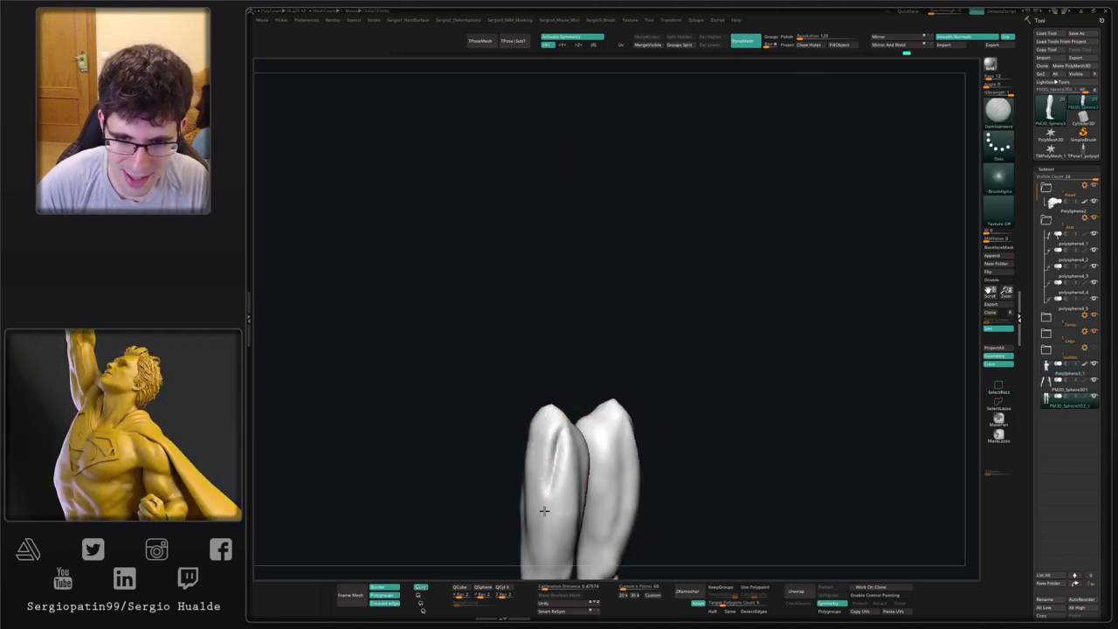
pyautogui.hotkey('shift', 's')
pyautogui.moveTo(544, 511); pyautogui.dragTo(515, 489, button='right')
# - Reshape the front muscle forms of the upper thigh with the Move brush, checking them against the whole body
pyautogui.press('b')
pyautogui.press('m')
pyautogui.press('v')
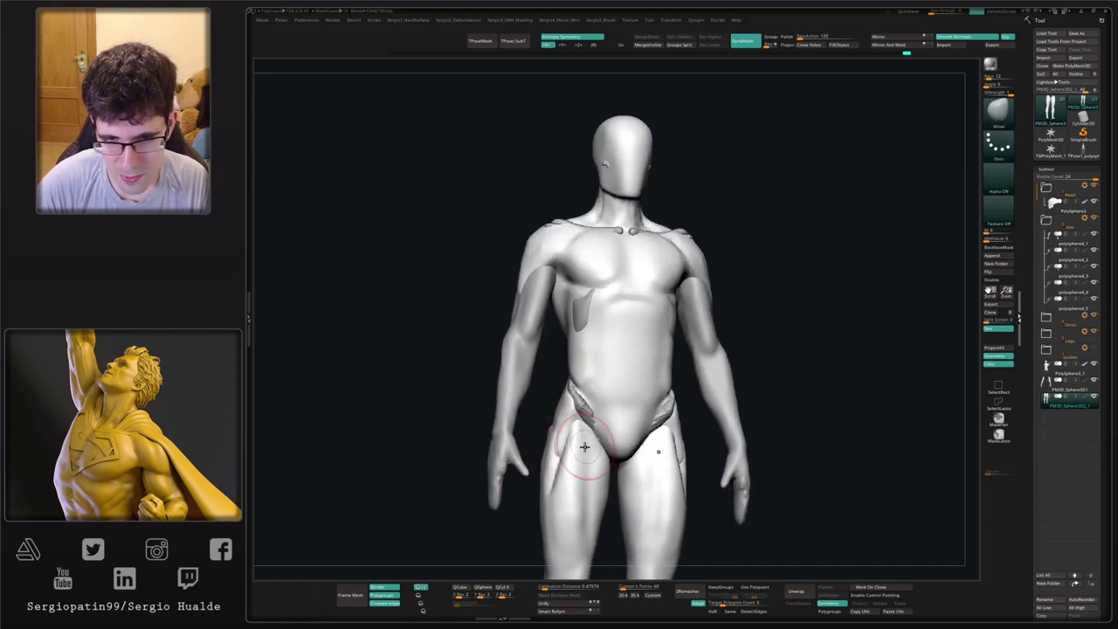
pyautogui.moveTo(584, 447); pyautogui.dragTo(582, 457, button='right')
pyautogui.moveTo(582, 456); pyautogui.dragTo(574, 470)
pyautogui.moveTo(556, 491); pyautogui.dragTo(571, 463, button='right')
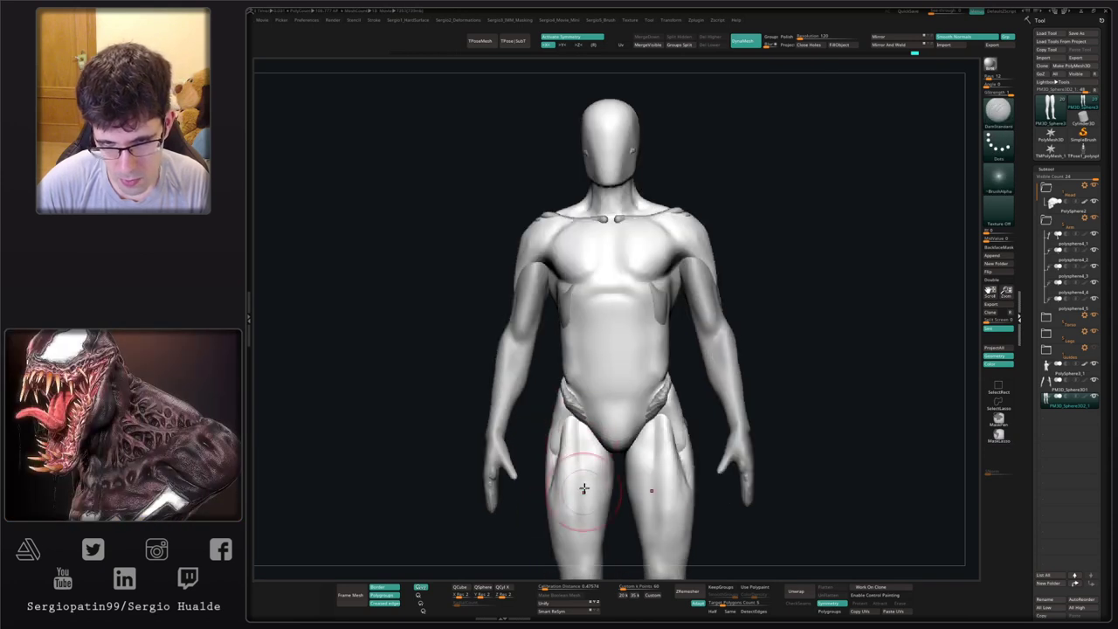
pyautogui.press('b')
pyautogui.press('m')
pyautogui.press('v')
pyautogui.moveTo(574, 445)
pyautogui.mouseDown()
pyautogui.moveTo(583, 434)
pyautogui.moveTo(584, 485)
pyautogui.mouseUp()
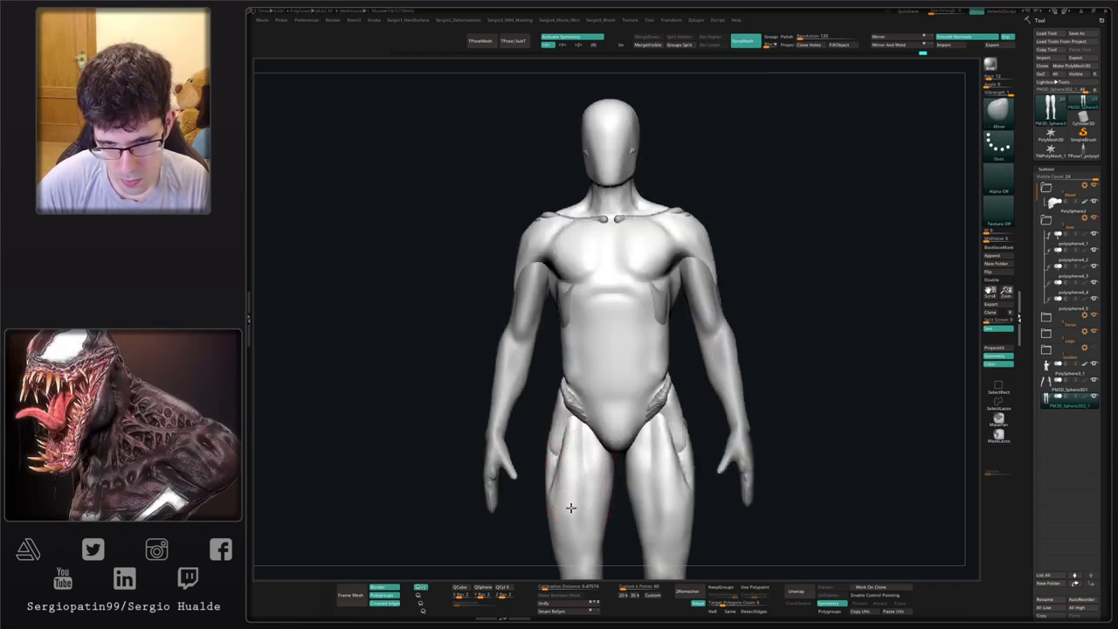
# - Deepen the muscle separation along the front of the thigh with the DarkStandard brush and smooth it
pyautogui.moveTo(569, 507)
pyautogui.mouseDown(button='right')
pyautogui.moveTo(559, 496)
pyautogui.moveTo(574, 486)
pyautogui.moveTo(584, 501)
pyautogui.moveTo(563, 532)
pyautogui.moveTo(572, 469)
pyautogui.mouseUp(button='right')
pyautogui.press('b')
pyautogui.press('d')
pyautogui.press('s')
pyautogui.moveTo(554, 419); pyautogui.dragTo(536, 529)
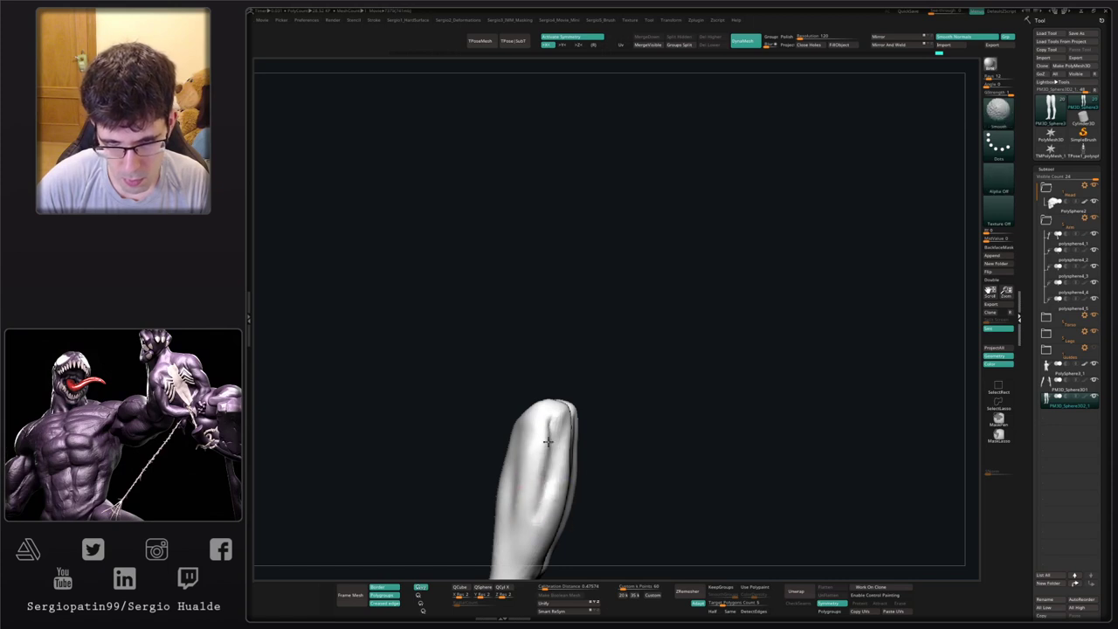
pyautogui.hotkey('alt', 's')
pyautogui.moveTo(536, 504)
pyautogui.mouseDown(button='right')
pyautogui.moveTo(551, 498)
pyautogui.moveTo(549, 404)
pyautogui.mouseUp(button='right')
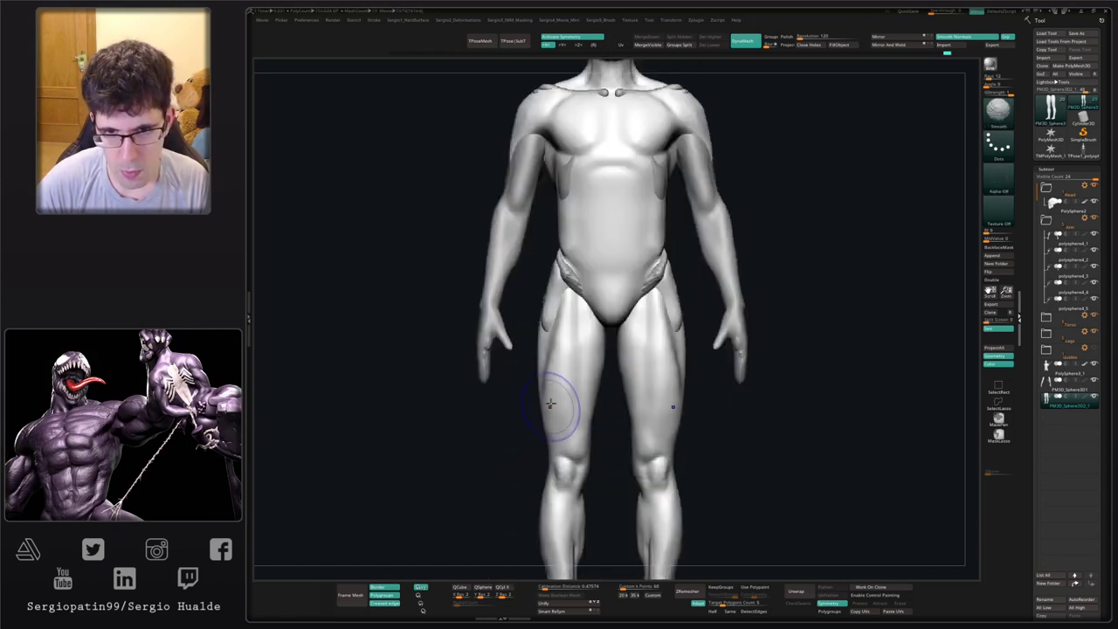
# - Select the torso and reshape the lower edge of the outer hip muscle with the Move brush
pyautogui.press('b')
pyautogui.press('m')
pyautogui.press('v')
pyautogui.moveTo(557, 353); pyautogui.dragTo(597, 347, button='right')
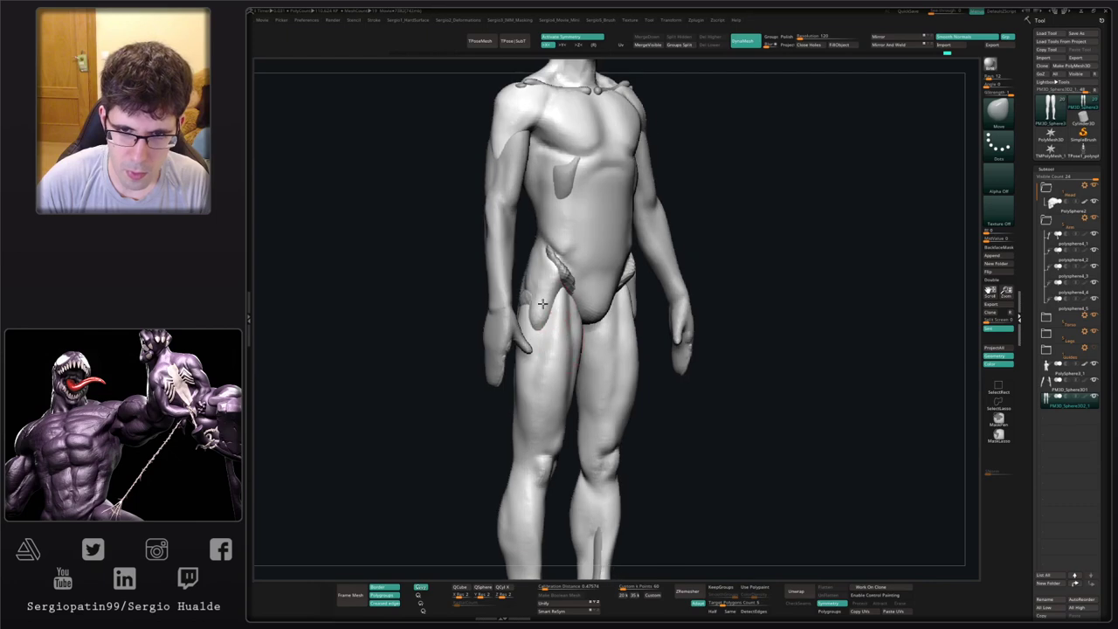
pyautogui.keyDown('alt'); pyautogui.click(541, 322); pyautogui.keyUp('alt')
# - Blend the upper thigh into the outer hip with the Clay brush and smooth the transition
pyautogui.press('b')
pyautogui.press('c')
pyautogui.press('l')
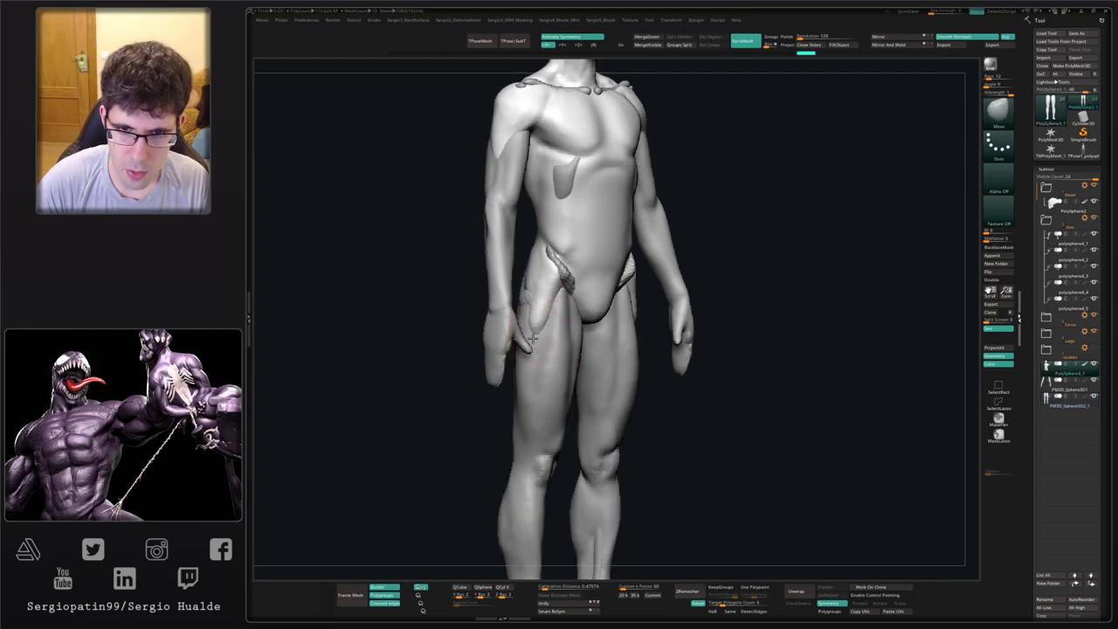
pyautogui.moveTo(530, 339); pyautogui.dragTo(556, 342, button='right')
pyautogui.moveTo(486, 349); pyautogui.dragTo(555, 323, button='right')
pyautogui.rightClick(487, 349)
pyautogui.keyDown('alt'); pyautogui.click(528, 335); pyautogui.keyUp('alt')
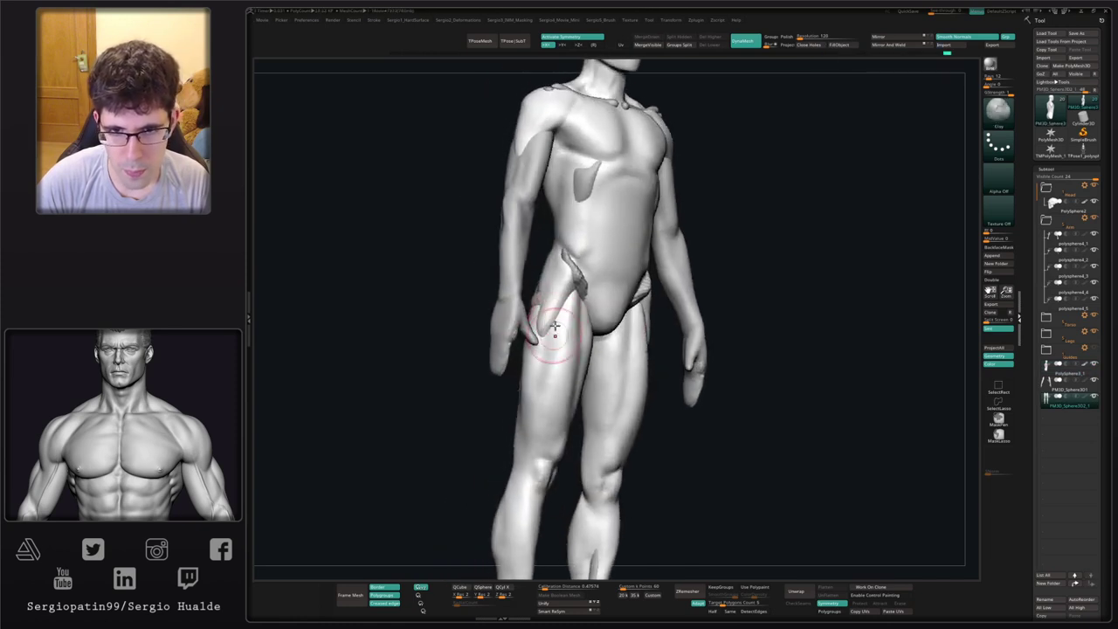
pyautogui.moveTo(530, 399); pyautogui.dragTo(532, 372, button='right')
pyautogui.keyDown('shift'); pyautogui.moveTo(539, 342); pyautogui.dragTo(561, 332); pyautogui.keyUp('shift')
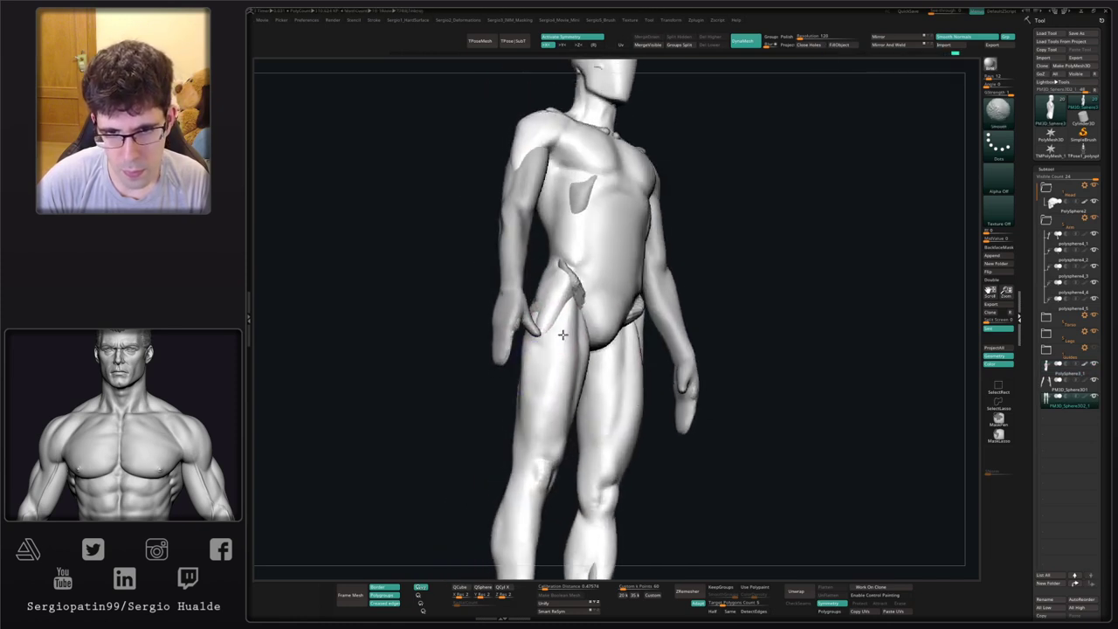
pyautogui.moveTo(577, 350); pyautogui.dragTo(548, 351, button='right')
pyautogui.keyDown('shift'); pyautogui.moveTo(552, 333); pyautogui.dragTo(565, 328); pyautogui.keyUp('shift')
# - Flatten the outer side of the thigh with TrimDynamic and refine it with Clay and smoothing
pyautogui.moveTo(564, 328)
pyautogui.mouseDown(button='right')
pyautogui.moveTo(537, 358)
pyautogui.moveTo(543, 371)
pyautogui.moveTo(620, 396)
pyautogui.moveTo(512, 375)
pyautogui.mouseUp(button='right')
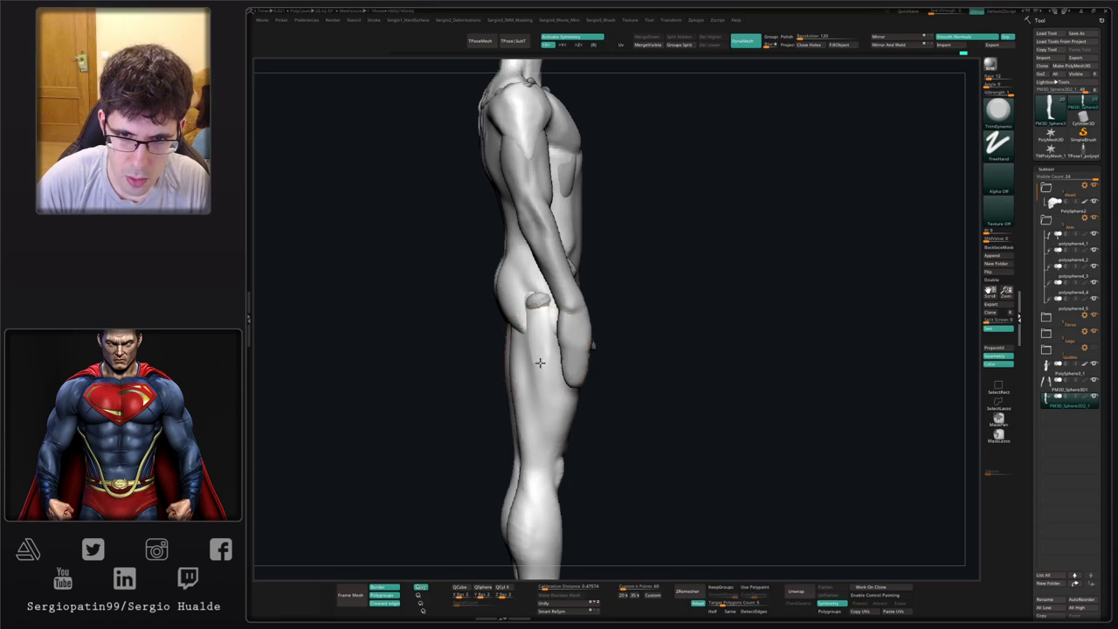
pyautogui.moveTo(539, 304)
pyautogui.mouseDown(button='right')
pyautogui.moveTo(579, 350)
pyautogui.moveTo(541, 320)
pyautogui.mouseUp(button='right')
pyautogui.moveTo(529, 369)
pyautogui.mouseDown(button='right')
pyautogui.moveTo(579, 392)
pyautogui.moveTo(535, 353)
pyautogui.mouseUp(button='right')
pyautogui.press('b')
pyautogui.press('c')
pyautogui.press('l')
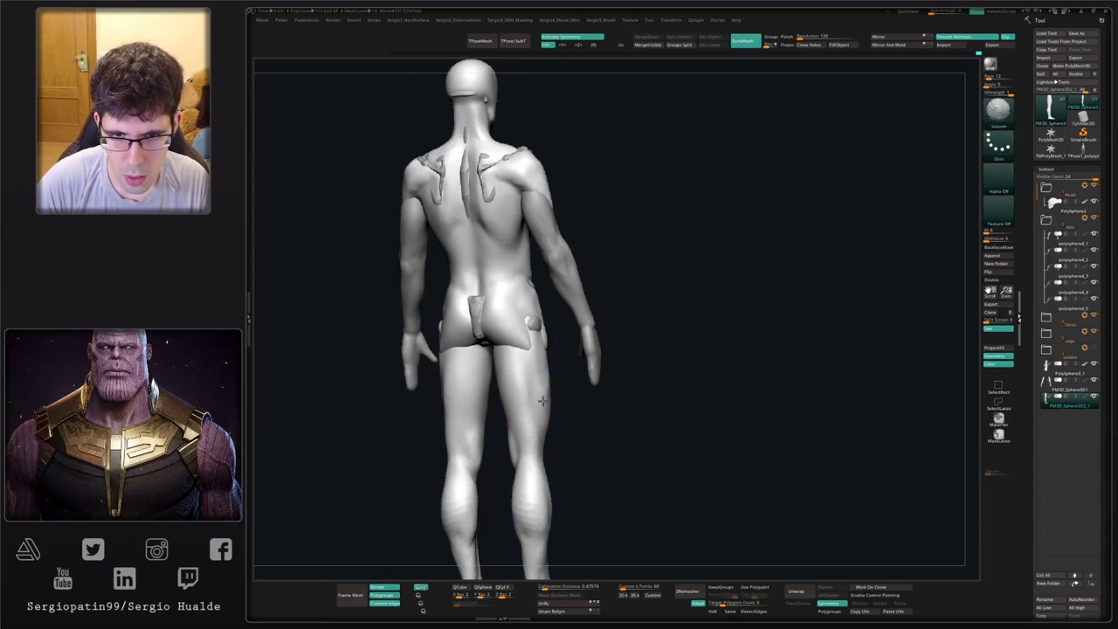
pyautogui.moveTo(541, 400)
pyautogui.mouseDown(button='right')
pyautogui.moveTo(577, 388)
pyautogui.moveTo(543, 378)
pyautogui.mouseUp(button='right')
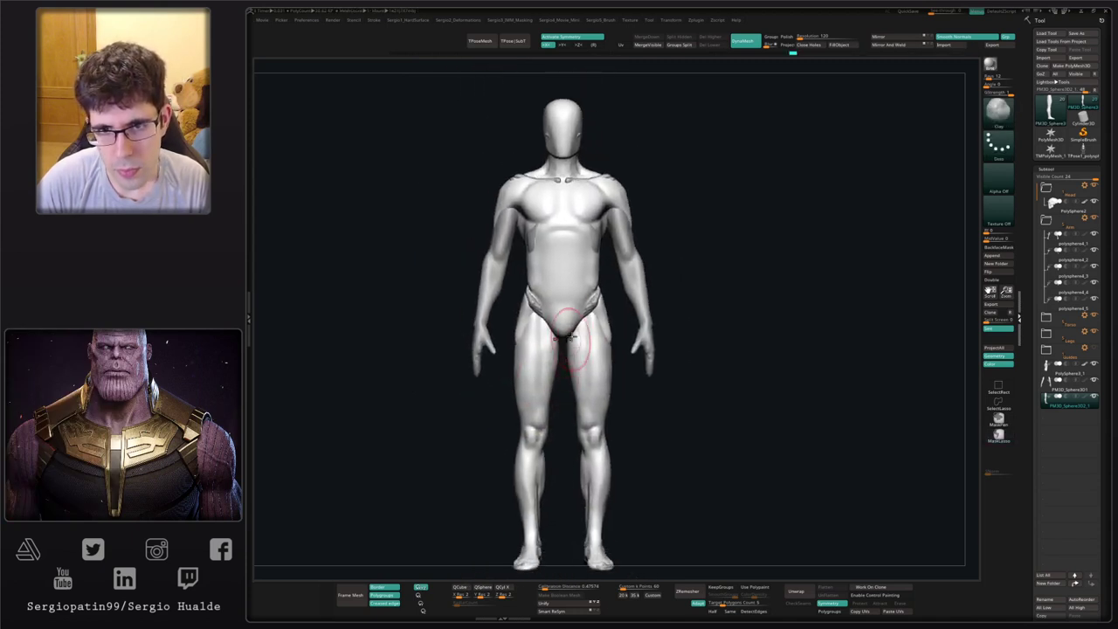
# - Select the torso and reshape the outer contour of the shoulders with the Move brush
pyautogui.click(691, 297)
pyautogui.moveTo(690, 297); pyautogui.dragTo(661, 312, button='right')
pyautogui.keyDown('alt'); pyautogui.moveTo(572, 222); pyautogui.dragTo(585, 300, button='right'); pyautogui.keyUp('alt')
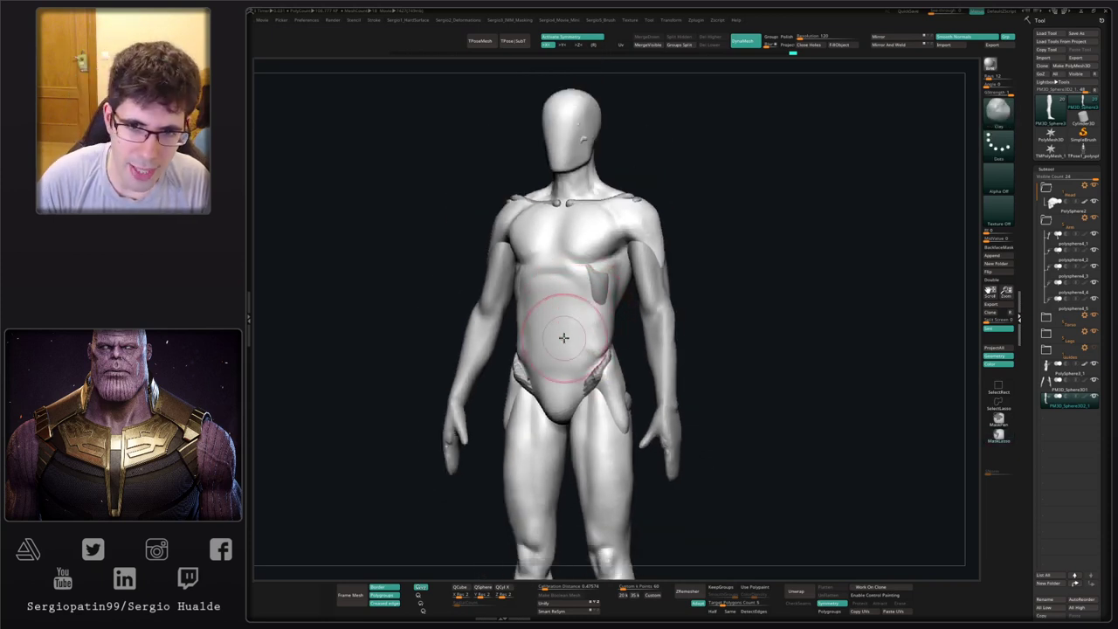
pyautogui.moveTo(563, 337)
pyautogui.mouseDown(button='right')
pyautogui.moveTo(661, 250)
pyautogui.moveTo(613, 325)
pyautogui.moveTo(643, 219)
pyautogui.moveTo(624, 157)
pyautogui.moveTo(654, 317)
pyautogui.moveTo(635, 121)
pyautogui.moveTo(666, 210)
pyautogui.moveTo(626, 205)
pyautogui.moveTo(693, 212)
pyautogui.moveTo(548, 403)
pyautogui.moveTo(621, 312)
pyautogui.moveTo(592, 272)
pyautogui.mouseUp(button='right')
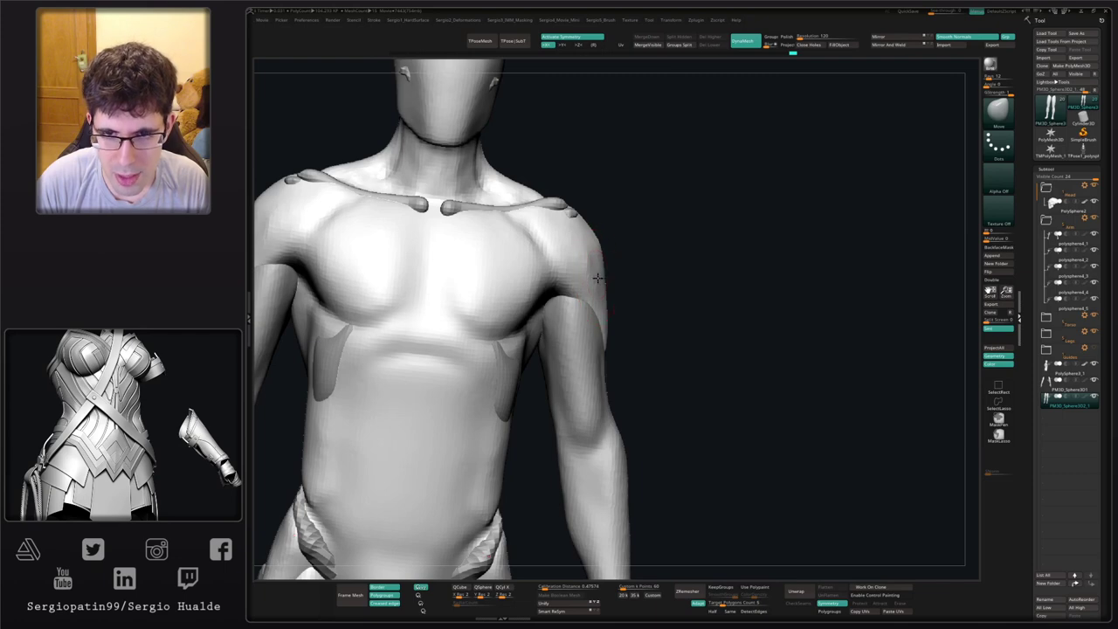
pyautogui.keyDown('alt'); pyautogui.click(597, 278); pyautogui.keyUp('alt')
pyautogui.keyDown('ctrl'); pyautogui.moveTo(608, 299); pyautogui.dragTo(603, 253, button='right'); pyautogui.keyUp('ctrl')
pyautogui.moveTo(603, 253)
pyautogui.mouseDown(button='right')
pyautogui.moveTo(570, 271)
pyautogui.moveTo(560, 292)
pyautogui.moveTo(668, 278)
pyautogui.mouseUp(button='right')
pyautogui.press('s')
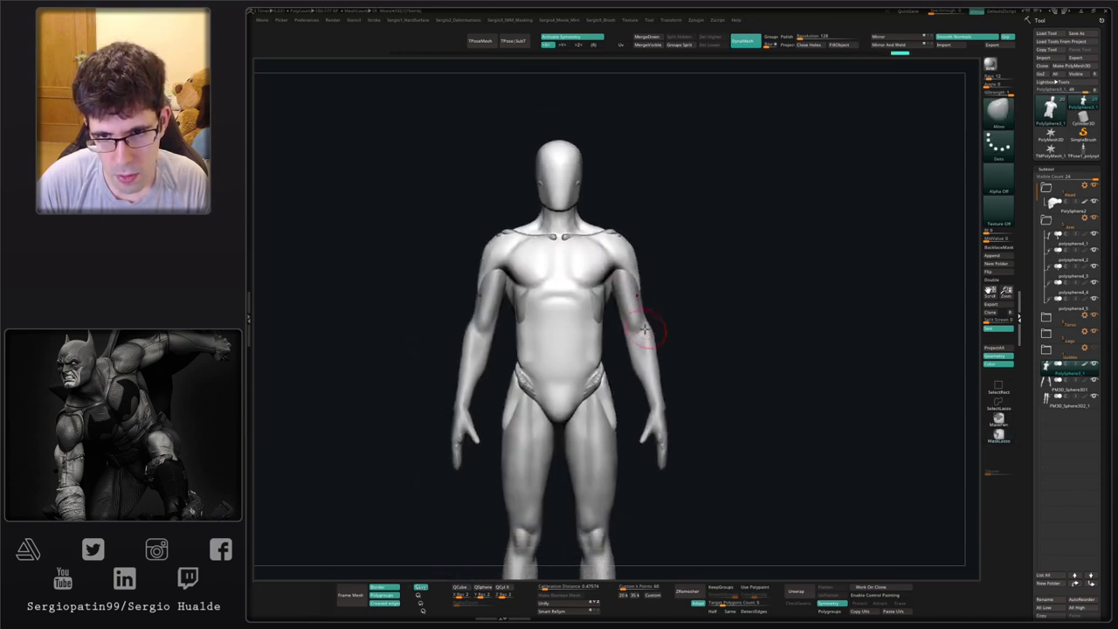
# - Select the arms and reshape the elbow, forearm and upper-arm contours with a resized Move brush
pyautogui.keyDown('alt'); pyautogui.click(641, 333); pyautogui.keyUp('alt')
pyautogui.moveTo(640, 336); pyautogui.dragTo(651, 335)
pyautogui.moveTo(650, 336)
pyautogui.mouseDown(button='right')
pyautogui.moveTo(599, 362)
pyautogui.moveTo(667, 316)
pyautogui.moveTo(639, 356)
pyautogui.mouseUp(button='right')
pyautogui.moveTo(640, 356); pyautogui.dragTo(642, 364)
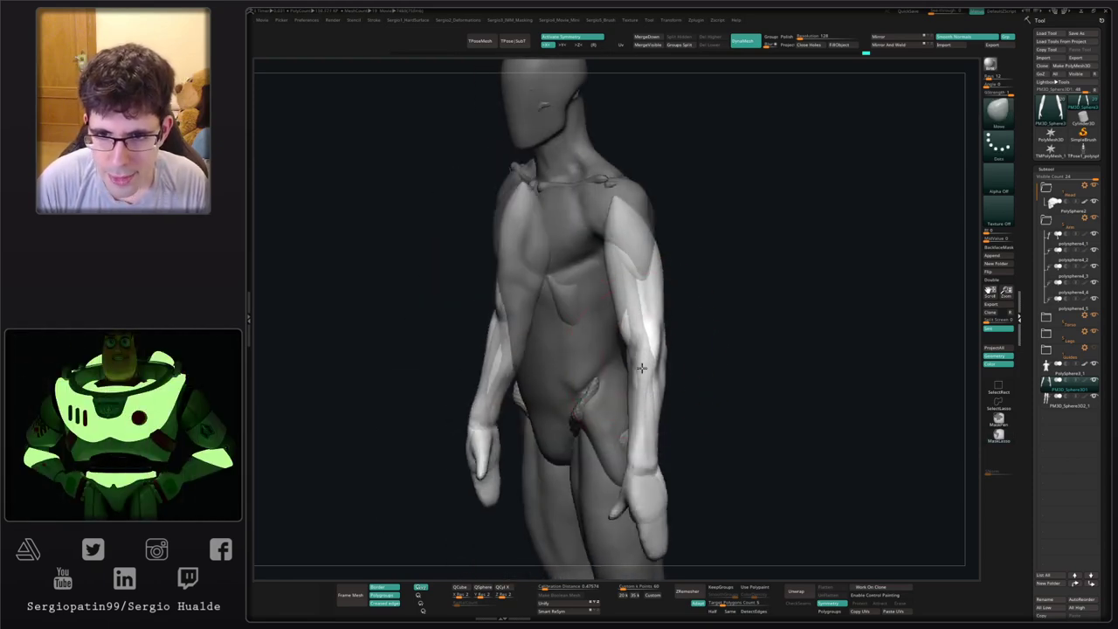
pyautogui.moveTo(641, 368)
pyautogui.mouseDown(button='right')
pyautogui.moveTo(611, 357)
pyautogui.moveTo(686, 347)
pyautogui.mouseUp(button='right')
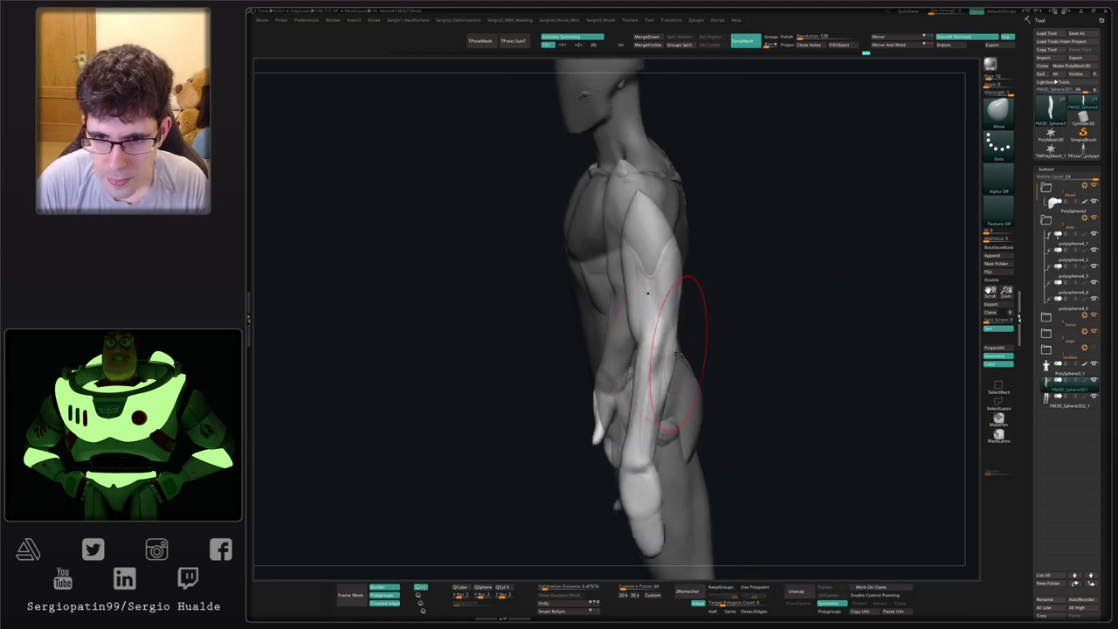
pyautogui.moveTo(662, 354); pyautogui.dragTo(653, 355)
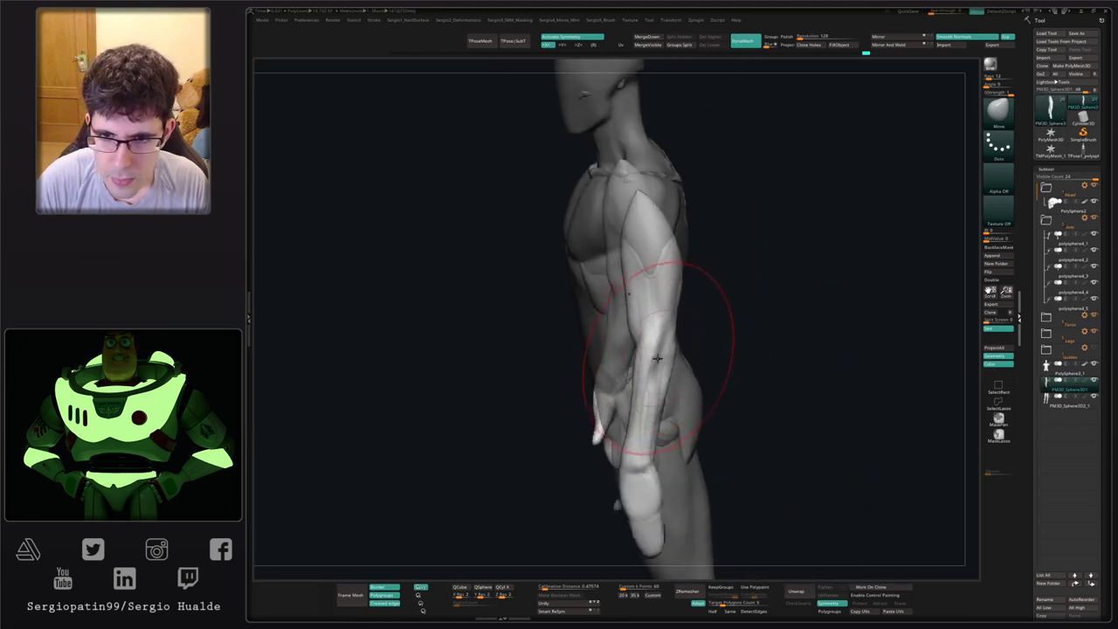
pyautogui.press('s')
pyautogui.moveTo(627, 299); pyautogui.dragTo(629, 299)
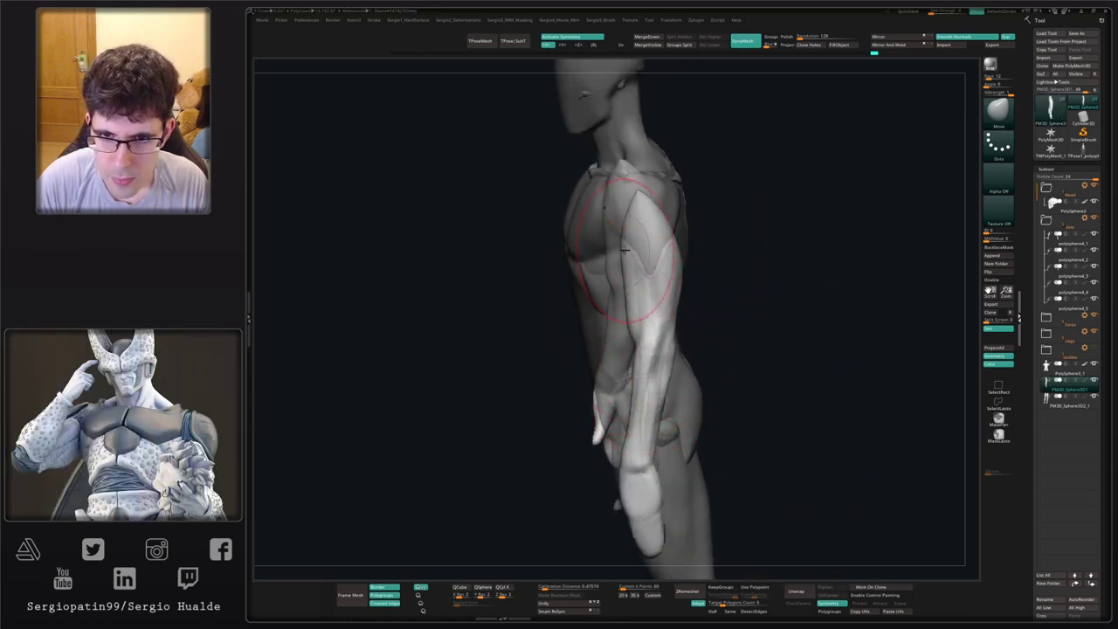
# - Examine the overall proportions of the full figure with the interface hidden
pyautogui.moveTo(630, 268); pyautogui.dragTo(692, 275, button='right')
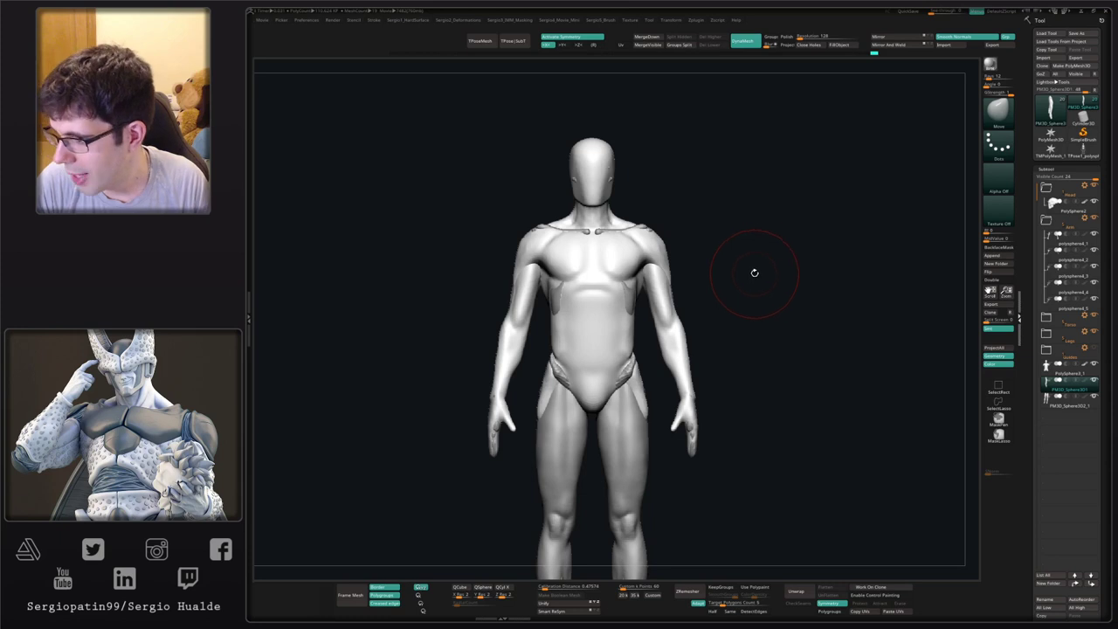
pyautogui.moveTo(775, 294); pyautogui.dragTo(743, 267, button='right')
pyautogui.moveTo(742, 267); pyautogui.dragTo(771, 303, button='right')
pyautogui.moveTo(773, 238); pyautogui.dragTo(764, 306, button='right')
pyautogui.press('Tab')
pyautogui.keyDown('alt'); pyautogui.moveTo(863, 240); pyautogui.dragTo(823, 244); pyautogui.keyUp('alt')
pyautogui.moveTo(818, 248)
pyautogui.mouseDown(button='right')
pyautogui.moveTo(769, 270)
pyautogui.moveTo(852, 278)
pyautogui.moveTo(820, 252)
pyautogui.moveTo(827, 269)
pyautogui.moveTo(832, 250)
pyautogui.moveTo(819, 253)
pyautogui.mouseUp(button='right')
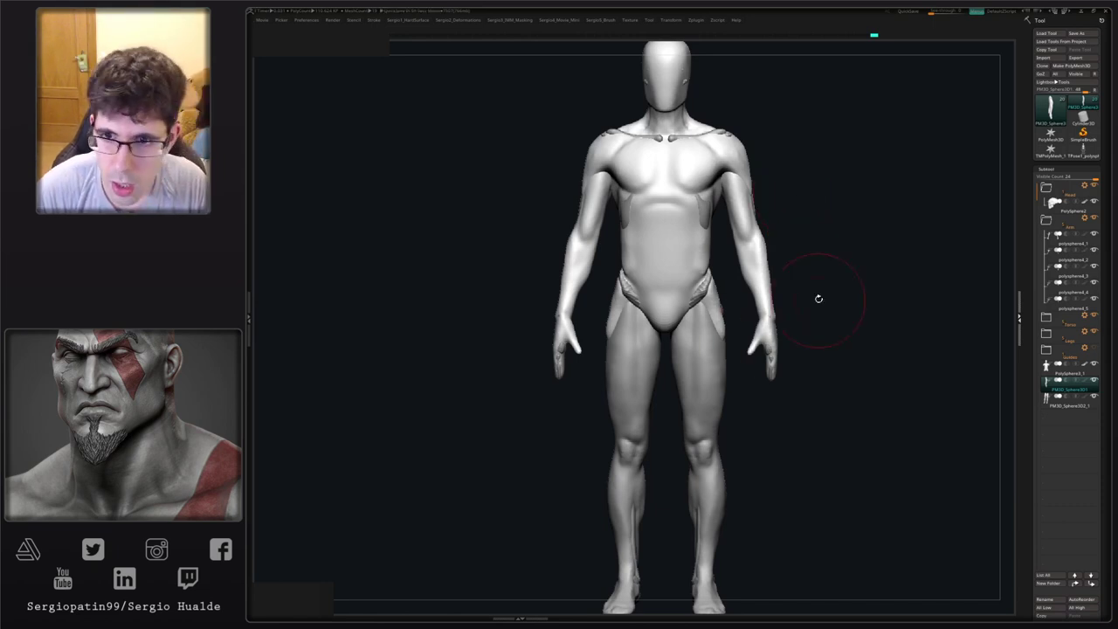
pyautogui.moveTo(818, 299)
pyautogui.keyDown('alt'); pyautogui.mouseDown(button='right')
pyautogui.moveTo(795, 292)
pyautogui.moveTo(703, 316)
pyautogui.mouseUp(button='right'); pyautogui.keyUp('alt')
pyautogui.hotkey('alt', 's')
pyautogui.hotkey('alt', 's')
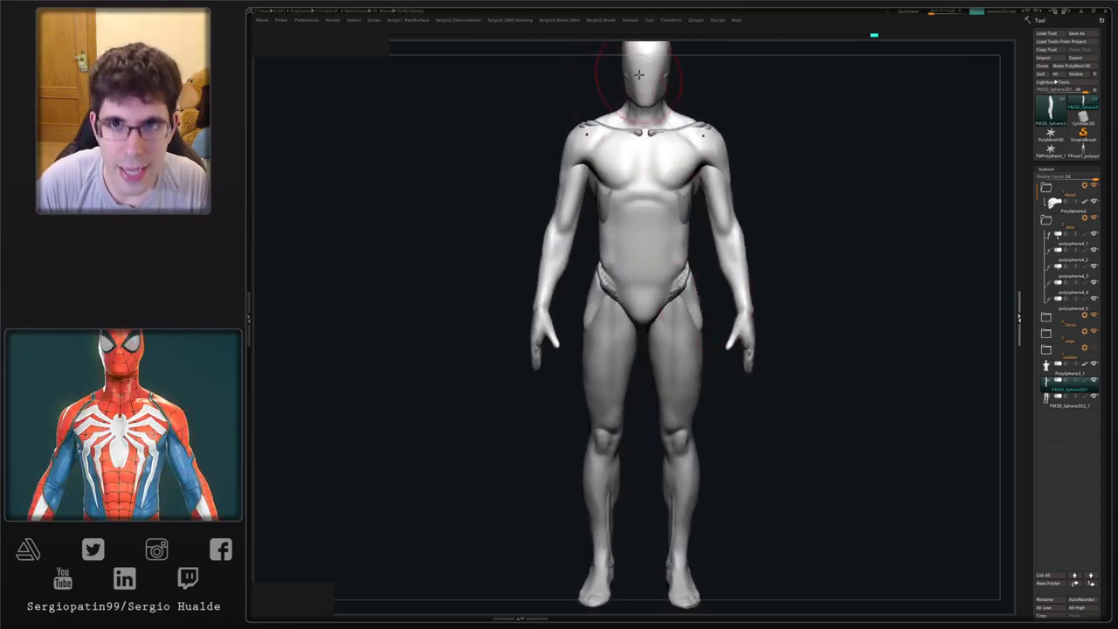
# - Place canvas snapshots of the full figure's front and back views side by side with the interface hidden
pyautogui.press('Tab')
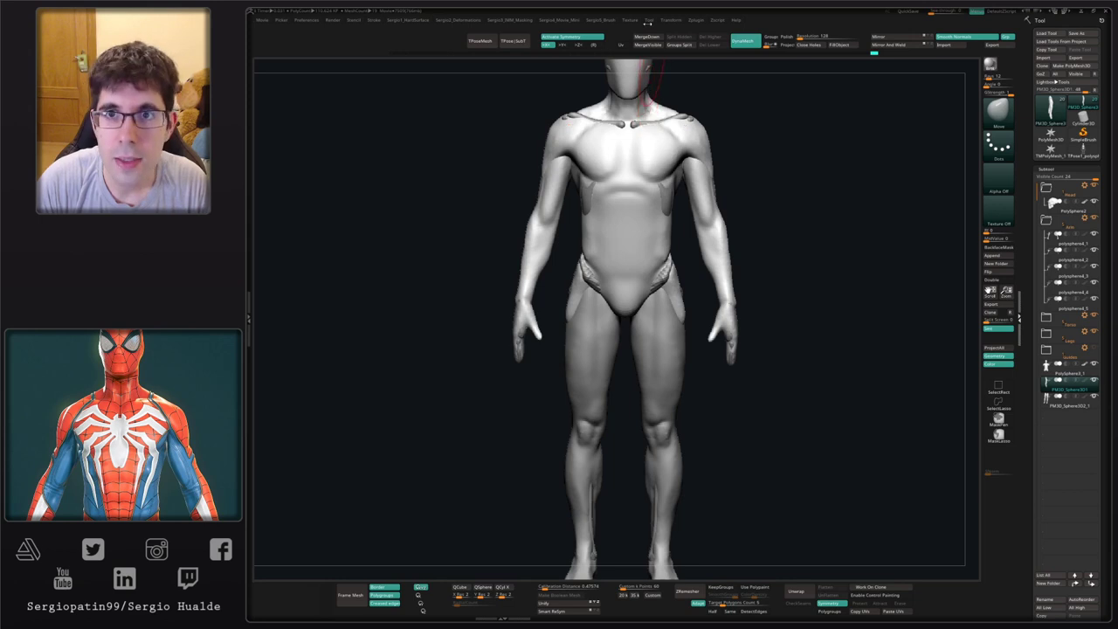
pyautogui.click(671, 19)
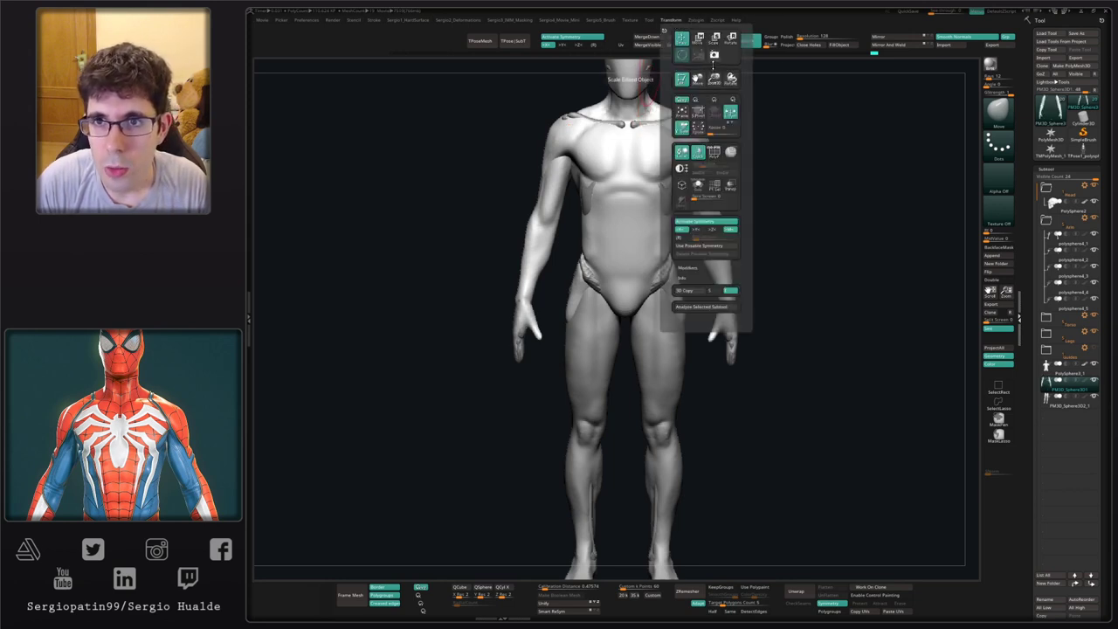
pyautogui.hotkey('shift', 's')
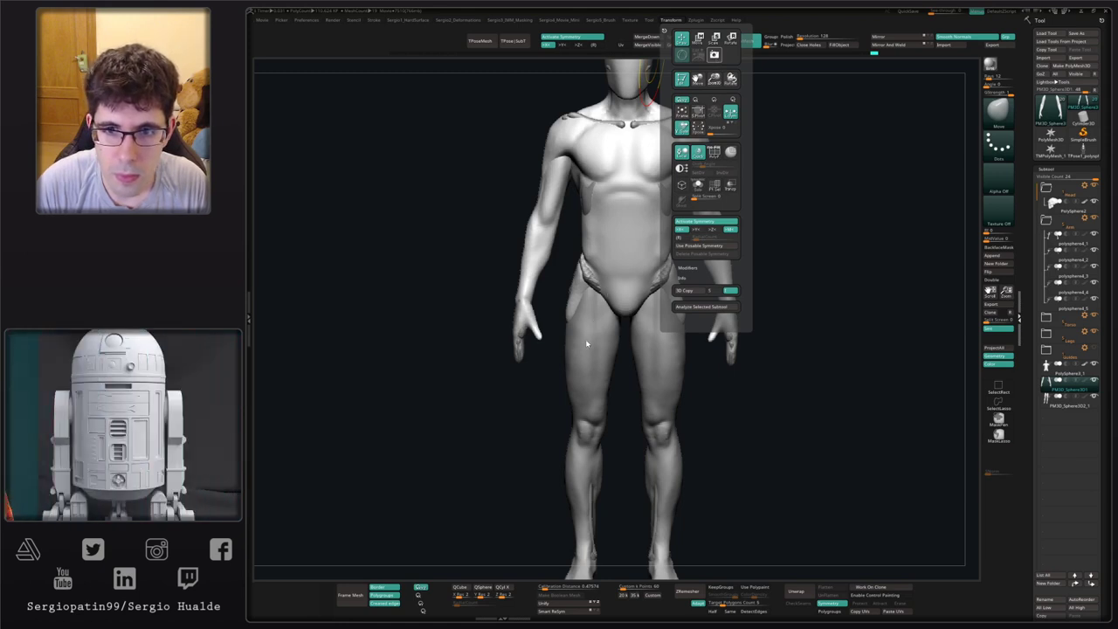
pyautogui.press('Tab')
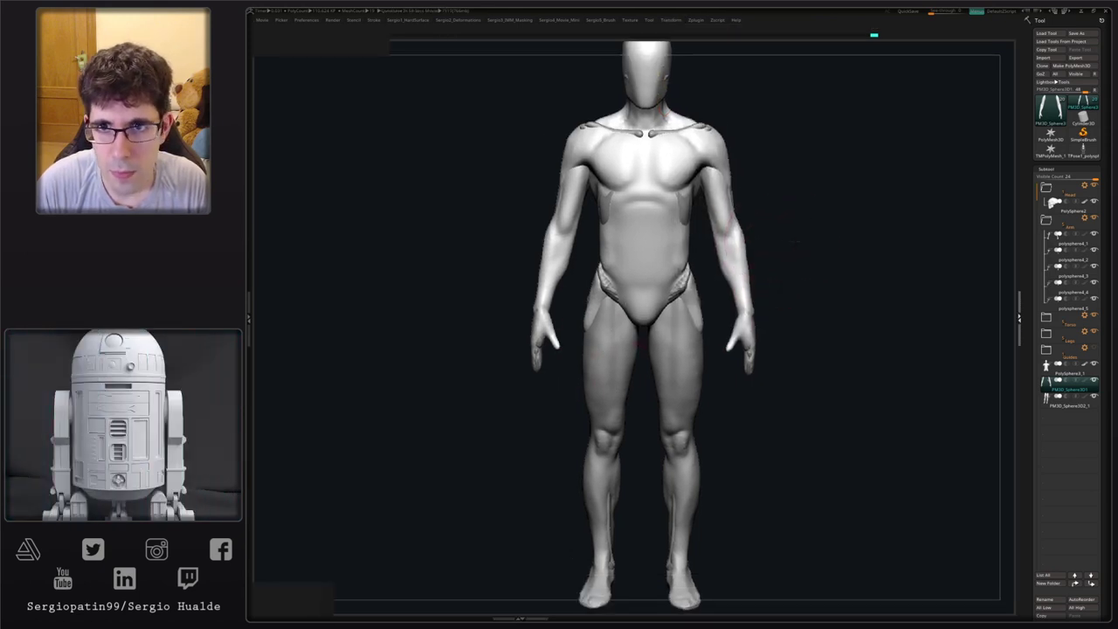
pyautogui.moveTo(796, 254)
pyautogui.keyDown('alt'); pyautogui.mouseDown()
pyautogui.moveTo(800, 206)
pyautogui.moveTo(751, 214)
pyautogui.moveTo(880, 224)
pyautogui.moveTo(824, 230)
pyautogui.mouseUp(); pyautogui.keyUp('alt')
pyautogui.hotkey('shift', 's')
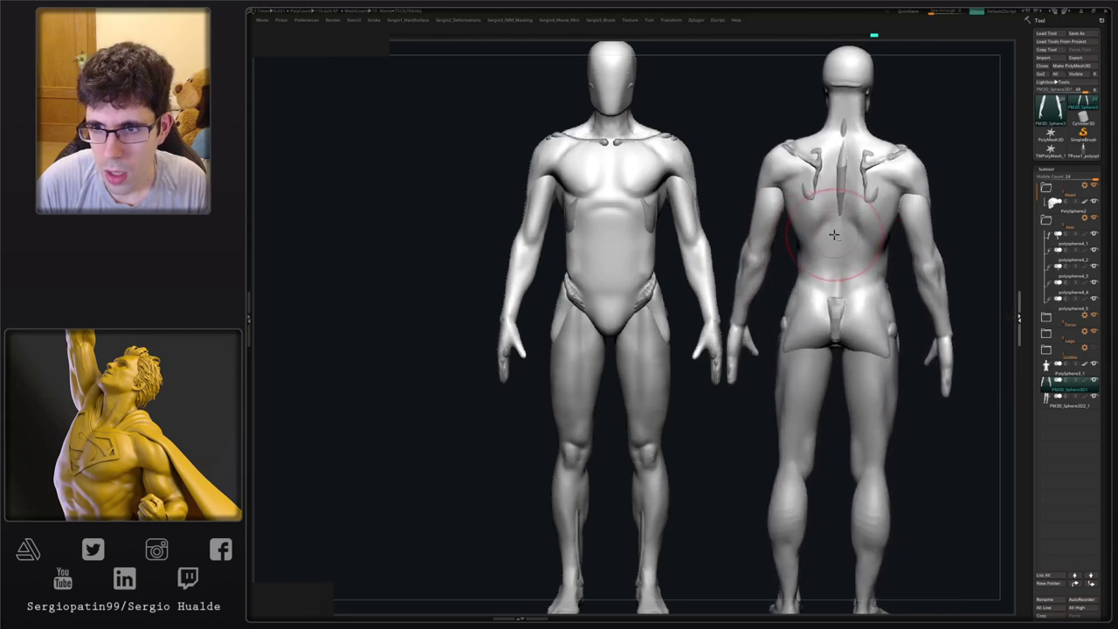
pyautogui.hotkey('shift', 's')
pyautogui.moveTo(790, 229); pyautogui.dragTo(721, 258)
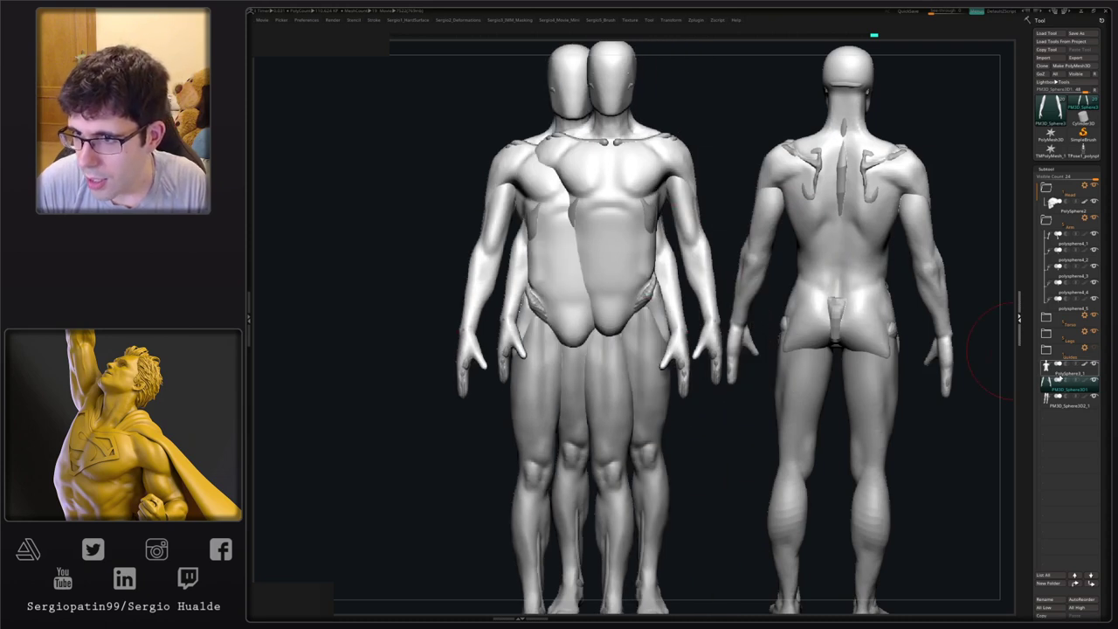
# - Group the torso, arm and leg surface meshes into a folder named Body and hide that folder
pyautogui.click(1059, 373)
pyautogui.hotkey('ctrl', 'g')
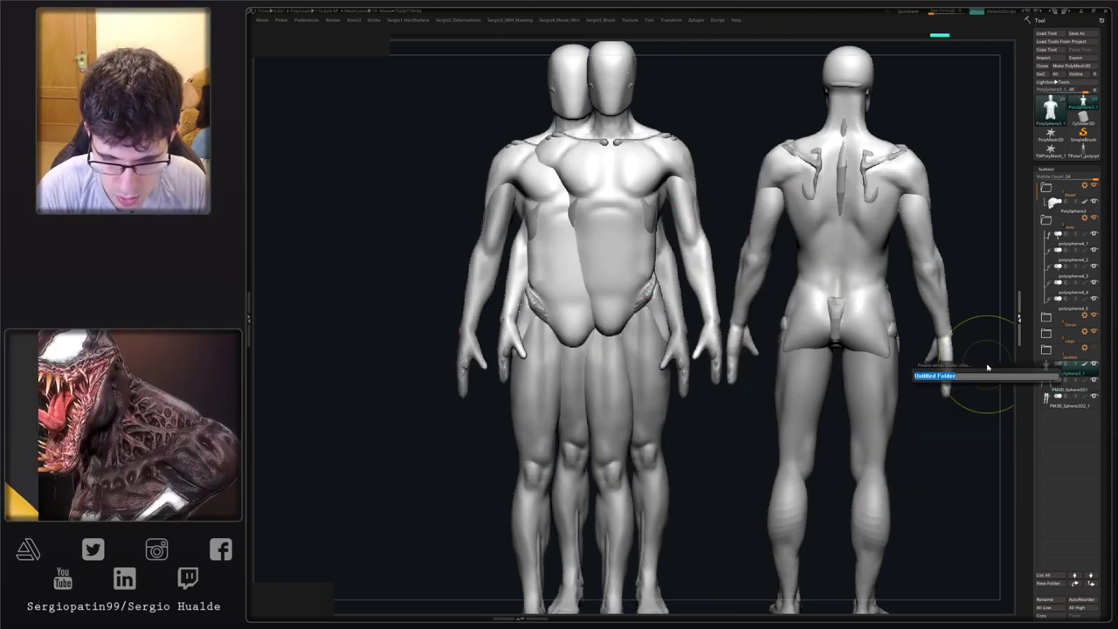
pyautogui.press('Return')
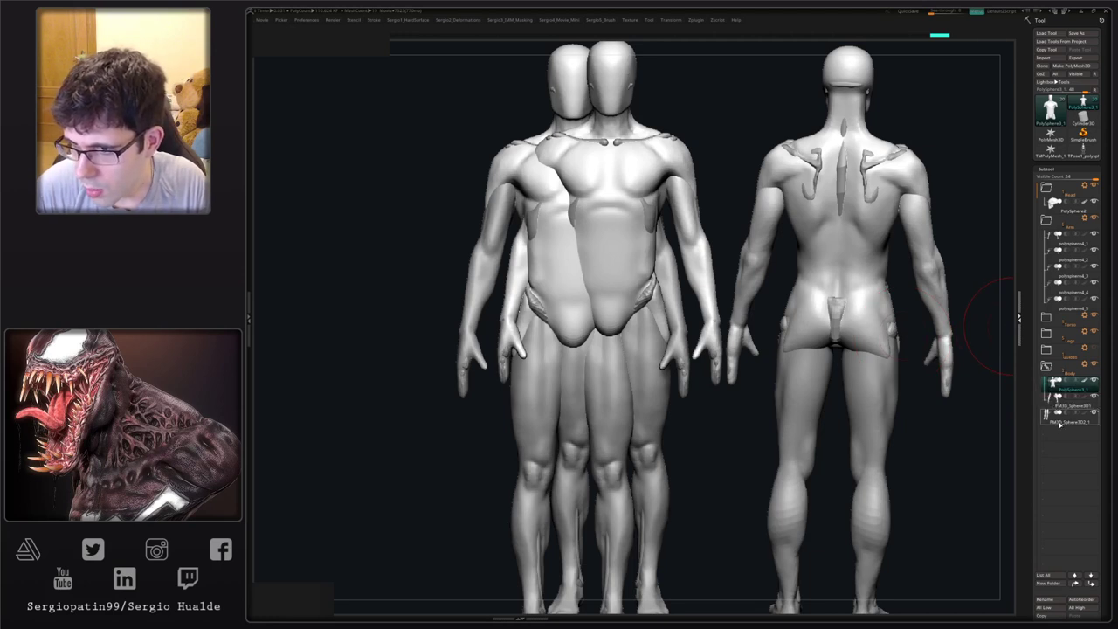
pyautogui.click(1046, 366)
pyautogui.click(1093, 365)
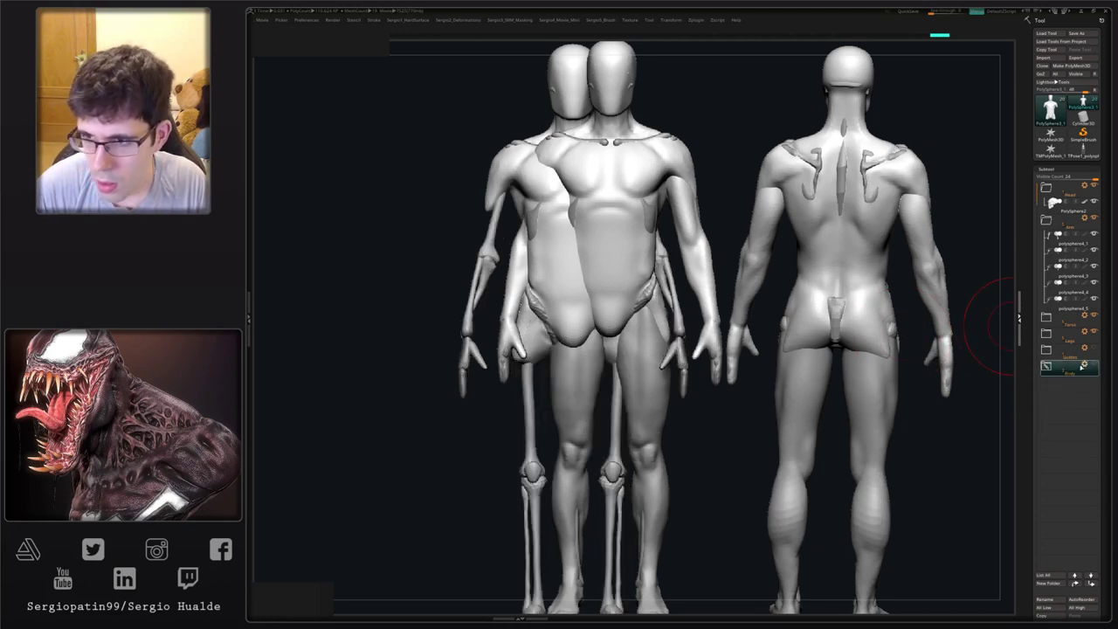
# - Hide the remaining flesh volumes and line up the bare skeleton's front view beside the two body snapshots
pyautogui.keyDown('alt'); pyautogui.moveTo(678, 365); pyautogui.dragTo(537, 331, button='right'); pyautogui.keyUp('alt')
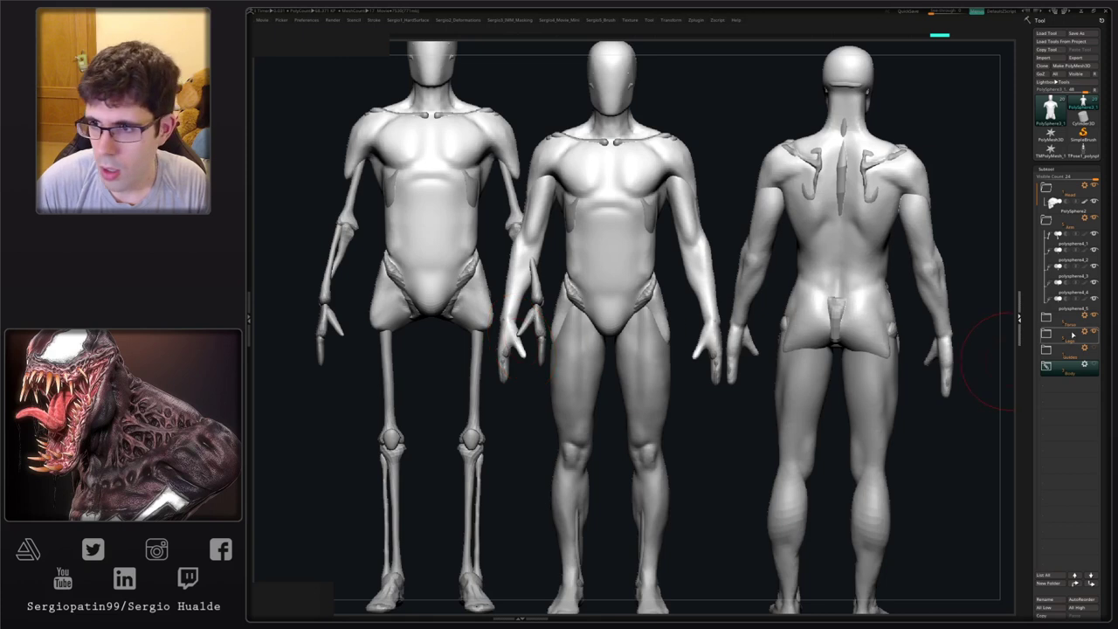
pyautogui.keyDown('alt'); pyautogui.click(472, 226); pyautogui.keyUp('alt')
pyautogui.keyDown('alt'); pyautogui.click(472, 193); pyautogui.keyUp('alt')
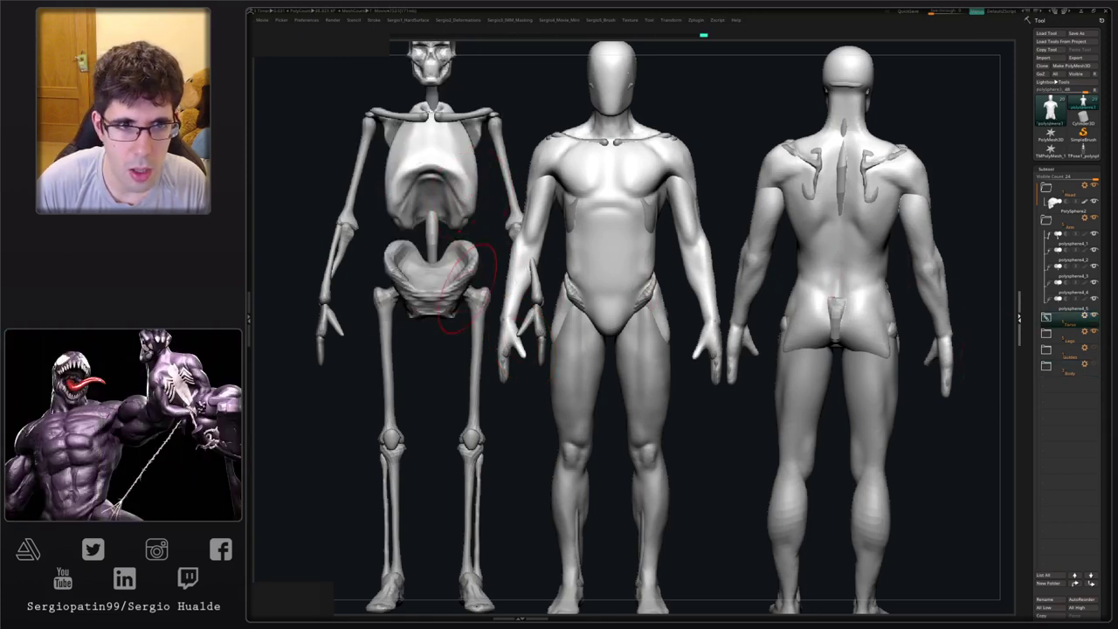
pyautogui.keyDown('alt'); pyautogui.moveTo(415, 204); pyautogui.dragTo(360, 208, button='right'); pyautogui.keyUp('alt')
pyautogui.moveTo(360, 207); pyautogui.dragTo(427, 242, button='right')
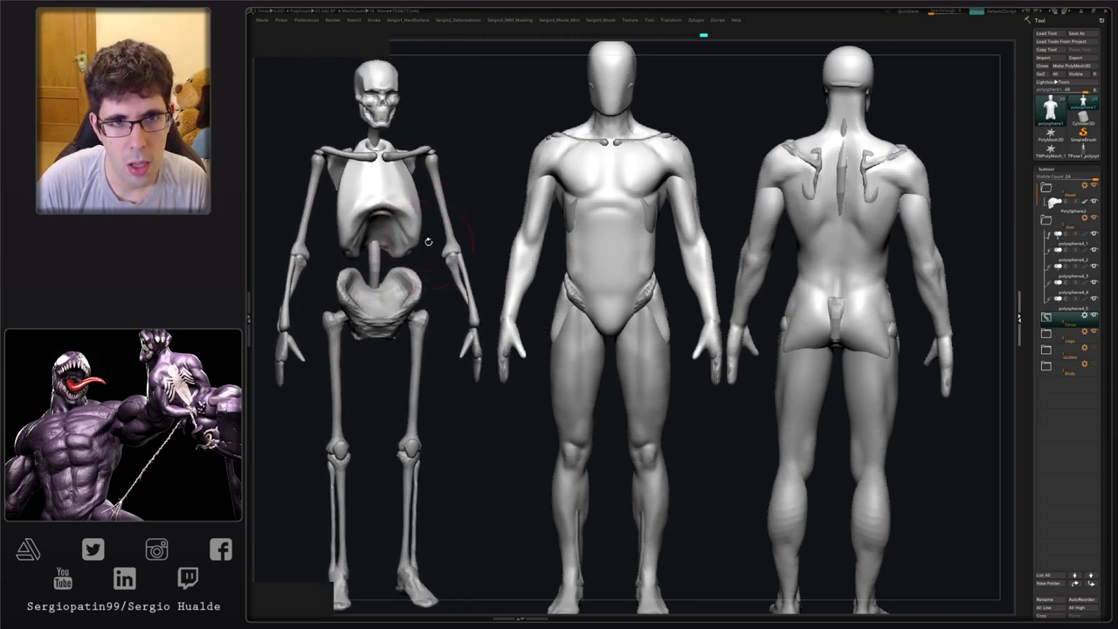
pyautogui.moveTo(462, 198)
pyautogui.mouseDown(button='right')
pyautogui.moveTo(466, 190)
pyautogui.moveTo(466, 202)
pyautogui.mouseUp(button='right')
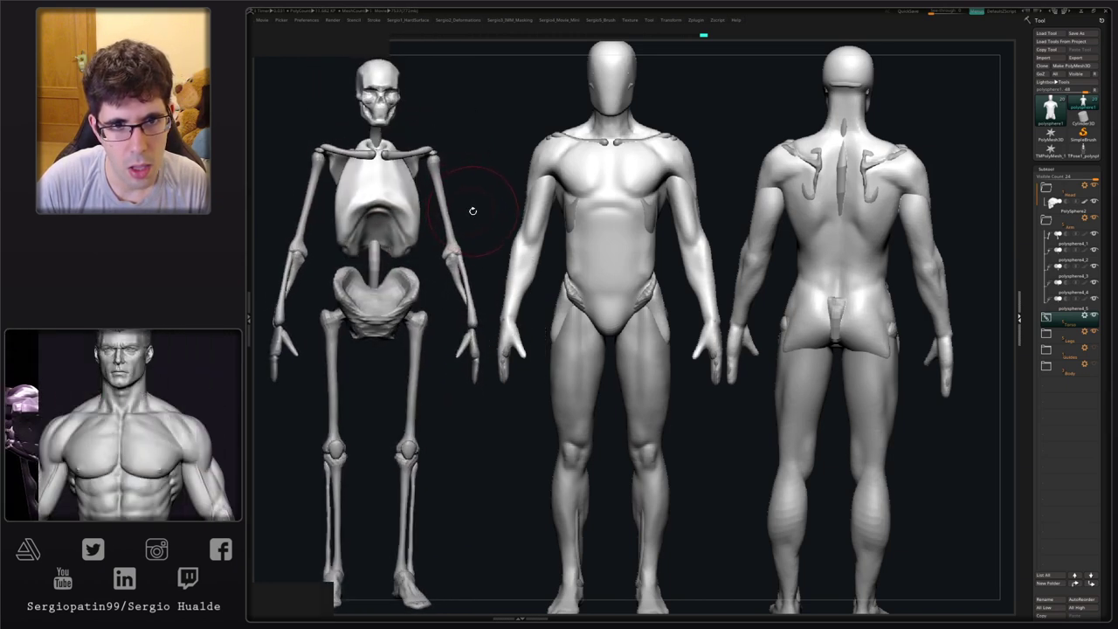
pyautogui.moveTo(471, 209)
pyautogui.mouseDown()
pyautogui.moveTo(357, 247)
pyautogui.moveTo(429, 219)
pyautogui.moveTo(436, 230)
pyautogui.moveTo(364, 236)
pyautogui.moveTo(375, 257)
pyautogui.moveTo(364, 239)
pyautogui.moveTo(384, 239)
pyautogui.moveTo(324, 254)
pyautogui.moveTo(465, 249)
pyautogui.moveTo(437, 262)
pyautogui.moveTo(420, 295)
pyautogui.moveTo(417, 266)
pyautogui.moveTo(443, 259)
pyautogui.mouseUp()
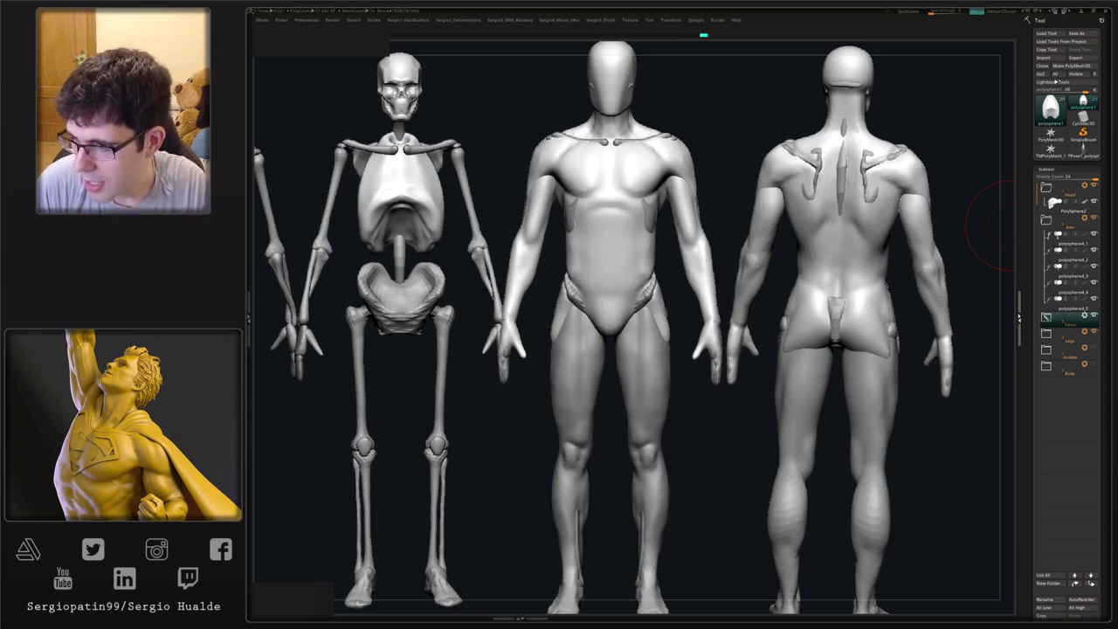
pyautogui.press('Tab')
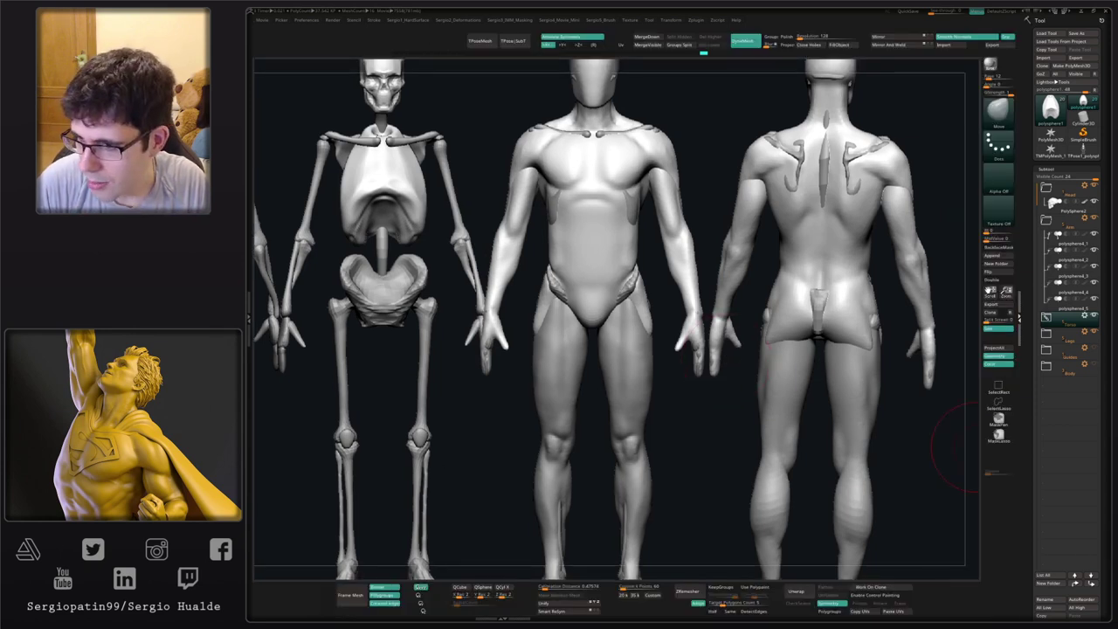